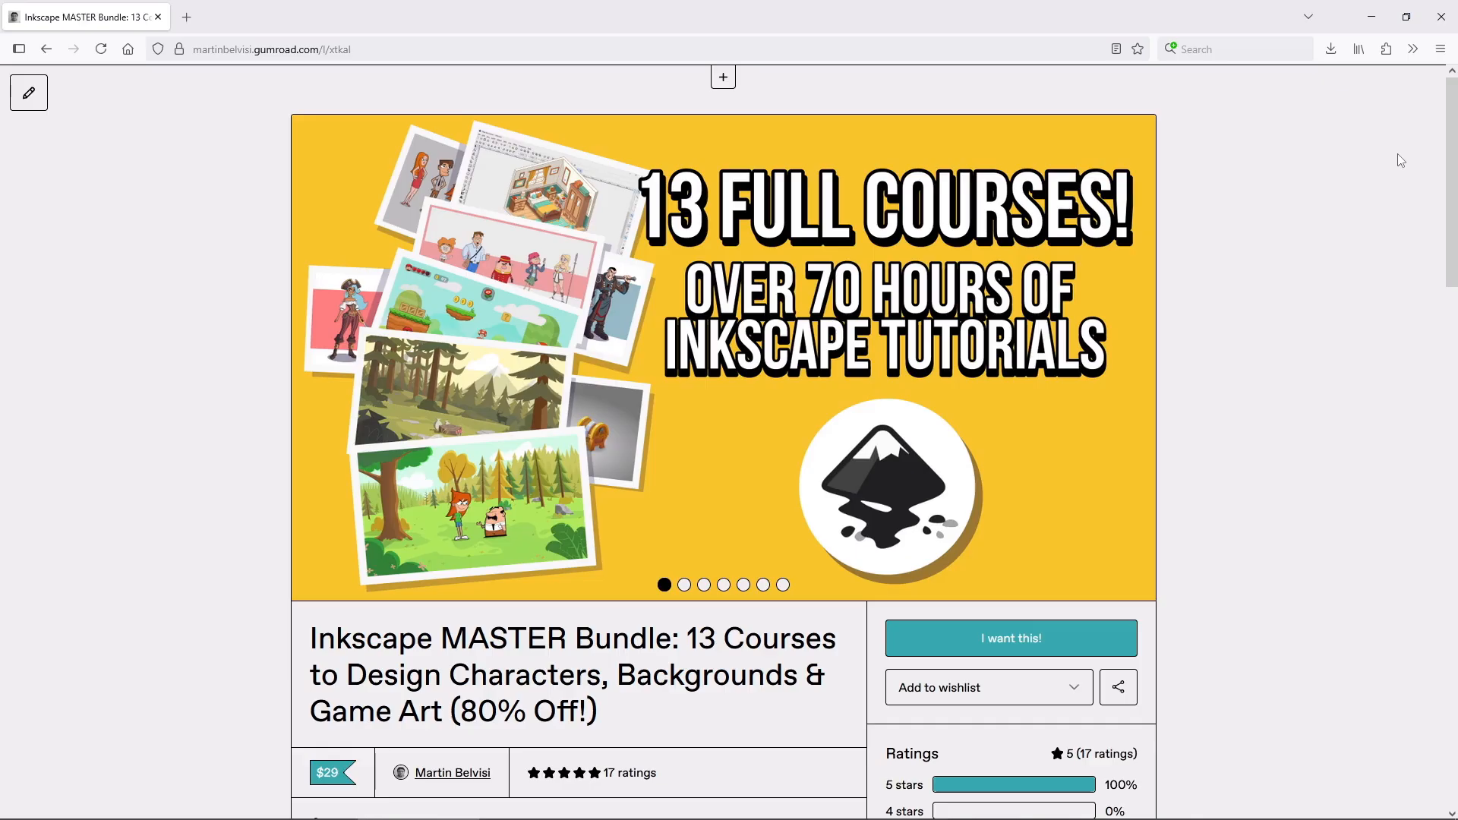
Read through the Inkscape MASTER Bundle course page down to its end and return to the beginning.
{"action": "scroll", "coordinate": [1400, 159], "scroll_direction": "down", "scroll_amount": 10}
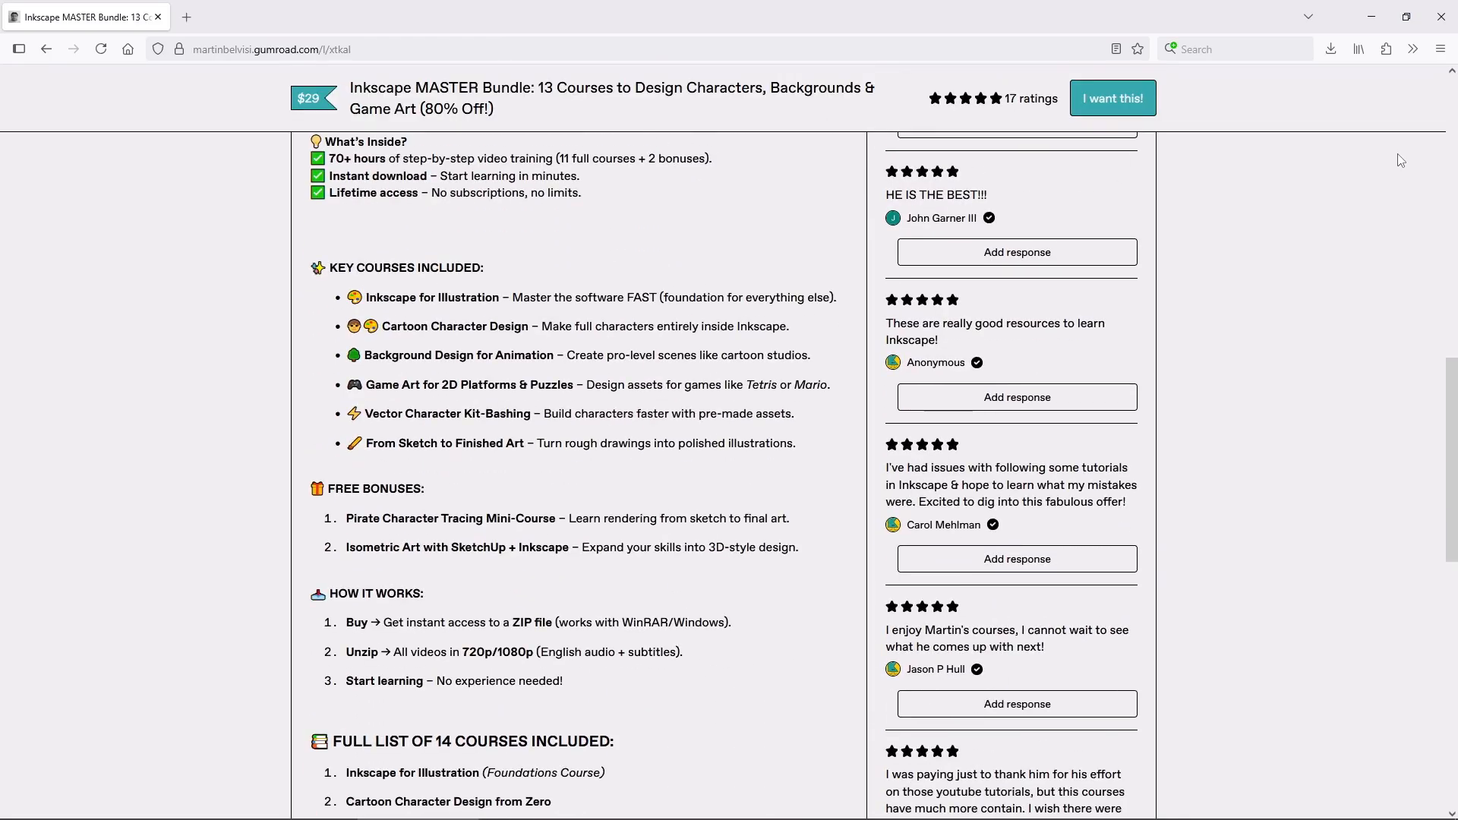
{"action": "scroll", "coordinate": [1400, 159], "scroll_direction": "down", "scroll_amount": 10}
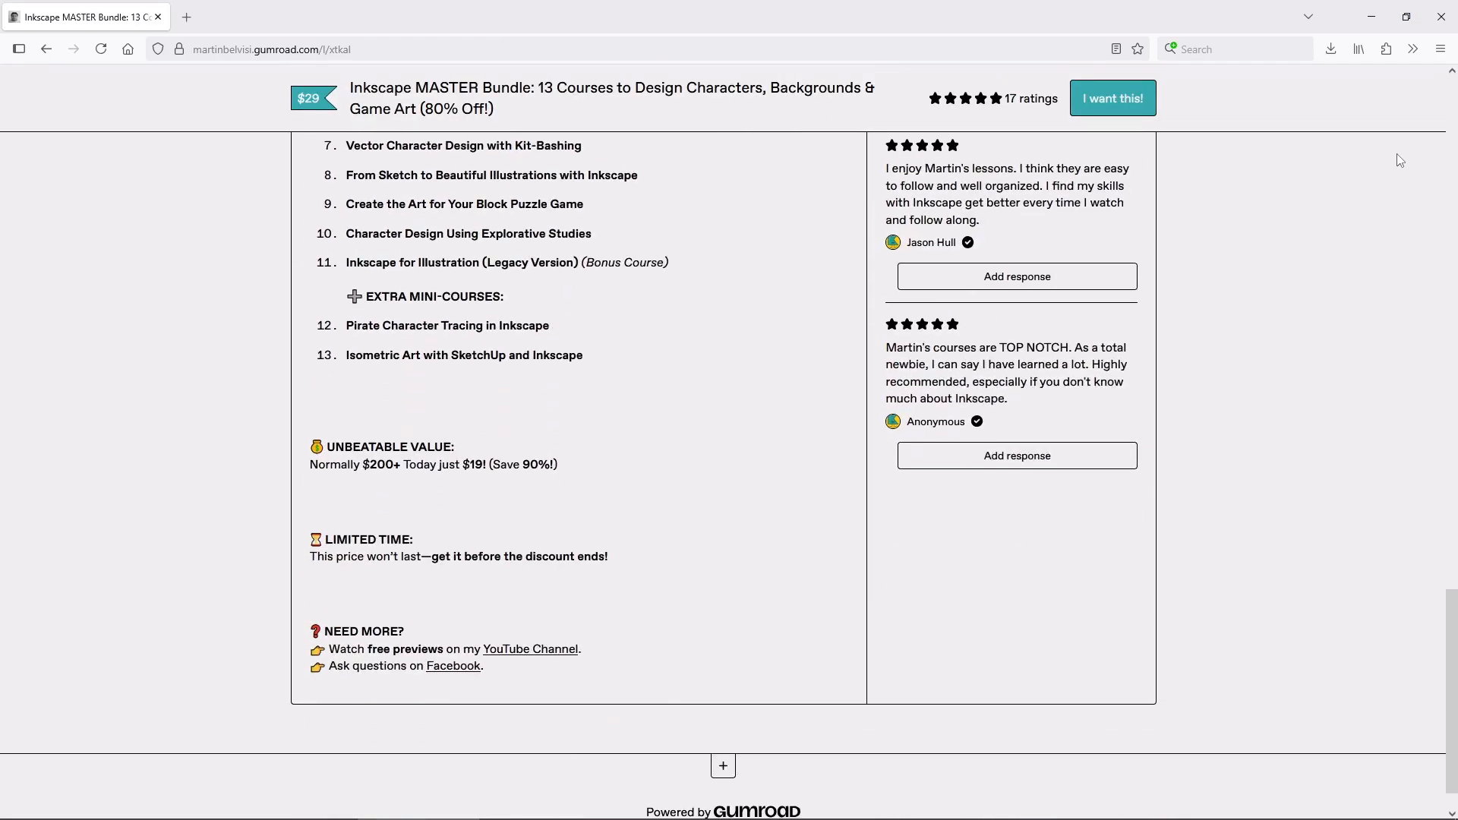
{"action": "scroll", "coordinate": [1400, 159], "scroll_direction": "down", "scroll_amount": 1}
{"action": "scroll", "coordinate": [1400, 159], "scroll_direction": "up", "scroll_amount": 20}
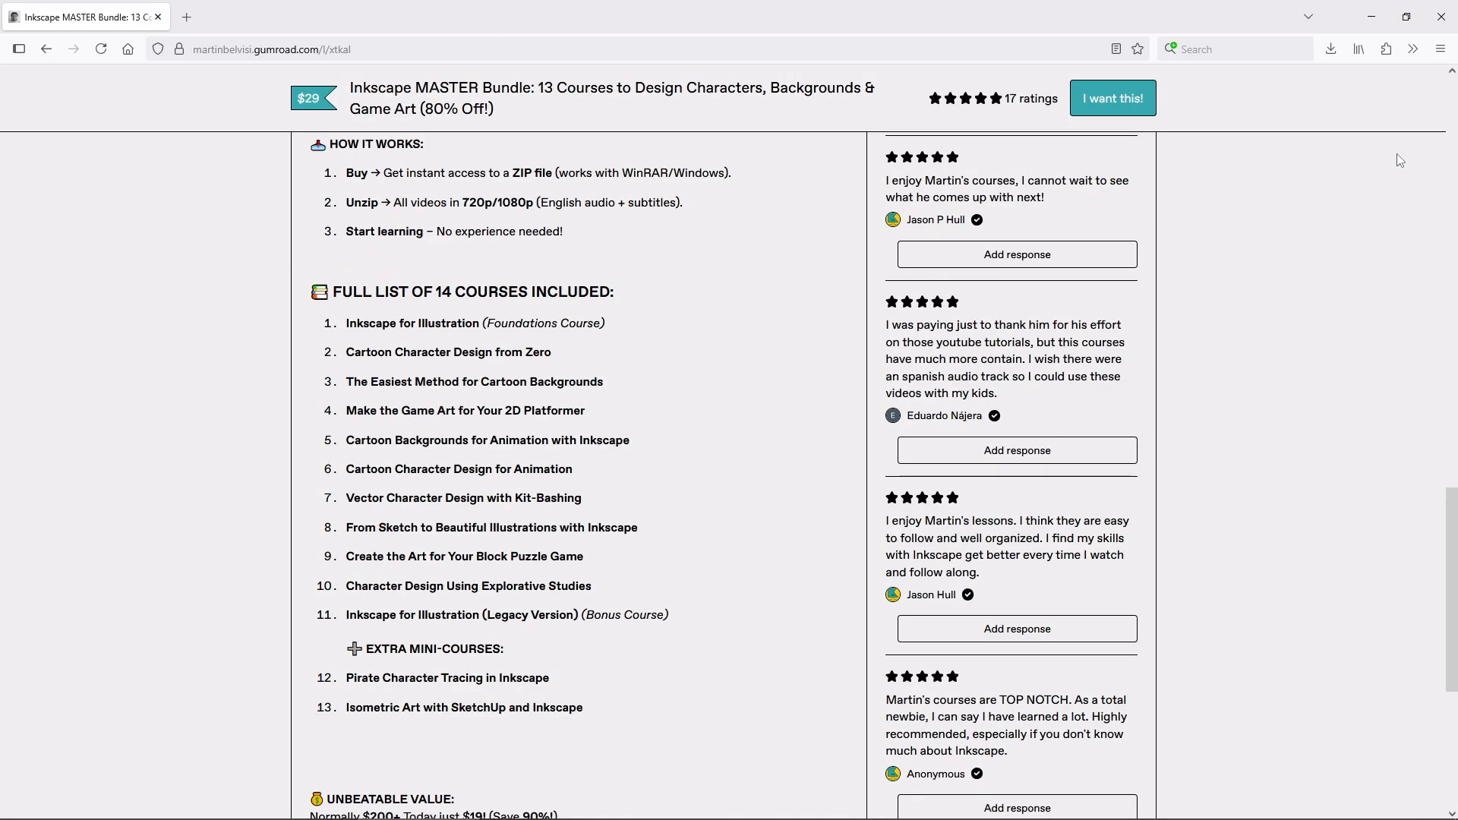
{"action": "scroll", "coordinate": [1397, 154], "scroll_direction": "up", "scroll_amount": 3}
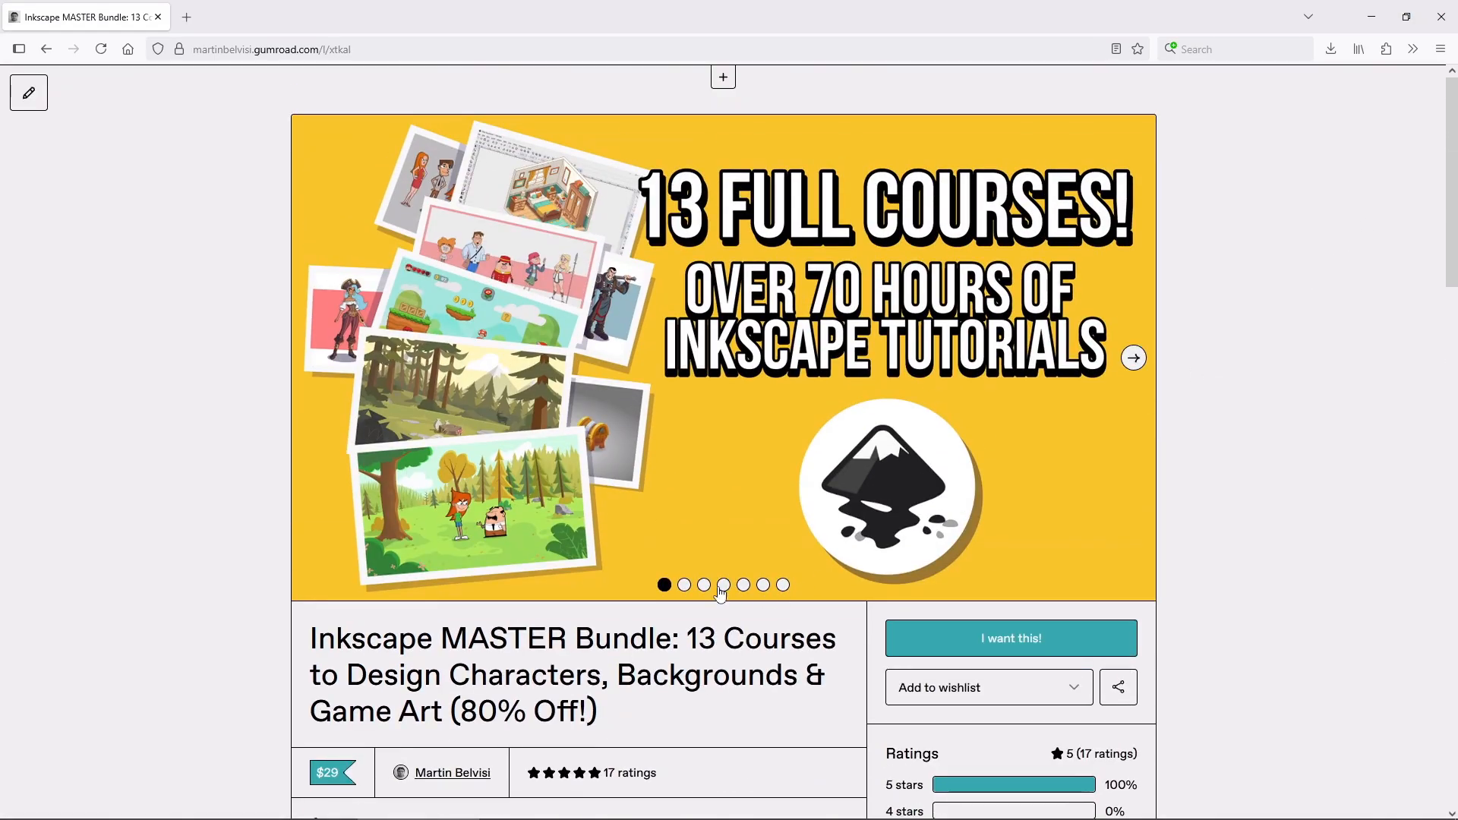
Browse the preview images in the course bundle's gallery one after another.
{"action": "left_click", "coordinate": [688, 589]}
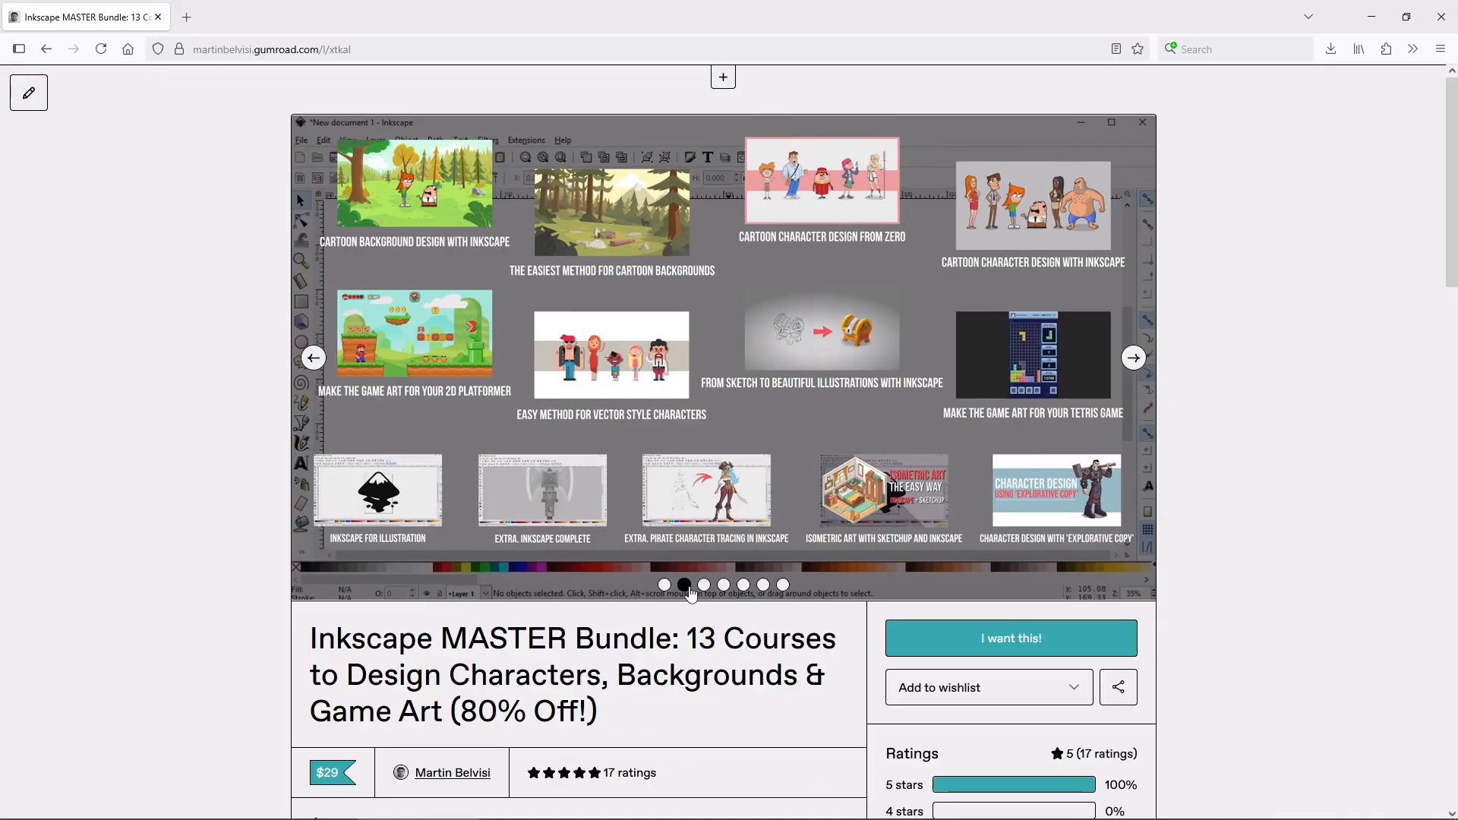
{"action": "left_click", "coordinate": [705, 589]}
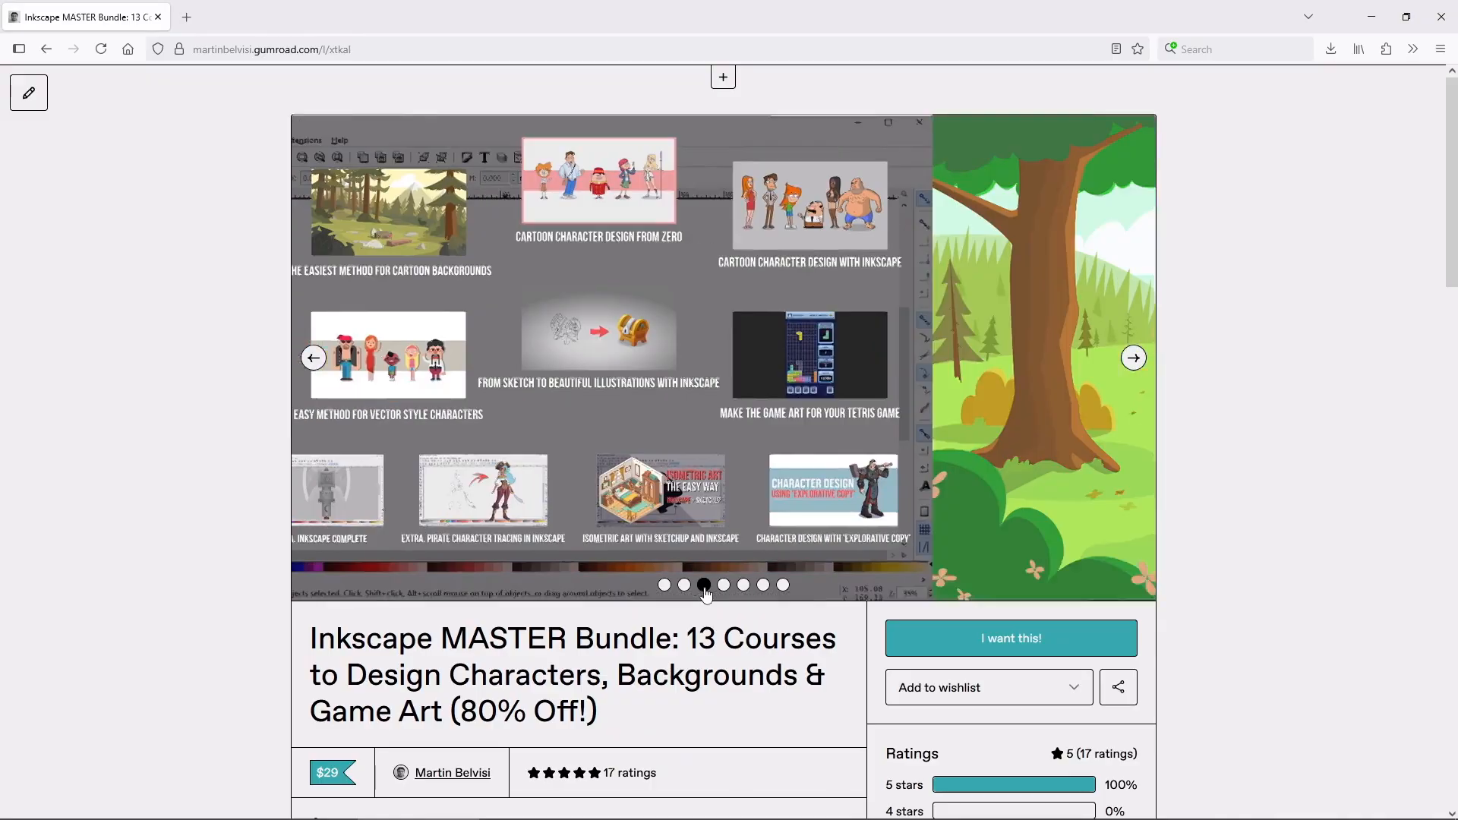
{"action": "left_click", "coordinate": [724, 590]}
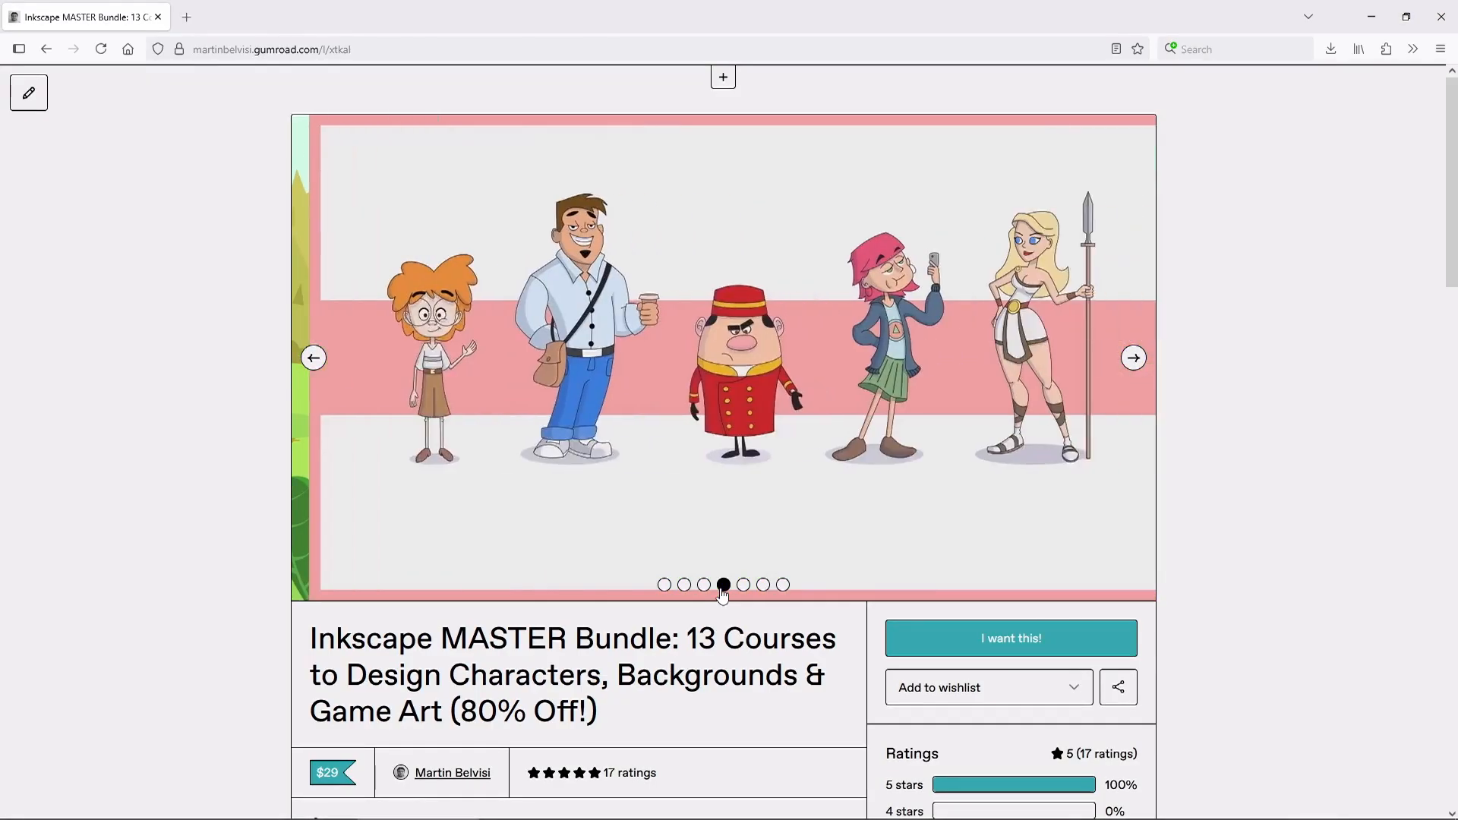
{"action": "left_click", "coordinate": [744, 589]}
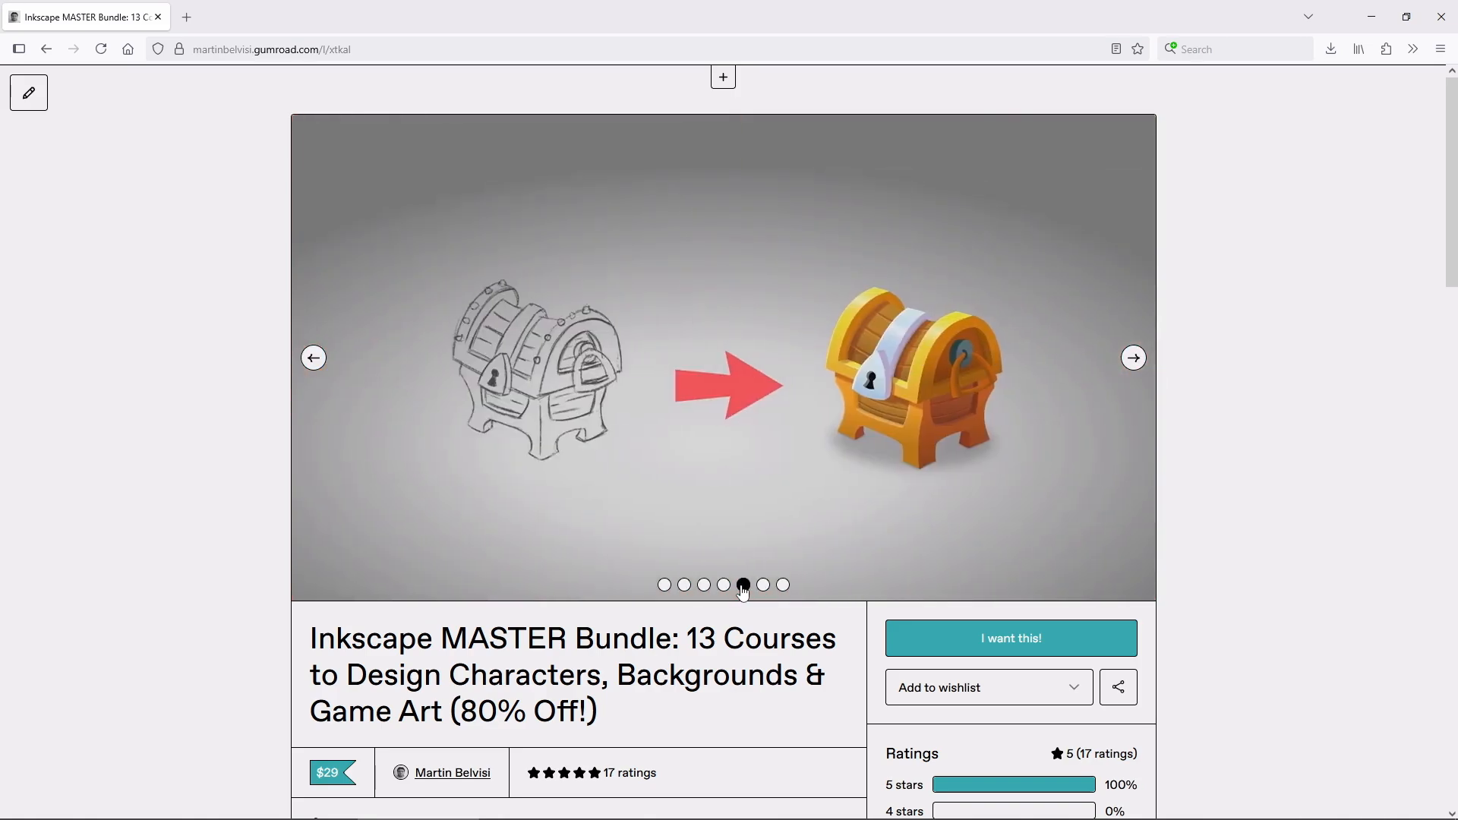
{"action": "left_click", "coordinate": [763, 590]}
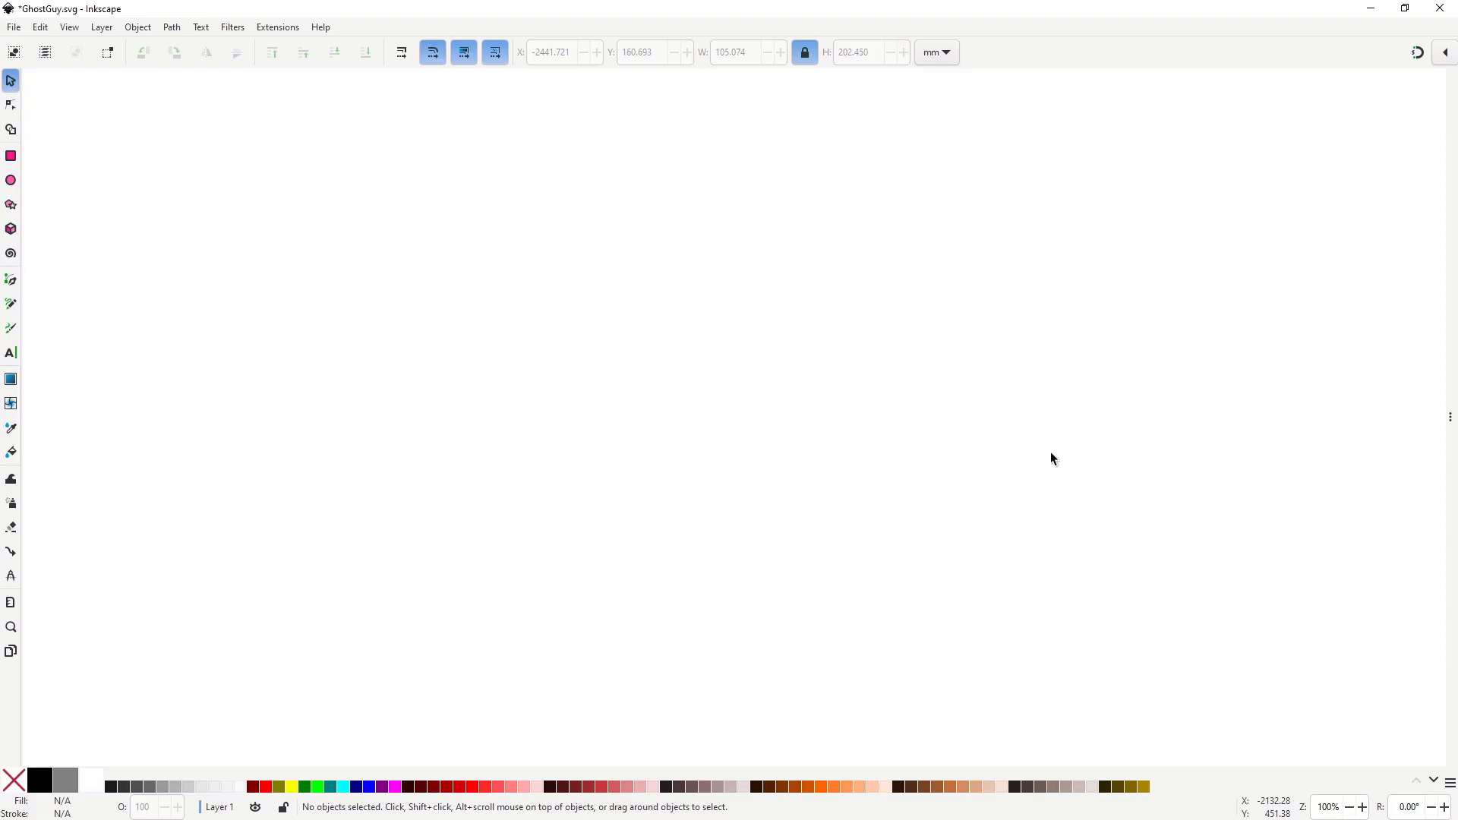
In Inkscape, draw a tilted four-sided head outline with the Pen tool and add a line across its middle.
{"action": "key", "text": "b"}
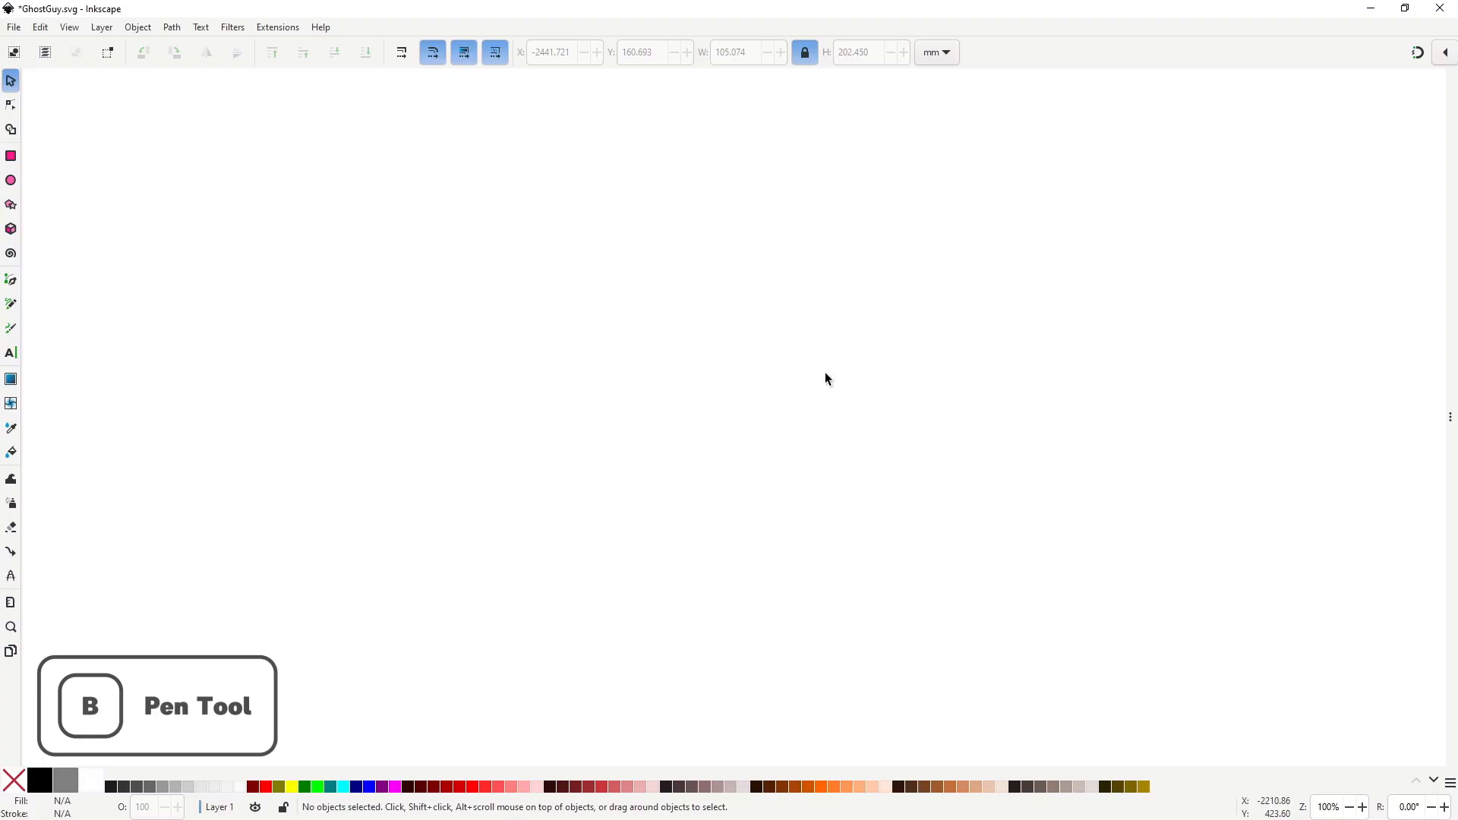
{"action": "key", "text": "b"}
{"action": "left_click", "coordinate": [582, 232]}
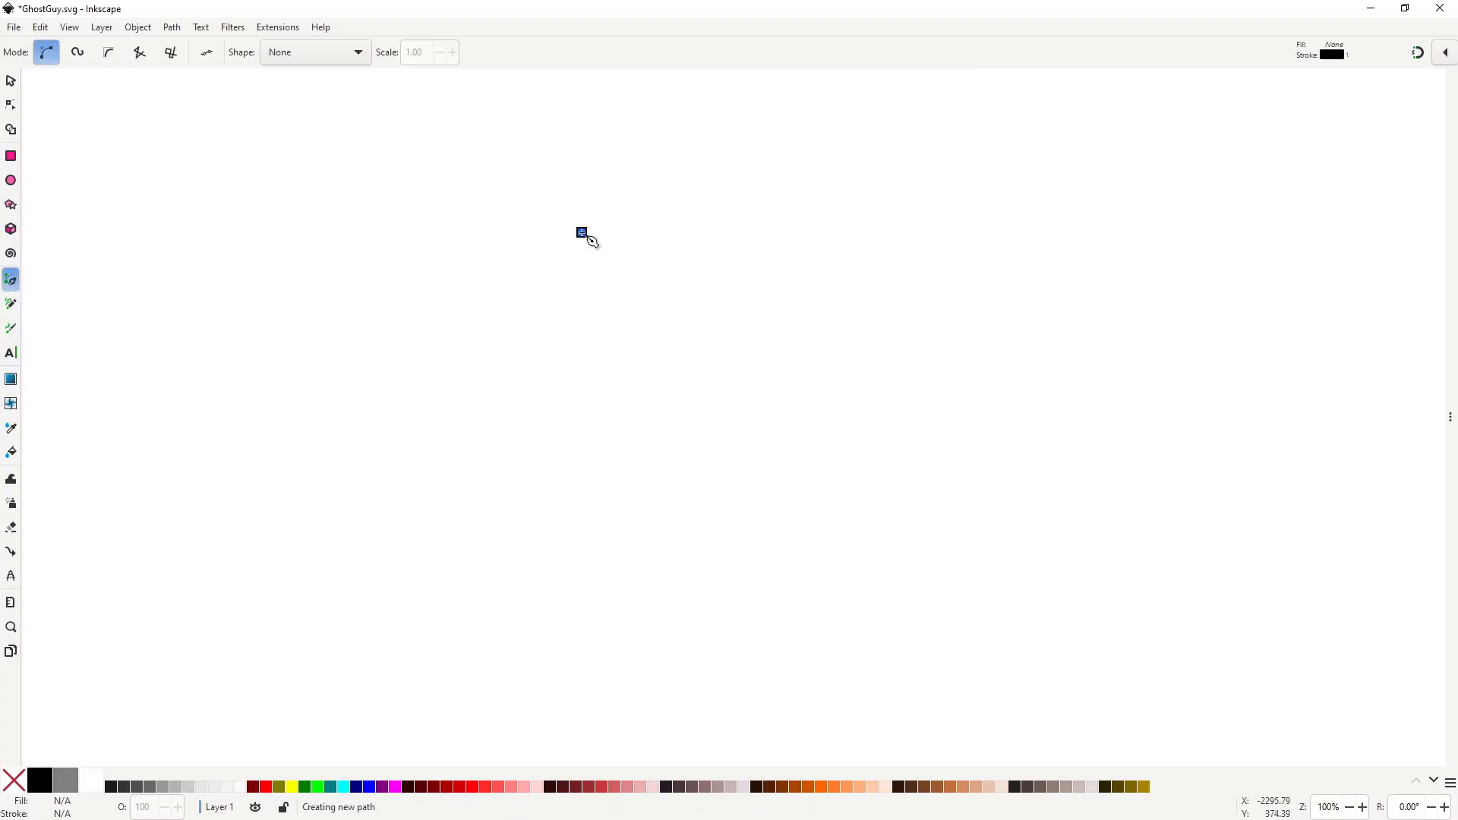
{"action": "left_click", "coordinate": [600, 362]}
{"action": "left_click", "coordinate": [669, 362]}
{"action": "left_click", "coordinate": [648, 217]}
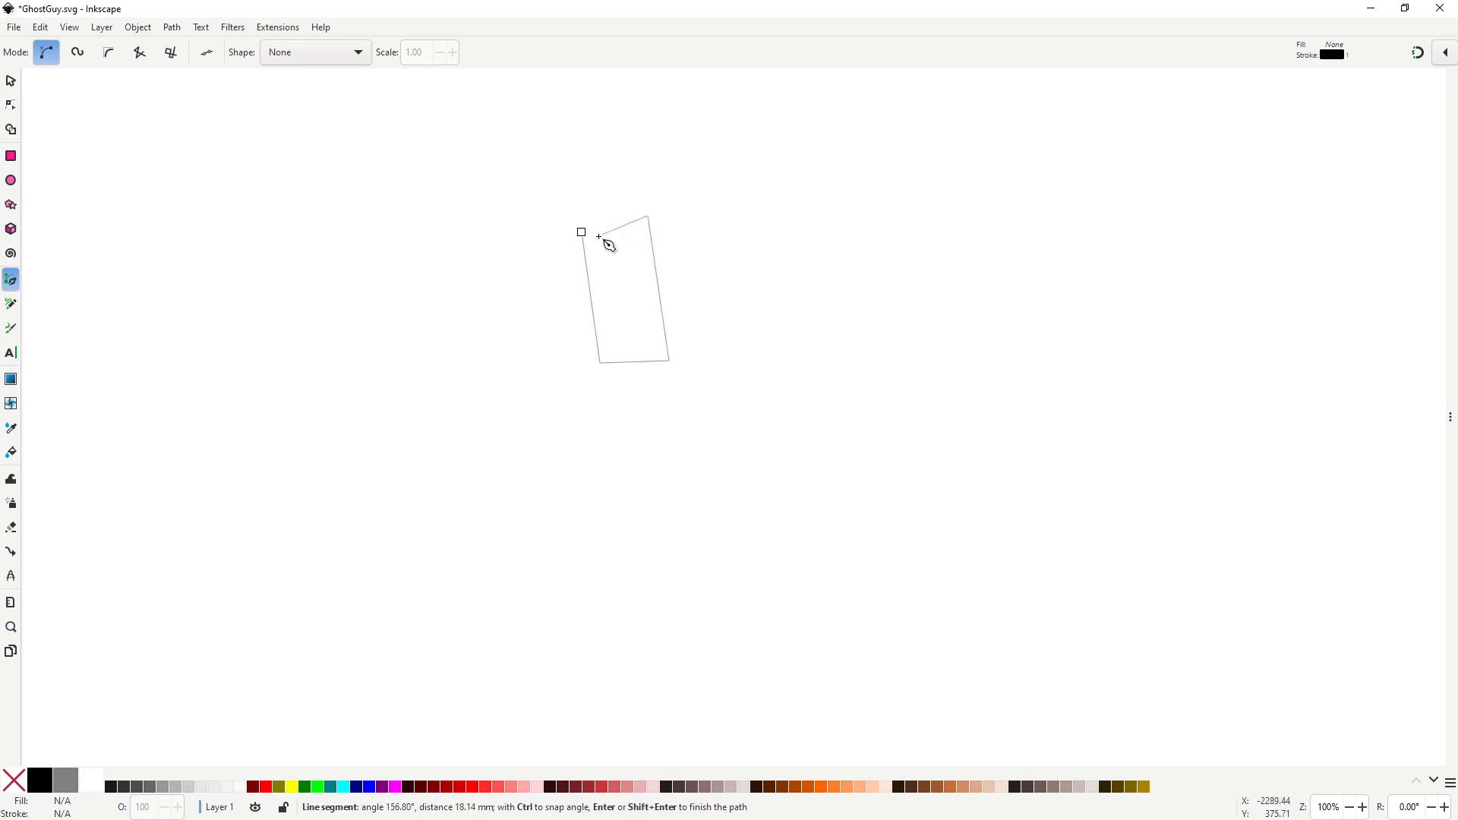
{"action": "left_click", "coordinate": [583, 232]}
{"action": "left_click", "coordinate": [585, 291]}
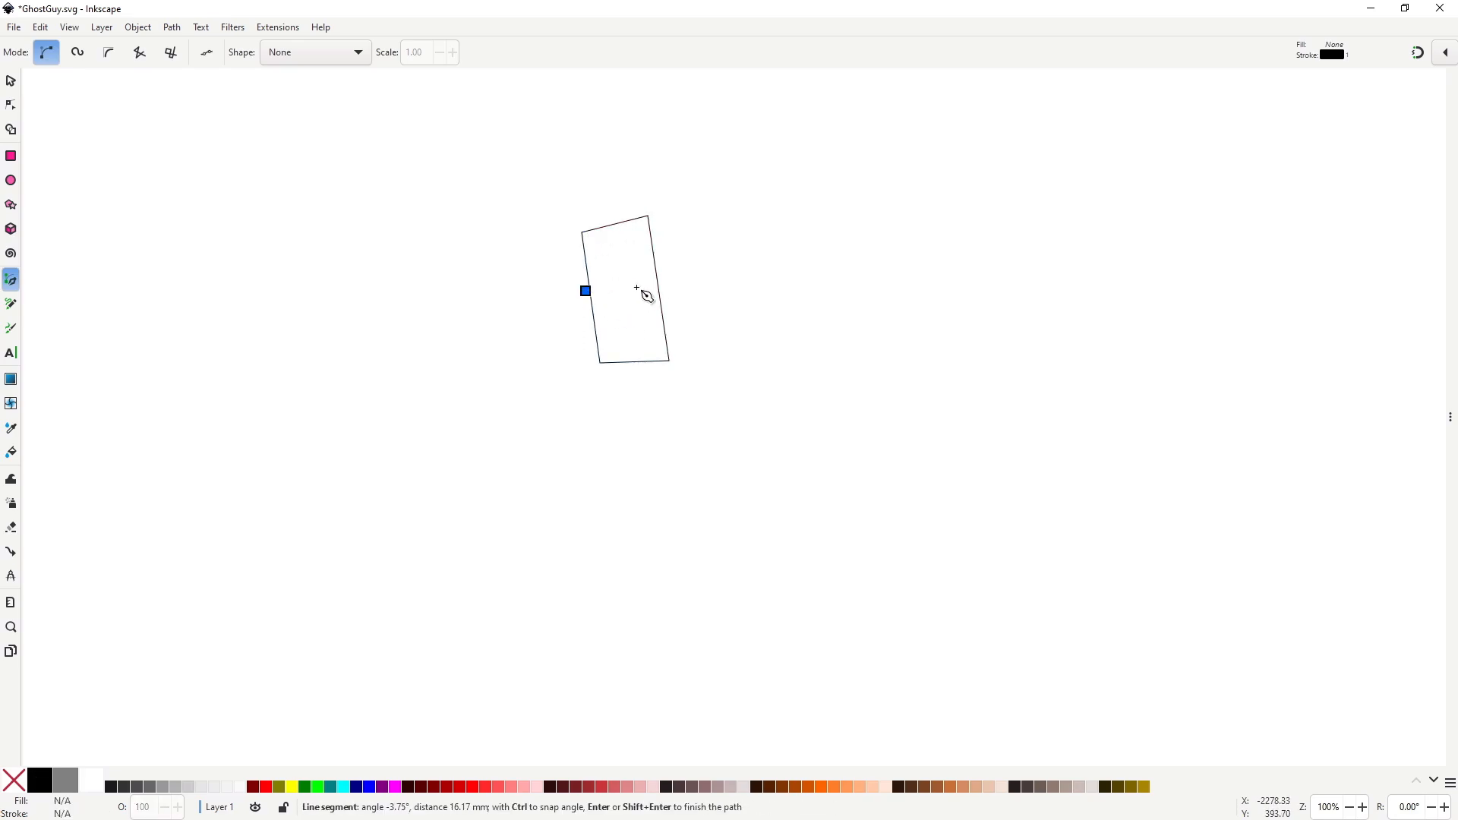
{"action": "left_click", "coordinate": [657, 283]}
{"action": "key", "text": "Return"}
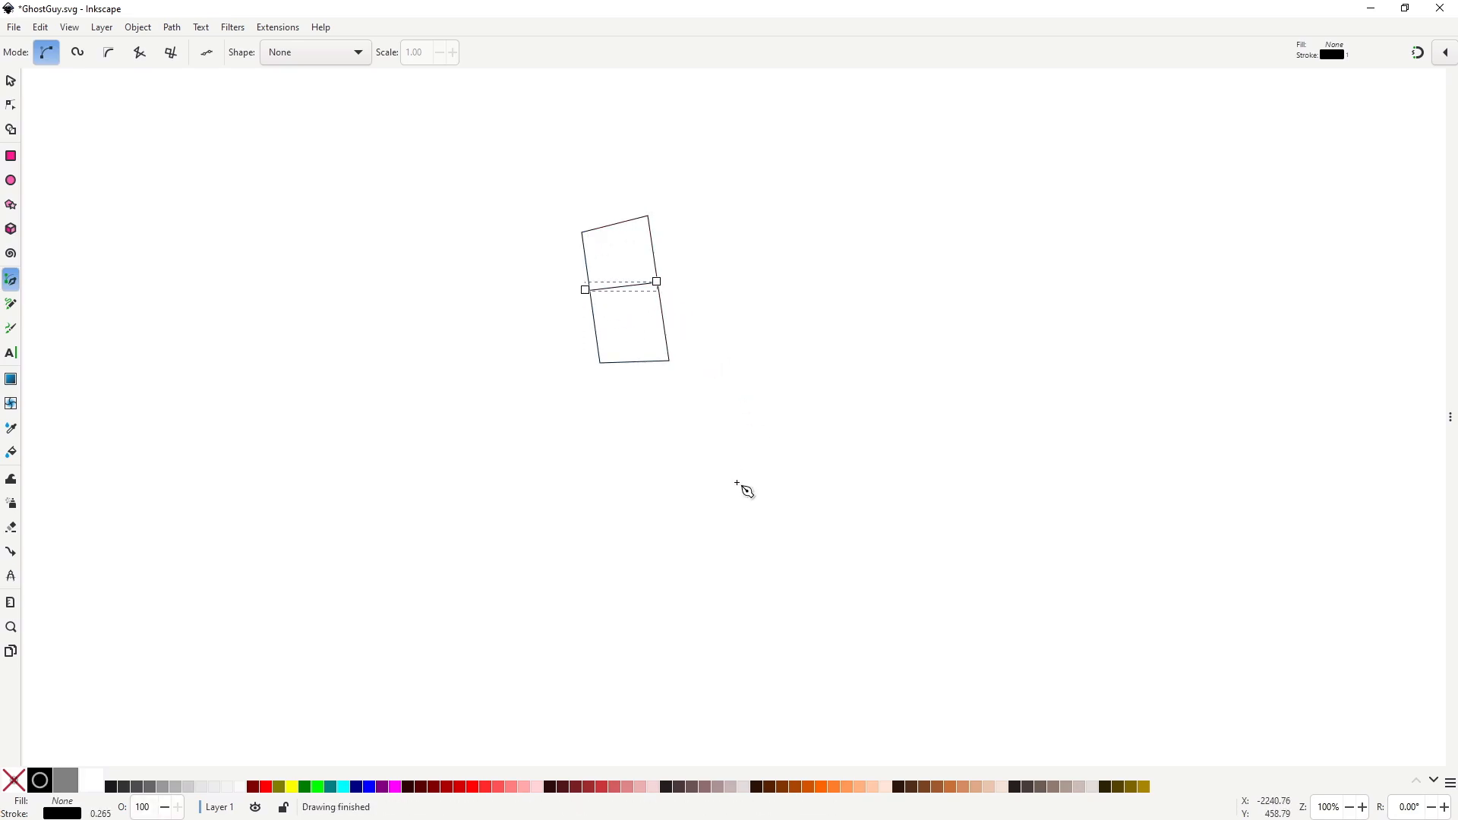
Draw a tall, closed four-sided body outline below the head, about 31 mm wide at its upper edge.
{"action": "left_click", "coordinate": [586, 378]}
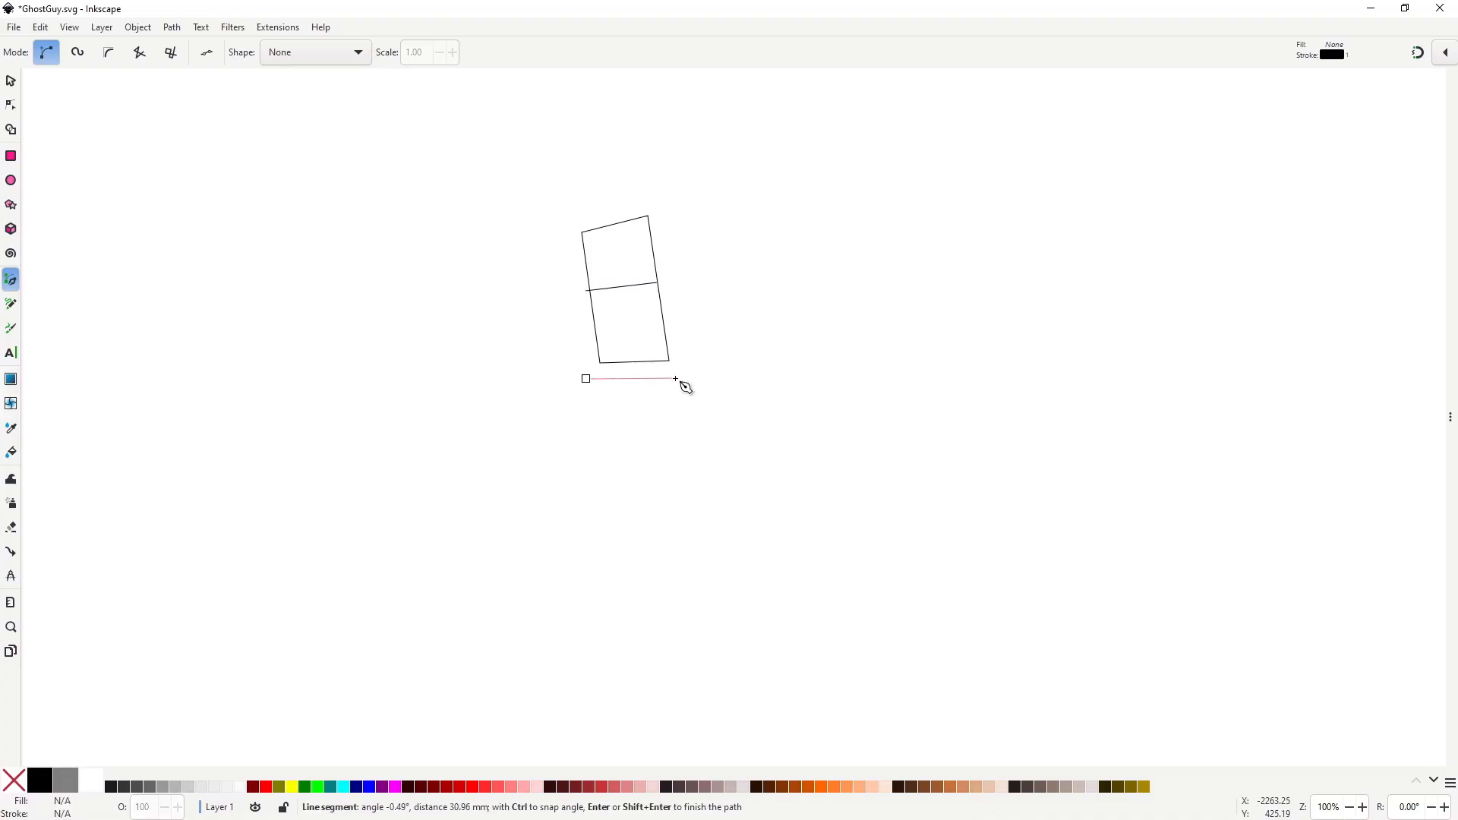
{"action": "left_click", "coordinate": [676, 379]}
{"action": "left_click", "coordinate": [675, 561]}
{"action": "left_click", "coordinate": [601, 563]}
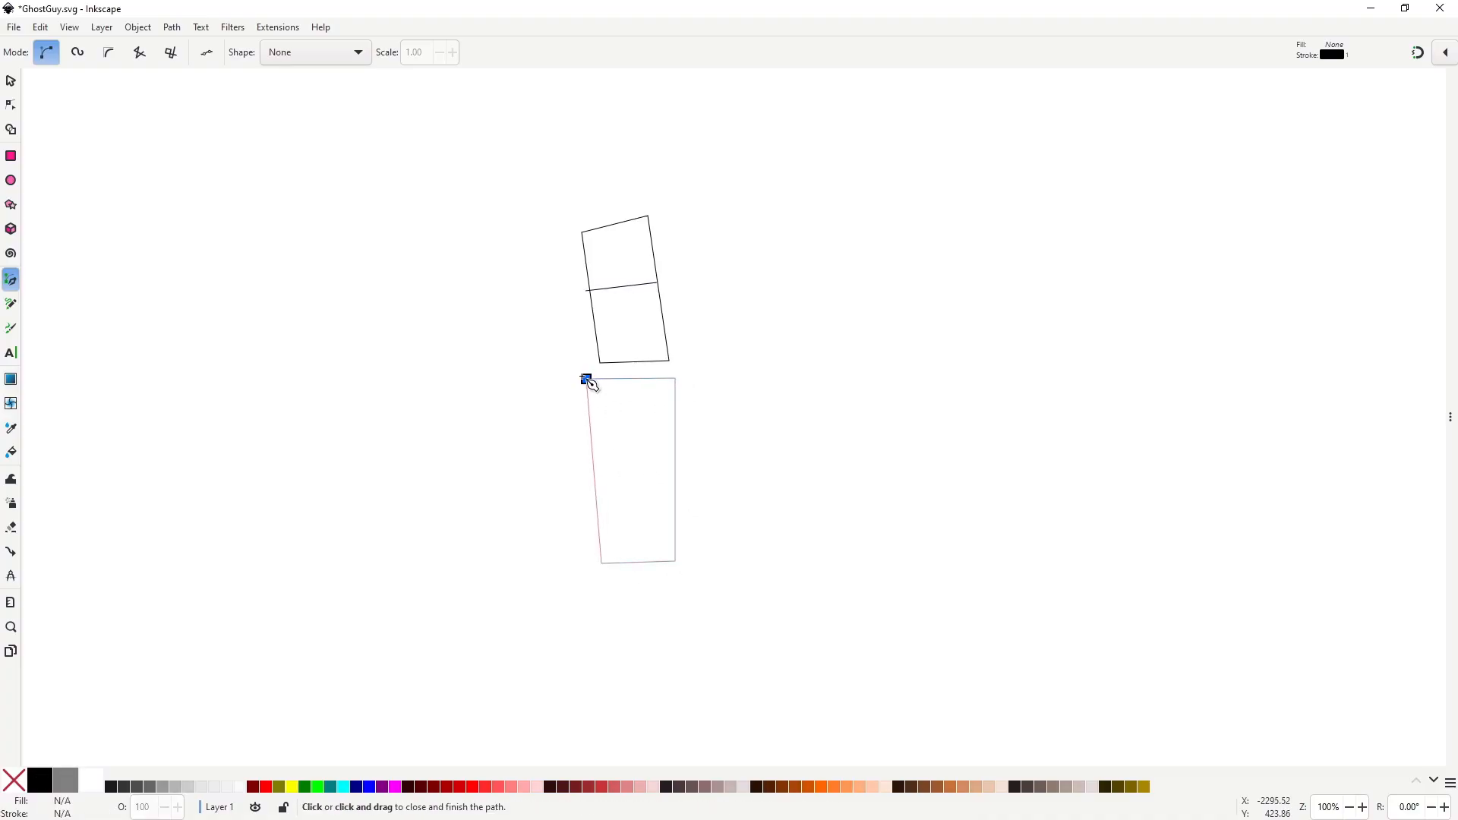
{"action": "left_click", "coordinate": [586, 378]}
Add two vertical lines down the inside of the body and a downward-bowed curve across its lower part.
{"action": "left_click", "coordinate": [617, 375]}
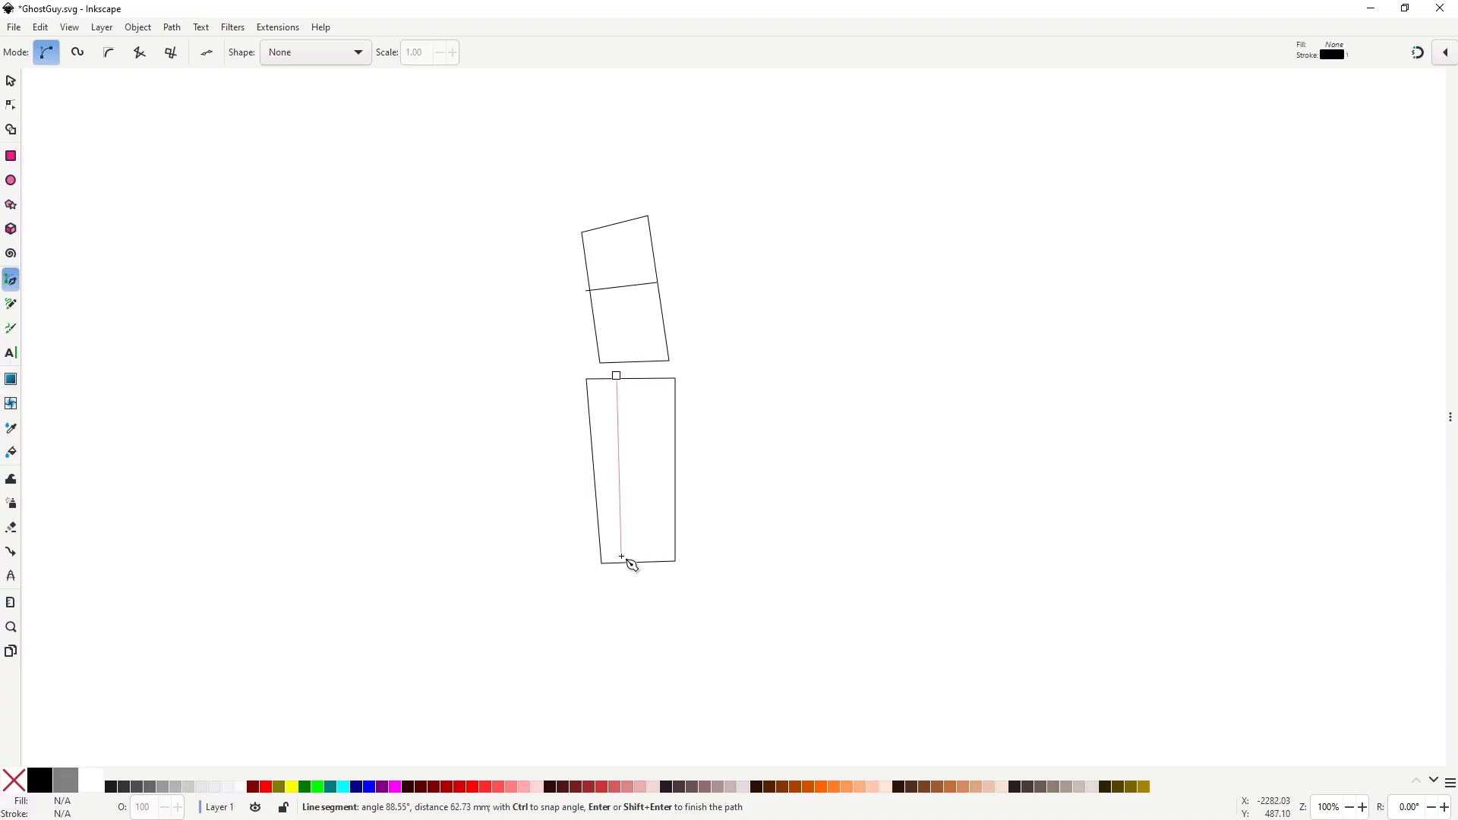
{"action": "double_click", "coordinate": [620, 559]}
{"action": "left_click", "coordinate": [646, 374]}
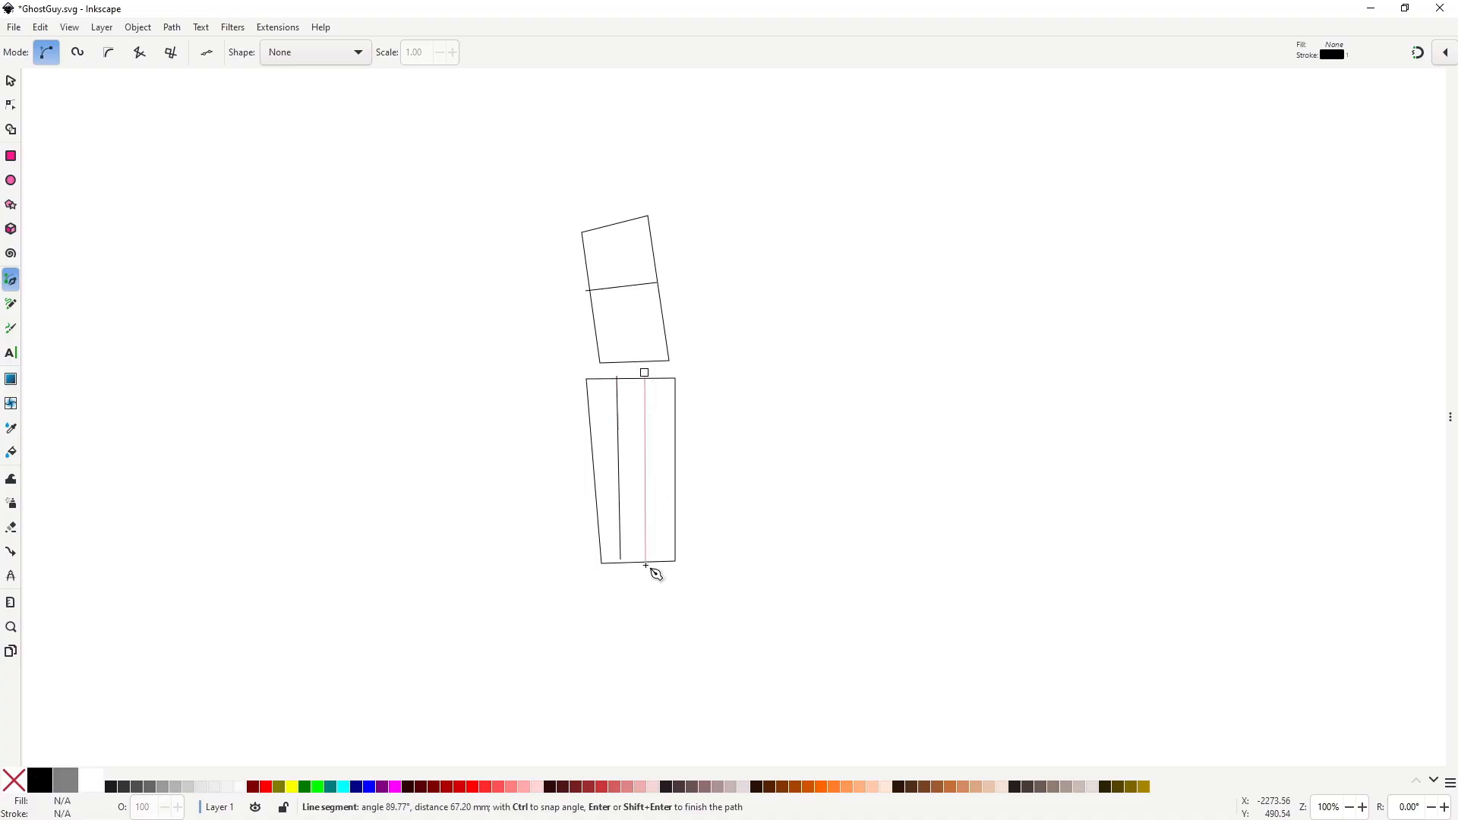
{"action": "double_click", "coordinate": [645, 563]}
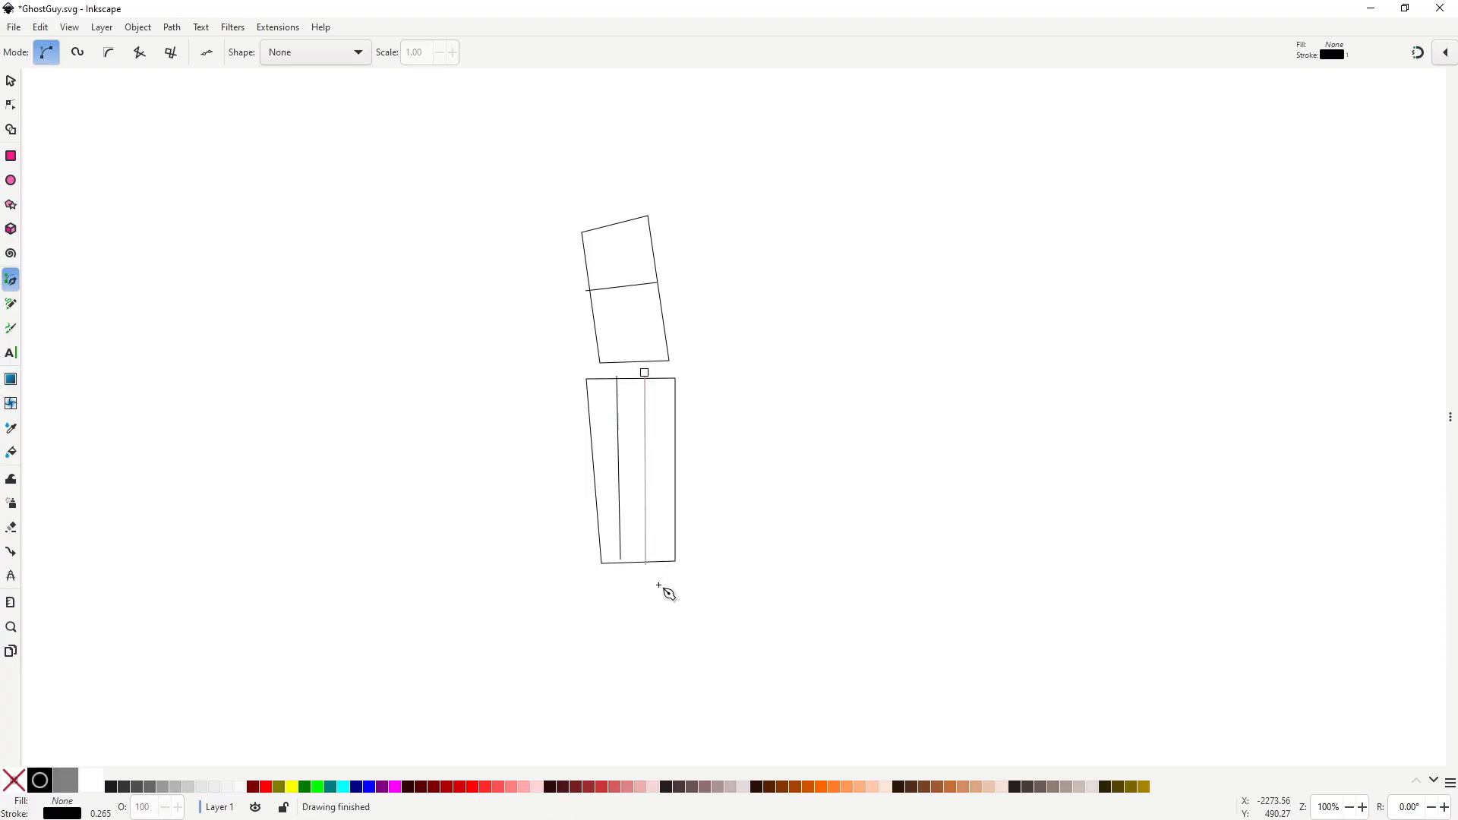
{"action": "left_click", "coordinate": [598, 502]}
{"action": "left_click_drag", "start_coordinate": [673, 501], "coordinate": [729, 485]}
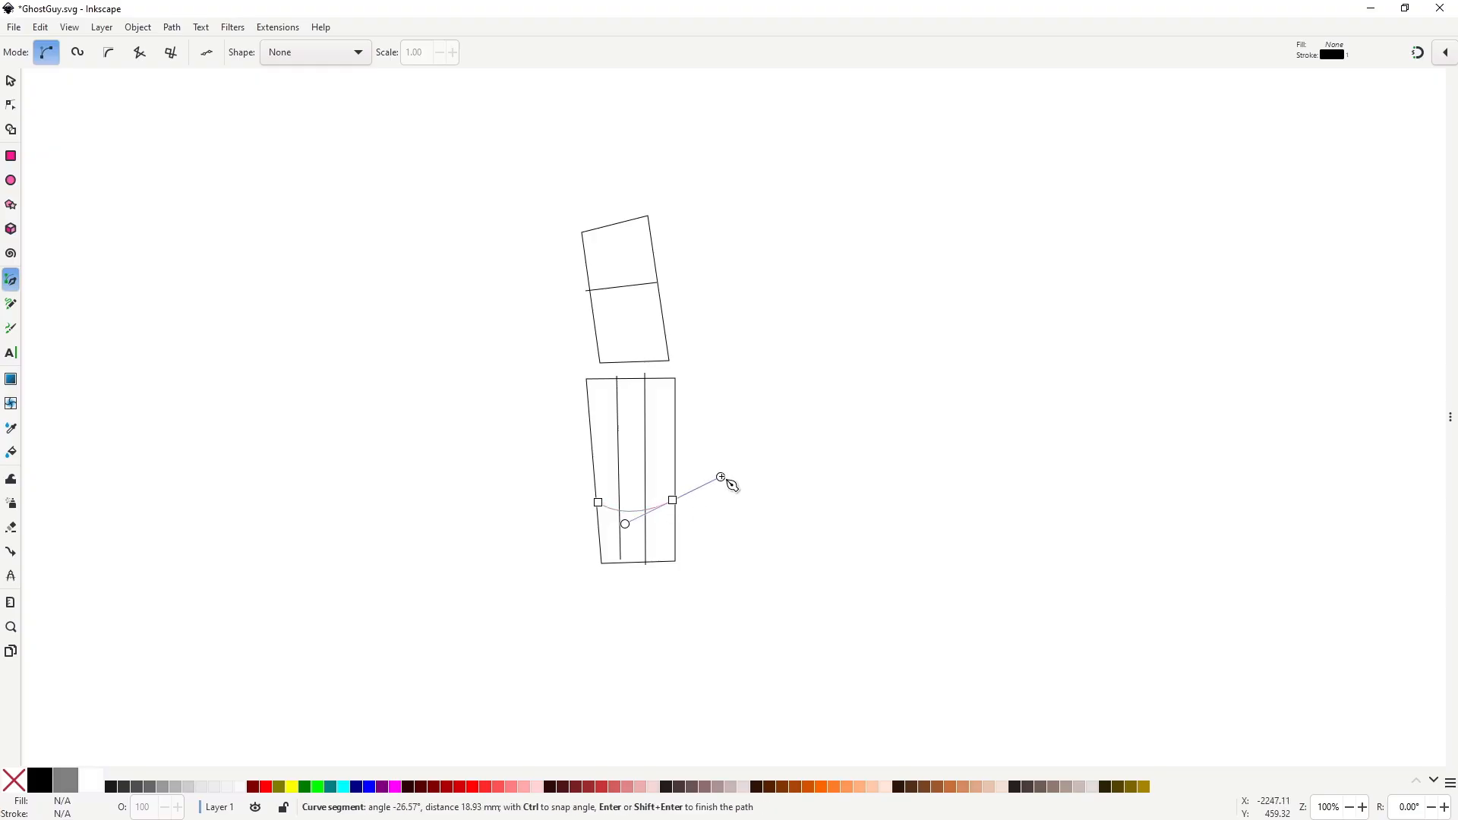
{"action": "key", "text": "Return"}
Draw a straight-segment outline of the lower body from the curve, with bends below the torso and a pointed tip.
{"action": "left_click", "coordinate": [663, 507]}
{"action": "left_click", "coordinate": [645, 569]}
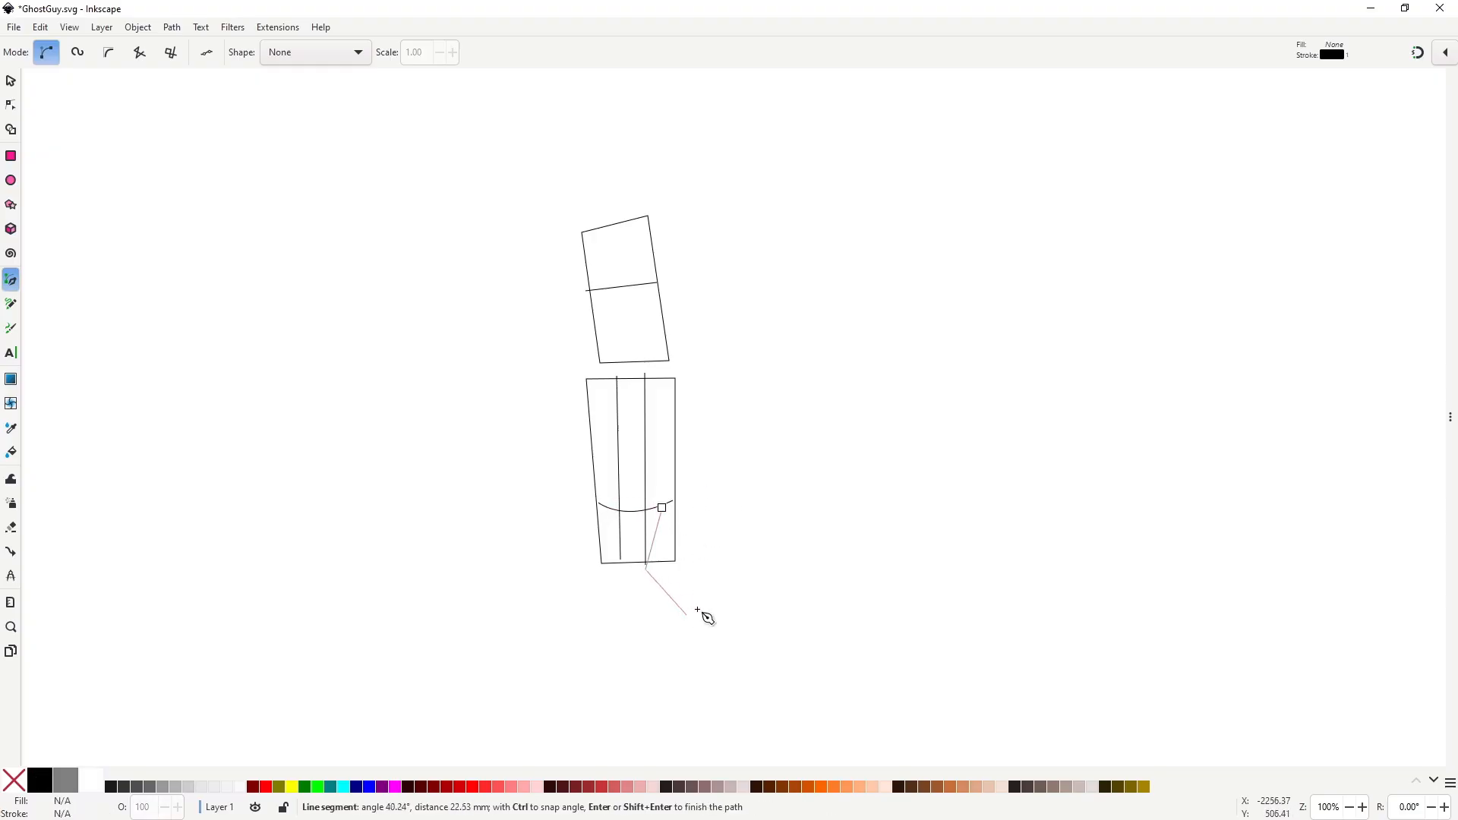
{"action": "left_click", "coordinate": [697, 609]}
{"action": "left_click", "coordinate": [661, 662]}
{"action": "left_click", "coordinate": [615, 617]}
{"action": "left_click", "coordinate": [616, 641]}
{"action": "left_click", "coordinate": [631, 639]}
{"action": "left_click", "coordinate": [613, 684]}
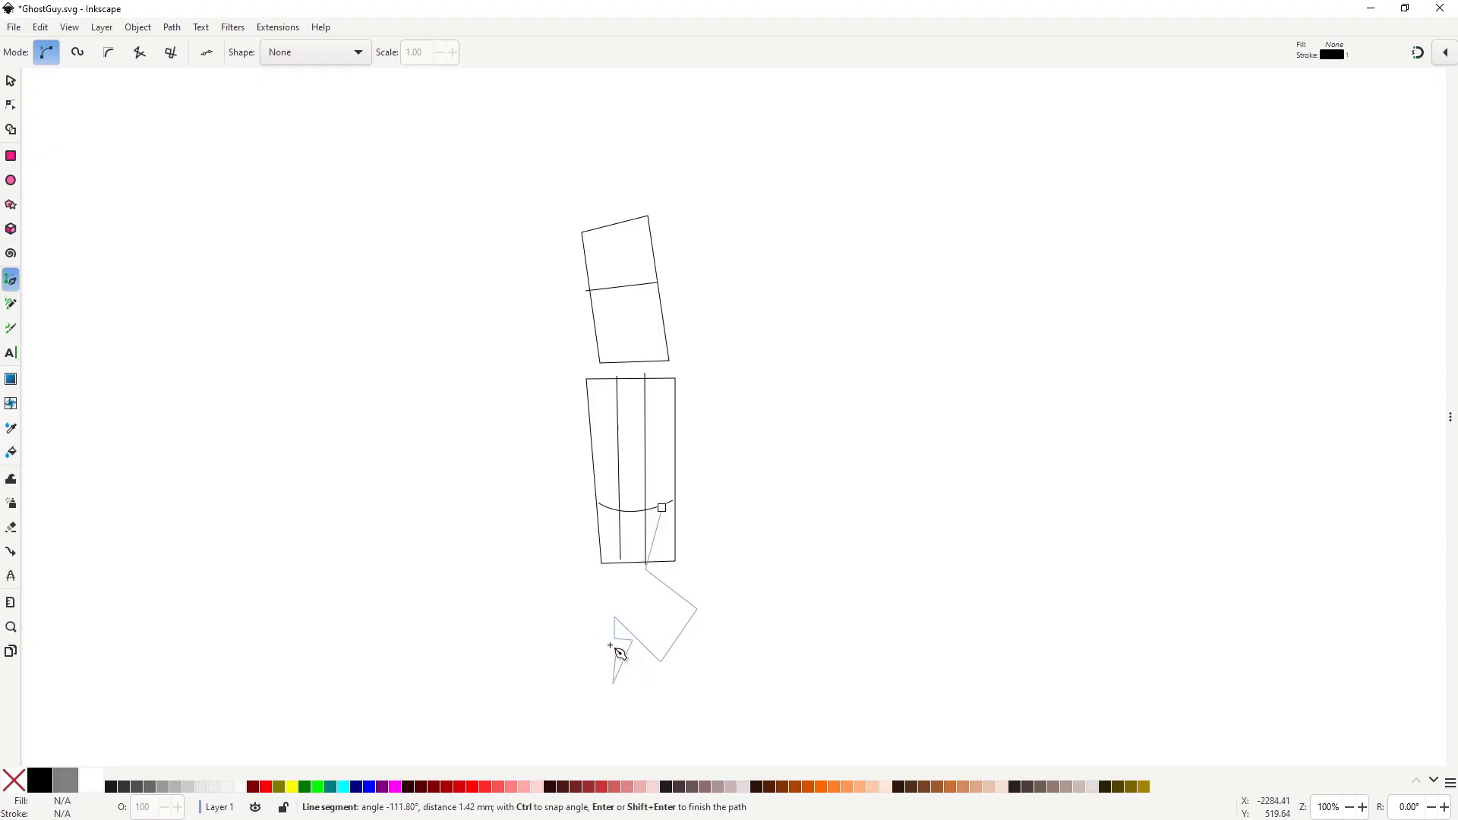
{"action": "left_click", "coordinate": [594, 629]}
{"action": "left_click", "coordinate": [603, 590]}
{"action": "left_click", "coordinate": [635, 607]}
{"action": "left_click", "coordinate": [617, 559]}
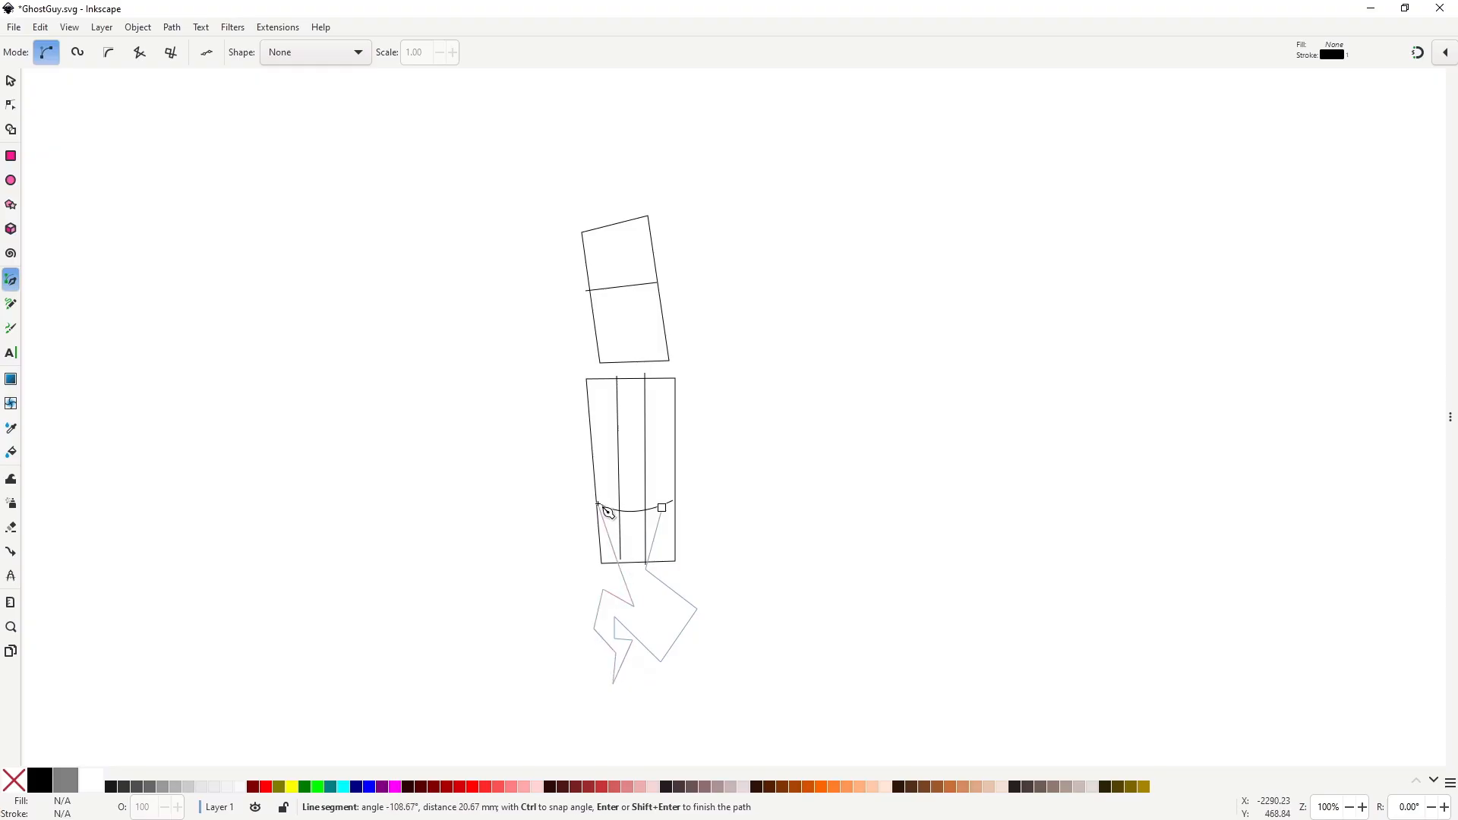
{"action": "left_click", "coordinate": [598, 503]}
Adjust the lower-body outline's nodes, then move the torso's left corners to straighten and widen its left side.
{"action": "key", "text": "n"}
{"action": "left_click_drag", "start_coordinate": [642, 610], "coordinate": [694, 598]}
{"action": "left_click_drag", "start_coordinate": [616, 652], "coordinate": [594, 567]}
{"action": "left_click", "coordinate": [602, 563]}
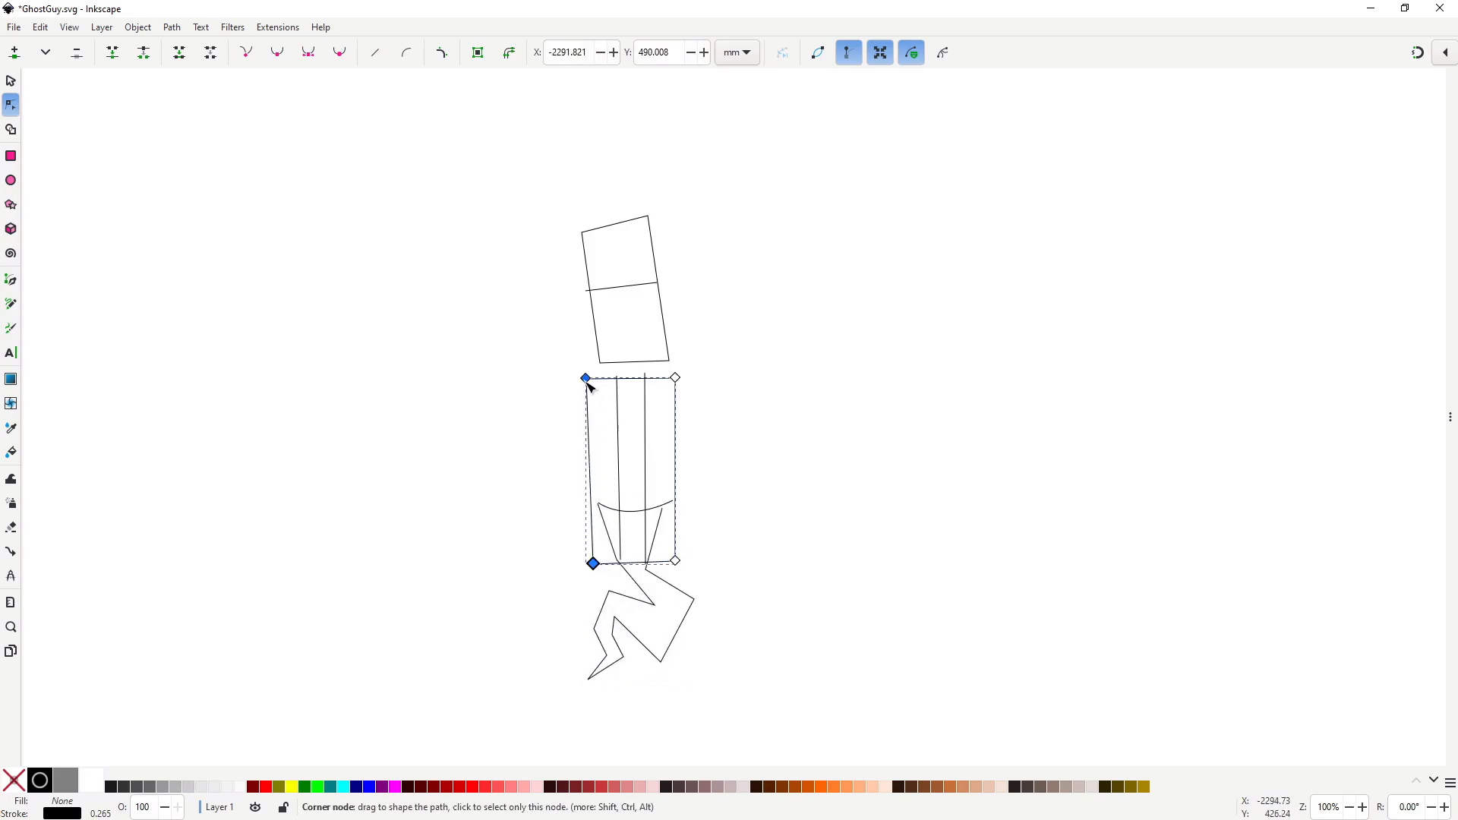
{"action": "left_click_drag", "start_coordinate": [586, 379], "coordinate": [585, 382]}
{"action": "left_click", "coordinate": [714, 463]}
Draw a closed straight-segment arm at the body's left shoulder, with the elbow outward and the hand at the hip.
{"action": "key", "text": "b"}
{"action": "left_click", "coordinate": [583, 383]}
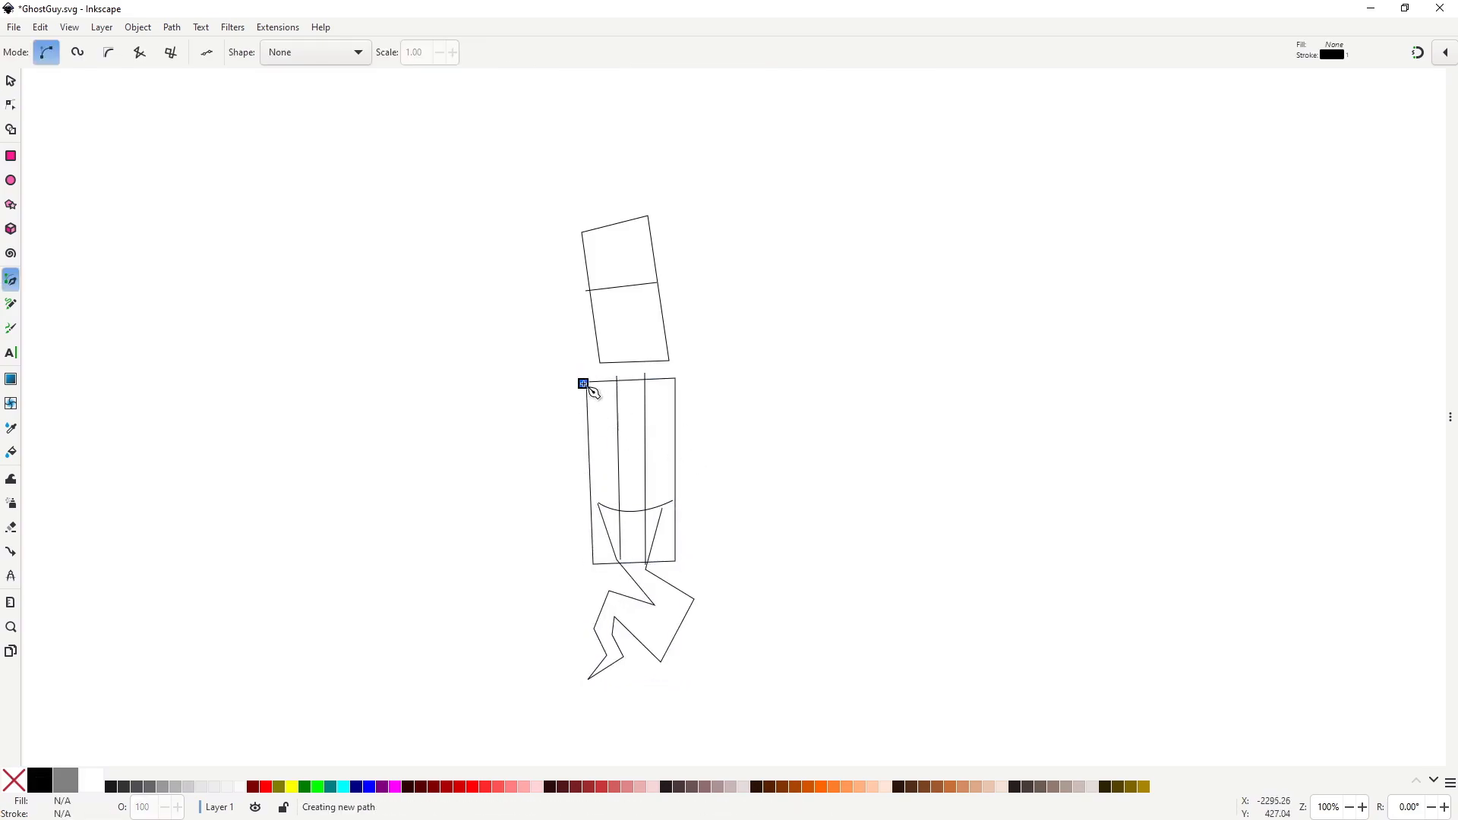
{"action": "left_click", "coordinate": [572, 454]}
{"action": "left_click", "coordinate": [604, 490]}
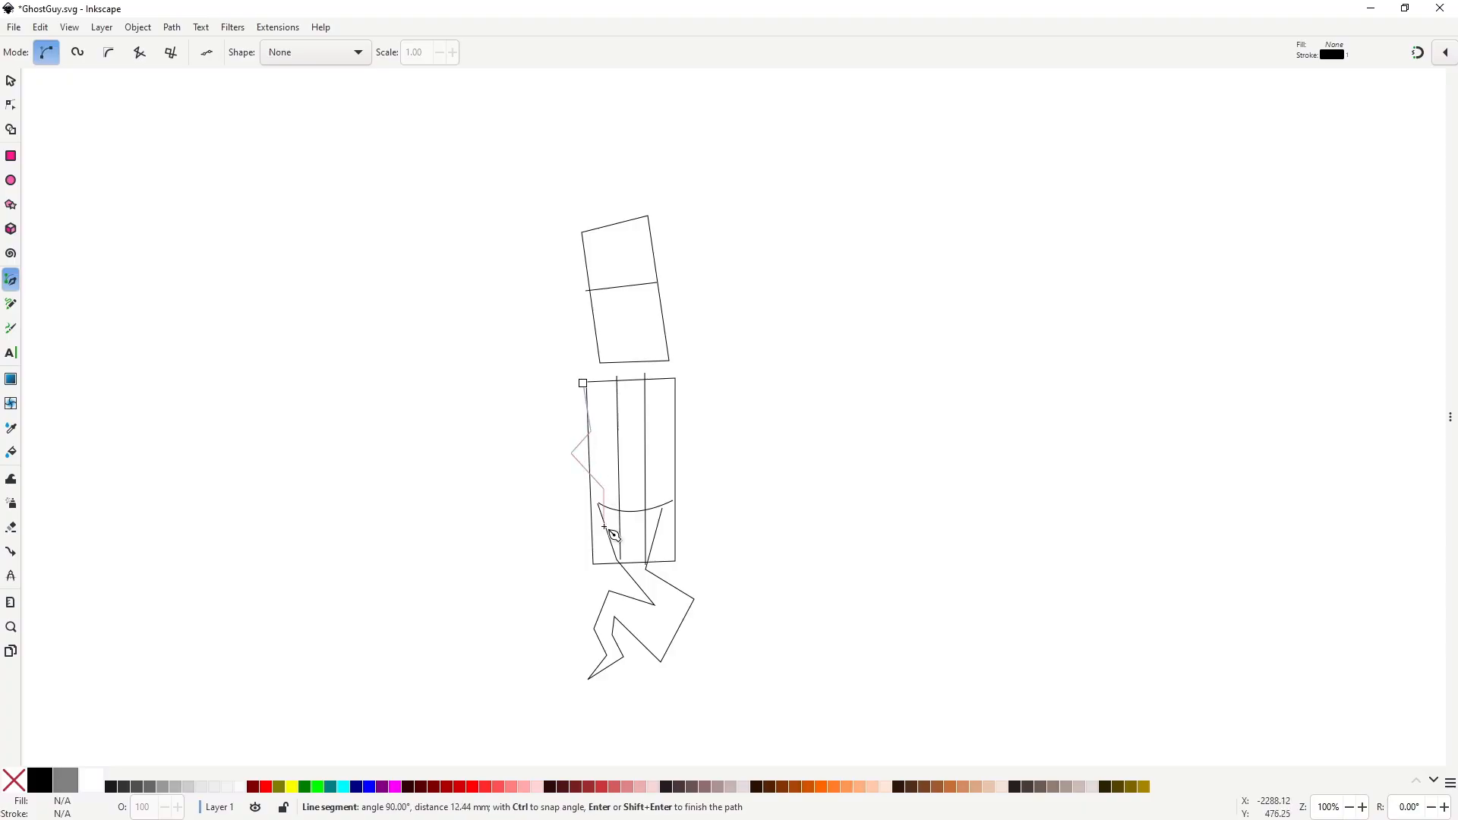
{"action": "left_click", "coordinate": [601, 544]}
{"action": "left_click", "coordinate": [542, 441]}
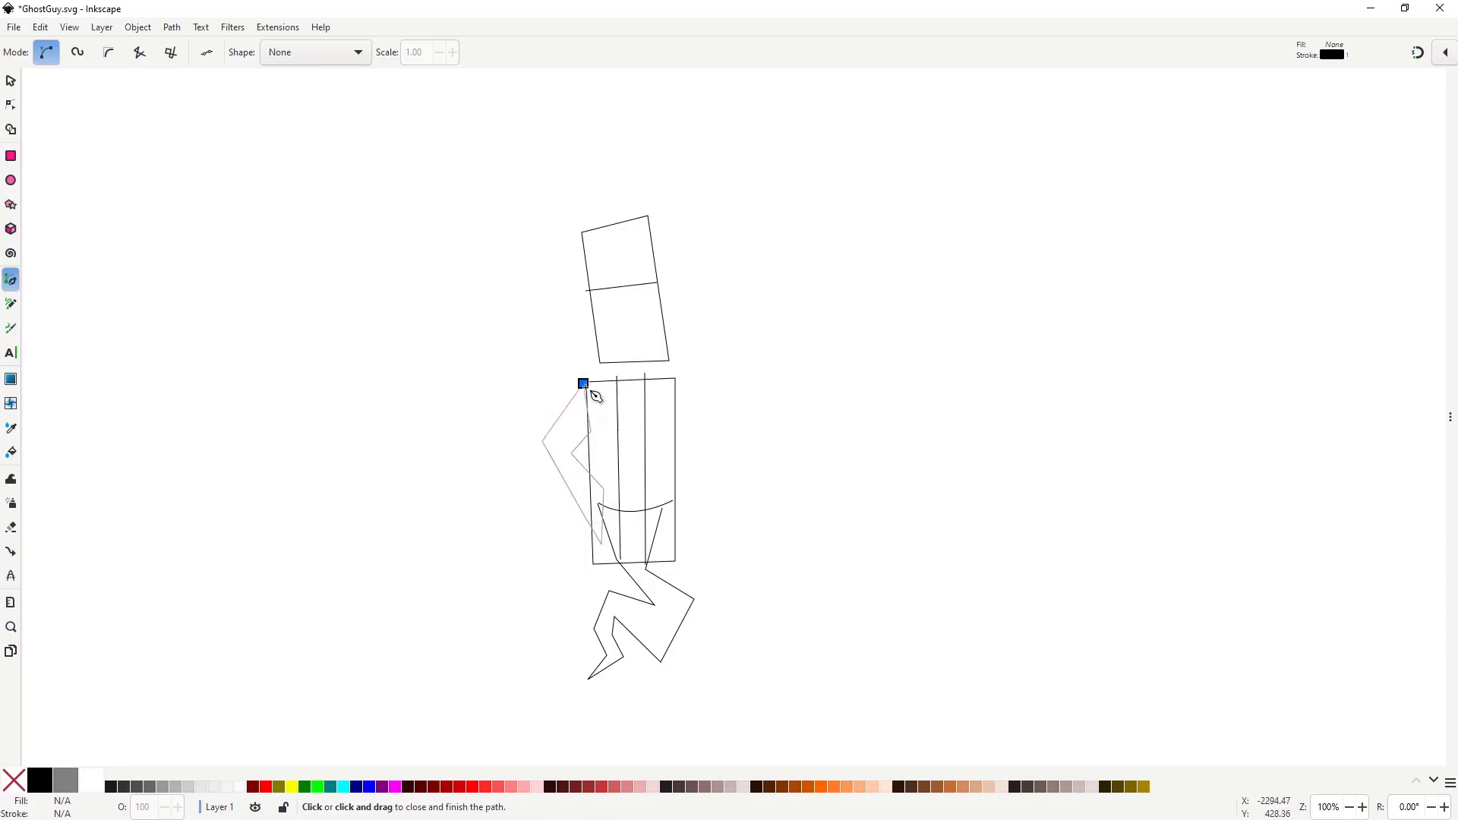
{"action": "left_click", "coordinate": [584, 384]}
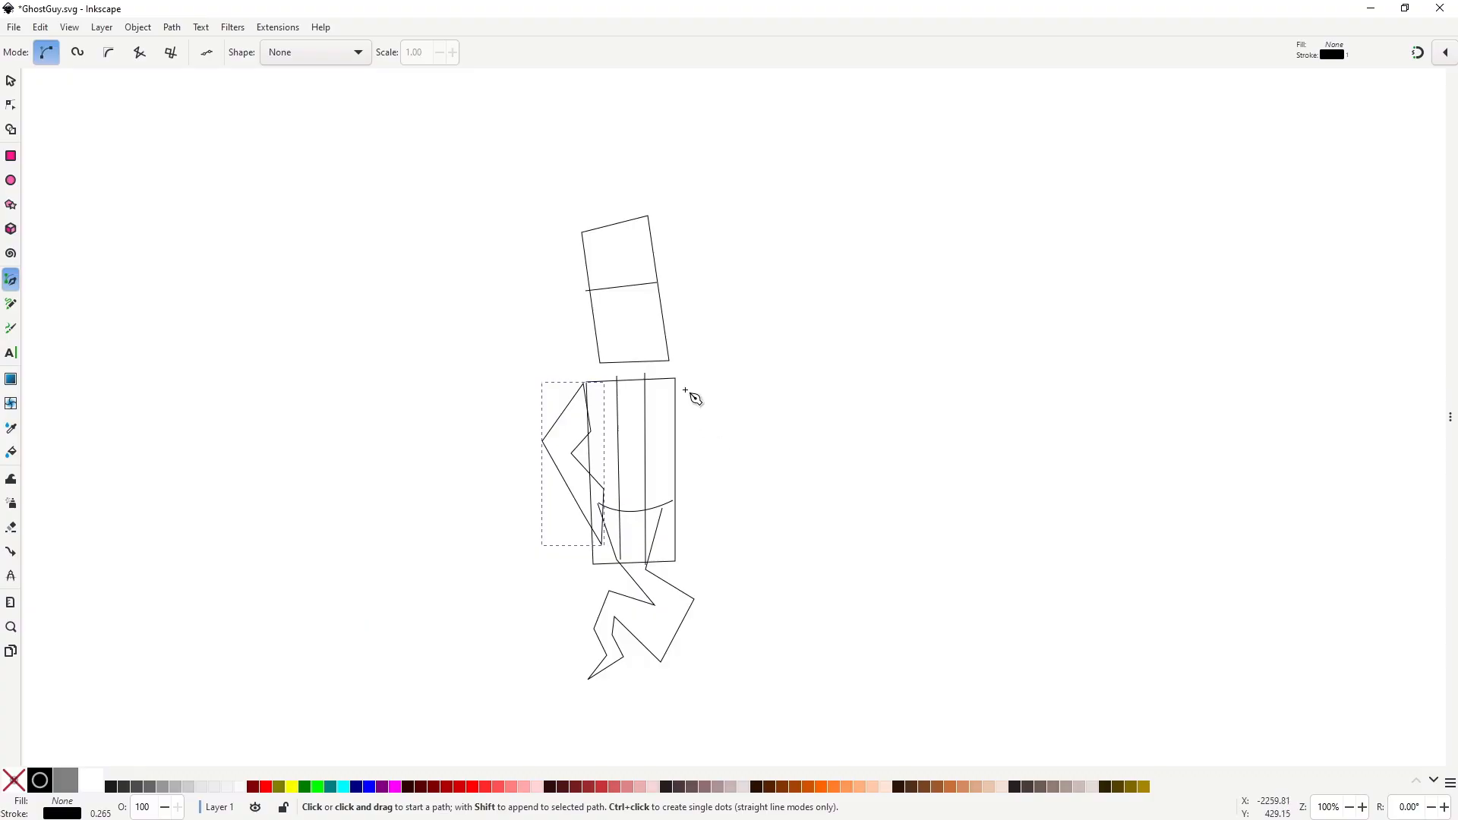
Draw a closed bent arm at the body's right shoulder with its forearm pointing up and outward, and adjust its nodes.
{"action": "left_click", "coordinate": [677, 382]}
{"action": "left_click", "coordinate": [687, 437]}
{"action": "left_click", "coordinate": [706, 414]}
{"action": "left_click", "coordinate": [730, 436]}
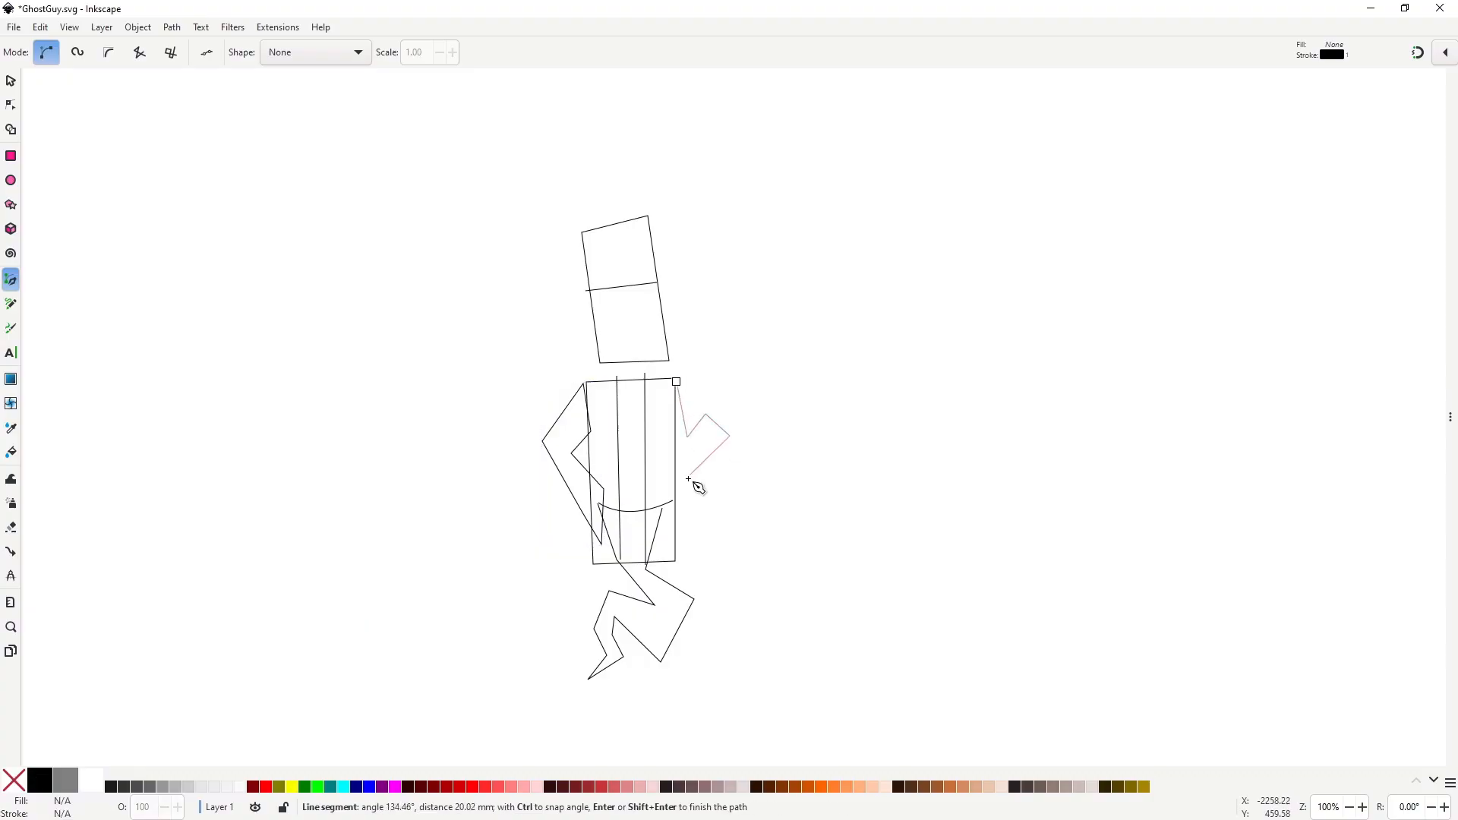
{"action": "left_click", "coordinate": [684, 480]}
{"action": "left_click", "coordinate": [669, 441]}
{"action": "left_click", "coordinate": [677, 382]}
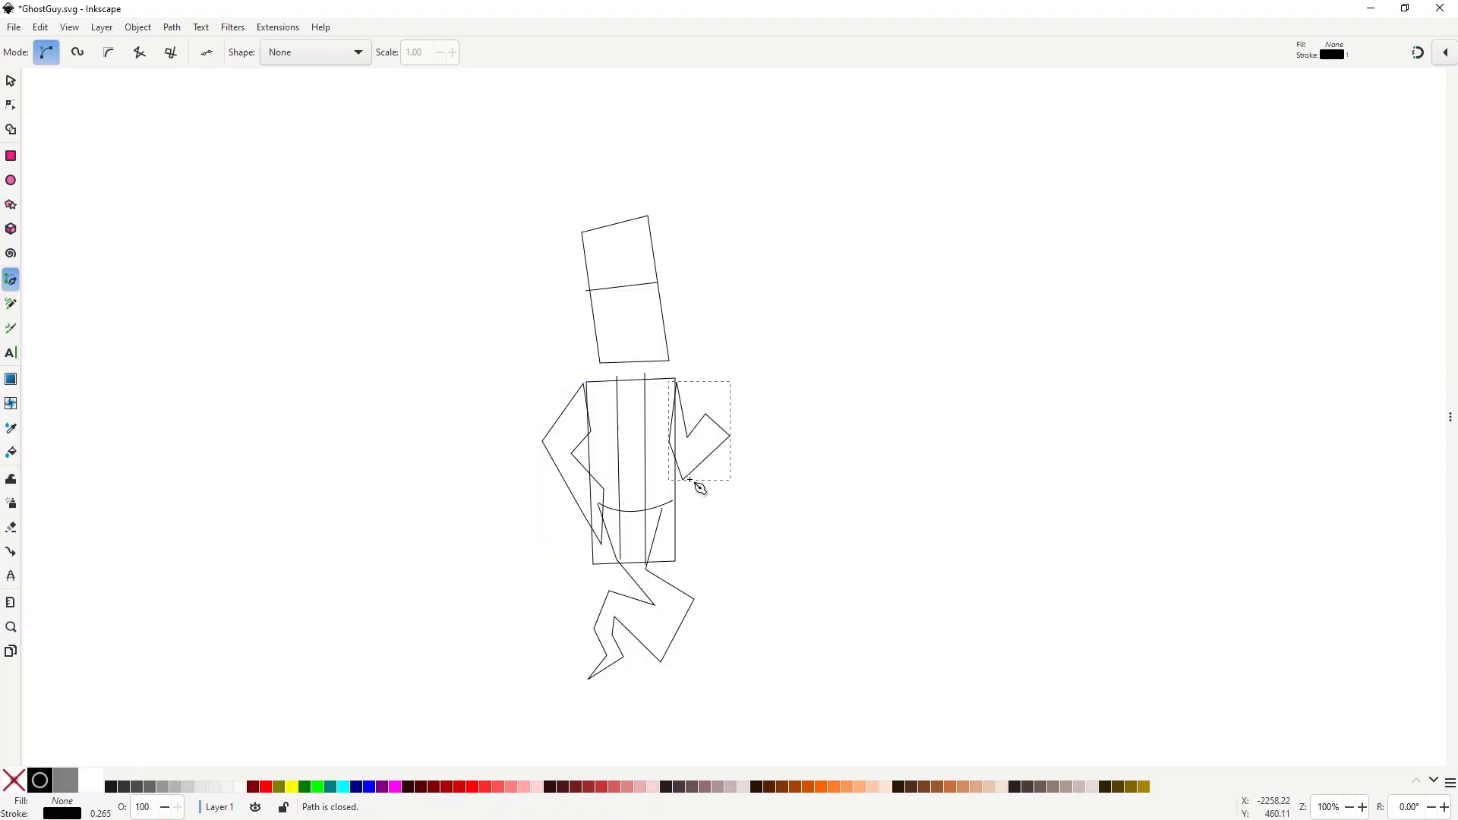
{"action": "key", "text": "n"}
{"action": "left_click_drag", "start_coordinate": [693, 481], "coordinate": [721, 438]}
Move the left arm's shoulder node onto the body's upper corner and align its inner armpit node with the body's side.
{"action": "scroll", "coordinate": [661, 462], "scroll_direction": "up", "scroll_amount": 2}
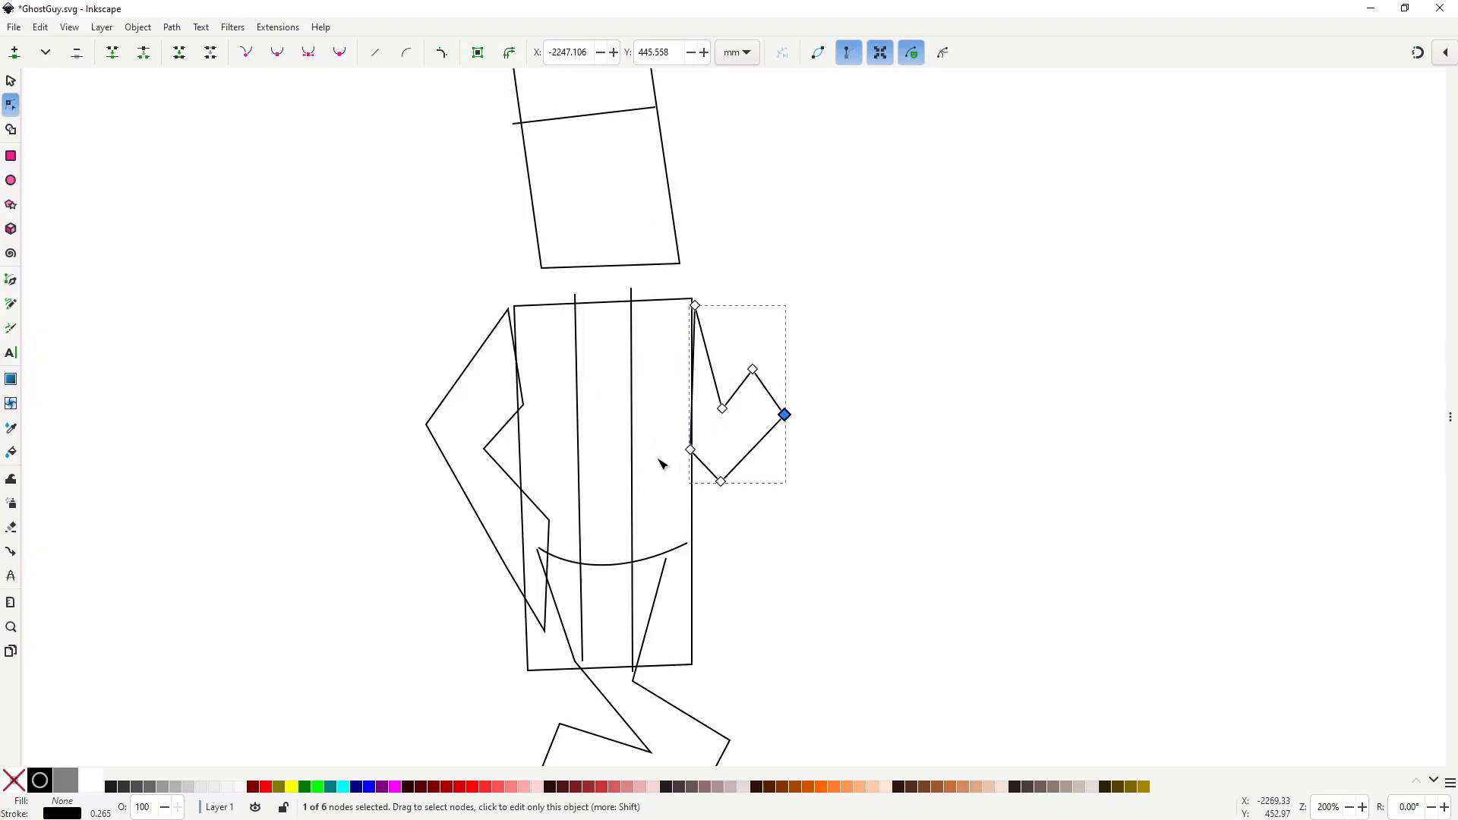
{"action": "left_click", "coordinate": [527, 408]}
{"action": "left_click_drag", "start_coordinate": [530, 408], "coordinate": [520, 412]}
{"action": "left_click_drag", "start_coordinate": [510, 310], "coordinate": [516, 310]}
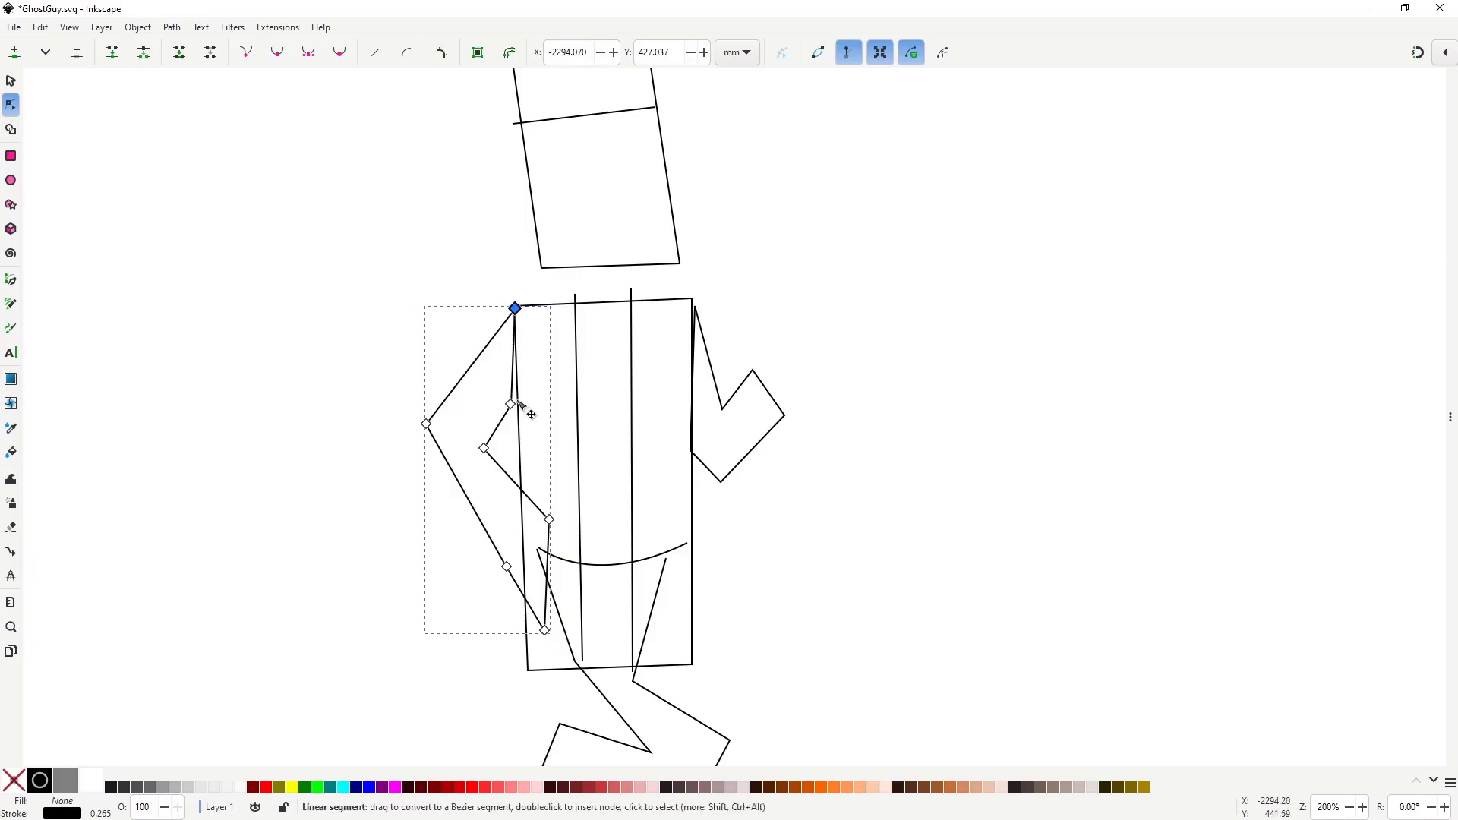
{"action": "left_click_drag", "start_coordinate": [512, 407], "coordinate": [520, 389]}
Move the right arm's shoulder node onto the body's upper corner and refine its hand and elbow nodes.
{"action": "left_click", "coordinate": [694, 311]}
{"action": "left_click_drag", "start_coordinate": [693, 308], "coordinate": [689, 300]}
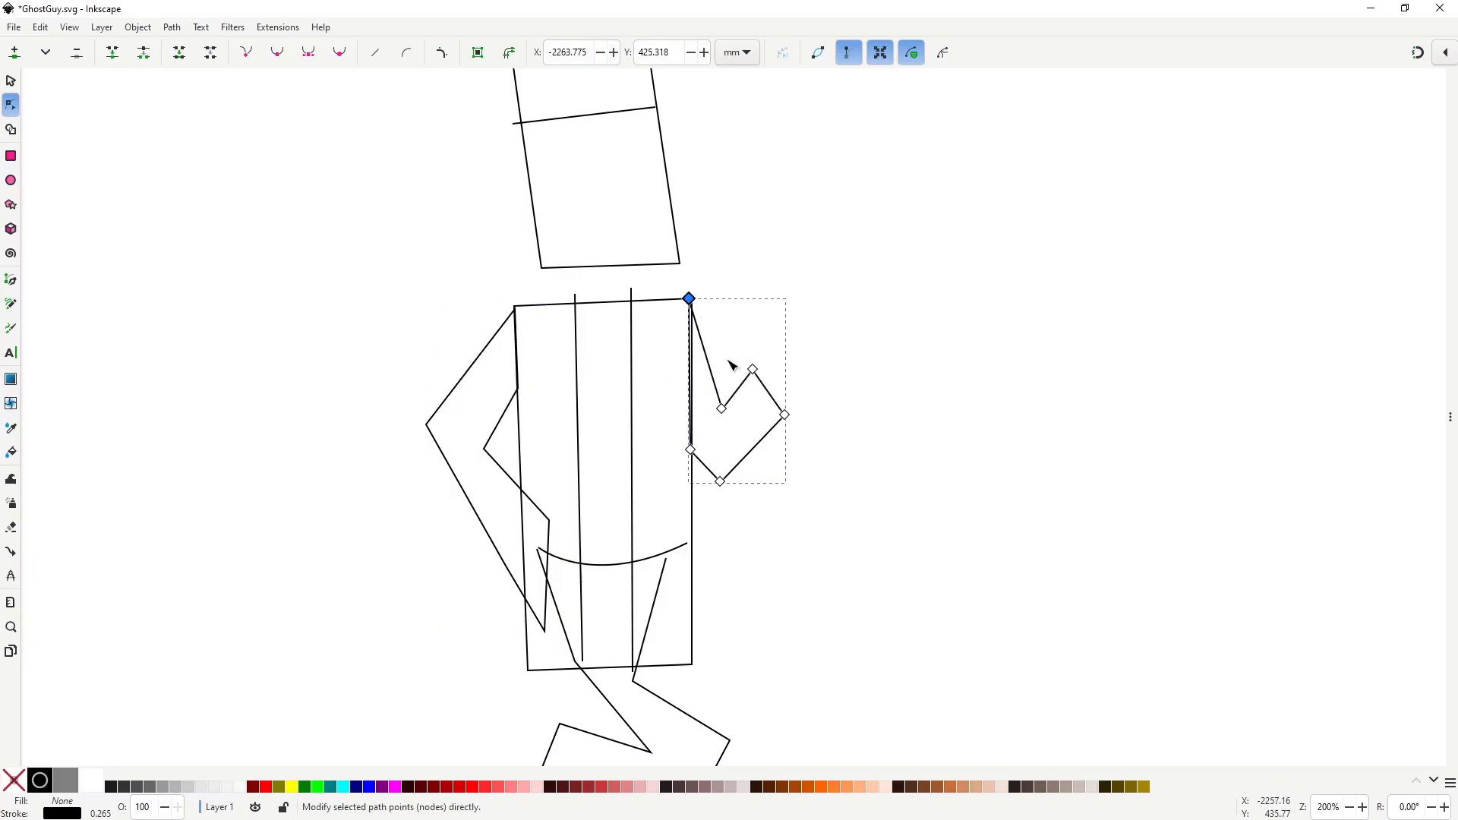
{"action": "left_click_drag", "start_coordinate": [784, 416], "coordinate": [781, 408]}
{"action": "left_click", "coordinate": [753, 371]}
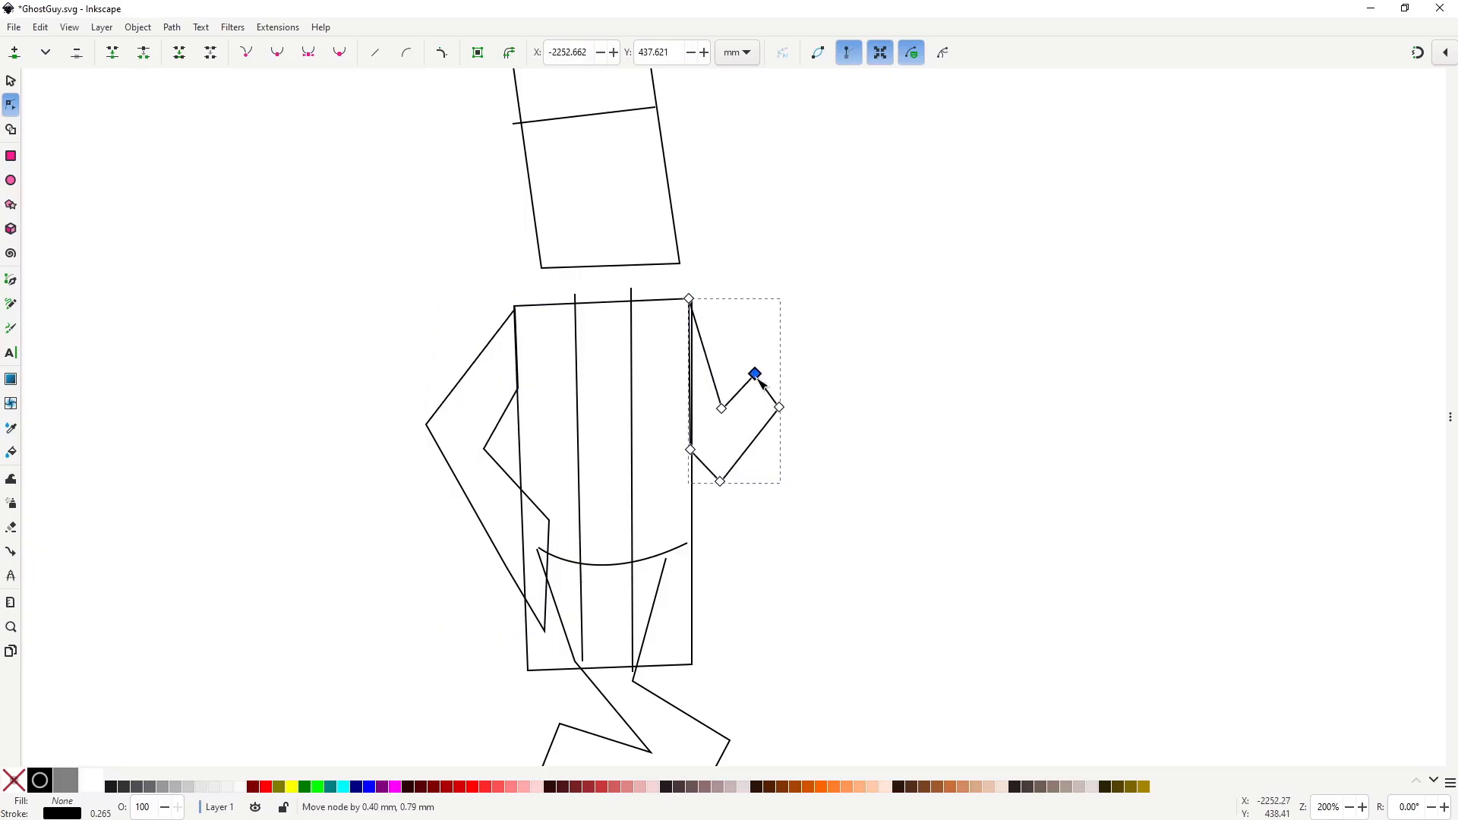
{"action": "left_click", "coordinate": [721, 482]}
Refine the ghost's lower body outline by moving its hip, waist, knee and tail nodes to smooth the proportions.
{"action": "scroll", "coordinate": [693, 577], "scroll_direction": "down", "scroll_amount": 2}
{"action": "left_click", "coordinate": [669, 447]}
{"action": "left_click_drag", "start_coordinate": [667, 438], "coordinate": [680, 432]}
{"action": "left_click_drag", "start_coordinate": [632, 559], "coordinate": [571, 547]}
{"action": "left_click_drag", "start_coordinate": [730, 619], "coordinate": [726, 628]}
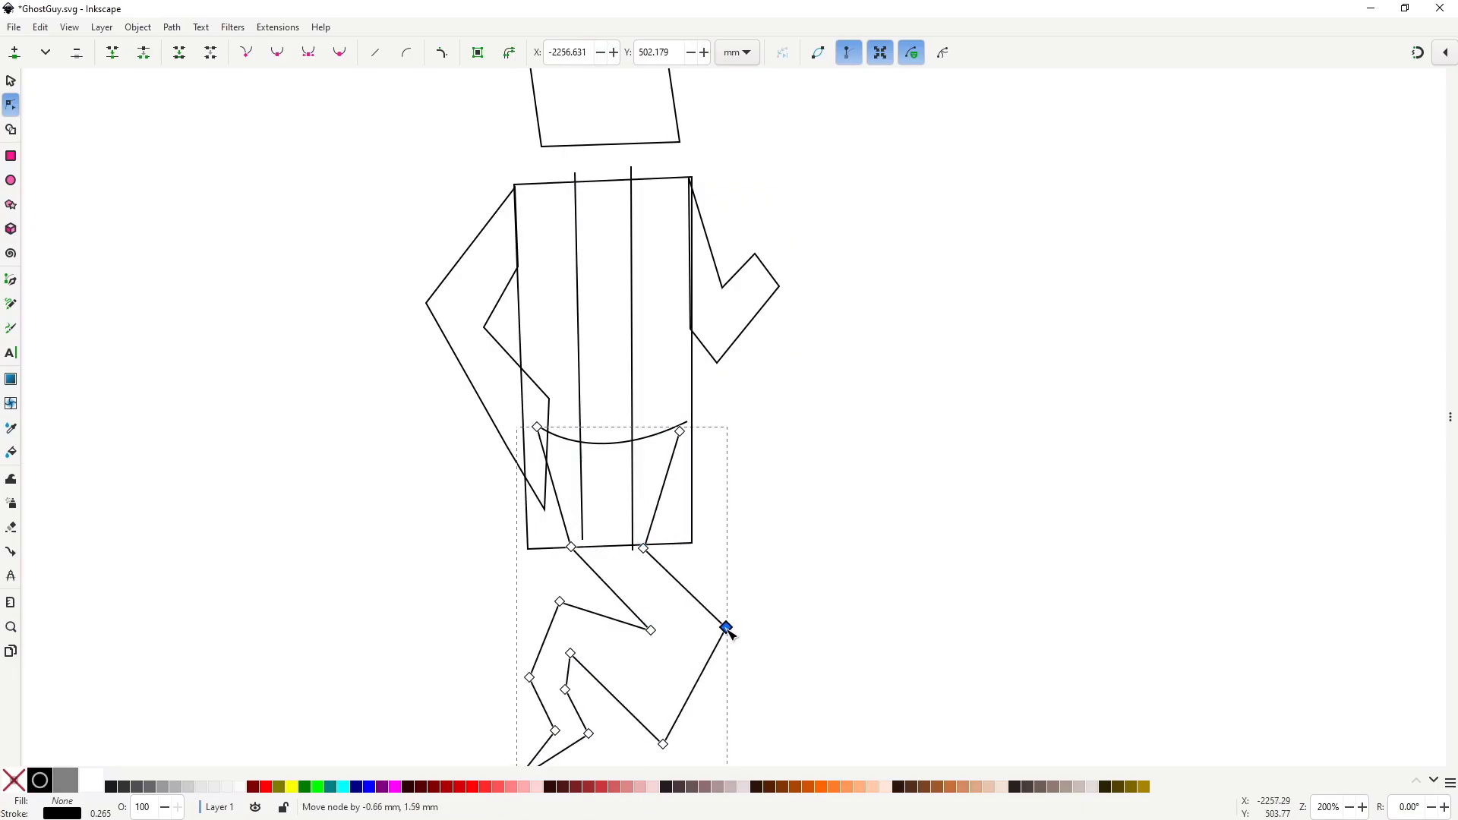
{"action": "left_click_drag", "start_coordinate": [664, 744], "coordinate": [668, 729]}
{"action": "scroll", "coordinate": [682, 584], "scroll_direction": "down", "scroll_amount": 3}
{"action": "key", "text": "s"}
{"action": "left_click", "coordinate": [826, 577]}
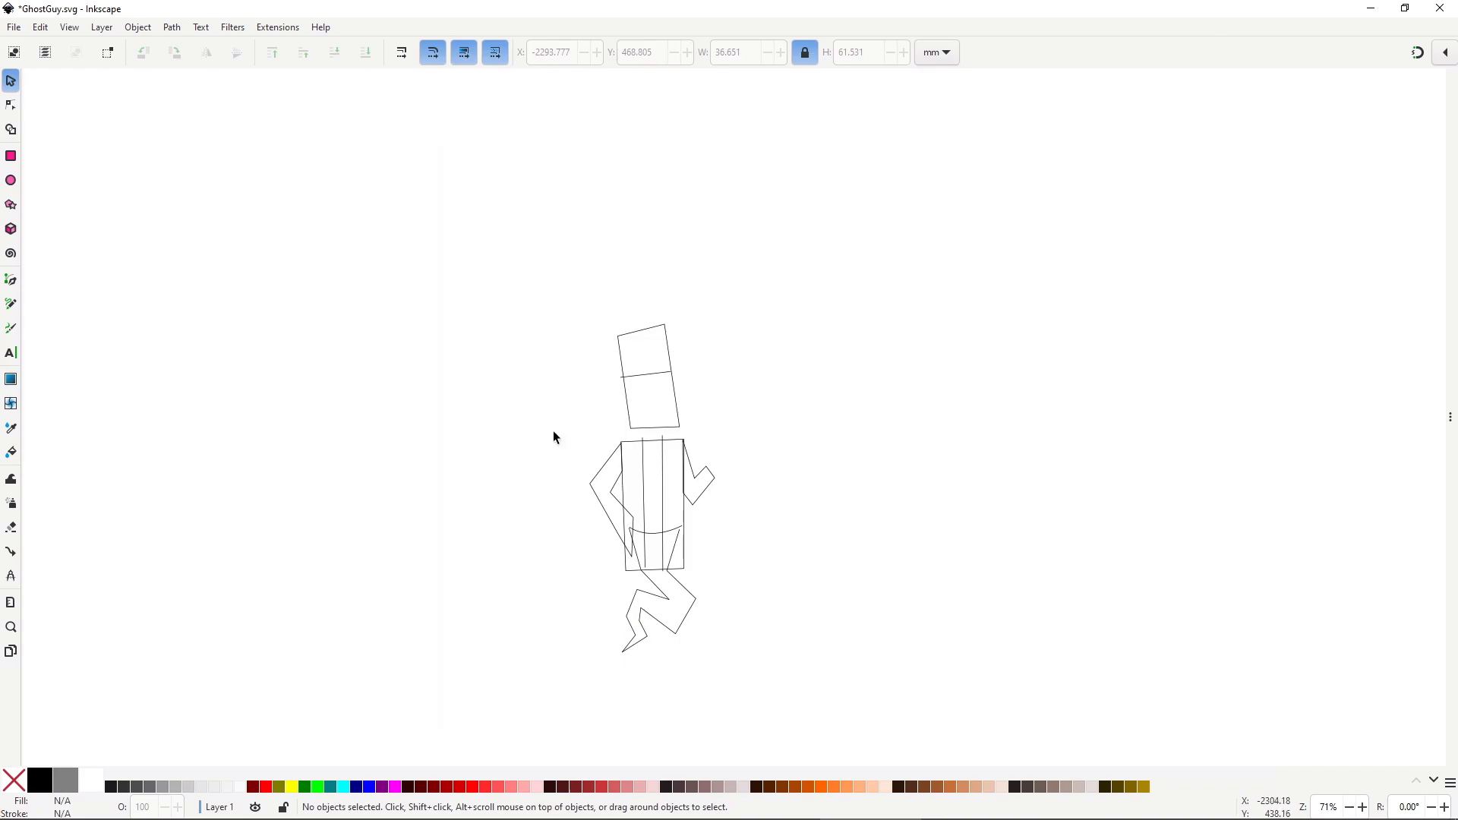
Show the document's object list and group all nine blocked-out sketch paths of the ghost.
{"action": "left_click", "coordinate": [138, 29]}
{"action": "left_click", "coordinate": [142, 47]}
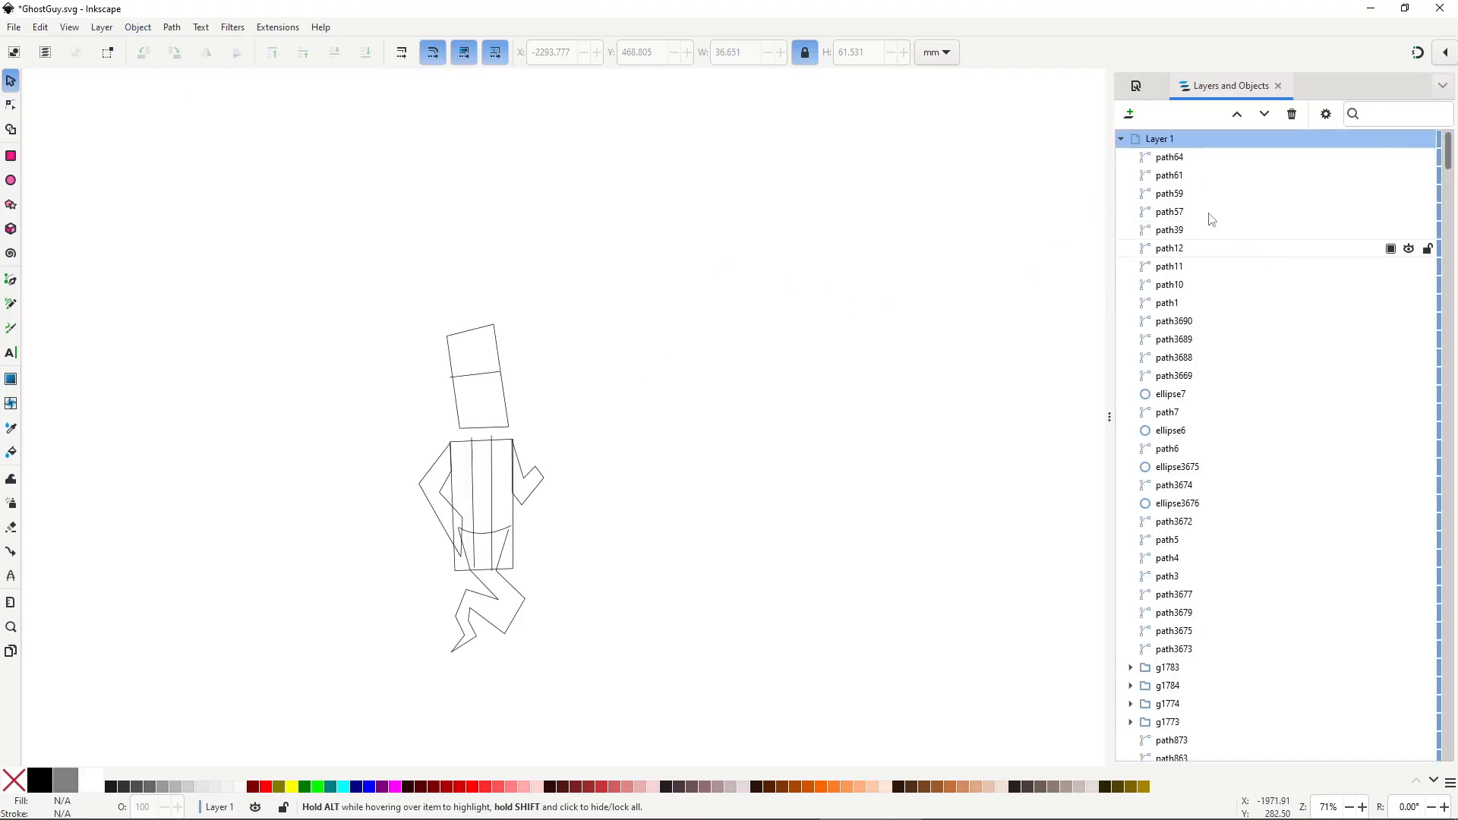
{"action": "left_click", "coordinate": [1121, 140]}
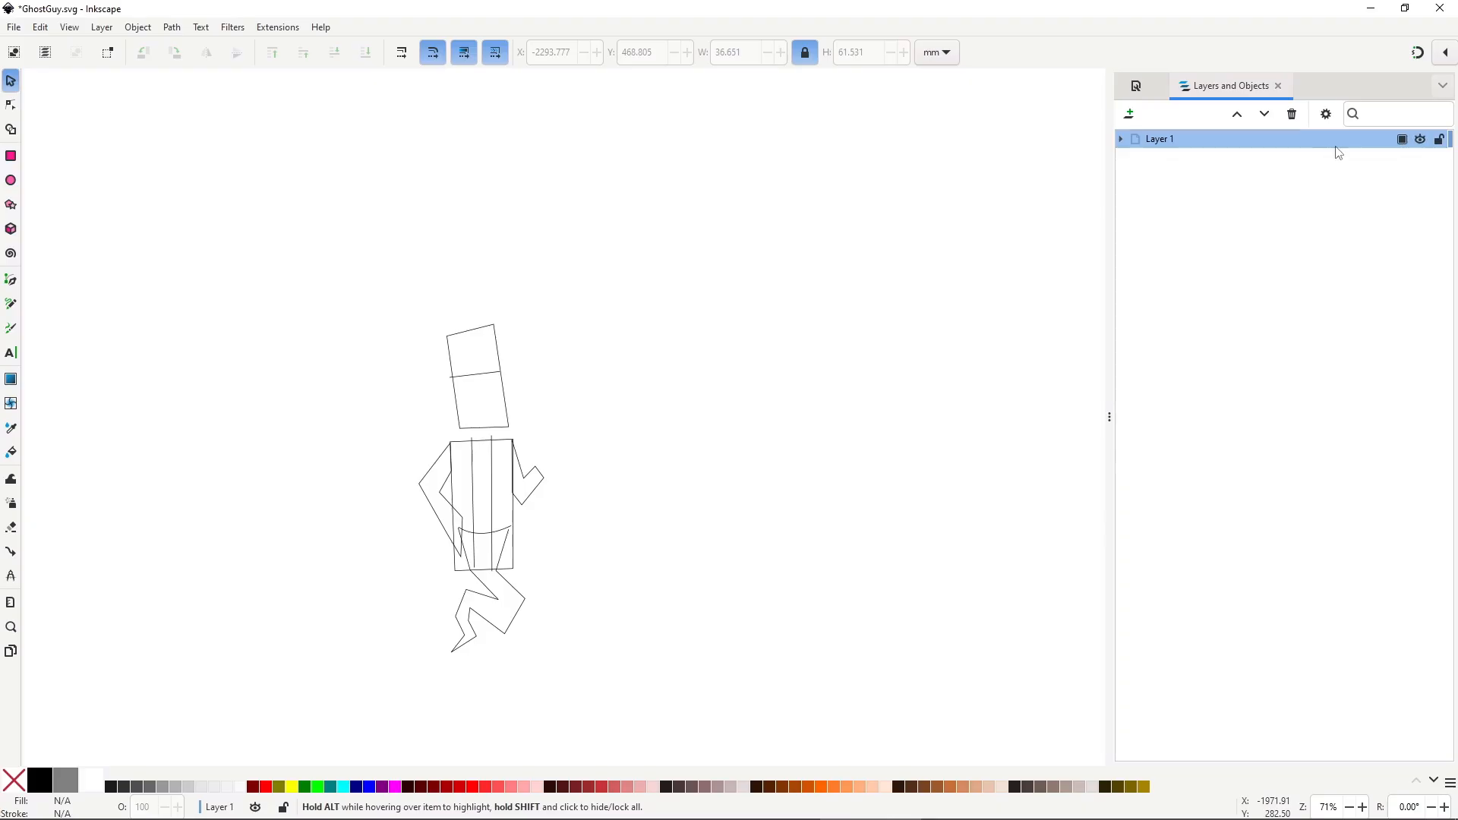
{"action": "left_click_drag", "start_coordinate": [684, 271], "coordinate": [343, 714]}
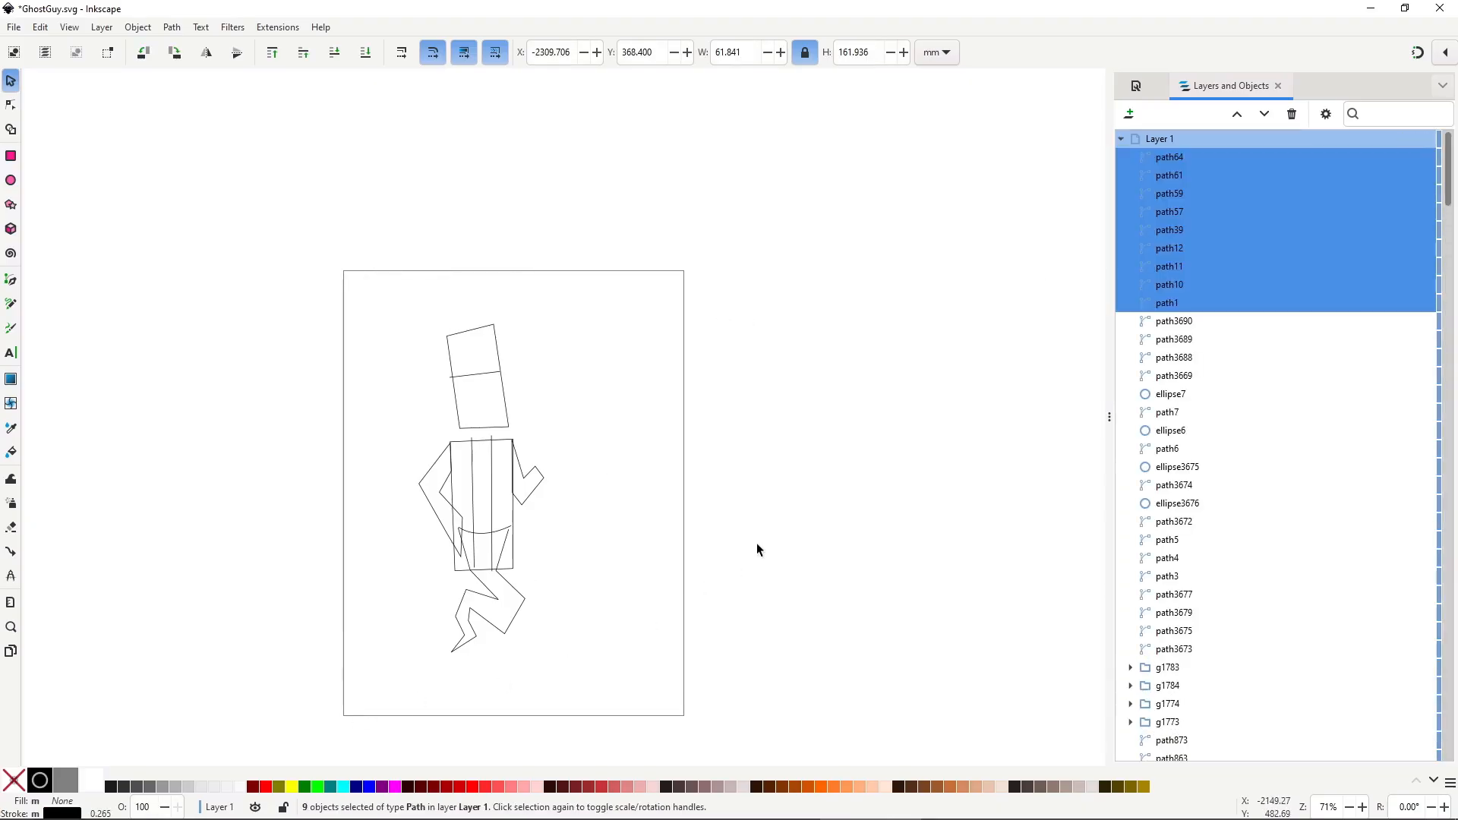
{"action": "key", "text": "ctrl+g"}
{"action": "key", "text": "ctrl+g"}
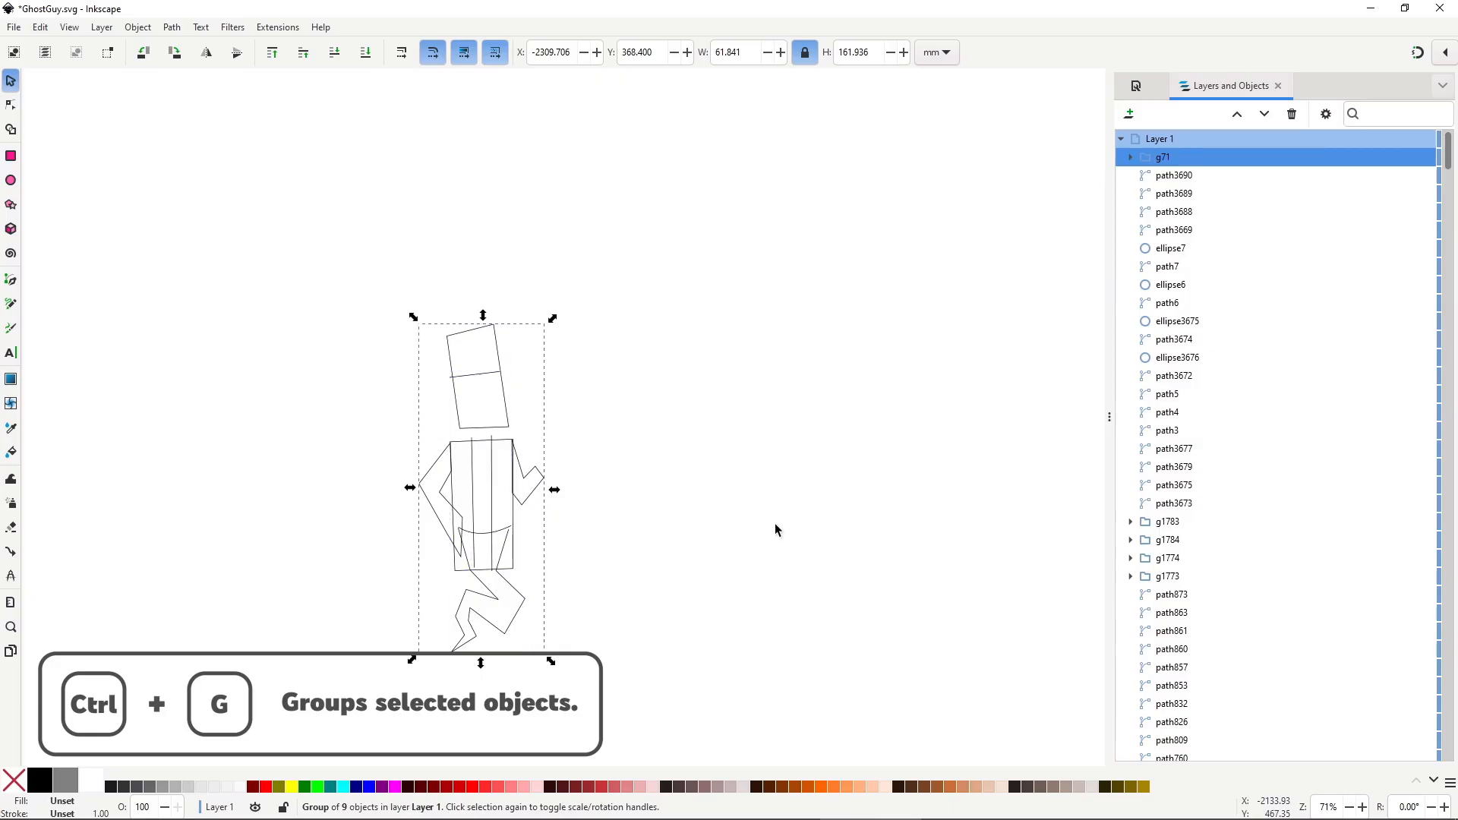
Rename the group of sketch paths ghostBASE.
{"action": "double_click", "coordinate": [1163, 158]}
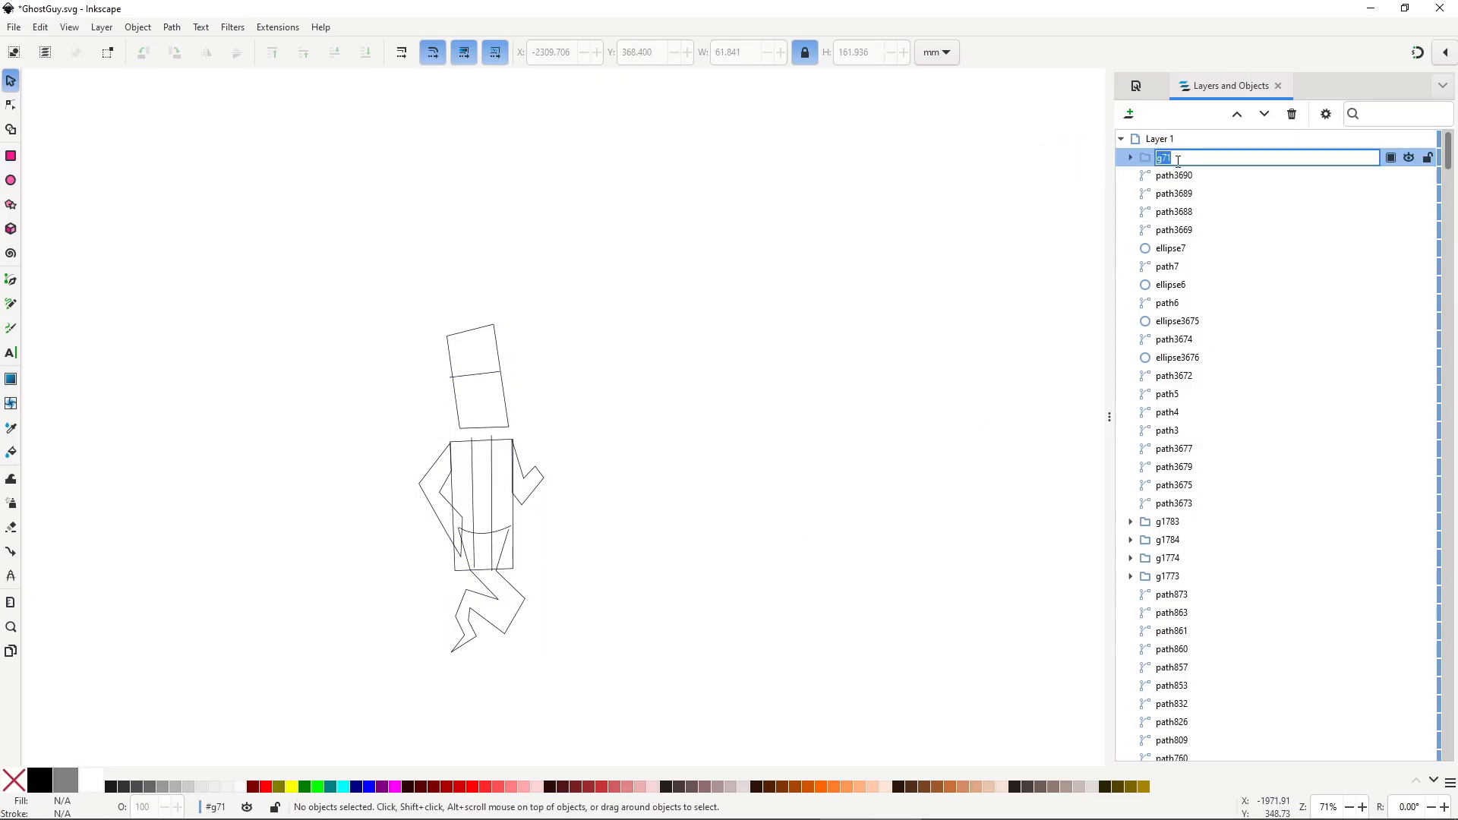
{"action": "type", "text": "ghostBASE"}
{"action": "key", "text": "Return"}
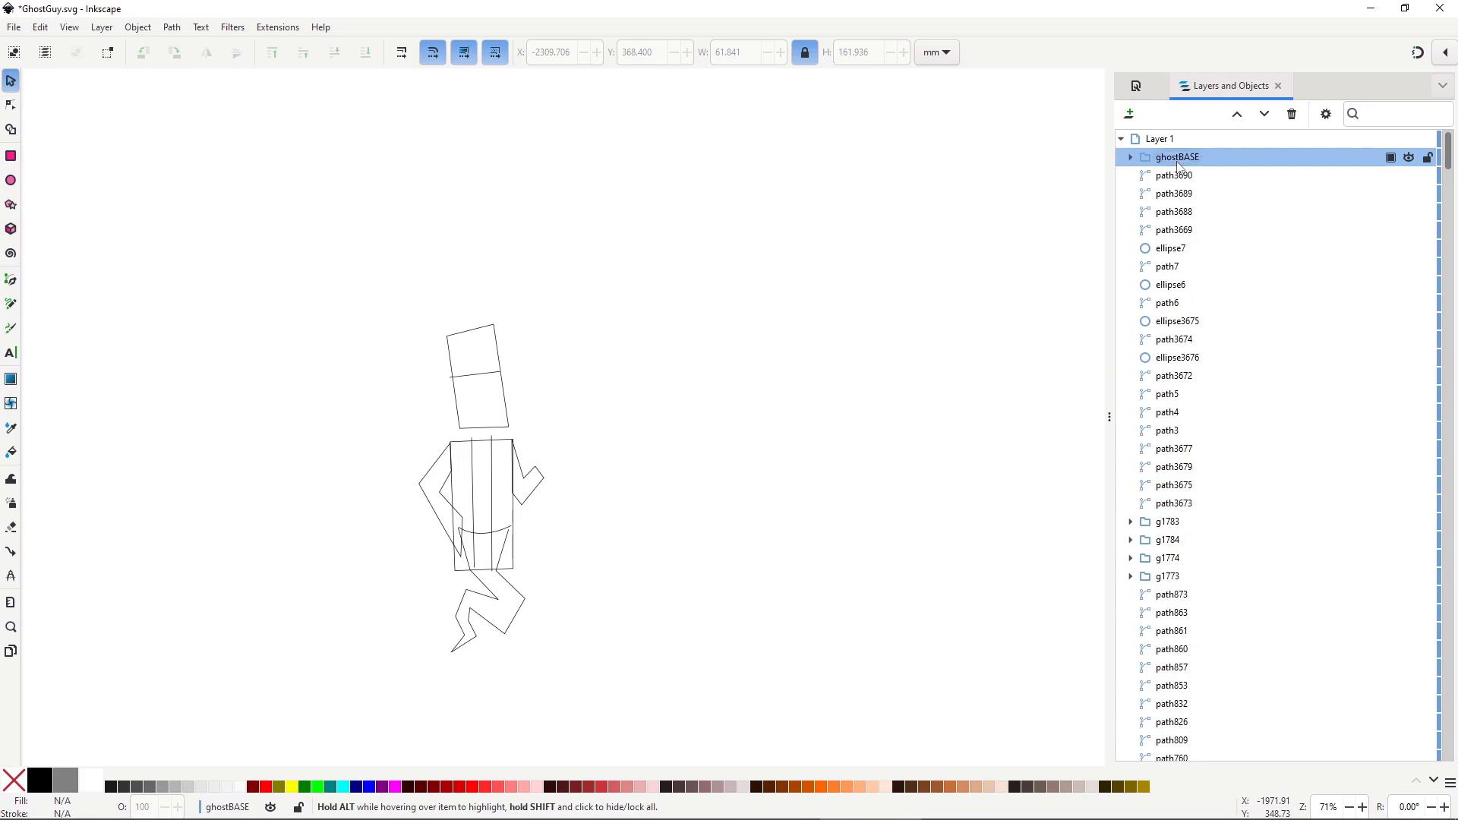
Lock the ghostBASE group and reduce its opacity to 35.6%, then hide the docked dialogs.
{"action": "left_click", "coordinate": [1426, 158]}
{"action": "left_click", "coordinate": [1391, 157]}
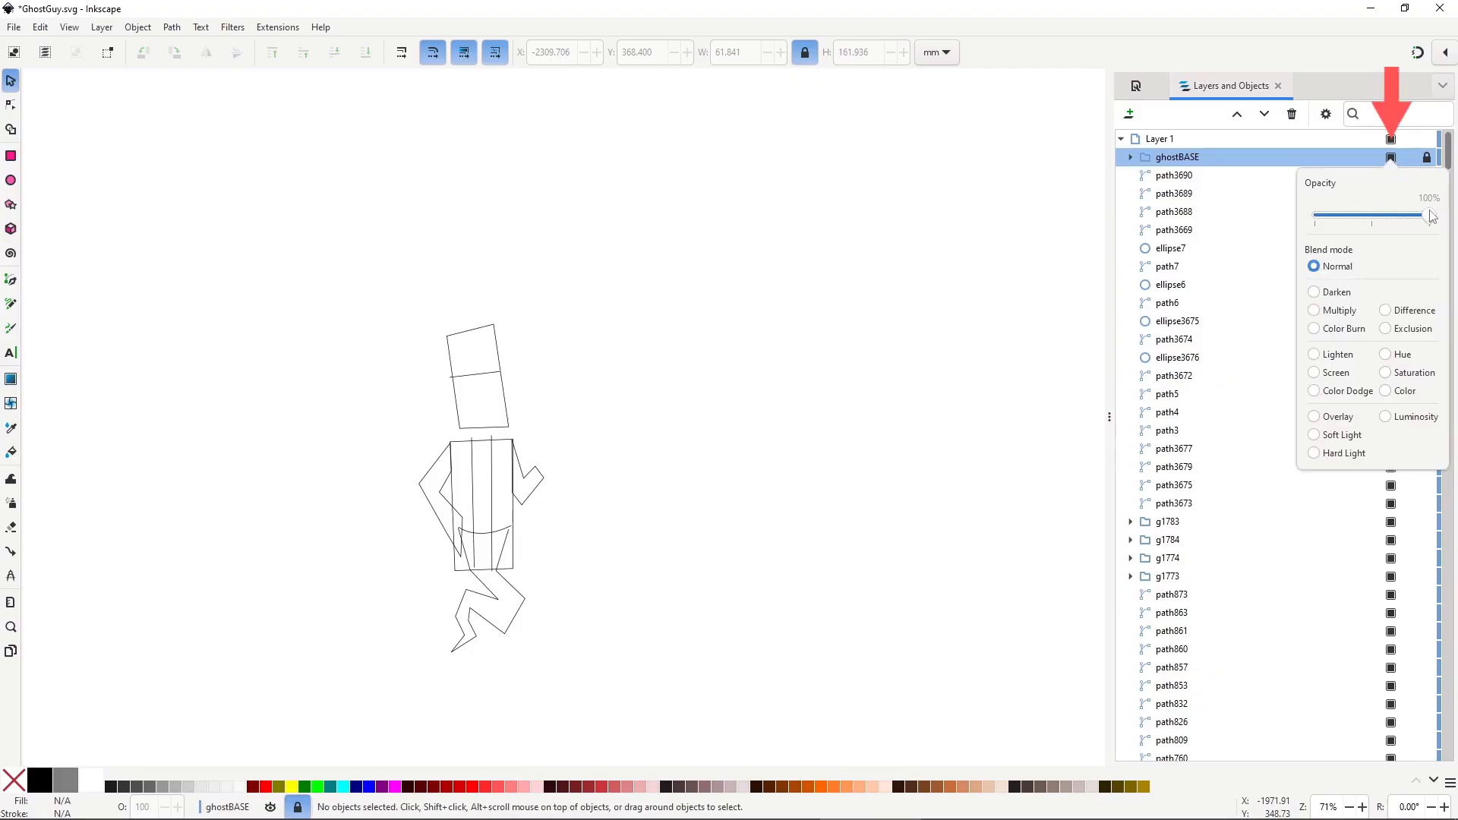
{"action": "left_click_drag", "start_coordinate": [1431, 216], "coordinate": [1354, 225]}
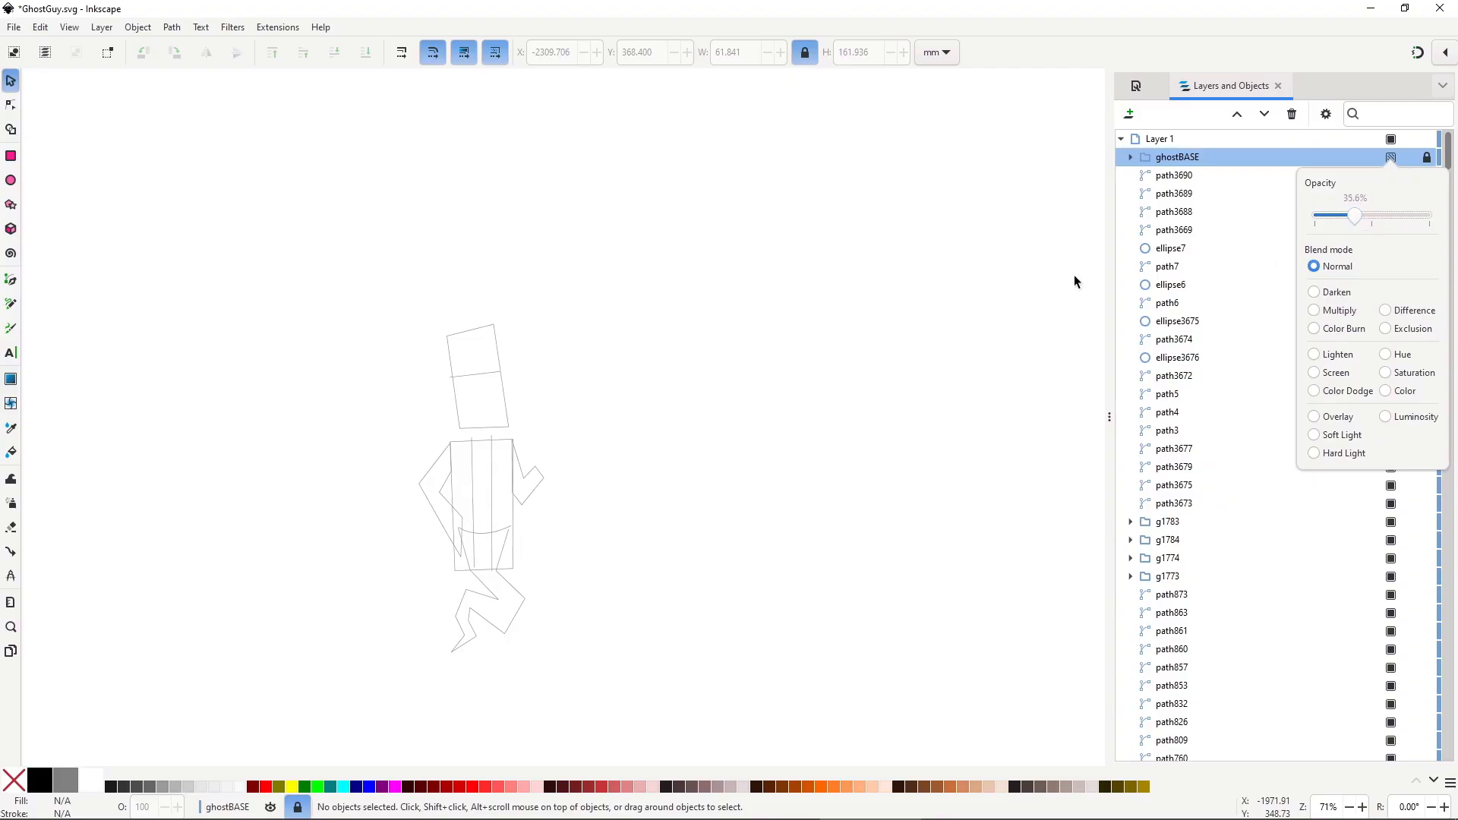
{"action": "key", "text": "F12"}
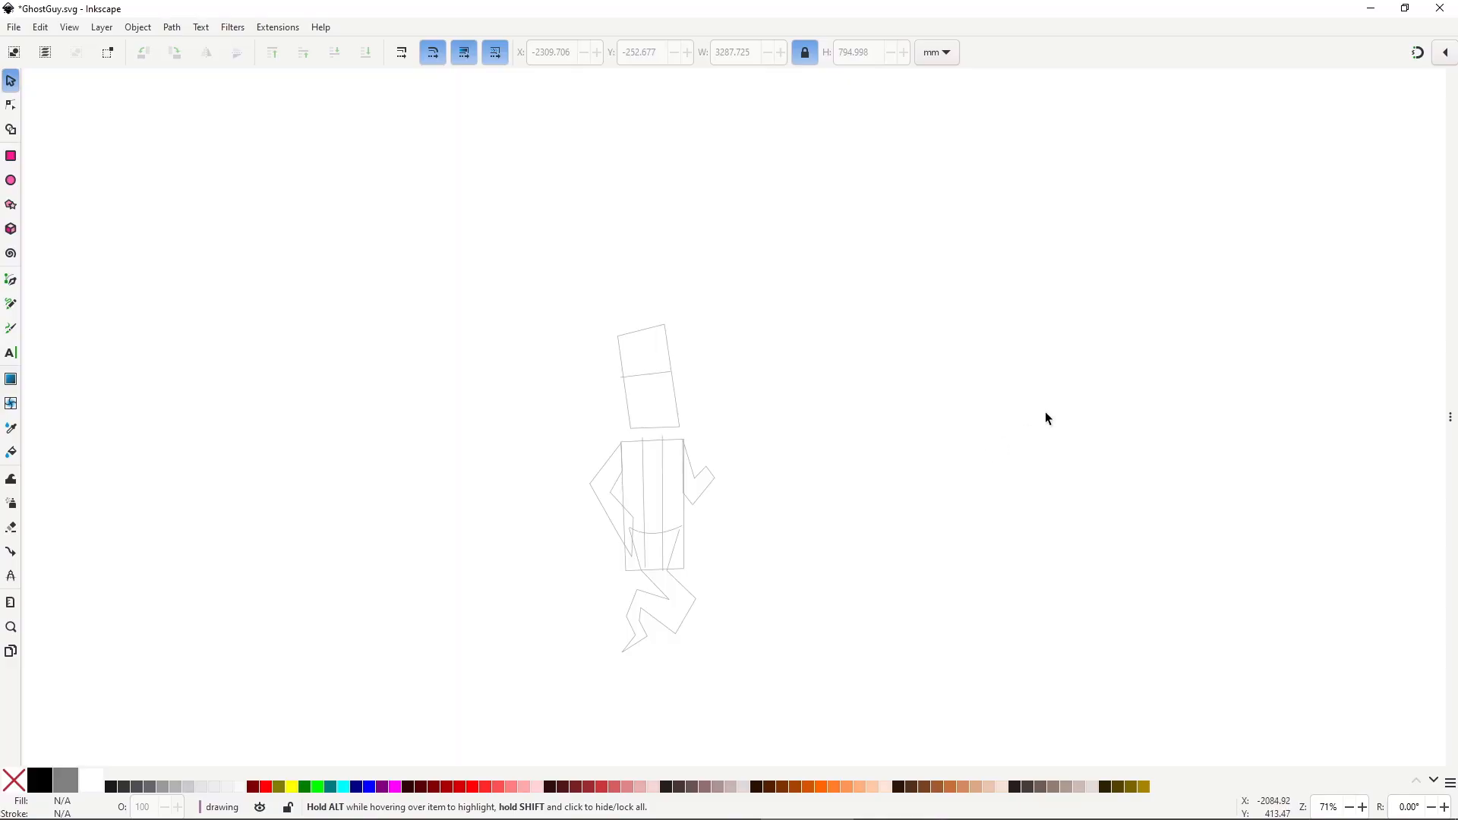
Copy the angular head shape in the third column of the reference sheet's bottom row and paste it onto the ghost's head box.
{"action": "scroll", "coordinate": [993, 453], "scroll_direction": "down", "scroll_amount": 3}
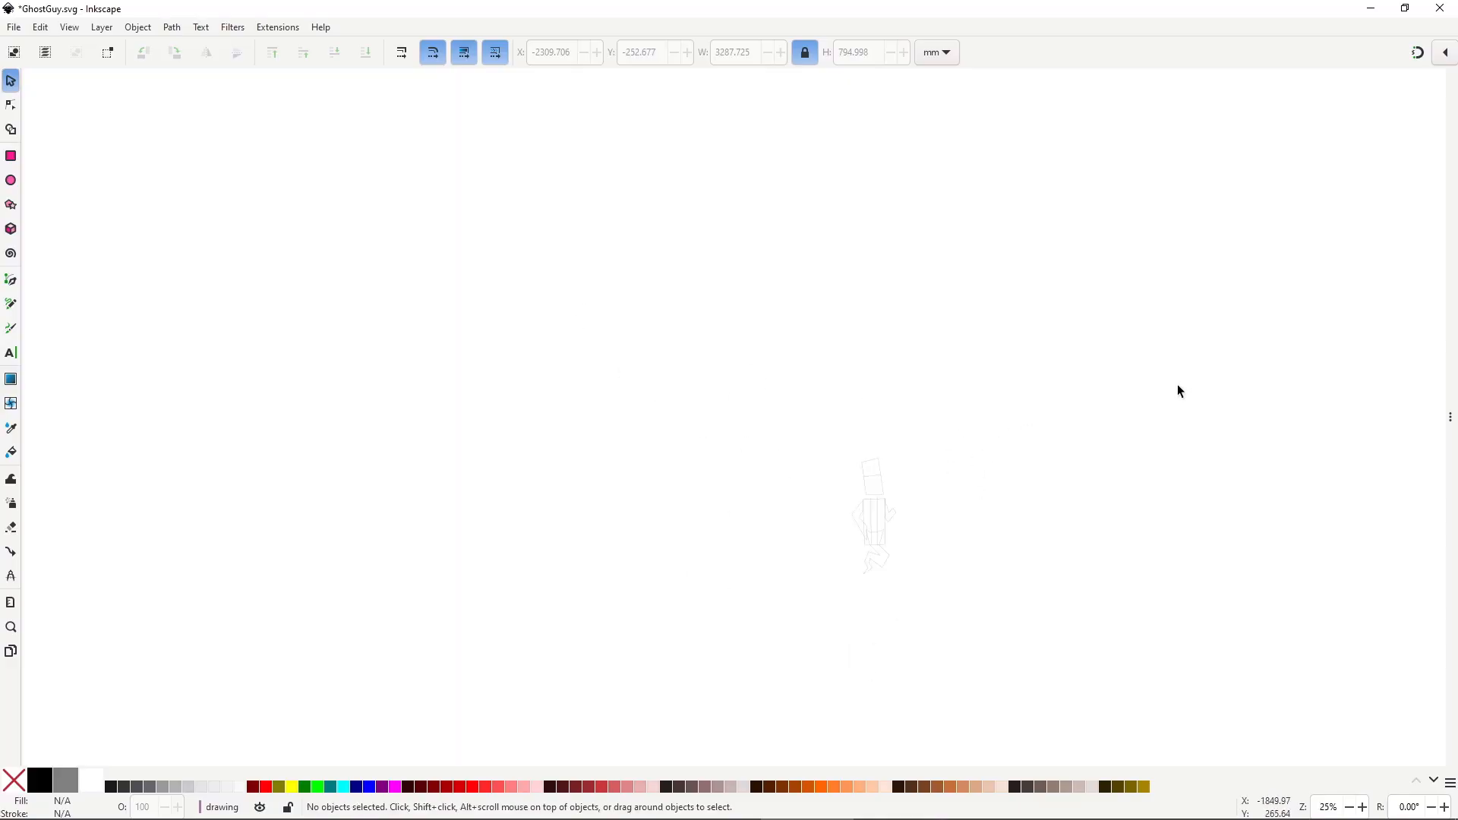
{"action": "scroll", "coordinate": [1019, 383], "scroll_direction": "down", "scroll_amount": 2}
{"action": "left_click_drag", "start_coordinate": [1049, 371], "coordinate": [589, 414]}
{"action": "left_click_drag", "start_coordinate": [1005, 437], "coordinate": [628, 426]}
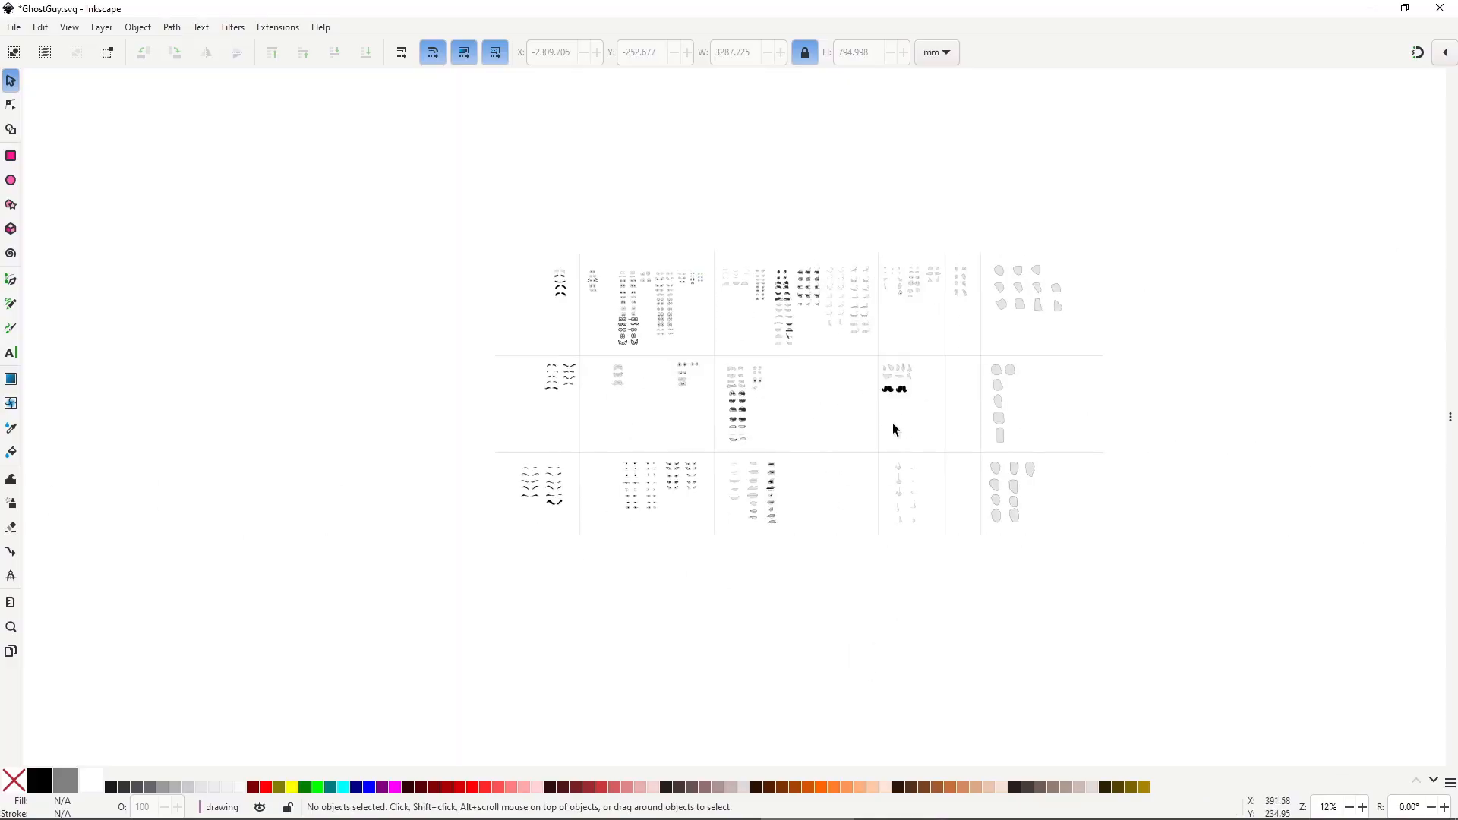
{"action": "scroll", "coordinate": [1028, 476], "scroll_direction": "up", "scroll_amount": 3}
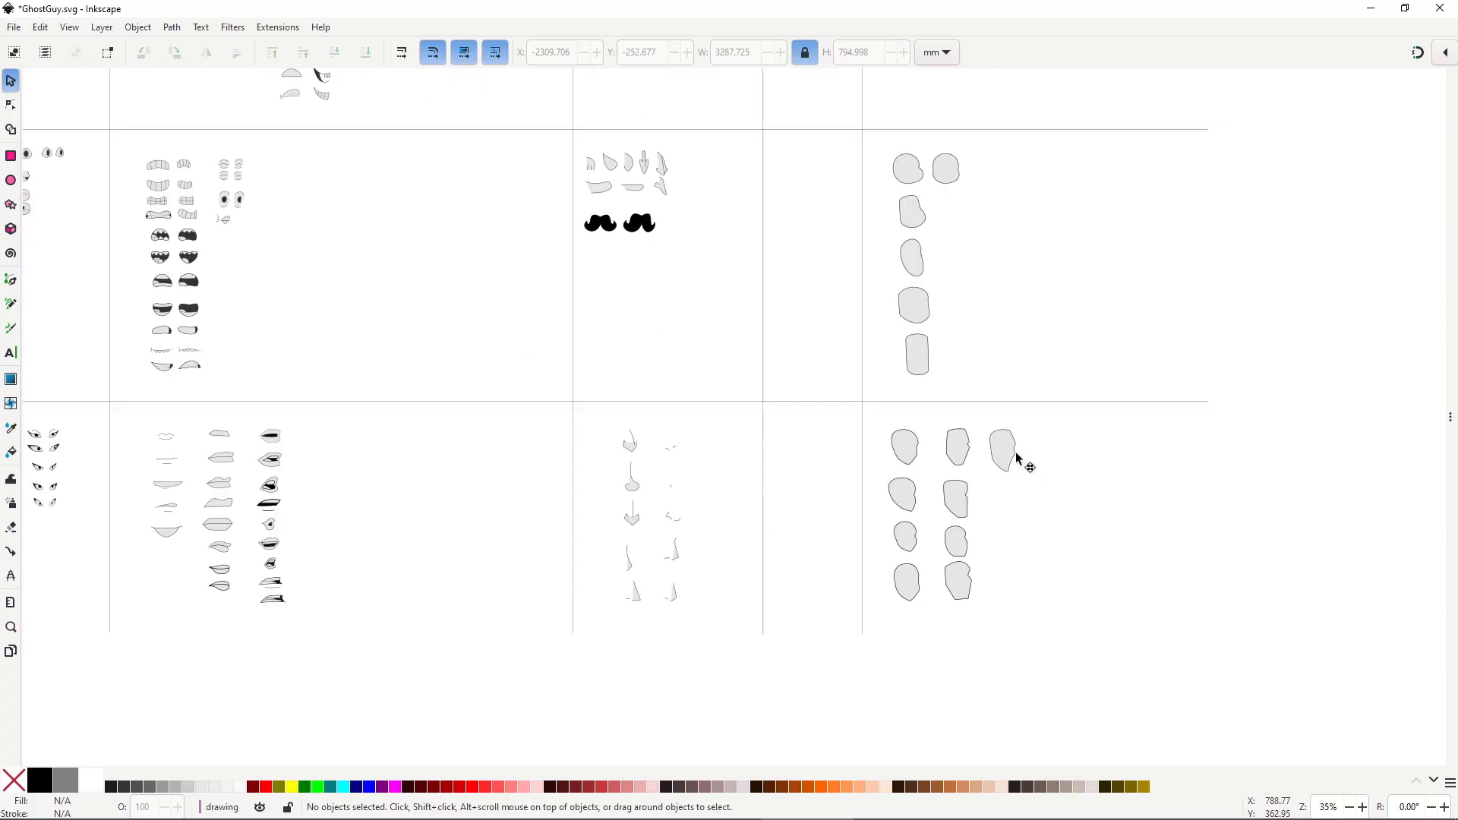
{"action": "left_click", "coordinate": [1016, 454]}
{"action": "scroll", "coordinate": [665, 346], "scroll_direction": "down", "scroll_amount": 3}
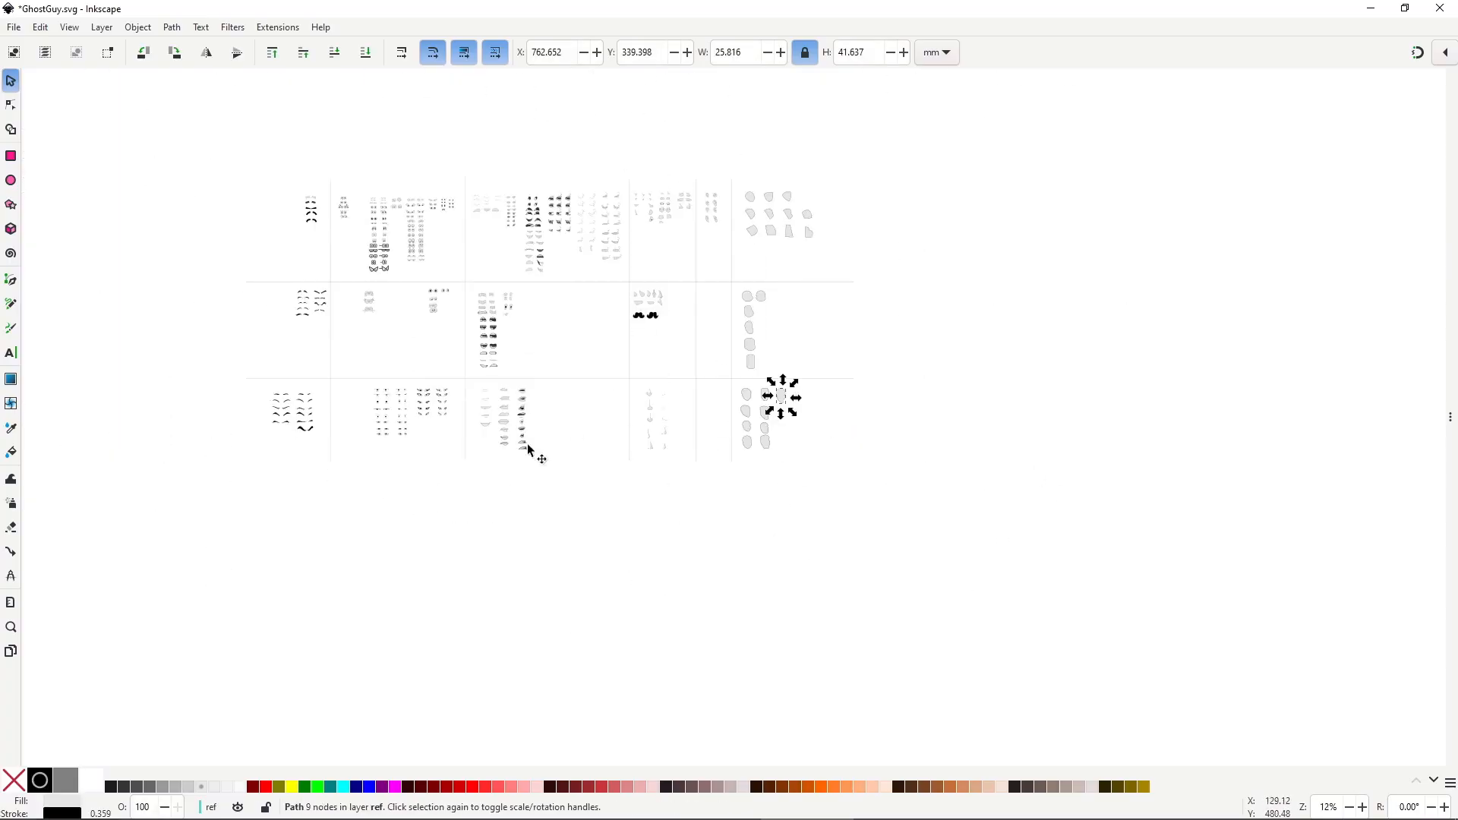
{"action": "left_click_drag", "start_coordinate": [508, 467], "coordinate": [840, 410]}
{"action": "left_click_drag", "start_coordinate": [343, 521], "coordinate": [736, 453]}
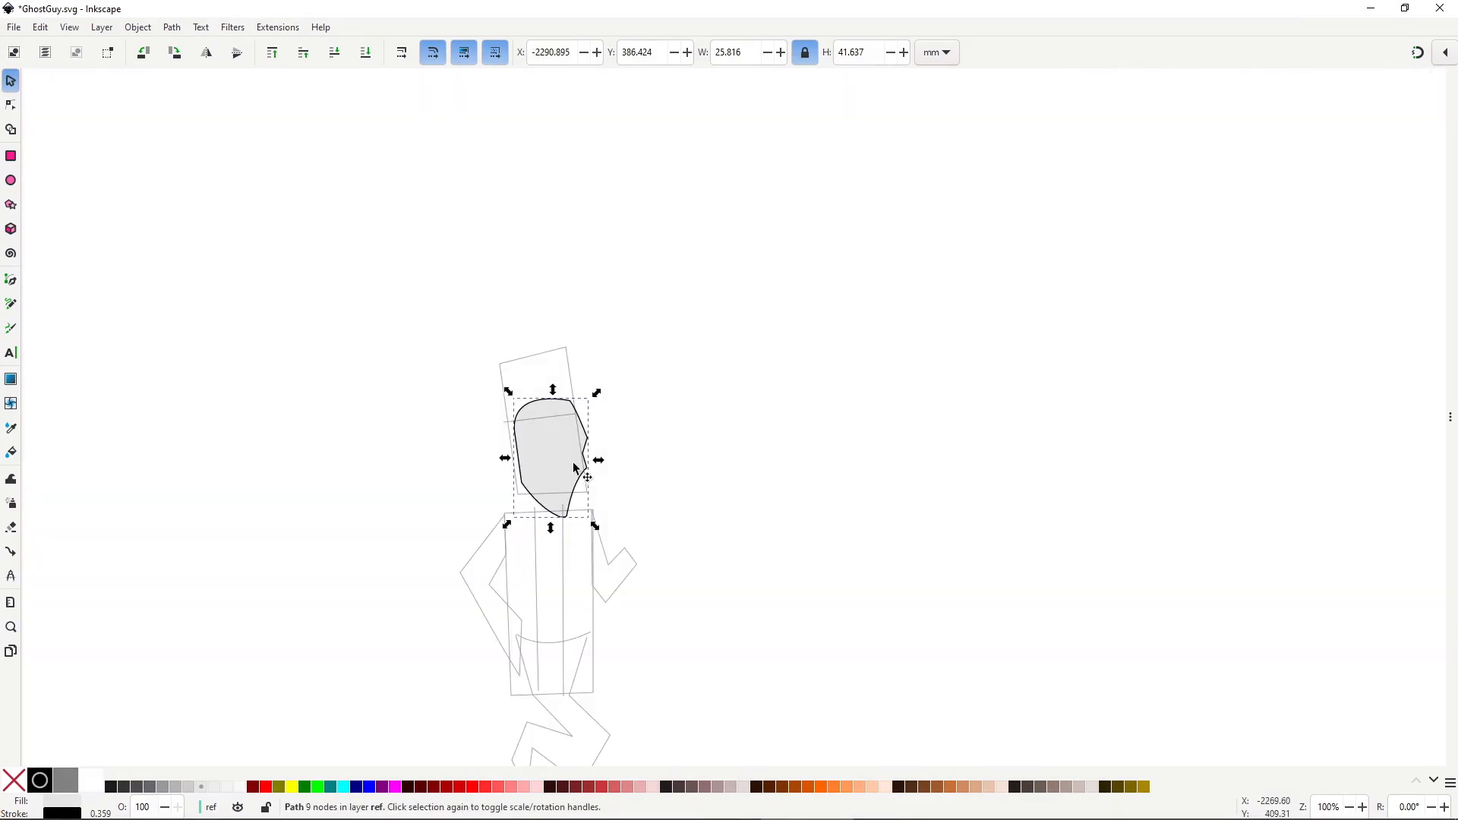
Rotate the pasted head shape about 11.5° counterclockwise and fit it over the lower part of the head box.
{"action": "scroll", "coordinate": [584, 480], "scroll_direction": "up", "scroll_amount": 2, "text": "ctrl"}
{"action": "left_click", "coordinate": [592, 384]}
{"action": "mouse_move", "coordinate": [631, 311]}
{"action": "left_mouse_down"}
{"action": "mouse_move", "coordinate": [582, 286]}
{"action": "mouse_move", "coordinate": [605, 309]}
{"action": "left_mouse_up"}
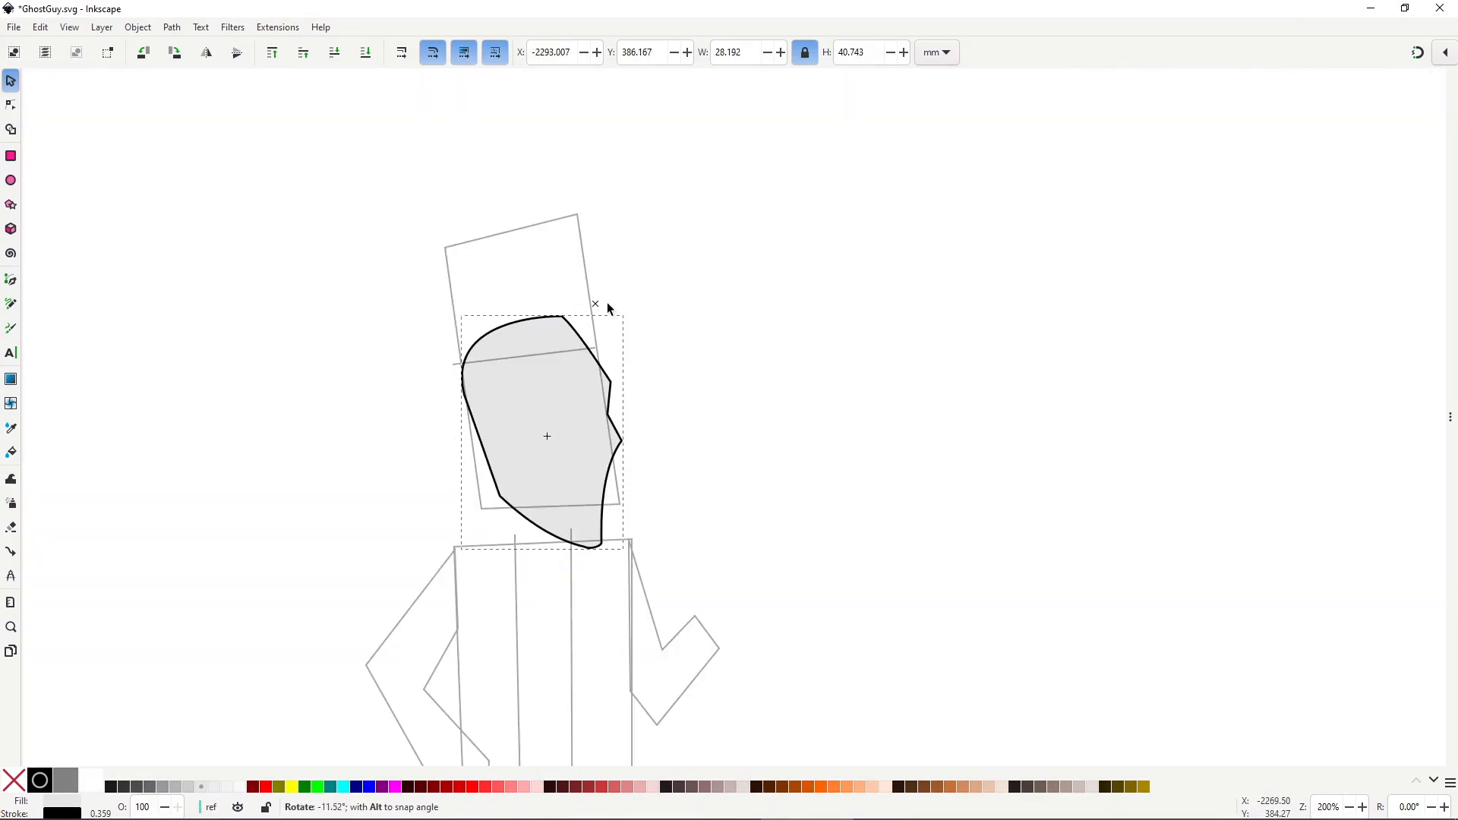
{"action": "left_click", "coordinate": [585, 494]}
{"action": "mouse_move", "coordinate": [628, 554]}
{"action": "left_mouse_down"}
{"action": "mouse_move", "coordinate": [618, 527]}
{"action": "mouse_move", "coordinate": [640, 553]}
{"action": "left_mouse_up"}
{"action": "left_click_drag", "start_coordinate": [540, 439], "coordinate": [535, 431]}
{"action": "left_click", "coordinate": [714, 457]}
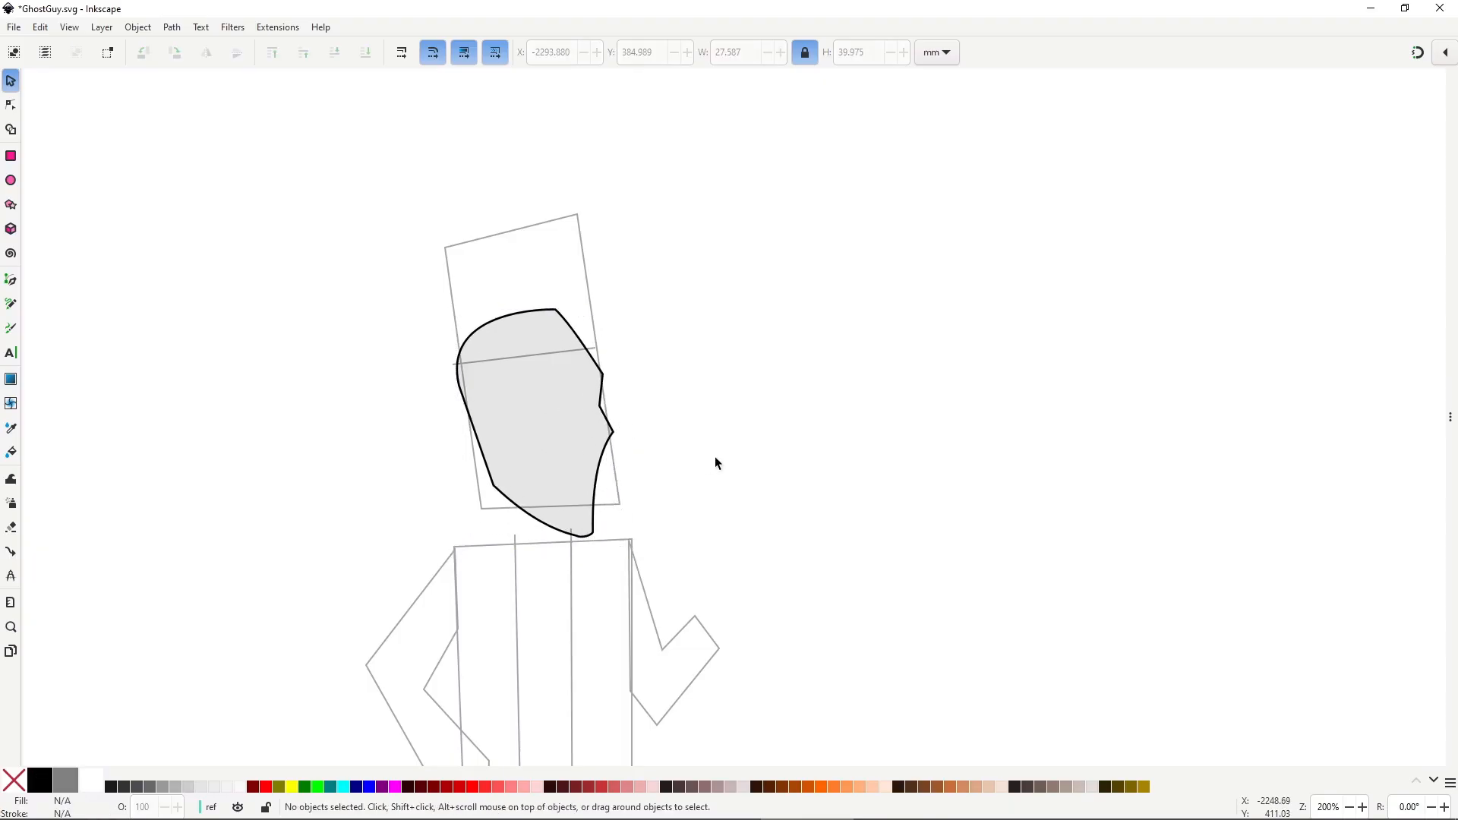
Copy the right-hand curled black moustache from the reference sheet's middle row and paste it onto the ghost's face.
{"action": "scroll", "coordinate": [872, 440], "scroll_direction": "down", "scroll_amount": 6, "text": "ctrl"}
{"action": "scroll", "coordinate": [957, 452], "scroll_direction": "right", "scroll_amount": 10, "text": "shift"}
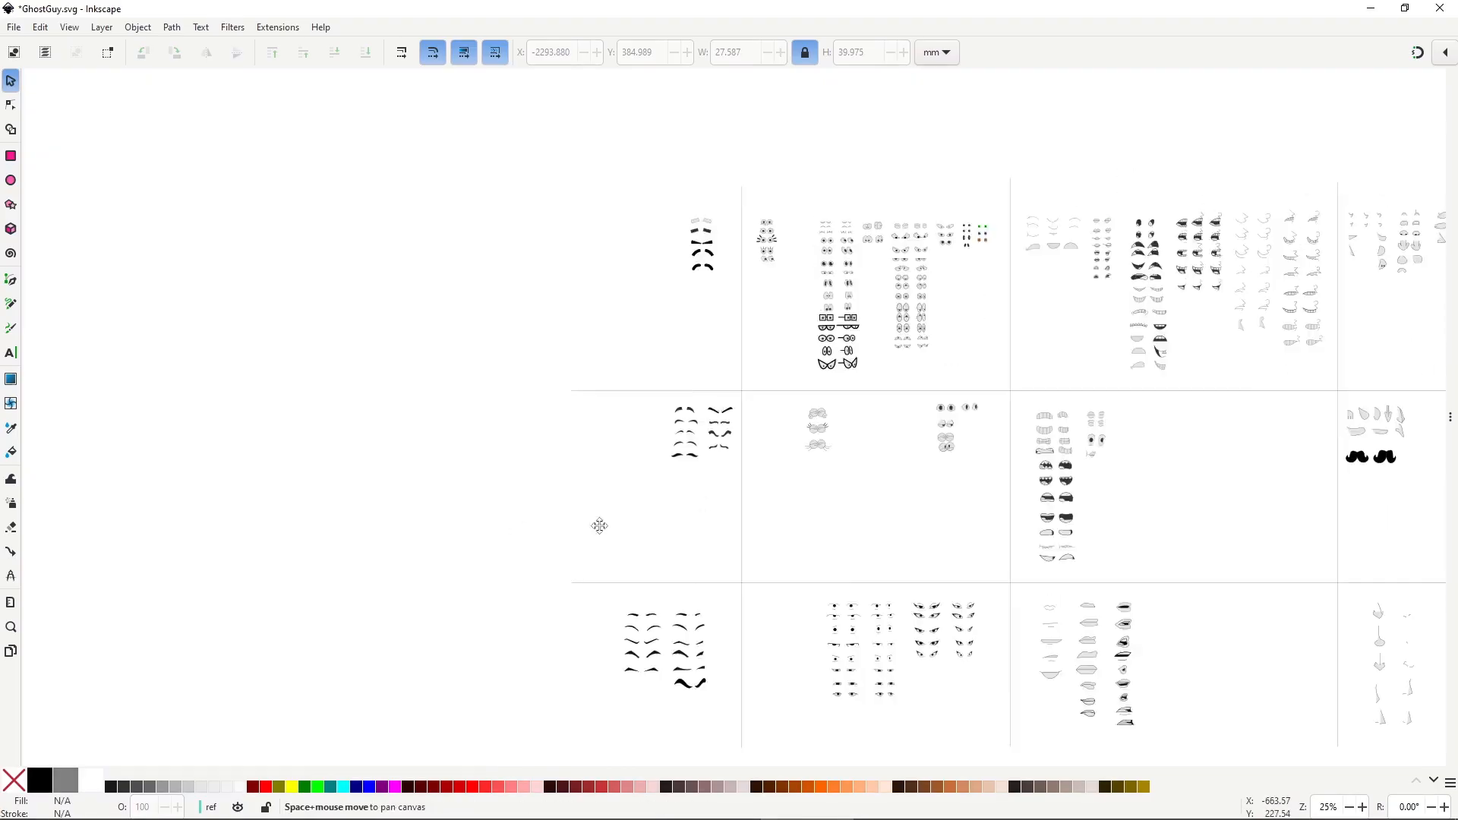
{"action": "left_click", "coordinate": [1047, 480]}
{"action": "left_click", "coordinate": [1073, 498]}
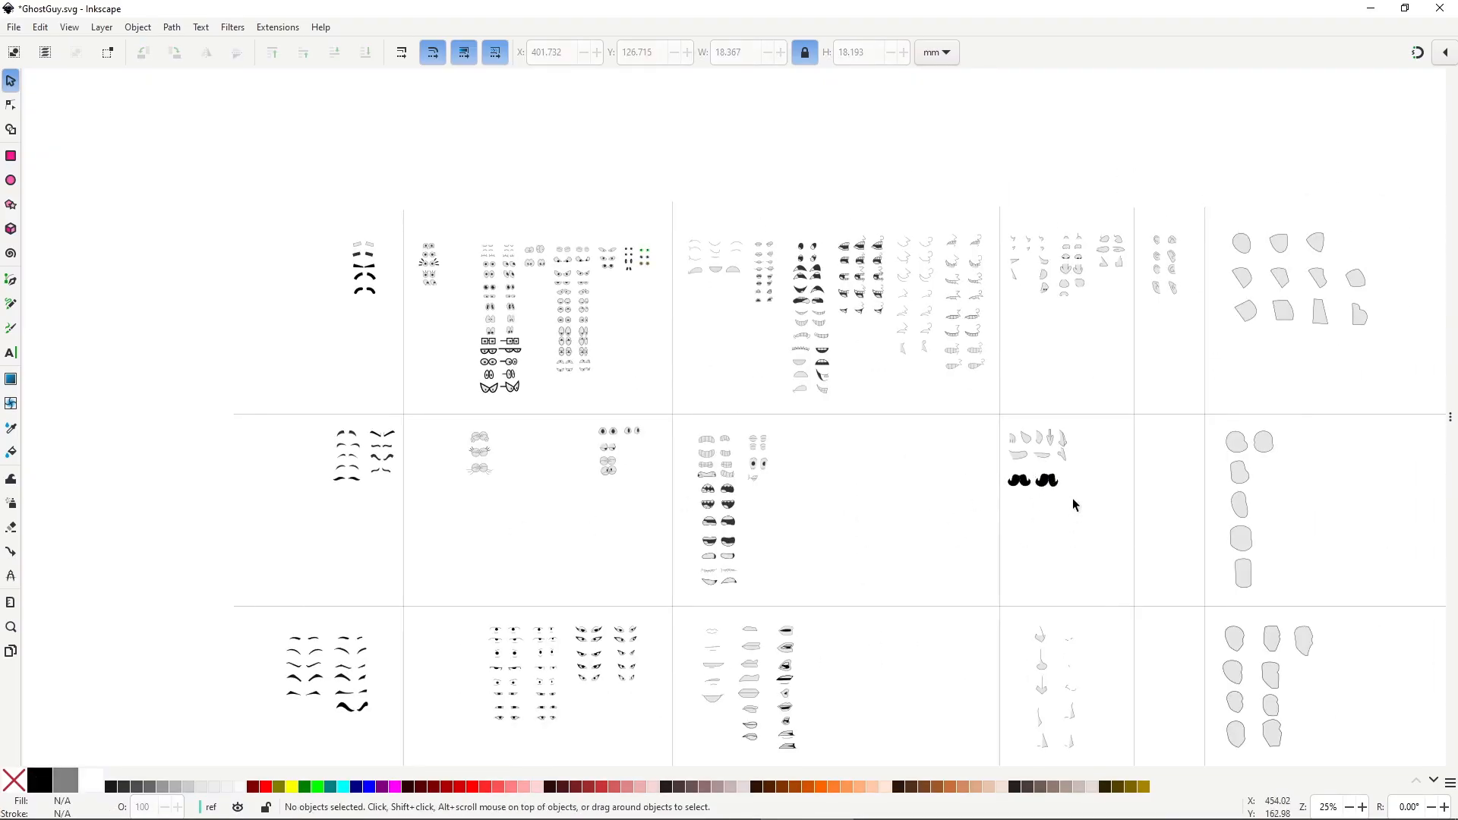
{"action": "left_click_drag", "start_coordinate": [1072, 498], "coordinate": [1030, 465]}
{"action": "left_click_drag", "start_coordinate": [198, 577], "coordinate": [986, 417]}
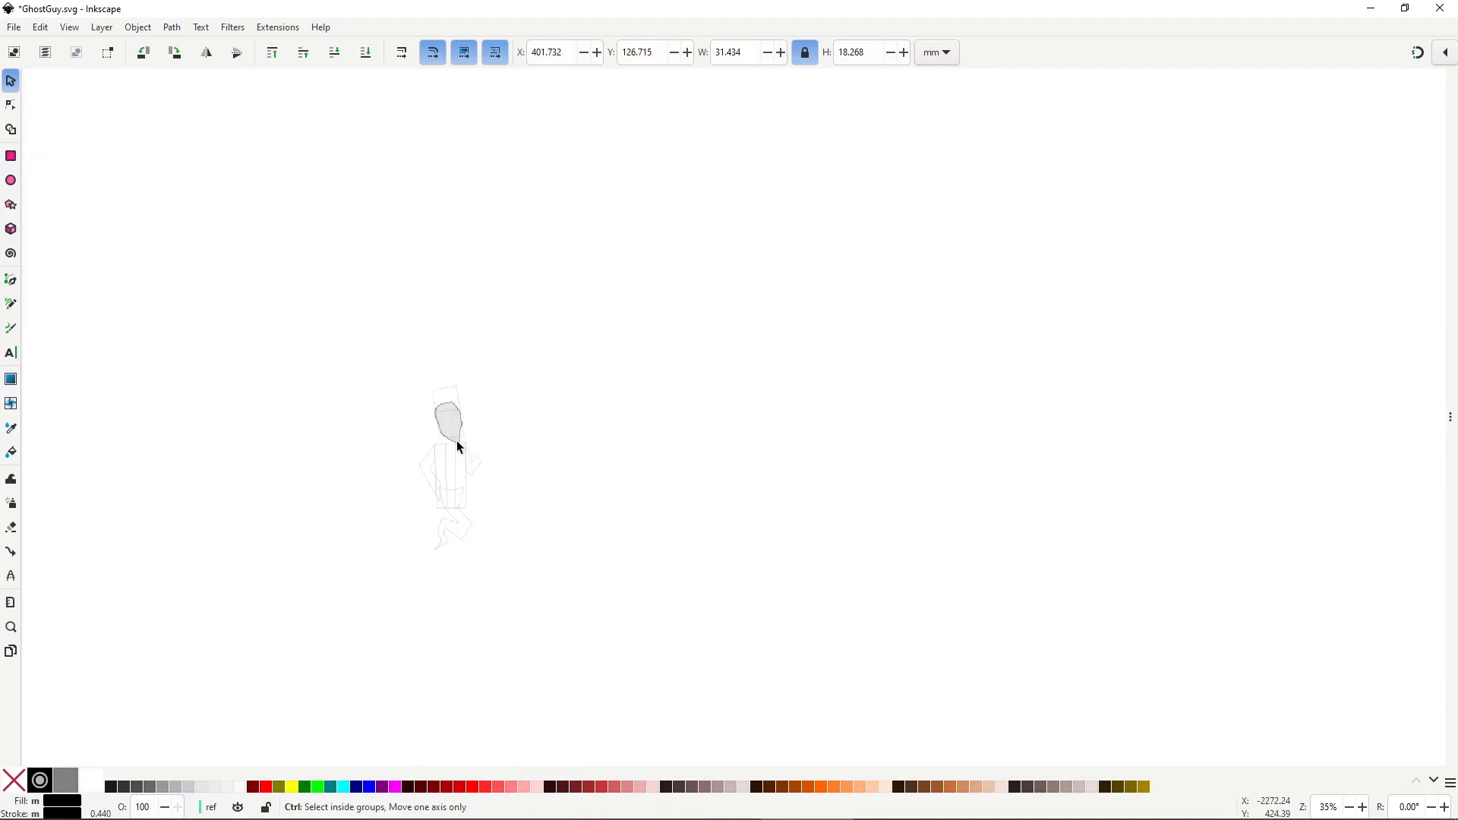
{"action": "scroll", "coordinate": [457, 440], "scroll_direction": "up", "scroll_amount": 8, "text": "ctrl"}
{"action": "key", "text": "ctrl+v"}
Group the moustache halves, scale them to about 22.9 mm wide and place them below the nose.
{"action": "left_click_drag", "start_coordinate": [641, 283], "coordinate": [603, 326]}
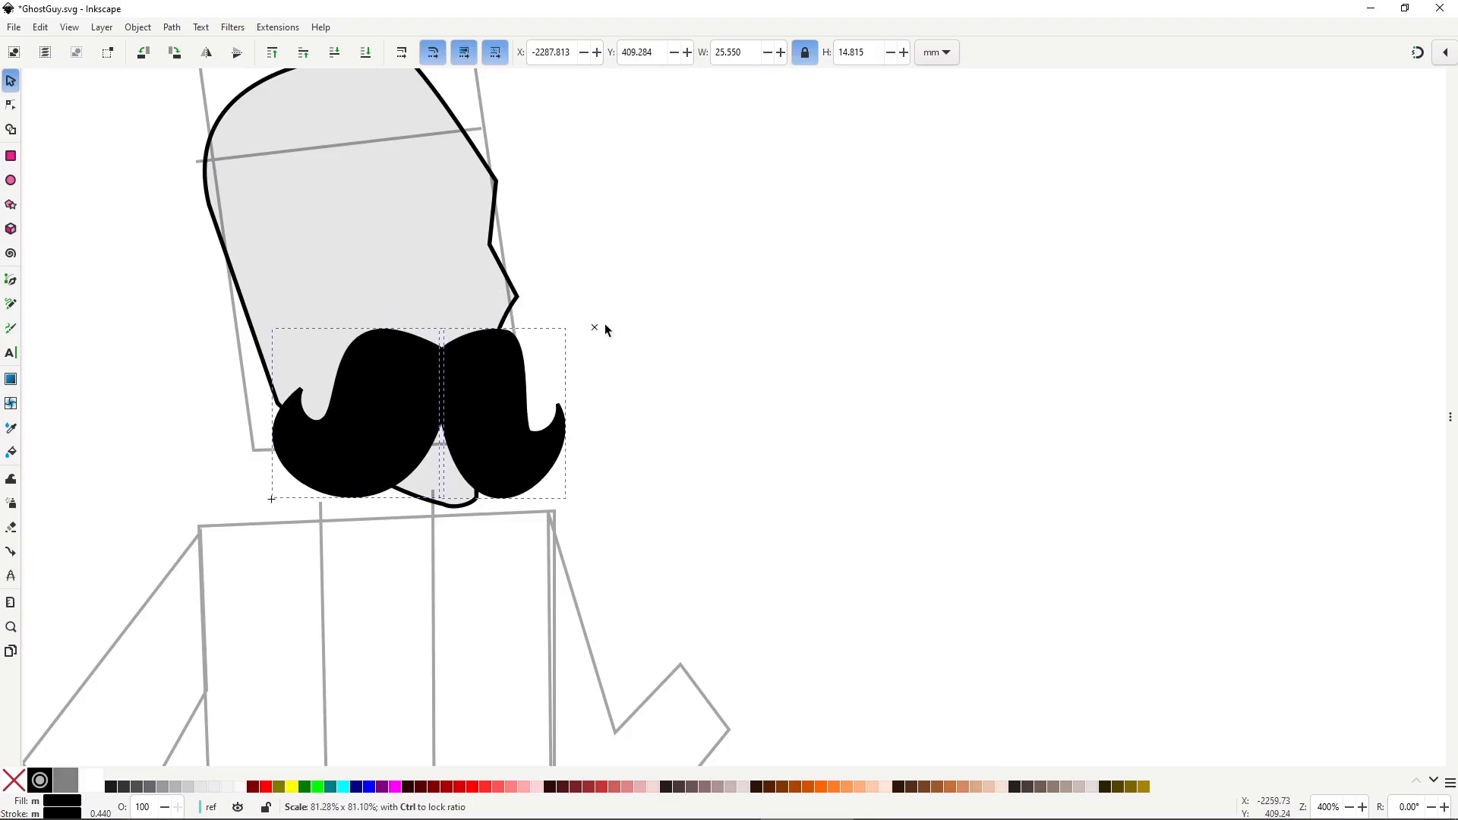
{"action": "key", "text": "ctrl+g"}
{"action": "left_click_drag", "start_coordinate": [483, 413], "coordinate": [494, 389]}
{"action": "left_click_drag", "start_coordinate": [587, 301], "coordinate": [556, 319]}
Copy a pair of angry slanted eyes with pupils from the reference sheet's top row and paste them above the moustache.
{"action": "scroll", "coordinate": [896, 384], "scroll_direction": "down", "scroll_amount": 4, "text": "ctrl"}
{"action": "left_click_drag", "start_coordinate": [893, 393], "coordinate": [408, 506]}
{"action": "scroll", "coordinate": [541, 546], "scroll_direction": "down", "scroll_amount": 4, "text": "ctrl"}
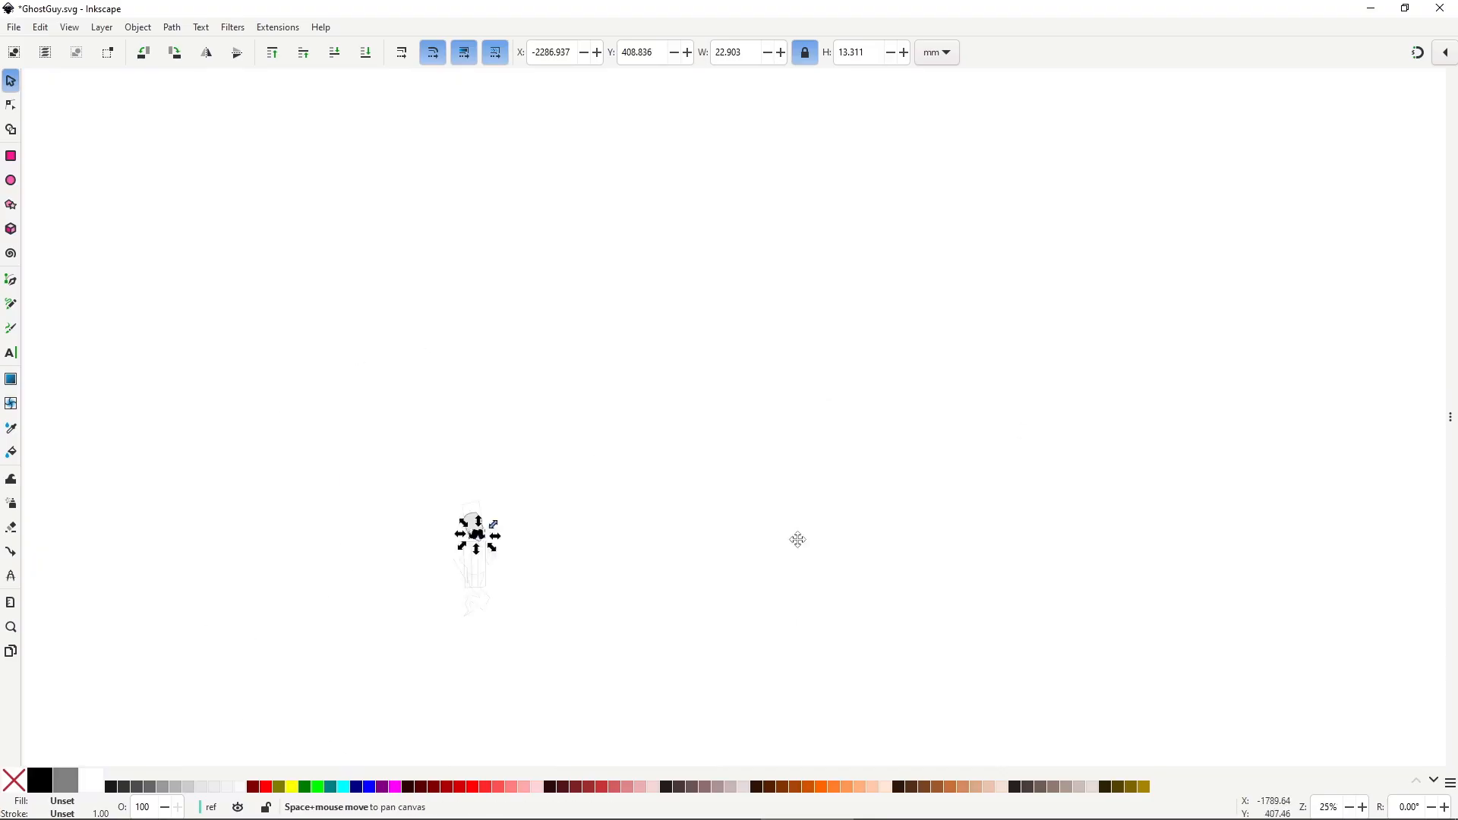
{"action": "left_click_drag", "start_coordinate": [797, 540], "coordinate": [231, 757]}
{"action": "left_click_drag", "start_coordinate": [945, 488], "coordinate": [798, 486]}
{"action": "scroll", "coordinate": [1039, 377], "scroll_direction": "right", "scroll_amount": 4}
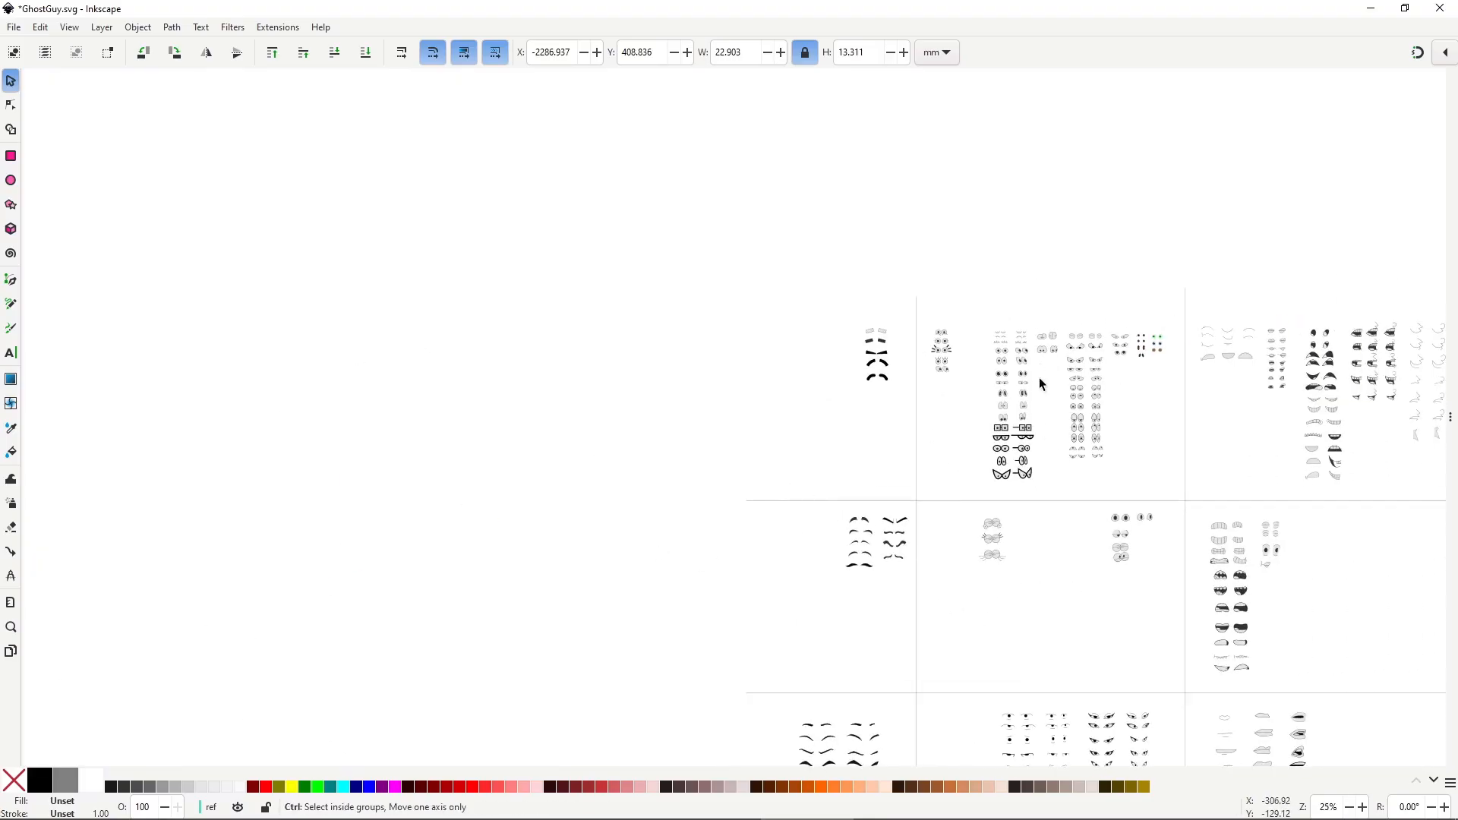
{"action": "scroll", "coordinate": [1040, 377], "scroll_direction": "up", "scroll_amount": 2, "text": "ctrl"}
{"action": "left_click_drag", "start_coordinate": [1164, 363], "coordinate": [1164, 365]}
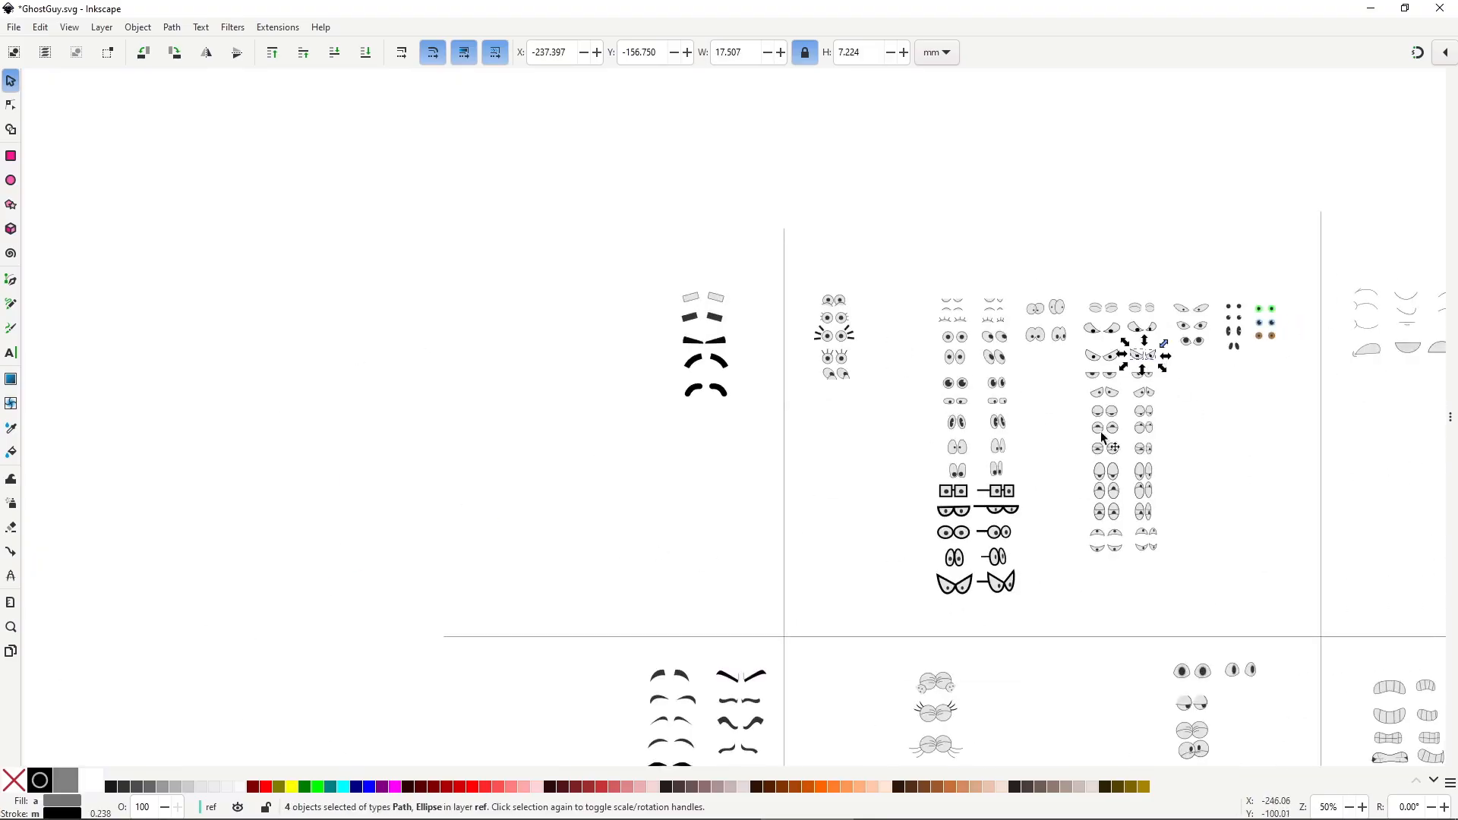
{"action": "scroll", "coordinate": [1102, 434], "scroll_direction": "down", "scroll_amount": 2, "text": "ctrl"}
{"action": "left_click_drag", "start_coordinate": [786, 525], "coordinate": [1291, 262]}
{"action": "mouse_move", "coordinate": [174, 531]}
{"action": "left_mouse_down"}
{"action": "mouse_move", "coordinate": [655, 394]}
{"action": "mouse_move", "coordinate": [642, 387]}
{"action": "left_mouse_up"}
{"action": "scroll", "coordinate": [600, 398], "scroll_direction": "up", "scroll_amount": 8, "text": "ctrl"}
{"action": "key", "text": "ctrl+v"}
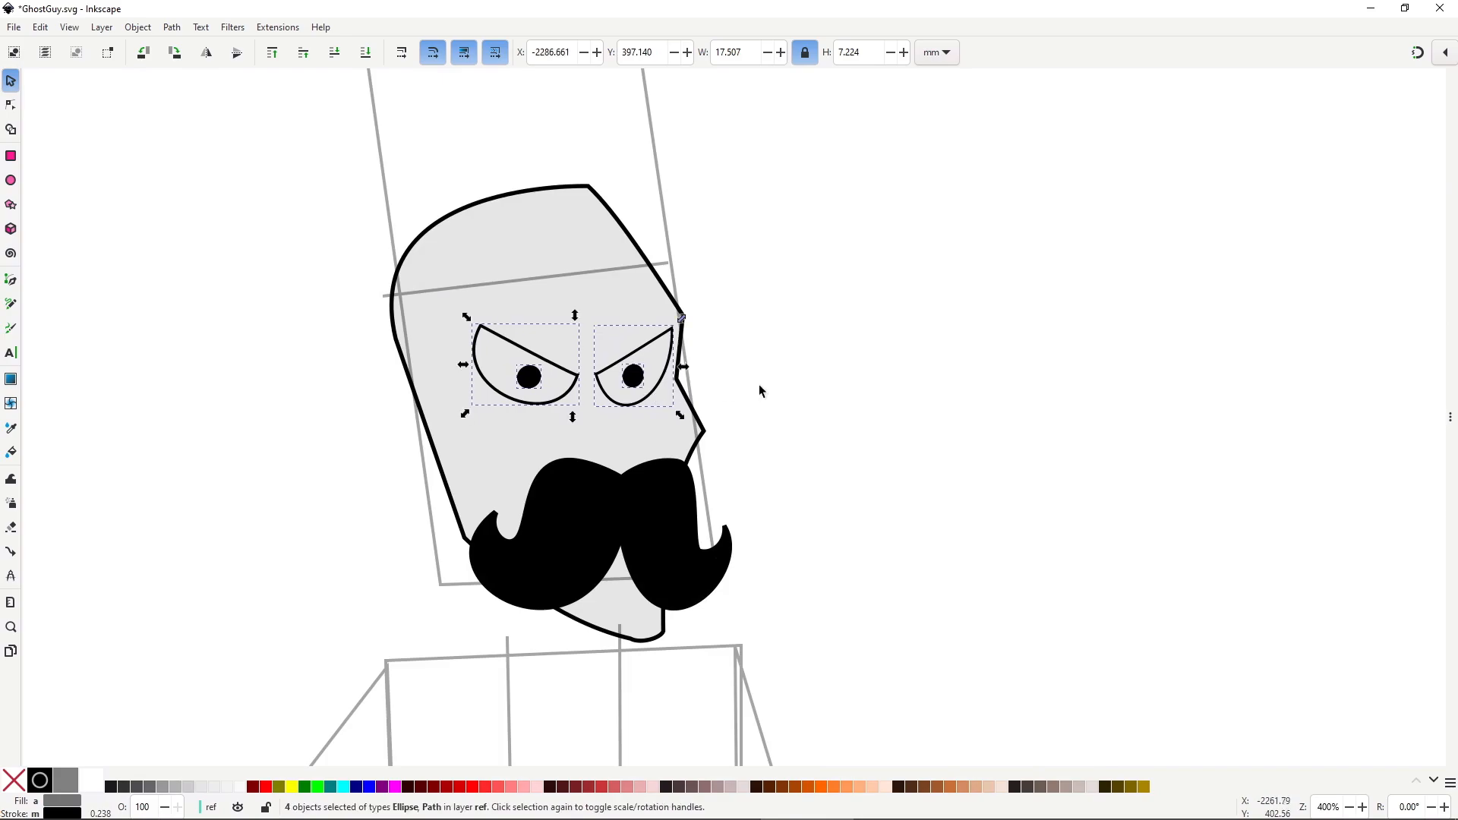
Copy the thick wavy eyebrows from the bottom of the reference sheet, paste them onto the face and raise them to the top.
{"action": "left_click", "coordinate": [759, 384]}
{"action": "scroll", "coordinate": [964, 538], "scroll_direction": "down", "scroll_amount": 6}
{"action": "scroll", "coordinate": [911, 550], "scroll_direction": "down", "scroll_amount": 2}
{"action": "key", "text": "space"}
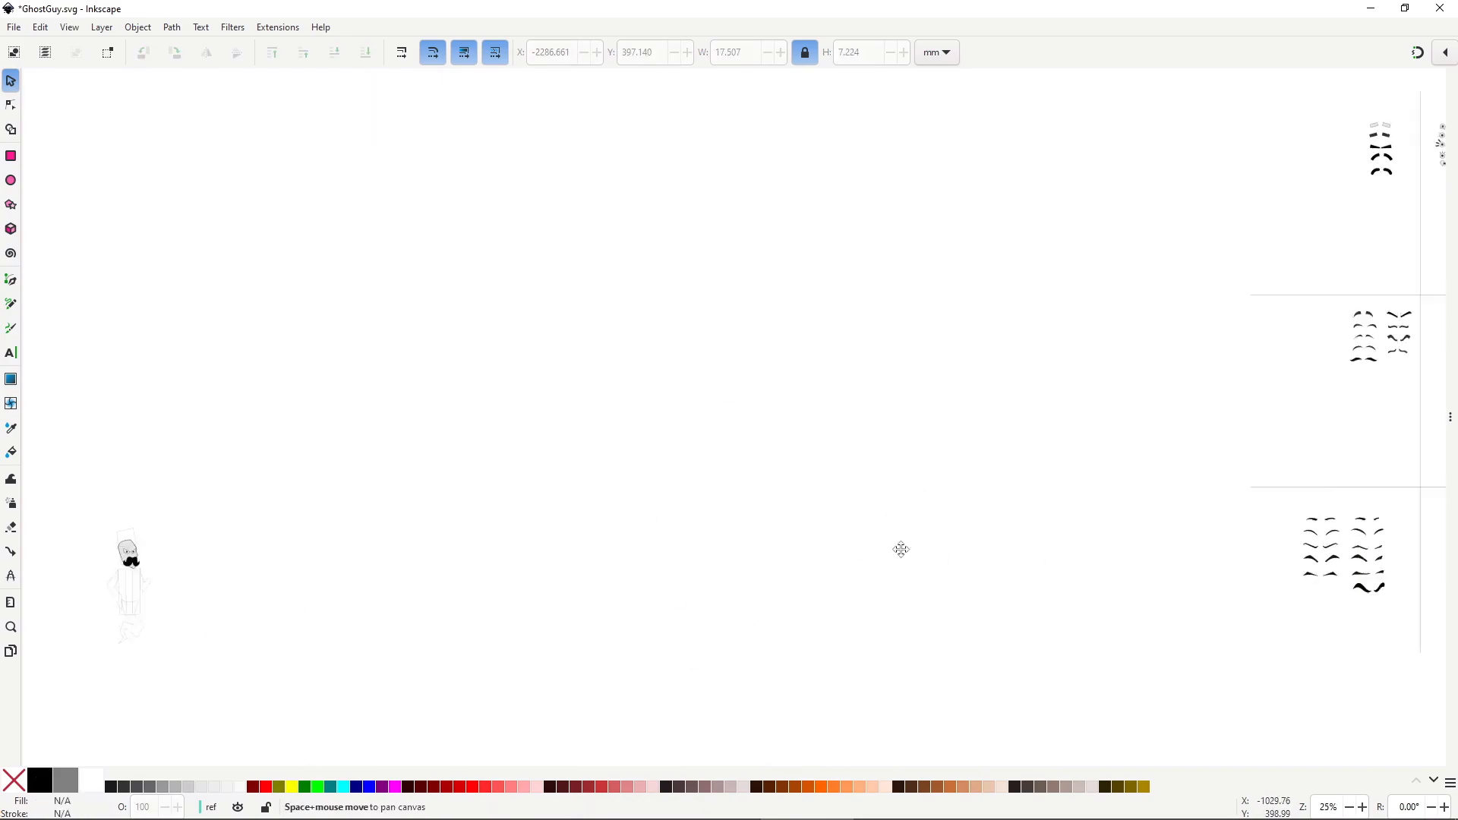
{"action": "scroll", "coordinate": [924, 596], "scroll_direction": "up", "scroll_amount": 2}
{"action": "left_click_drag", "start_coordinate": [926, 597], "coordinate": [824, 558]}
{"action": "scroll", "coordinate": [586, 556], "scroll_direction": "down", "scroll_amount": 2}
{"action": "key", "text": "space"}
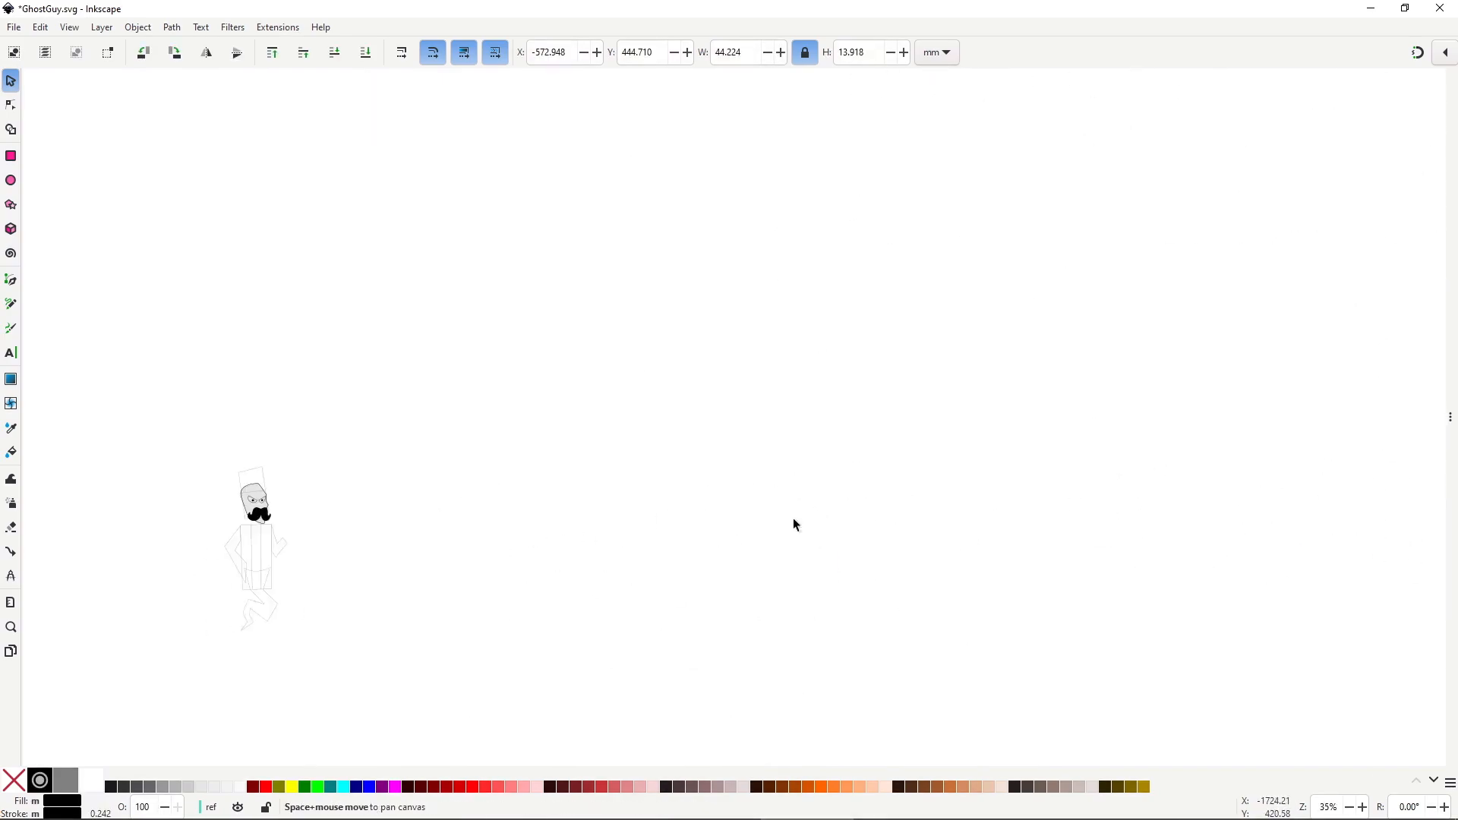
{"action": "scroll", "coordinate": [406, 501], "scroll_direction": "up", "scroll_amount": 8}
{"action": "key", "text": "ctrl+v"}
{"action": "key", "text": "Home"}
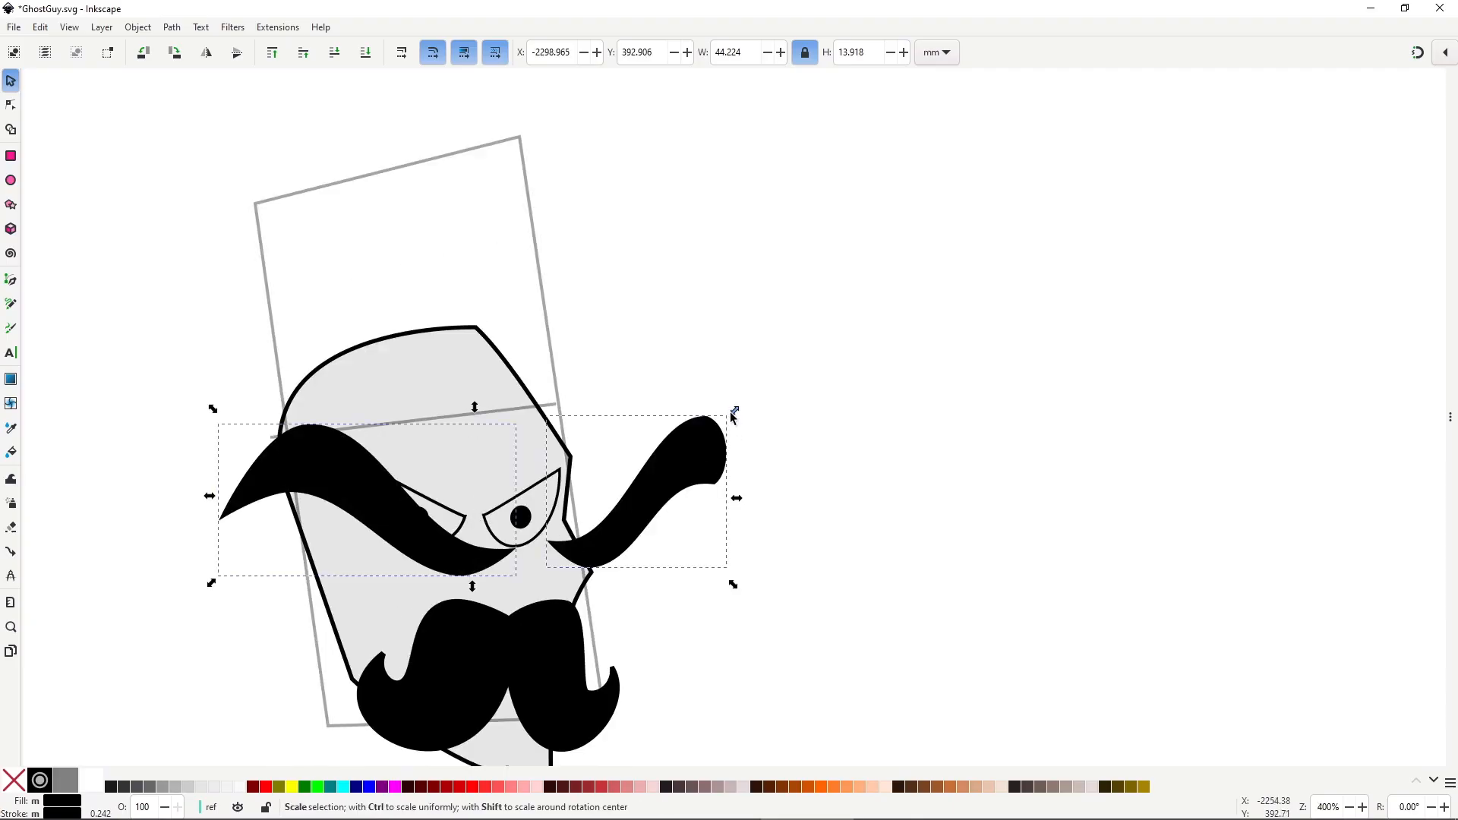
Scale the eyebrows down to about 20 mm wide above the eyes, and nudge the right eye outline slightly upward.
{"action": "left_click_drag", "start_coordinate": [733, 413], "coordinate": [574, 492]}
{"action": "left_click_drag", "start_coordinate": [443, 532], "coordinate": [534, 473]}
{"action": "left_click", "coordinate": [519, 538]}
{"action": "left_click_drag", "start_coordinate": [519, 538], "coordinate": [522, 529]}
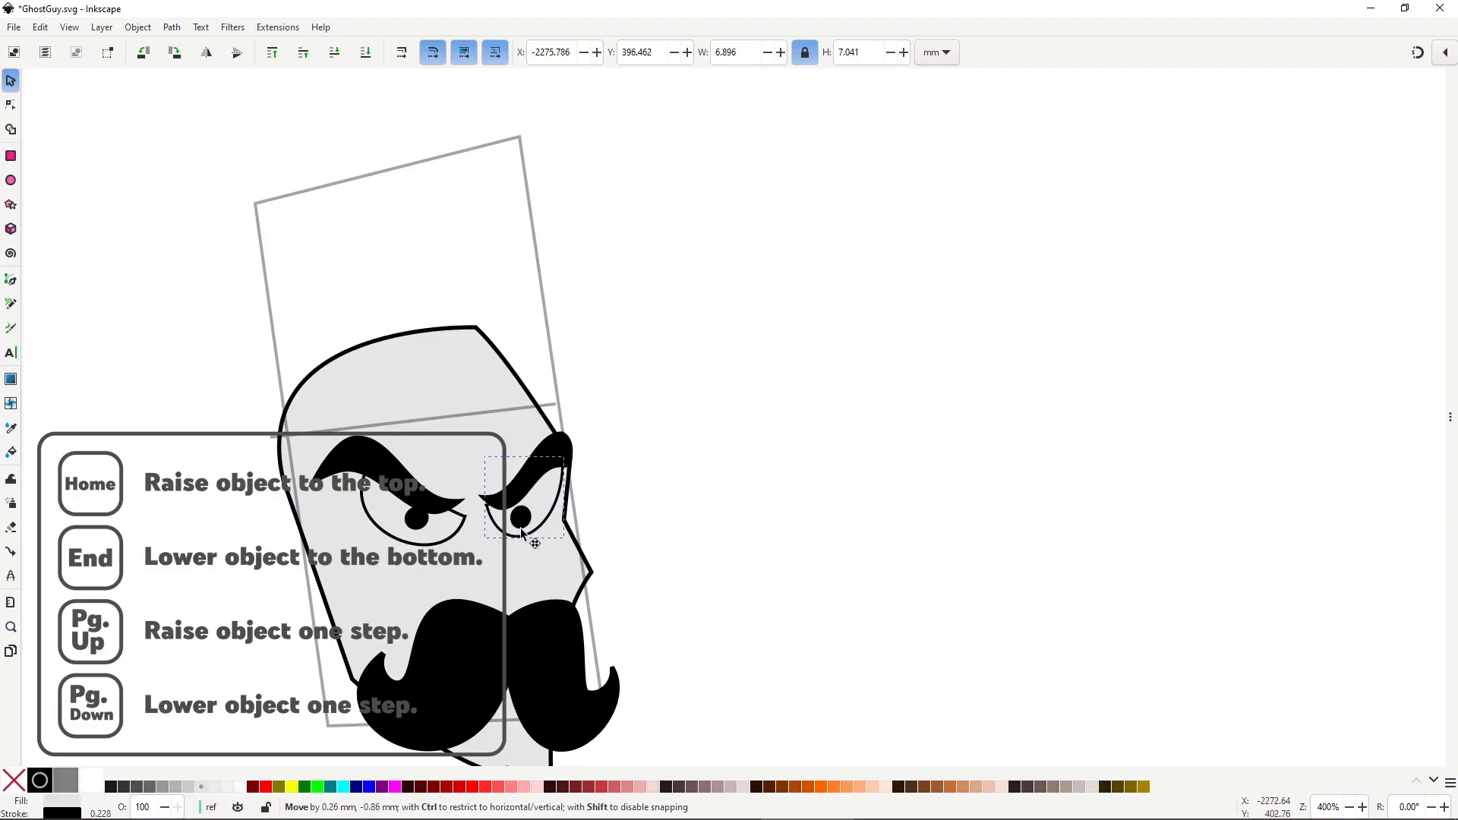
{"action": "mouse_move", "coordinate": [435, 510]}
{"action": "left_mouse_down"}
{"action": "mouse_move", "coordinate": [453, 521]}
{"action": "mouse_move", "coordinate": [444, 504]}
{"action": "left_mouse_up"}
{"action": "left_click", "coordinate": [518, 482], "text": "shift"}
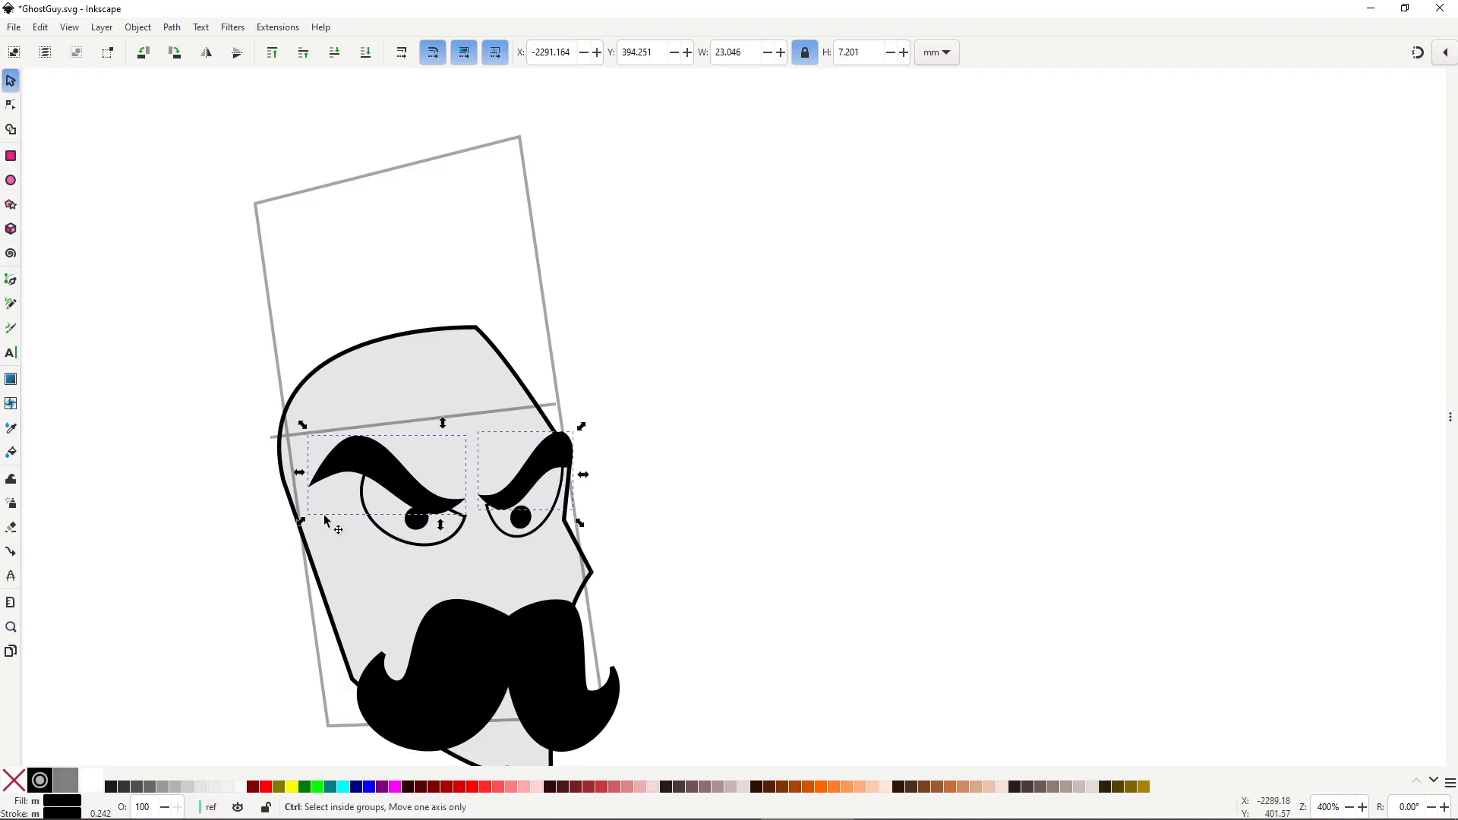
{"action": "left_click_drag", "start_coordinate": [301, 523], "coordinate": [335, 523]}
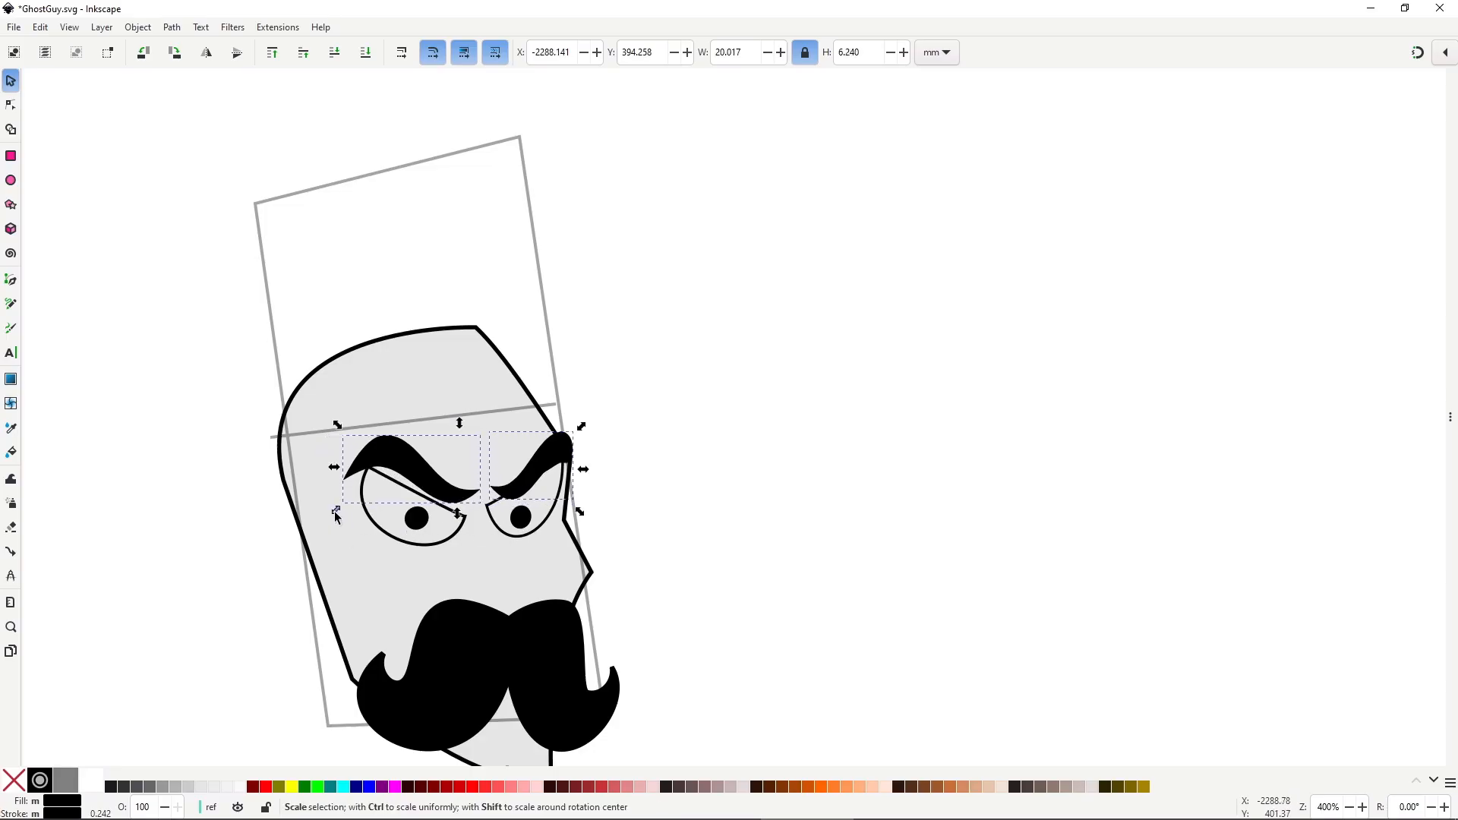
Move both eyes slightly upward so their upper edges tuck under the eyebrows.
{"action": "left_click", "coordinate": [538, 518], "text": "shift"}
{"action": "left_click_drag", "start_coordinate": [533, 519], "coordinate": [534, 514]}
{"action": "left_click", "coordinate": [425, 522]}
{"action": "left_click", "coordinate": [457, 536], "text": "shift"}
{"action": "left_click_drag", "start_coordinate": [458, 539], "coordinate": [458, 523]}
{"action": "key", "text": "Escape"}
Fine-tune the right eye's placement and reposition its pupil under the eyebrow.
{"action": "scroll", "coordinate": [446, 513], "scroll_direction": "up", "scroll_amount": 2}
{"action": "left_click_drag", "start_coordinate": [600, 512], "coordinate": [575, 474]}
{"action": "left_click", "coordinate": [549, 523]}
{"action": "left_click", "coordinate": [575, 465]}
{"action": "left_click_drag", "start_coordinate": [525, 498], "coordinate": [619, 513]}
{"action": "left_click", "coordinate": [619, 480]}
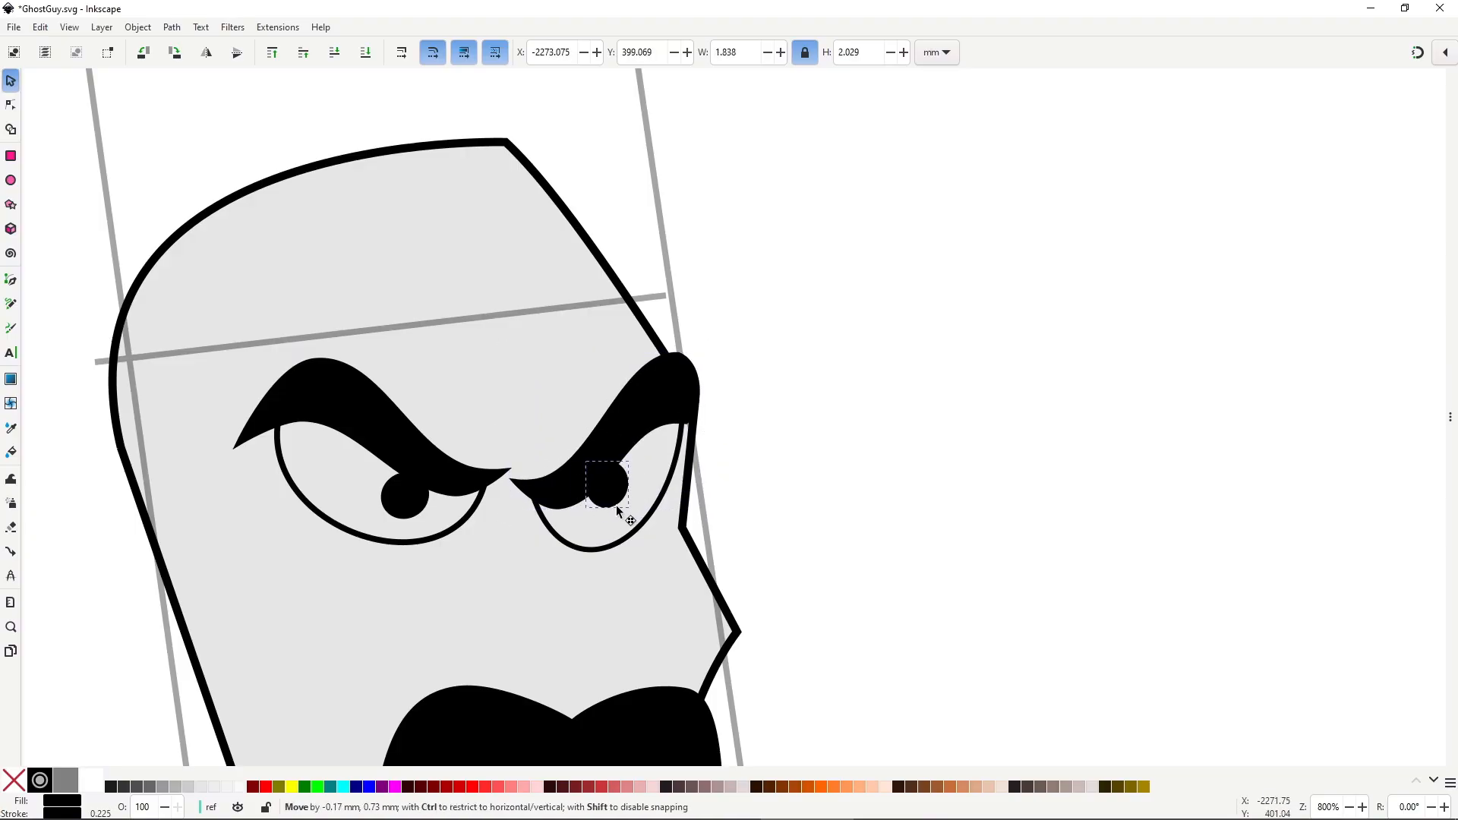
Select the left eye together with its pupil and eyebrow, and shift them slightly outward and down.
{"action": "scroll", "coordinate": [426, 515], "scroll_direction": "down", "scroll_amount": 2}
{"action": "left_click_drag", "start_coordinate": [263, 287], "coordinate": [461, 555]}
{"action": "left_click_drag", "start_coordinate": [432, 520], "coordinate": [426, 525]}
{"action": "left_click", "coordinate": [617, 553]}
Copy the long pointed nose from the reference sheet and paste it onto the face between the eyes and the mustache.
{"action": "scroll", "coordinate": [622, 556], "scroll_direction": "down", "scroll_amount": 6}
{"action": "scroll", "coordinate": [919, 499], "scroll_direction": "down", "scroll_amount": 4}
{"action": "left_click_drag", "start_coordinate": [1163, 460], "coordinate": [537, 541]}
{"action": "scroll", "coordinate": [1052, 514], "scroll_direction": "up", "scroll_amount": 4}
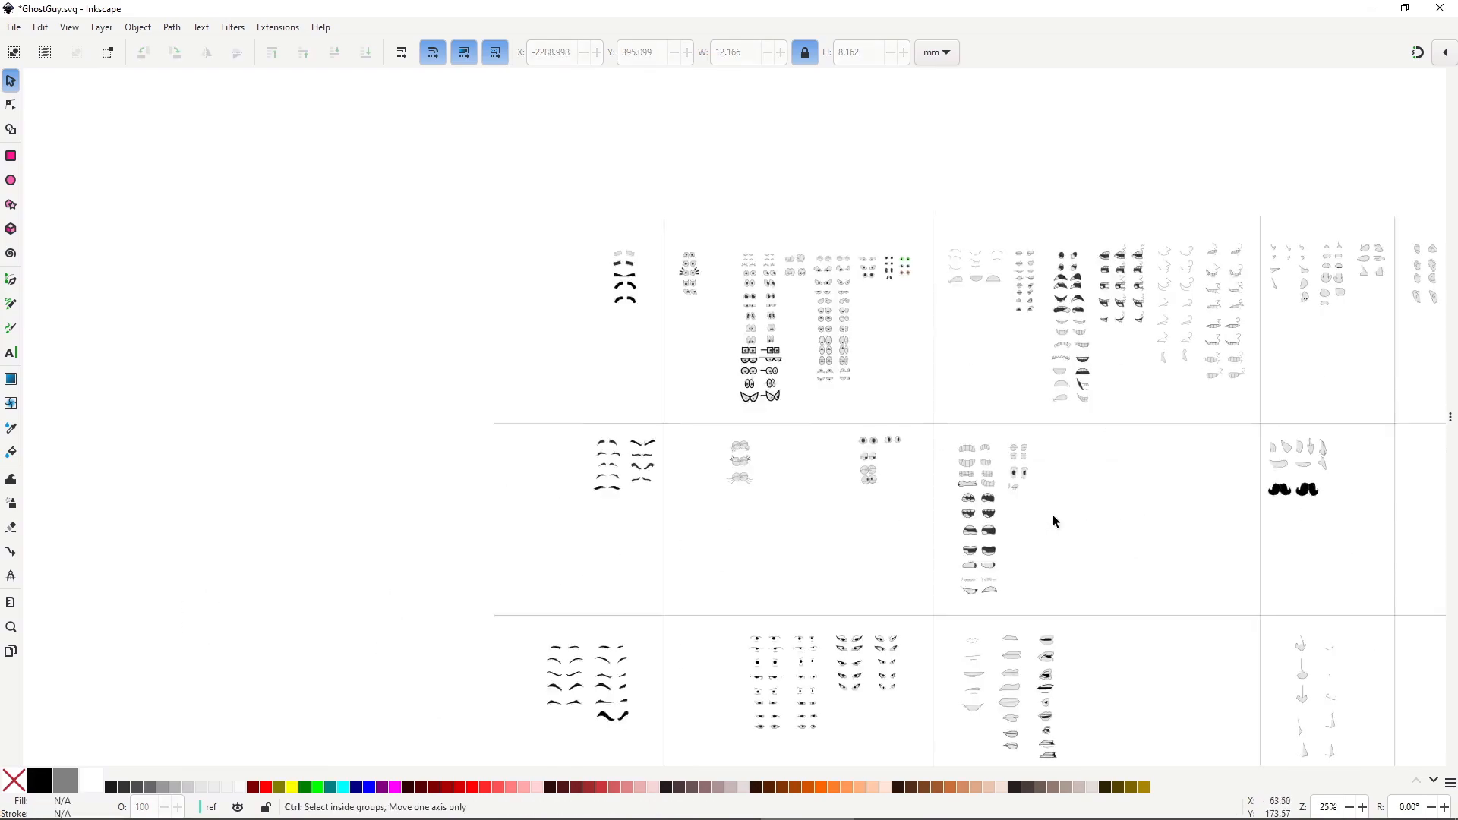
{"action": "scroll", "coordinate": [1038, 480], "scroll_direction": "down", "scroll_amount": 1}
{"action": "left_click_drag", "start_coordinate": [1417, 350], "coordinate": [988, 455]}
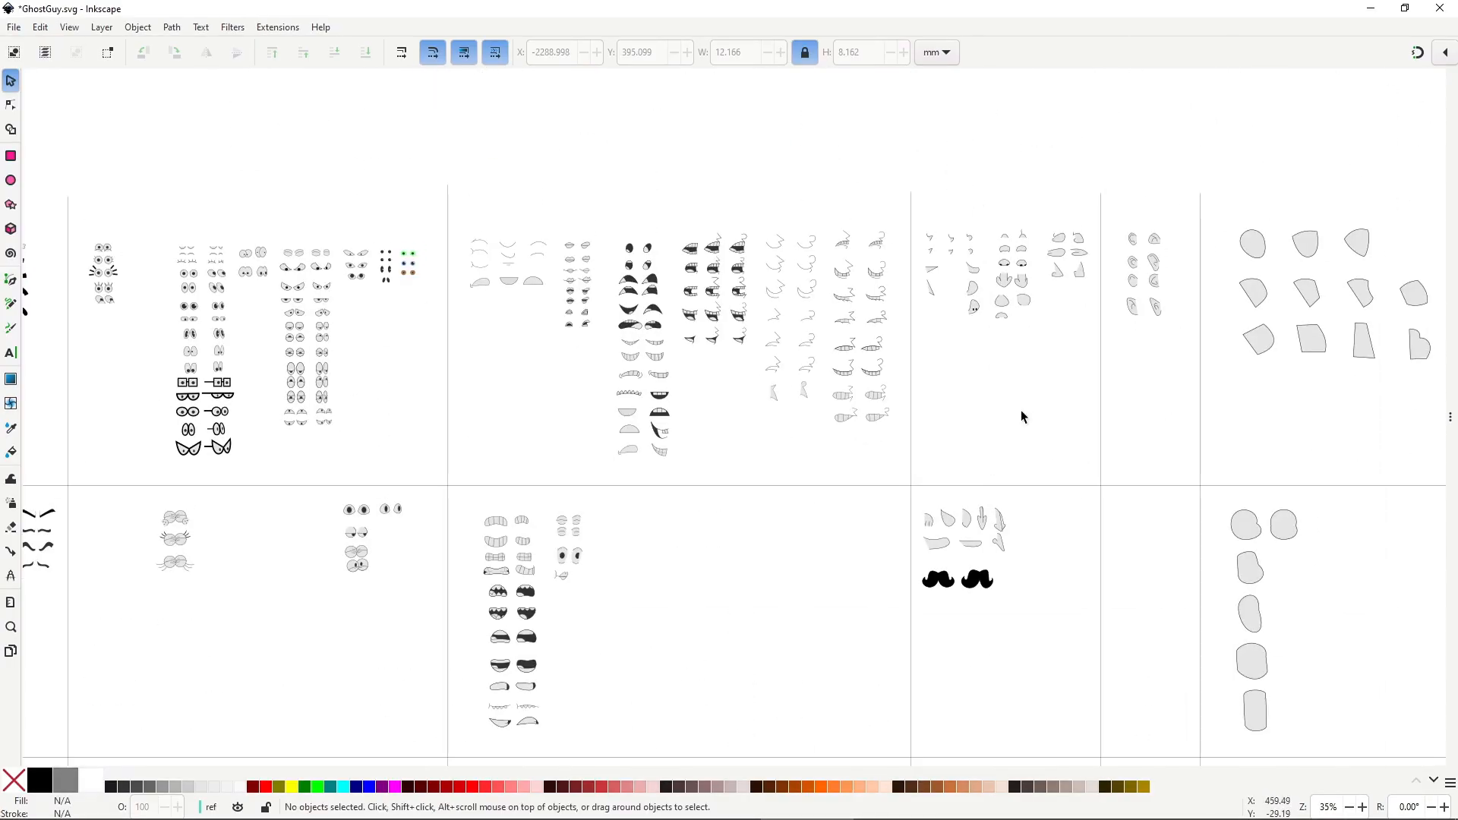
{"action": "left_click", "coordinate": [1005, 545]}
{"action": "scroll", "coordinate": [467, 549], "scroll_direction": "down", "scroll_amount": 5}
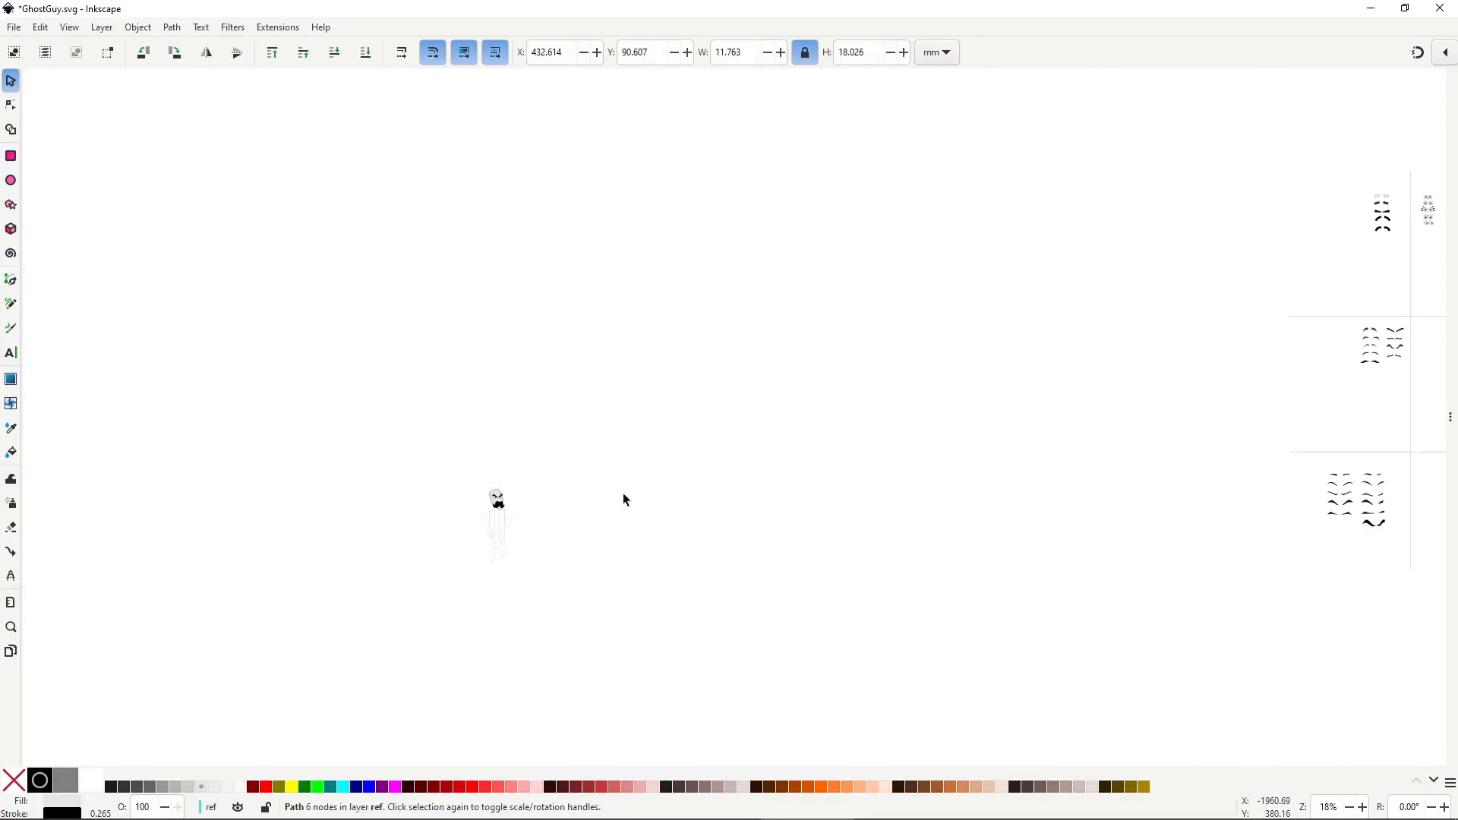
{"action": "key", "text": "Page_Up"}
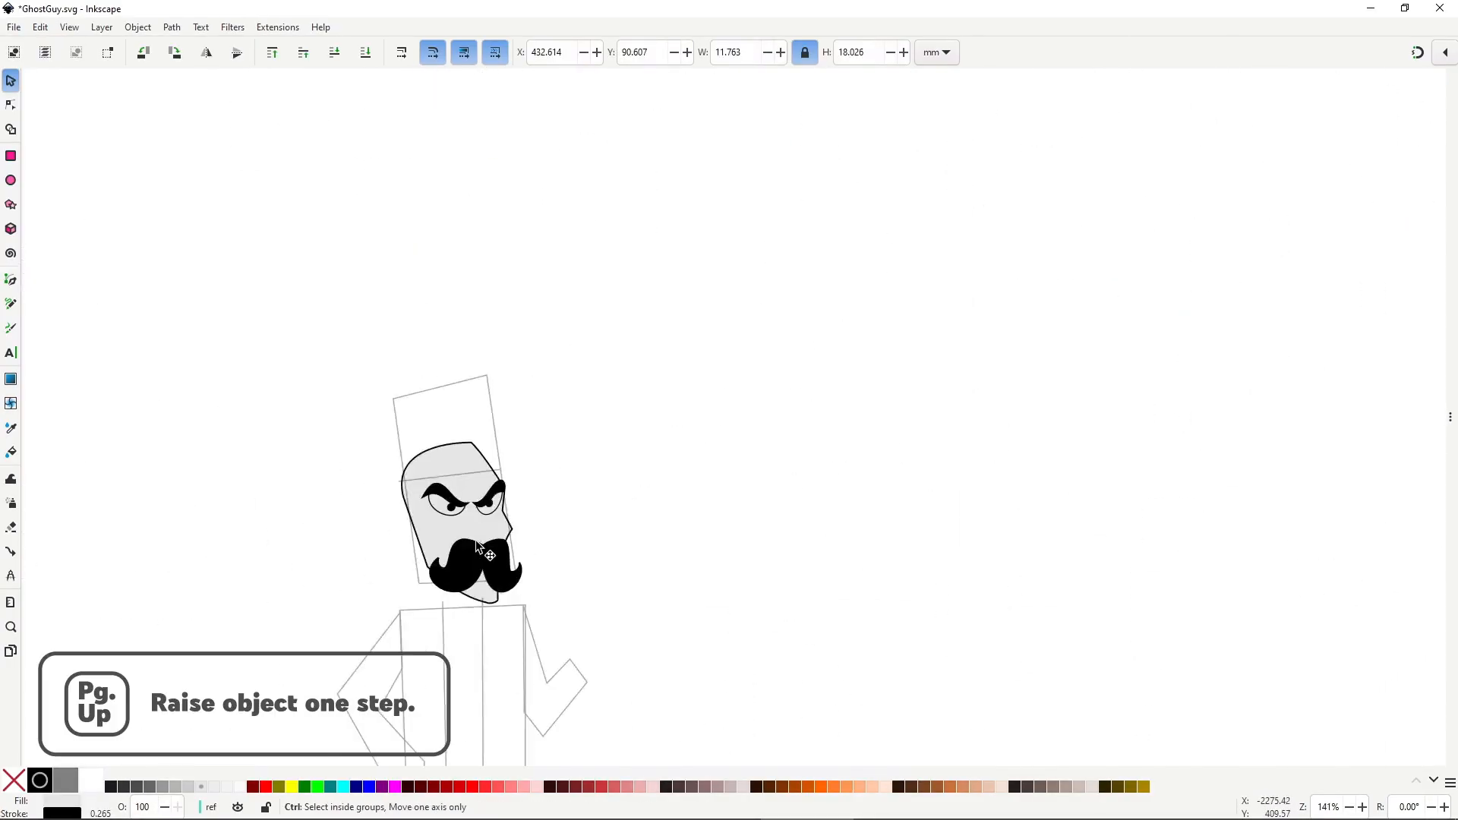
{"action": "scroll", "coordinate": [477, 545], "scroll_direction": "up", "scroll_amount": 2}
{"action": "key", "text": "ctrl+v"}
{"action": "left_click_drag", "start_coordinate": [475, 509], "coordinate": [507, 546]}
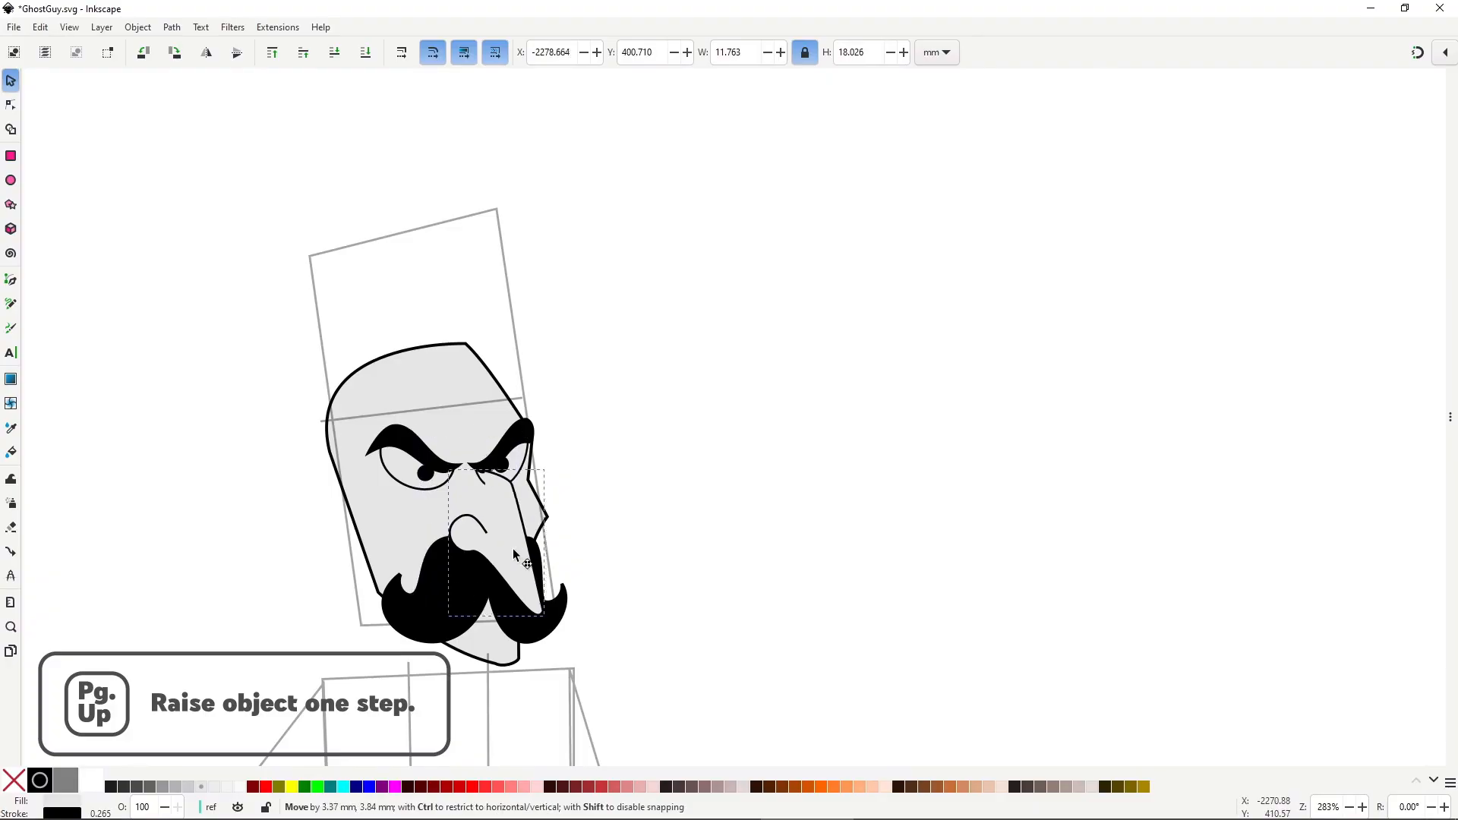
Scale the nose down to about 8.6 mm wide, and shift the mustache slightly up beneath it.
{"action": "left_click_drag", "start_coordinate": [552, 629], "coordinate": [528, 599]}
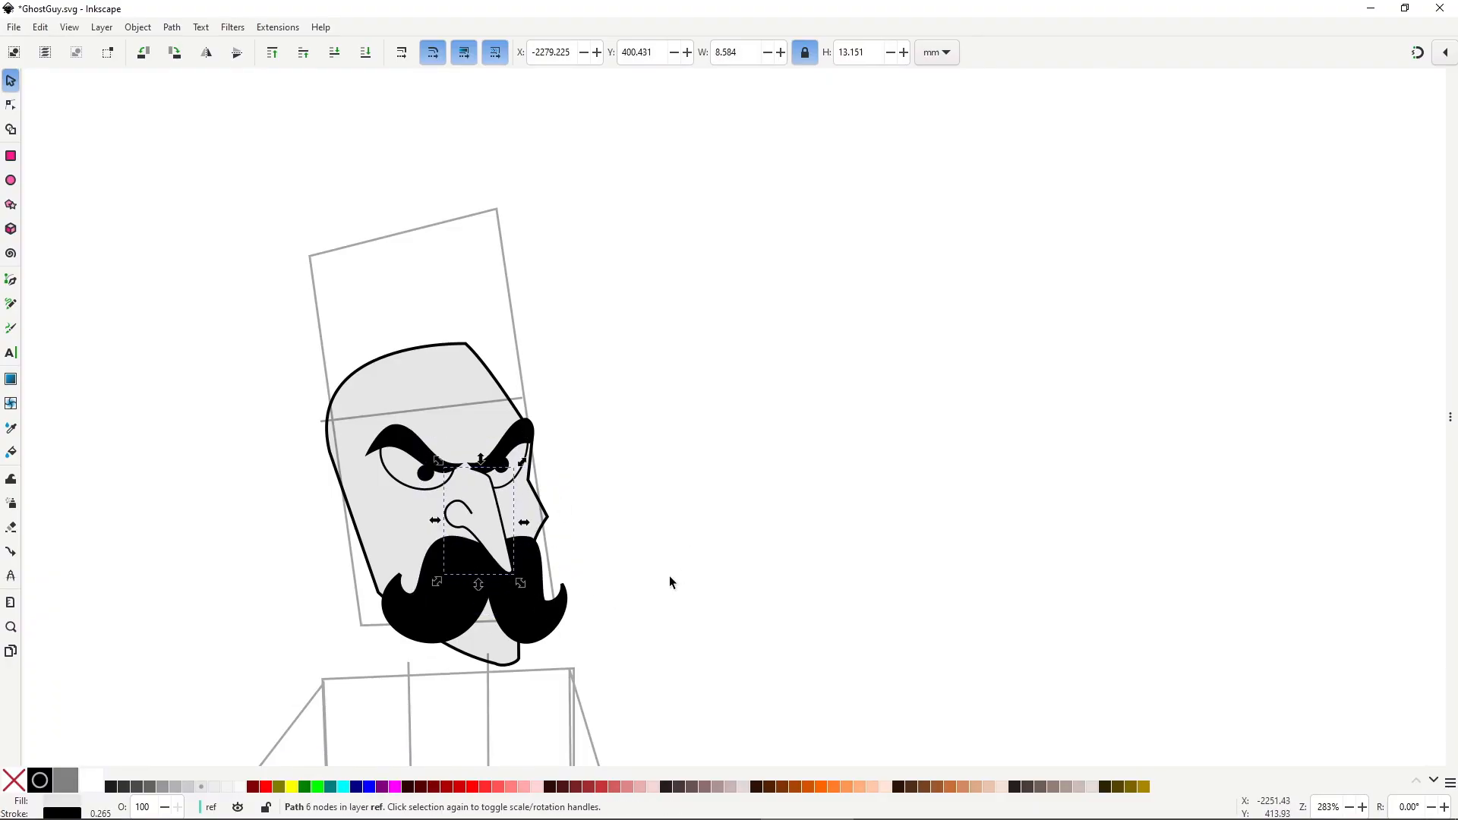
{"action": "left_click", "coordinate": [544, 605]}
{"action": "left_click_drag", "start_coordinate": [537, 624], "coordinate": [531, 613]}
{"action": "left_click_drag", "start_coordinate": [487, 520], "coordinate": [491, 521]}
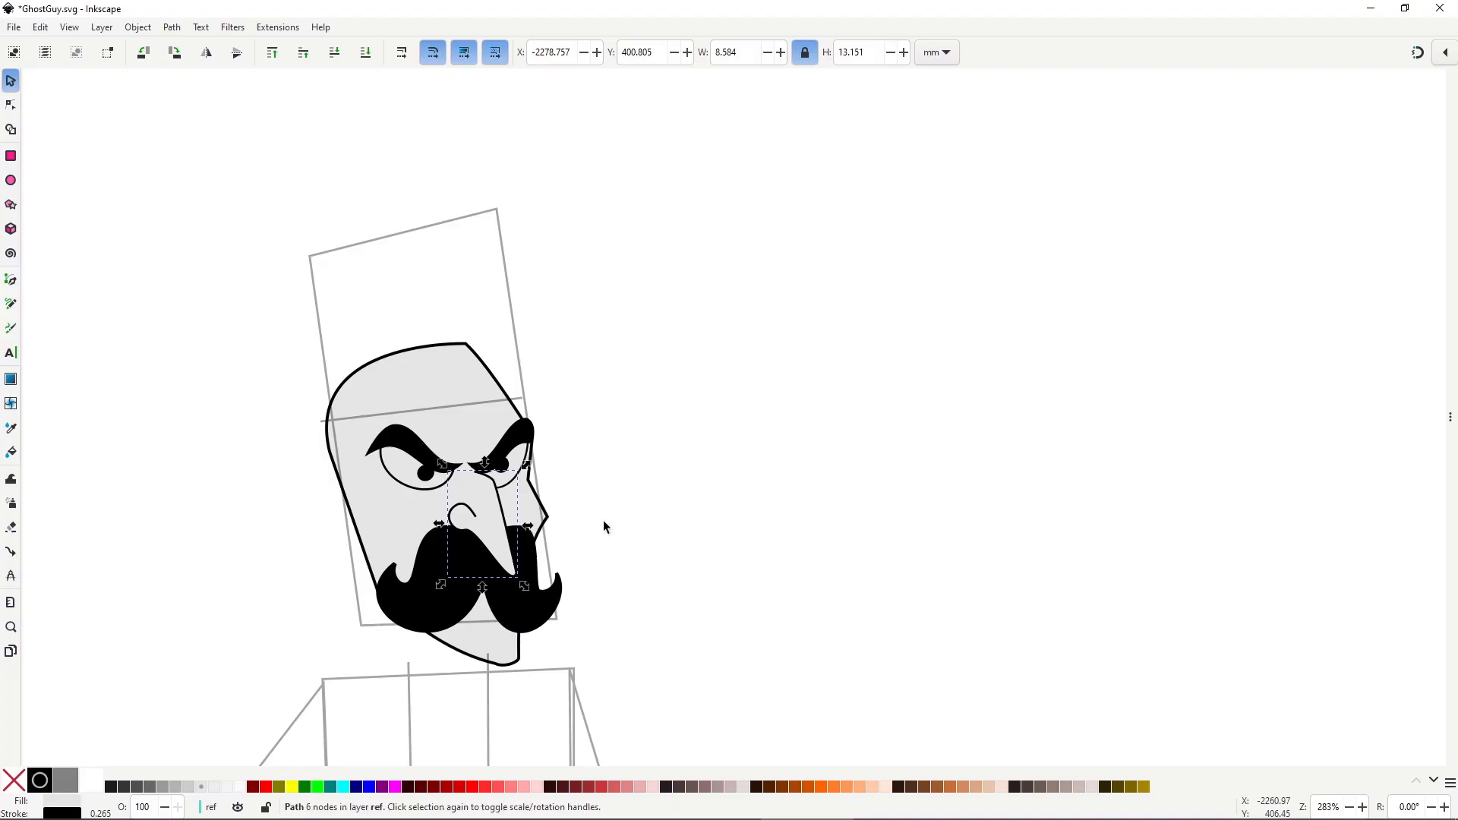
{"action": "left_click", "coordinate": [680, 539]}
Copy the three-part pointed ear from the reference sheet and paste it beside the head.
{"action": "scroll", "coordinate": [681, 549], "scroll_direction": "down", "scroll_amount": 6}
{"action": "key", "text": "space"}
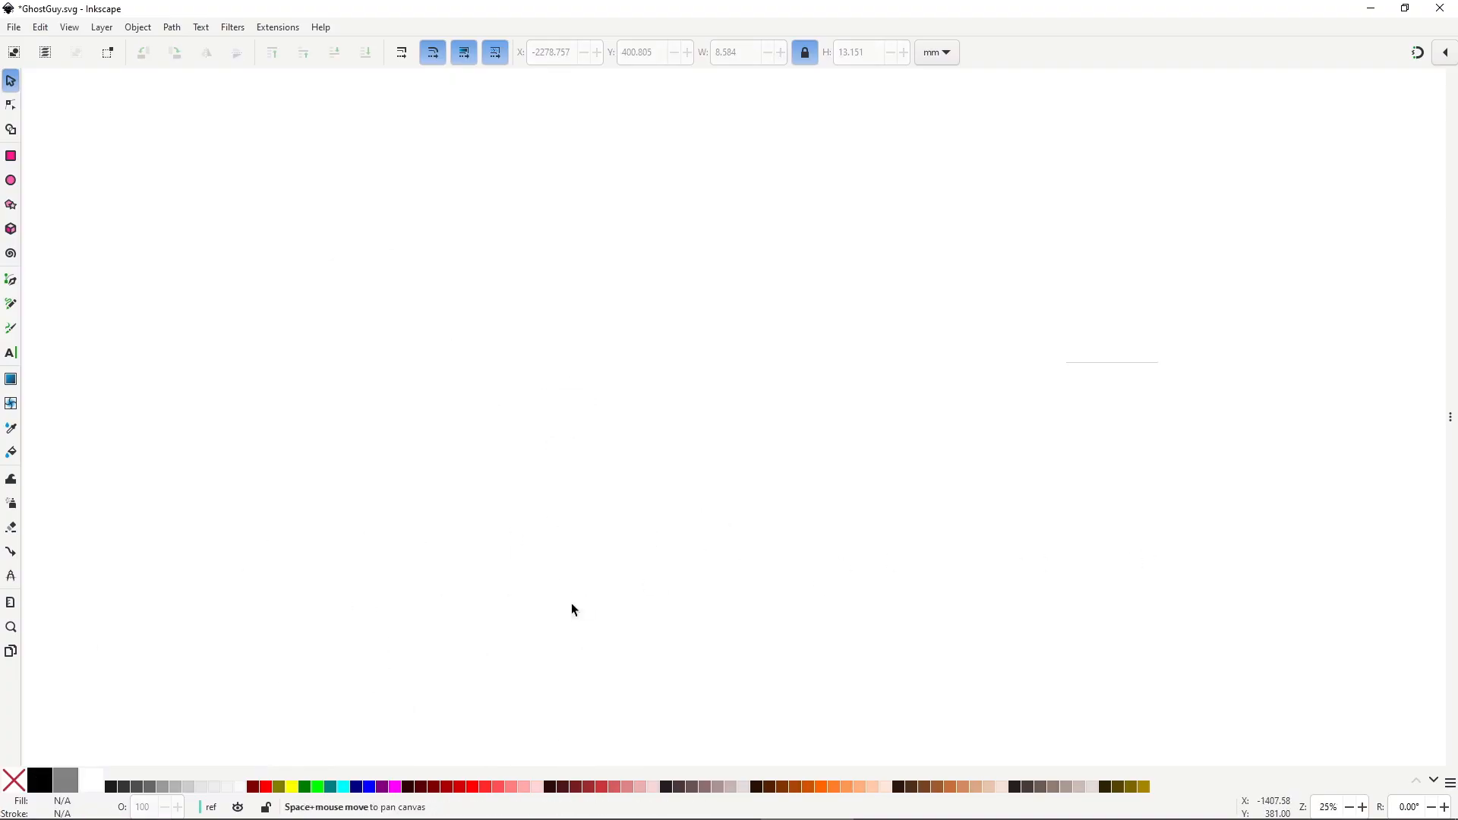
{"action": "scroll", "coordinate": [1041, 517], "scroll_direction": "down", "scroll_amount": 2}
{"action": "key", "text": "space"}
{"action": "left_click_drag", "start_coordinate": [1204, 545], "coordinate": [974, 538]}
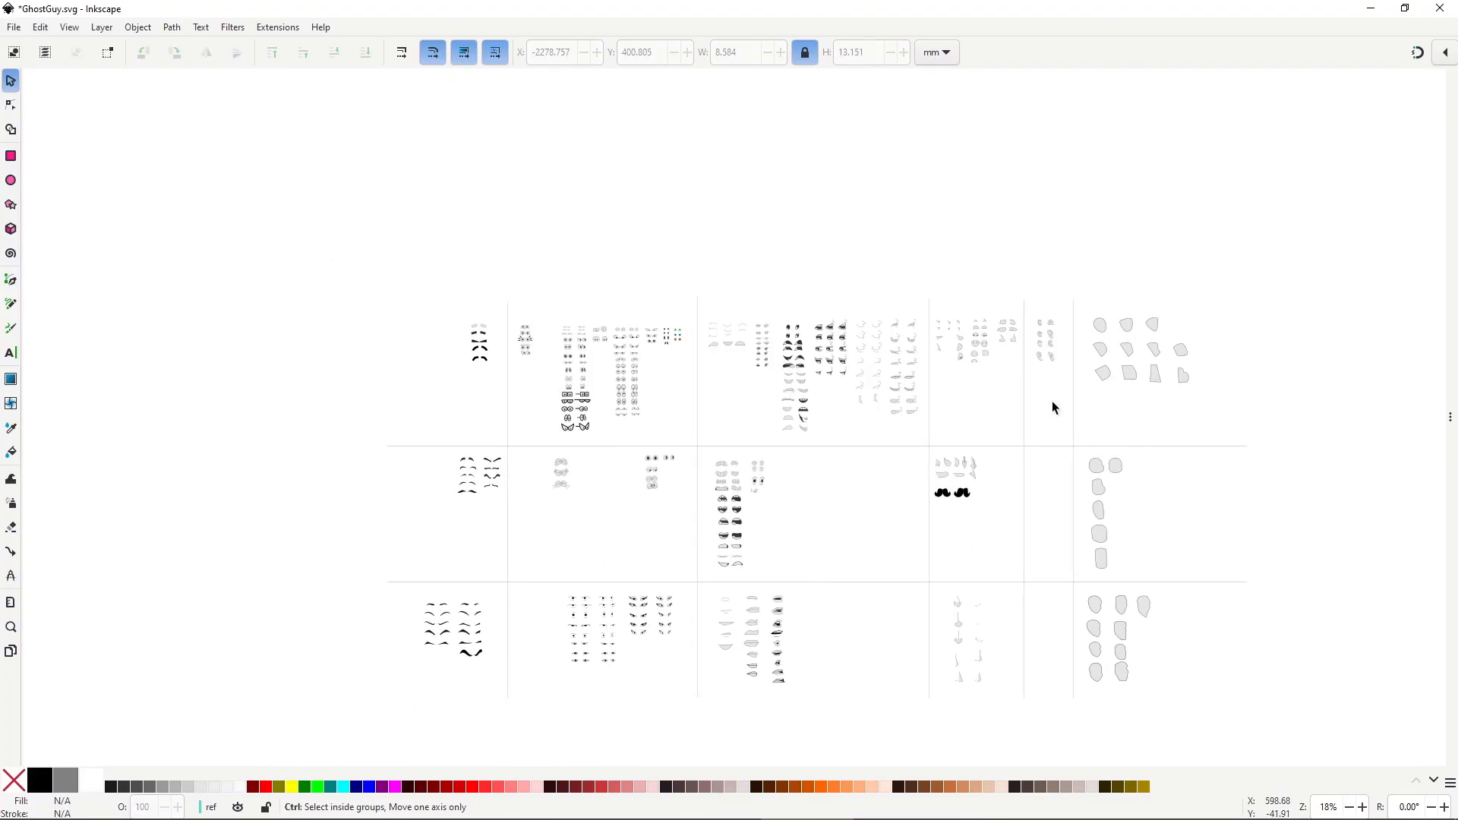
{"action": "scroll", "coordinate": [1051, 401], "scroll_direction": "up", "scroll_amount": 2}
{"action": "left_click", "coordinate": [1055, 316], "text": "ctrl"}
{"action": "left_click_drag", "start_coordinate": [1052, 302], "coordinate": [1043, 294]}
{"action": "scroll", "coordinate": [1018, 425], "scroll_direction": "down", "scroll_amount": 2}
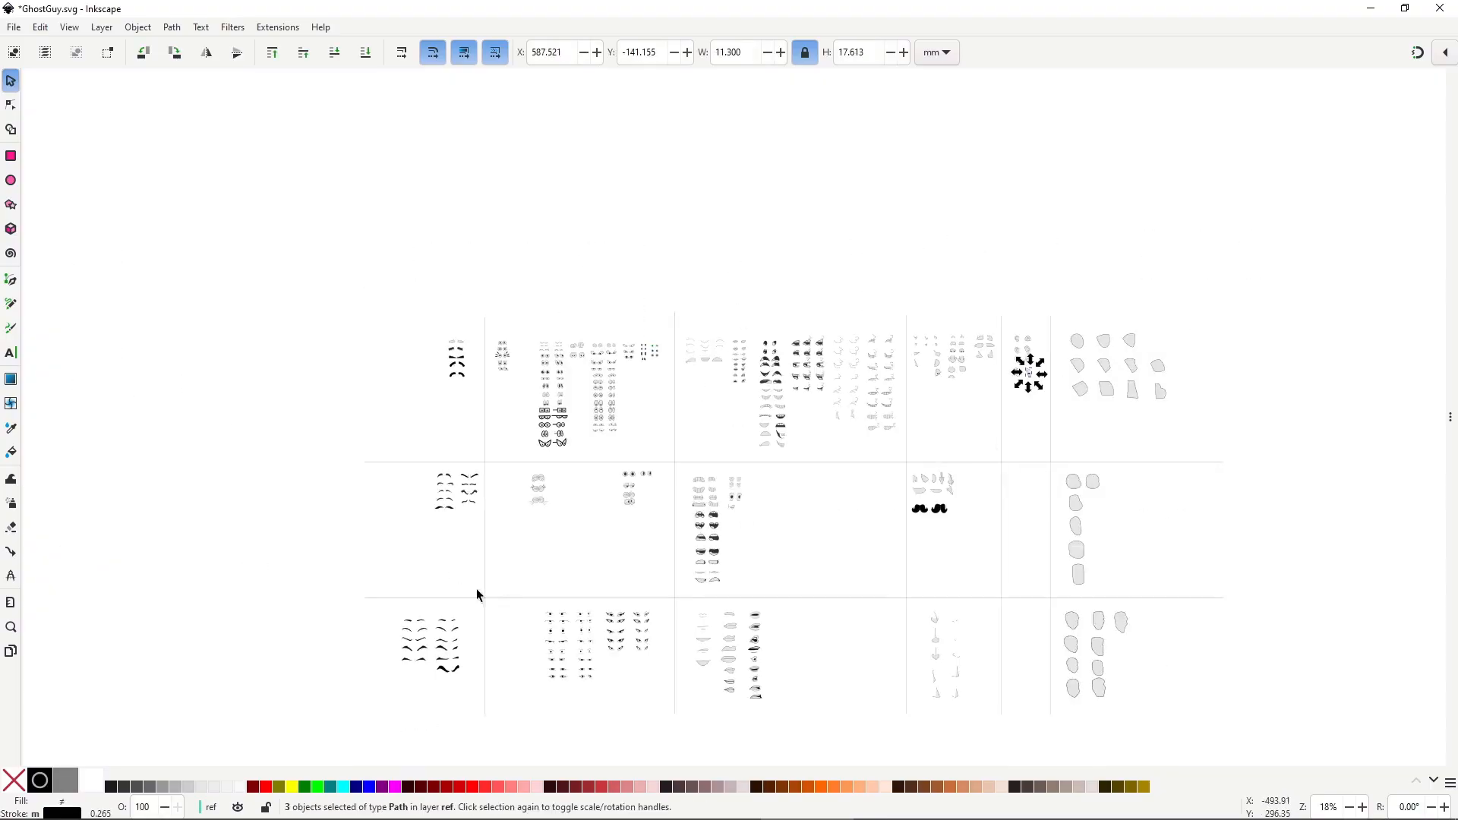
{"action": "left_click_drag", "start_coordinate": [476, 589], "coordinate": [1404, 424]}
{"action": "scroll", "coordinate": [495, 486], "scroll_direction": "up", "scroll_amount": 8}
{"action": "key", "text": "ctrl+v"}
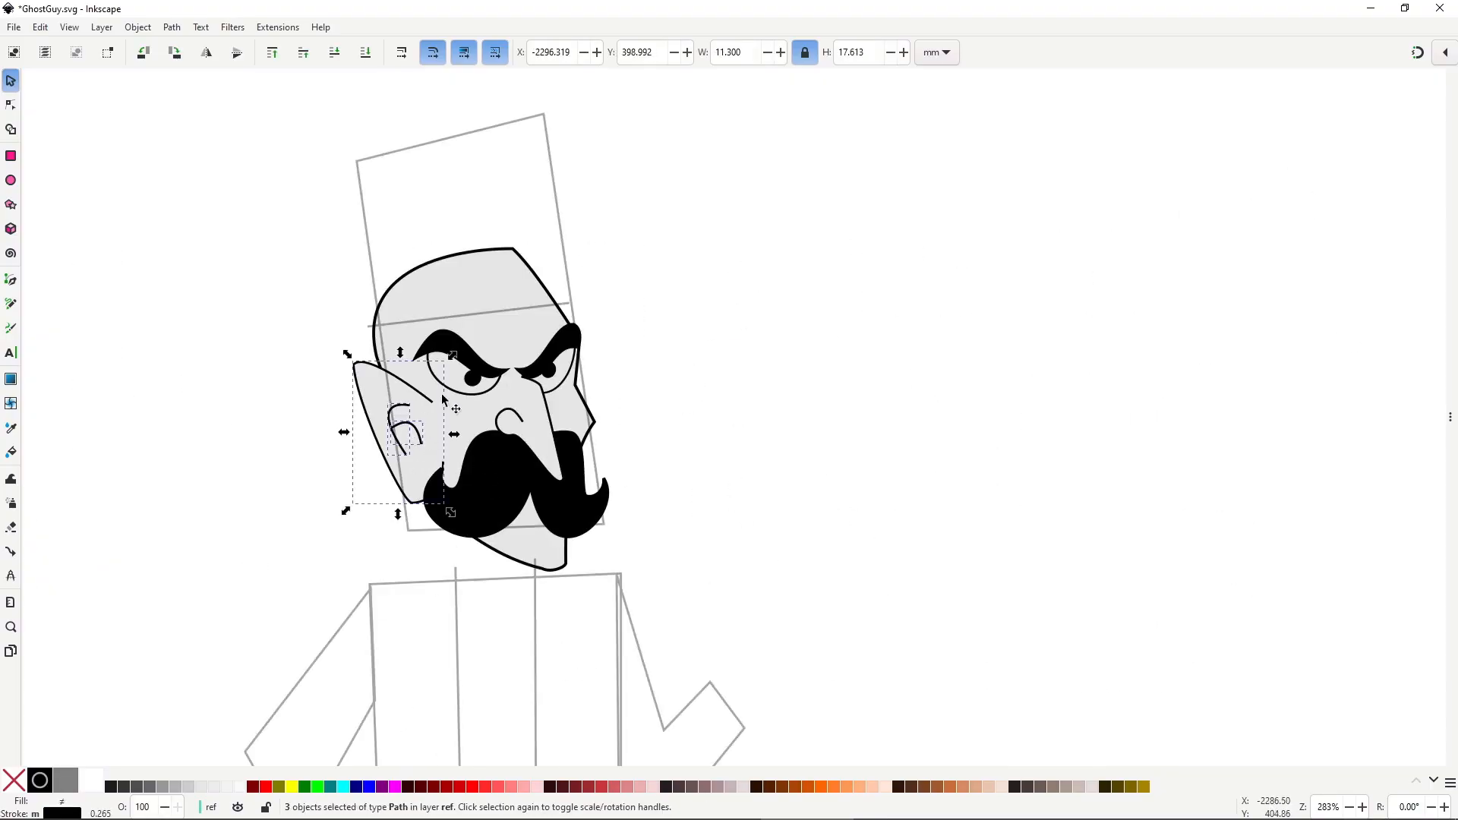
Position the ear on the left edge of the head and scale it down to fit.
{"action": "left_click_drag", "start_coordinate": [432, 345], "coordinate": [442, 395]}
{"action": "left_click_drag", "start_coordinate": [395, 484], "coordinate": [389, 445]}
{"action": "left_click", "coordinate": [676, 490]}
Nudge the eyes, eyebrows, nose and mustache slightly upward, and move the ear inward against the head.
{"action": "scroll", "coordinate": [546, 383], "scroll_direction": "up", "scroll_amount": 2}
{"action": "left_click", "coordinate": [406, 354]}
{"action": "left_click", "coordinate": [373, 374], "text": "shift"}
{"action": "left_click_drag", "start_coordinate": [688, 228], "coordinate": [220, 433]}
{"action": "left_click_drag", "start_coordinate": [561, 346], "coordinate": [562, 339]}
{"action": "left_click_drag", "start_coordinate": [271, 327], "coordinate": [300, 327]}
{"action": "left_click_drag", "start_coordinate": [544, 461], "coordinate": [546, 454]}
{"action": "left_click_drag", "start_coordinate": [598, 494], "coordinate": [600, 488]}
{"action": "scroll", "coordinate": [629, 485], "scroll_direction": "down", "scroll_amount": 2}
{"action": "left_click", "coordinate": [728, 482]}
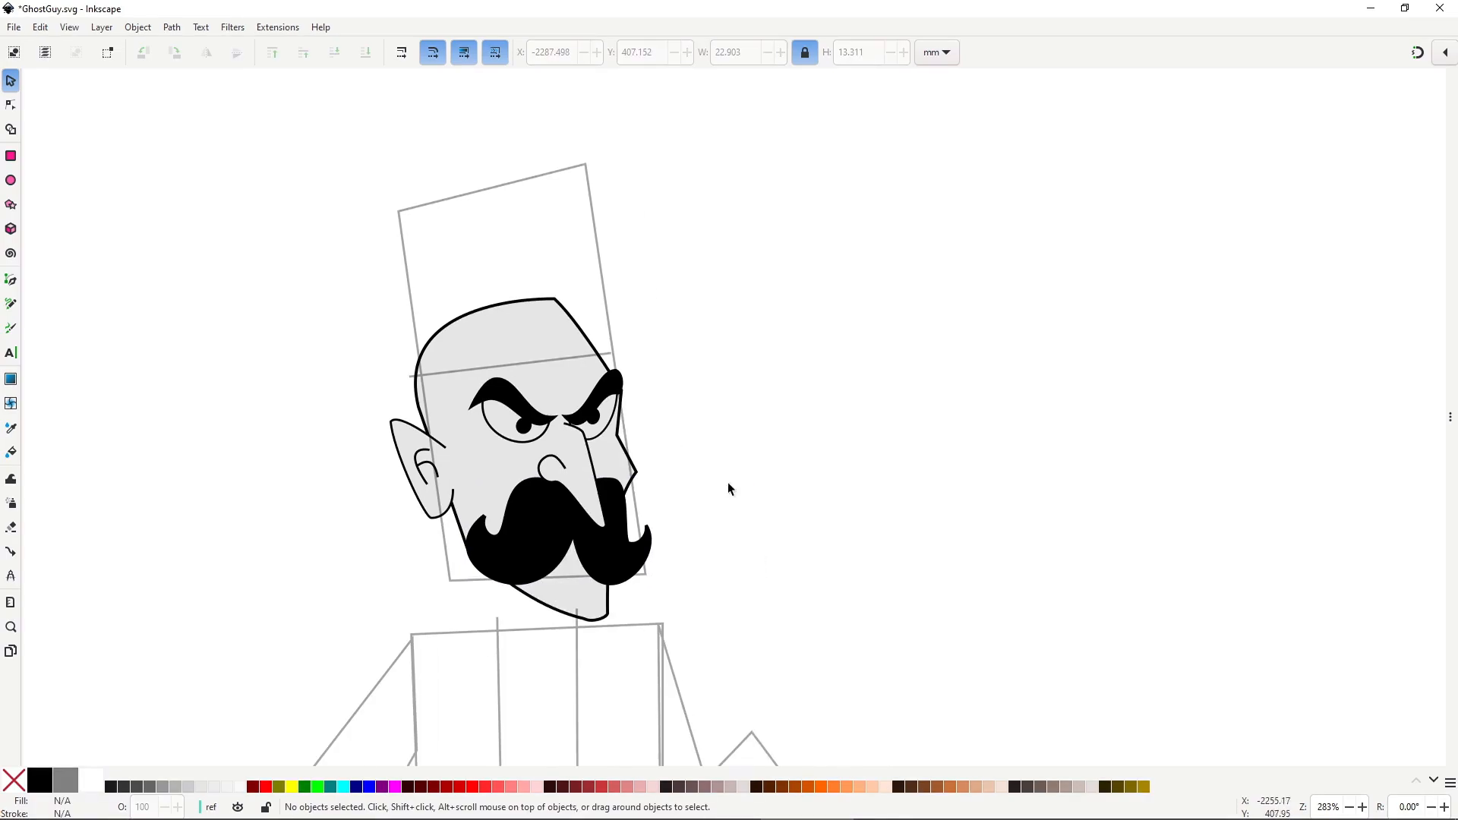
Move the facial features slightly down together, and nudge the ear slightly outward and up.
{"action": "left_click_drag", "start_coordinate": [720, 306], "coordinate": [457, 599]}
{"action": "left_click_drag", "start_coordinate": [570, 478], "coordinate": [571, 483]}
{"action": "left_click", "coordinate": [431, 541]}
{"action": "left_click_drag", "start_coordinate": [439, 508], "coordinate": [436, 503]}
{"action": "left_click", "coordinate": [438, 544]}
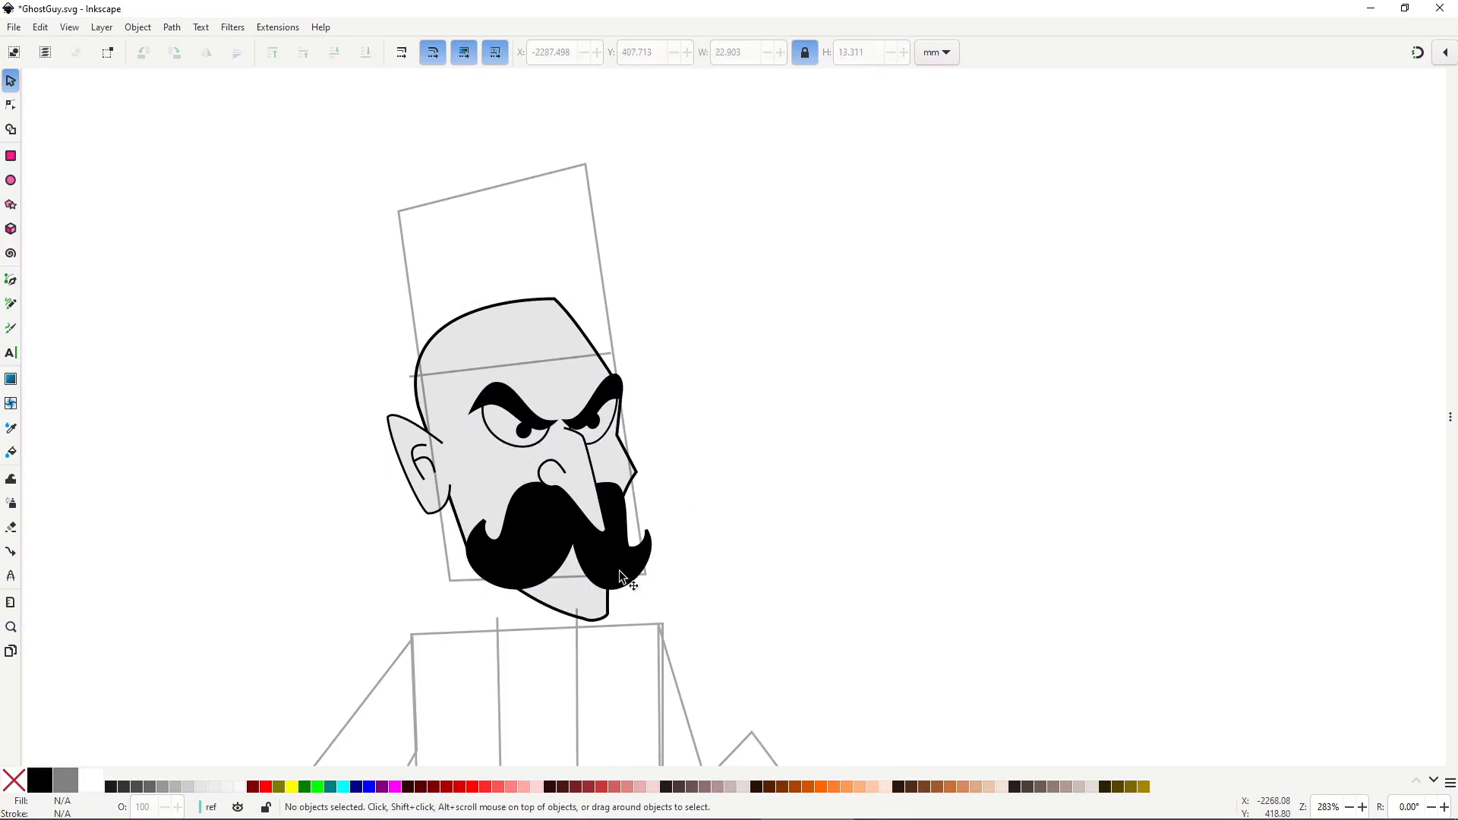
Scale the mustache down slightly, and shift it and the nose toward the right side of the face.
{"action": "left_click", "coordinate": [620, 571]}
{"action": "left_click_drag", "start_coordinate": [658, 597], "coordinate": [646, 590]}
{"action": "left_click_drag", "start_coordinate": [628, 560], "coordinate": [631, 560]}
{"action": "left_click", "coordinate": [589, 483], "text": "shift"}
{"action": "left_click_drag", "start_coordinate": [589, 483], "coordinate": [596, 483]}
{"action": "scroll", "coordinate": [612, 415], "scroll_direction": "up", "scroll_amount": 2}
{"action": "left_click", "coordinate": [599, 436]}
{"action": "left_click_drag", "start_coordinate": [503, 405], "coordinate": [508, 405]}
{"action": "left_click", "coordinate": [787, 557]}
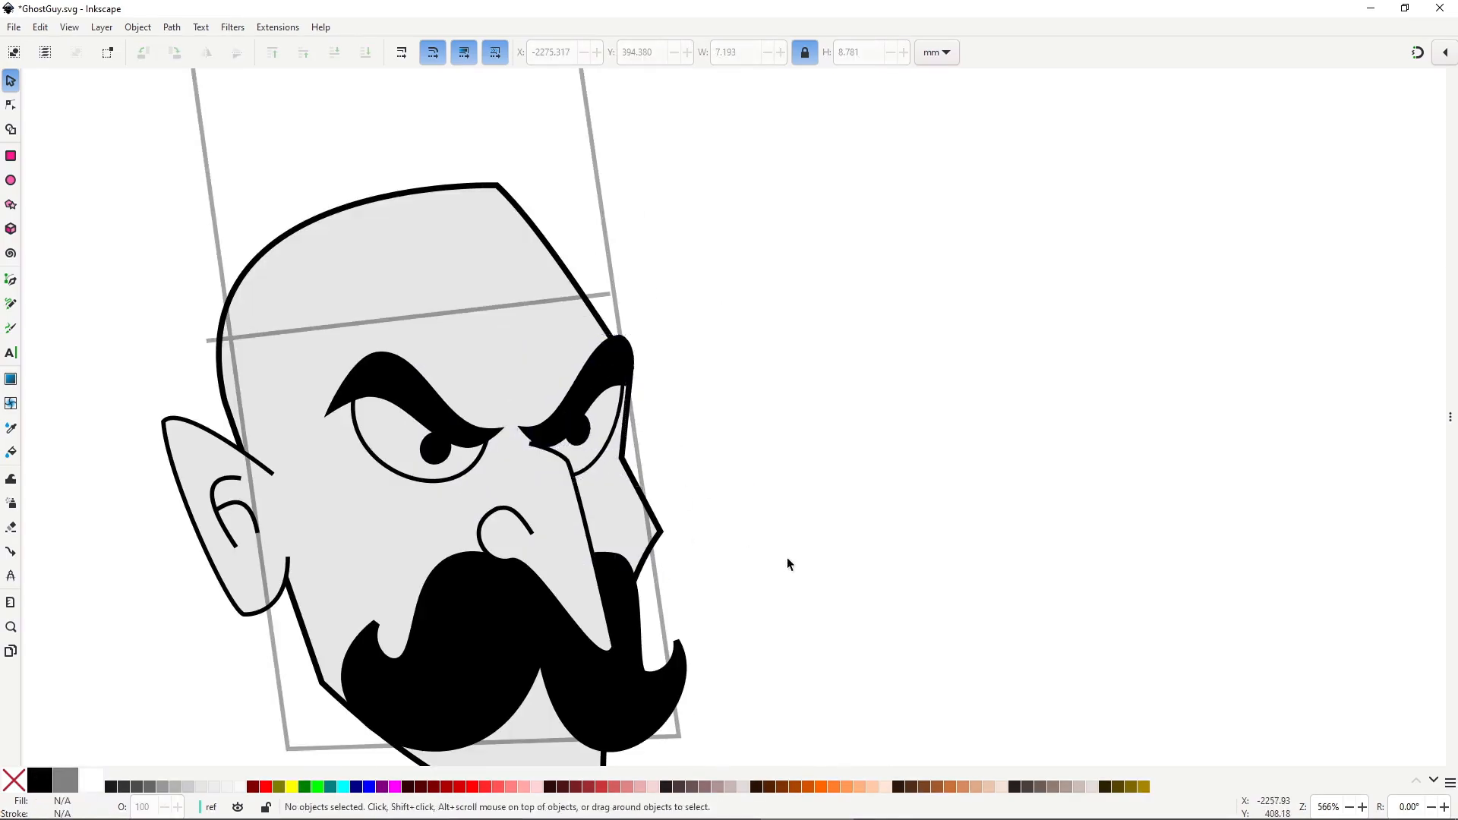
Scale the whole head down, rotate it clockwise by about 5 degrees, and reposition it over the blocked-out head.
{"action": "scroll", "coordinate": [805, 346], "scroll_direction": "down", "scroll_amount": 2}
{"action": "left_click_drag", "start_coordinate": [393, 230], "coordinate": [760, 617]}
{"action": "left_click_drag", "start_coordinate": [476, 256], "coordinate": [510, 296]}
{"action": "left_click_drag", "start_coordinate": [668, 502], "coordinate": [636, 474]}
{"action": "left_click", "coordinate": [636, 474]}
{"action": "left_click_drag", "start_coordinate": [723, 273], "coordinate": [741, 265]}
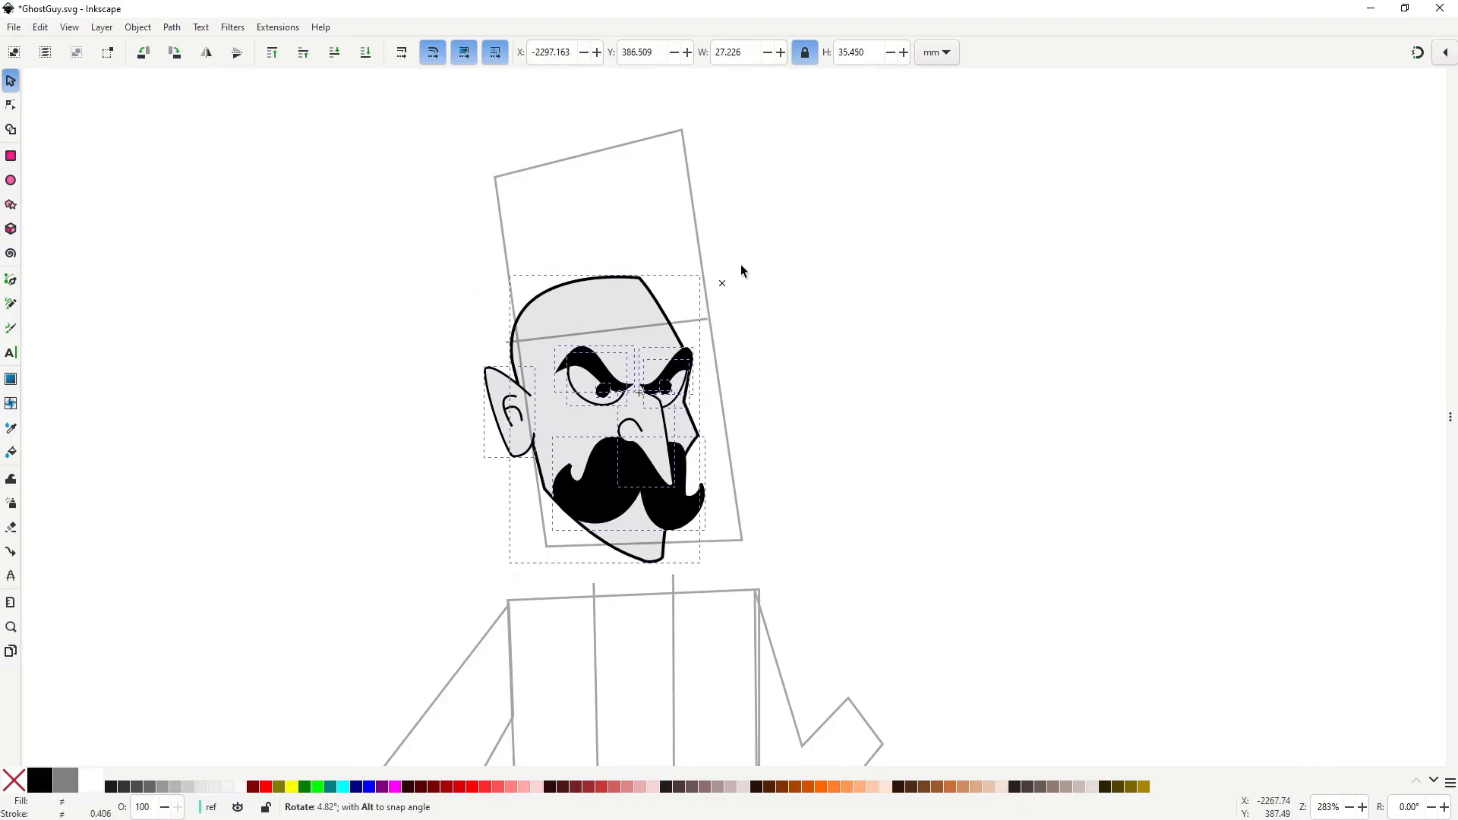
{"action": "left_click_drag", "start_coordinate": [640, 428], "coordinate": [668, 430]}
Refine the whole head's size and tilt so it fits within the blocked-out head above the body.
{"action": "left_click", "coordinate": [668, 430]}
{"action": "left_click_drag", "start_coordinate": [504, 266], "coordinate": [488, 253]}
{"action": "left_click_drag", "start_coordinate": [695, 507], "coordinate": [686, 507]}
{"action": "left_click", "coordinate": [685, 507]}
{"action": "left_click_drag", "start_coordinate": [734, 253], "coordinate": [744, 261]}
{"action": "left_click_drag", "start_coordinate": [669, 439], "coordinate": [729, 440]}
{"action": "left_click", "coordinate": [773, 445]}
Move the ear slightly closer to the head and rotate it slightly to follow the head's tilt.
{"action": "left_click_drag", "start_coordinate": [519, 414], "coordinate": [527, 424]}
{"action": "left_click", "coordinate": [527, 424]}
{"action": "left_click_drag", "start_coordinate": [561, 350], "coordinate": [553, 344]}
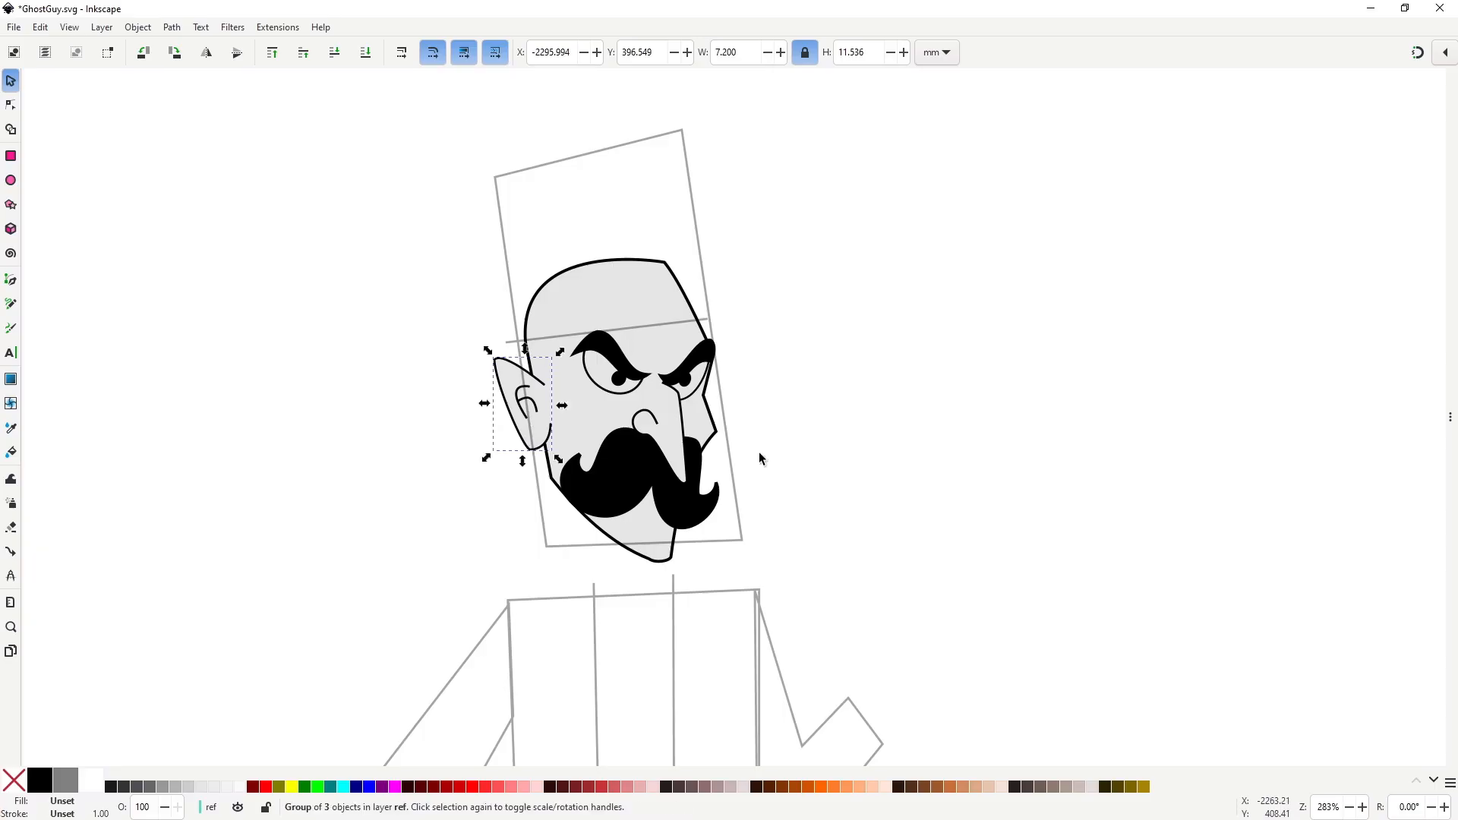
Shift the mustache slightly right and down beneath the nose, and rotate it slightly.
{"action": "left_click_drag", "start_coordinate": [630, 474], "coordinate": [644, 481]}
{"action": "left_click", "coordinate": [644, 482]}
{"action": "left_click_drag", "start_coordinate": [740, 426], "coordinate": [734, 418]}
{"action": "left_click_drag", "start_coordinate": [653, 482], "coordinate": [690, 451]}
{"action": "key", "text": "ctrl+z"}
Select the right eye with its pupil and eyebrow, and adjust their size and placement near the face's edge.
{"action": "left_click_drag", "start_coordinate": [743, 323], "coordinate": [658, 371]}
{"action": "left_click_drag", "start_coordinate": [689, 413], "coordinate": [686, 454]}
{"action": "left_click_drag", "start_coordinate": [486, 298], "coordinate": [658, 404]}
{"action": "left_click", "coordinate": [646, 386]}
{"action": "left_click_drag", "start_coordinate": [640, 372], "coordinate": [655, 327]}
{"action": "left_click_drag", "start_coordinate": [748, 322], "coordinate": [546, 448]}
{"action": "scroll", "coordinate": [710, 354], "scroll_direction": "up", "scroll_amount": 3}
{"action": "left_click", "coordinate": [670, 436]}
{"action": "scroll", "coordinate": [431, 299], "scroll_direction": "down", "scroll_amount": 1}
Rotate the nose slightly so its tip points further toward the right side of the face.
{"action": "left_click", "coordinate": [579, 459]}
{"action": "left_click", "coordinate": [578, 459]}
{"action": "left_click_drag", "start_coordinate": [614, 611], "coordinate": [637, 605]}
Resize the right eye, pupil and eyebrow together to about 5.7 mm wide, and nudge the mustache slightly upward.
{"action": "left_click_drag", "start_coordinate": [678, 296], "coordinate": [546, 449]}
{"action": "left_click_drag", "start_coordinate": [546, 437], "coordinate": [540, 440]}
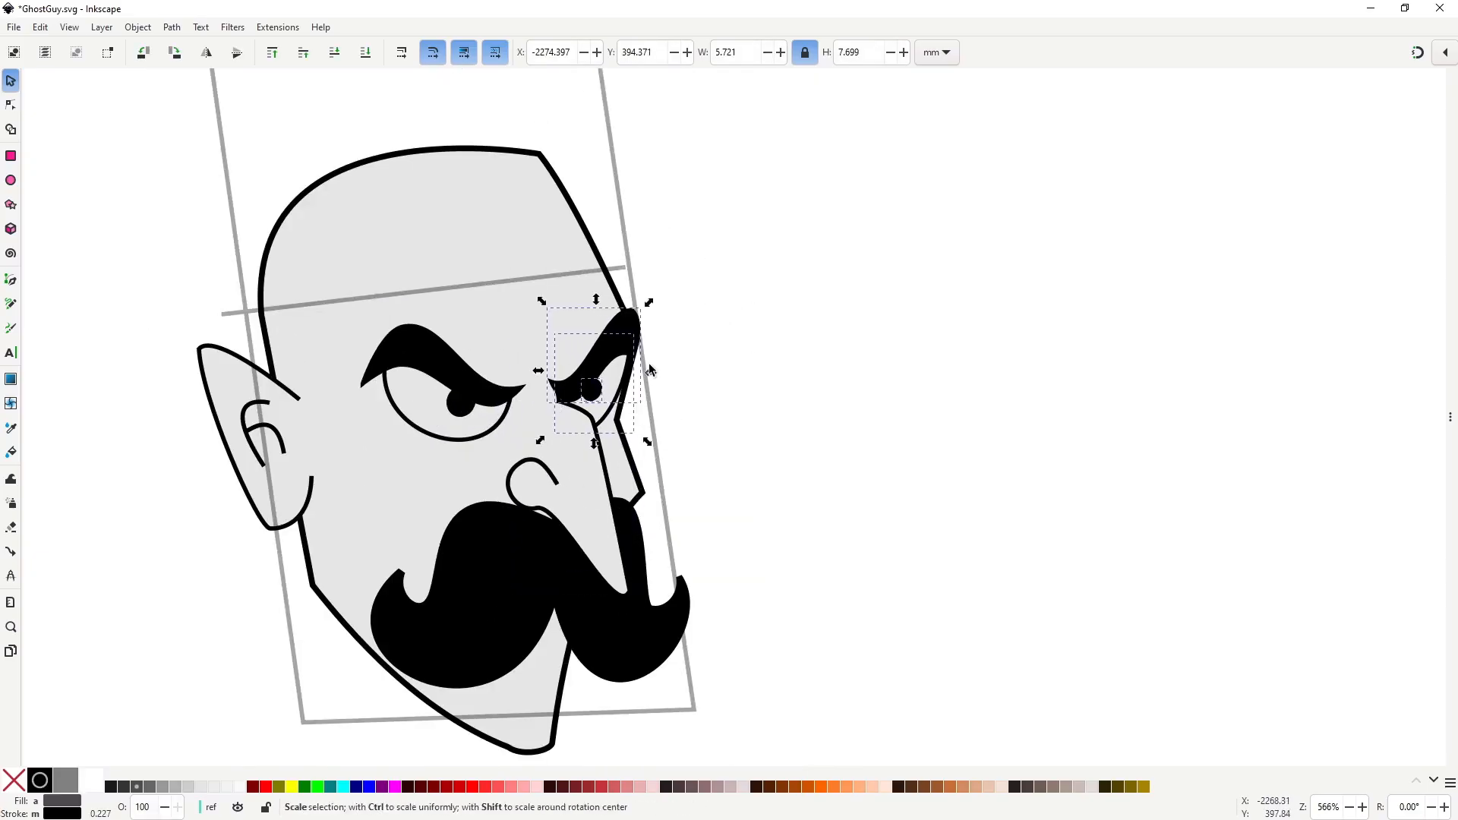
{"action": "key", "text": "Escape"}
{"action": "left_click_drag", "start_coordinate": [628, 619], "coordinate": [626, 613]}
{"action": "key", "text": "Escape"}
{"action": "scroll", "coordinate": [607, 541], "scroll_direction": "down", "scroll_amount": 2}
{"action": "left_click_drag", "start_coordinate": [606, 536], "coordinate": [601, 438]}
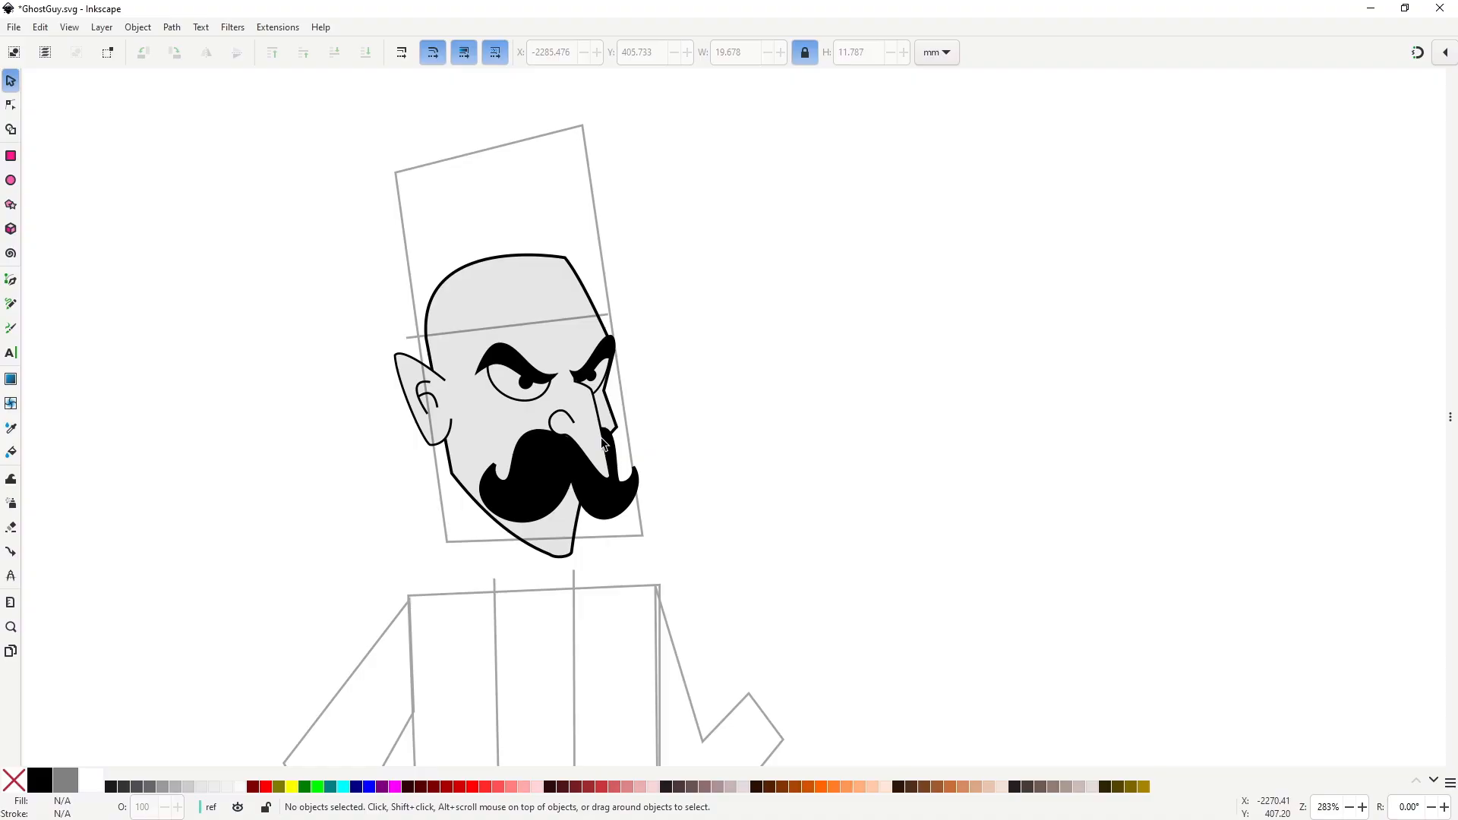
Draw a short curved bag line beneath each eye with the Pen tool, and bring the nose in front of the right one.
{"action": "key", "text": "b"}
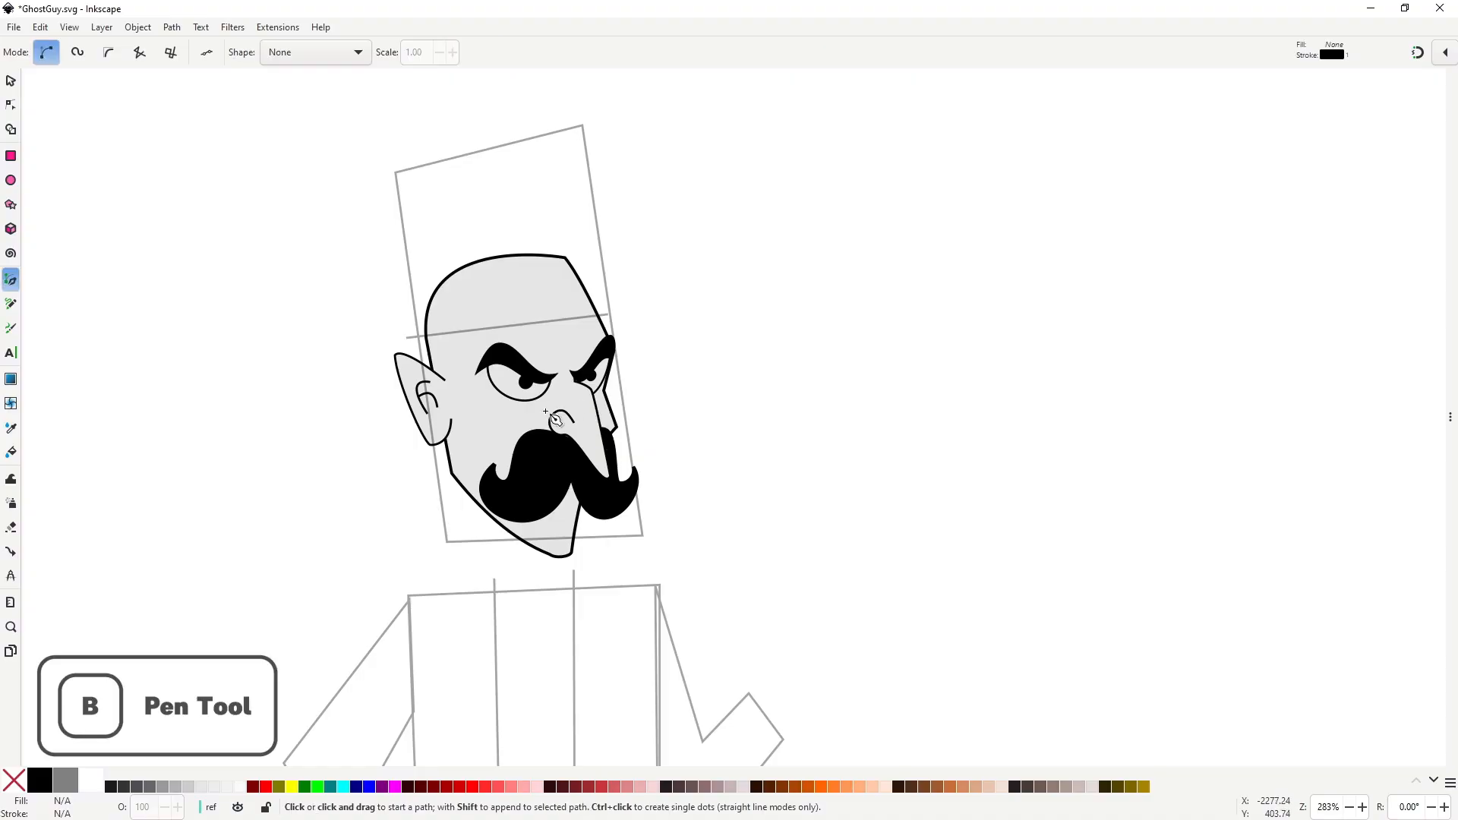
{"action": "left_click_drag", "start_coordinate": [493, 403], "coordinate": [461, 383]}
{"action": "key", "text": "Return"}
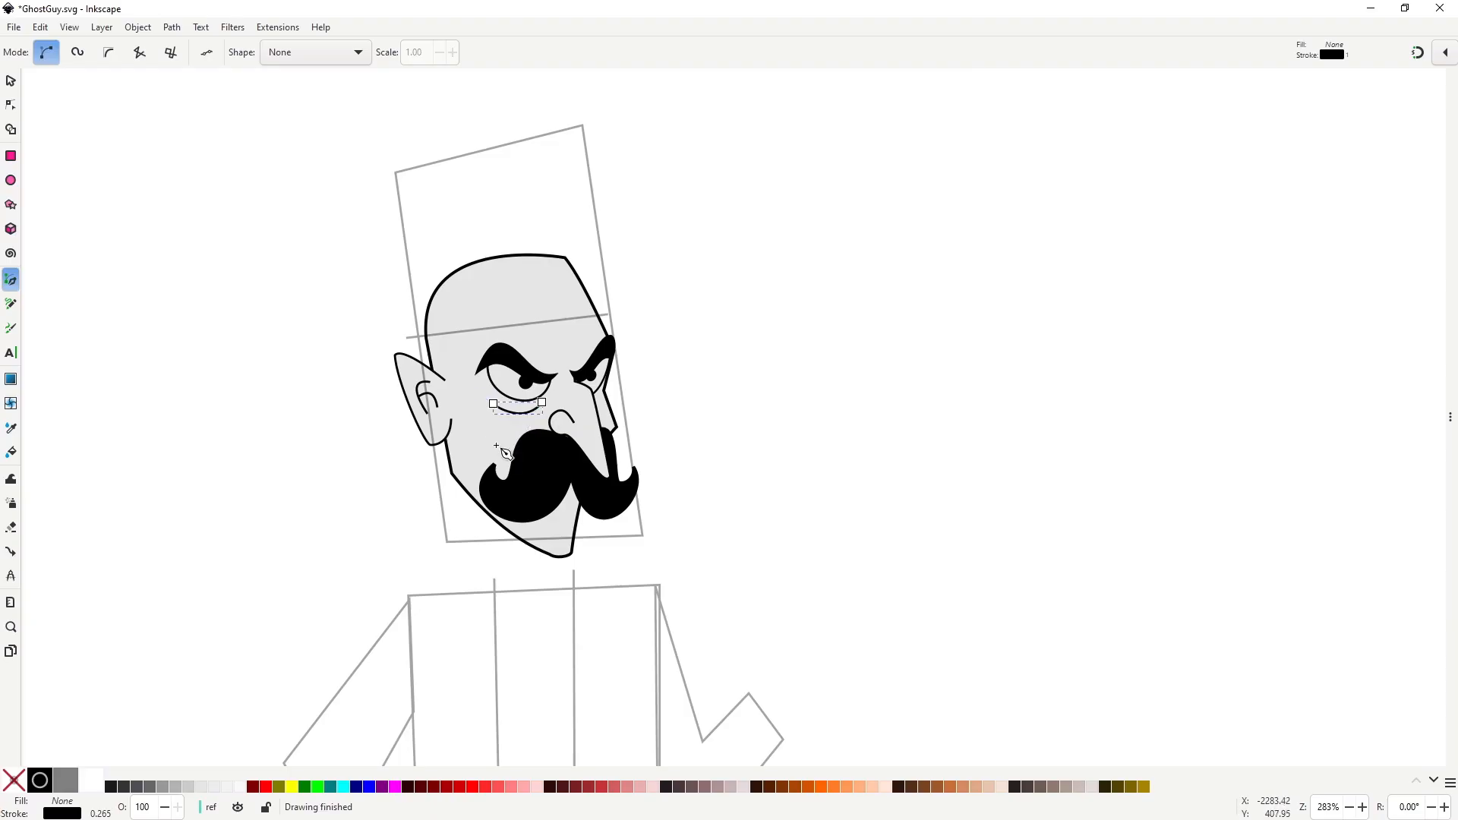
{"action": "left_click", "coordinate": [581, 405]}
{"action": "left_click_drag", "start_coordinate": [601, 402], "coordinate": [611, 379]}
{"action": "key", "text": "Return"}
{"action": "key", "text": "s"}
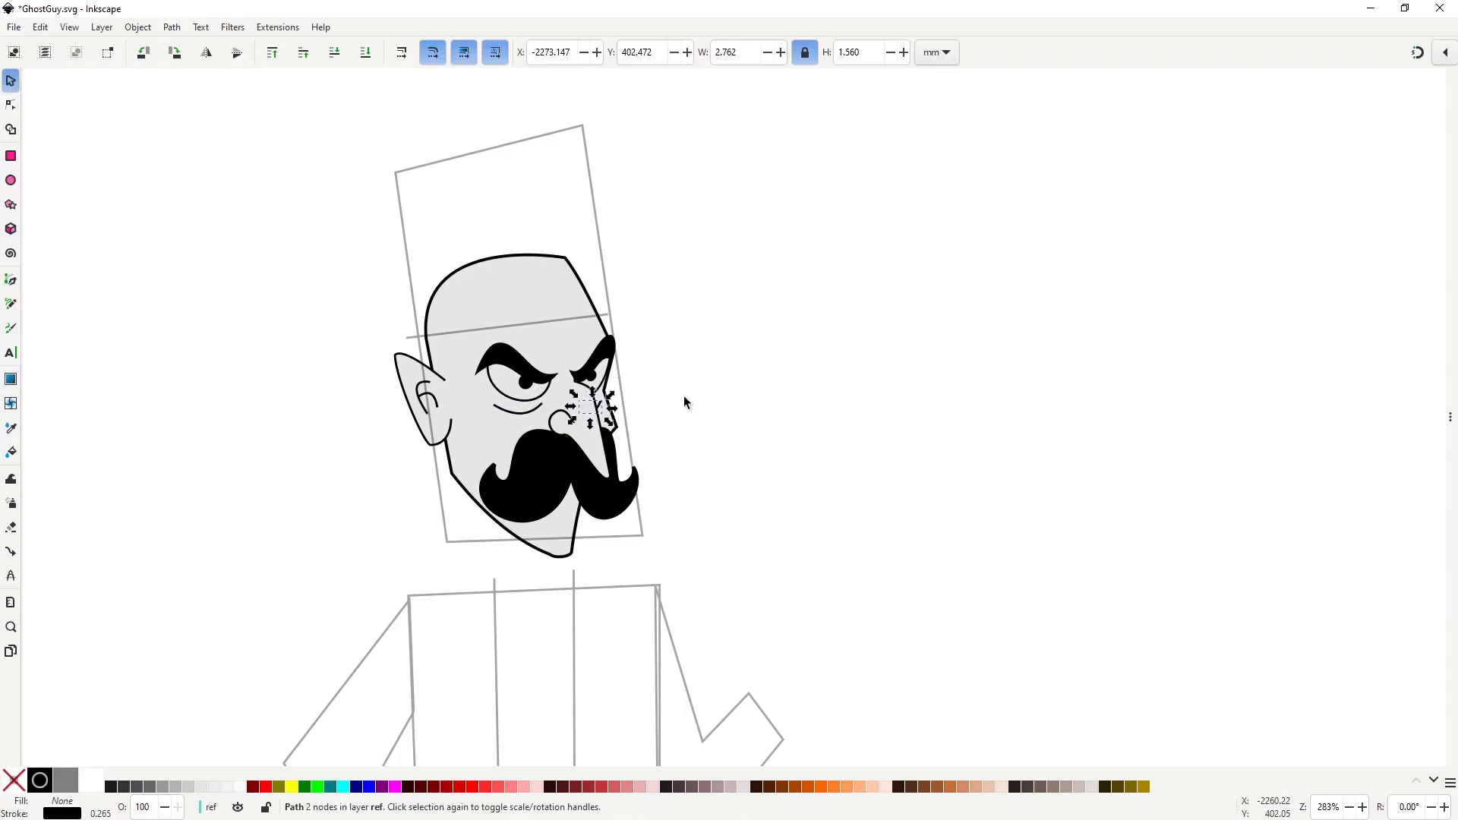
{"action": "left_click", "coordinate": [588, 444]}
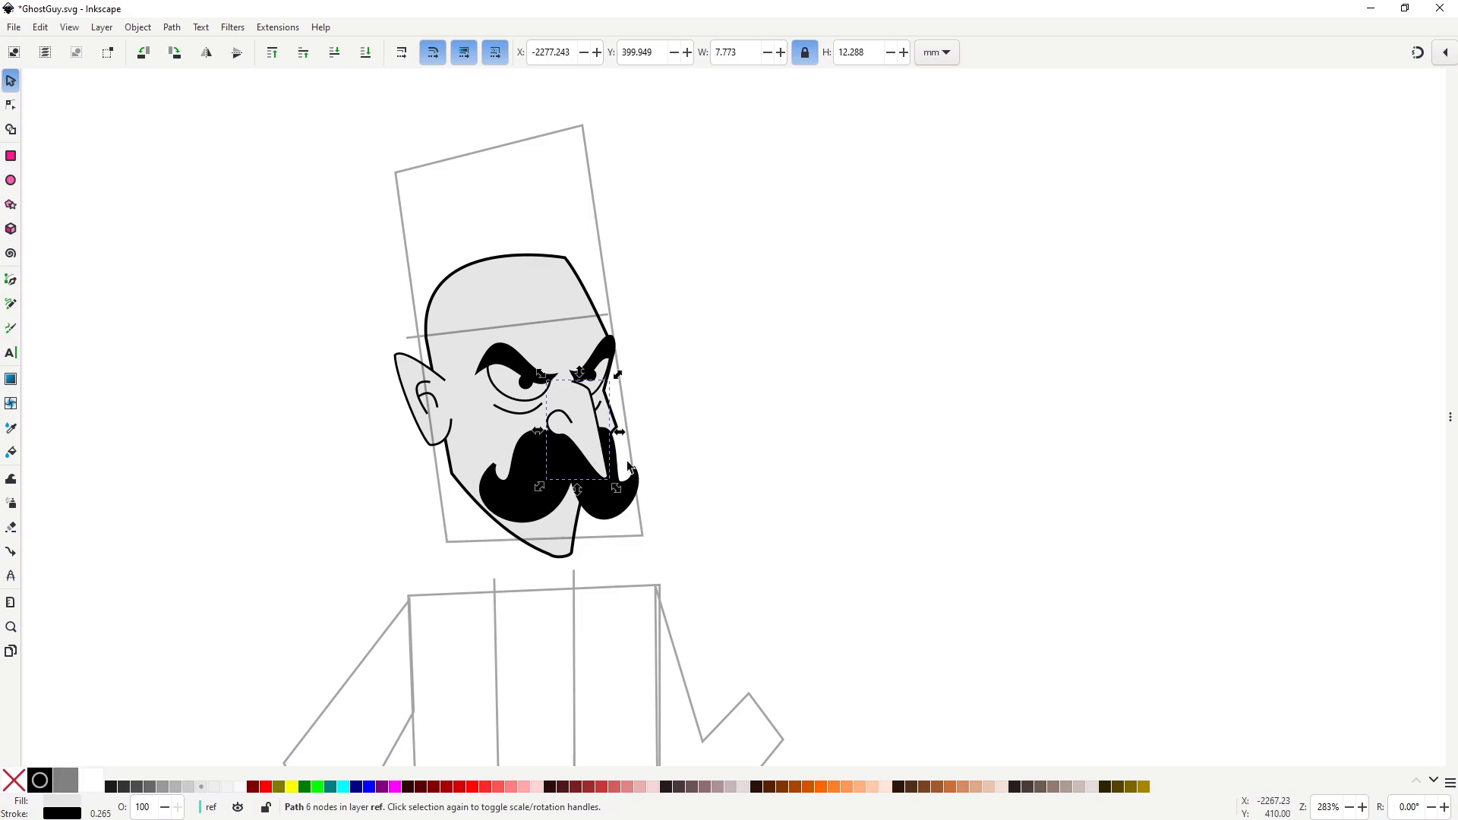
{"action": "key", "text": "Escape"}
Draw an angled two-segment cheekbone line between the ear and the mustache, and adjust its nodes to about 5 by 6.4 mm.
{"action": "key", "text": "b"}
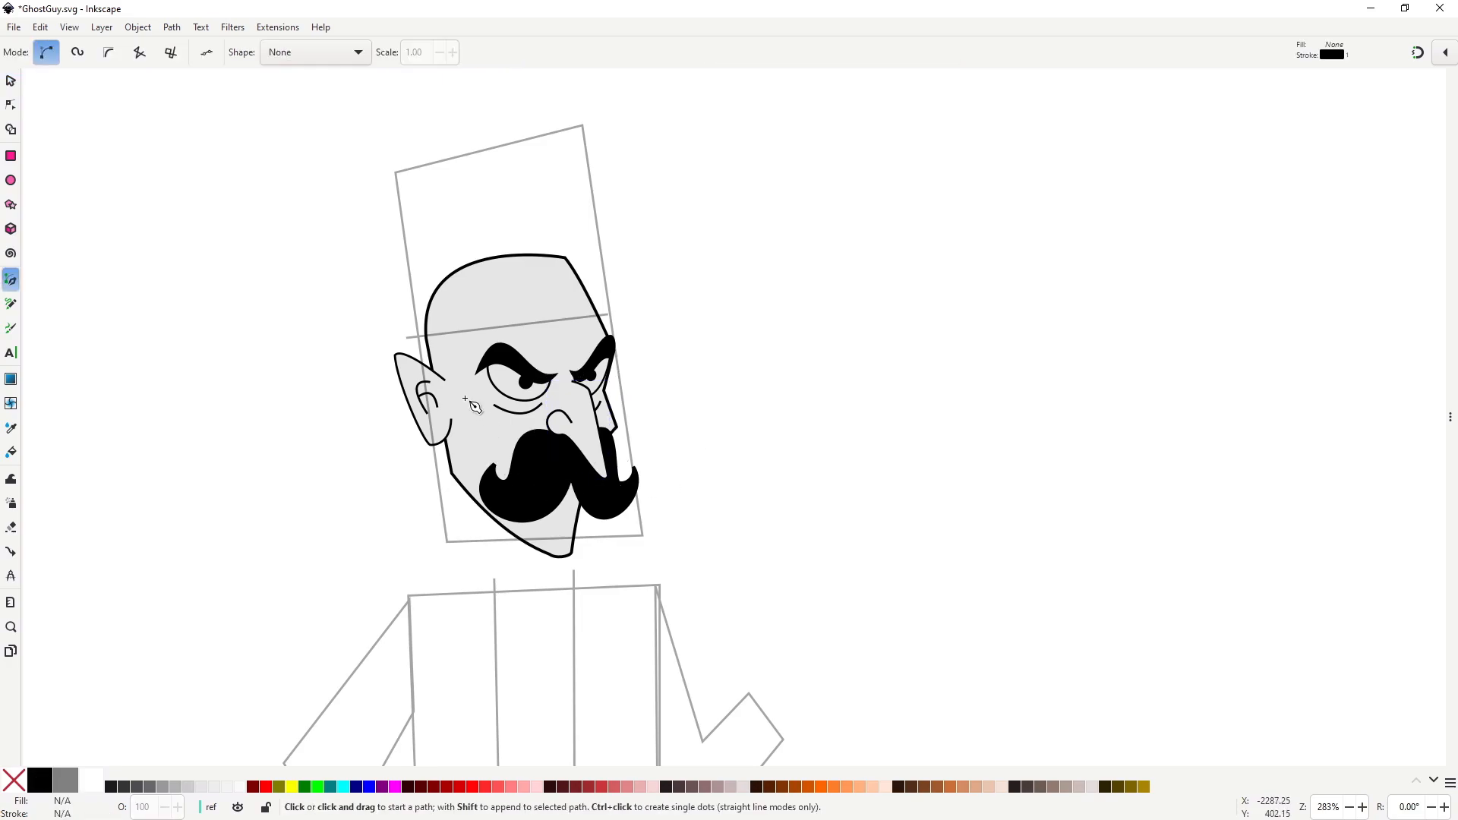
{"action": "left_click", "coordinate": [462, 395]}
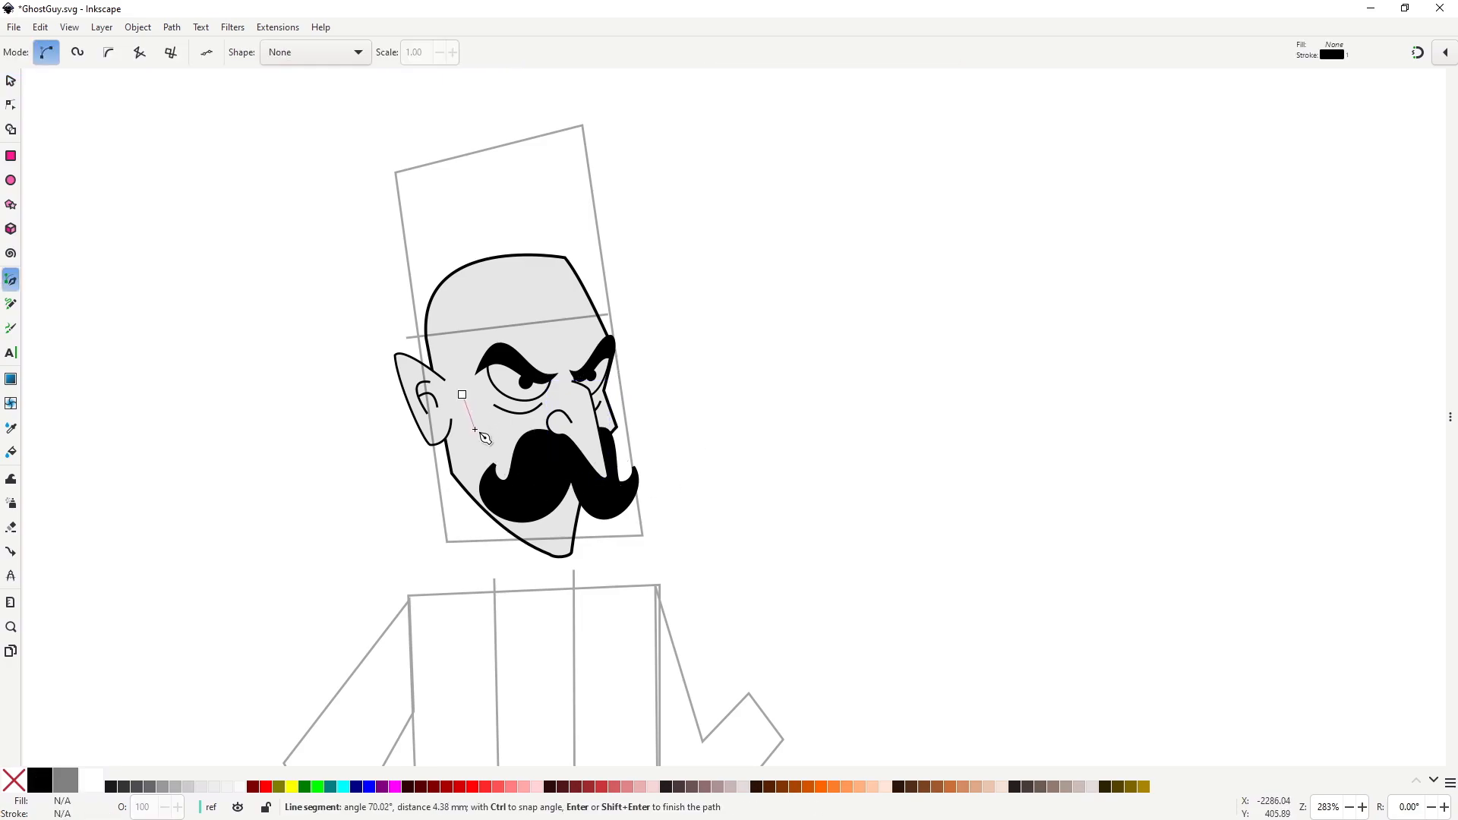
{"action": "left_click", "coordinate": [507, 448]}
{"action": "key", "text": "Return"}
{"action": "key", "text": "n"}
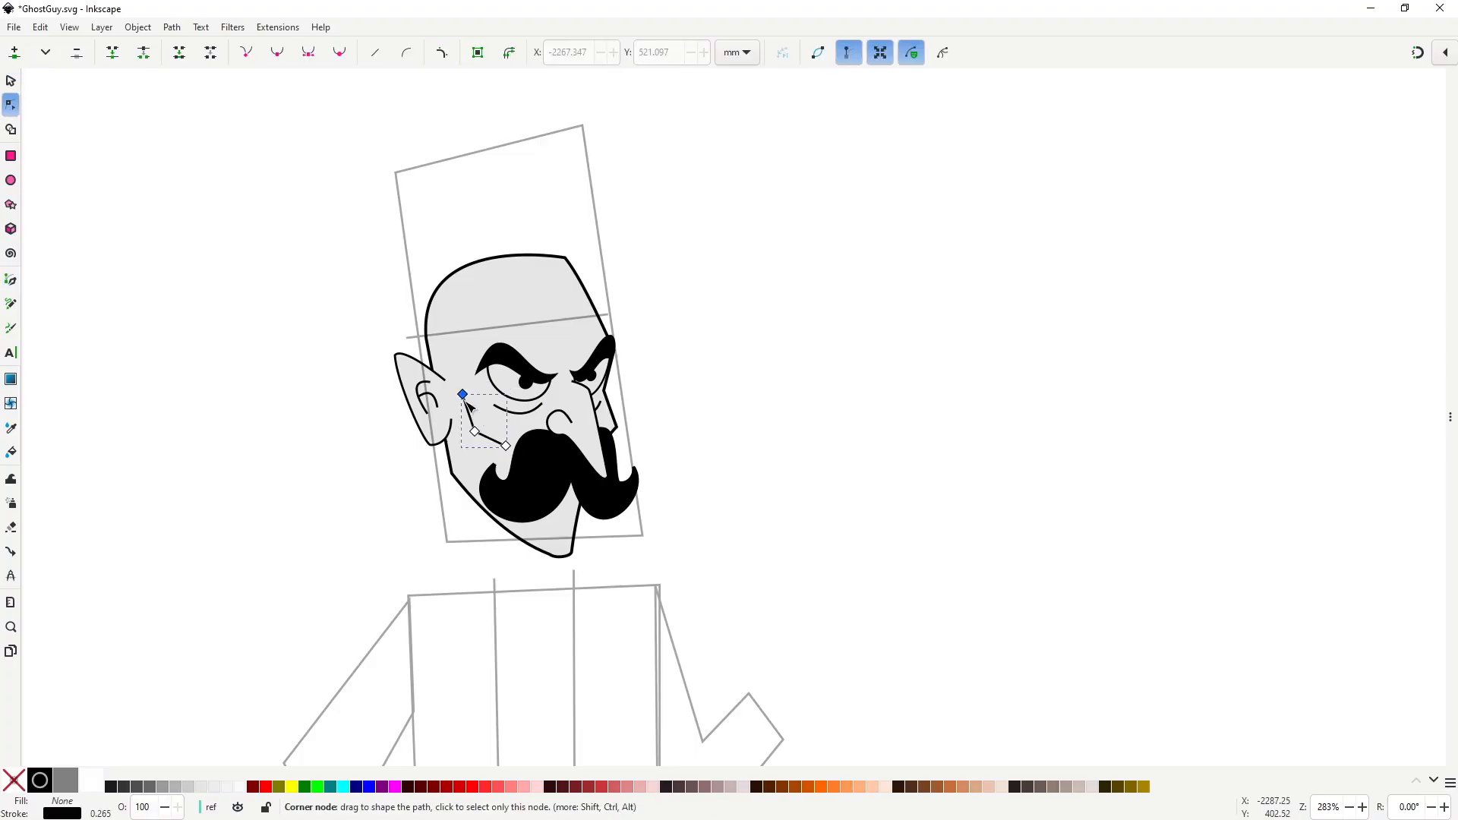
{"action": "left_click_drag", "start_coordinate": [475, 431], "coordinate": [482, 436]}
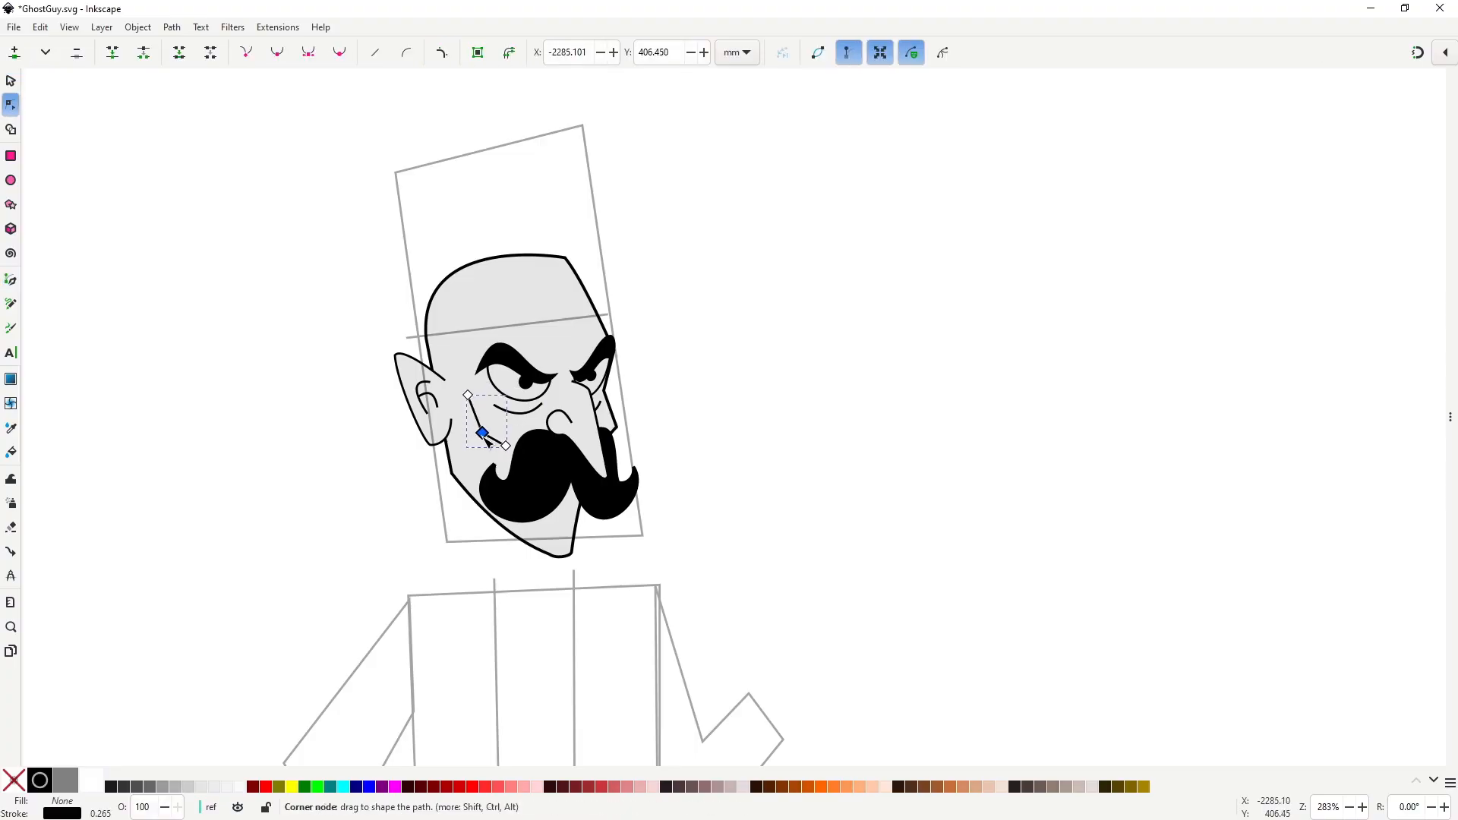
{"action": "key", "text": "s"}
{"action": "key", "text": "Escape"}
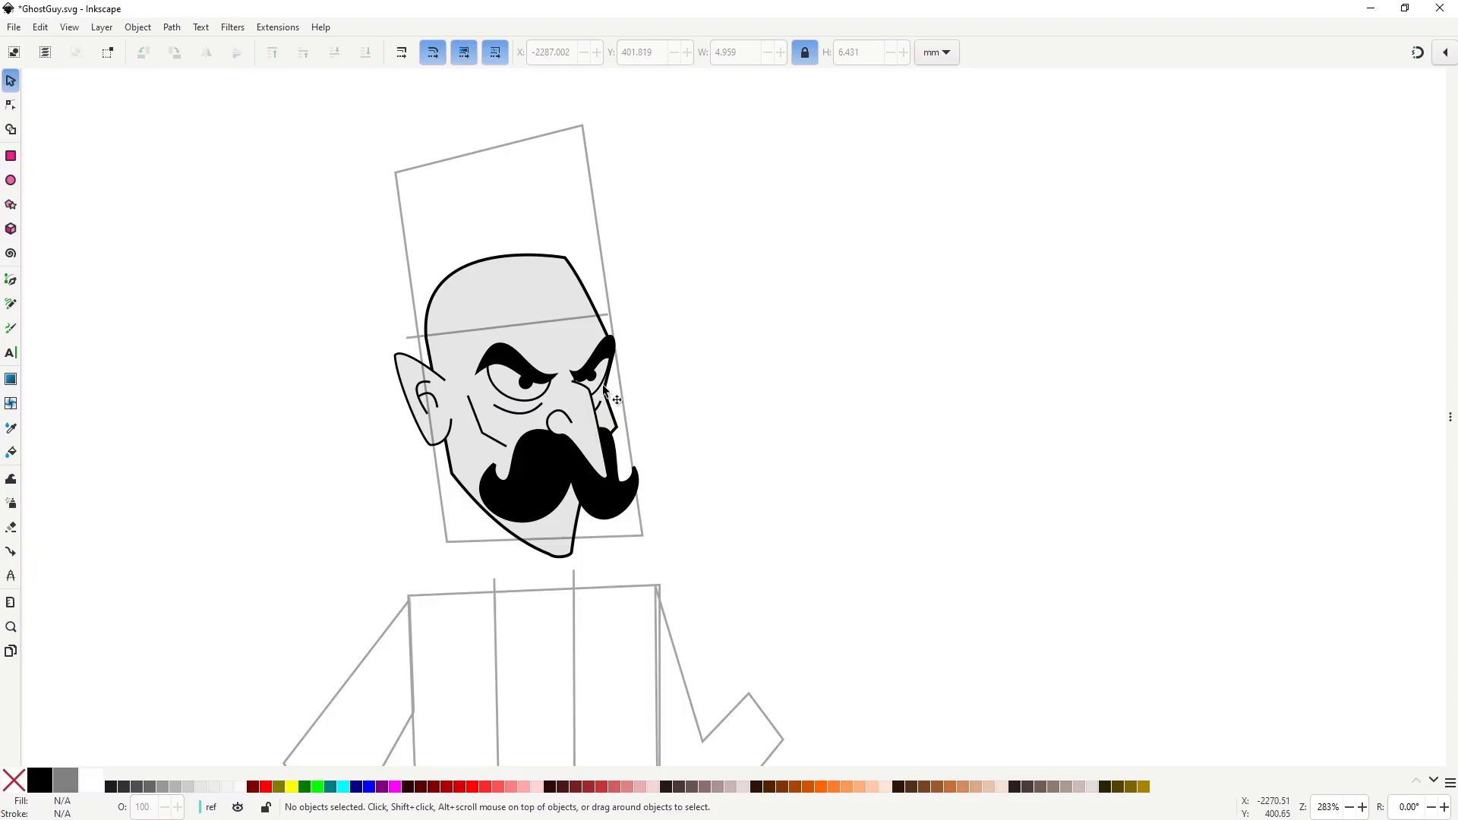
Draw a closed, narrow five-node sideburn shape running from beside the left eyebrow down past the jaw edge.
{"action": "key", "text": "space"}
{"action": "left_click_drag", "start_coordinate": [629, 390], "coordinate": [768, 401]}
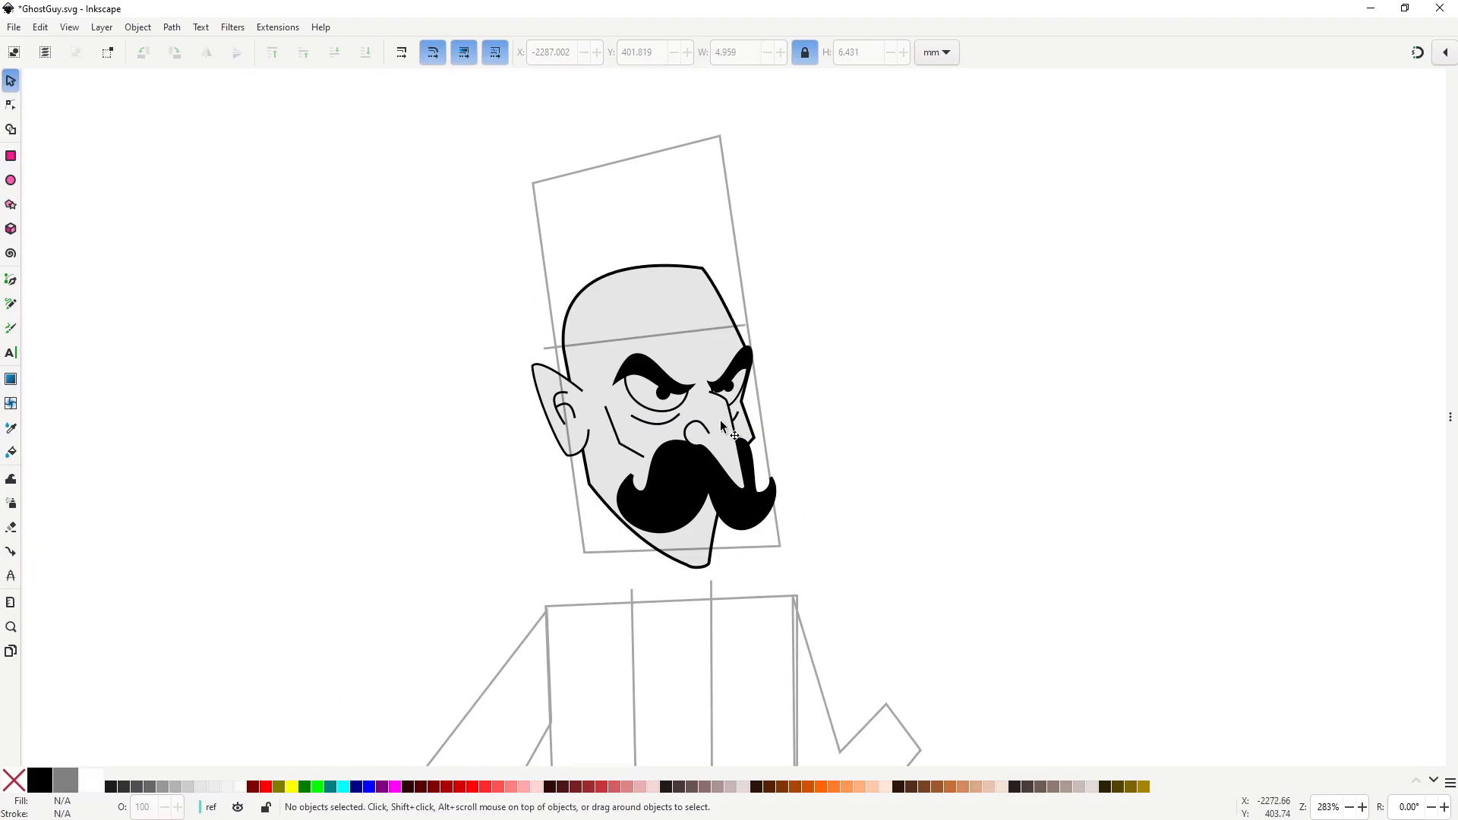
{"action": "scroll", "coordinate": [722, 426], "scroll_direction": "right", "scroll_amount": 1}
{"action": "key", "text": "b"}
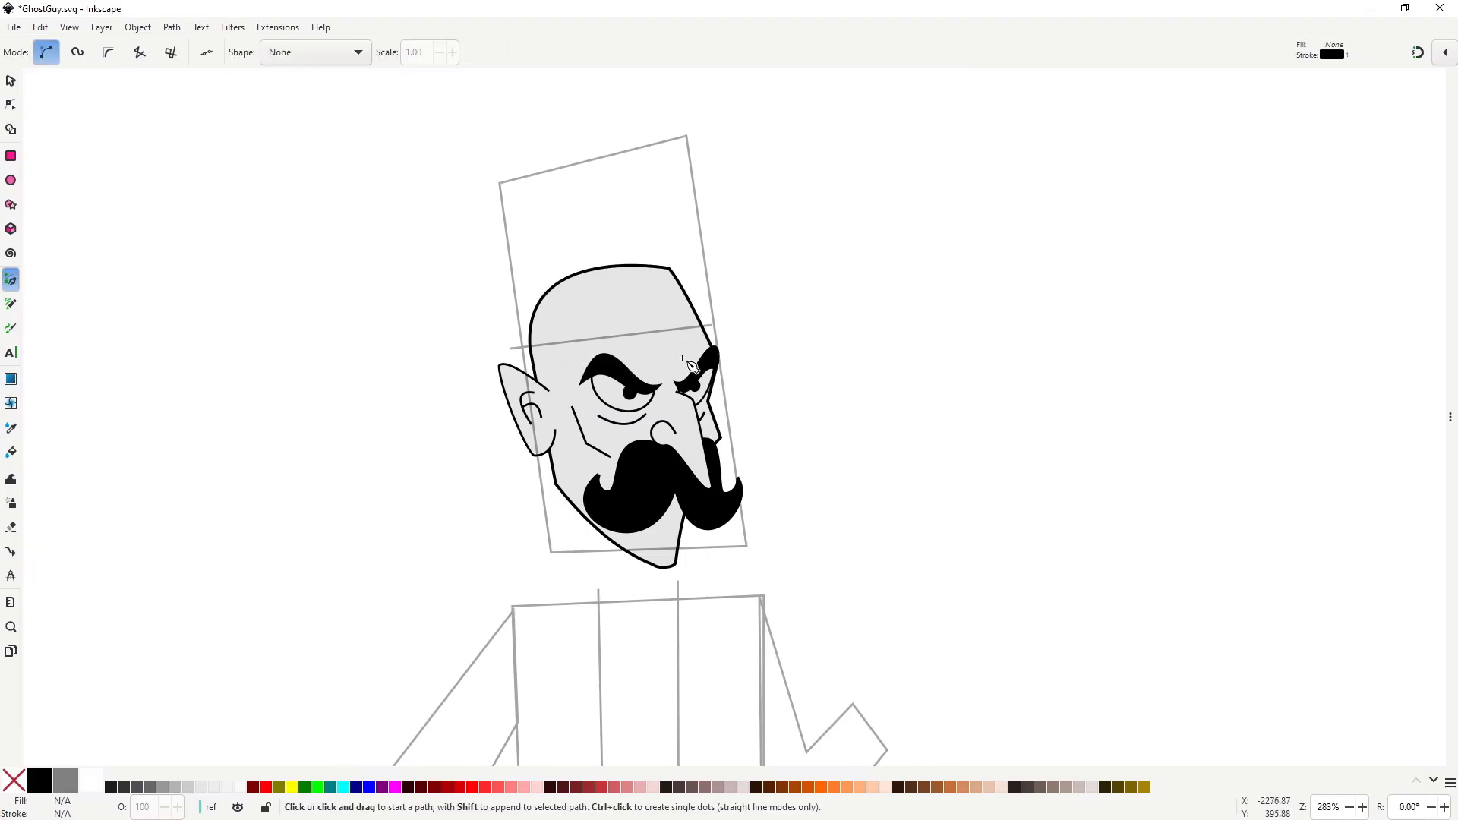
{"action": "left_click", "coordinate": [564, 375]}
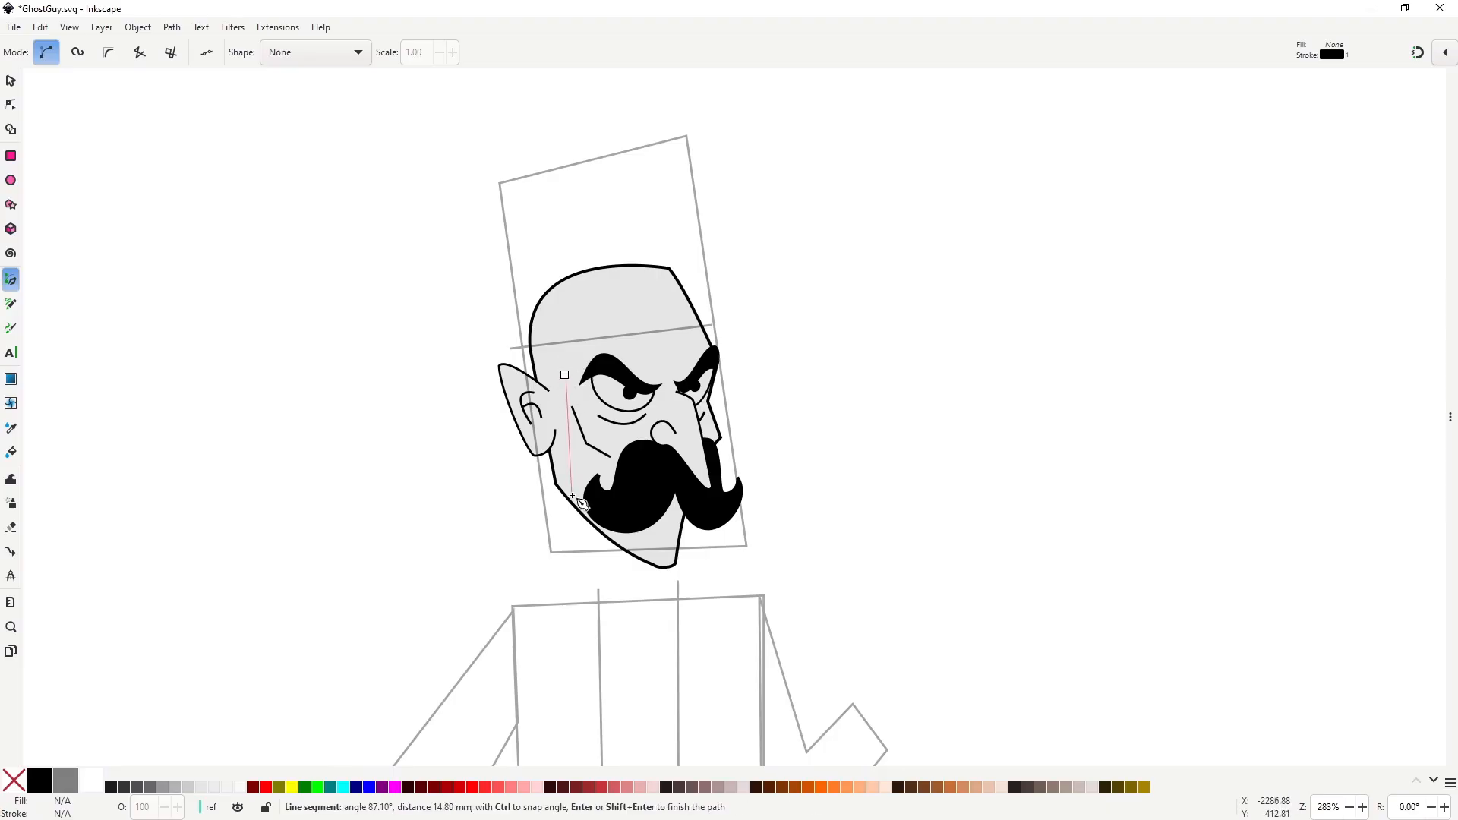
{"action": "left_click", "coordinate": [571, 502]}
{"action": "left_click", "coordinate": [532, 491]}
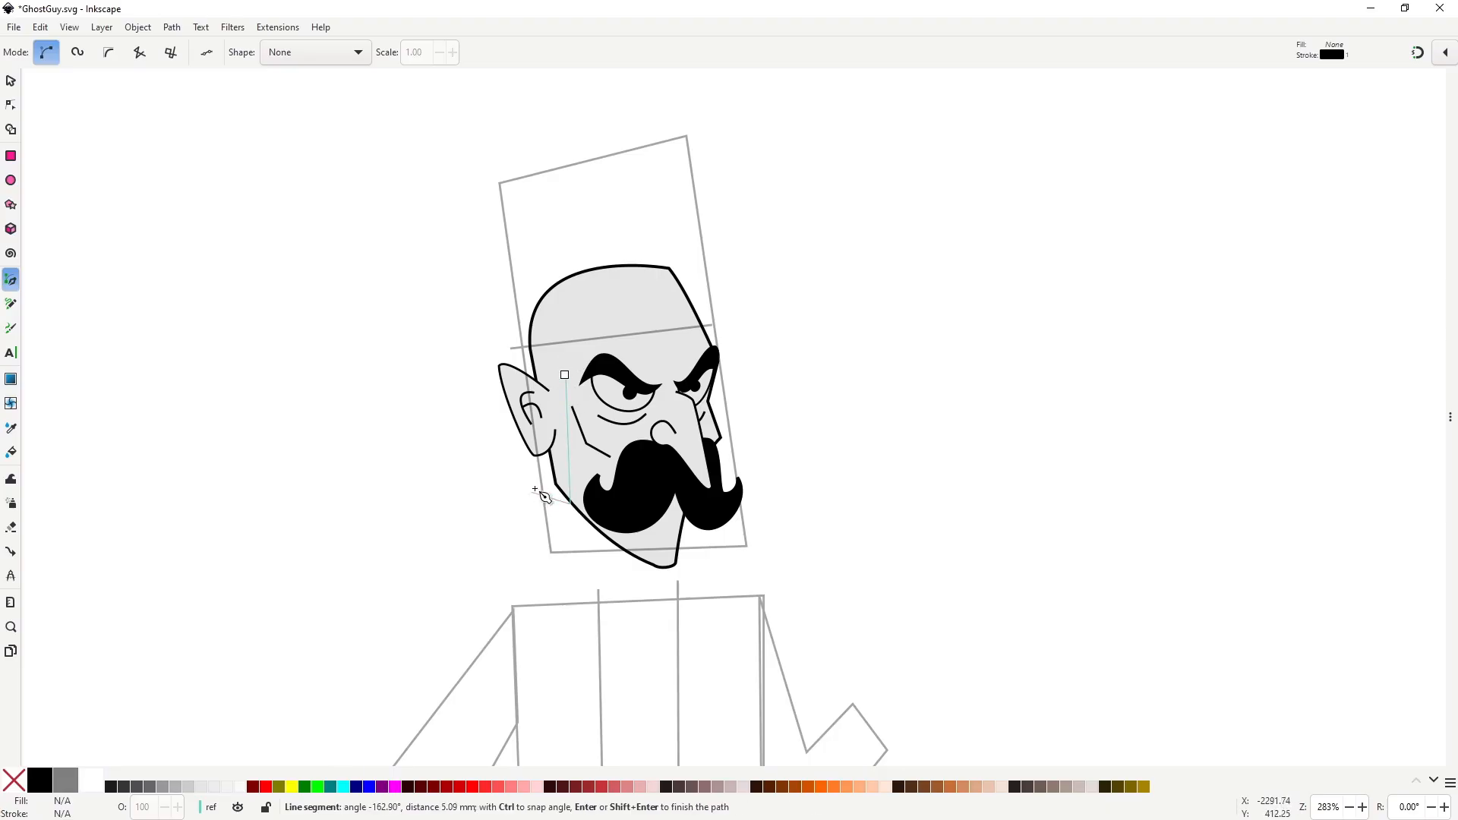
{"action": "left_click", "coordinate": [550, 376]}
{"action": "left_click", "coordinate": [563, 372]}
{"action": "key", "text": "n"}
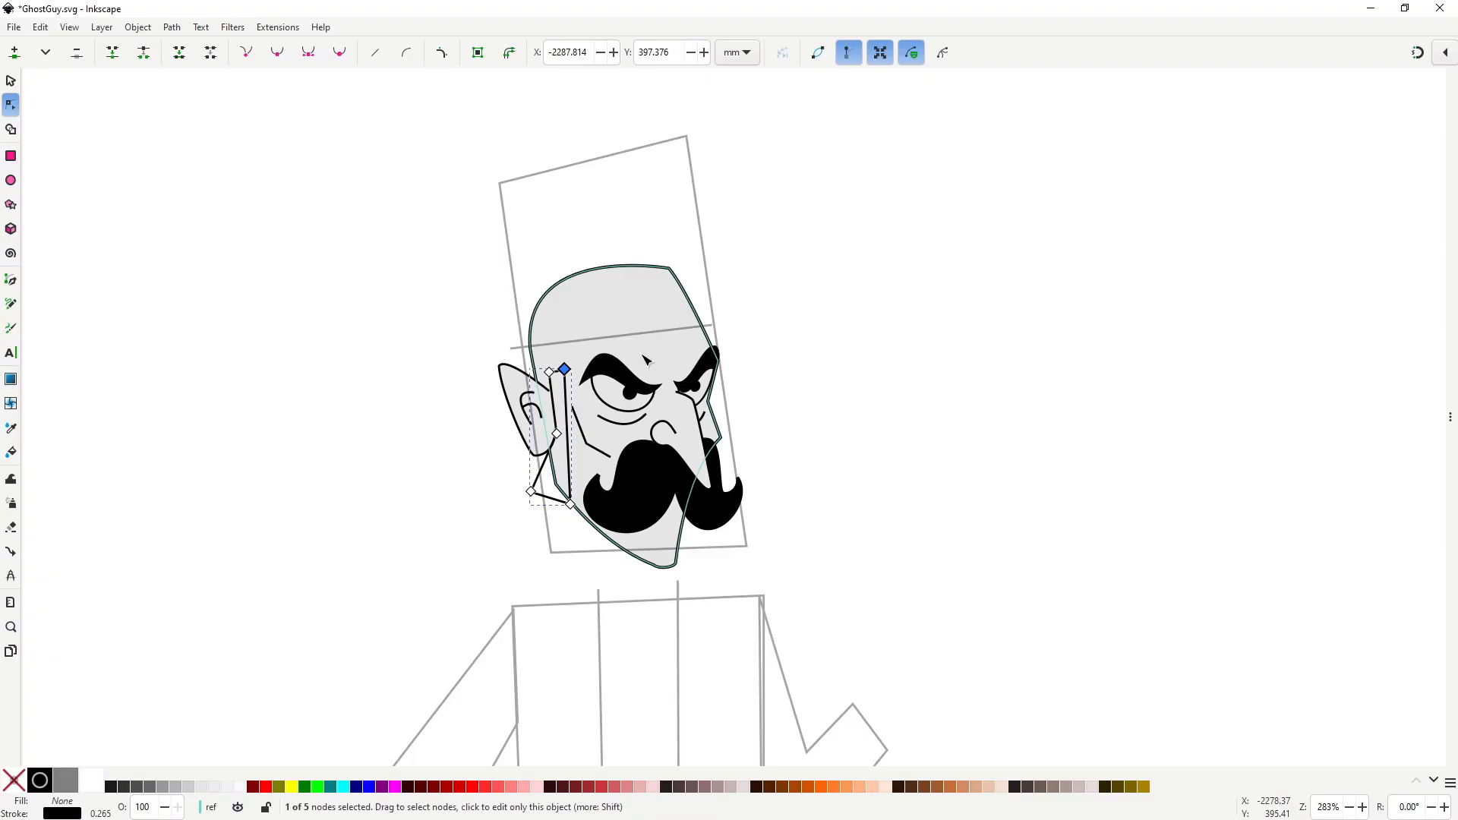
{"action": "key", "text": "s"}
Copy the head's fill and stroke style and apply it to the sideburn shape.
{"action": "left_click", "coordinate": [645, 360]}
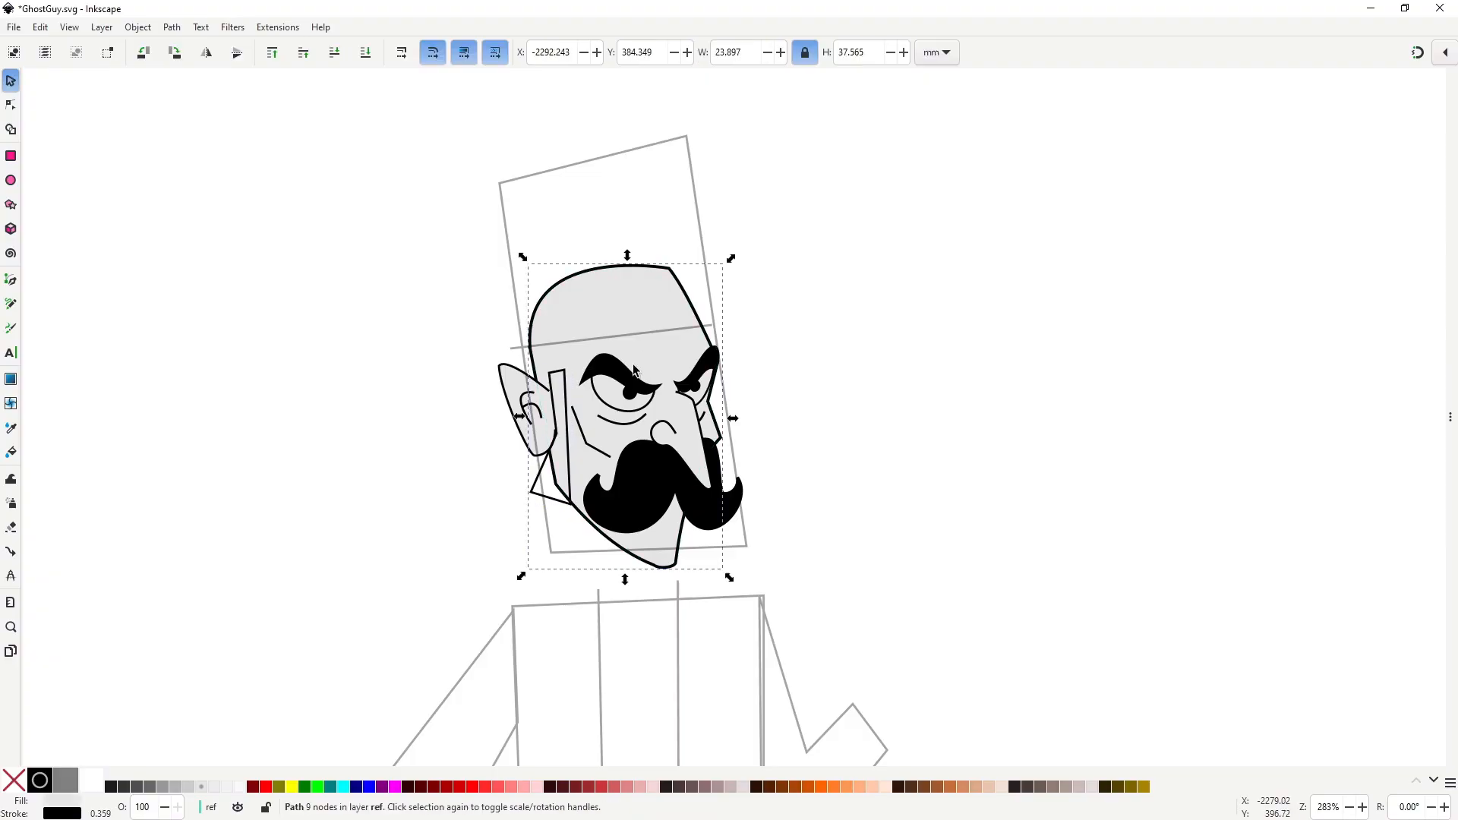
{"action": "left_click", "coordinate": [568, 465], "text": "shift"}
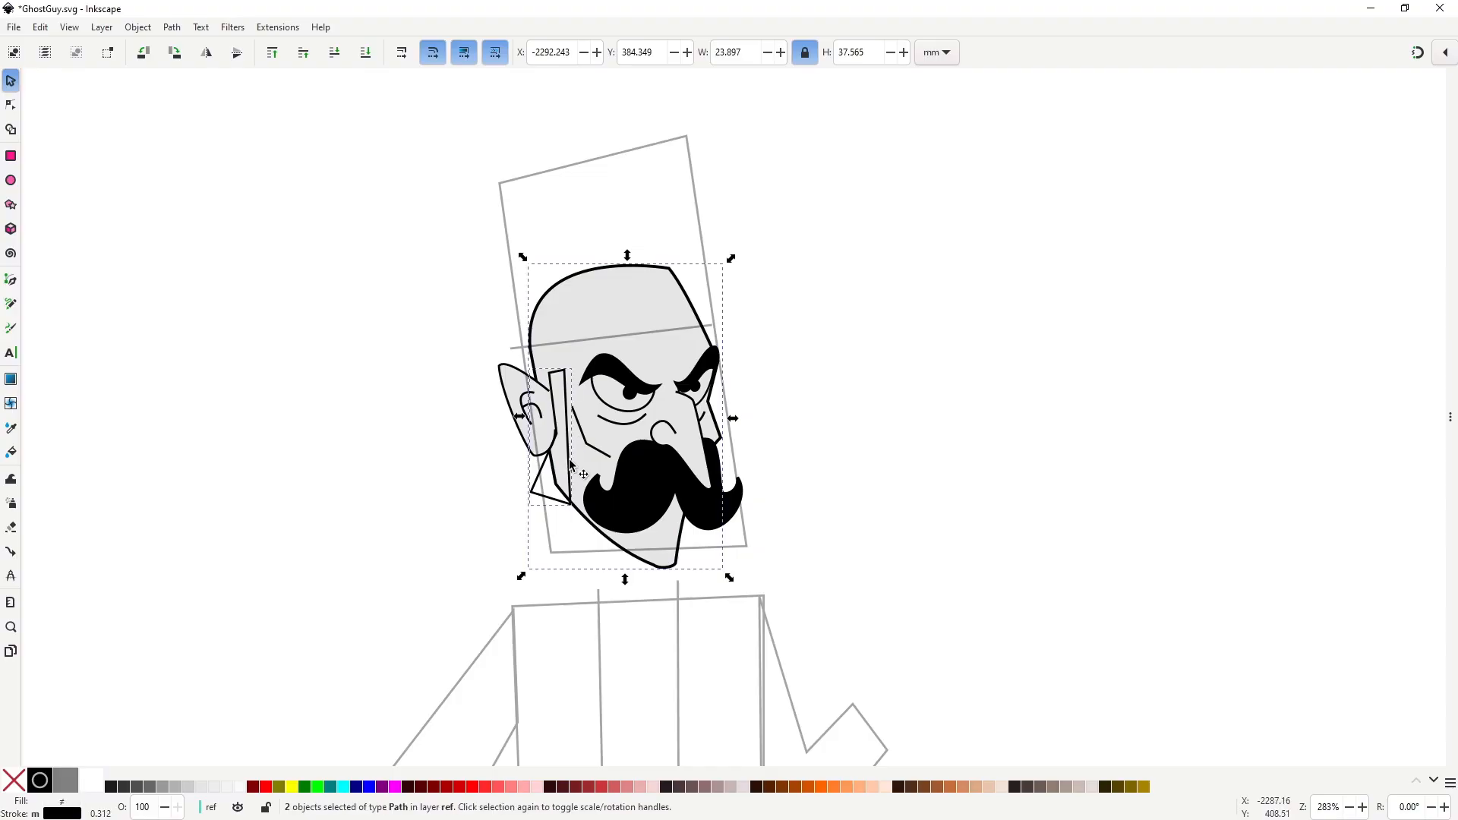
{"action": "key", "text": "ctrl+c"}
{"action": "key", "text": "ctrl+shift+v"}
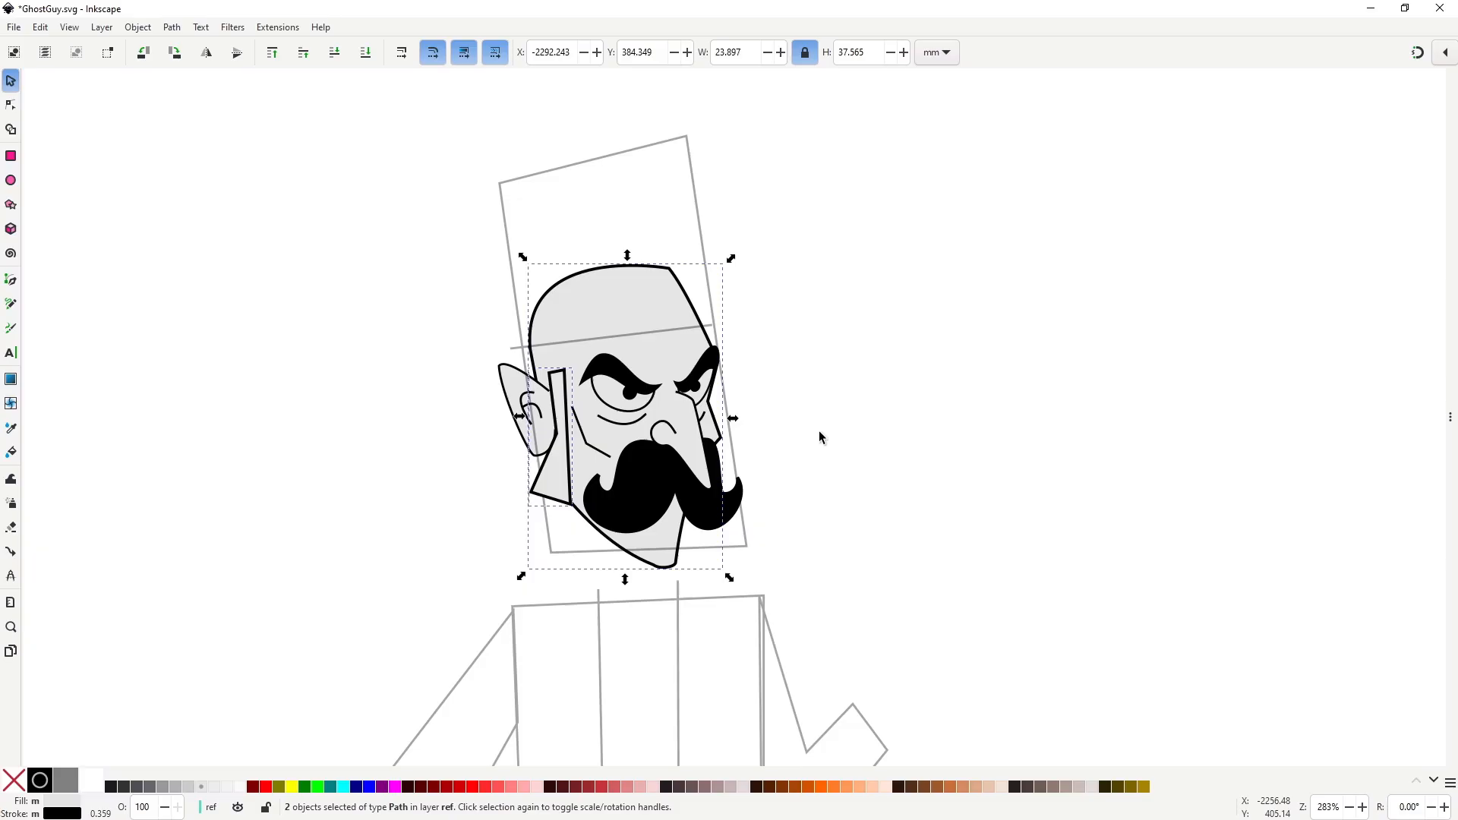
Apply the copied head fill and stroke style to the ear.
{"action": "left_click", "coordinate": [818, 431]}
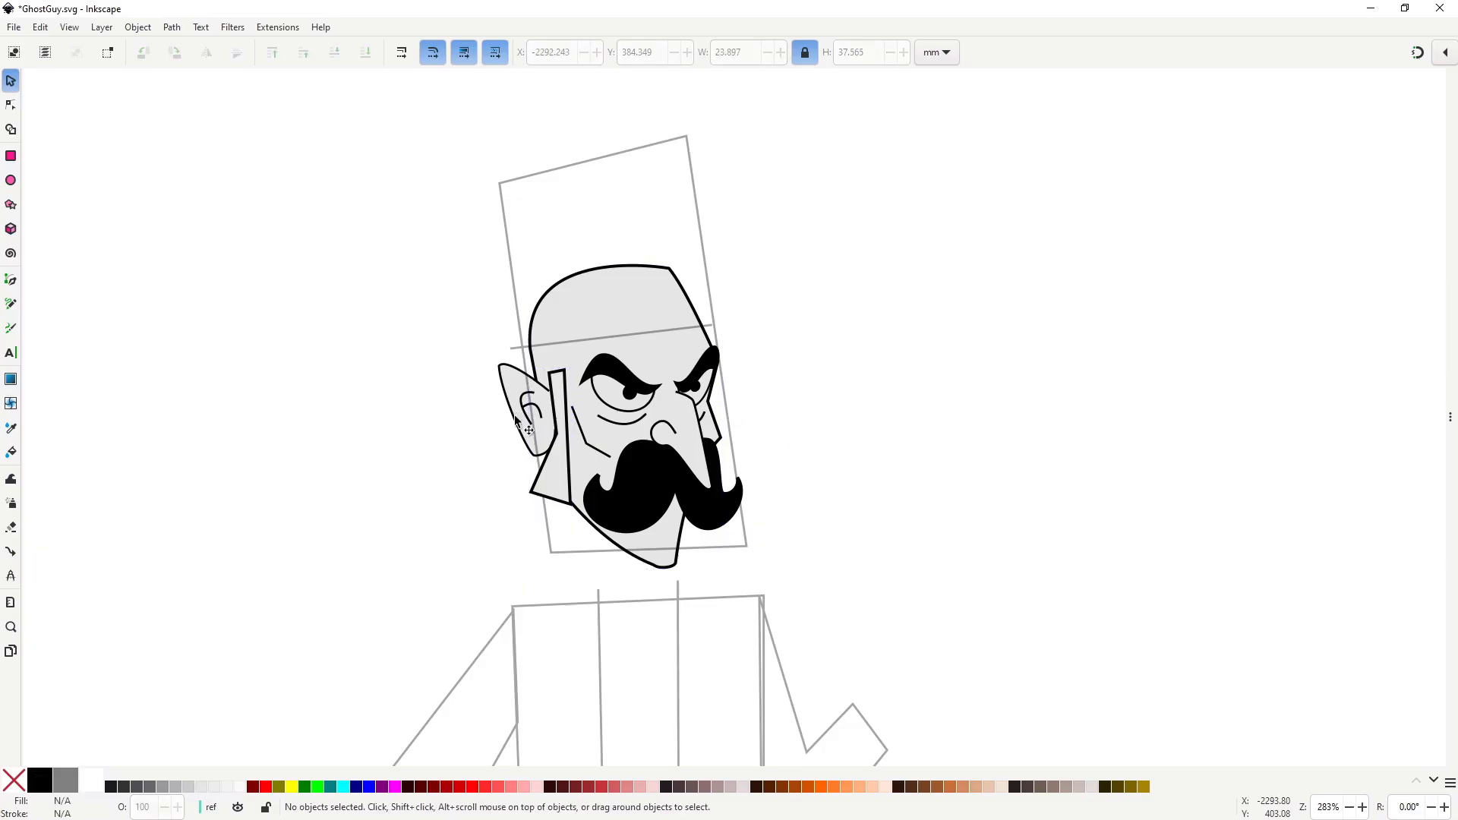
{"action": "left_click", "coordinate": [524, 423]}
{"action": "key", "text": "ctrl+shift+v"}
{"action": "left_click", "coordinate": [794, 440]}
Pull the sideburn's two lower nodes in to meet the jaw edge, making the shape about 3.9 by 15.9 mm.
{"action": "key", "text": "b"}
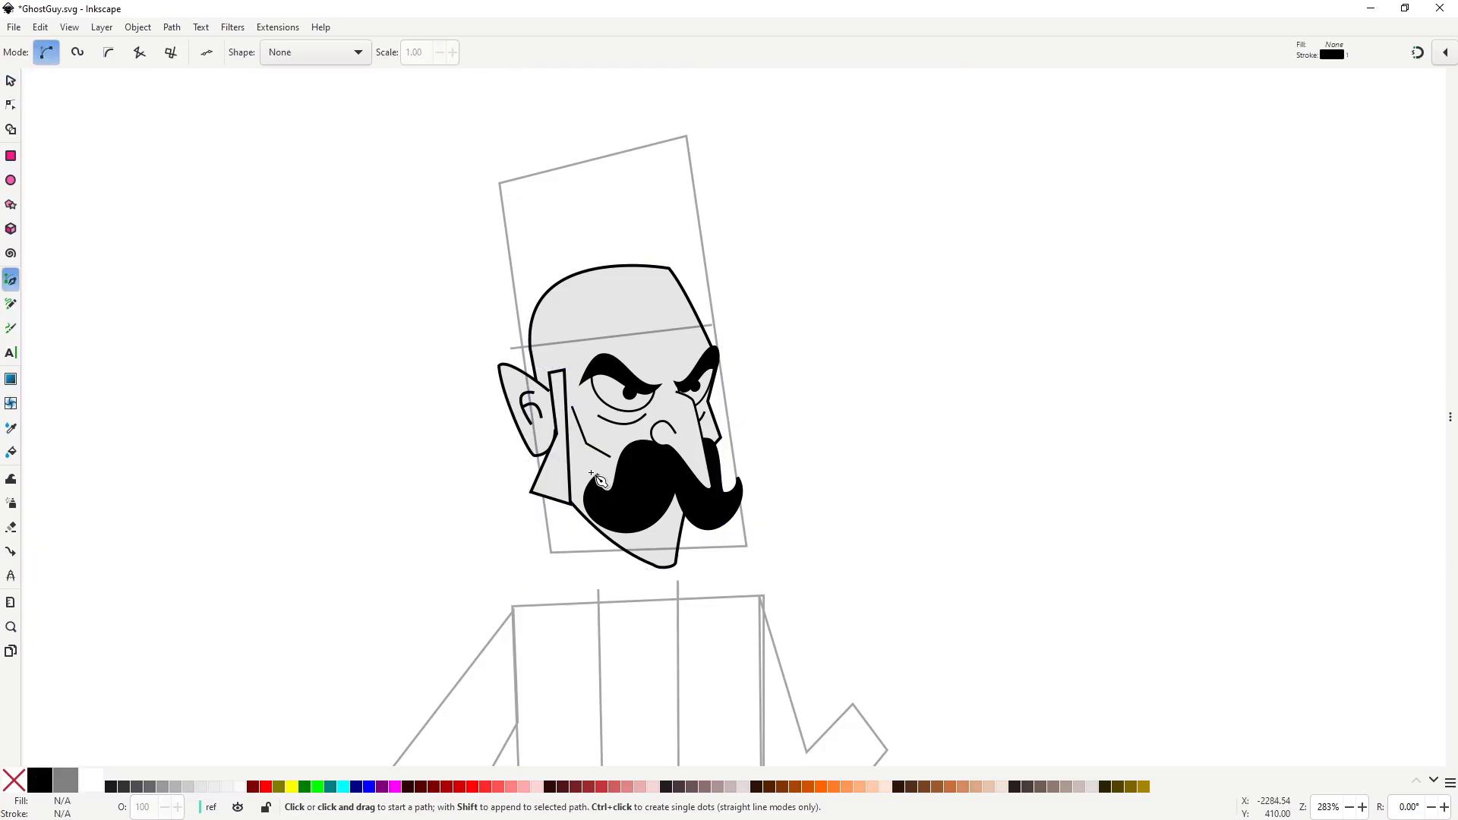
{"action": "key", "text": "n"}
{"action": "left_click", "coordinate": [531, 494]}
{"action": "left_click_drag", "start_coordinate": [532, 493], "coordinate": [568, 496]}
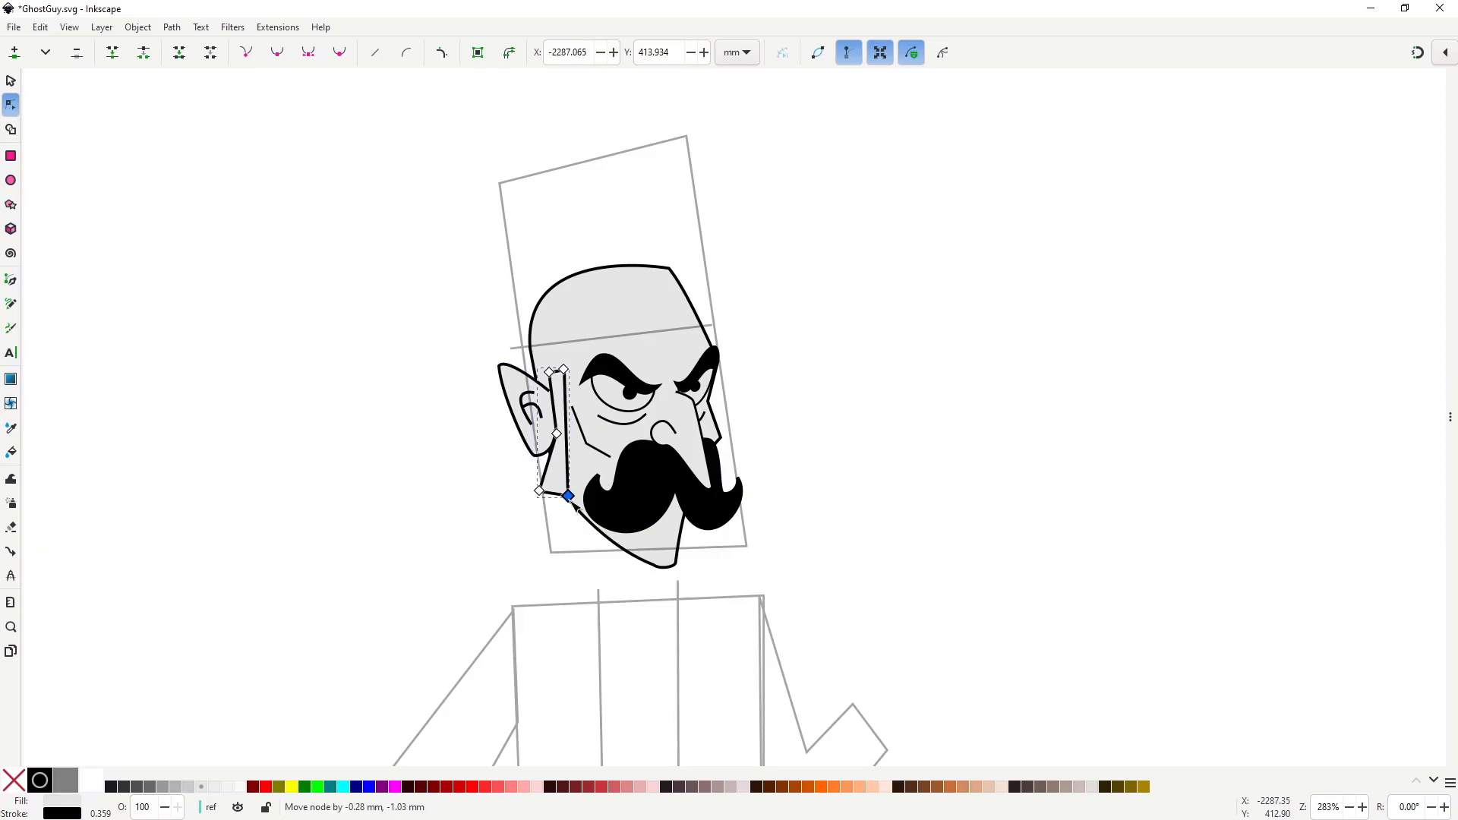
{"action": "left_click", "coordinate": [807, 537]}
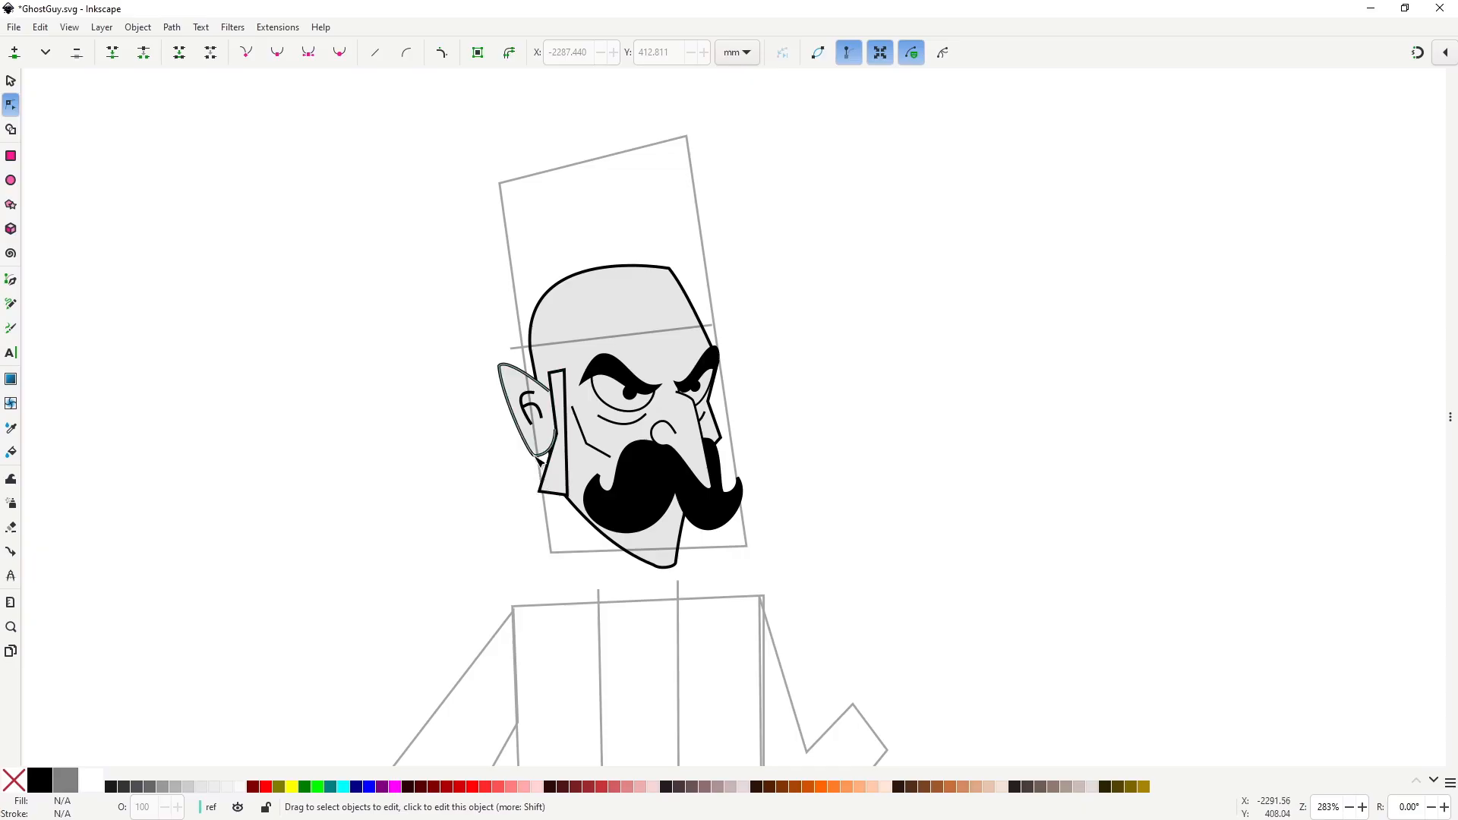
Draw a closed ten-node hair shape with jagged tufts behind the ear and jaw, running its hidden edge across the face.
{"action": "key", "text": "b"}
{"action": "left_click", "coordinate": [524, 384]}
{"action": "left_click", "coordinate": [487, 433]}
{"action": "left_click", "coordinate": [526, 473]}
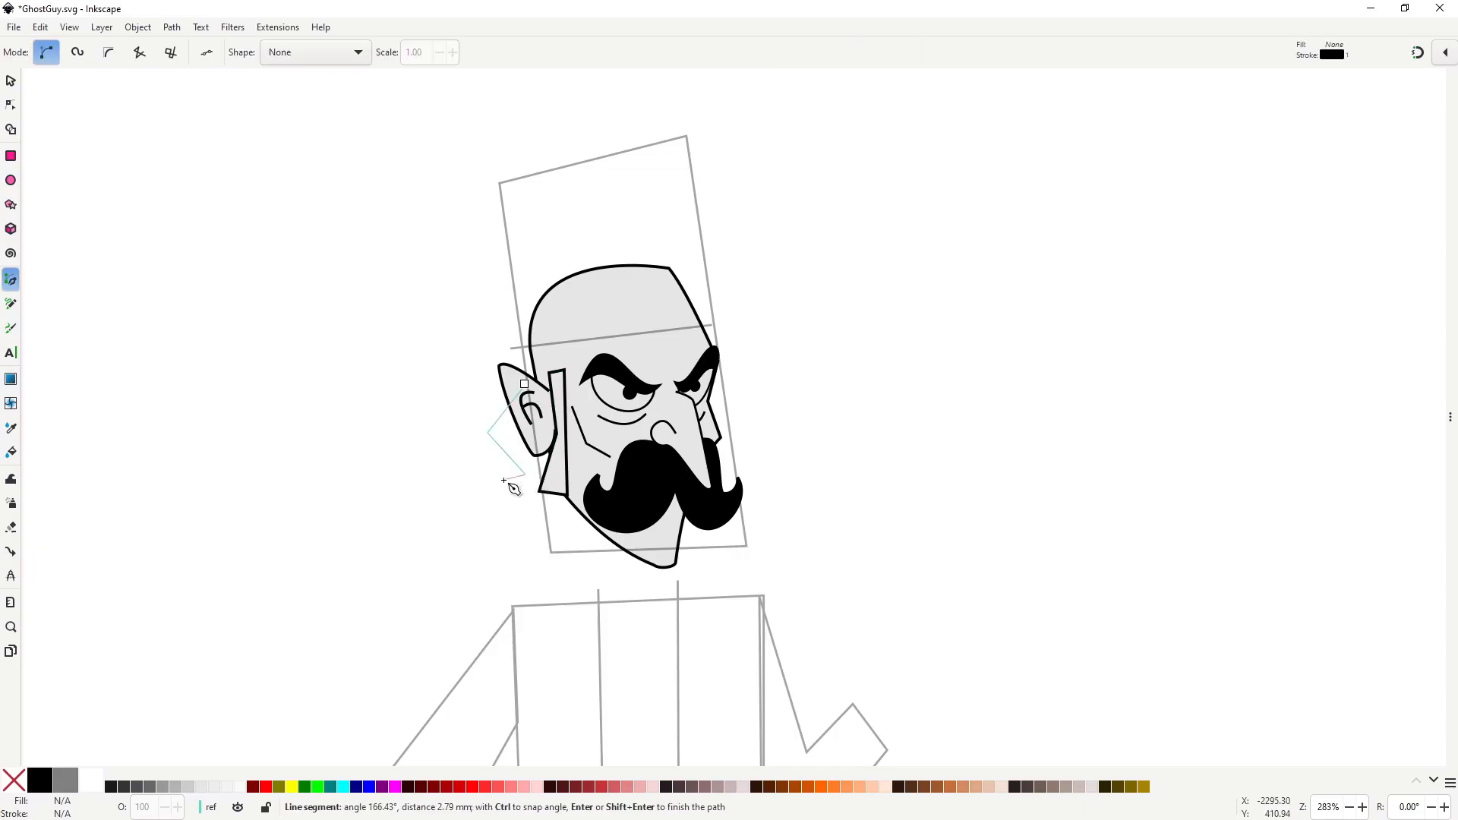
{"action": "left_click", "coordinate": [504, 480]}
{"action": "left_click", "coordinate": [521, 511]}
{"action": "left_click_drag", "start_coordinate": [607, 521], "coordinate": [648, 497]}
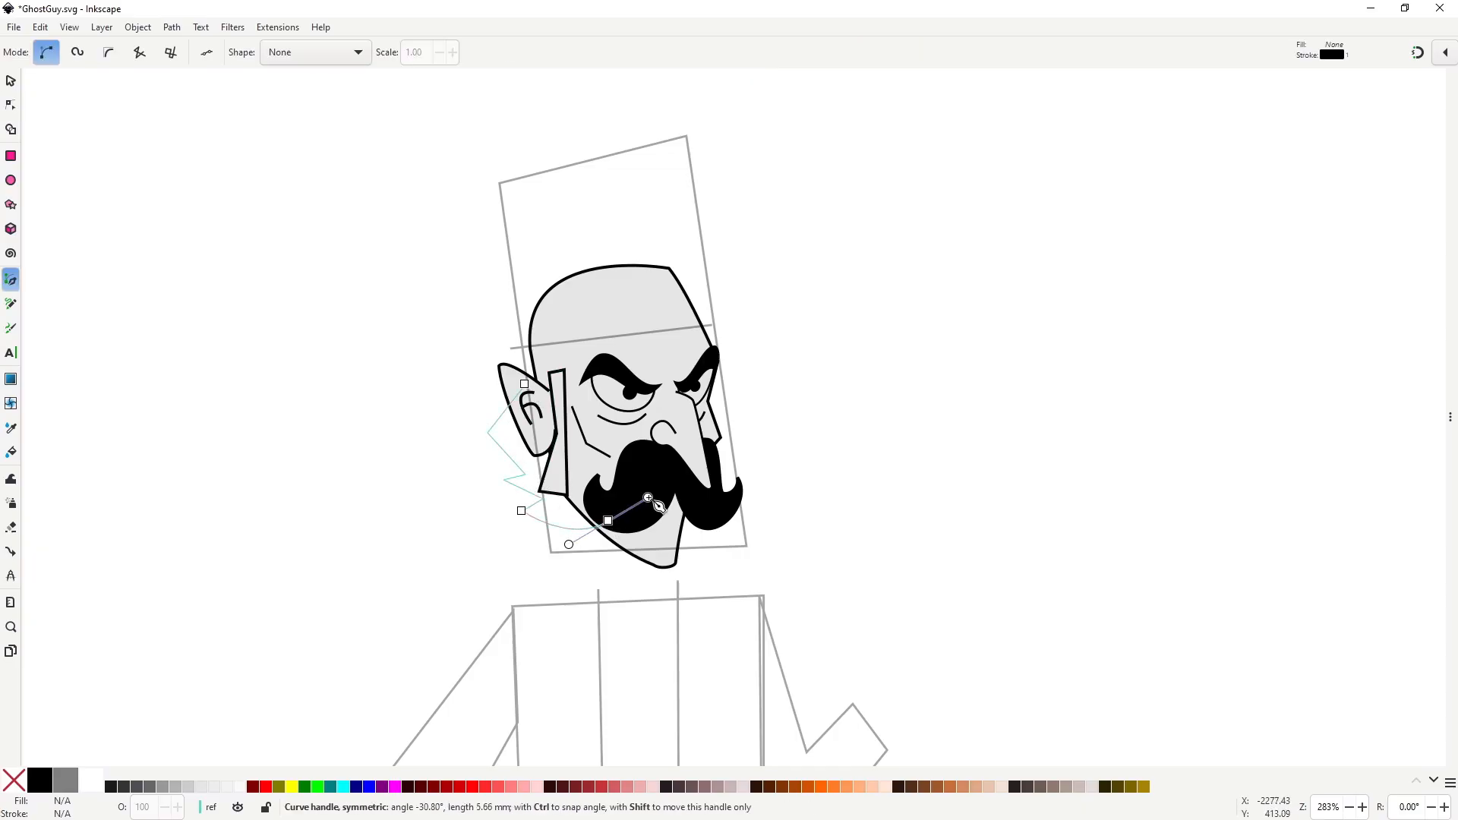
{"action": "left_click", "coordinate": [531, 386]}
Curve the back hair's outline and move its tuft nodes, shaping it to about 16.2 by 20 mm.
{"action": "key", "text": "n"}
{"action": "left_click", "coordinate": [488, 433]}
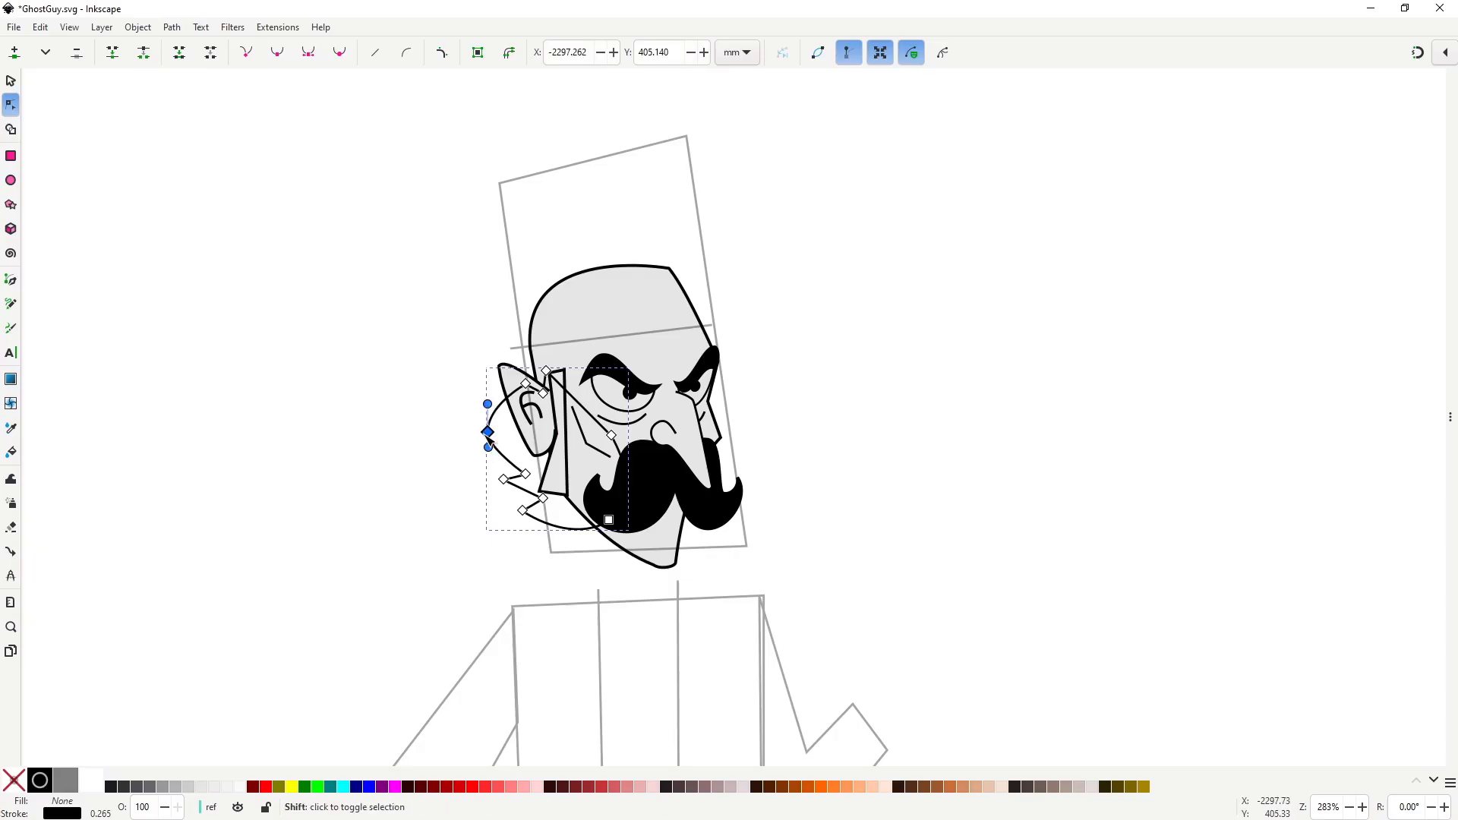
{"action": "left_click_drag", "start_coordinate": [490, 439], "coordinate": [500, 440]}
{"action": "scroll", "coordinate": [520, 480], "scroll_direction": "up", "scroll_amount": 5}
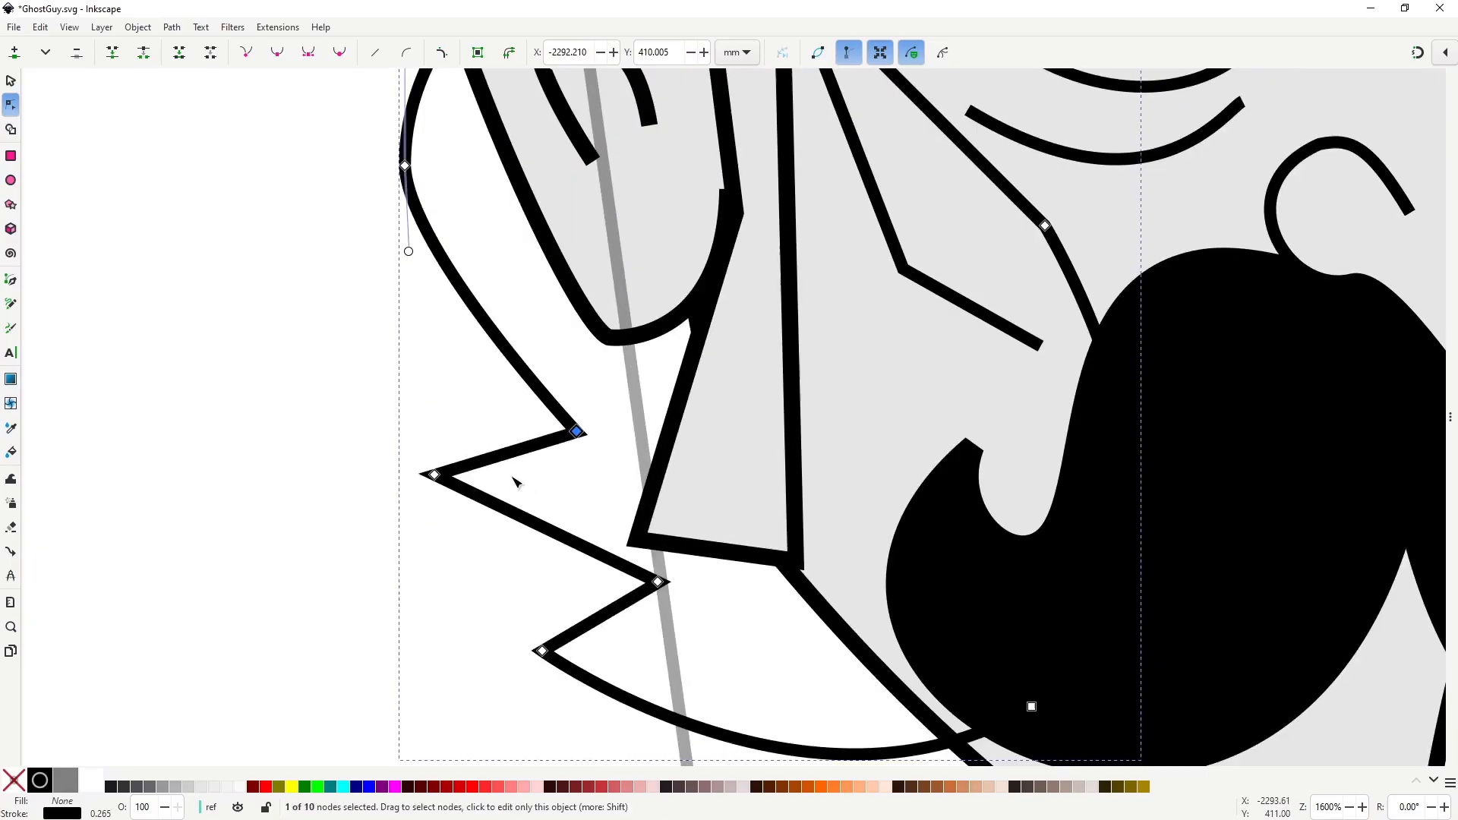
{"action": "left_click_drag", "start_coordinate": [430, 476], "coordinate": [460, 448]}
{"action": "left_click_drag", "start_coordinate": [573, 524], "coordinate": [475, 503]}
{"action": "left_click_drag", "start_coordinate": [658, 582], "coordinate": [645, 586]}
{"action": "scroll", "coordinate": [682, 409], "scroll_direction": "down", "scroll_amount": 2}
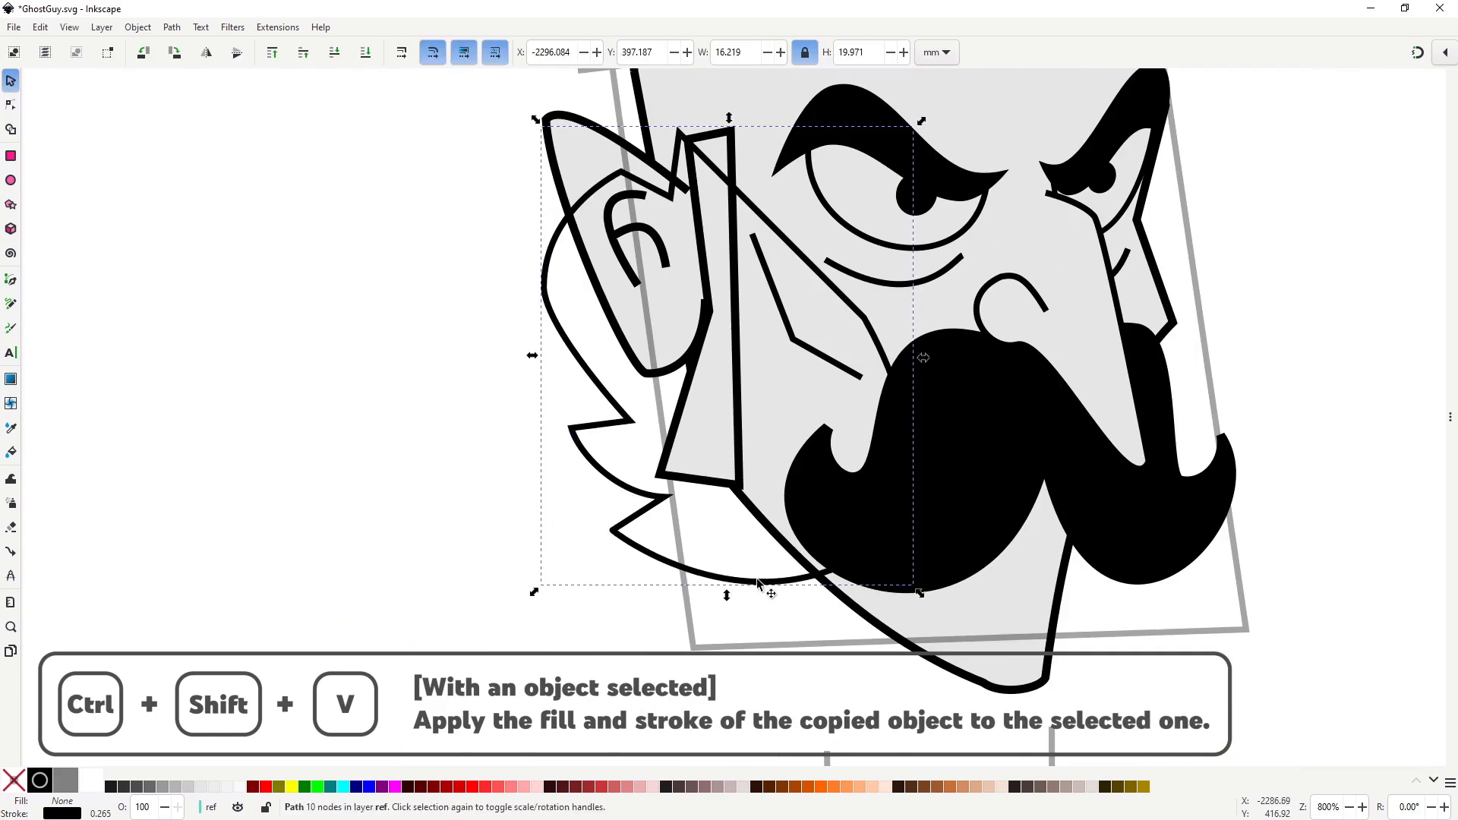
Give the back hair the copied head style behind the head, and delete the node on its outermost curve.
{"action": "key", "text": "ctrl+shift+v"}
{"action": "left_click_drag", "start_coordinate": [512, 266], "coordinate": [556, 331]}
{"action": "key", "text": "Delete"}
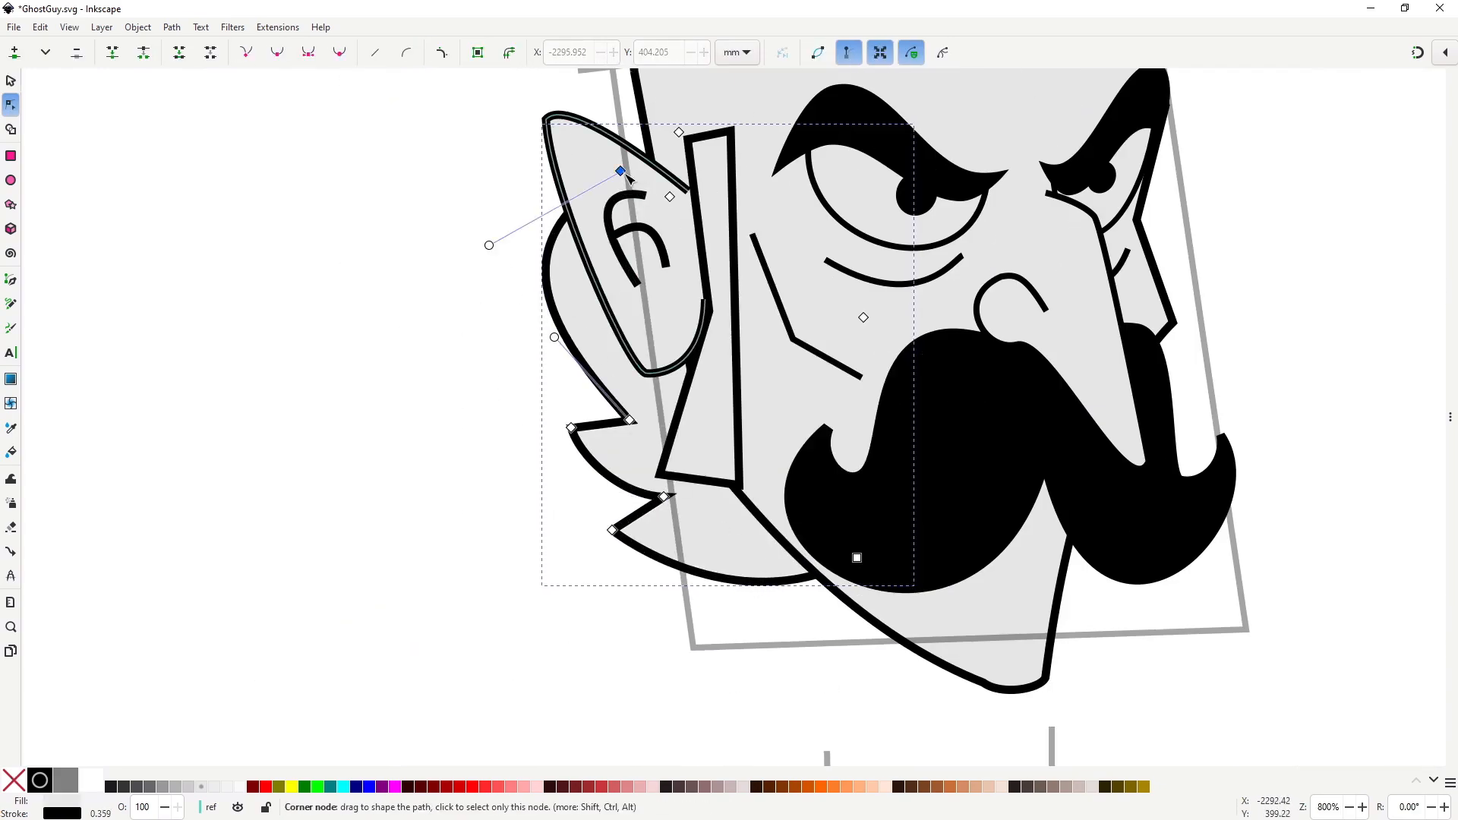
Refine the back hair's nodes and handles into smooth tapered tufts, about 15.4 by 19.5 mm overall.
{"action": "left_click_drag", "start_coordinate": [621, 171], "coordinate": [619, 178]}
{"action": "left_click_drag", "start_coordinate": [555, 337], "coordinate": [553, 362]}
{"action": "left_click_drag", "start_coordinate": [630, 419], "coordinate": [641, 431]}
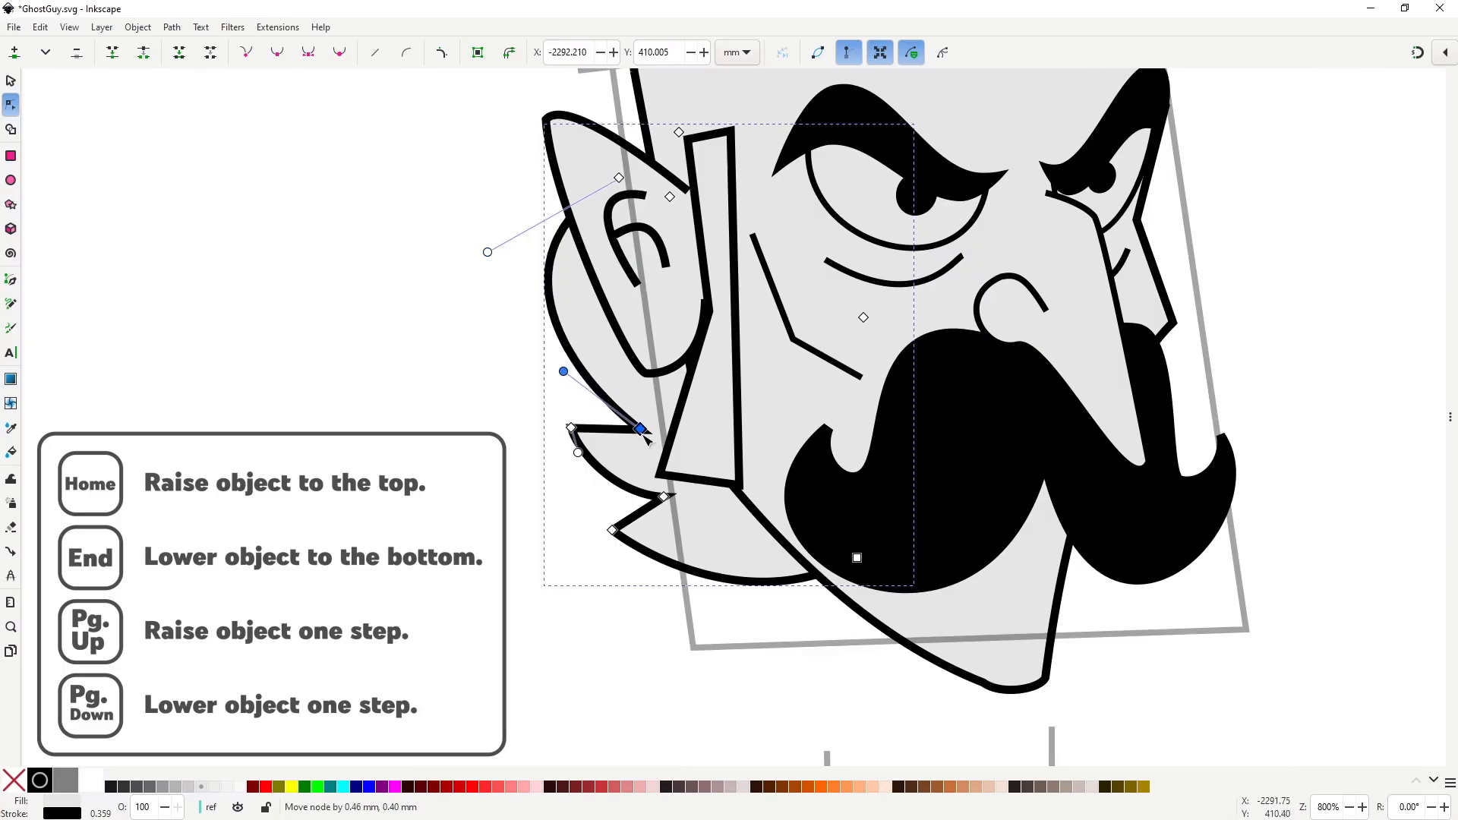
{"action": "left_click_drag", "start_coordinate": [666, 500], "coordinate": [637, 546]}
{"action": "left_click_drag", "start_coordinate": [777, 584], "coordinate": [782, 580]}
{"action": "left_click_drag", "start_coordinate": [857, 557], "coordinate": [830, 541]}
{"action": "left_click_drag", "start_coordinate": [641, 430], "coordinate": [625, 433]}
{"action": "scroll", "coordinate": [682, 367], "scroll_direction": "down", "scroll_amount": 2}
{"action": "key", "text": "s"}
{"action": "left_click", "coordinate": [1091, 453]}
{"action": "key", "text": "space"}
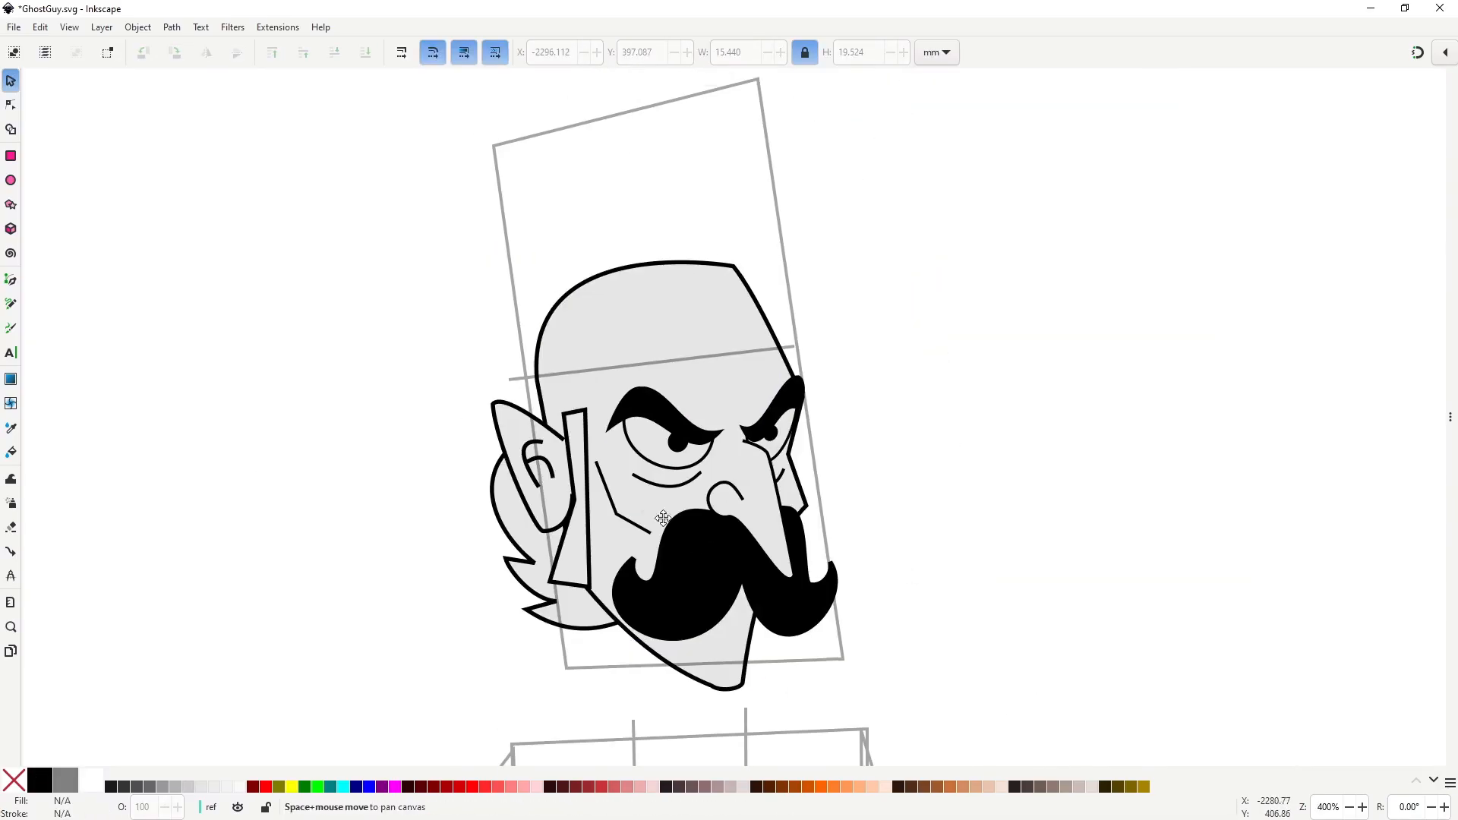
Draw a curved line across the forehead as the hat brim's lower edge and extend its ear-side end beyond the head.
{"action": "key", "text": "b"}
{"action": "left_click_drag", "start_coordinate": [864, 506], "coordinate": [710, 525]}
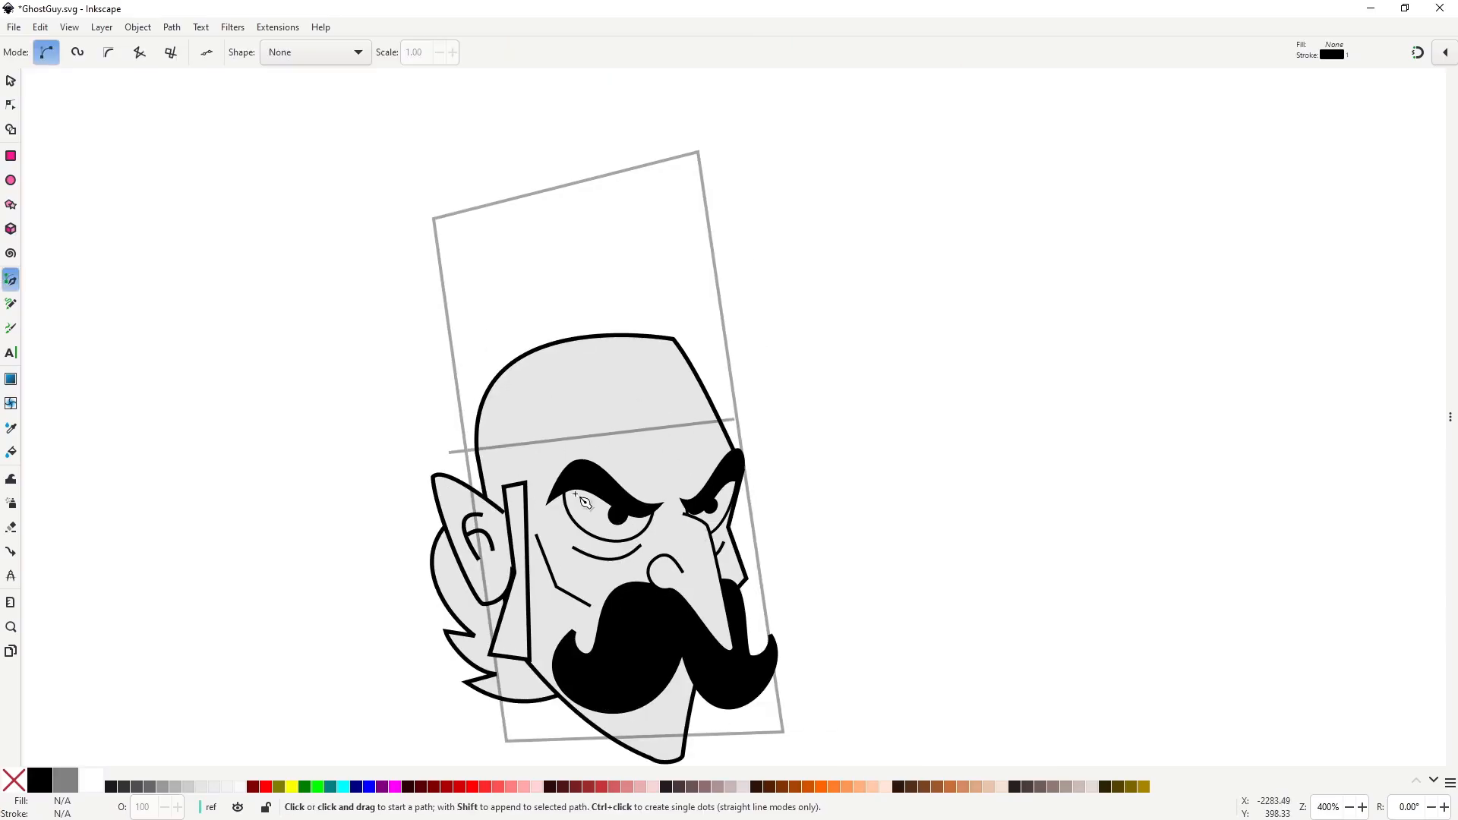
{"action": "left_click", "coordinate": [479, 456]}
{"action": "mouse_move", "coordinate": [719, 418]}
{"action": "left_mouse_down"}
{"action": "mouse_move", "coordinate": [836, 481]}
{"action": "mouse_move", "coordinate": [752, 443]}
{"action": "left_mouse_up"}
{"action": "key", "text": "Return"}
{"action": "key", "text": "n"}
{"action": "left_click", "coordinate": [719, 419]}
{"action": "left_click_drag", "start_coordinate": [477, 457], "coordinate": [447, 475]}
{"action": "left_click_drag", "start_coordinate": [447, 475], "coordinate": [470, 424]}
{"action": "left_click_drag", "start_coordinate": [447, 476], "coordinate": [457, 467]}
Extend the forehead line into a closed five-node brim shape with a dip in the middle and a raised front tip.
{"action": "key", "text": "b"}
{"action": "scroll", "coordinate": [663, 476], "scroll_direction": "down", "scroll_amount": 1}
{"action": "left_click_drag", "start_coordinate": [663, 477], "coordinate": [614, 412]}
{"action": "left_click", "coordinate": [486, 275]}
{"action": "left_click", "coordinate": [601, 306]}
{"action": "left_click", "coordinate": [706, 261]}
Curve the brim's upper and back edges and adjust its nodes, making it about 29.3 by 12.8 mm.
{"action": "key", "text": "n"}
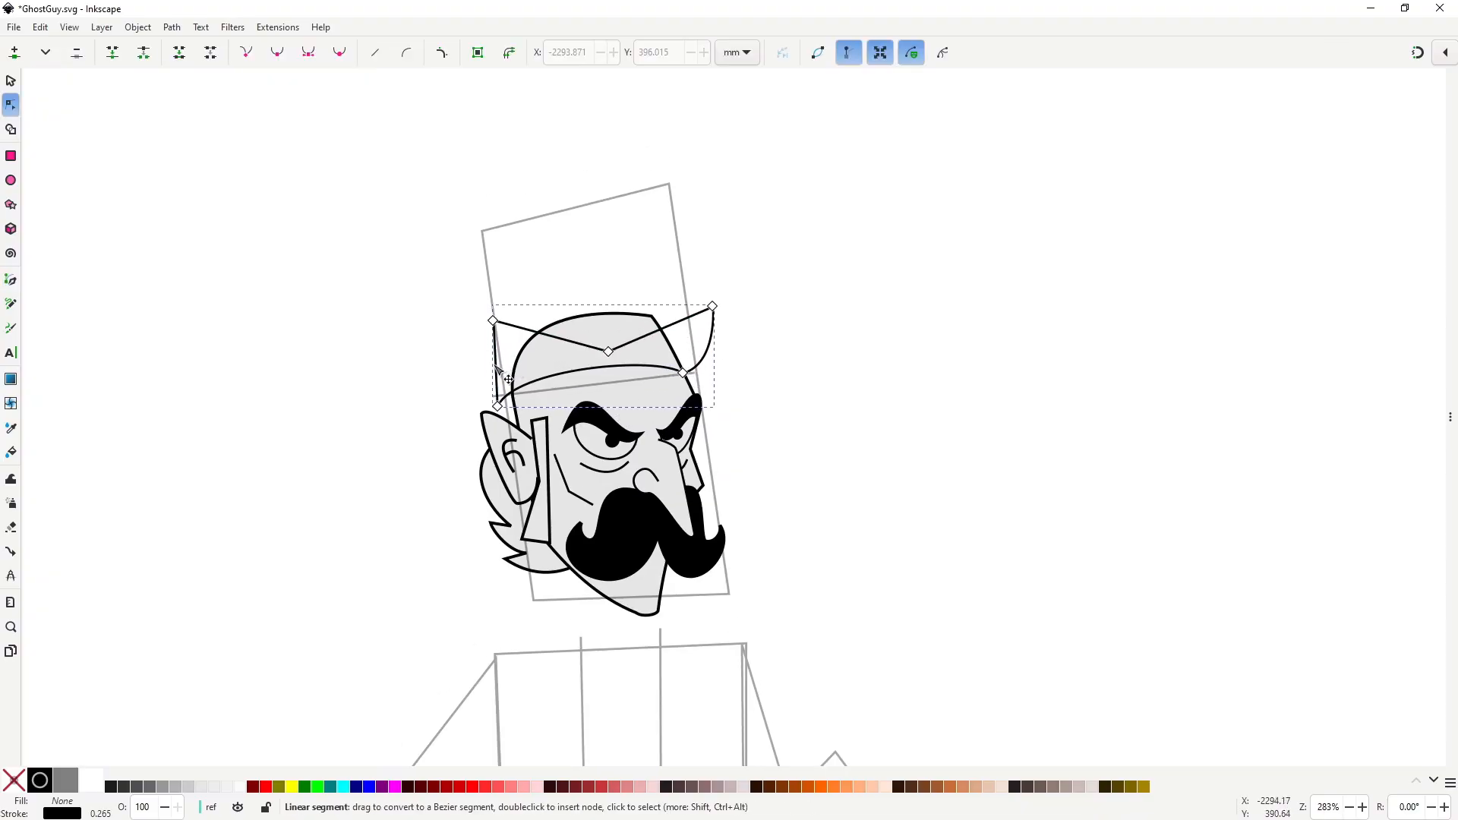
{"action": "left_click_drag", "start_coordinate": [495, 364], "coordinate": [484, 372]}
{"action": "left_click_drag", "start_coordinate": [493, 320], "coordinate": [620, 348]}
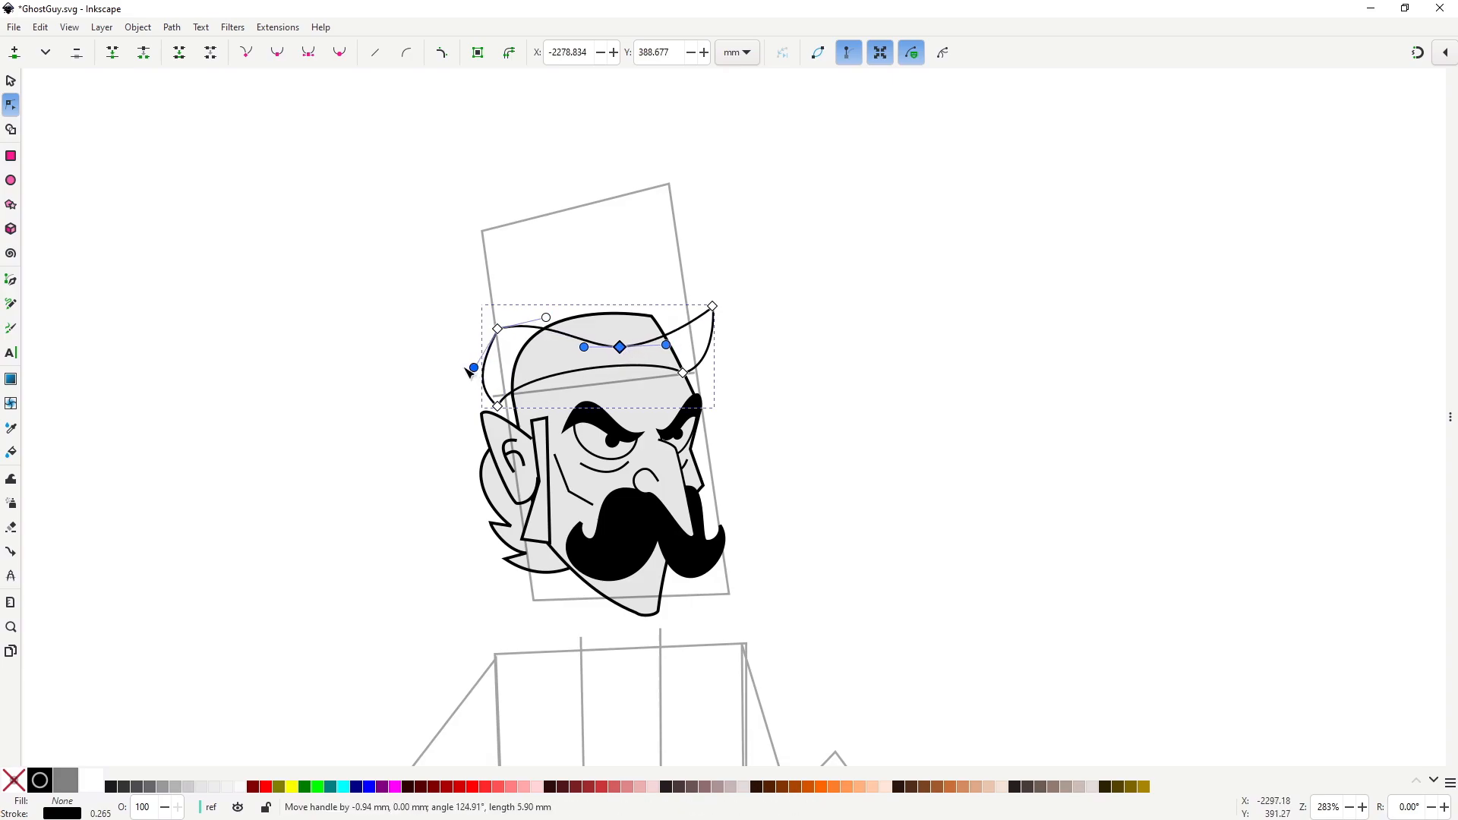
{"action": "left_click_drag", "start_coordinate": [478, 368], "coordinate": [499, 408]}
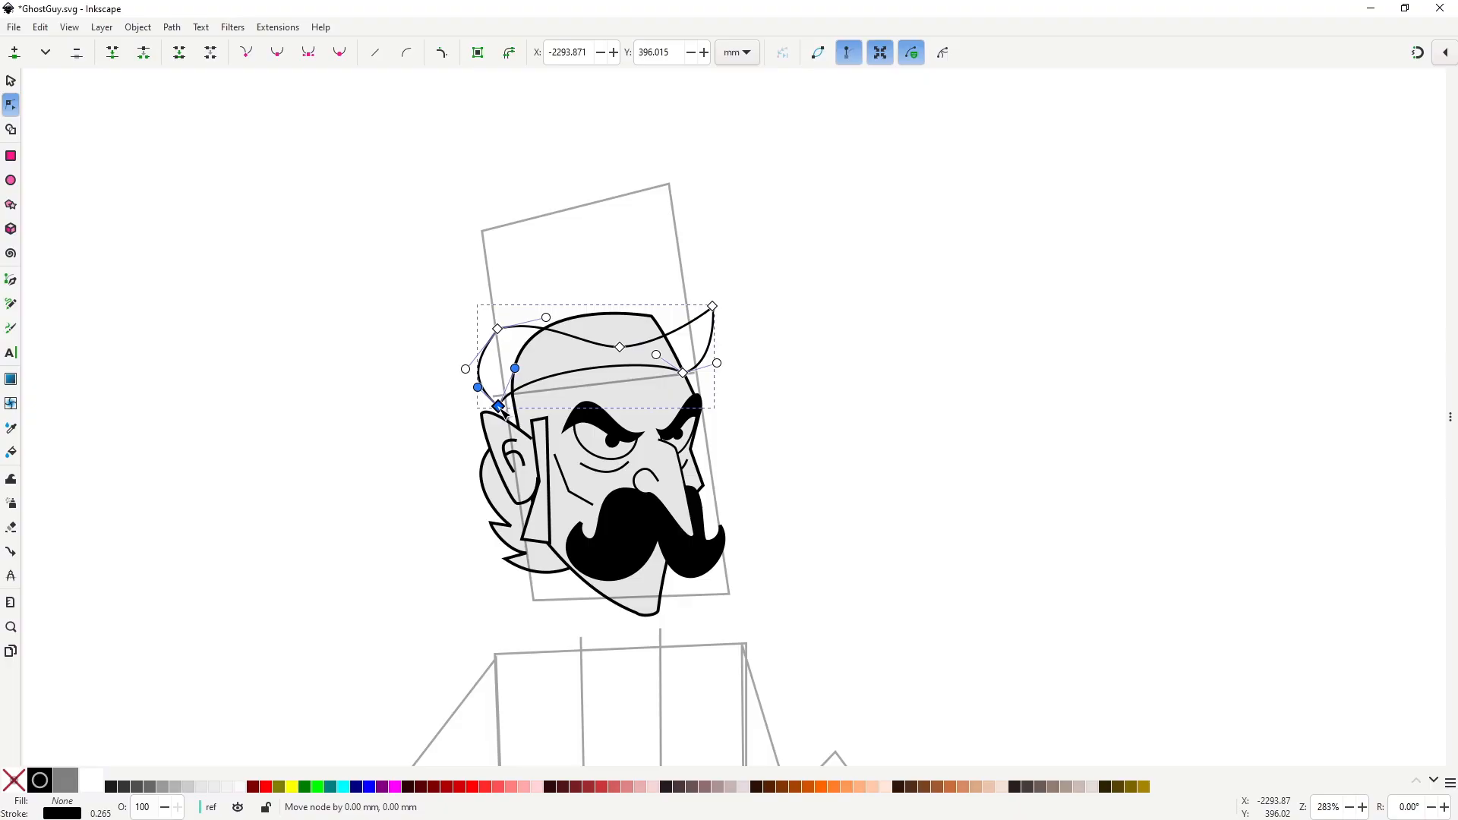
{"action": "left_click_drag", "start_coordinate": [499, 408], "coordinate": [499, 408]}
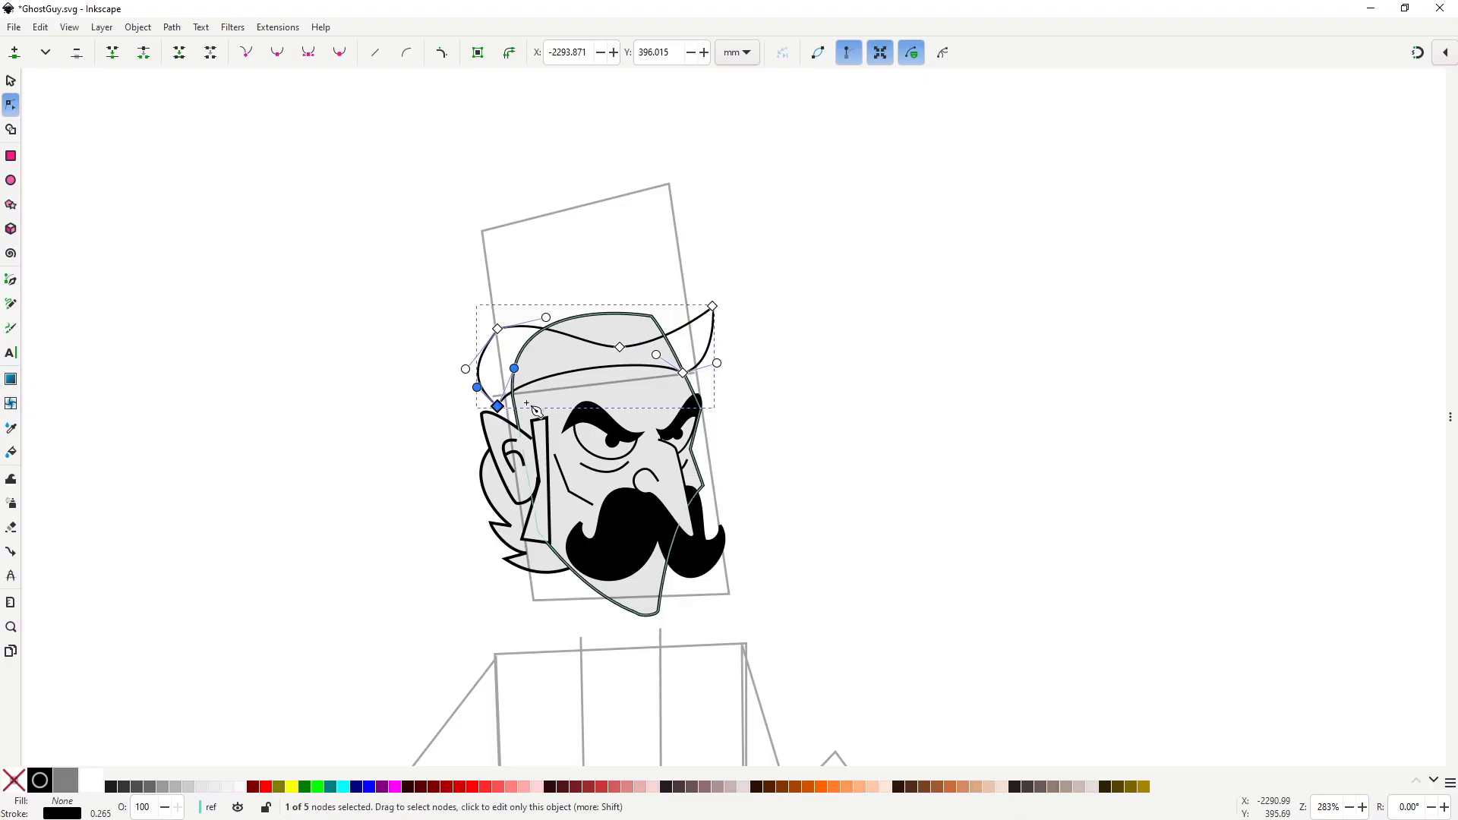
Draw a closed, curved three-node hair lock from beneath the brim, sweeping back over the ear to a point.
{"action": "key", "text": "b"}
{"action": "left_click", "coordinate": [543, 378]}
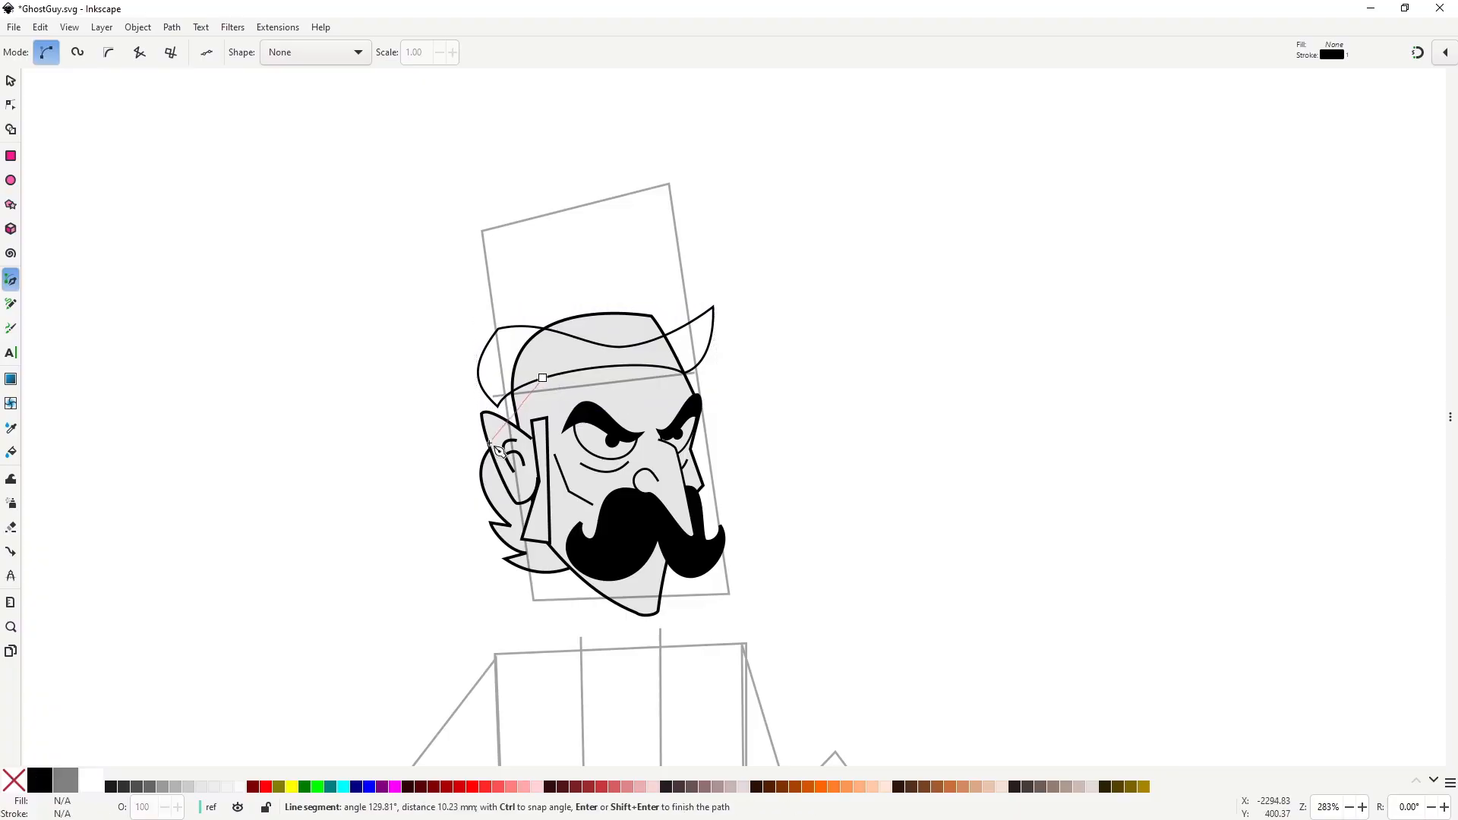
{"action": "left_click_drag", "start_coordinate": [468, 452], "coordinate": [394, 443]}
{"action": "key", "text": "Return"}
{"action": "left_click", "coordinate": [469, 452]}
{"action": "left_click_drag", "start_coordinate": [511, 383], "coordinate": [514, 369]}
{"action": "left_click", "coordinate": [543, 378]}
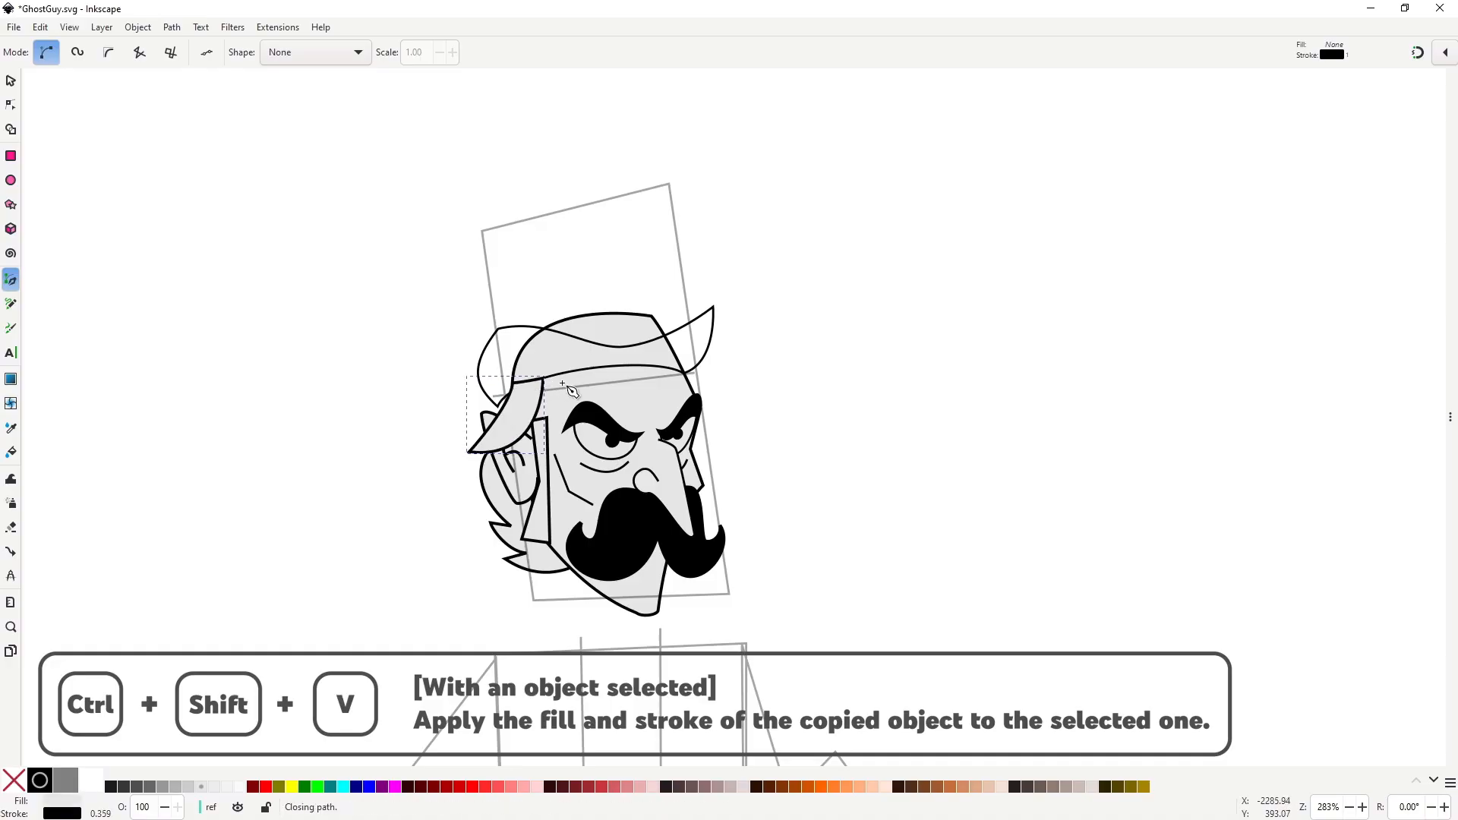
Apply the copied head fill and stroke style to the hair lock and the hat brim.
{"action": "key", "text": "space"}
{"action": "left_click", "coordinate": [590, 377]}
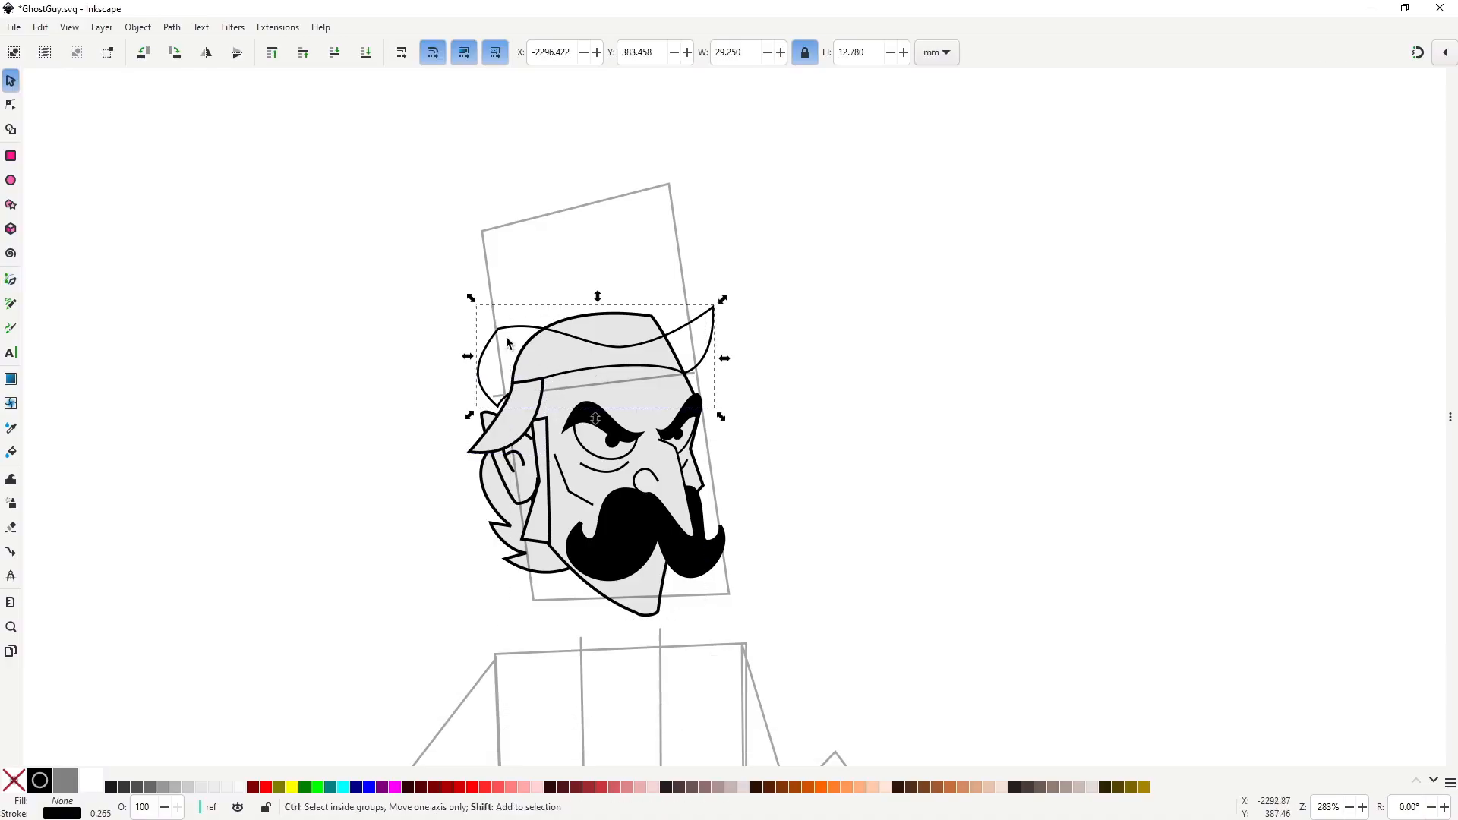
{"action": "key", "text": "ctrl+shift+v"}
Place the hair lock behind the brim and ear, and reshape its tip and front edge to about 11.8 by 11 mm.
{"action": "left_click", "coordinate": [523, 421]}
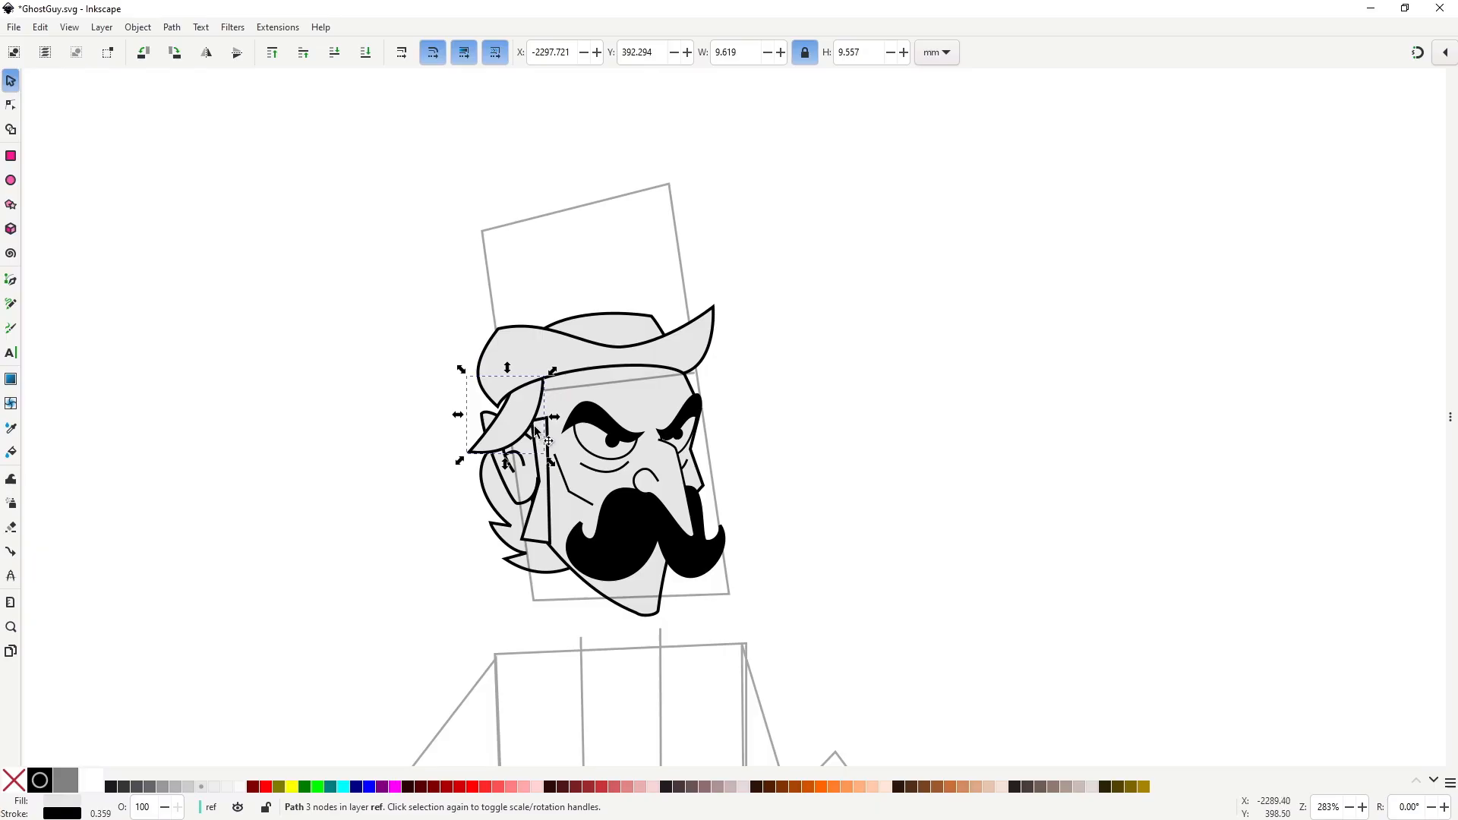
{"action": "key", "text": "n"}
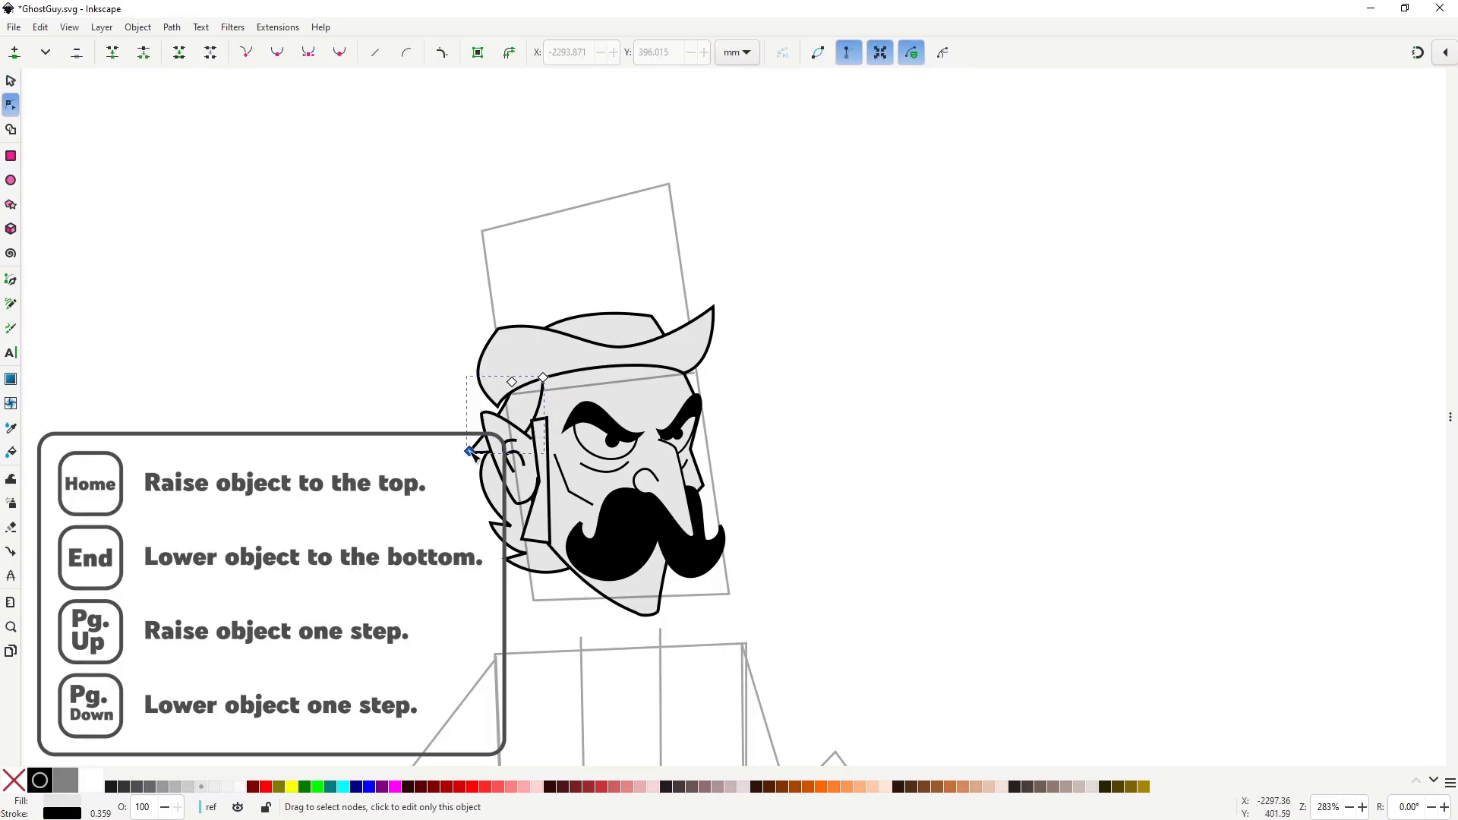
{"action": "left_click_drag", "start_coordinate": [469, 451], "coordinate": [466, 455]}
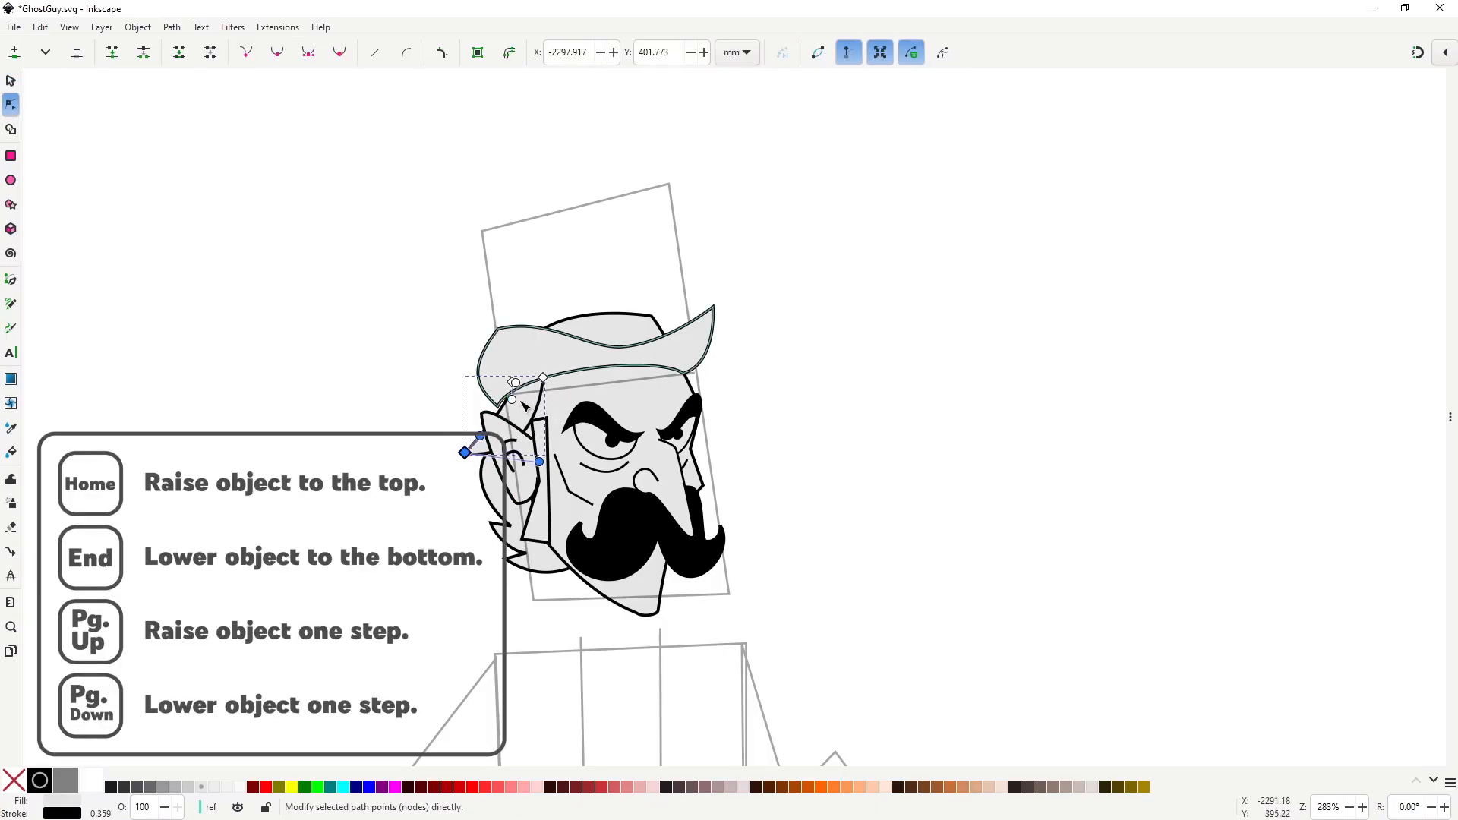
{"action": "scroll", "coordinate": [473, 406], "scroll_direction": "up", "scroll_amount": 2}
{"action": "left_click_drag", "start_coordinate": [551, 359], "coordinate": [632, 347]}
{"action": "left_click", "coordinate": [621, 451]}
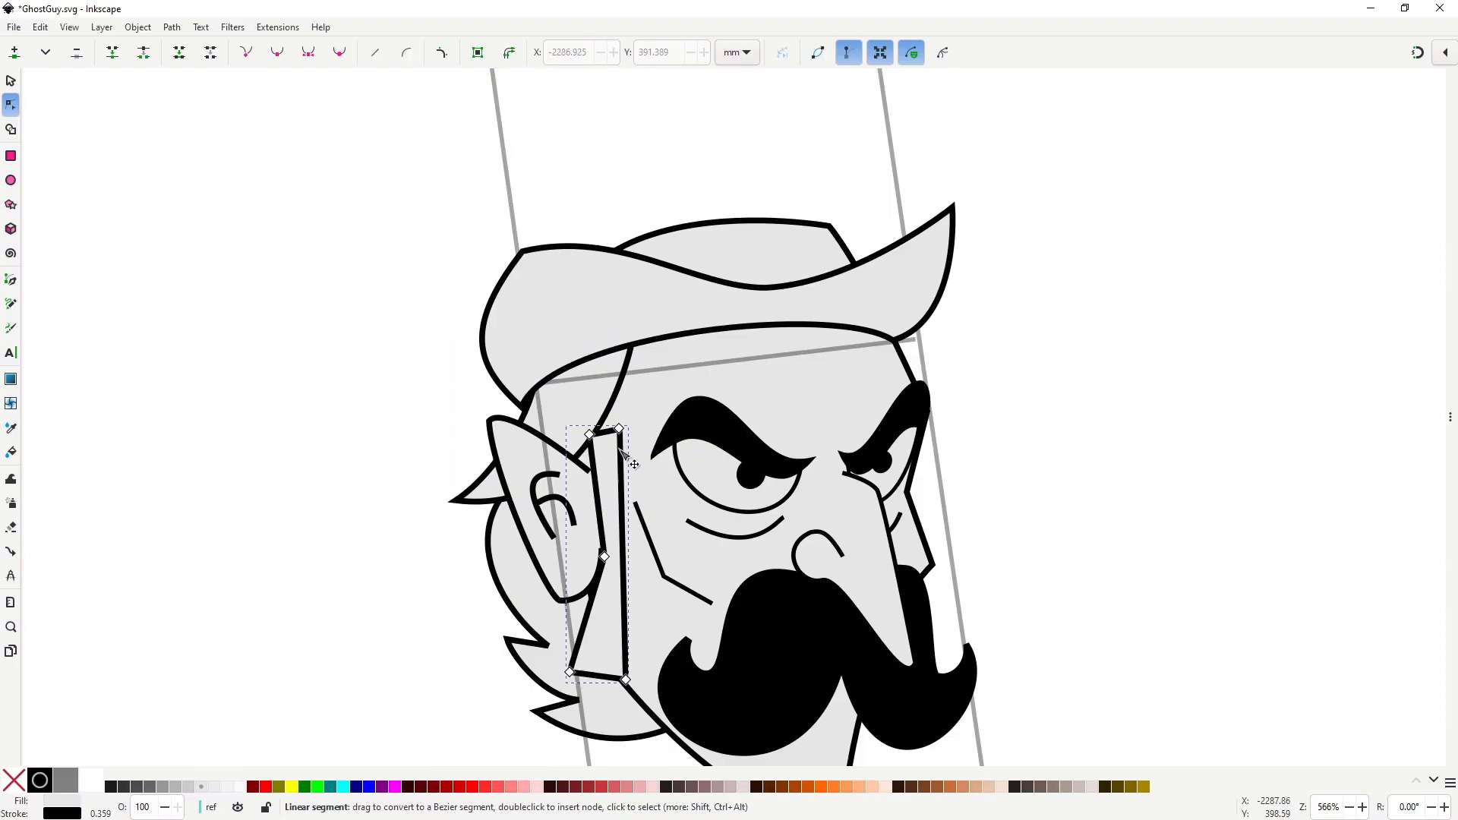
{"action": "left_click", "coordinate": [604, 418]}
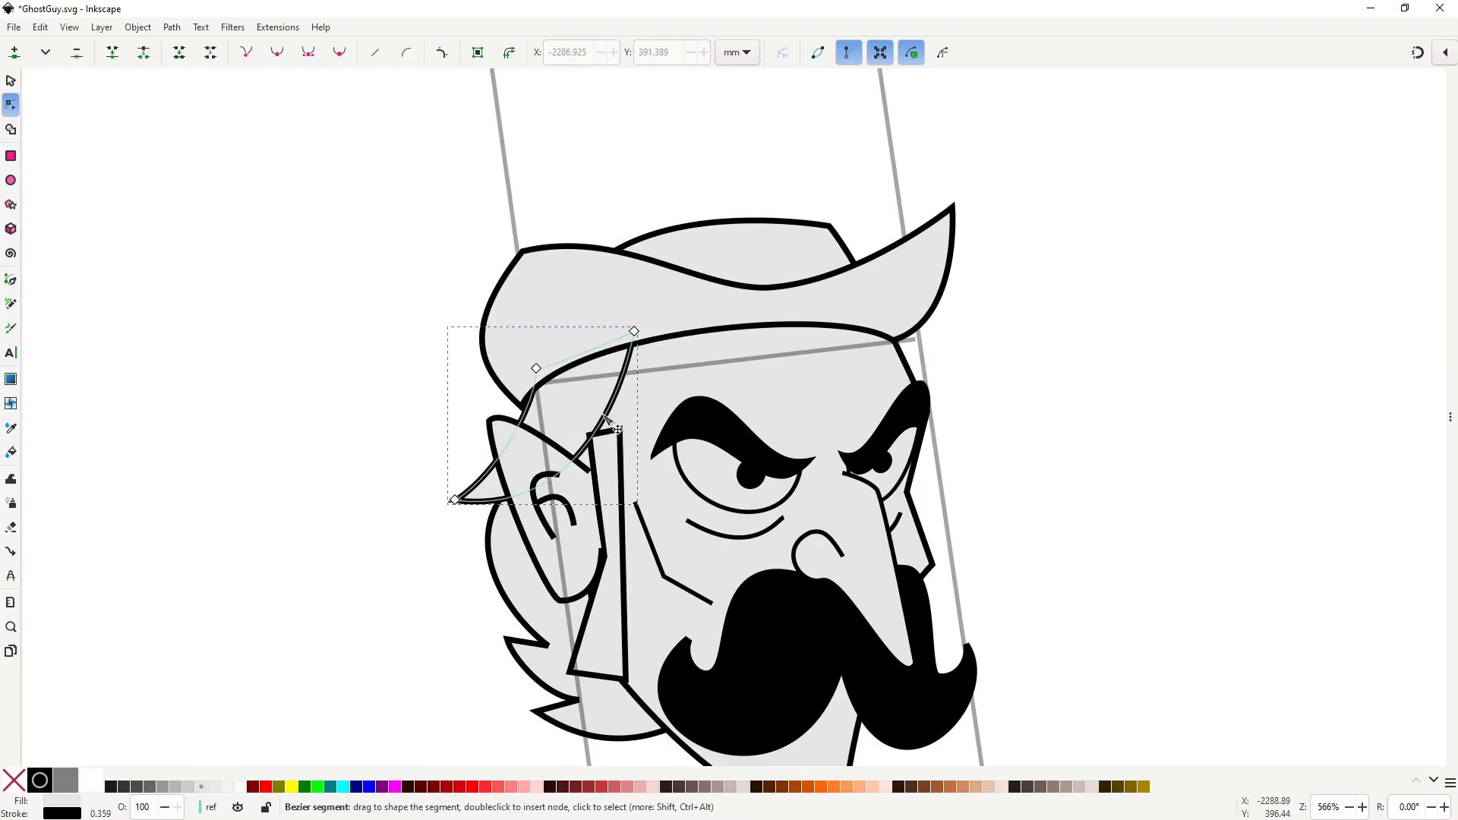
{"action": "left_click_drag", "start_coordinate": [603, 422], "coordinate": [615, 427]}
Lower the sideburn in the stacking order so it sits behind the hair lock and ear but in front of the head.
{"action": "left_click", "coordinate": [630, 460]}
{"action": "key", "text": "s"}
{"action": "key", "text": "Page_Down"}
{"action": "key", "text": "Page_Down"}
{"action": "key", "text": "Page_Down"}
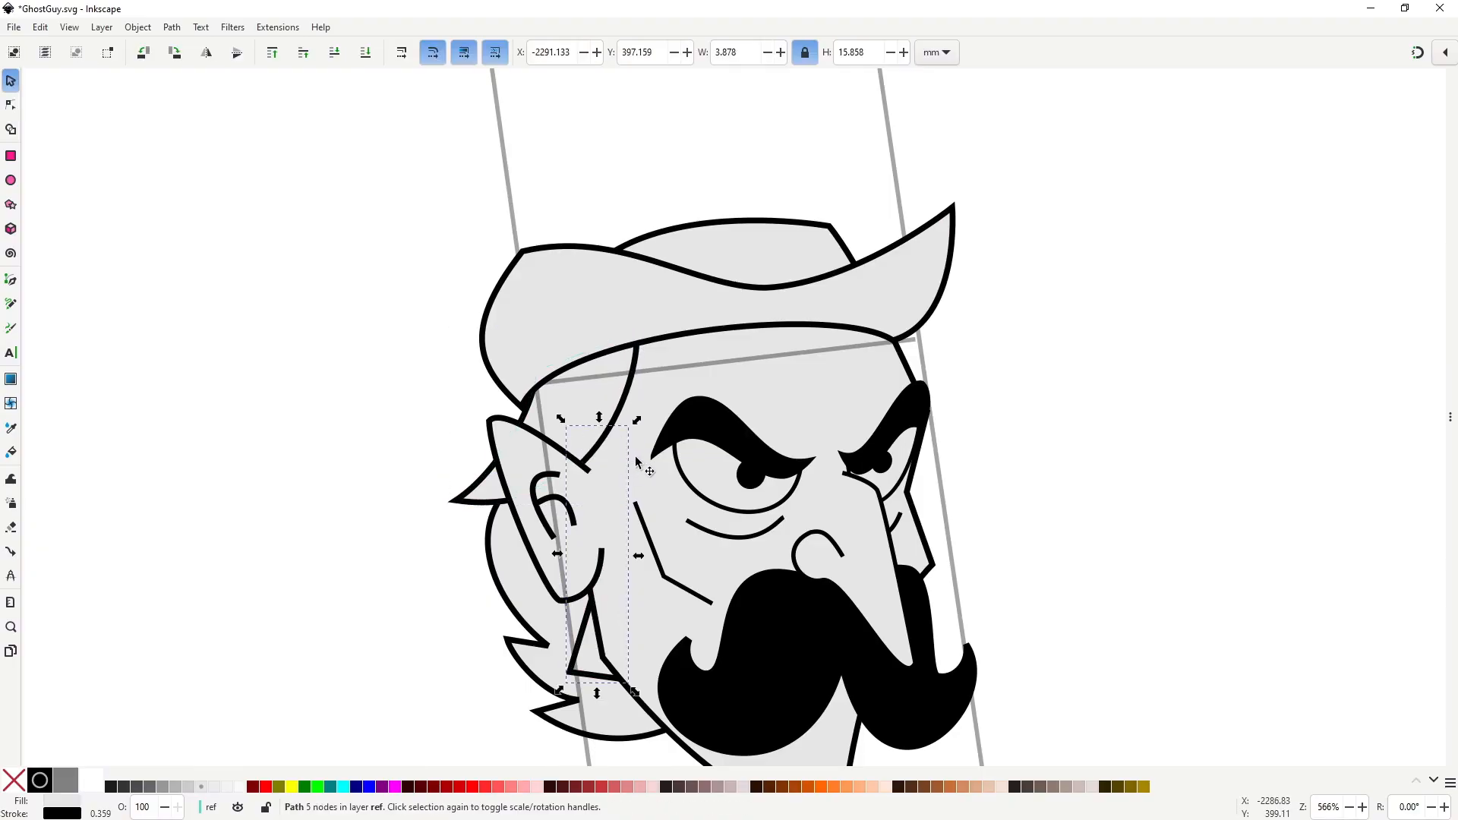
{"action": "key", "text": "Page_Up"}
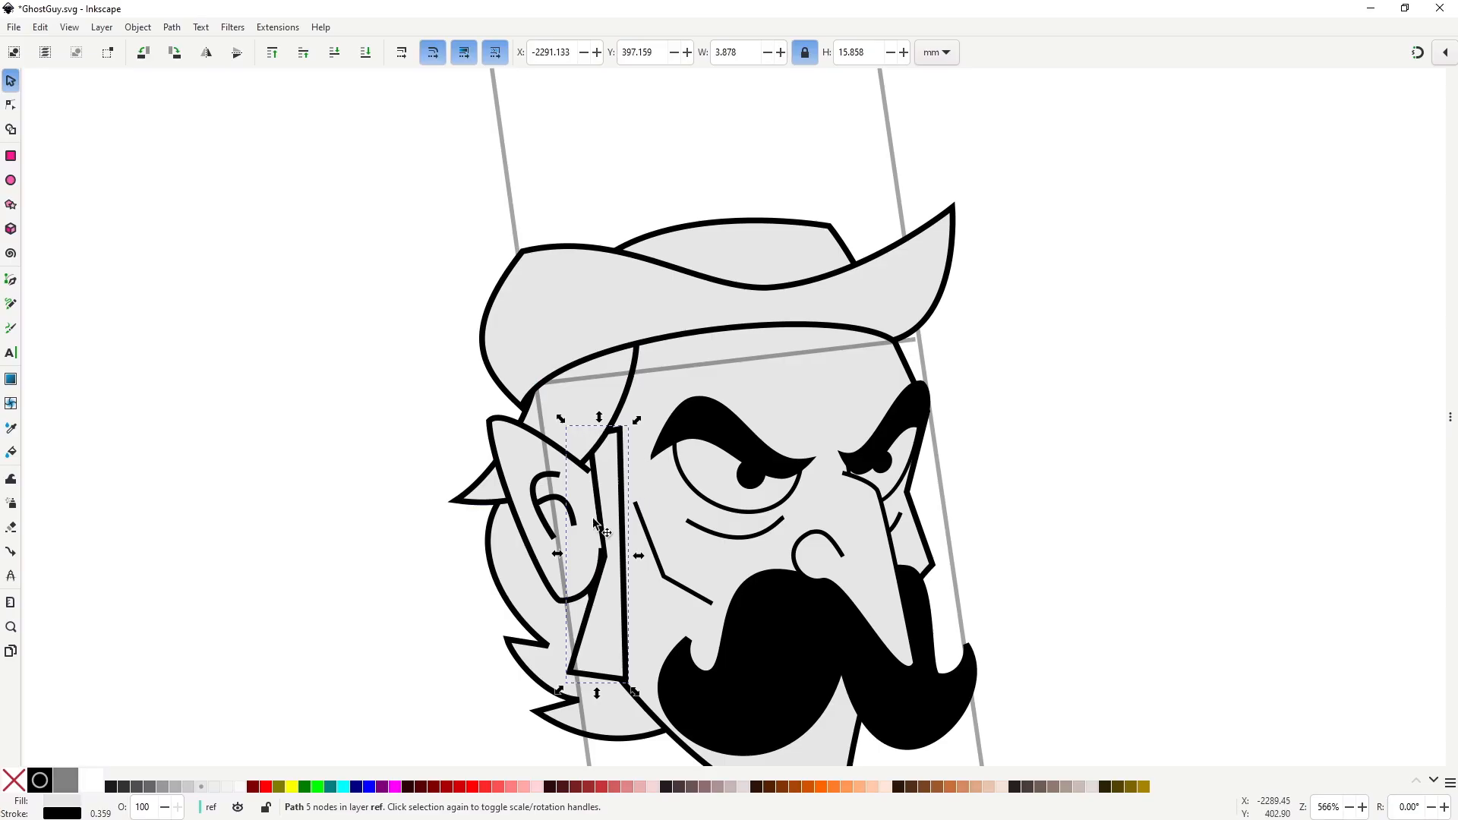
Move the sideburn's upper front node beneath the hair lock and its lower front node down the jaw, and nudge its ear-side node.
{"action": "key", "text": "n"}
{"action": "left_click", "coordinate": [604, 456]}
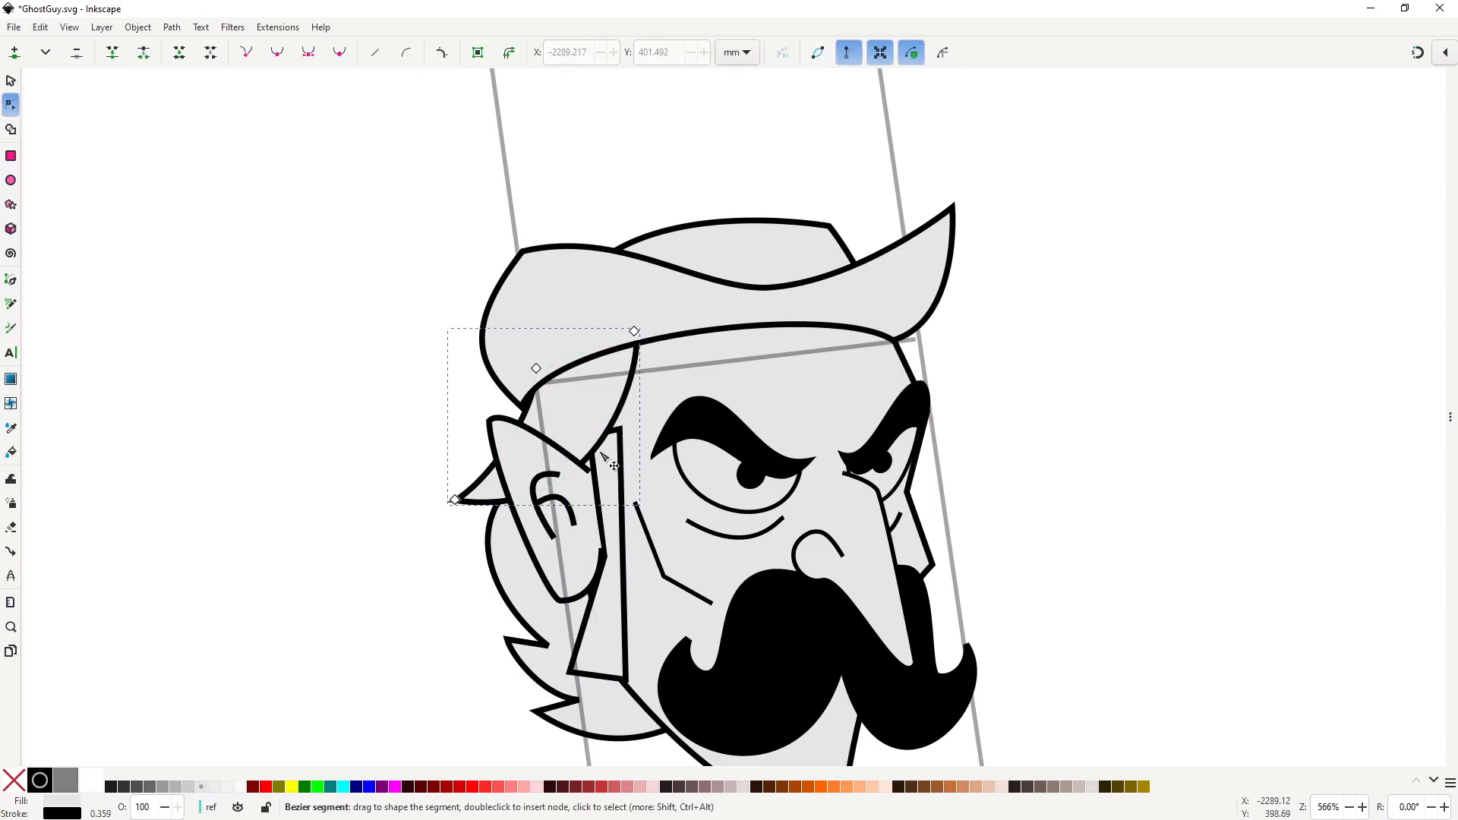
{"action": "left_click_drag", "start_coordinate": [598, 457], "coordinate": [608, 398]}
{"action": "key", "text": "s"}
{"action": "key", "text": "n"}
{"action": "left_click", "coordinate": [620, 442]}
{"action": "left_click_drag", "start_coordinate": [626, 680], "coordinate": [635, 701]}
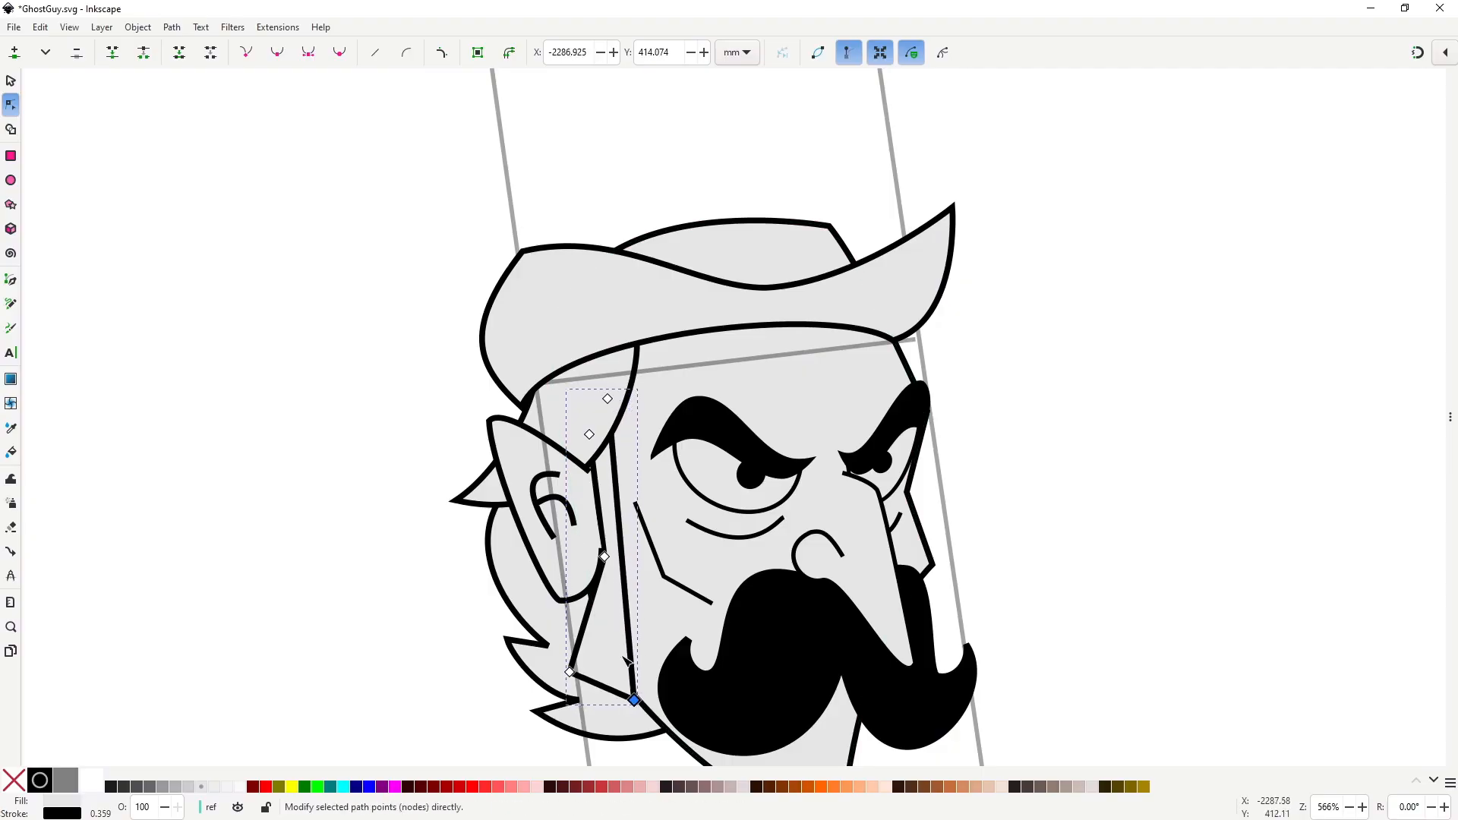
{"action": "left_click_drag", "start_coordinate": [604, 557], "coordinate": [606, 558]}
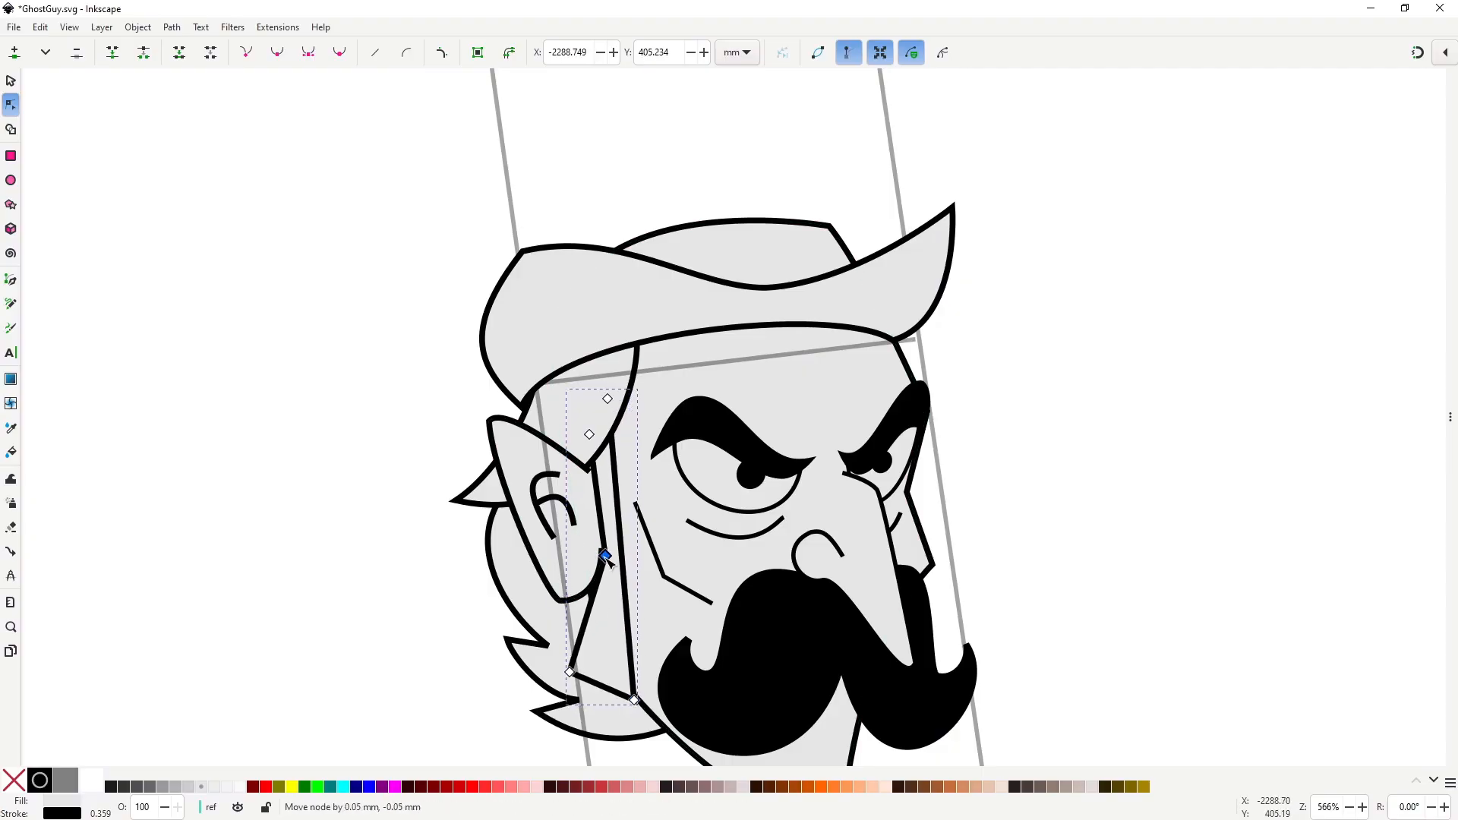
{"action": "key", "text": "s"}
{"action": "left_click", "coordinate": [621, 431]}
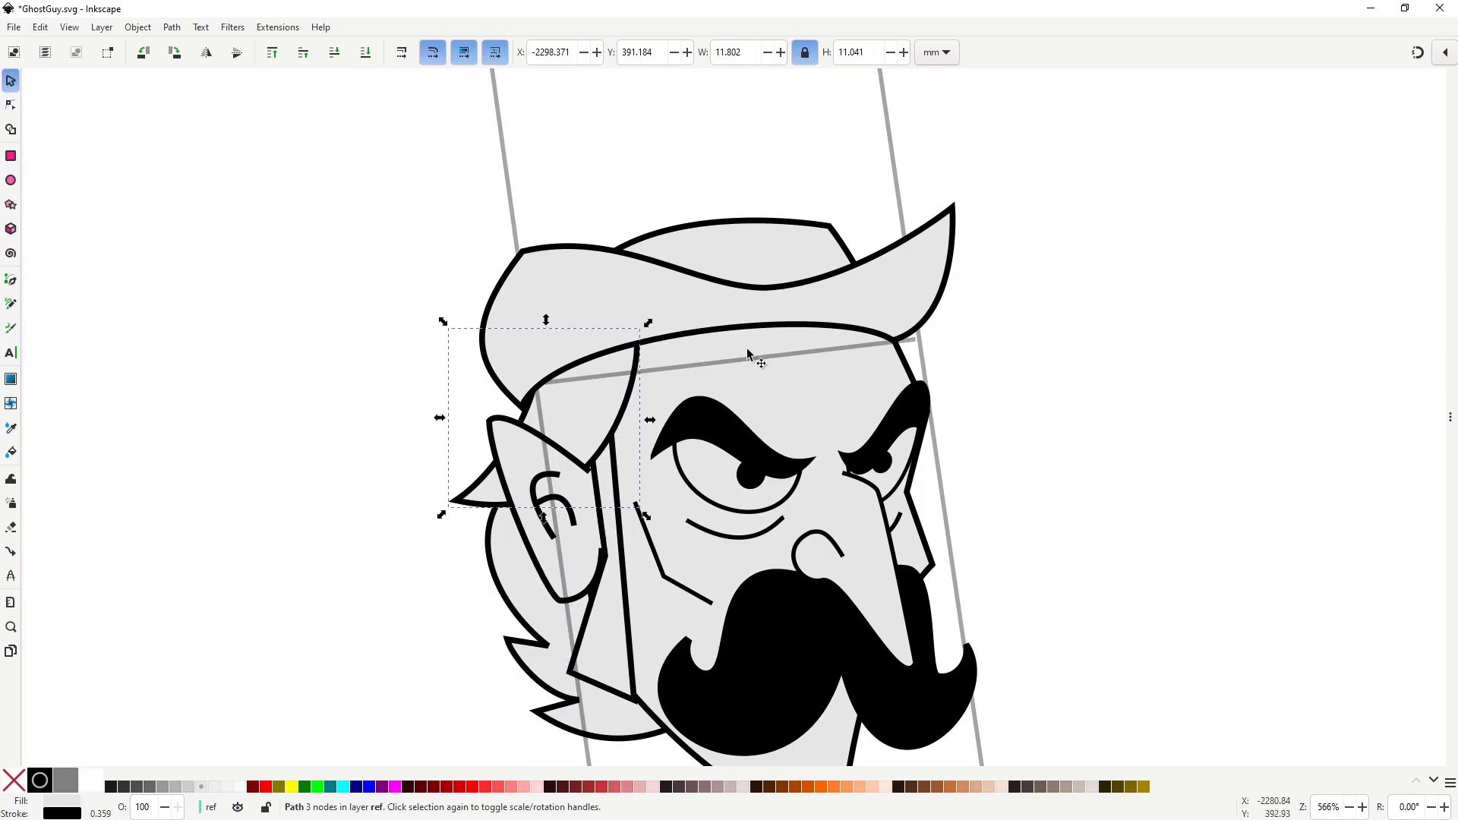
{"action": "left_click", "coordinate": [933, 299]}
Draw the hat crown's curved front side rising from the brim and its arched top edge with the Pen tool.
{"action": "key", "text": "space"}
{"action": "key", "text": "n"}
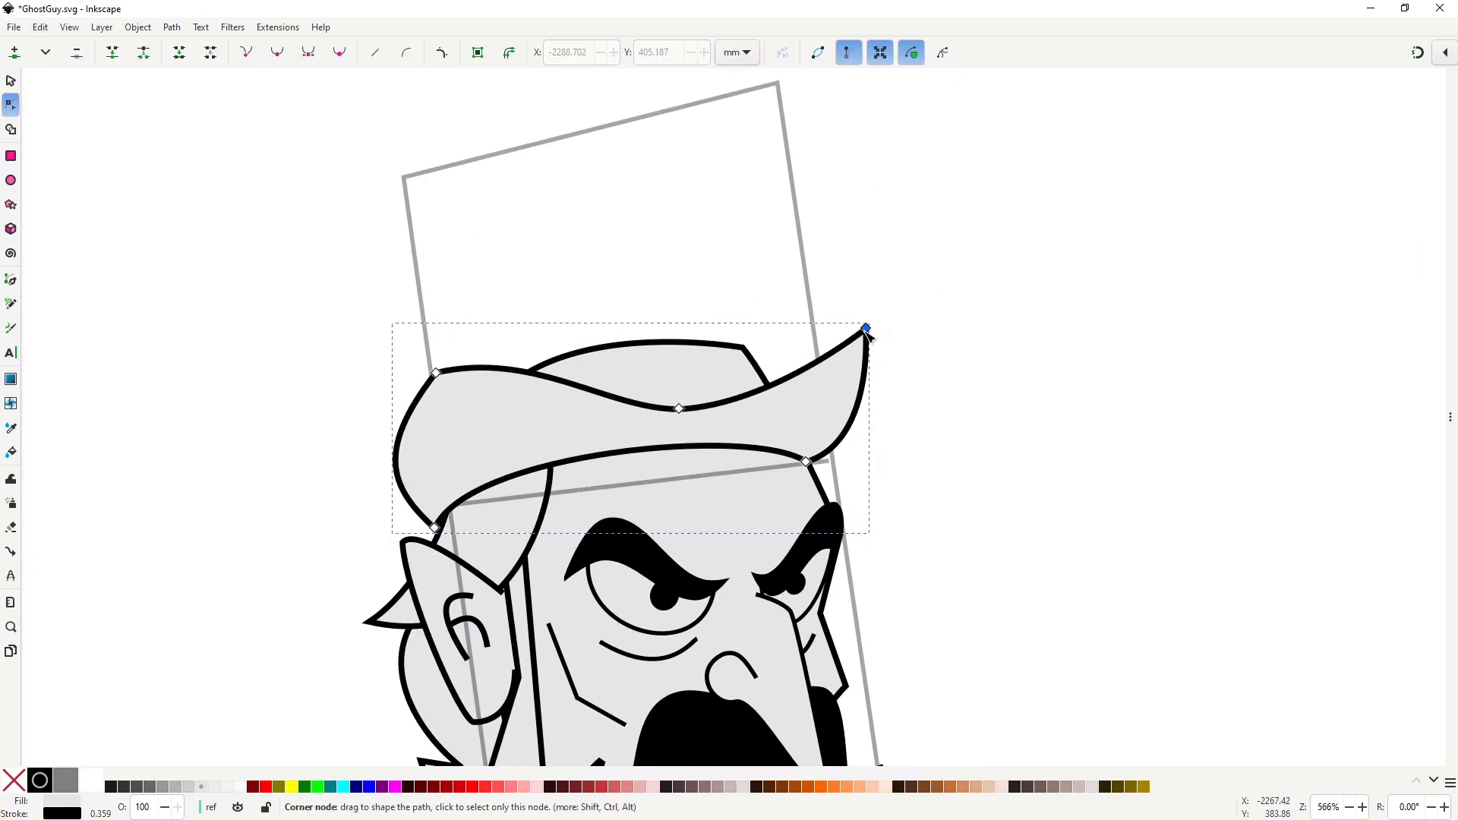
{"action": "key", "text": "b"}
{"action": "scroll", "coordinate": [814, 395], "scroll_direction": "down", "scroll_amount": 3}
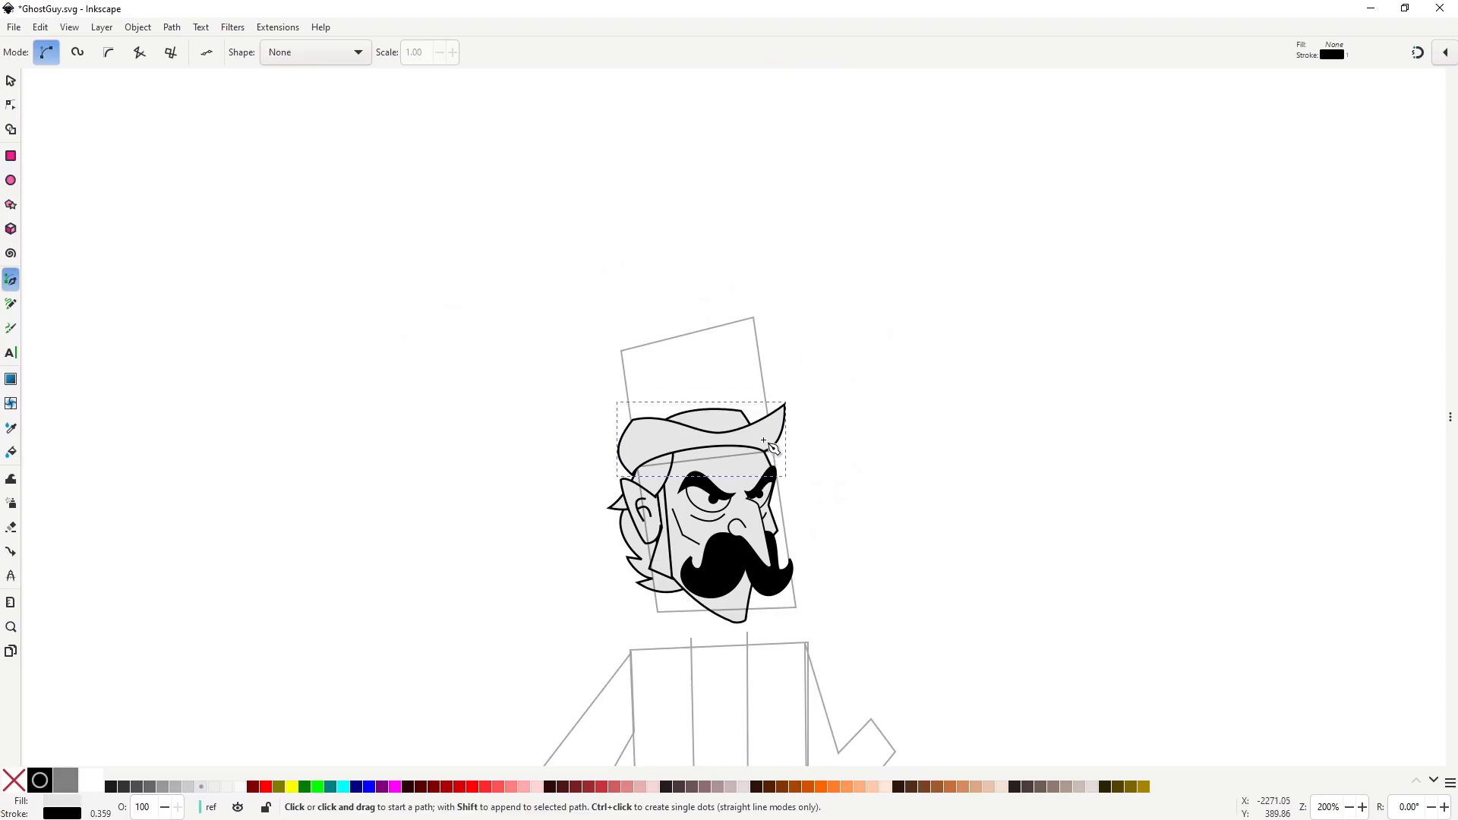
{"action": "left_click", "coordinate": [758, 430]}
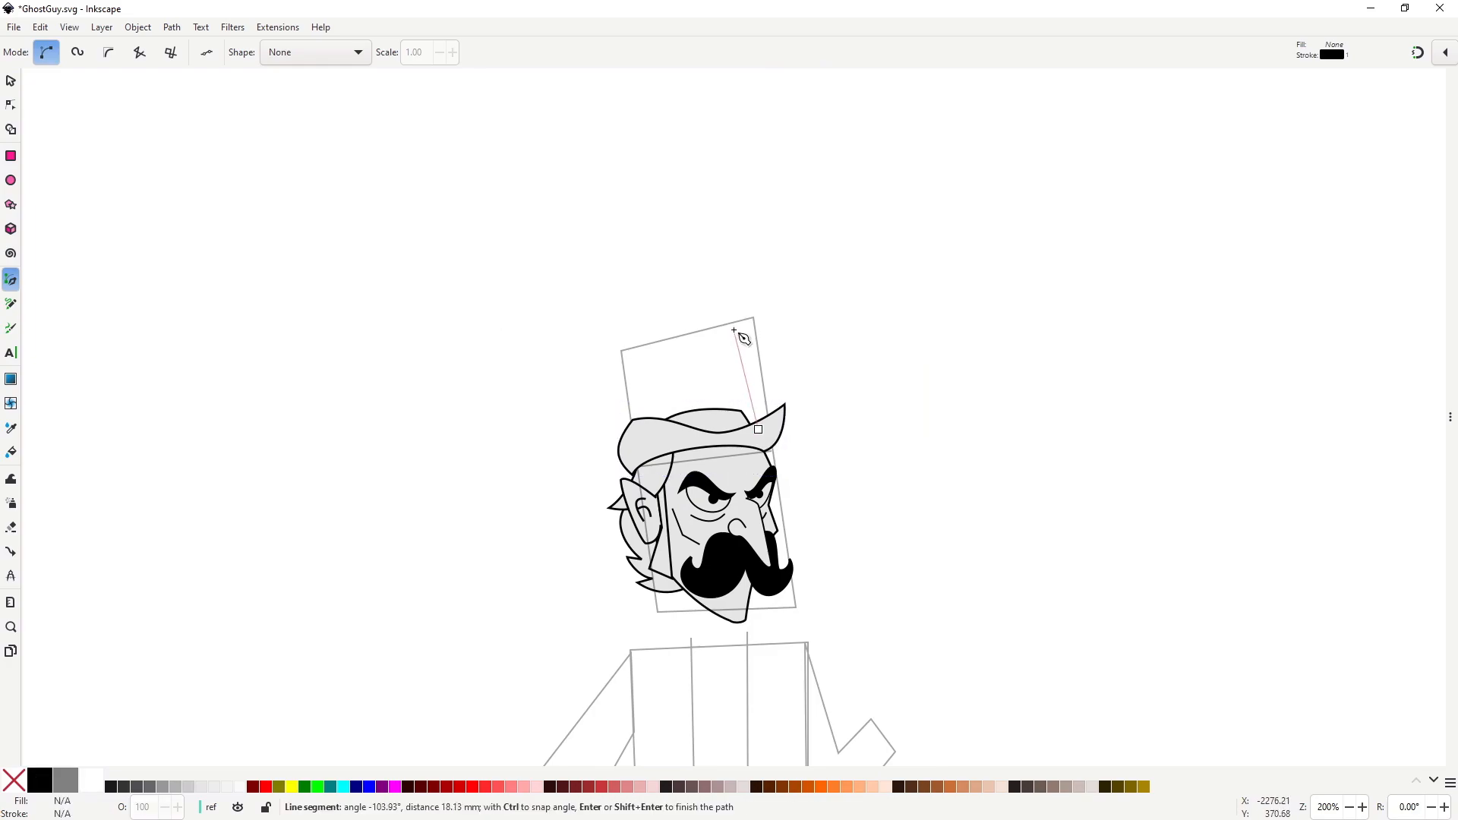
{"action": "mouse_move", "coordinate": [732, 325]}
{"action": "left_mouse_down"}
{"action": "mouse_move", "coordinate": [745, 276]}
{"action": "mouse_move", "coordinate": [735, 324]}
{"action": "left_mouse_up"}
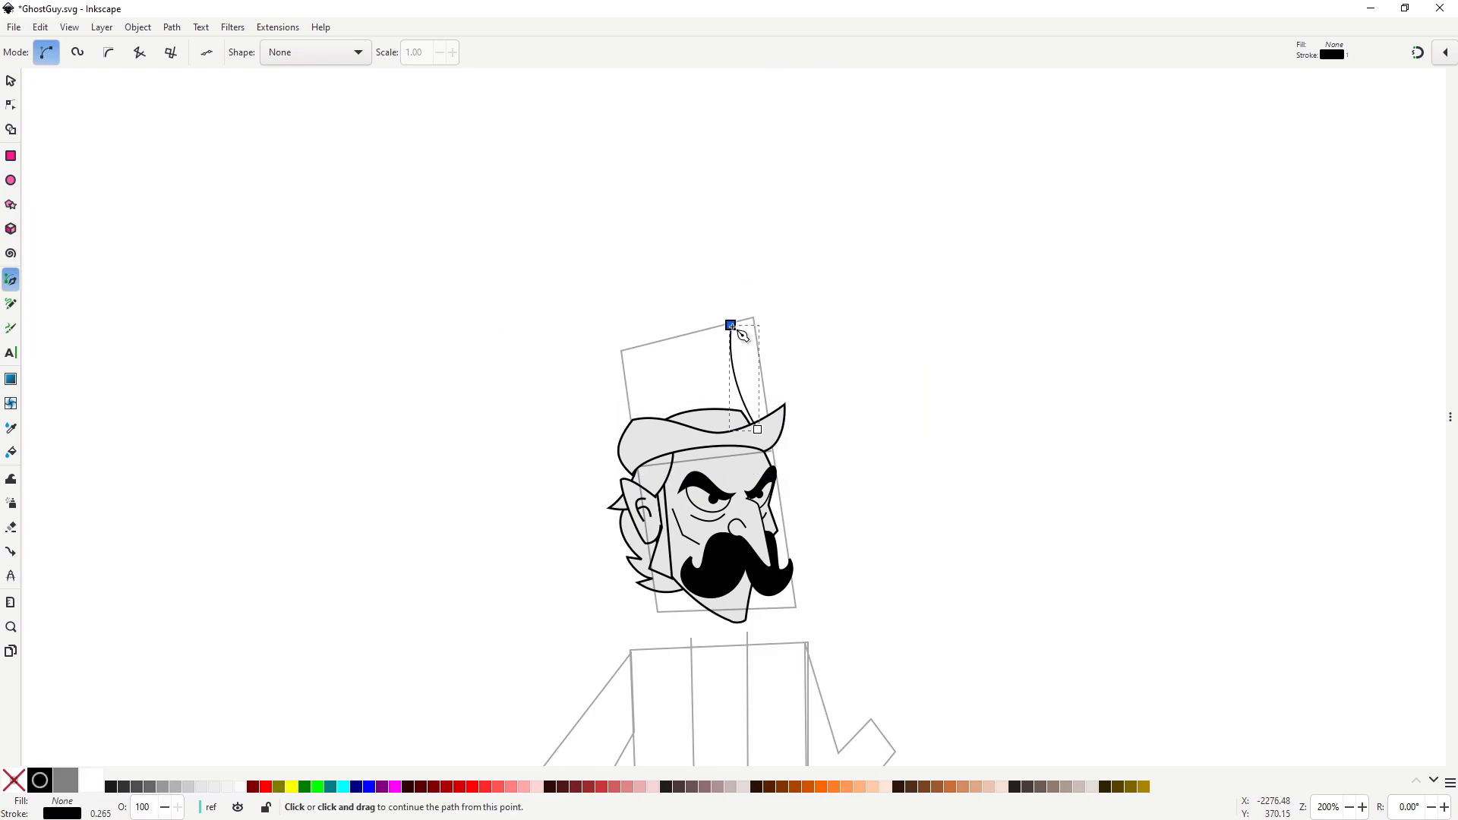
{"action": "left_click_drag", "start_coordinate": [608, 373], "coordinate": [550, 448]}
{"action": "key", "text": "Return"}
Raise the crown's back top node, flatten the arch, close the outline down into the brim, and apply the copied style behind the brim.
{"action": "key", "text": "n"}
{"action": "left_click_drag", "start_coordinate": [610, 375], "coordinate": [611, 365]}
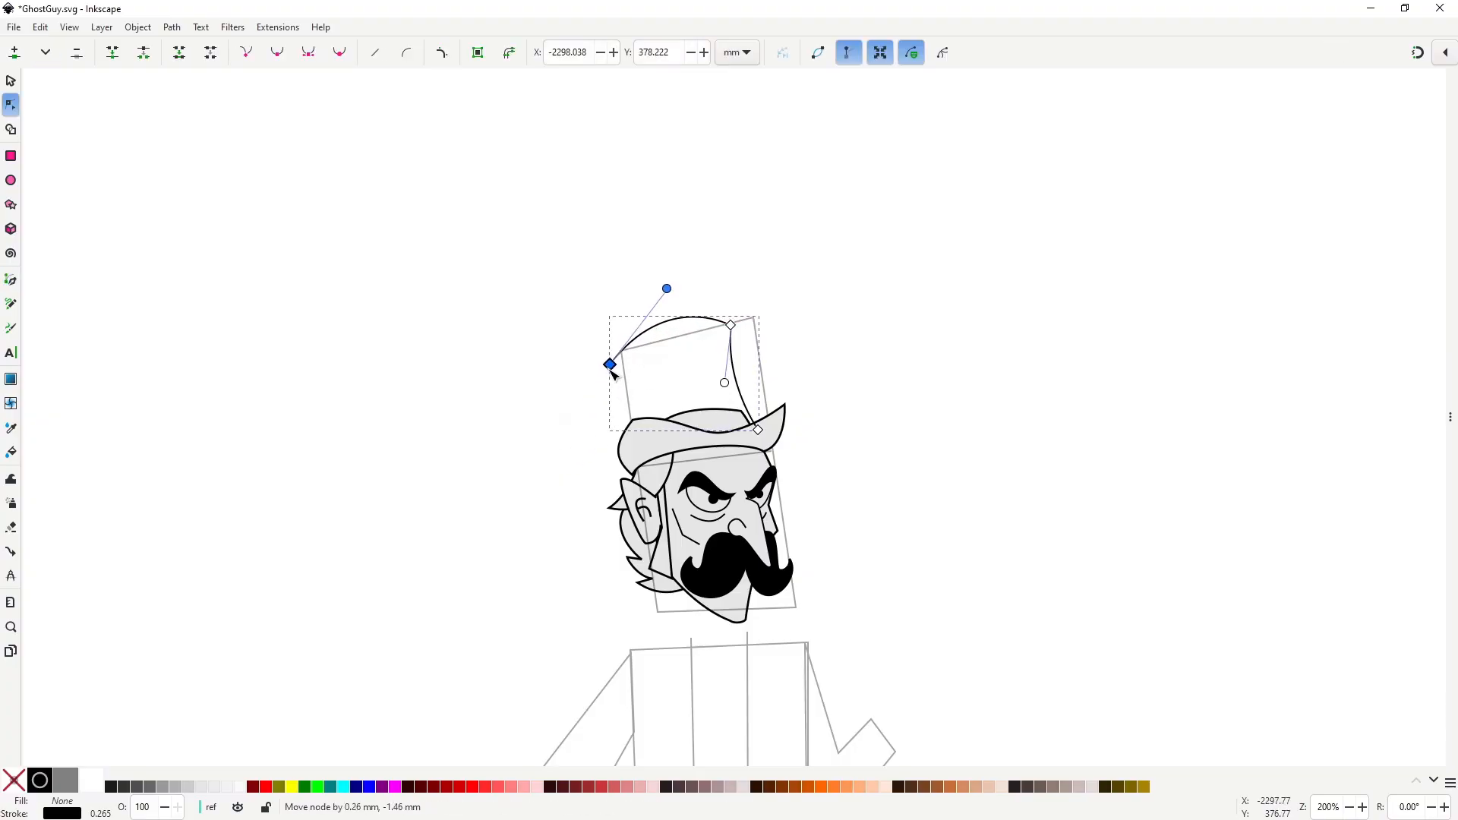
{"action": "left_click_drag", "start_coordinate": [668, 287], "coordinate": [662, 306]}
{"action": "key", "text": "b"}
{"action": "left_click", "coordinate": [610, 365]}
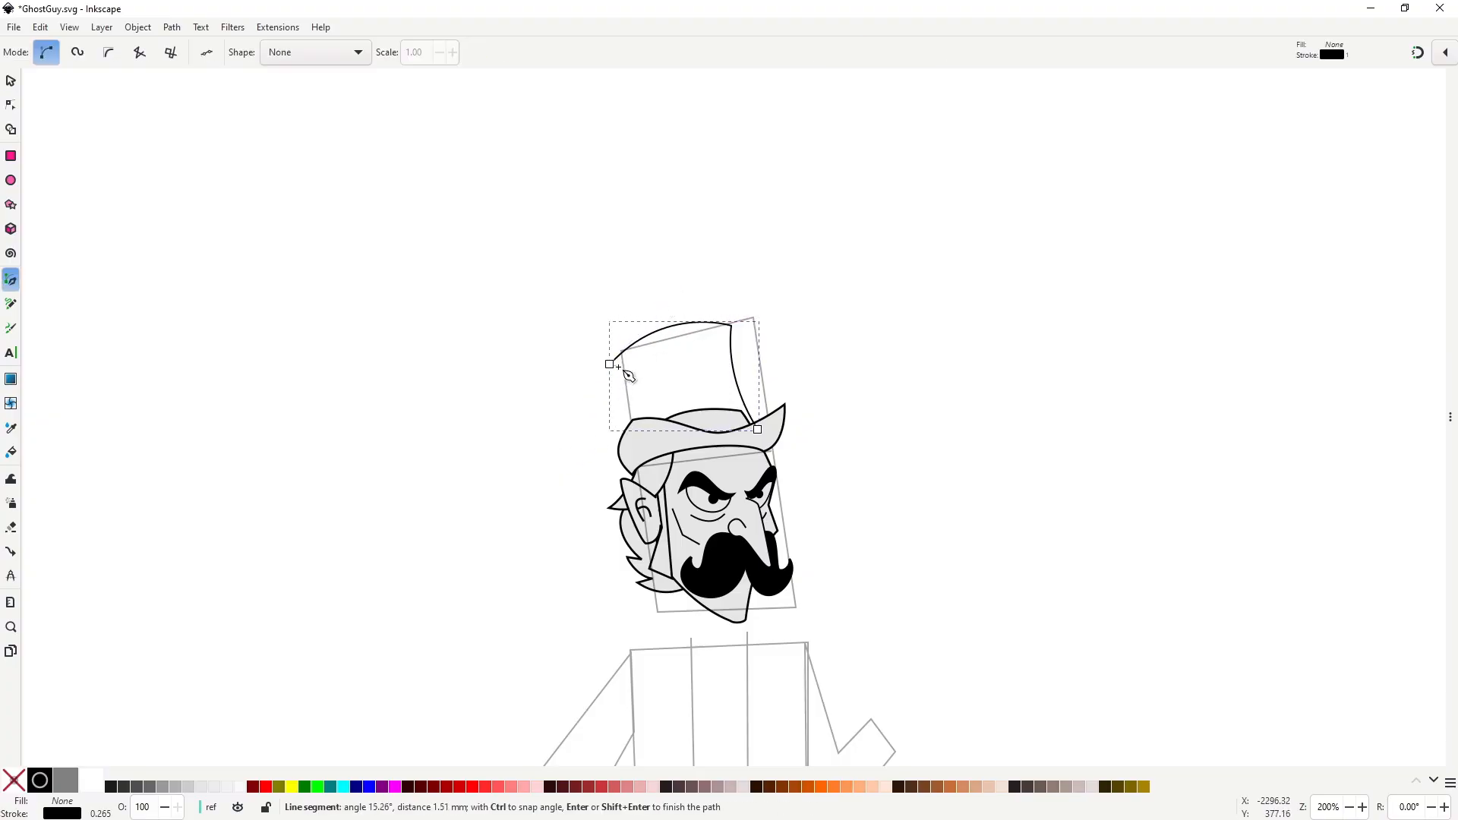
{"action": "left_click", "coordinate": [651, 455]}
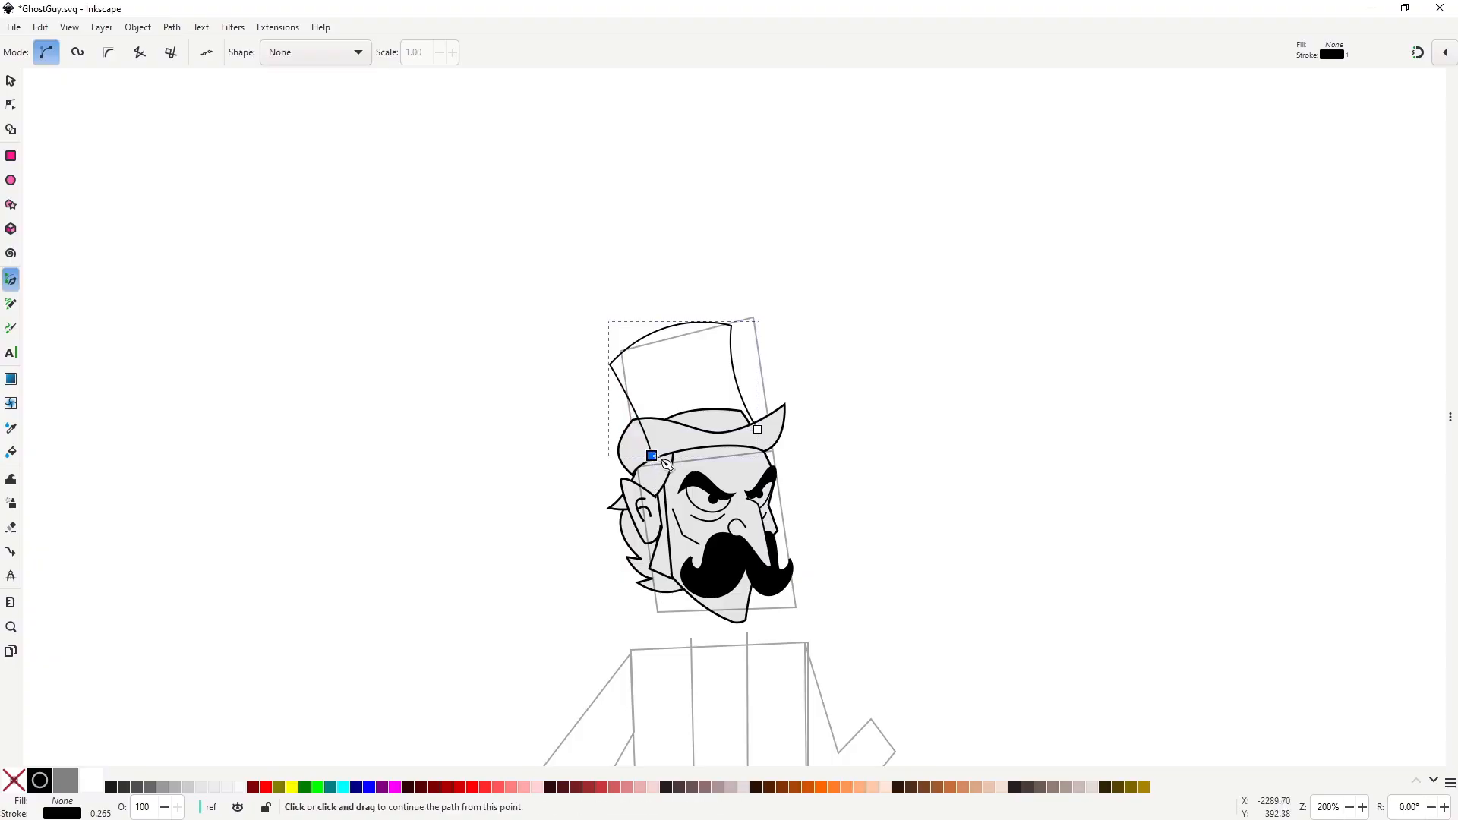
{"action": "left_click", "coordinate": [758, 431]}
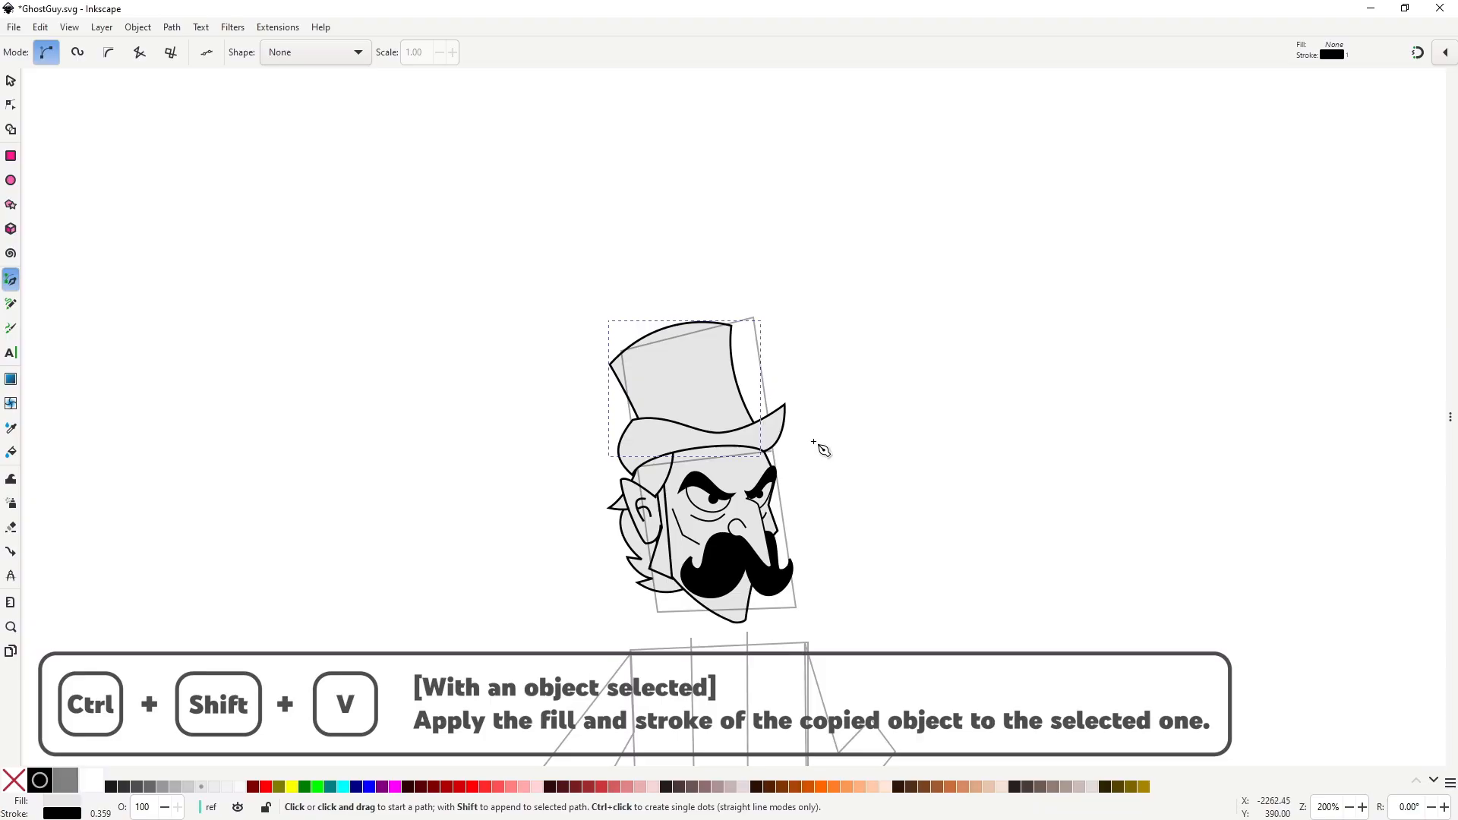
Widen the hat crown by moving its front top node forward, its bottom nodes within the brim, and nudging its back top node outward.
{"action": "key", "text": "n"}
{"action": "left_click", "coordinate": [762, 430]}
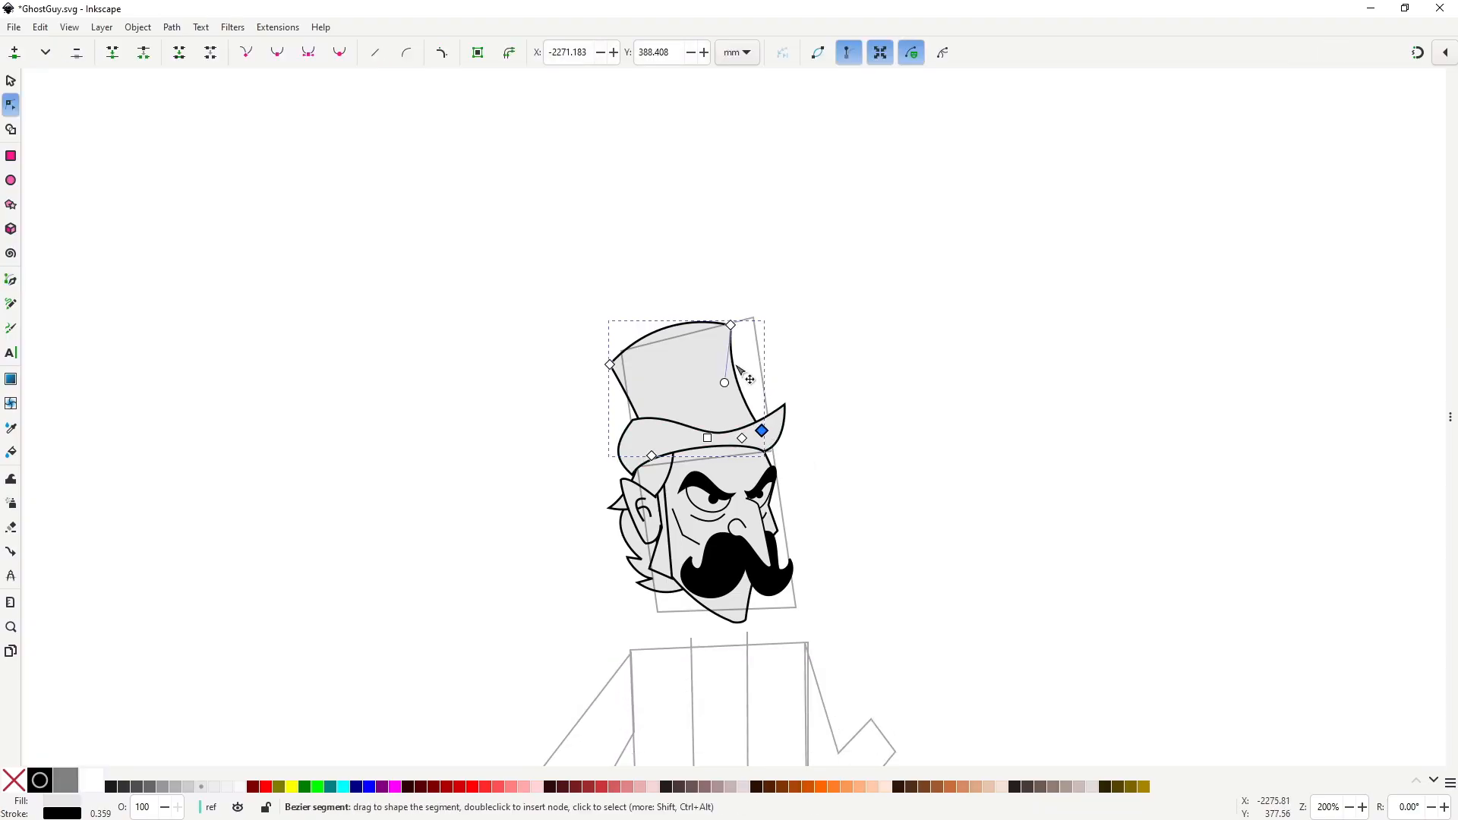
{"action": "left_click_drag", "start_coordinate": [731, 325], "coordinate": [739, 324]}
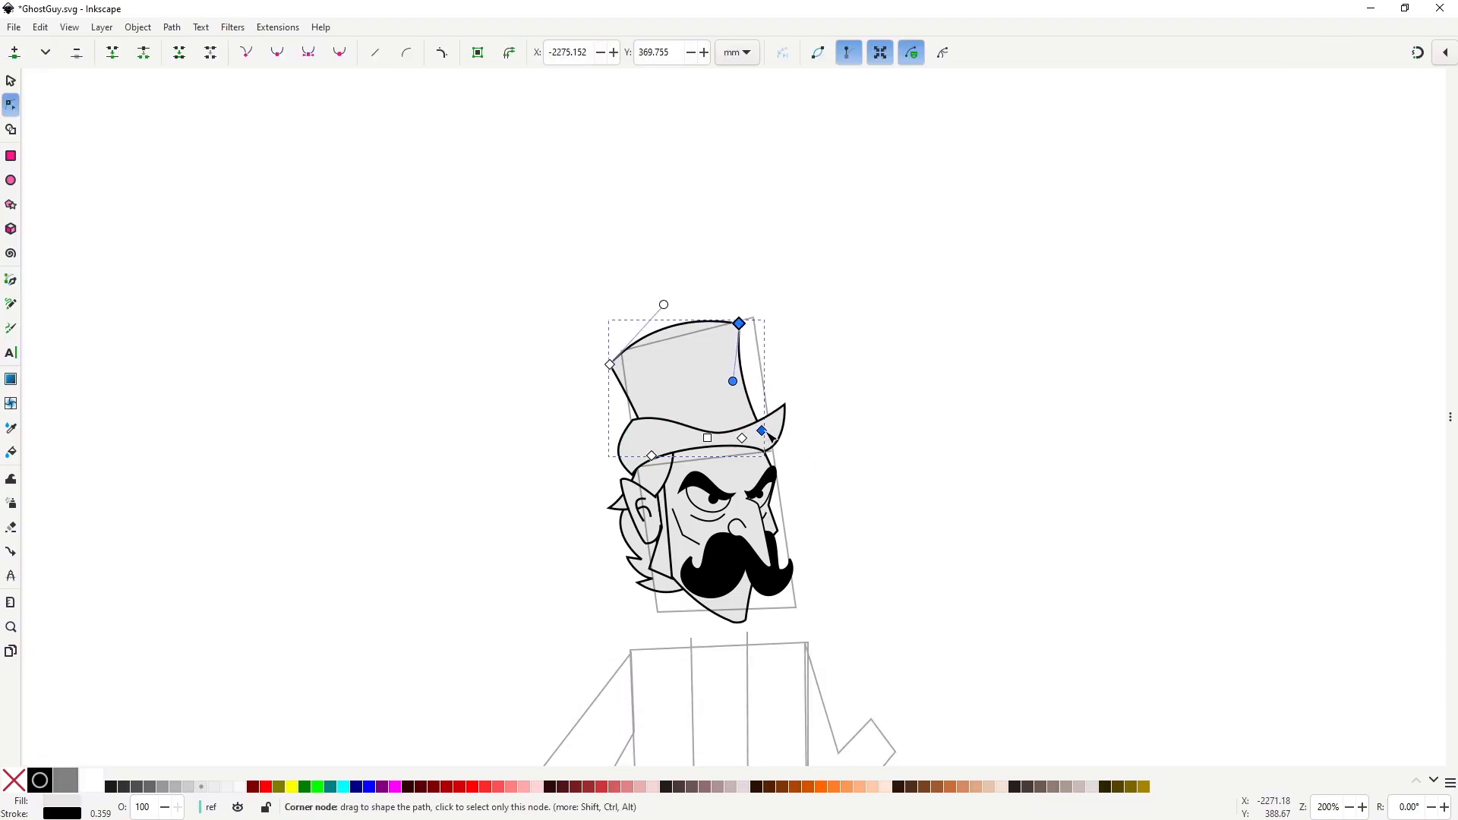
{"action": "left_click_drag", "start_coordinate": [768, 435], "coordinate": [765, 432]}
{"action": "left_click_drag", "start_coordinate": [742, 325], "coordinate": [749, 326]}
{"action": "left_click_drag", "start_coordinate": [655, 460], "coordinate": [646, 459]}
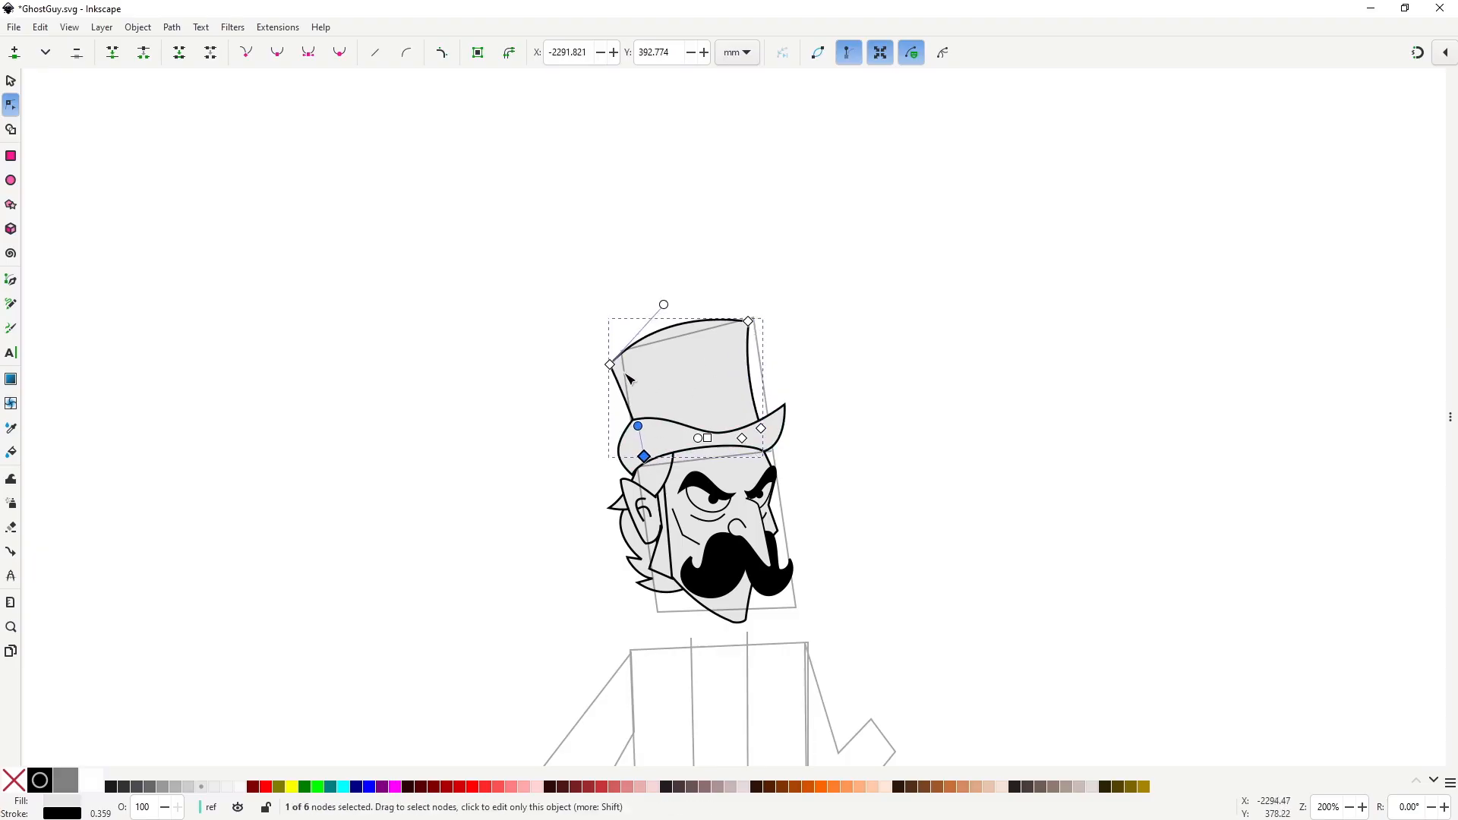
{"action": "left_click_drag", "start_coordinate": [610, 365], "coordinate": [607, 363]}
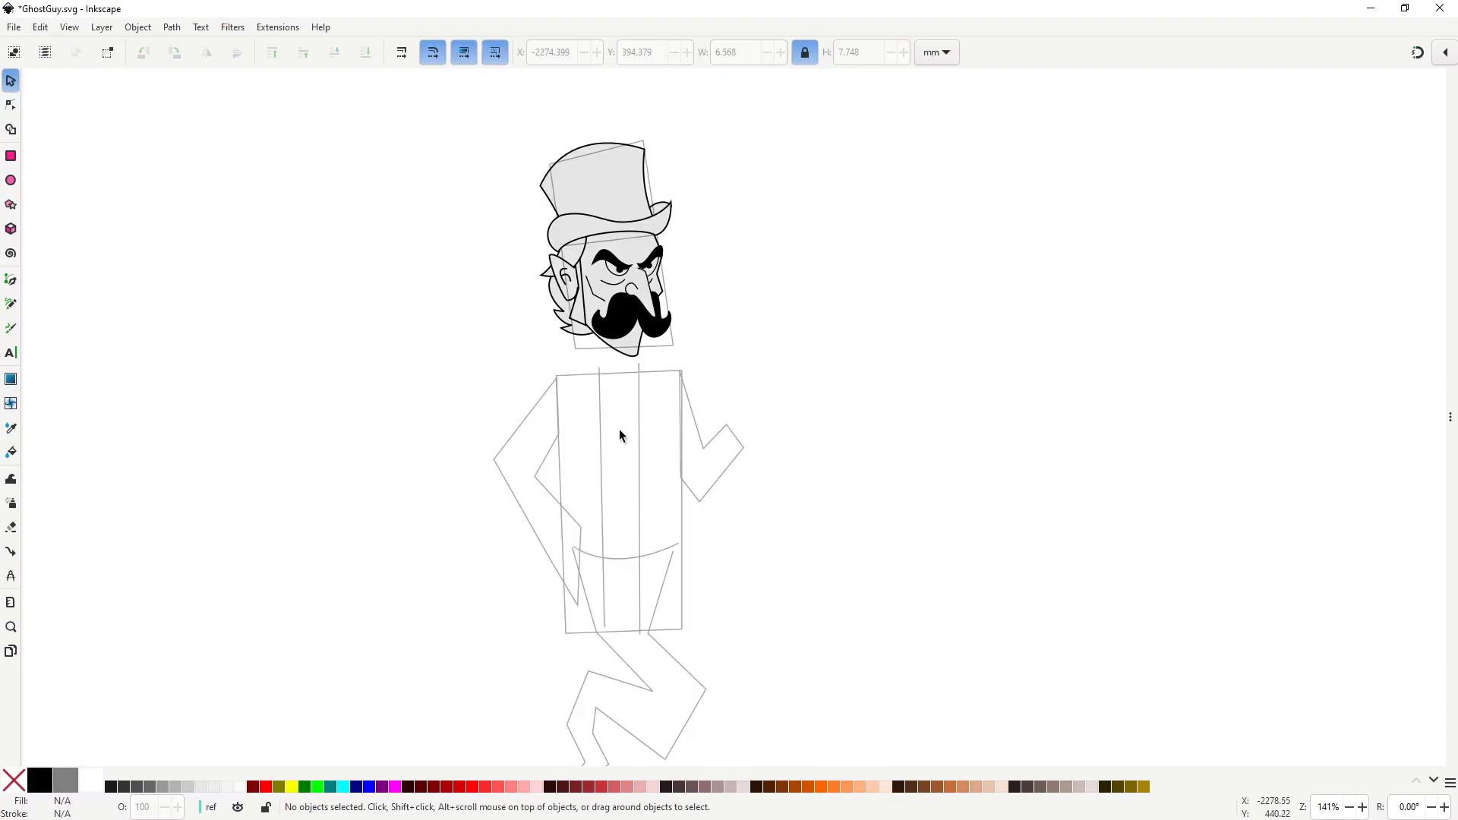
Draw a four-node neck about 9.2 by 11.2 mm below the jaw, with the copied fill and stroke, behind the head.
{"action": "key", "text": "b"}
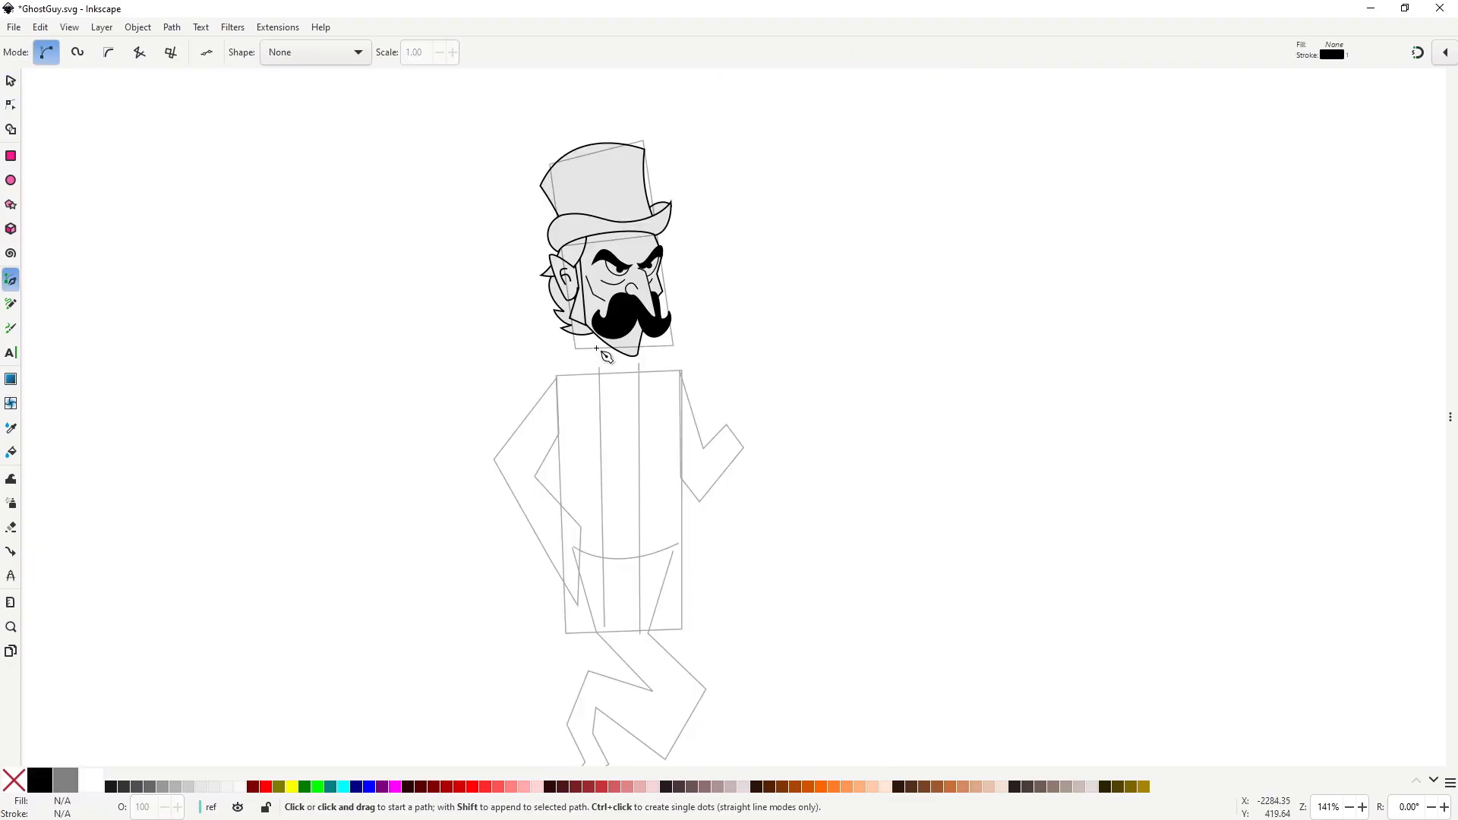
{"action": "left_click", "coordinate": [594, 334]}
{"action": "left_click", "coordinate": [600, 377]}
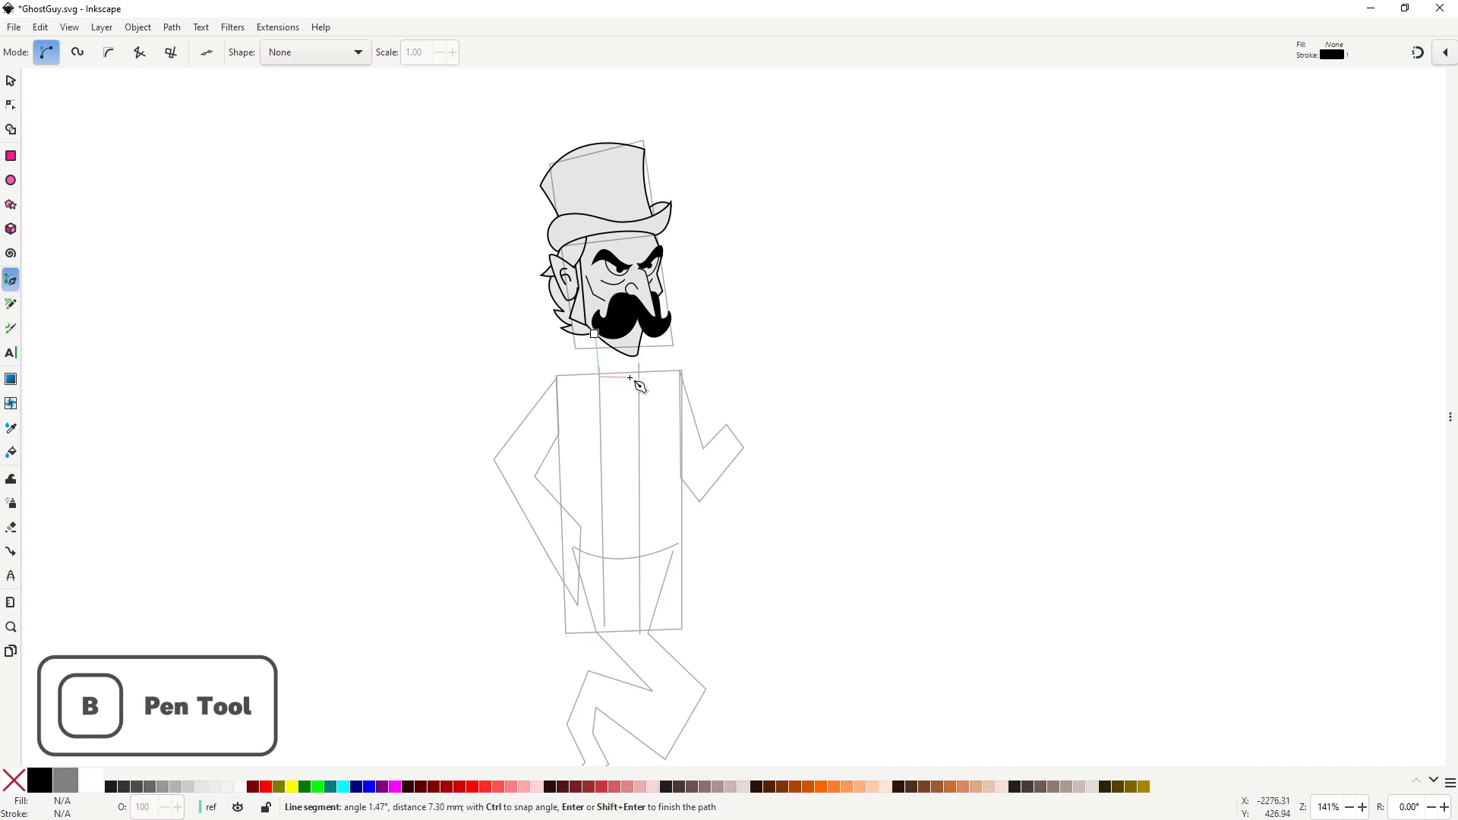
{"action": "left_click", "coordinate": [630, 376]}
{"action": "left_click", "coordinate": [624, 334]}
{"action": "left_click", "coordinate": [603, 340]}
{"action": "key", "text": "s"}
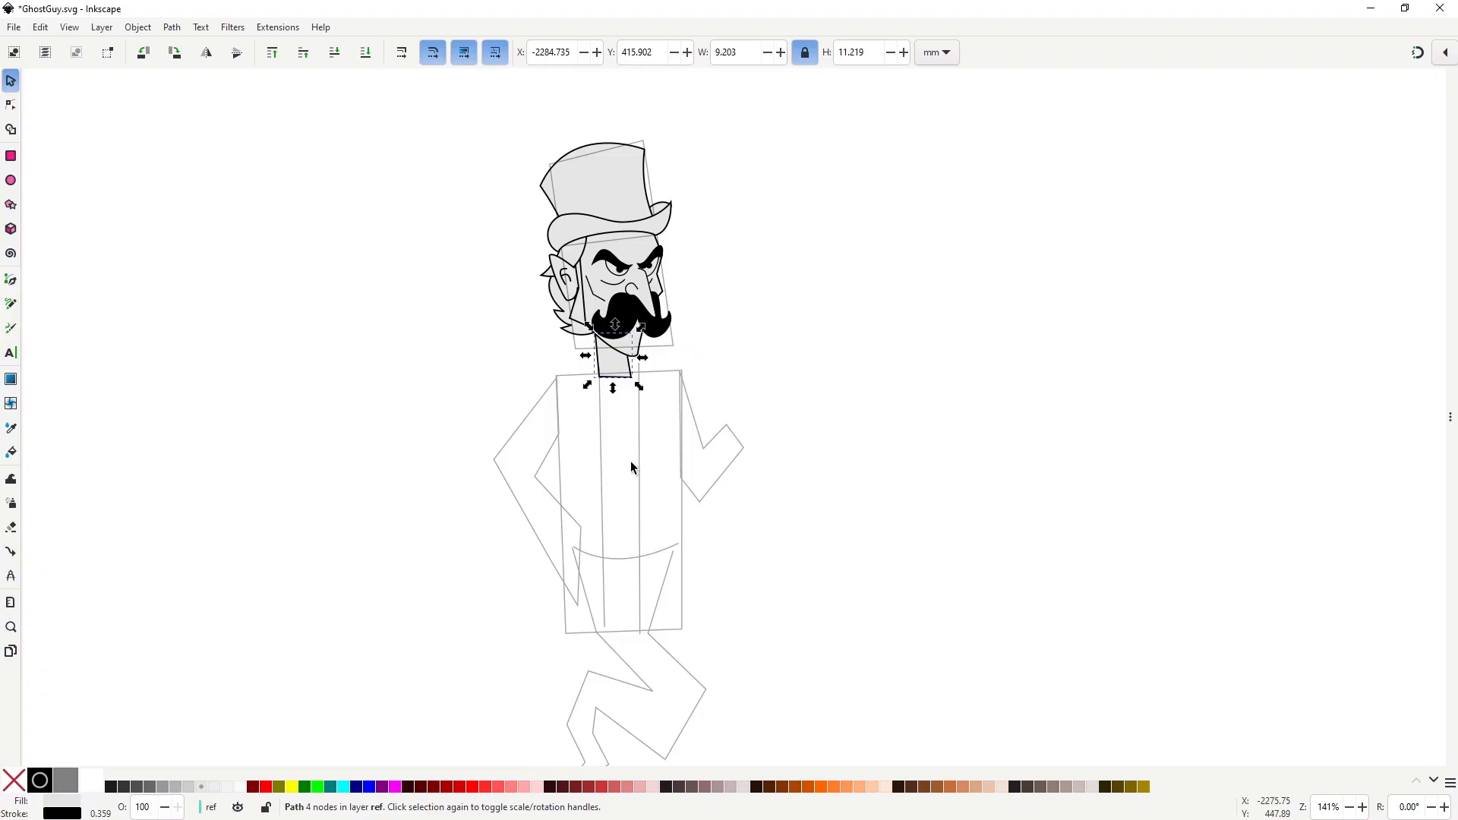
Draw a closed straight-sided torso outline with sloping shoulders, a narrowed waist and a wider hem over the blocked-out body.
{"action": "key", "text": "b"}
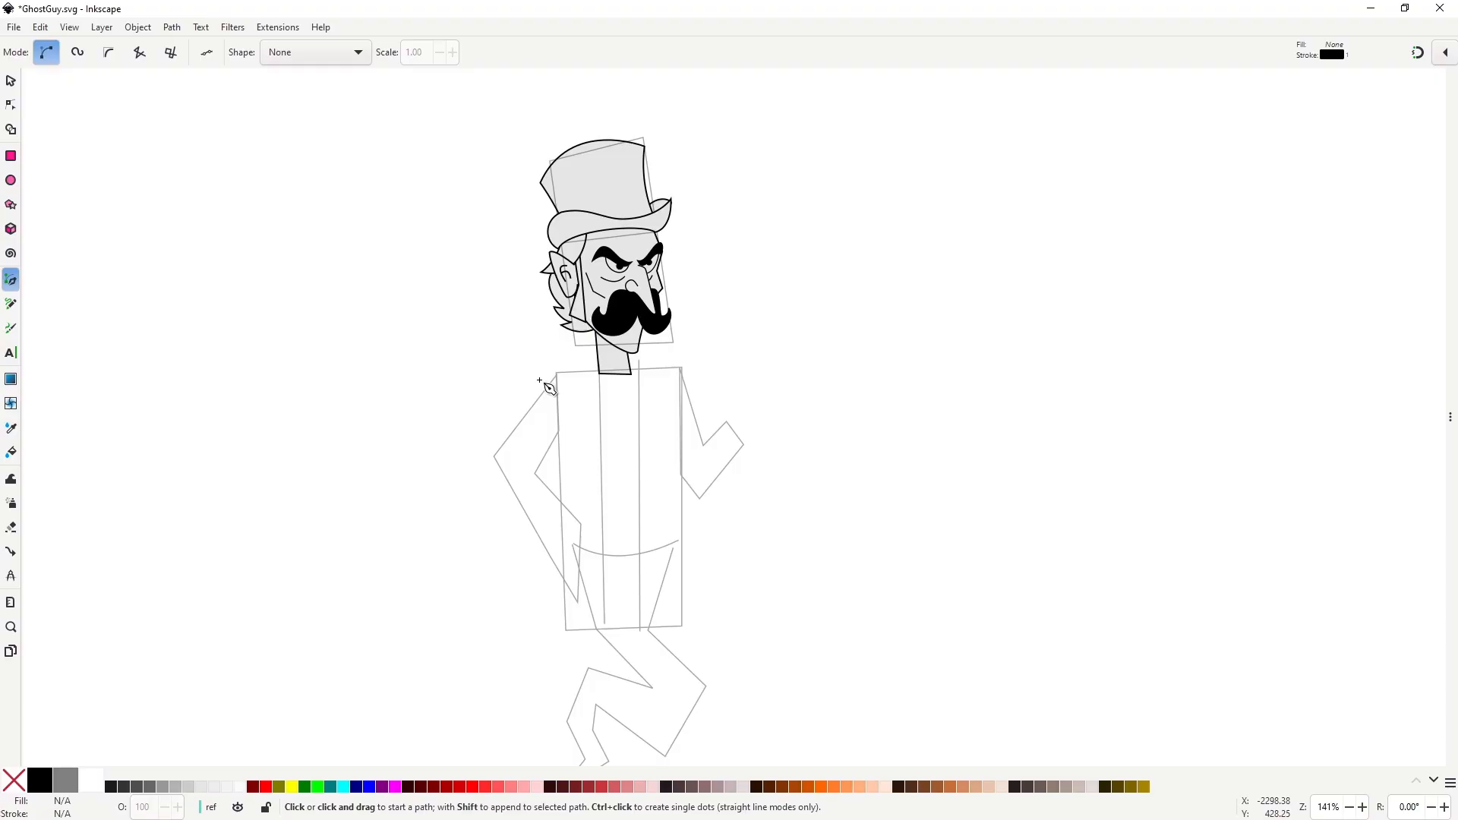
{"action": "left_click", "coordinate": [540, 380]}
{"action": "left_click", "coordinate": [689, 386]}
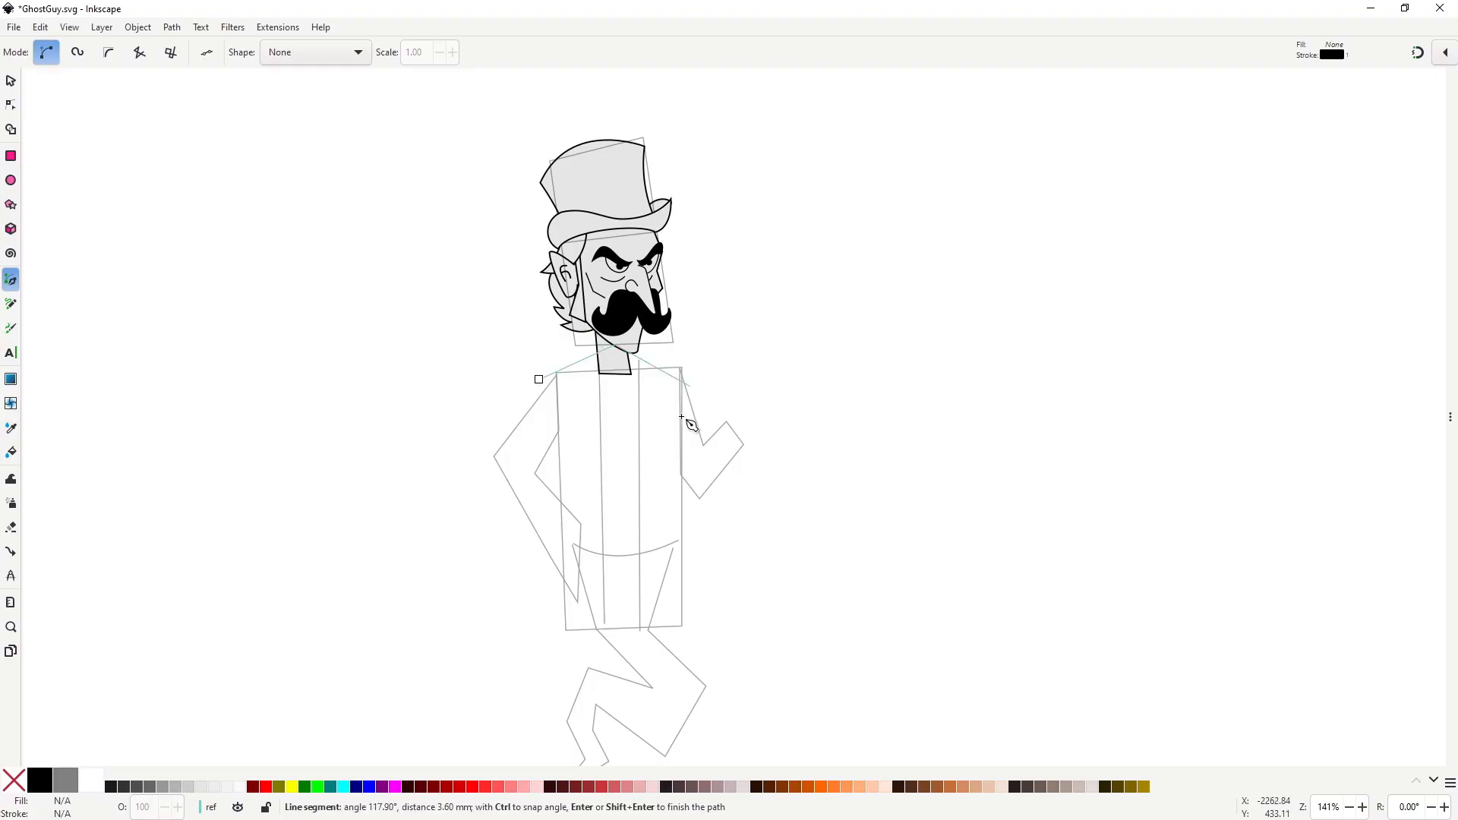
{"action": "left_click", "coordinate": [665, 510]}
{"action": "left_click", "coordinate": [684, 628]}
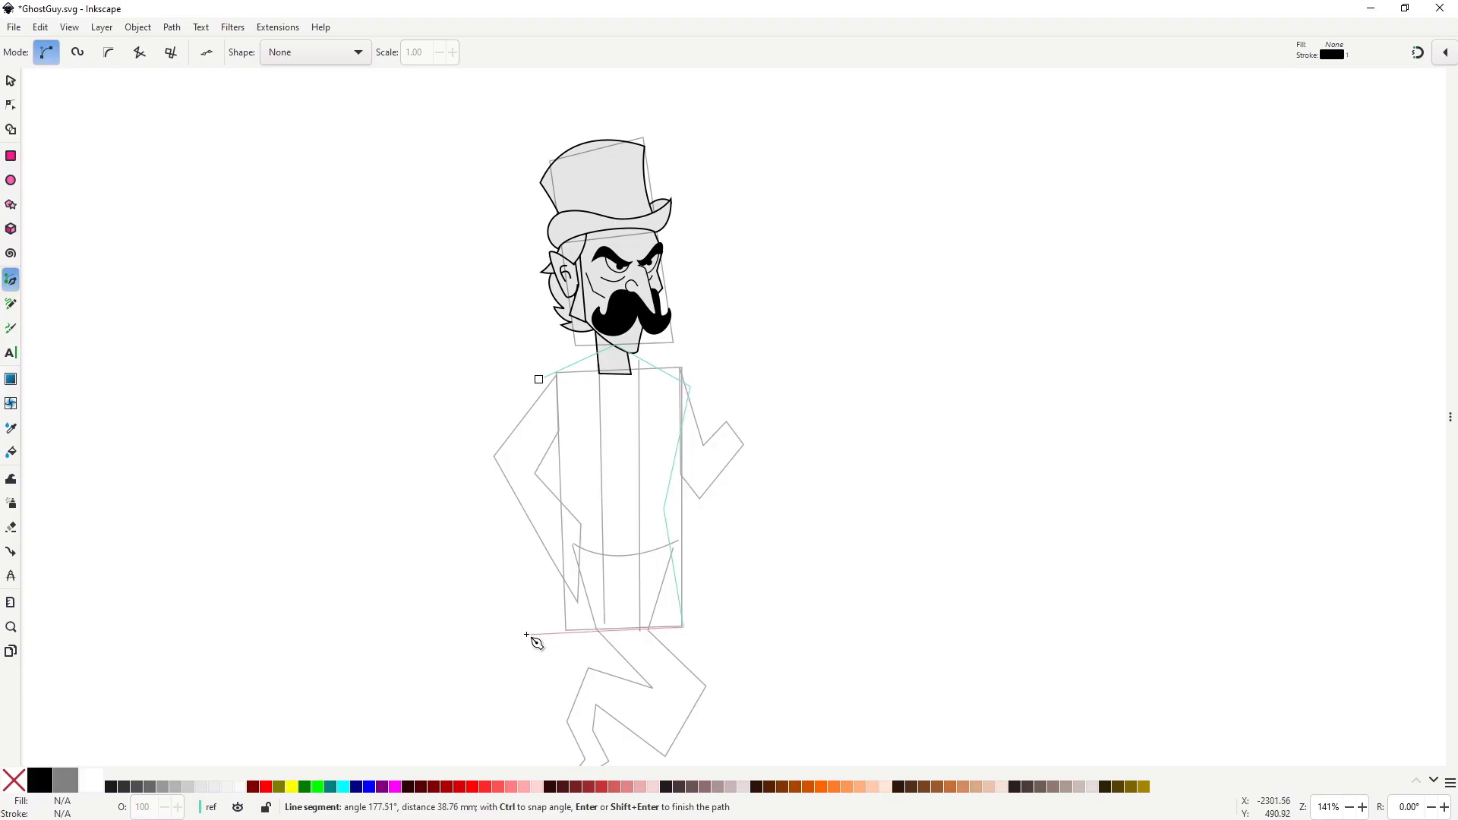
{"action": "left_click", "coordinate": [524, 632]}
{"action": "left_click", "coordinate": [560, 498]}
{"action": "left_click", "coordinate": [539, 380]}
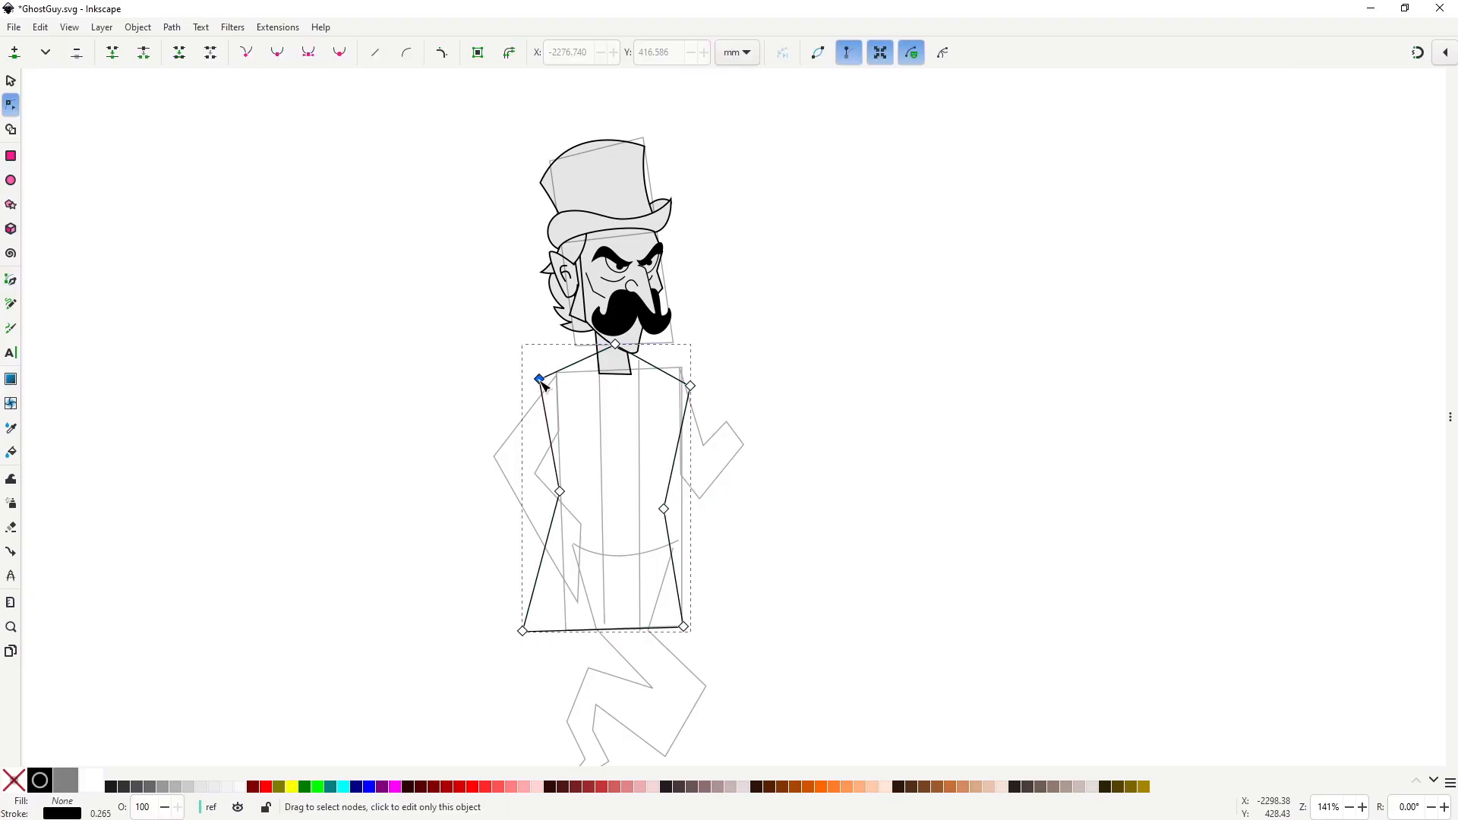
Draw a curved coat front edge from the neck sweeping back below the torso's hem, and move its lower end node outward.
{"action": "left_click", "coordinate": [599, 342]}
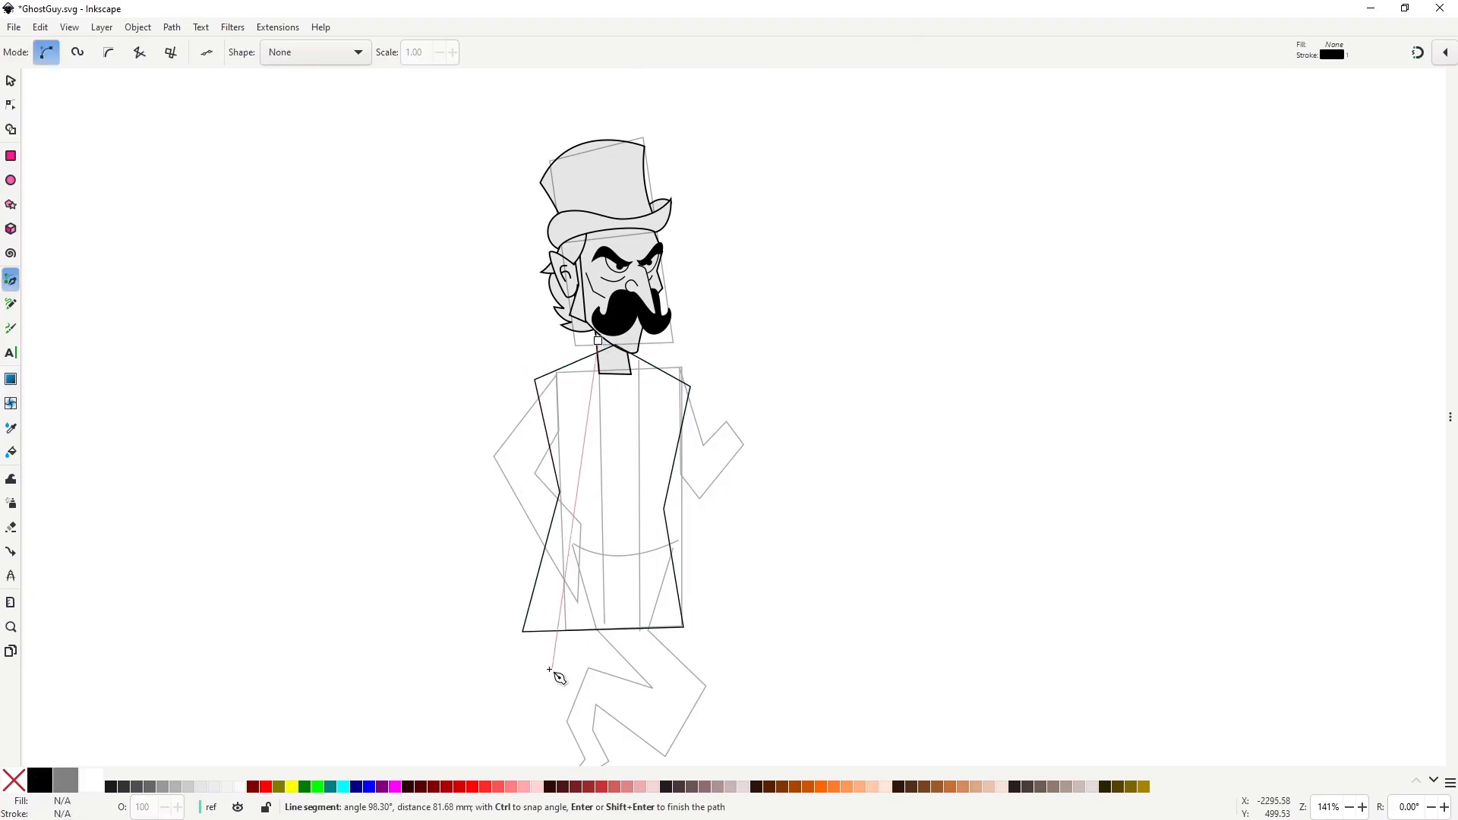
{"action": "left_click_drag", "start_coordinate": [552, 665], "coordinate": [465, 722]}
{"action": "key", "text": "Return"}
{"action": "key", "text": "n"}
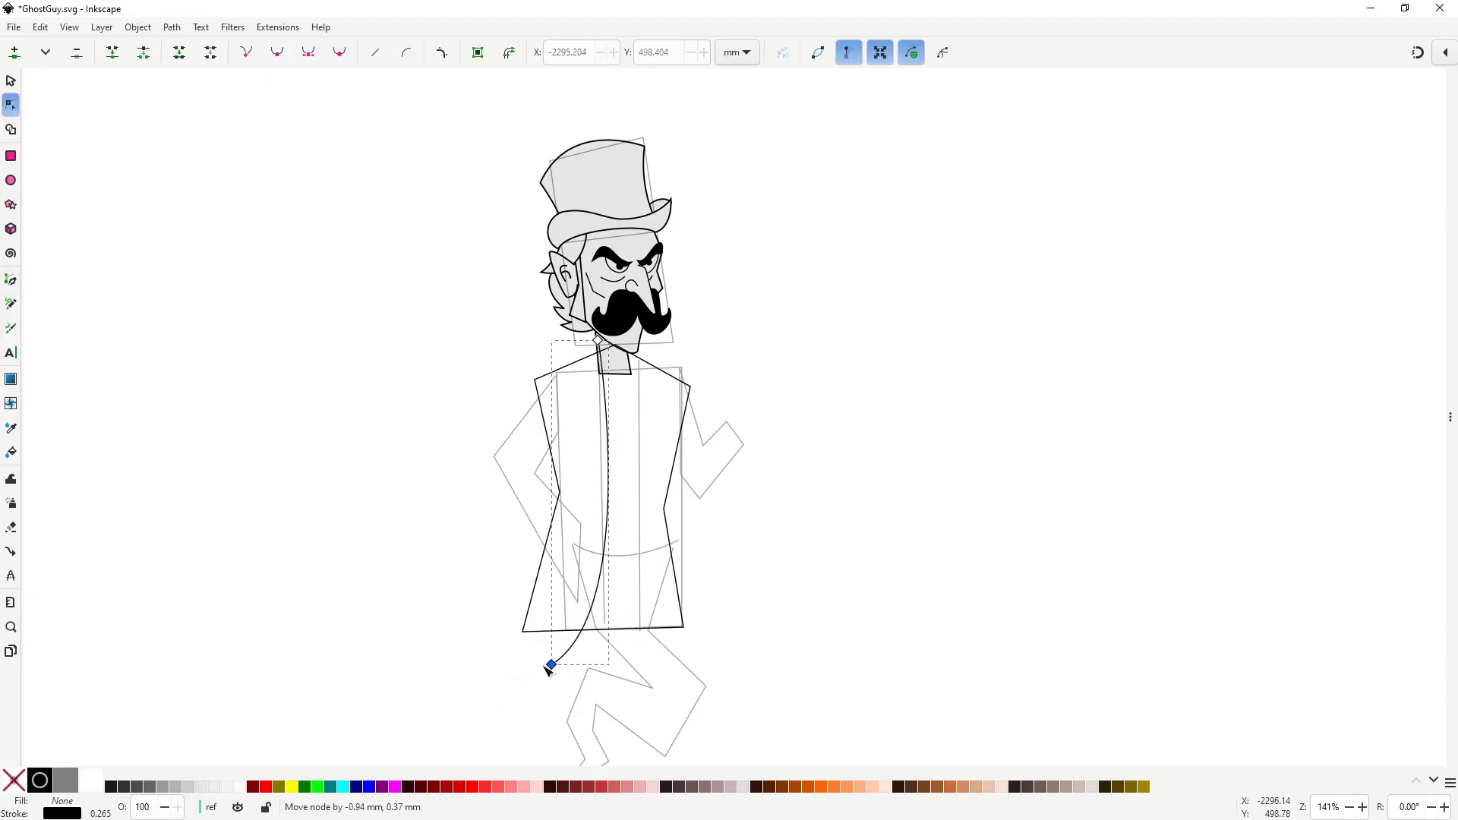
{"action": "left_click_drag", "start_coordinate": [552, 665], "coordinate": [541, 666]}
Close the wide coat panel along the tail, waist and shoulder, about 23.6 by 80.5 mm, and apply the copied fill and stroke.
{"action": "key", "text": "b"}
{"action": "left_click", "coordinate": [540, 666]}
{"action": "left_click", "coordinate": [509, 608]}
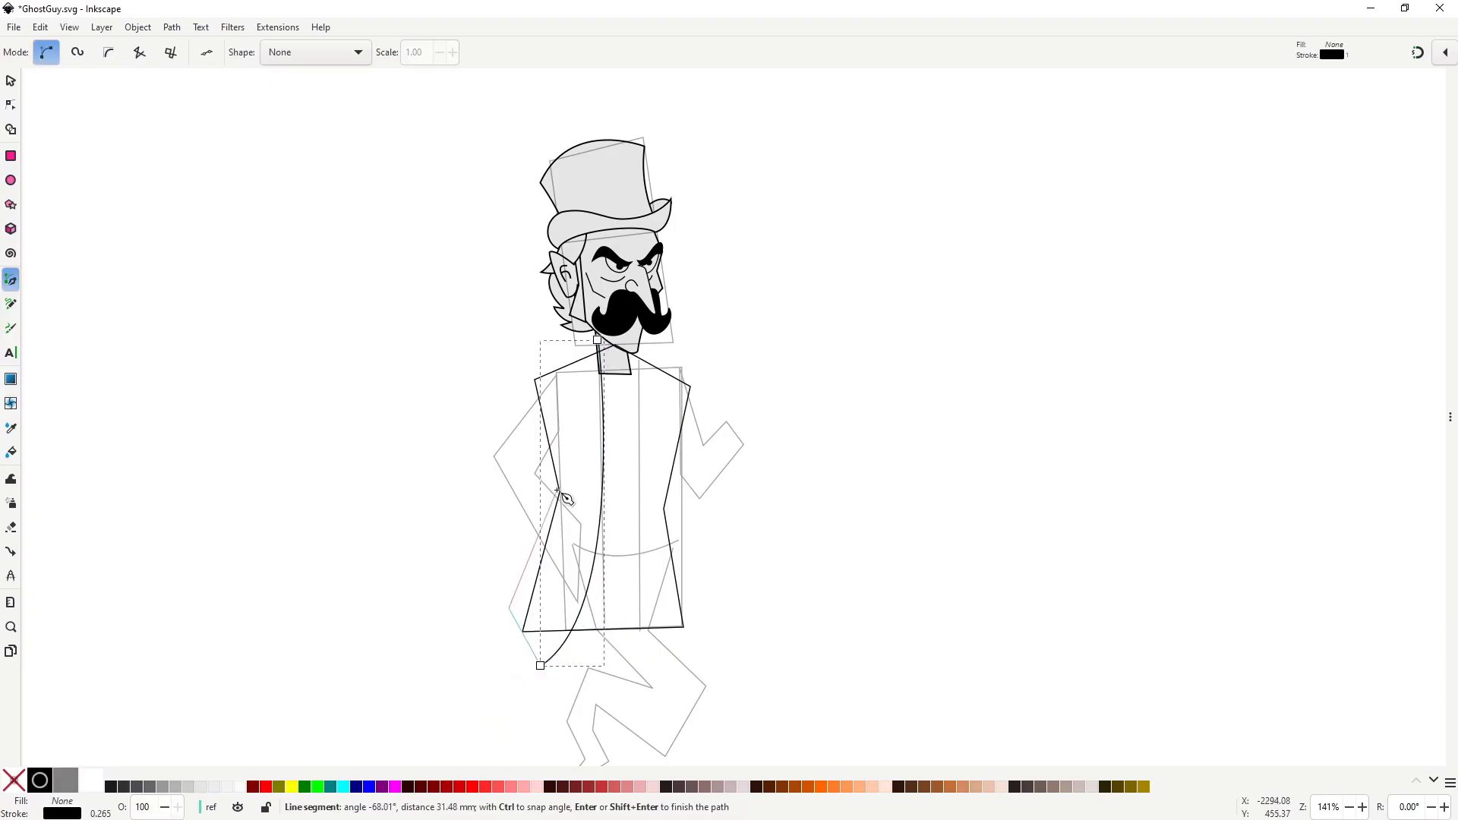
{"action": "left_click_drag", "start_coordinate": [562, 488], "coordinate": [570, 447]}
{"action": "key", "text": "Return"}
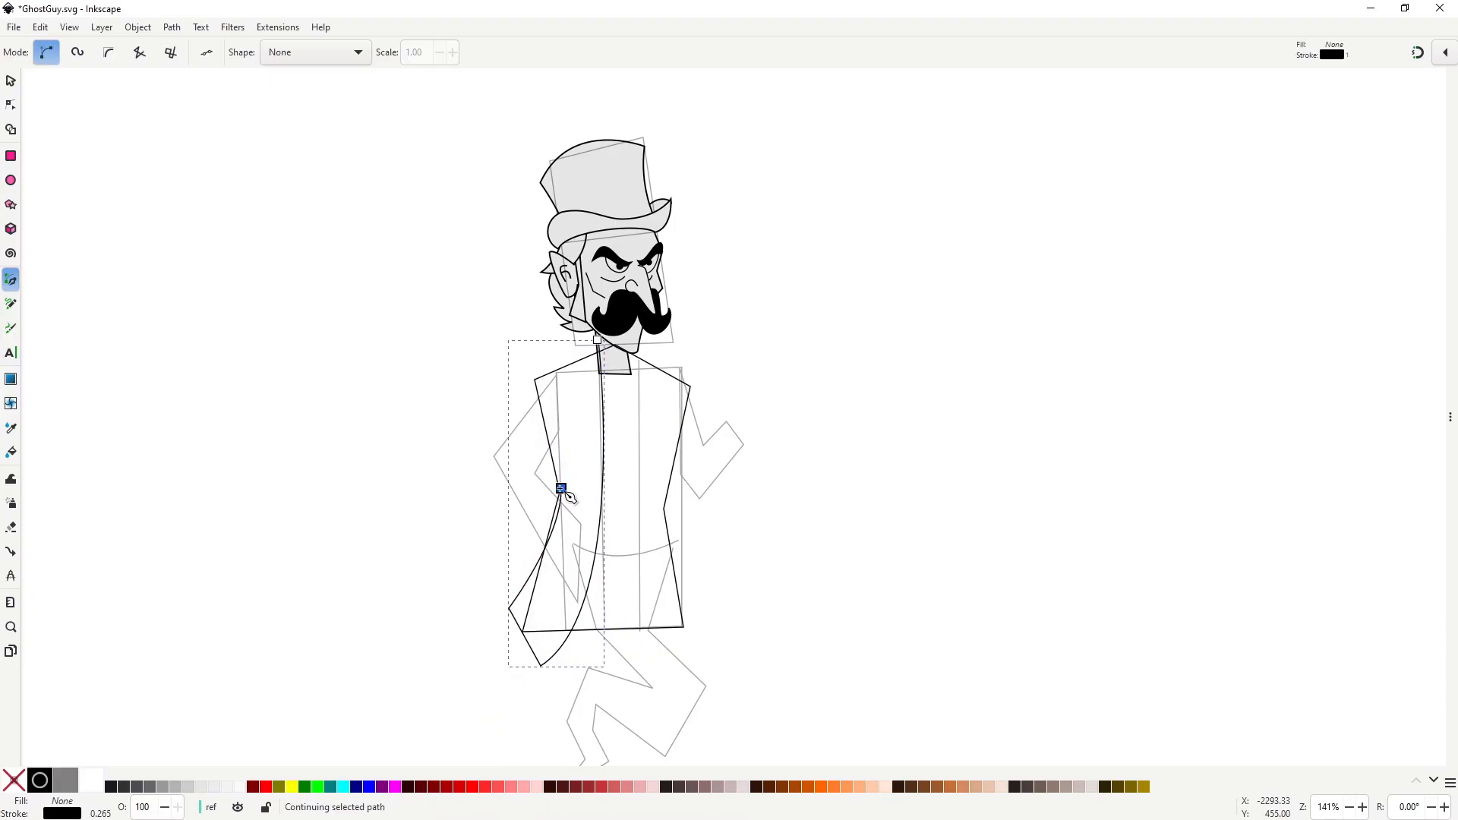
{"action": "left_click", "coordinate": [534, 379]}
{"action": "left_click", "coordinate": [598, 340]}
{"action": "key", "text": "s"}
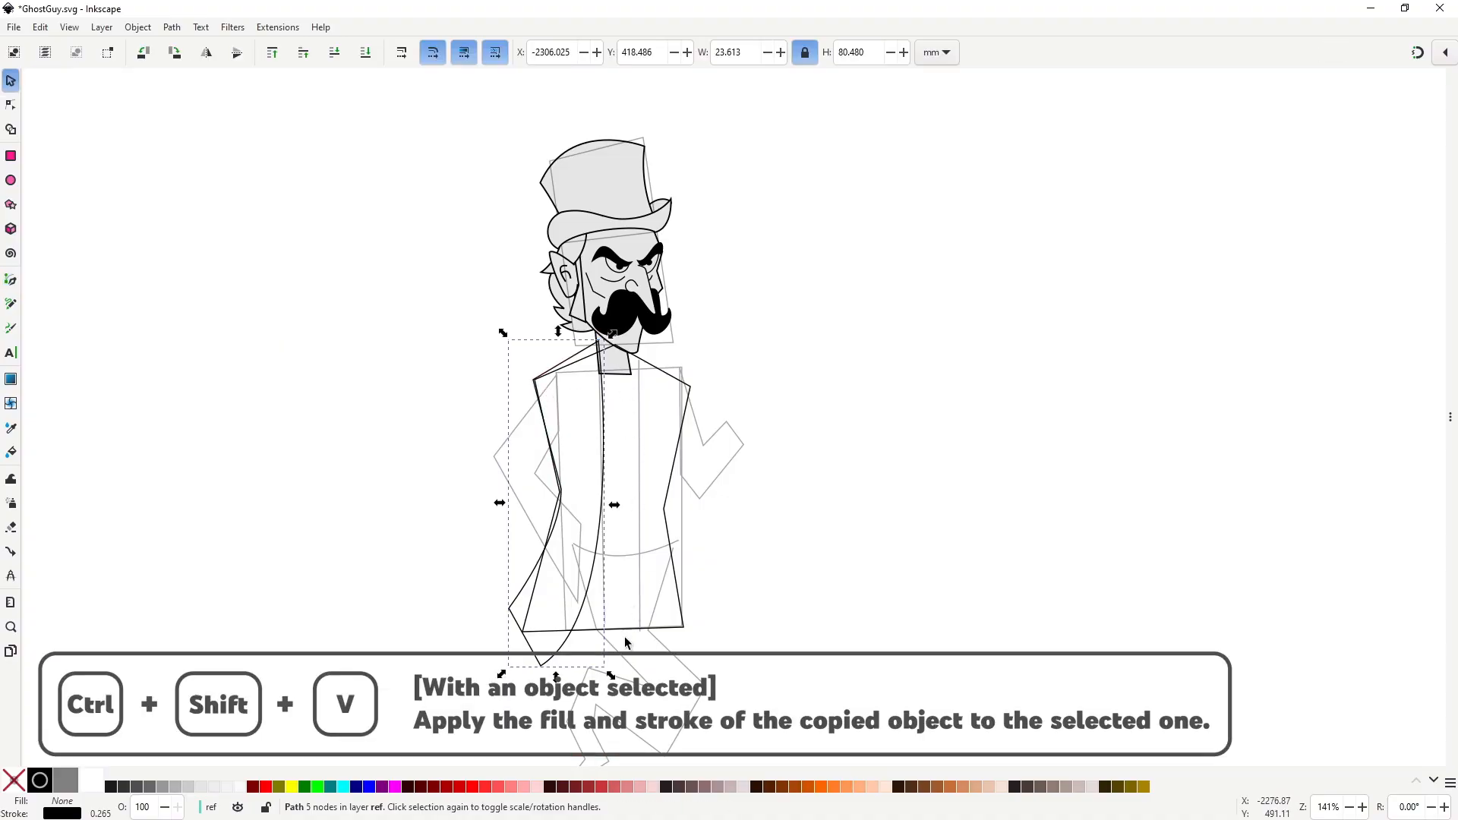
{"action": "key", "text": "ctrl+shift+v"}
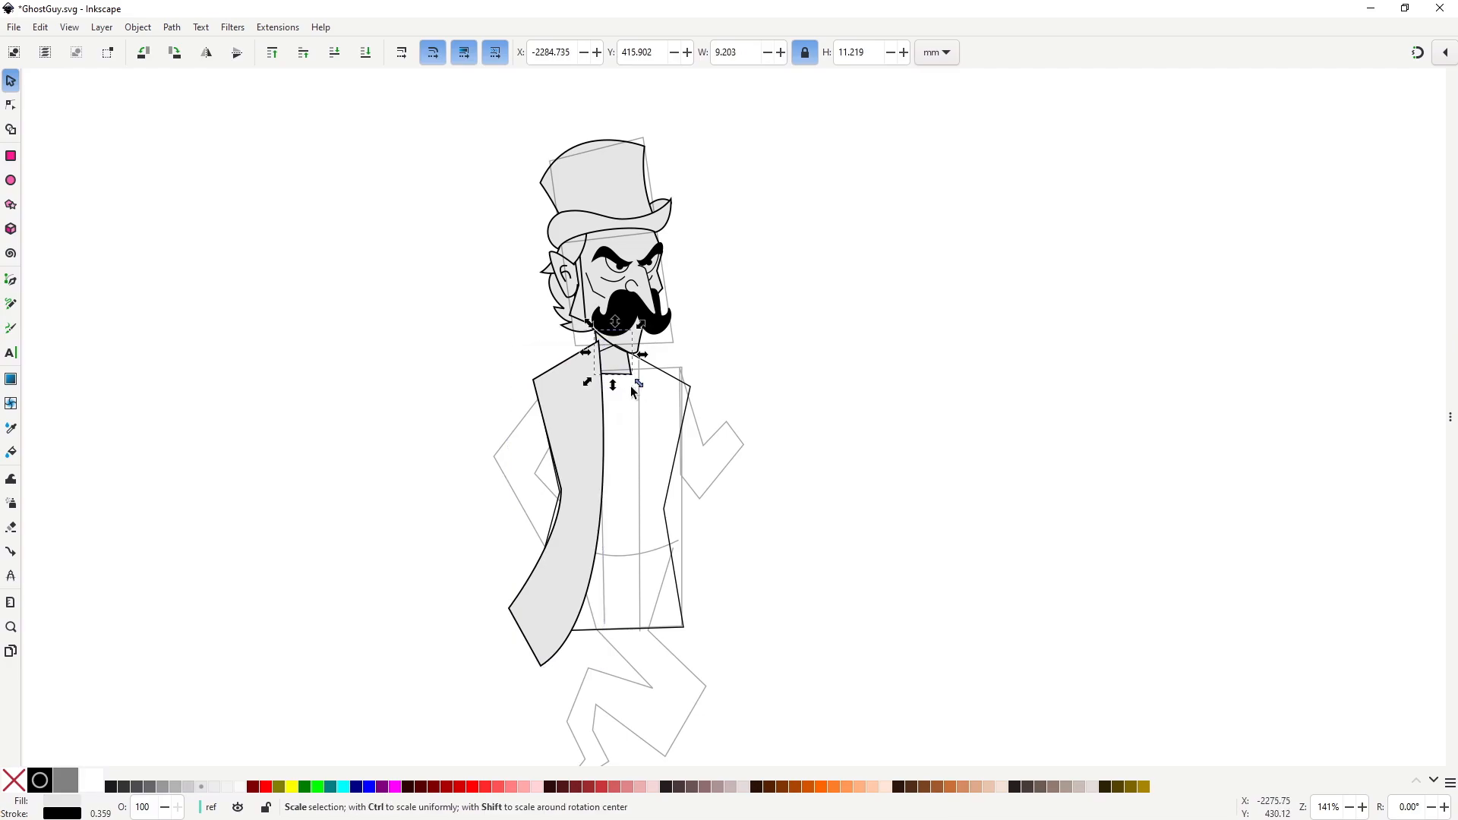
Move the torso's far shoulder node slightly inward and up.
{"action": "key", "text": "b"}
{"action": "key", "text": "n"}
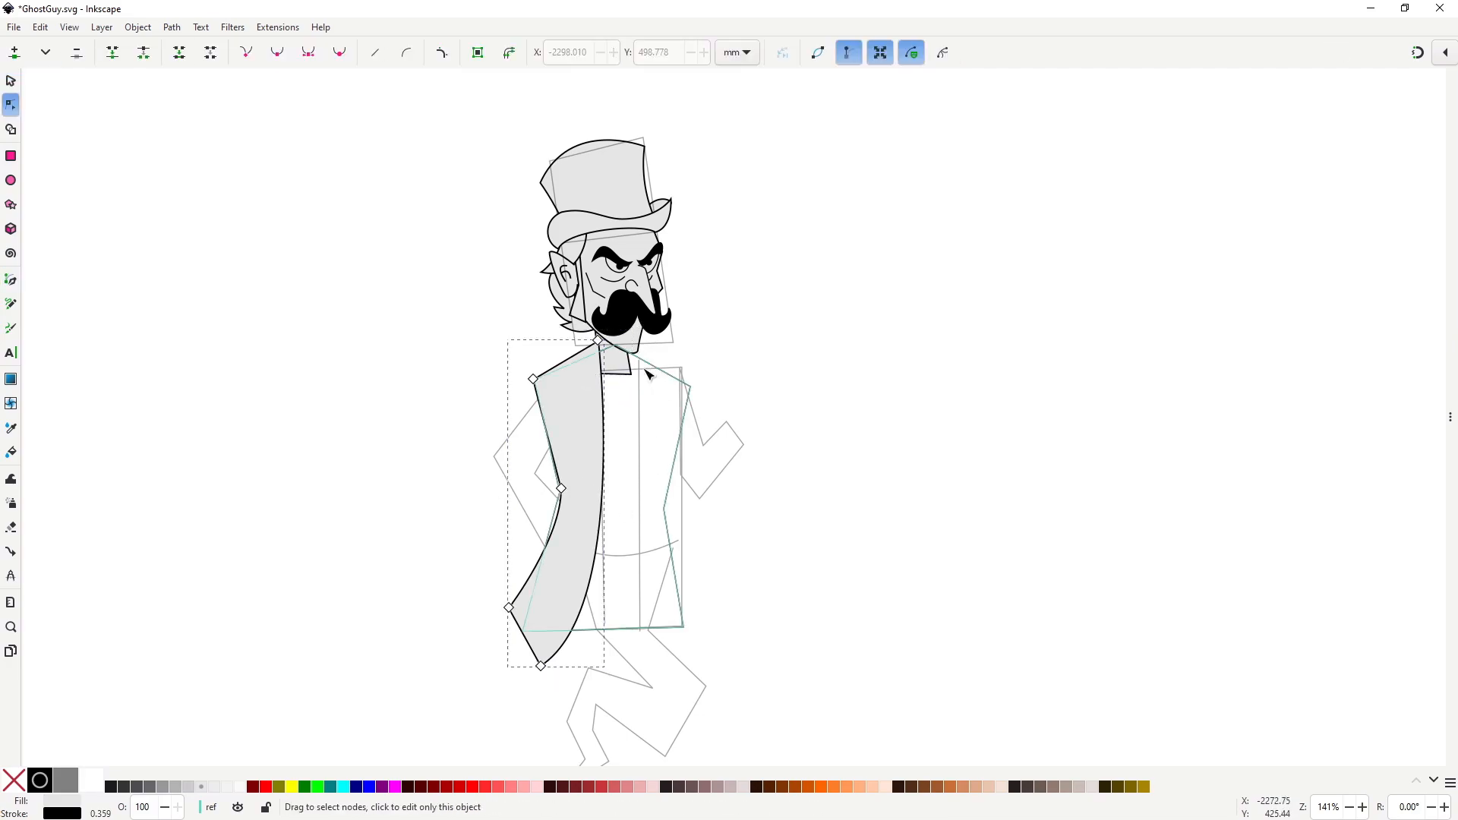
{"action": "left_click", "coordinate": [687, 391]}
{"action": "left_click_drag", "start_coordinate": [687, 389], "coordinate": [684, 383]}
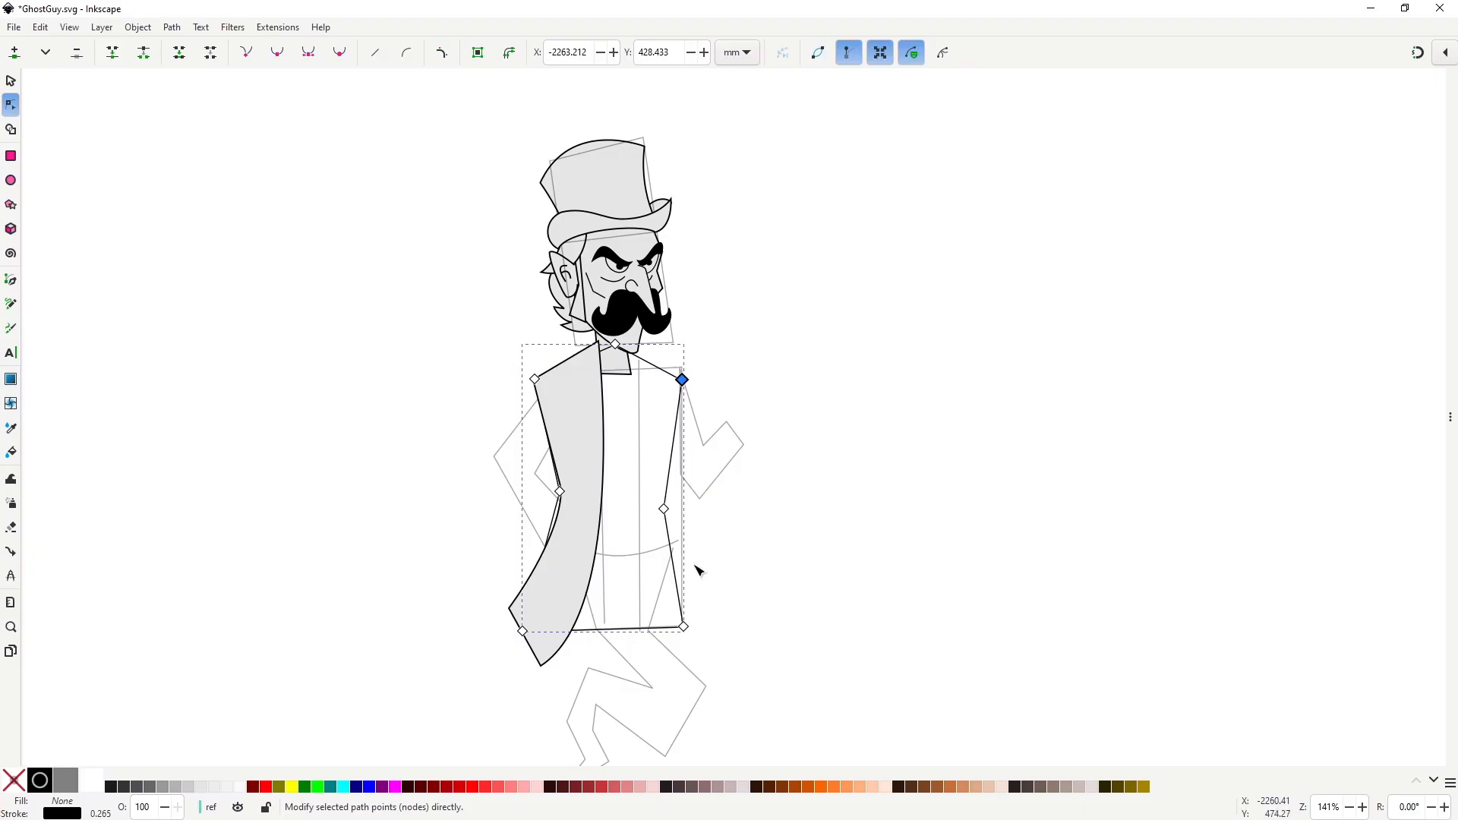
Draw a narrow five-node coat panel about 13.1 by 72.3 mm on the torso's far side, and apply the copied style to both.
{"action": "key", "text": "b"}
{"action": "left_click", "coordinate": [637, 357]}
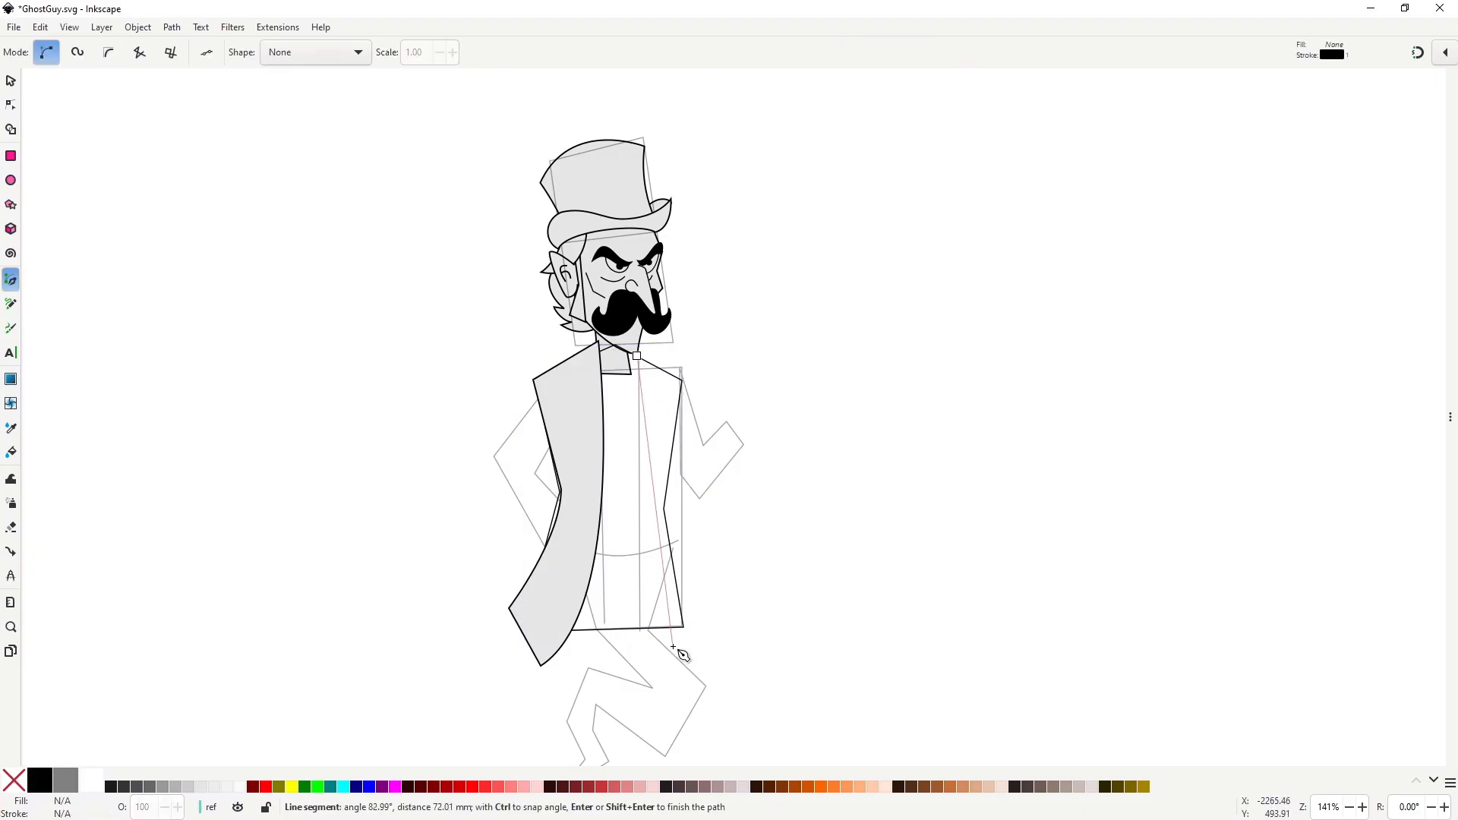
{"action": "left_click", "coordinate": [672, 646]}
{"action": "left_click", "coordinate": [638, 356]}
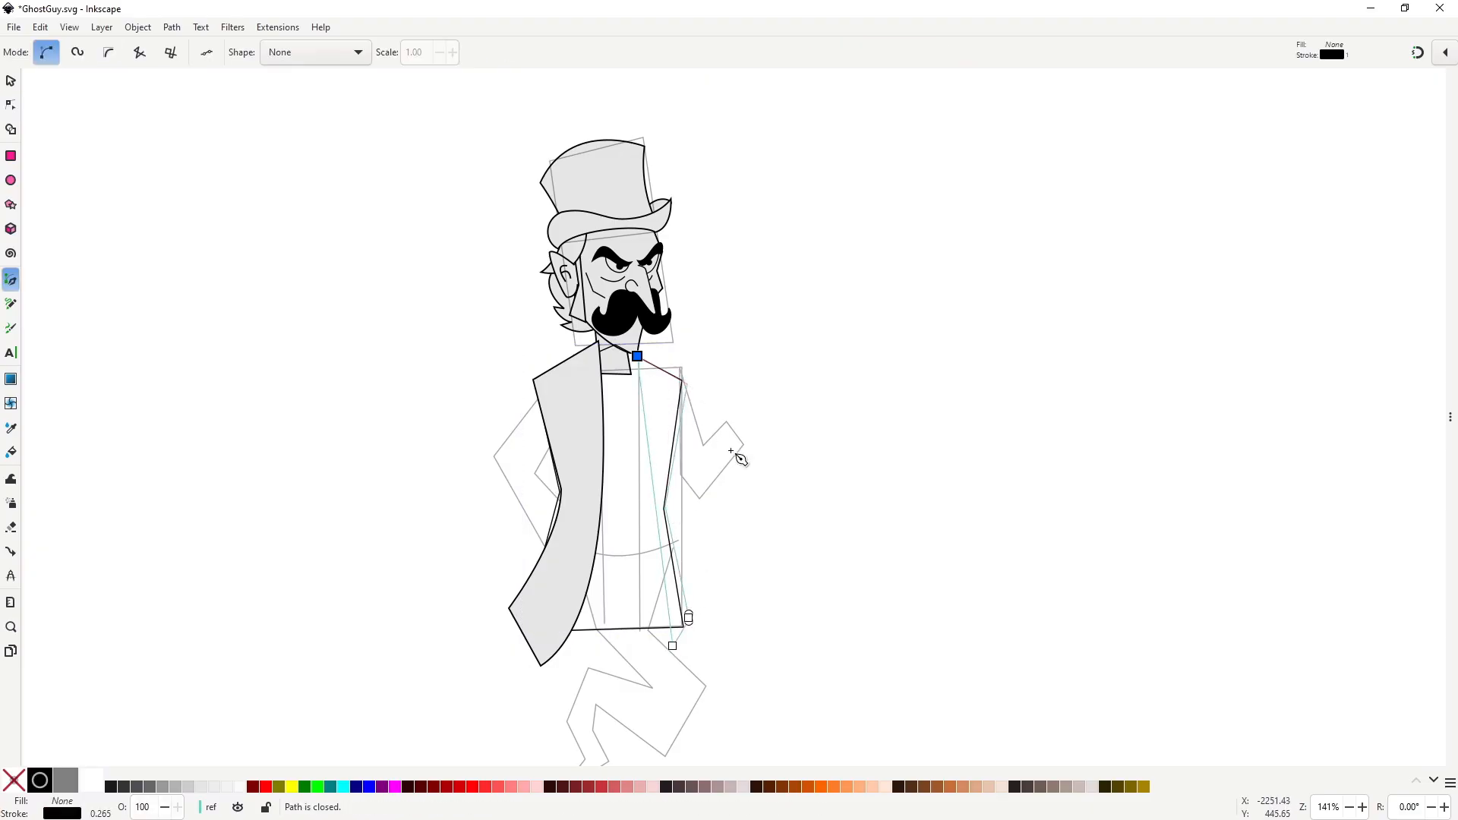
Bend the torso's hem into an upward arch and tuck its two bottom corner nodes behind the coat panels.
{"action": "key", "text": "n"}
{"action": "left_click", "coordinate": [631, 637]}
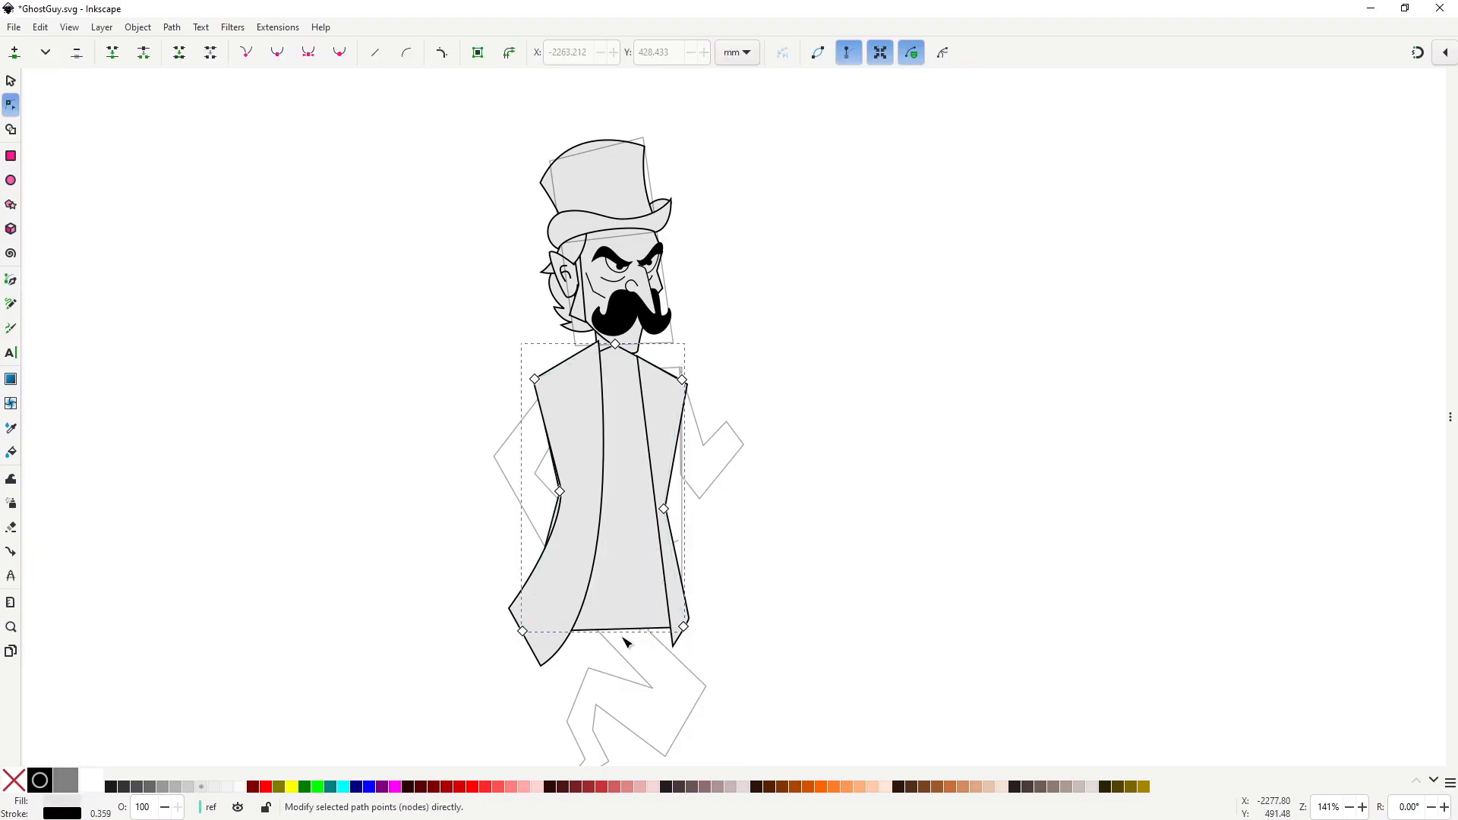
{"action": "left_click_drag", "start_coordinate": [621, 632], "coordinate": [677, 636]}
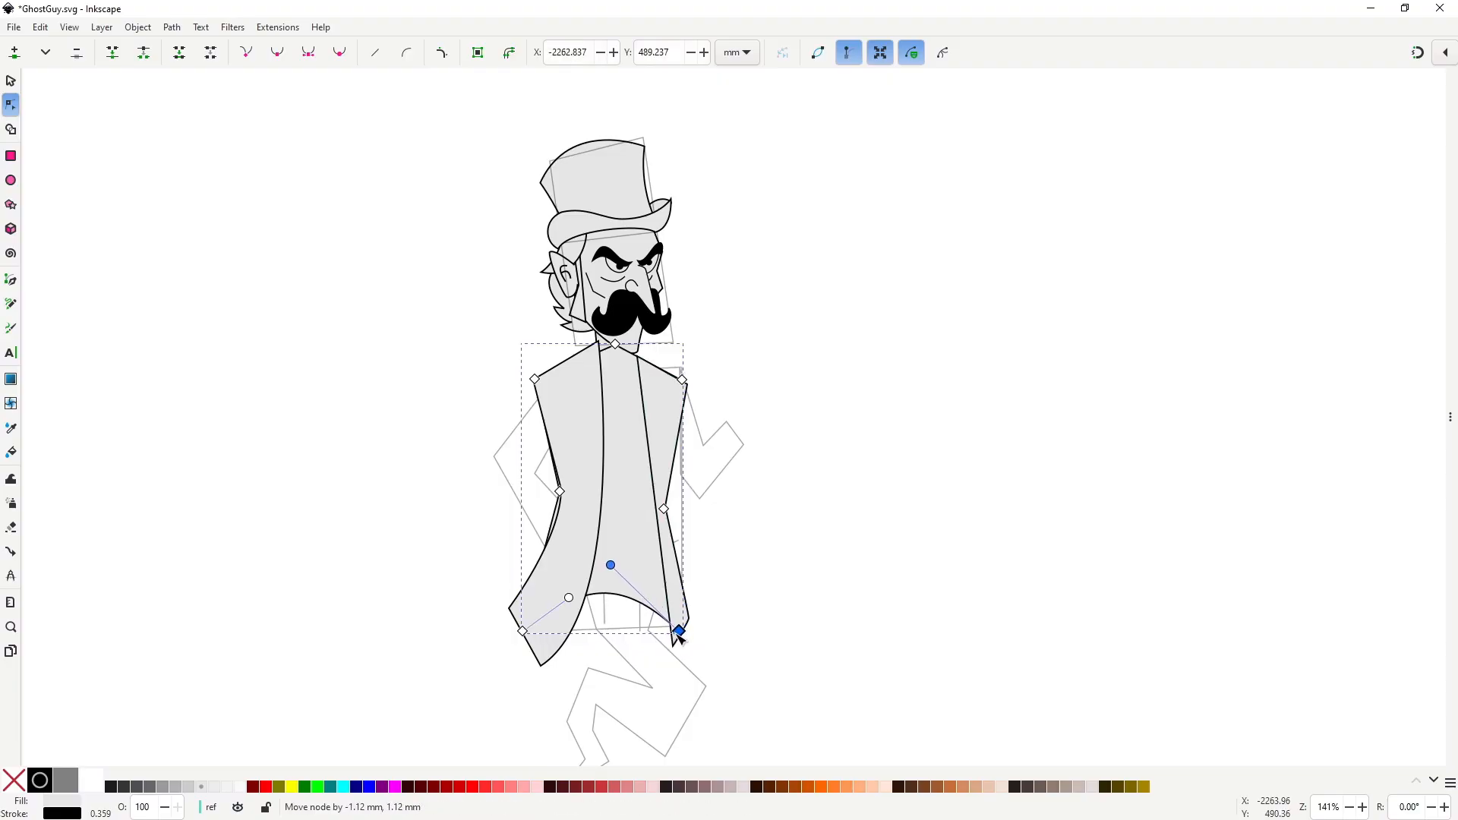
{"action": "left_click_drag", "start_coordinate": [532, 641], "coordinate": [564, 593]}
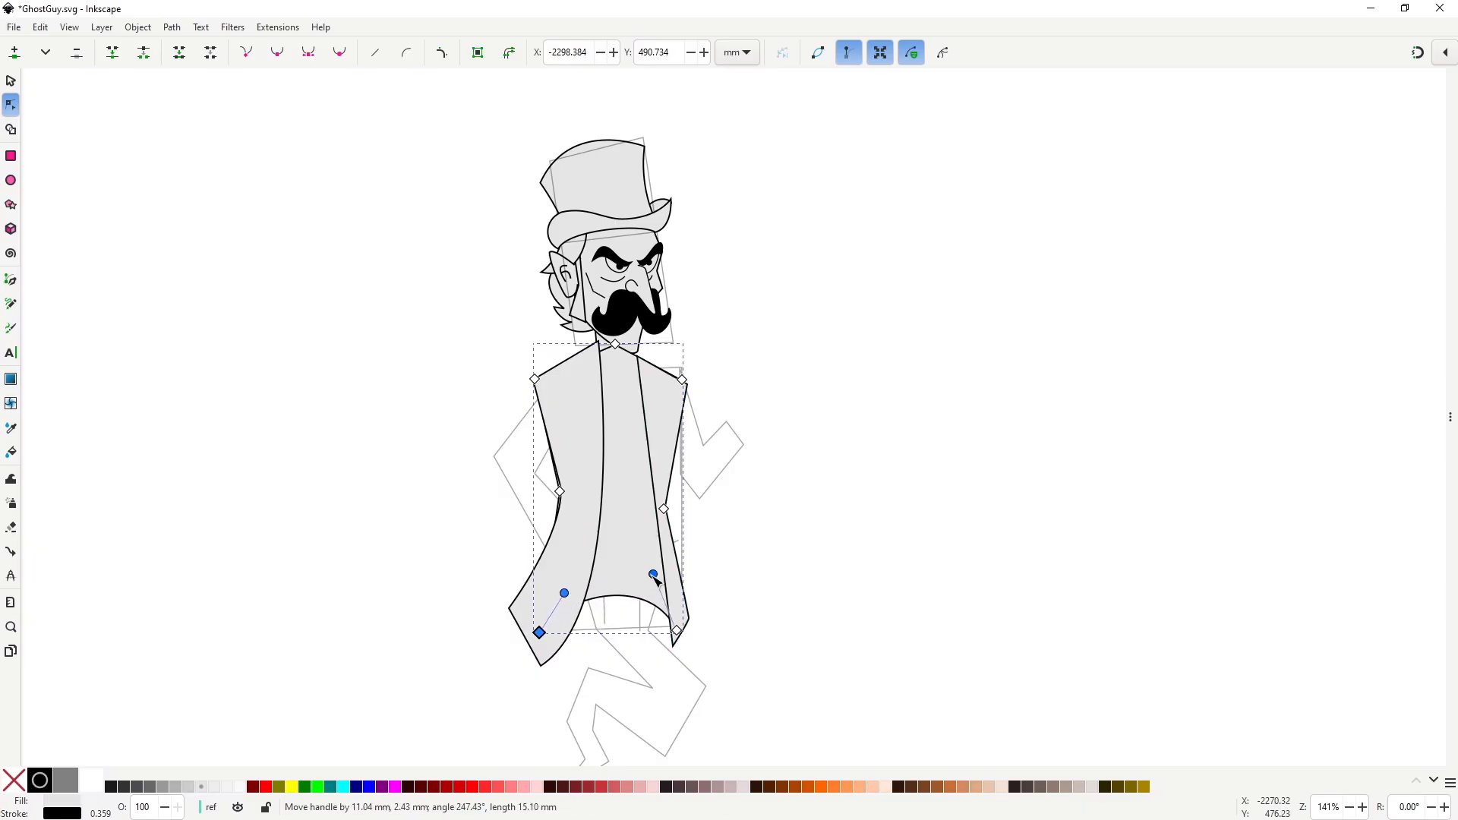
{"action": "key", "text": "s"}
Lower the torso shape to the bottom of the stacking order so it sits behind the neck and both coat panels.
{"action": "left_click", "coordinate": [772, 491]}
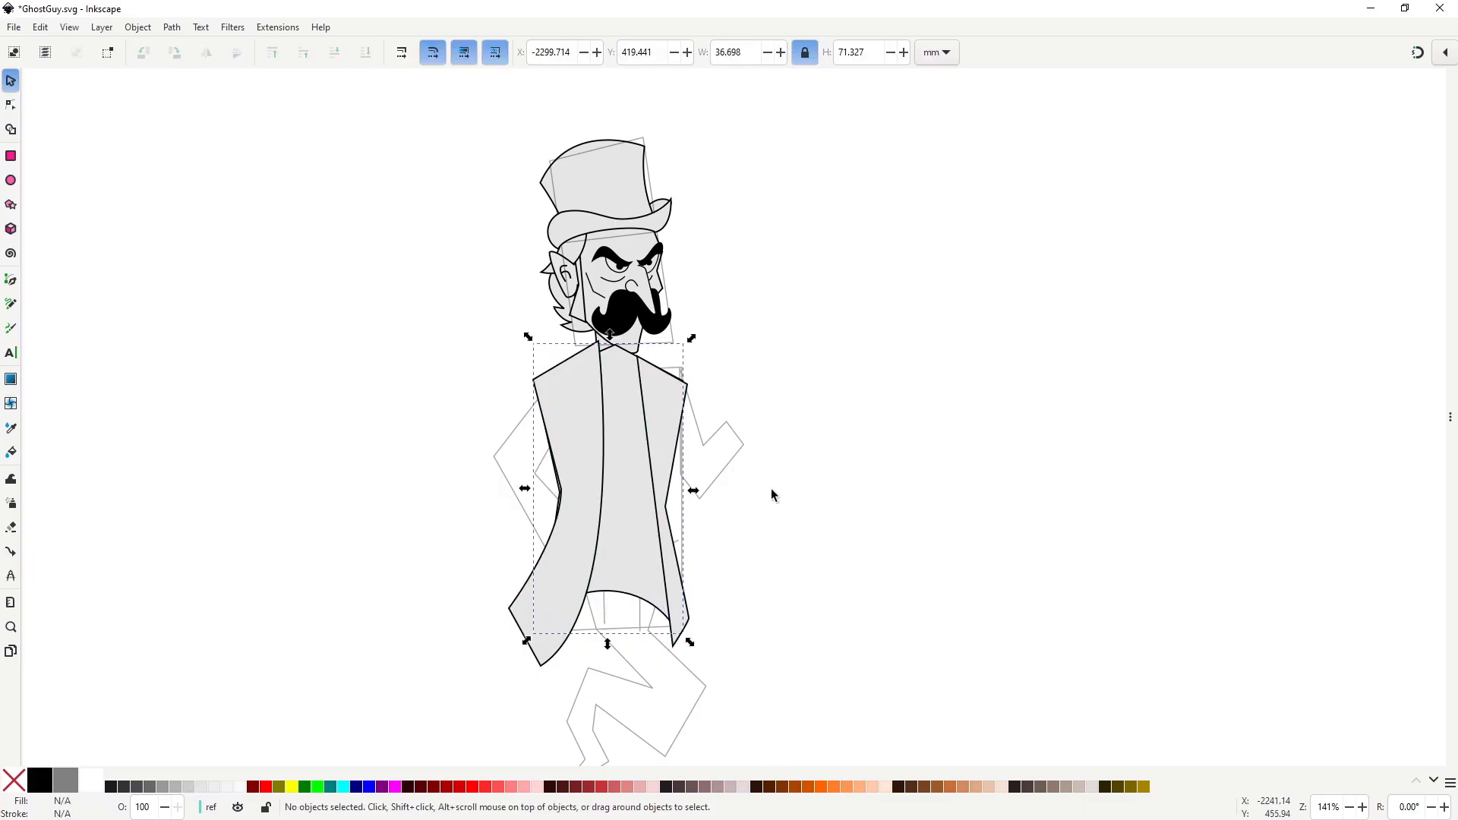
{"action": "left_click", "coordinate": [668, 420]}
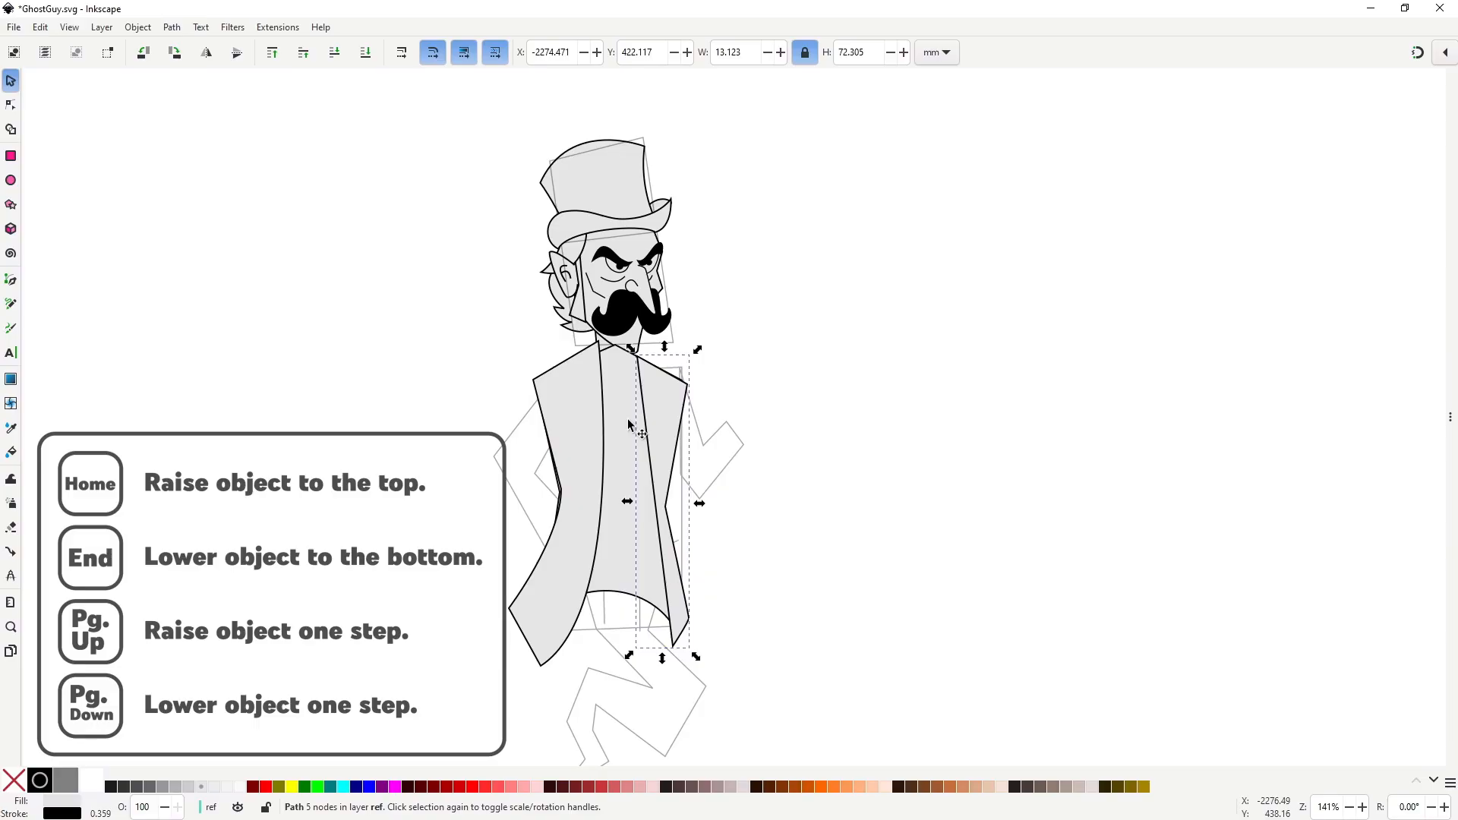
{"action": "left_click", "coordinate": [594, 422]}
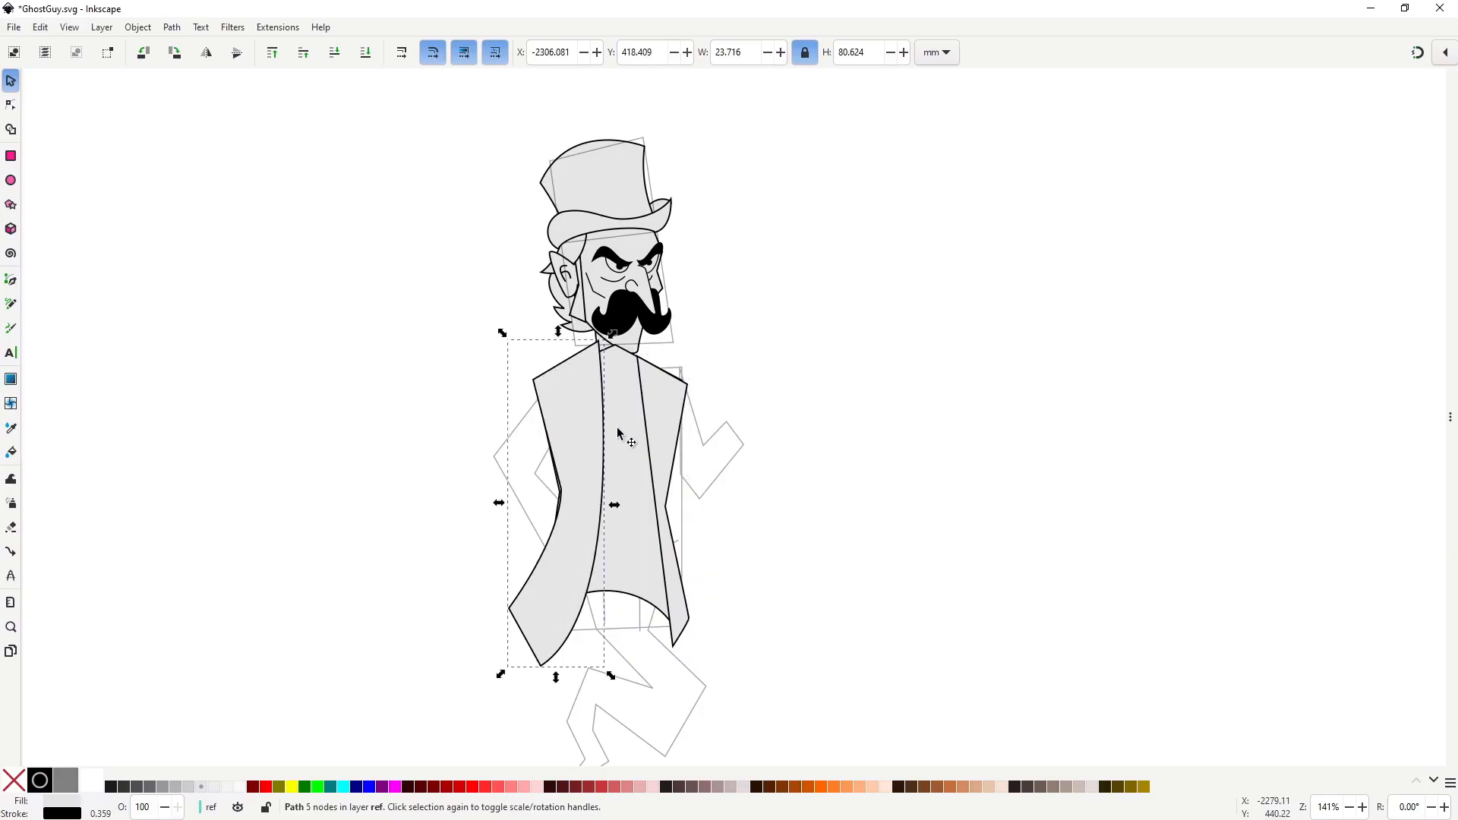
{"action": "left_click", "coordinate": [629, 415]}
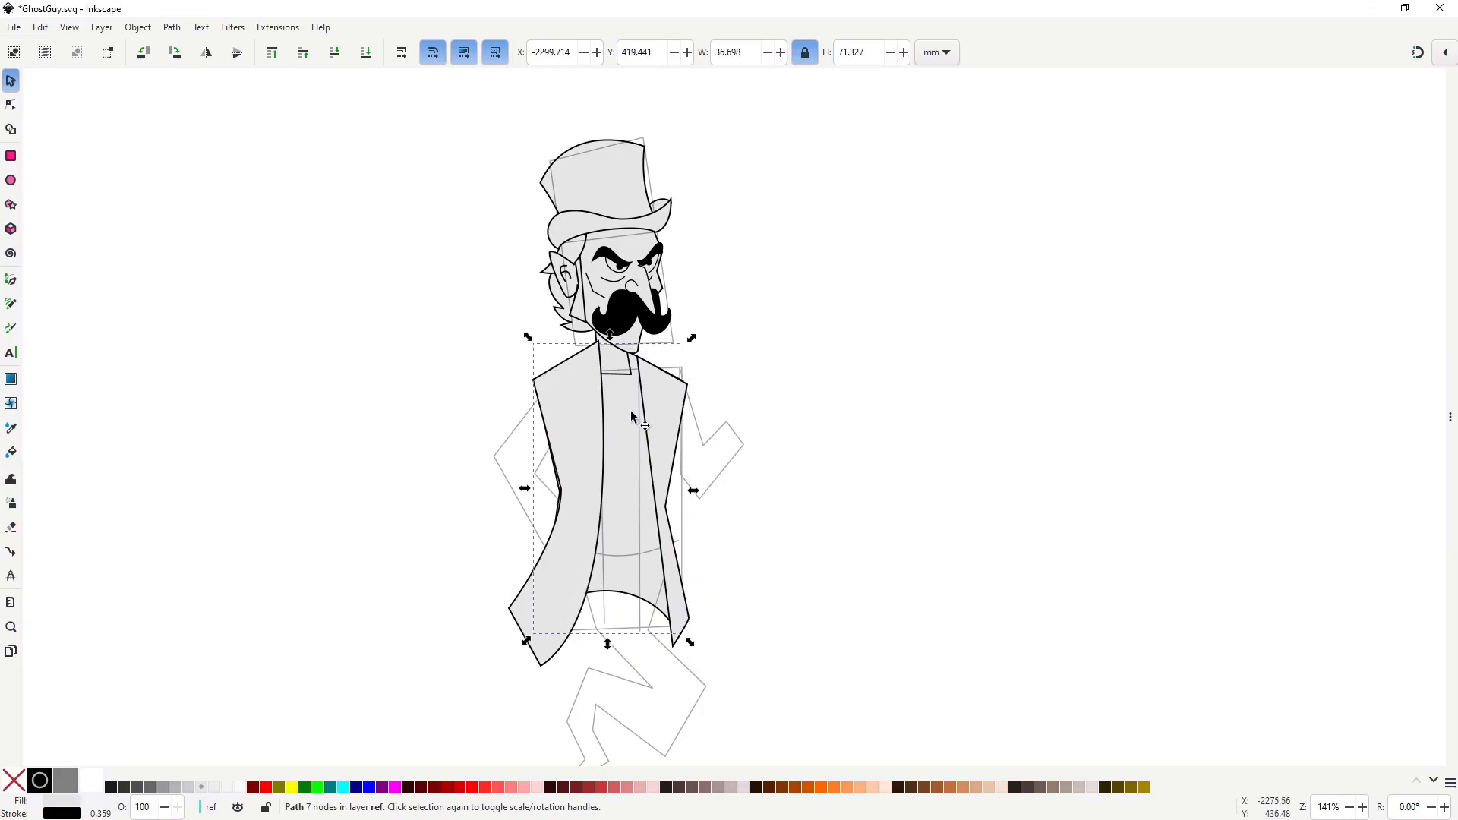
Move the narrow coat panel's top inner node slightly up and inward toward the neck.
{"action": "left_click", "coordinate": [655, 401]}
{"action": "double_click", "coordinate": [660, 407]}
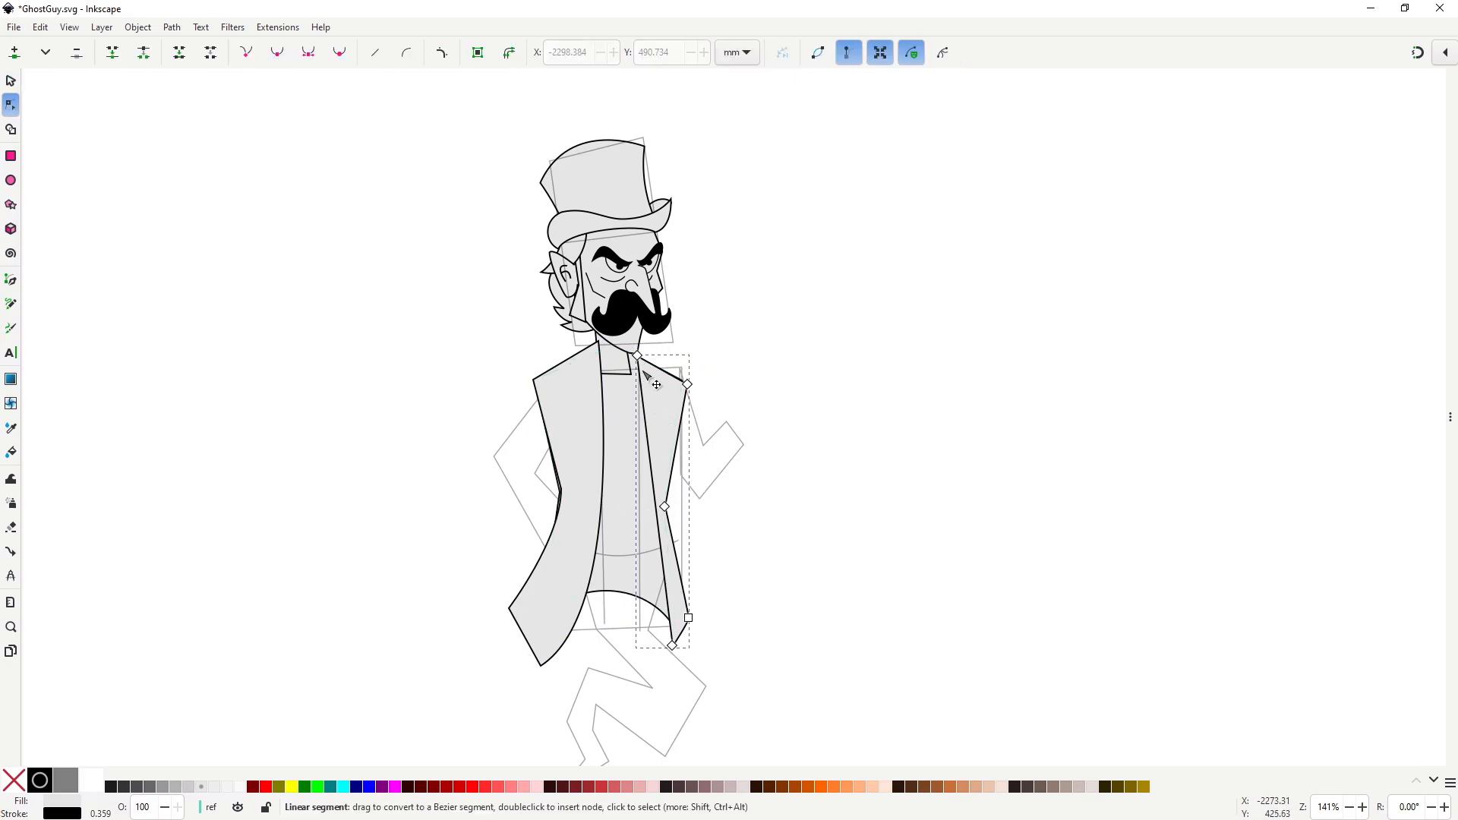
{"action": "left_click_drag", "start_coordinate": [637, 355], "coordinate": [630, 349]}
Draw a closed three-node lapel about 13.7 by 39.5 mm along the inner edge of the wide coat panel.
{"action": "key", "text": "b"}
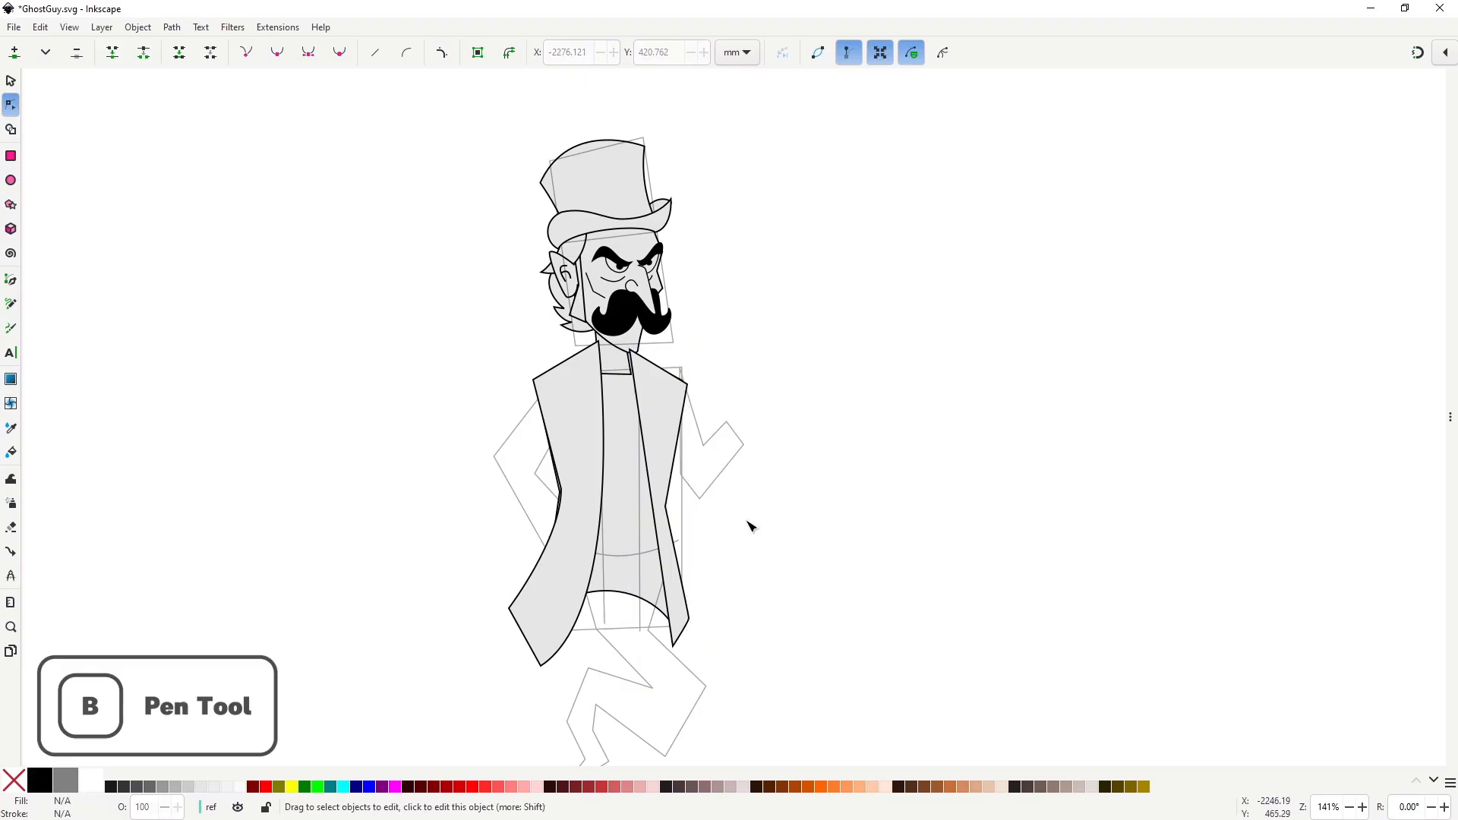
{"action": "left_click", "coordinate": [593, 336]}
{"action": "left_click", "coordinate": [606, 494]}
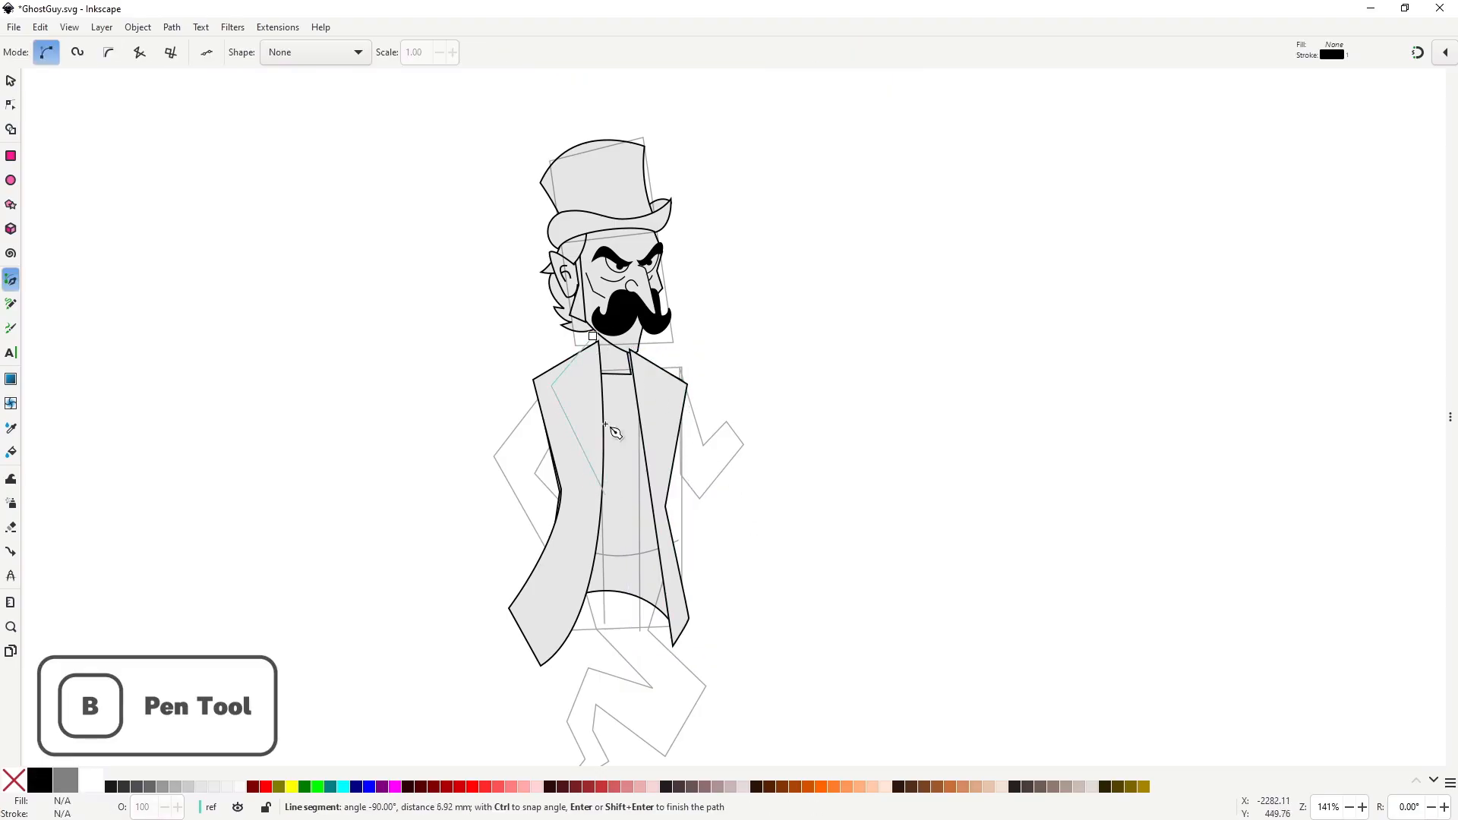
{"action": "left_click", "coordinate": [592, 336]}
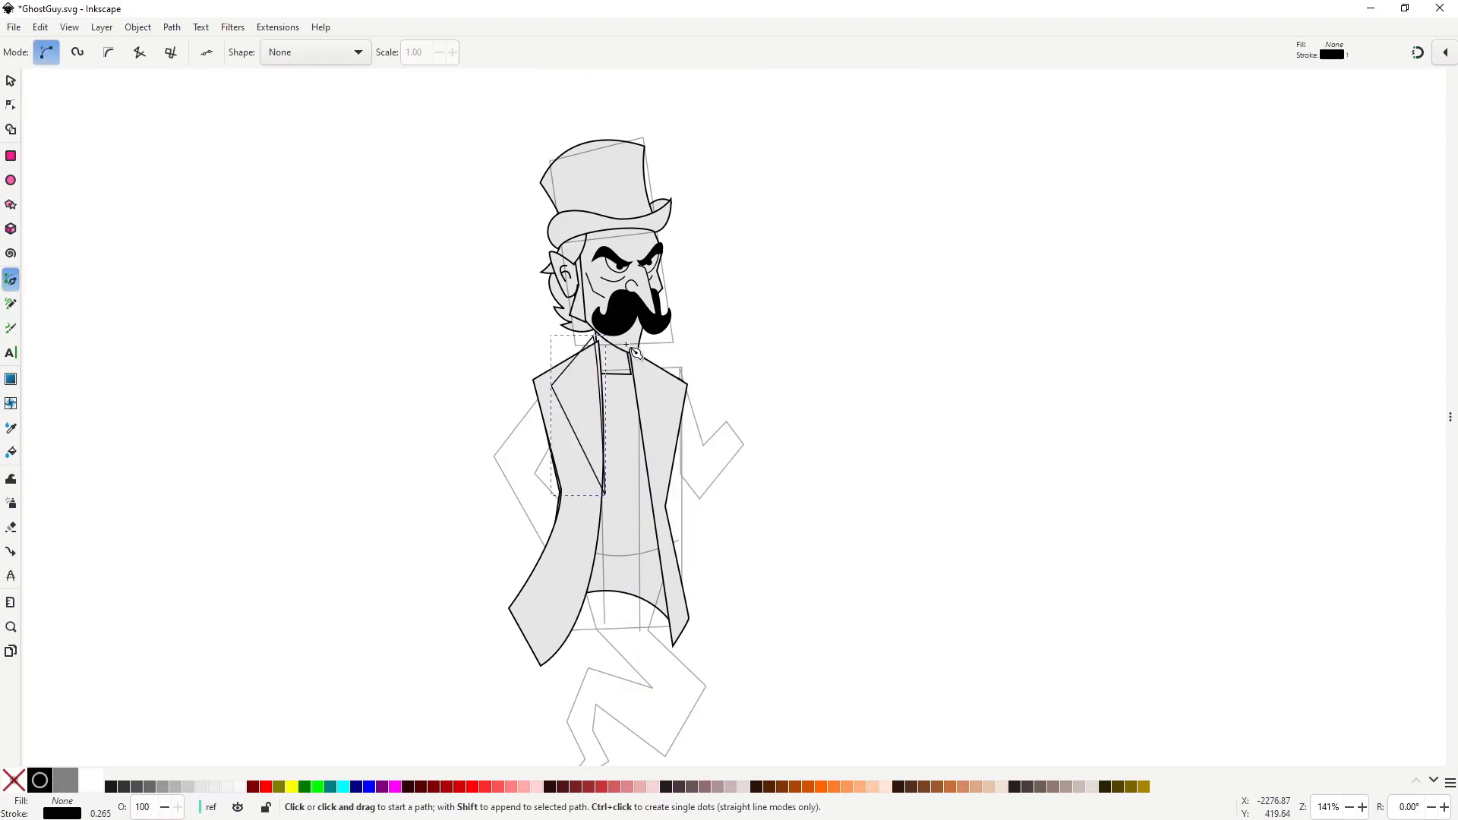
Draw a closed three-node lapel about 11.6 by 40.2 mm along the inner edge of the narrow coat panel.
{"action": "left_click", "coordinate": [624, 344]}
{"action": "left_click", "coordinate": [674, 394]}
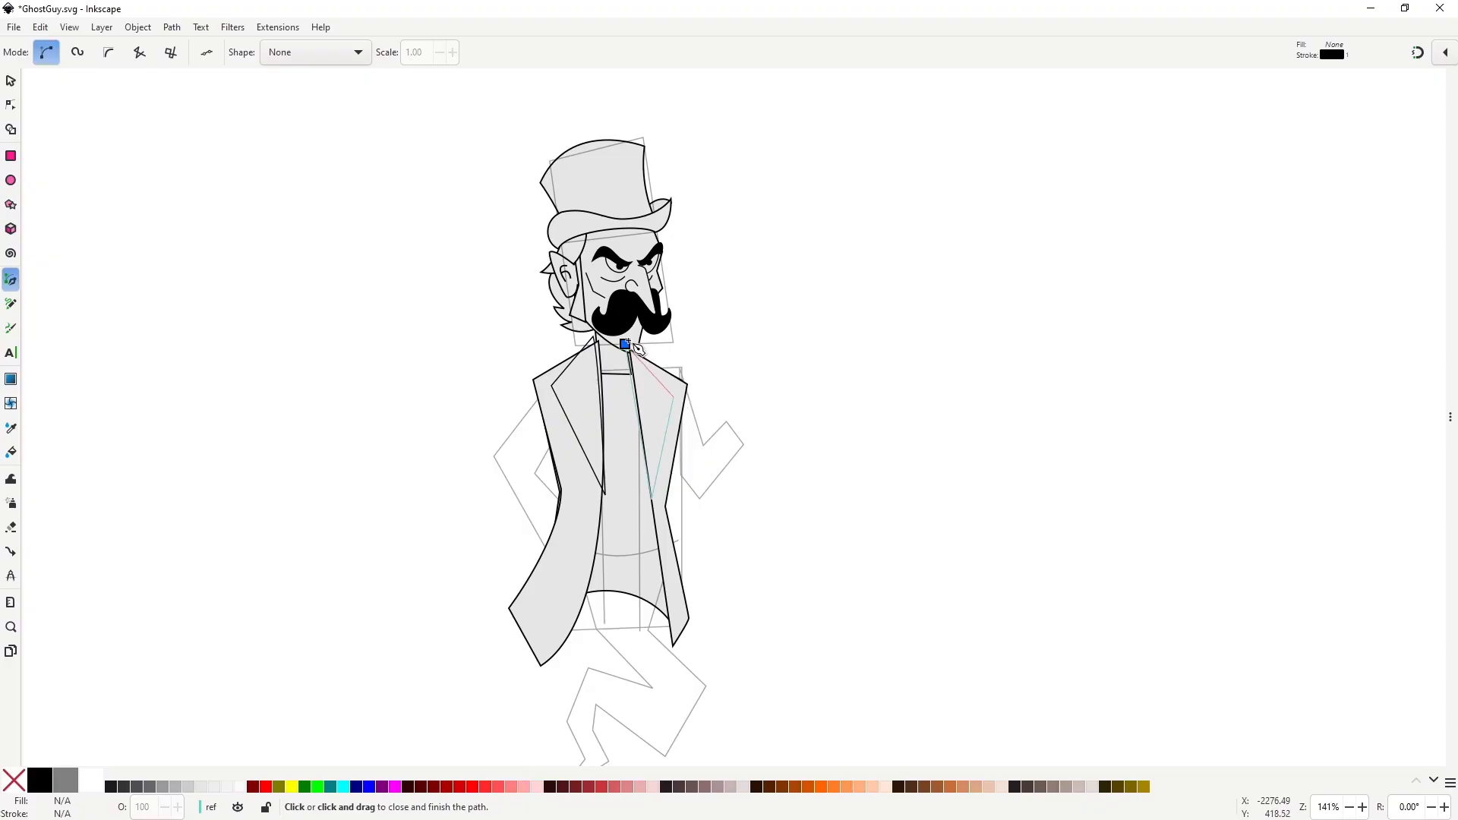
{"action": "left_click", "coordinate": [626, 343]}
{"action": "key", "text": "n"}
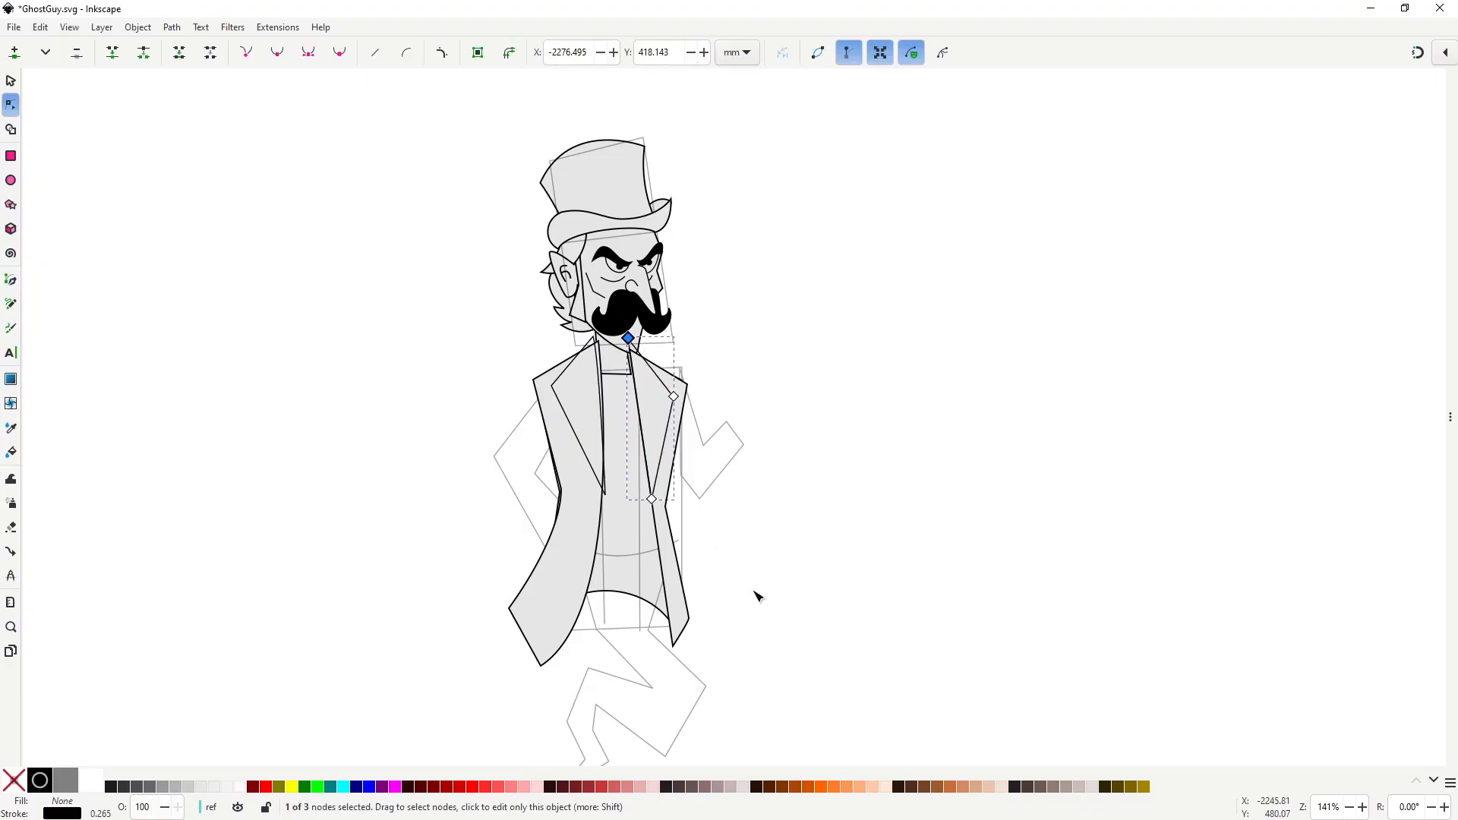
Apply the copied grey fill and 0.359 stroke to the lapel on the wide coat panel.
{"action": "key", "text": "s"}
{"action": "key", "text": "Escape"}
{"action": "scroll", "coordinate": [600, 410], "scroll_direction": "up", "scroll_amount": 2, "text": "ctrl"}
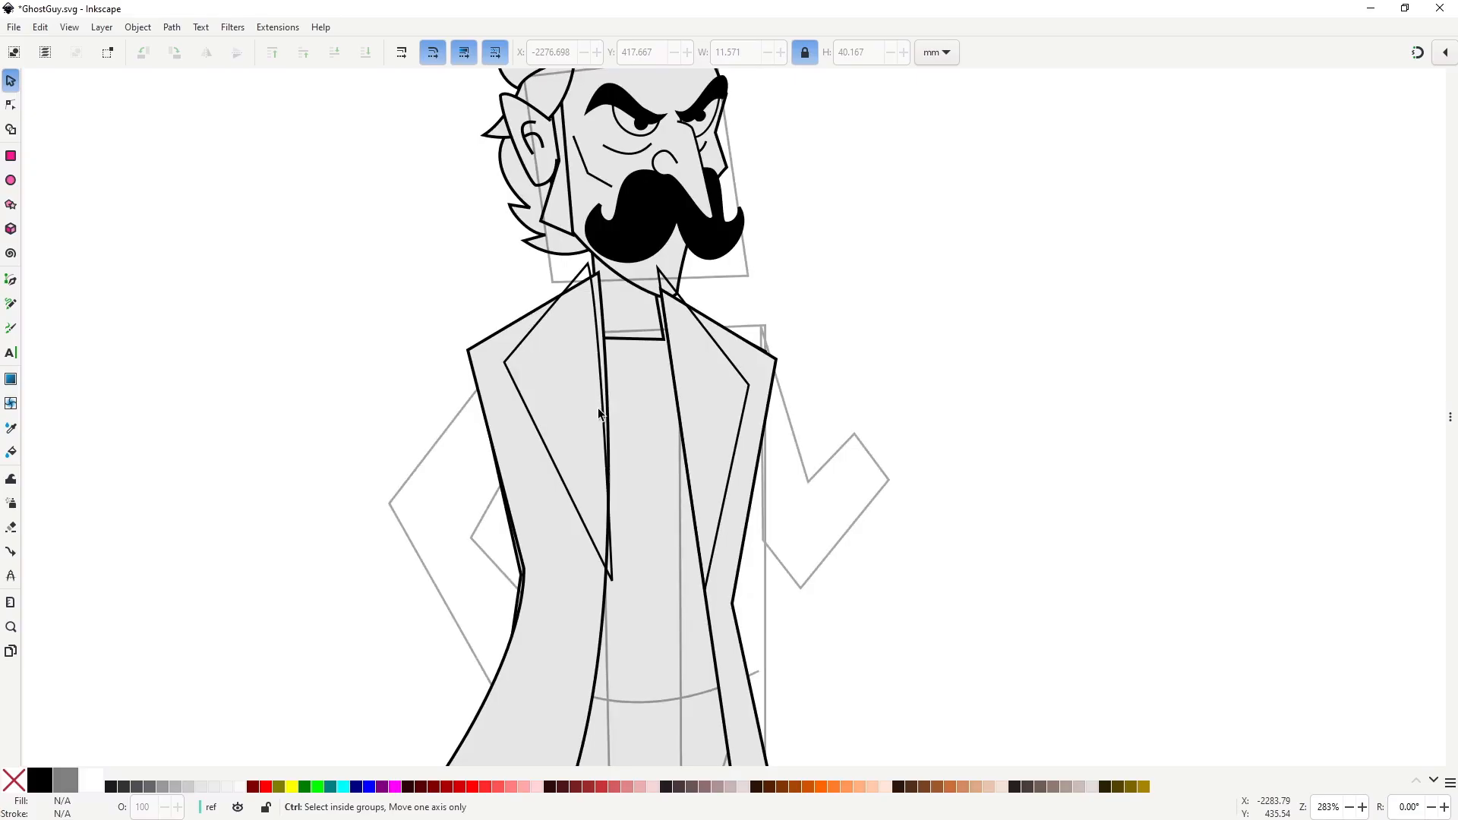
{"action": "scroll", "coordinate": [618, 454], "scroll_direction": "down", "scroll_amount": 1}
{"action": "left_click", "coordinate": [646, 452], "text": "ctrl"}
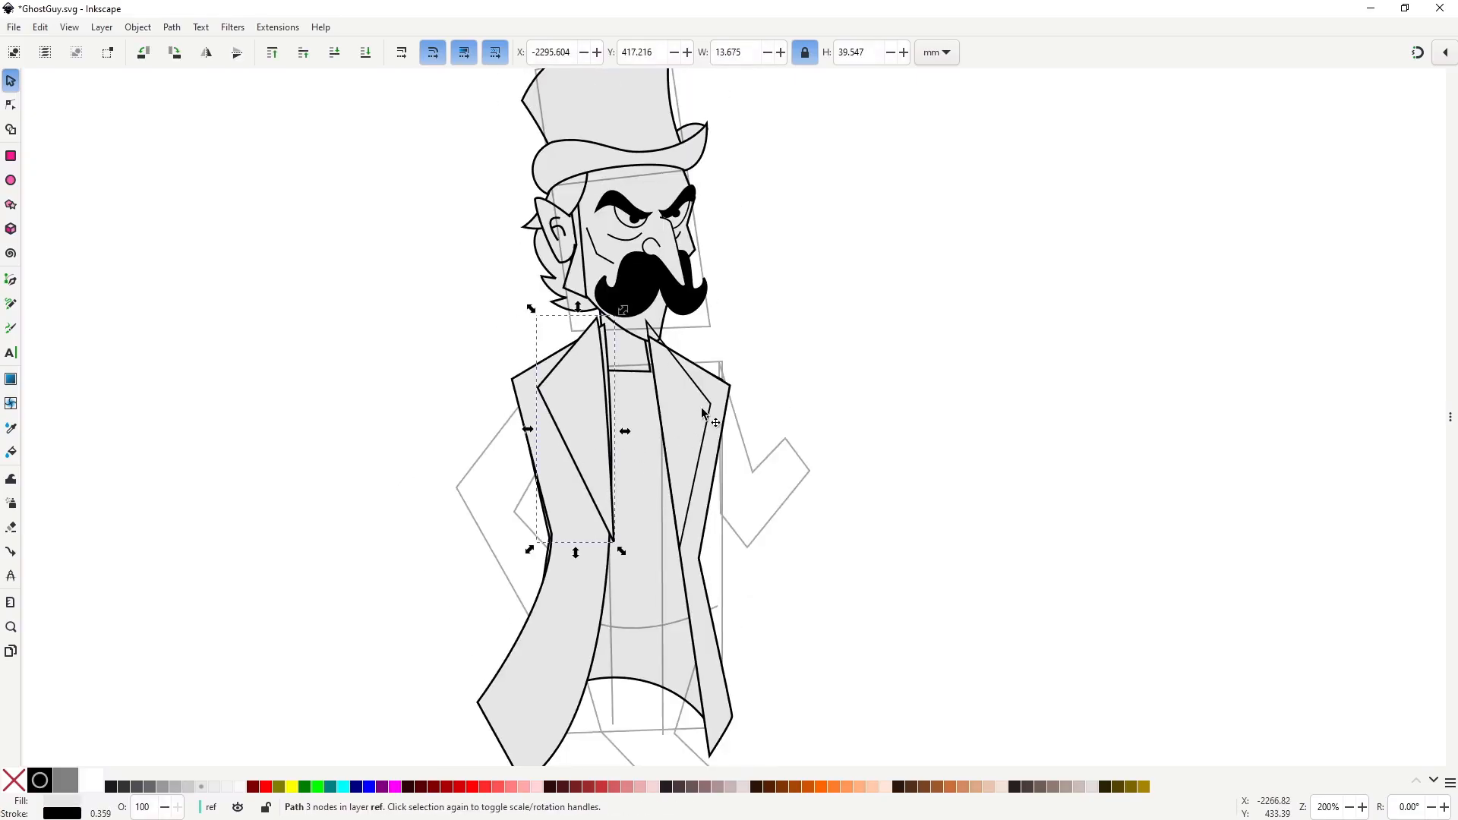
Shift the wide panel lapel's top and outer nodes slightly inward and add two nodes forming a notch in its outer edge.
{"action": "left_click_drag", "start_coordinate": [596, 237], "coordinate": [602, 238]}
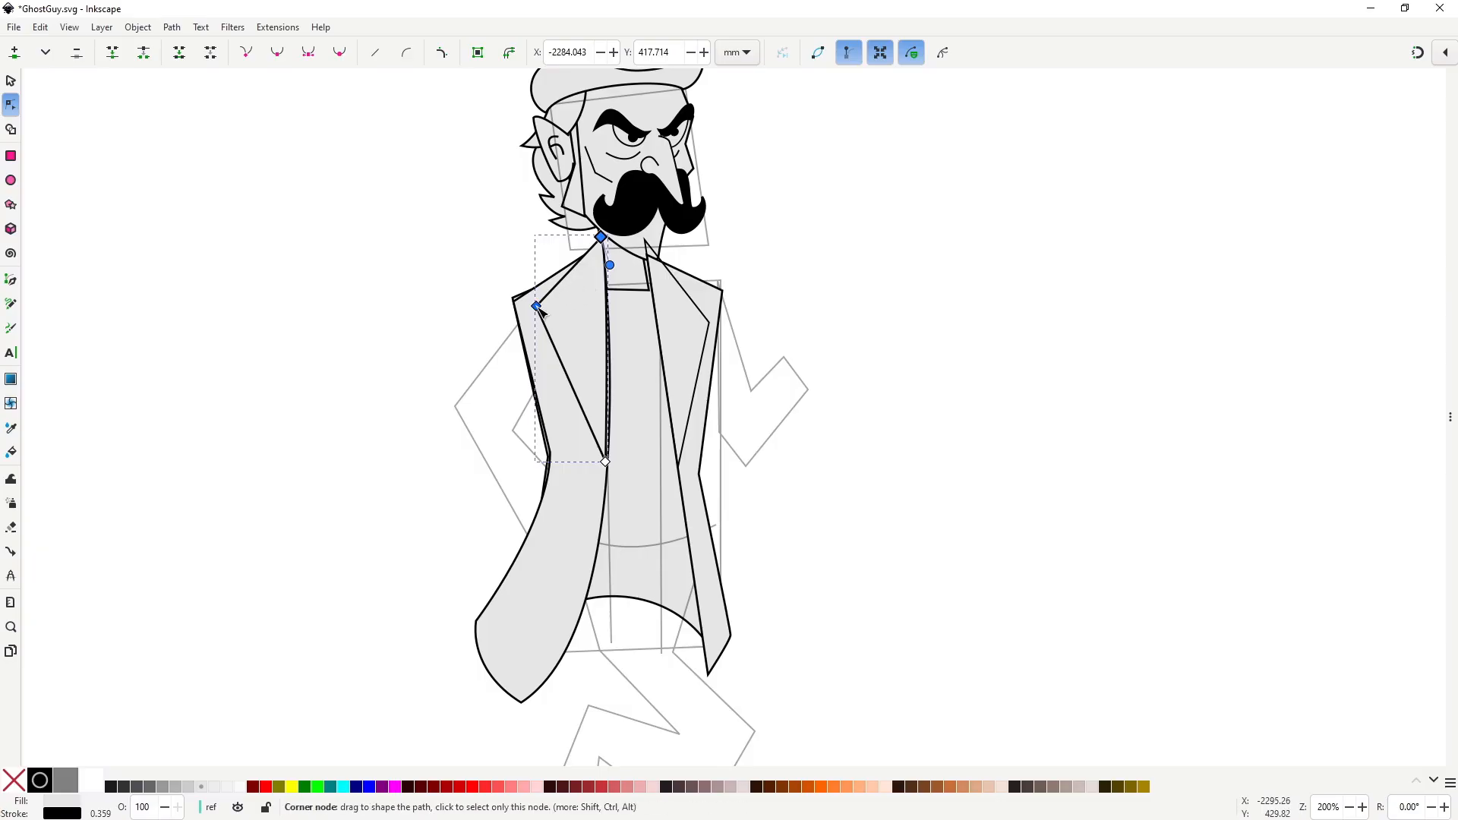
{"action": "mouse_move", "coordinate": [537, 307]}
{"action": "left_mouse_down"}
{"action": "mouse_move", "coordinate": [561, 333]}
{"action": "mouse_move", "coordinate": [605, 328]}
{"action": "mouse_move", "coordinate": [555, 325]}
{"action": "mouse_move", "coordinate": [556, 342]}
{"action": "mouse_move", "coordinate": [541, 308]}
{"action": "left_mouse_up"}
{"action": "double_click", "coordinate": [561, 344]}
{"action": "double_click", "coordinate": [565, 355]}
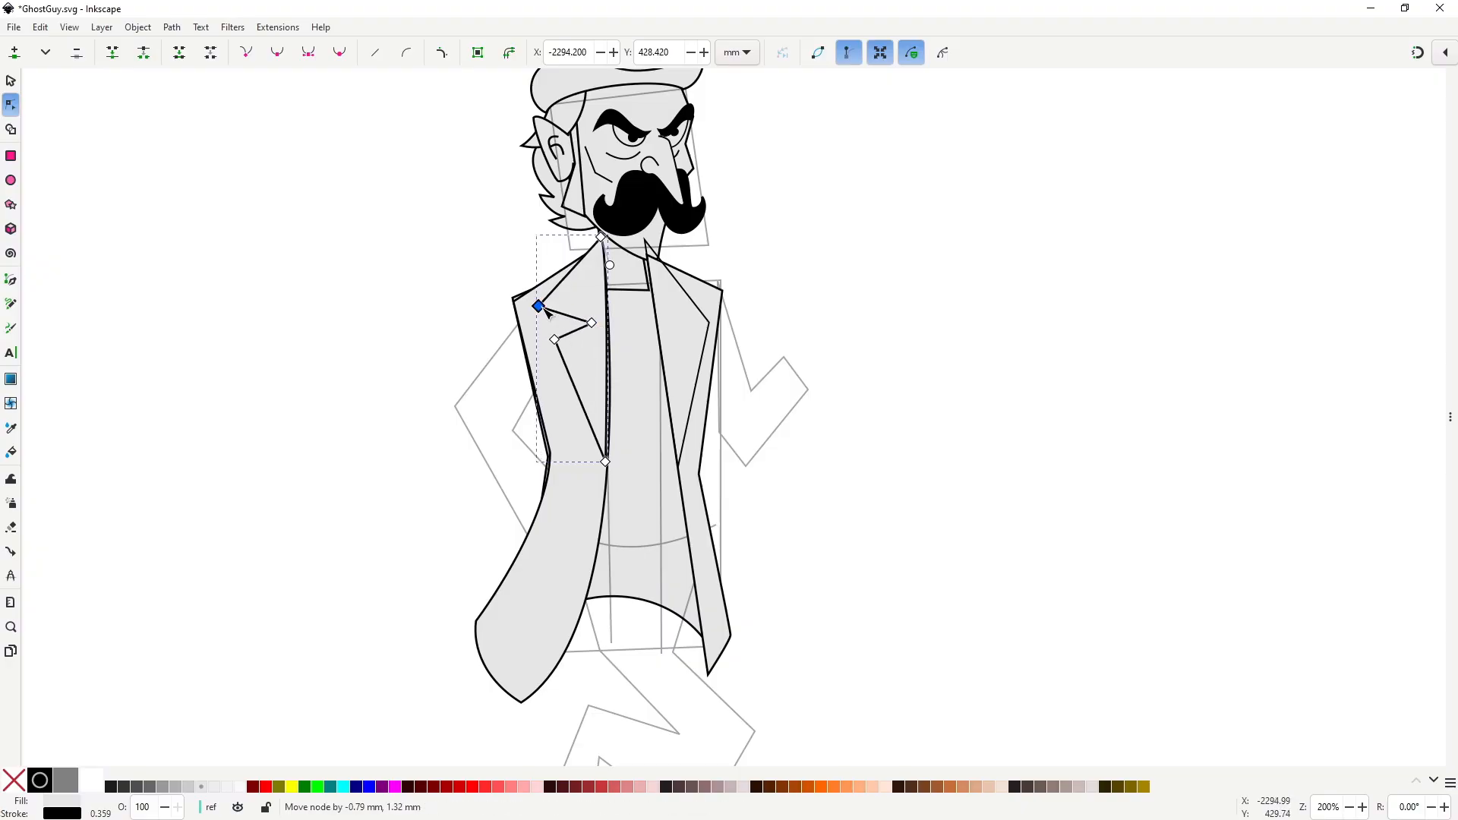
Add two nodes to the narrow panel's lapel and position them with the outer corner to form a matching notch.
{"action": "left_click", "coordinate": [709, 320]}
{"action": "left_click", "coordinate": [708, 350]}
{"action": "double_click", "coordinate": [705, 347]}
{"action": "mouse_move", "coordinate": [706, 348]}
{"action": "left_mouse_down"}
{"action": "mouse_move", "coordinate": [683, 327]}
{"action": "mouse_move", "coordinate": [698, 350]}
{"action": "left_mouse_up"}
{"action": "double_click", "coordinate": [682, 365]}
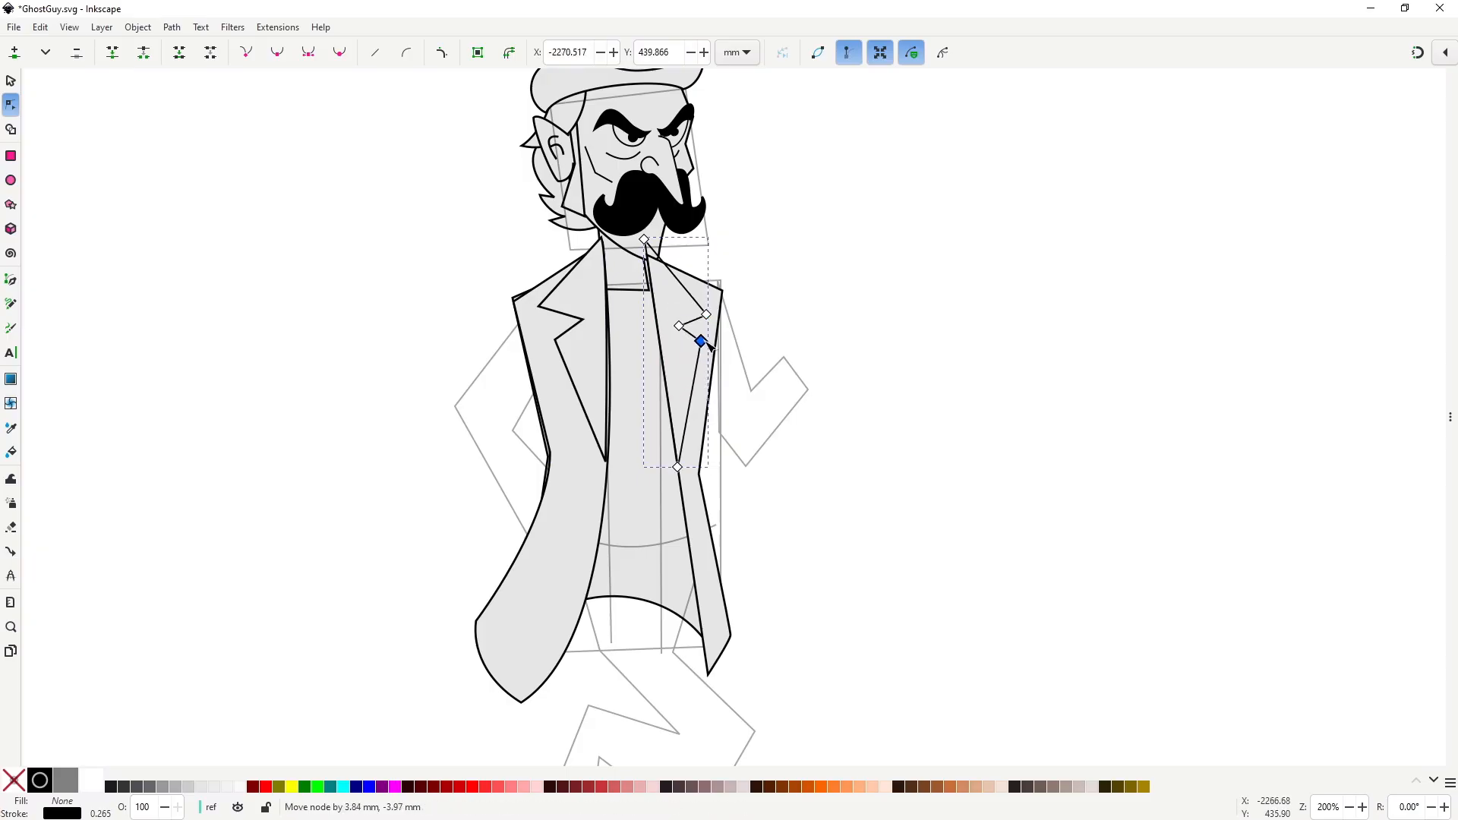
{"action": "left_click_drag", "start_coordinate": [706, 344], "coordinate": [708, 307]}
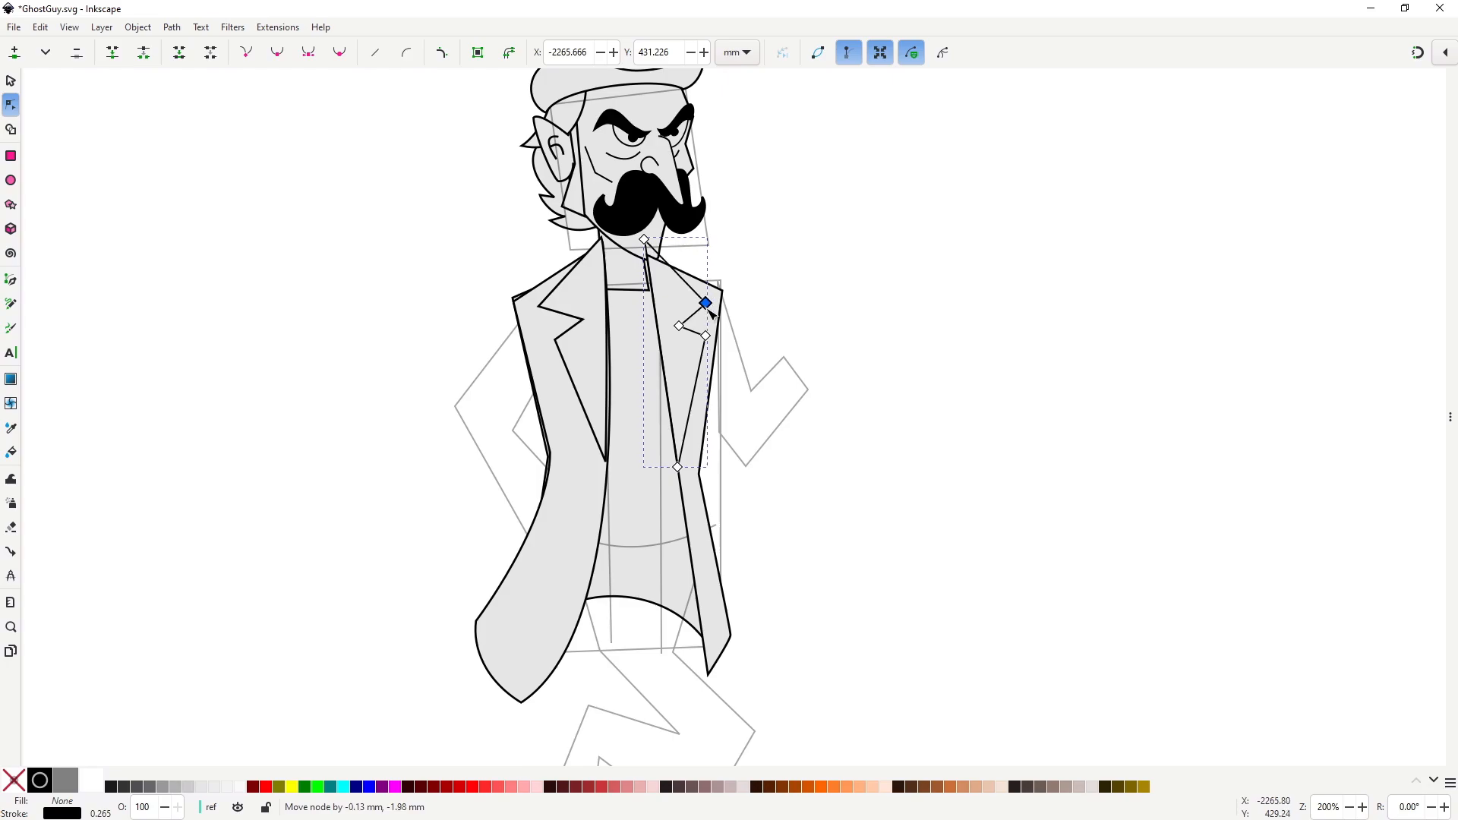
{"action": "left_click_drag", "start_coordinate": [711, 342], "coordinate": [709, 336]}
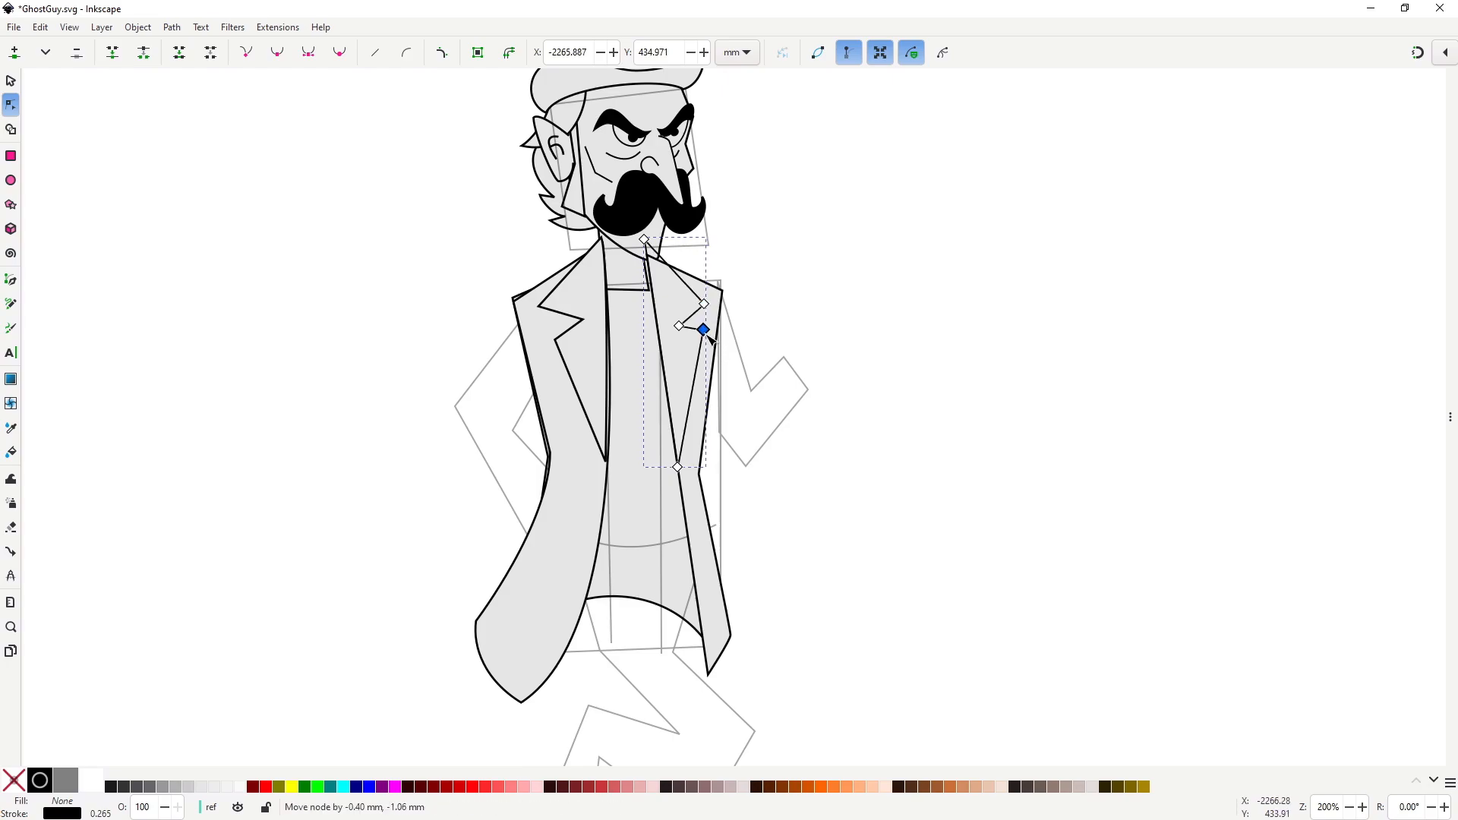
Bend the wide panel lapel's inner edge to follow the coat edge, and move the neck's two far-side nodes outward.
{"action": "left_click", "coordinate": [613, 397]}
{"action": "left_click", "coordinate": [610, 395]}
{"action": "left_click", "coordinate": [601, 381]}
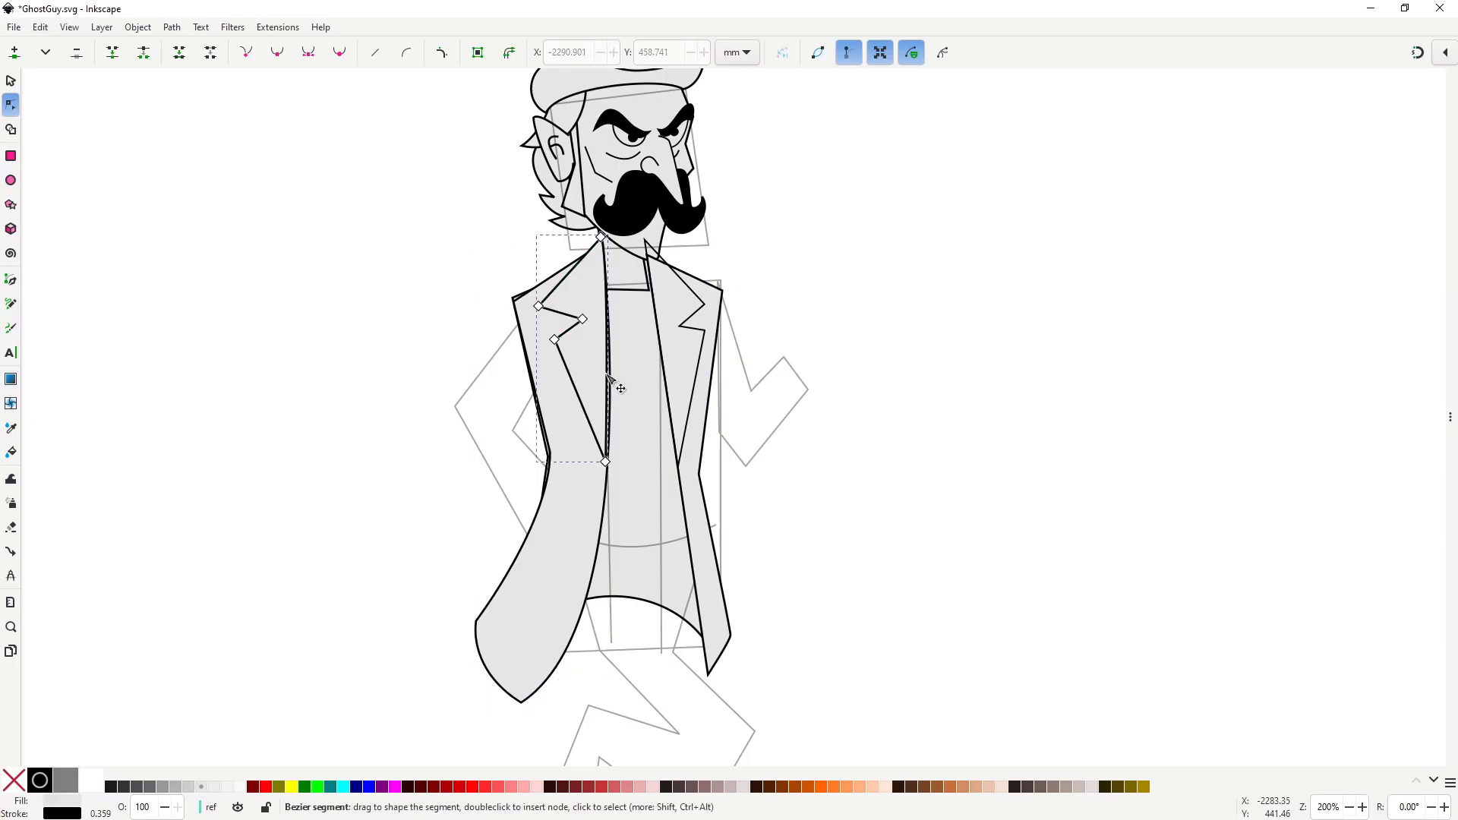
{"action": "left_click", "coordinate": [650, 291]}
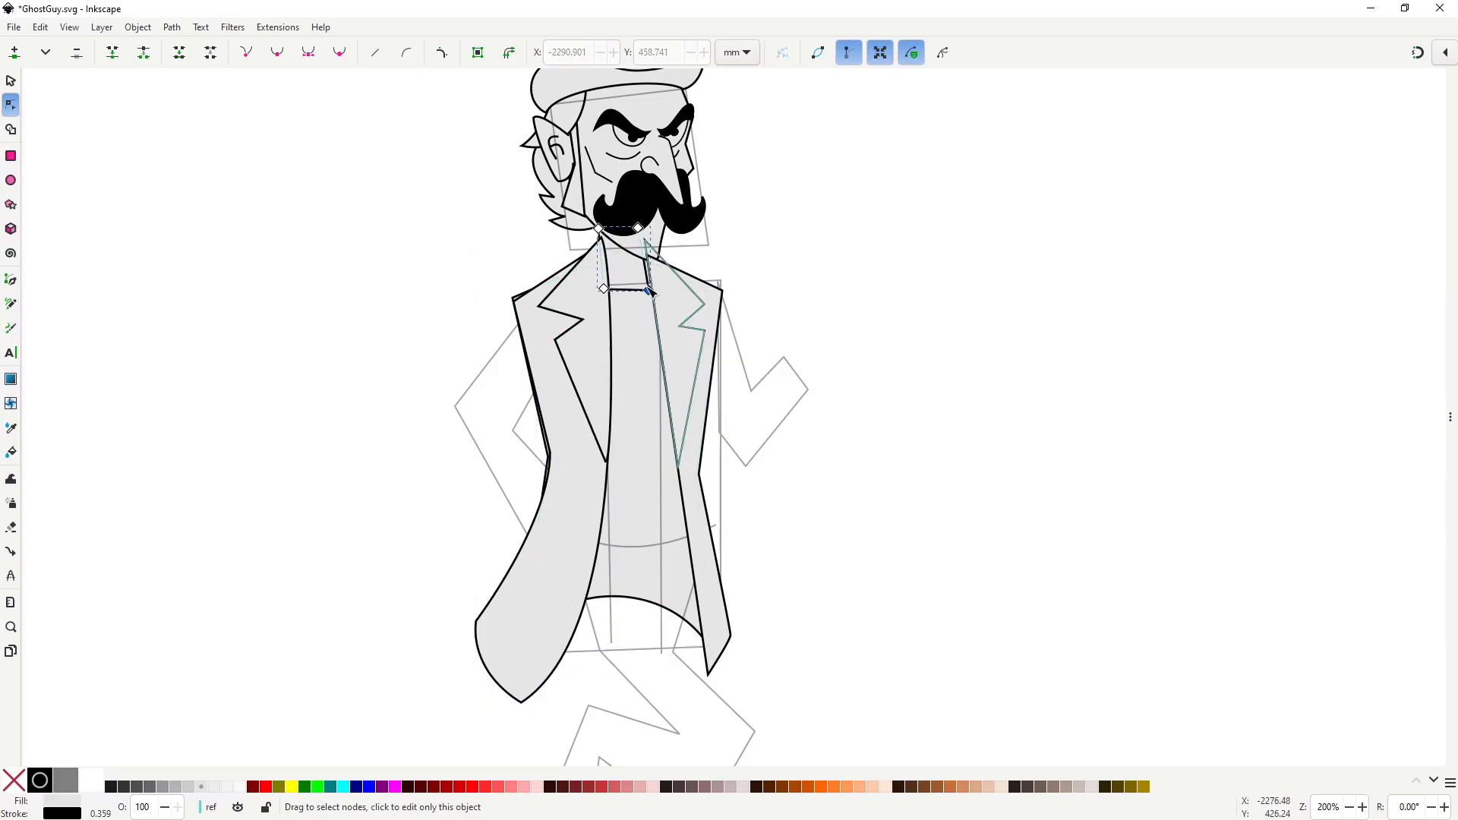
{"action": "left_click_drag", "start_coordinate": [649, 291], "coordinate": [657, 293]}
{"action": "left_click_drag", "start_coordinate": [639, 228], "coordinate": [644, 225]}
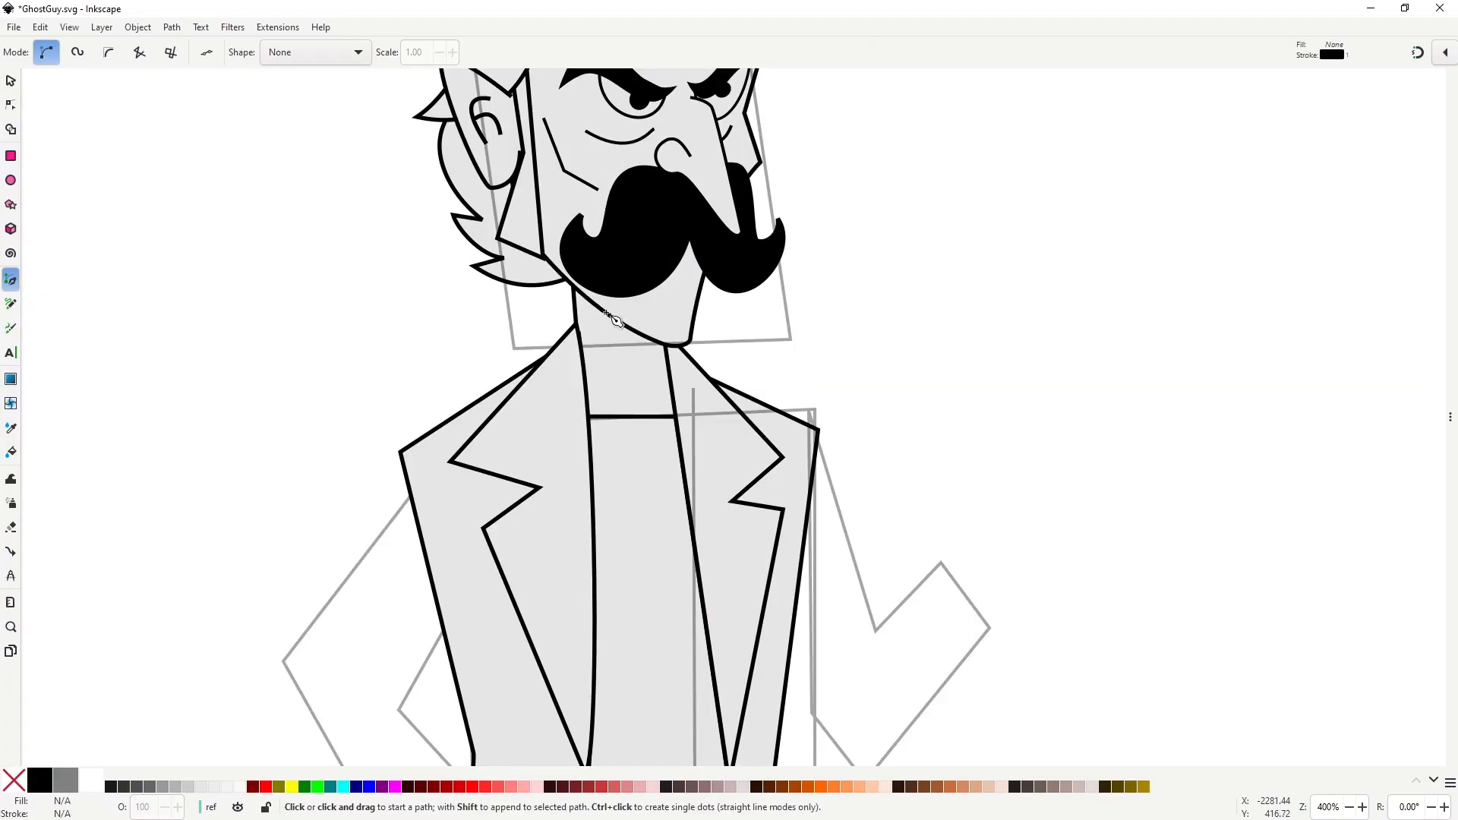
Draw a closed four-node strip about 4.4 by 11.7 mm down the neck's near side and apply the copied style.
{"action": "left_click", "coordinate": [605, 311]}
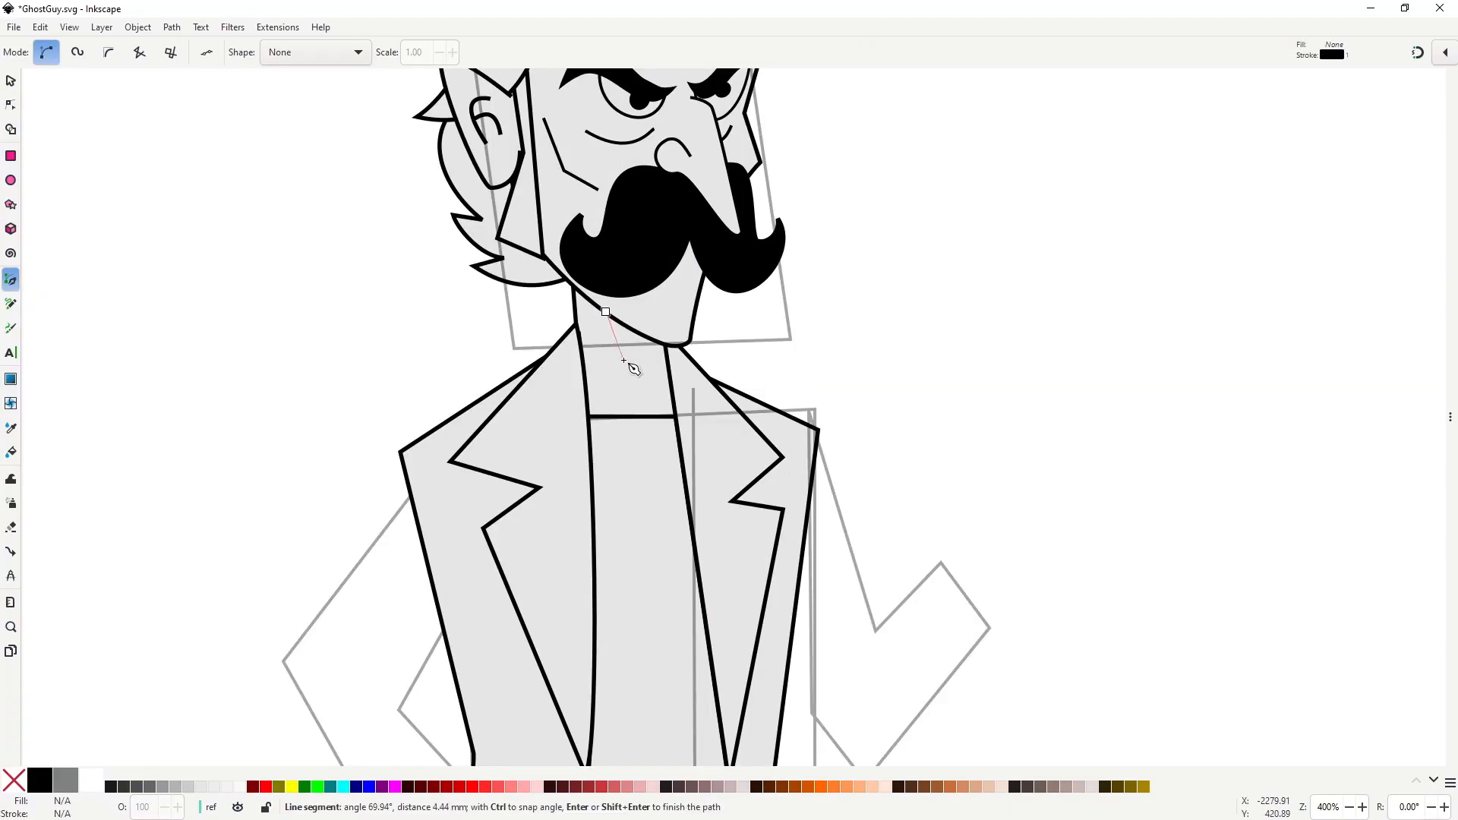
{"action": "left_click", "coordinate": [619, 418]}
{"action": "left_click", "coordinate": [589, 418]}
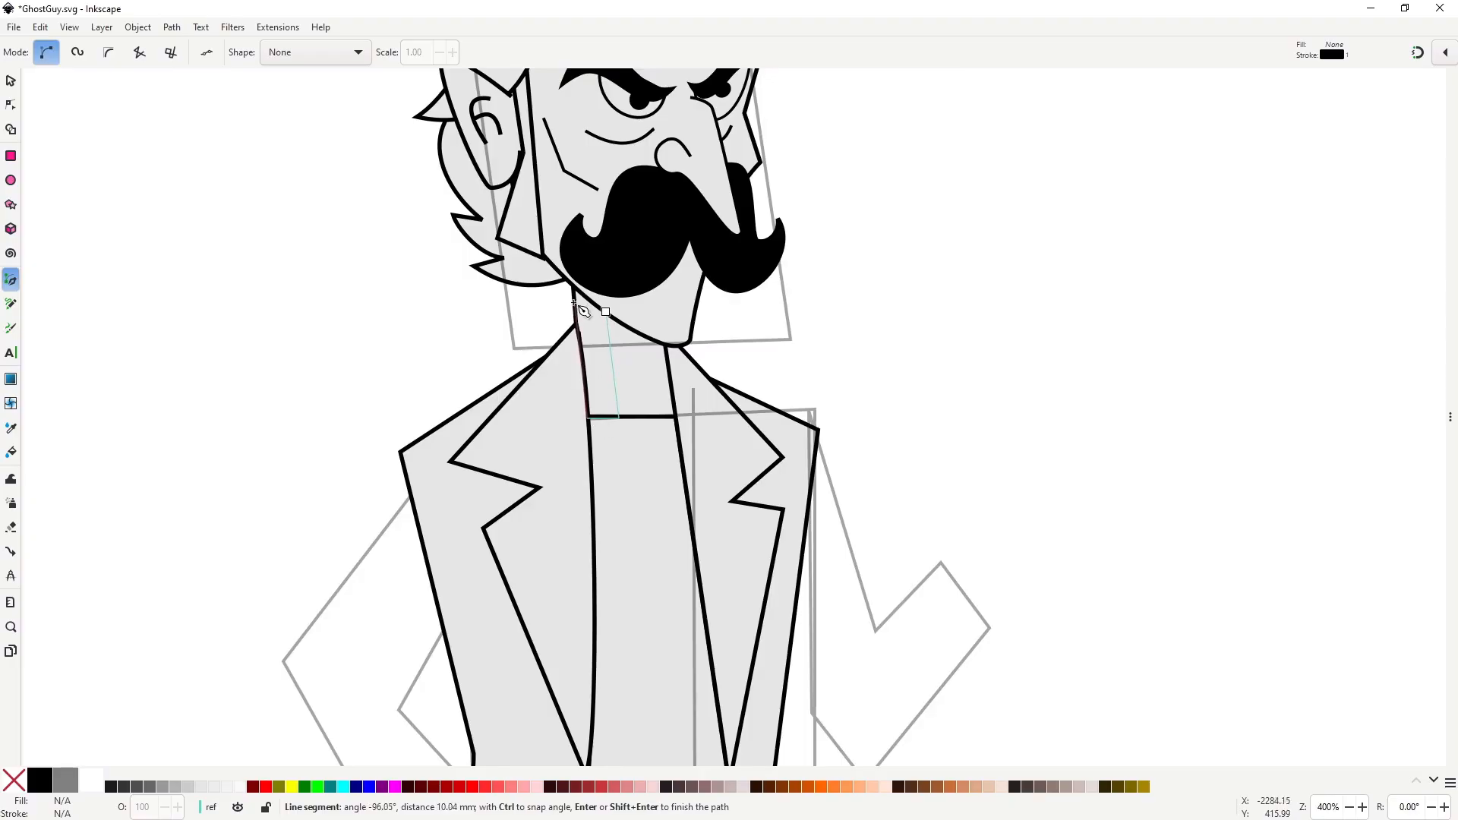
{"action": "left_click", "coordinate": [573, 289]}
{"action": "left_click", "coordinate": [606, 313]}
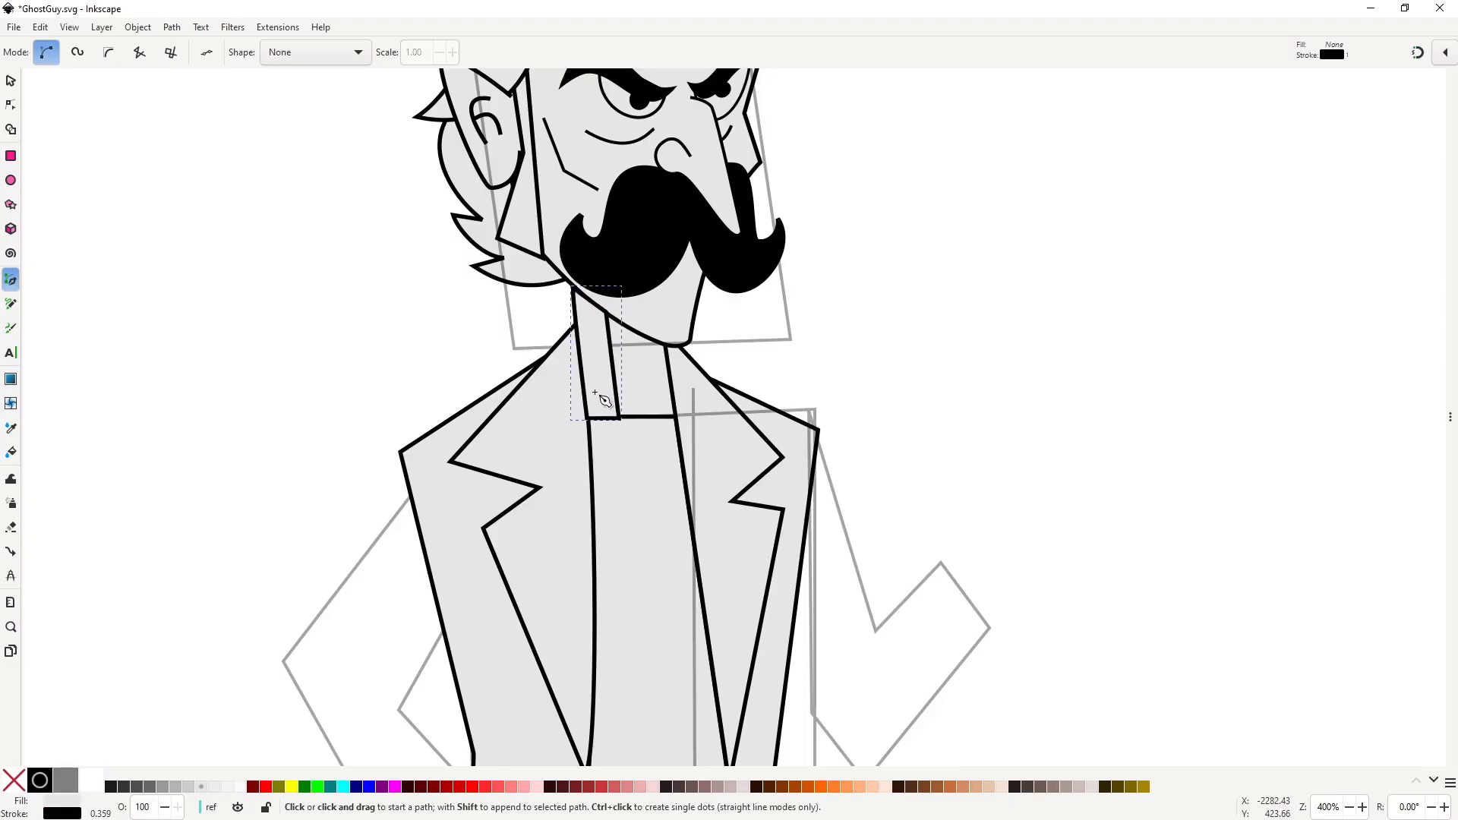
Lower the neck strip in the stacking order so it sits behind the near lapel but in front of the neck.
{"action": "key", "text": "Delete"}
{"action": "key", "text": "Page_Down"}
{"action": "key", "text": "s"}
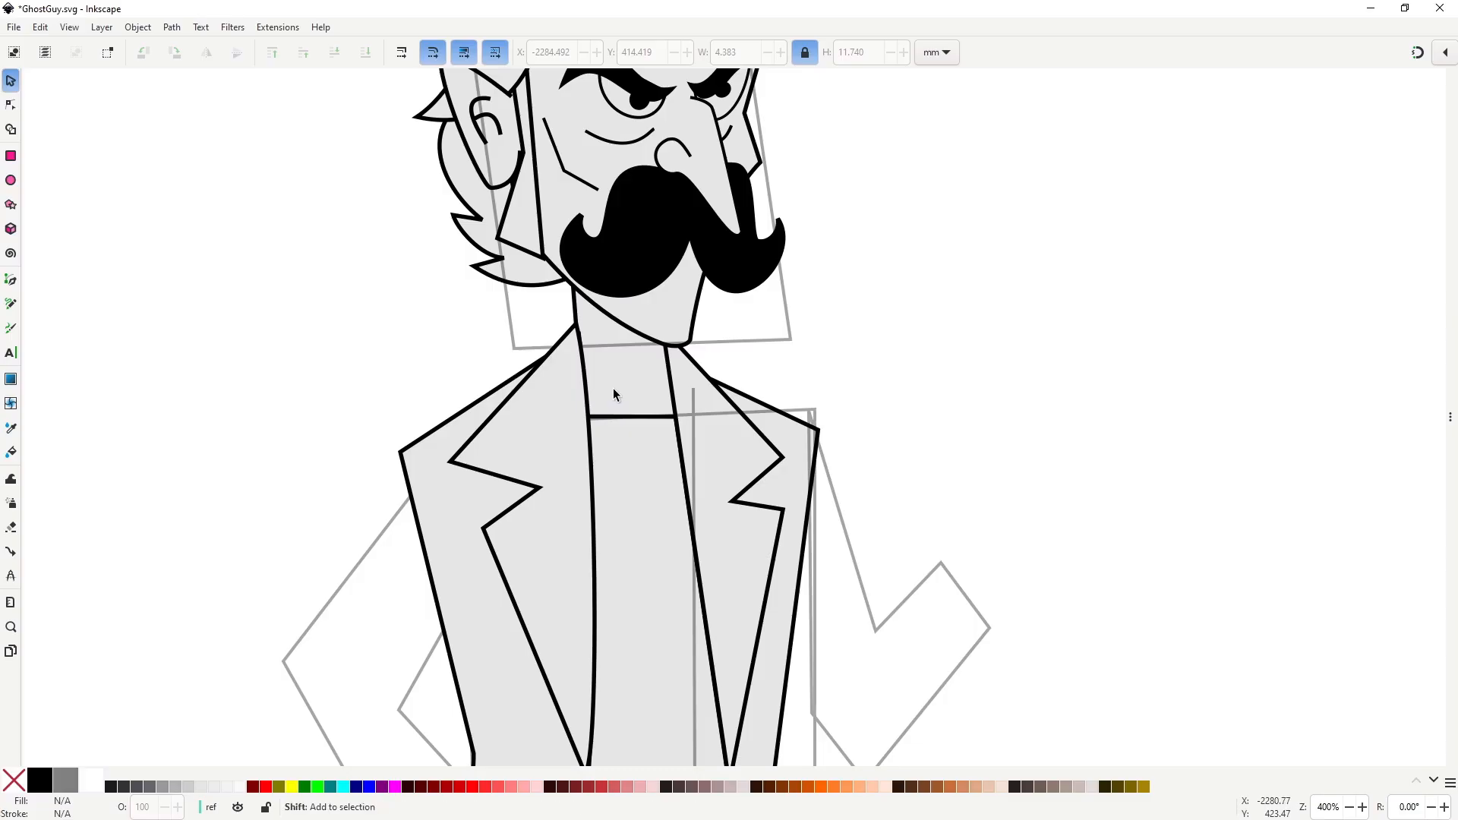
{"action": "key", "text": "ctrl+z"}
{"action": "left_click", "coordinate": [621, 395]}
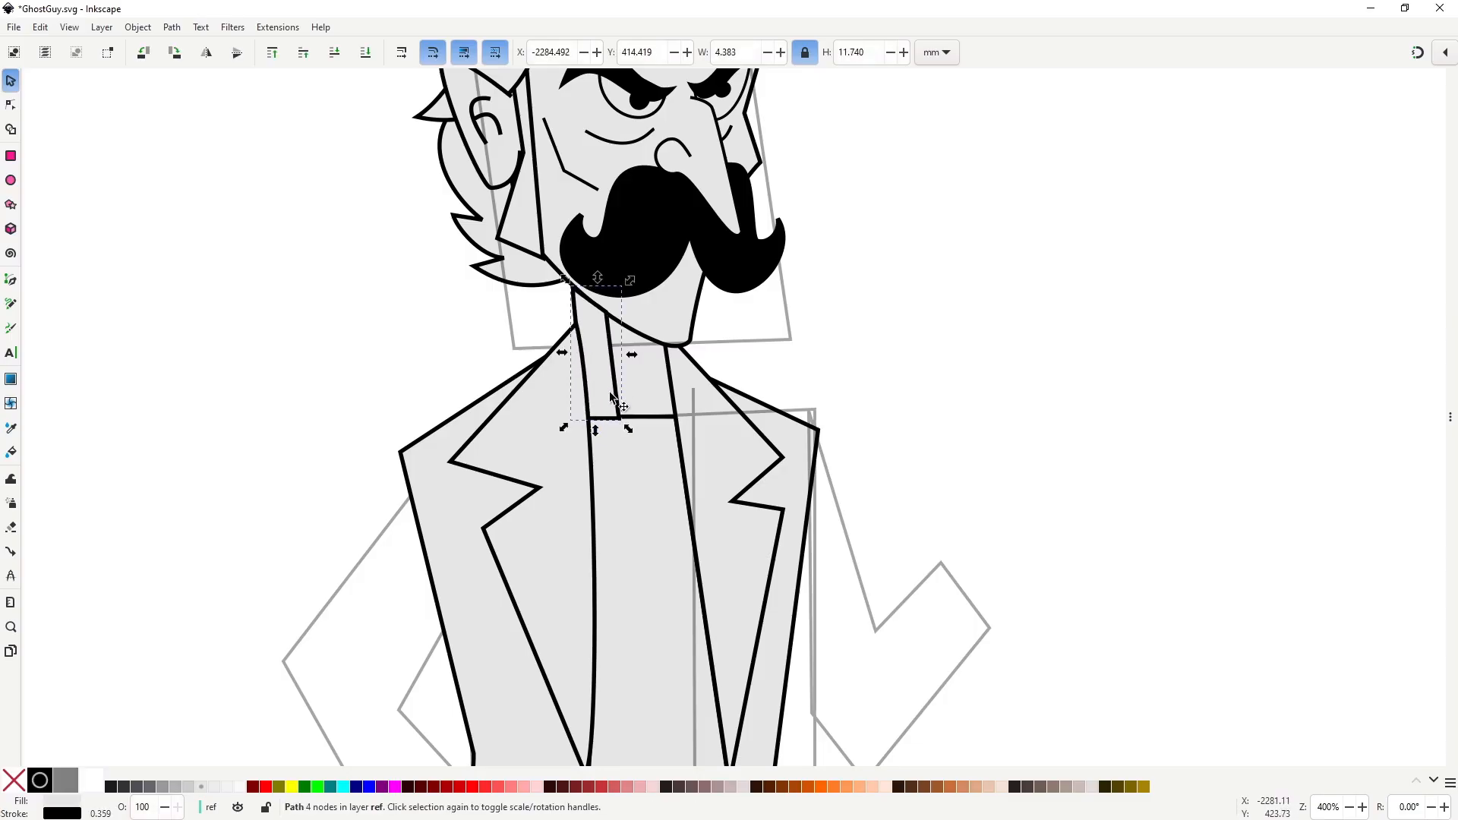
Draw a second closed four-node strip down the neck's far side from the jaw to the neck base, with the copied style.
{"action": "key", "text": "b"}
{"action": "left_click", "coordinate": [647, 336]}
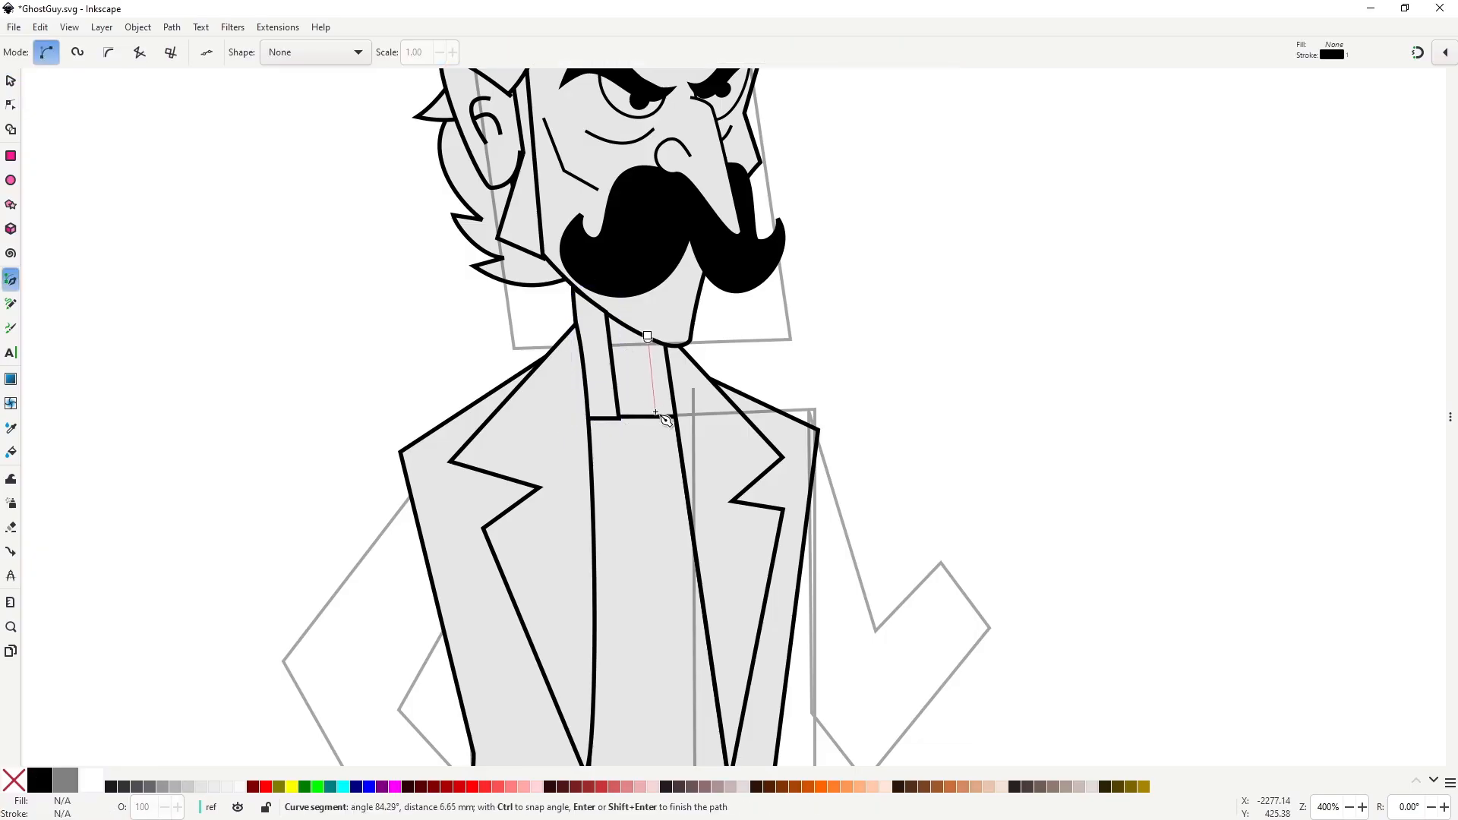
{"action": "left_click", "coordinate": [678, 417]}
{"action": "left_click", "coordinate": [672, 345]}
{"action": "left_click", "coordinate": [647, 336]}
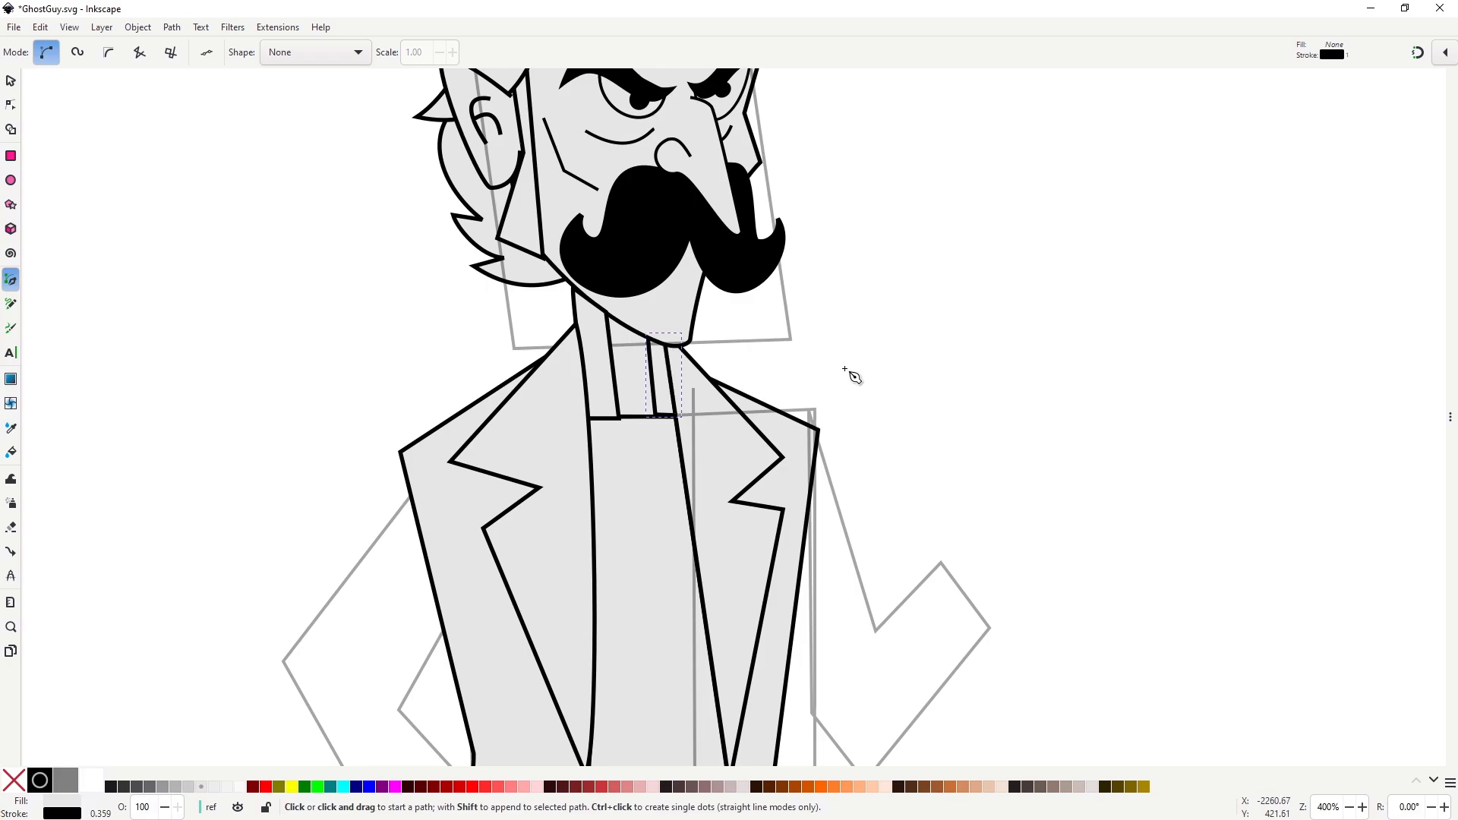
{"action": "left_click", "coordinate": [922, 388]}
{"action": "key", "text": "Escape"}
Draw a closed collar band with curved upper and lower edges across the neck base and apply the copied style.
{"action": "scroll", "coordinate": [584, 386], "scroll_direction": "up", "scroll_amount": 1}
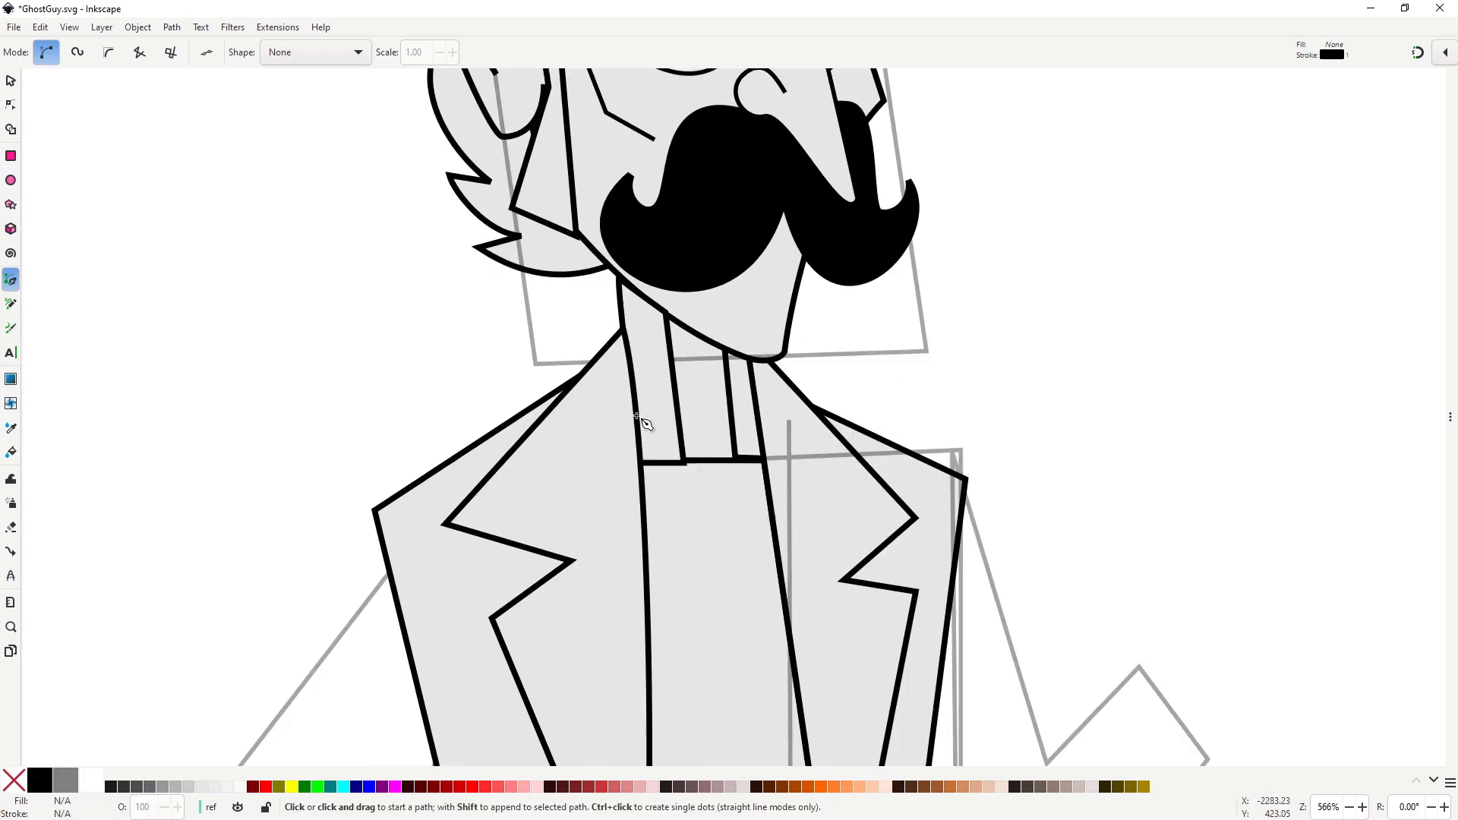
{"action": "left_click", "coordinate": [637, 415]}
{"action": "left_click_drag", "start_coordinate": [760, 414], "coordinate": [833, 376]}
{"action": "key", "text": "Return"}
{"action": "left_click", "coordinate": [759, 414]}
{"action": "left_click", "coordinate": [779, 480]}
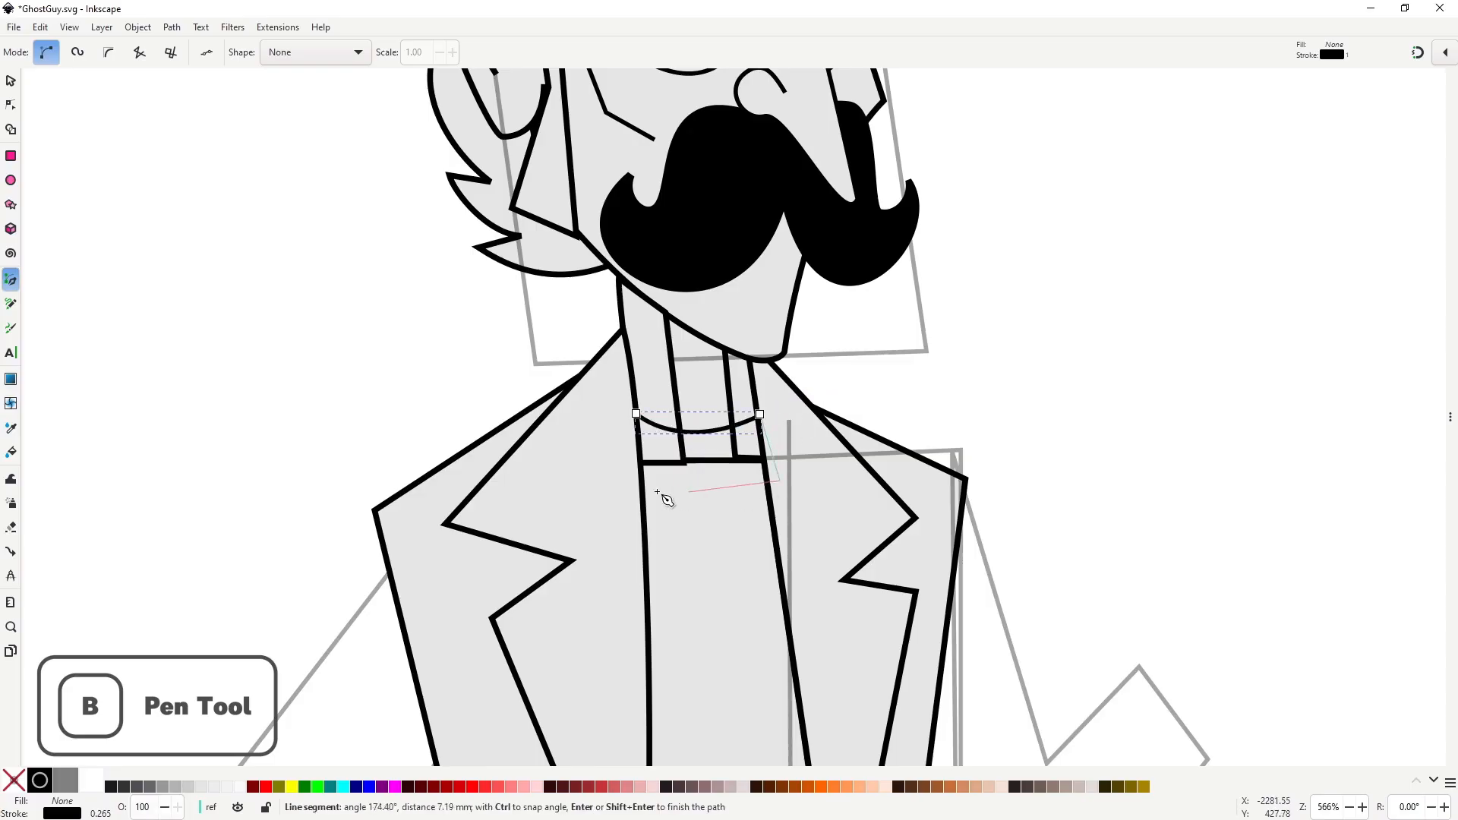
{"action": "left_click_drag", "start_coordinate": [627, 487], "coordinate": [550, 428]}
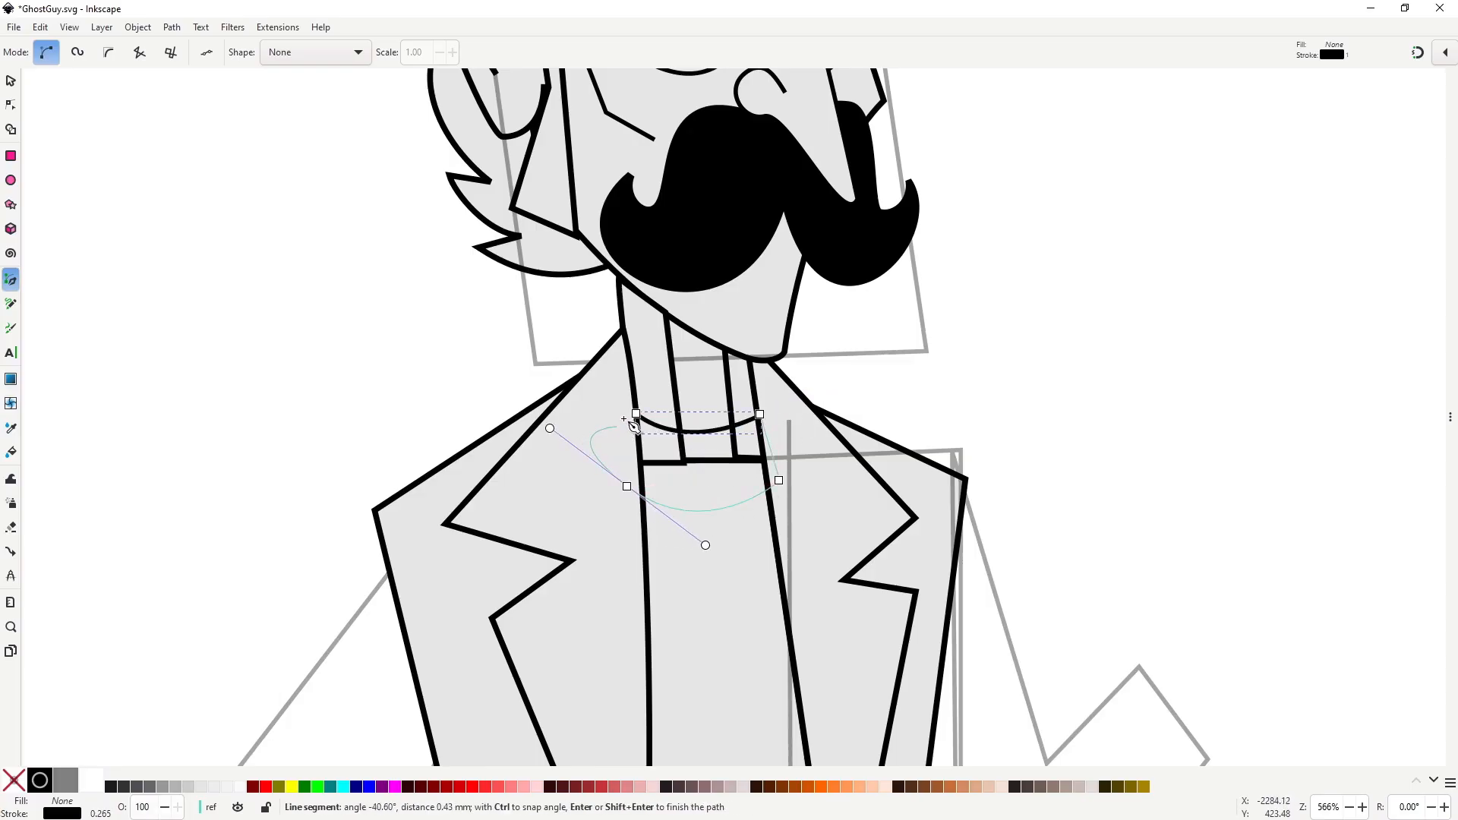
{"action": "left_click", "coordinate": [637, 416]}
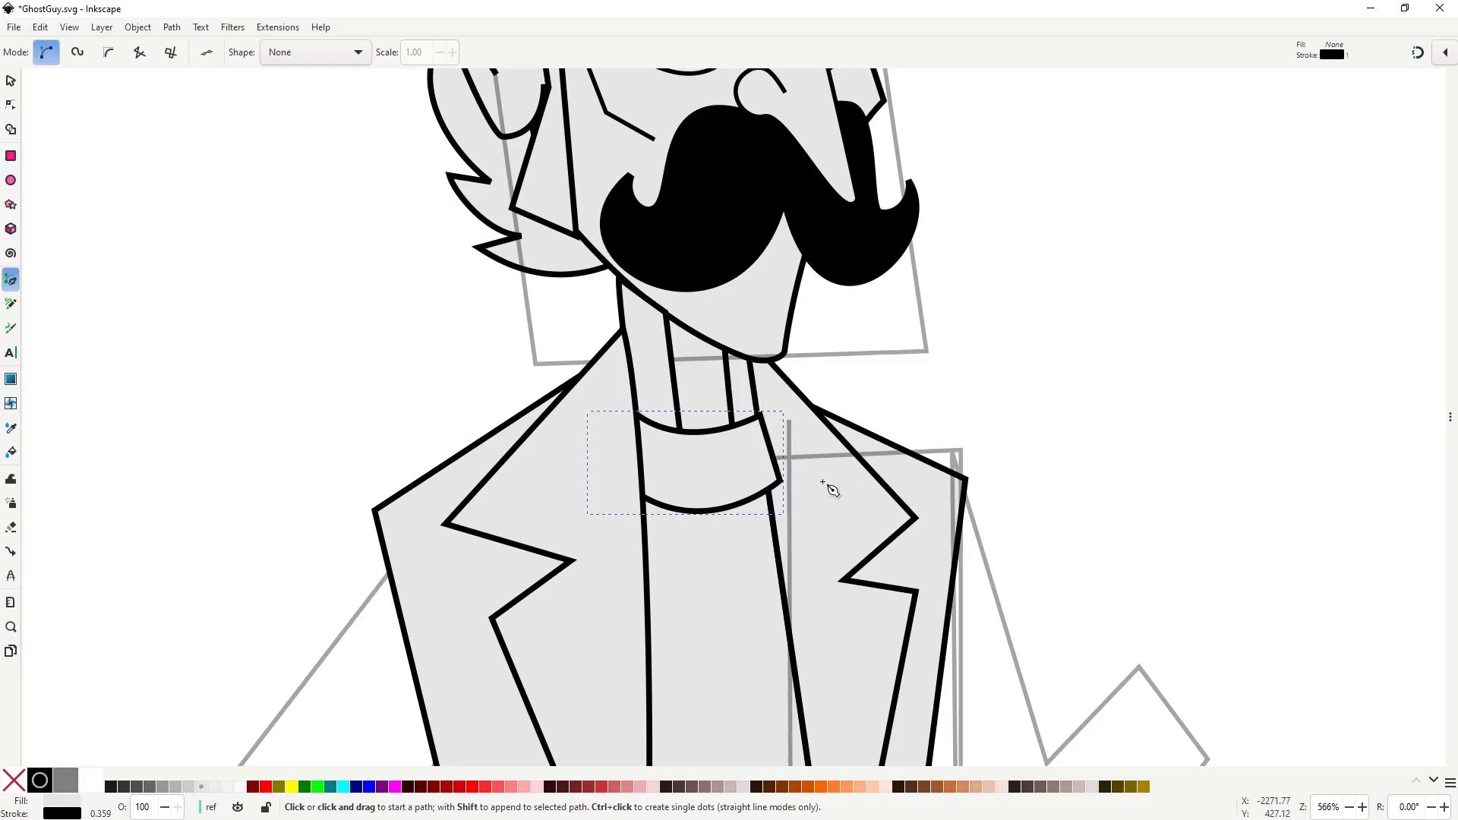
Lower the collar band and near neck strip in the stacking order, and raise the far lapel in front of the collar.
{"action": "key", "text": "Page_Down"}
{"action": "key", "text": "s"}
{"action": "left_click", "coordinate": [666, 402]}
{"action": "key", "text": "Page_Down"}
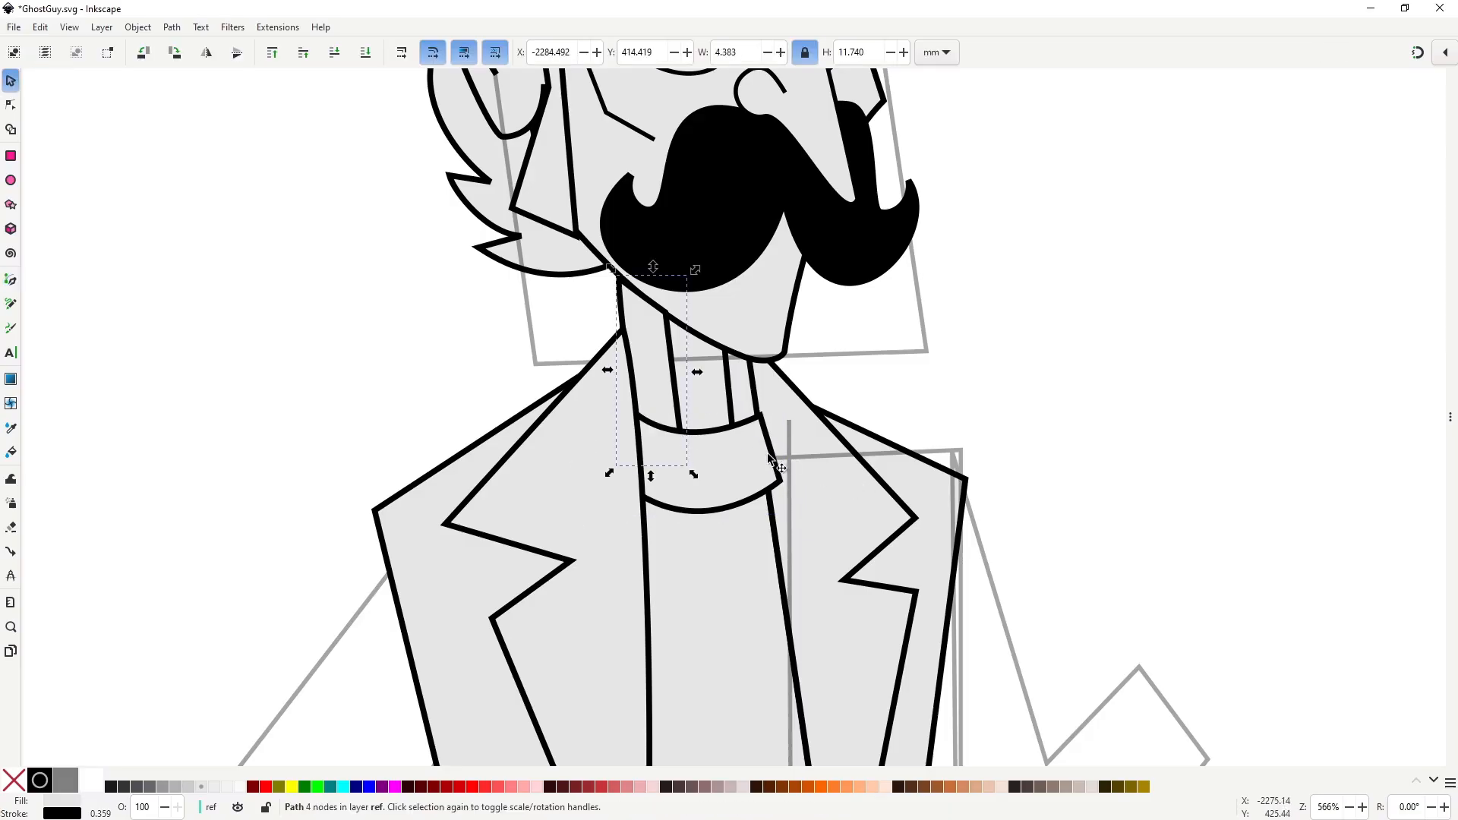
{"action": "left_click", "coordinate": [820, 479]}
{"action": "key", "text": "Page_Up"}
{"action": "key", "text": "Page_Up"}
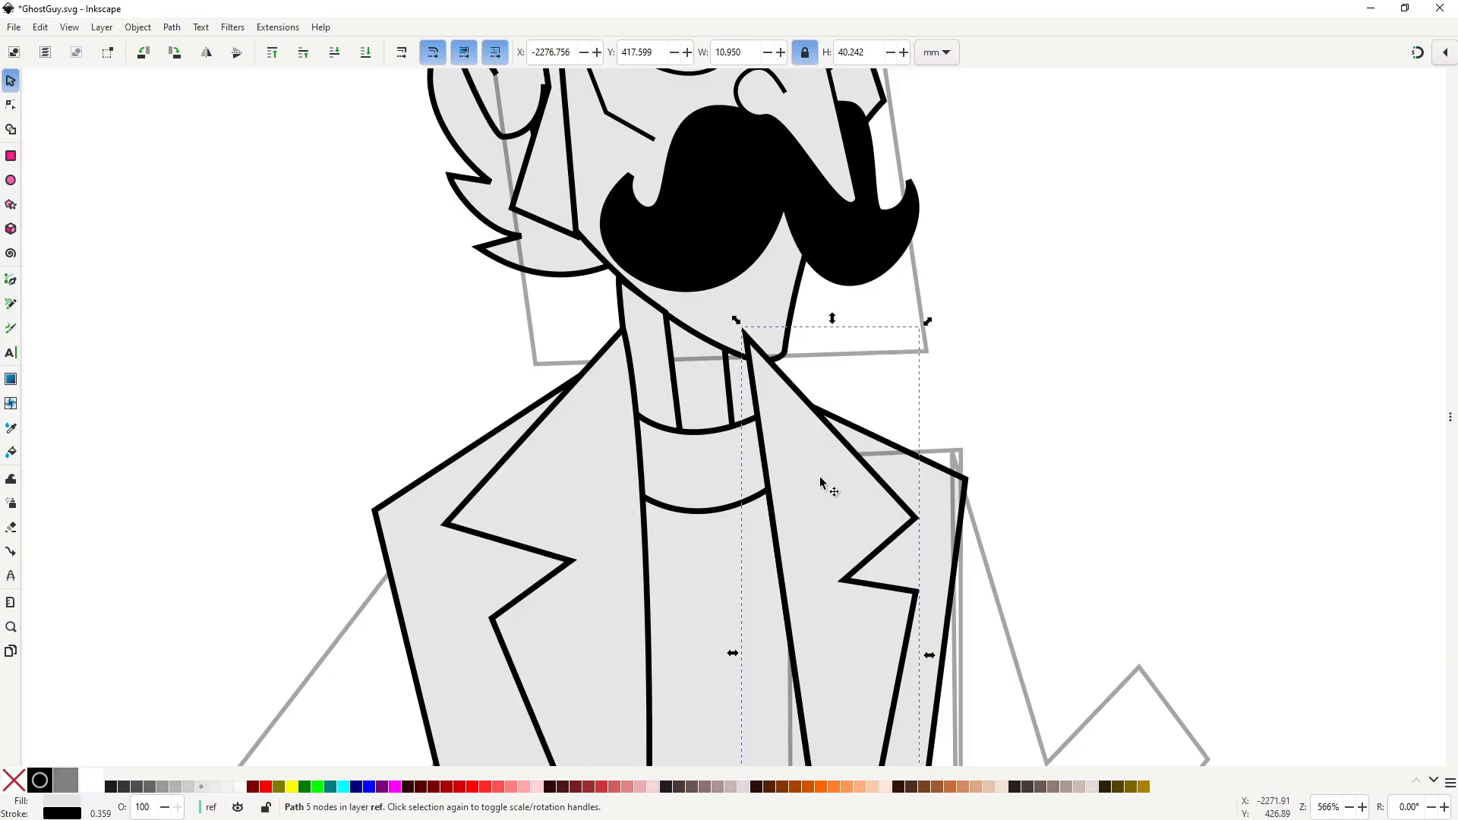
Select all the head, face and top hat objects together and group them.
{"action": "scroll", "coordinate": [868, 412], "scroll_direction": "down", "scroll_amount": 3, "text": "ctrl"}
{"action": "key", "text": "Escape"}
{"action": "scroll", "coordinate": [850, 222], "scroll_direction": "up", "scroll_amount": 3}
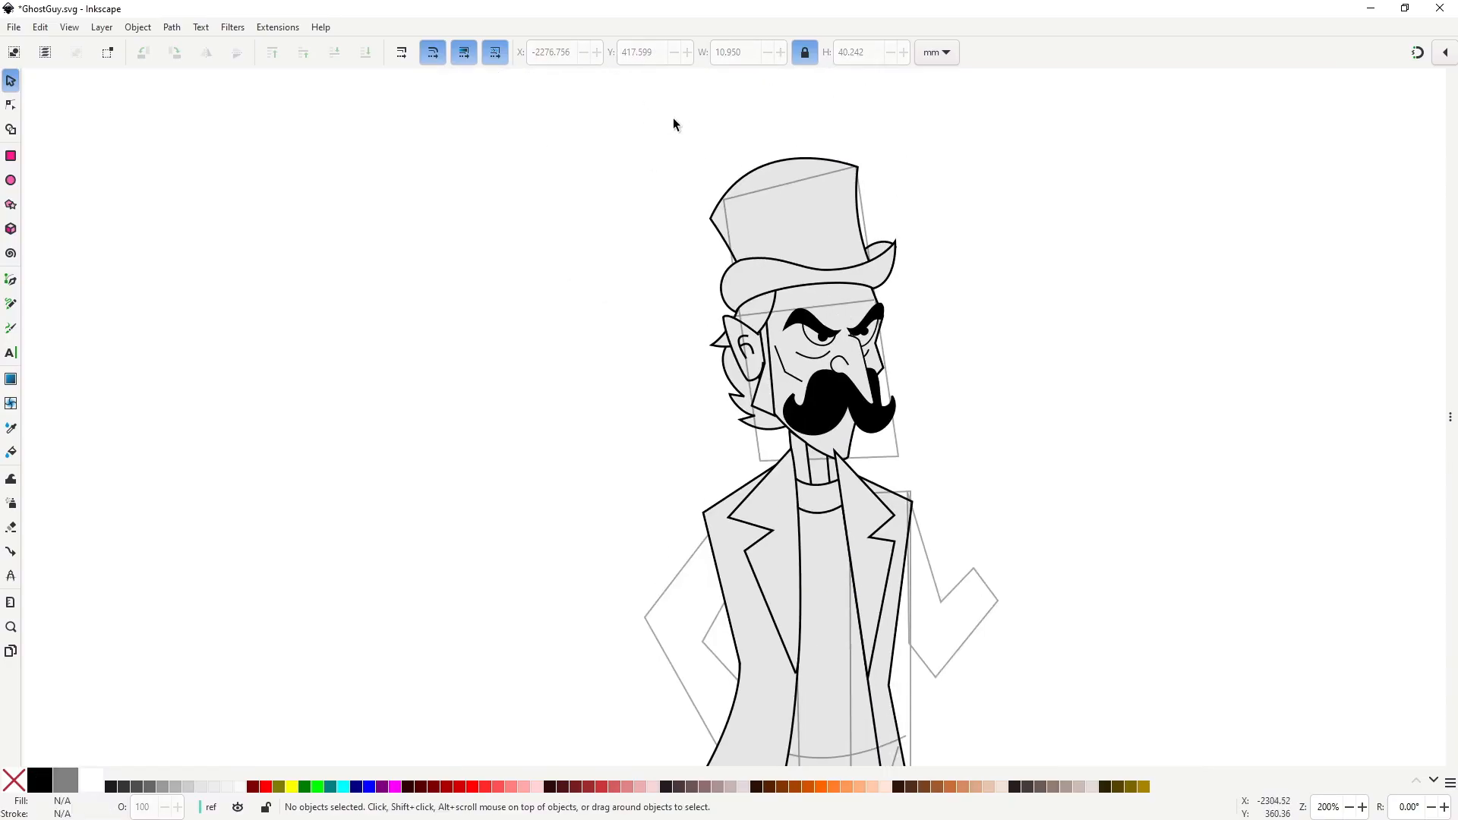
{"action": "left_click_drag", "start_coordinate": [673, 119], "coordinate": [942, 465]}
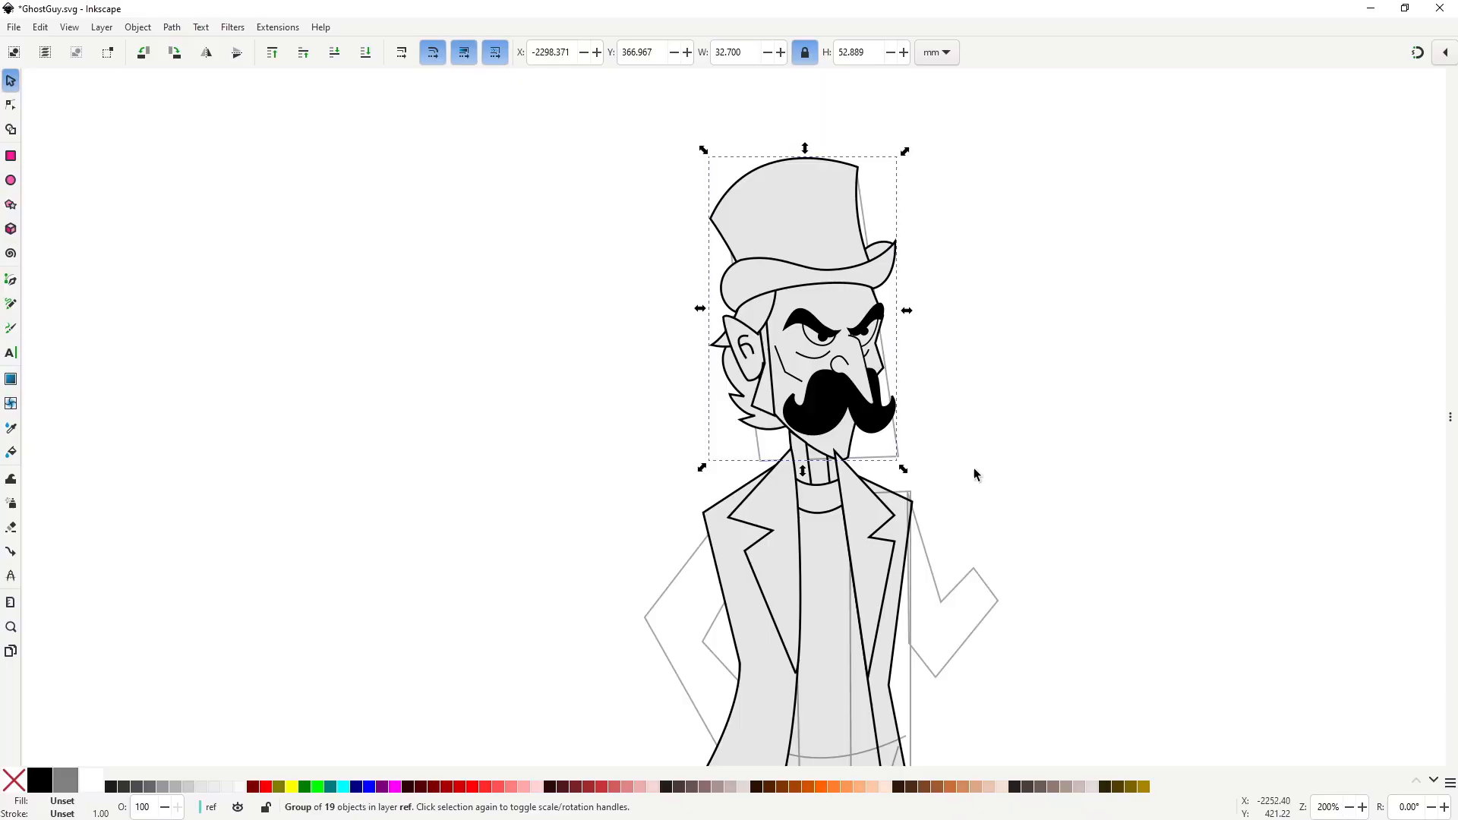
Draw a small upright ellipse over the middle of the collar band at the throat.
{"action": "scroll", "coordinate": [836, 524], "scroll_direction": "up", "scroll_amount": 3, "text": "ctrl"}
{"action": "key", "text": "n"}
{"action": "left_click", "coordinate": [794, 501]}
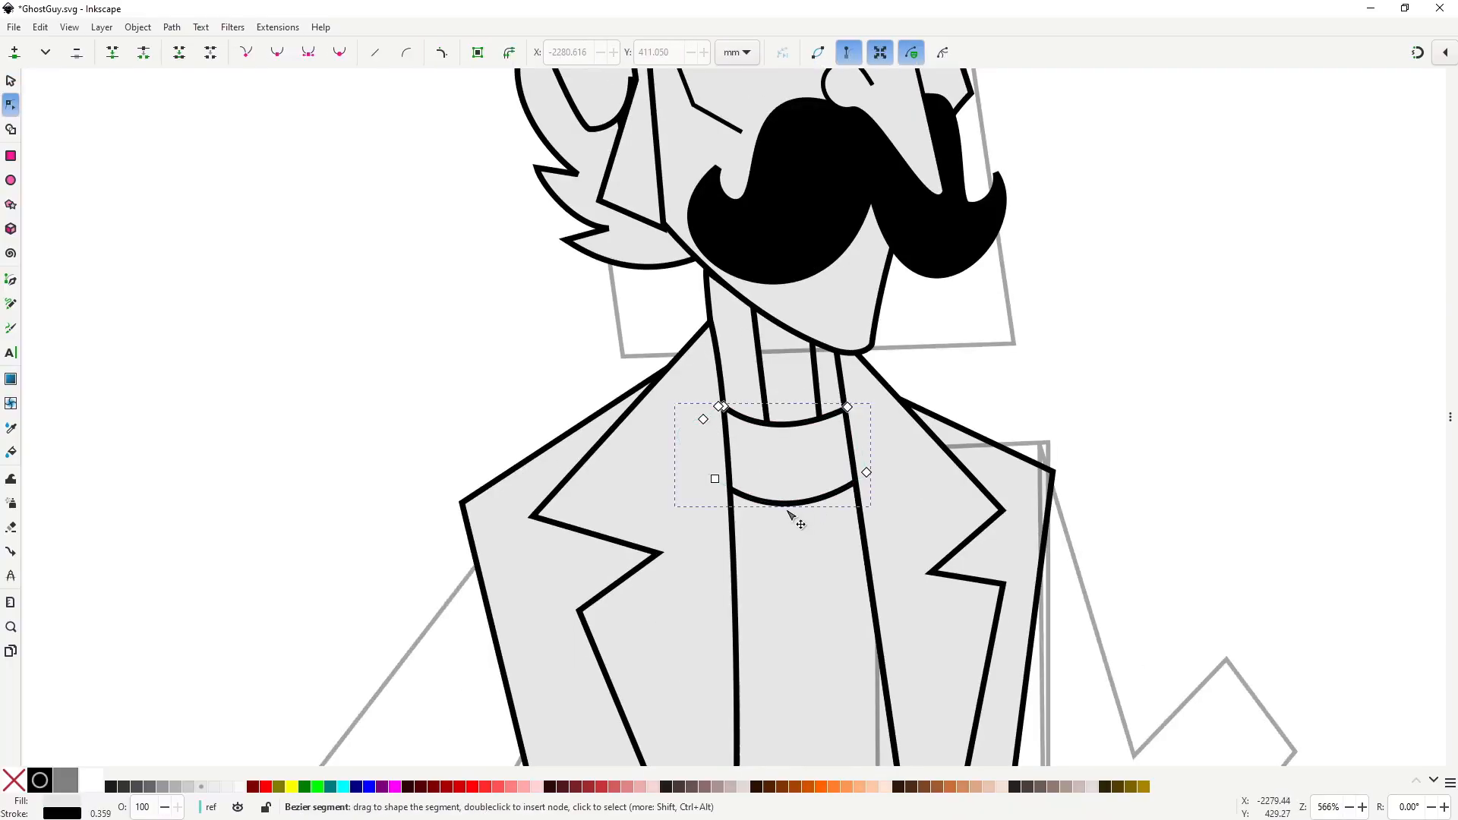
{"action": "left_click", "coordinate": [11, 180]}
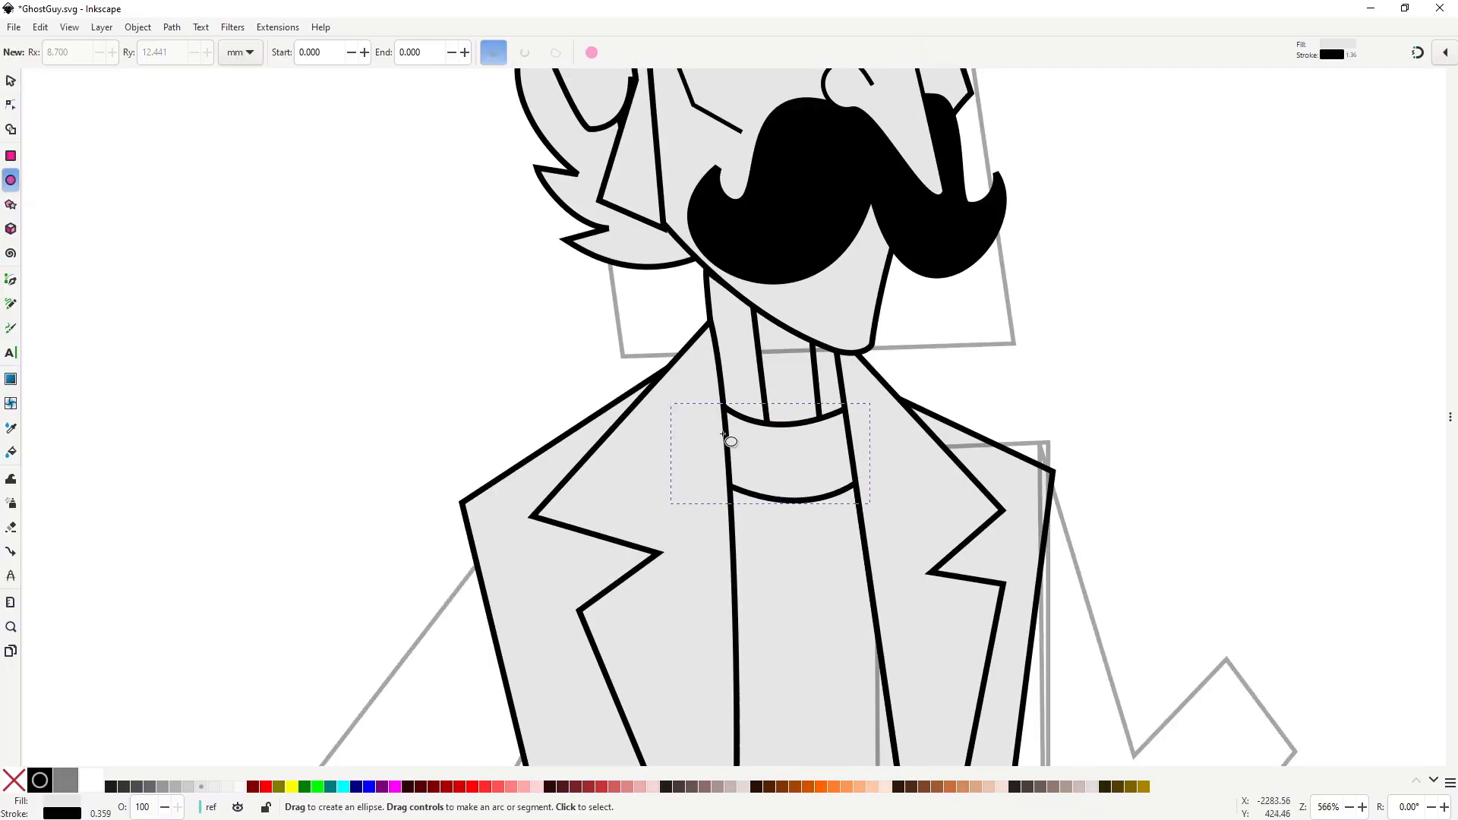
{"action": "left_click_drag", "start_coordinate": [753, 408], "coordinate": [842, 496]}
{"action": "key", "text": "s"}
Select the two lower nodes of the collar band and nudge them upward to make the band narrower.
{"action": "scroll", "coordinate": [805, 480], "scroll_direction": "up", "scroll_amount": 1}
{"action": "left_click", "coordinate": [856, 505]}
{"action": "key", "text": "n"}
{"action": "key", "text": "ctrl+z"}
{"action": "left_click_drag", "start_coordinate": [984, 516], "coordinate": [670, 451]}
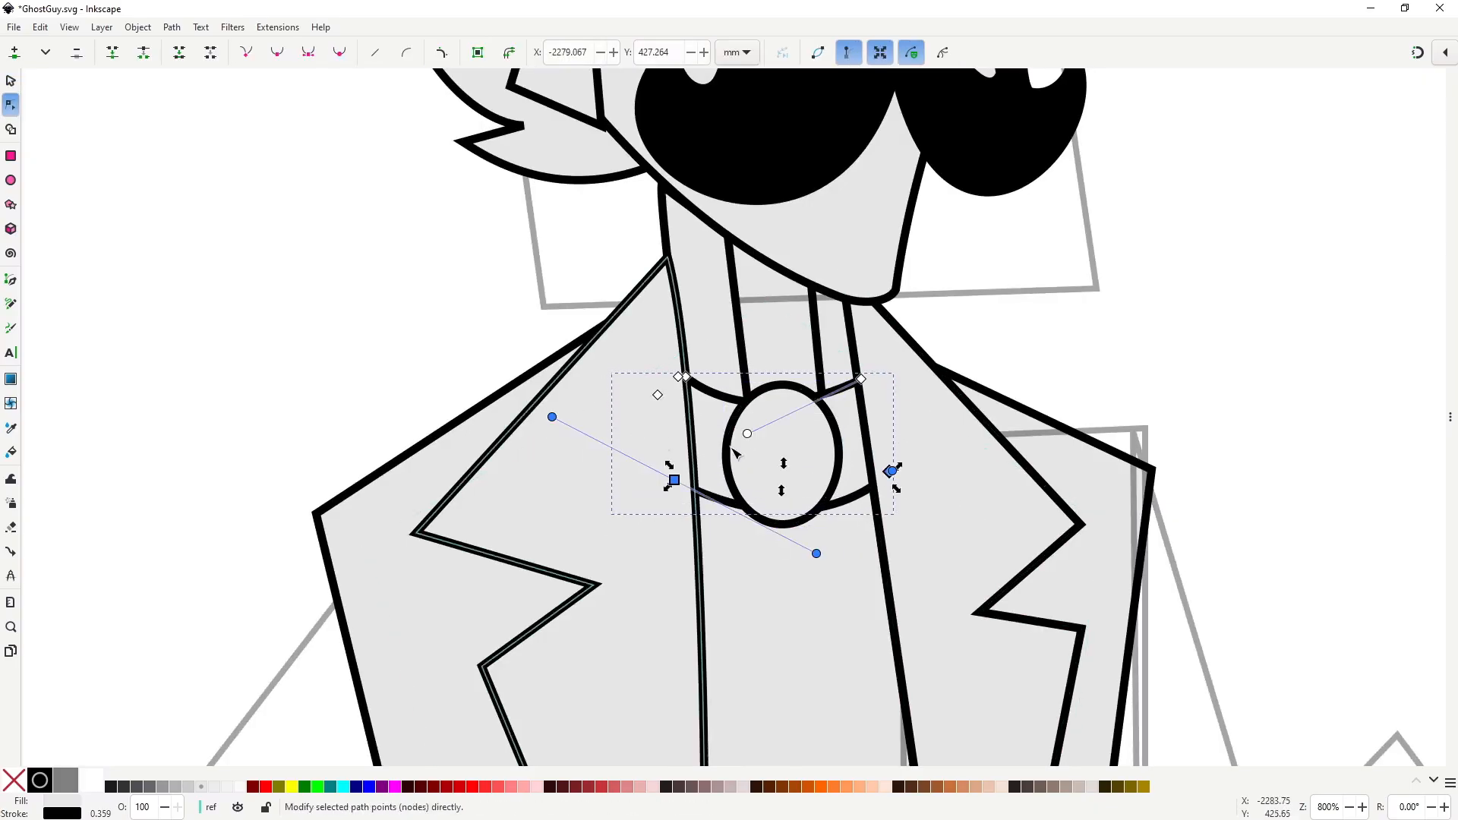
{"action": "key", "text": "Up"}
{"action": "key", "text": "Up"}
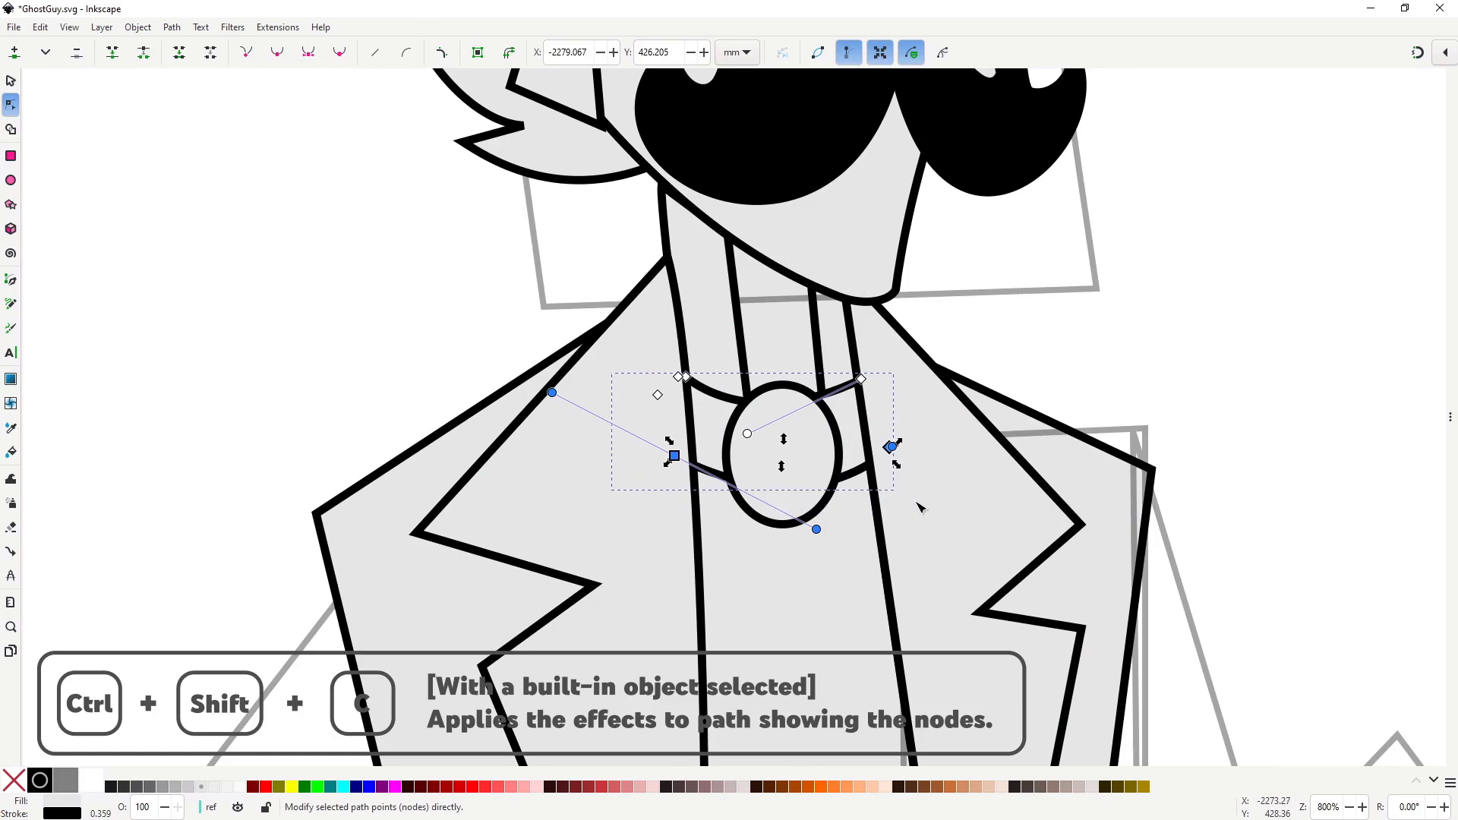
Convert the collar ellipse to a path and adjust its nodes into a slightly squared, tilted tie knot.
{"action": "left_click", "coordinate": [804, 495]}
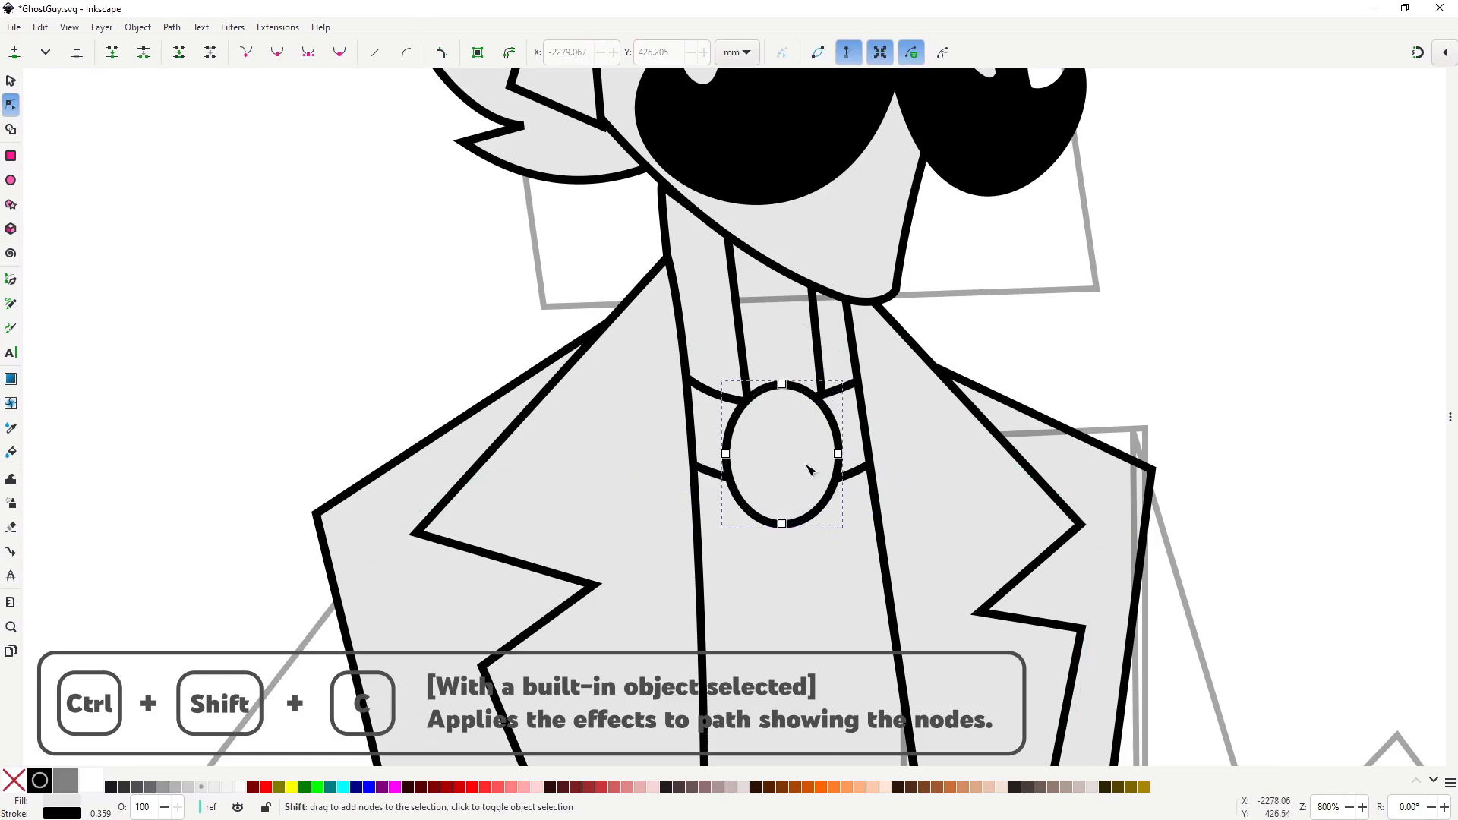
{"action": "left_click_drag", "start_coordinate": [778, 523], "coordinate": [783, 512]}
{"action": "key", "text": "ctrl+z"}
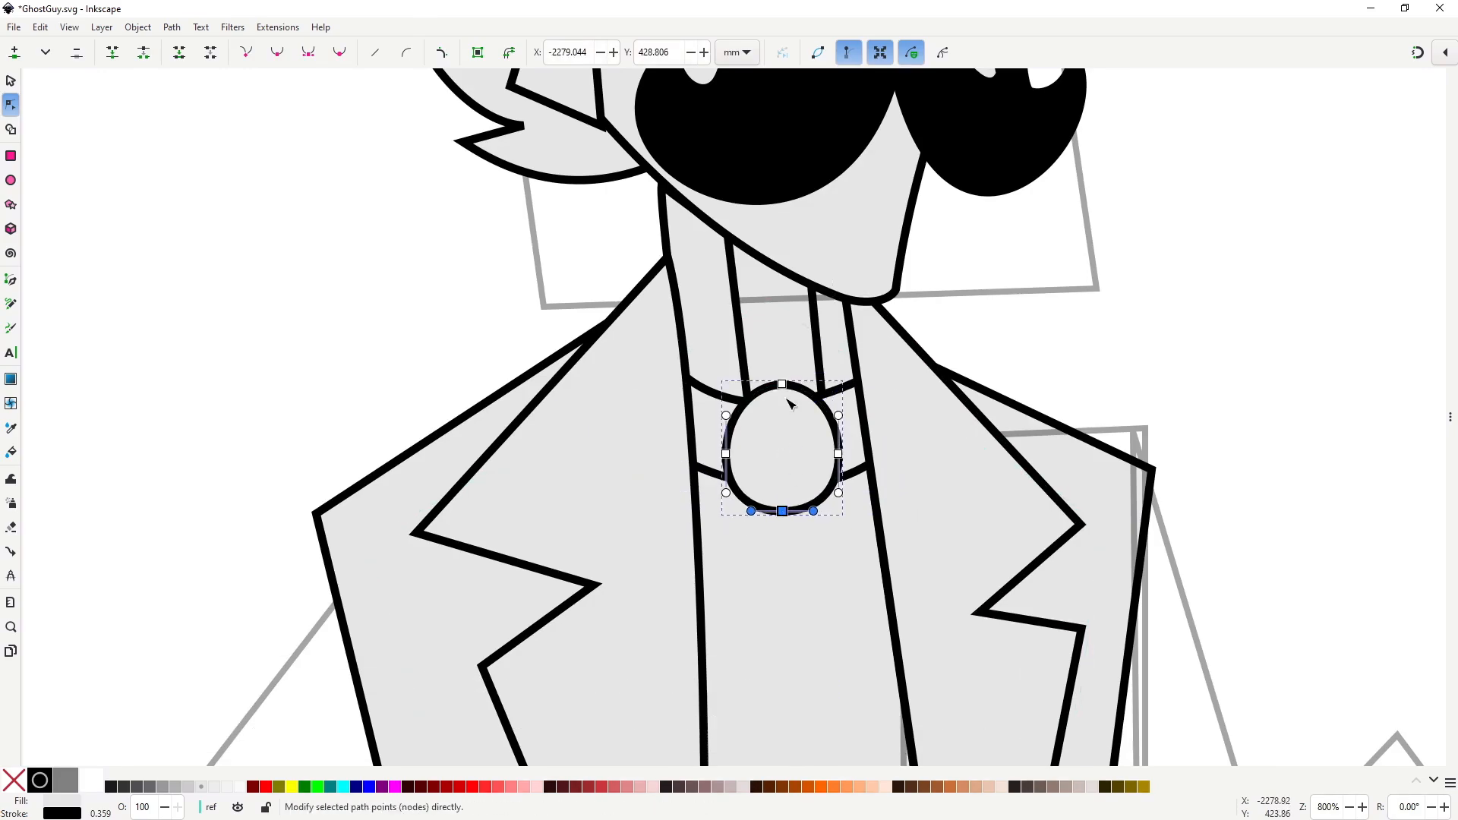
{"action": "left_click_drag", "start_coordinate": [782, 384], "coordinate": [818, 382]}
{"action": "left_click_drag", "start_coordinate": [838, 455], "coordinate": [831, 450]}
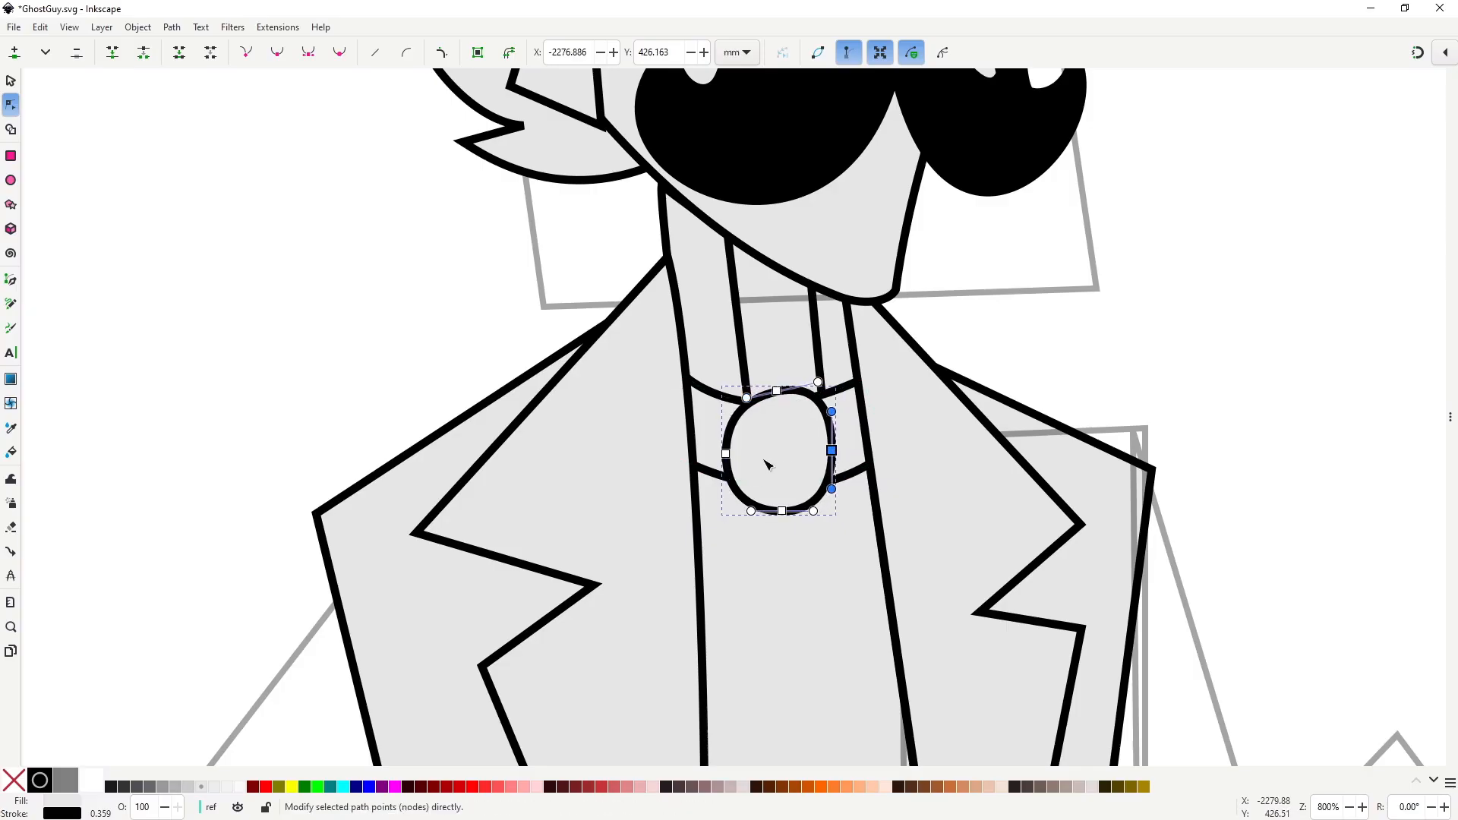
{"action": "left_click", "coordinate": [725, 453]}
{"action": "scroll", "coordinate": [814, 514], "scroll_direction": "down", "scroll_amount": 2}
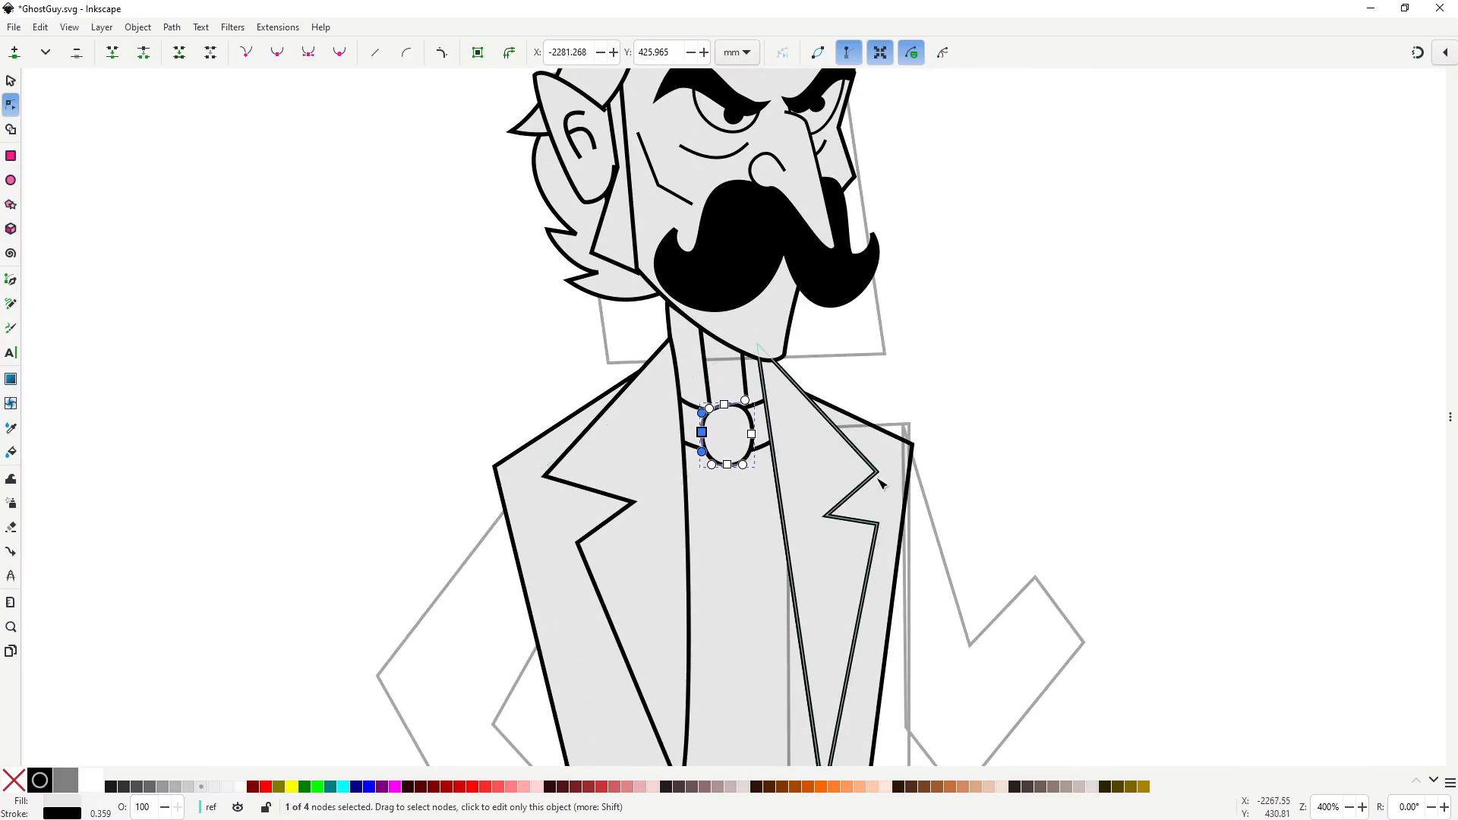
{"action": "left_click", "coordinate": [933, 459]}
{"action": "scroll", "coordinate": [828, 456], "scroll_direction": "down", "scroll_amount": 3}
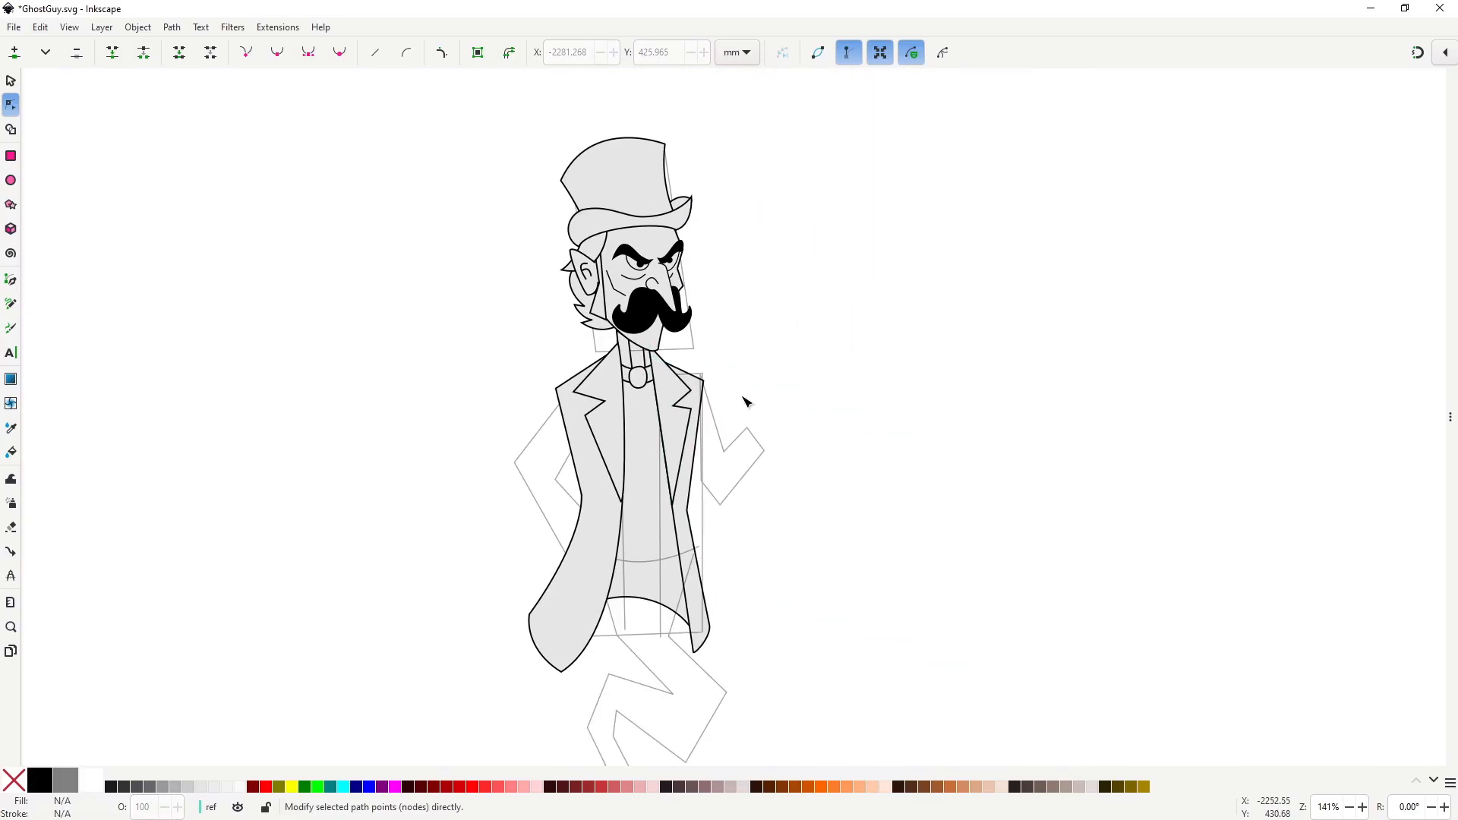
Draw a closed vest panel on the far side with a curved neckline edge down to the waist, and apply the copied style.
{"action": "scroll", "coordinate": [674, 454], "scroll_direction": "up", "scroll_amount": 2}
{"action": "key", "text": "b"}
{"action": "left_click", "coordinate": [641, 296]}
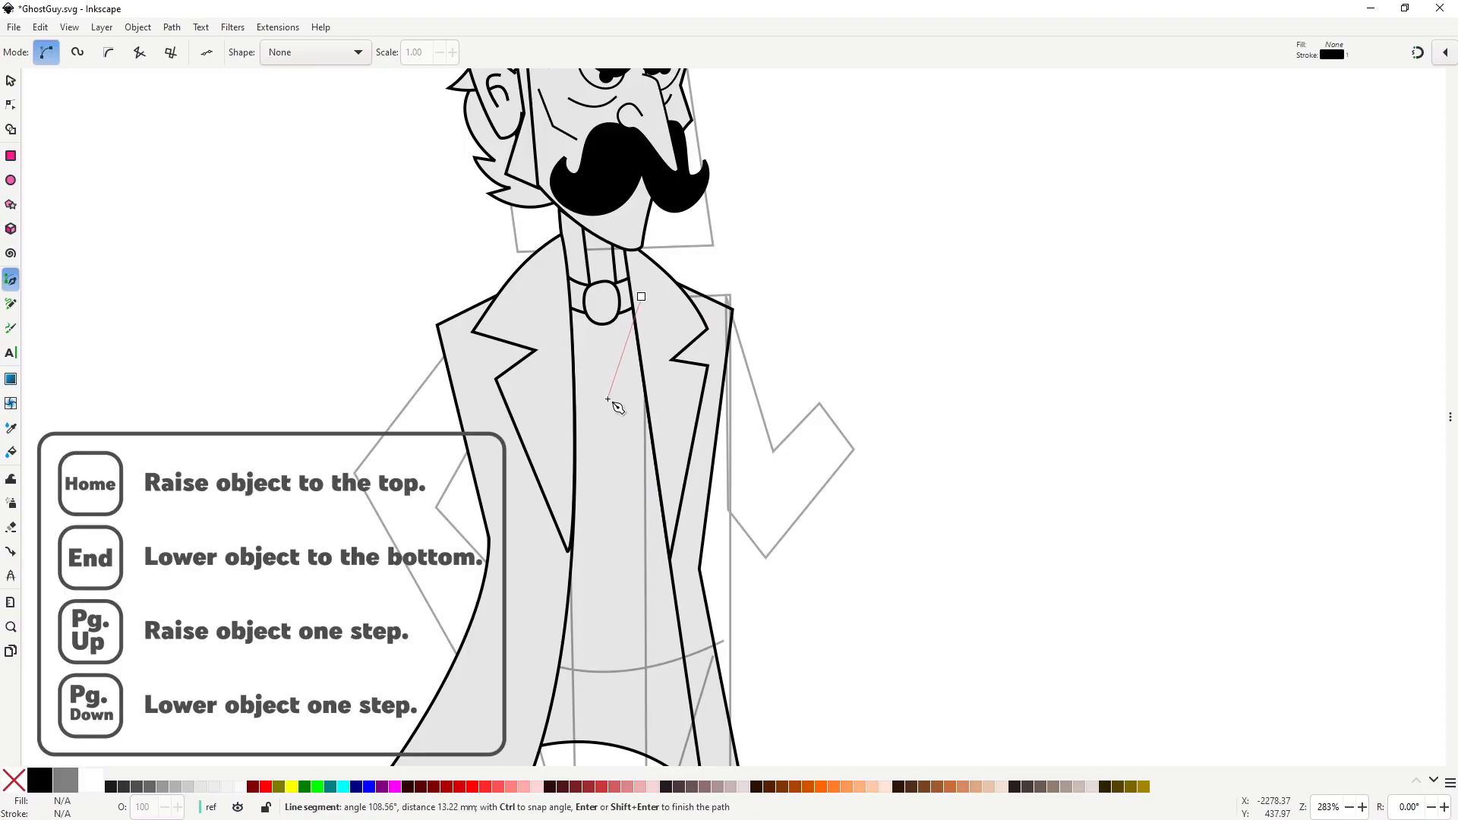
{"action": "left_click_drag", "start_coordinate": [604, 411], "coordinate": [606, 415]}
{"action": "key", "text": "Return"}
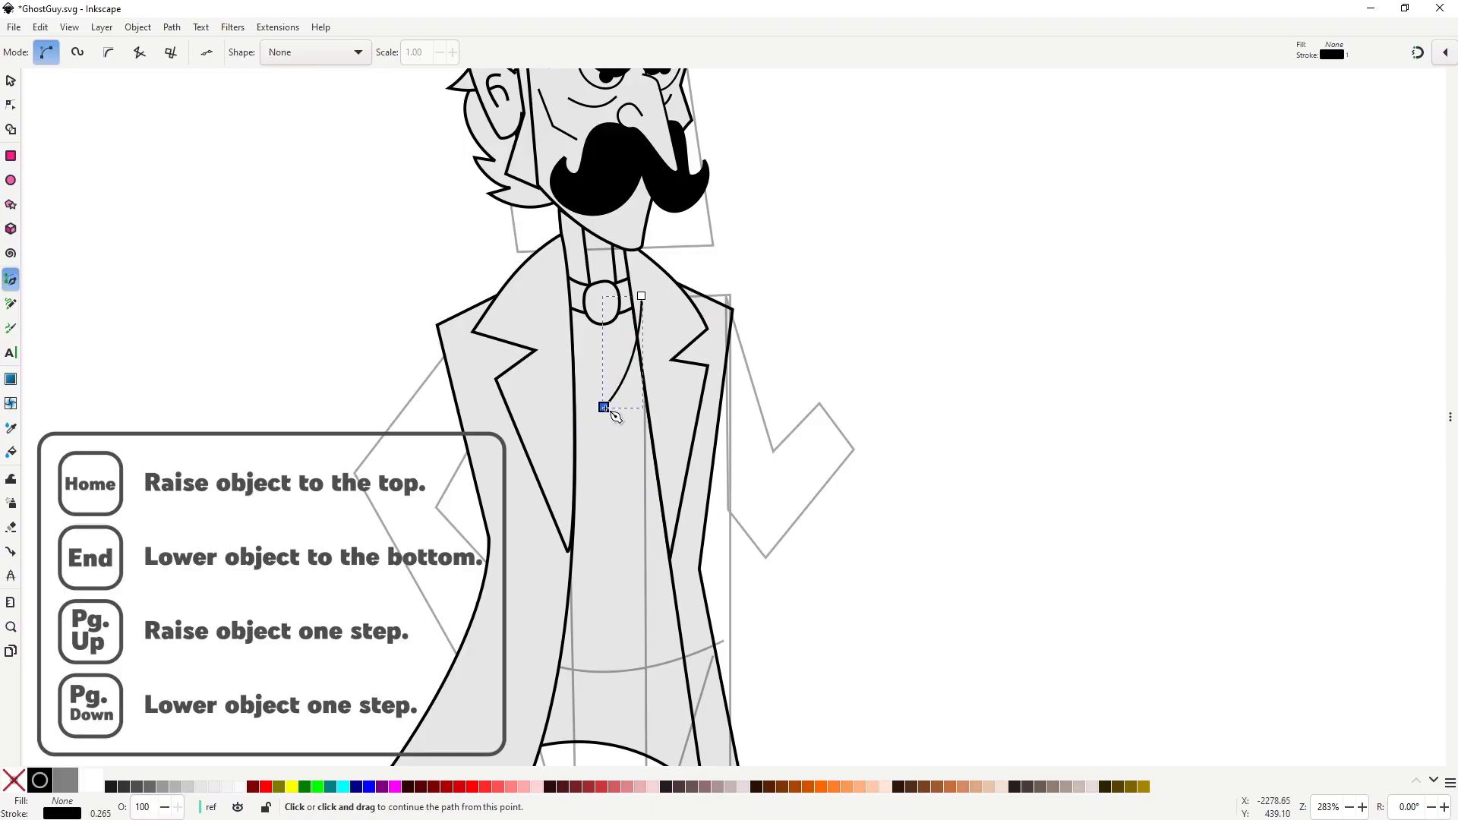
{"action": "scroll", "coordinate": [600, 487], "scroll_direction": "down", "scroll_amount": 2}
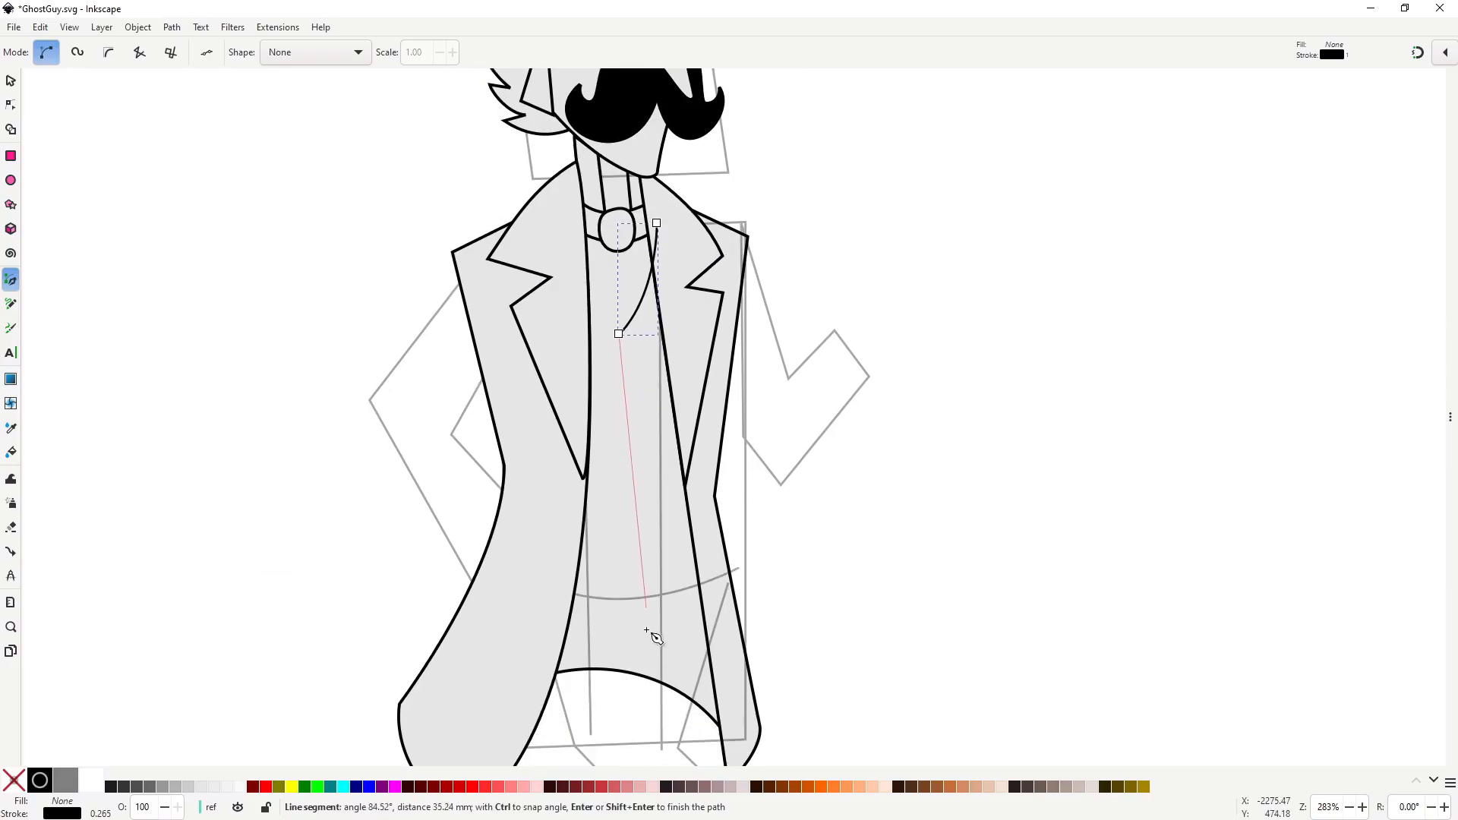
{"action": "left_click", "coordinate": [614, 681]}
{"action": "left_click", "coordinate": [716, 604]}
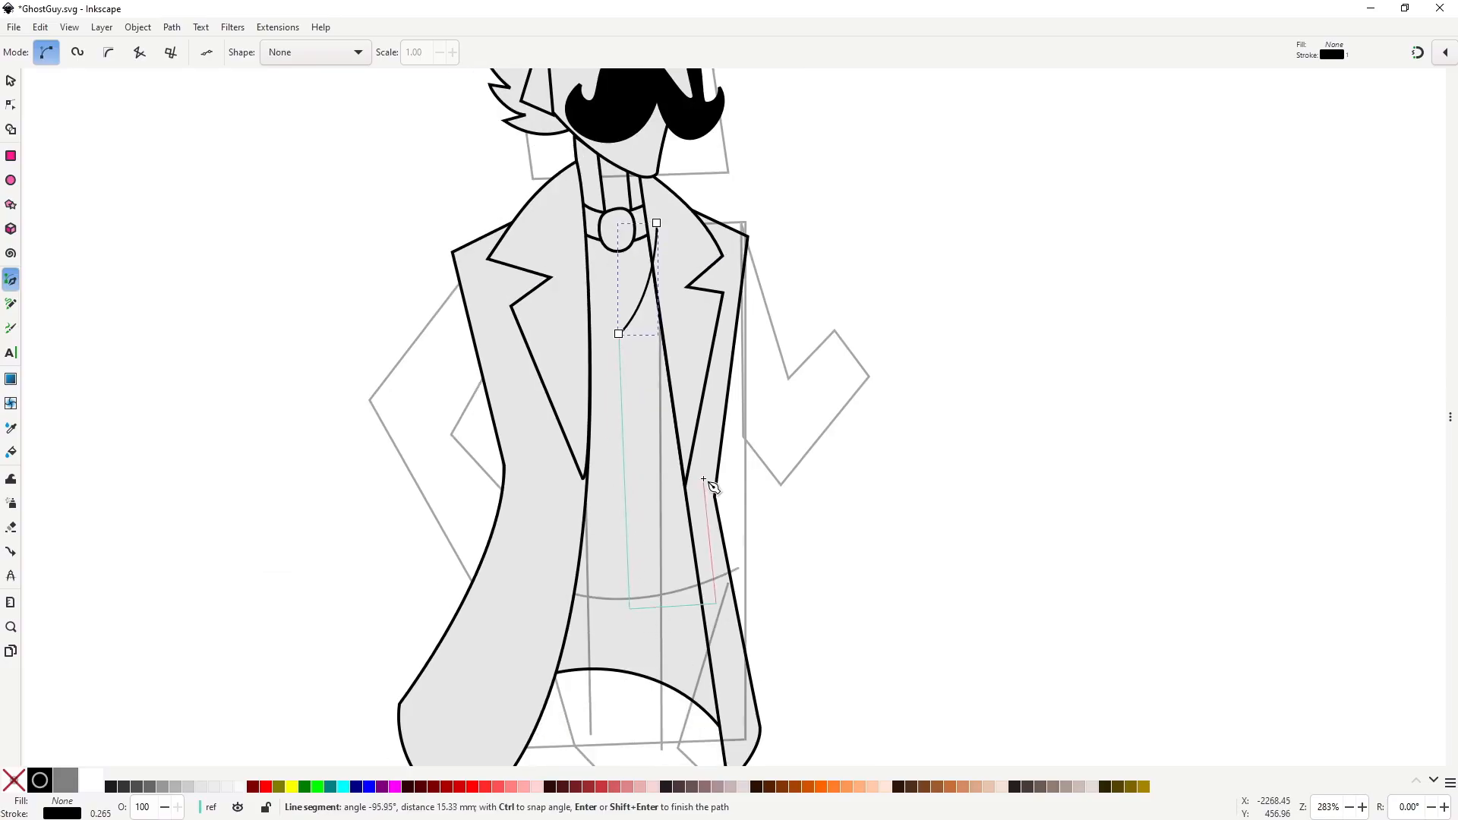
{"action": "left_click", "coordinate": [689, 285]}
{"action": "left_click", "coordinate": [657, 223]}
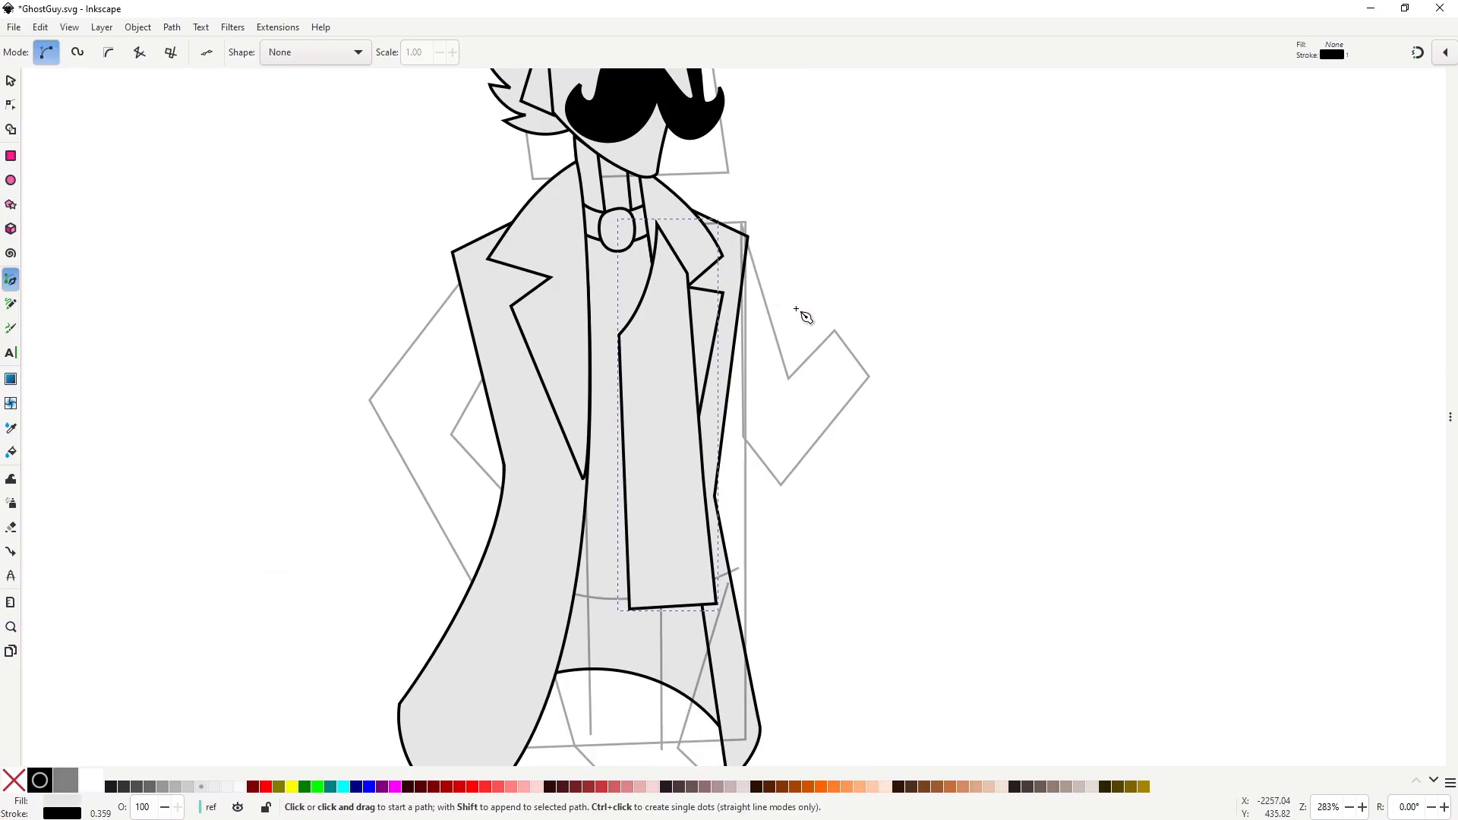
Lower the far vest panel behind the far lapel and coat front, and bend its front edge into a slight curve.
{"action": "key", "text": "Page_Down"}
{"action": "key", "text": "Page_Down"}
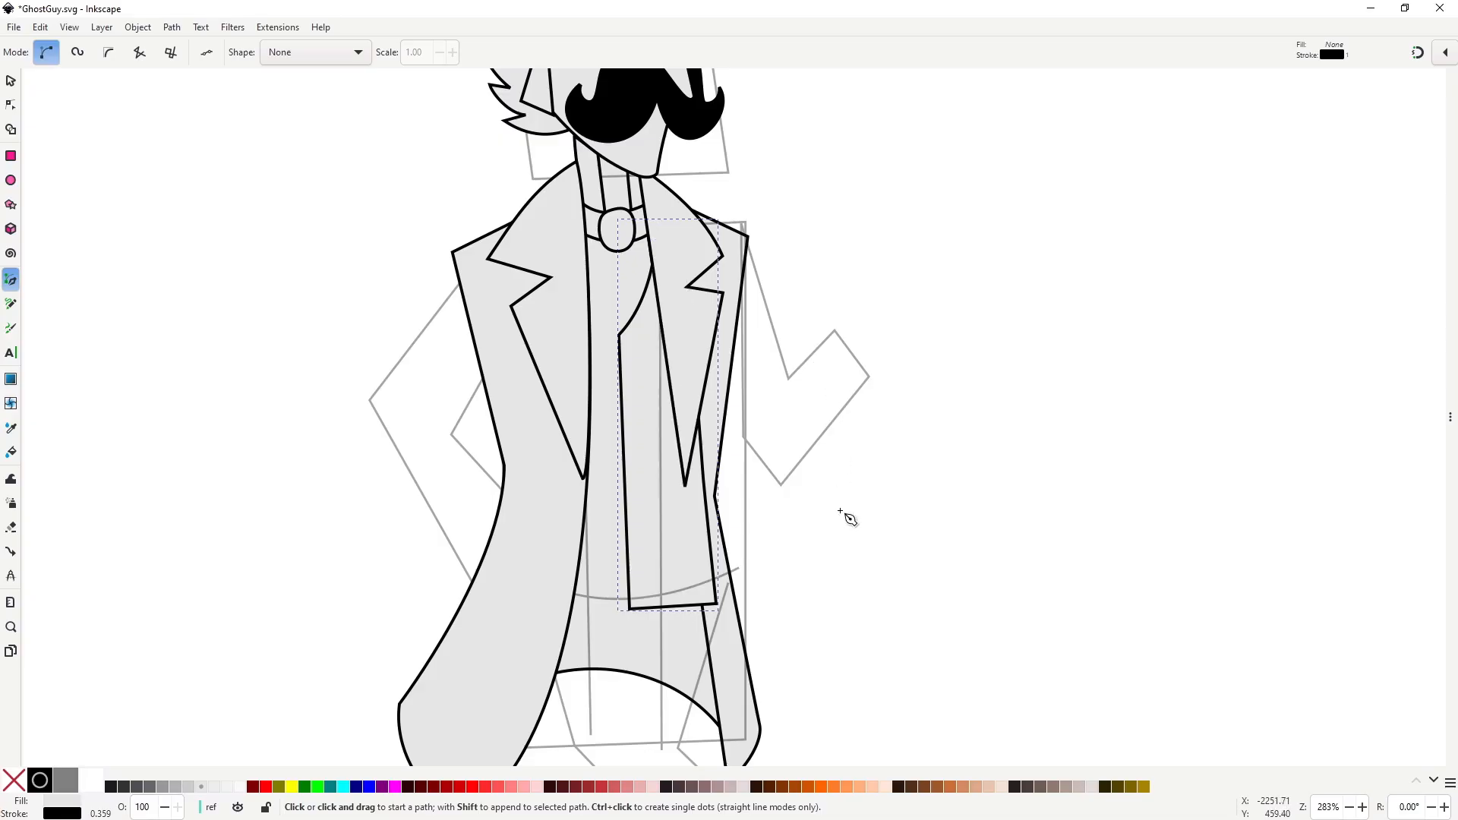
{"action": "key", "text": "Page_Down"}
{"action": "key", "text": "n"}
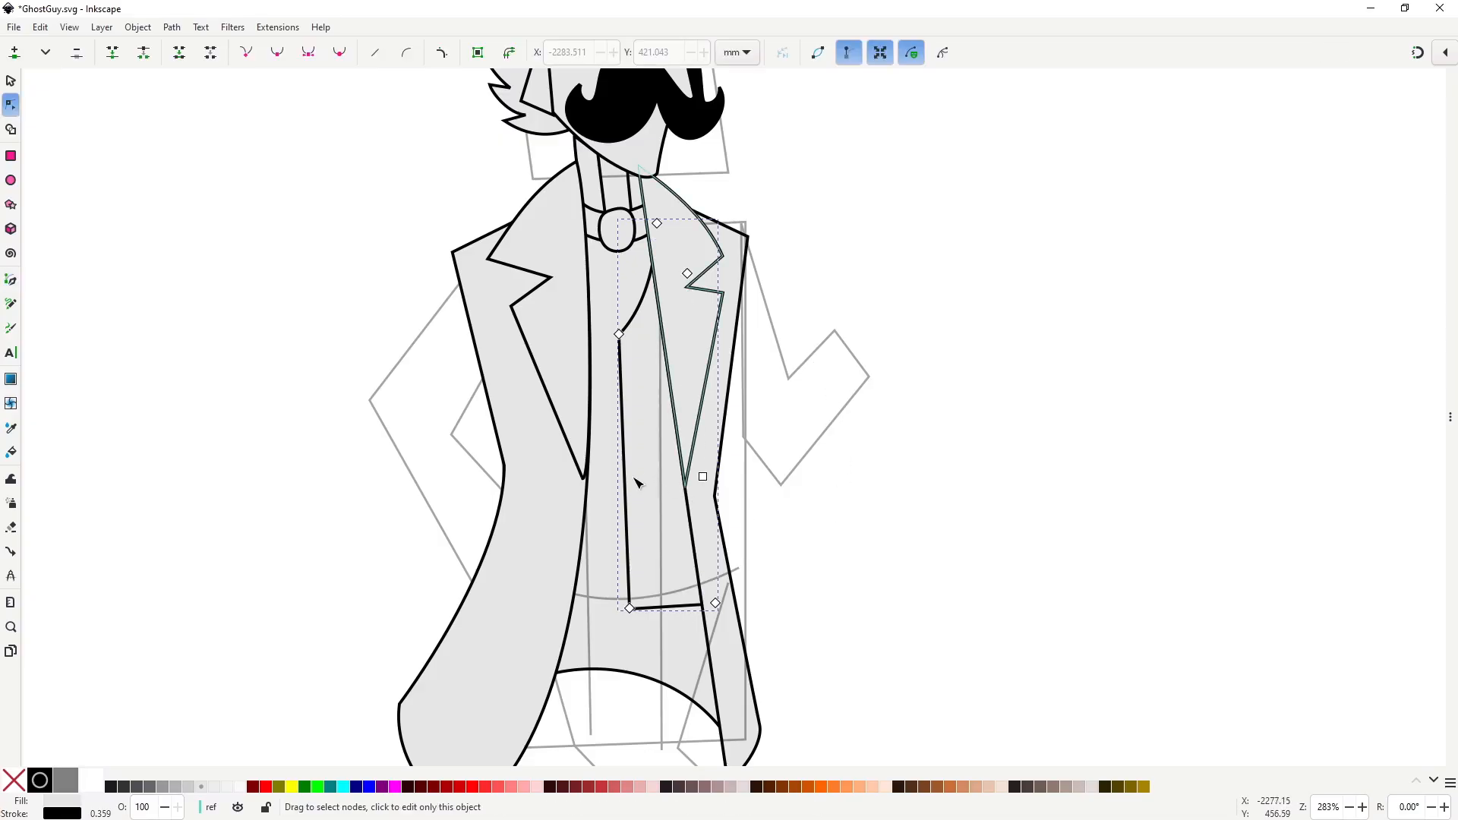
Draw a closed near-side vest panel with a curved neckline edge overlapping the far panel, using the copied style.
{"action": "key", "text": "b"}
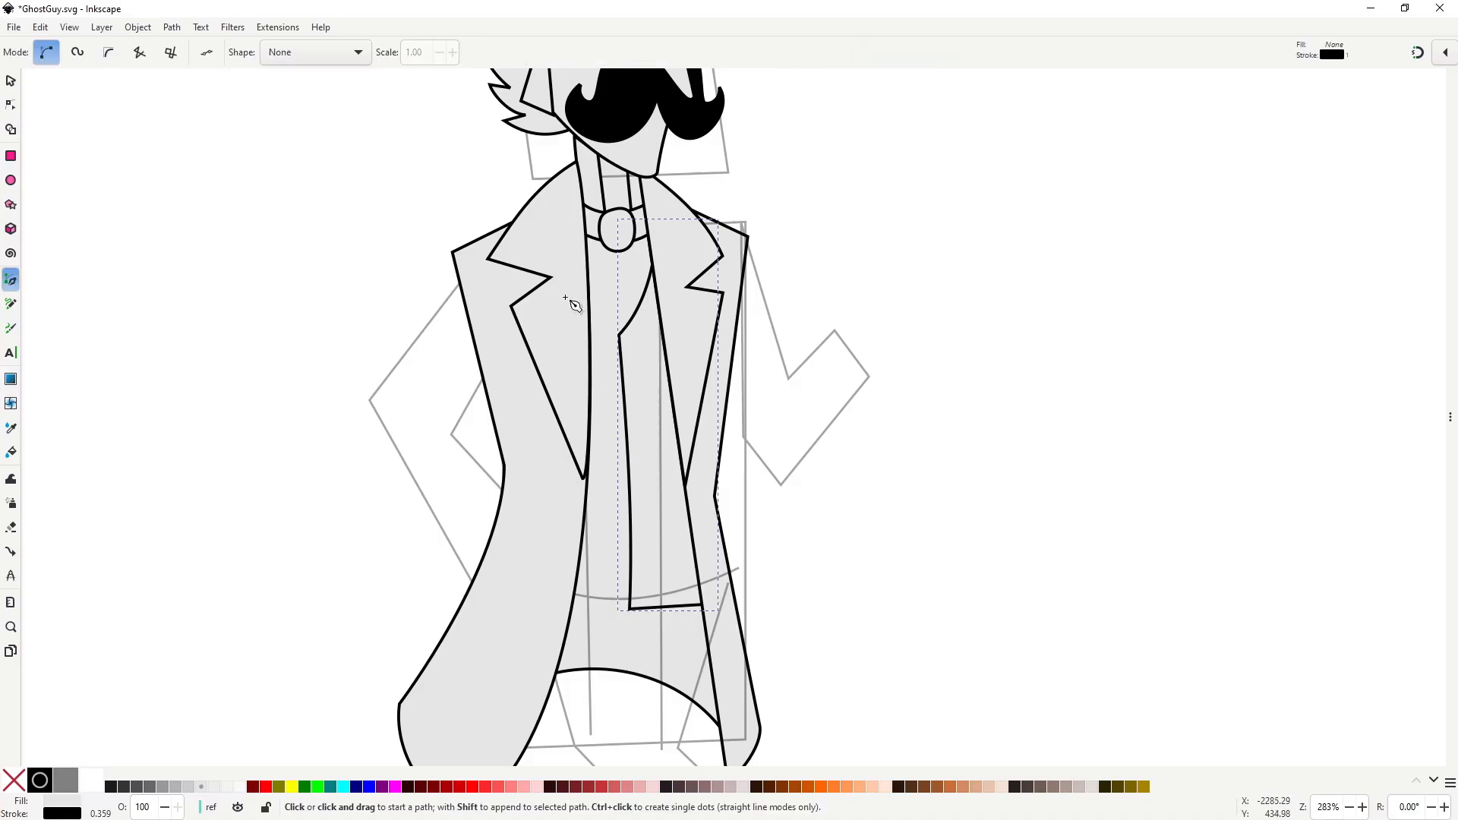
{"action": "left_click", "coordinate": [572, 238]}
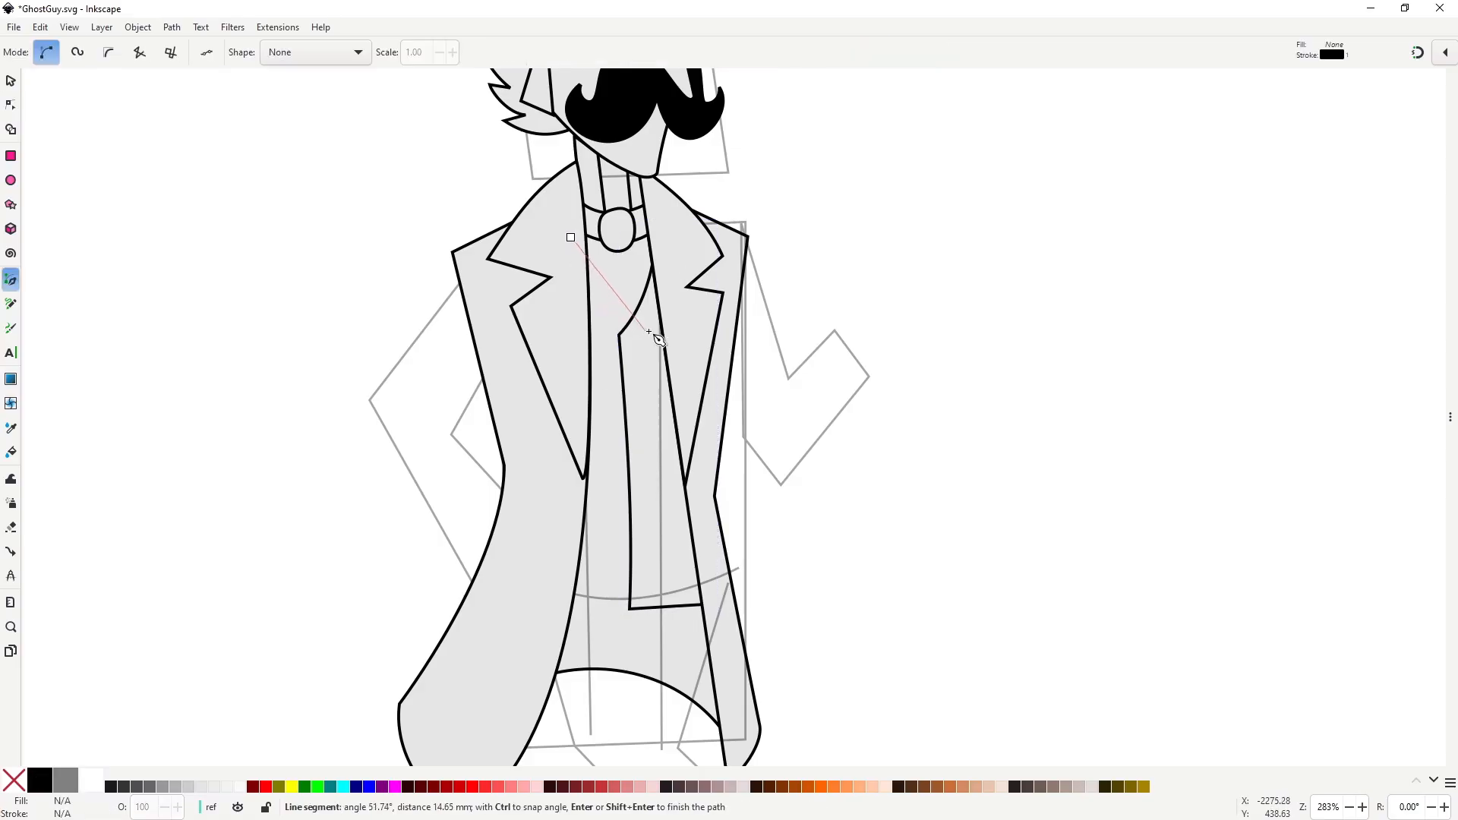
{"action": "left_click_drag", "start_coordinate": [644, 329], "coordinate": [687, 364]}
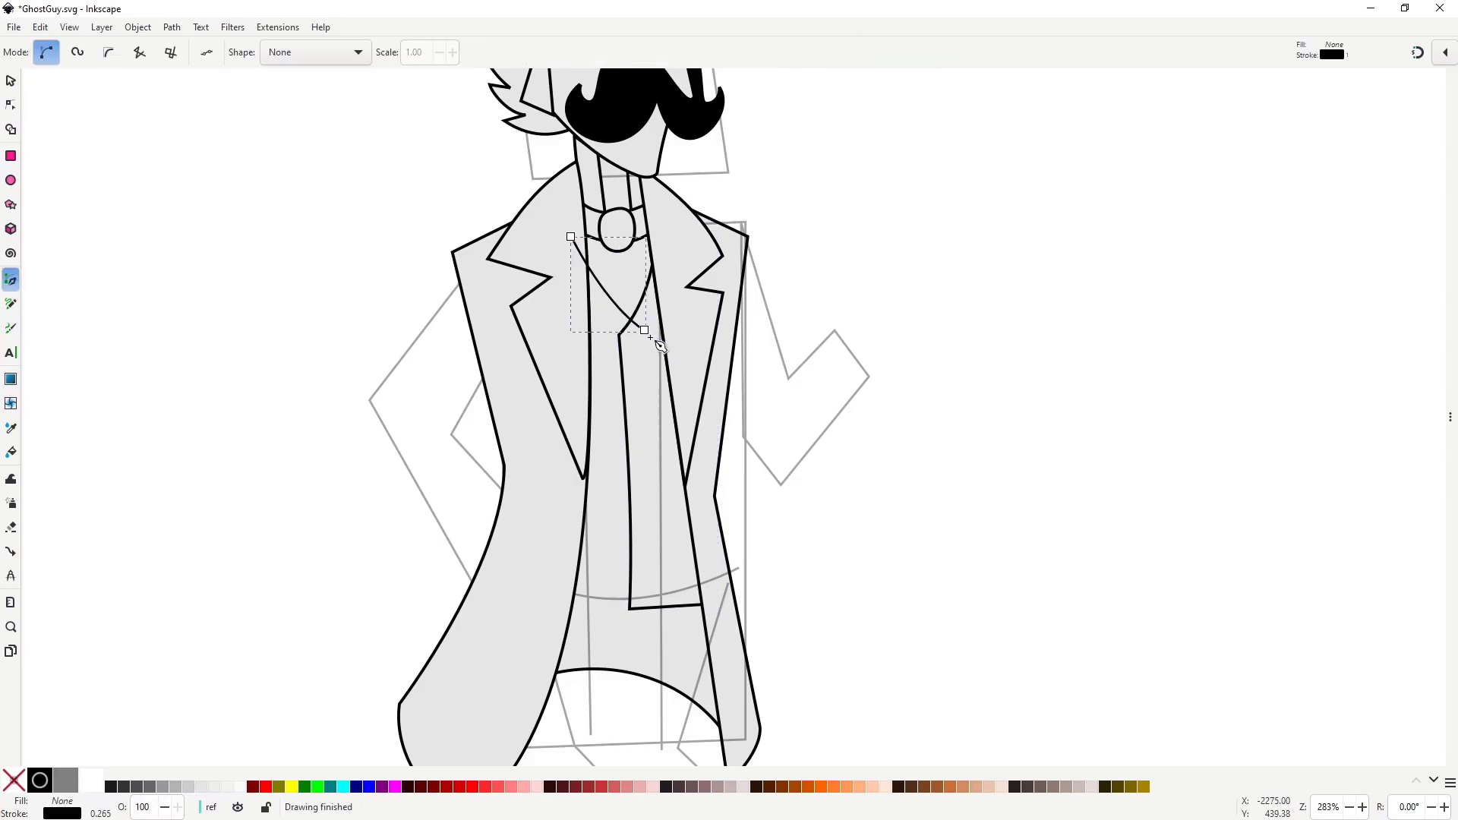
{"action": "left_click", "coordinate": [663, 607]}
{"action": "left_click", "coordinate": [549, 605]}
{"action": "left_click", "coordinate": [552, 319]}
{"action": "left_click", "coordinate": [571, 238]}
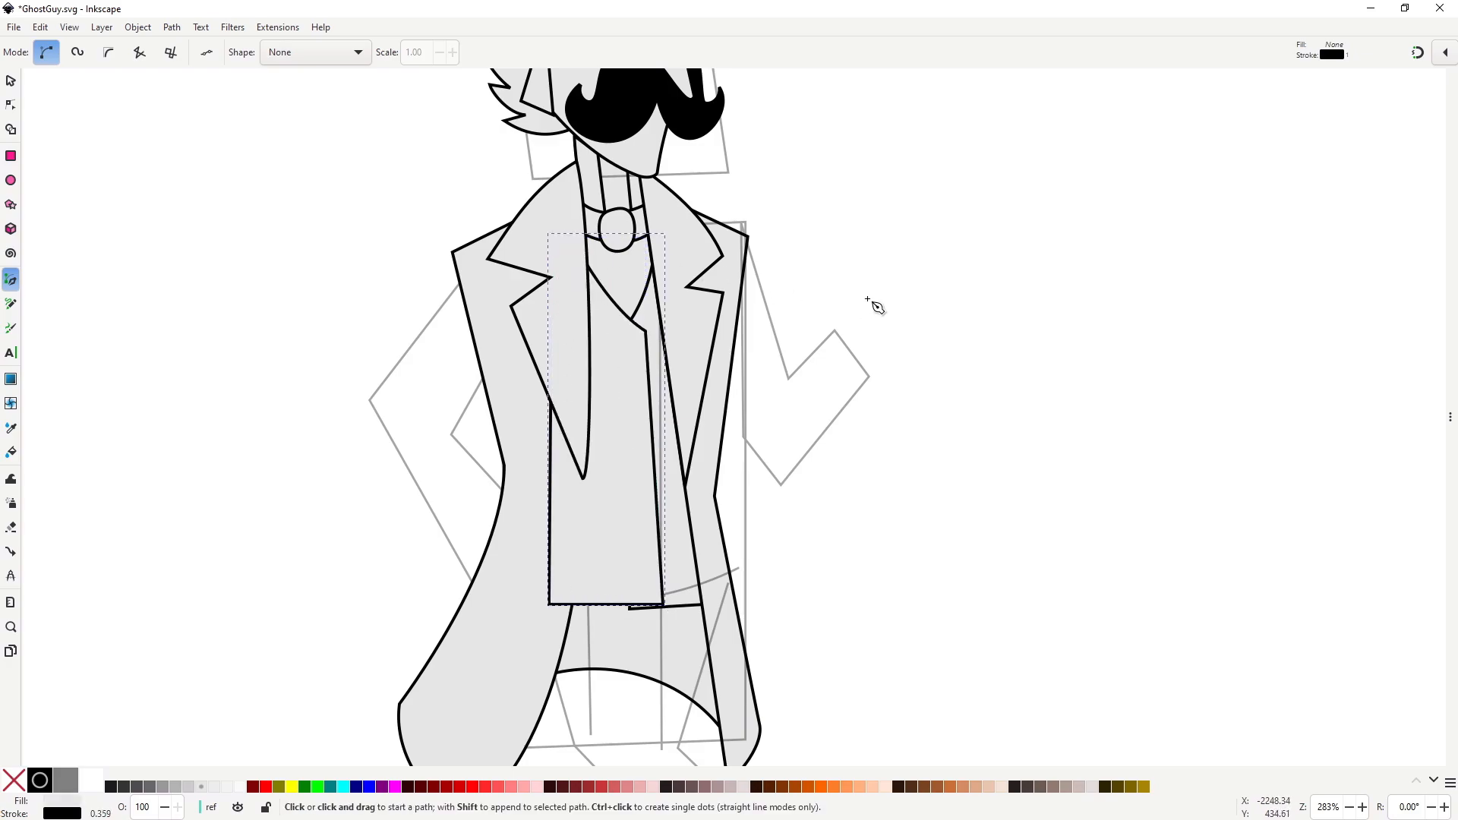
Lower the near vest panel in the stacking order until it sits behind the coat and the far vest panel.
{"action": "key", "text": "s"}
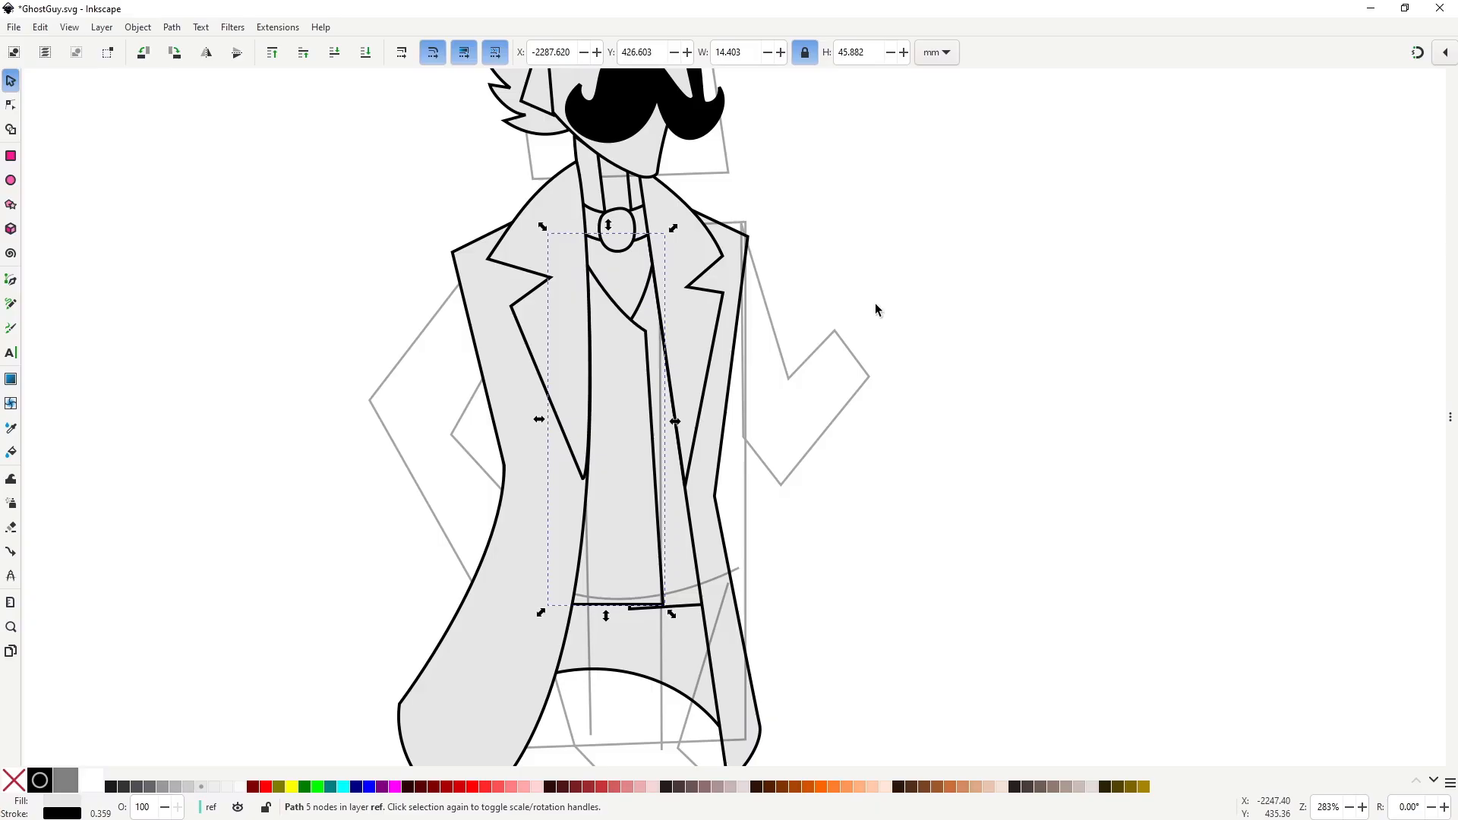
{"action": "key", "text": "Page_Down"}
{"action": "key", "text": "Page_Down"}
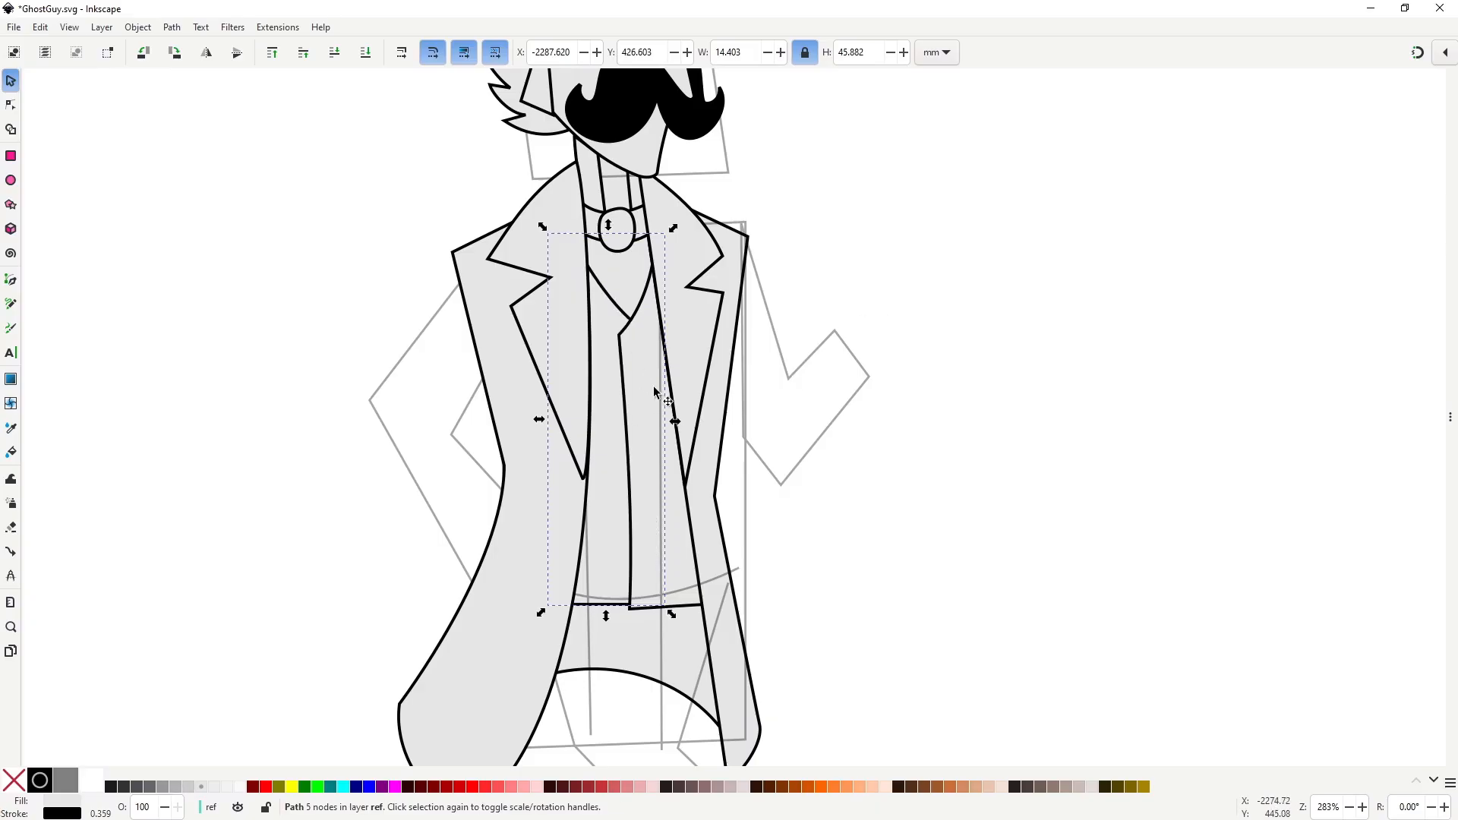
Move the near vest panel's neckline tip node to refine the V-shaped opening.
{"action": "key", "text": "n"}
{"action": "left_click", "coordinate": [645, 381]}
{"action": "left_click", "coordinate": [632, 336]}
{"action": "left_click", "coordinate": [635, 333]}
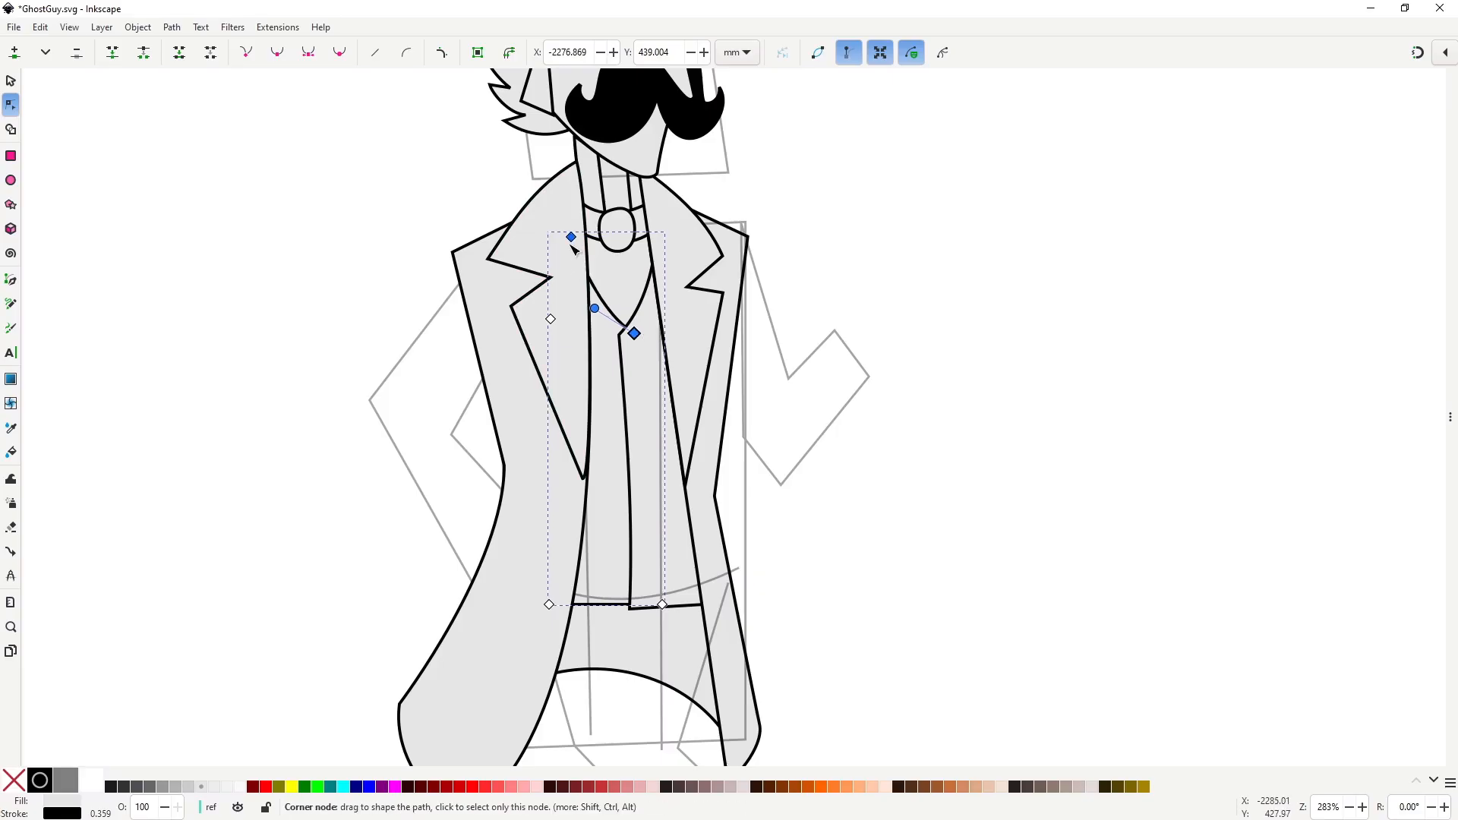
Move the far vest panel's top node up and raise its front neckline corner so both edges meet in a V.
{"action": "left_click", "coordinate": [658, 325]}
{"action": "left_click", "coordinate": [654, 323]}
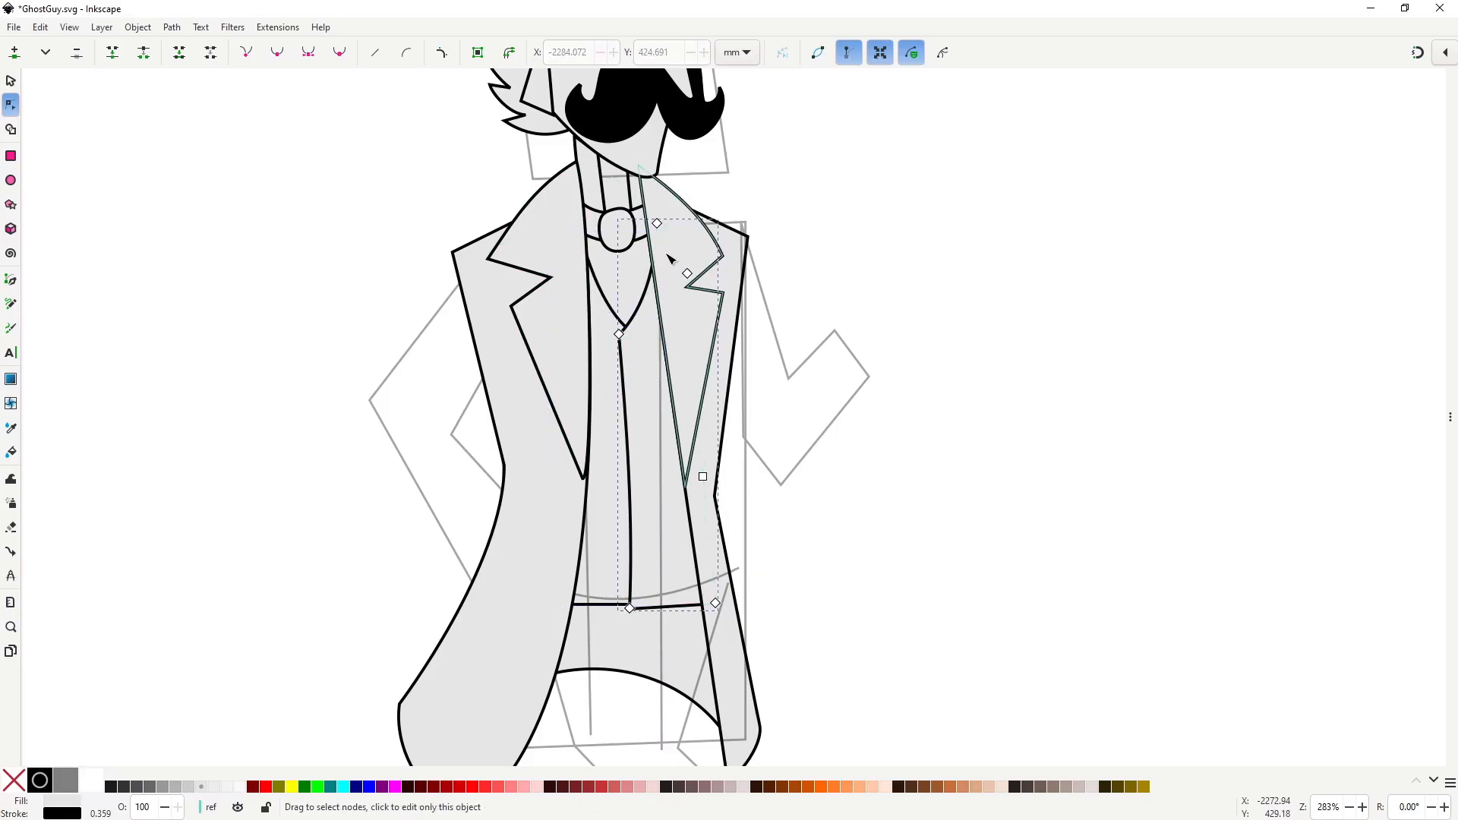
{"action": "left_click_drag", "start_coordinate": [658, 223], "coordinate": [660, 209]}
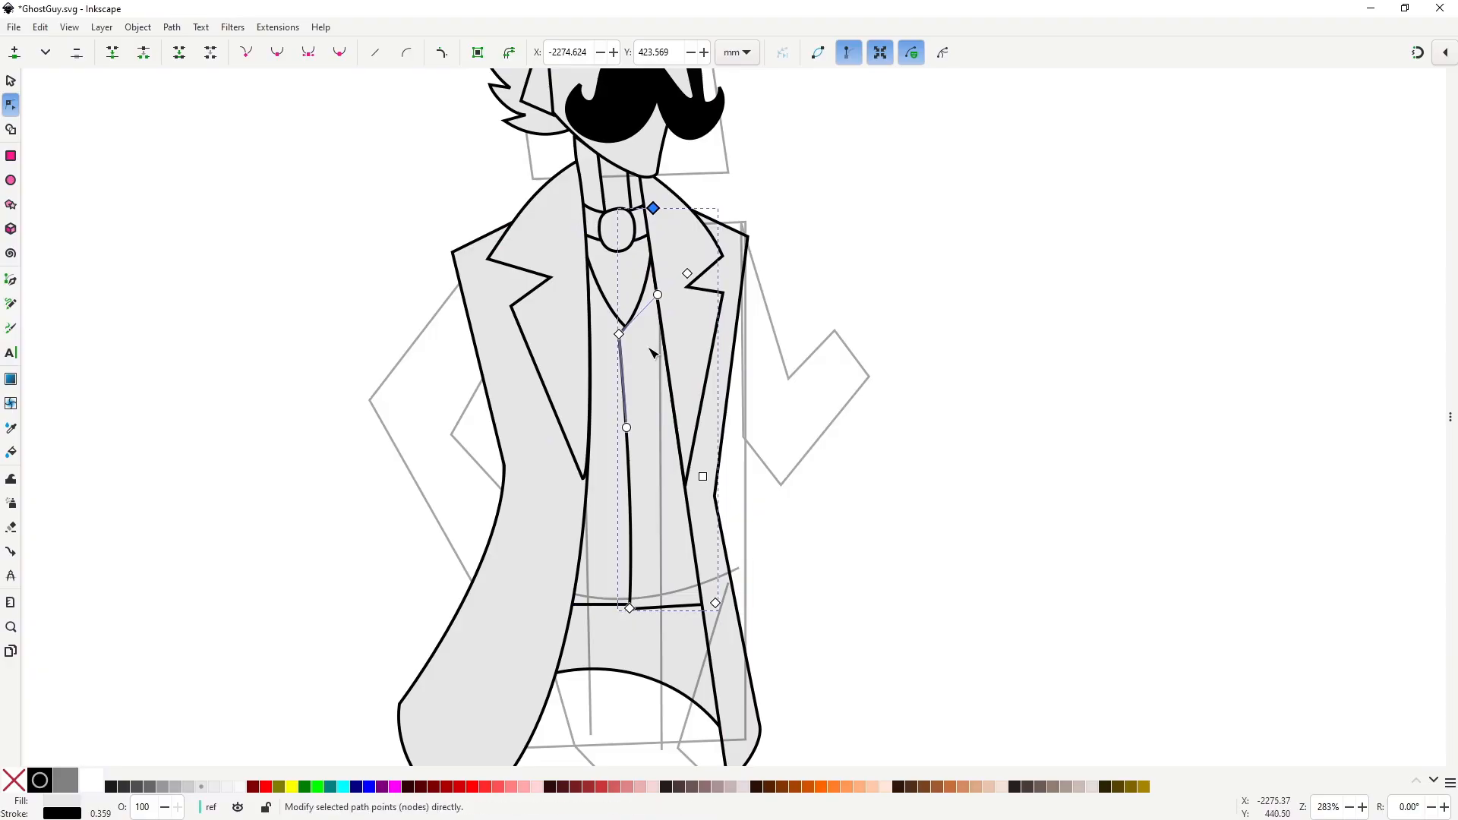
{"action": "left_click", "coordinate": [609, 324]}
{"action": "left_click", "coordinate": [632, 360], "text": "shift"}
{"action": "left_click_drag", "start_coordinate": [669, 361], "coordinate": [635, 325]}
{"action": "left_click", "coordinate": [884, 483]}
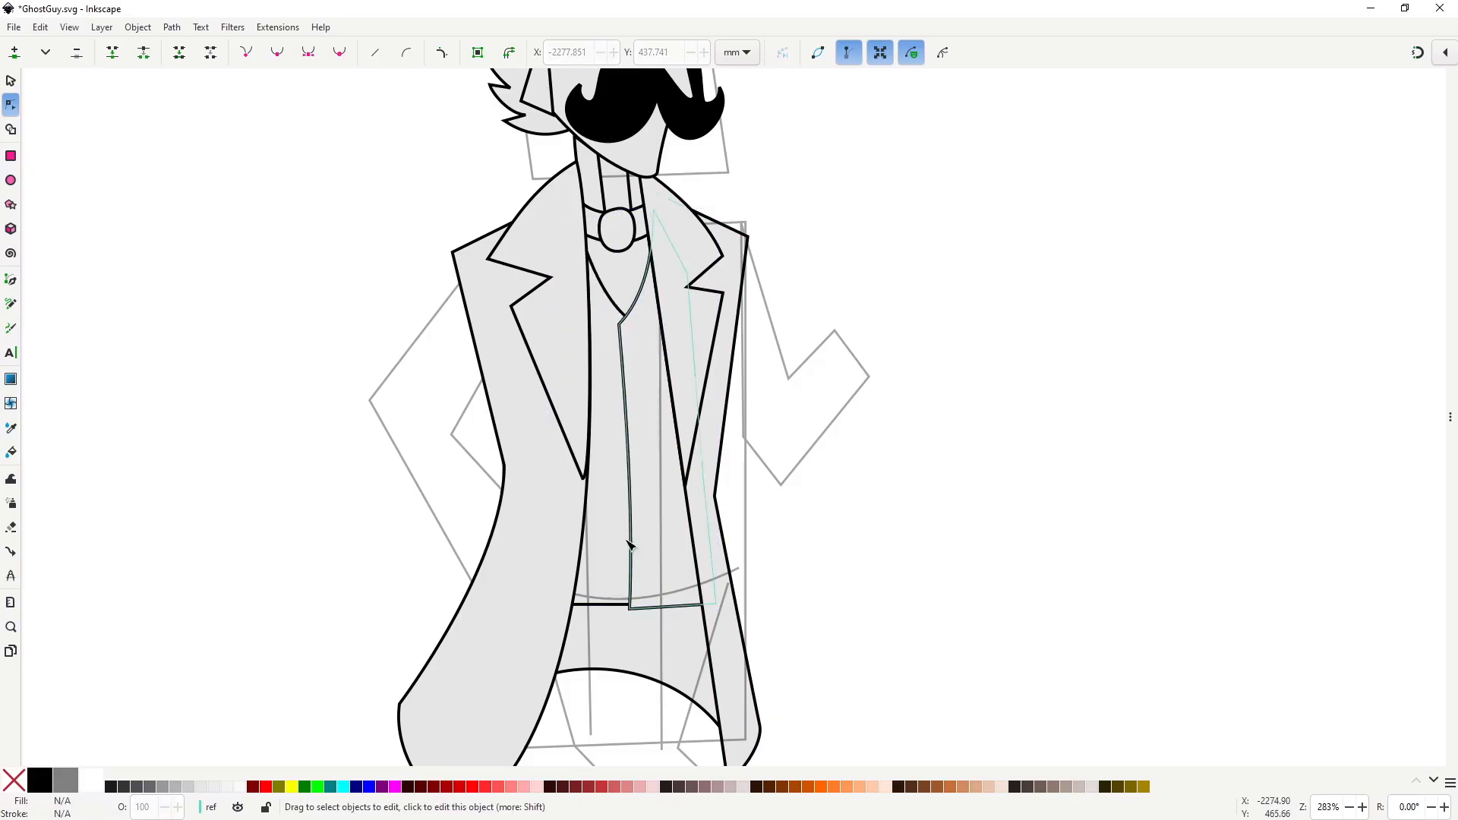
Draw an oval button about 2.6 by 2.9 mm on the vest front, duplicate it twice and space the three down the panel.
{"action": "key", "text": "e"}
{"action": "left_click_drag", "start_coordinate": [641, 360], "coordinate": [657, 517]}
{"action": "key", "text": "s"}
{"action": "key", "text": "ctrl+d"}
{"action": "key", "text": "ctrl+d"}
{"action": "left_click", "coordinate": [656, 433]}
{"action": "left_click_drag", "start_coordinate": [653, 431], "coordinate": [652, 446]}
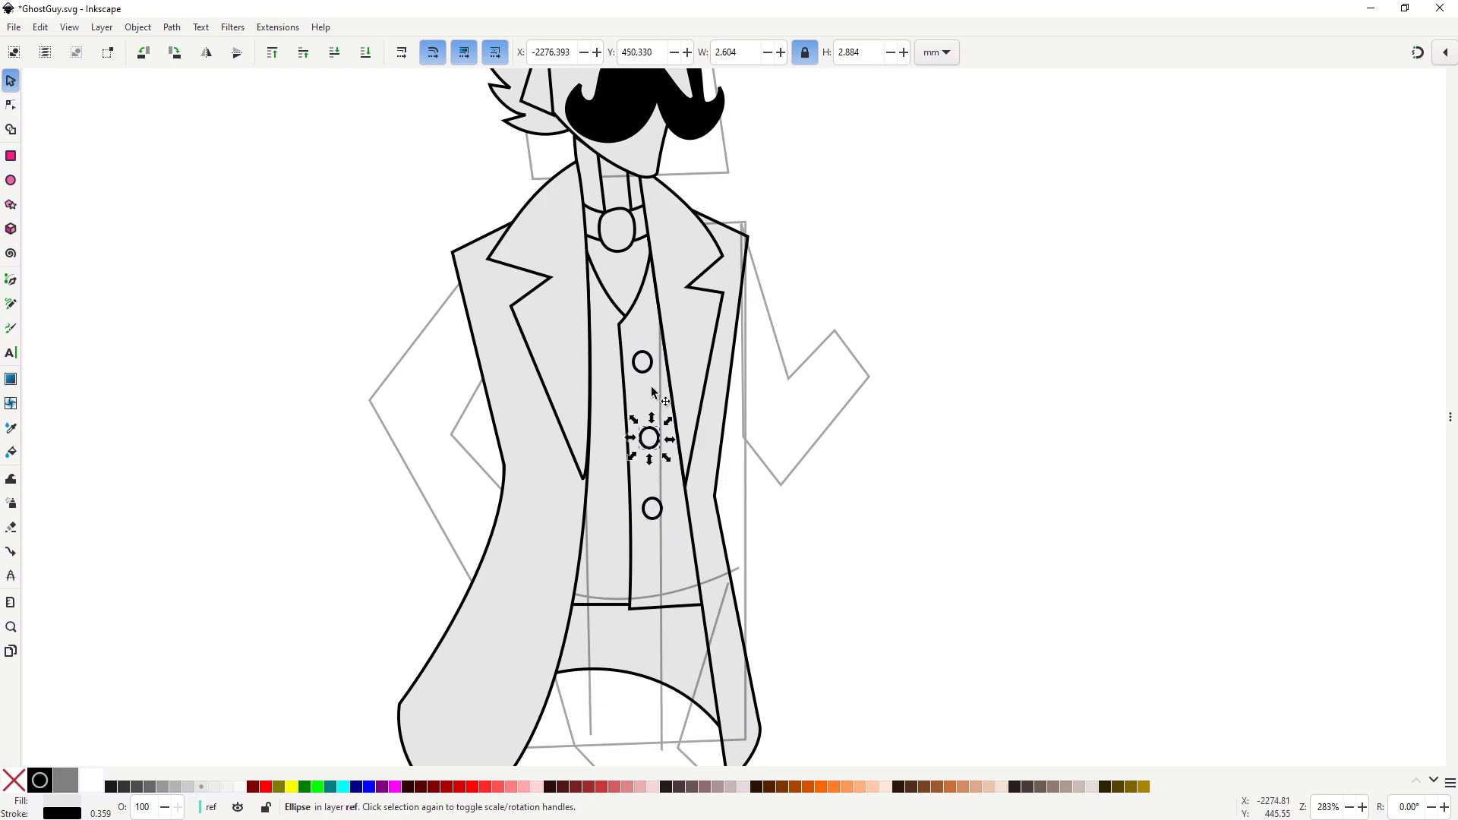
{"action": "left_click", "coordinate": [876, 504]}
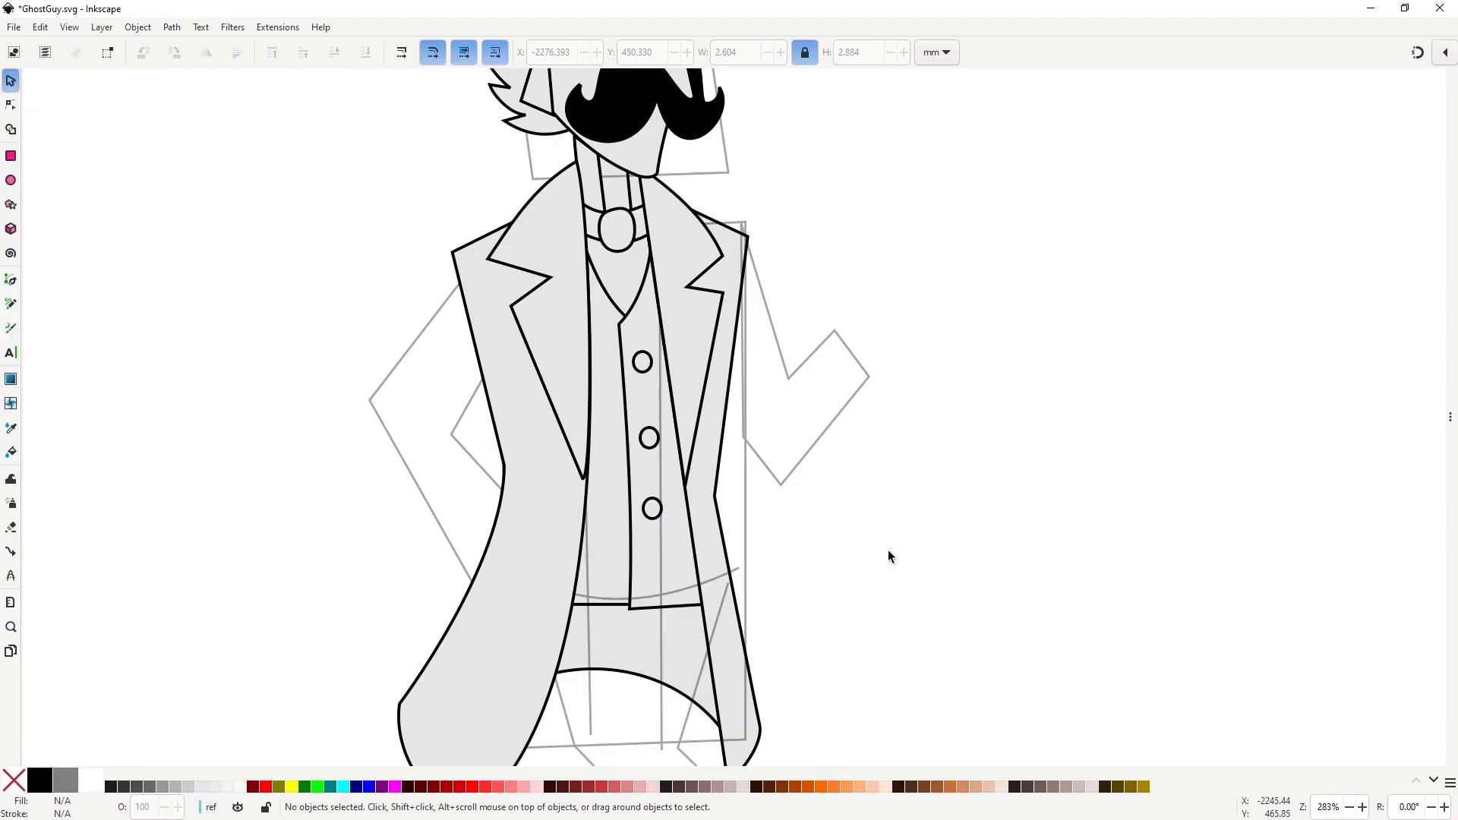
Draw a closed waistband with curved upper and lower edges across the vest bottom, apply the copied style and place it behind the coat.
{"action": "left_click_drag", "start_coordinate": [888, 552], "coordinate": [853, 524]}
{"action": "key", "text": "b"}
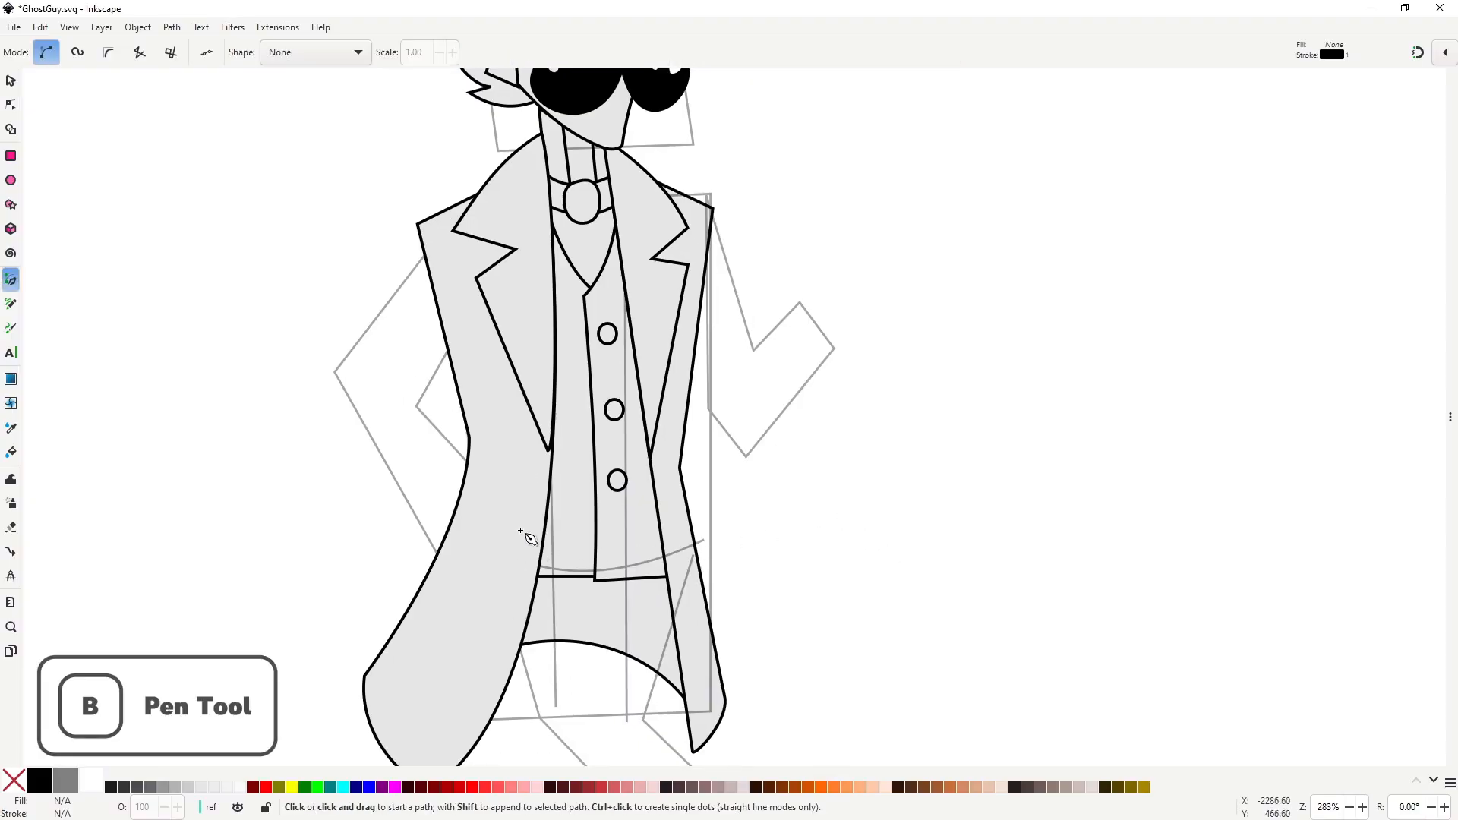
{"action": "left_click", "coordinate": [496, 519]}
{"action": "mouse_move", "coordinate": [677, 519]}
{"action": "left_mouse_down"}
{"action": "mouse_move", "coordinate": [797, 483]}
{"action": "mouse_move", "coordinate": [755, 489]}
{"action": "left_mouse_up"}
{"action": "left_click", "coordinate": [683, 598]}
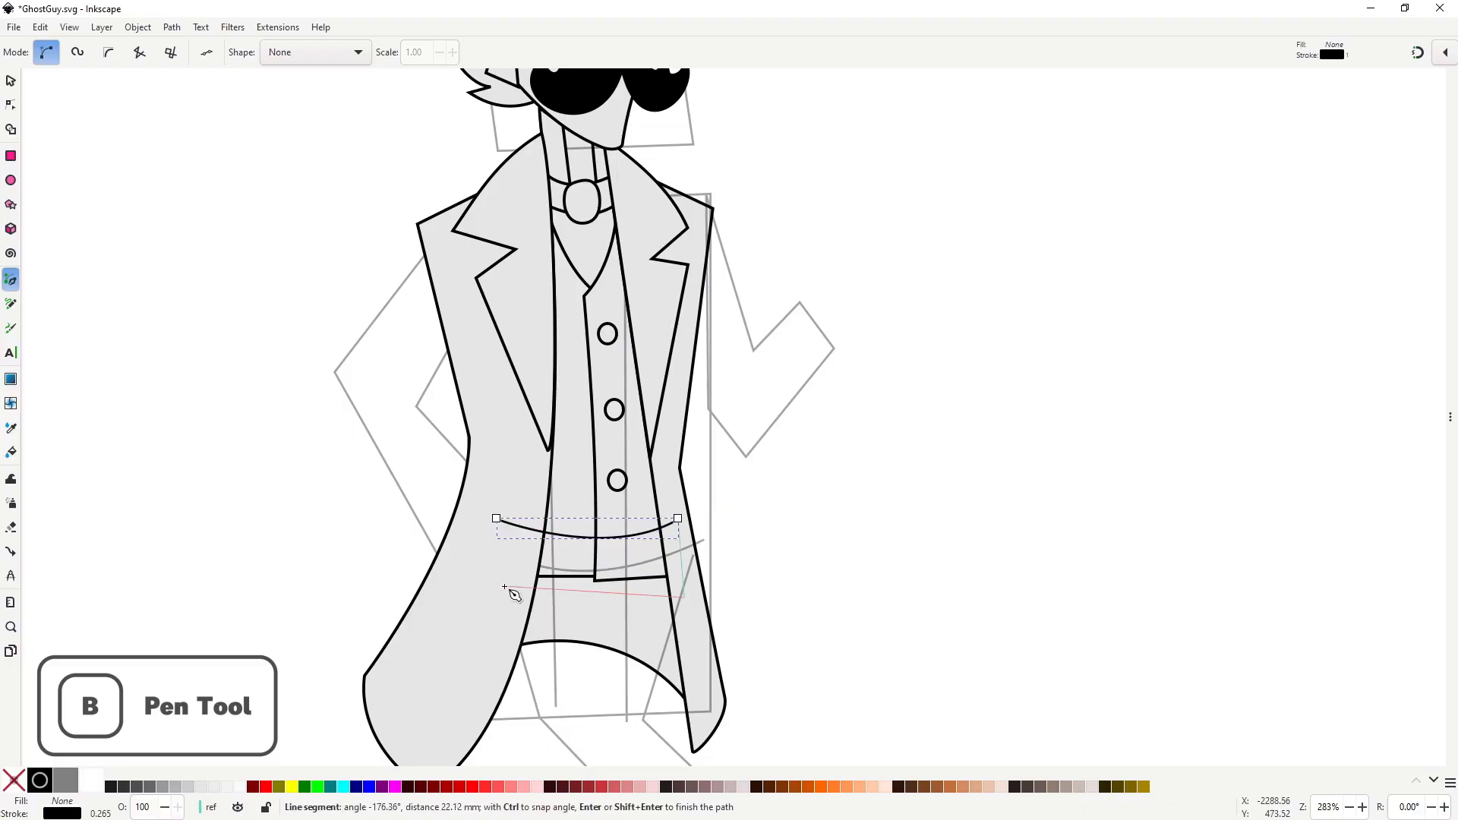
{"action": "left_click", "coordinate": [496, 591]}
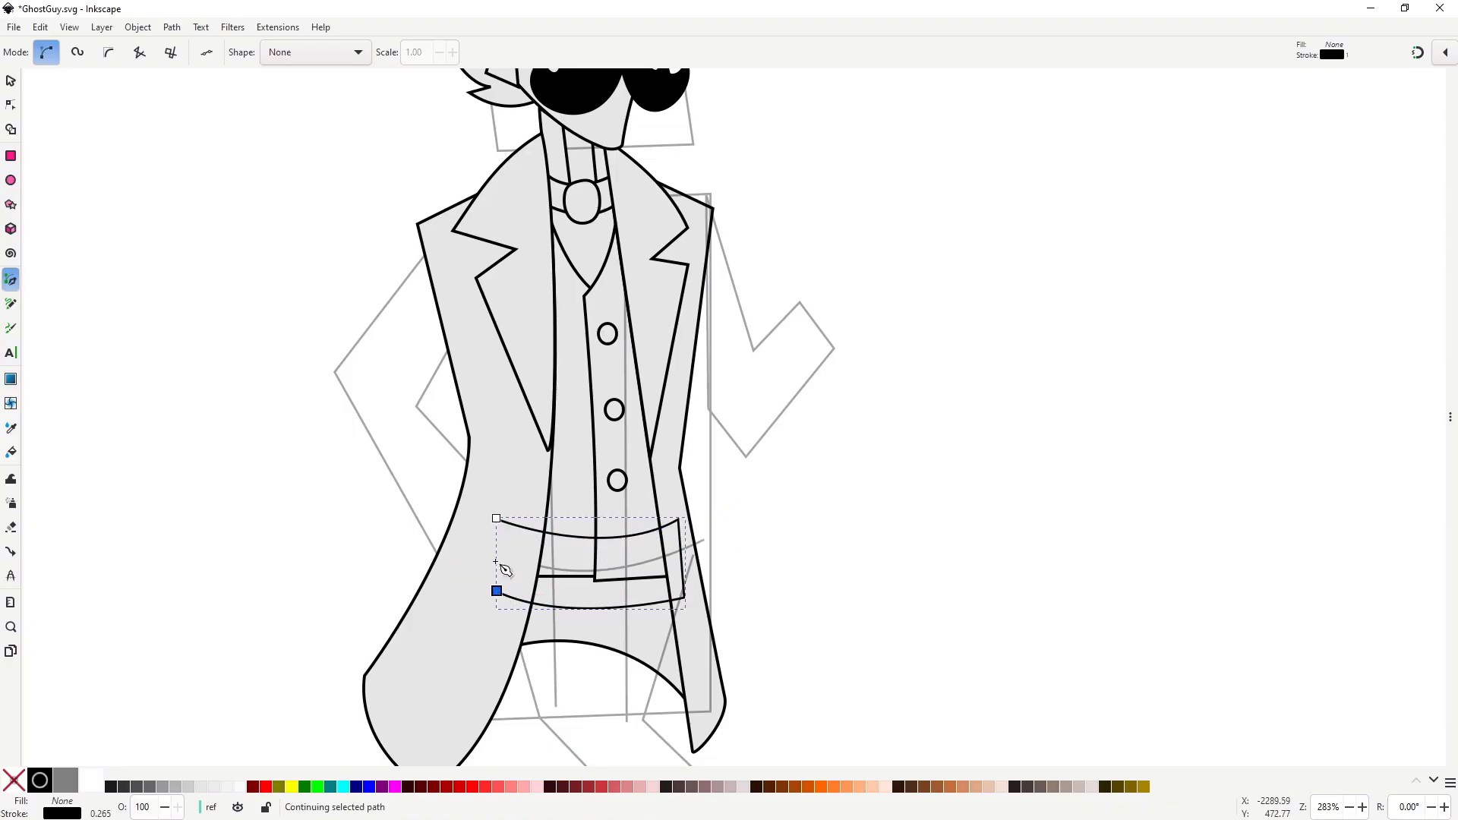
{"action": "left_click", "coordinate": [497, 519]}
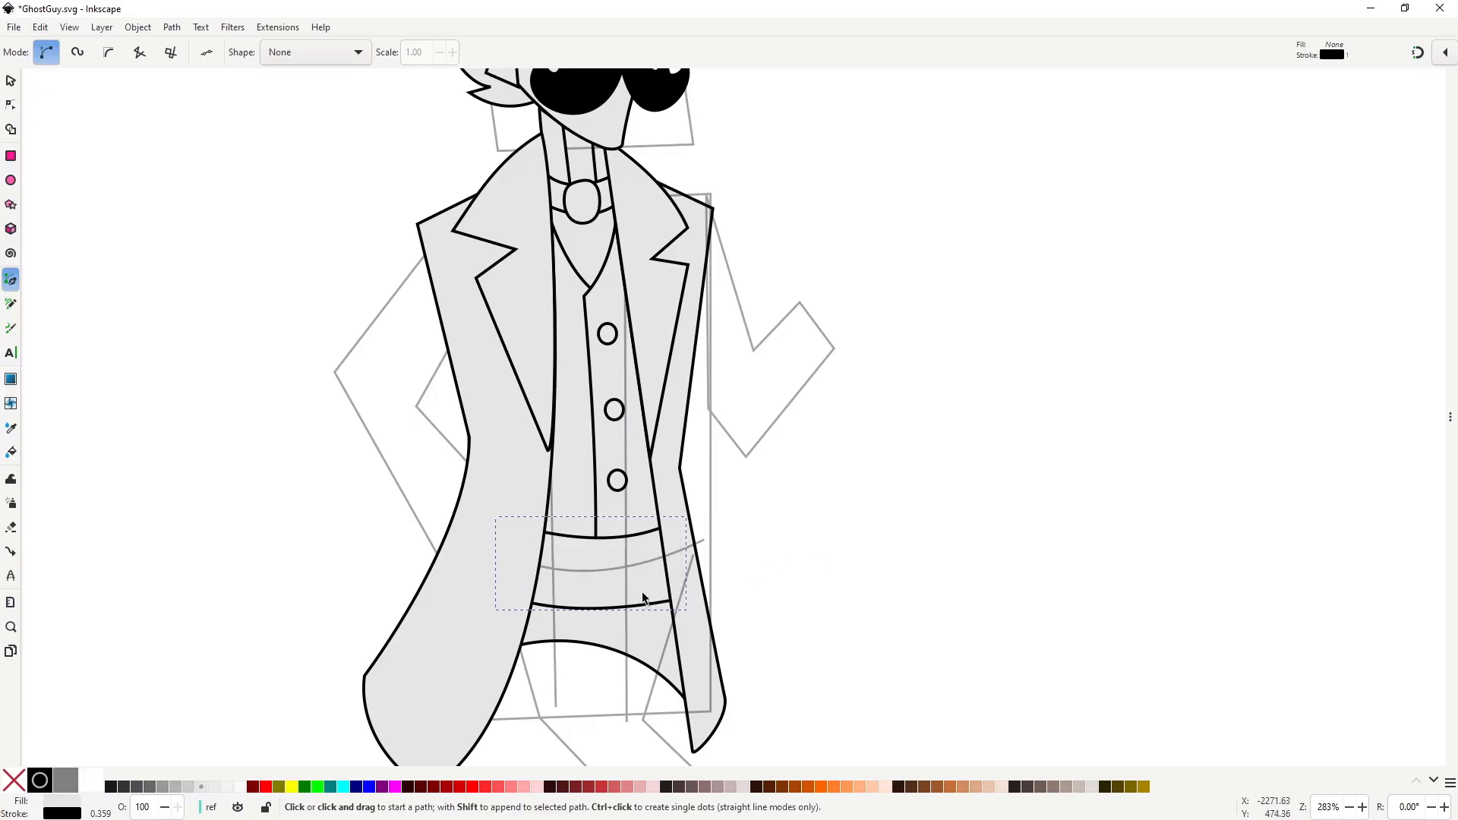
Shrink the waistband vertically to about 8.6 mm high and deselect it.
{"action": "key", "text": "s"}
{"action": "left_click_drag", "start_coordinate": [597, 619], "coordinate": [602, 597]}
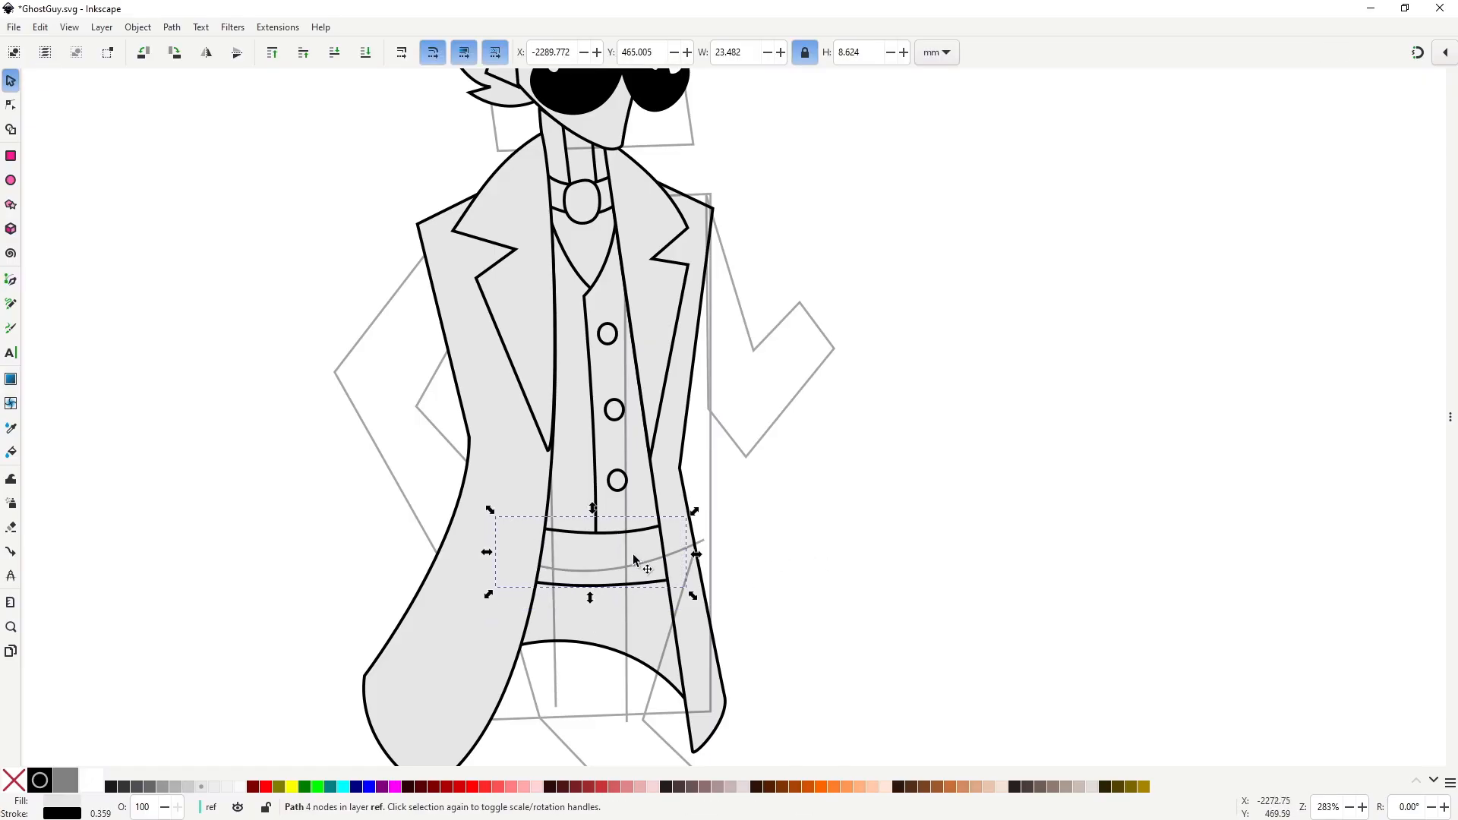
{"action": "key", "text": "space"}
{"action": "scroll", "coordinate": [815, 483], "scroll_direction": "down", "scroll_amount": 1}
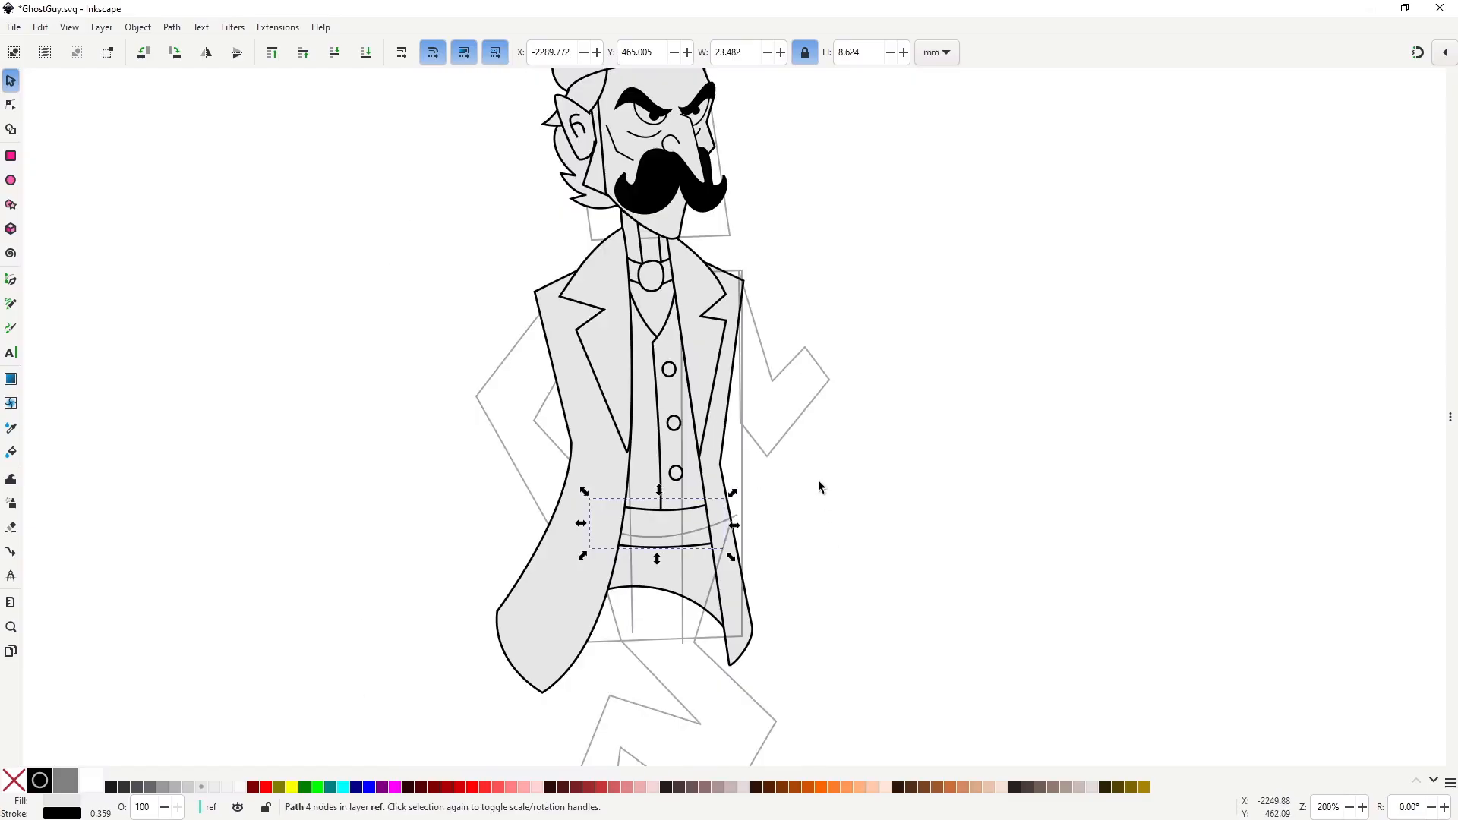
{"action": "left_click", "coordinate": [846, 514]}
{"action": "scroll", "coordinate": [659, 554], "scroll_direction": "up", "scroll_amount": 3}
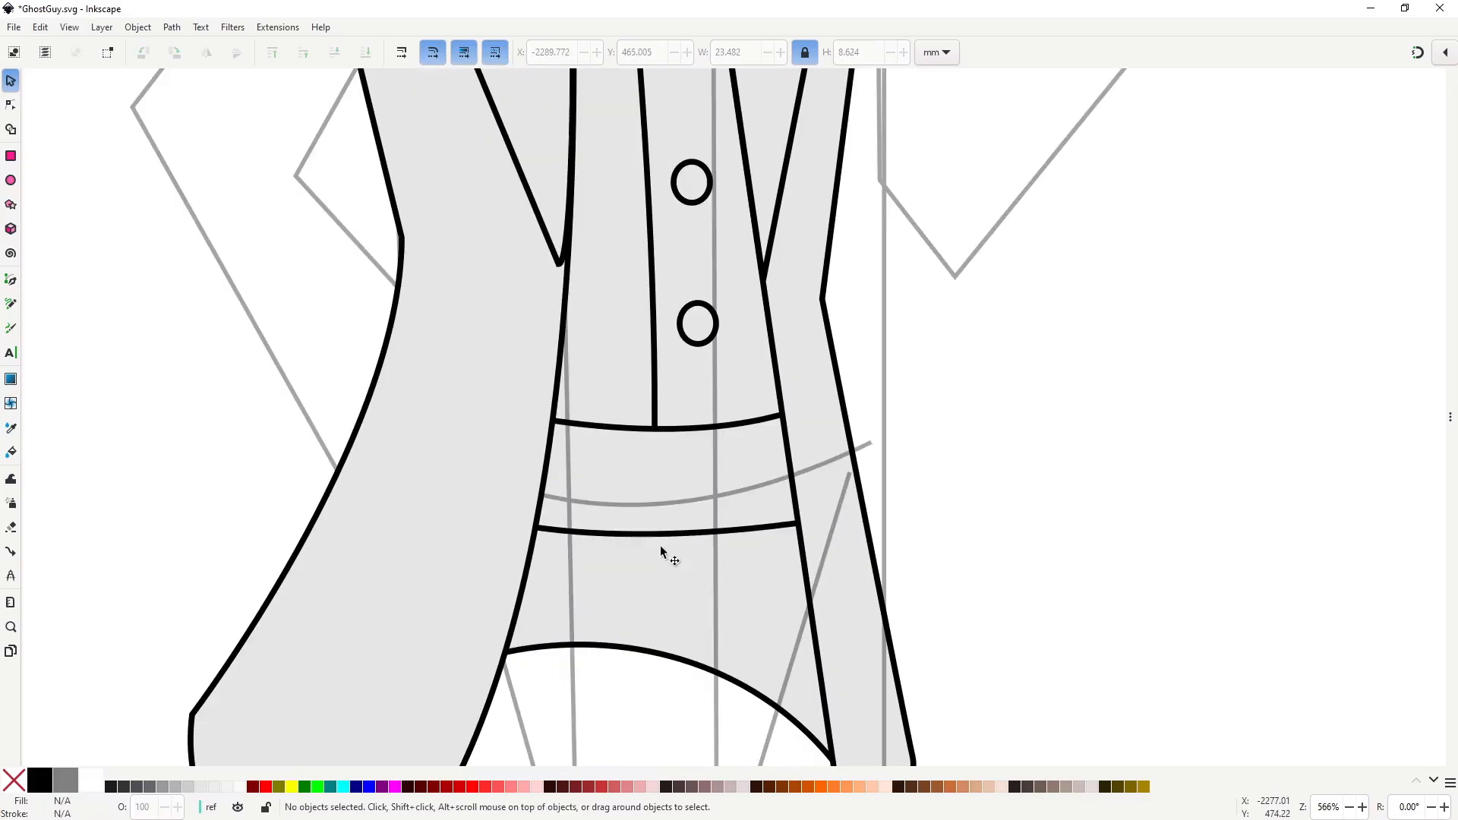
Draw a closed four-cornered belt buckle about 6.9 by 8.2 mm over the waistband's middle and apply the copied style.
{"action": "key", "text": "b"}
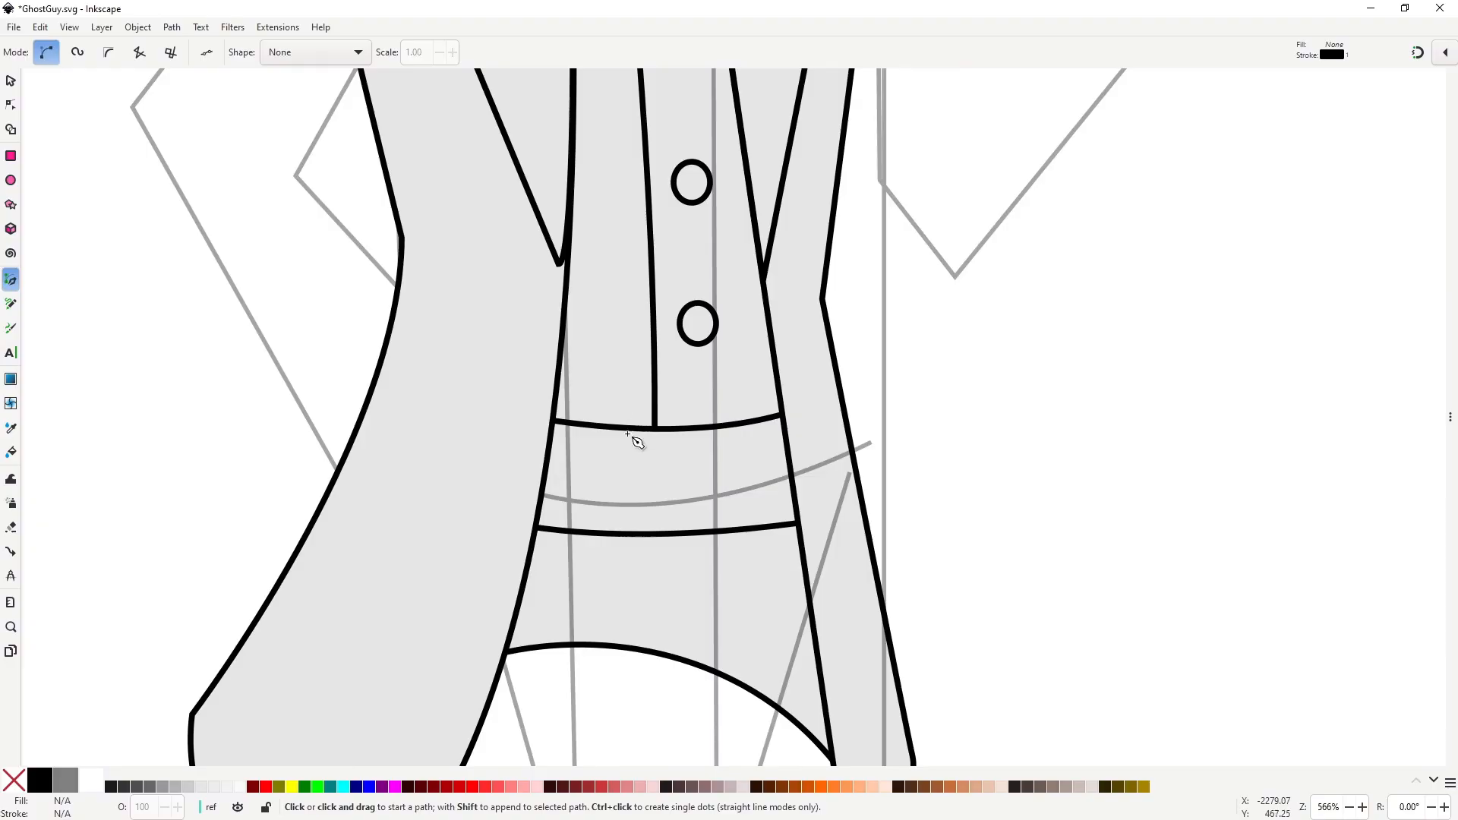
{"action": "left_click", "coordinate": [621, 420]}
{"action": "left_click", "coordinate": [622, 546]}
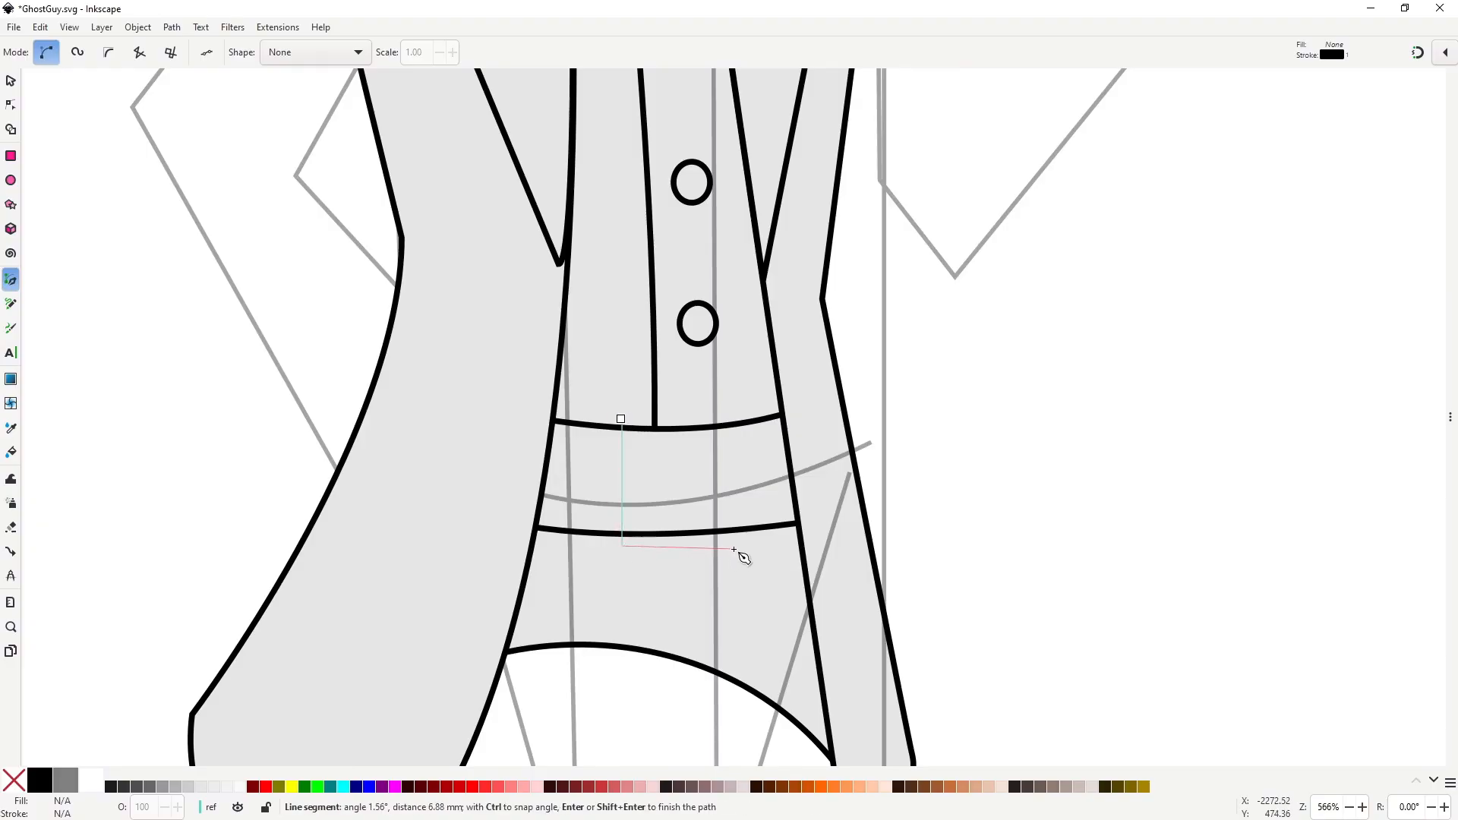
{"action": "left_click", "coordinate": [734, 548]}
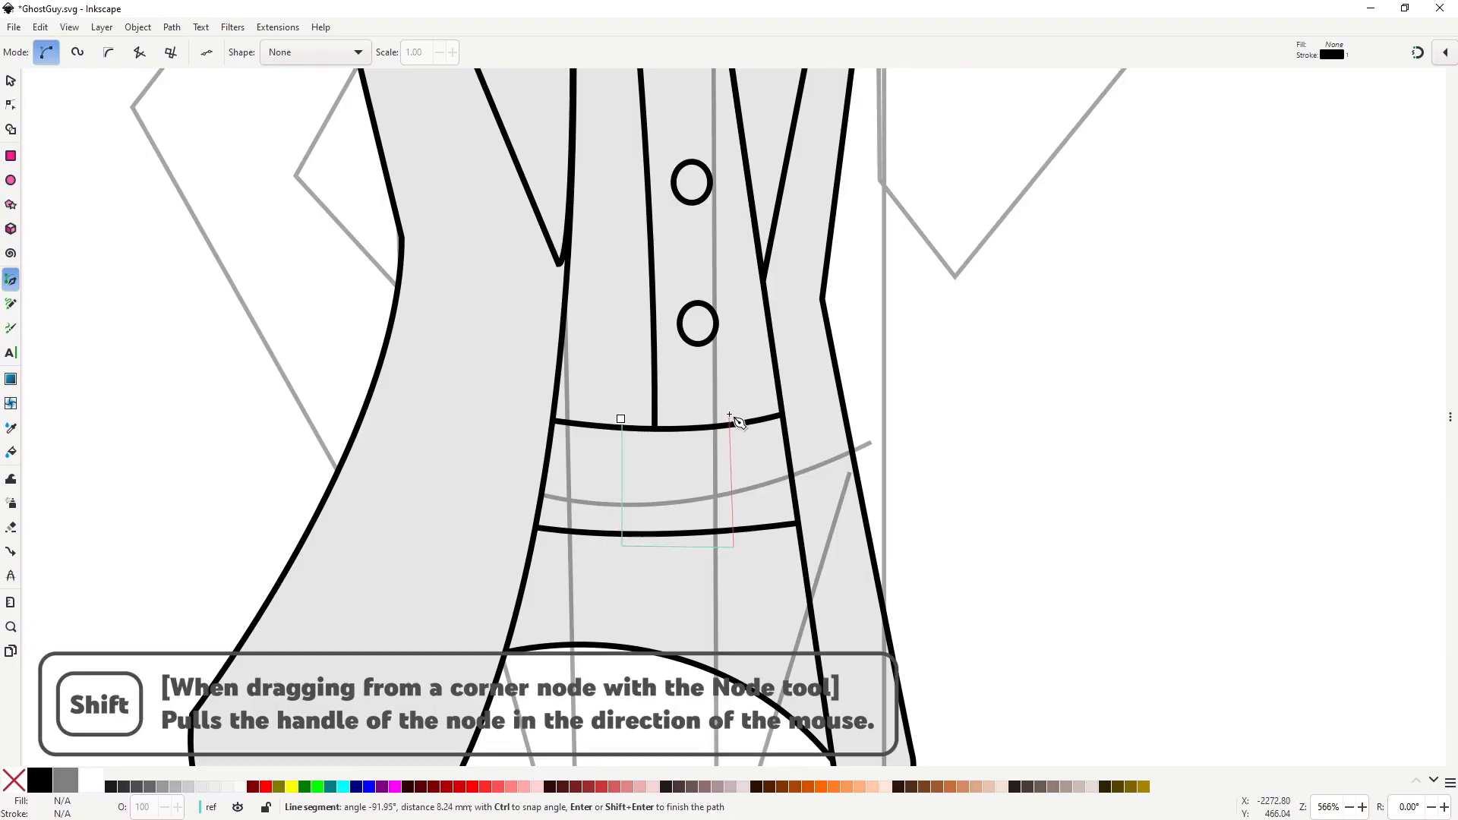
{"action": "left_click", "coordinate": [730, 416]}
{"action": "left_click", "coordinate": [621, 419]}
Pull curve handles out of the buckle's corner nodes to bow its four sides outward and soften the corners.
{"action": "key", "text": "n"}
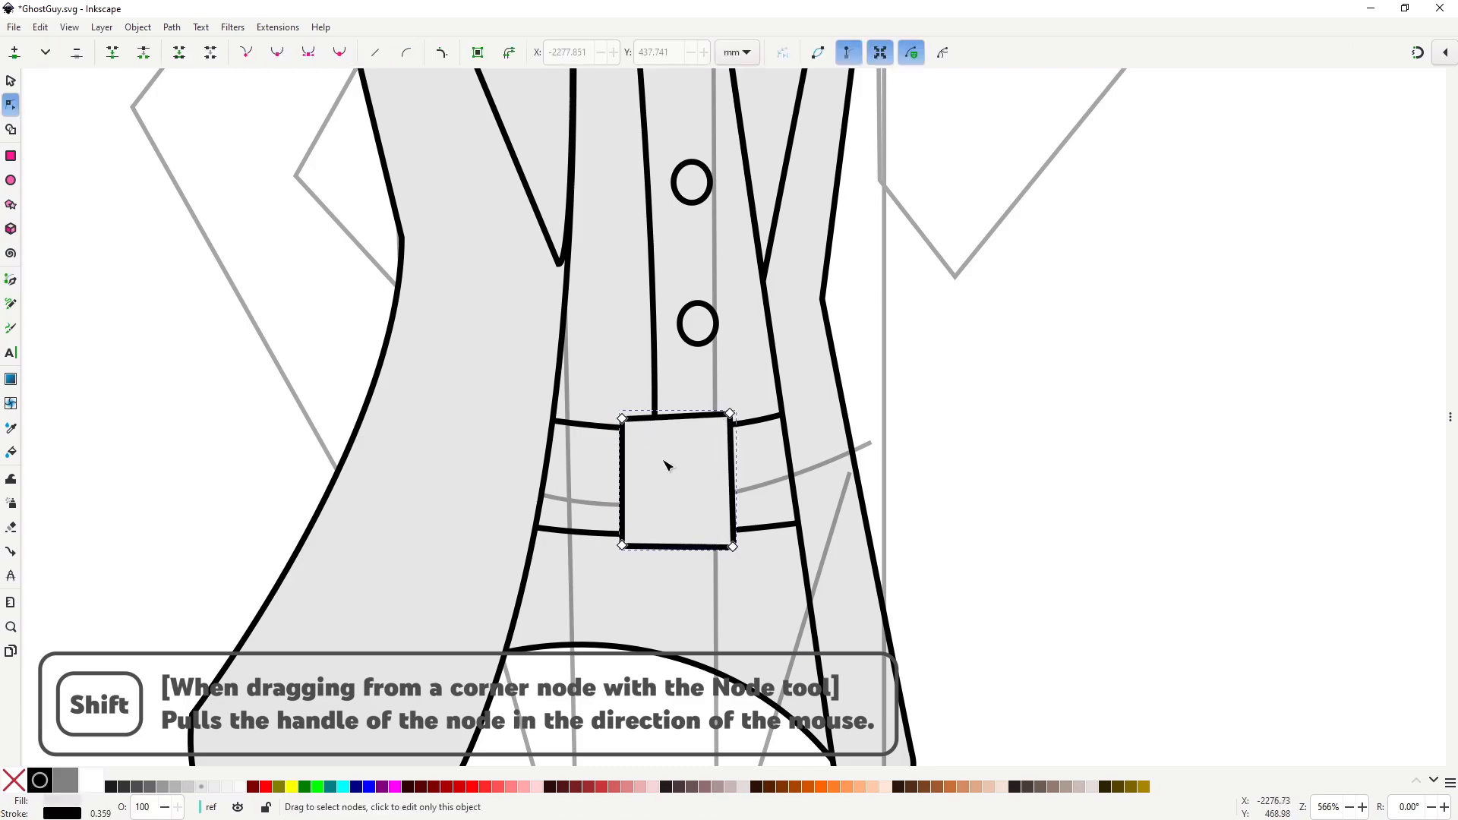
{"action": "scroll", "coordinate": [710, 453], "scroll_direction": "up", "scroll_amount": 2}
{"action": "key", "text": "Tab"}
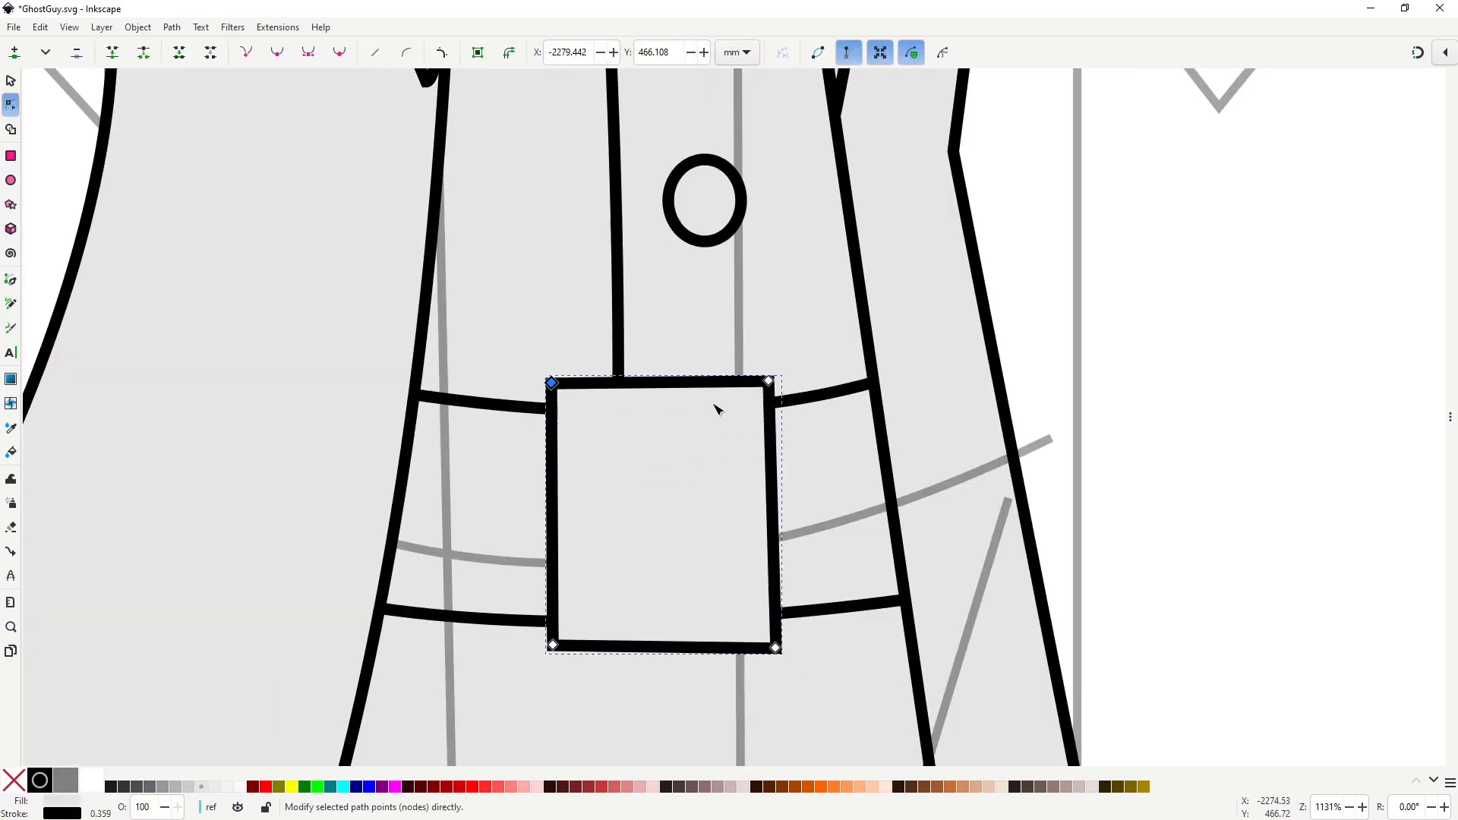
{"action": "mouse_move", "coordinate": [769, 381]}
{"action": "left_mouse_down"}
{"action": "mouse_move", "coordinate": [788, 396]}
{"action": "mouse_move", "coordinate": [749, 371]}
{"action": "left_mouse_up"}
{"action": "left_click_drag", "start_coordinate": [551, 383], "coordinate": [565, 370]}
{"action": "left_click_drag", "start_coordinate": [551, 383], "coordinate": [536, 401]}
{"action": "mouse_move", "coordinate": [553, 645]}
{"action": "left_mouse_down"}
{"action": "mouse_move", "coordinate": [537, 631]}
{"action": "mouse_move", "coordinate": [573, 662]}
{"action": "left_mouse_up"}
{"action": "left_click_drag", "start_coordinate": [774, 648], "coordinate": [763, 664]}
{"action": "left_click_drag", "start_coordinate": [775, 648], "coordinate": [791, 631]}
Duplicate the buckle, scale the copy about its centre to about 5.8 by 6.7 mm, and combine both outlines into a hollow frame.
{"action": "key", "text": "ctrl+d"}
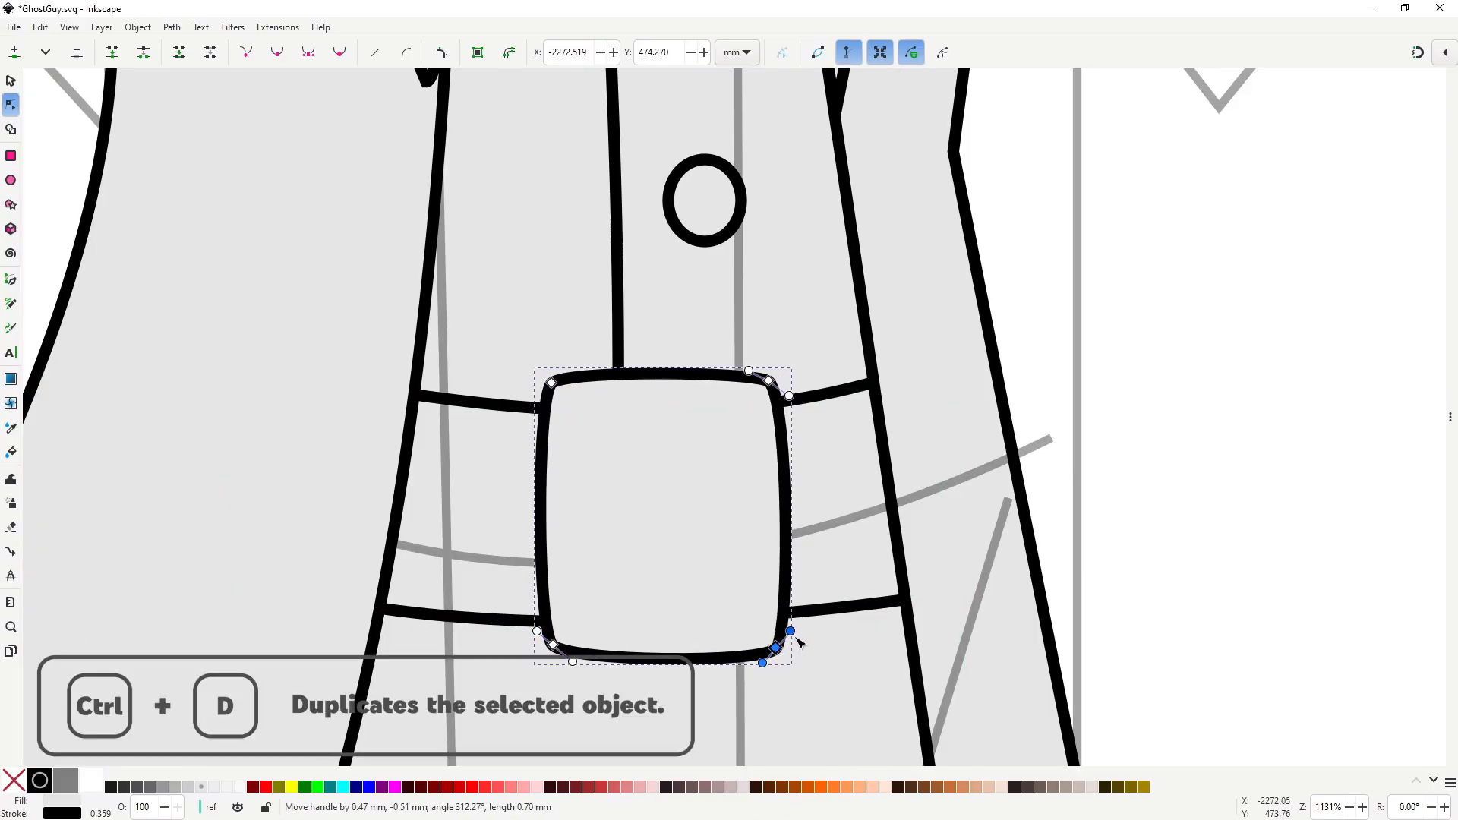
{"action": "key", "text": "s"}
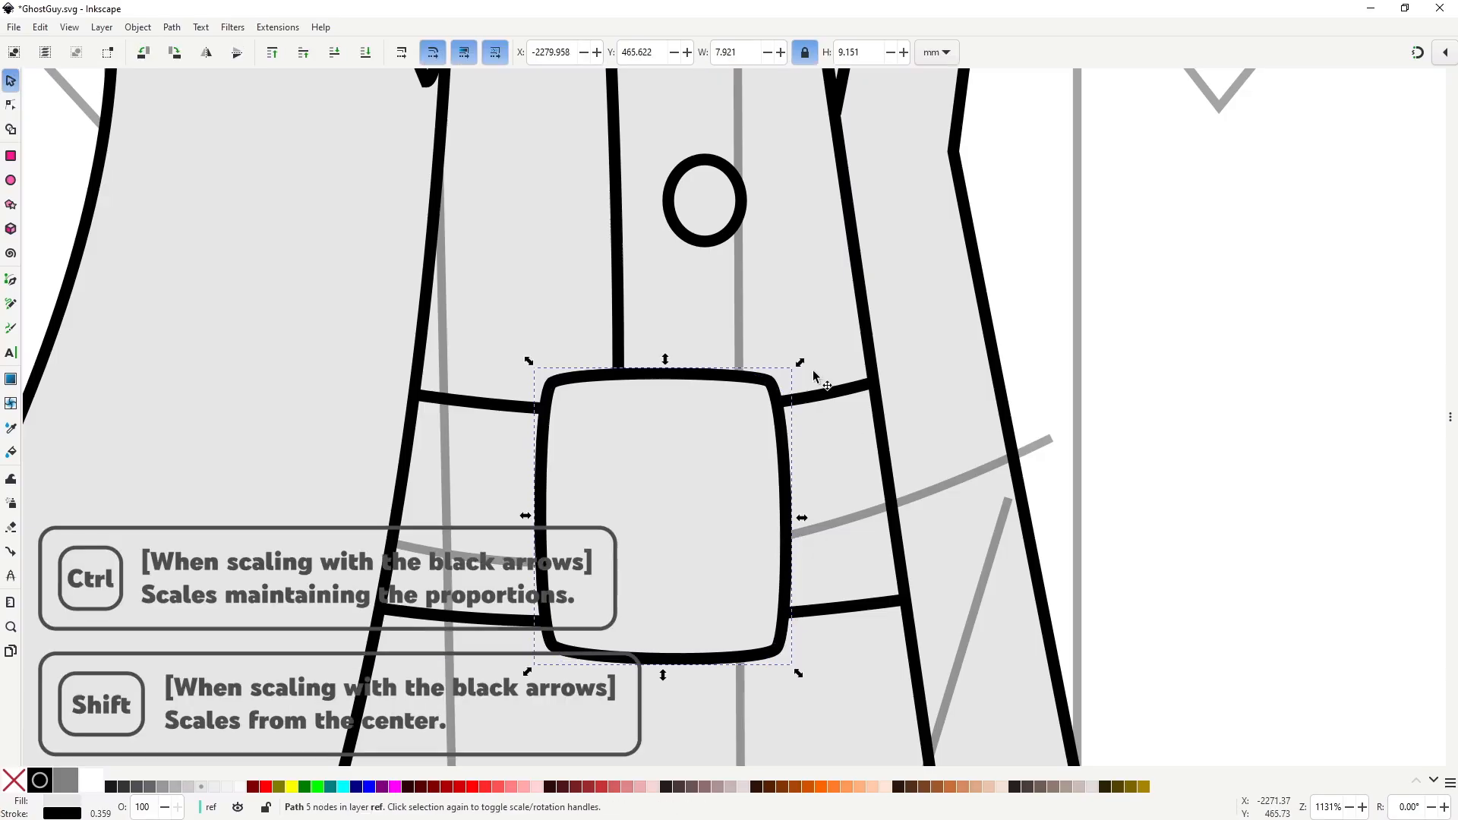
{"action": "left_click_drag", "start_coordinate": [800, 363], "coordinate": [767, 404]}
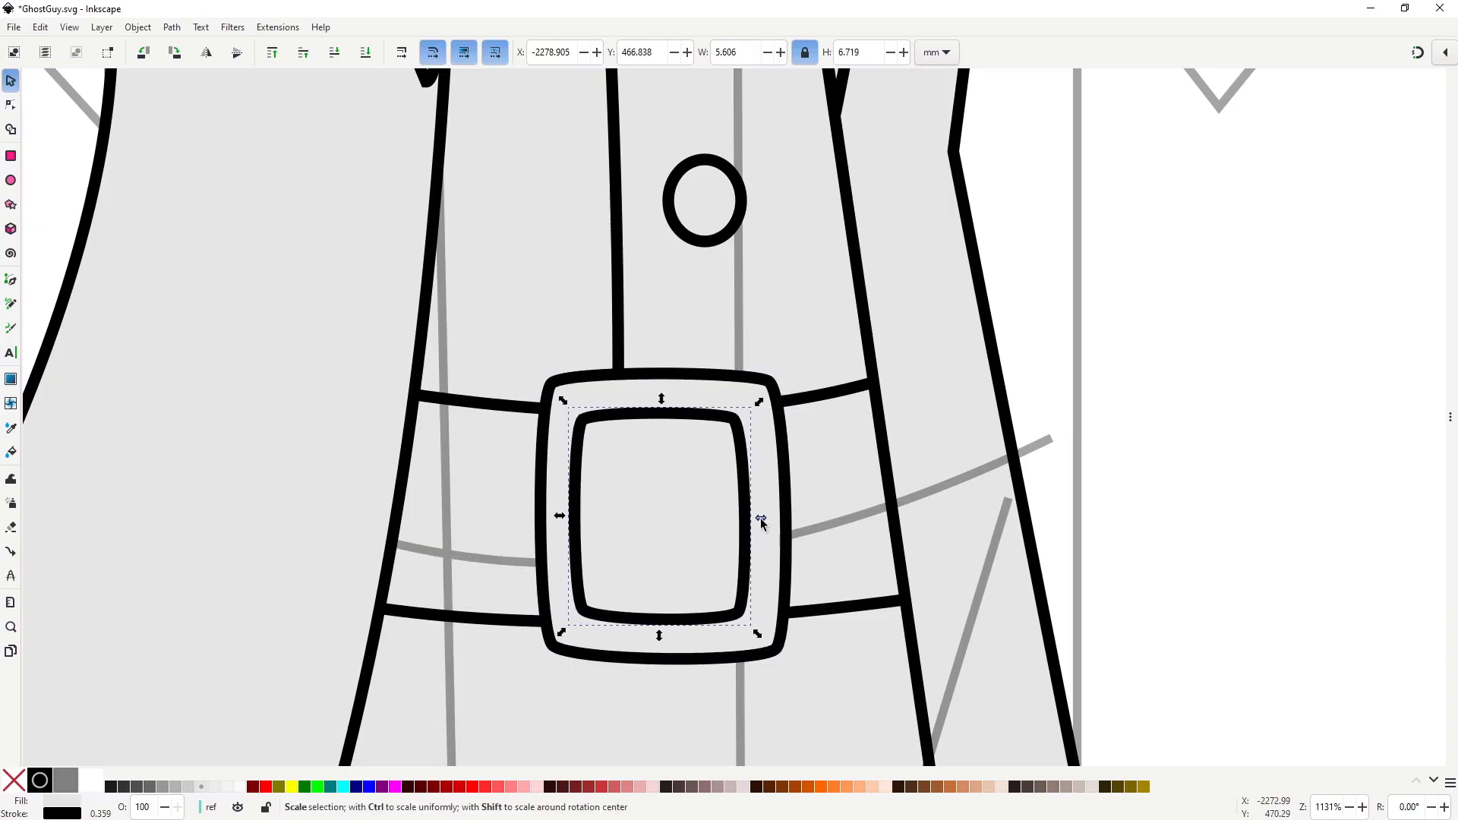
{"action": "left_click_drag", "start_coordinate": [761, 518], "coordinate": [769, 519]}
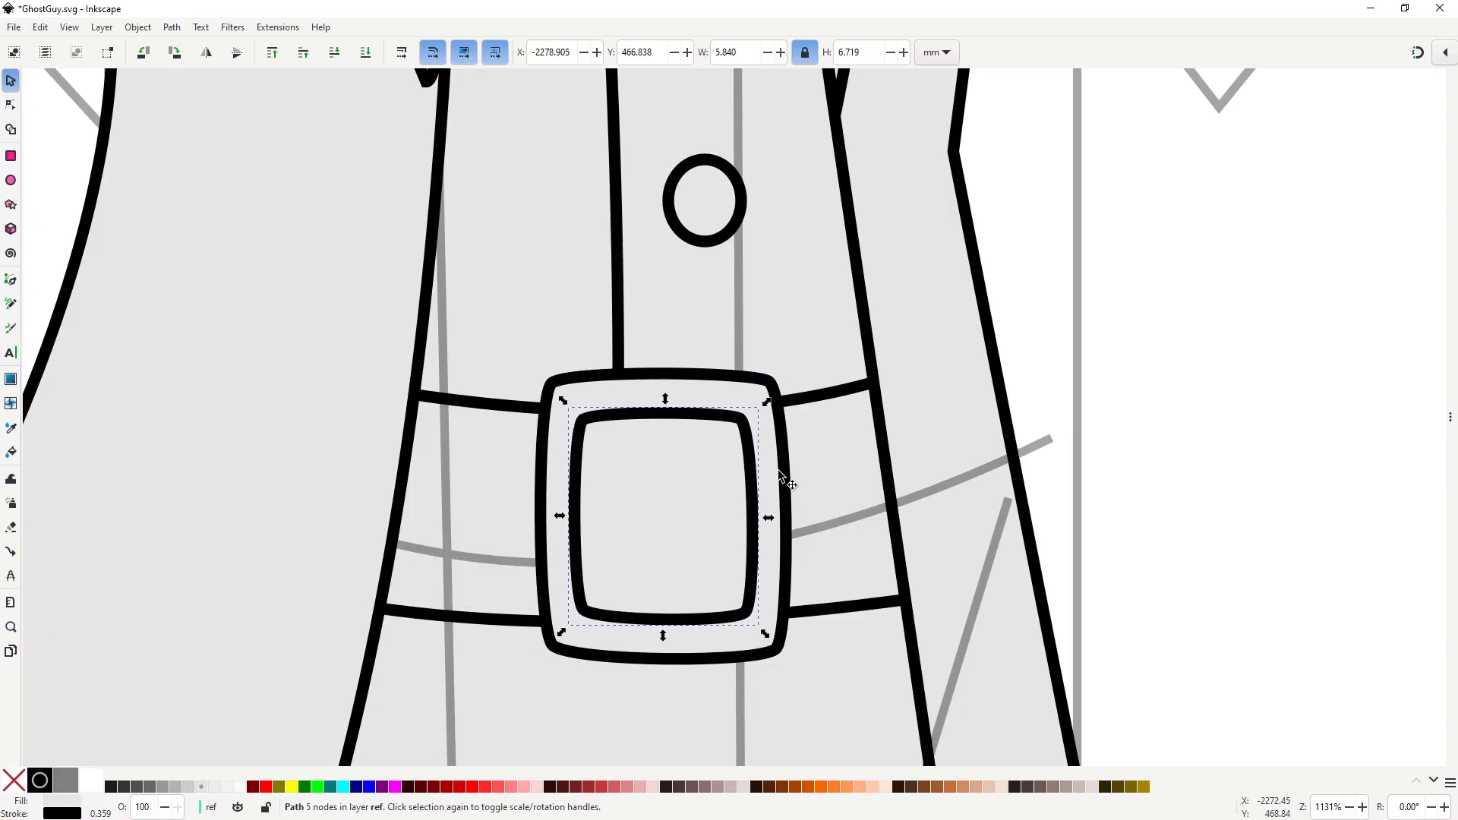
{"action": "left_click", "coordinate": [782, 477], "text": "shift"}
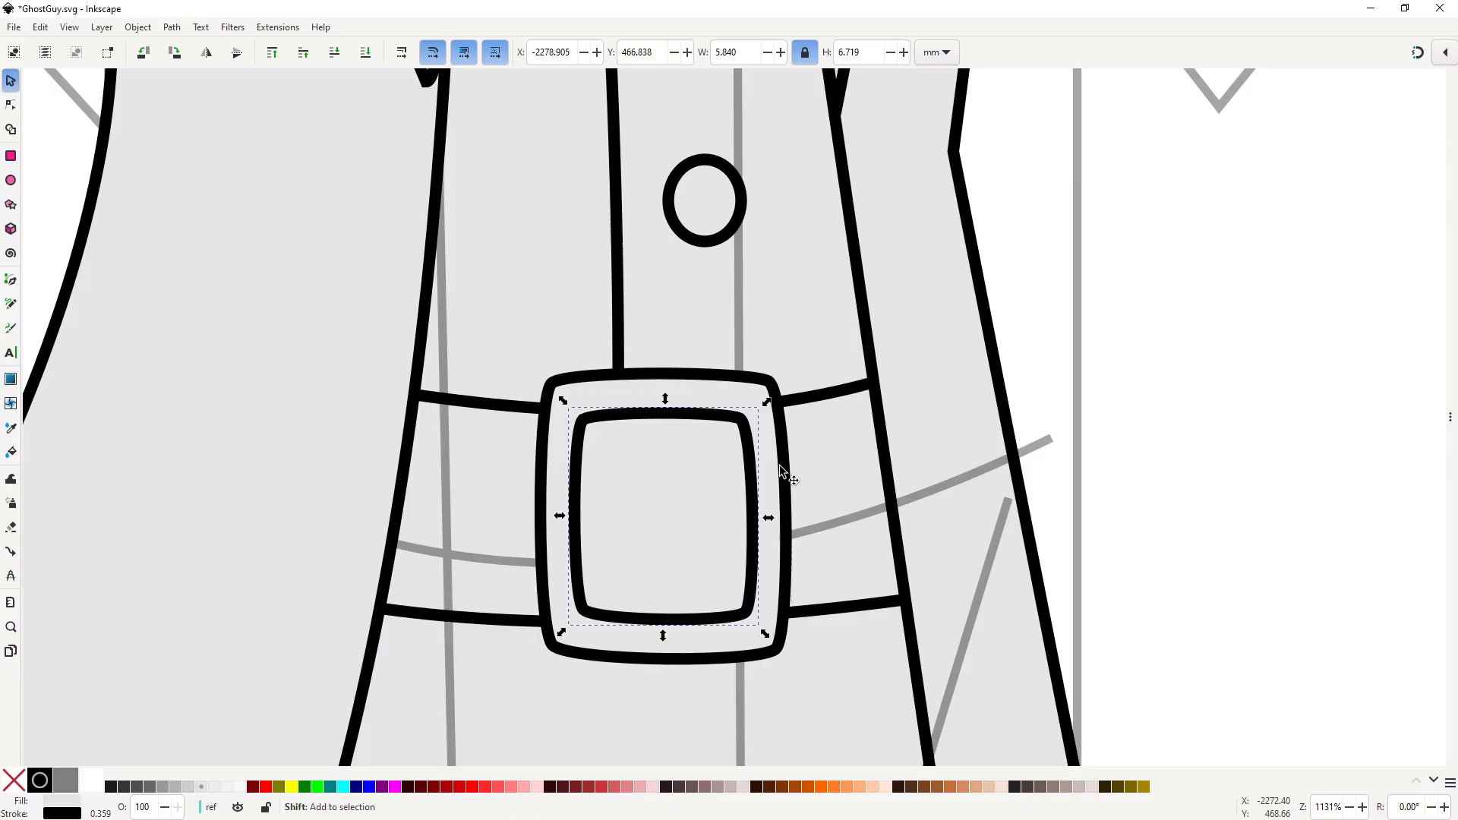
{"action": "key", "text": "ctrl+k"}
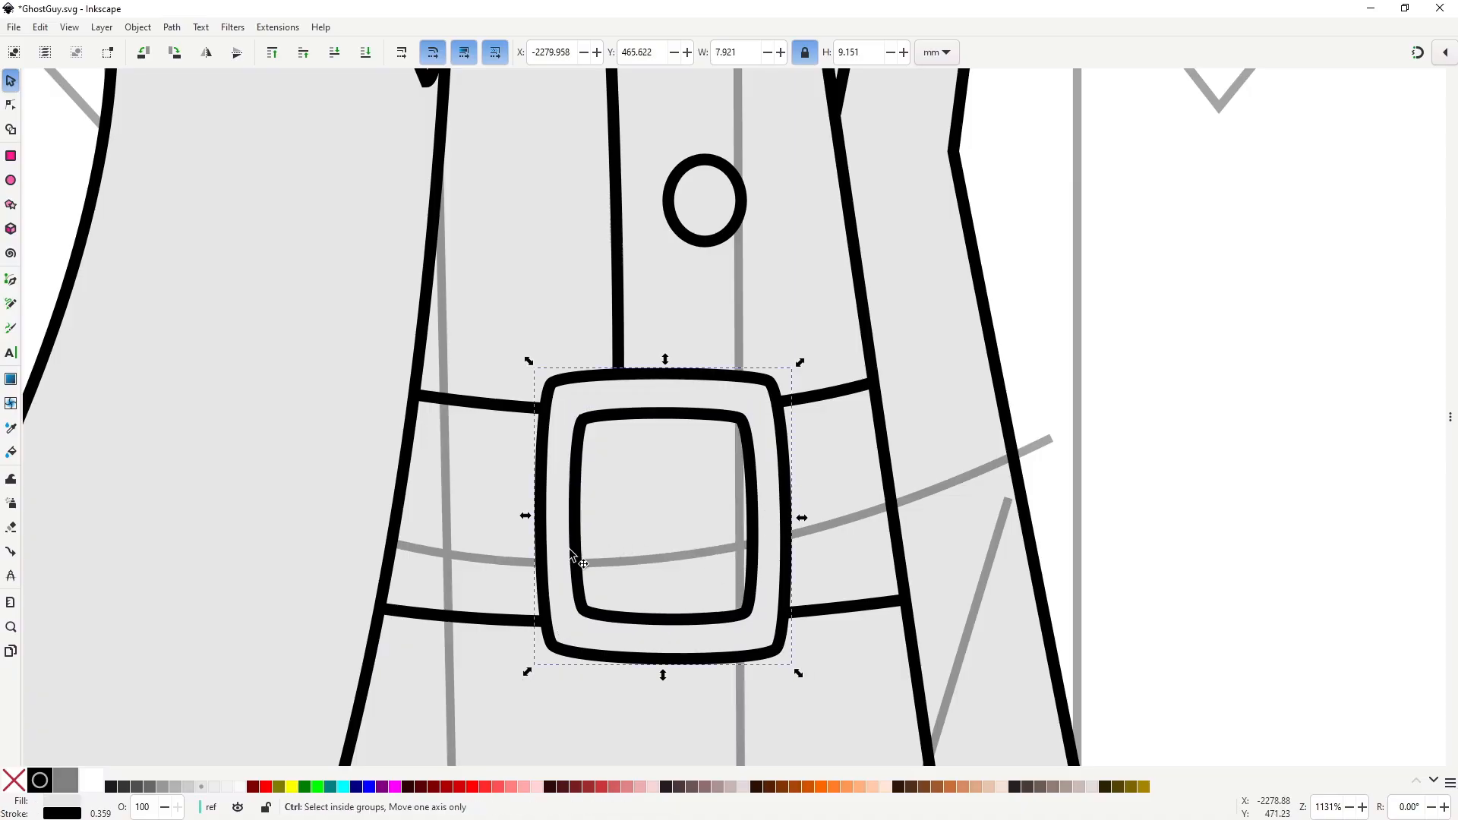
Draw a thin closed rectangle about 2.4 mm long as the buckle prong, crossing the frame's near side into the opening.
{"action": "scroll", "coordinate": [568, 544], "scroll_direction": "up", "scroll_amount": 1}
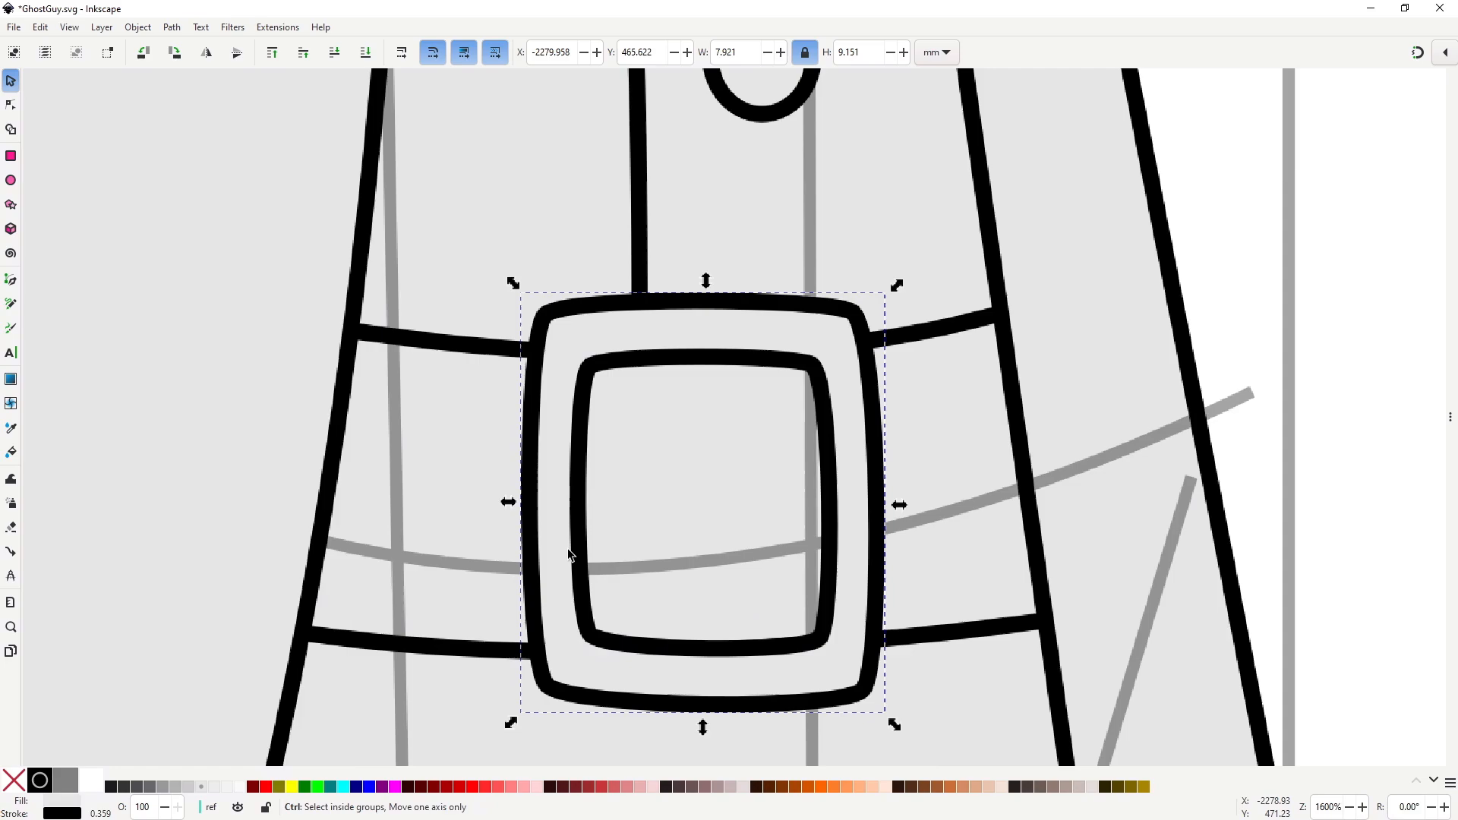
{"action": "key", "text": "b"}
{"action": "left_click", "coordinate": [551, 483]}
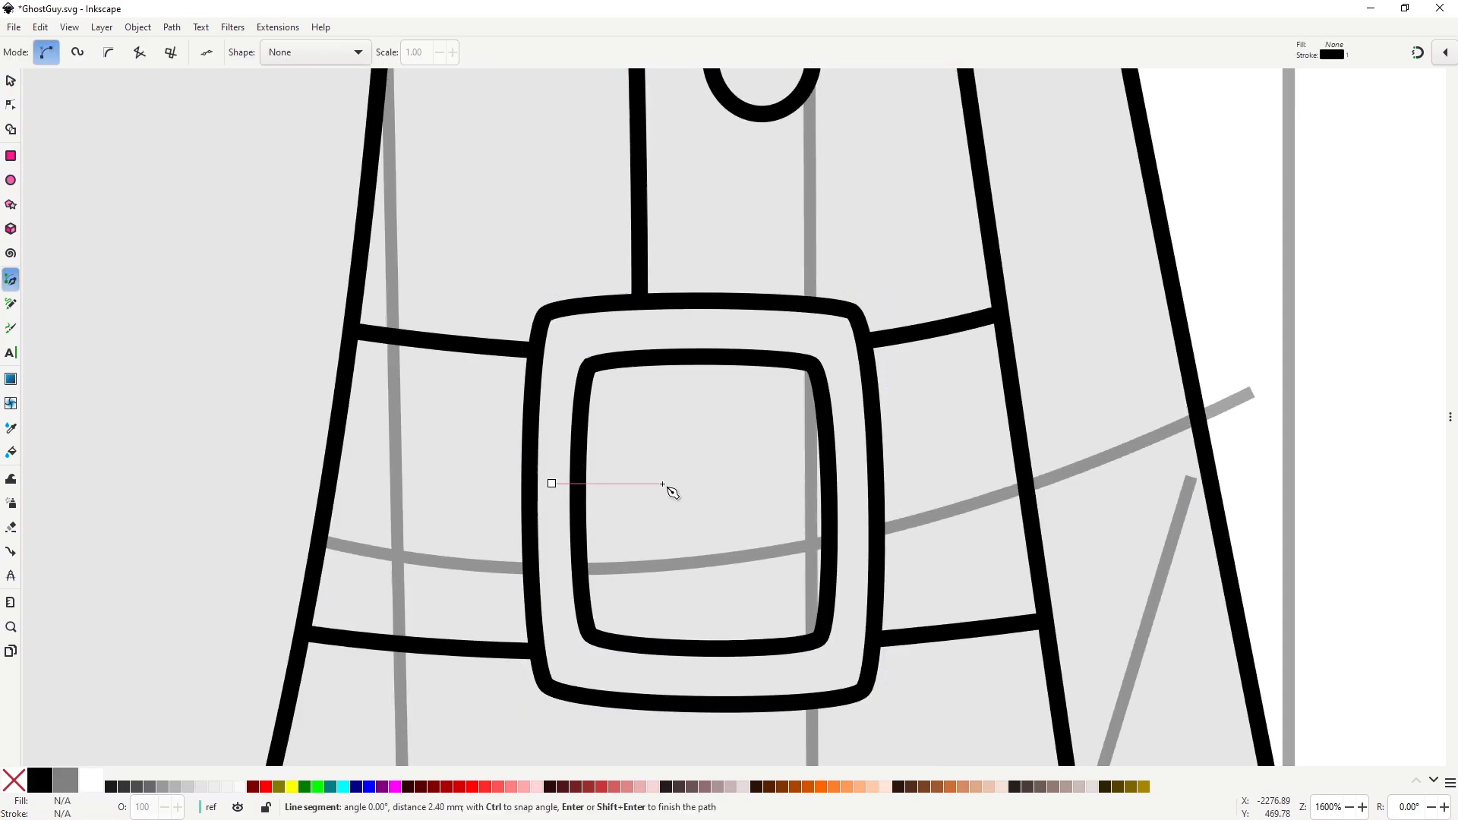
{"action": "left_click", "coordinate": [664, 484]}
{"action": "left_click", "coordinate": [664, 514]}
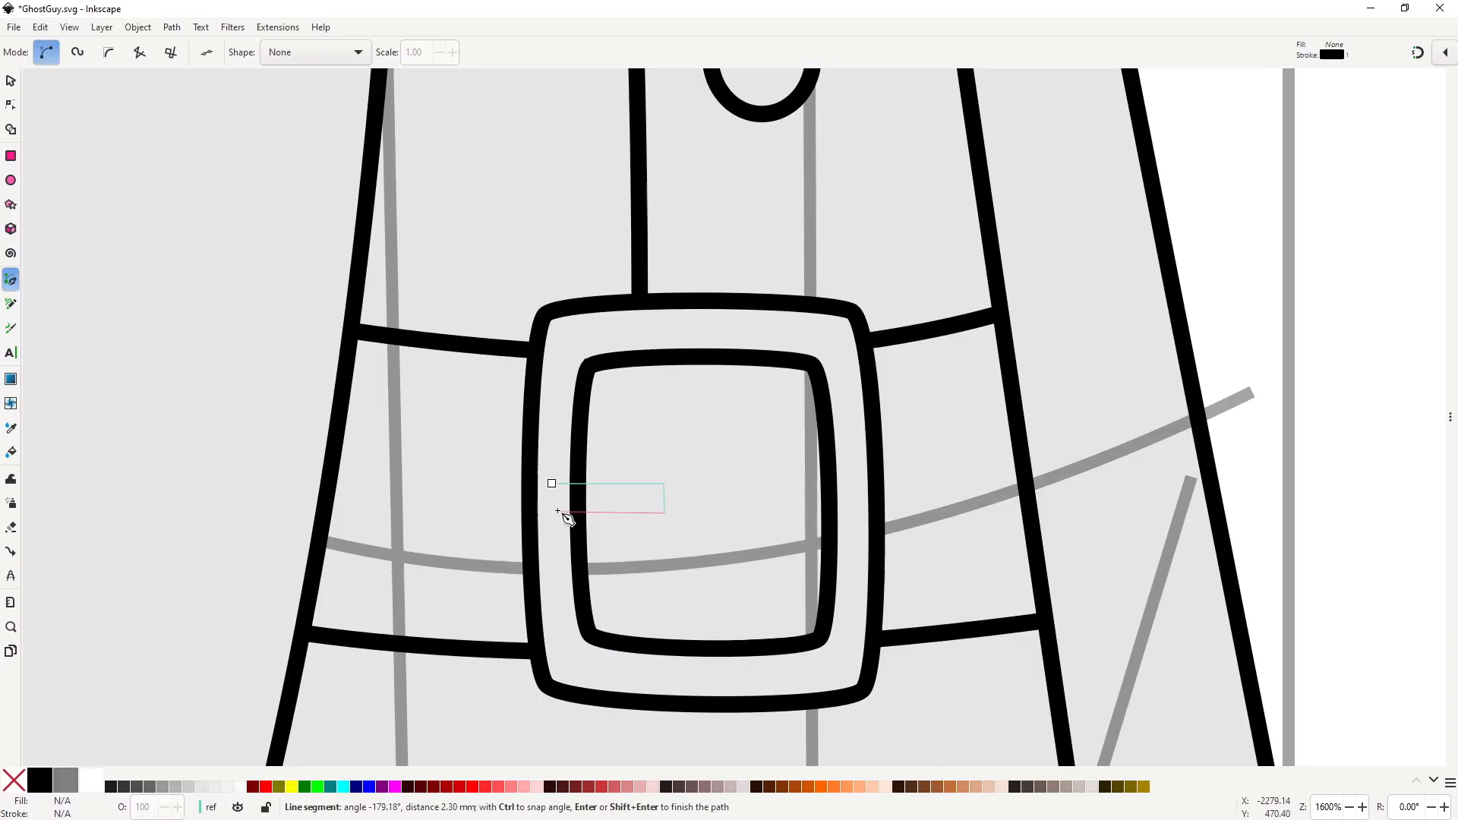
{"action": "left_click", "coordinate": [551, 514]}
{"action": "left_click", "coordinate": [552, 483]}
Apply the copied style to the prong, spread its corner nodes to thicken it, and curve both of its ends outward.
{"action": "scroll", "coordinate": [562, 508], "scroll_direction": "up", "scroll_amount": 3}
{"action": "key", "text": "n"}
{"action": "left_click_drag", "start_coordinate": [538, 475], "coordinate": [505, 450]}
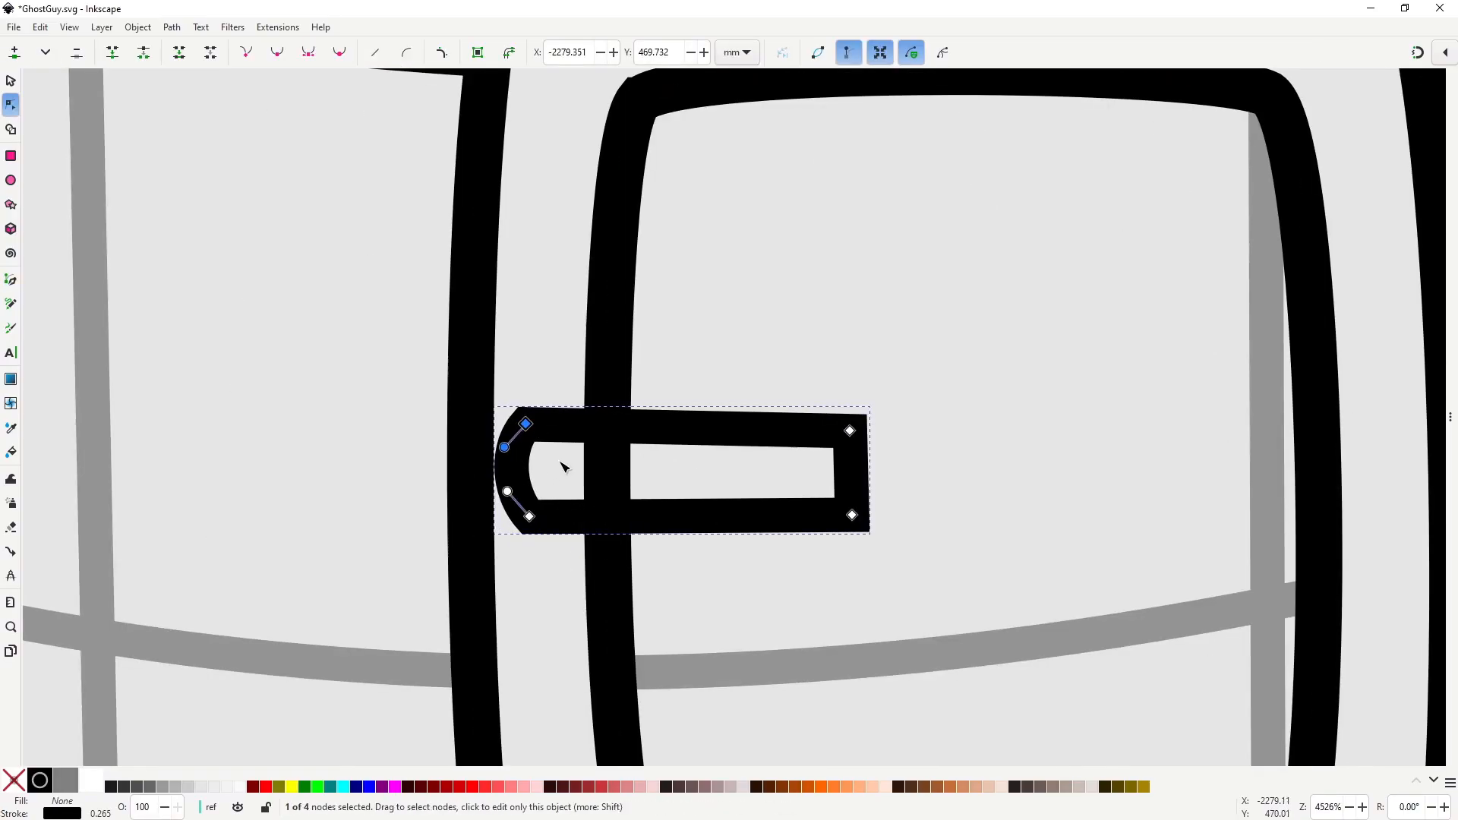
{"action": "left_click_drag", "start_coordinate": [859, 514], "coordinate": [872, 539]}
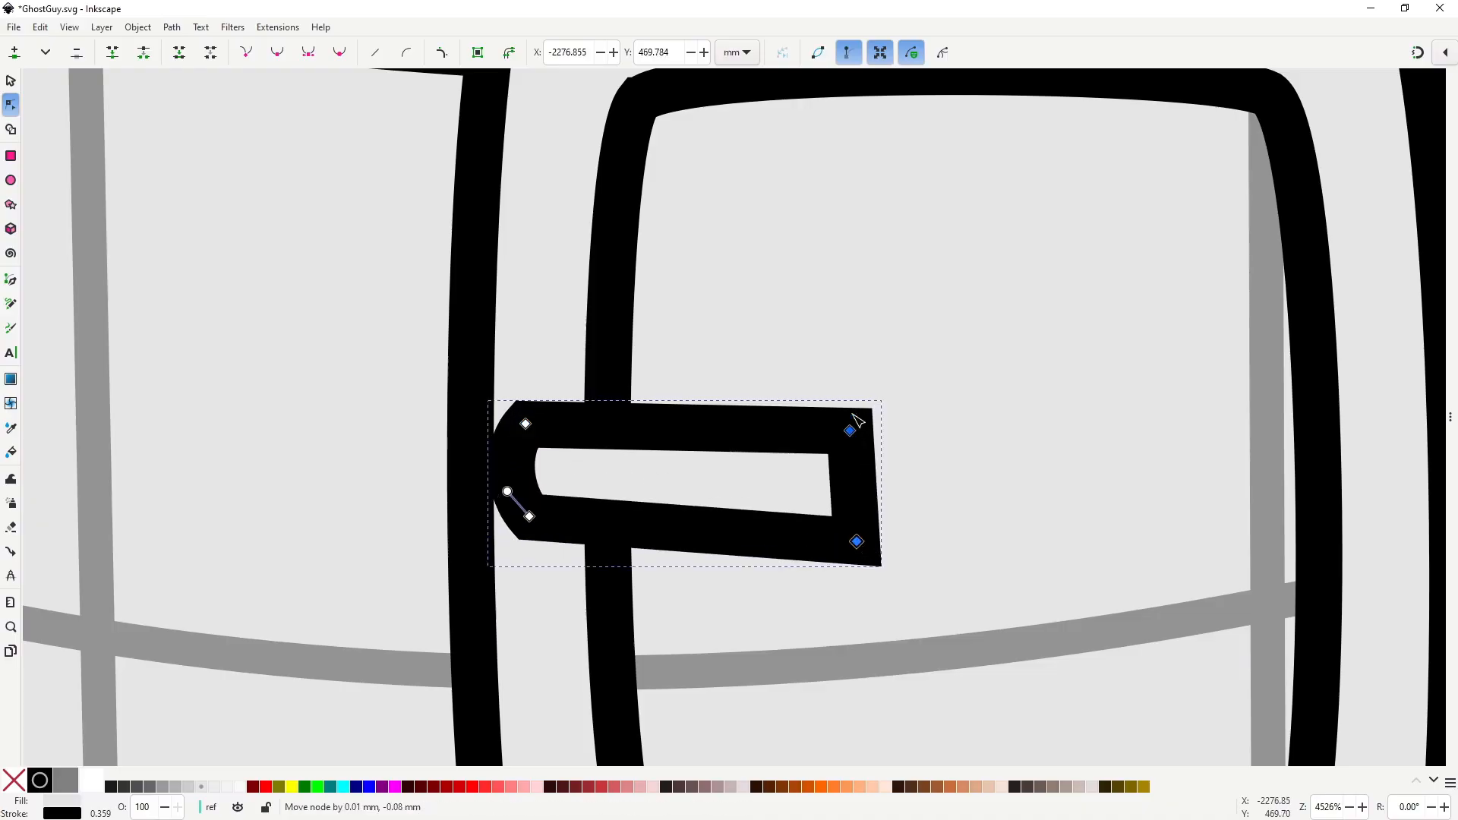
{"action": "left_click_drag", "start_coordinate": [852, 432], "coordinate": [852, 415]}
{"action": "left_click_drag", "start_coordinate": [532, 521], "coordinate": [544, 548]}
{"action": "left_click_drag", "start_coordinate": [529, 420], "coordinate": [549, 417]}
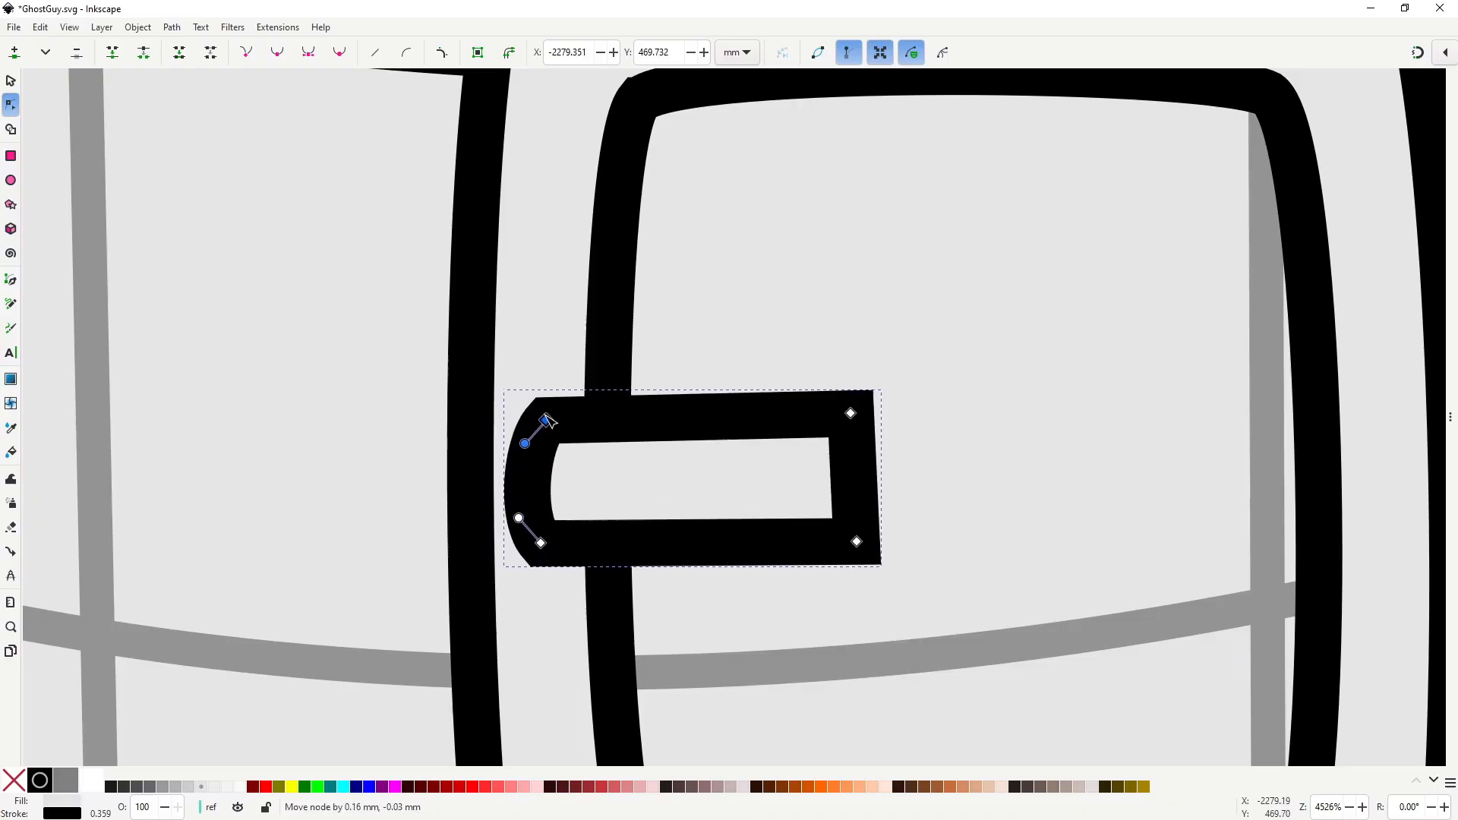
{"action": "left_click_drag", "start_coordinate": [858, 540], "coordinate": [858, 551]}
{"action": "left_click_drag", "start_coordinate": [852, 482], "coordinate": [884, 492]}
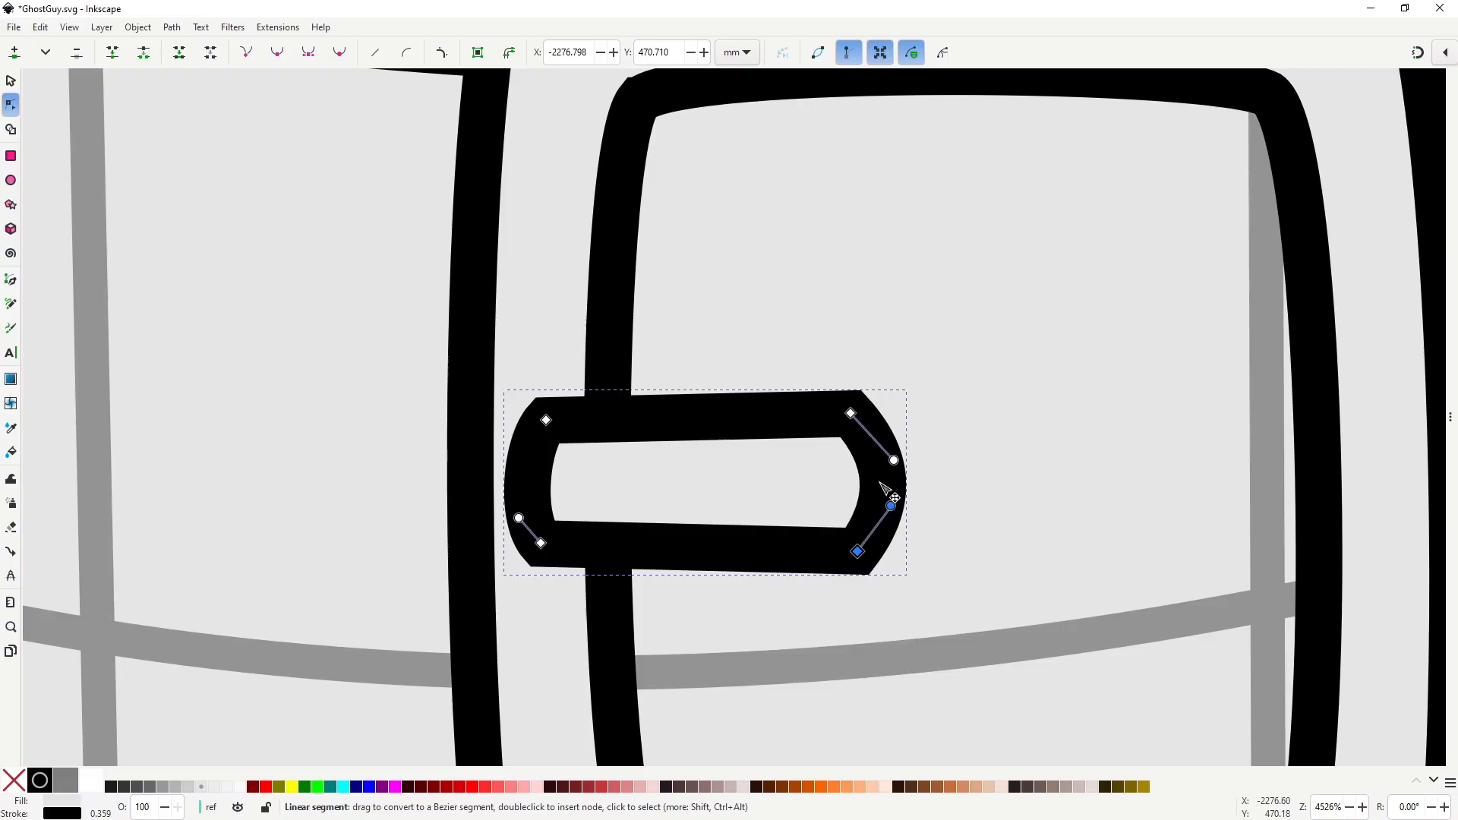
{"action": "key", "text": "s"}
Draw an oval about 2 by 2.3 mm at the prong's tip, lower it behind the prong and centre it on the tip.
{"action": "scroll", "coordinate": [978, 500], "scroll_direction": "down", "scroll_amount": 8}
{"action": "scroll", "coordinate": [978, 503], "scroll_direction": "down", "scroll_amount": 3}
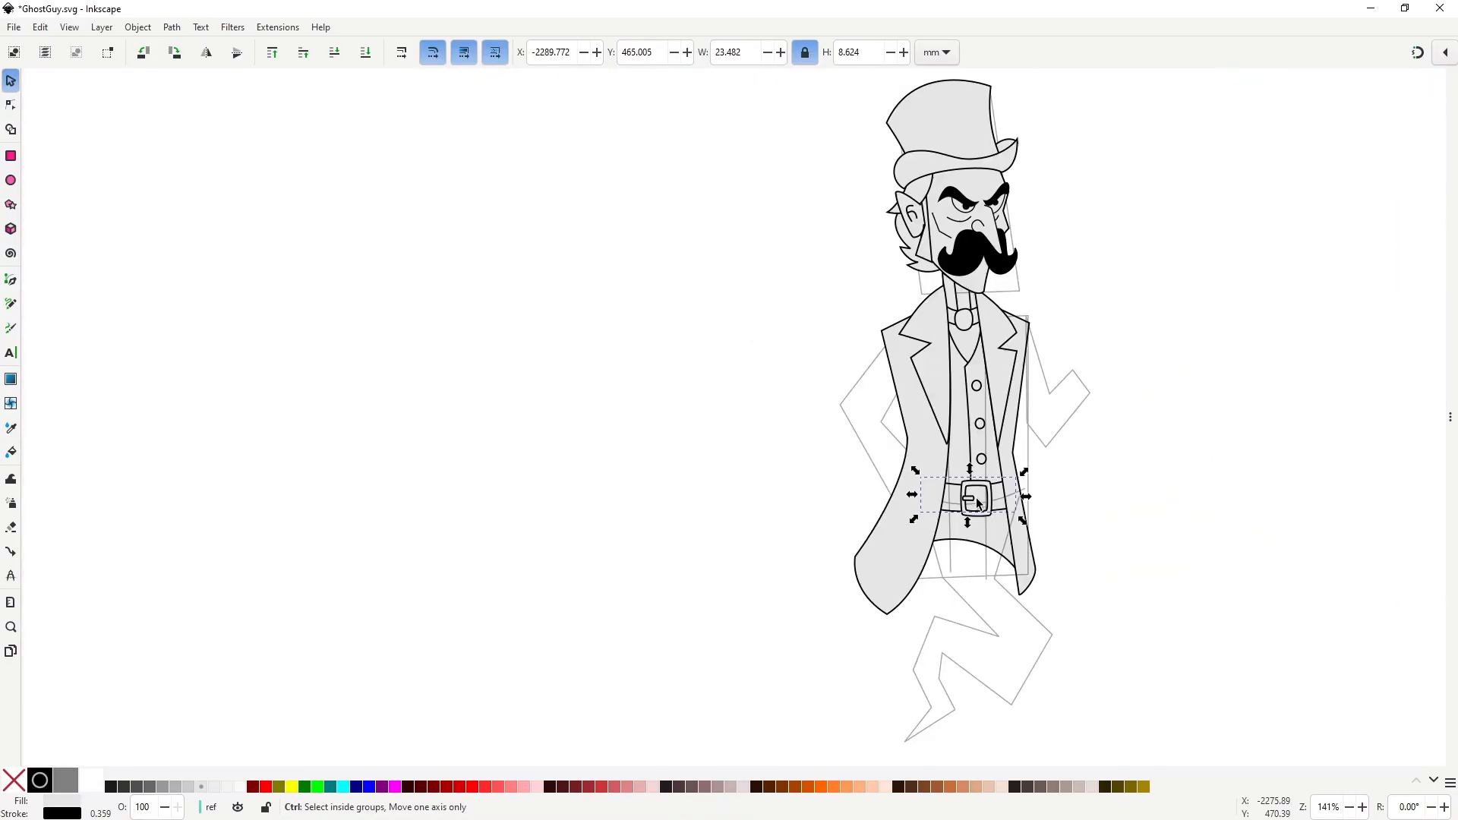
{"action": "scroll", "coordinate": [978, 504], "scroll_direction": "up", "scroll_amount": 10}
{"action": "key", "text": "e"}
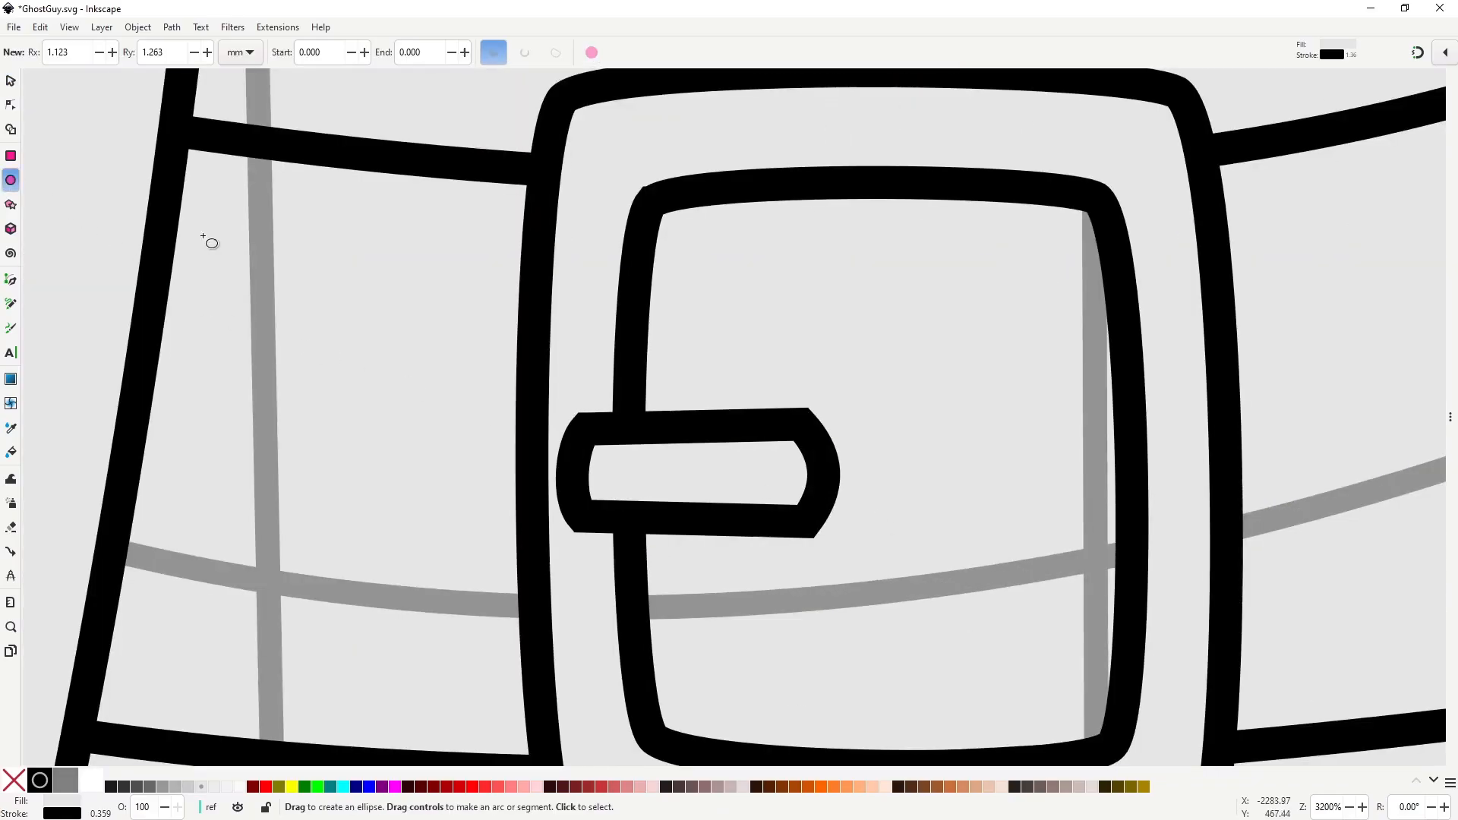
{"action": "left_click_drag", "start_coordinate": [743, 378], "coordinate": [891, 552]}
{"action": "key", "text": "Page_Down"}
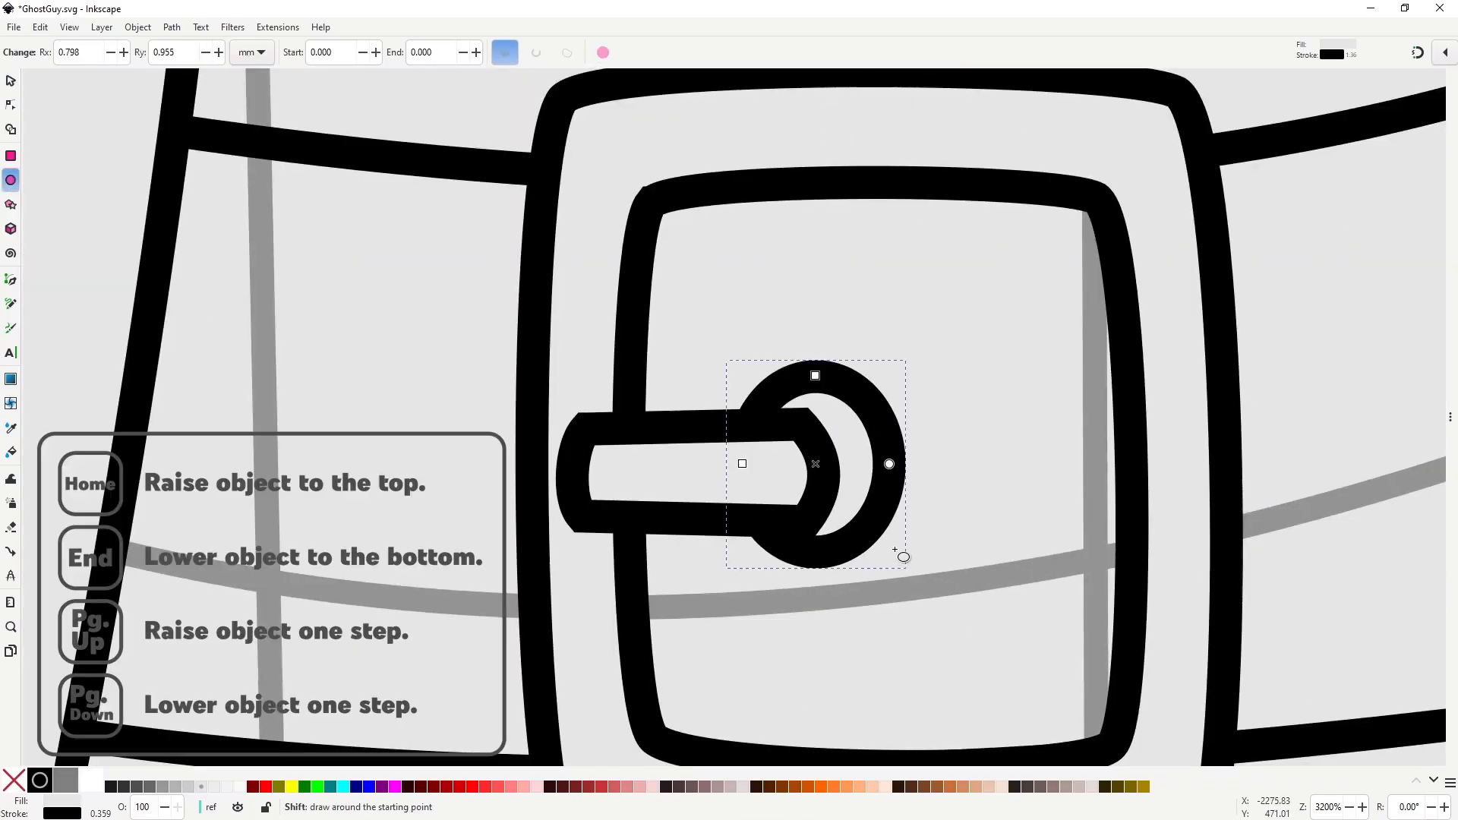
{"action": "key", "text": "s"}
{"action": "left_click_drag", "start_coordinate": [881, 501], "coordinate": [867, 511]}
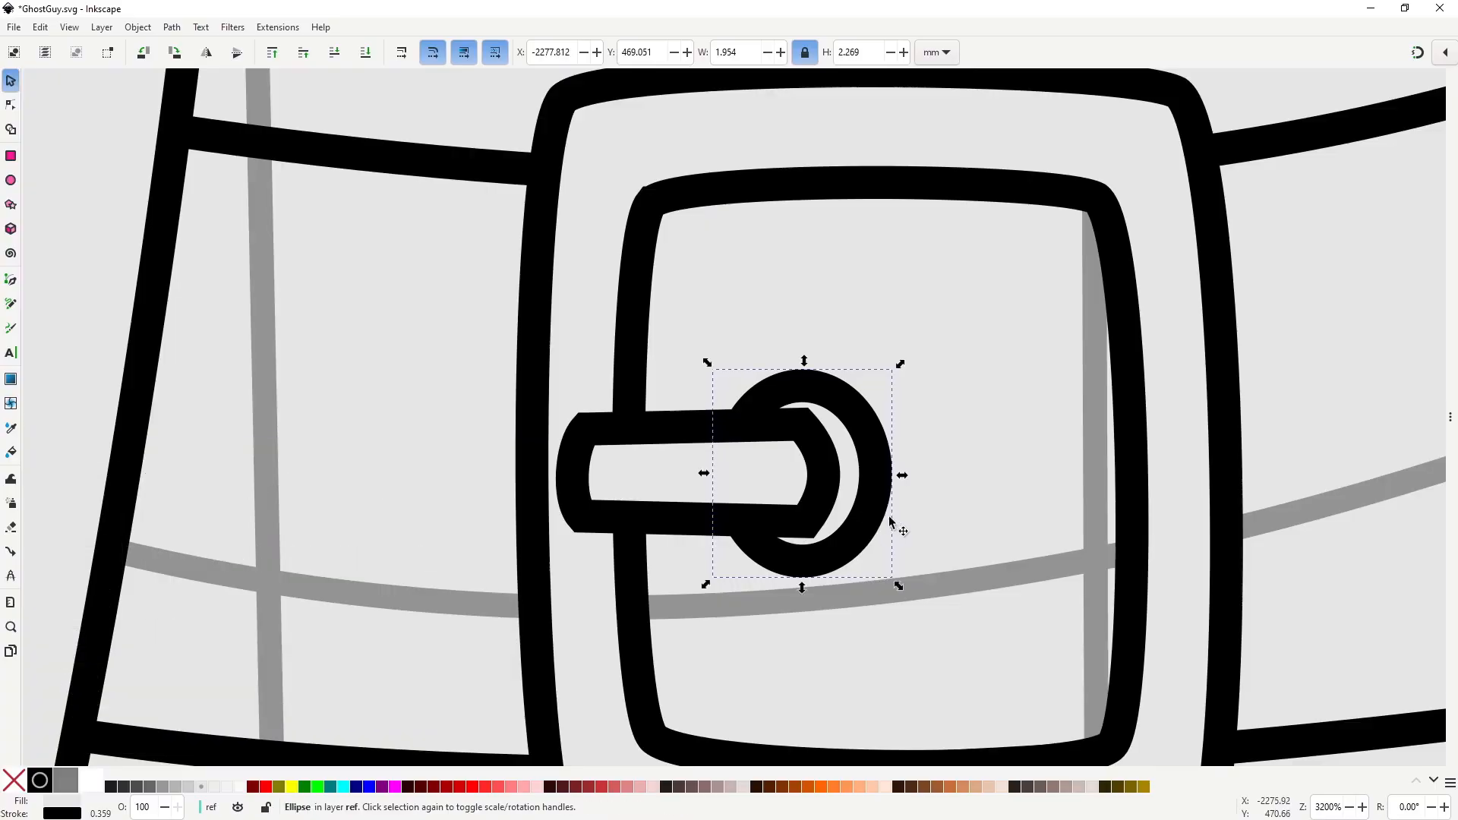
{"action": "scroll", "coordinate": [908, 520], "scroll_direction": "down", "scroll_amount": 5}
{"action": "scroll", "coordinate": [908, 520], "scroll_direction": "down", "scroll_amount": 2}
{"action": "left_click", "coordinate": [1124, 531]}
Shift the round collar knot slightly up and toward the far side of the neck.
{"action": "scroll", "coordinate": [1124, 528], "scroll_direction": "down", "scroll_amount": 3}
{"action": "left_click_drag", "start_coordinate": [1133, 495], "coordinate": [768, 440]}
{"action": "scroll", "coordinate": [927, 489], "scroll_direction": "up", "scroll_amount": 2}
{"action": "scroll", "coordinate": [646, 344], "scroll_direction": "up", "scroll_amount": 4}
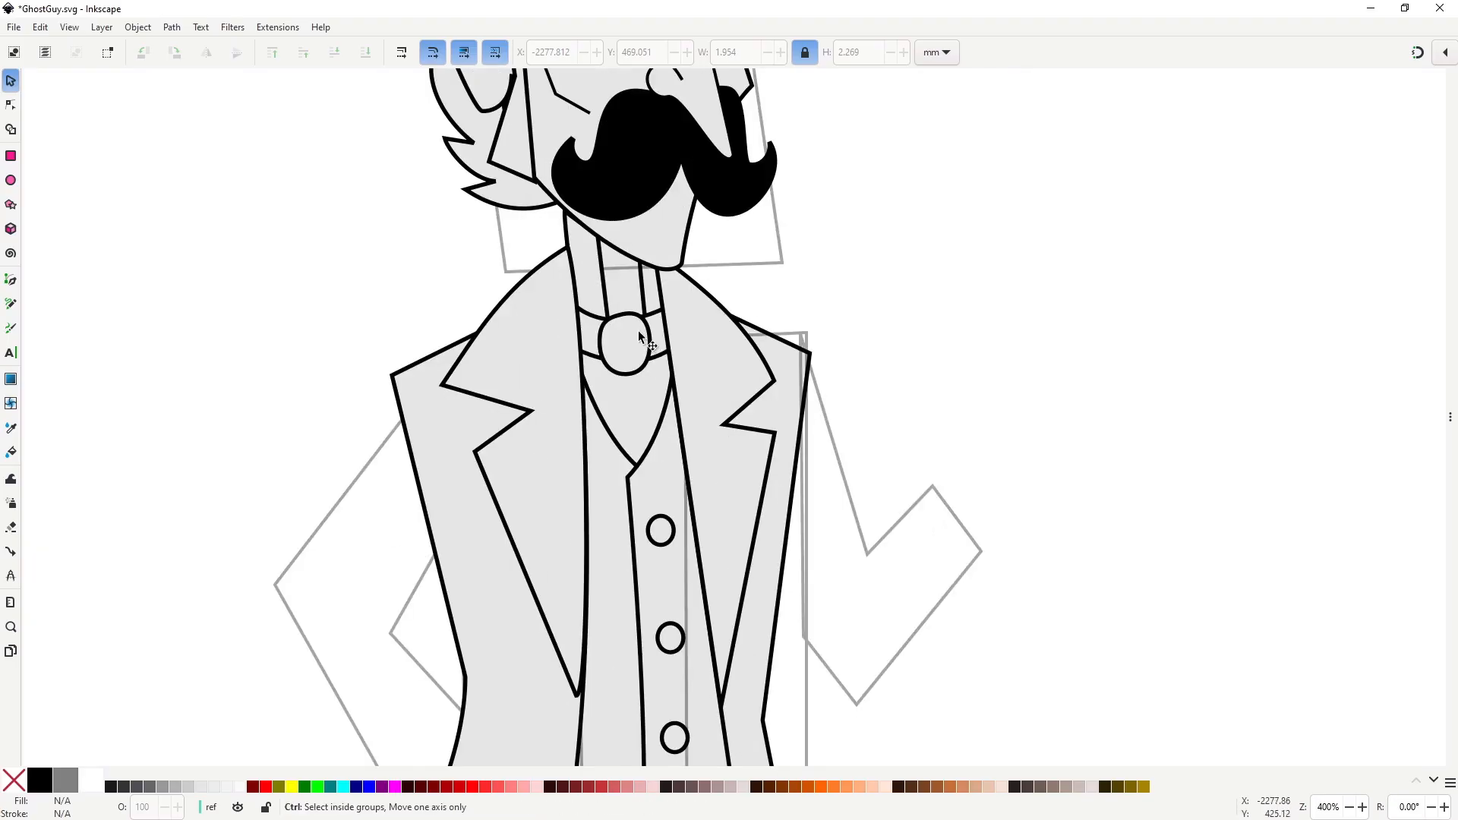
{"action": "scroll", "coordinate": [620, 411], "scroll_direction": "up", "scroll_amount": 1}
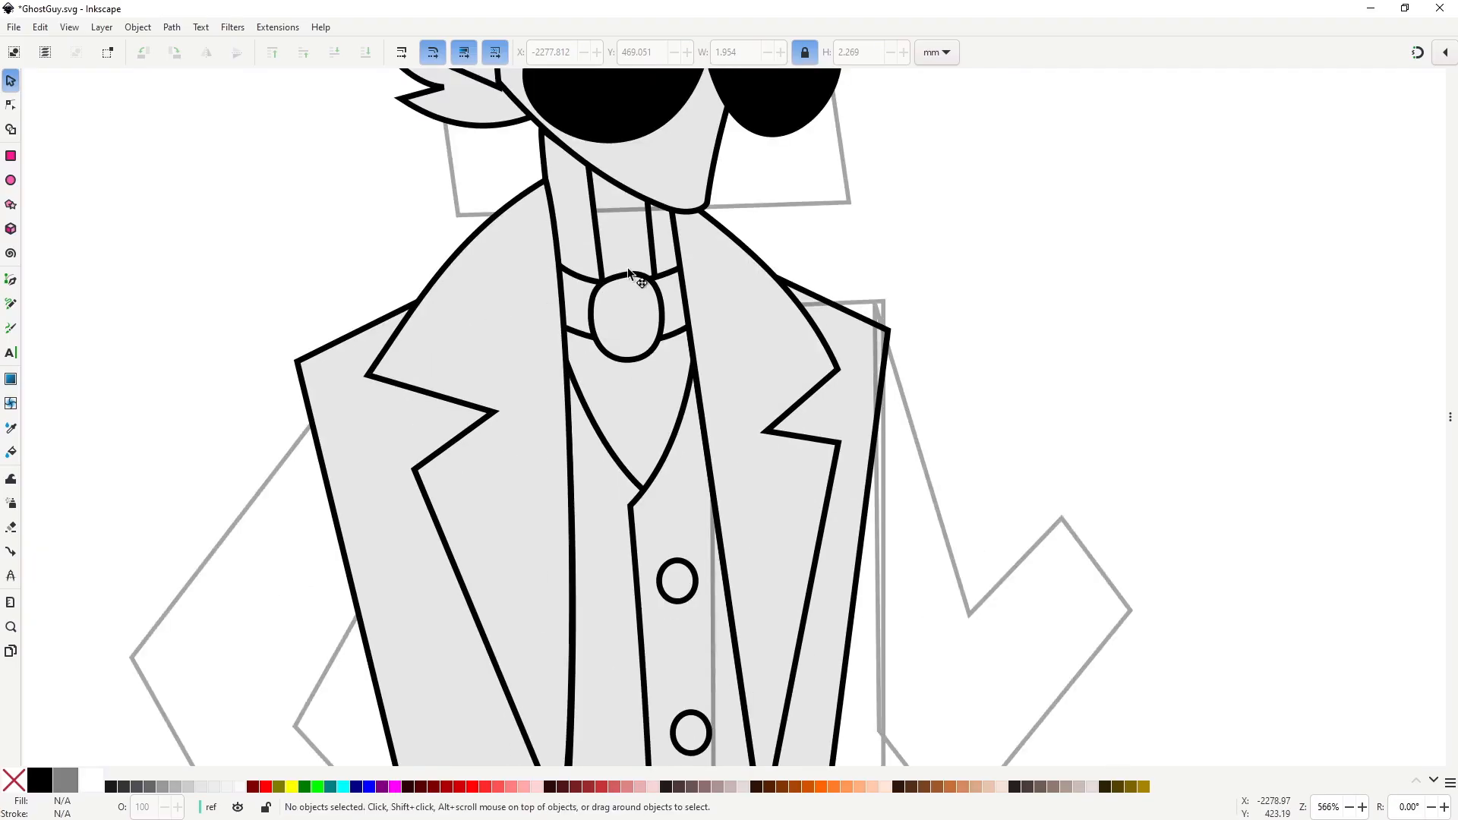
{"action": "left_click", "coordinate": [619, 337]}
{"action": "left_click_drag", "start_coordinate": [620, 337], "coordinate": [626, 332]}
Draw a closed, curved tie tail about 6.3 by 13.2 mm below the knot, apply the copied style and lower it behind the vest.
{"action": "key", "text": "b"}
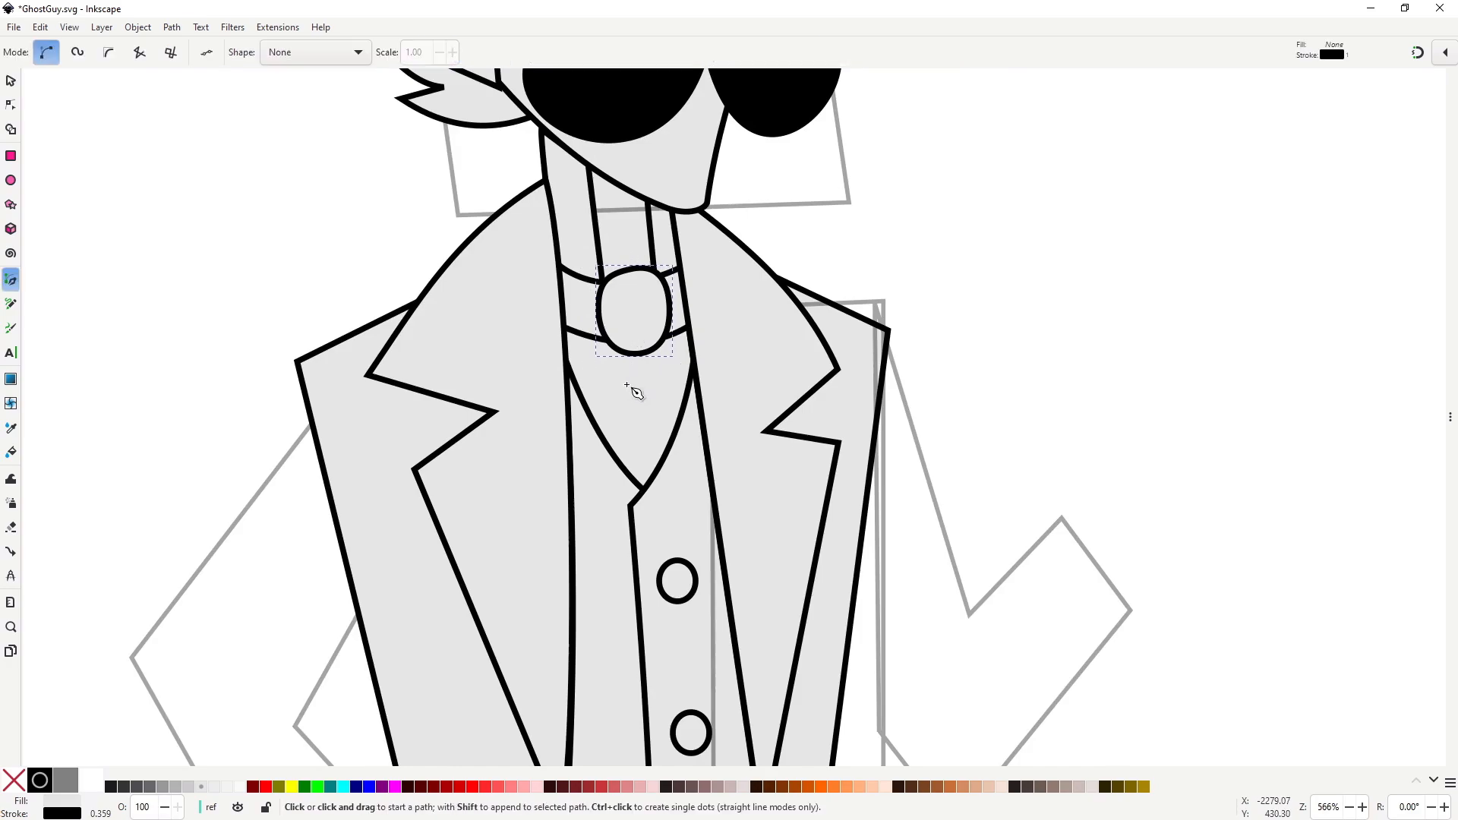
{"action": "left_click", "coordinate": [647, 340]}
{"action": "left_click_drag", "start_coordinate": [689, 457], "coordinate": [680, 537]}
{"action": "left_click", "coordinate": [594, 497]}
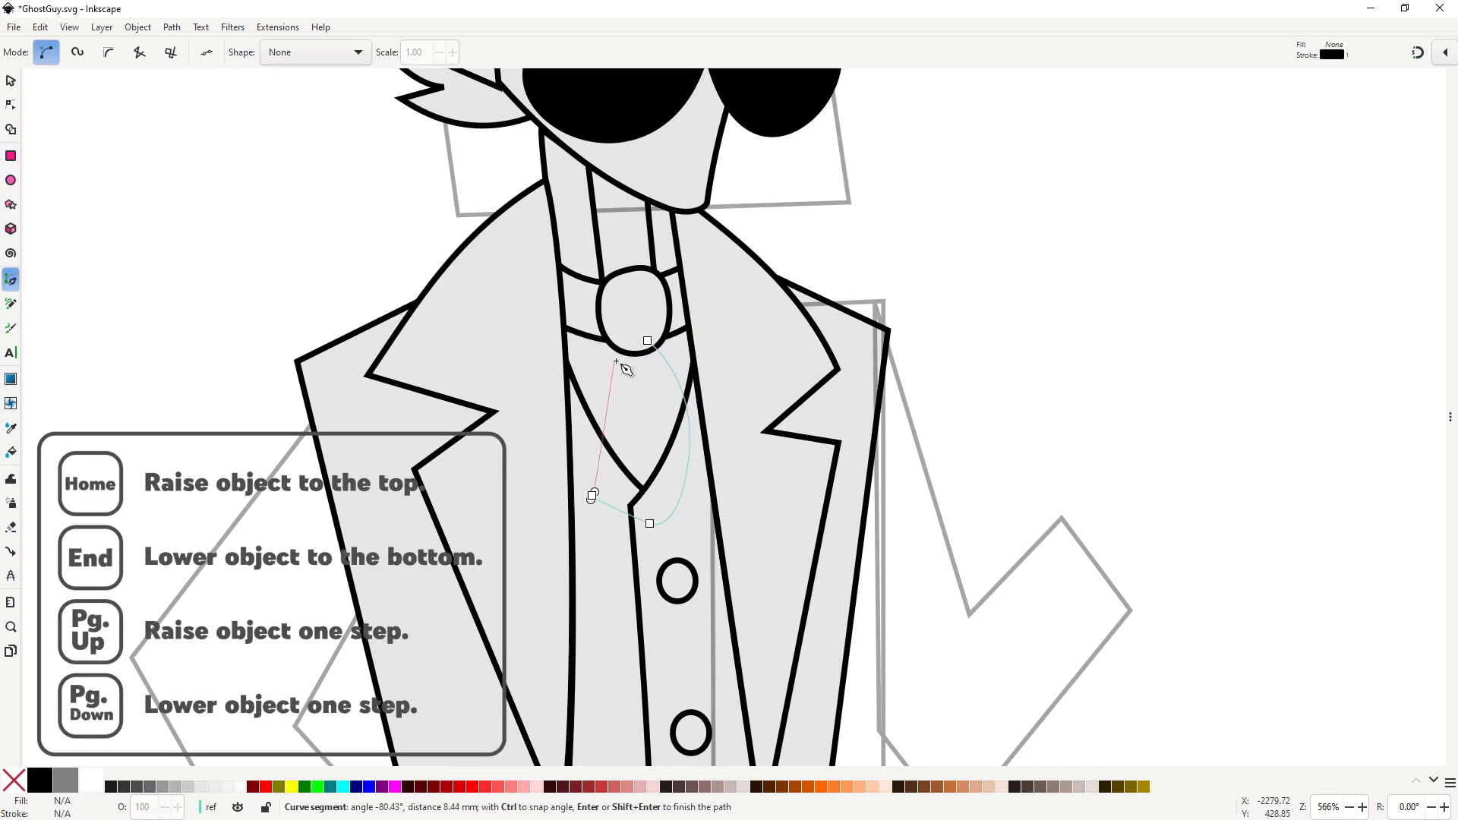
{"action": "left_click", "coordinate": [648, 336]}
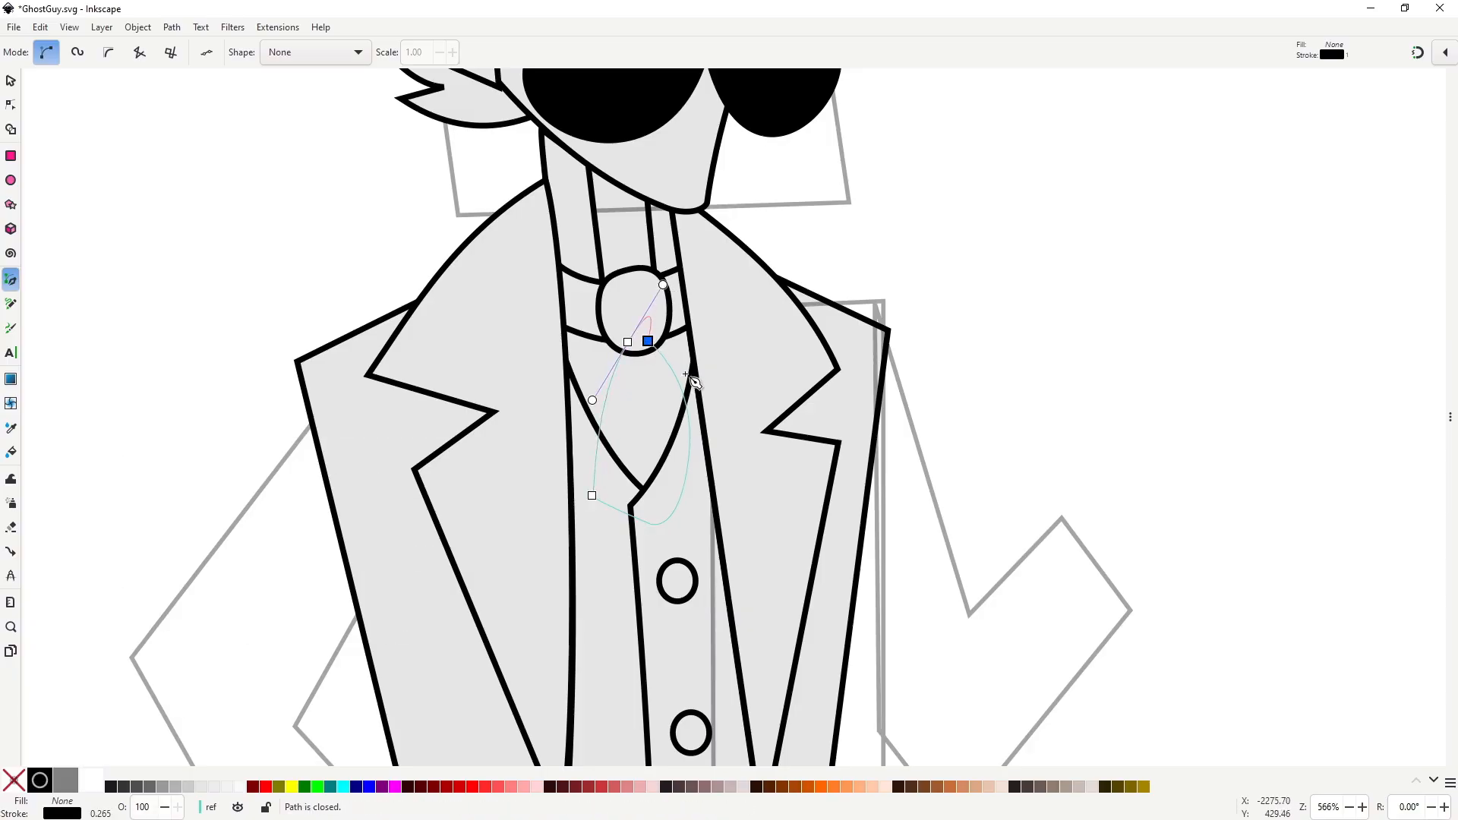
{"action": "key", "text": "Page_Down"}
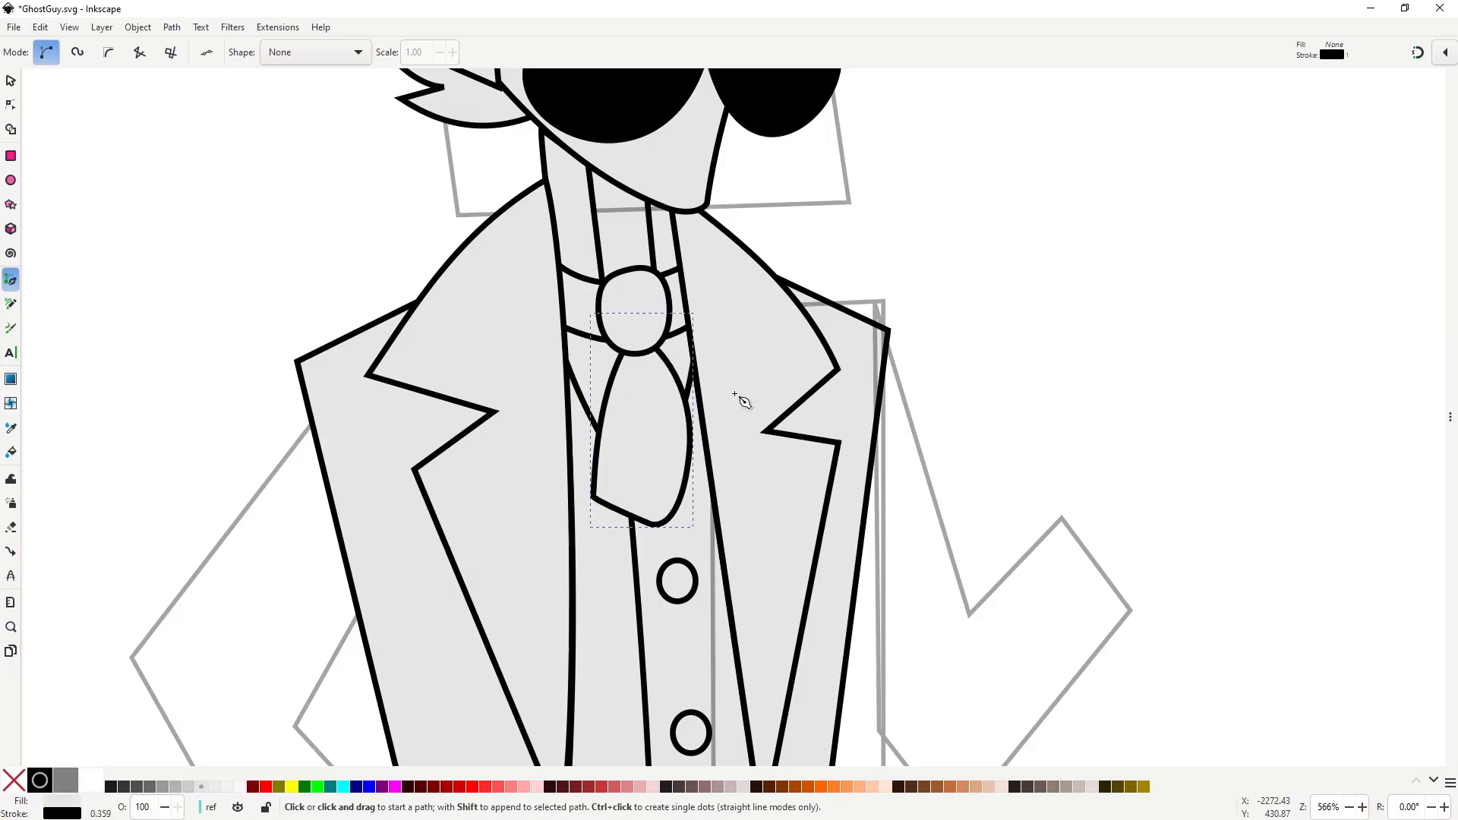
{"action": "key", "text": "Page_Down"}
{"action": "key", "text": "Page_Down"}
{"action": "key", "text": "s"}
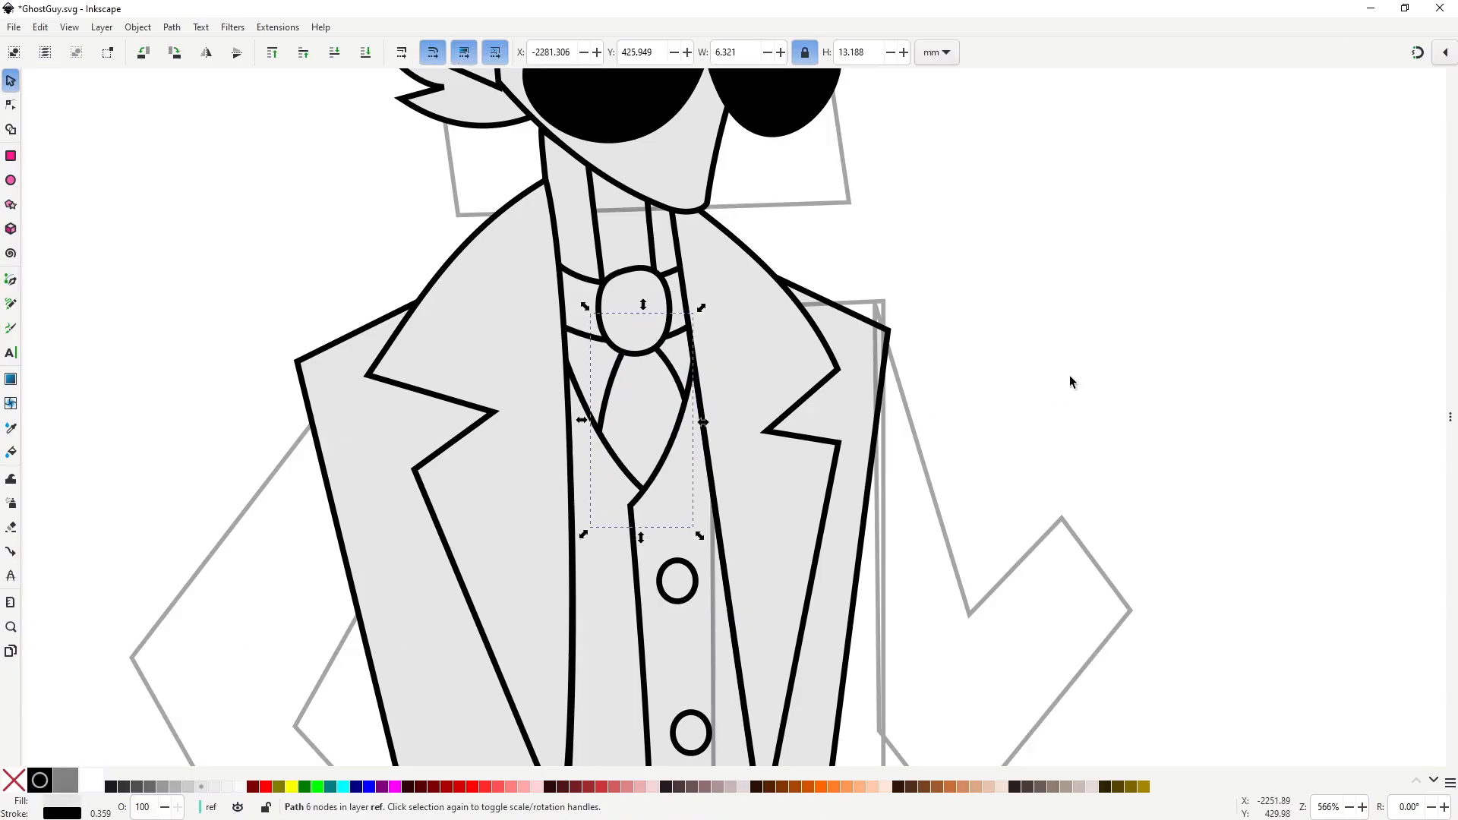
{"action": "left_click", "coordinate": [1069, 375]}
Skew the tie tail horizontally so its lower end leans toward the near side, about 6.6 mm wide overall, and deselect it.
{"action": "scroll", "coordinate": [930, 414], "scroll_direction": "down", "scroll_amount": 3}
{"action": "scroll", "coordinate": [928, 417], "scroll_direction": "down", "scroll_amount": 2}
{"action": "scroll", "coordinate": [818, 381], "scroll_direction": "up", "scroll_amount": 5}
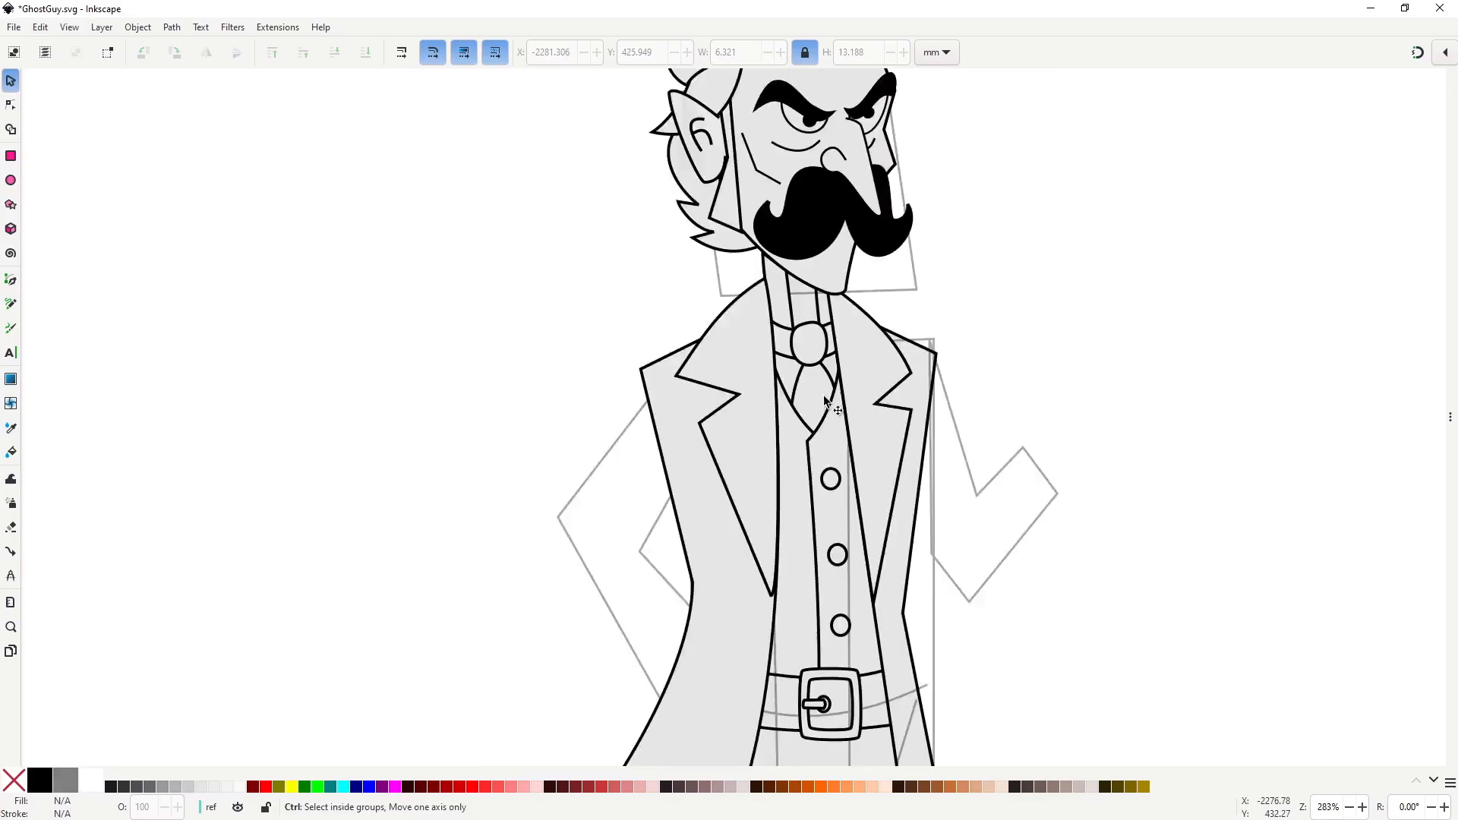
{"action": "left_click", "coordinate": [819, 381]}
{"action": "left_click", "coordinate": [819, 381]}
{"action": "left_click_drag", "start_coordinate": [801, 510], "coordinate": [789, 522]}
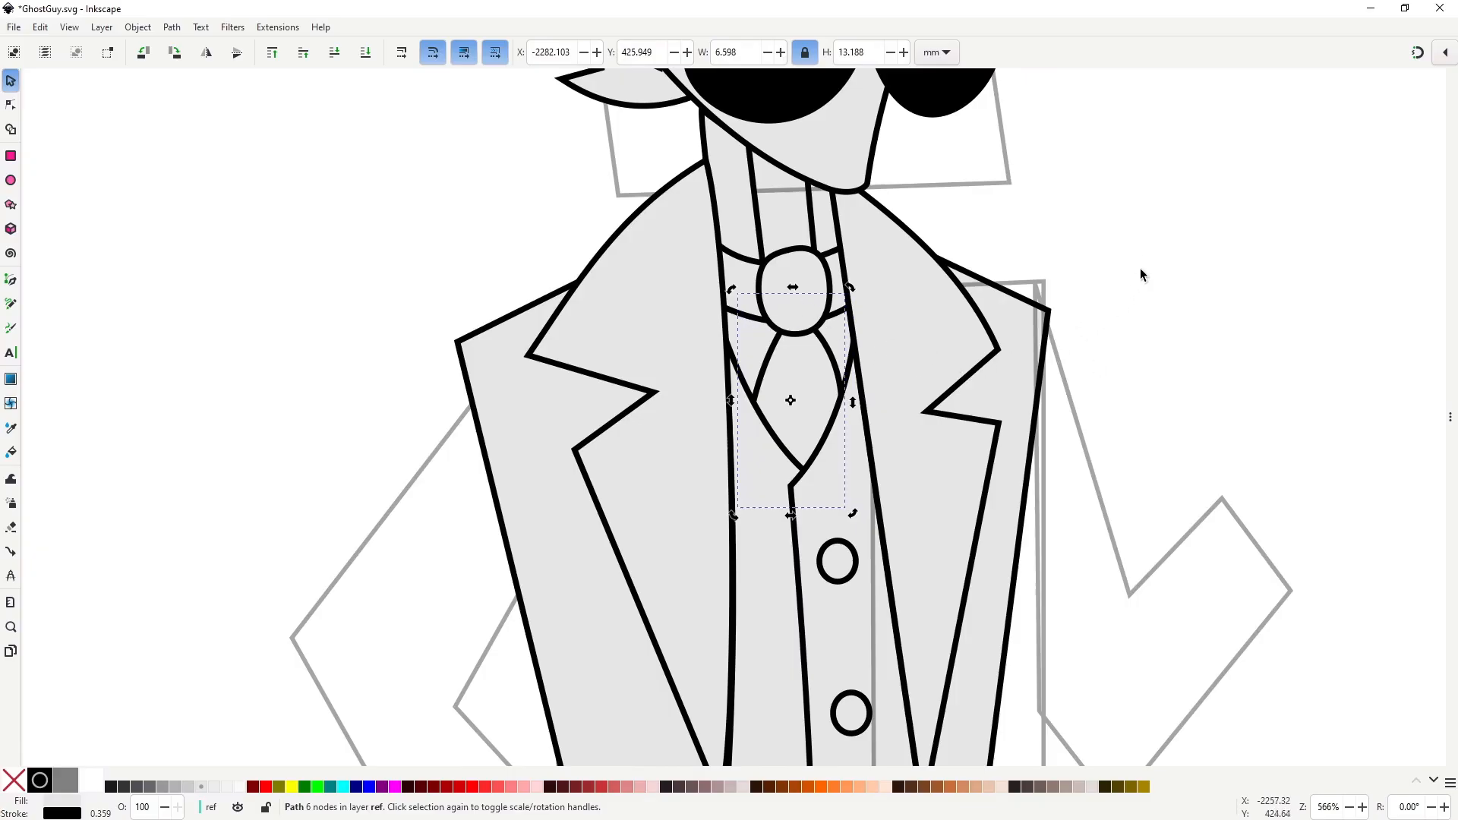
{"action": "left_click", "coordinate": [1141, 247]}
Move the coat's far shoulder corner slightly up and inward, and bow the near shoulder's top edge outward.
{"action": "key", "text": "n"}
{"action": "left_click", "coordinate": [1049, 312]}
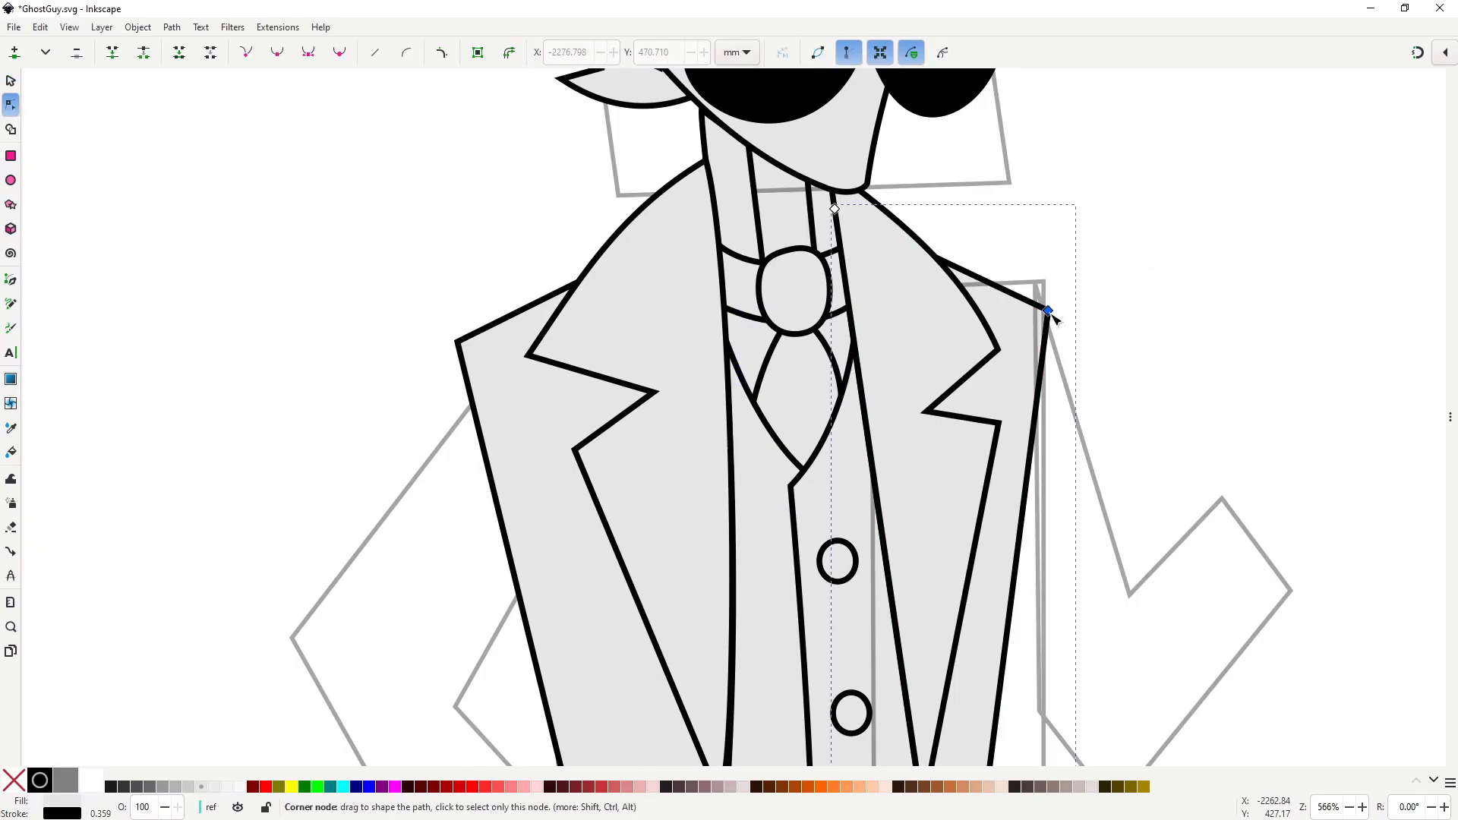
{"action": "left_click_drag", "start_coordinate": [1049, 312], "coordinate": [1044, 301]}
{"action": "left_click", "coordinate": [508, 364]}
{"action": "left_click", "coordinate": [458, 342]}
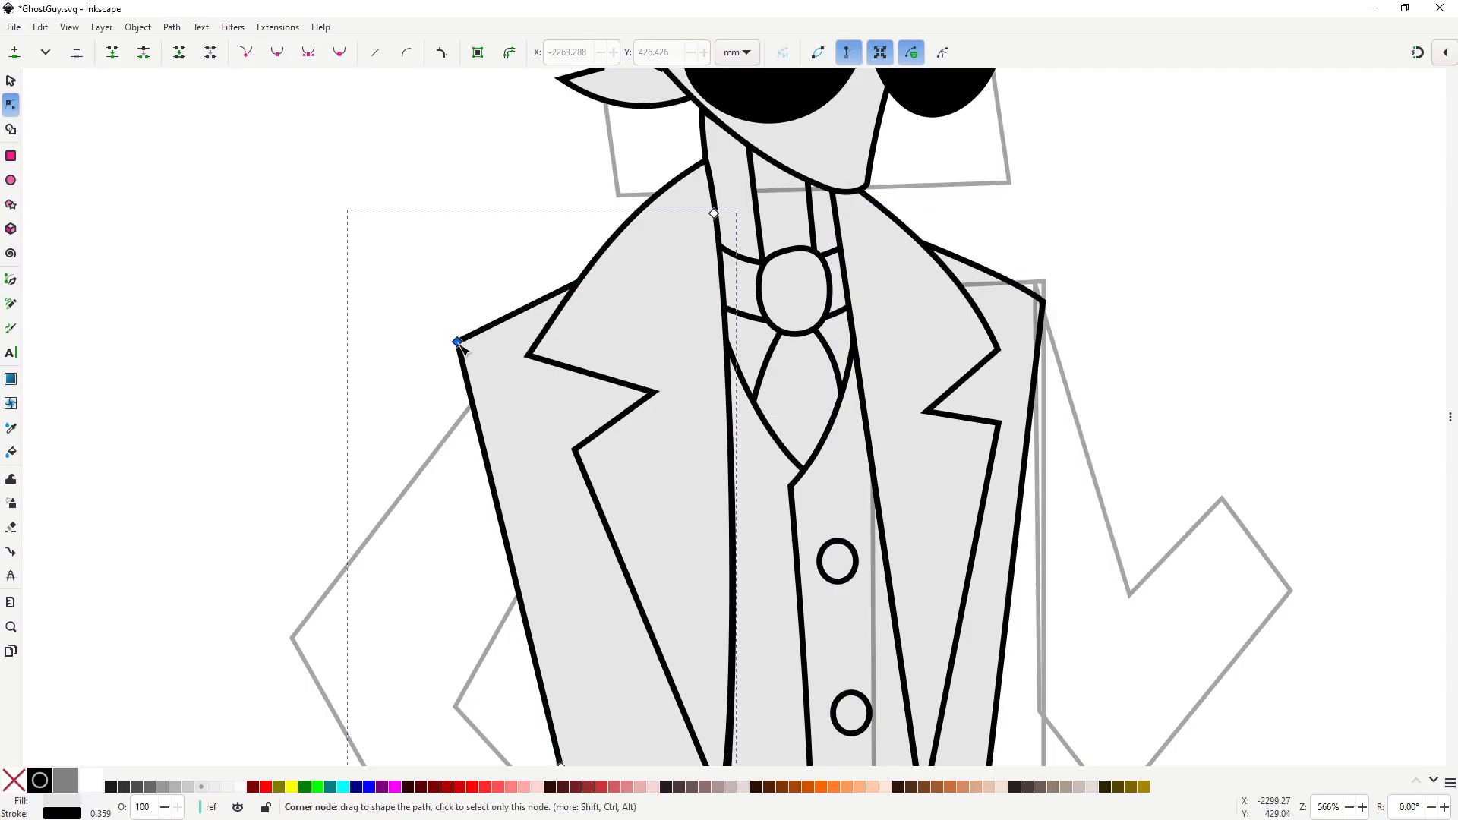
{"action": "left_click_drag", "start_coordinate": [457, 342], "coordinate": [519, 310]}
{"action": "key", "text": "s"}
{"action": "left_click", "coordinate": [1193, 404]}
{"action": "scroll", "coordinate": [1141, 416], "scroll_direction": "down", "scroll_amount": 3}
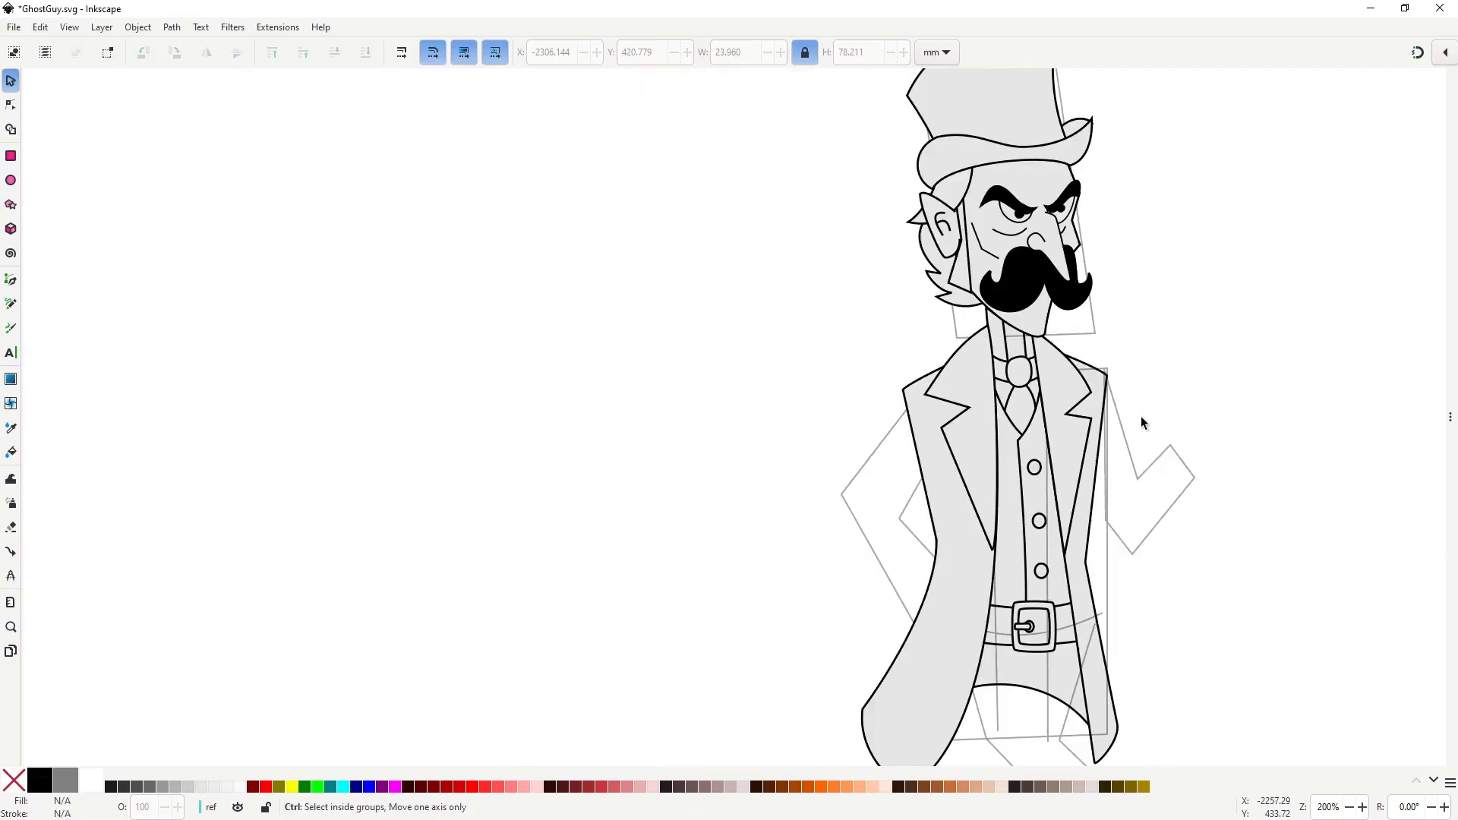
{"action": "left_click_drag", "start_coordinate": [1141, 417], "coordinate": [790, 425]}
{"action": "scroll", "coordinate": [834, 415], "scroll_direction": "down", "scroll_amount": 1}
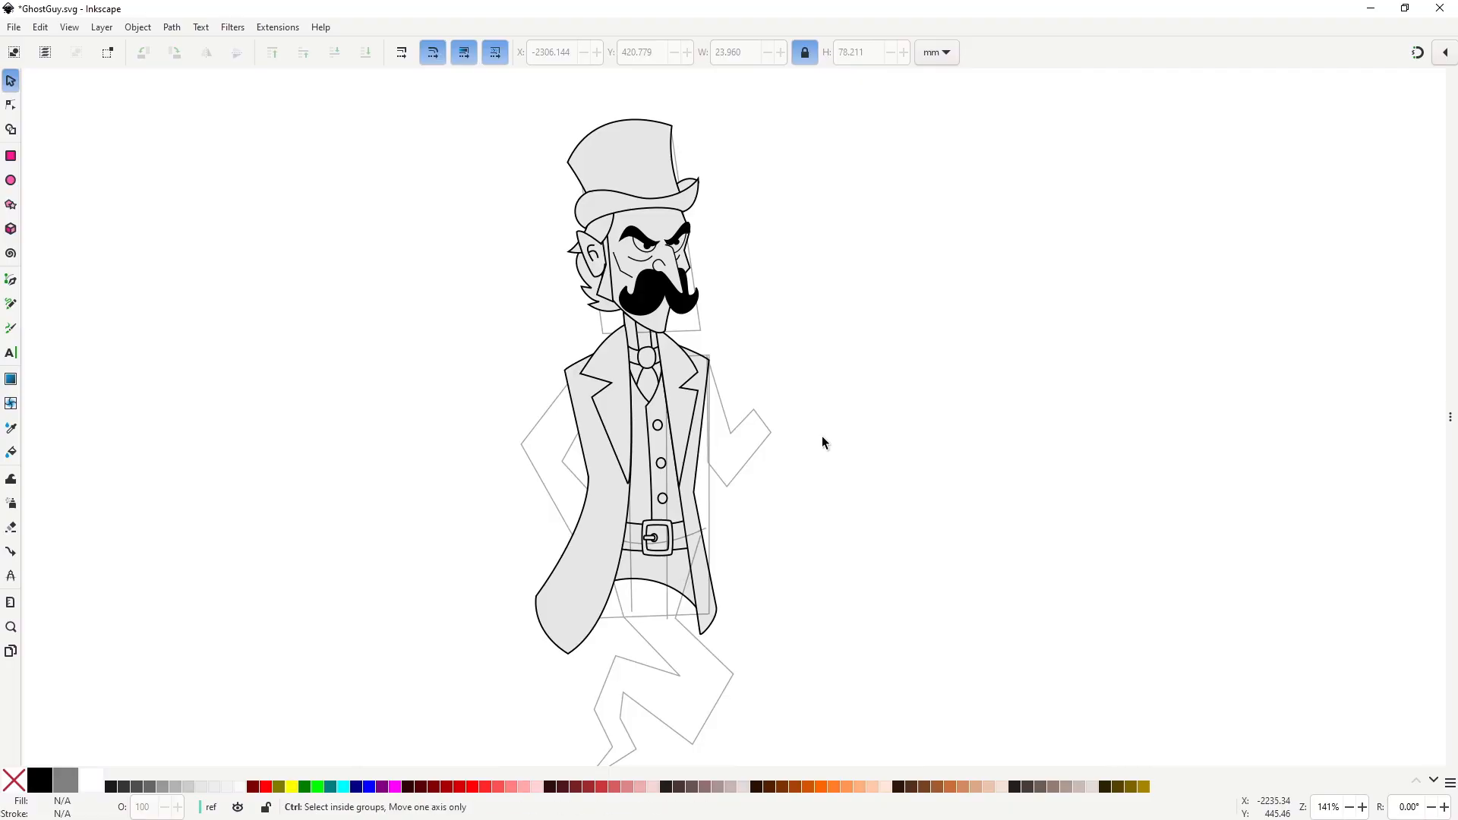
Copy the lowest vest button and place three copies in a column along the near coat panel's front edge.
{"action": "left_click", "coordinate": [663, 499], "text": "ctrl"}
{"action": "key", "text": "ctrl+d"}
{"action": "scroll", "coordinate": [638, 517], "scroll_direction": "up", "scroll_amount": 3}
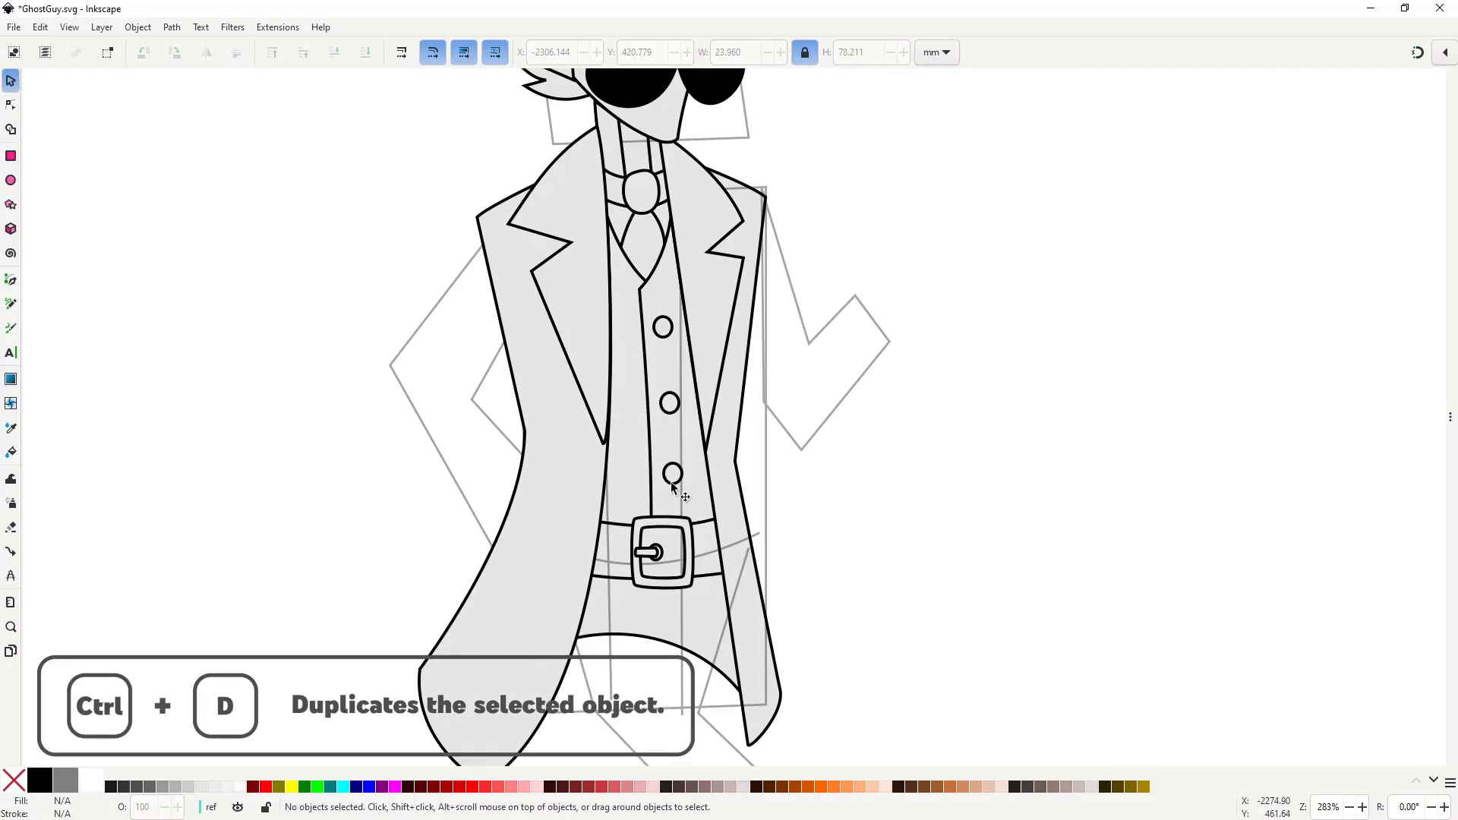
{"action": "key", "text": "ctrl+c"}
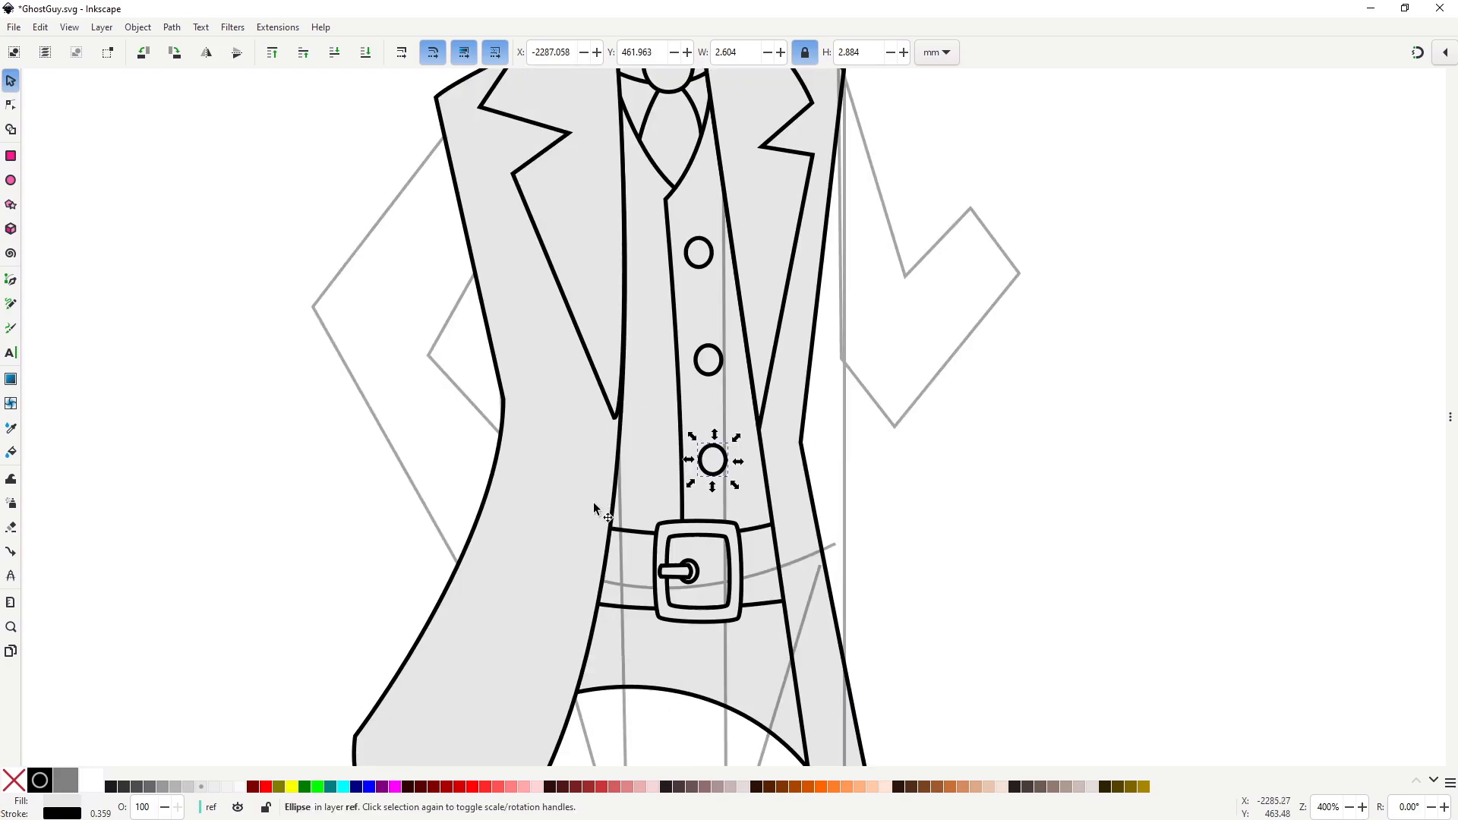
{"action": "key", "text": "ctrl+v"}
{"action": "key", "text": "ctrl+v"}
{"action": "key", "text": "ctrl+v"}
{"action": "scroll", "coordinate": [584, 614], "scroll_direction": "up", "scroll_amount": 1}
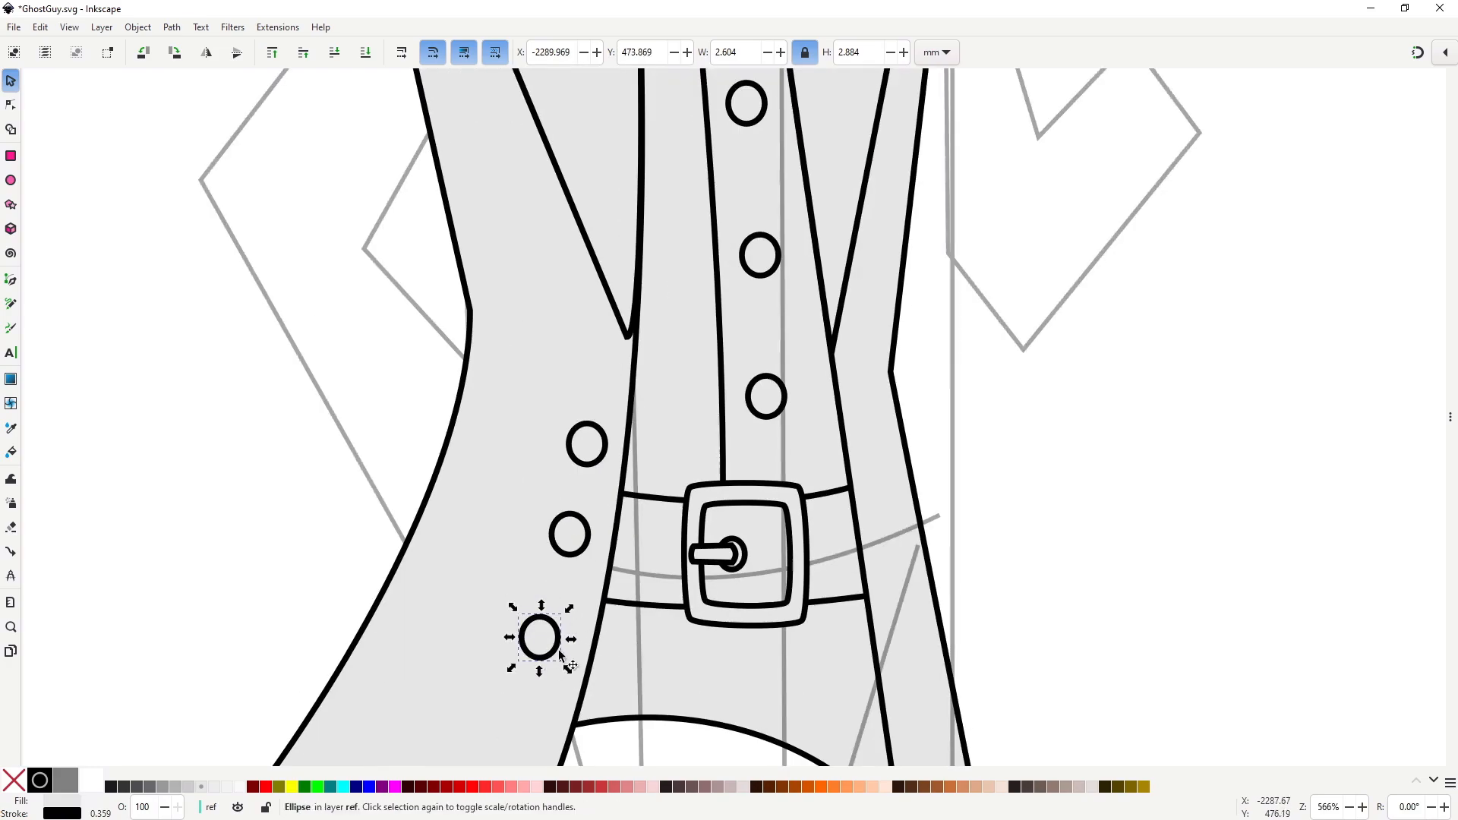
Narrow the three coat buttons, shift them slightly to follow the front edge, make the uppermost about 2.3 mm wide, and deselect.
{"action": "left_click_drag", "start_coordinate": [572, 640], "coordinate": [561, 653]}
{"action": "left_click", "coordinate": [581, 543]}
{"action": "left_click_drag", "start_coordinate": [602, 536], "coordinate": [596, 538]}
{"action": "left_click_drag", "start_coordinate": [582, 547], "coordinate": [585, 551]}
{"action": "left_click", "coordinate": [600, 458]}
{"action": "left_click_drag", "start_coordinate": [620, 443], "coordinate": [605, 442]}
{"action": "key", "text": "Escape"}
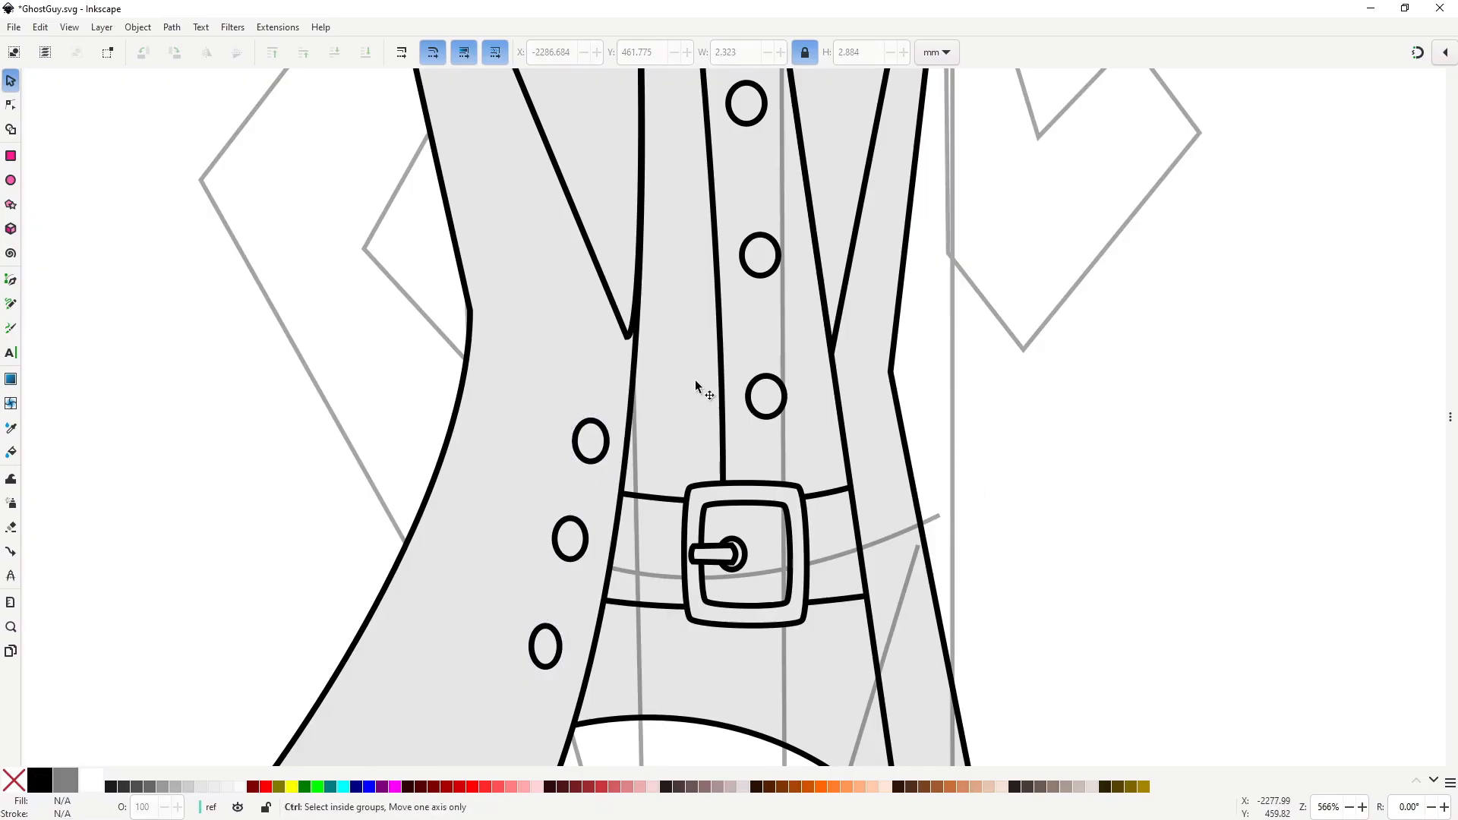
Adjust the lower tip of the near lapel so it meets the coat's front edge, and deselect it.
{"action": "key", "text": "n"}
{"action": "left_click", "coordinate": [630, 336]}
{"action": "left_click_drag", "start_coordinate": [629, 337], "coordinate": [646, 300]}
{"action": "scroll", "coordinate": [697, 333], "scroll_direction": "down", "scroll_amount": 3}
{"action": "key", "text": "Escape"}
{"action": "key", "text": "Escape"}
{"action": "scroll", "coordinate": [923, 335], "scroll_direction": "down", "scroll_amount": 1}
{"action": "left_click_drag", "start_coordinate": [943, 312], "coordinate": [785, 445]}
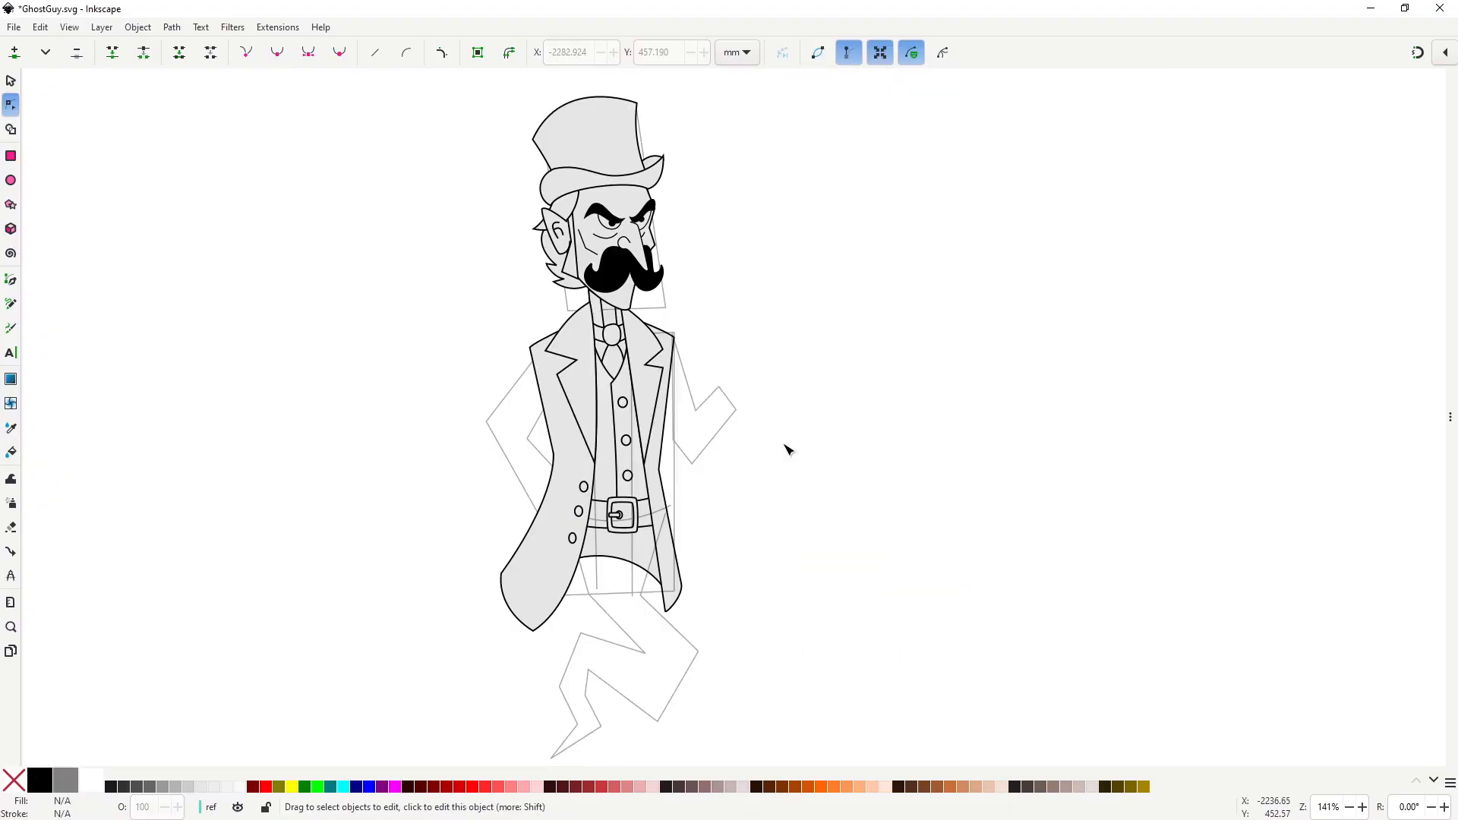
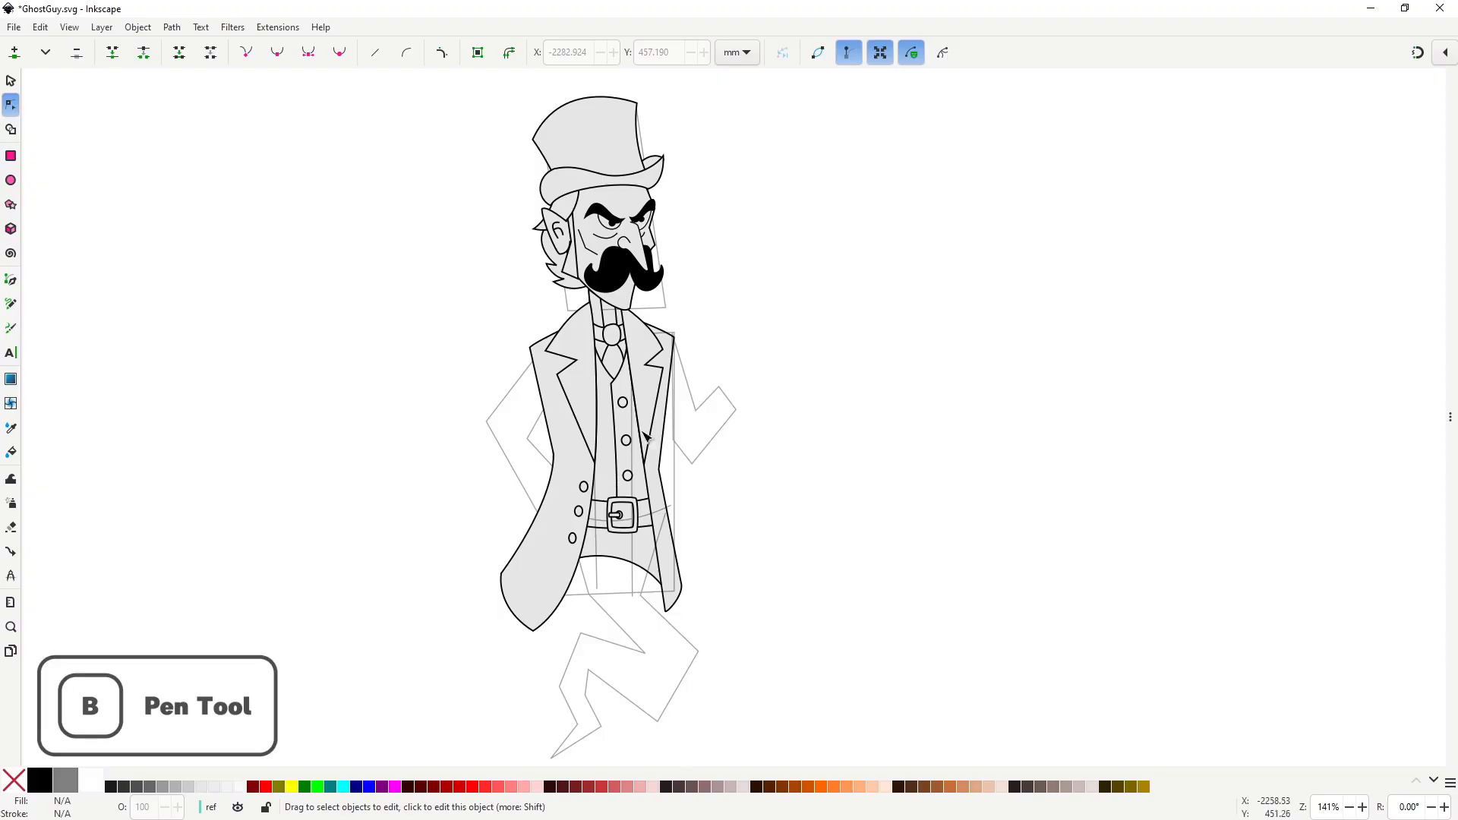
Draw a closed seven-node bent sleeve from the near shoulder over the blocked-out arm, with a rounded shoulder, and apply the copied style.
{"action": "scroll", "coordinate": [535, 395], "scroll_direction": "up", "scroll_amount": 1}
{"action": "left_click_drag", "start_coordinate": [536, 395], "coordinate": [541, 336]}
{"action": "key", "text": "b"}
{"action": "left_click", "coordinate": [553, 307]}
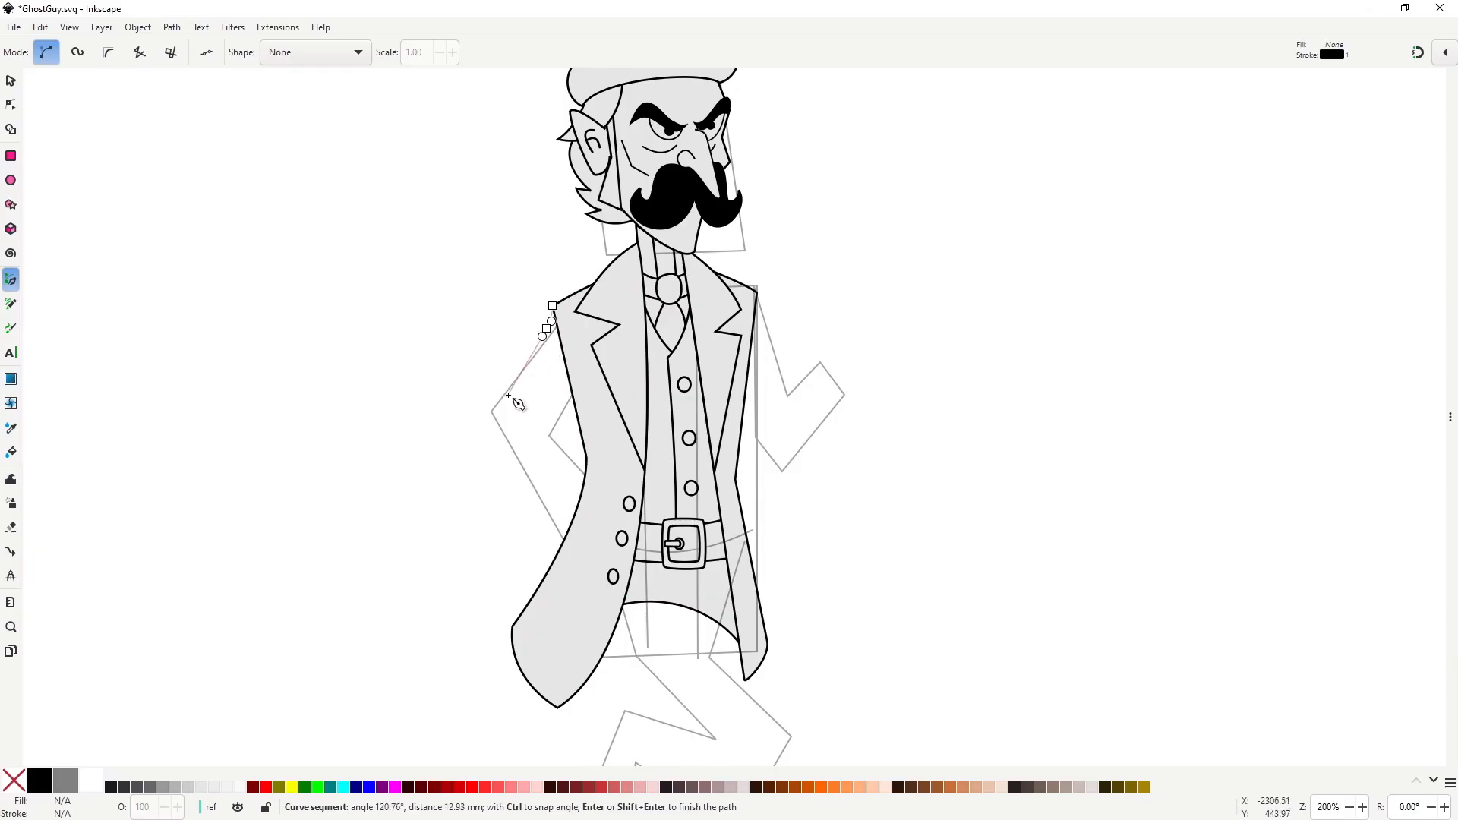
{"action": "left_click", "coordinate": [485, 410]}
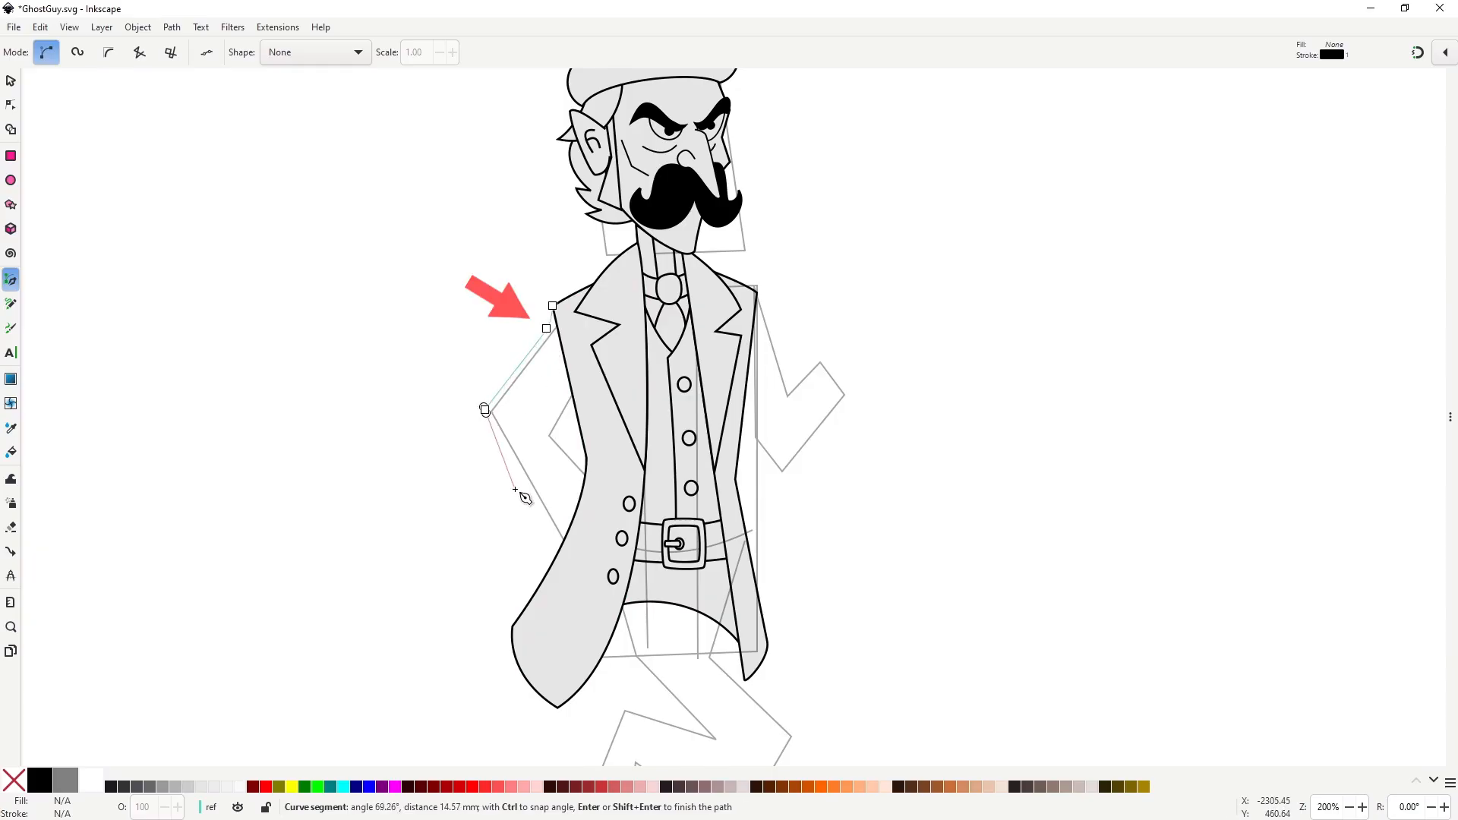
{"action": "left_click", "coordinate": [553, 516]}
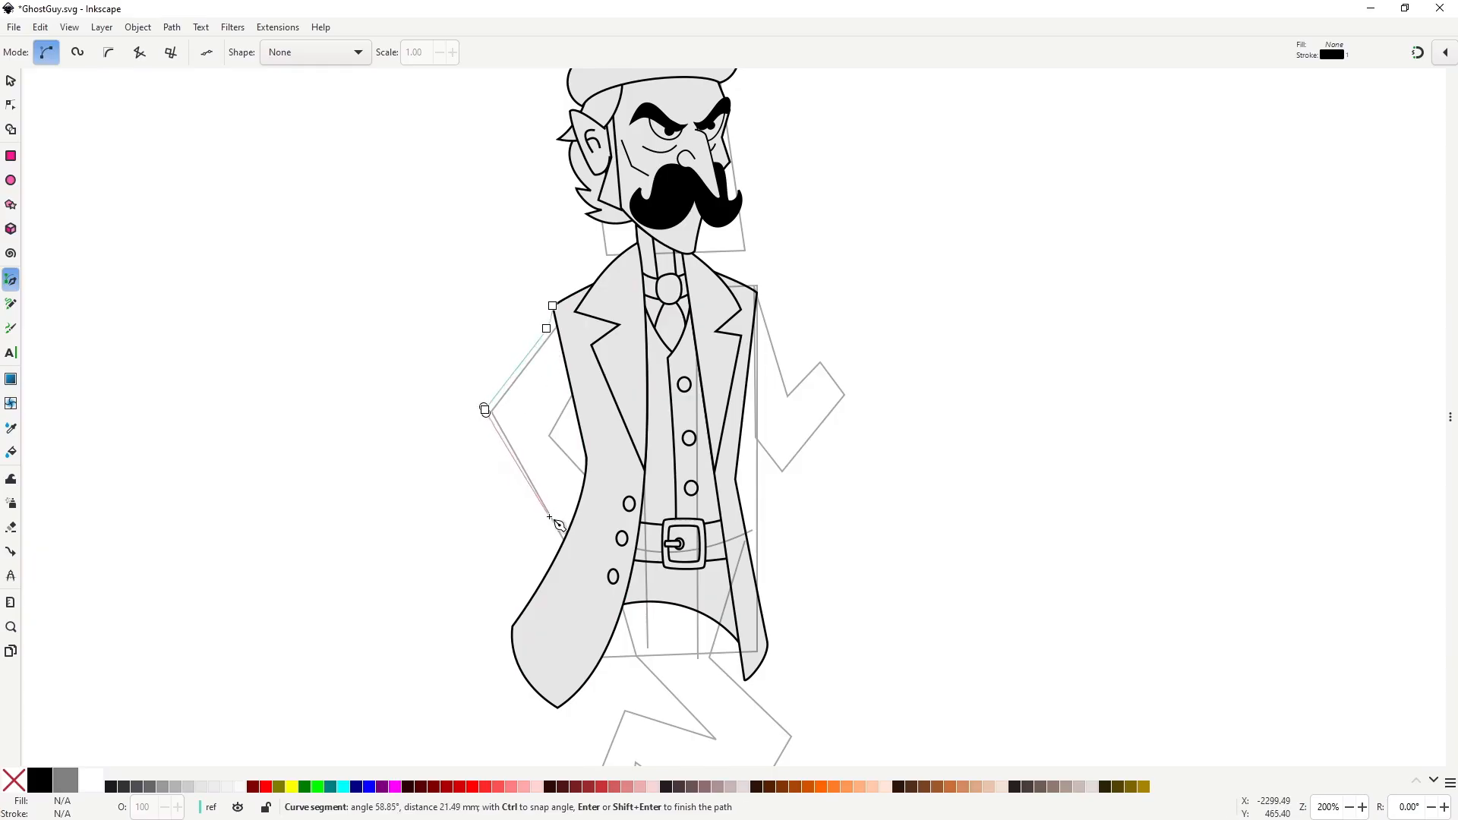
{"action": "left_click", "coordinate": [582, 477]}
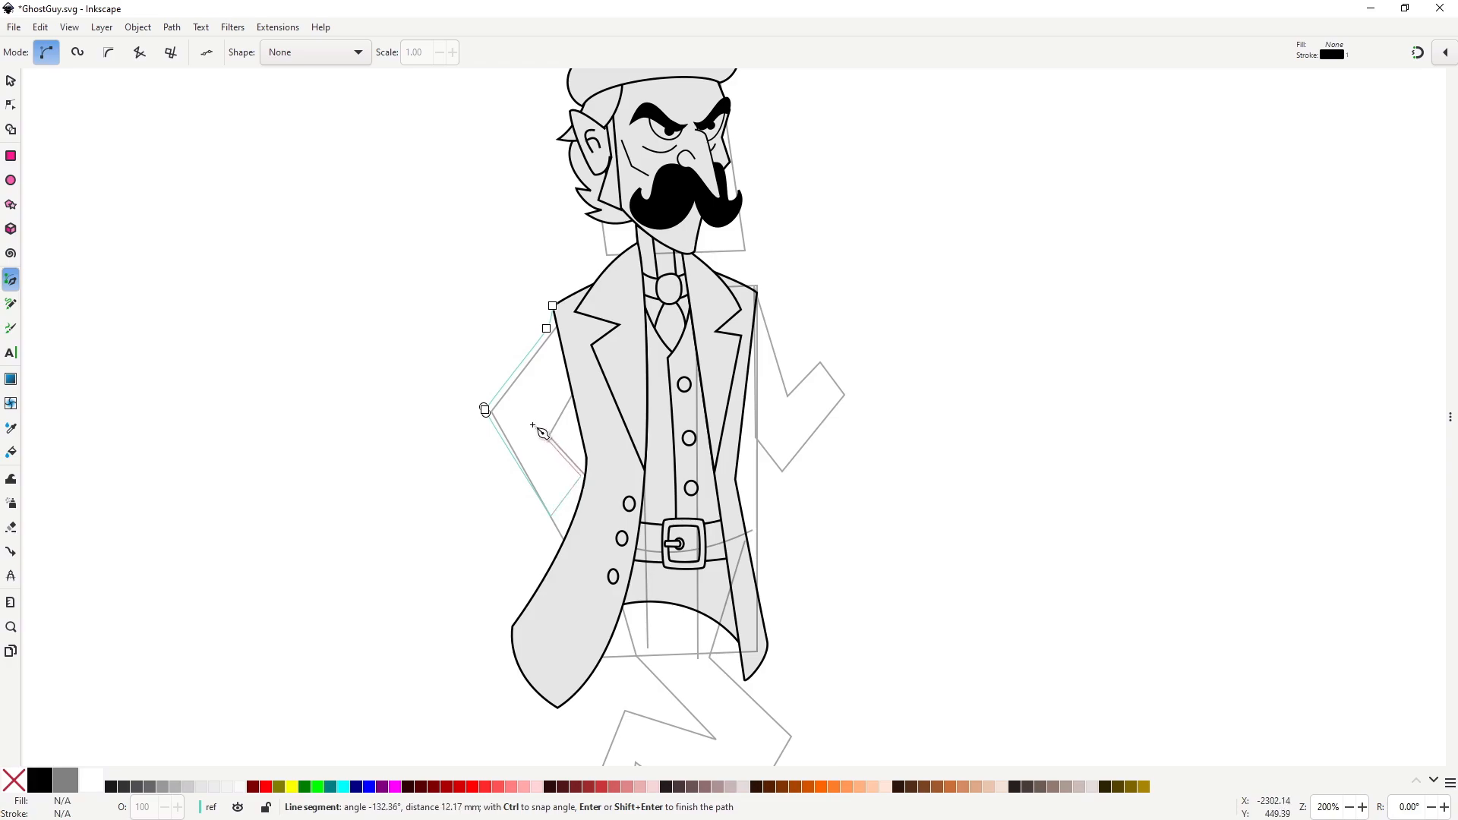
{"action": "left_click", "coordinate": [536, 422]}
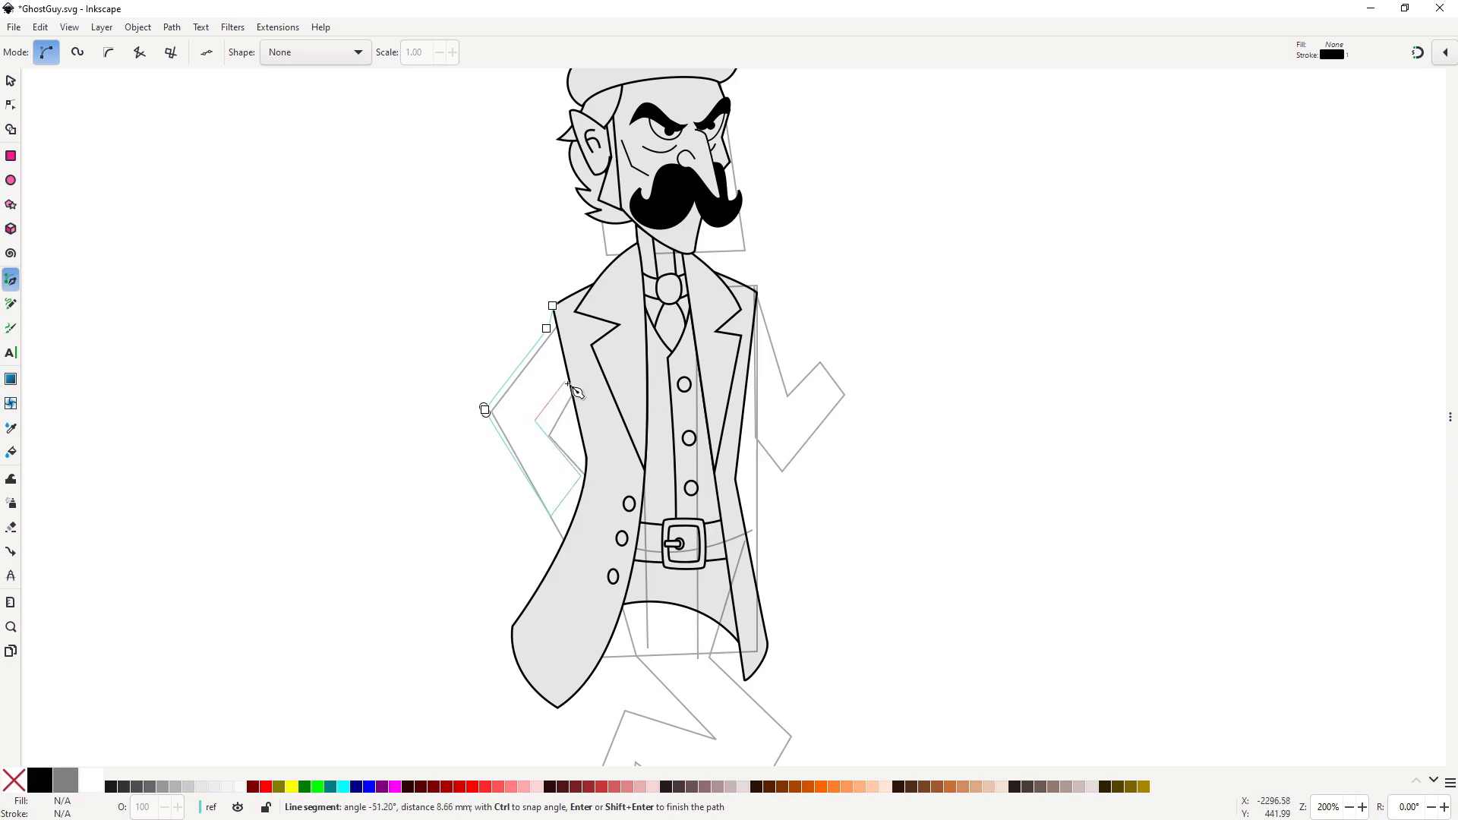
{"action": "left_click", "coordinate": [576, 379]}
{"action": "mouse_move", "coordinate": [552, 305]}
{"action": "left_mouse_down"}
{"action": "mouse_move", "coordinate": [515, 283]}
{"action": "mouse_move", "coordinate": [540, 327]}
{"action": "left_mouse_up"}
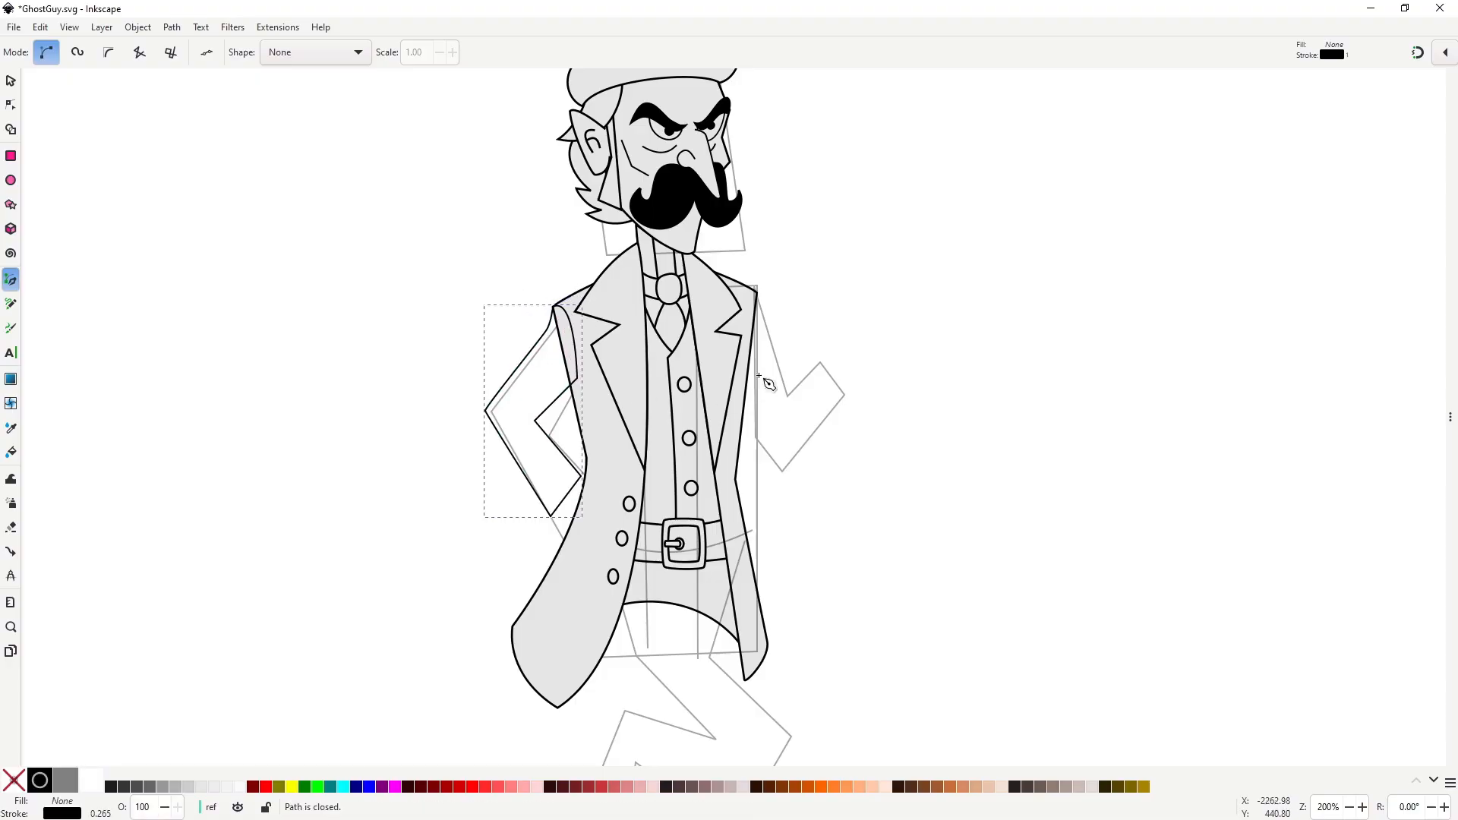
Start editing the near sleeve's nodes at the outer corner of its cuff.
{"action": "key", "text": "n"}
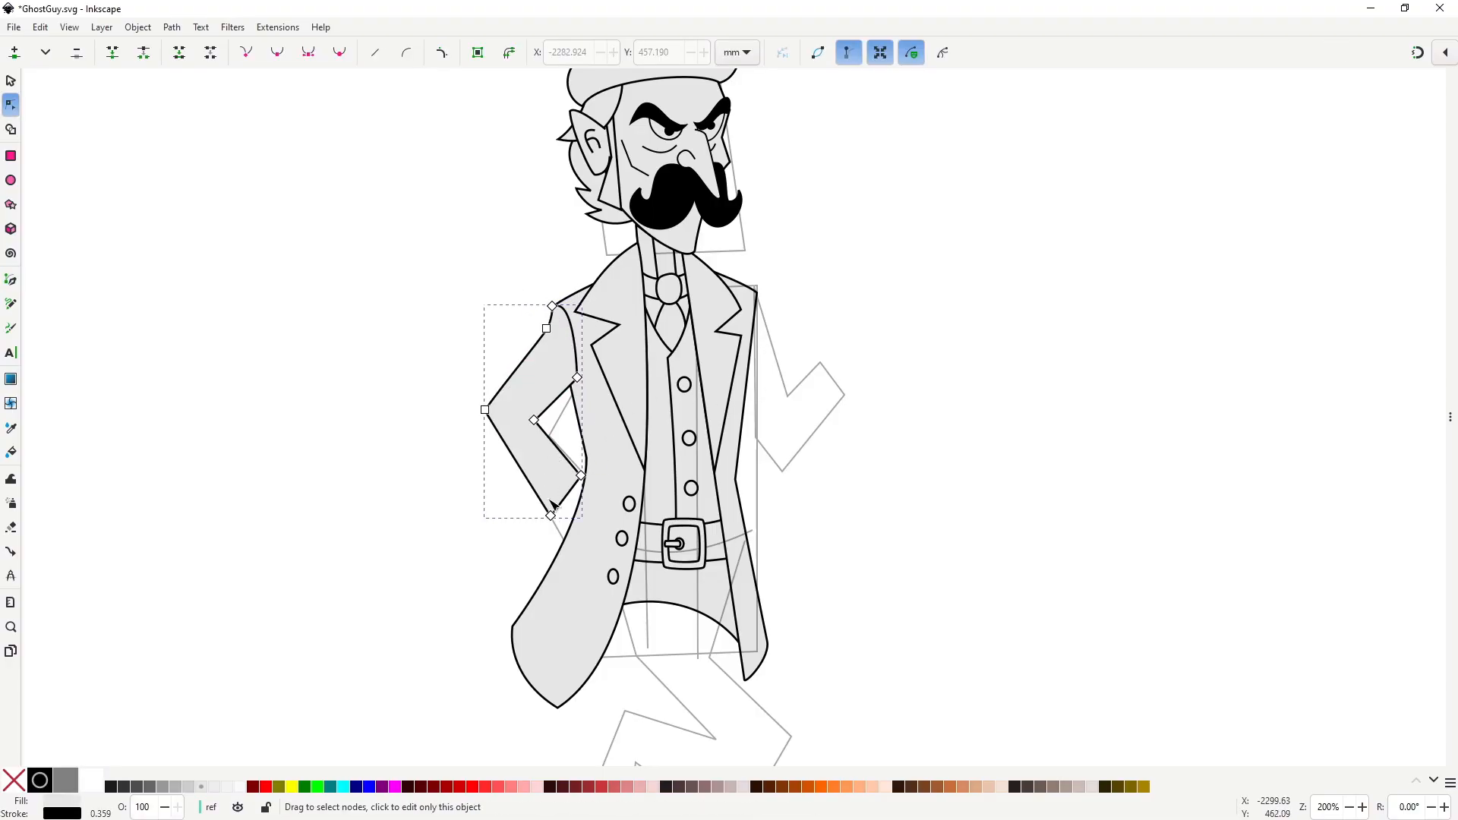
{"action": "left_click", "coordinate": [549, 516]}
{"action": "scroll", "coordinate": [555, 518], "scroll_direction": "up", "scroll_amount": 2}
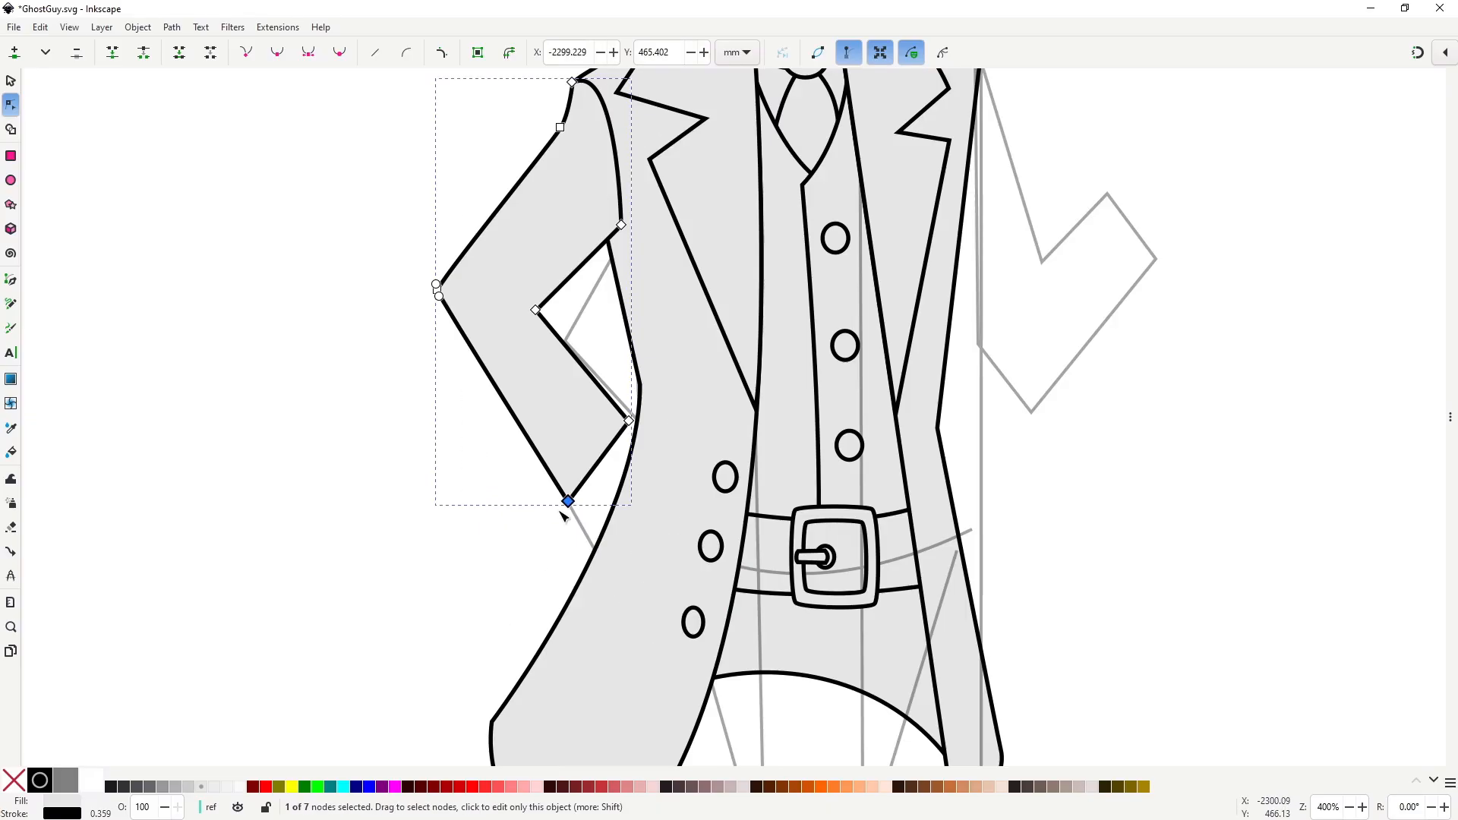
Draw a closed four-cornered cuff outline around the lower end of the bent arm's sleeve with the Pen tool.
{"action": "key", "text": "b"}
{"action": "left_click", "coordinate": [574, 503]}
{"action": "left_click", "coordinate": [536, 449]}
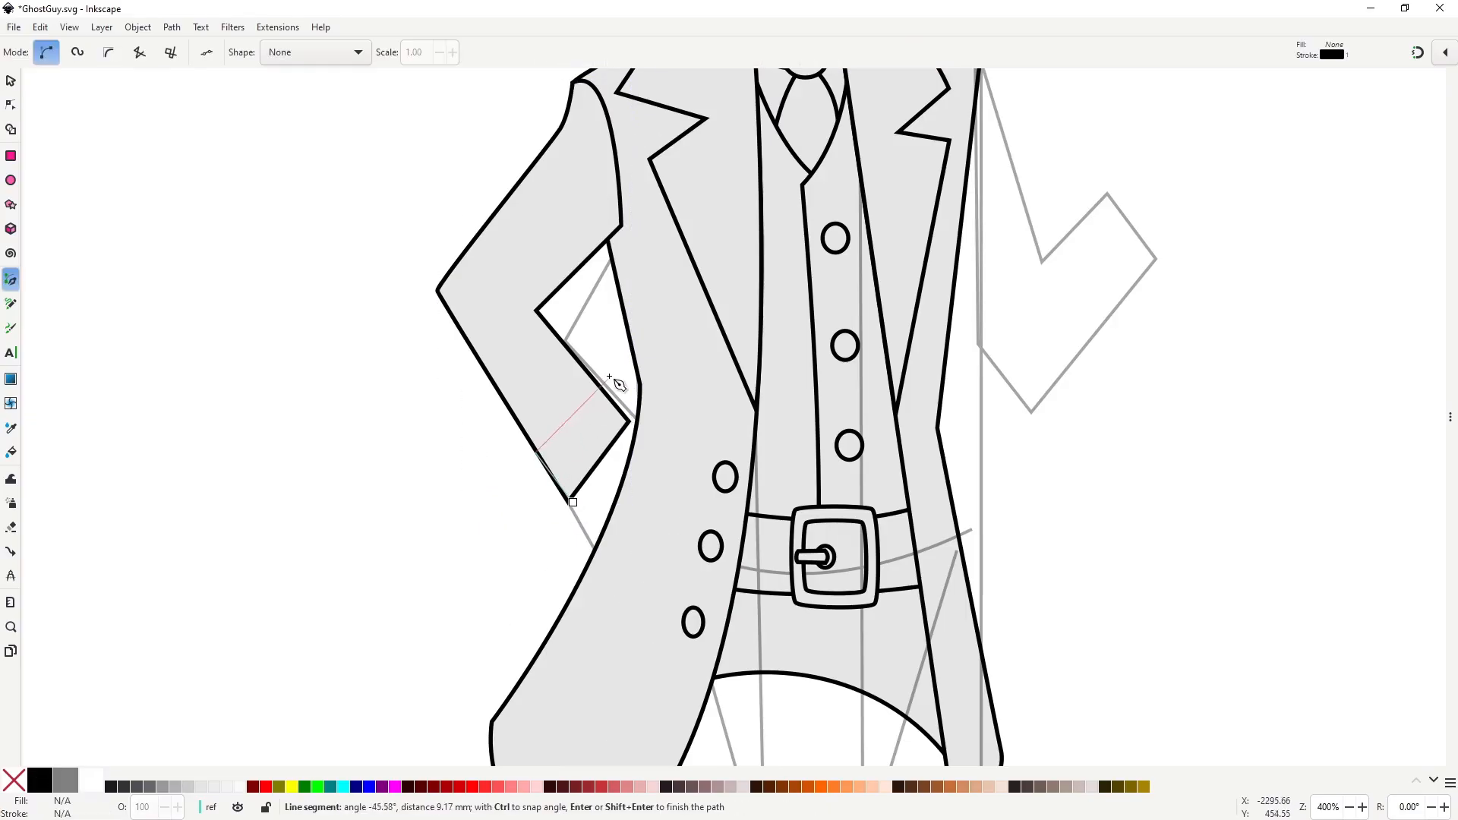
{"action": "left_click", "coordinate": [613, 372]}
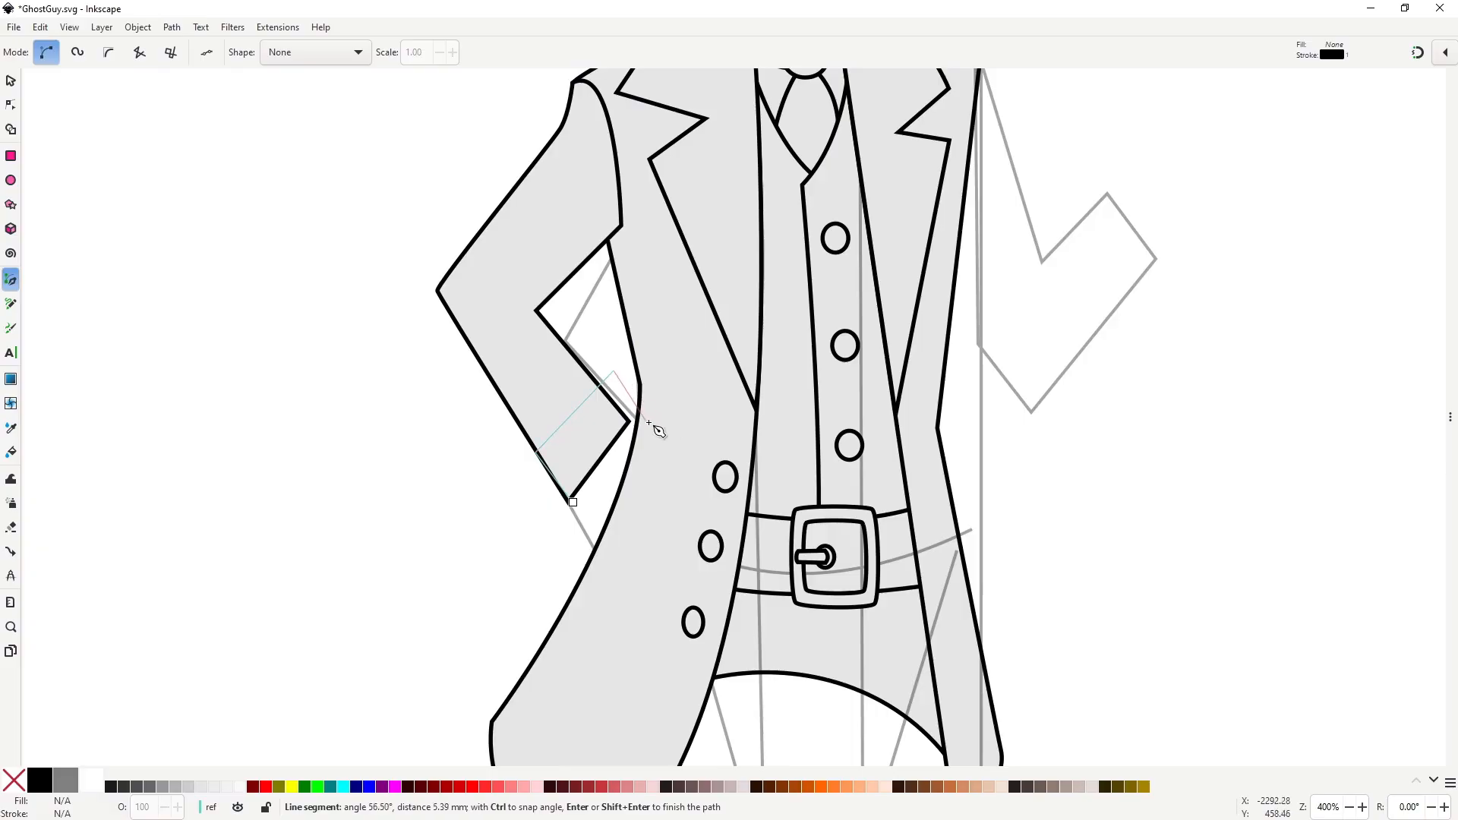
{"action": "left_click", "coordinate": [651, 425]}
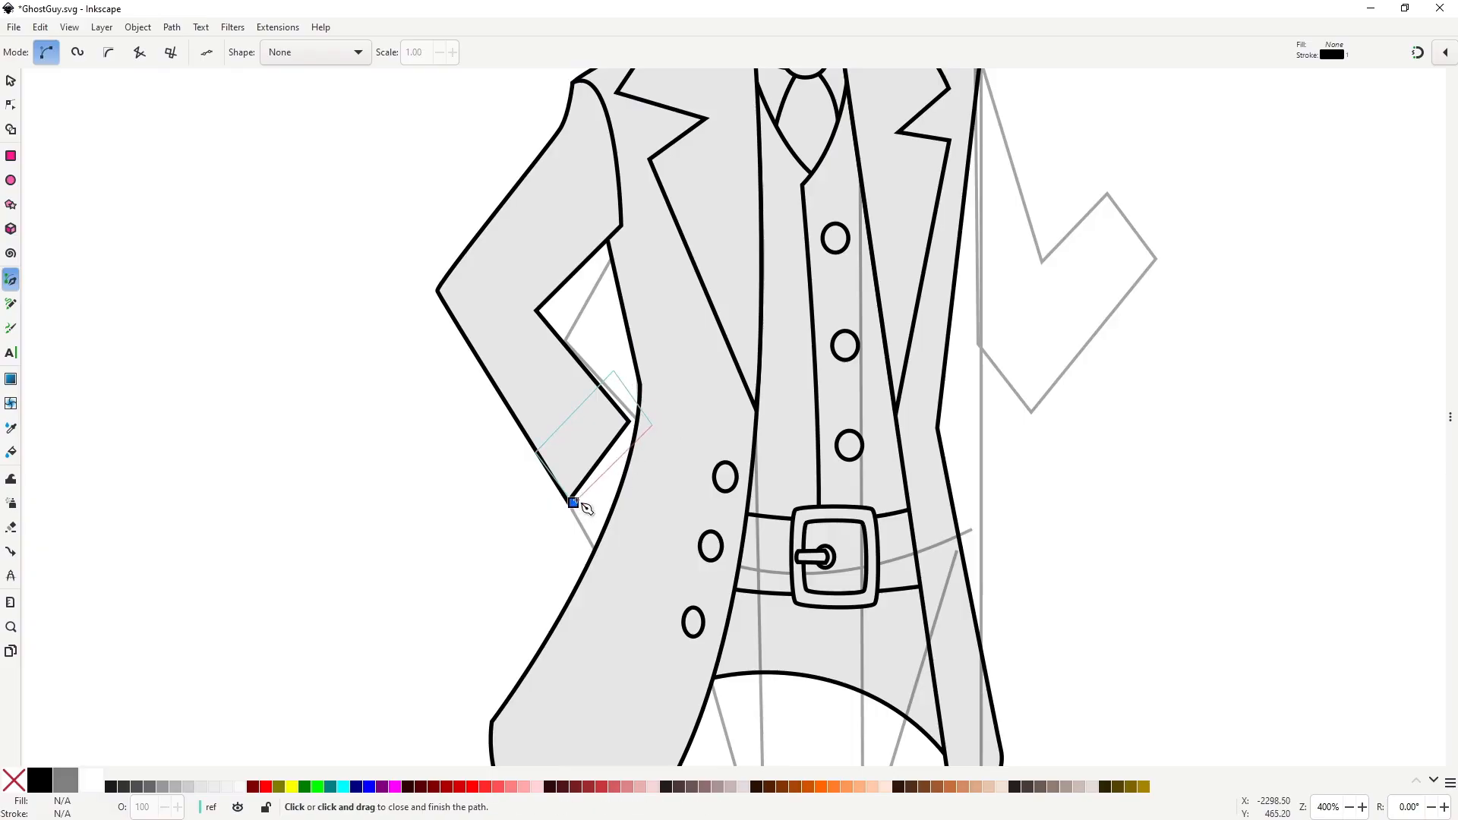
{"action": "left_click", "coordinate": [575, 501]}
Move the cuff's two outer corner nodes slightly outward so the outline extends past the sleeve's outer edge.
{"action": "key", "text": "n"}
{"action": "left_click_drag", "start_coordinate": [574, 502], "coordinate": [570, 512]}
{"action": "left_click_drag", "start_coordinate": [537, 452], "coordinate": [533, 456]}
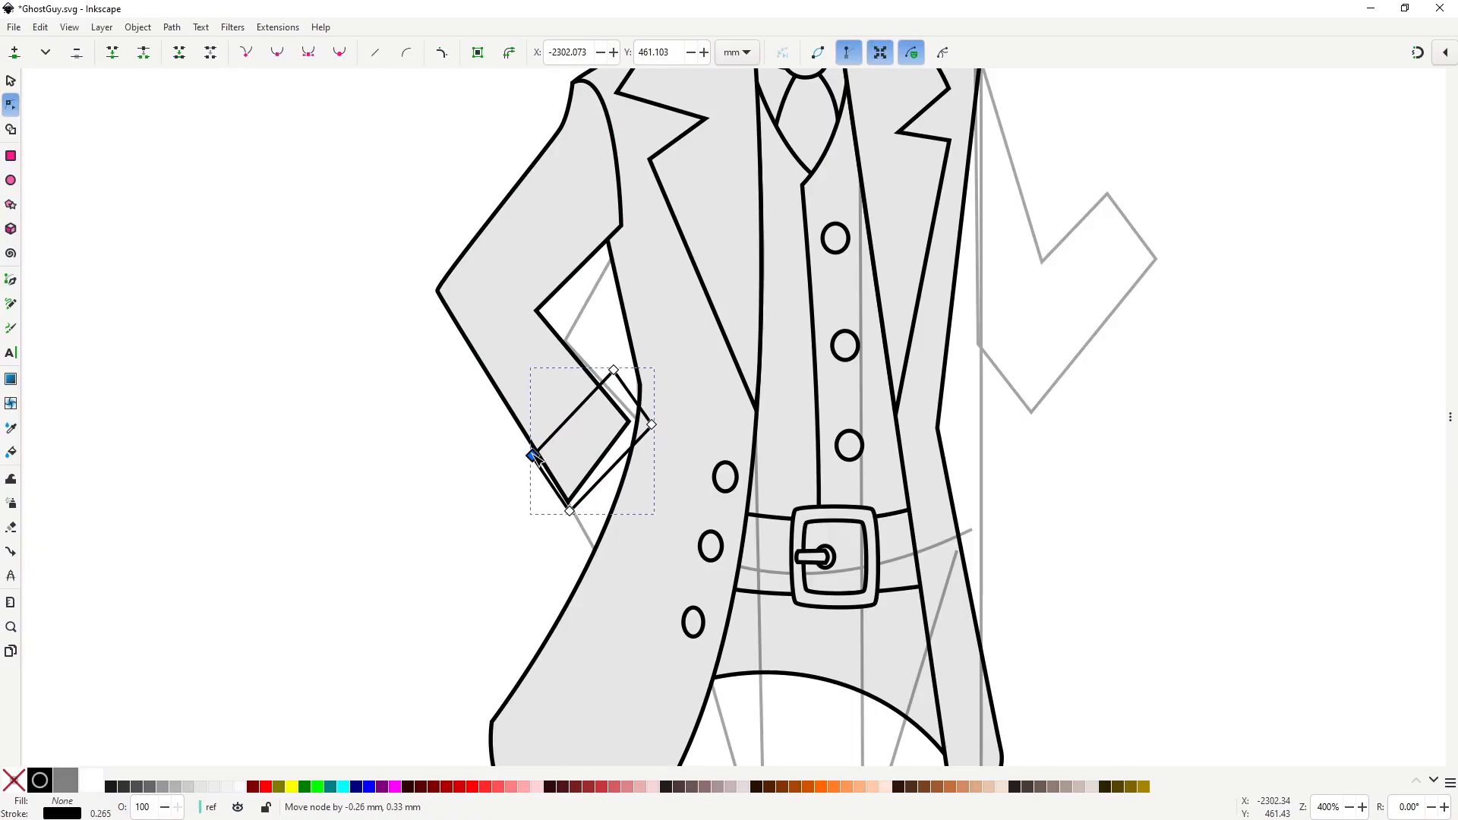
{"action": "left_click", "coordinate": [483, 387]}
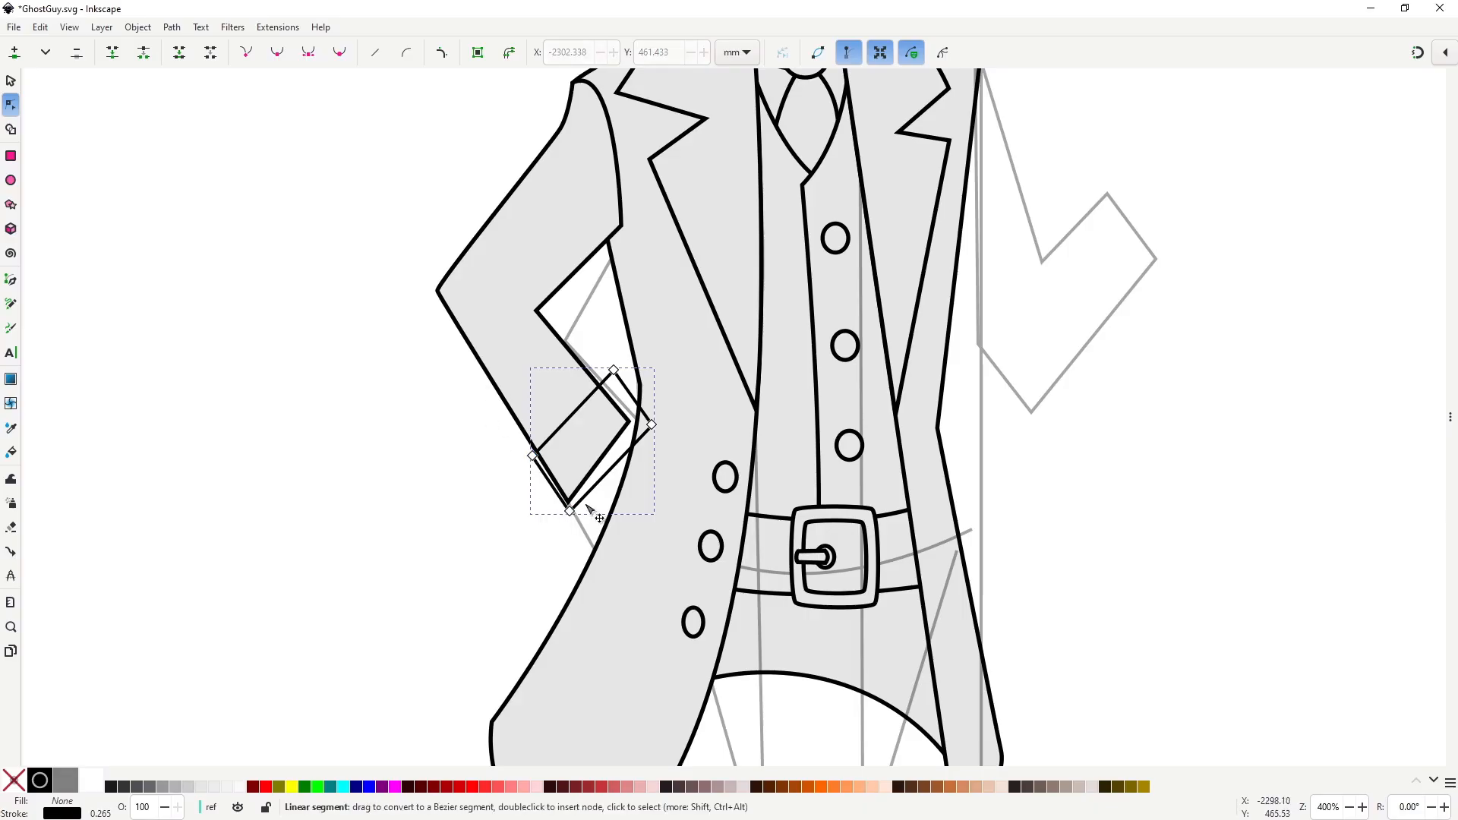
Paste the copied grey fill and outline style onto the cuff and bend its two long edges into arcs.
{"action": "key", "text": "ctrl+shift+v"}
{"action": "left_click_drag", "start_coordinate": [611, 471], "coordinate": [595, 376]}
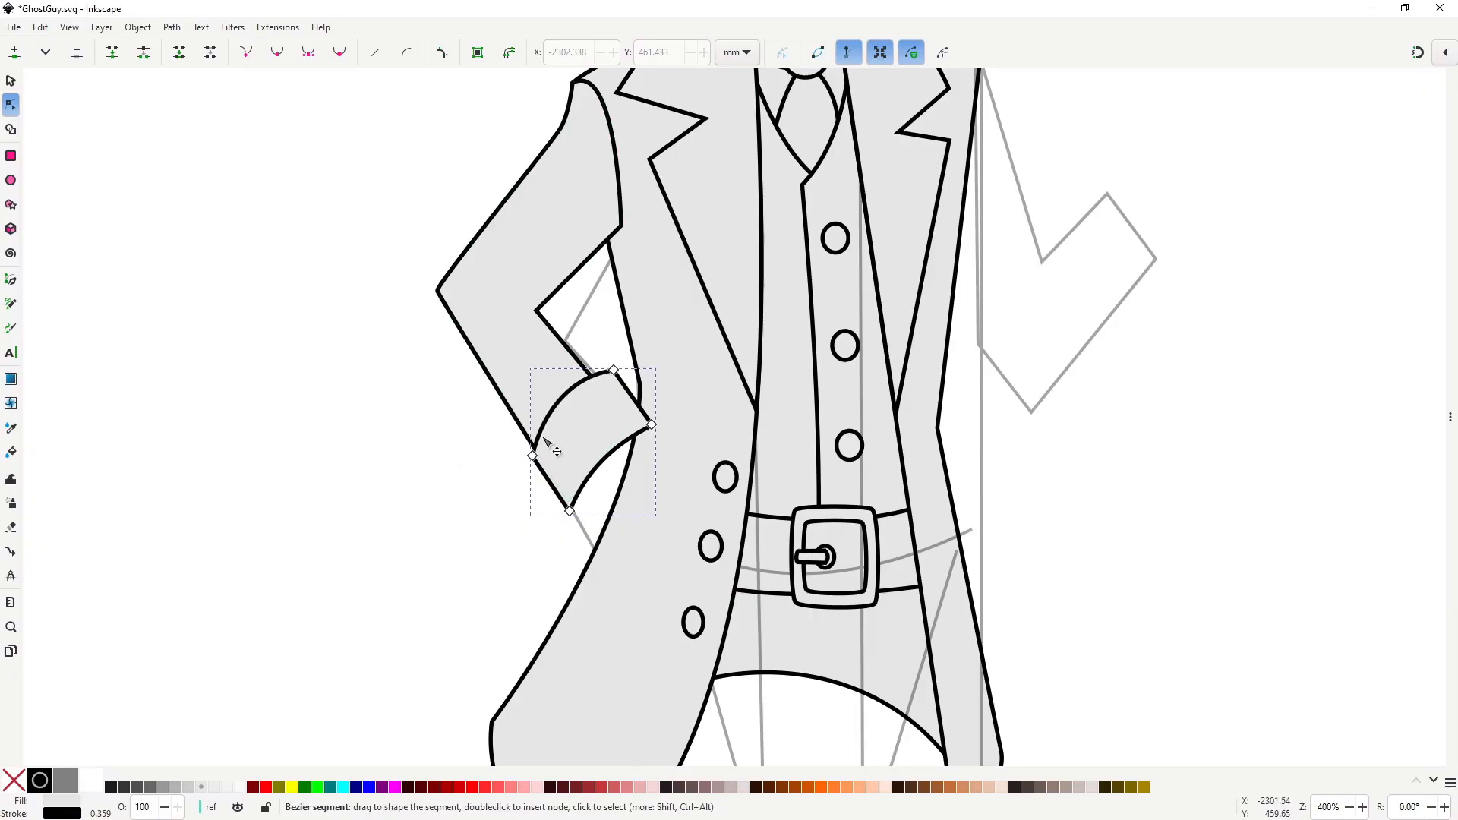
{"action": "left_click_drag", "start_coordinate": [542, 439], "coordinate": [538, 441]}
{"action": "left_click_drag", "start_coordinate": [614, 370], "coordinate": [581, 349]}
Refine the sleeve outline by moving its armpit node inward and its shoulder node outward.
{"action": "left_click", "coordinate": [566, 336]}
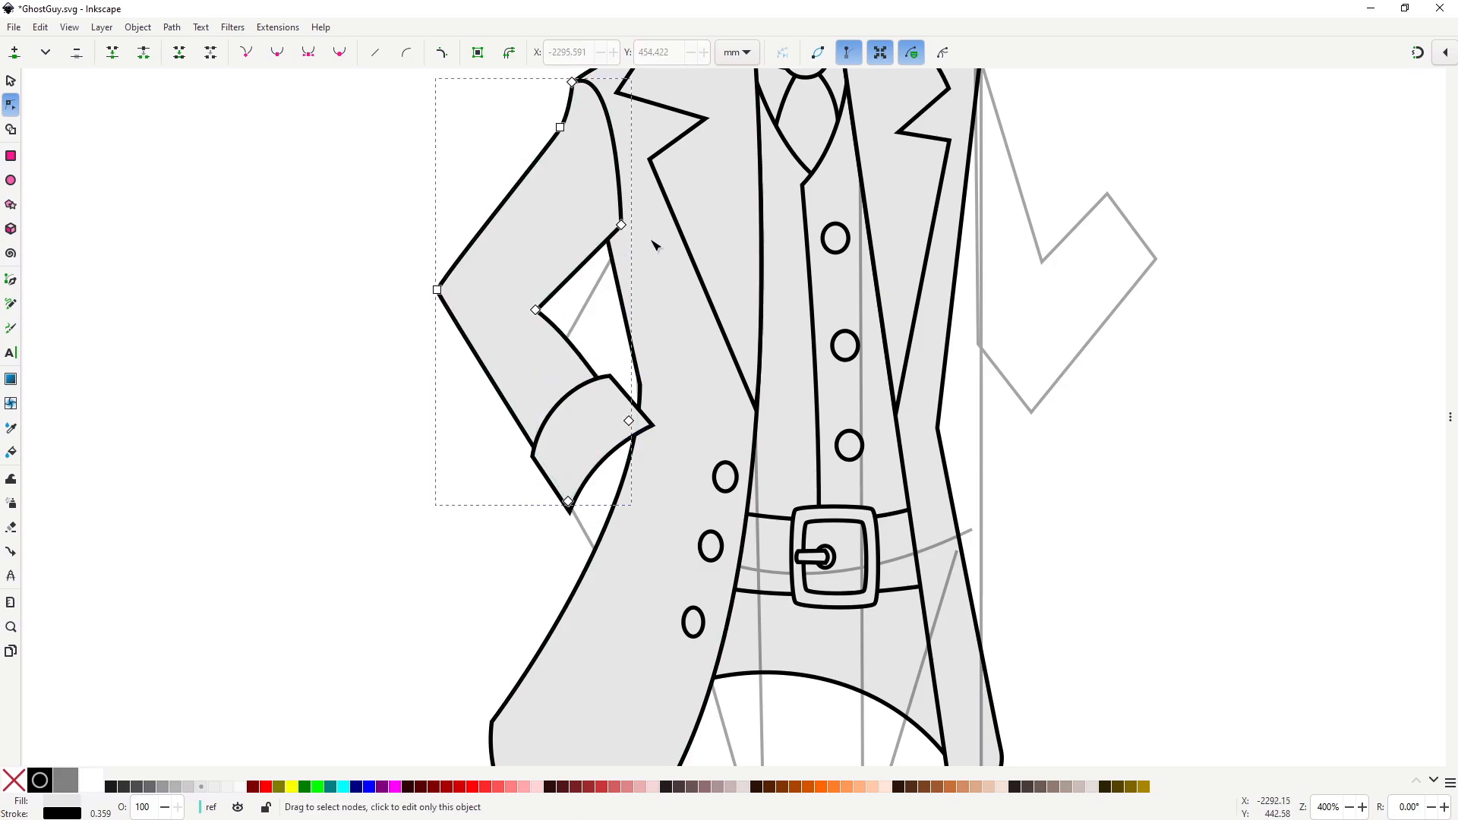
{"action": "left_click_drag", "start_coordinate": [622, 226], "coordinate": [613, 232]}
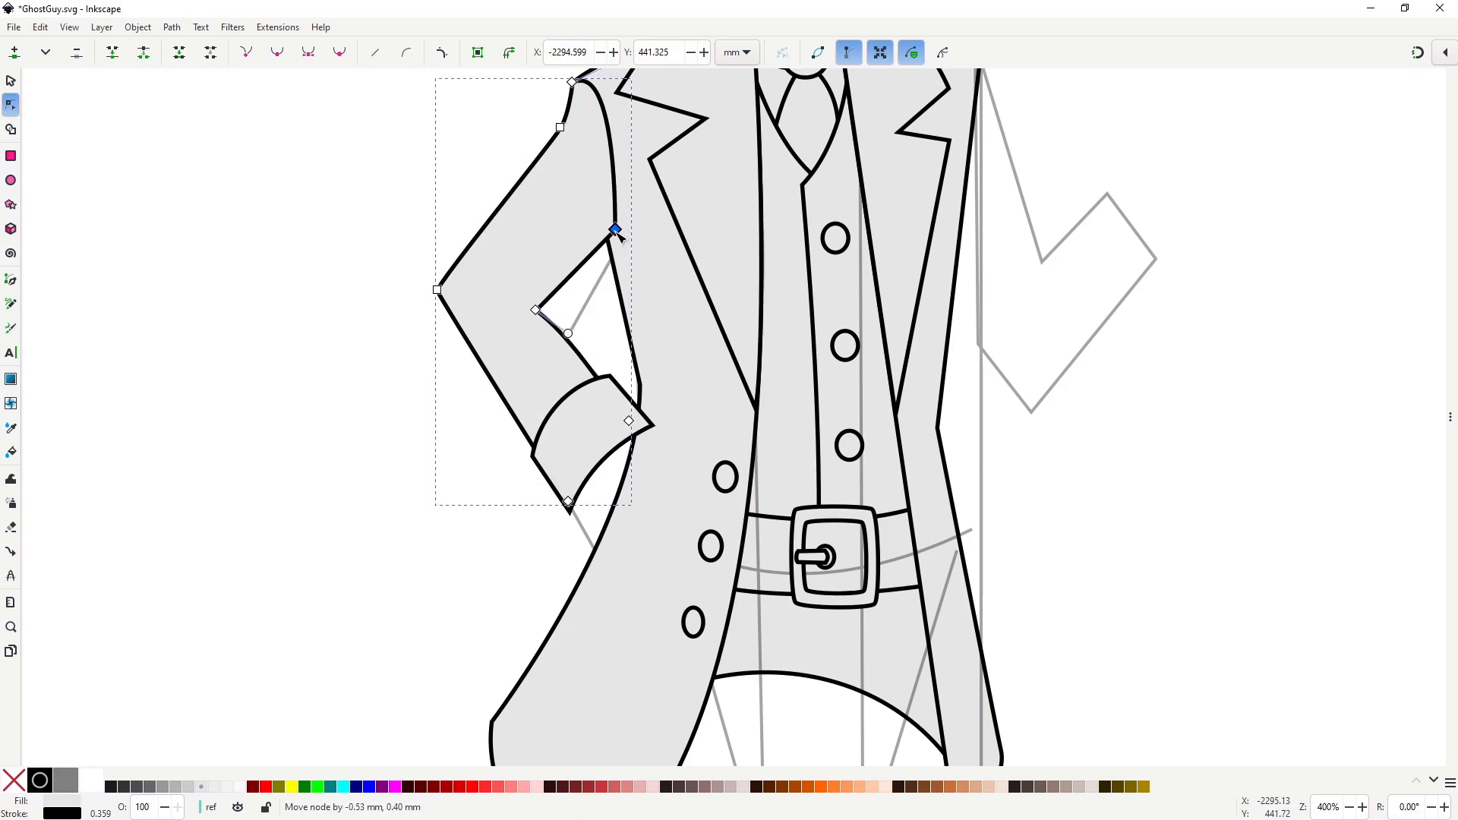
{"action": "left_click", "coordinate": [560, 128], "text": "shift"}
{"action": "left_click_drag", "start_coordinate": [560, 128], "coordinate": [553, 122]}
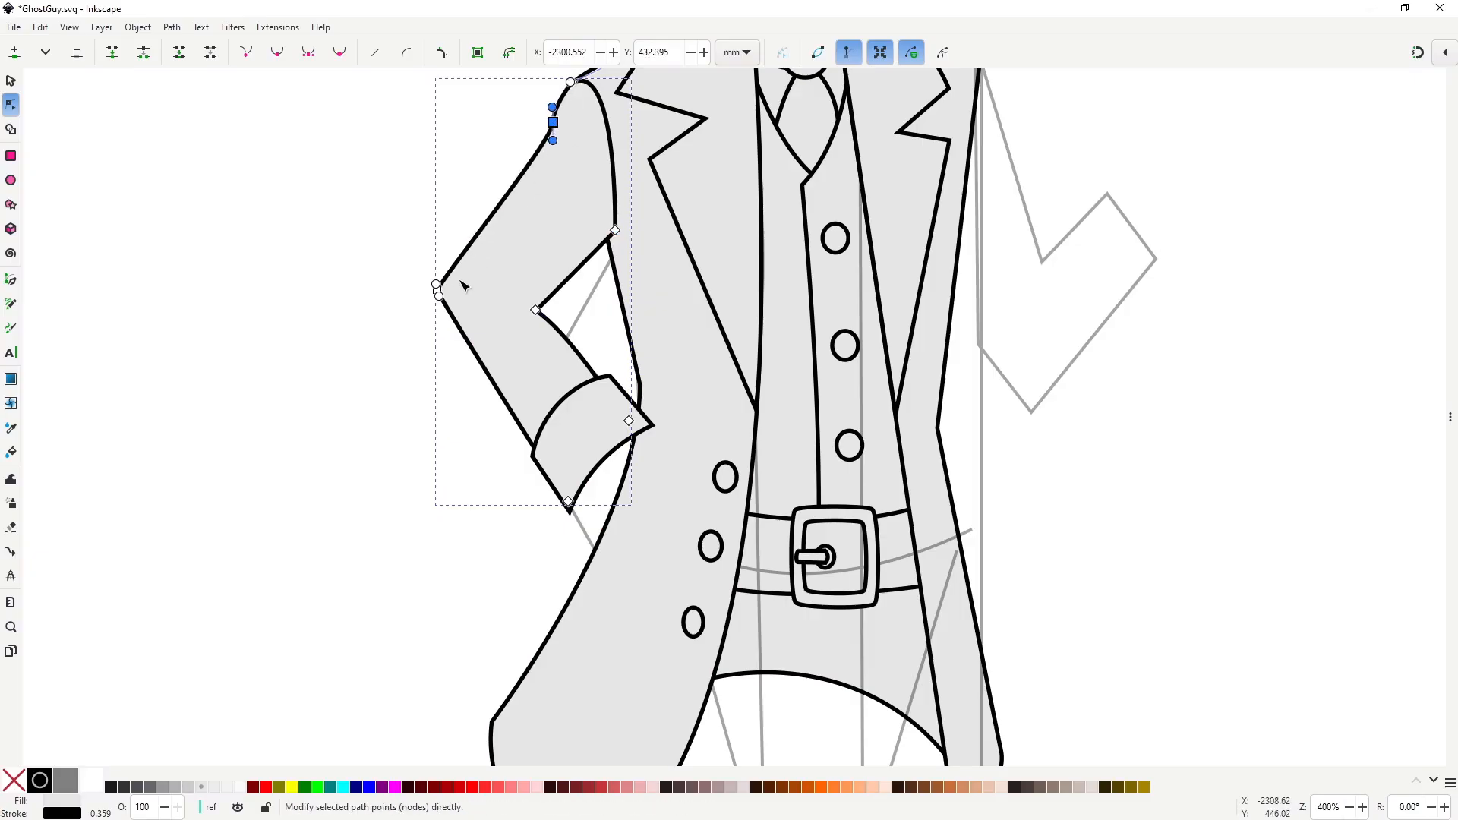
{"action": "mouse_move", "coordinate": [436, 284]}
{"action": "left_mouse_down"}
{"action": "mouse_move", "coordinate": [439, 272]}
{"action": "mouse_move", "coordinate": [443, 309]}
{"action": "left_mouse_up"}
{"action": "left_click", "coordinate": [444, 347]}
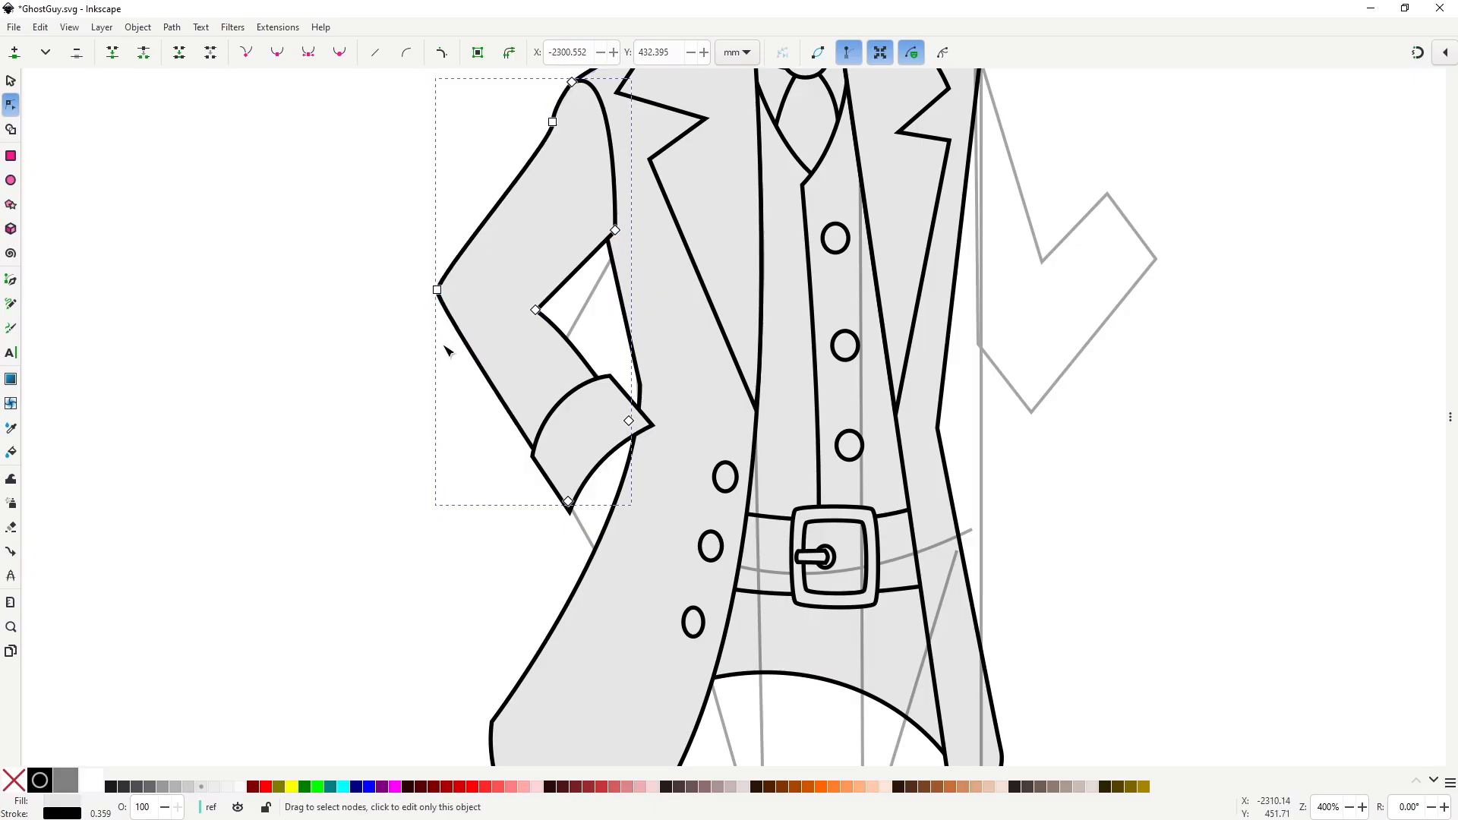
Draw a short curved fold line at the inner elbow of the sleeve.
{"action": "key", "text": "b"}
{"action": "left_click", "coordinate": [496, 307]}
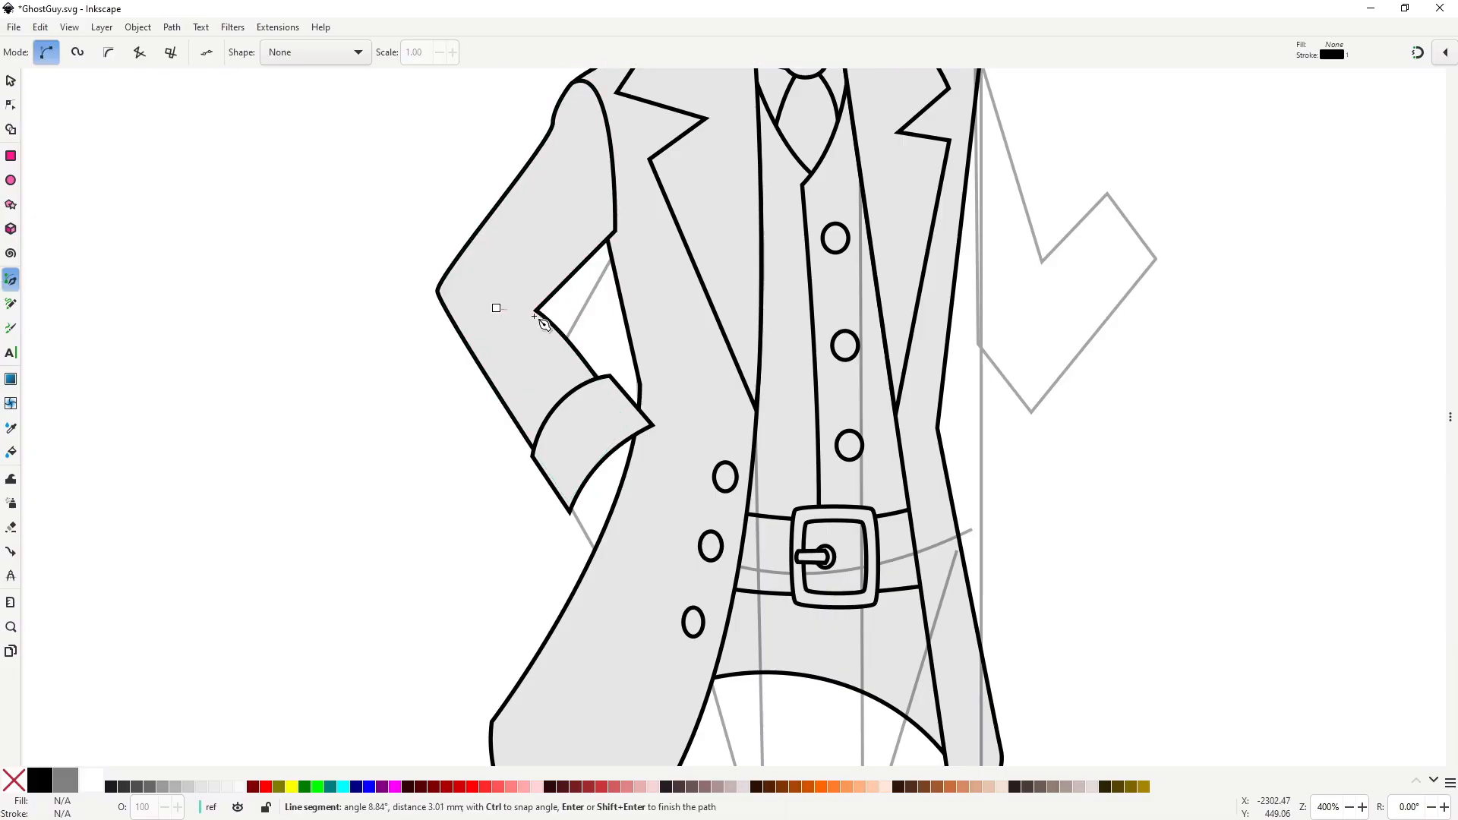
{"action": "left_click_drag", "start_coordinate": [555, 327], "coordinate": [580, 355]}
{"action": "key", "text": "Return"}
{"action": "key", "text": "s"}
{"action": "left_click", "coordinate": [463, 454]}
Bend the cuff's open edge further inward so that it arcs more strongly.
{"action": "scroll", "coordinate": [930, 446], "scroll_direction": "down", "scroll_amount": 3}
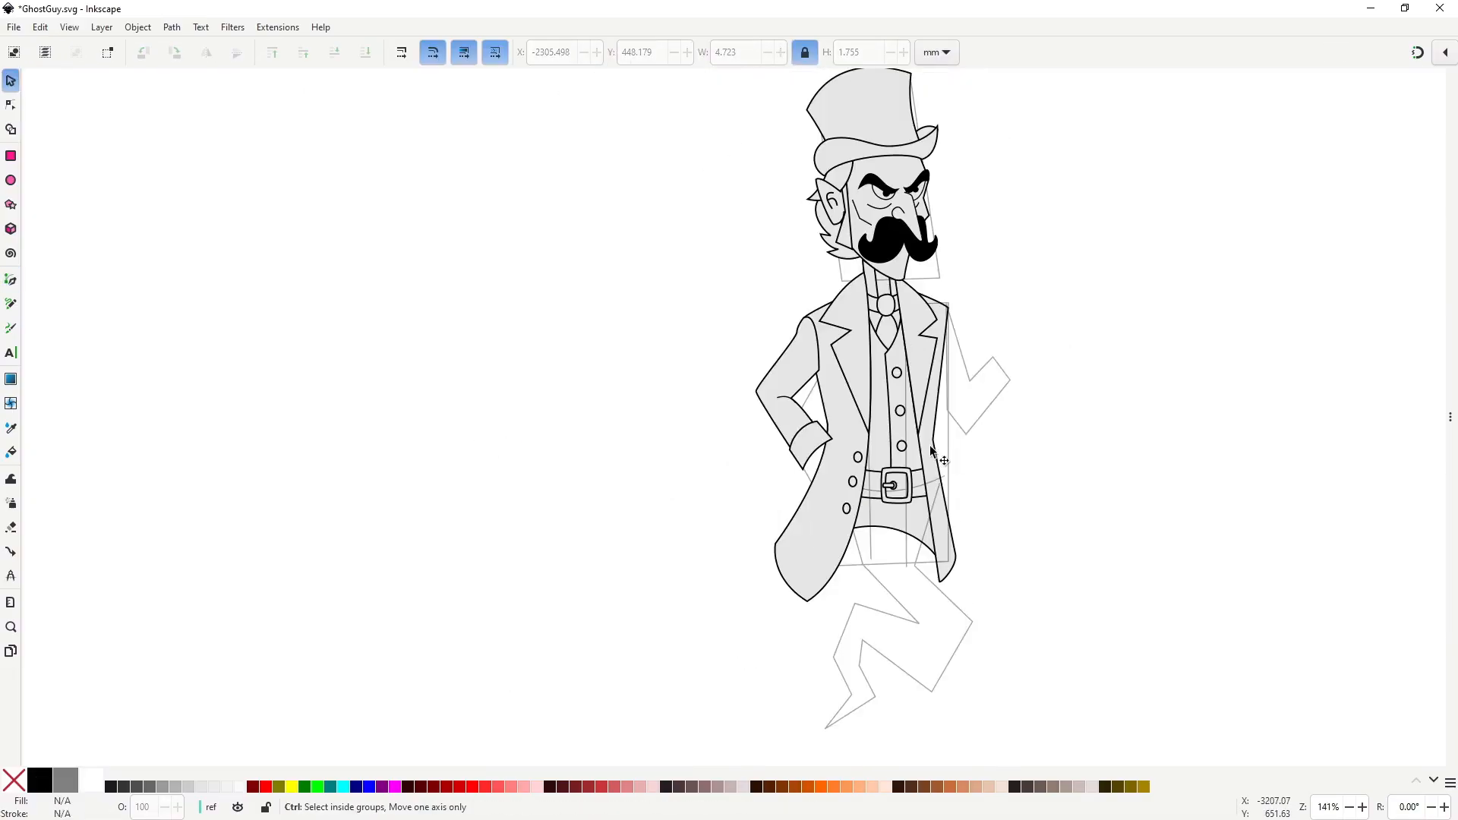
{"action": "key", "text": "space"}
{"action": "left_click_drag", "start_coordinate": [1022, 464], "coordinate": [868, 475]}
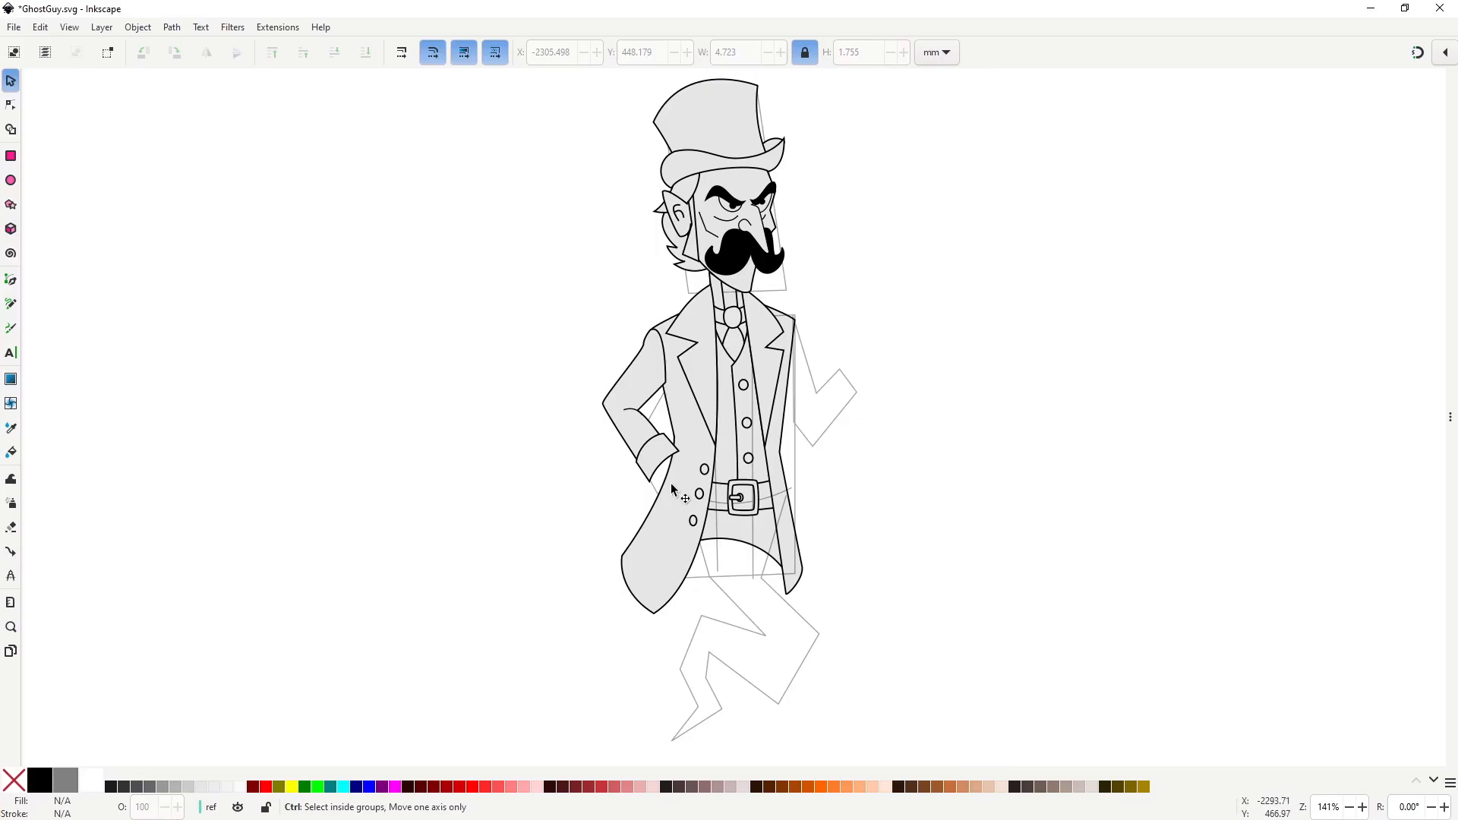
{"action": "scroll", "coordinate": [673, 481], "scroll_direction": "up", "scroll_amount": 4}
{"action": "double_click", "coordinate": [637, 370]}
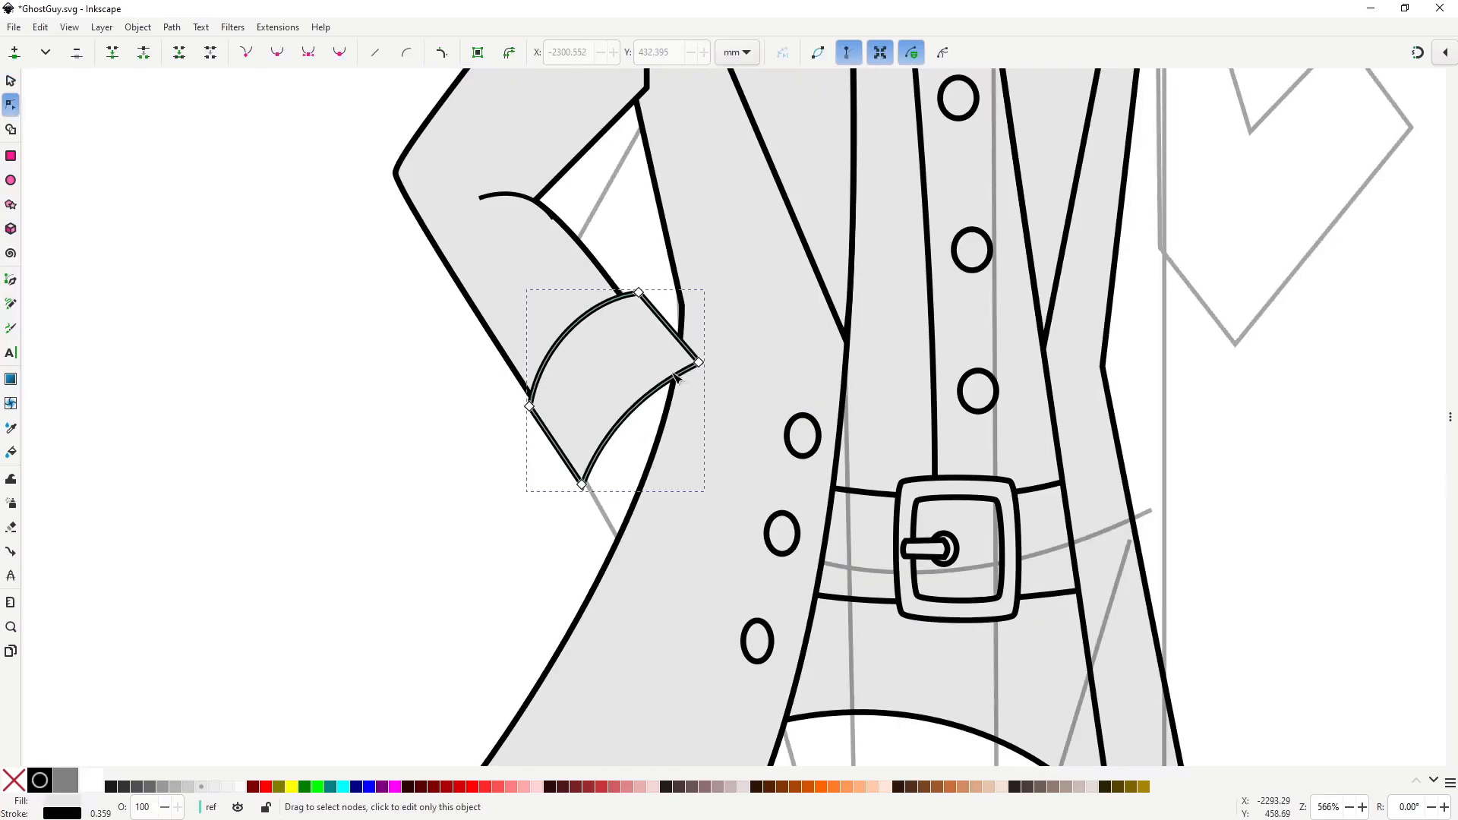
{"action": "left_click_drag", "start_coordinate": [655, 383], "coordinate": [613, 436]}
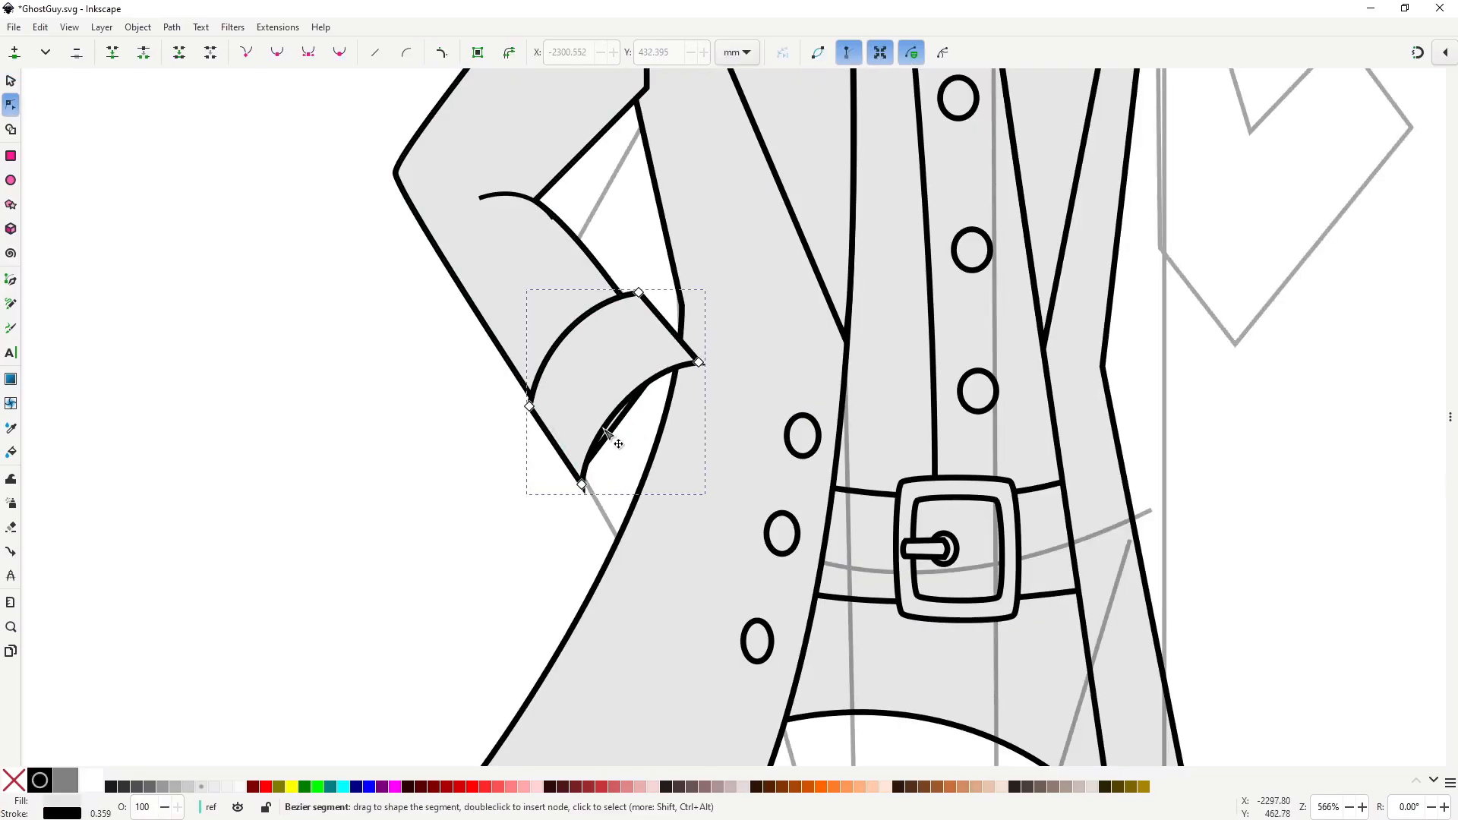
Draw a closed rounded shape for the inside of the cuff opening and place it behind the cuff.
{"action": "key", "text": "b"}
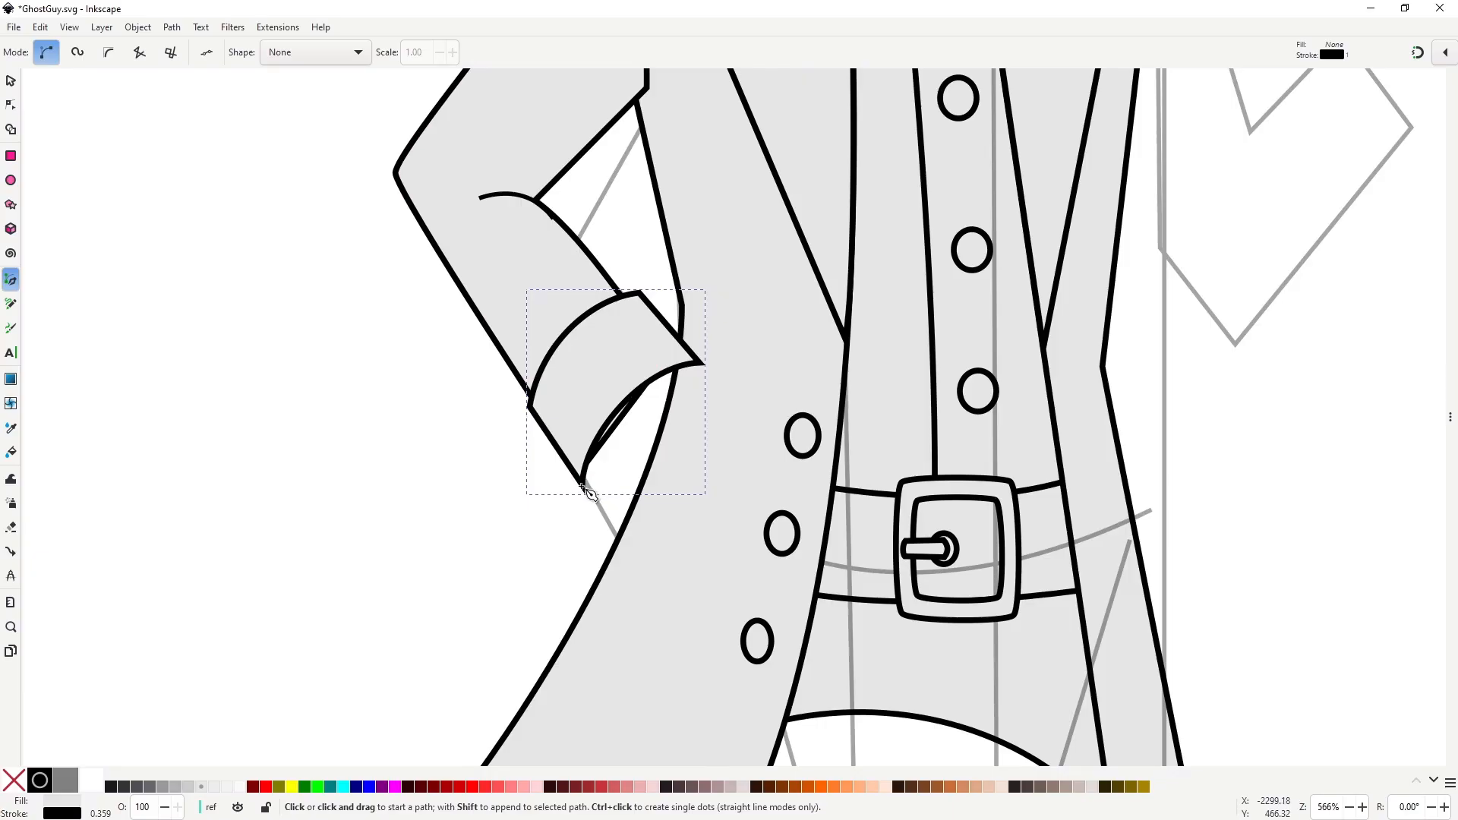
{"action": "left_click", "coordinate": [695, 359]}
{"action": "left_click_drag", "start_coordinate": [706, 415], "coordinate": [686, 446]}
{"action": "left_click_drag", "start_coordinate": [577, 478], "coordinate": [561, 418]}
{"action": "left_click", "coordinate": [695, 359]}
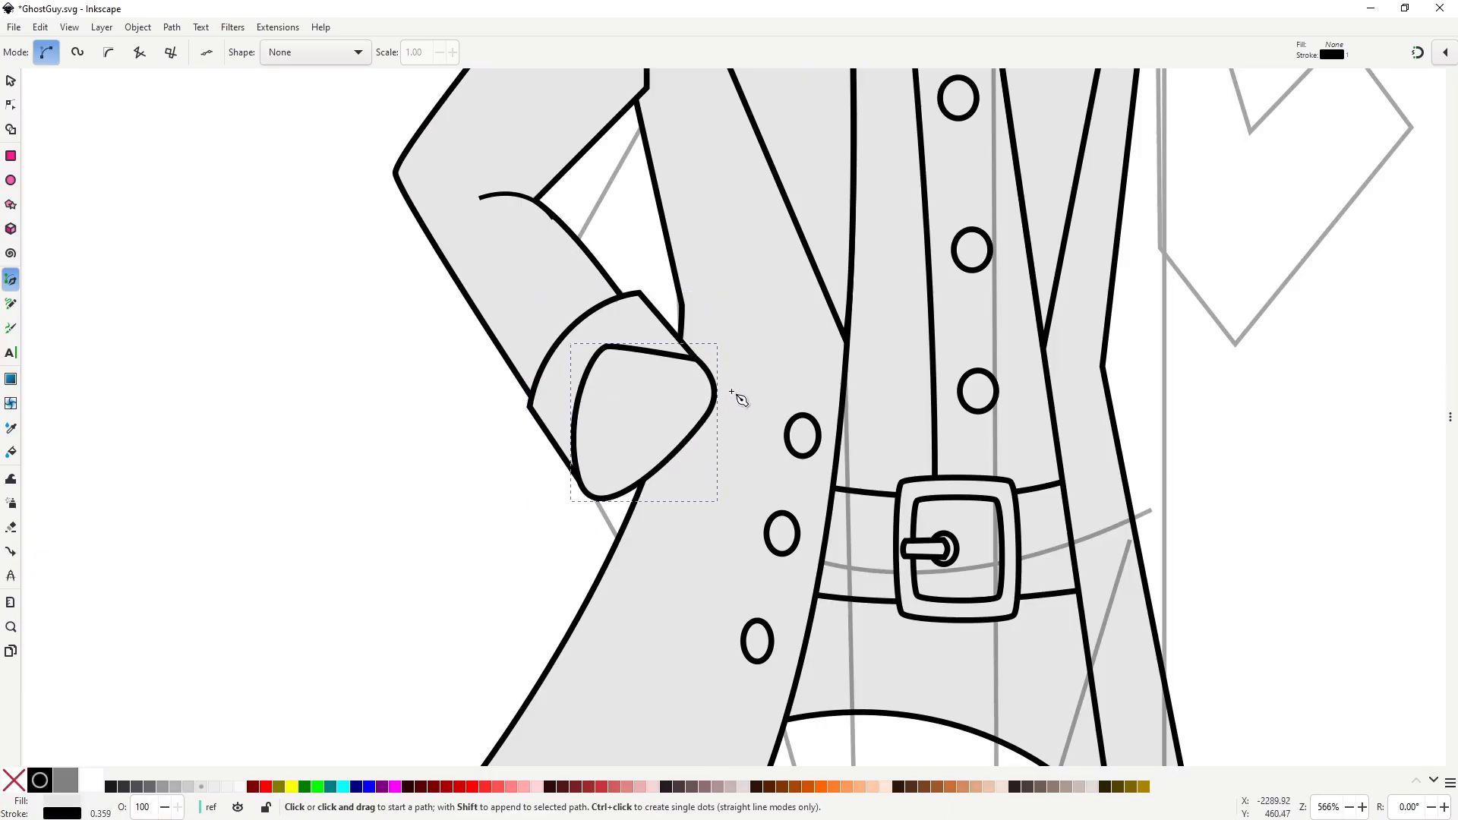
{"action": "key", "text": "s"}
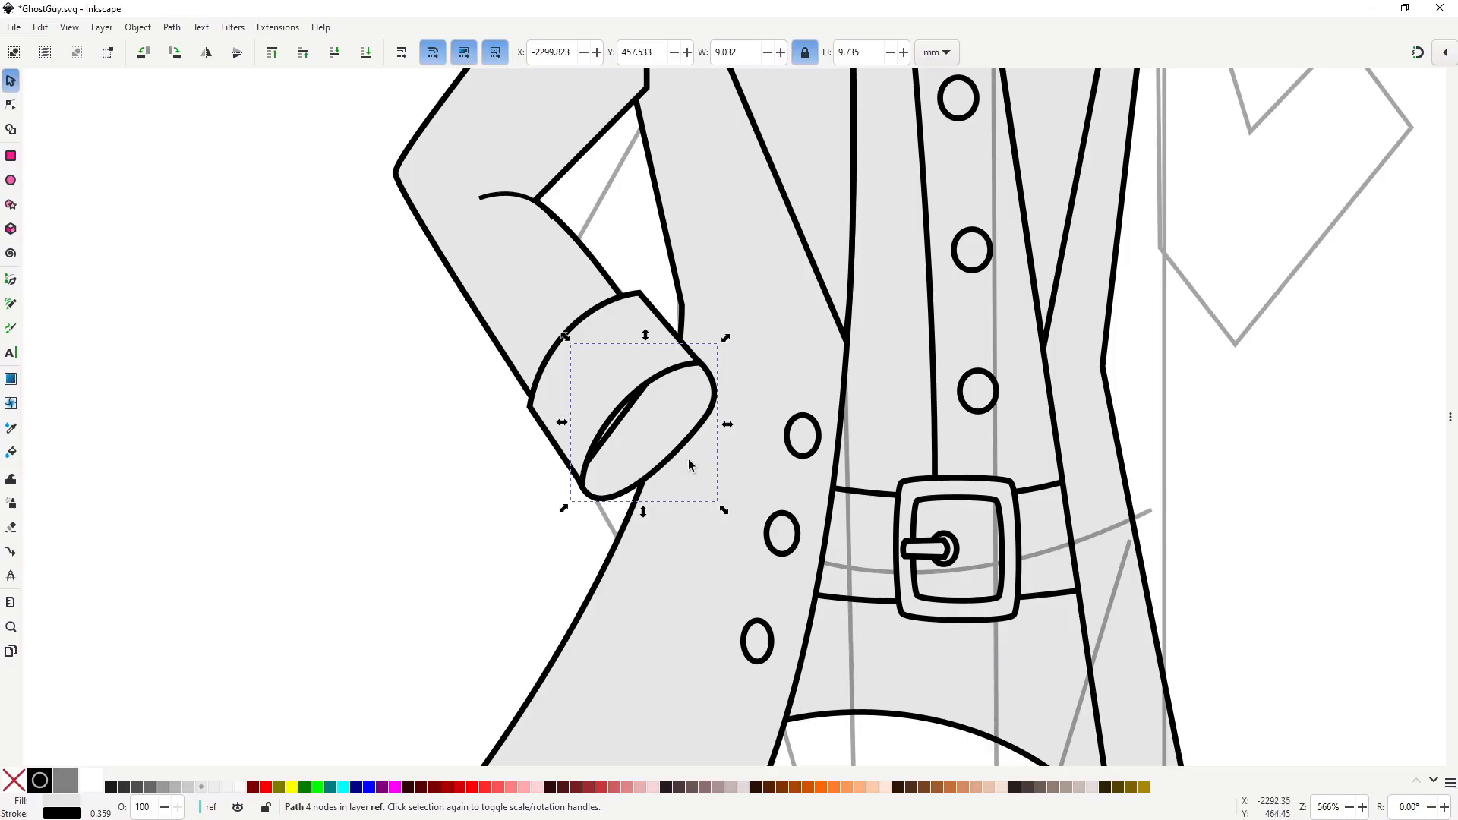
Draw a coat pocket's slanted, curved top edge below the cuff and continue it into a long curved inner side.
{"action": "key", "text": "b"}
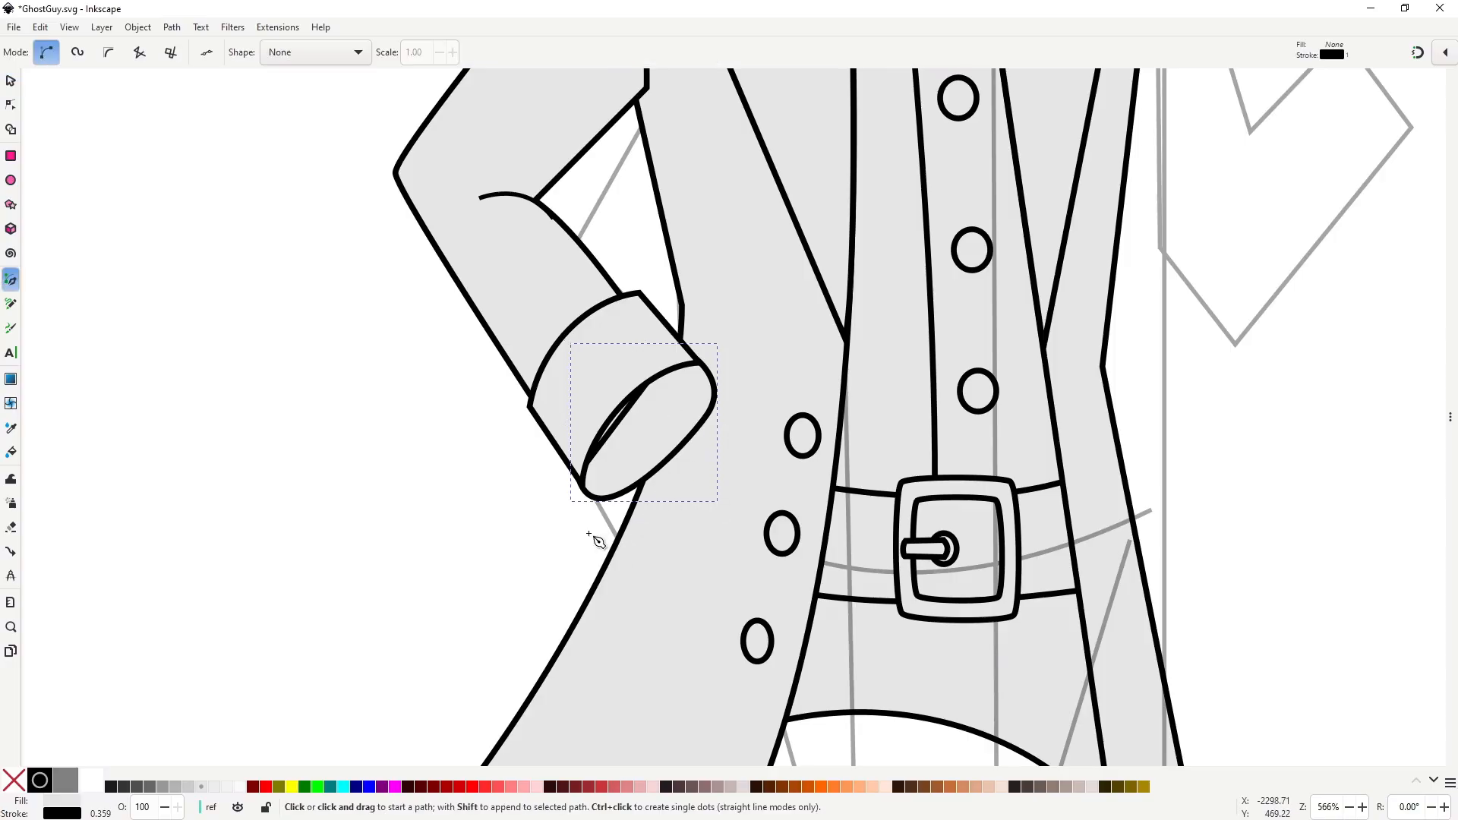
{"action": "left_click", "coordinate": [579, 537]}
{"action": "left_click_drag", "start_coordinate": [715, 463], "coordinate": [760, 464]}
{"action": "key", "text": "Return"}
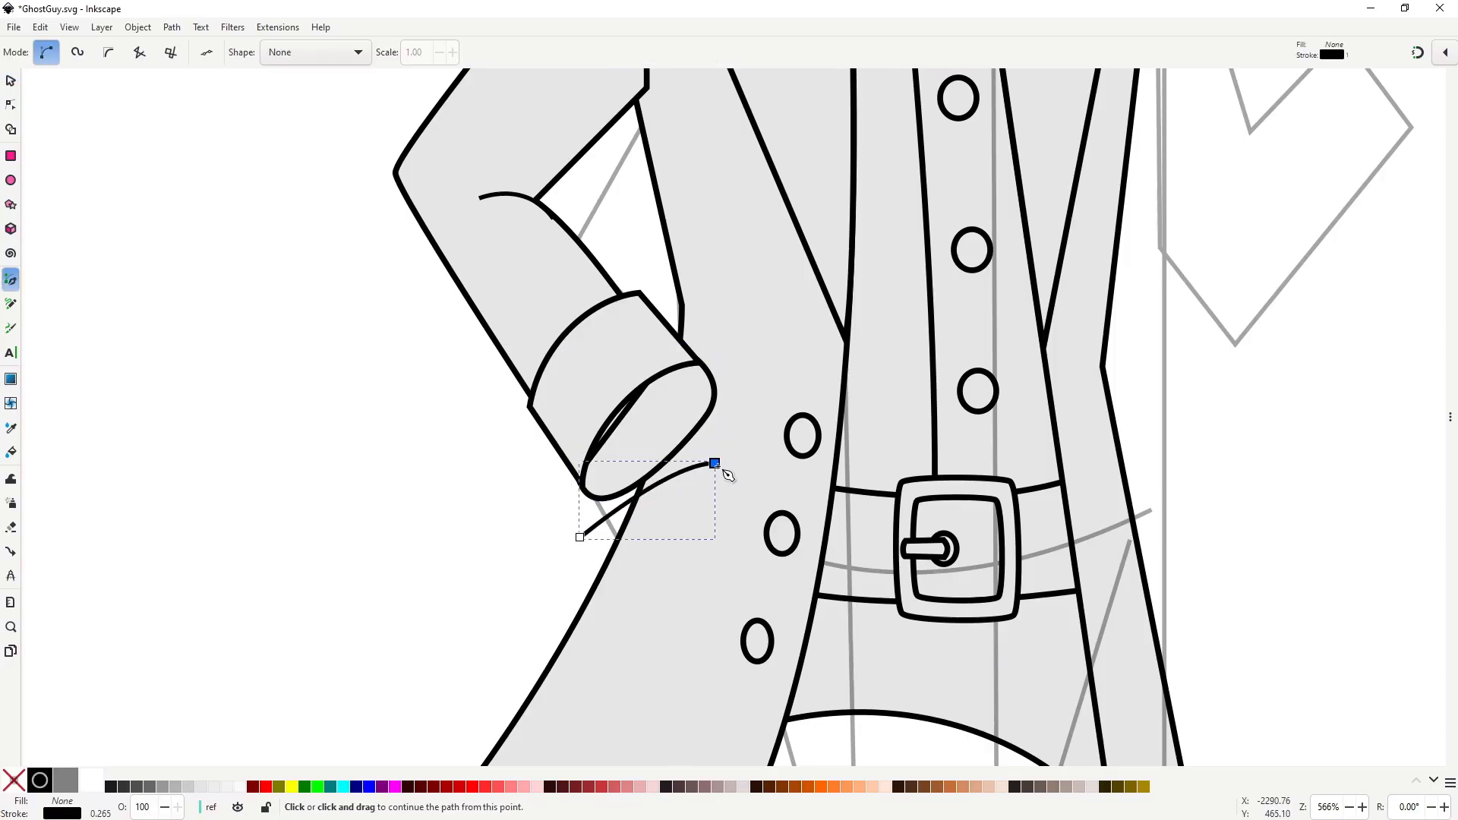
{"action": "left_click", "coordinate": [715, 463]}
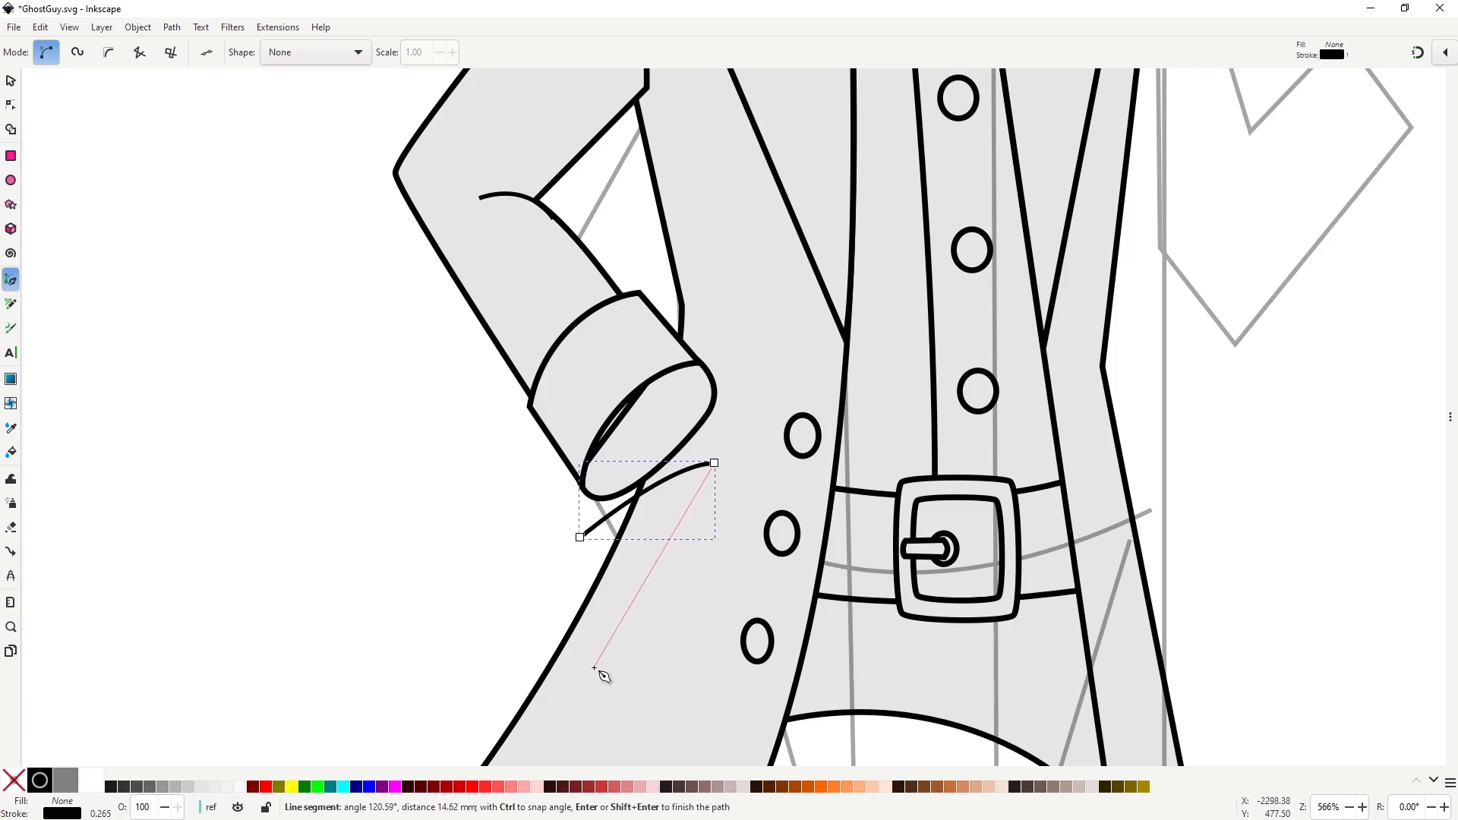
{"action": "scroll", "coordinate": [594, 668], "scroll_direction": "down", "scroll_amount": 6}
{"action": "left_click_drag", "start_coordinate": [606, 519], "coordinate": [488, 483]}
{"action": "key", "text": "Return"}
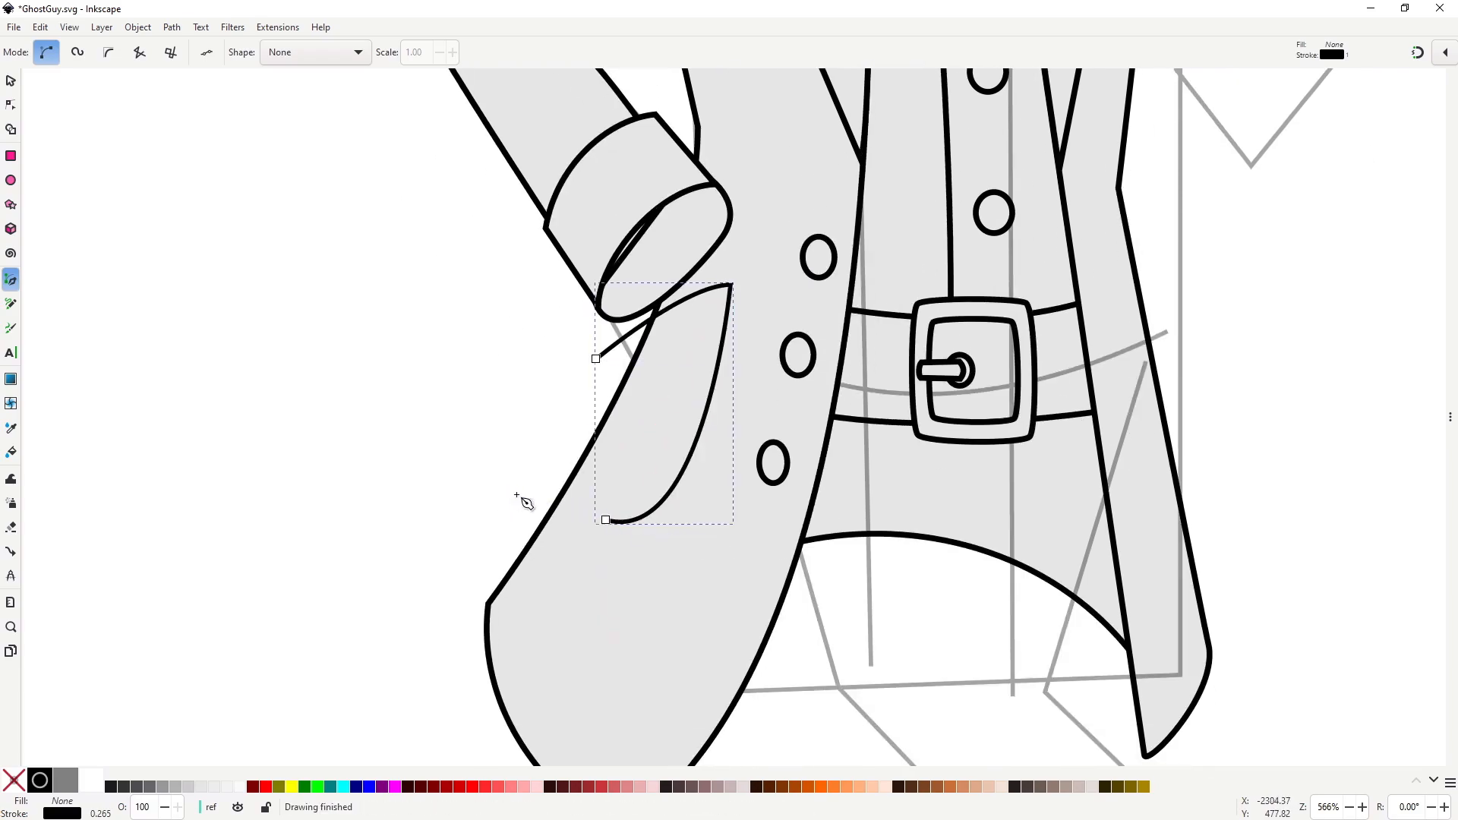
Close the pocket outline with a curved outer side and paste the copied fill and outline style onto it.
{"action": "left_click", "coordinate": [605, 519]}
{"action": "left_click_drag", "start_coordinate": [596, 358], "coordinate": [628, 209]}
{"action": "key", "text": "ctrl+shift+v"}
{"action": "left_click_drag", "start_coordinate": [680, 288], "coordinate": [607, 415]}
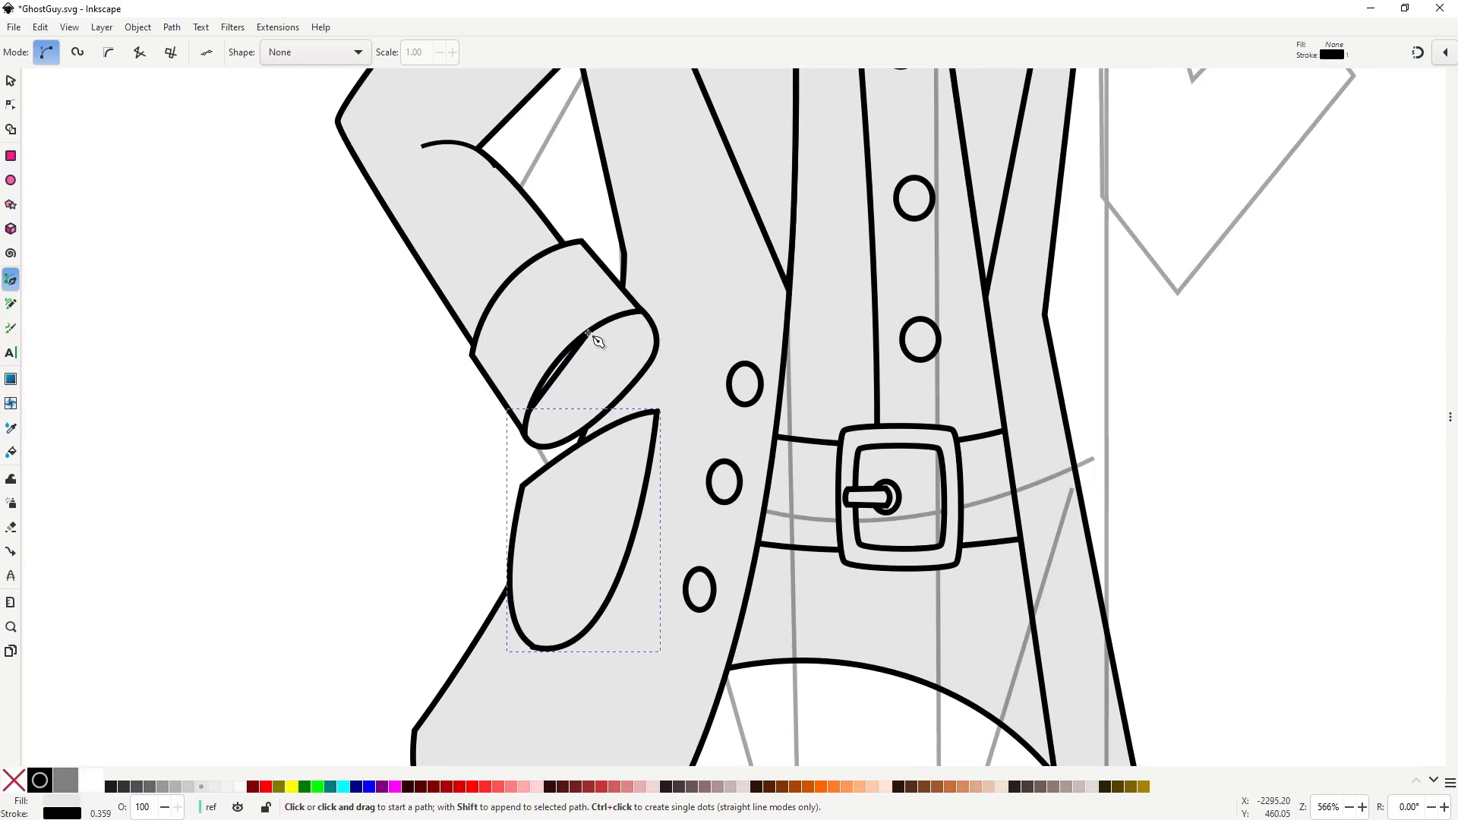
Raise the pocket's two top corner nodes to meet the cuff opening and nudge its bottom node upward.
{"action": "key", "text": "s"}
{"action": "left_click", "coordinate": [607, 468]}
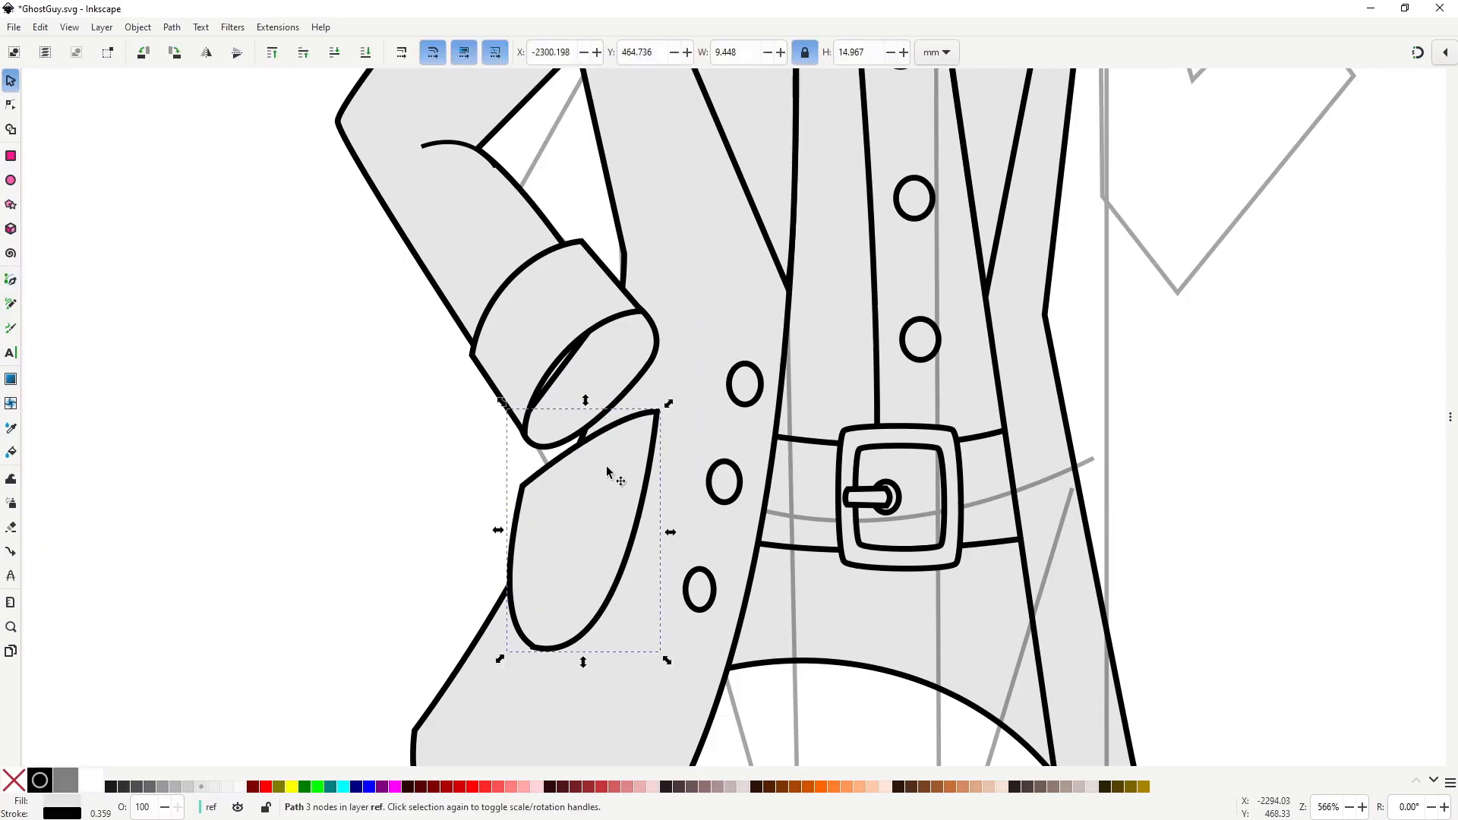
{"action": "key", "text": "n"}
{"action": "left_click_drag", "start_coordinate": [398, 352], "coordinate": [703, 515]}
{"action": "left_click_drag", "start_coordinate": [658, 411], "coordinate": [659, 390]}
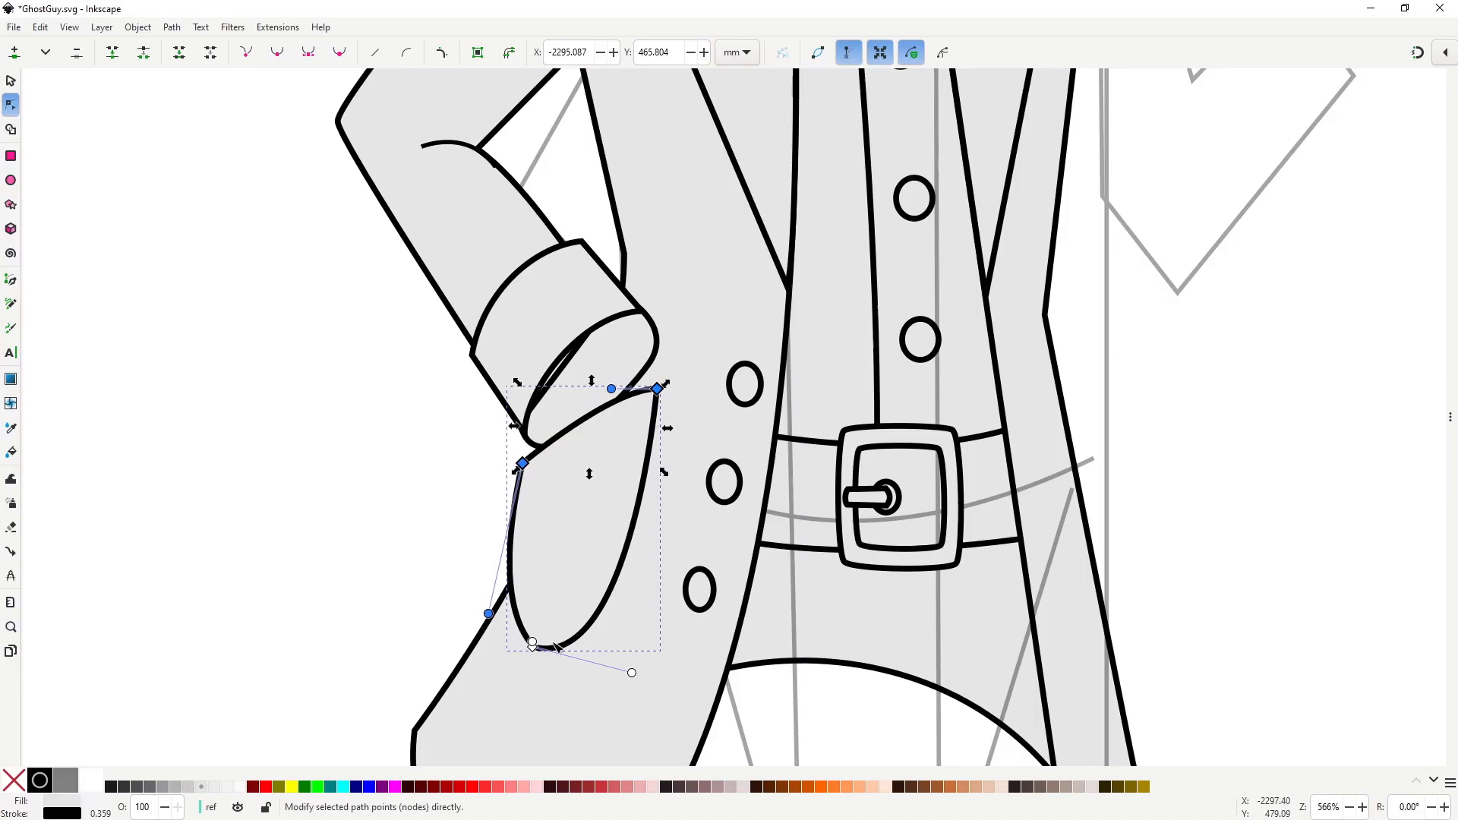
{"action": "mouse_move", "coordinate": [532, 642]}
{"action": "left_mouse_down"}
{"action": "mouse_move", "coordinate": [522, 635]}
{"action": "mouse_move", "coordinate": [534, 638]}
{"action": "left_mouse_up"}
Draw a closed four-cornered wrist shape running from the cuff opening into the pocket.
{"action": "key", "text": "b"}
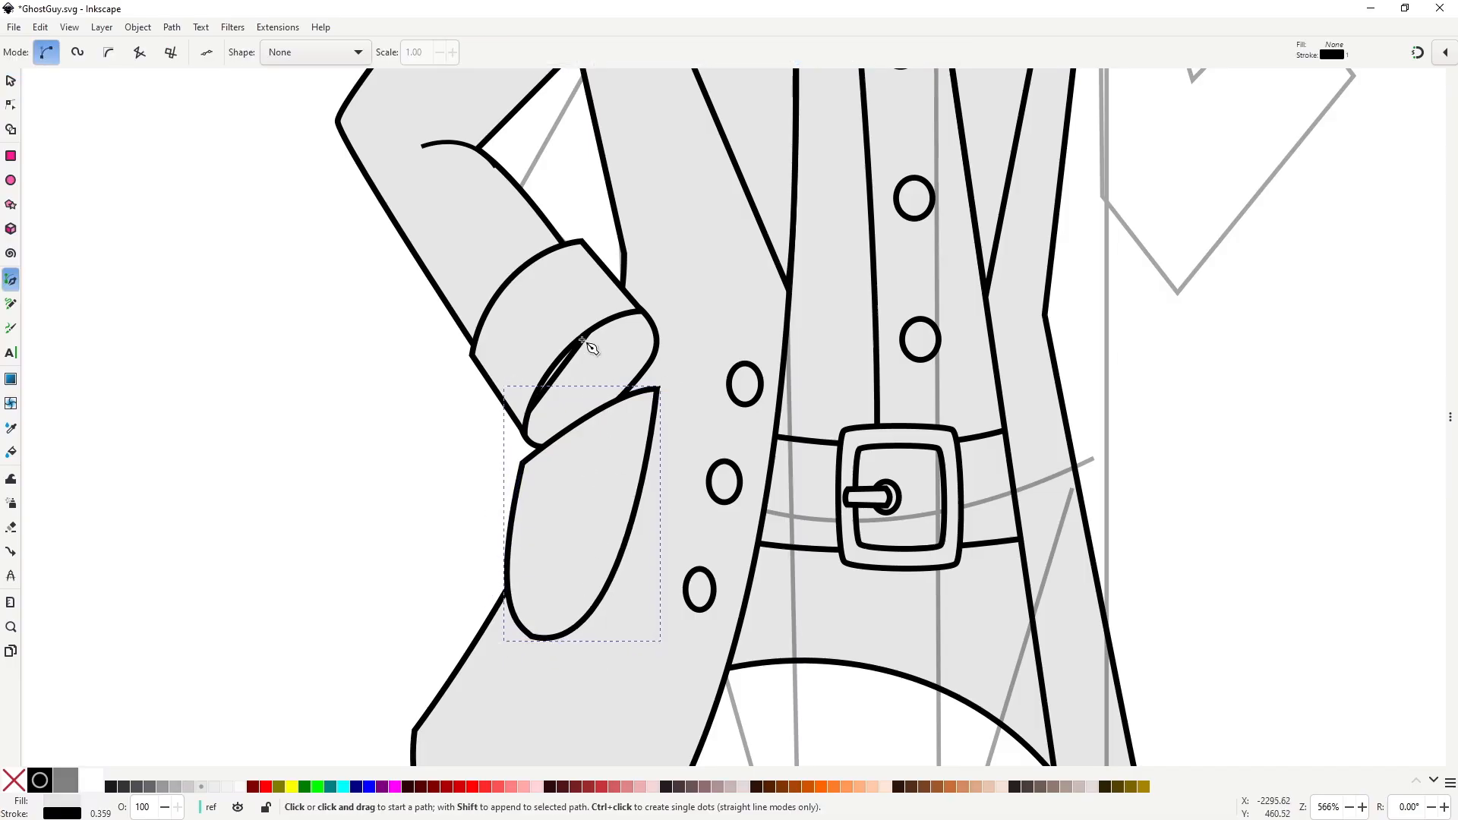
{"action": "left_click", "coordinate": [590, 333]}
{"action": "left_click", "coordinate": [630, 415]}
{"action": "left_click", "coordinate": [552, 466]}
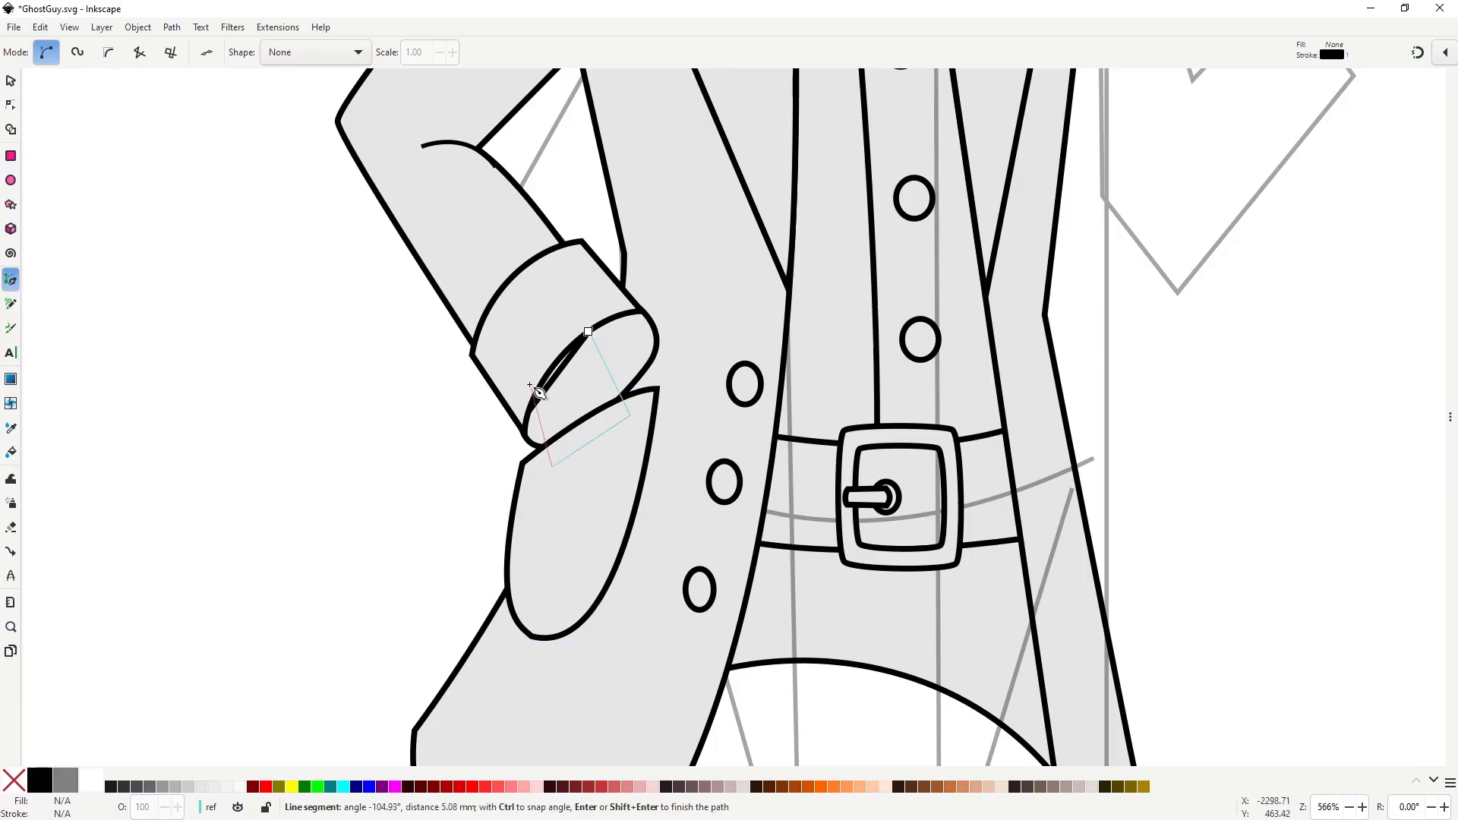
{"action": "left_click", "coordinate": [523, 382]}
{"action": "left_click", "coordinate": [588, 332]}
Move the wrist shape's upper corner up under the cuff and lower the shape behind the cuff and pocket.
{"action": "key", "text": "n"}
{"action": "left_click_drag", "start_coordinate": [588, 333], "coordinate": [584, 315]}
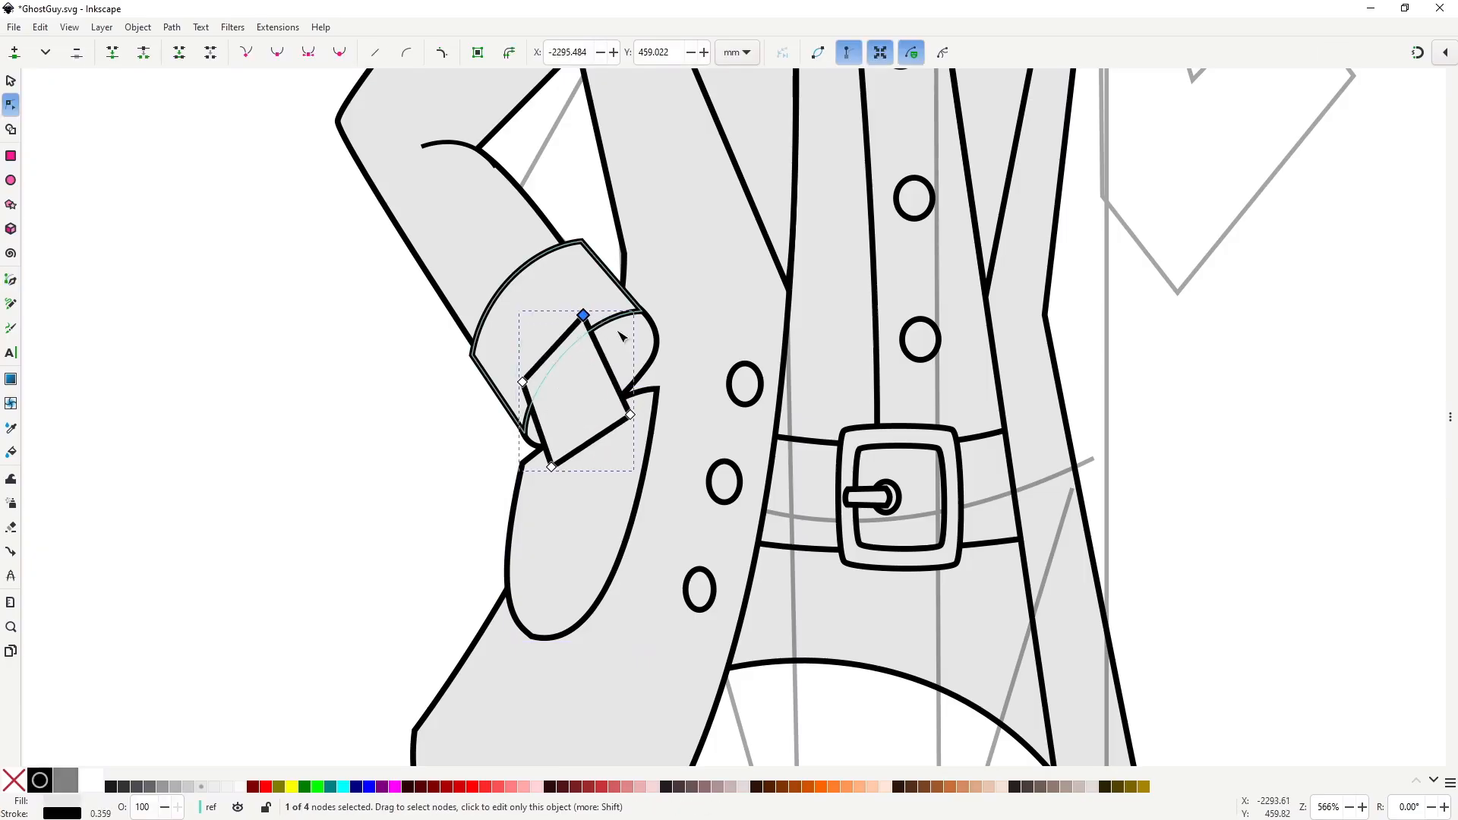
{"action": "key", "text": "Page_Down"}
{"action": "left_click", "coordinate": [339, 461]}
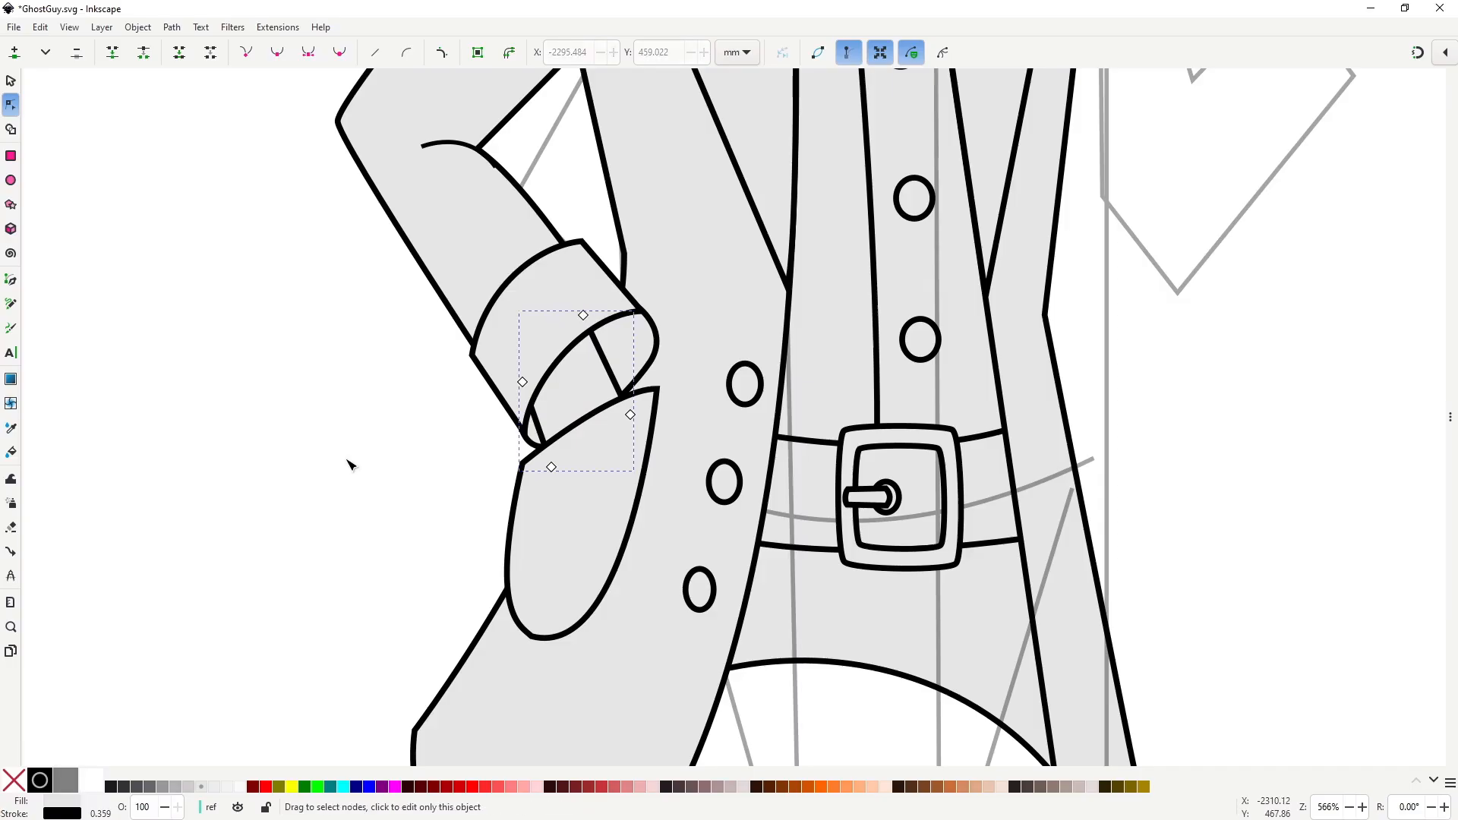
Reshape the cuff's inner opening by pulling its far side inward and adjusting the curve near the cuff's tip.
{"action": "left_click", "coordinate": [657, 341]}
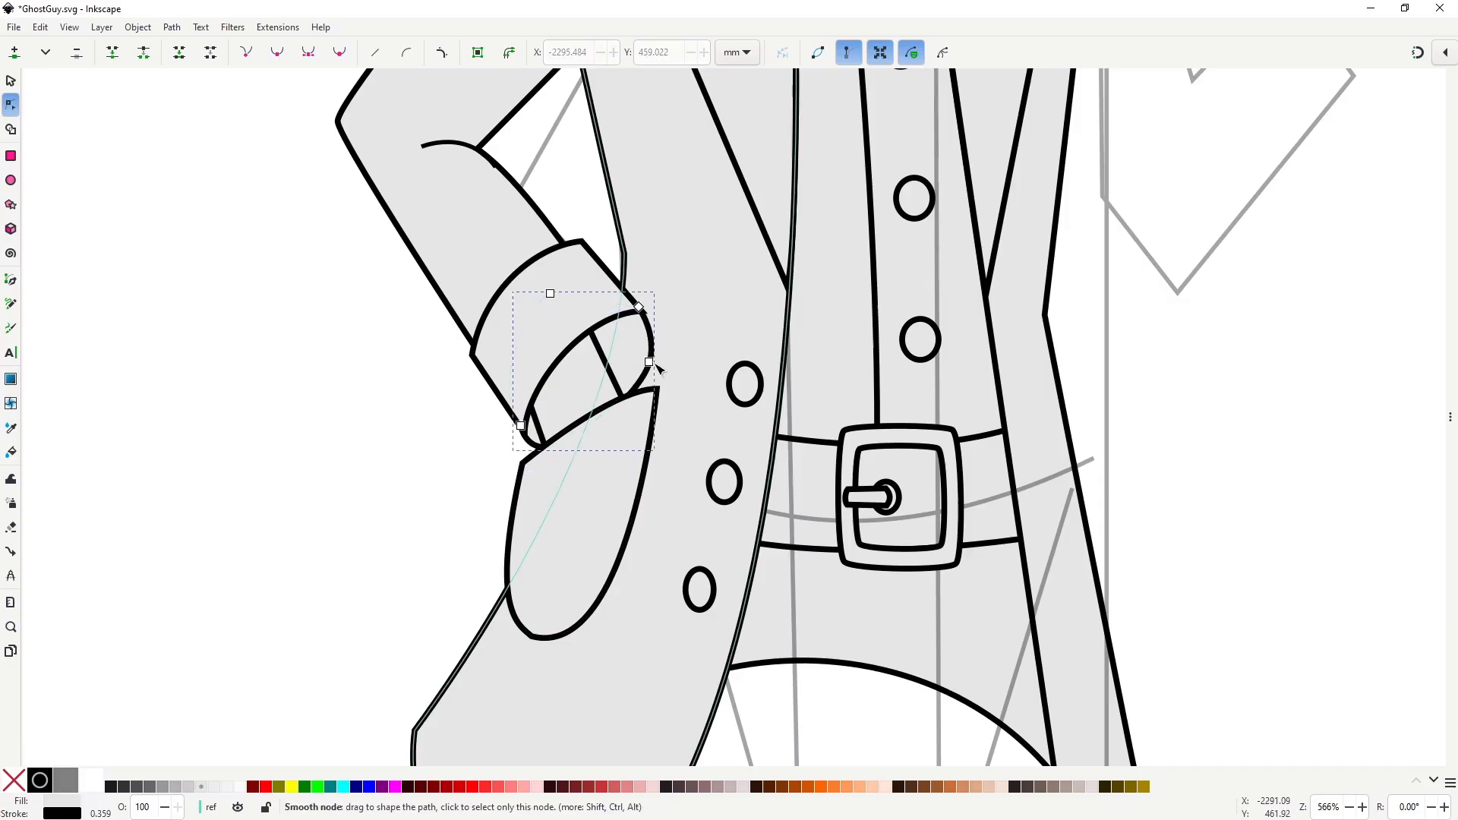
{"action": "left_click_drag", "start_coordinate": [651, 362], "coordinate": [648, 370]}
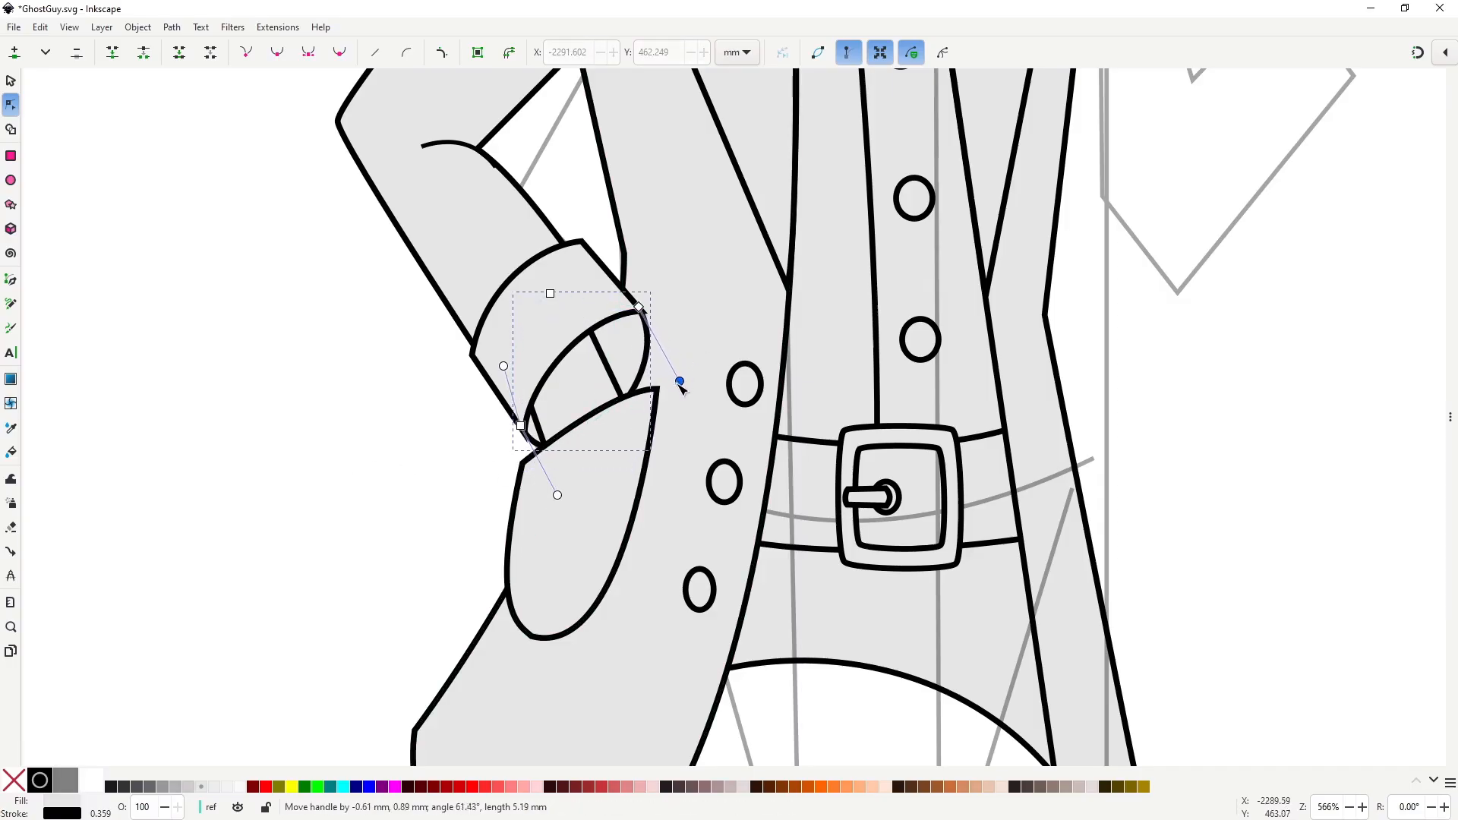
{"action": "key", "text": "s"}
{"action": "left_click", "coordinate": [1100, 426]}
{"action": "scroll", "coordinate": [1086, 455], "scroll_direction": "down", "scroll_amount": 4}
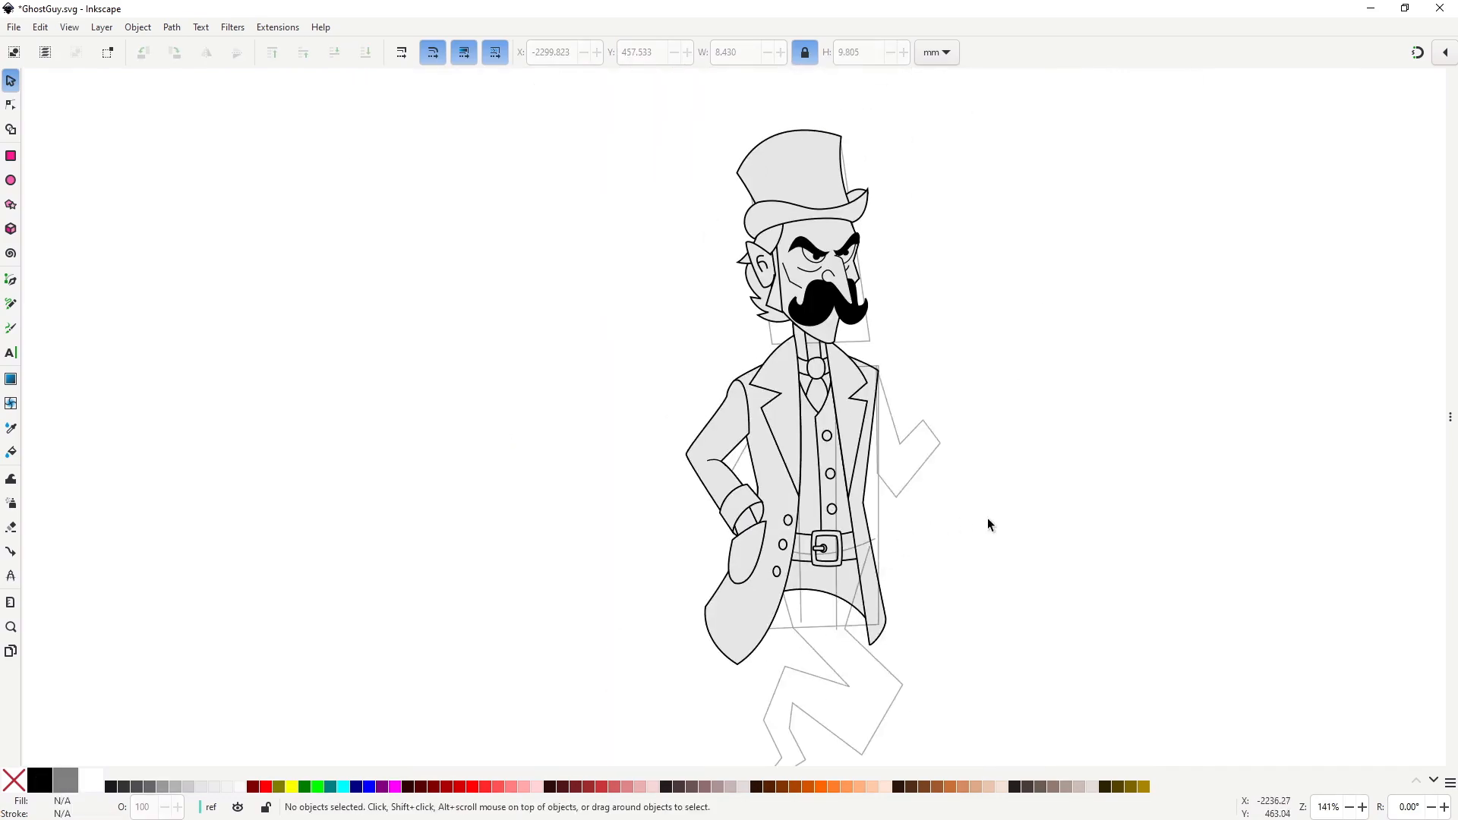
Move the sleeve's armpit node slightly upward to tidy where the arm meets the coat.
{"action": "scroll", "coordinate": [616, 448], "scroll_direction": "up", "scroll_amount": 3}
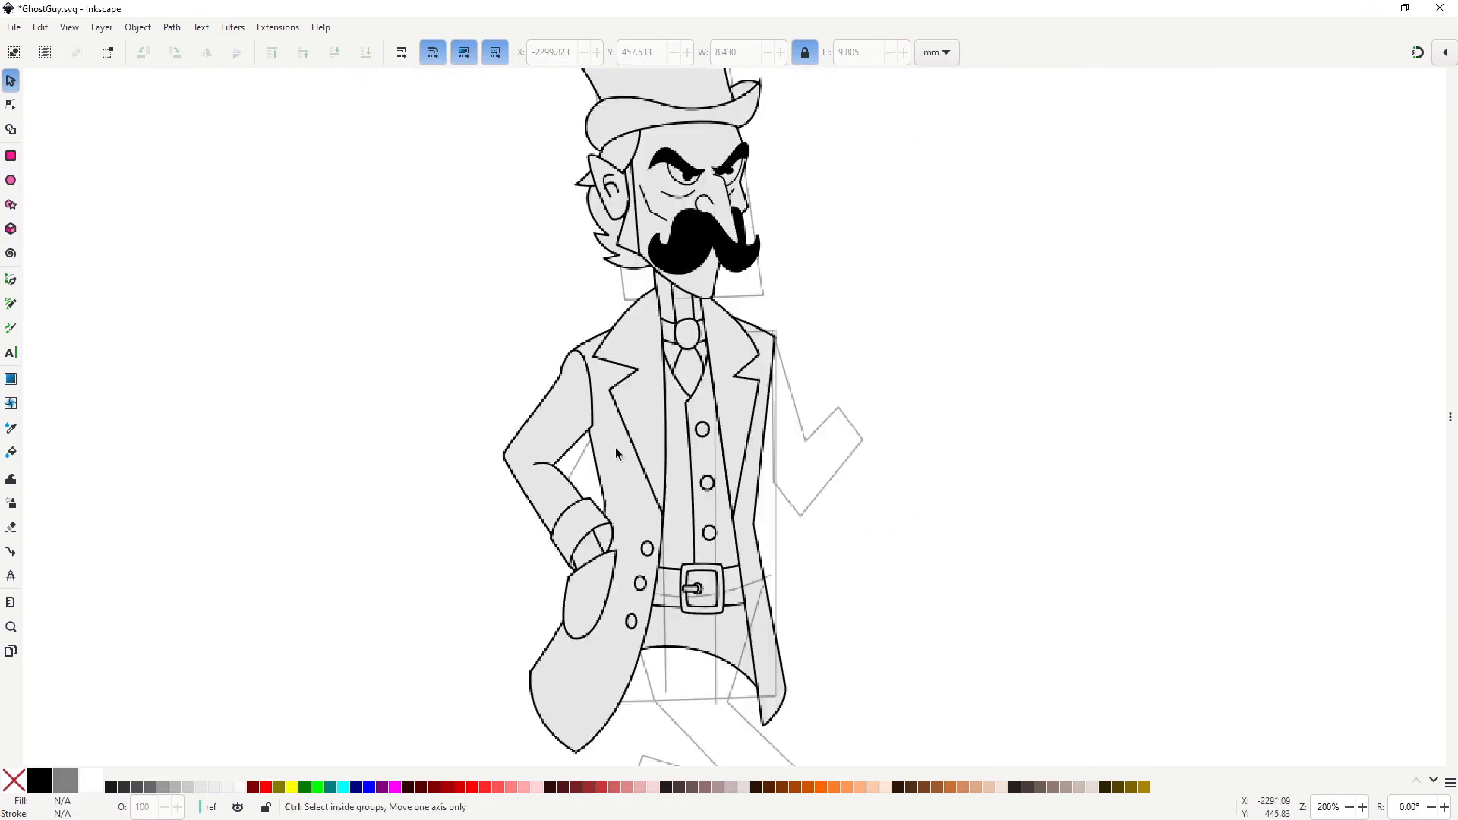
{"action": "key", "text": "n"}
{"action": "left_click", "coordinate": [547, 426]}
{"action": "left_click_drag", "start_coordinate": [570, 402], "coordinate": [567, 398]}
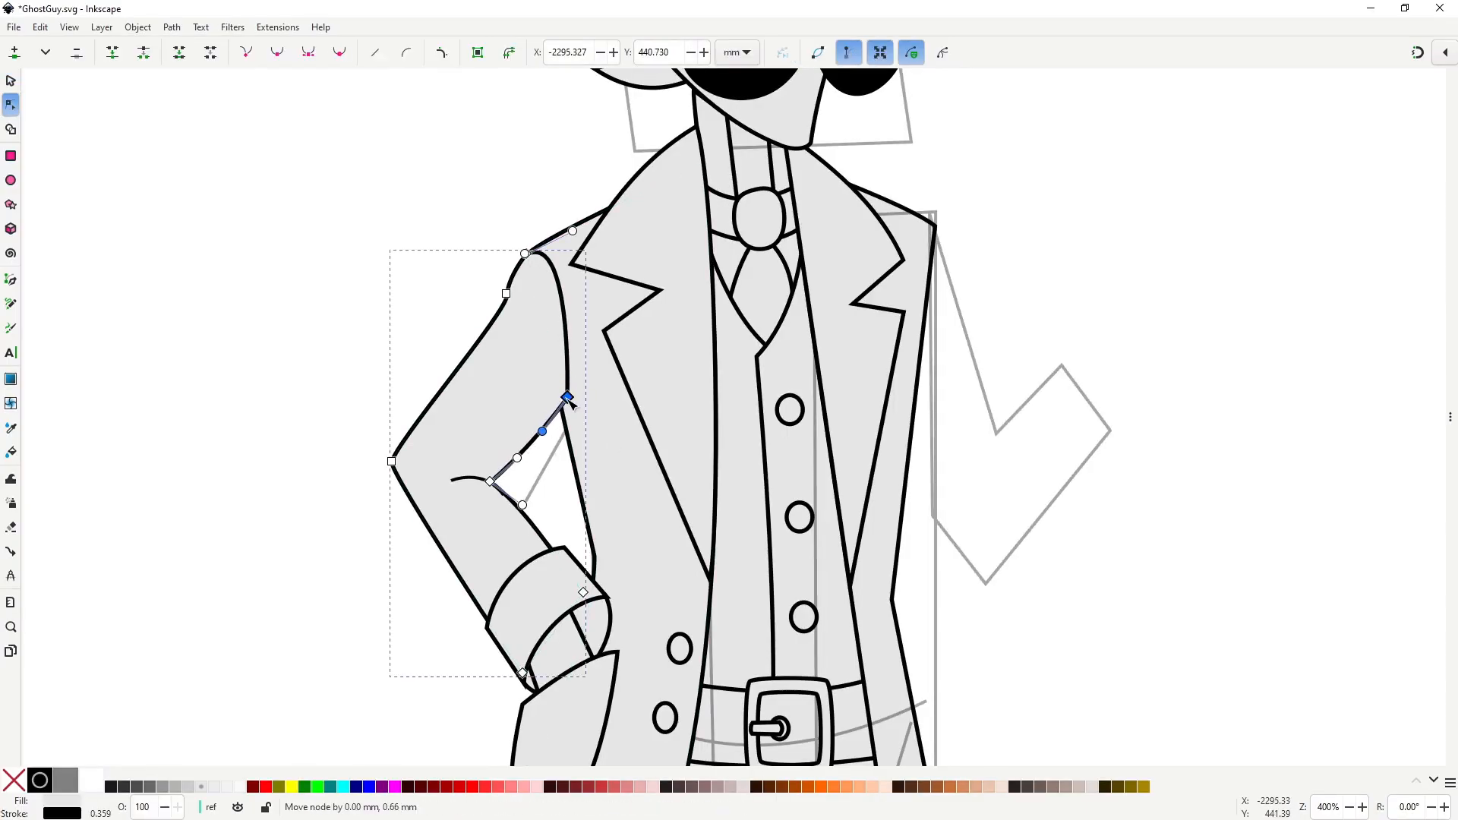
{"action": "key", "text": "s"}
{"action": "left_click", "coordinate": [1056, 371]}
{"action": "scroll", "coordinate": [1078, 387], "scroll_direction": "down", "scroll_amount": 2}
{"action": "key", "text": "space"}
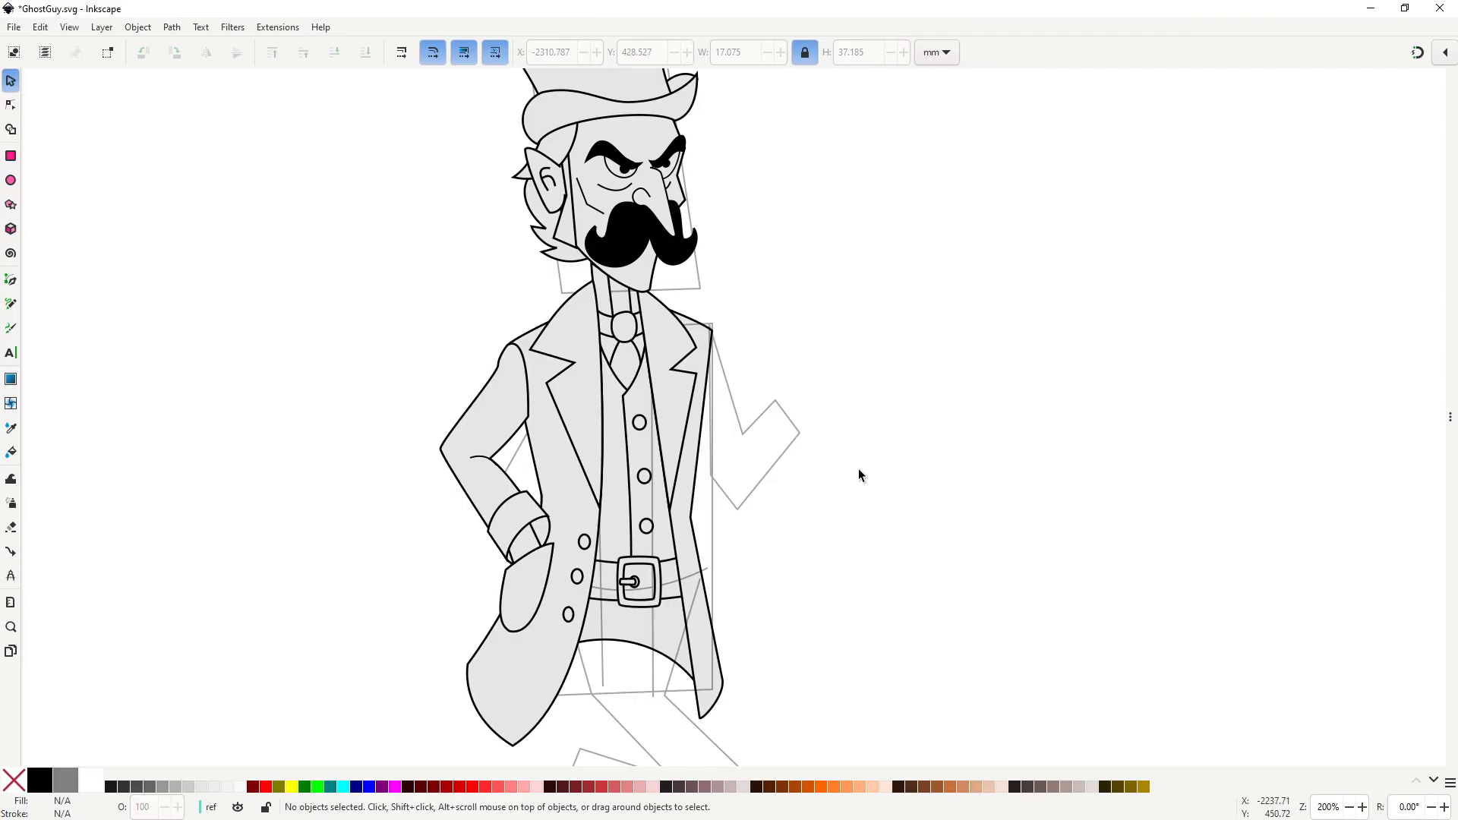
Reshape the curve along the coat pocket's upper opening edge.
{"action": "scroll", "coordinate": [520, 599], "scroll_direction": "up", "scroll_amount": 2}
{"action": "key", "text": "n"}
{"action": "left_click", "coordinate": [588, 488]}
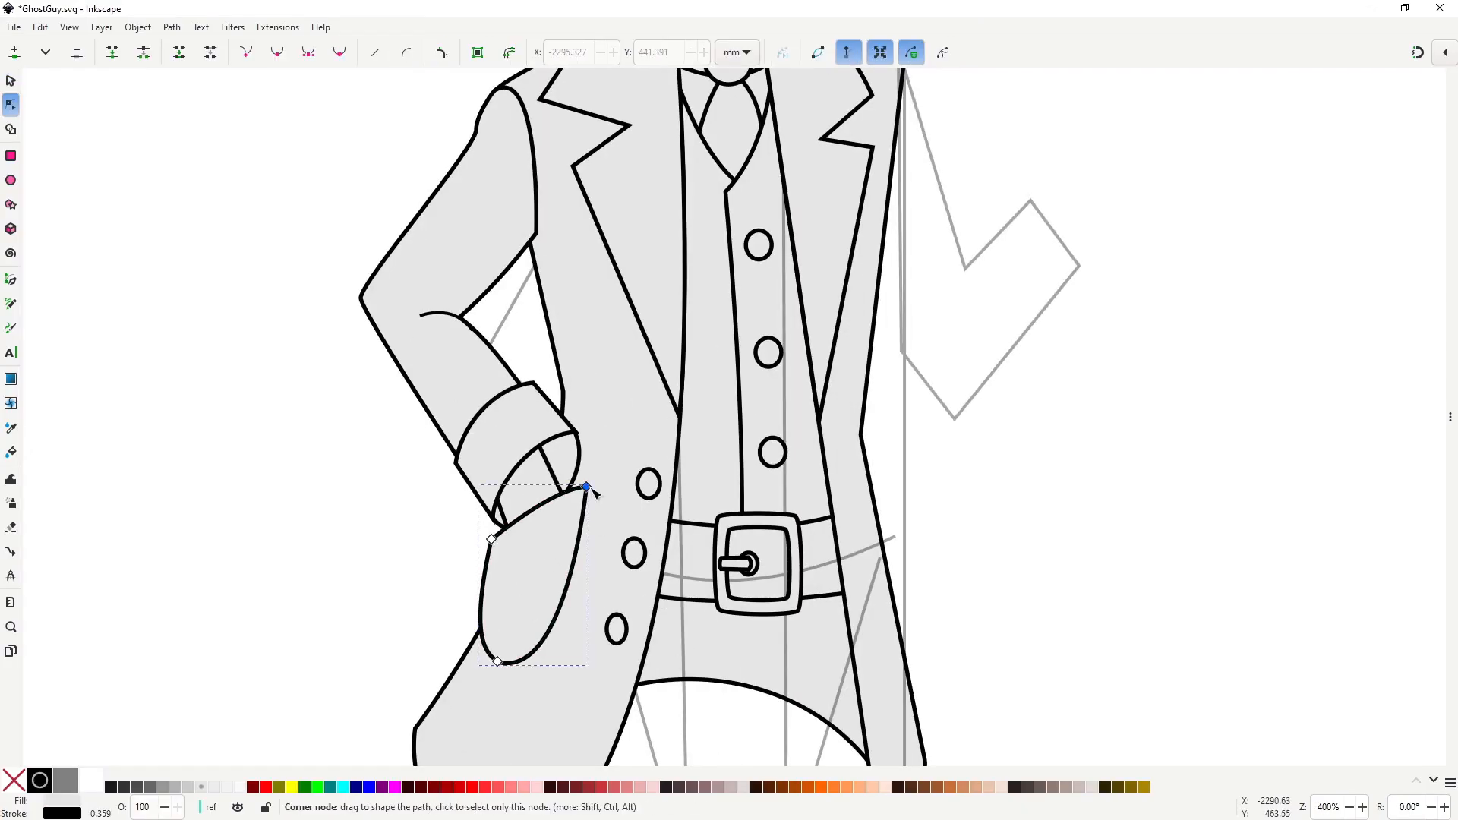
{"action": "left_click_drag", "start_coordinate": [540, 507], "coordinate": [544, 498]}
{"action": "key", "text": "s"}
{"action": "left_click", "coordinate": [1052, 575]}
{"action": "scroll", "coordinate": [1054, 575], "scroll_direction": "down", "scroll_amount": 1}
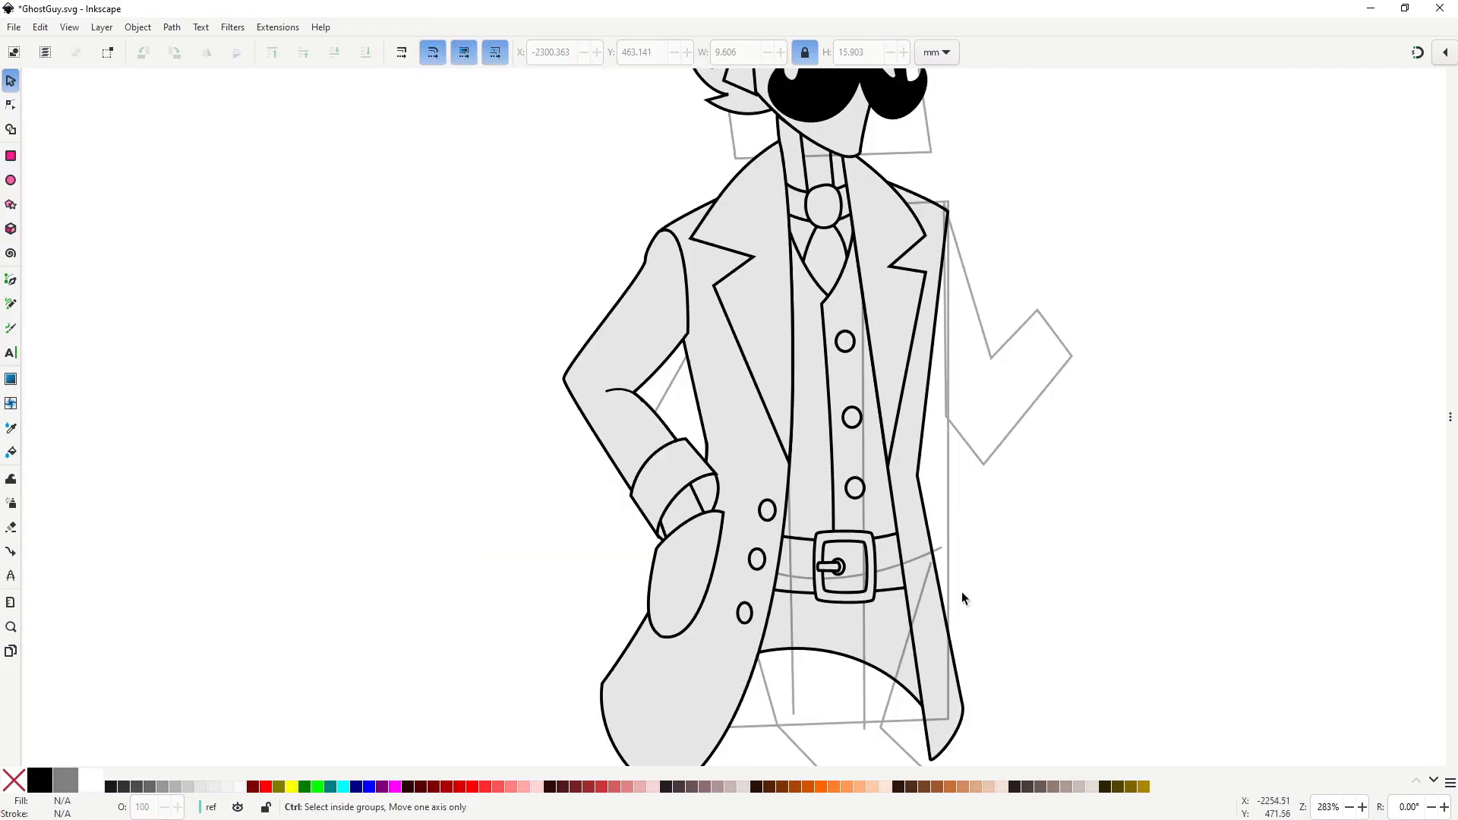
Draw a short curved crease line in the lower part of the pocket.
{"action": "key", "text": "b"}
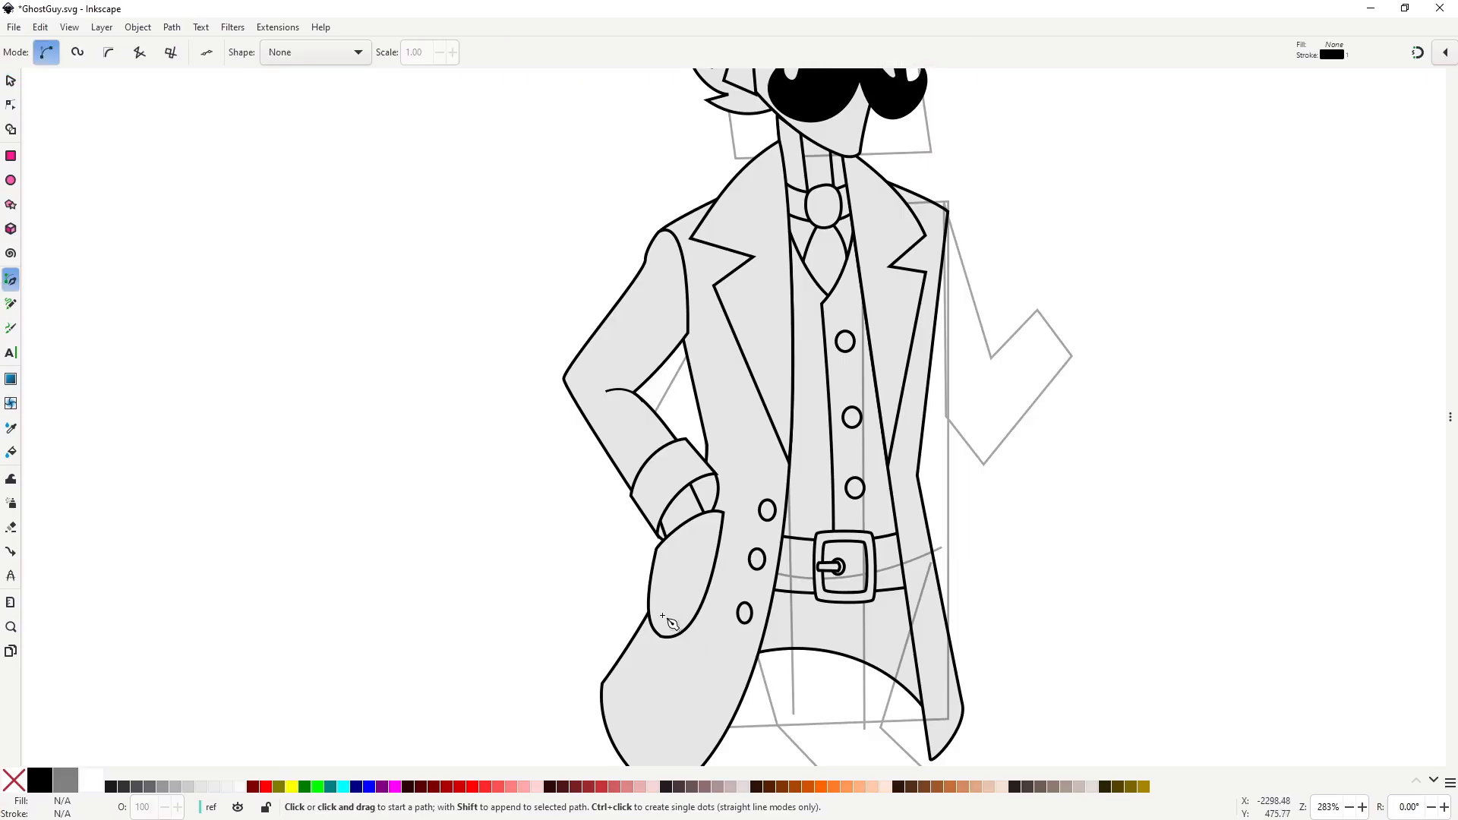
{"action": "left_click", "coordinate": [667, 614]}
{"action": "left_click", "coordinate": [696, 597]}
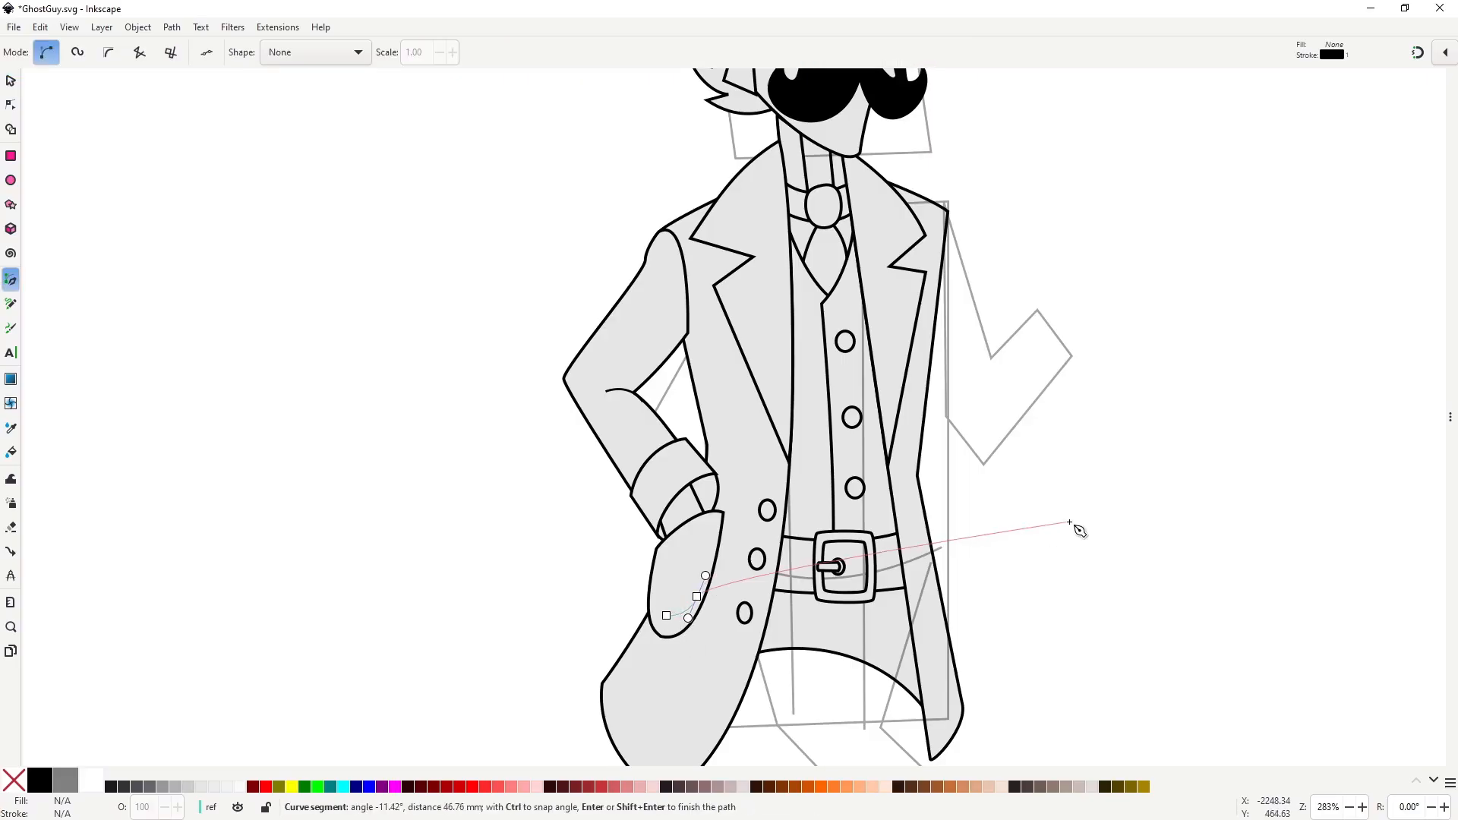
{"action": "right_click", "coordinate": [1084, 508]}
{"action": "key", "text": "s"}
{"action": "scroll", "coordinate": [648, 634], "scroll_direction": "up", "scroll_amount": 2}
{"action": "left_click_drag", "start_coordinate": [709, 589], "coordinate": [698, 581]}
{"action": "scroll", "coordinate": [720, 587], "scroll_direction": "down", "scroll_amount": 3}
{"action": "left_click_drag", "start_coordinate": [1018, 472], "coordinate": [835, 517]}
{"action": "left_click", "coordinate": [835, 517]}
Draw a closed bent sleeve for the raised arm over the sketch, from the shoulder through elbow and wrist, ending inside the coat.
{"action": "left_click_drag", "start_coordinate": [753, 392], "coordinate": [709, 371]}
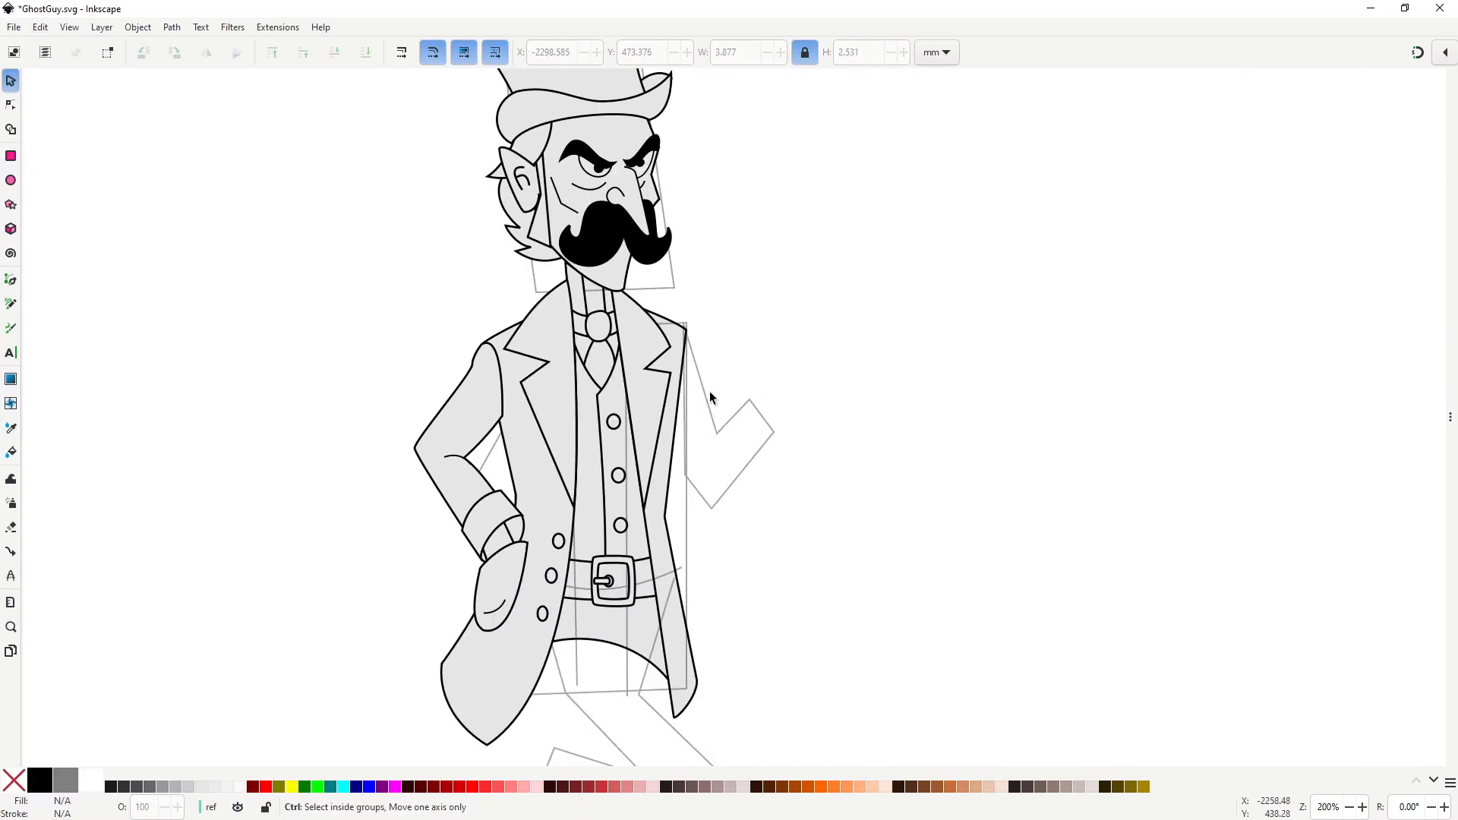
{"action": "scroll", "coordinate": [709, 390], "scroll_direction": "up", "scroll_amount": 2}
{"action": "key", "text": "b"}
{"action": "left_click", "coordinate": [660, 270]}
{"action": "double_click", "coordinate": [673, 313]}
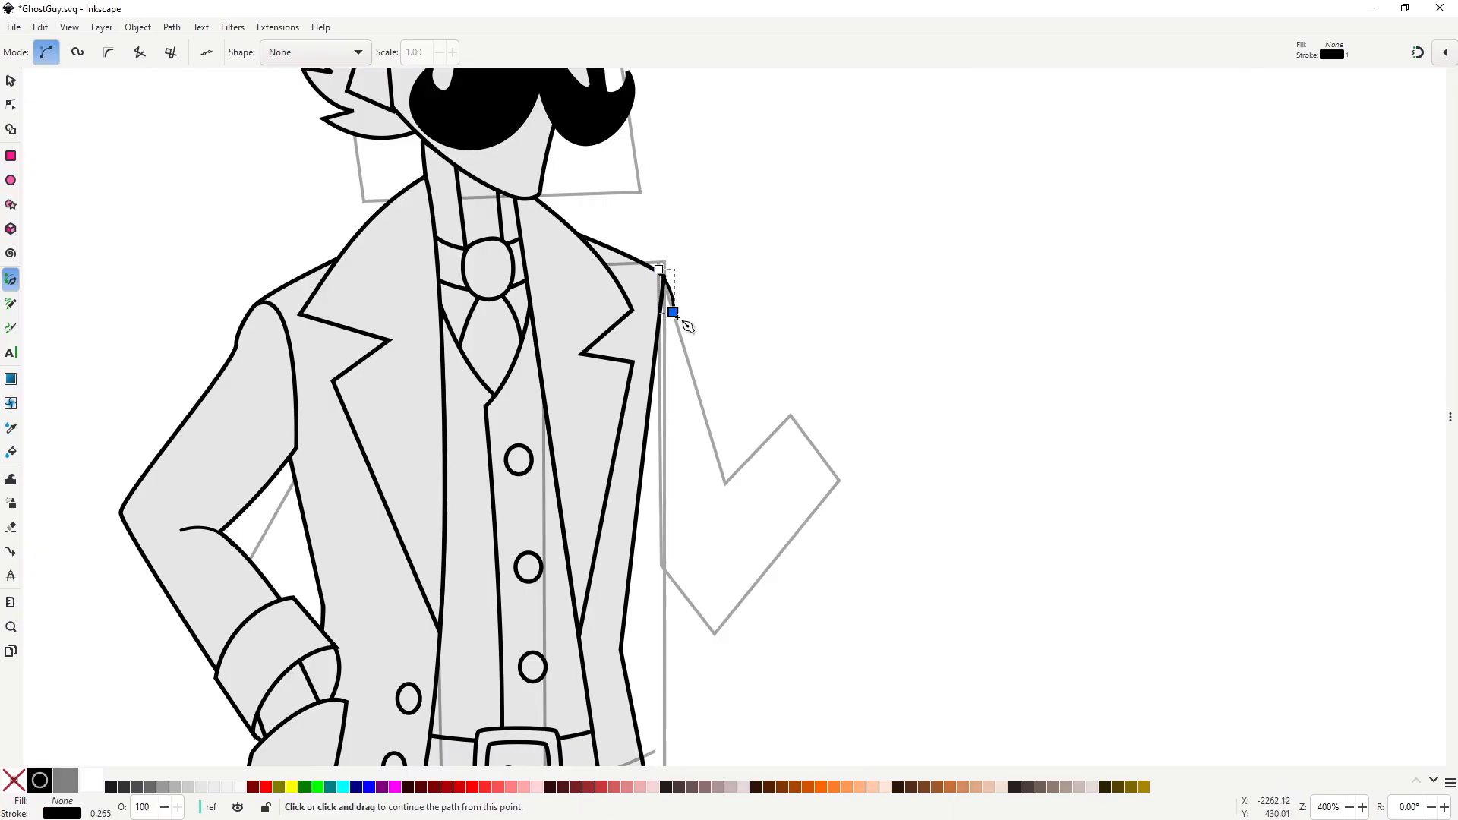
{"action": "left_click", "coordinate": [673, 312]}
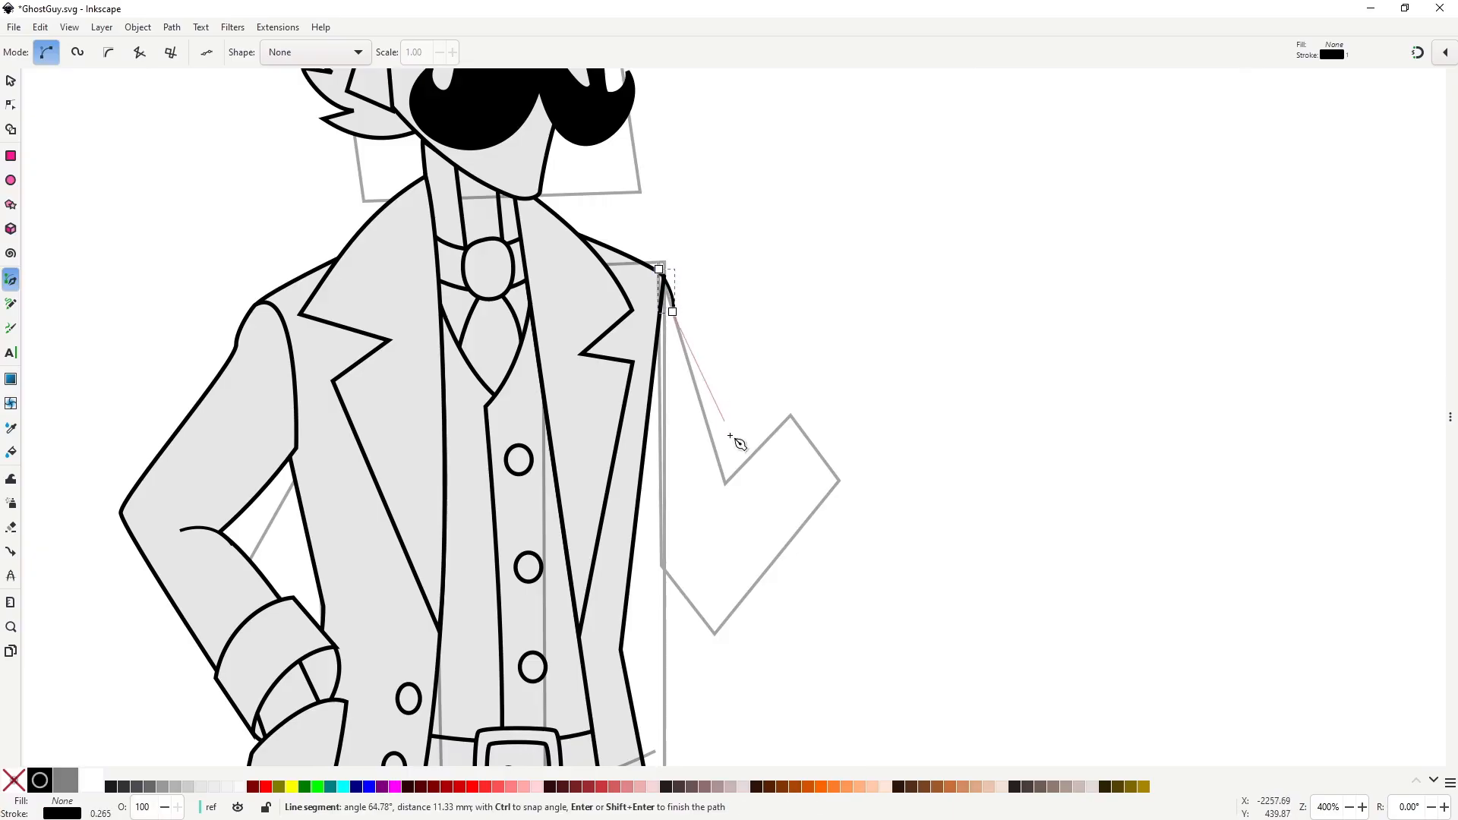
{"action": "left_click", "coordinate": [727, 483]}
{"action": "left_click", "coordinate": [790, 420]}
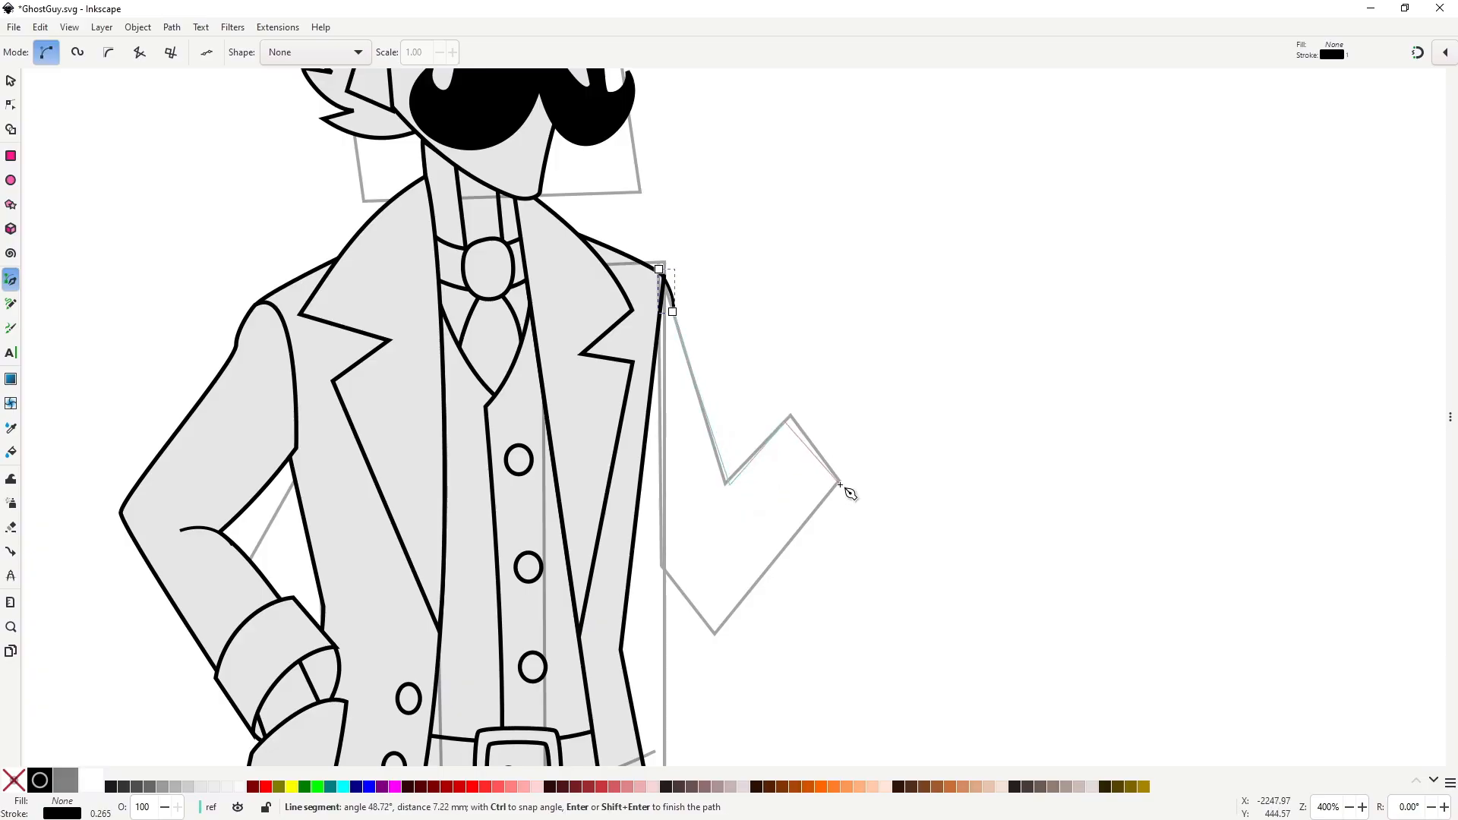
{"action": "left_click", "coordinate": [840, 481]}
{"action": "left_click_drag", "start_coordinate": [713, 629], "coordinate": [705, 629]}
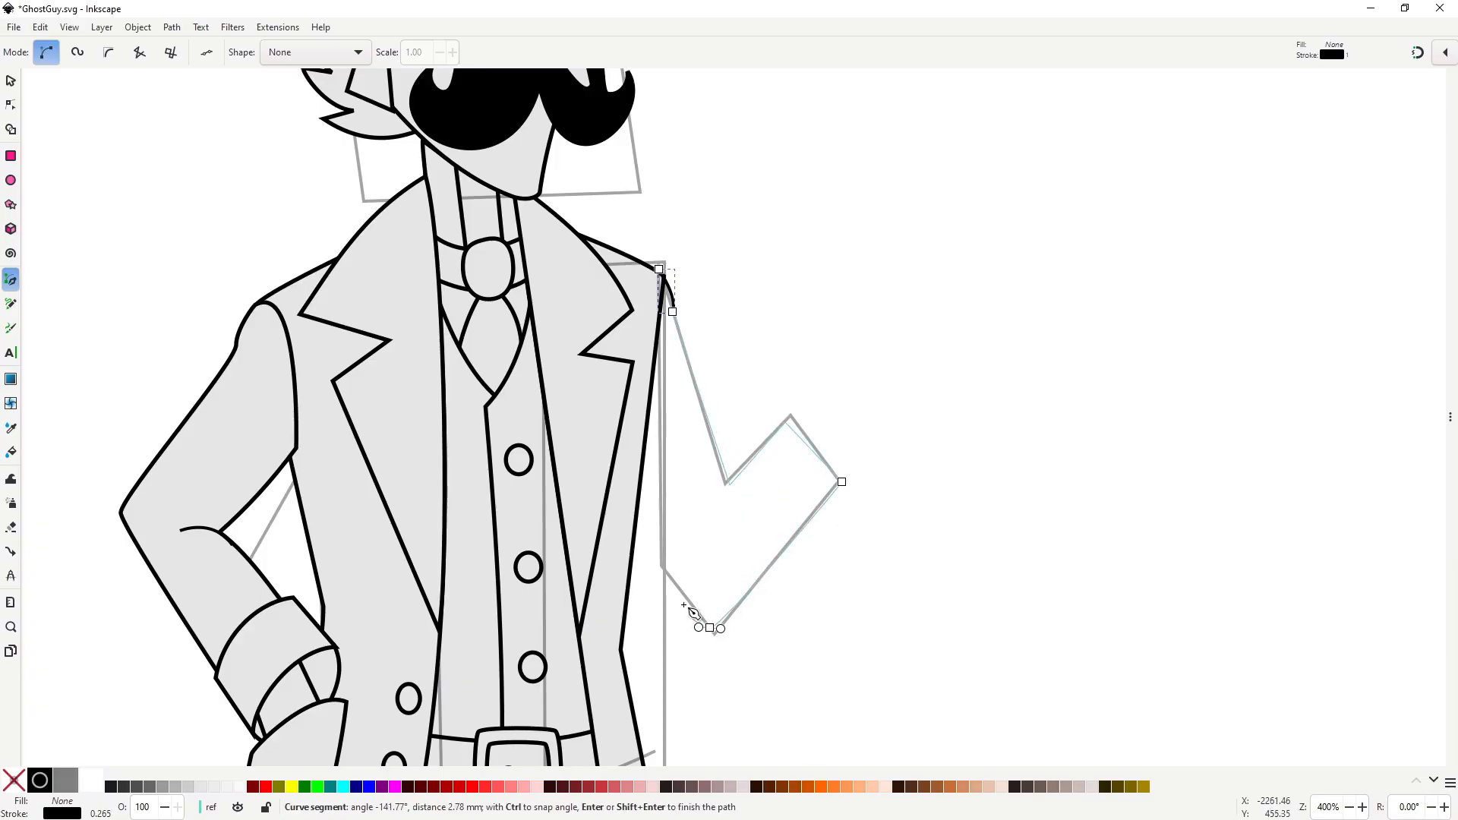
{"action": "left_click", "coordinate": [635, 476]}
{"action": "left_click", "coordinate": [660, 270]}
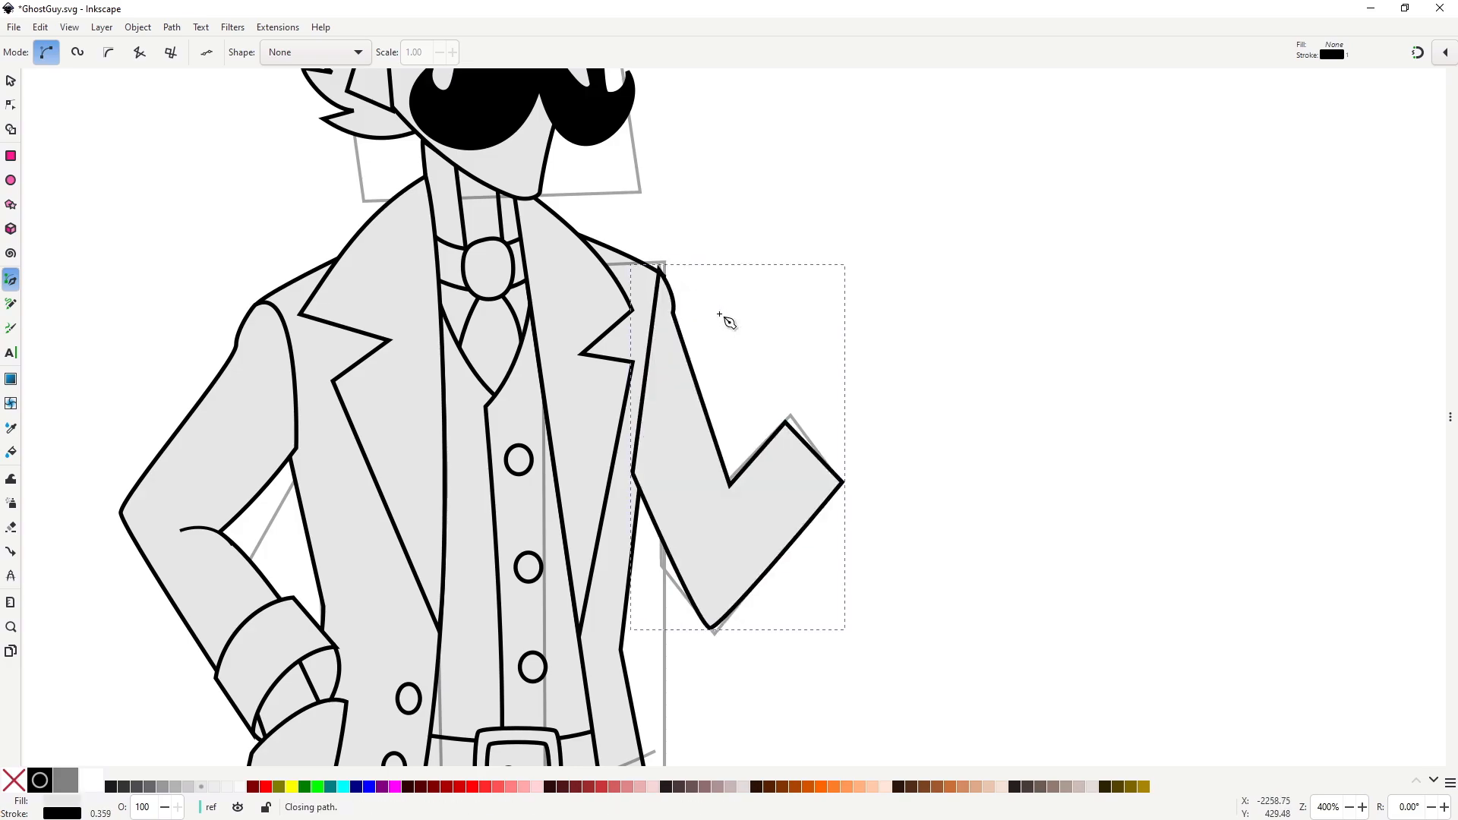
Place the raised sleeve behind the coat and round its elbow into a broad curve.
{"action": "key", "text": "n"}
{"action": "left_click", "coordinate": [710, 629]}
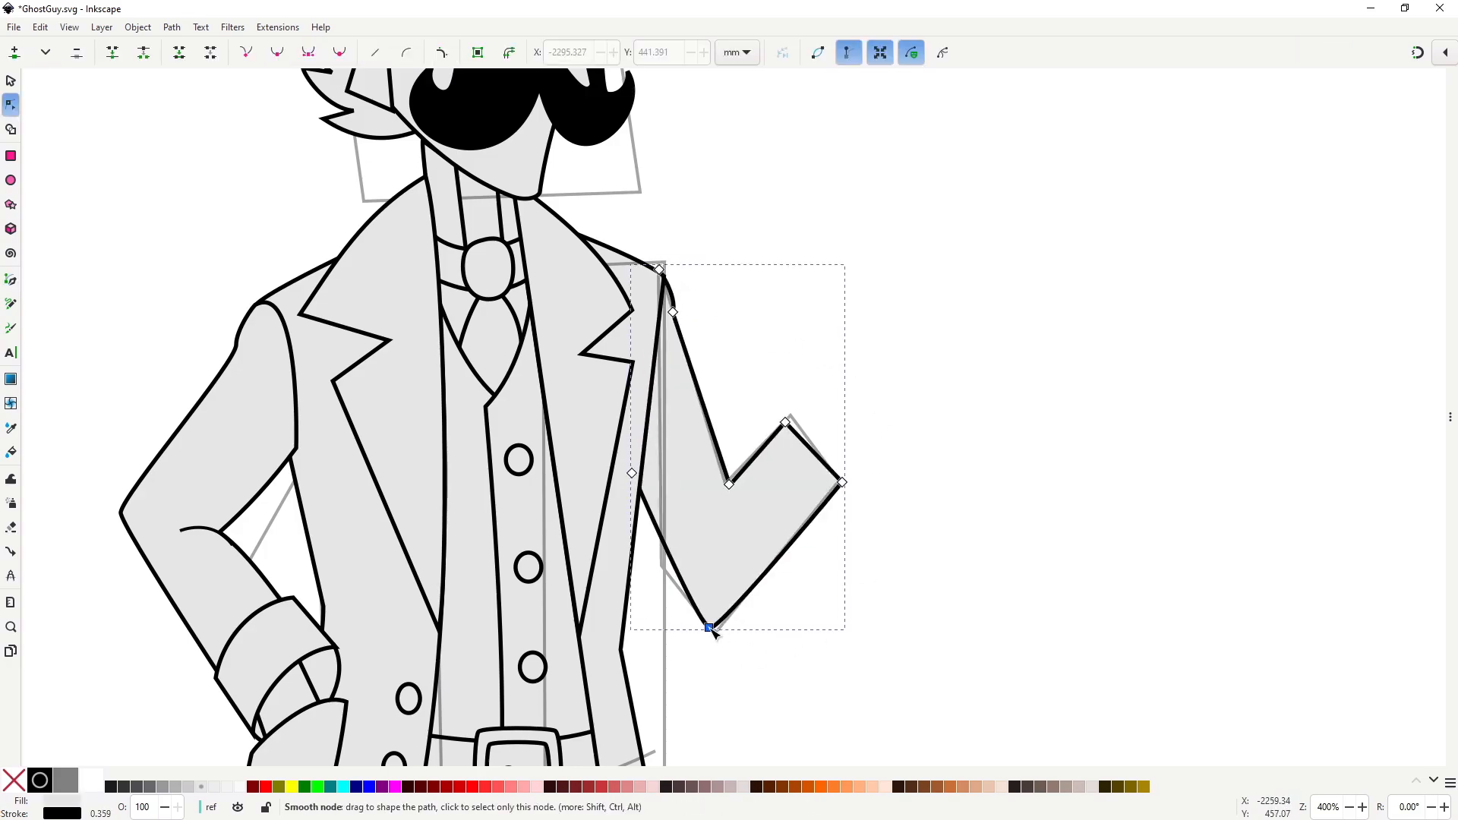
{"action": "mouse_move", "coordinate": [713, 632]}
{"action": "left_mouse_down"}
{"action": "mouse_move", "coordinate": [661, 612]}
{"action": "mouse_move", "coordinate": [745, 619]}
{"action": "mouse_move", "coordinate": [735, 633]}
{"action": "left_mouse_up"}
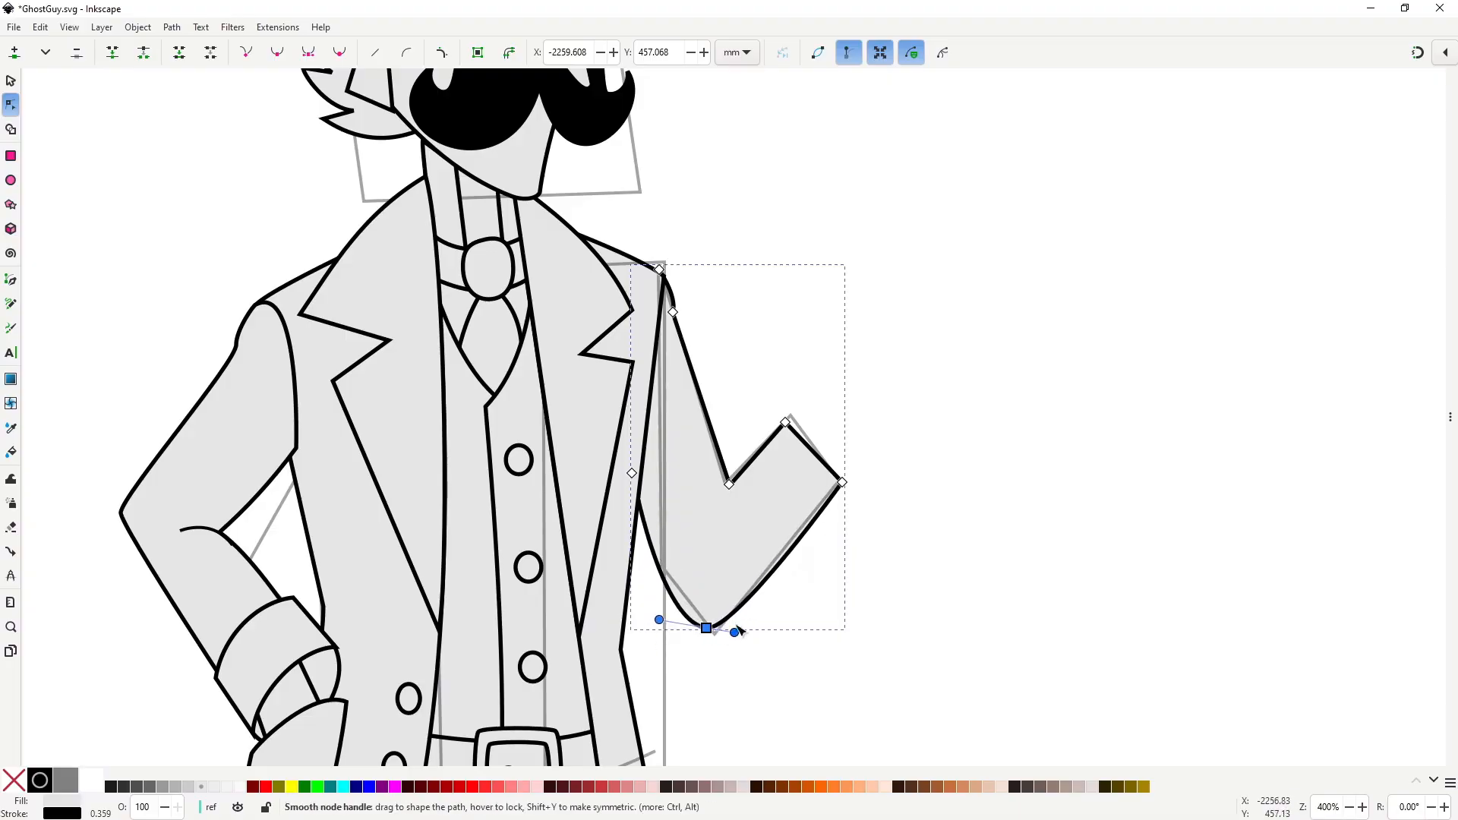
Draw a curved crease at the inner bend of the raised sleeve and pull its outer end down toward the forearm.
{"action": "key", "text": "b"}
{"action": "left_click", "coordinate": [756, 465]}
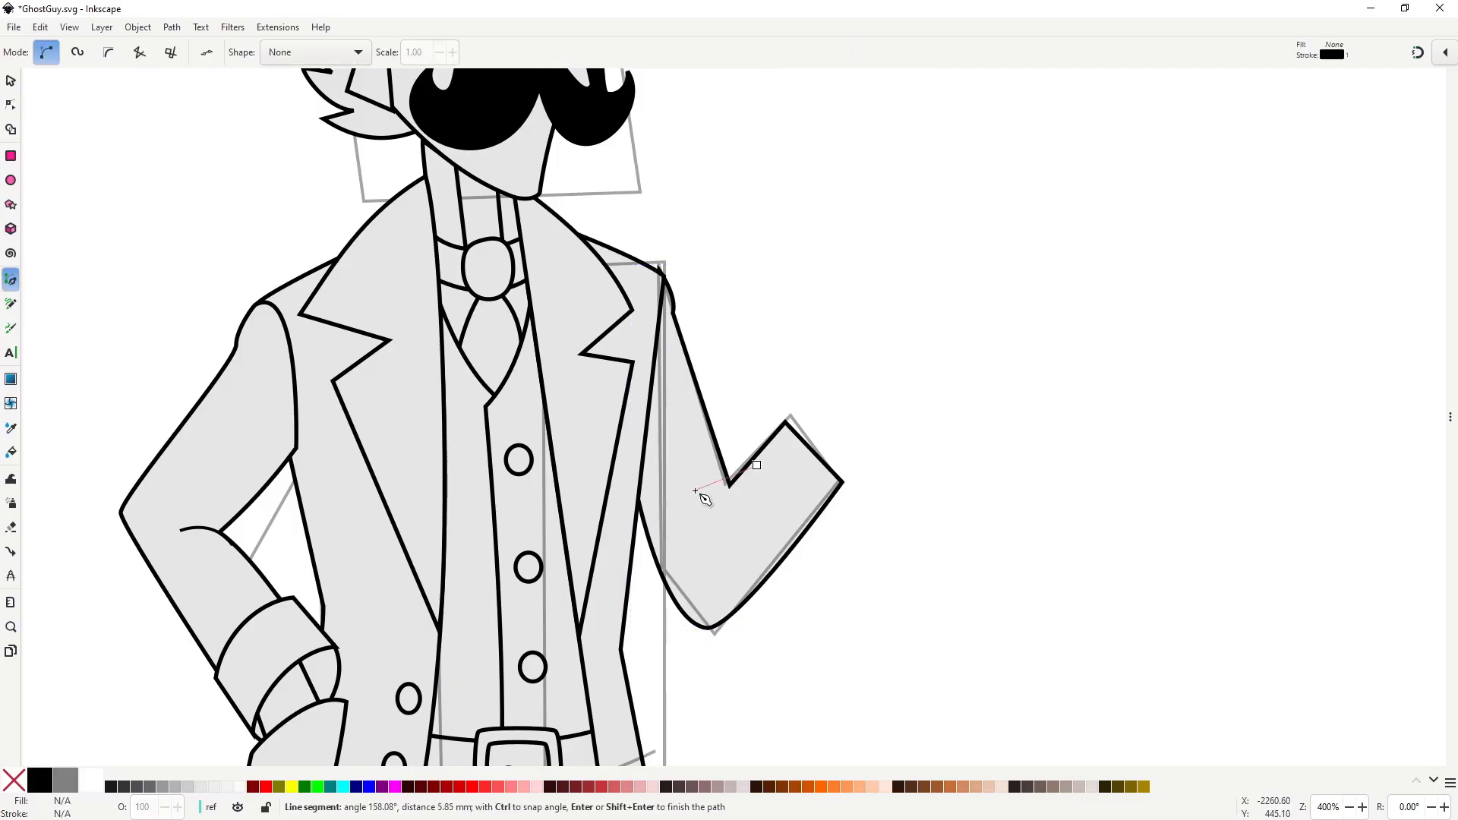
{"action": "left_click_drag", "start_coordinate": [698, 495], "coordinate": [679, 527]}
{"action": "key", "text": "Return"}
{"action": "key", "text": "n"}
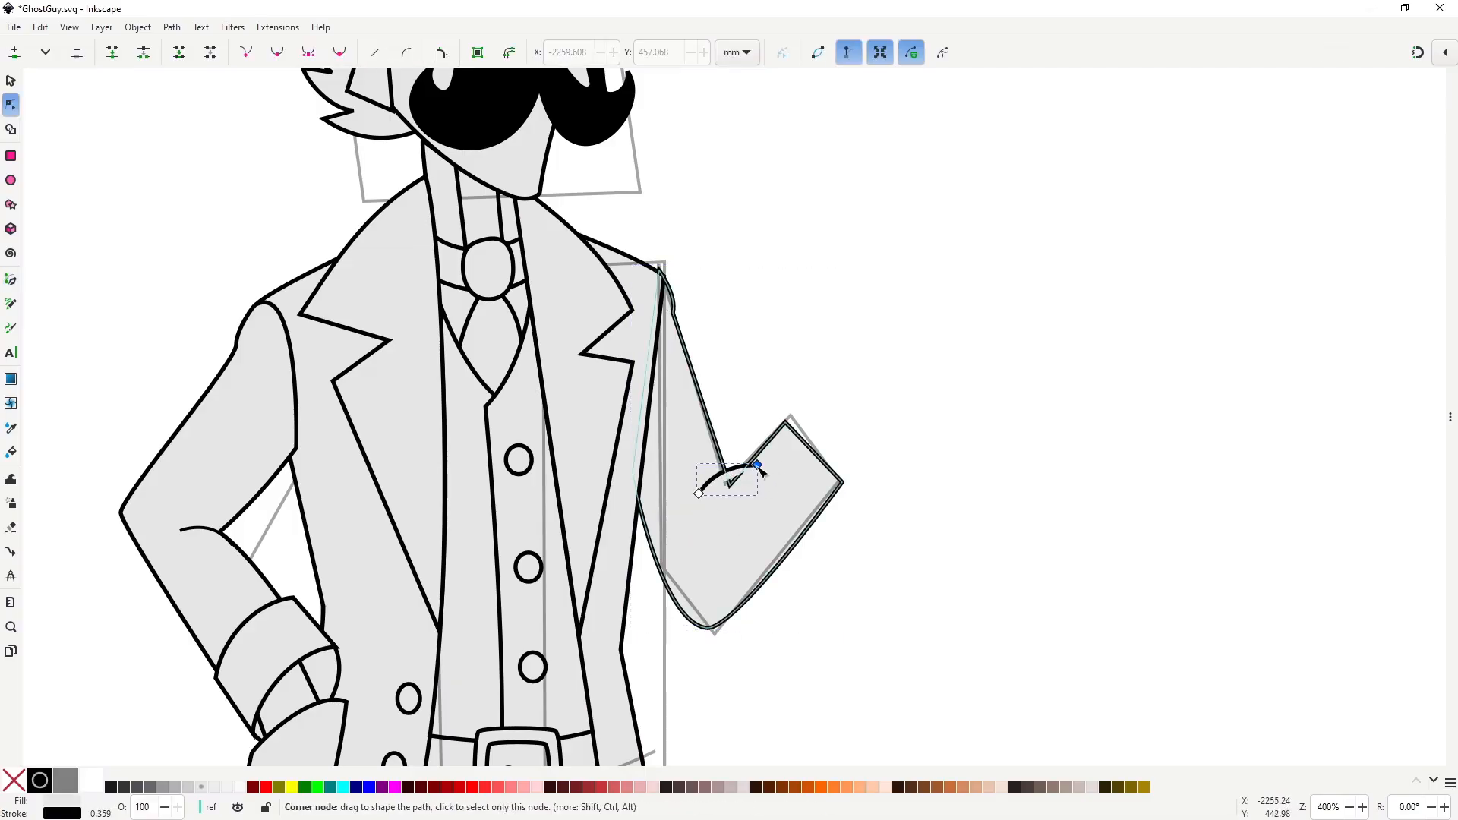
{"action": "mouse_move", "coordinate": [756, 465]}
{"action": "left_mouse_down"}
{"action": "mouse_move", "coordinate": [697, 498]}
{"action": "mouse_move", "coordinate": [742, 485]}
{"action": "left_mouse_up"}
Draw a four-cornered cuff over the raised forearm's end, paste the sleeve style onto it, and bow its open edge inward.
{"action": "key", "text": "b"}
{"action": "left_click", "coordinate": [741, 455]}
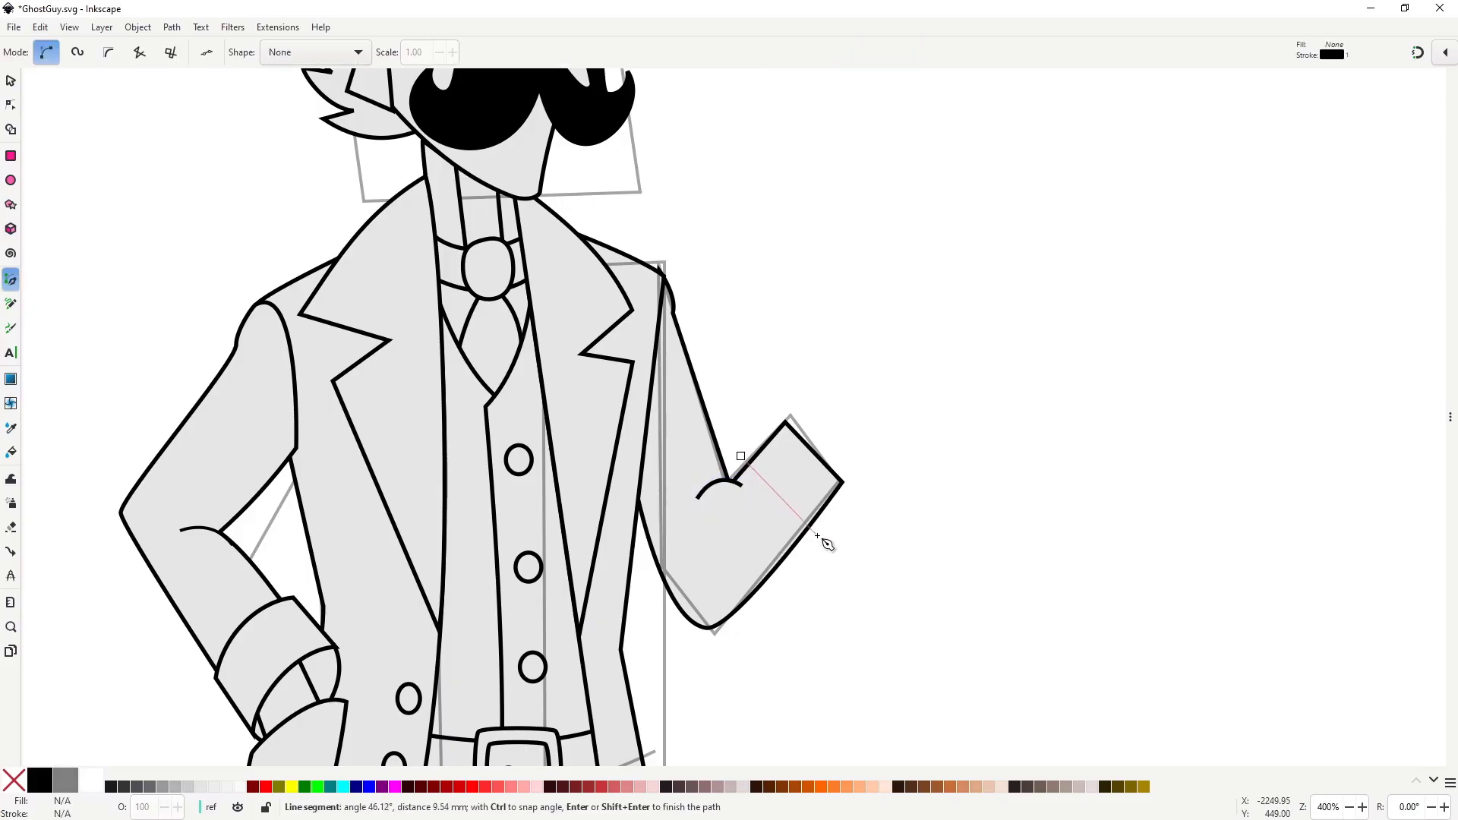
{"action": "left_click_drag", "start_coordinate": [819, 537], "coordinate": [912, 562]}
{"action": "key", "text": "Return"}
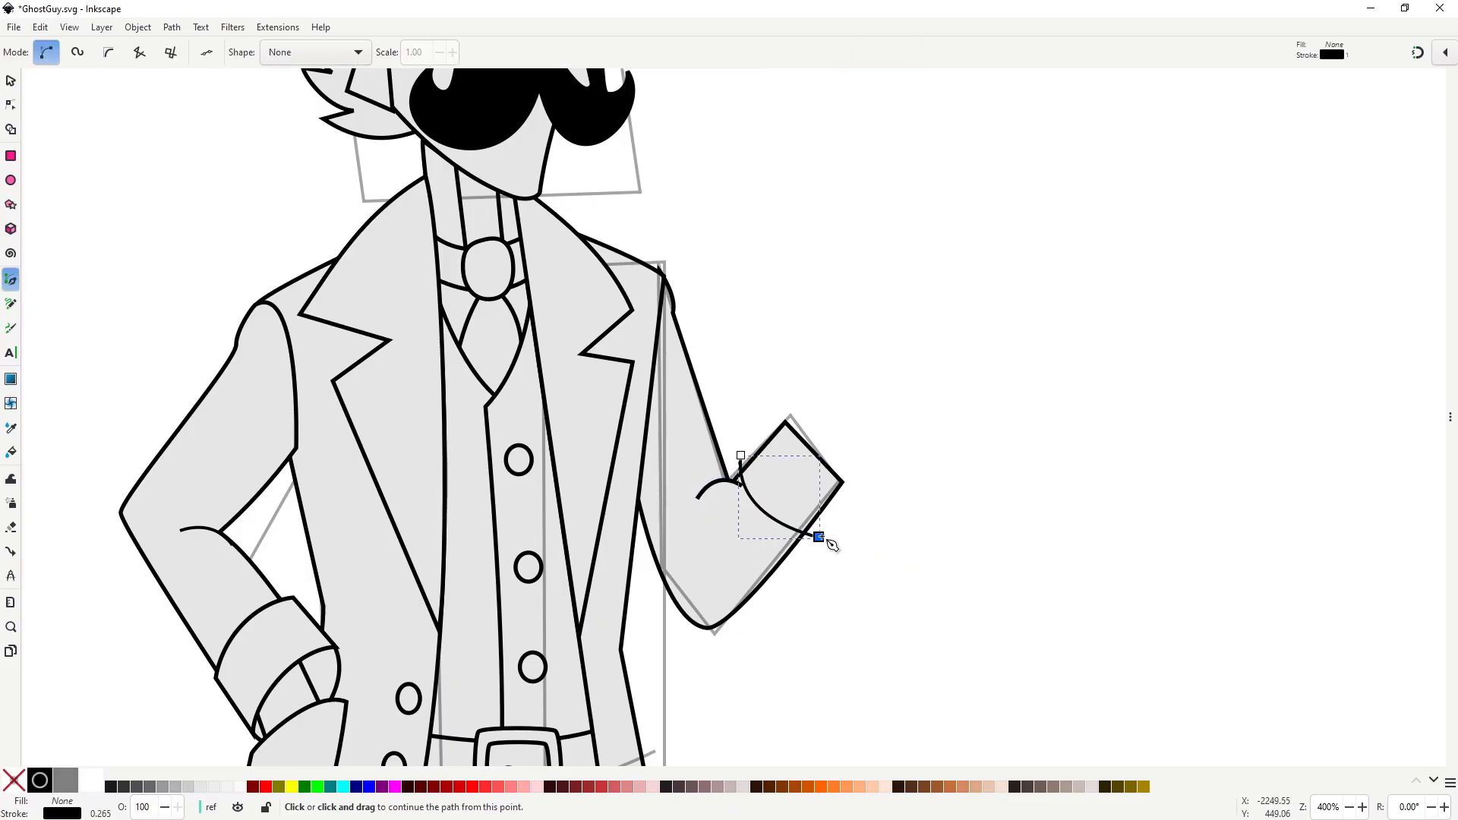
{"action": "left_click", "coordinate": [819, 537]}
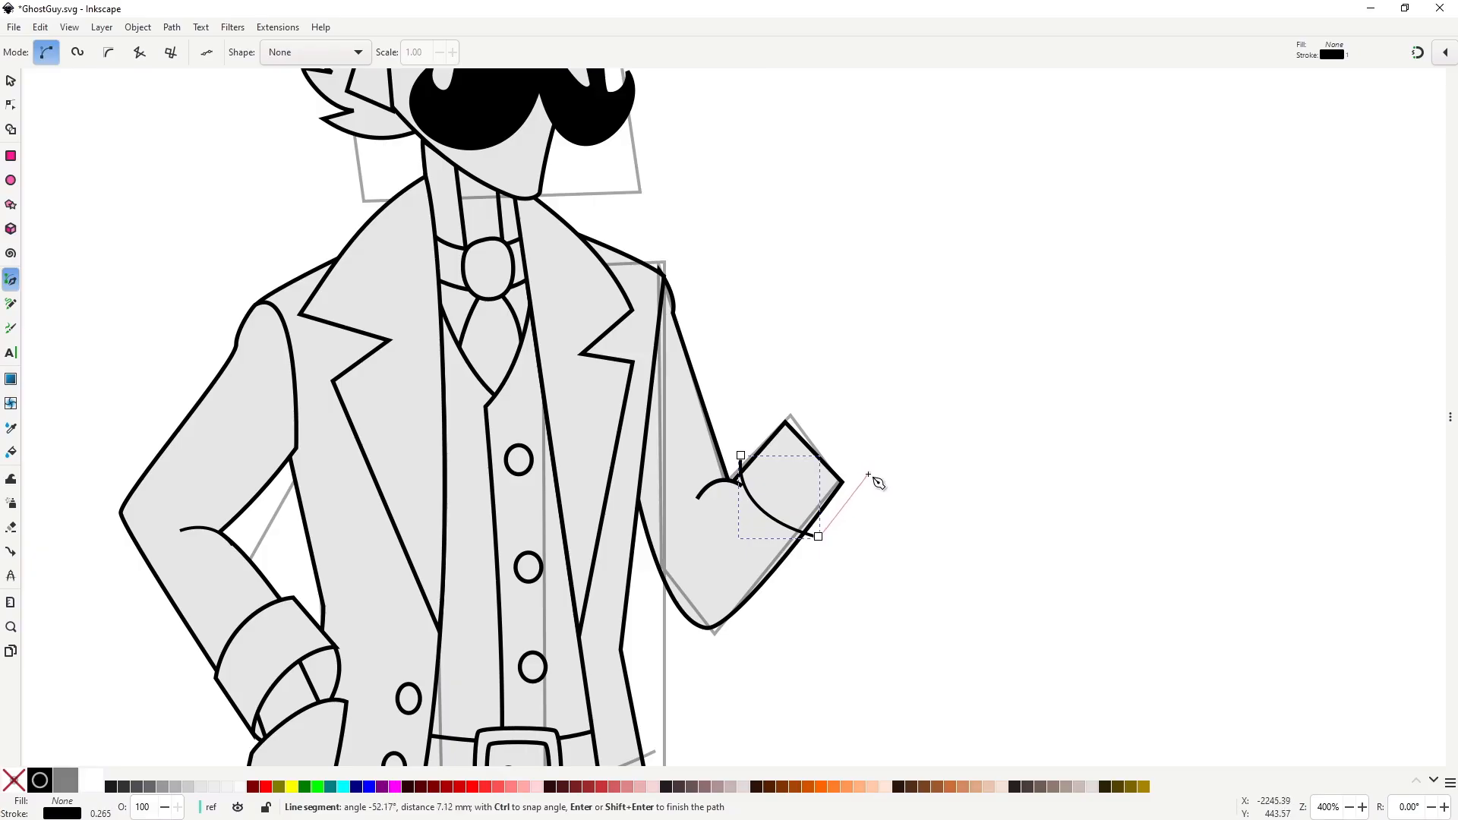
{"action": "left_click", "coordinate": [872, 480]}
{"action": "left_click", "coordinate": [792, 402]}
{"action": "key", "text": "ctrl+shift+v"}
{"action": "key", "text": "n"}
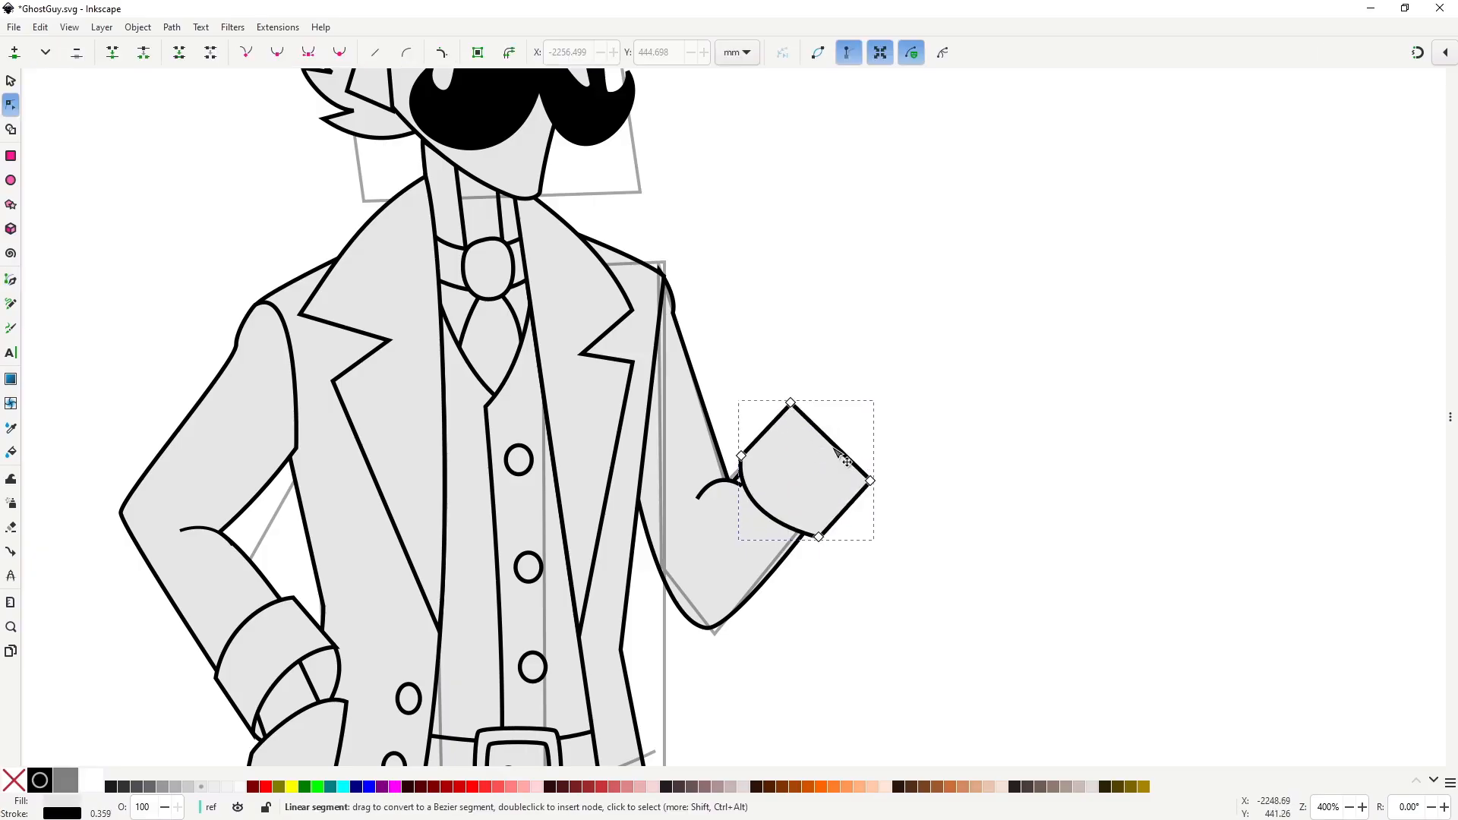
{"action": "mouse_move", "coordinate": [838, 448]}
{"action": "left_mouse_down"}
{"action": "mouse_move", "coordinate": [811, 454]}
{"action": "mouse_move", "coordinate": [876, 501]}
{"action": "mouse_move", "coordinate": [844, 572]}
{"action": "left_mouse_up"}
Draw the raised cuff's opening as a closed shape with a rounded outer edge and paste the drawing style onto it.
{"action": "key", "text": "b"}
{"action": "left_click", "coordinate": [790, 403]}
{"action": "key", "text": "Return"}
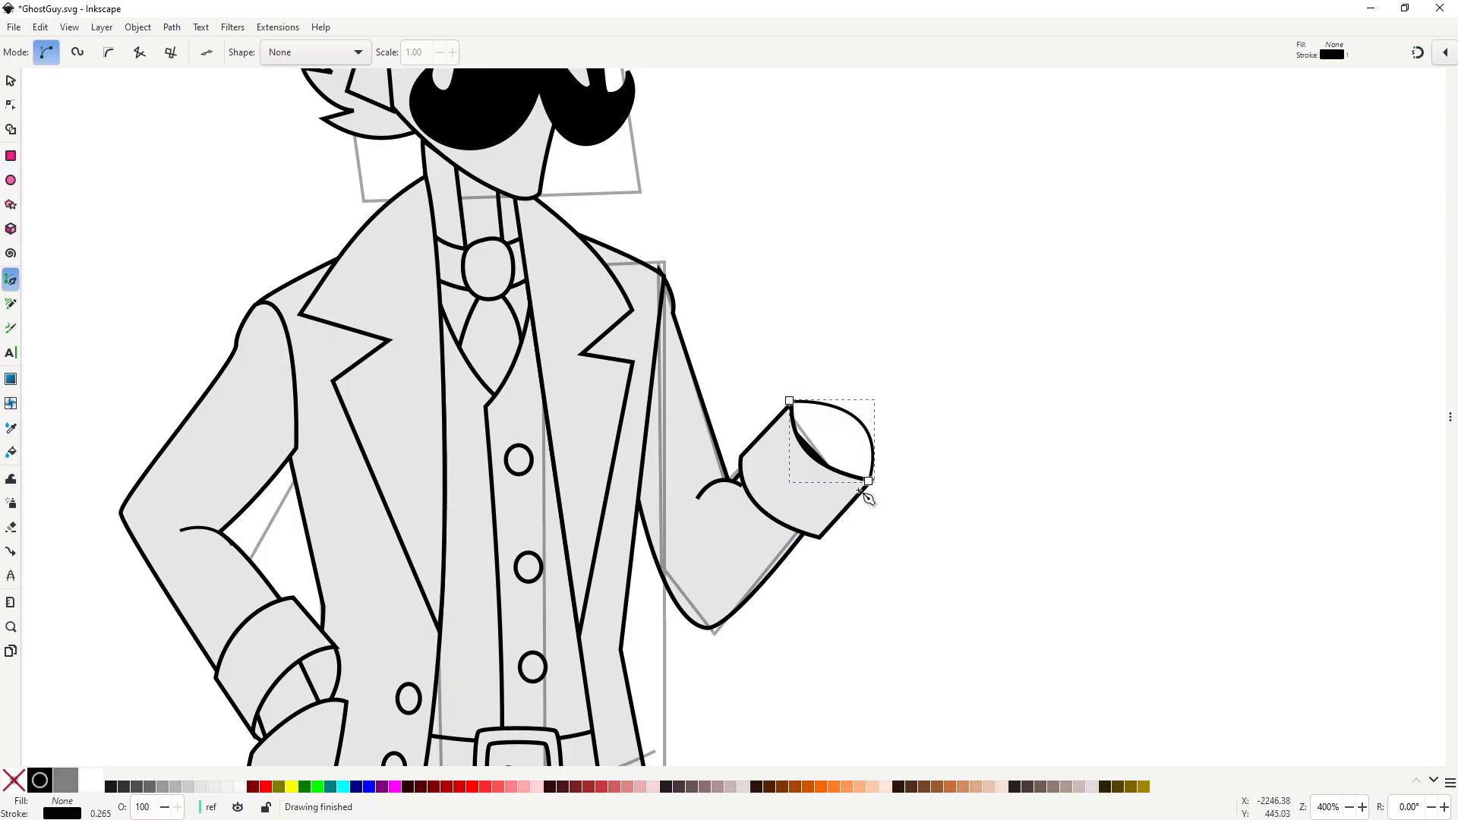
{"action": "left_click", "coordinate": [871, 482]}
{"action": "left_click", "coordinate": [824, 494]}
{"action": "left_click", "coordinate": [776, 451]}
{"action": "left_click", "coordinate": [791, 402]}
{"action": "key", "text": "ctrl+shift+v"}
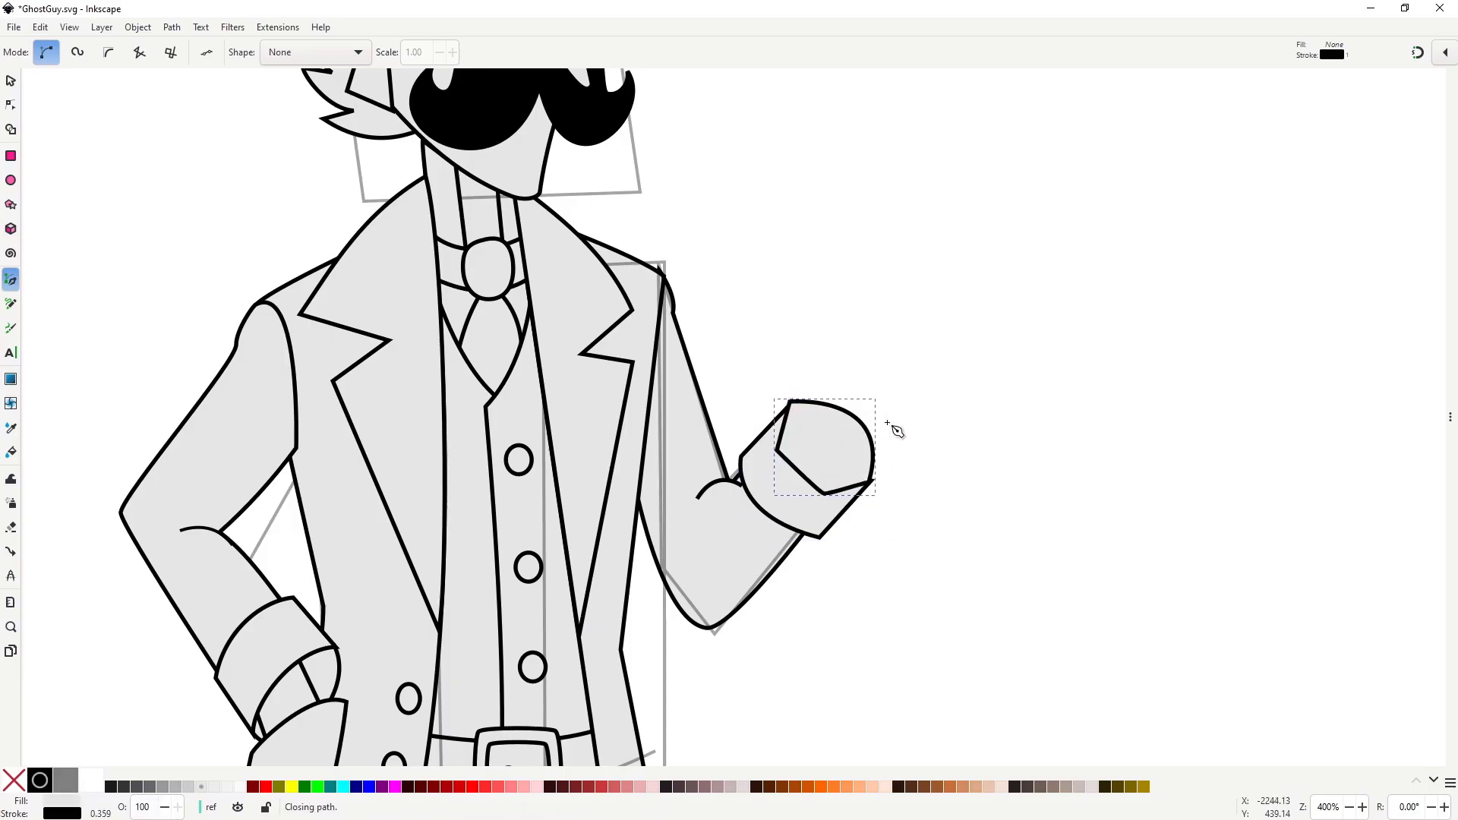
Place the opening shape behind the raised cuff and refine the curves of its outer rim and the cuff's front edge.
{"action": "key", "text": "n"}
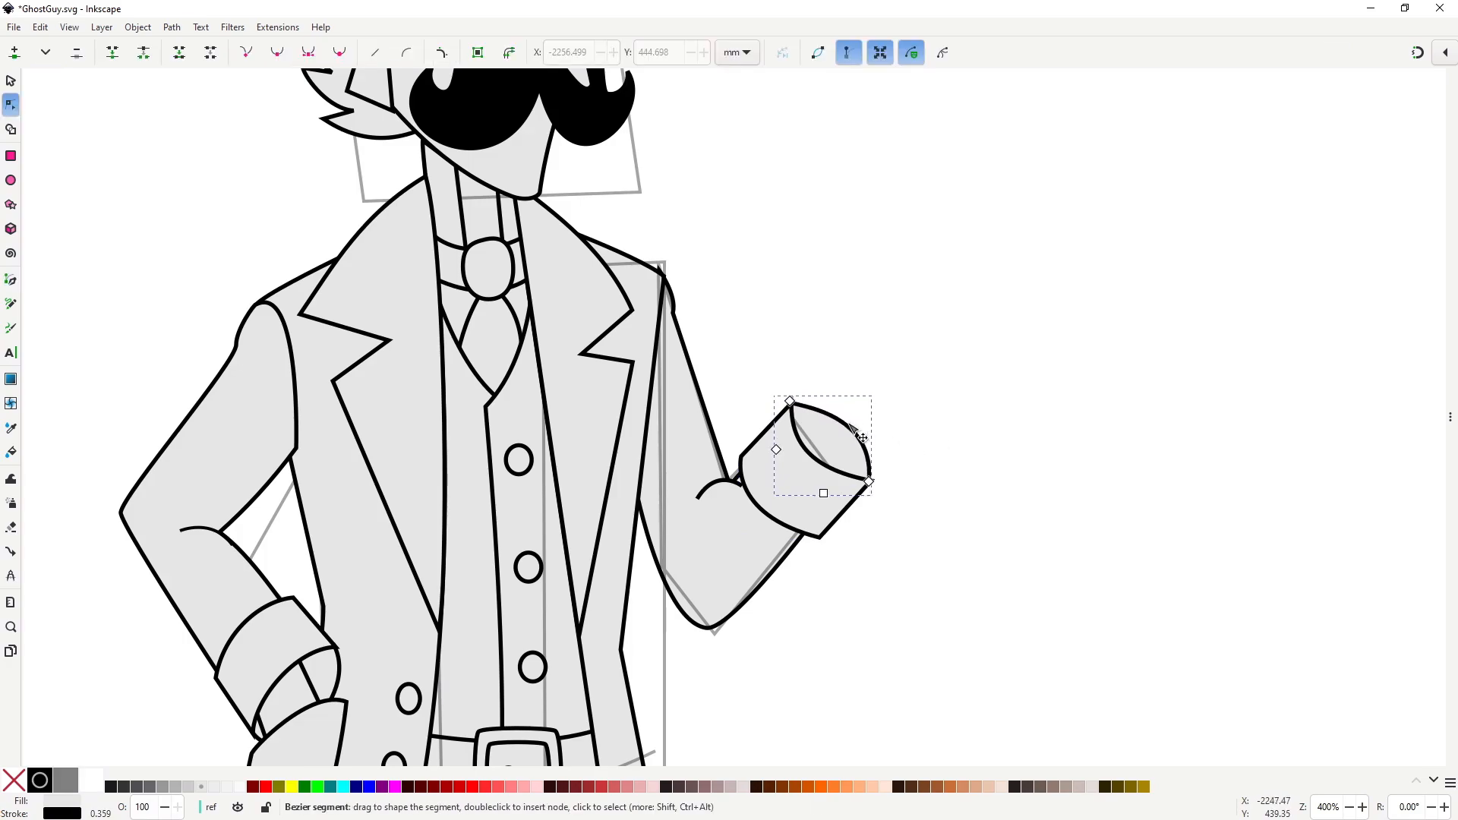
{"action": "left_click", "coordinate": [789, 403]}
{"action": "left_click_drag", "start_coordinate": [786, 405], "coordinate": [892, 452]}
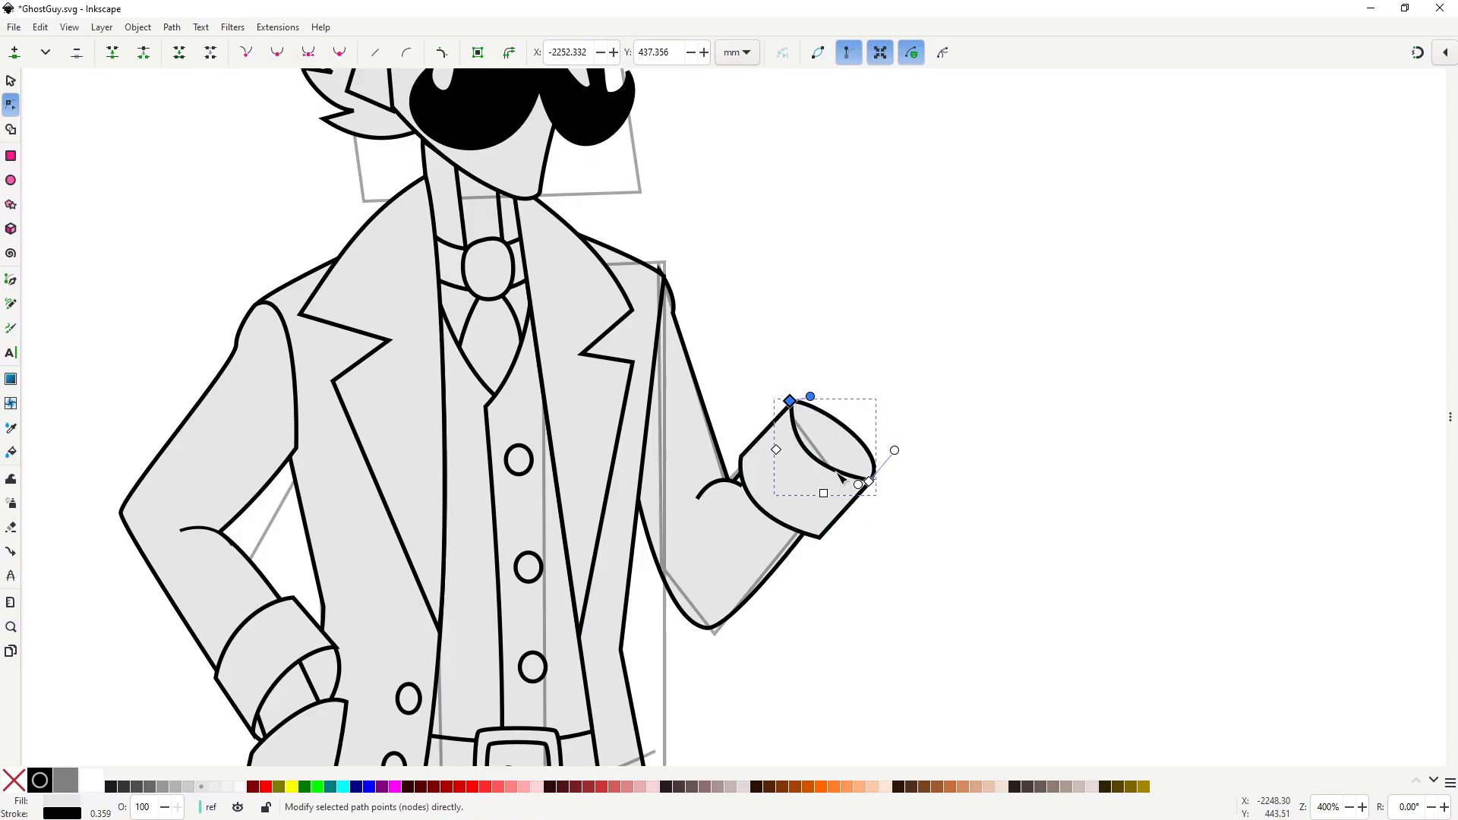
{"action": "left_click", "coordinate": [873, 494]}
{"action": "left_click", "coordinate": [871, 481]}
{"action": "left_click_drag", "start_coordinate": [805, 468], "coordinate": [837, 496]}
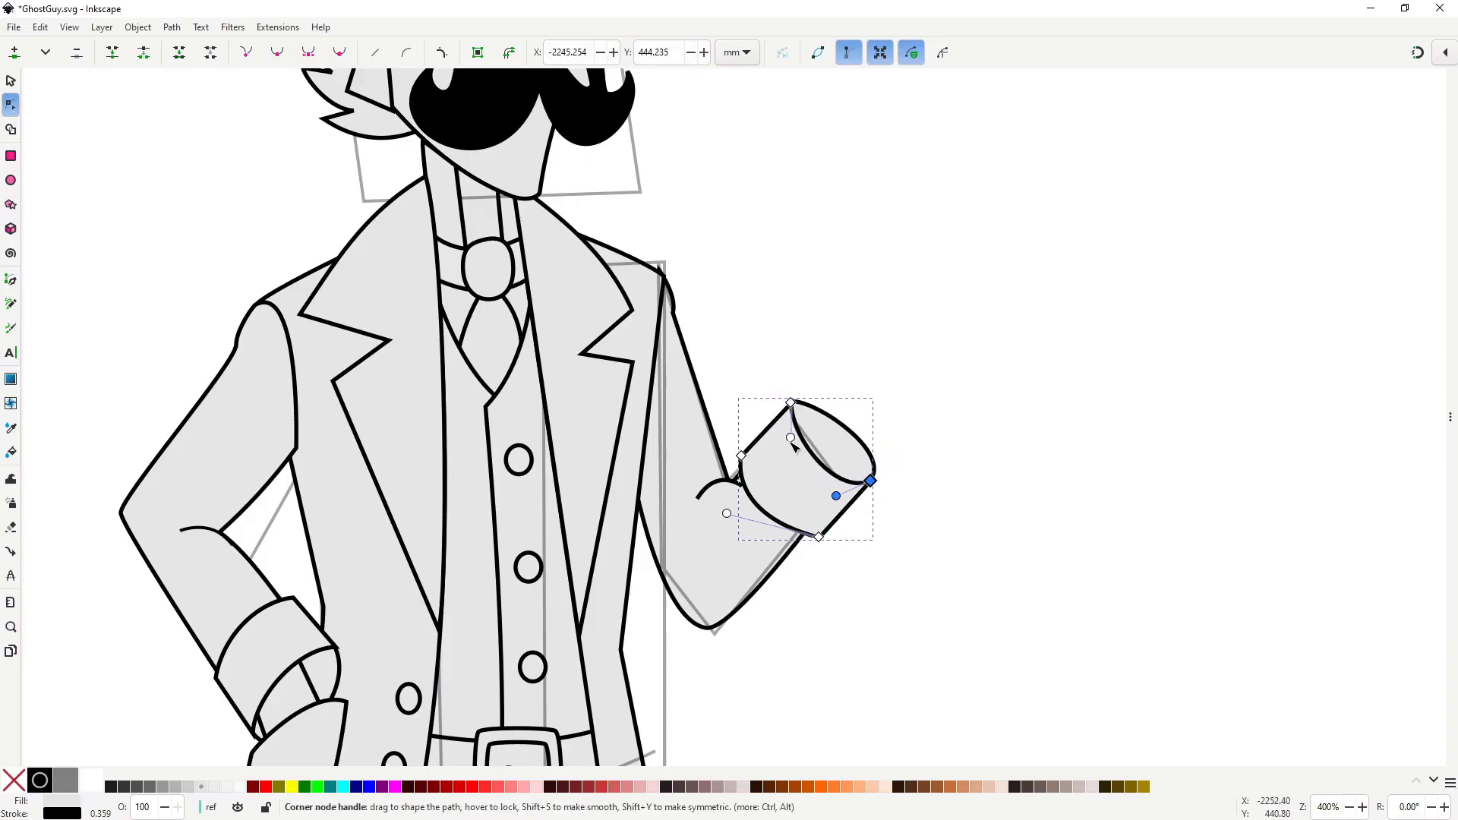
{"action": "left_click_drag", "start_coordinate": [790, 438], "coordinate": [771, 424]}
Move the raised sleeve's crease end underneath the cuff and extend the line with another segment hidden behind it.
{"action": "left_click", "coordinate": [734, 479]}
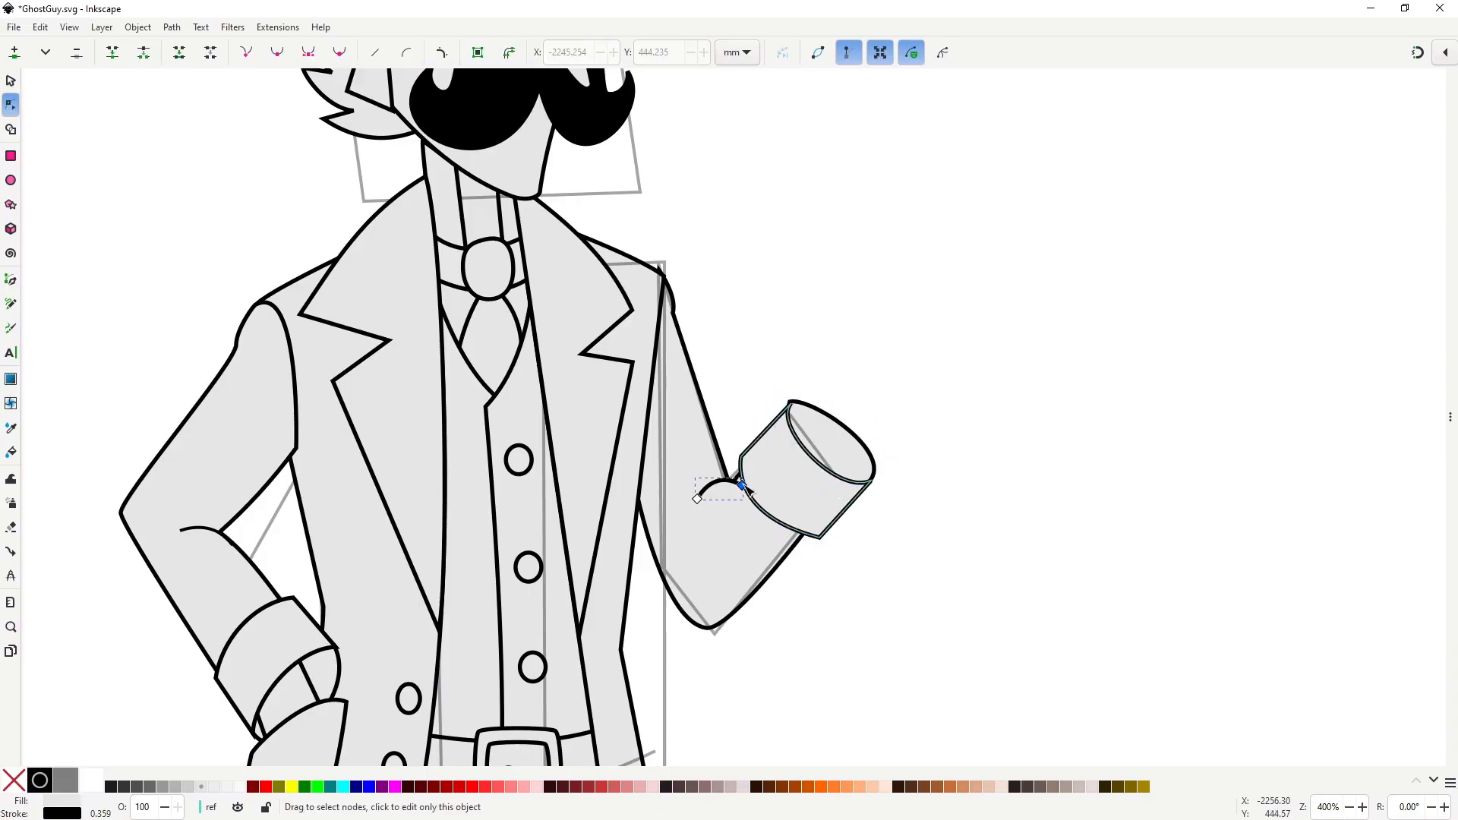
{"action": "left_click_drag", "start_coordinate": [742, 486], "coordinate": [753, 478]}
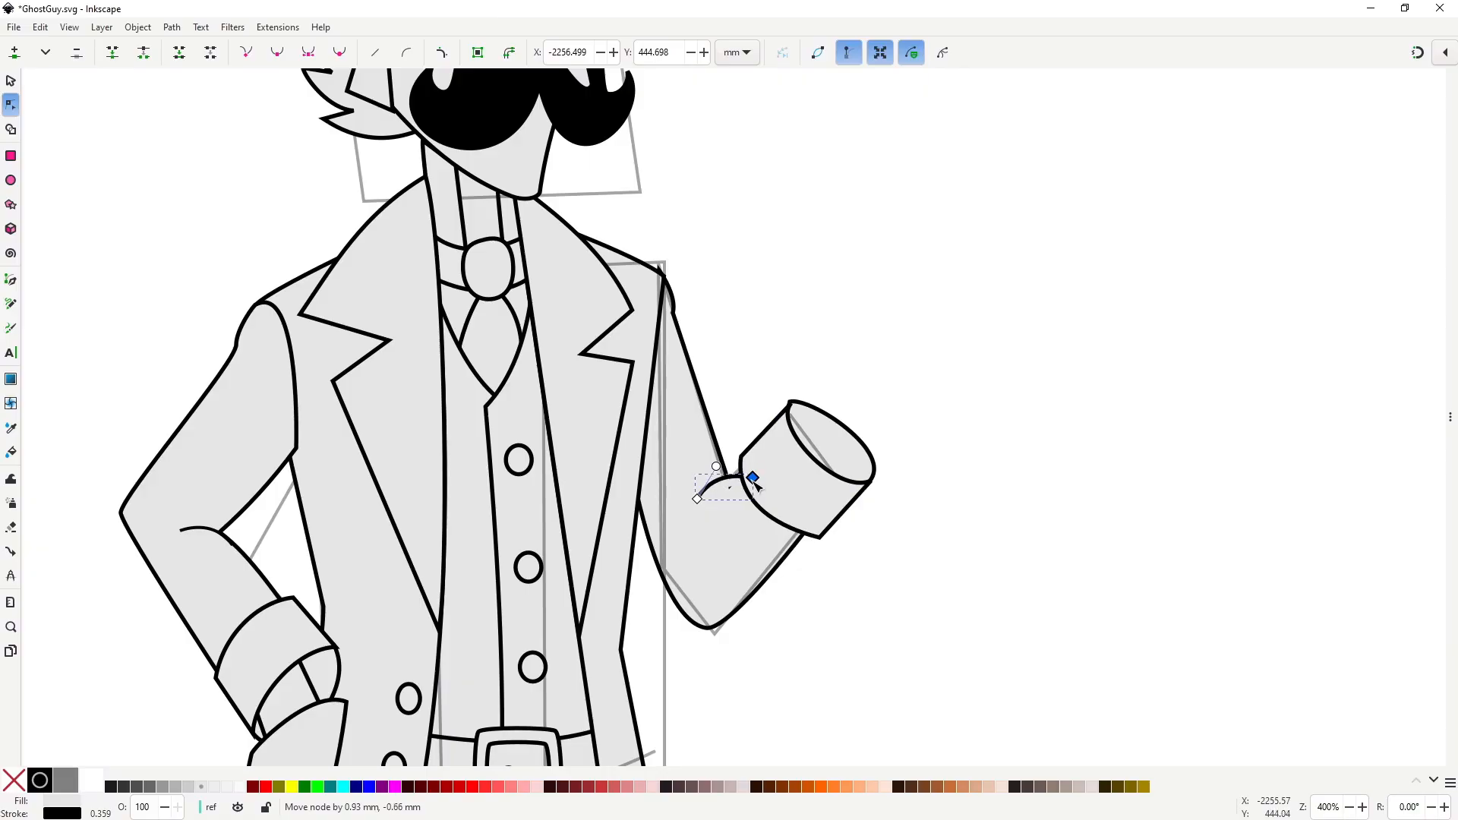
{"action": "left_click_drag", "start_coordinate": [753, 477], "coordinate": [761, 470]}
{"action": "key", "text": "b"}
{"action": "left_click", "coordinate": [760, 470]}
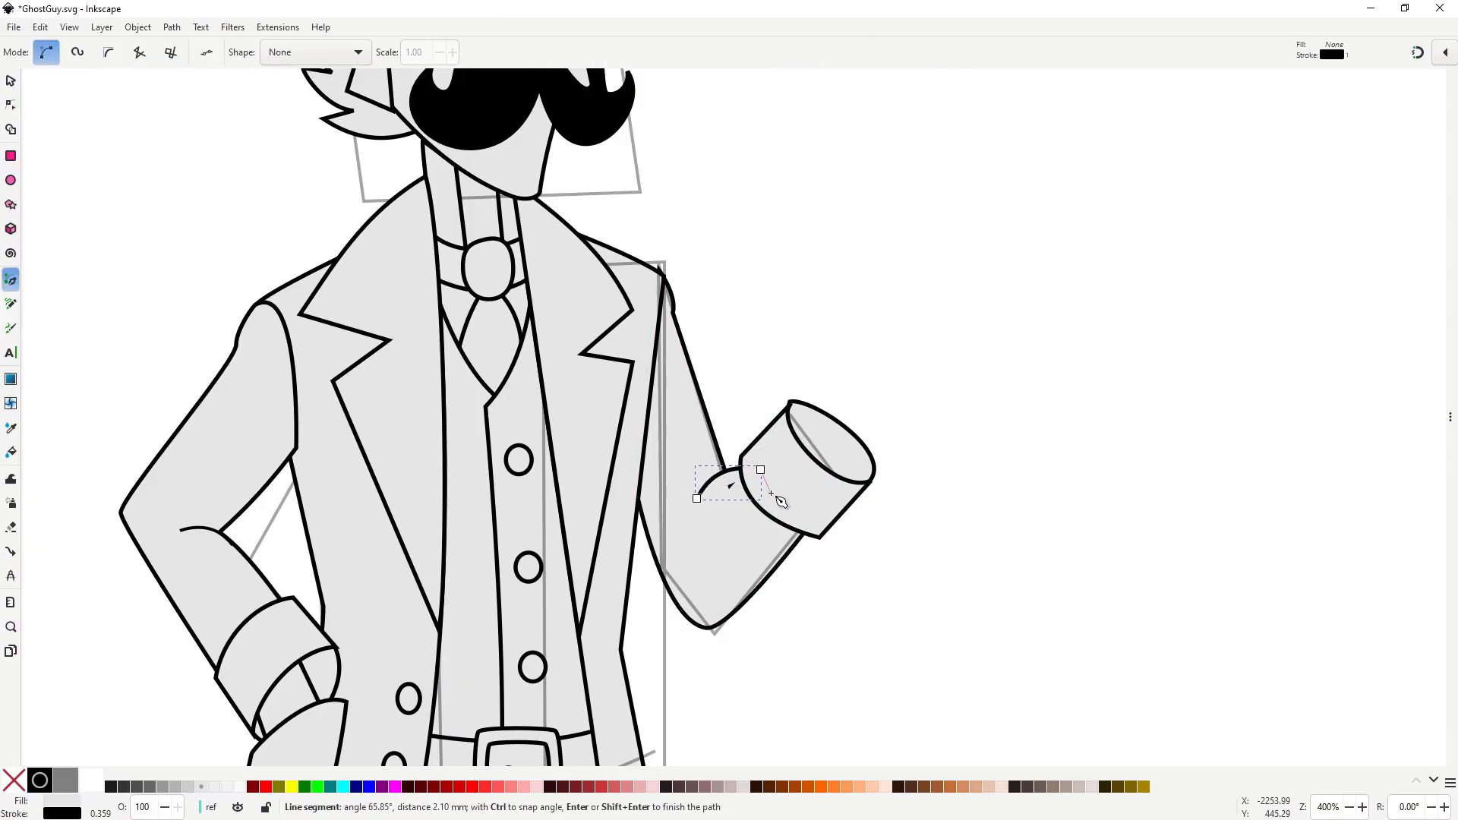
{"action": "double_click", "coordinate": [771, 494]}
{"action": "key", "text": "s"}
{"action": "left_click", "coordinate": [1029, 591]}
{"action": "scroll", "coordinate": [964, 562], "scroll_direction": "down", "scroll_amount": 3}
{"action": "left_click_drag", "start_coordinate": [998, 544], "coordinate": [864, 449]}
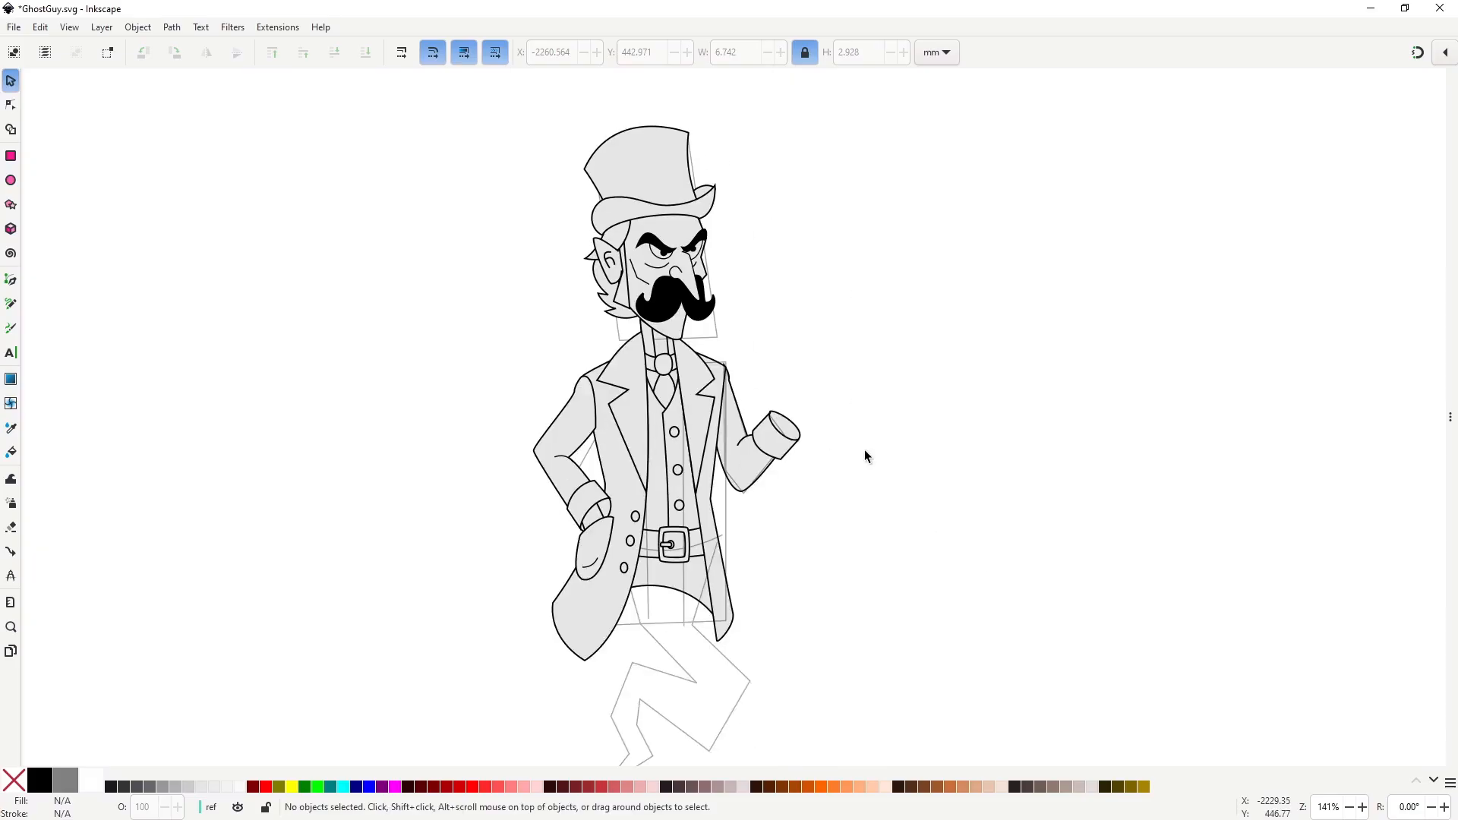
Adjust the raised sleeve's elbow node and shift its hidden inner node slightly up behind the coat.
{"action": "scroll", "coordinate": [736, 484], "scroll_direction": "up", "scroll_amount": 2}
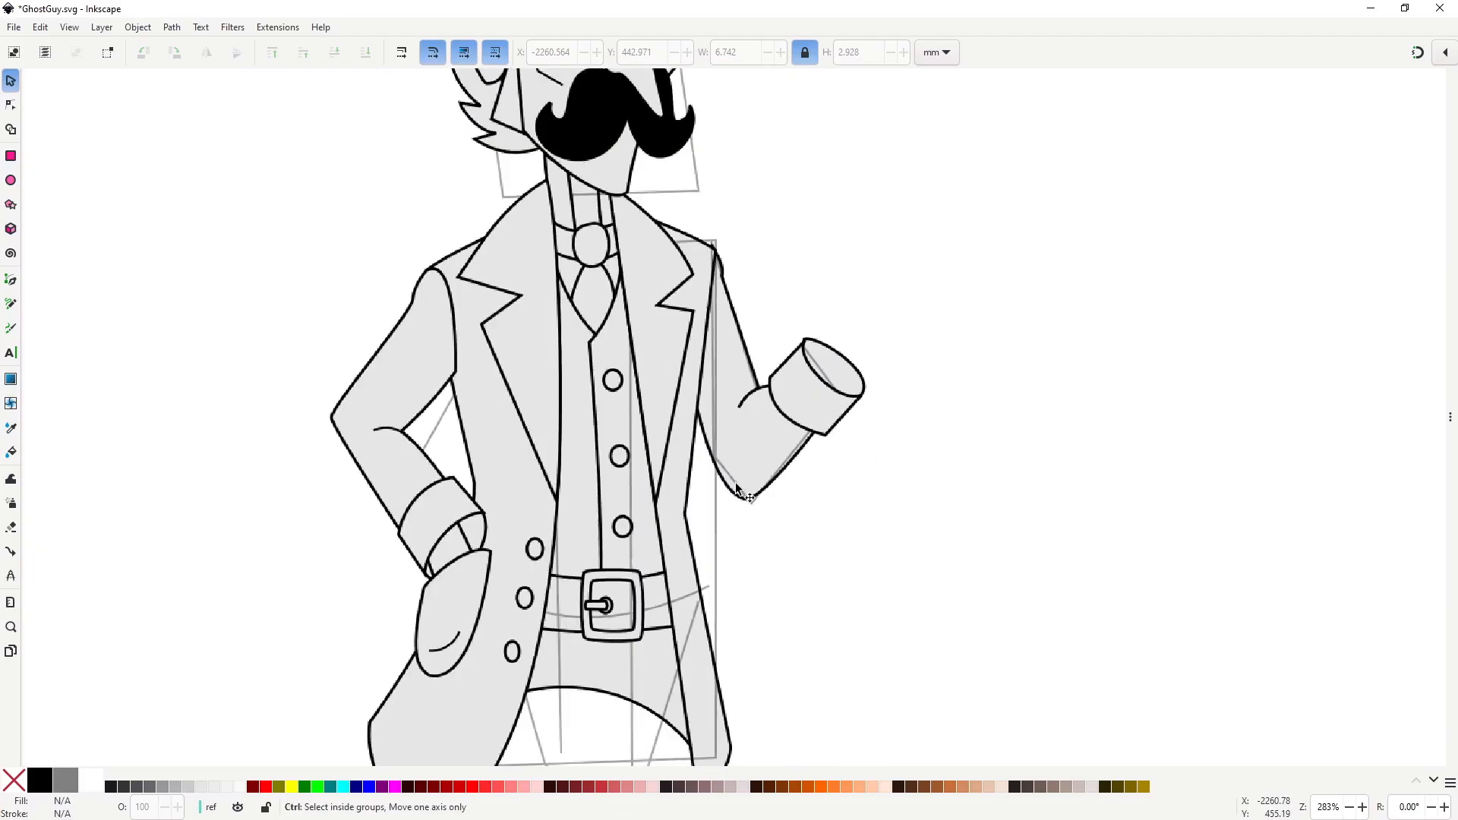
{"action": "key", "text": "n"}
{"action": "left_click", "coordinate": [741, 495]}
{"action": "left_click_drag", "start_coordinate": [746, 499], "coordinate": [740, 487]}
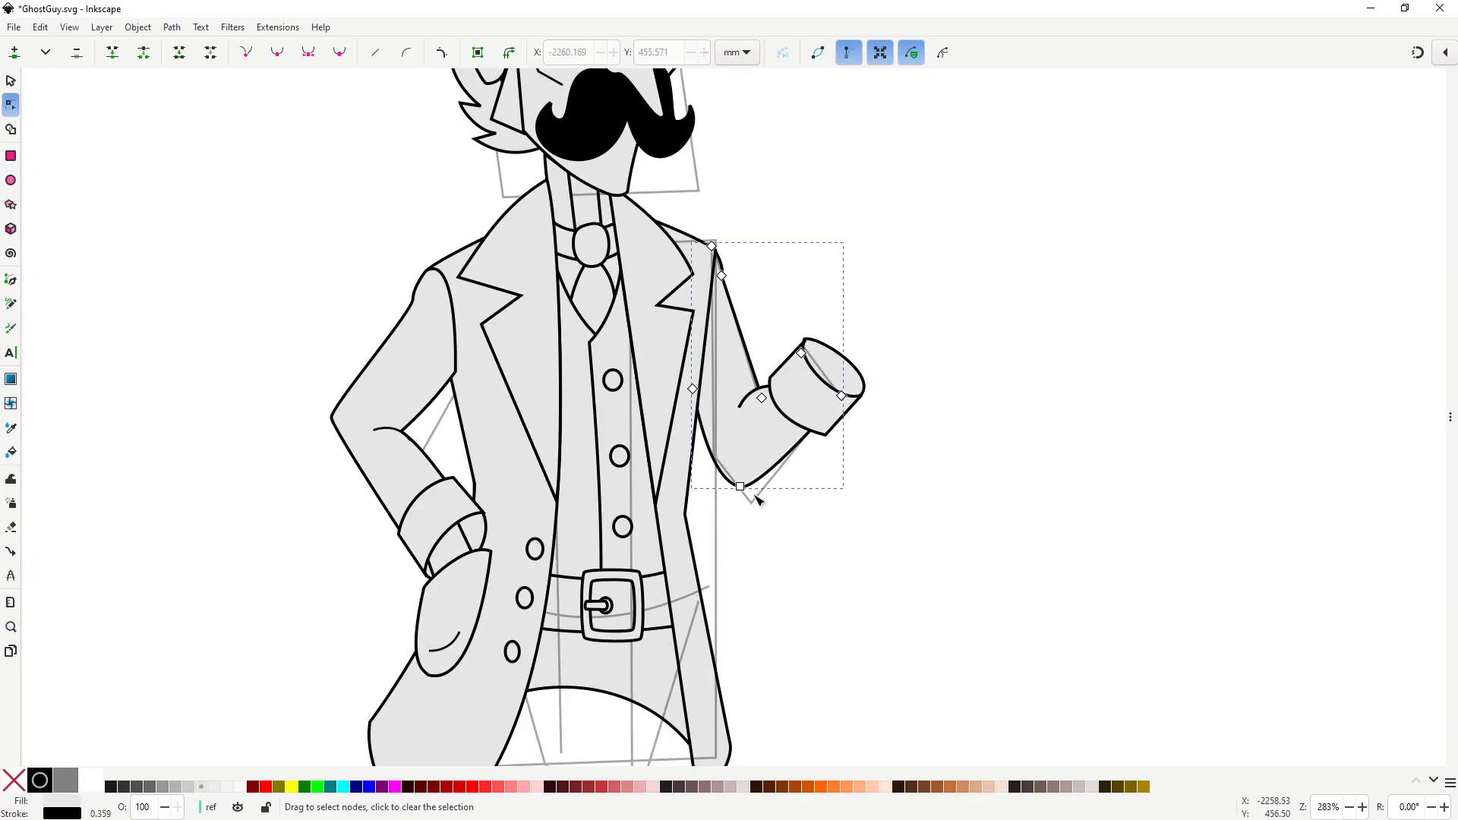
{"action": "left_click", "coordinate": [693, 390]}
{"action": "left_click_drag", "start_coordinate": [697, 397], "coordinate": [694, 382]}
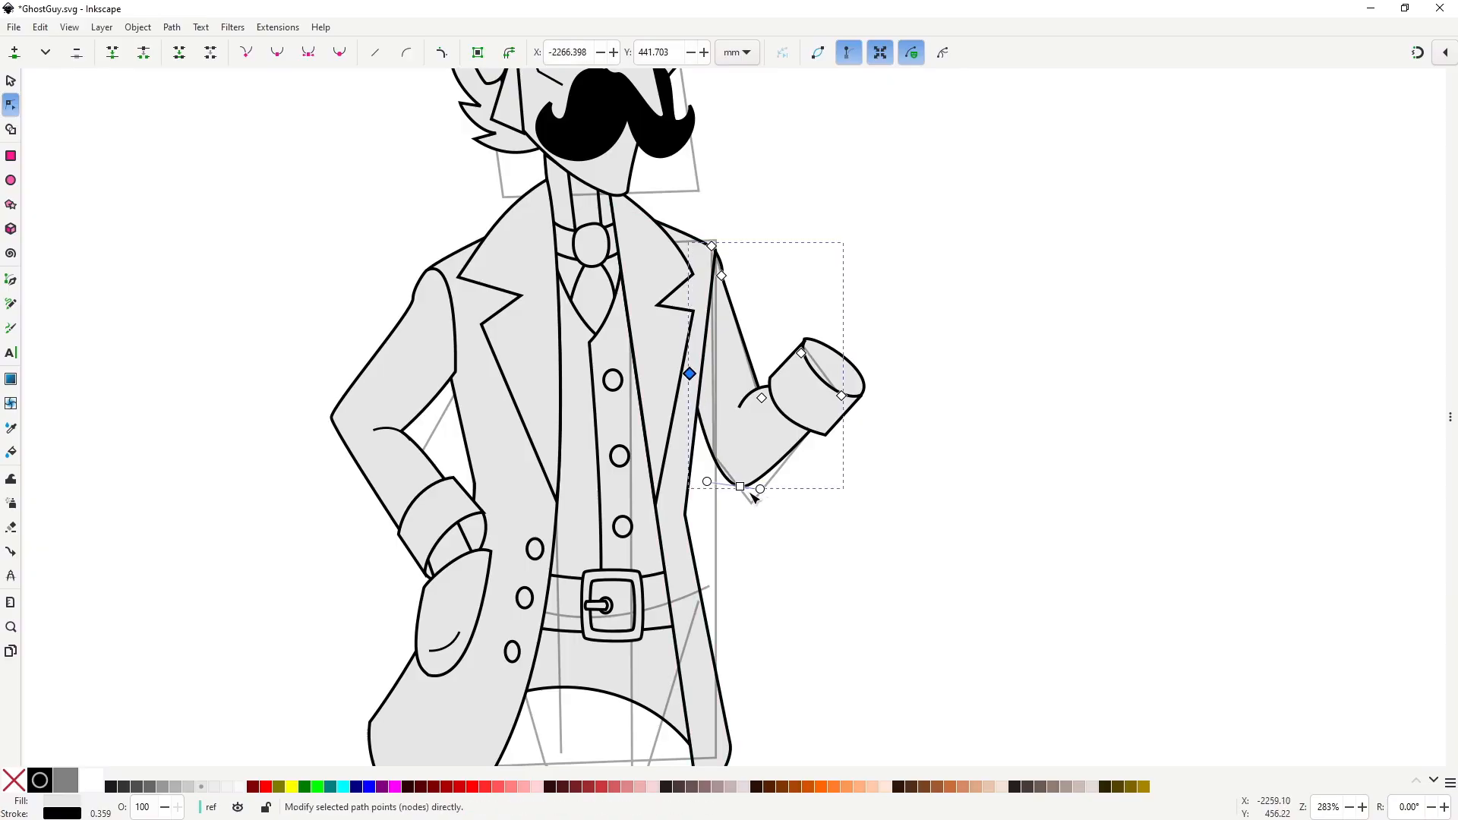
{"action": "left_click_drag", "start_coordinate": [741, 487], "coordinate": [745, 484]}
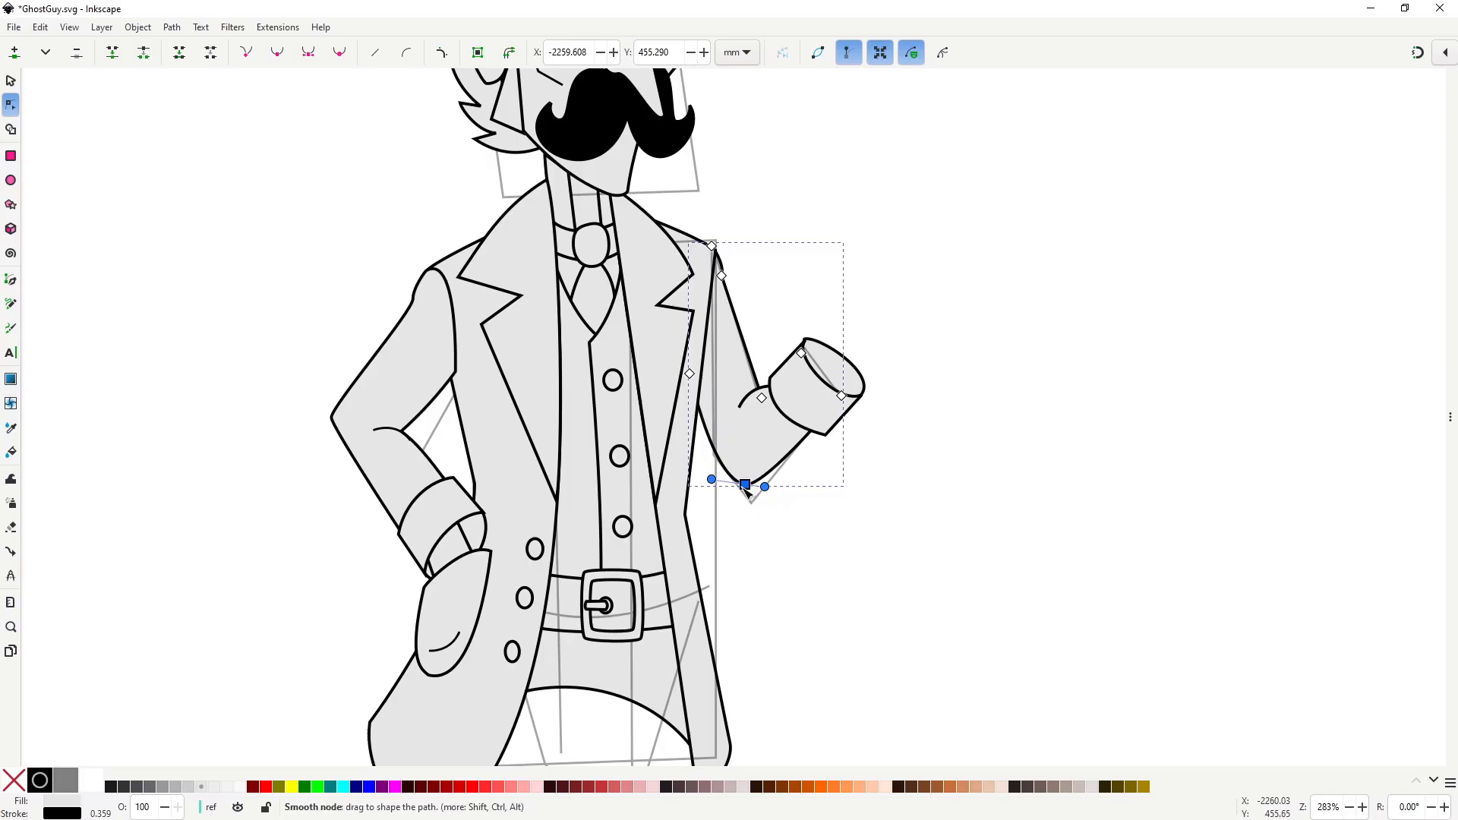
{"action": "left_click", "coordinate": [918, 386]}
Pull the outer rim of the raised cuff's opening slightly inward to flatten its curve.
{"action": "left_click", "coordinate": [868, 385]}
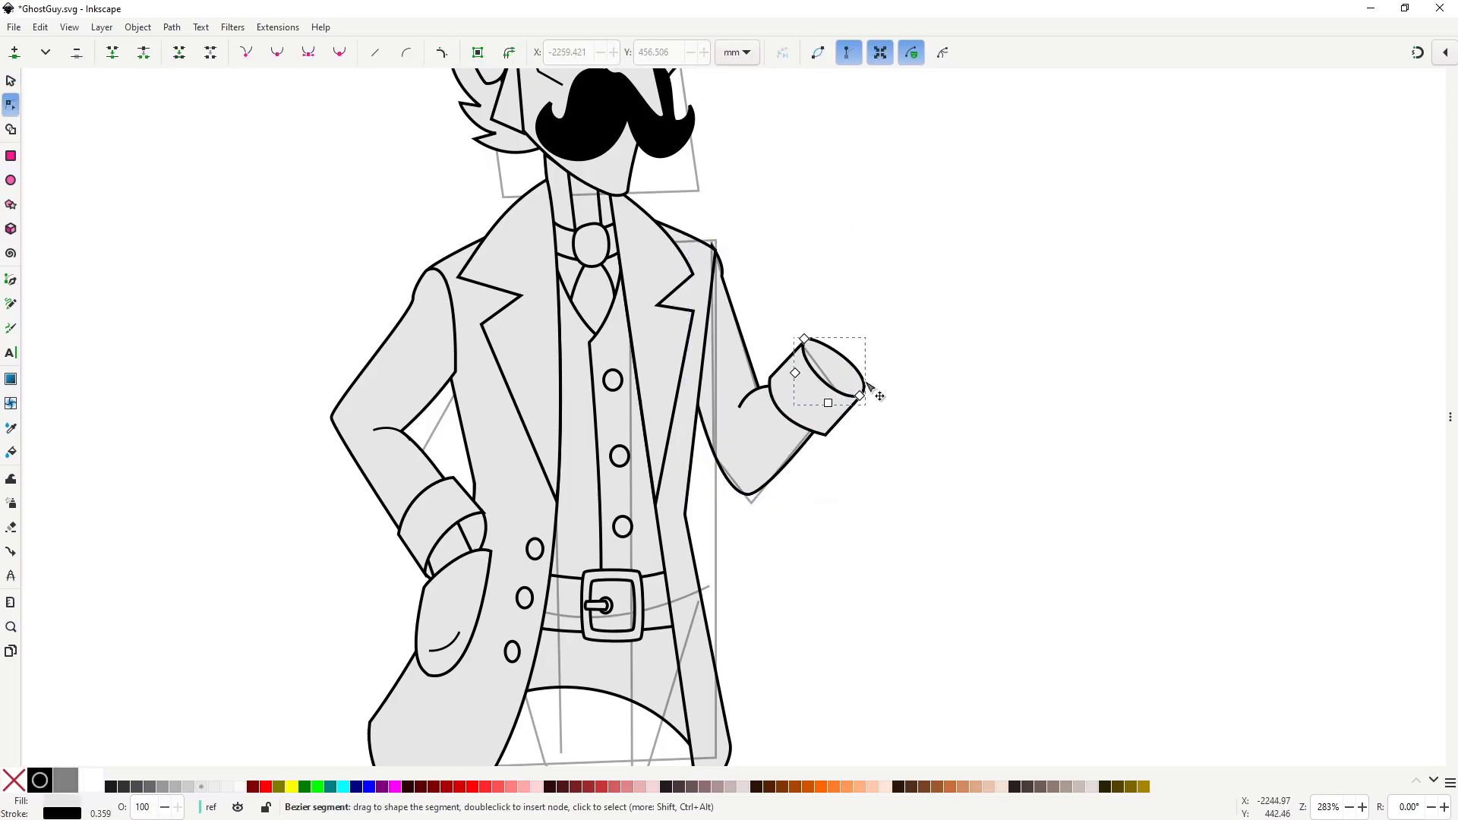
{"action": "left_click_drag", "start_coordinate": [866, 385], "coordinate": [862, 387]}
{"action": "key", "text": "s"}
{"action": "left_click", "coordinate": [891, 459]}
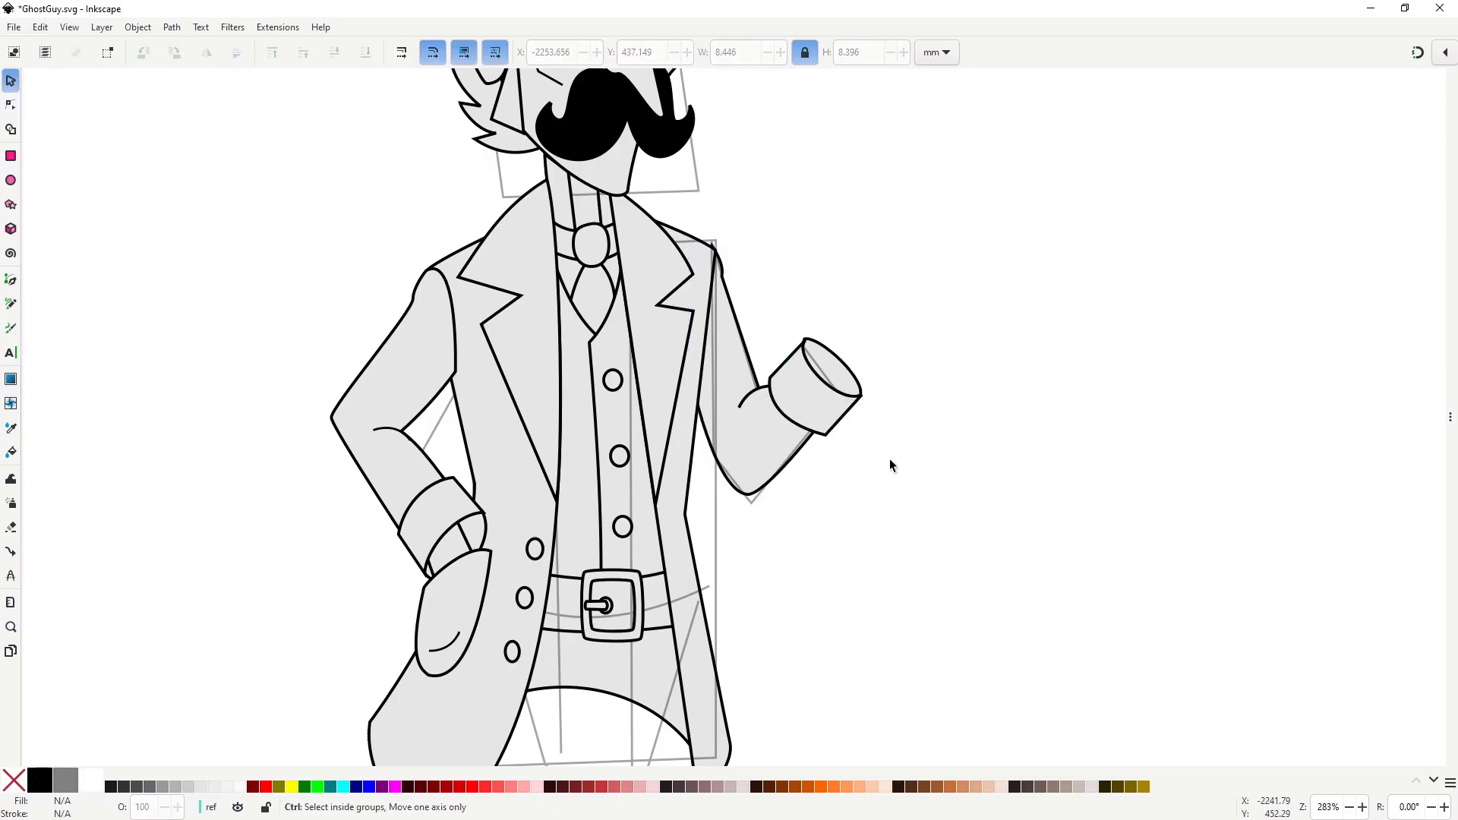
{"action": "scroll", "coordinate": [889, 463], "scroll_direction": "down", "scroll_amount": 3}
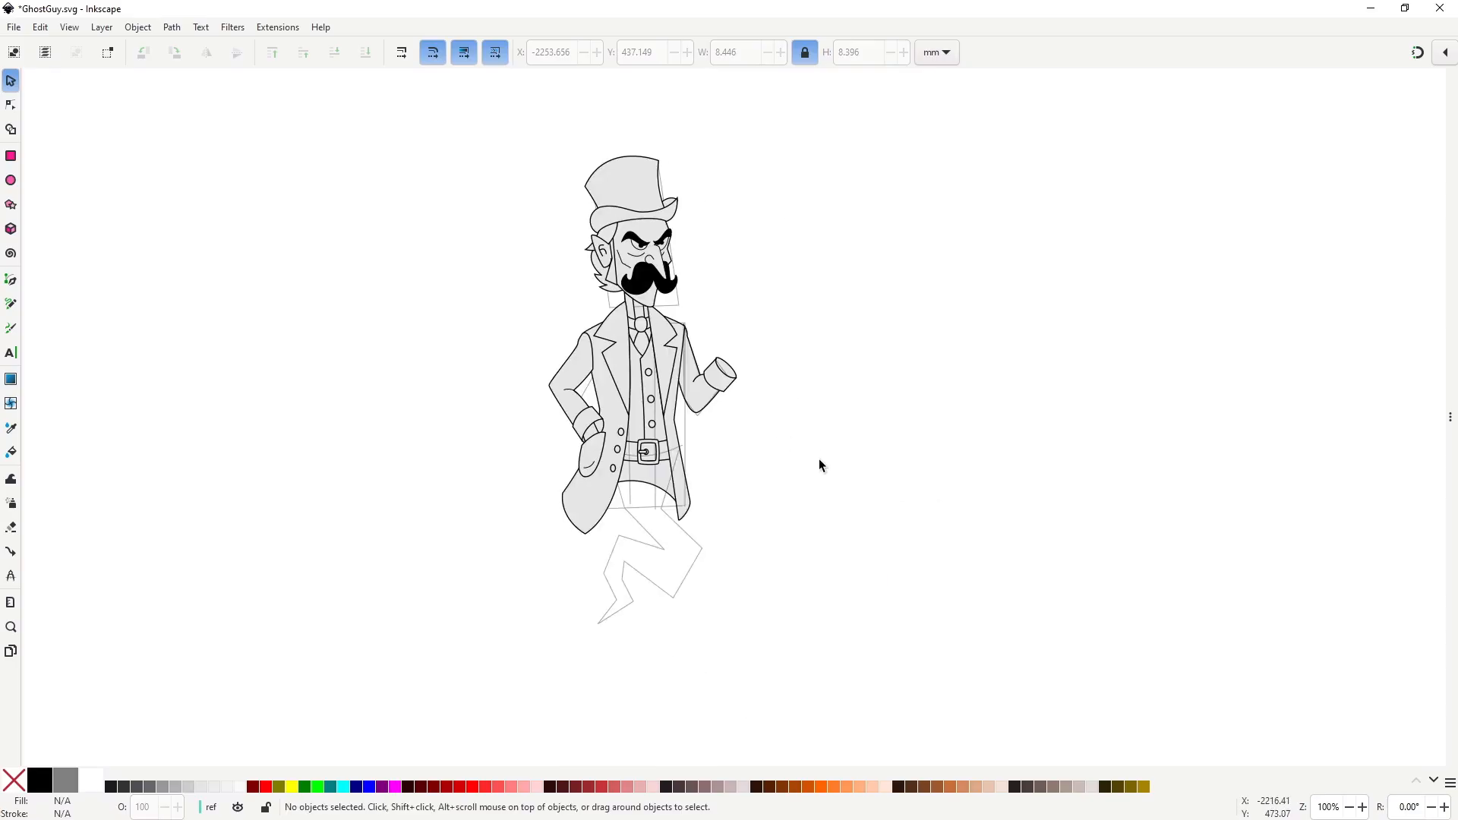
{"action": "scroll", "coordinate": [650, 504], "scroll_direction": "up", "scroll_amount": 2}
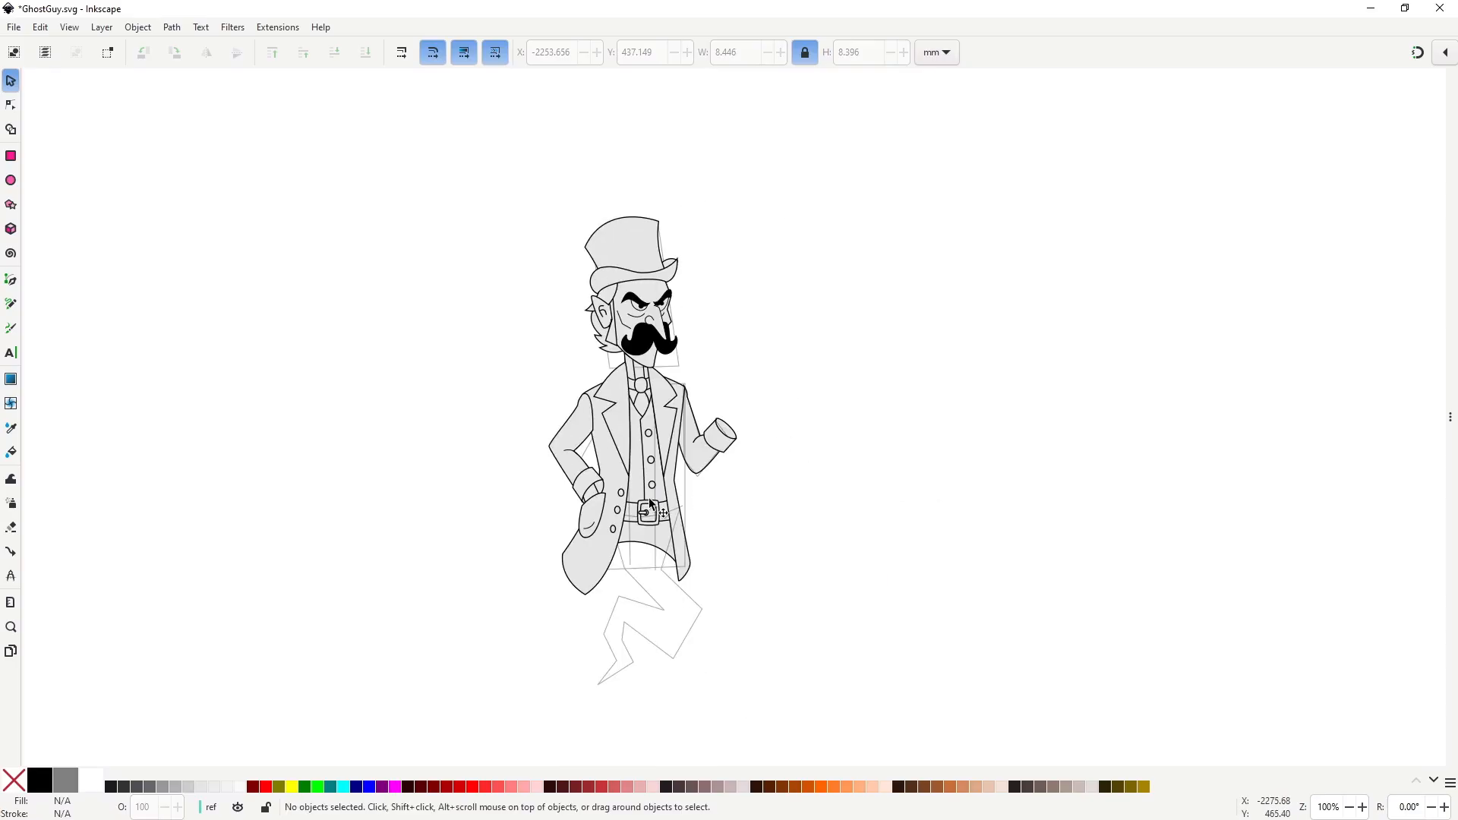
Draw the ghost's wavy tail as a closed outline of straight segments over the zigzag sketch, starting at the belt and ending in a point.
{"action": "scroll", "coordinate": [661, 512], "scroll_direction": "down", "scroll_amount": 4}
{"action": "scroll", "coordinate": [667, 526], "scroll_direction": "up", "scroll_amount": 2}
{"action": "scroll", "coordinate": [658, 498], "scroll_direction": "up", "scroll_amount": 1}
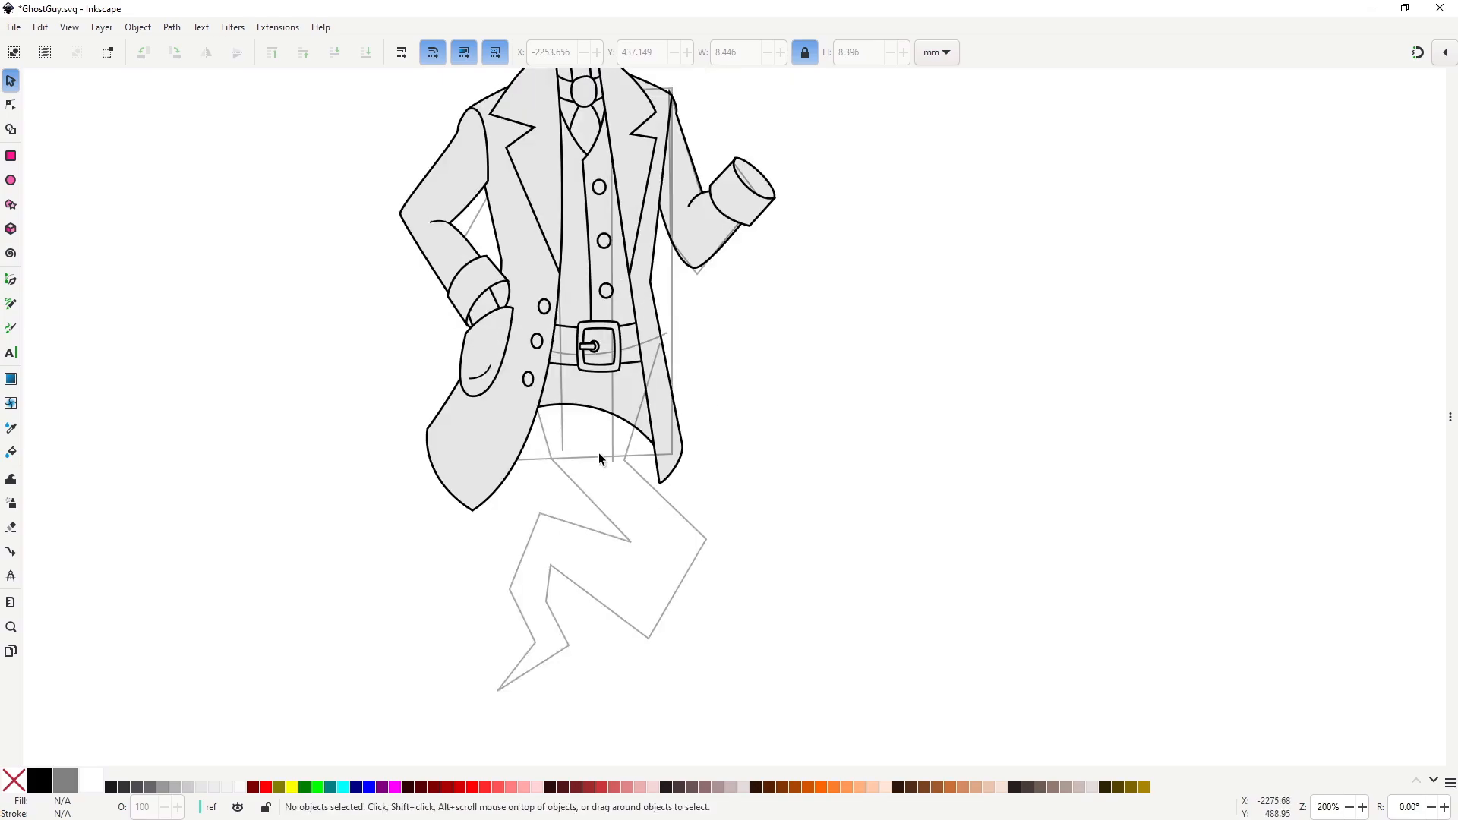
{"action": "key", "text": "b"}
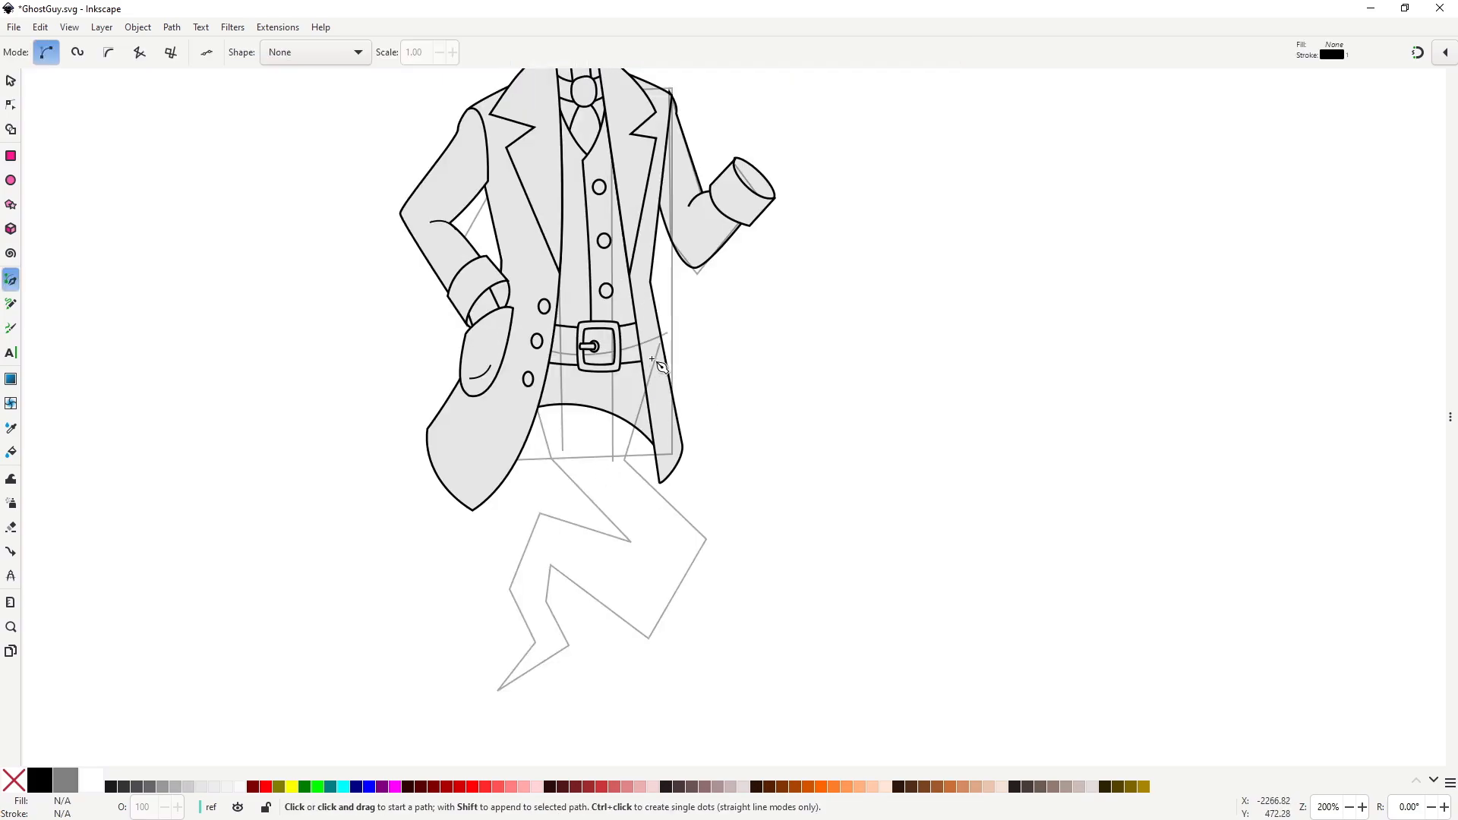
{"action": "left_click", "coordinate": [645, 360]}
{"action": "left_click", "coordinate": [616, 465]}
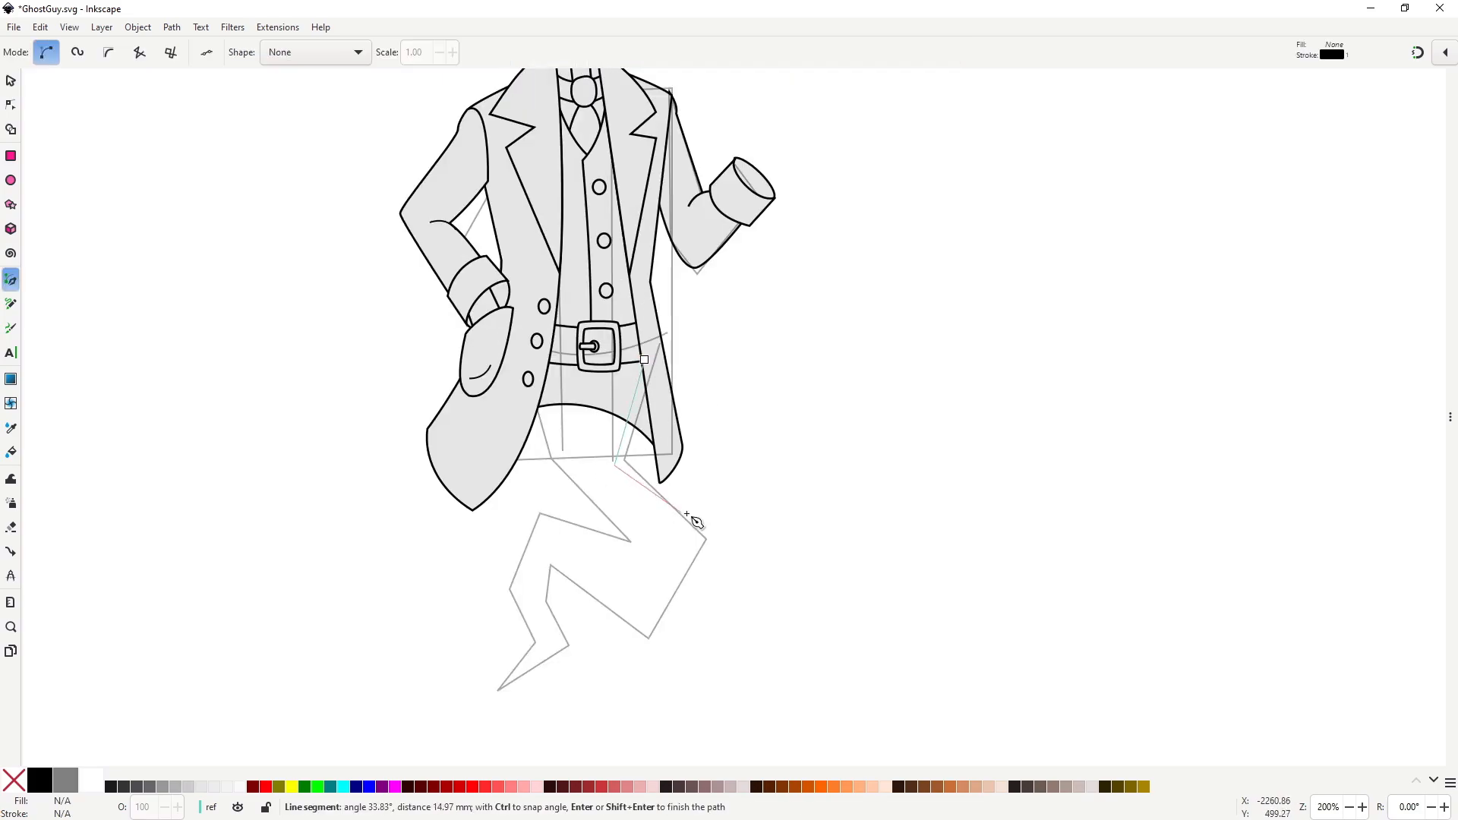
{"action": "left_click", "coordinate": [706, 534]}
{"action": "left_click", "coordinate": [627, 629]}
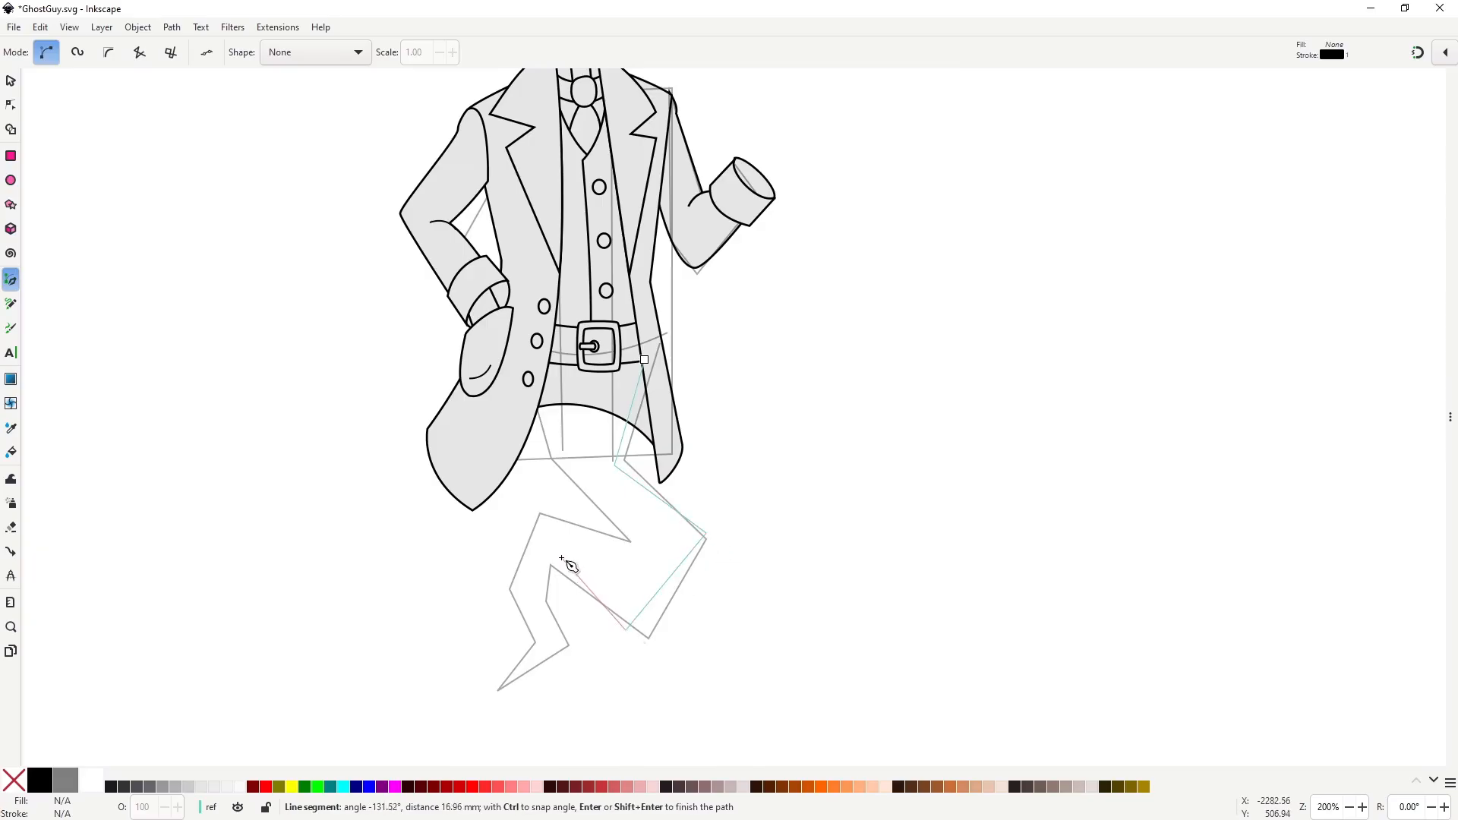
{"action": "left_click", "coordinate": [558, 556]}
{"action": "left_click", "coordinate": [546, 606]}
{"action": "left_click", "coordinate": [588, 624]}
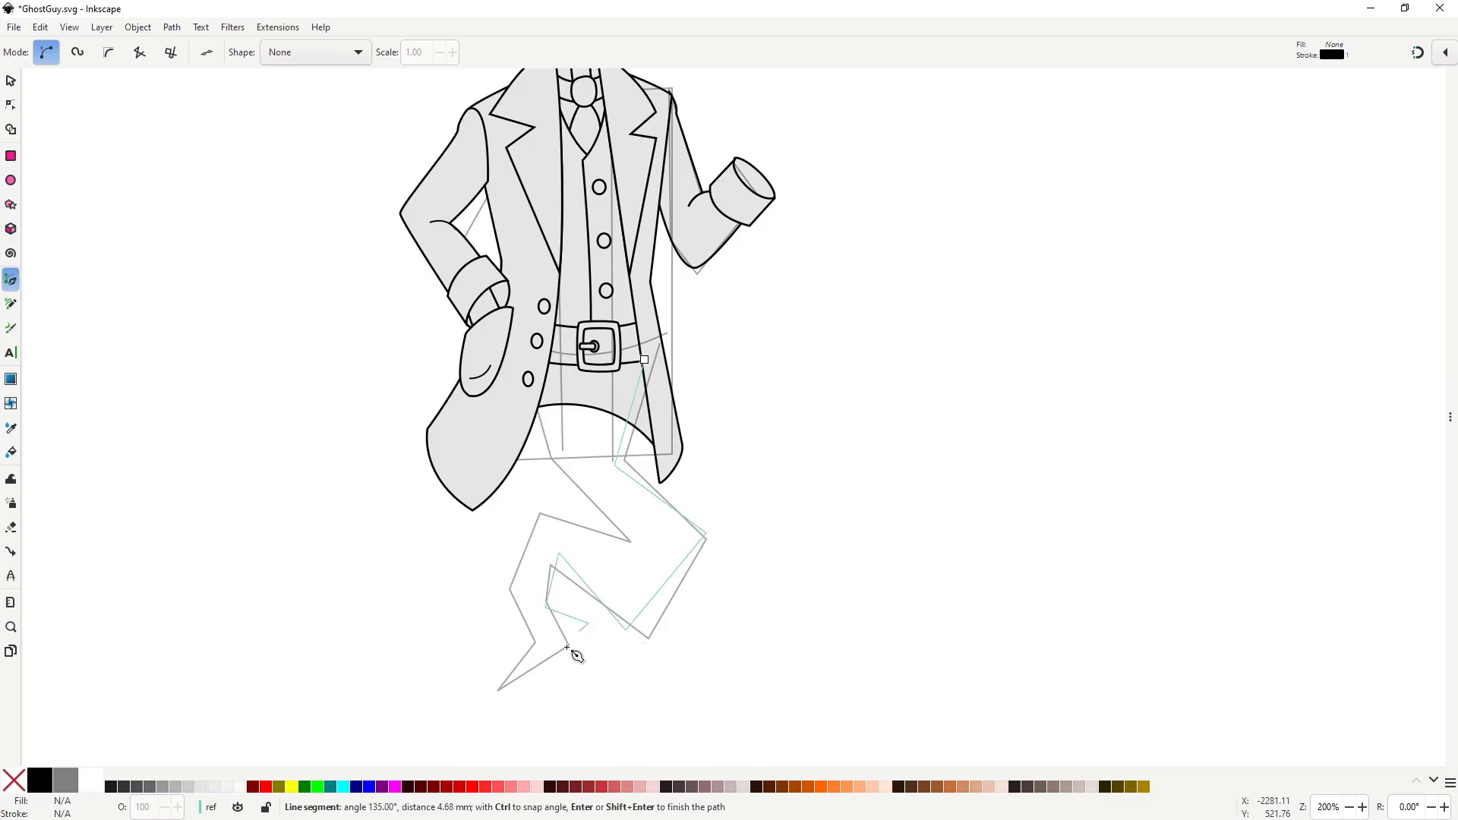
{"action": "left_click", "coordinate": [524, 681]}
{"action": "left_click", "coordinate": [553, 620]}
{"action": "left_click", "coordinate": [506, 597]}
{"action": "left_click", "coordinate": [546, 501]}
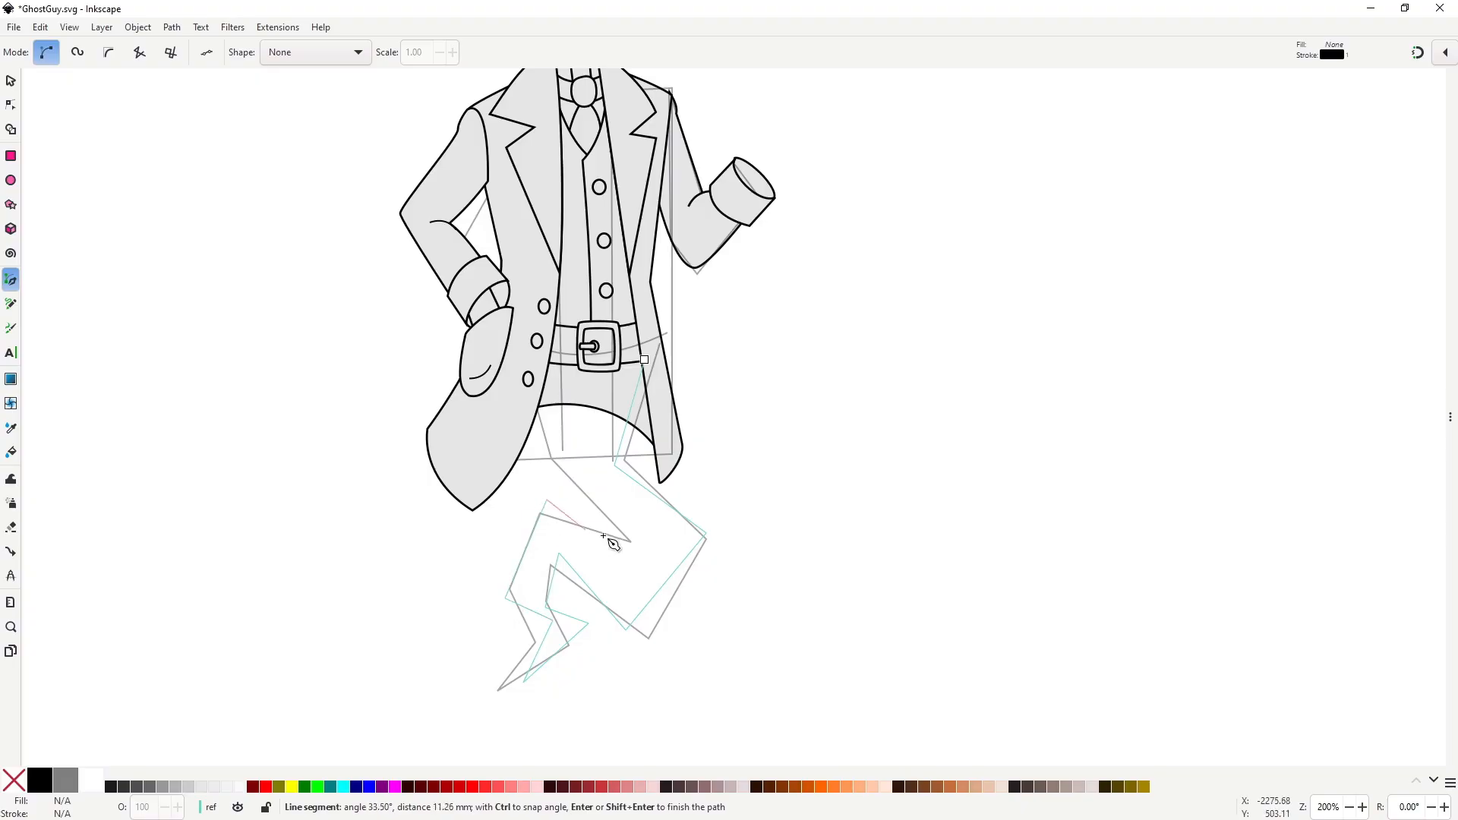
{"action": "left_click_drag", "start_coordinate": [618, 560], "coordinate": [621, 546]}
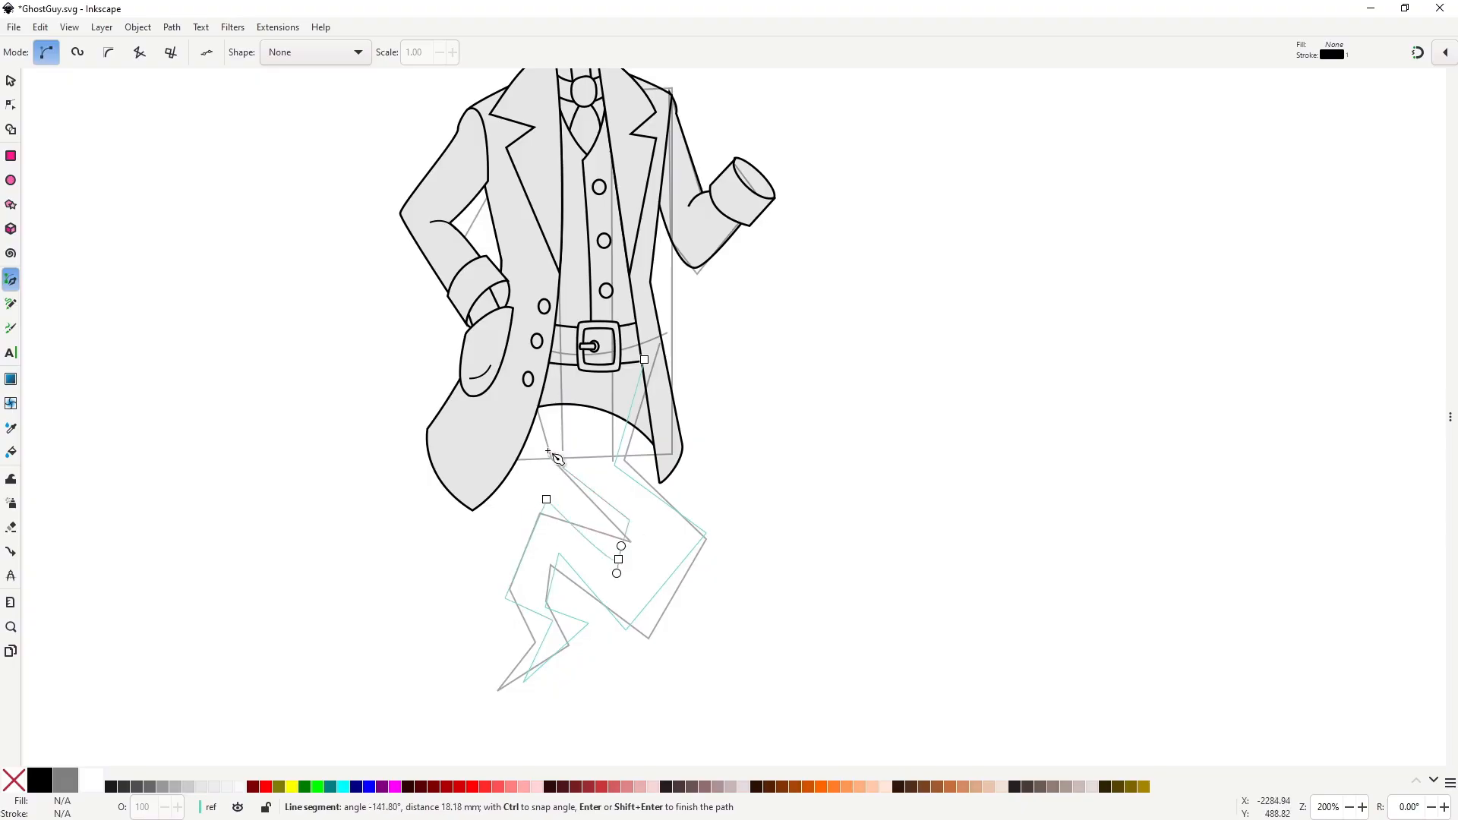
{"action": "left_click", "coordinate": [525, 355]}
{"action": "left_click", "coordinate": [645, 359]}
Give the tail the coat's light grey fill and black outline, and lower it two levels behind the coat and belt.
{"action": "key", "text": "n"}
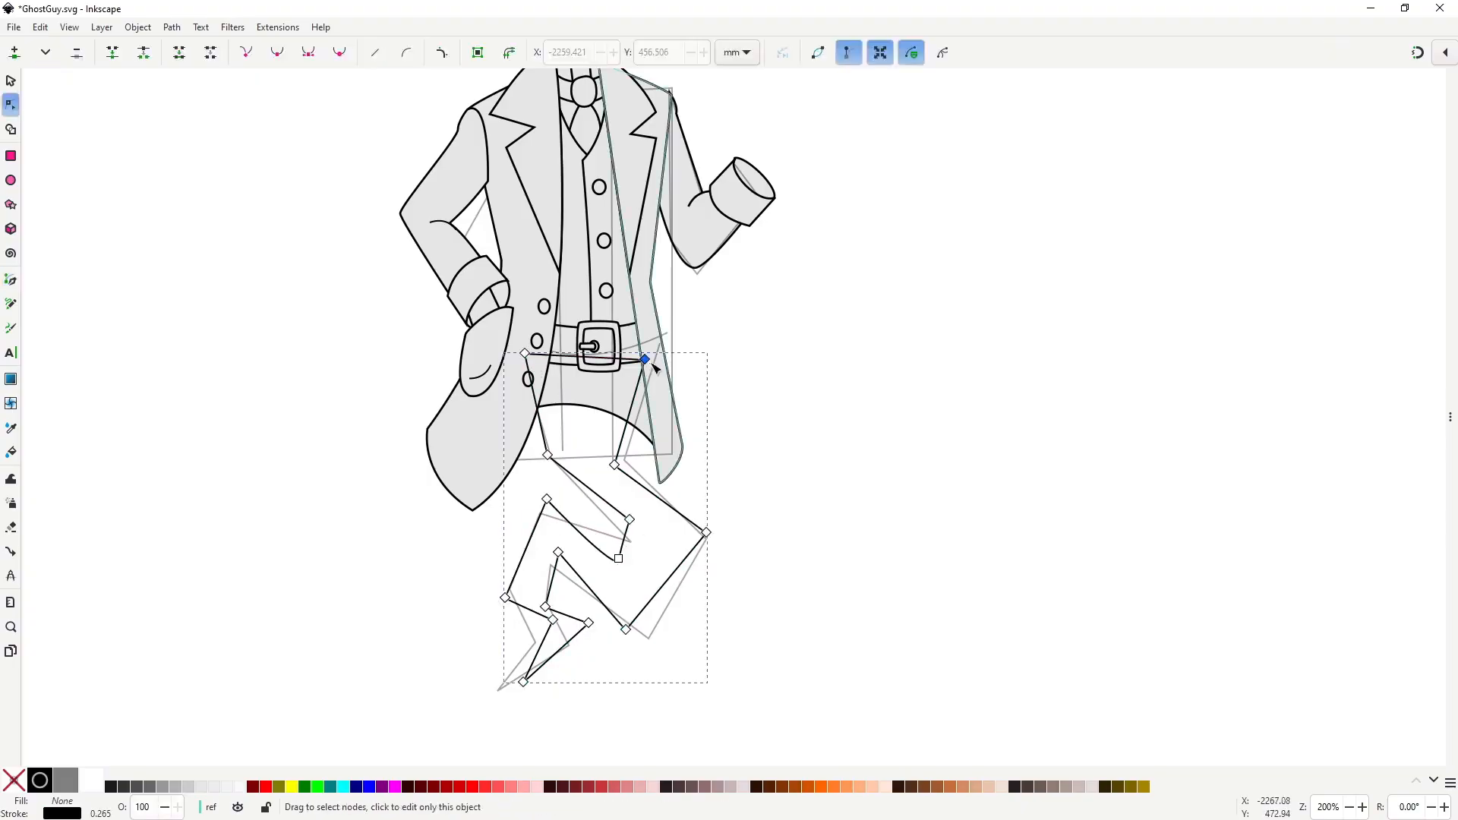
{"action": "left_click", "coordinate": [645, 354]}
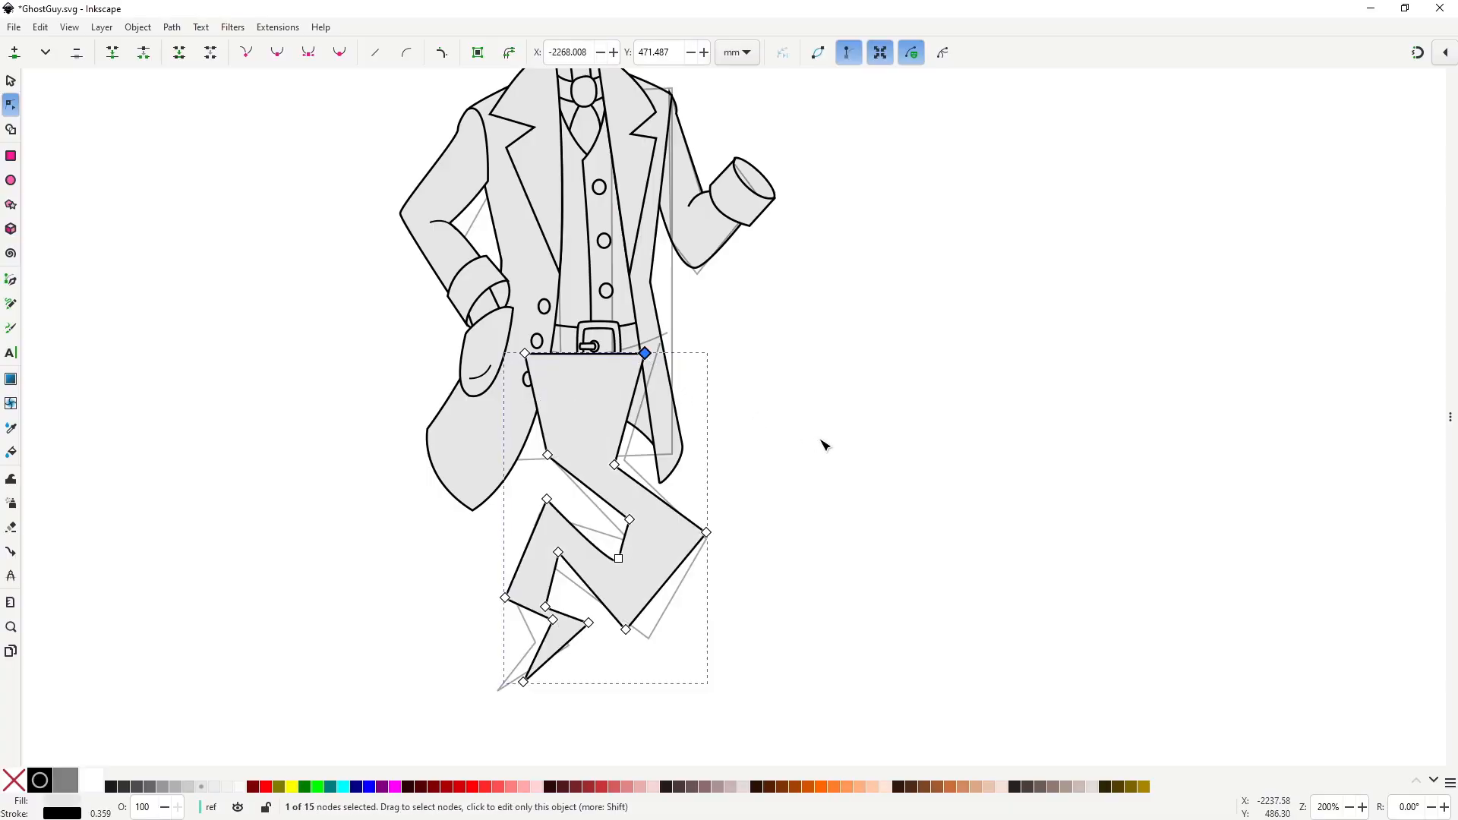
{"action": "key", "text": "Page_Down"}
{"action": "key", "text": "Page_Down"}
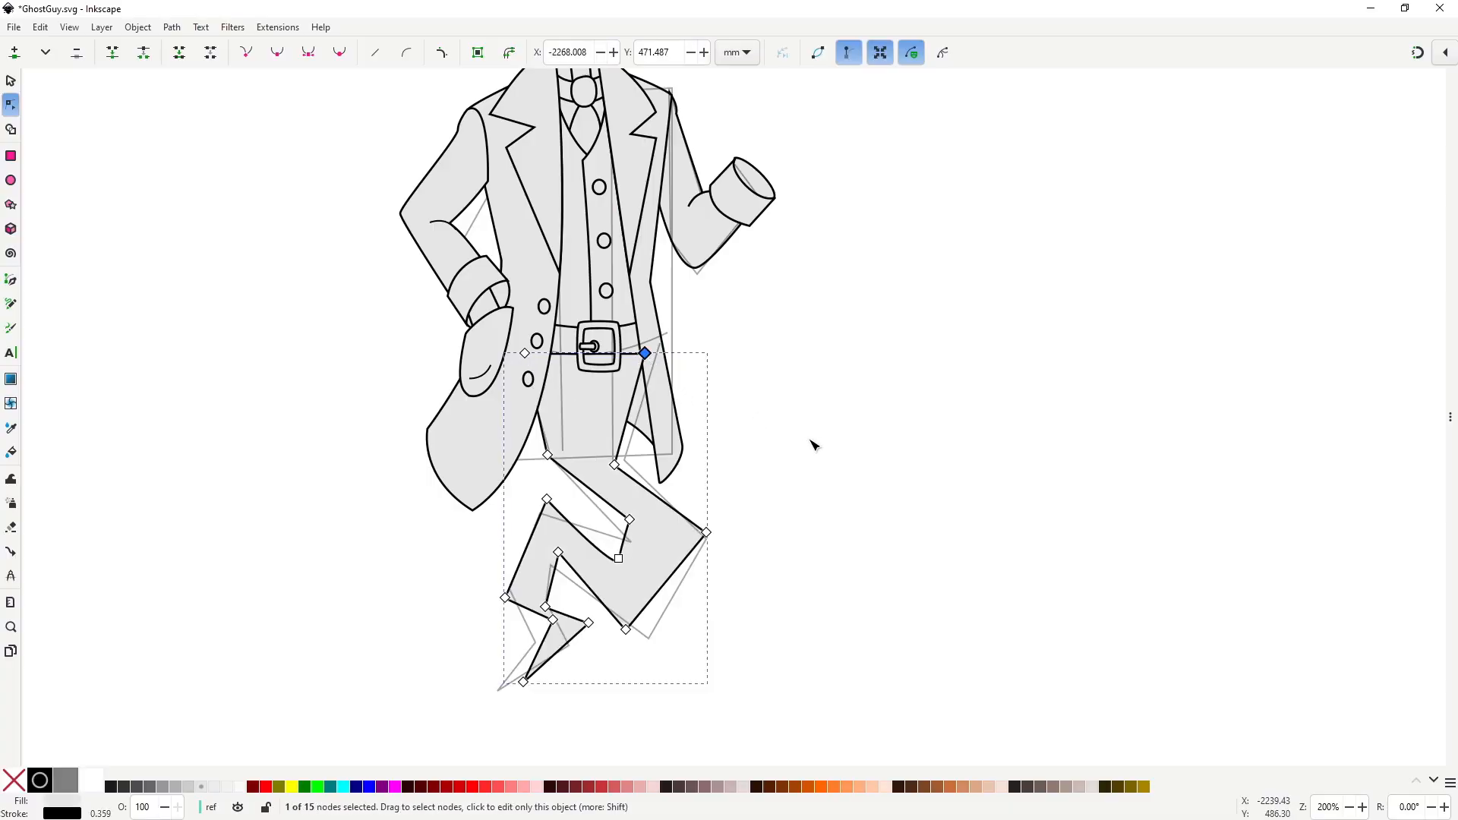
{"action": "key", "text": "s"}
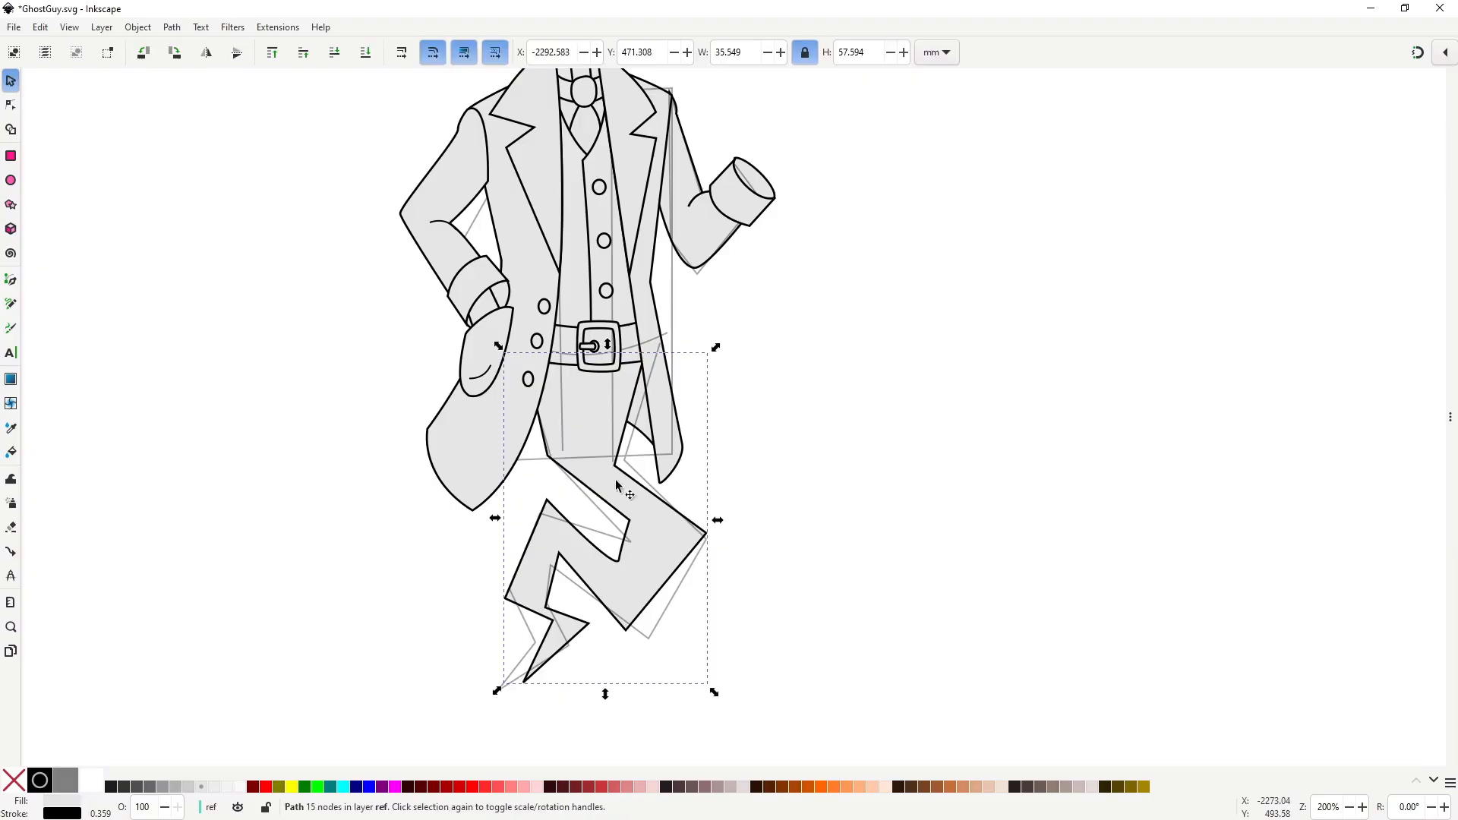
Shift a few tail corners onto the sketch and make all tail nodes smooth except the hip corners and the tip.
{"action": "key", "text": "n"}
{"action": "left_click_drag", "start_coordinate": [614, 465], "coordinate": [550, 565]}
{"action": "left_click_drag", "start_coordinate": [740, 658], "coordinate": [490, 498]}
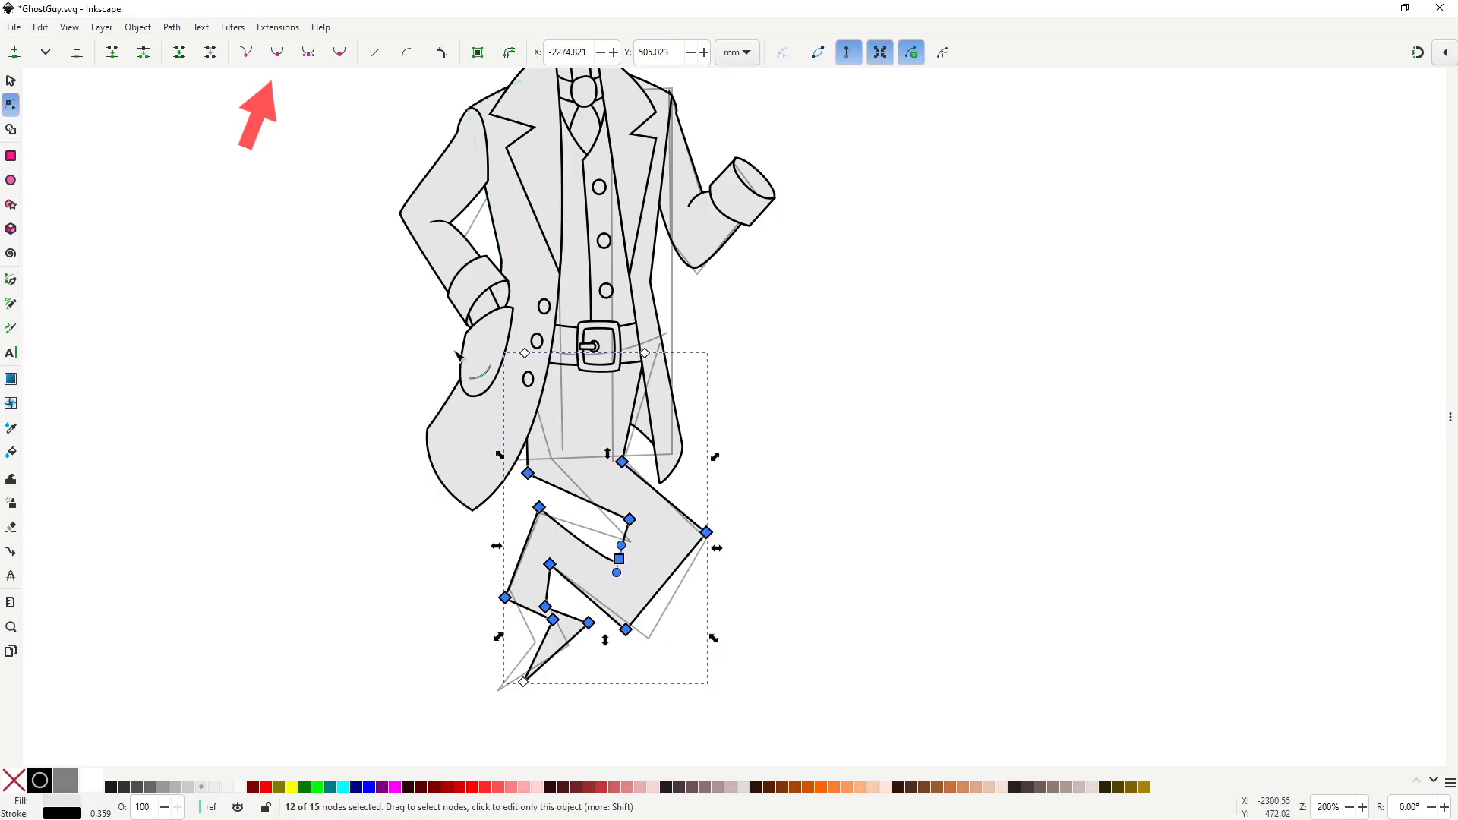
{"action": "left_click", "coordinate": [277, 52]}
{"action": "left_click", "coordinate": [808, 499]}
{"action": "left_click", "coordinate": [615, 471]}
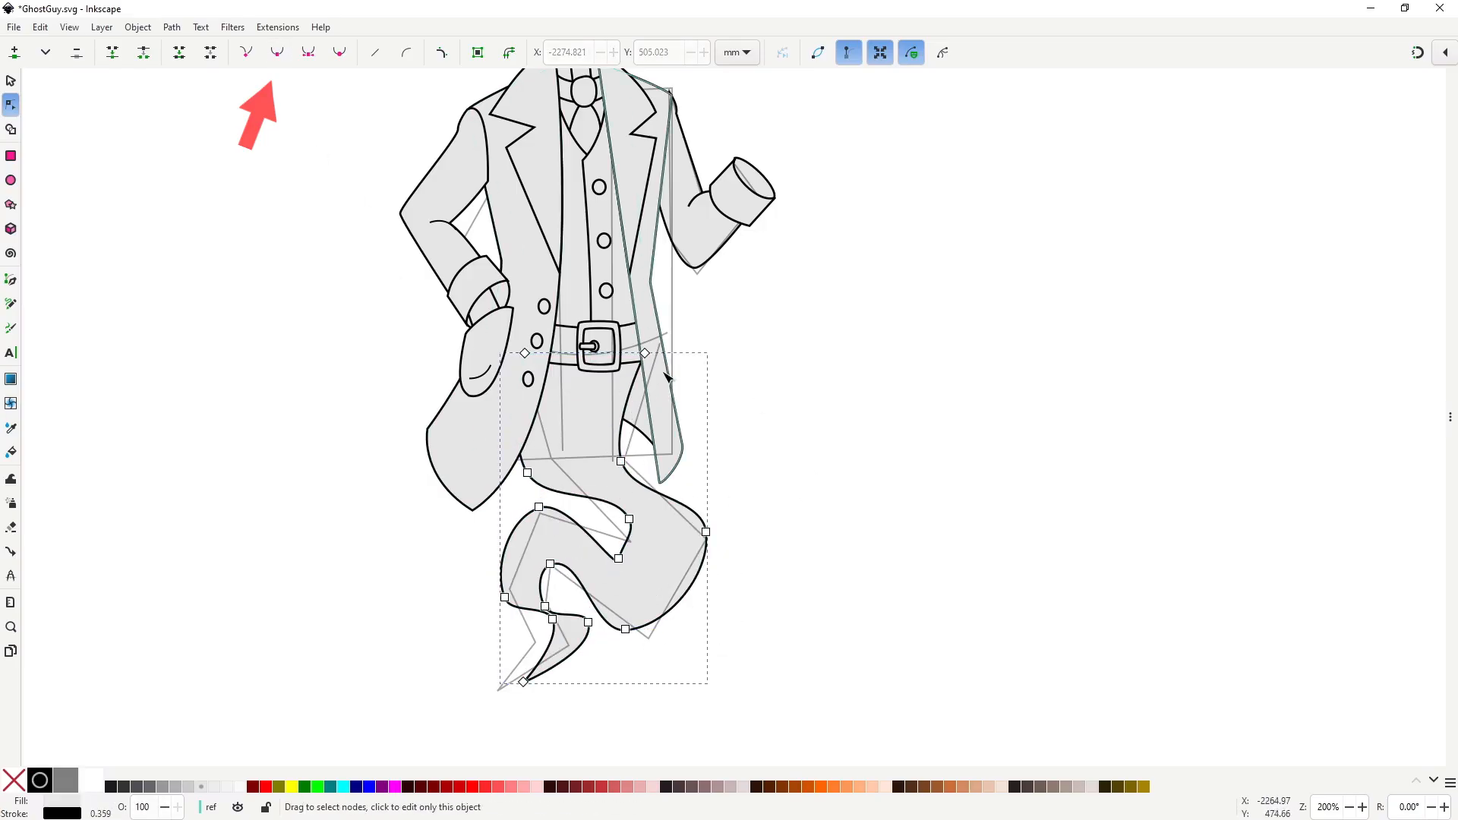
Refine the tail's curves by repositioning its hip, bend and tip nodes so it tapers evenly into a curled point.
{"action": "left_click_drag", "start_coordinate": [623, 465], "coordinate": [633, 465]}
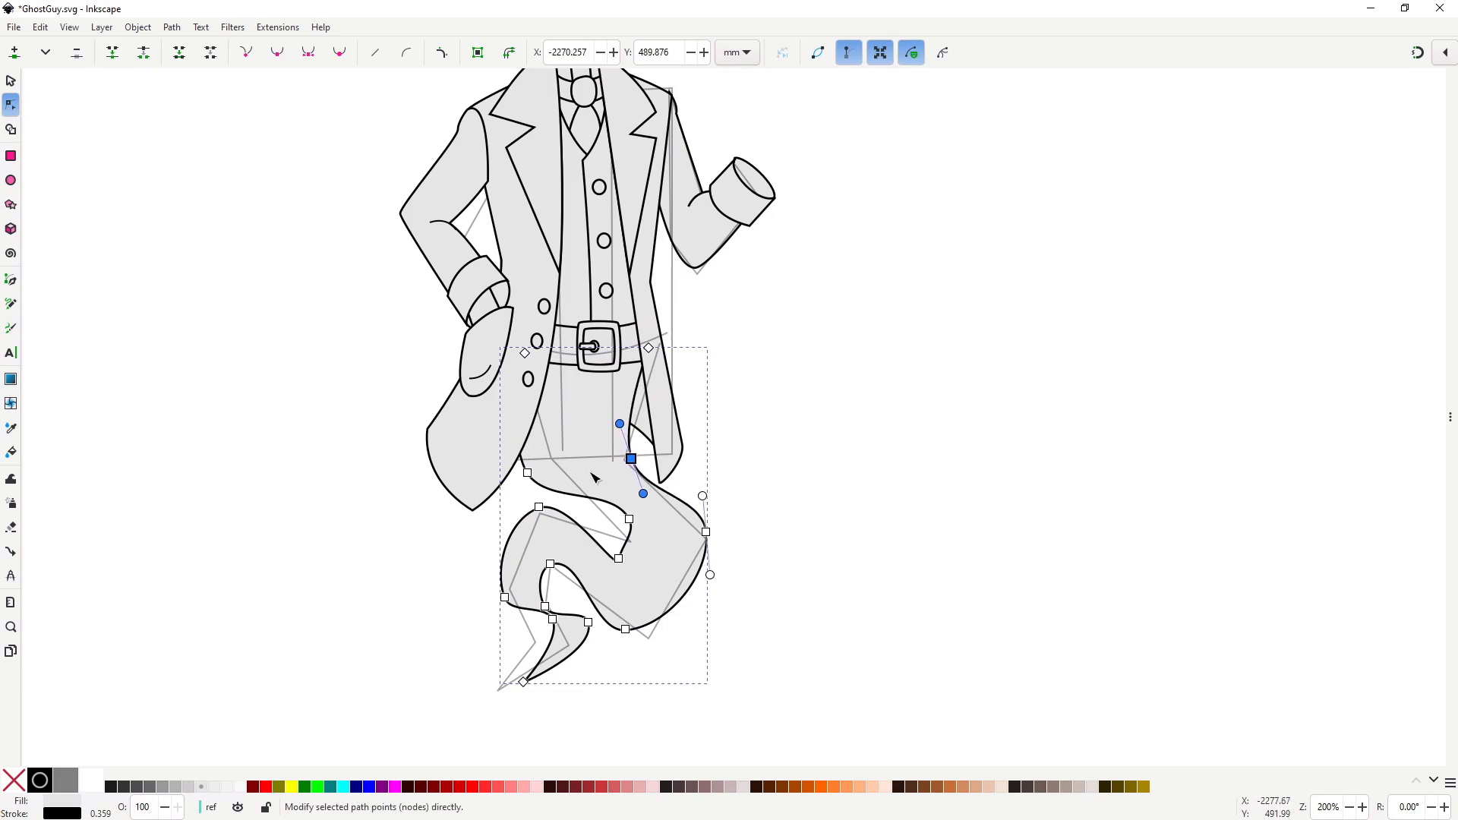
{"action": "left_click_drag", "start_coordinate": [525, 353], "coordinate": [514, 354]}
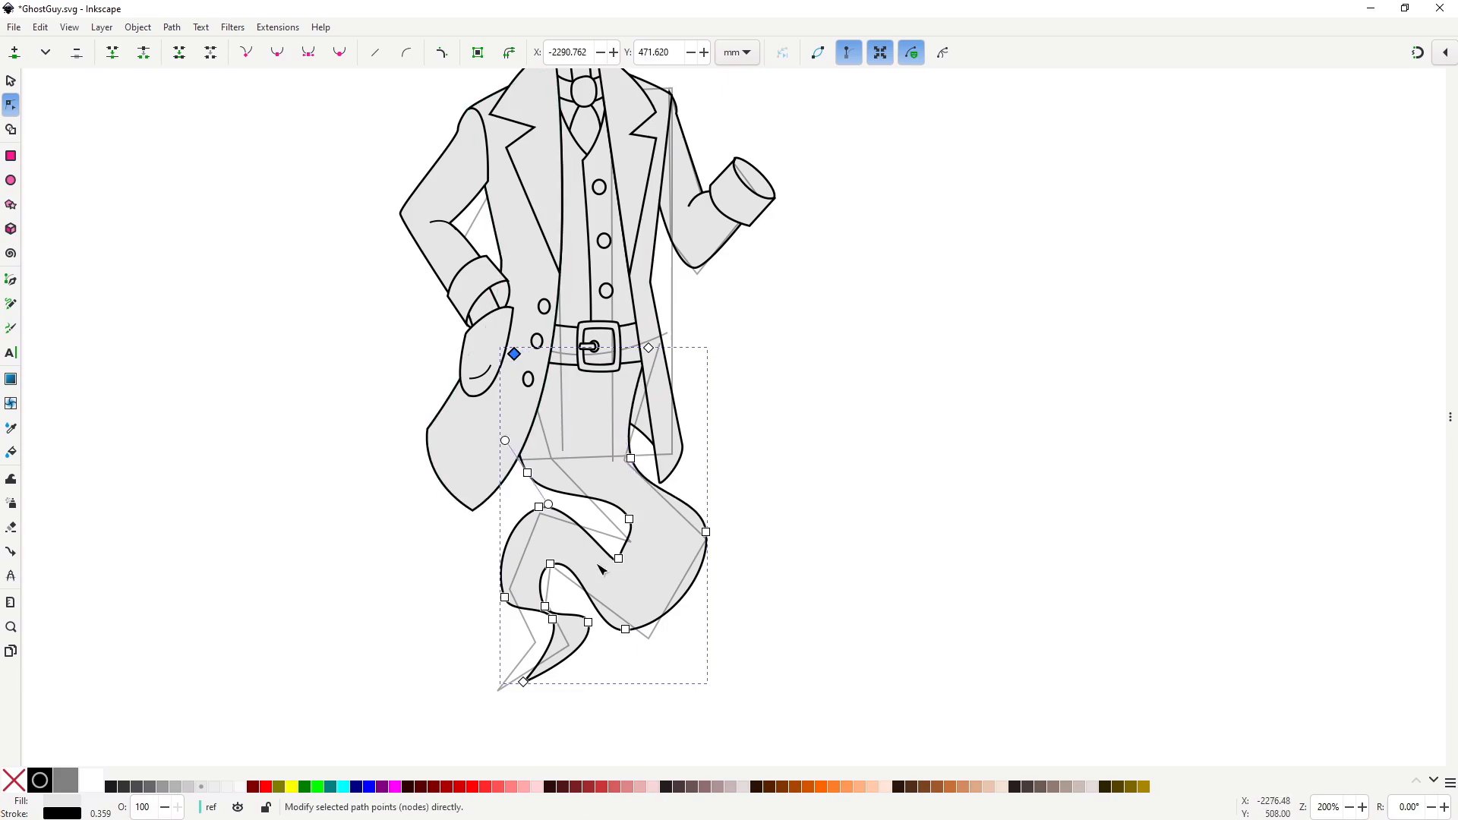
{"action": "left_click_drag", "start_coordinate": [524, 682], "coordinate": [502, 687]}
{"action": "left_click_drag", "start_coordinate": [587, 623], "coordinate": [539, 605]}
{"action": "left_click_drag", "start_coordinate": [539, 508], "coordinate": [545, 521]}
{"action": "left_click_drag", "start_coordinate": [619, 559], "coordinate": [626, 578]}
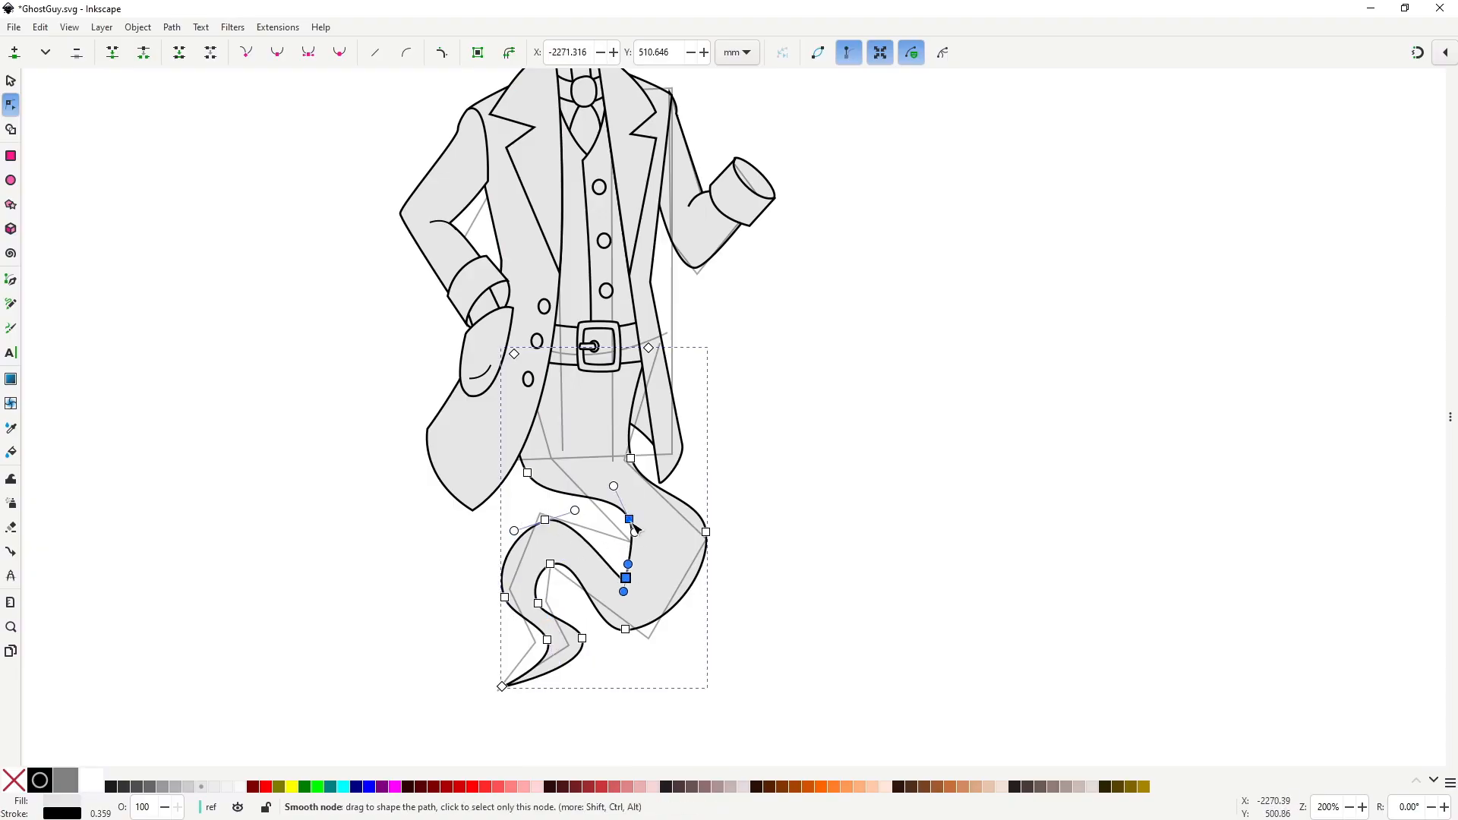
{"action": "left_click_drag", "start_coordinate": [629, 521], "coordinate": [655, 569]}
{"action": "left_click_drag", "start_coordinate": [625, 630], "coordinate": [609, 575]}
{"action": "left_click", "coordinate": [706, 648]}
Scale down the reference photo of the woman with the pistol and move it onto the ghost character.
{"action": "scroll", "coordinate": [683, 634], "scroll_direction": "down", "scroll_amount": 2}
{"action": "scroll", "coordinate": [706, 600], "scroll_direction": "up", "scroll_amount": 3}
{"action": "scroll", "coordinate": [733, 517], "scroll_direction": "down", "scroll_amount": 3}
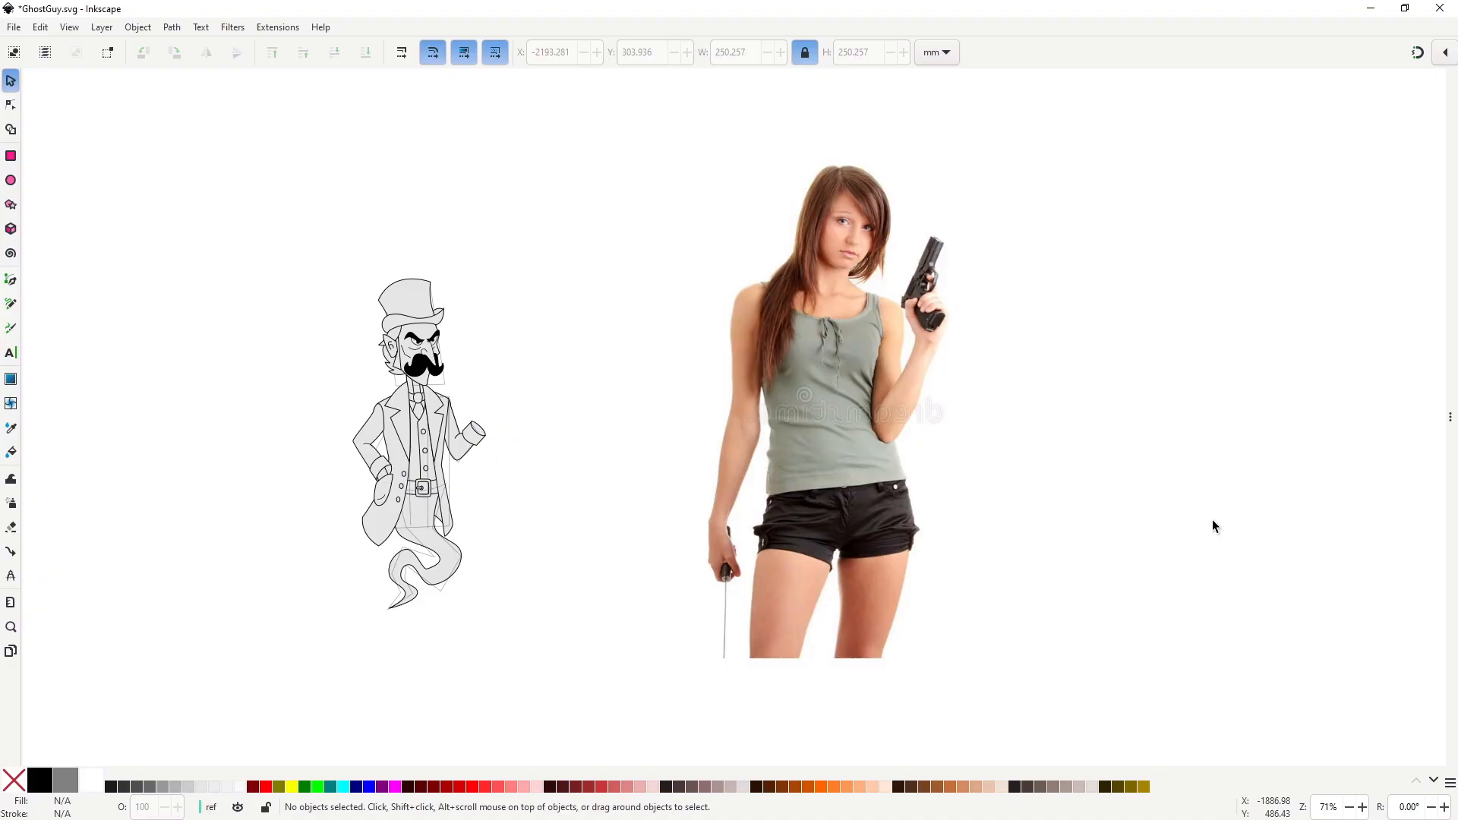
{"action": "left_click", "coordinate": [921, 433]}
{"action": "left_click_drag", "start_coordinate": [1105, 142], "coordinate": [1005, 261]}
{"action": "left_click_drag", "start_coordinate": [871, 475], "coordinate": [544, 476]}
{"action": "scroll", "coordinate": [544, 477], "scroll_direction": "up", "scroll_amount": 3}
{"action": "scroll", "coordinate": [793, 258], "scroll_direction": "down", "scroll_amount": 3}
{"action": "left_click_drag", "start_coordinate": [828, 115], "coordinate": [757, 203]}
{"action": "left_click_drag", "start_coordinate": [683, 357], "coordinate": [693, 308]}
Rotate the reference photo, scale it to about 158 mm wide and align its raised gun hand with the ghost's raised cuff.
{"action": "left_click", "coordinate": [692, 308]}
{"action": "left_click_drag", "start_coordinate": [592, 314], "coordinate": [639, 289]}
{"action": "scroll", "coordinate": [632, 290], "scroll_direction": "up", "scroll_amount": 2}
{"action": "left_click_drag", "start_coordinate": [746, 352], "coordinate": [735, 408]}
{"action": "left_click_drag", "start_coordinate": [859, 81], "coordinate": [902, 482]}
{"action": "scroll", "coordinate": [902, 482], "scroll_direction": "down", "scroll_amount": 1}
{"action": "left_click_drag", "start_coordinate": [844, 655], "coordinate": [786, 599]}
{"action": "left_click_drag", "start_coordinate": [627, 292], "coordinate": [663, 316]}
{"action": "left_click_drag", "start_coordinate": [823, 623], "coordinate": [783, 582]}
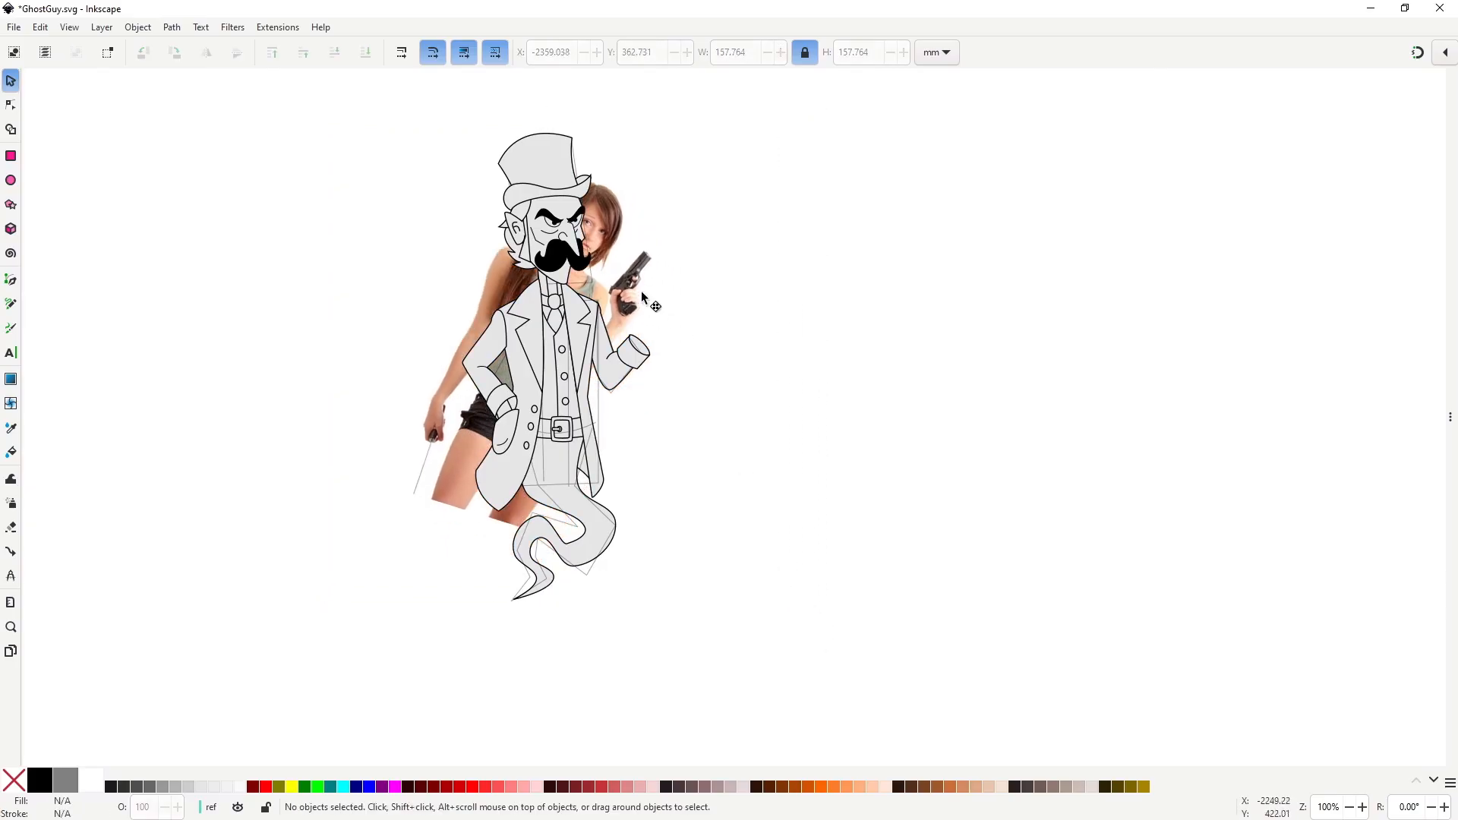
{"action": "left_click_drag", "start_coordinate": [642, 298], "coordinate": [665, 318]}
Draw a closed four-sided inner cuff shape inside the raised cuff's opening, below the photo's wrist.
{"action": "scroll", "coordinate": [664, 312], "scroll_direction": "up", "scroll_amount": 5}
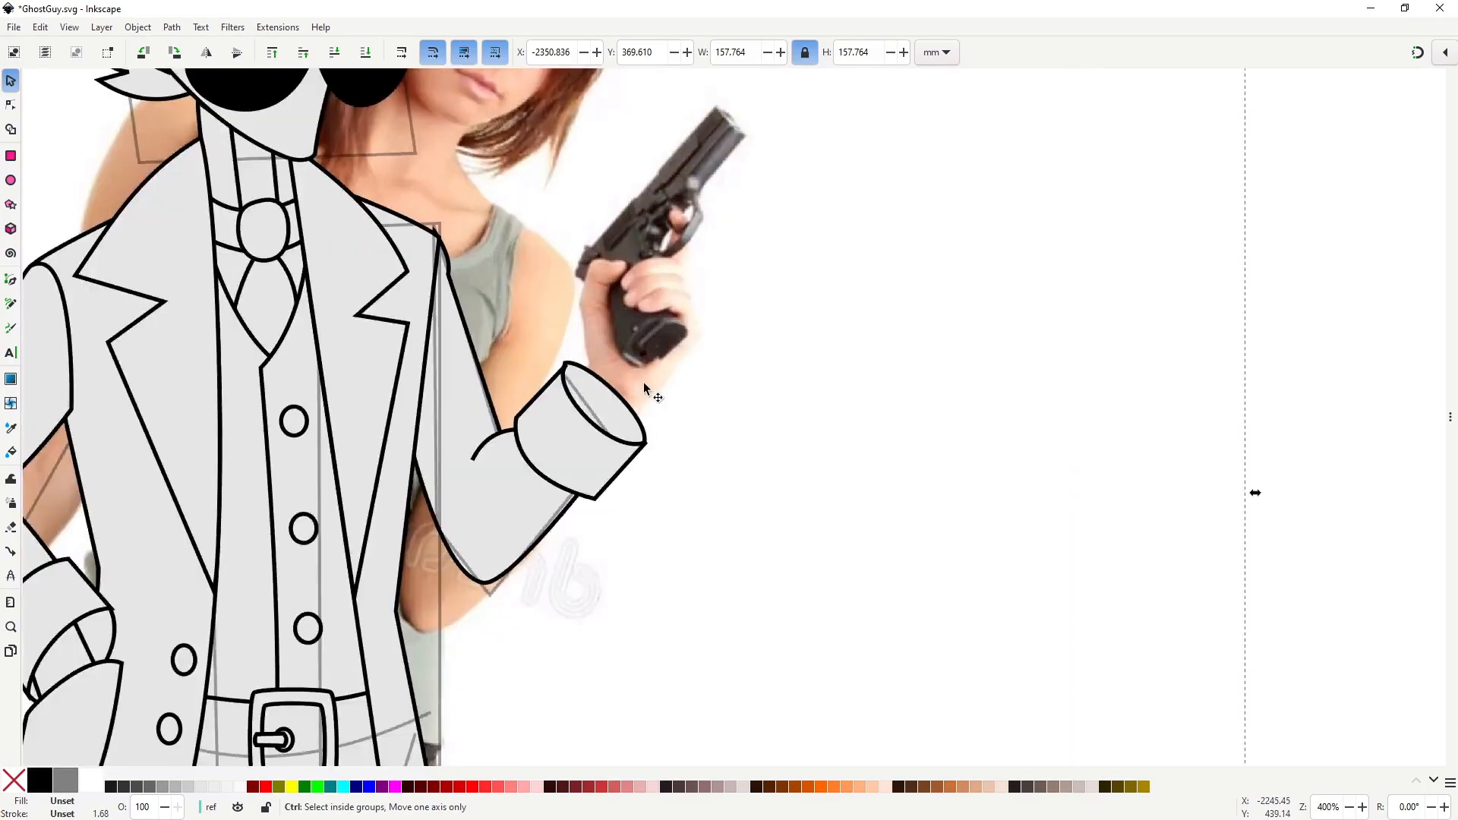
{"action": "key", "text": "b"}
{"action": "left_click", "coordinate": [546, 480]}
{"action": "left_click", "coordinate": [645, 480]}
{"action": "left_click", "coordinate": [601, 538]}
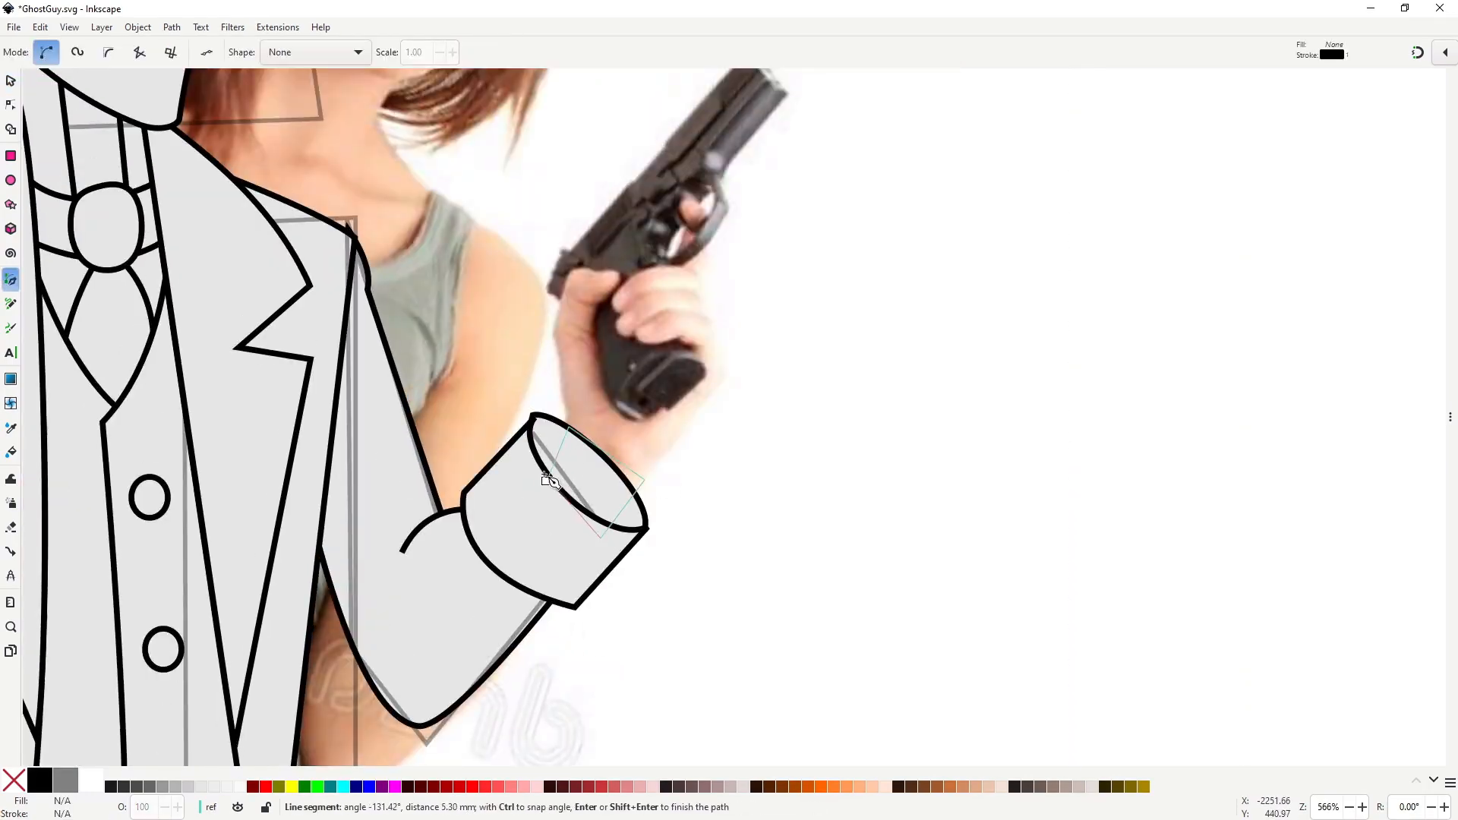
{"action": "left_click", "coordinate": [546, 481]}
Copy the coat cuff's style onto the inner cuff shape and lower it two levels behind the cuff's front.
{"action": "key", "text": "n"}
{"action": "left_click_drag", "start_coordinate": [544, 477], "coordinate": [522, 472]}
{"action": "key", "text": "ctrl+shift+v"}
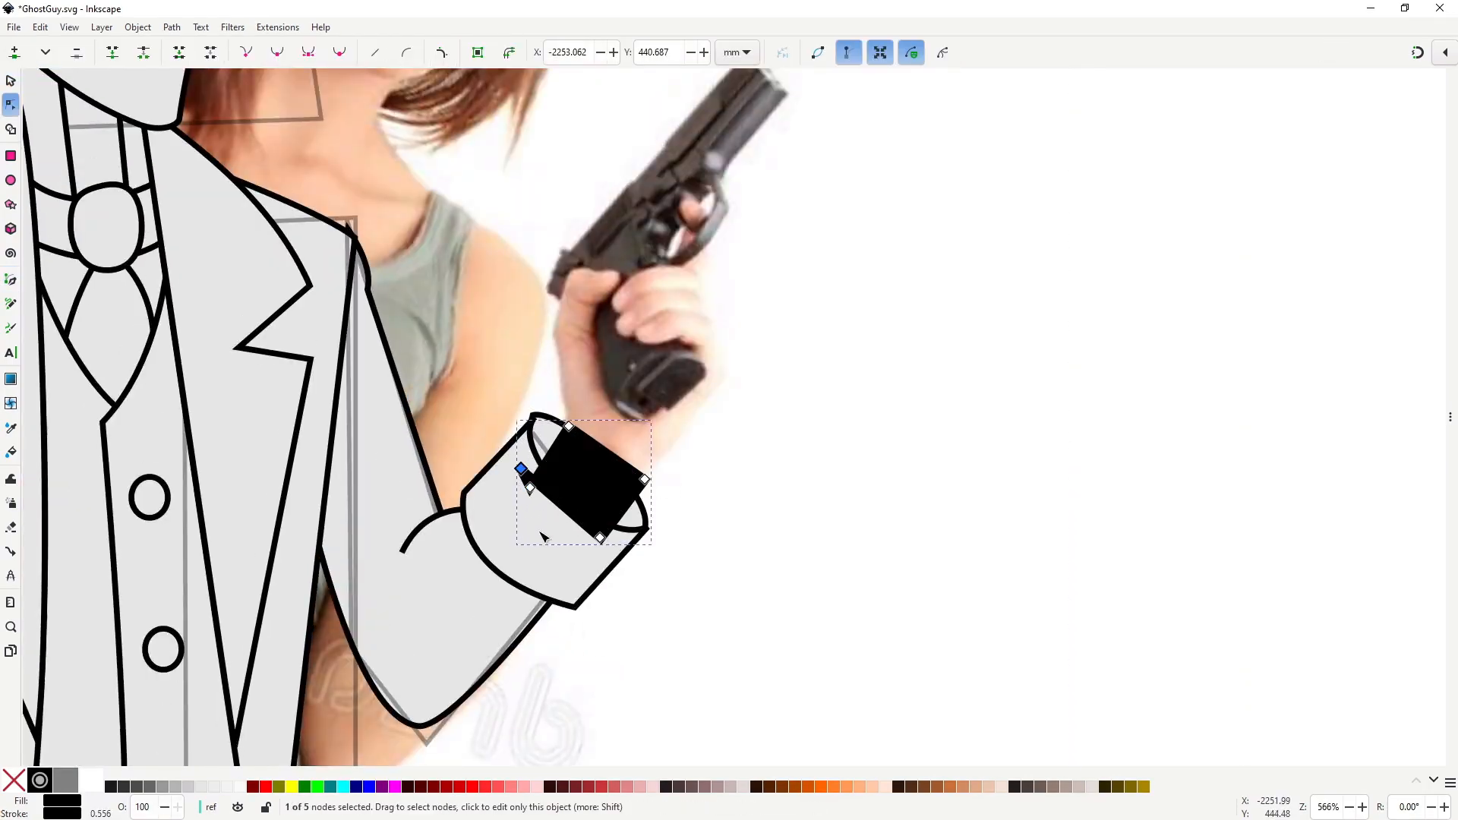
{"action": "left_click", "coordinate": [543, 534]}
{"action": "key", "text": "ctrl+c"}
{"action": "left_click", "coordinate": [614, 482]}
{"action": "key", "text": "ctrl+shift+v"}
{"action": "key", "text": "Page_Down"}
{"action": "key", "text": "Page_Down"}
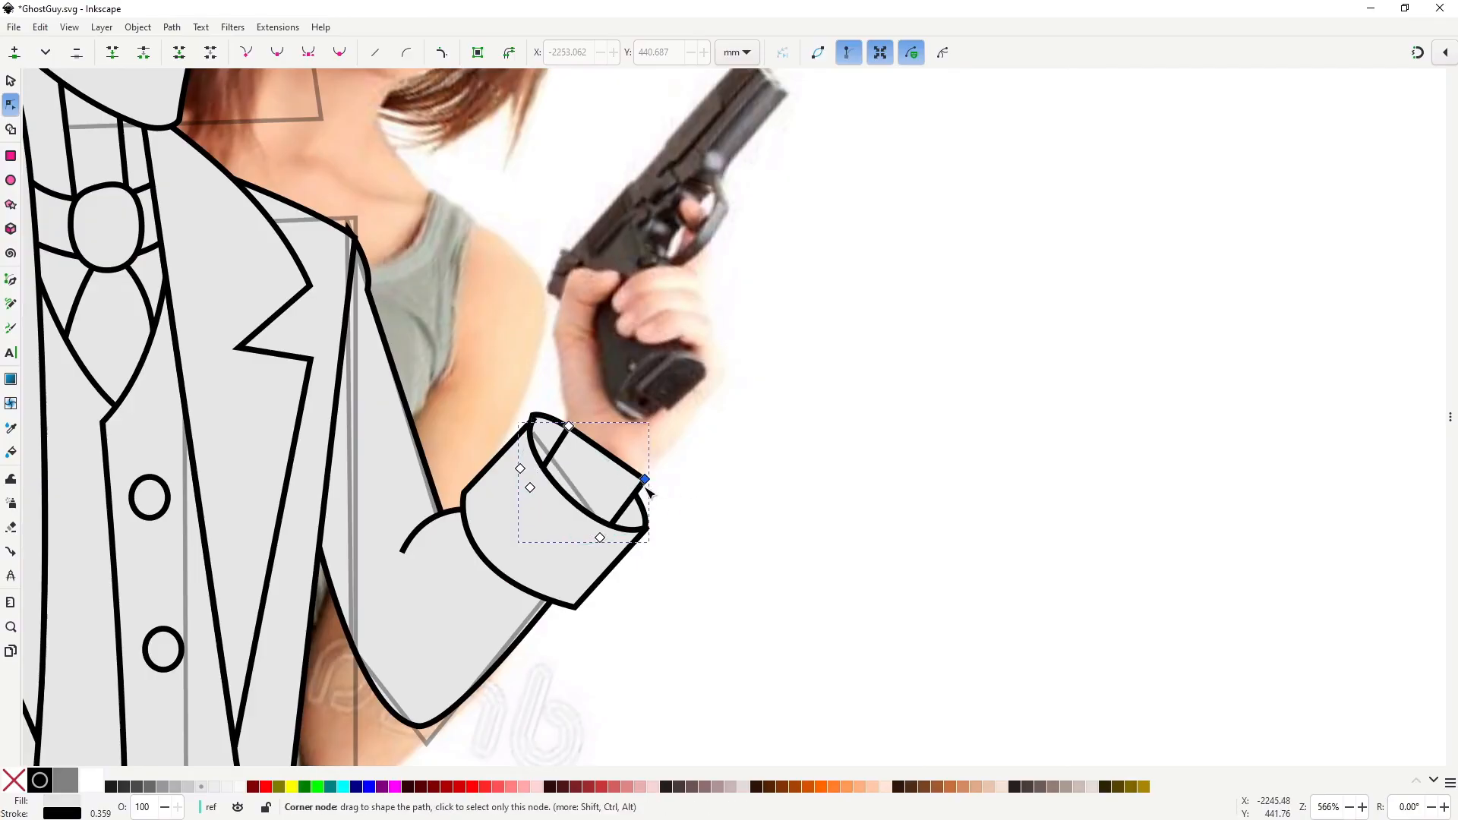
Adjust the inner cuff's corner nodes, delete its extra node and straighten the remaining hidden segment.
{"action": "left_click_drag", "start_coordinate": [645, 480], "coordinate": [637, 482]}
{"action": "left_click_drag", "start_coordinate": [531, 488], "coordinate": [523, 480]}
{"action": "left_click", "coordinate": [521, 468]}
{"action": "key", "text": "Delete"}
{"action": "key", "text": "n"}
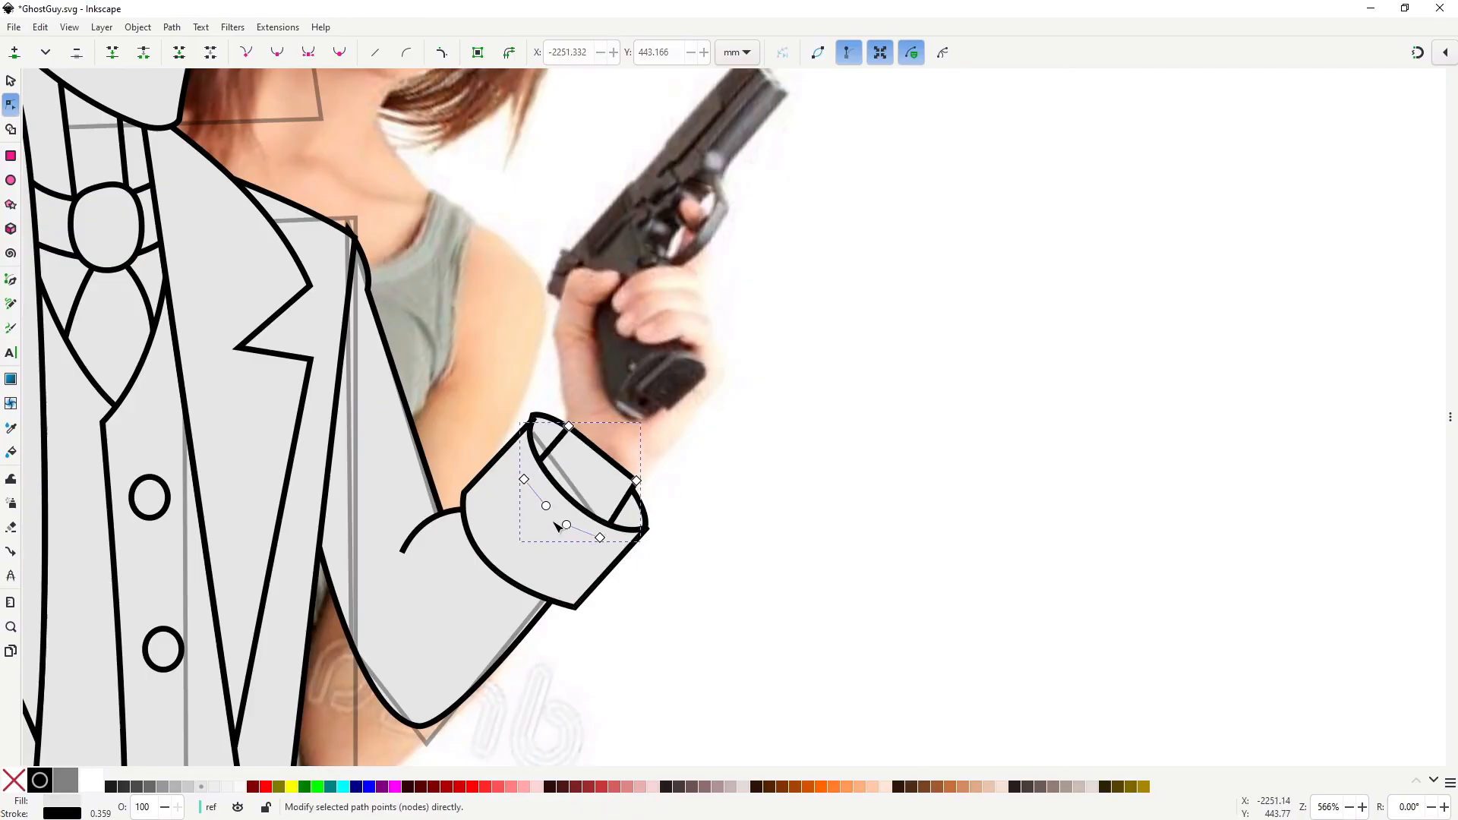
{"action": "left_click_drag", "start_coordinate": [645, 579], "coordinate": [517, 469]}
{"action": "left_click", "coordinate": [376, 53]}
{"action": "key", "text": "Escape"}
{"action": "key", "text": "Escape"}
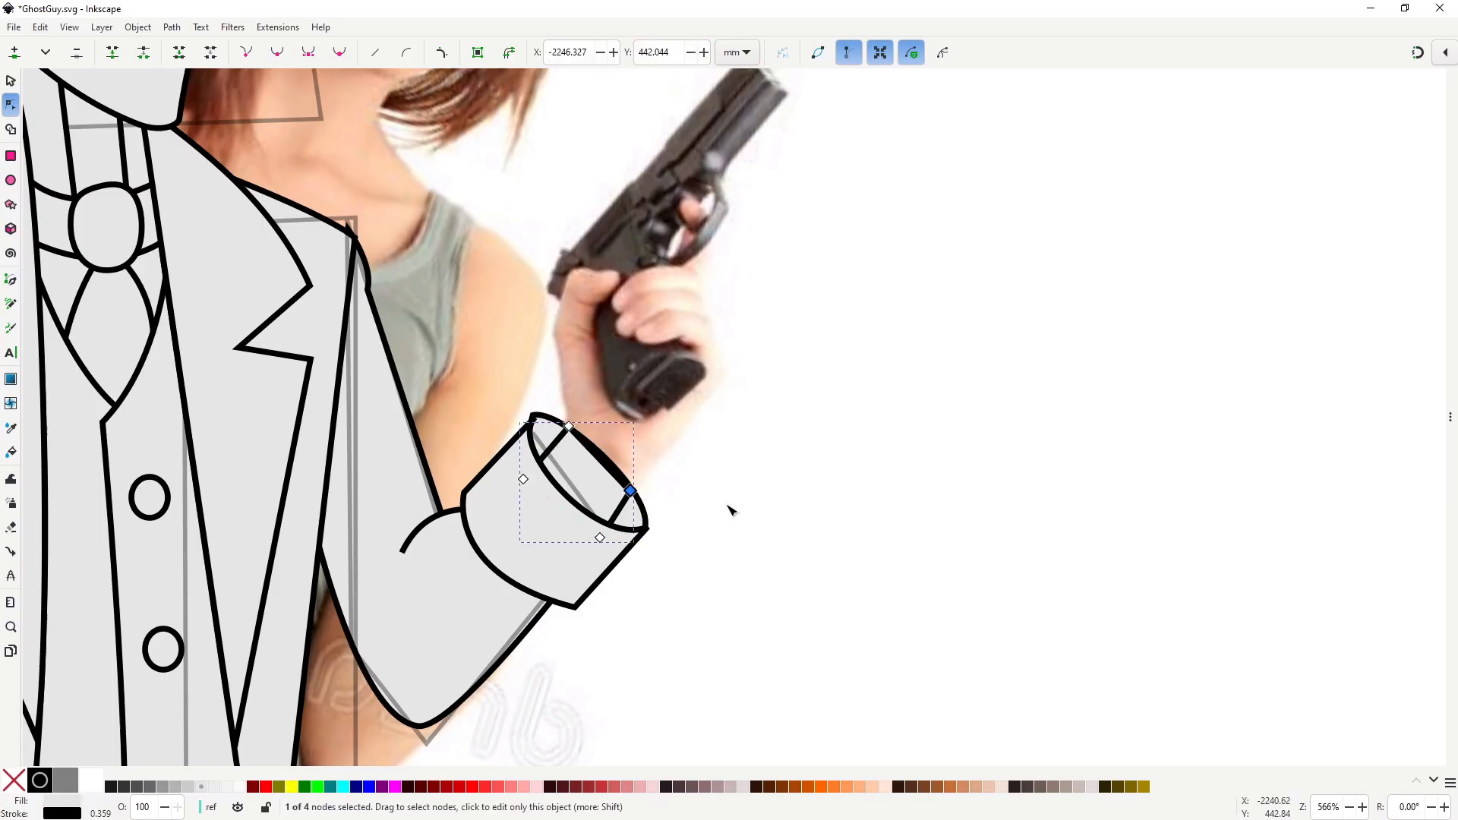
Draw the raised hand's closed outline with straight segments from the inner cuff around the photo's fist.
{"action": "key", "text": "b"}
{"action": "left_click", "coordinate": [567, 426]}
{"action": "left_click", "coordinate": [550, 335]}
{"action": "left_click", "coordinate": [673, 276]}
{"action": "left_click", "coordinate": [727, 382]}
{"action": "left_click", "coordinate": [630, 492]}
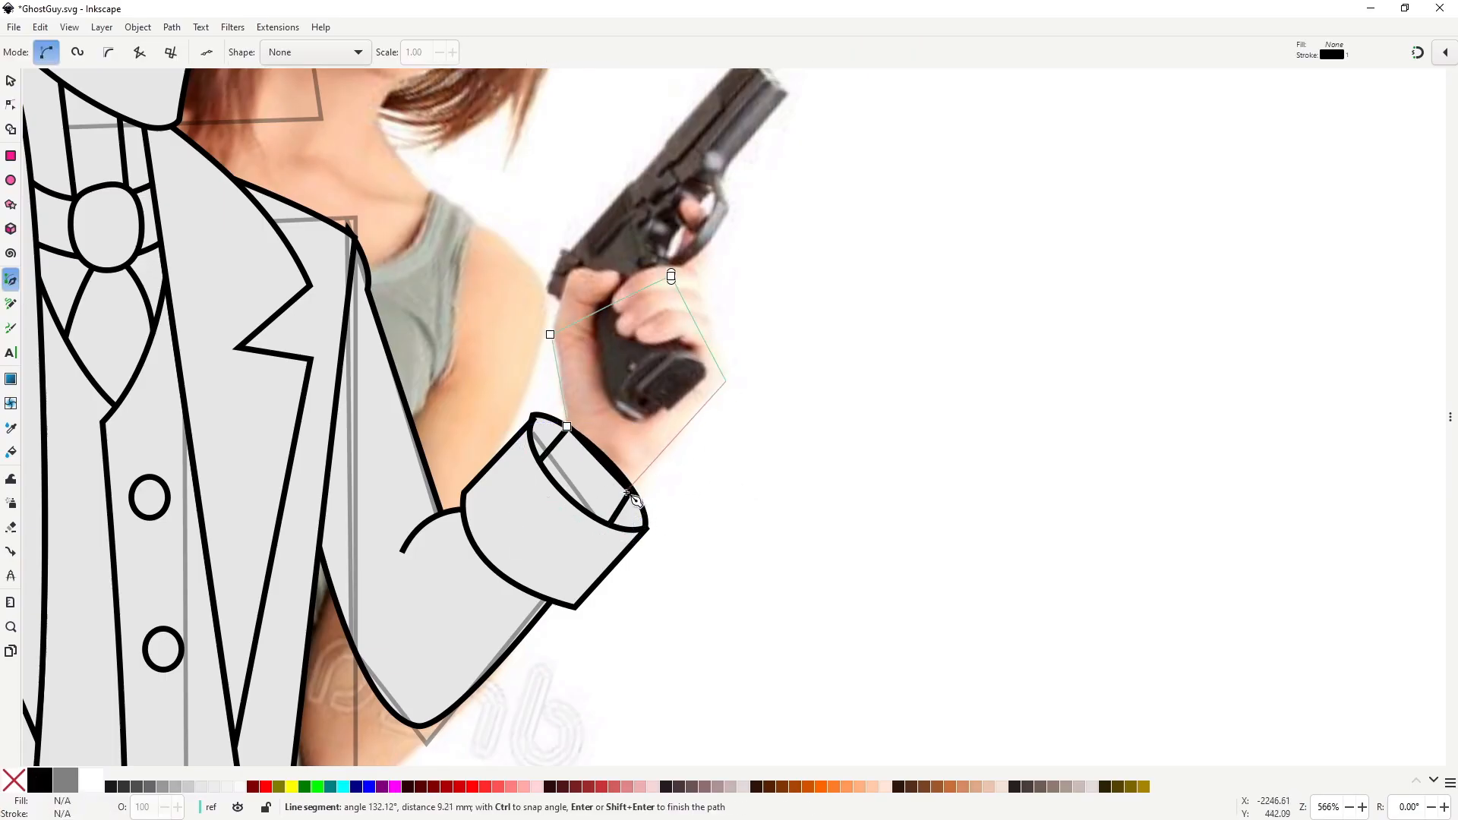
{"action": "left_click", "coordinate": [567, 427]}
Select the reference photo and raise it to the top of the stacking order.
{"action": "key", "text": "s"}
{"action": "scroll", "coordinate": [620, 289], "scroll_direction": "down", "scroll_amount": 2}
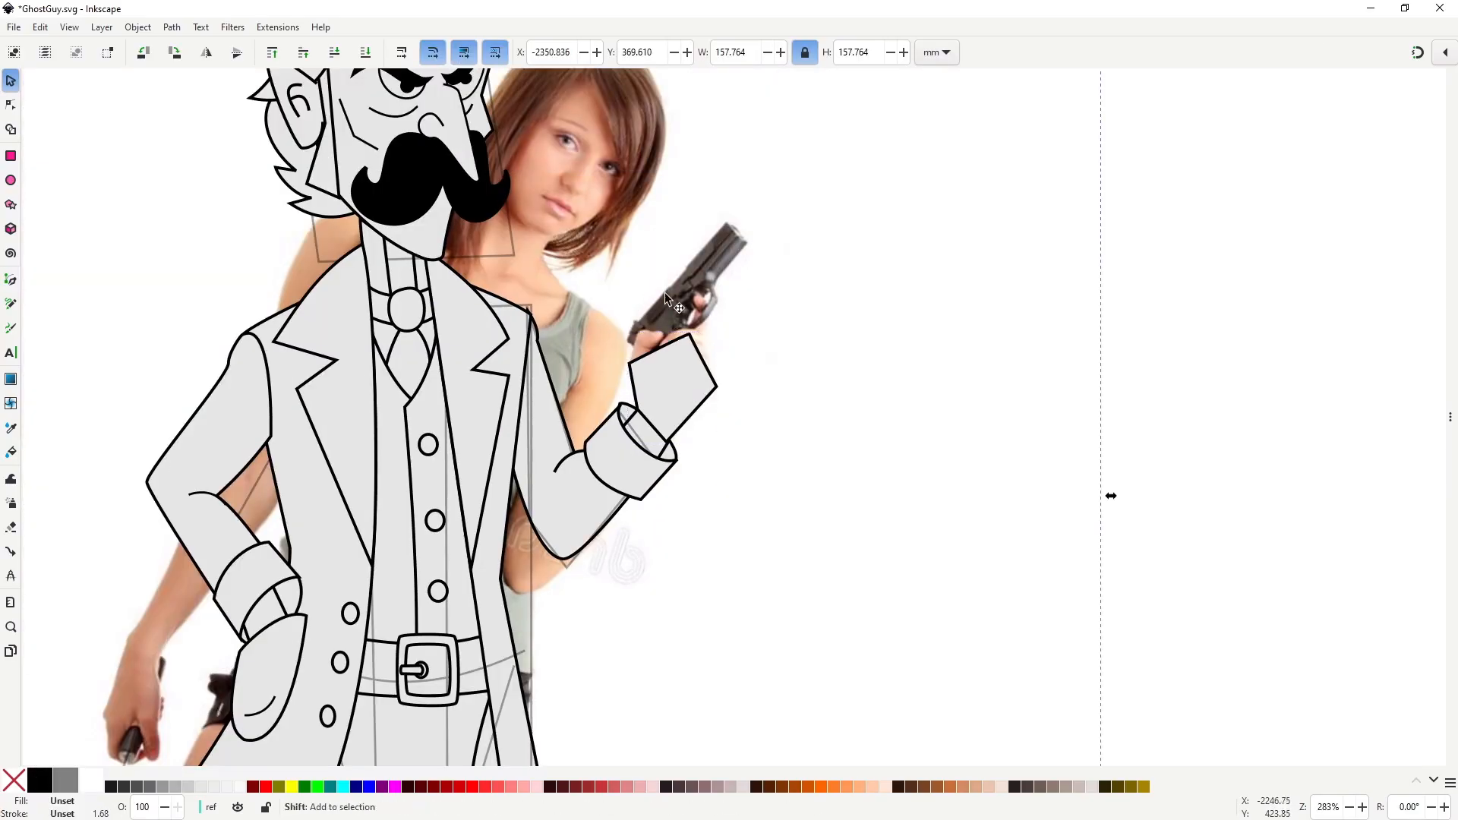
{"action": "left_click", "coordinate": [668, 292]}
{"action": "key", "text": "Home"}
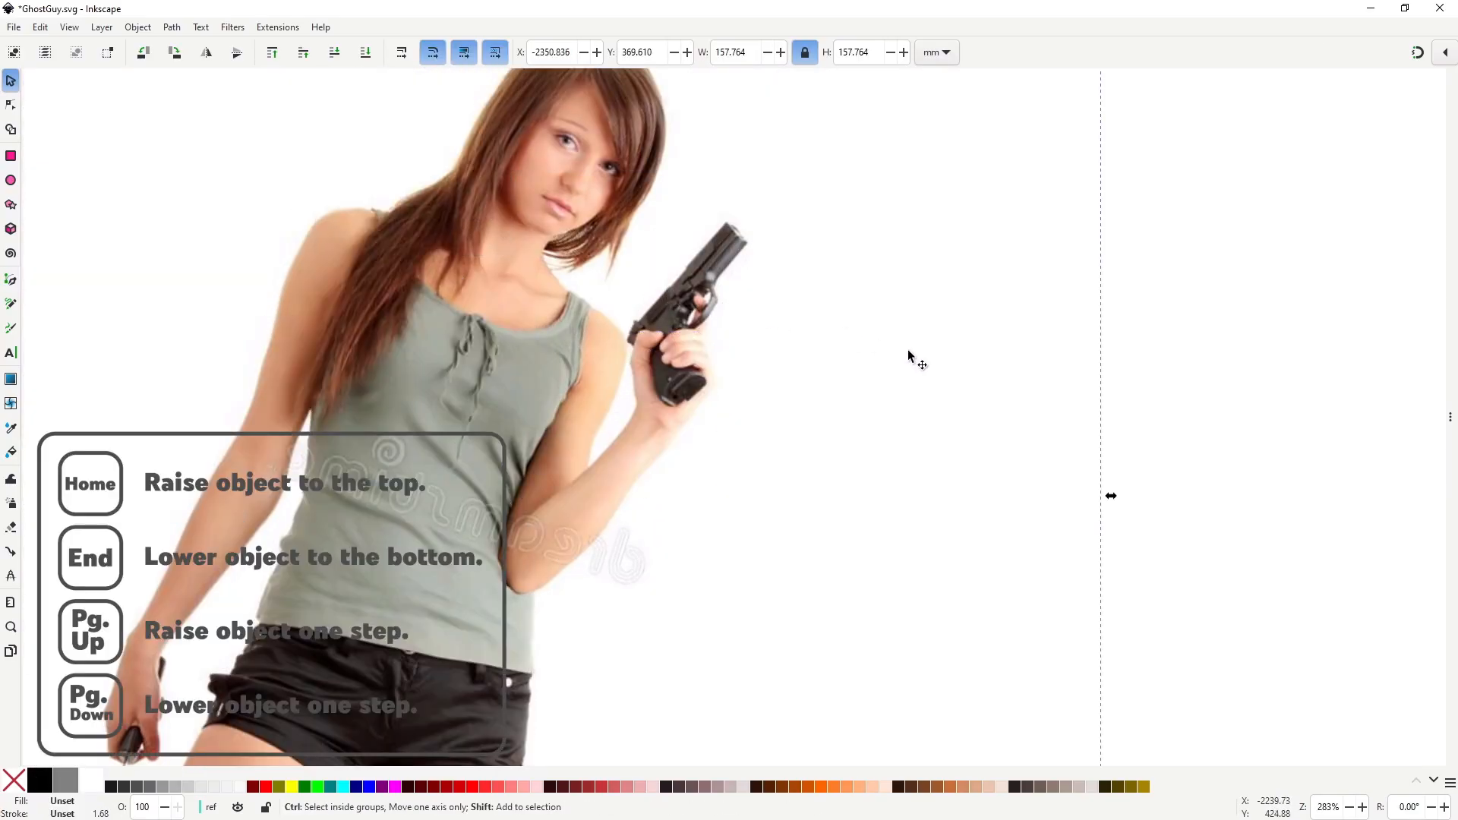
Set the reference photo's opacity to 42.9% and lock it.
{"action": "key", "text": "ctrl+shift+f"}
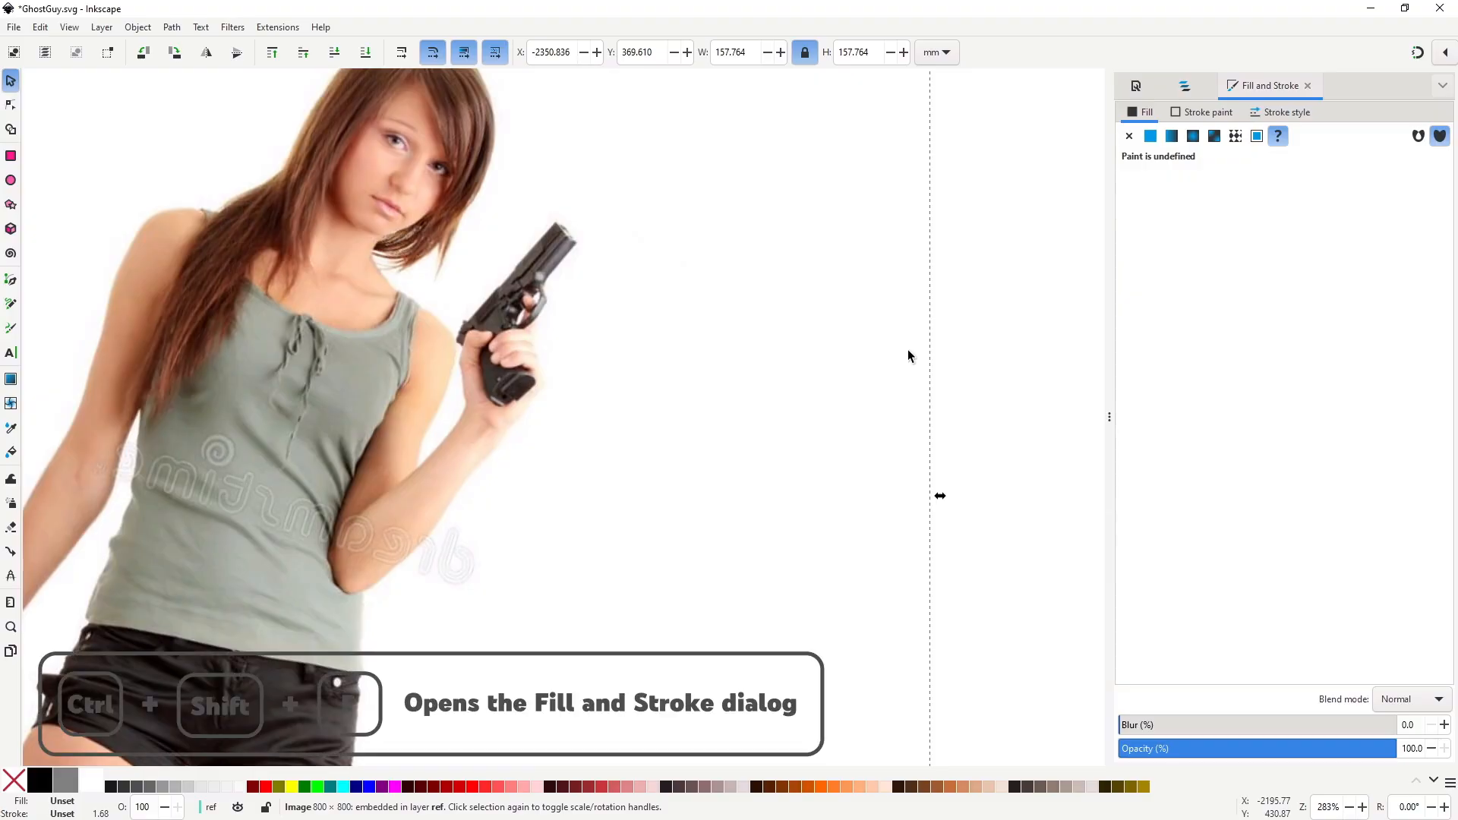
{"action": "left_click_drag", "start_coordinate": [1263, 758], "coordinate": [1238, 758]}
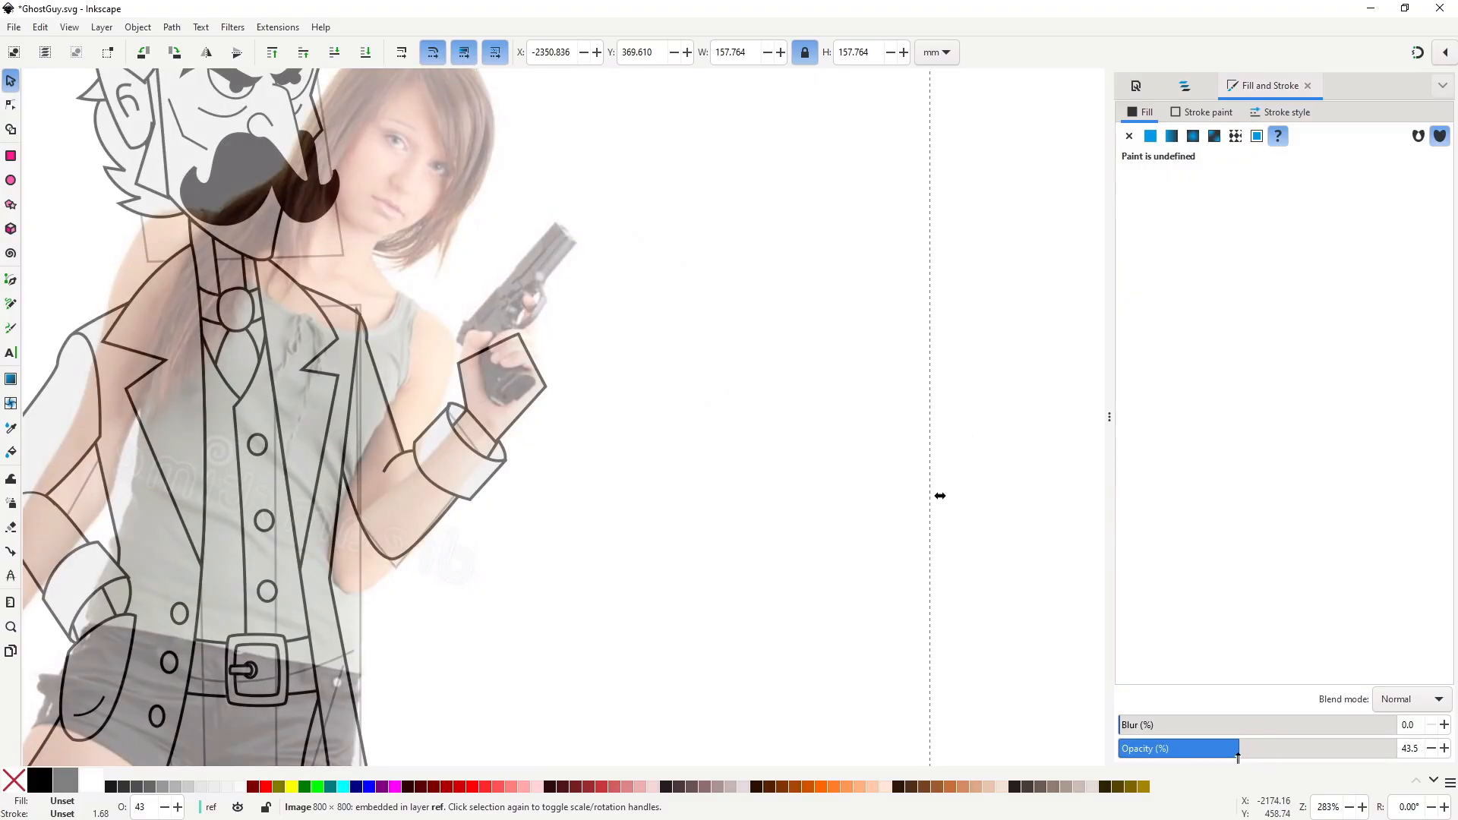
{"action": "right_click", "coordinate": [508, 316]}
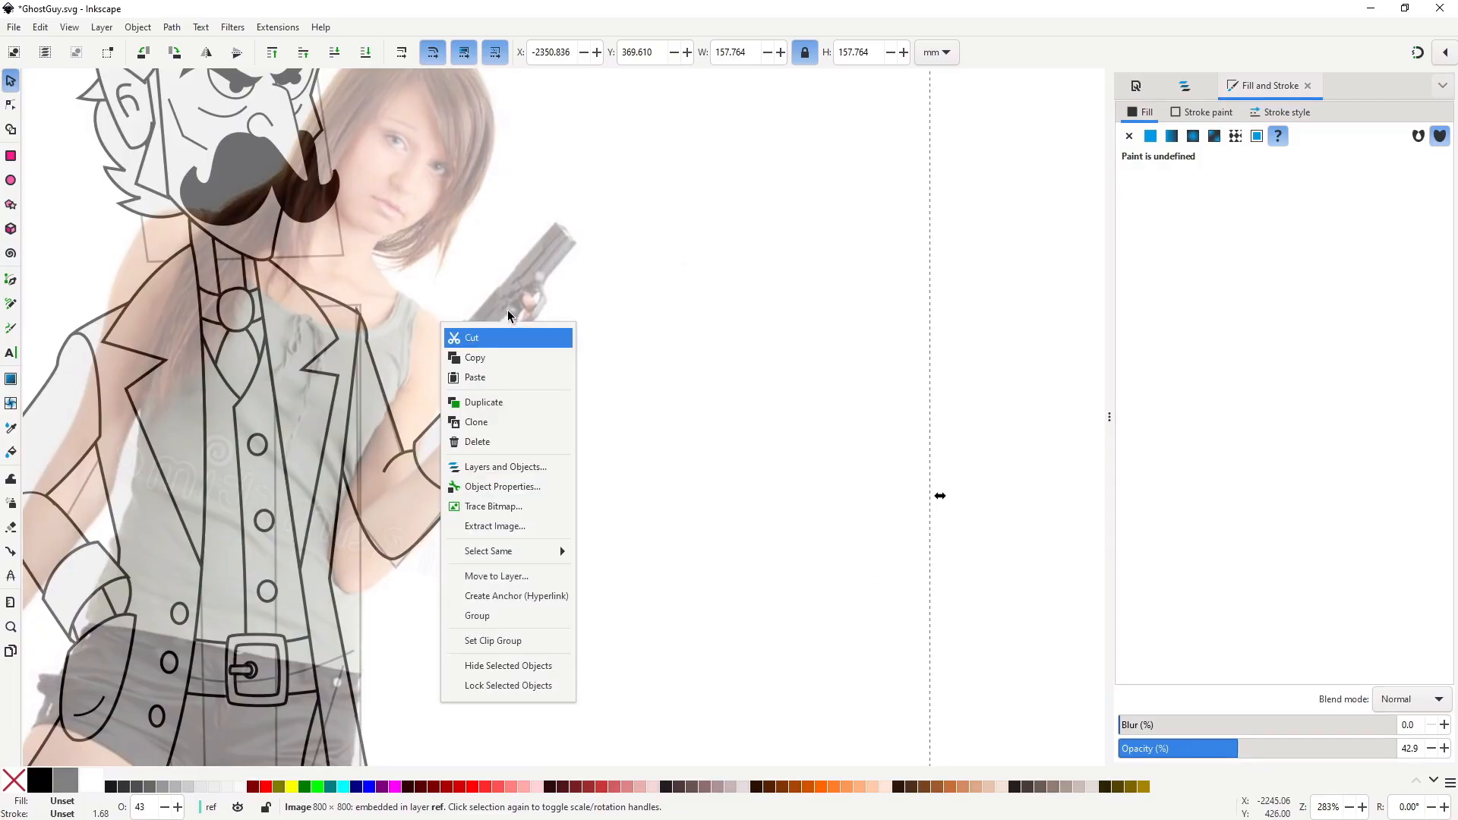
{"action": "left_click", "coordinate": [506, 686]}
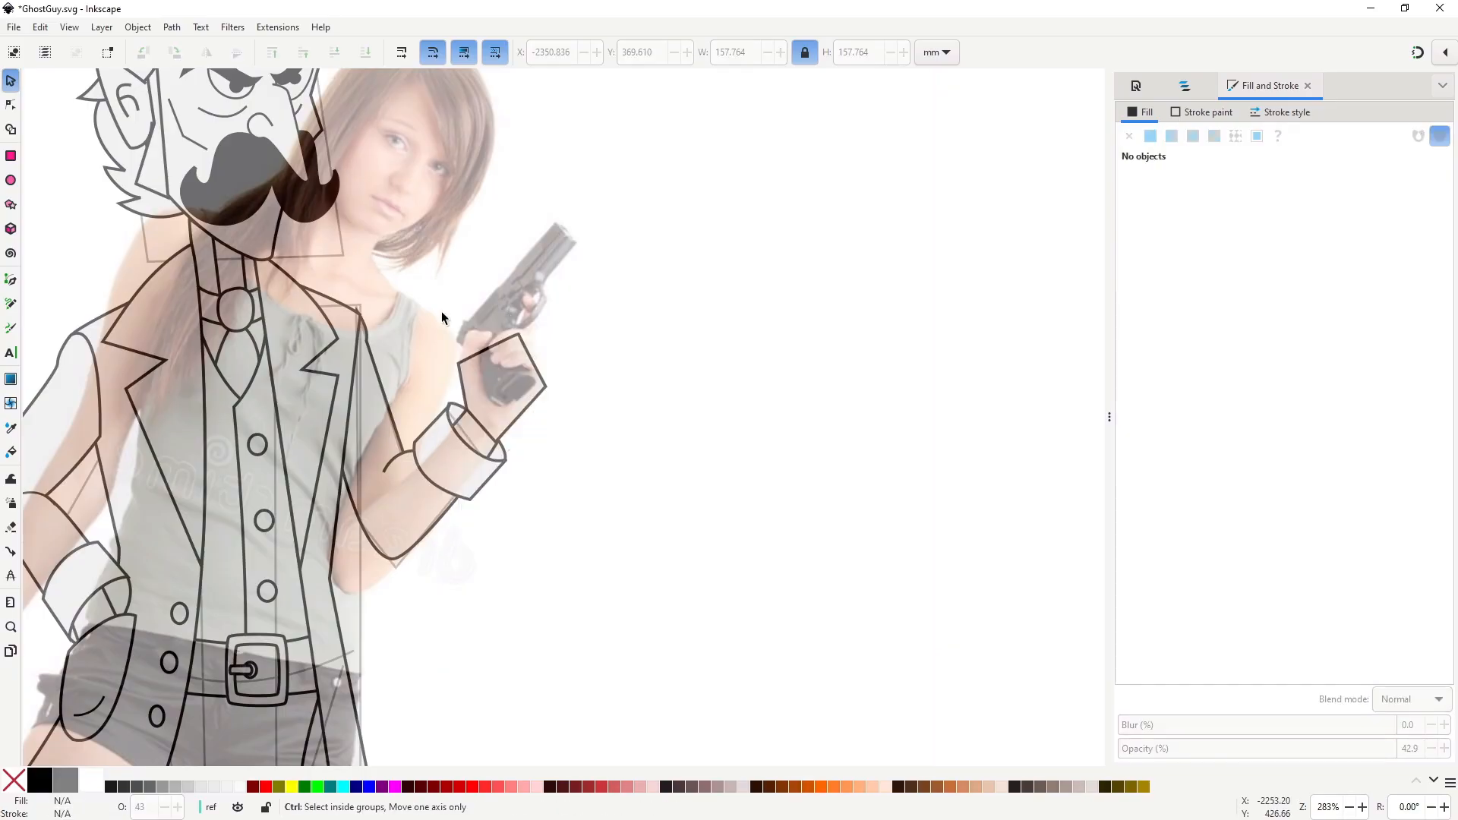
Draw the raised hand's thumb in straight segments from the hand's upper corner, following the thumb in the photo.
{"action": "scroll", "coordinate": [441, 311], "scroll_direction": "up", "scroll_amount": 4}
{"action": "key", "text": "n"}
{"action": "left_click", "coordinate": [466, 453]}
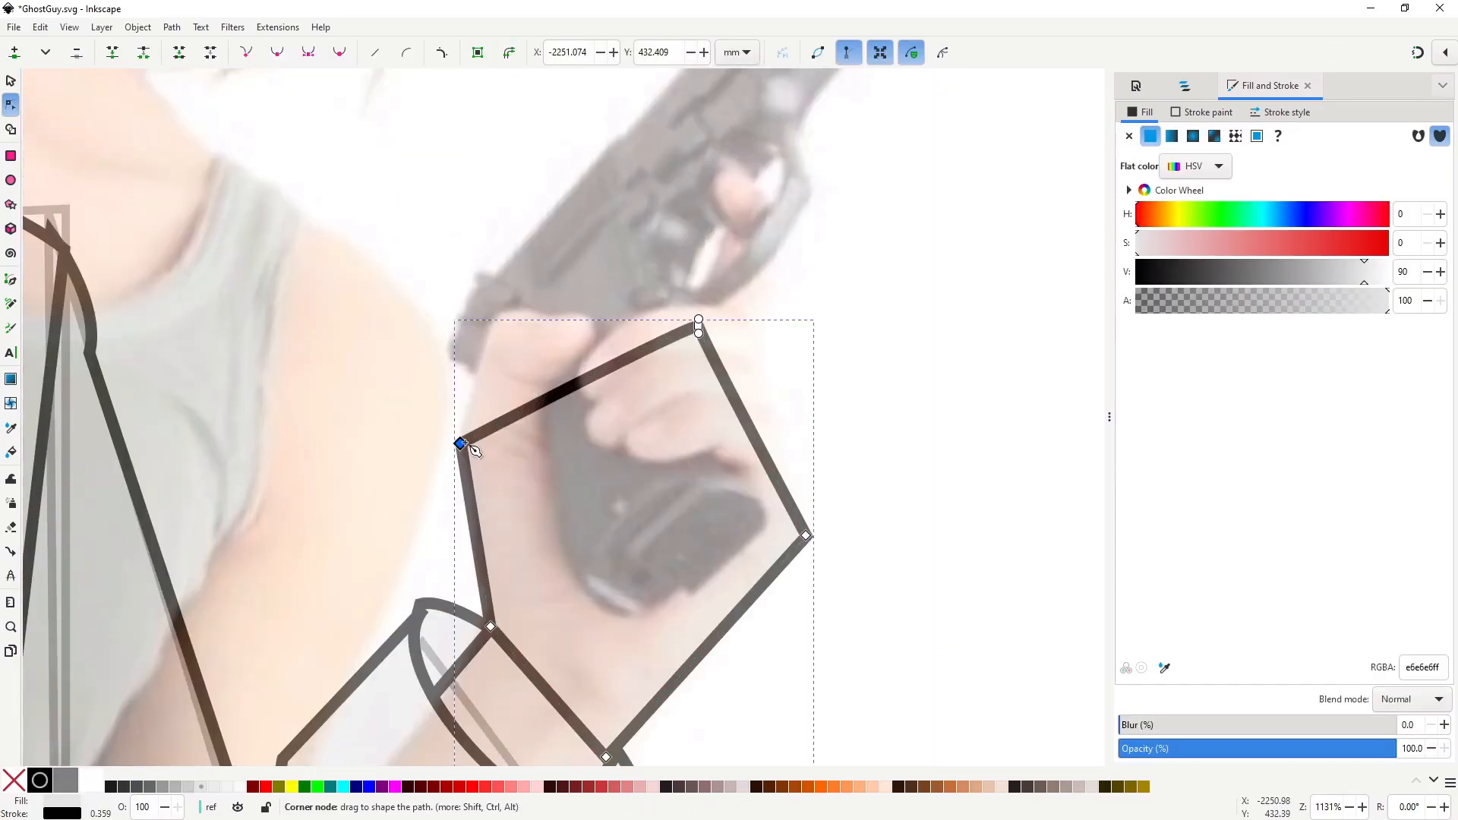
{"action": "key", "text": "b"}
{"action": "left_click", "coordinate": [464, 441]}
{"action": "left_click", "coordinate": [497, 311]}
{"action": "left_click", "coordinate": [592, 314]}
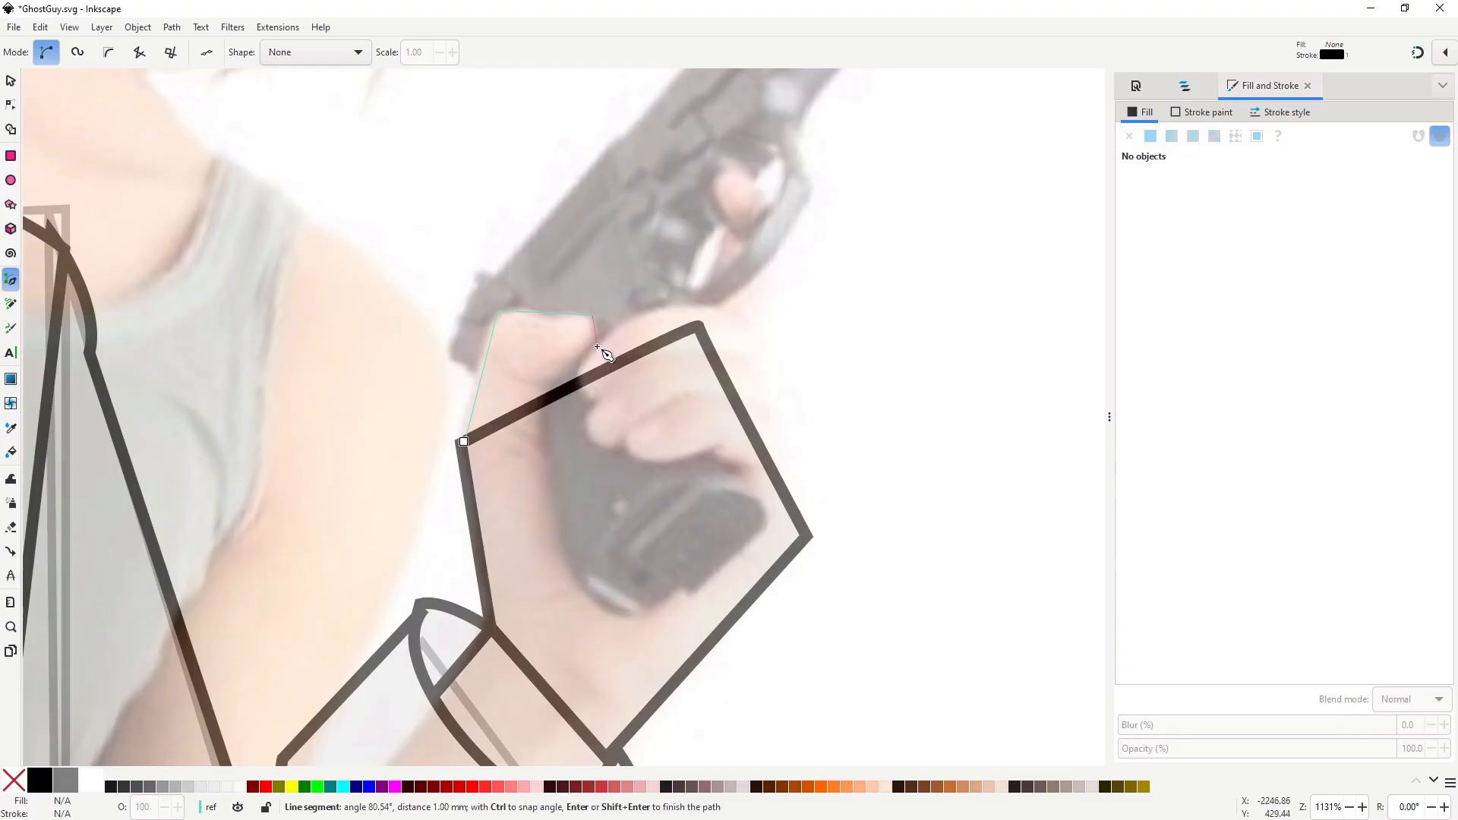
{"action": "left_click", "coordinate": [541, 390]}
{"action": "left_click", "coordinate": [537, 448]}
{"action": "key", "text": "Return"}
Pull the thumb's outer tip node slightly inward and down, and lower the thumb shape to the bottom of the stack.
{"action": "key", "text": "n"}
{"action": "left_click_drag", "start_coordinate": [592, 315], "coordinate": [584, 329]}
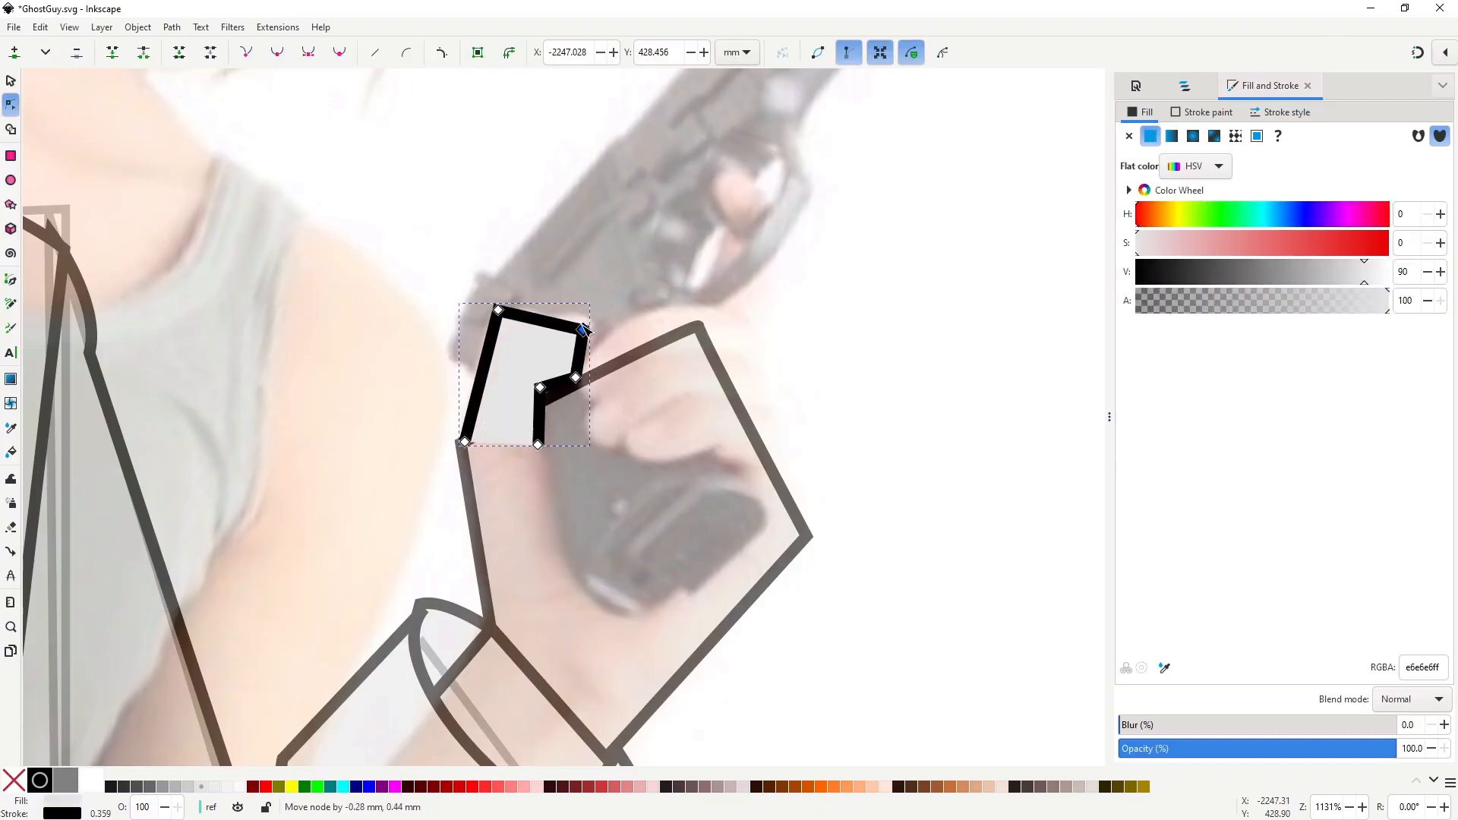
{"action": "key", "text": "s"}
{"action": "key", "text": "End"}
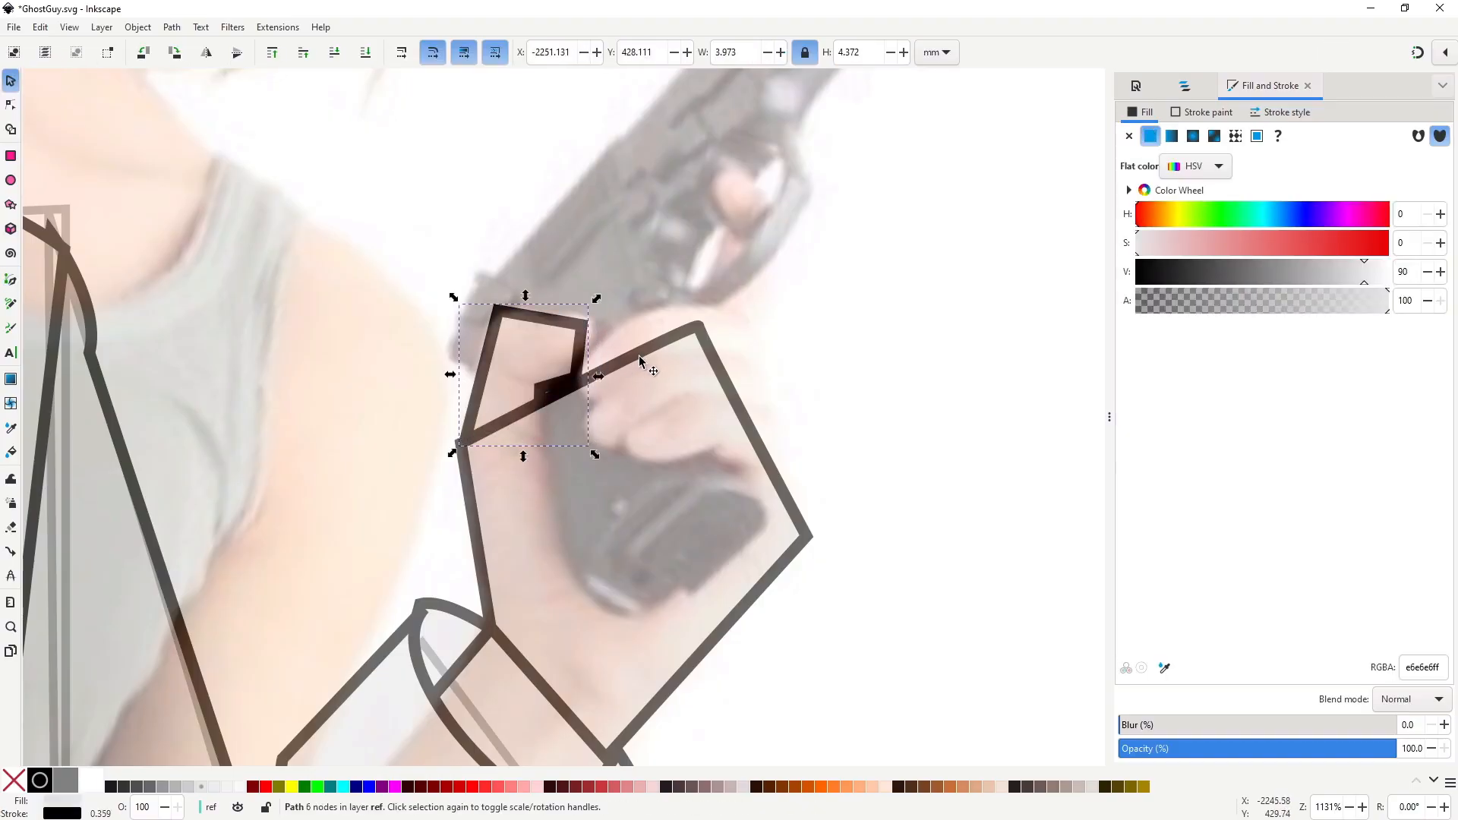
Move the hand outline's outer side corner node slightly inward toward the photographed hand.
{"action": "key", "text": "b"}
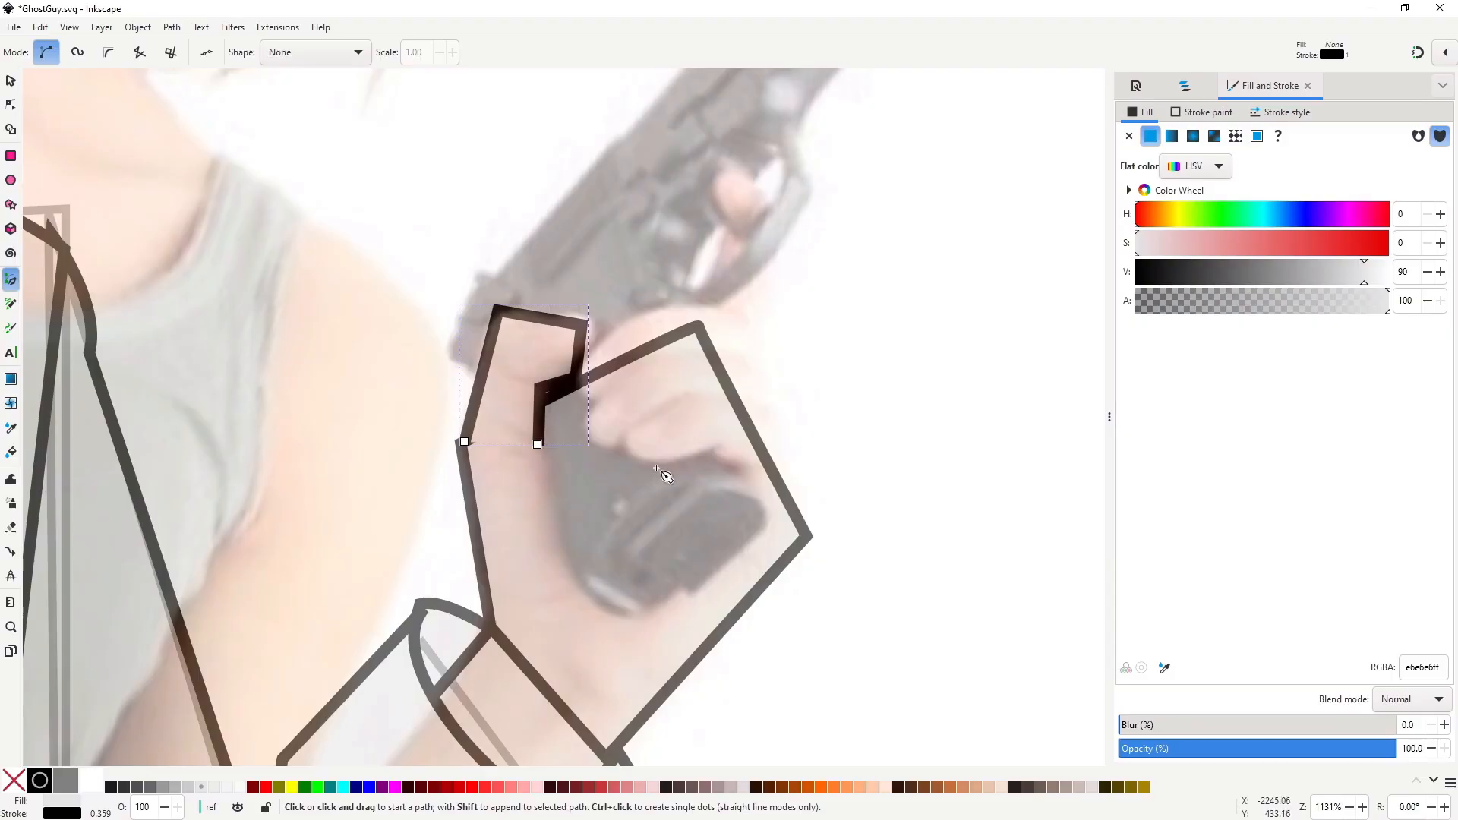
{"action": "key", "text": "n"}
{"action": "left_click", "coordinate": [807, 536]}
{"action": "left_click_drag", "start_coordinate": [807, 536], "coordinate": [799, 527]}
Draw the uppermost curled finger in straight segments over the grip, following the photo, and nudge its nodes into place.
{"action": "key", "text": "b"}
{"action": "left_click", "coordinate": [593, 392]}
{"action": "left_click", "coordinate": [580, 367]}
{"action": "left_click", "coordinate": [646, 302]}
{"action": "left_click", "coordinate": [756, 313]}
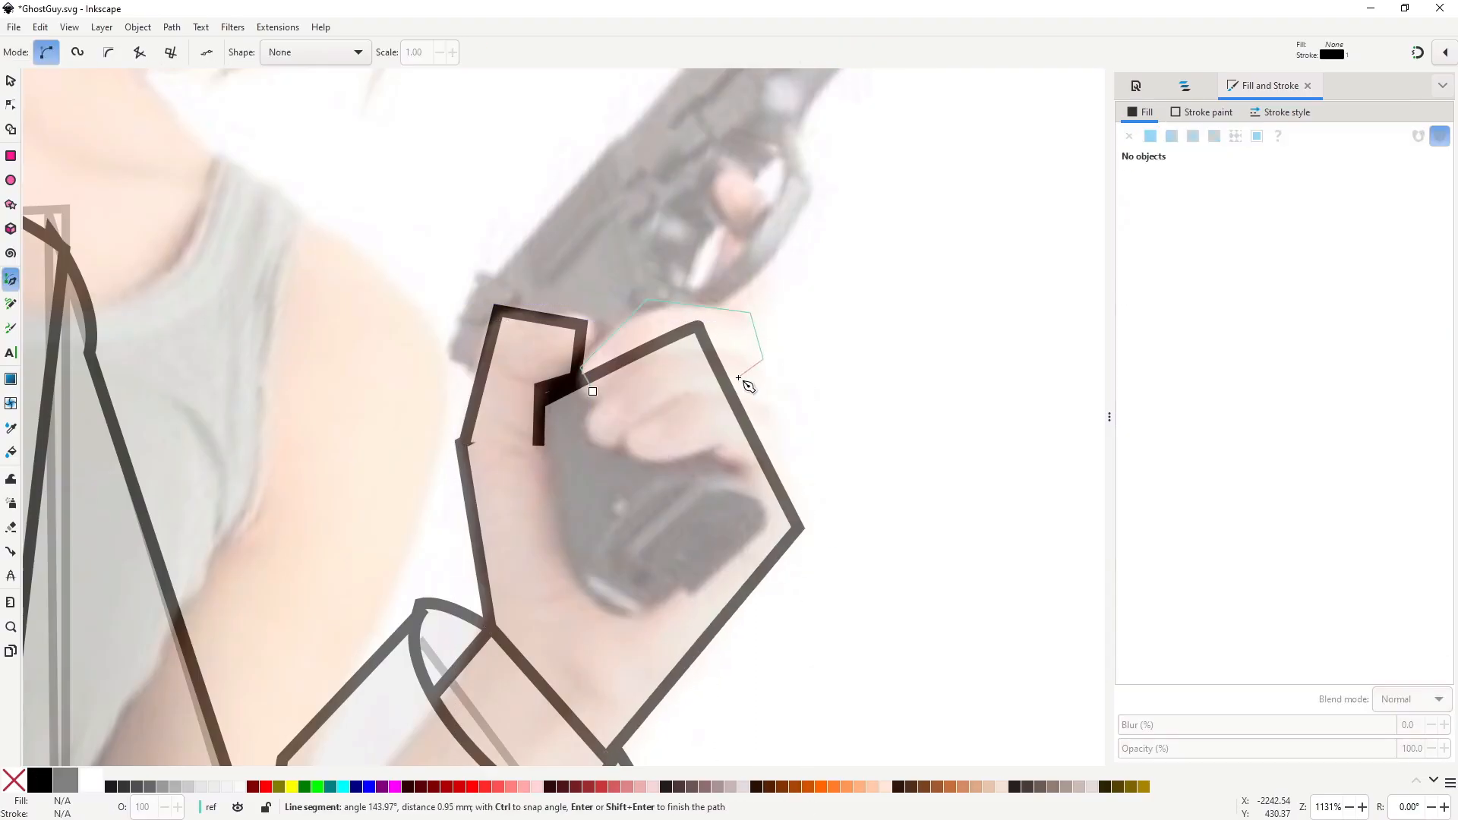
{"action": "left_click_drag", "start_coordinate": [593, 392], "coordinate": [598, 402]}
{"action": "left_click_drag", "start_coordinate": [648, 355], "coordinate": [653, 358]}
{"action": "left_click_drag", "start_coordinate": [747, 327], "coordinate": [738, 327]}
Draw the middle curled finger in straight segments directly beneath the uppermost one, following the photo.
{"action": "key", "text": "b"}
{"action": "left_click_drag", "start_coordinate": [763, 358], "coordinate": [729, 332]}
{"action": "left_click", "coordinate": [740, 375]}
{"action": "left_click", "coordinate": [760, 418]}
{"action": "left_click_drag", "start_coordinate": [750, 351], "coordinate": [742, 351]}
Draw the lowest curled finger as a closed straight-segment shape beneath the middle finger, reaching the hand's outer edge.
{"action": "key", "text": "b"}
{"action": "left_click", "coordinate": [642, 464]}
{"action": "left_click", "coordinate": [631, 437]}
{"action": "left_click", "coordinate": [680, 382]}
{"action": "left_click", "coordinate": [761, 417]}
{"action": "left_click", "coordinate": [800, 492]}
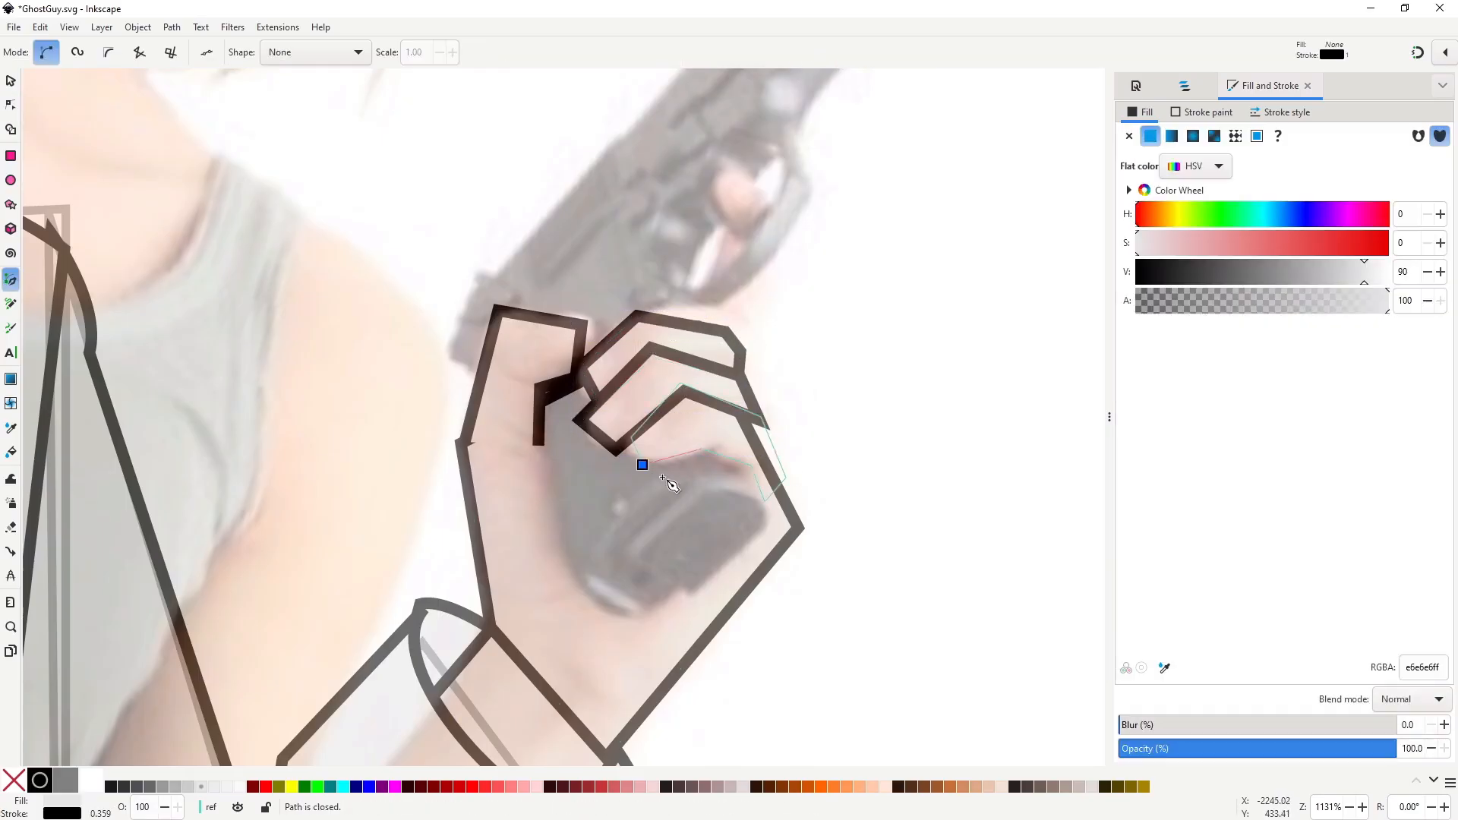
Draw the bent index finger in straight segments from the uppermost curled finger up into the trigger guard.
{"action": "scroll", "coordinate": [796, 488], "scroll_direction": "up", "scroll_amount": 3}
{"action": "left_click_drag", "start_coordinate": [712, 497], "coordinate": [712, 484]}
{"action": "key", "text": "b"}
{"action": "left_click", "coordinate": [710, 485]}
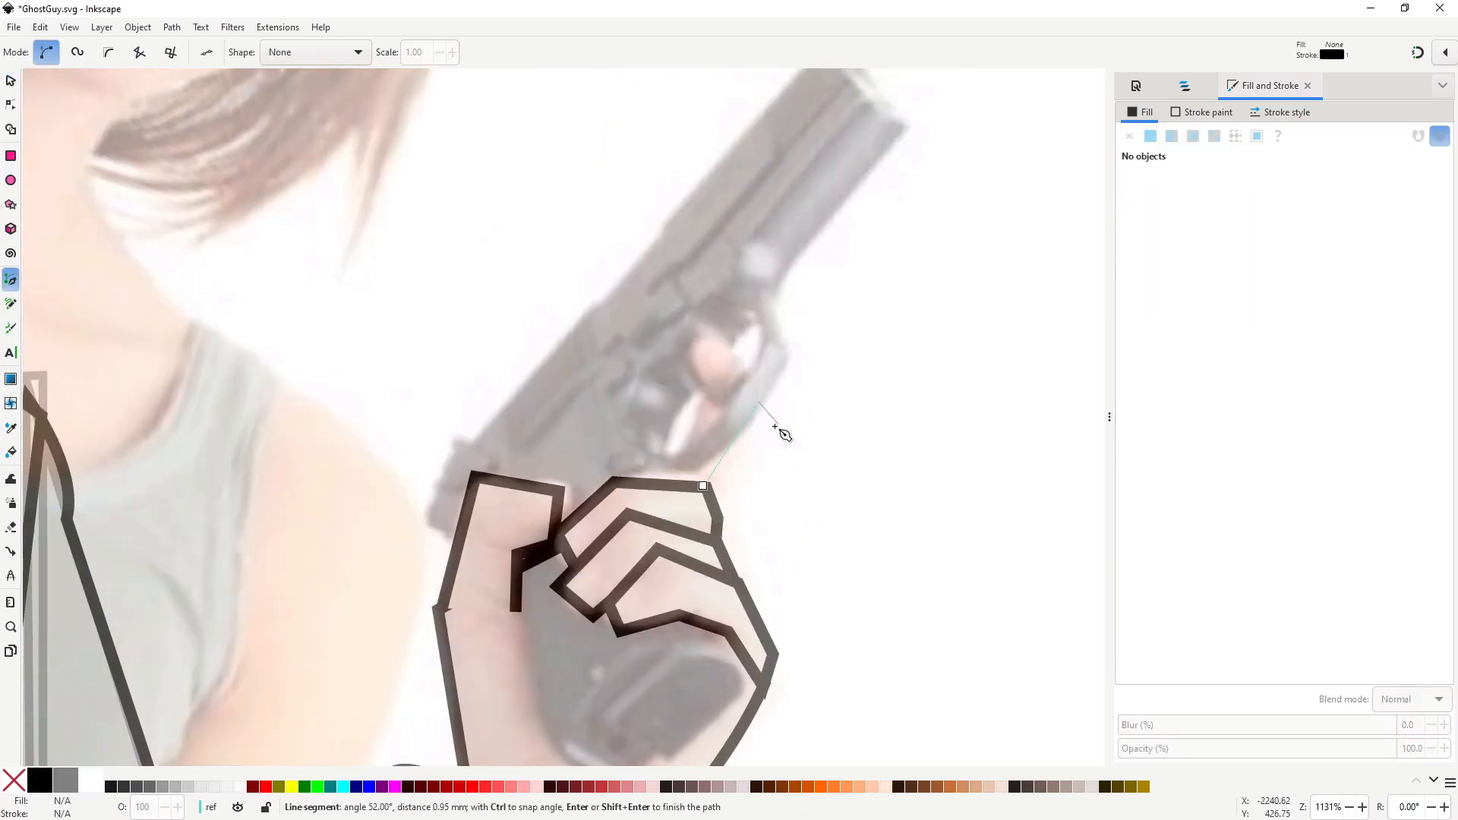
{"action": "left_click", "coordinate": [762, 402]}
{"action": "key", "text": "s"}
{"action": "scroll", "coordinate": [772, 489], "scroll_direction": "down", "scroll_amount": 2}
{"action": "left_click", "coordinate": [802, 533]}
Reshape the thumb by moving its tip, outer corner and inner edge nodes to wrap around the back of the grip.
{"action": "scroll", "coordinate": [725, 596], "scroll_direction": "up", "scroll_amount": 2}
{"action": "double_click", "coordinate": [571, 456]}
{"action": "left_click_drag", "start_coordinate": [612, 389], "coordinate": [605, 380]}
{"action": "left_click_drag", "start_coordinate": [529, 376], "coordinate": [526, 389]}
{"action": "left_click_drag", "start_coordinate": [612, 443], "coordinate": [617, 414]}
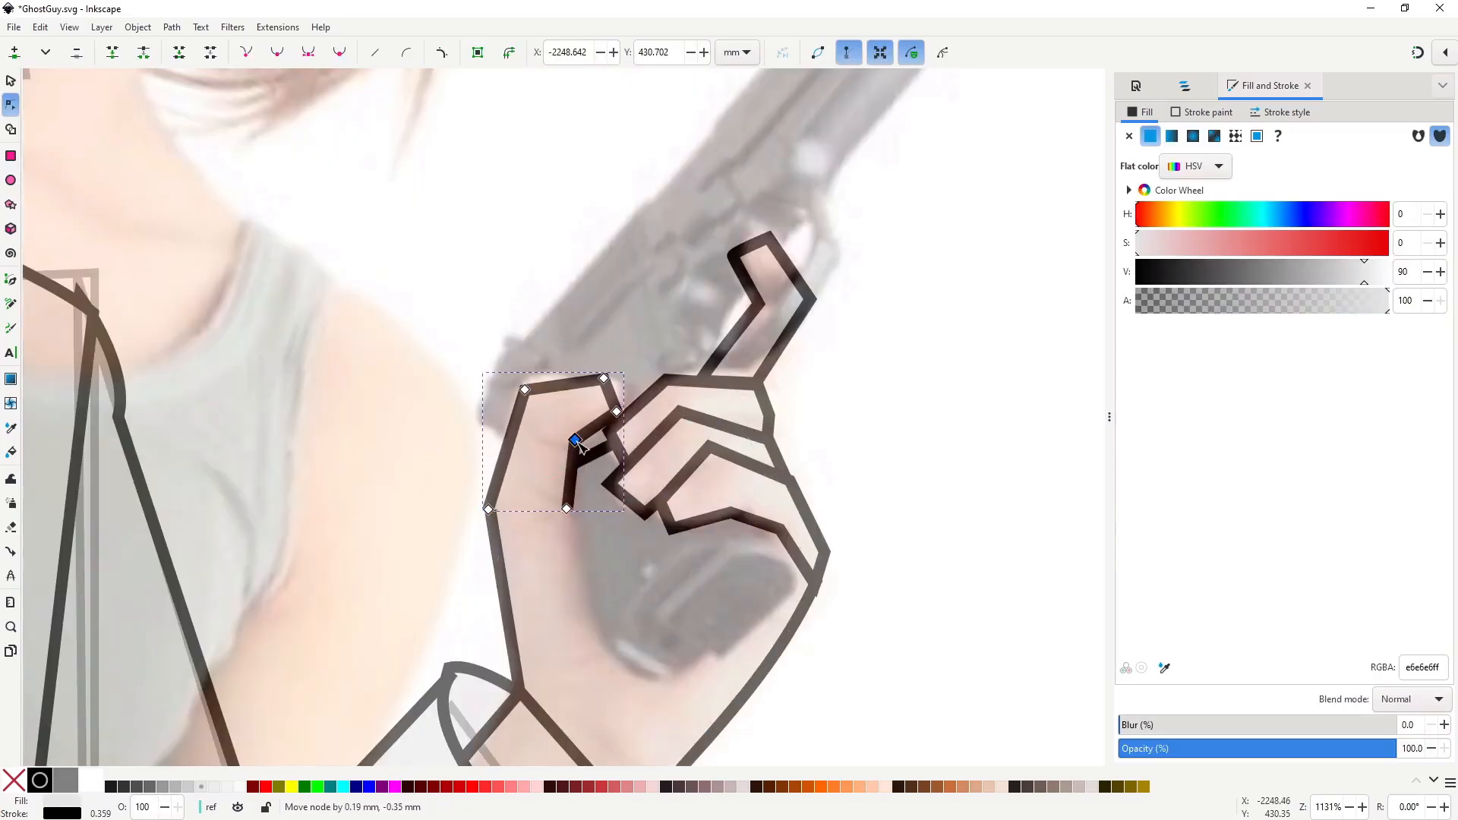
{"action": "left_click_drag", "start_coordinate": [570, 507], "coordinate": [576, 484]}
{"action": "key", "text": "s"}
{"action": "left_click", "coordinate": [821, 486]}
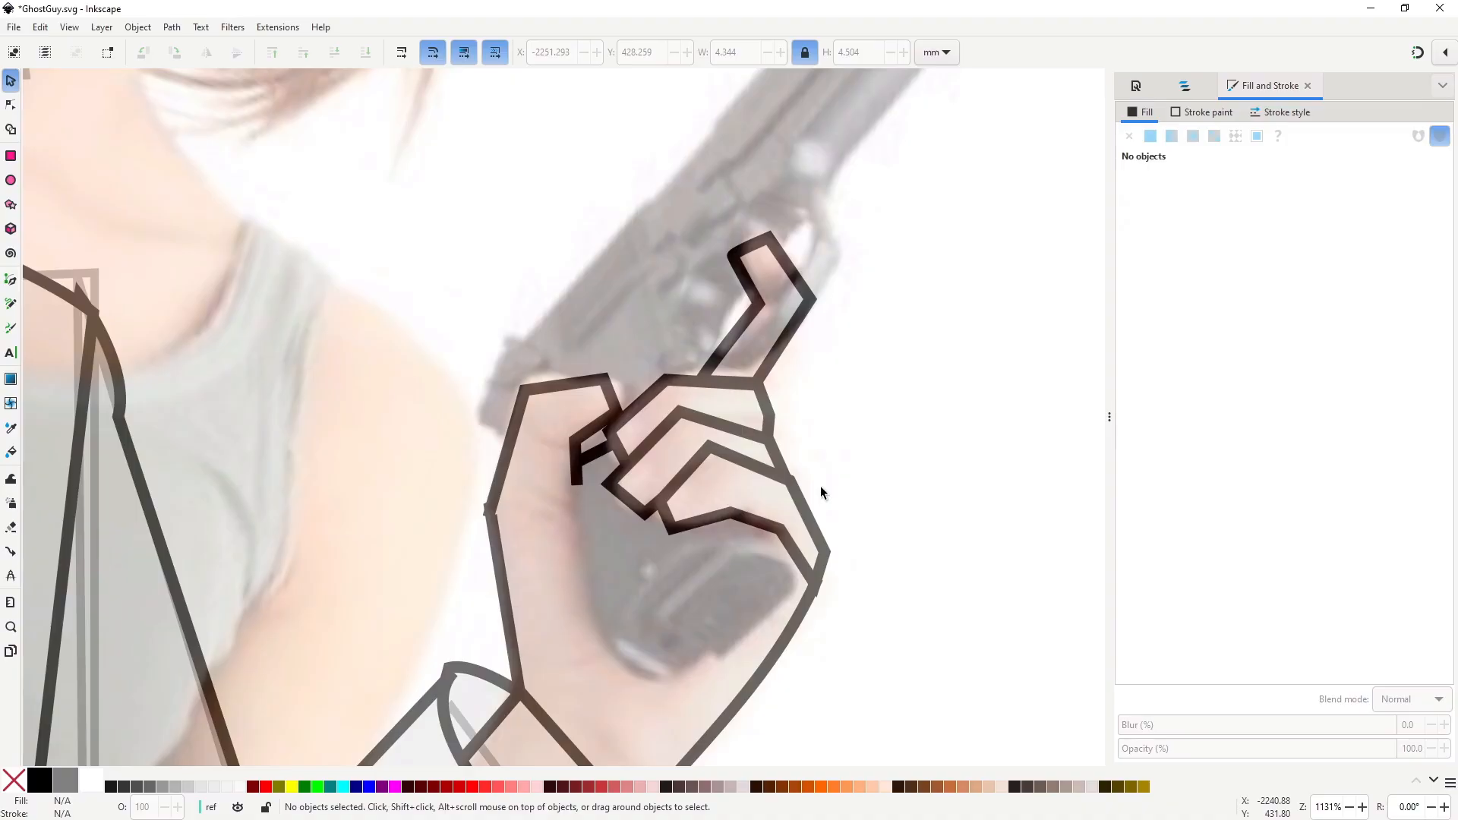
Draw the pistol grip's butt as a closed shape with an arched upper edge and two straight lower edges.
{"action": "key", "text": "b"}
{"action": "left_click", "coordinate": [608, 639]}
{"action": "left_click_drag", "start_coordinate": [790, 585], "coordinate": [879, 700]}
{"action": "key", "text": "Return"}
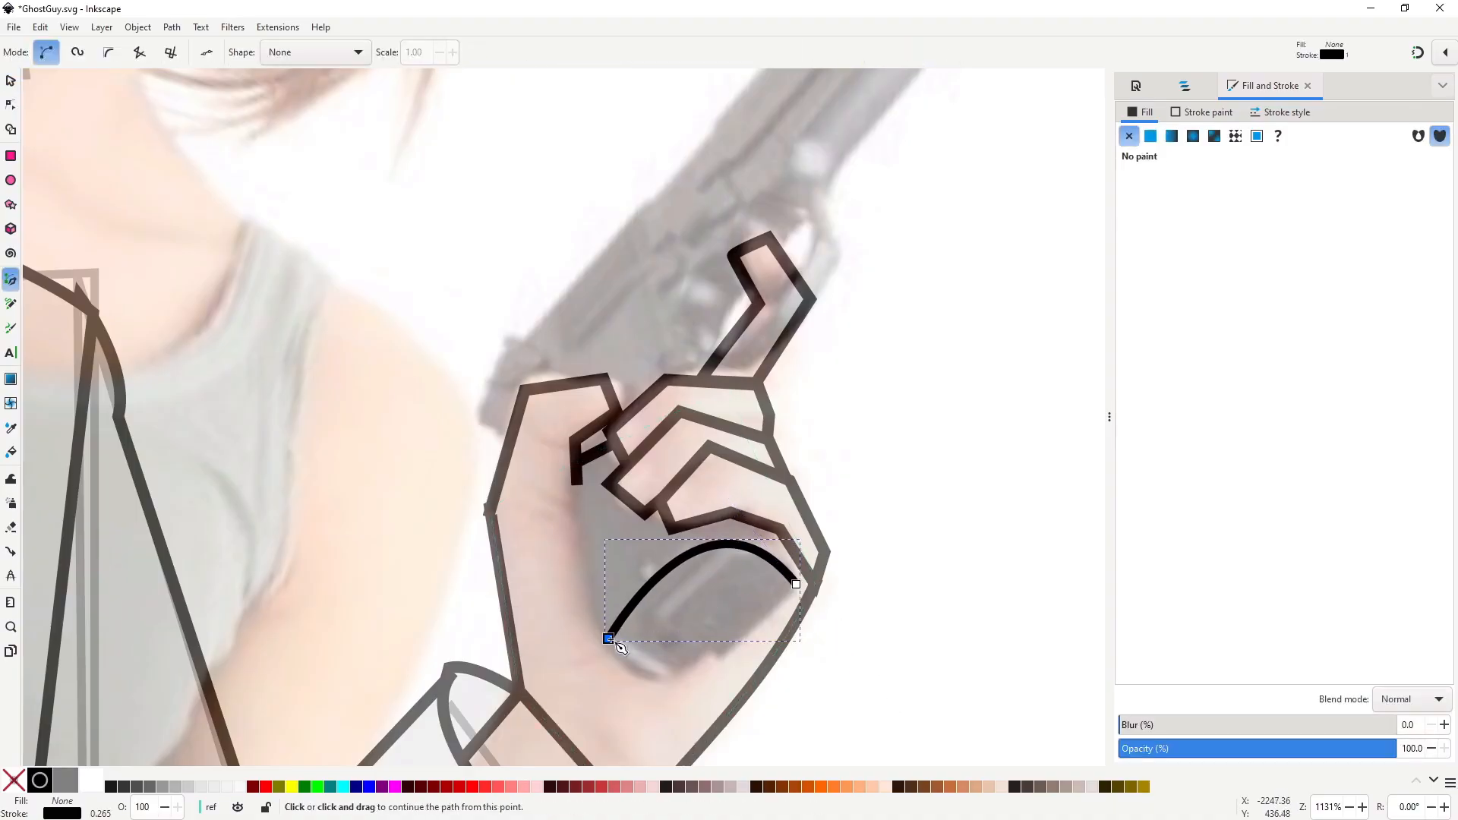
{"action": "left_click", "coordinate": [609, 638]}
{"action": "left_click", "coordinate": [662, 681]}
{"action": "left_click", "coordinate": [797, 584]}
Paste the copied fill and stroke style onto the grip's butt and place it beneath the reference photo.
{"action": "key", "text": "ctrl+shift+v"}
{"action": "key", "text": "s"}
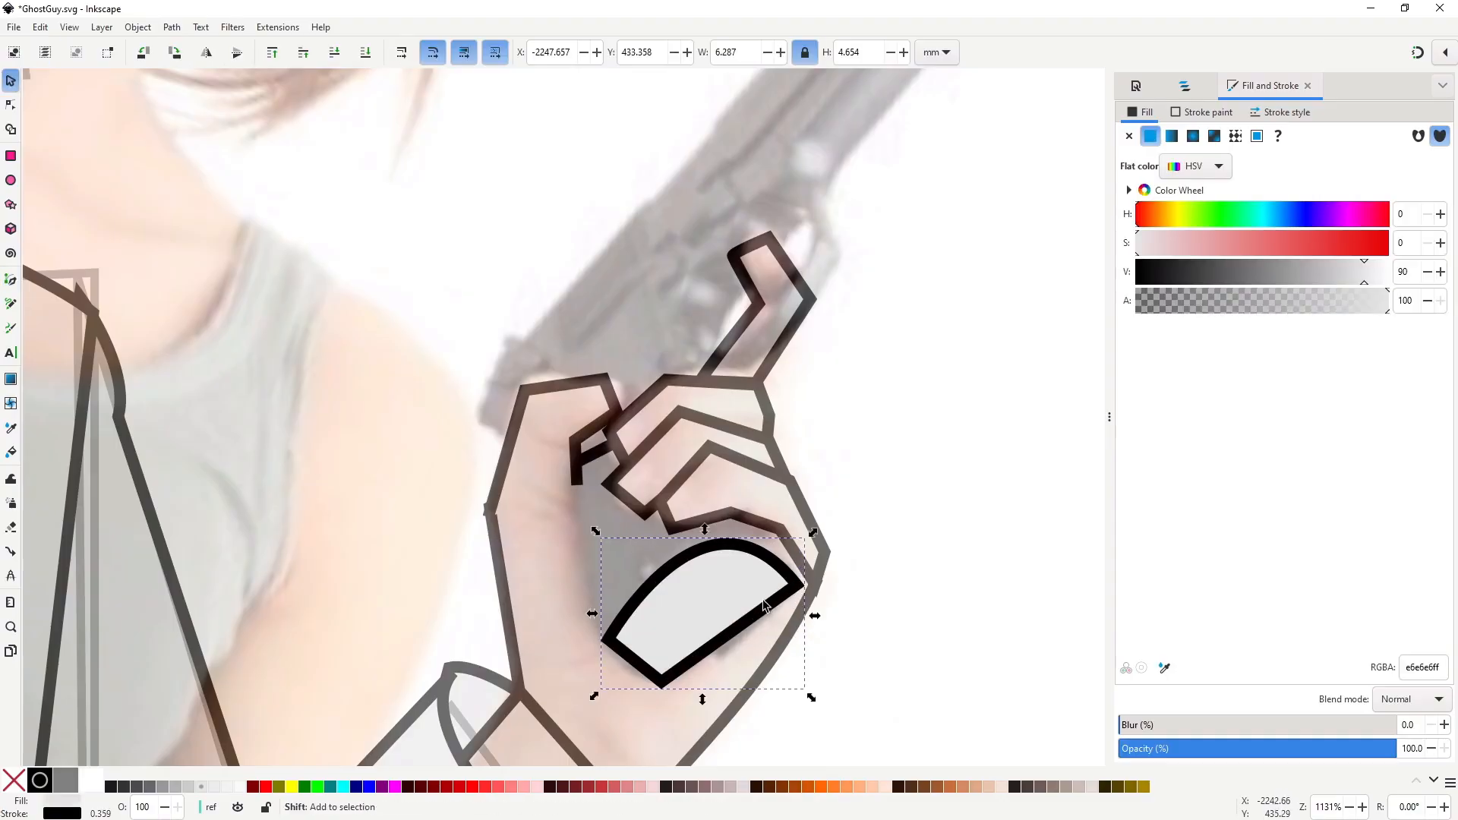
{"action": "key", "text": "ctrl+z"}
Draw the pistol grip in straight segments from the butt up behind the fingers, paste the copied style and lower it behind them.
{"action": "key", "text": "b"}
{"action": "left_click", "coordinate": [606, 639]}
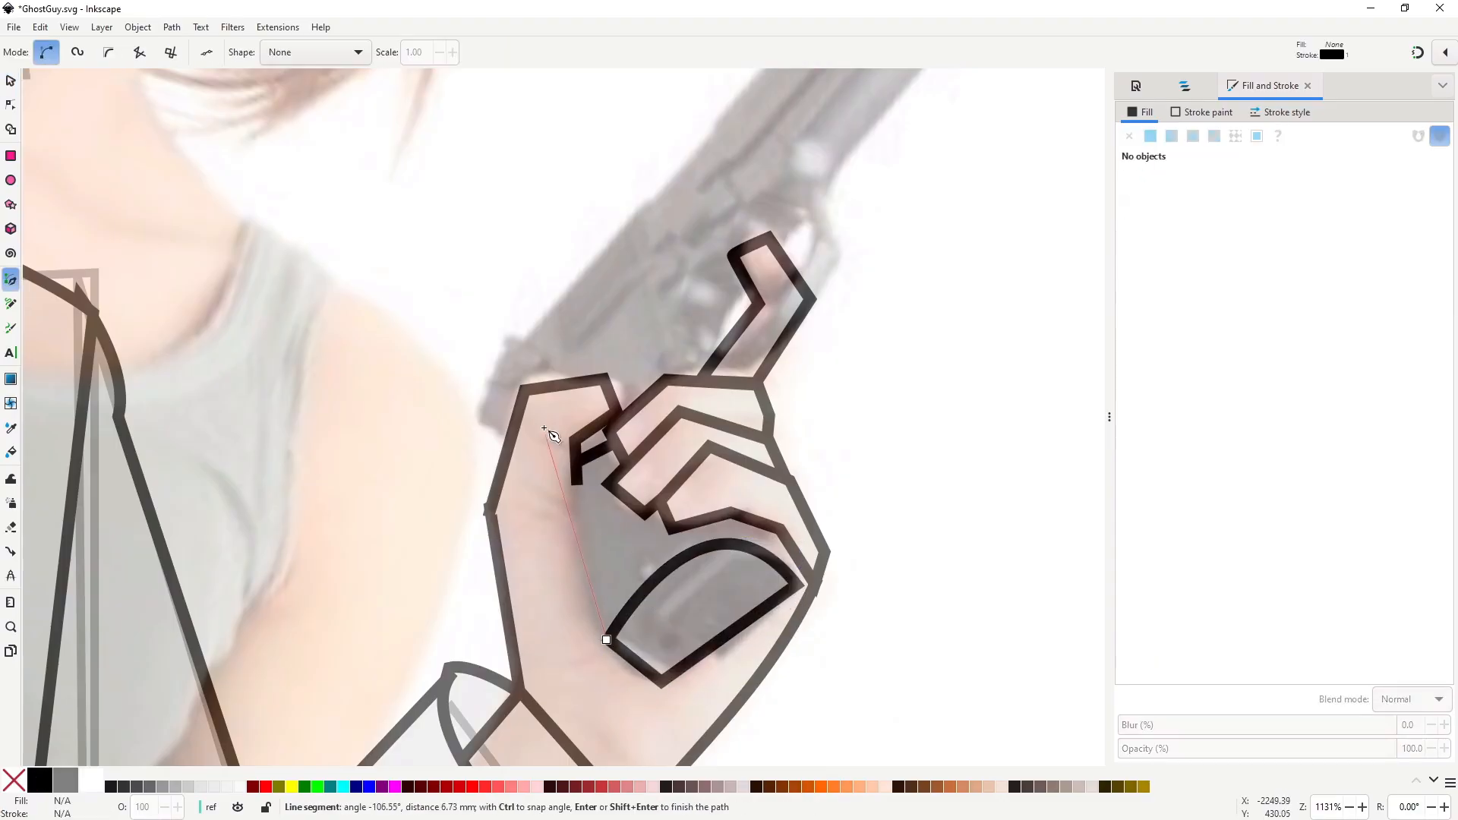
{"action": "left_click", "coordinate": [549, 392]}
{"action": "left_click", "coordinate": [649, 287]}
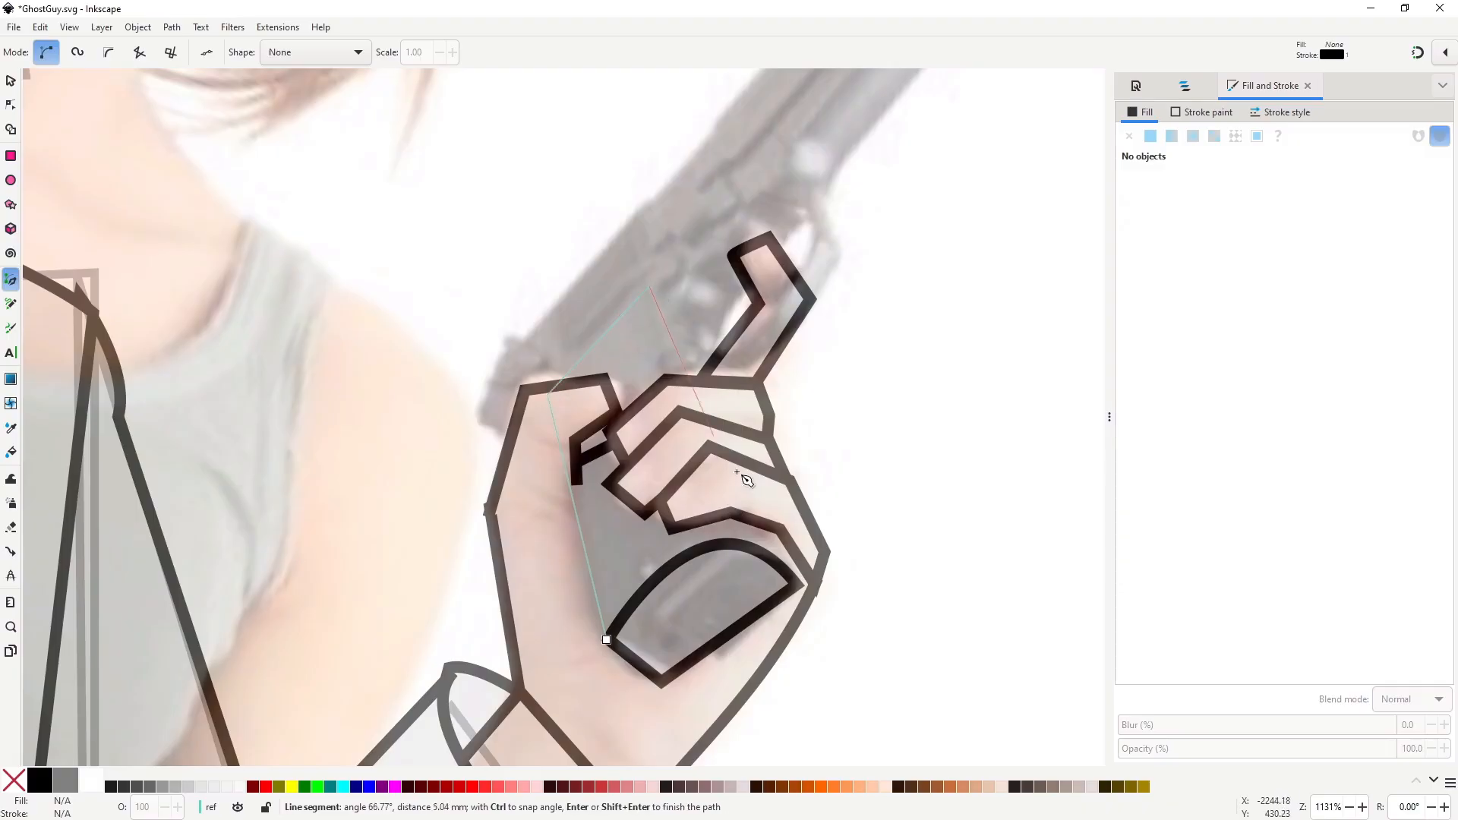
{"action": "left_click", "coordinate": [796, 585]}
{"action": "left_click", "coordinate": [606, 639]}
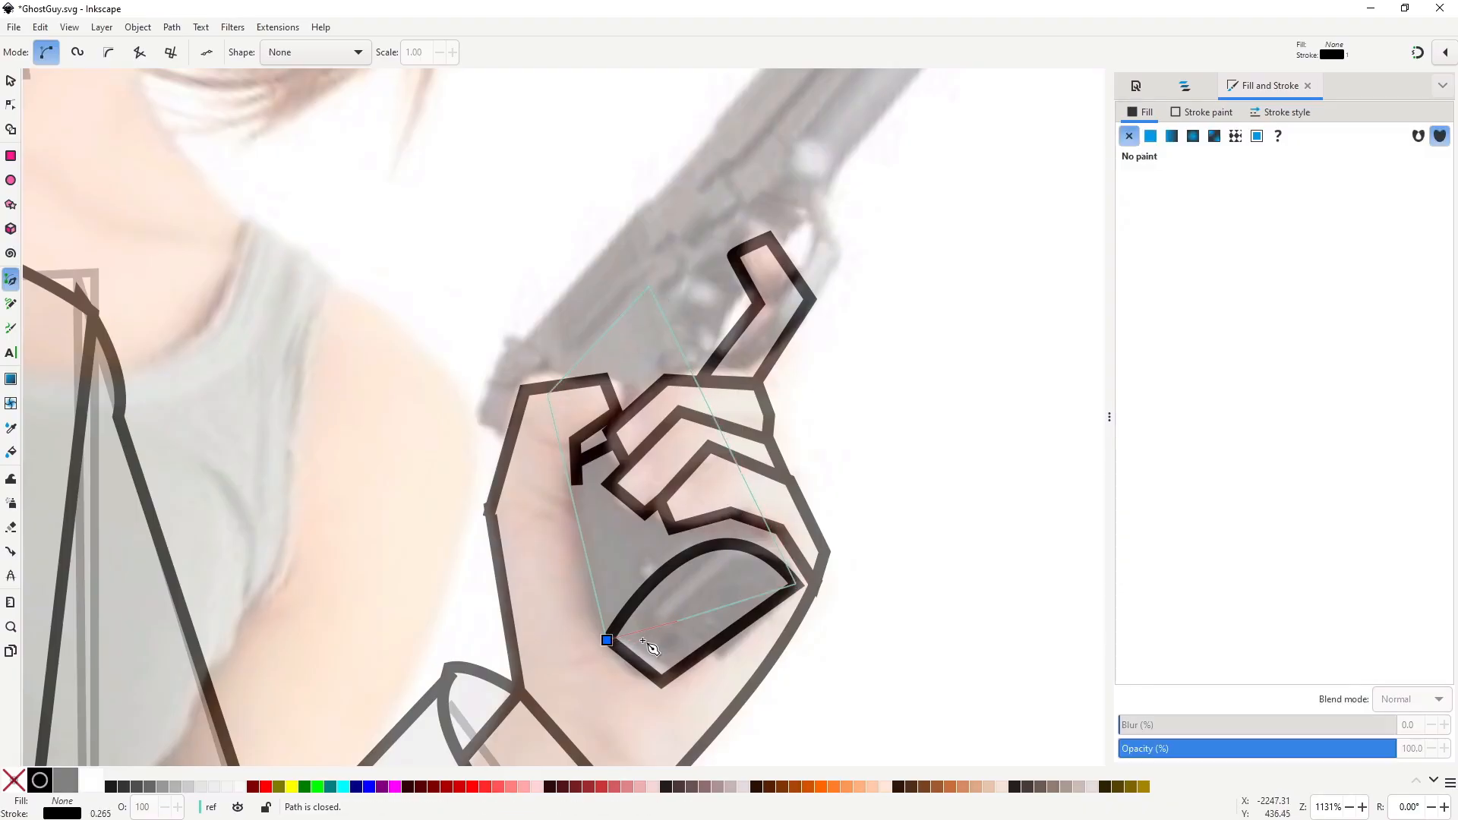
{"action": "key", "text": "ctrl+shift+v"}
{"action": "key", "text": "s"}
{"action": "key", "text": "End"}
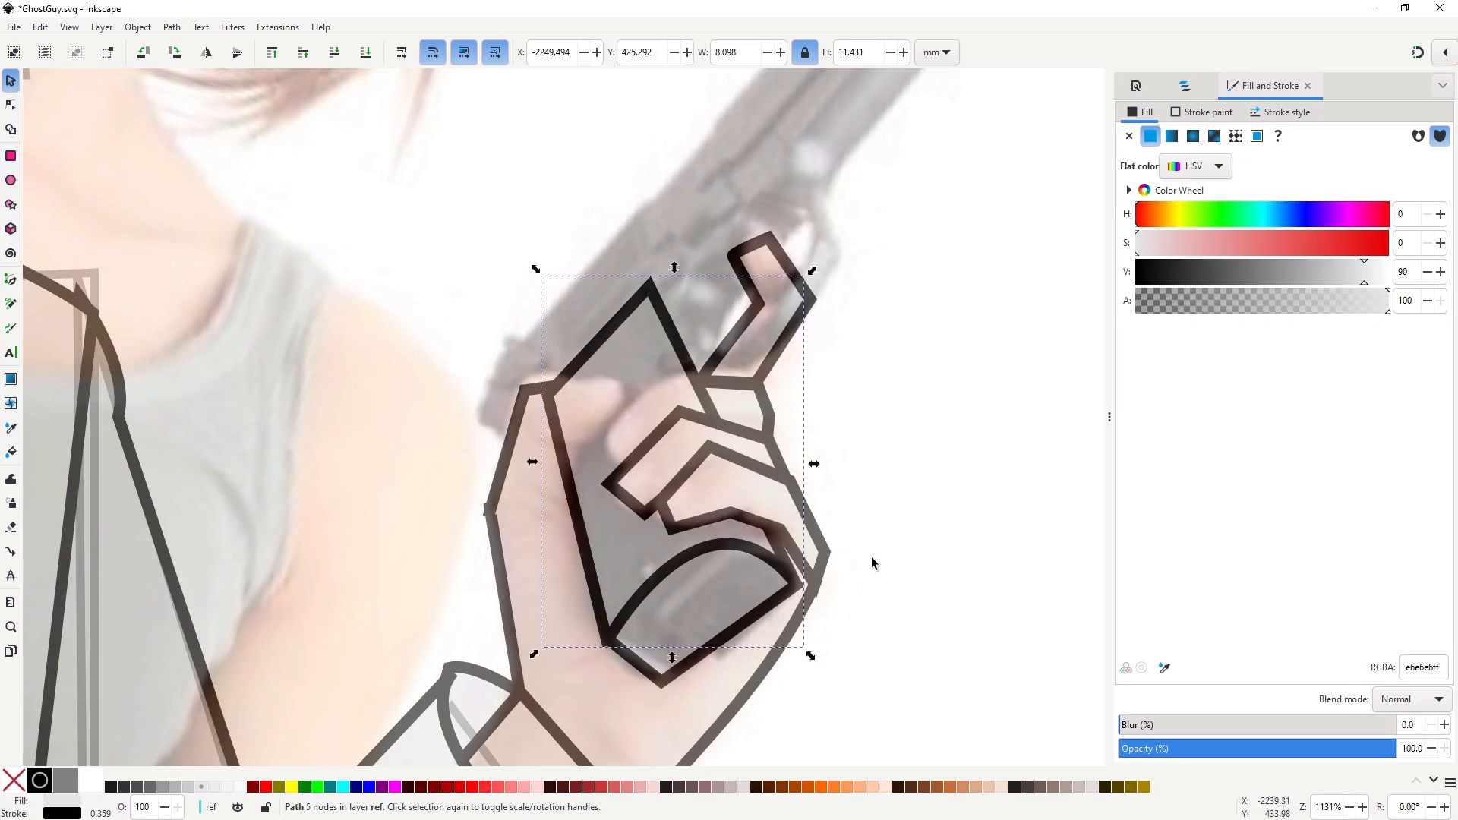
Bring the thumb in front of the grip and move its lower inner node onto the grip's back edge.
{"action": "left_click", "coordinate": [592, 492]}
{"action": "key", "text": "n"}
{"action": "left_click_drag", "start_coordinate": [577, 484], "coordinate": [568, 492]}
{"action": "key", "text": "s"}
Draw the pistol's frame as a slanted five-sided shape above the thumb and lower it behind the grip.
{"action": "key", "text": "b"}
{"action": "left_click_drag", "start_coordinate": [591, 357], "coordinate": [657, 438]}
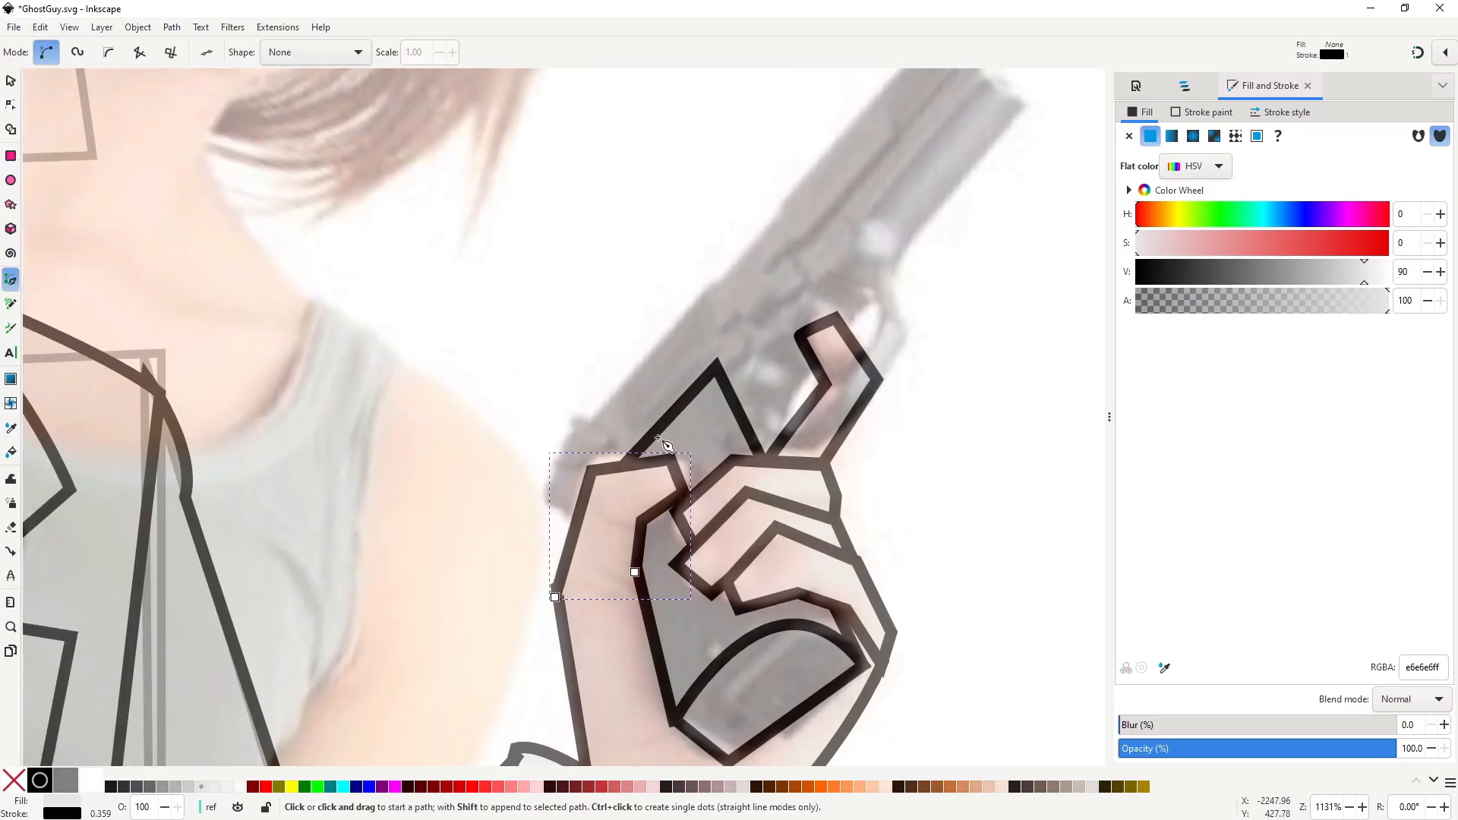
{"action": "left_click", "coordinate": [630, 457]}
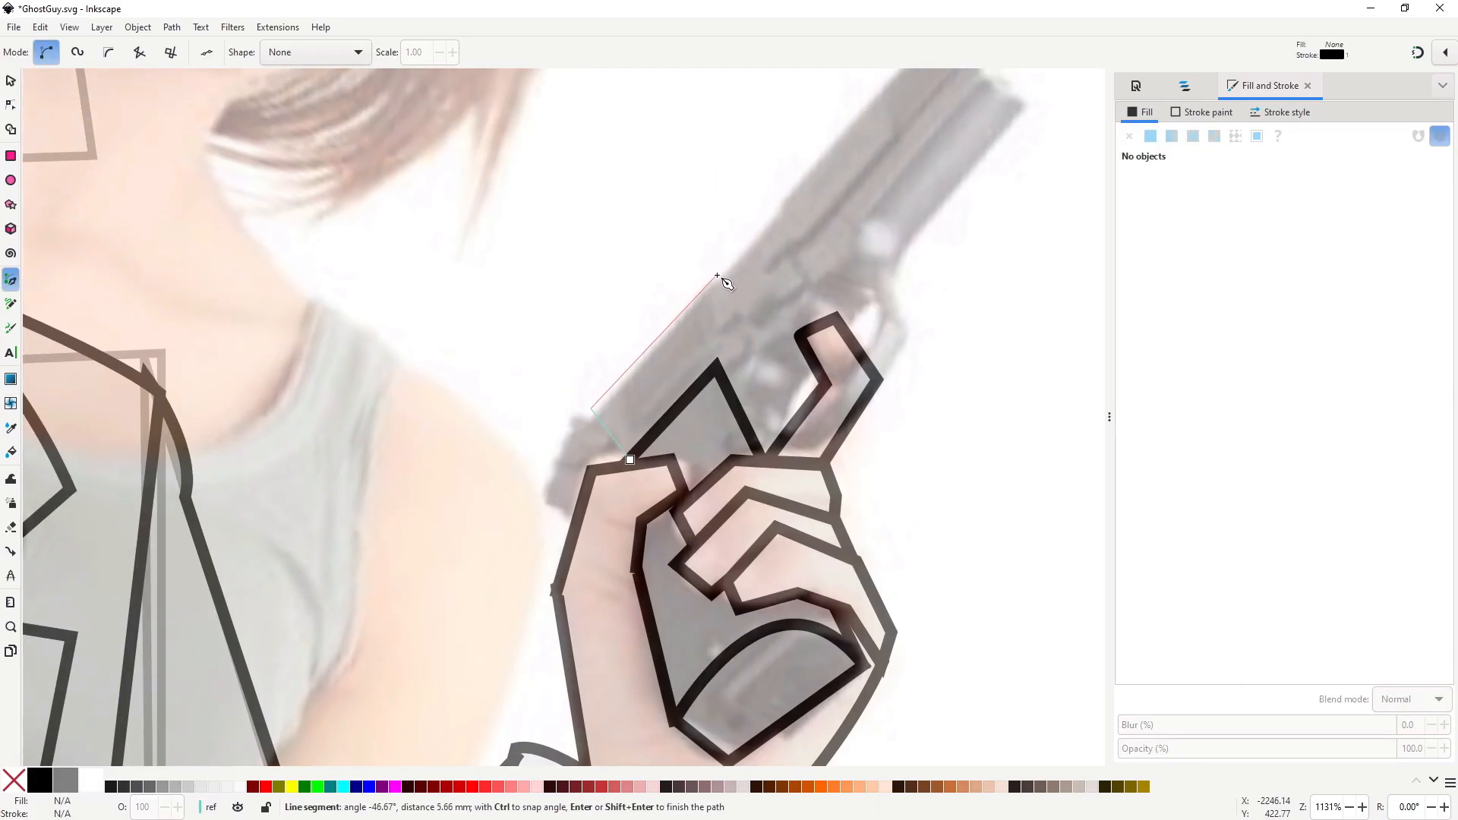
{"action": "left_click", "coordinate": [717, 275]}
{"action": "left_click", "coordinate": [802, 371]}
{"action": "left_click", "coordinate": [674, 496]}
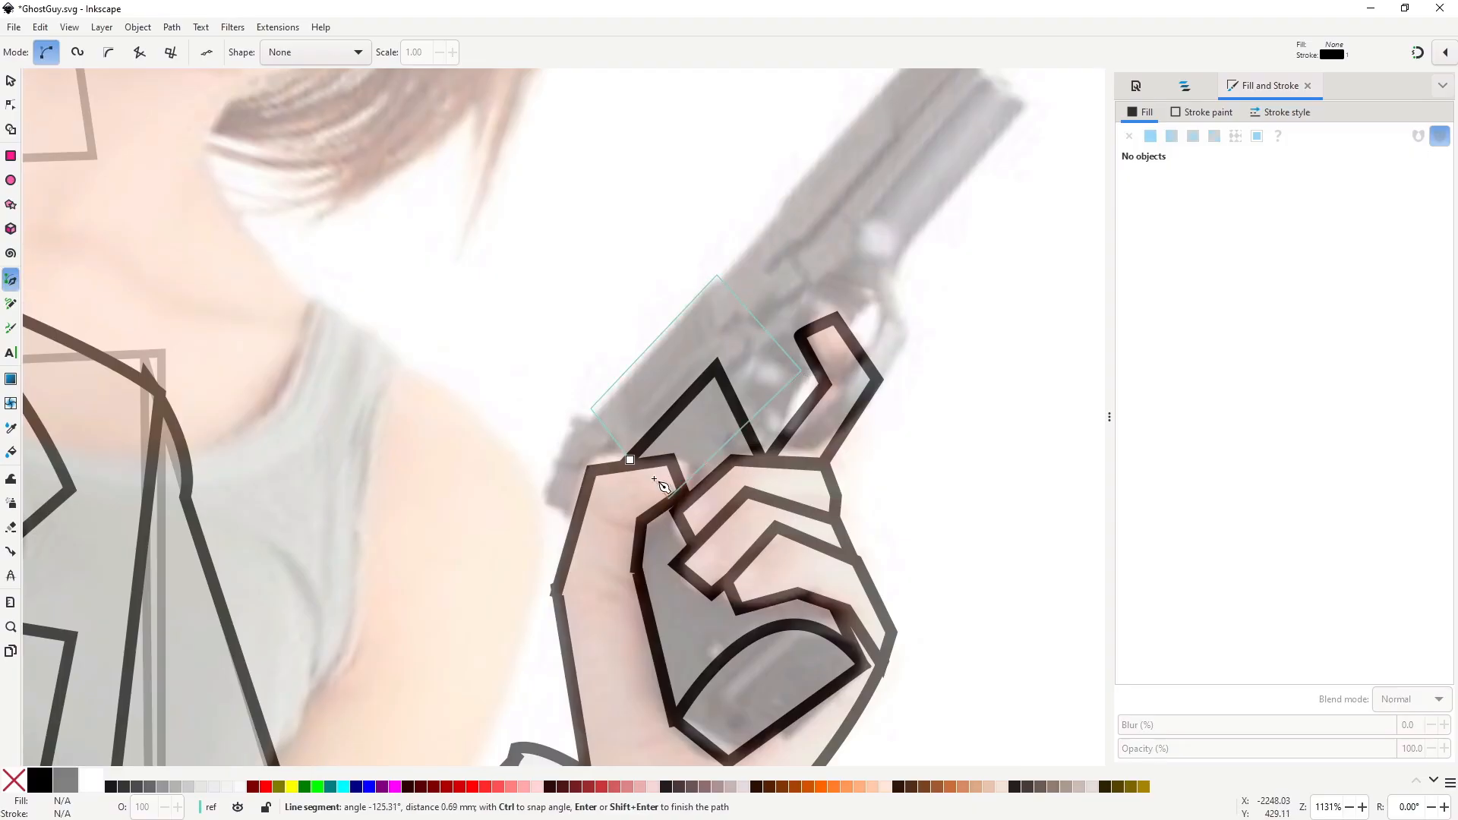
{"action": "left_click", "coordinate": [631, 459]}
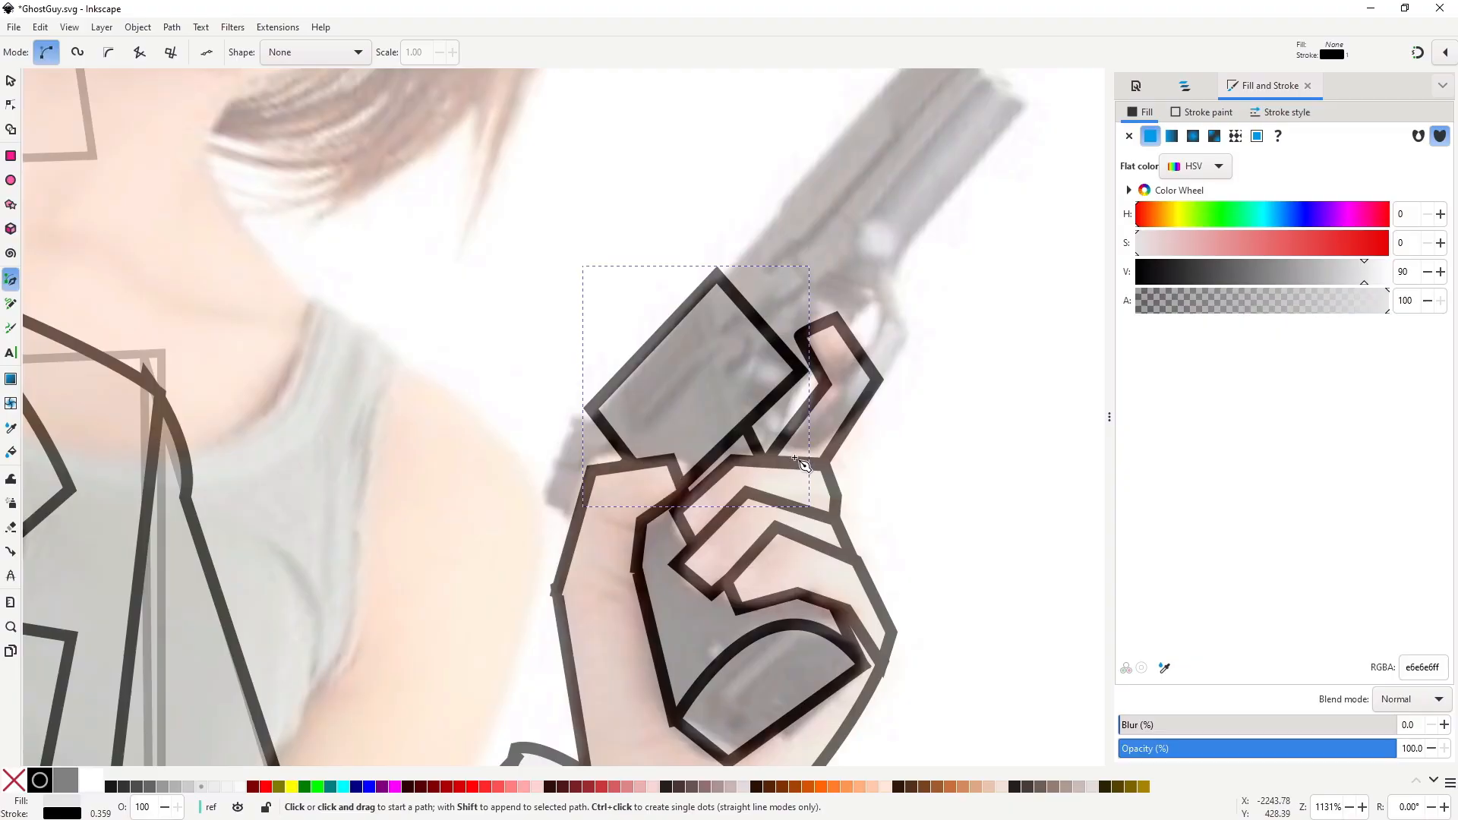
{"action": "key", "text": "Page_Down"}
{"action": "key", "text": "n"}
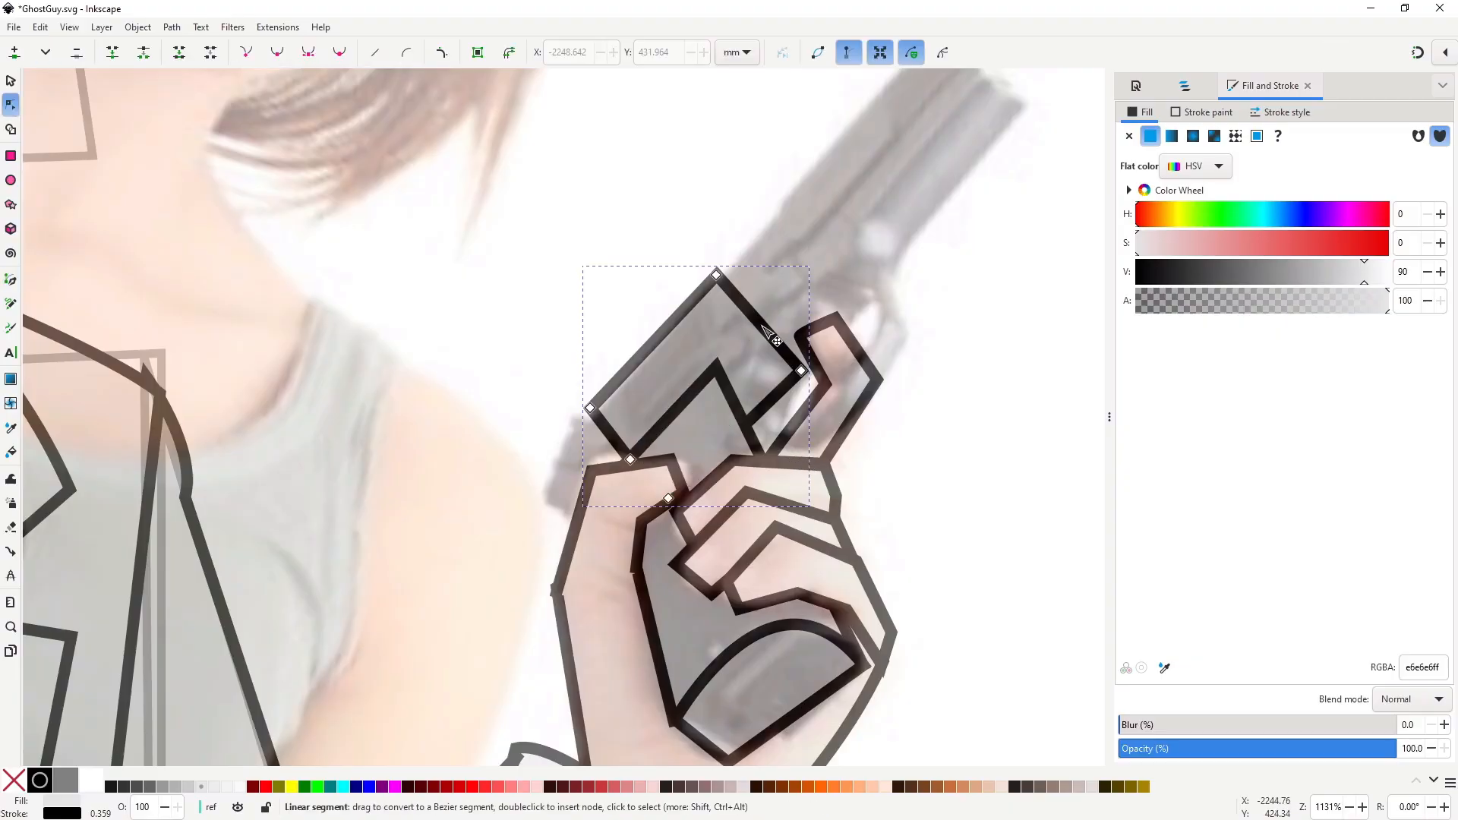
{"action": "key", "text": "b"}
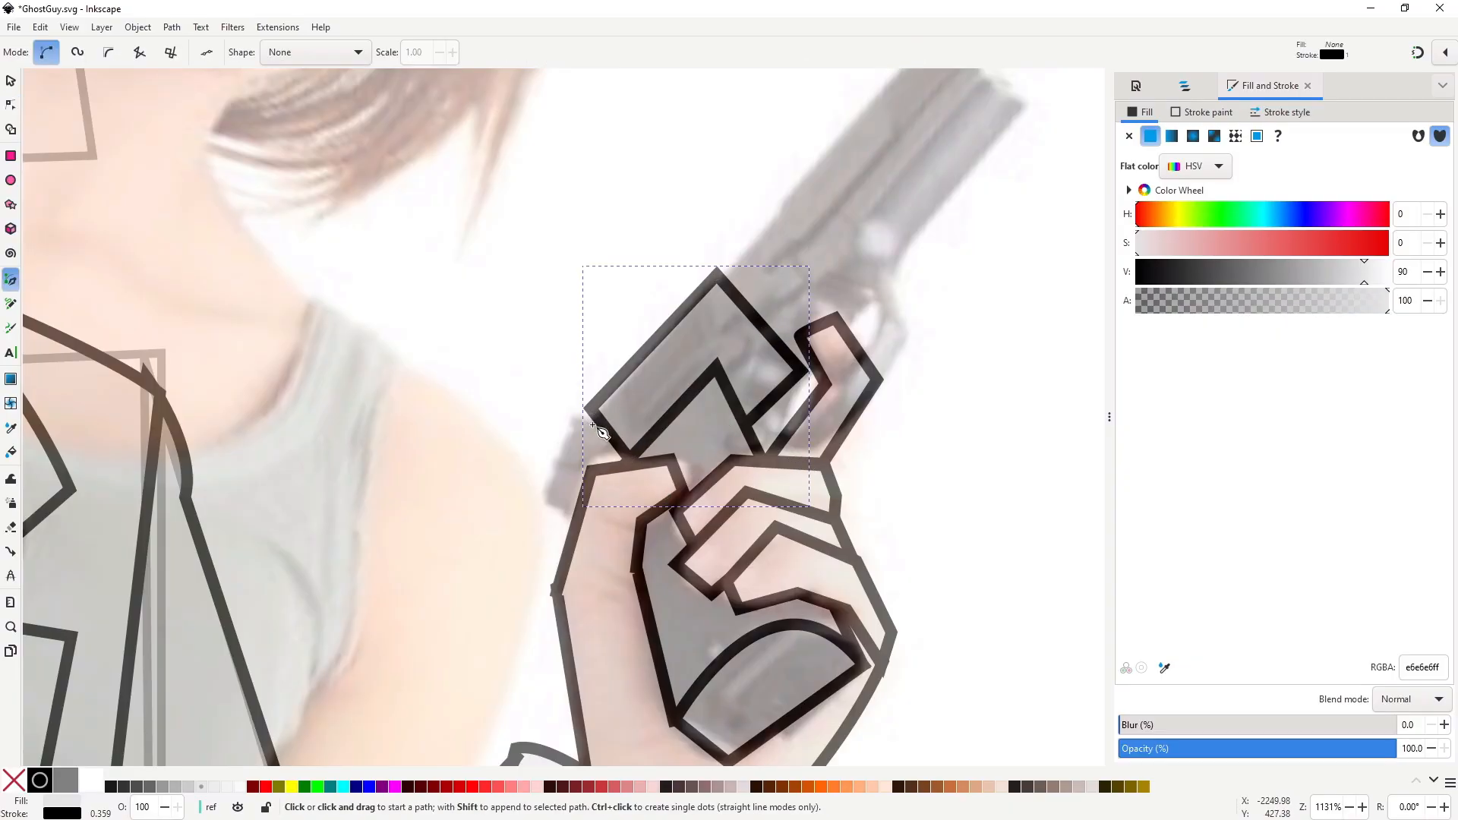
Draw the pistol's barrel as a narrow straight-sided shape from the frame's front edge to the photographed muzzle.
{"action": "scroll", "coordinate": [795, 328], "scroll_direction": "up", "scroll_amount": 4}
{"action": "scroll", "coordinate": [795, 328], "scroll_direction": "right", "scroll_amount": 4}
{"action": "left_click", "coordinate": [613, 399]}
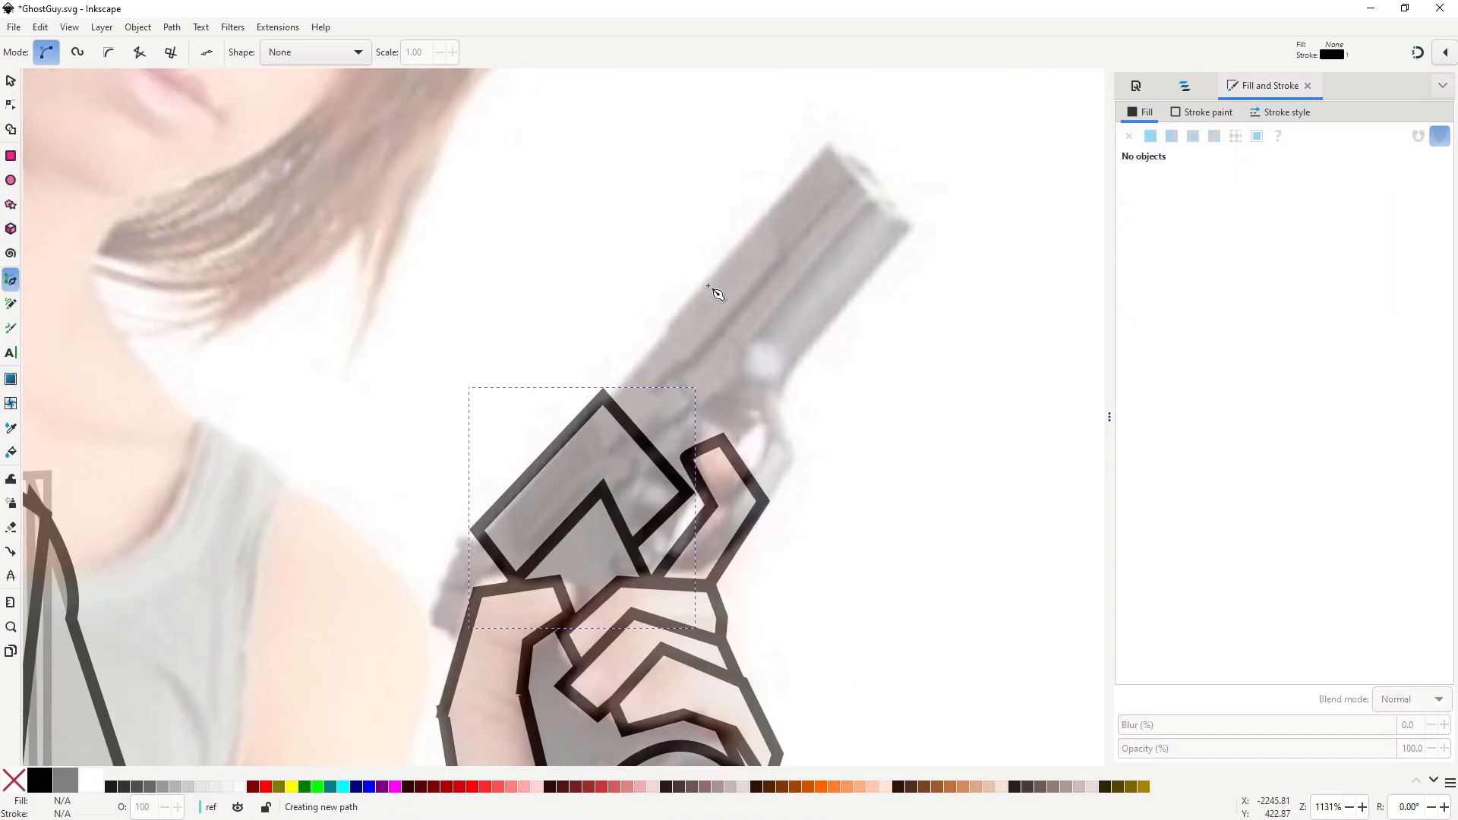
{"action": "left_click", "coordinate": [828, 148]}
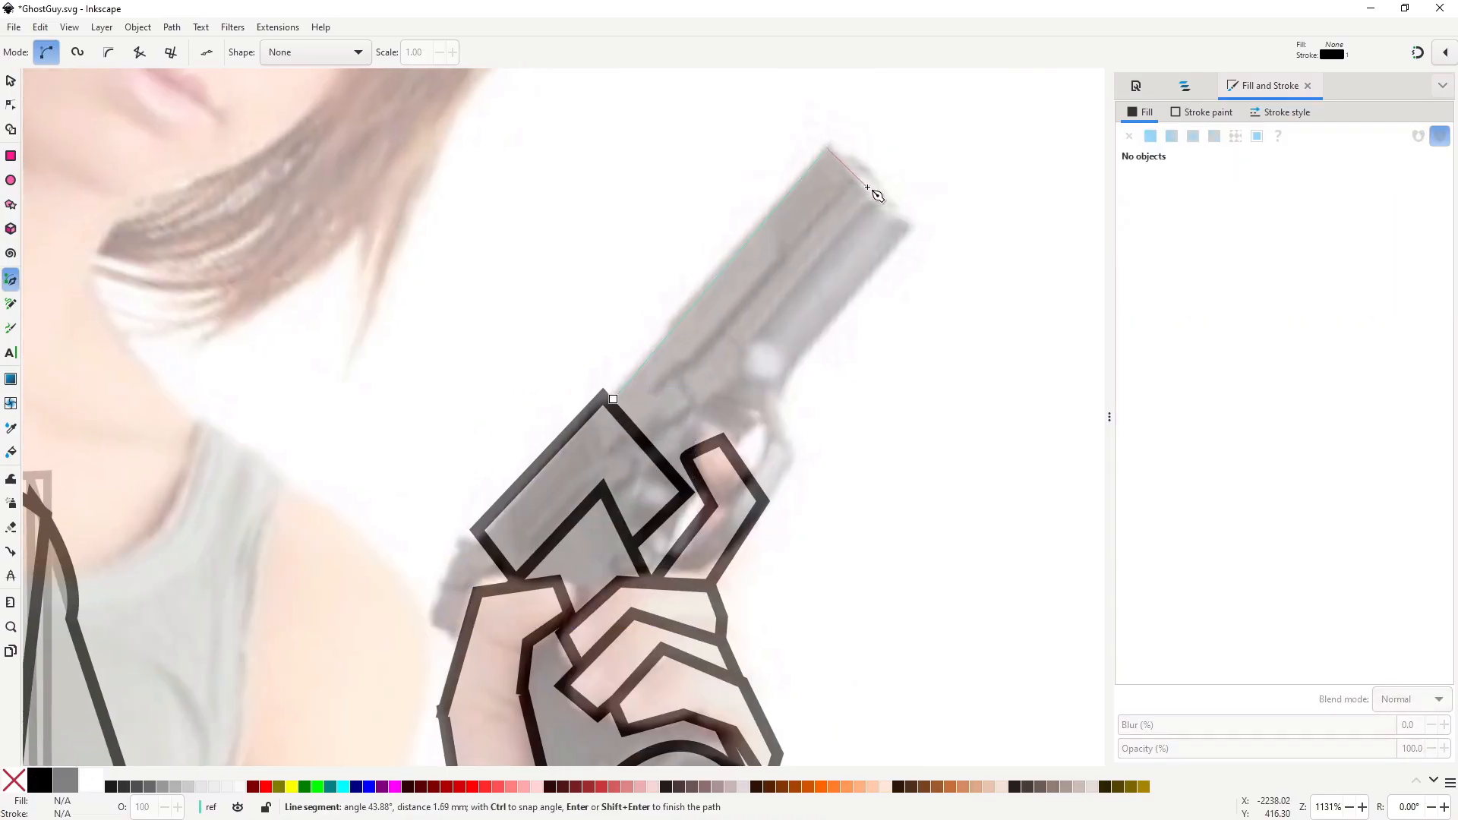
{"action": "left_click", "coordinate": [868, 187]}
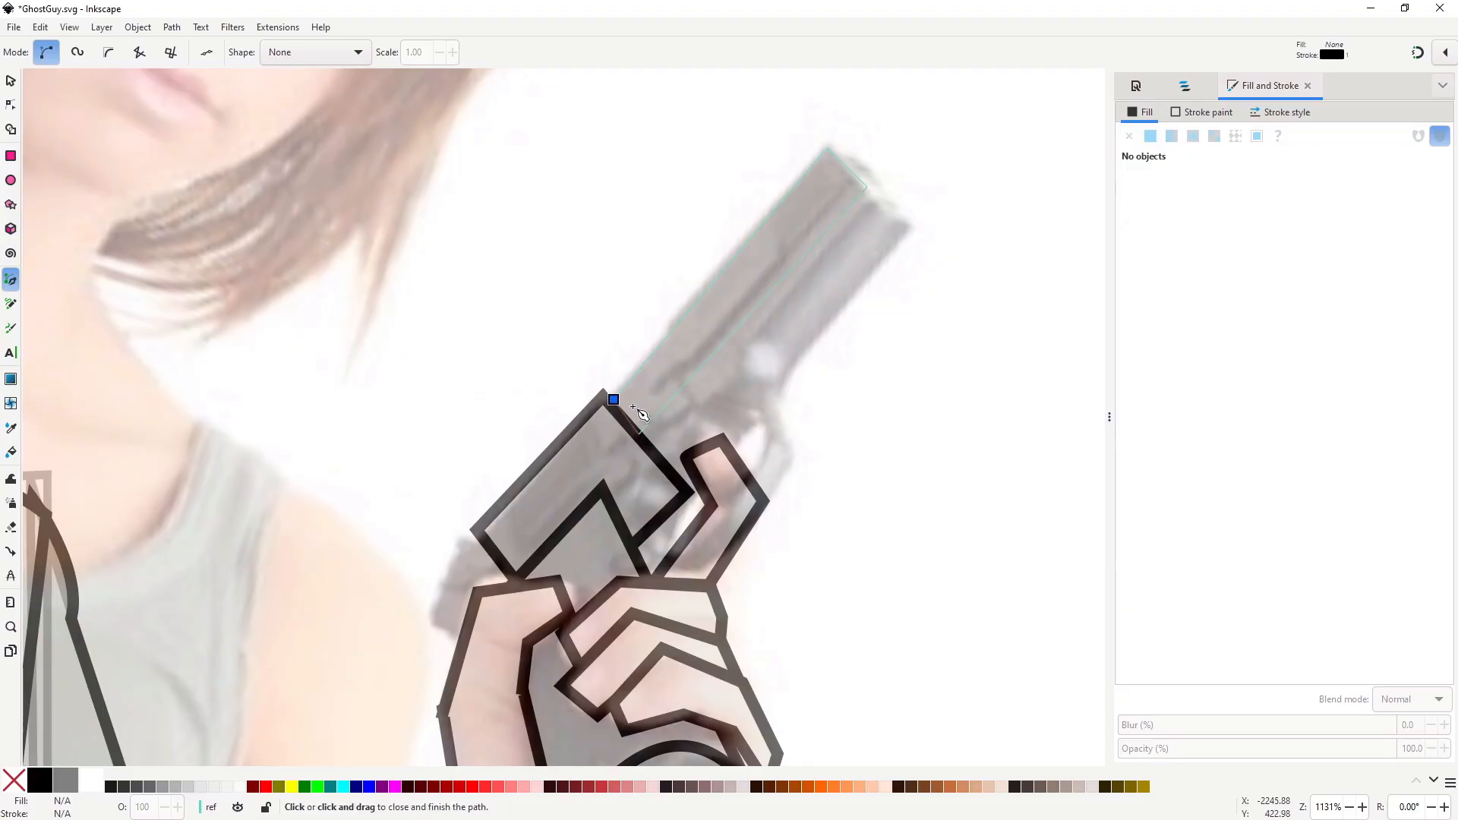
{"action": "left_click", "coordinate": [642, 414]}
Curve the barrel's muzzle edge inward and extend the barrel well past the muzzle in the photo.
{"action": "key", "text": "n"}
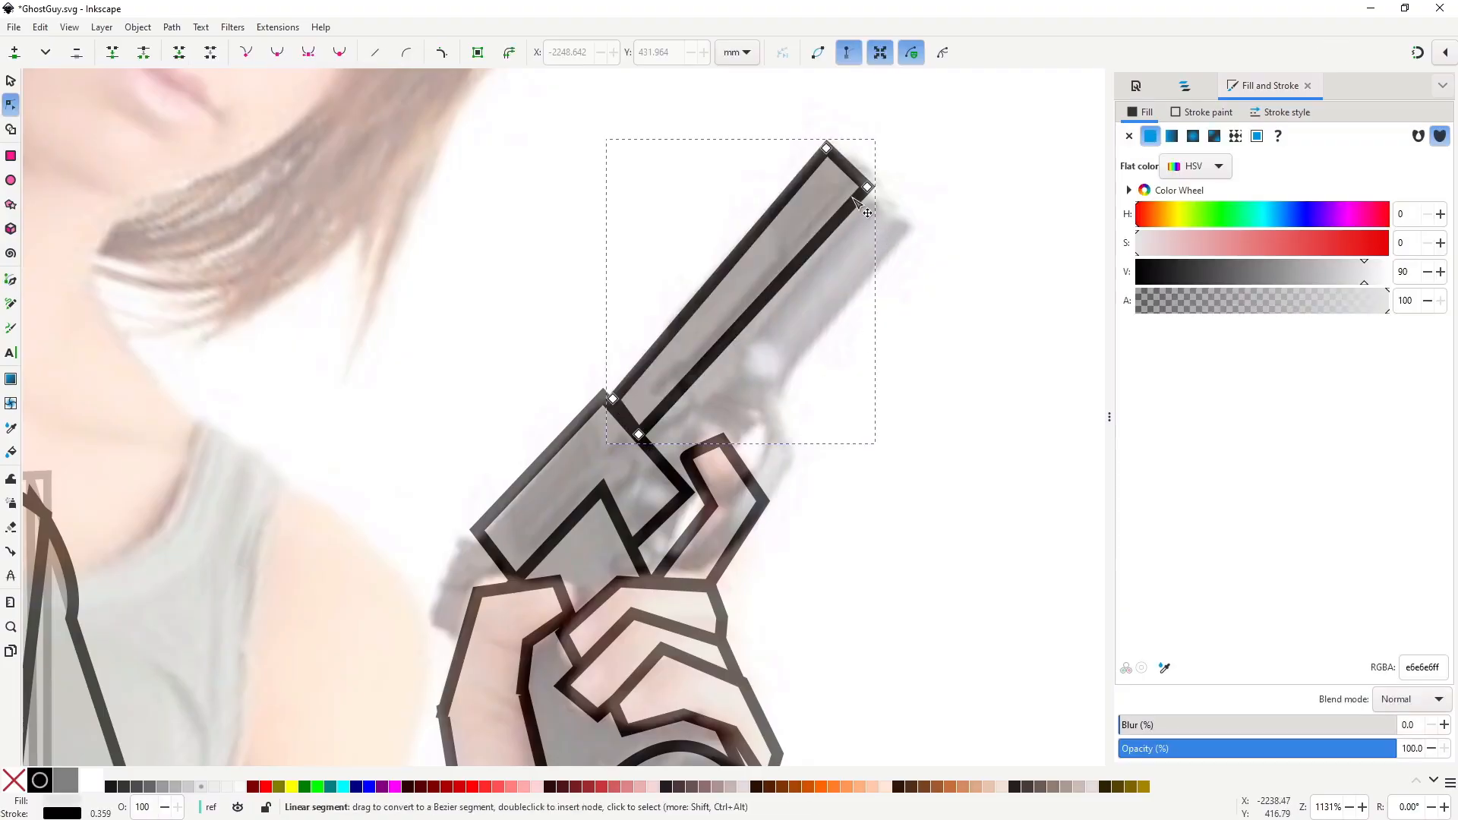
{"action": "left_click_drag", "start_coordinate": [856, 193], "coordinate": [636, 336]}
{"action": "left_click_drag", "start_coordinate": [716, 407], "coordinate": [881, 218]}
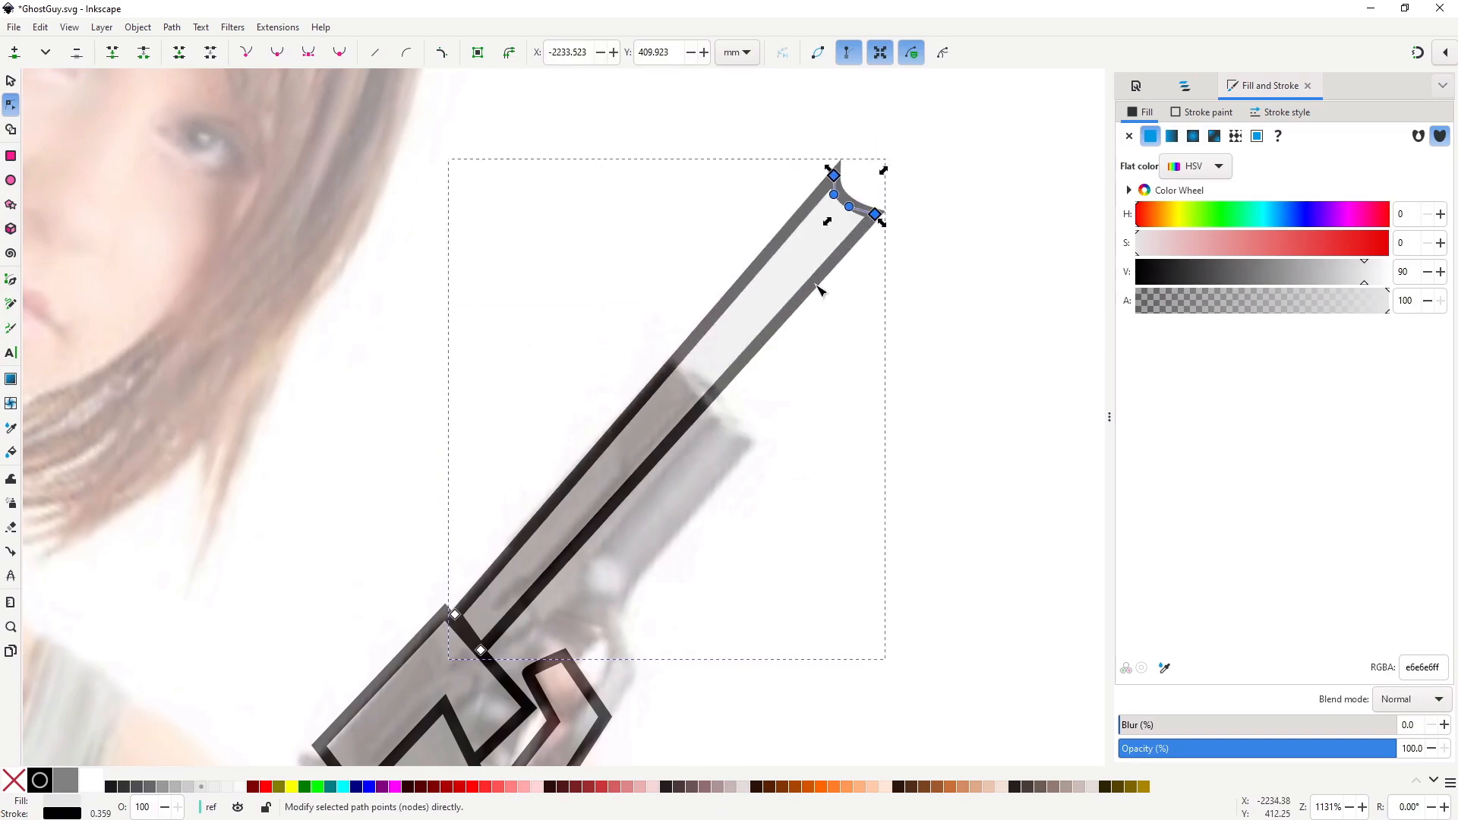
{"action": "scroll", "coordinate": [688, 433], "scroll_direction": "down", "scroll_amount": 2}
{"action": "key", "text": "s"}
{"action": "scroll", "coordinate": [745, 540], "scroll_direction": "down", "scroll_amount": 2}
{"action": "left_click", "coordinate": [732, 550]}
{"action": "scroll", "coordinate": [720, 524], "scroll_direction": "up", "scroll_amount": 4}
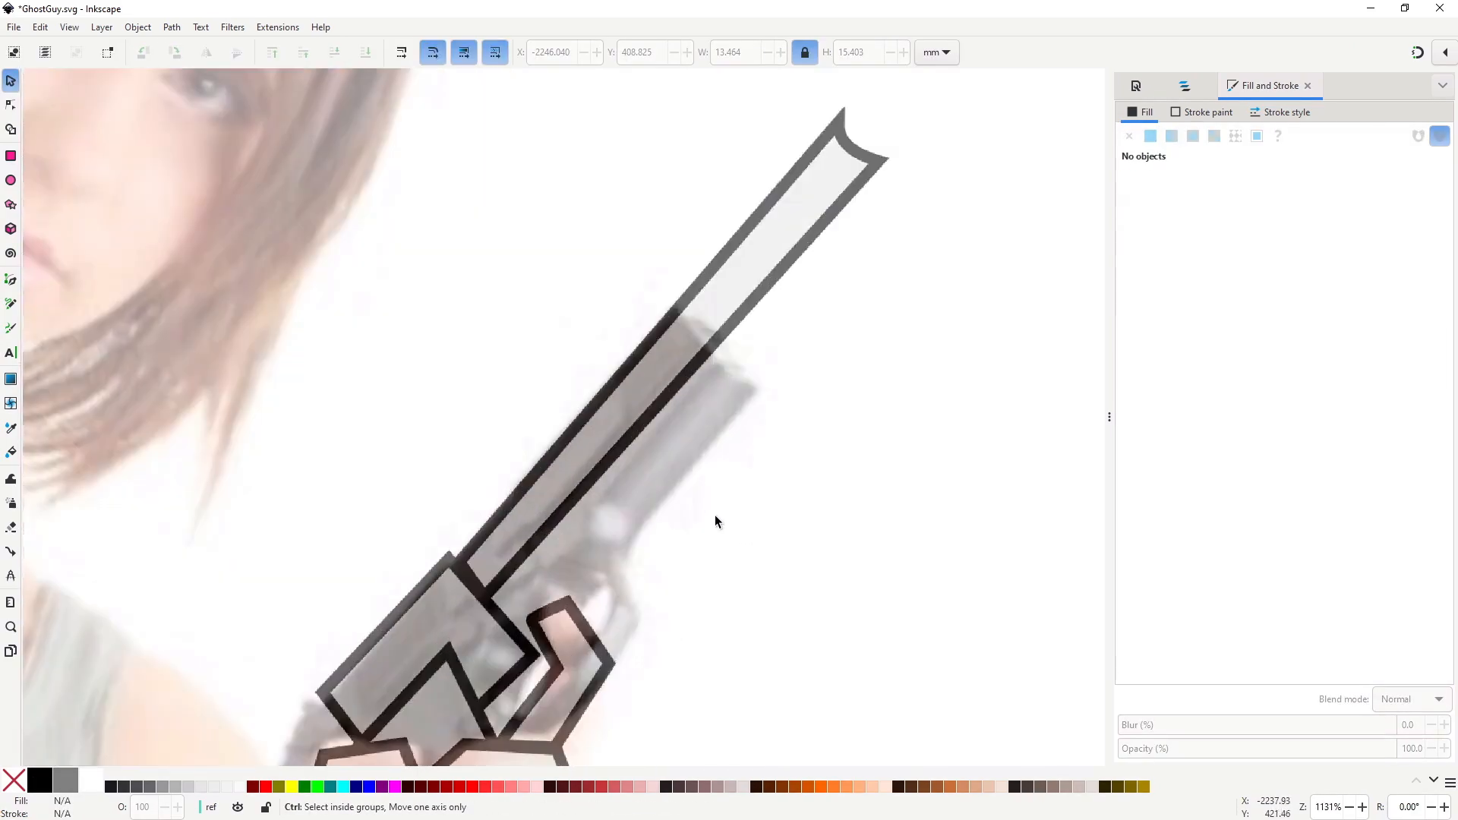
Draw a closed curved shape across the barrel's end for the muzzle opening.
{"action": "key", "text": "n"}
{"action": "left_click", "coordinate": [872, 158]}
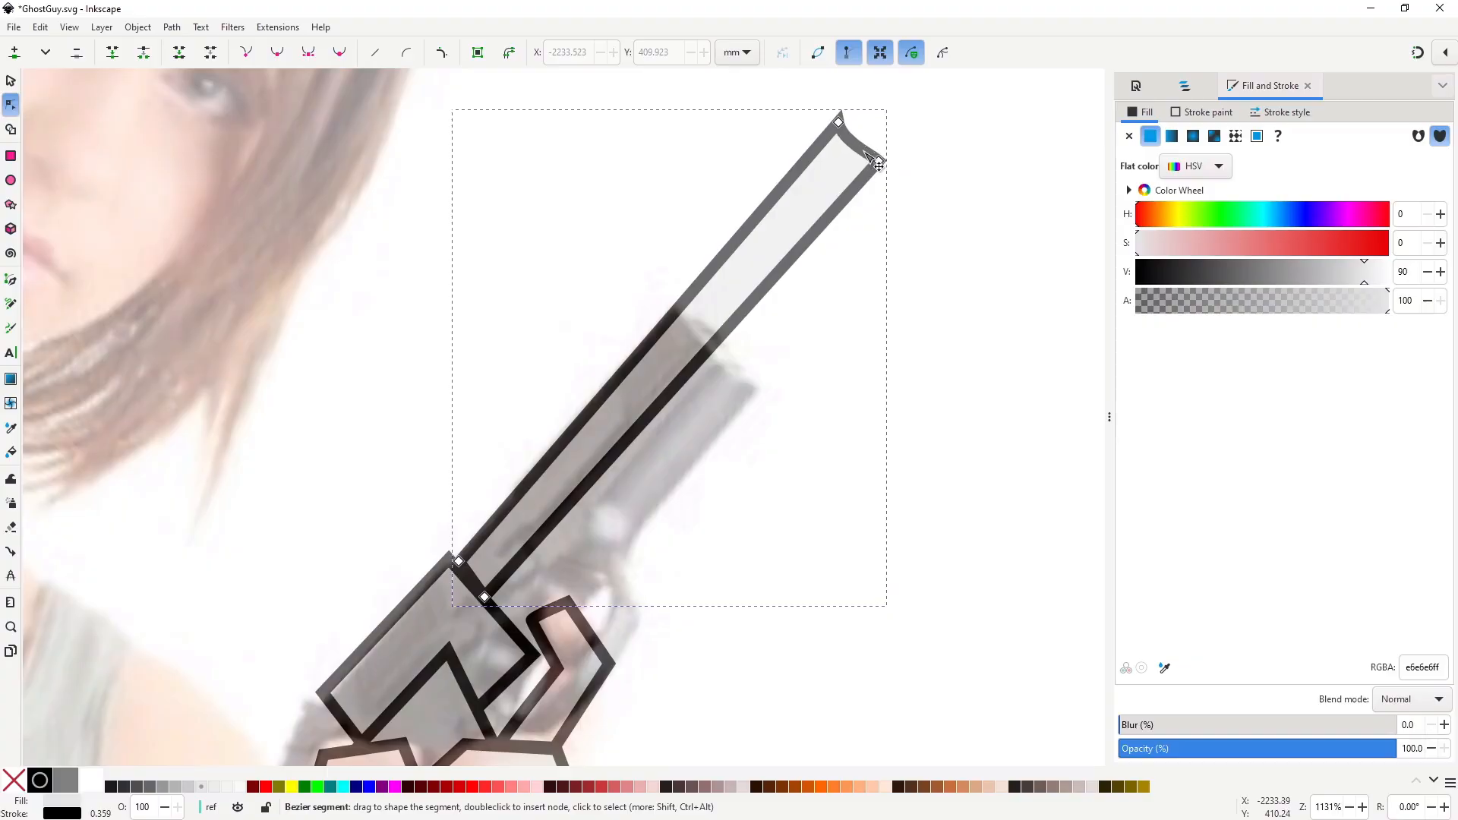
{"action": "key", "text": "b"}
{"action": "left_click", "coordinate": [836, 120]}
{"action": "left_click_drag", "start_coordinate": [888, 158], "coordinate": [848, 199]}
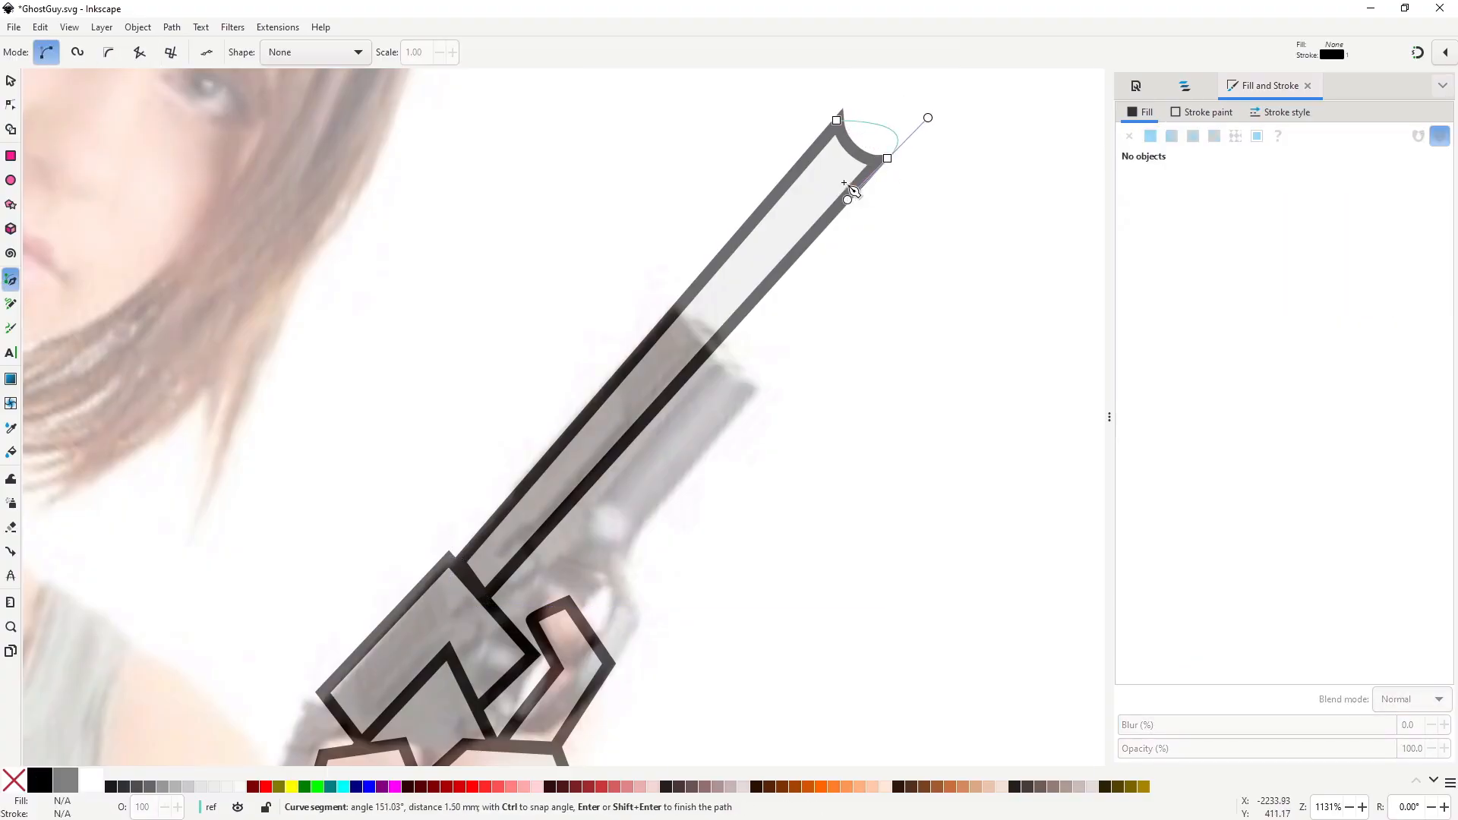
{"action": "left_click", "coordinate": [837, 120]}
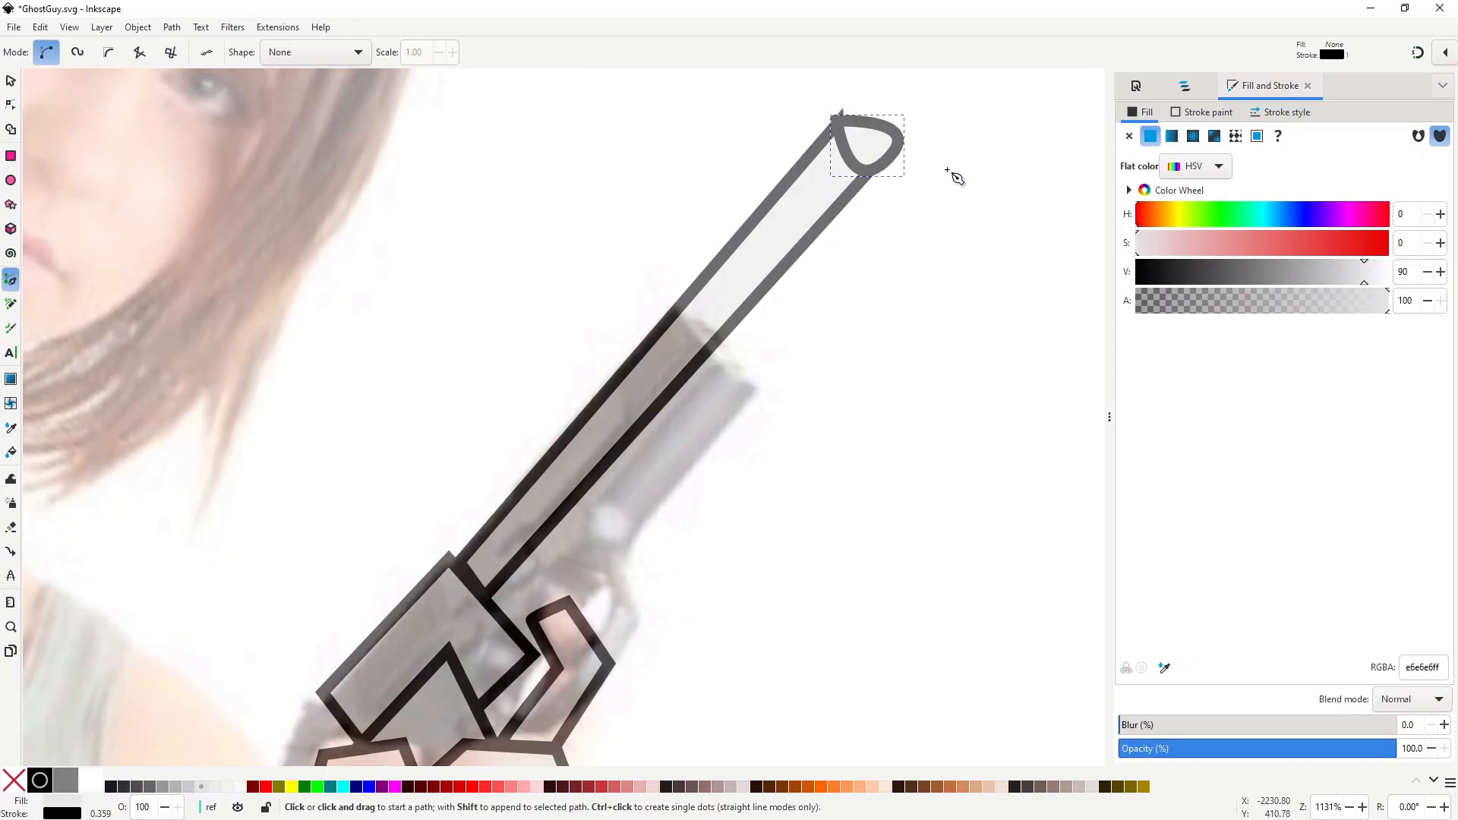
Reshape the muzzle opening's nodes and handles into a narrow oval that fits the barrel's end.
{"action": "key", "text": "s"}
{"action": "key", "text": "n"}
{"action": "left_click", "coordinate": [837, 121]}
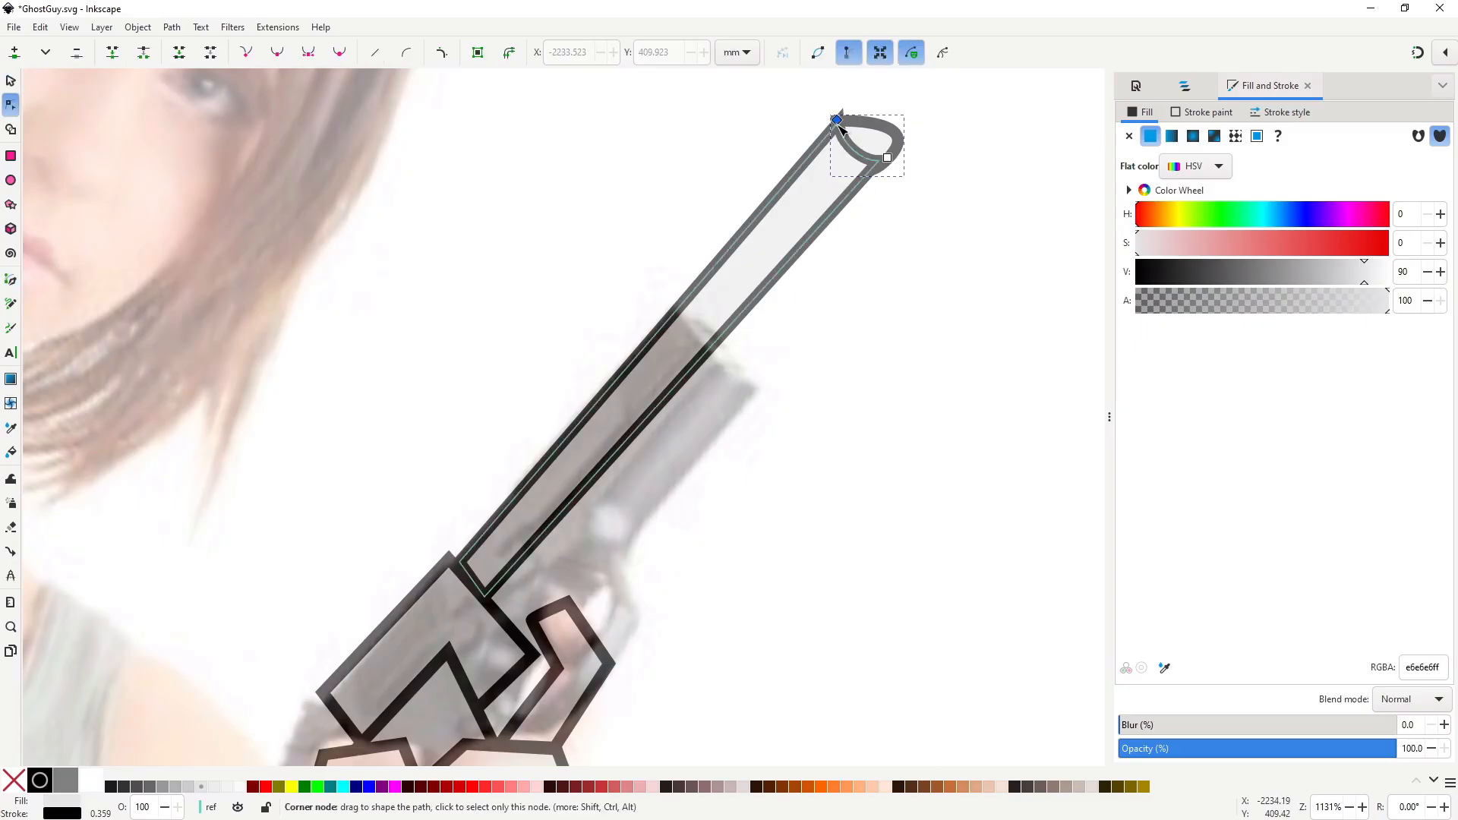
{"action": "mouse_move", "coordinate": [839, 124]}
{"action": "left_mouse_down"}
{"action": "mouse_move", "coordinate": [837, 139]}
{"action": "mouse_move", "coordinate": [840, 102]}
{"action": "left_mouse_up"}
{"action": "left_click_drag", "start_coordinate": [929, 118], "coordinate": [884, 155]}
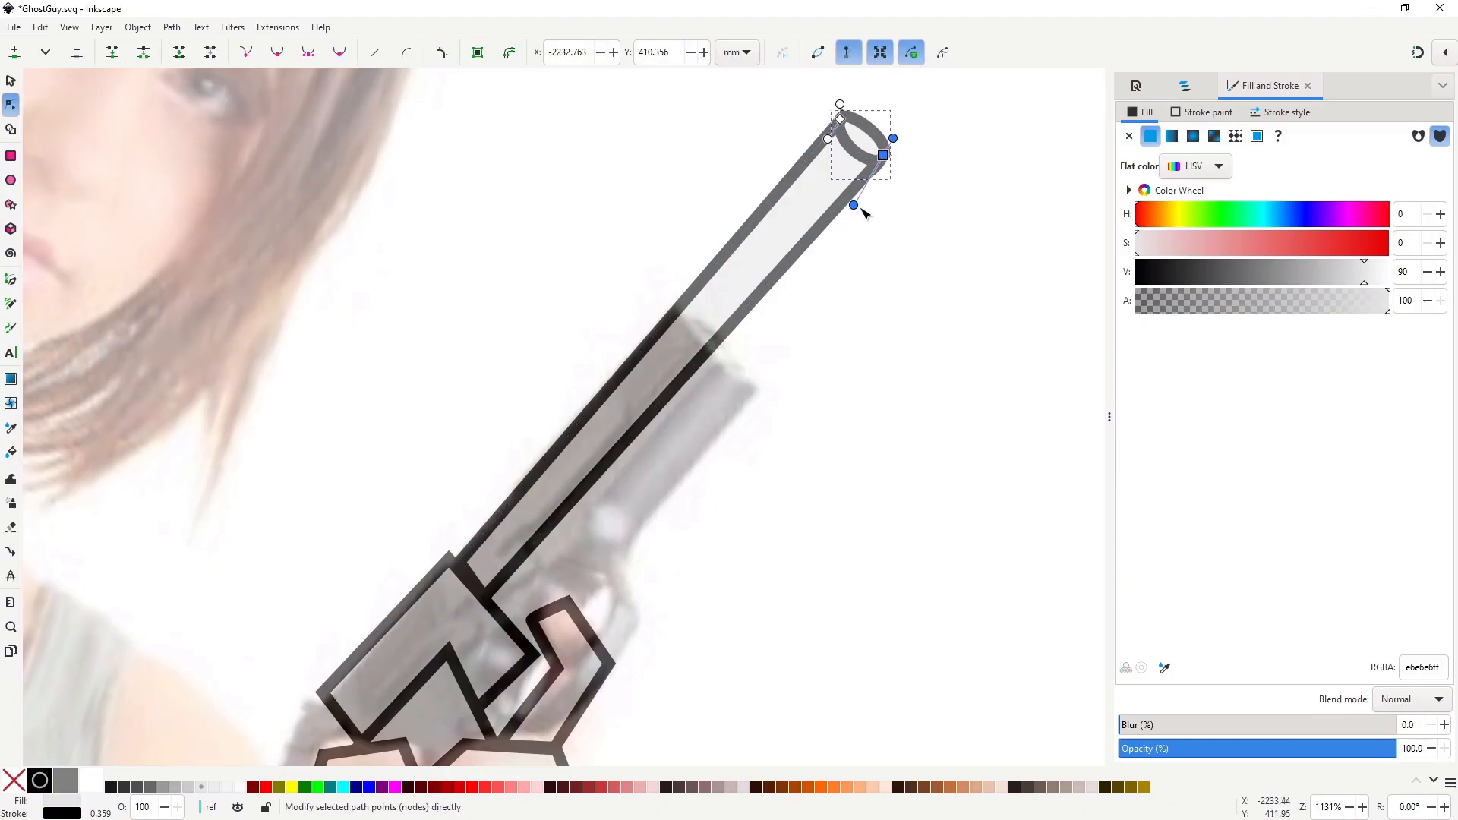
{"action": "key", "text": "s"}
{"action": "left_click", "coordinate": [883, 221]}
Duplicate the barrel with its muzzle opening, scale the copy down and place it directly beneath the original barrel.
{"action": "left_click", "coordinate": [817, 203]}
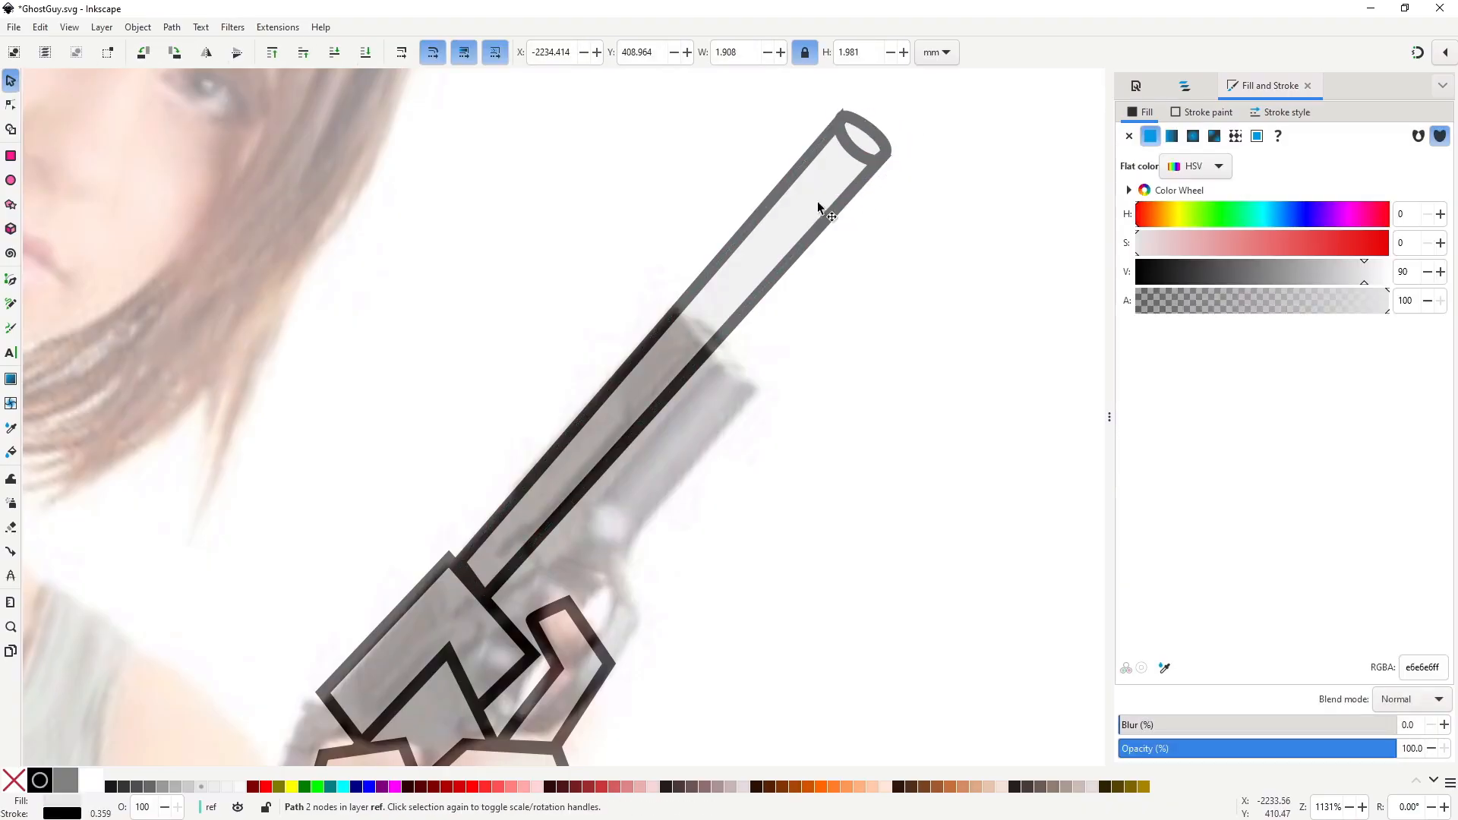
{"action": "left_click", "coordinate": [817, 202], "text": "shift"}
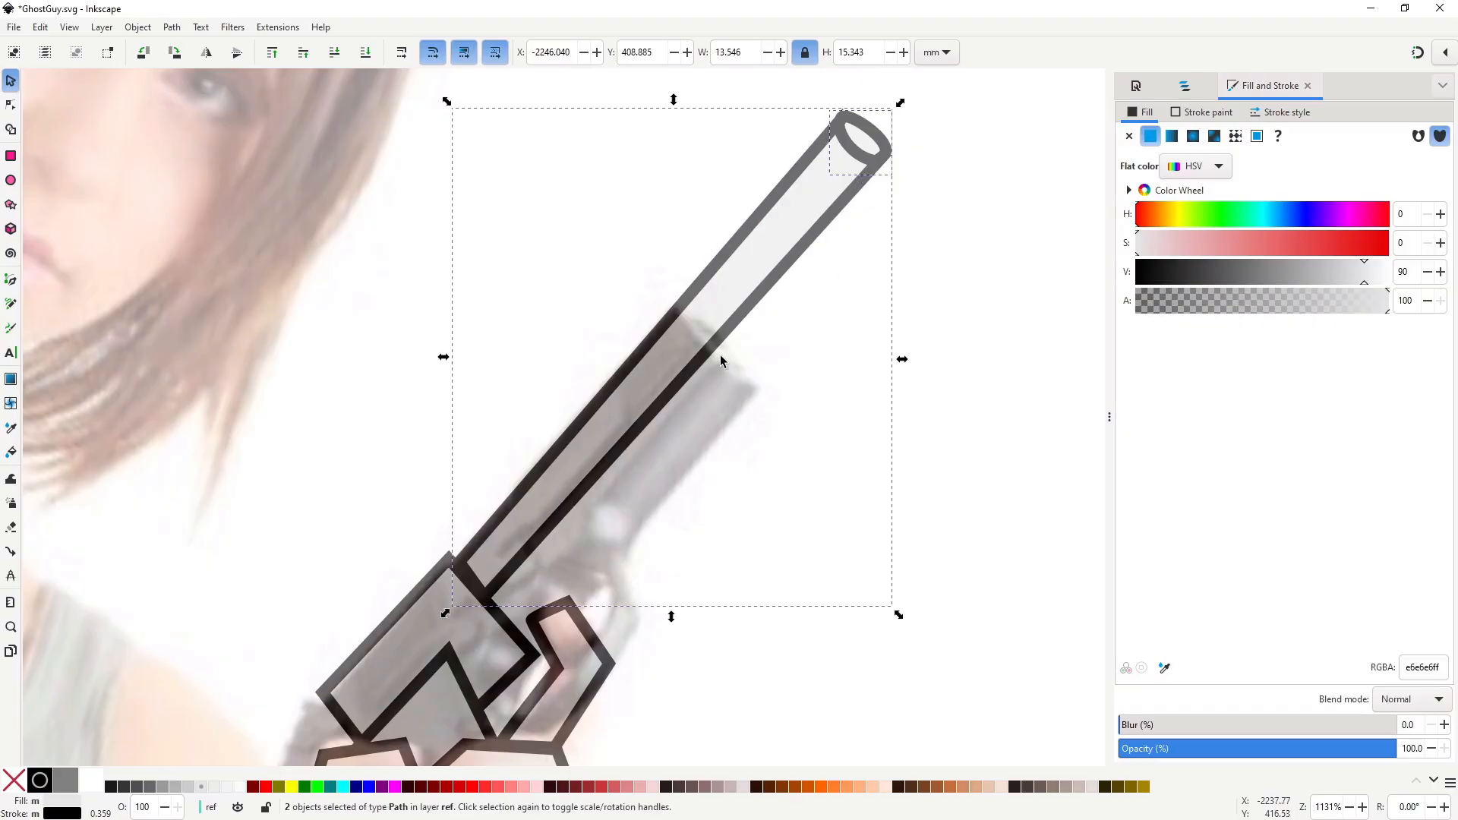
{"action": "left_click_drag", "start_coordinate": [699, 345], "coordinate": [719, 391]}
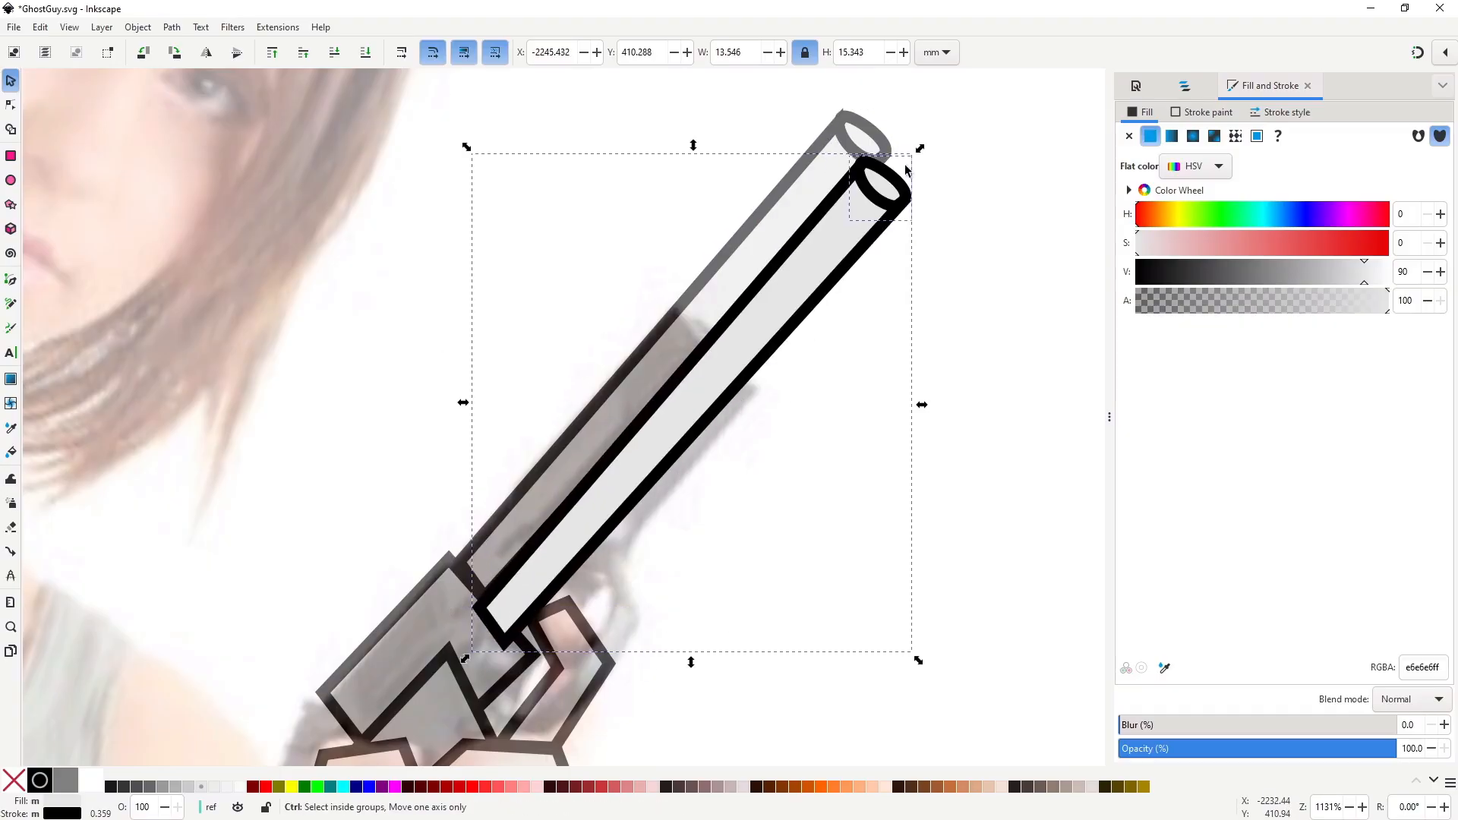
{"action": "left_click_drag", "start_coordinate": [923, 154], "coordinate": [748, 340]}
{"action": "left_click_drag", "start_coordinate": [669, 420], "coordinate": [664, 390]}
{"action": "left_click_drag", "start_coordinate": [749, 311], "coordinate": [811, 254]}
Widen the lower barrel and its muzzle by moving the nodes along its underside outward.
{"action": "key", "text": "n"}
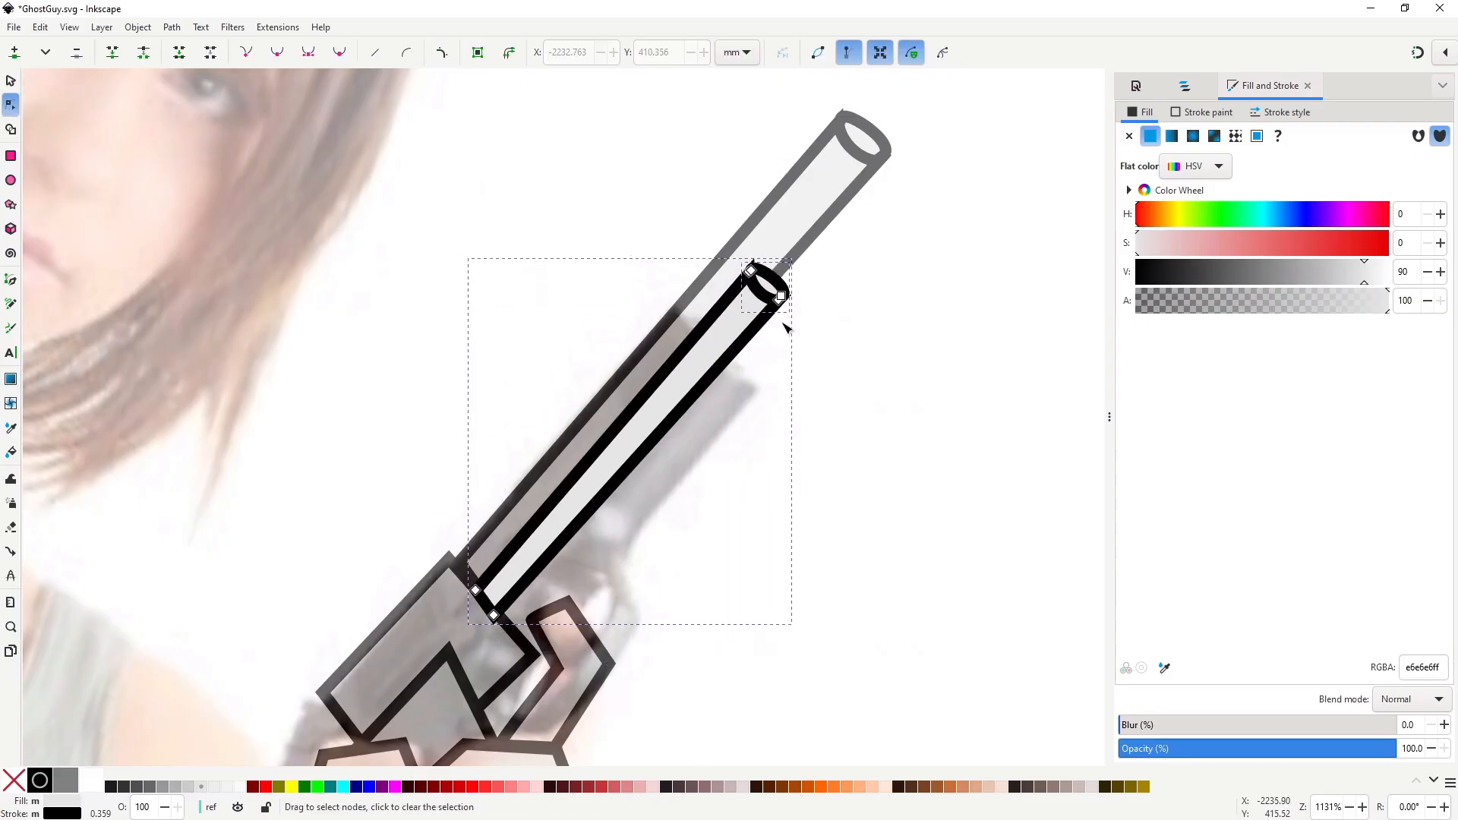
{"action": "left_click", "coordinate": [668, 487]}
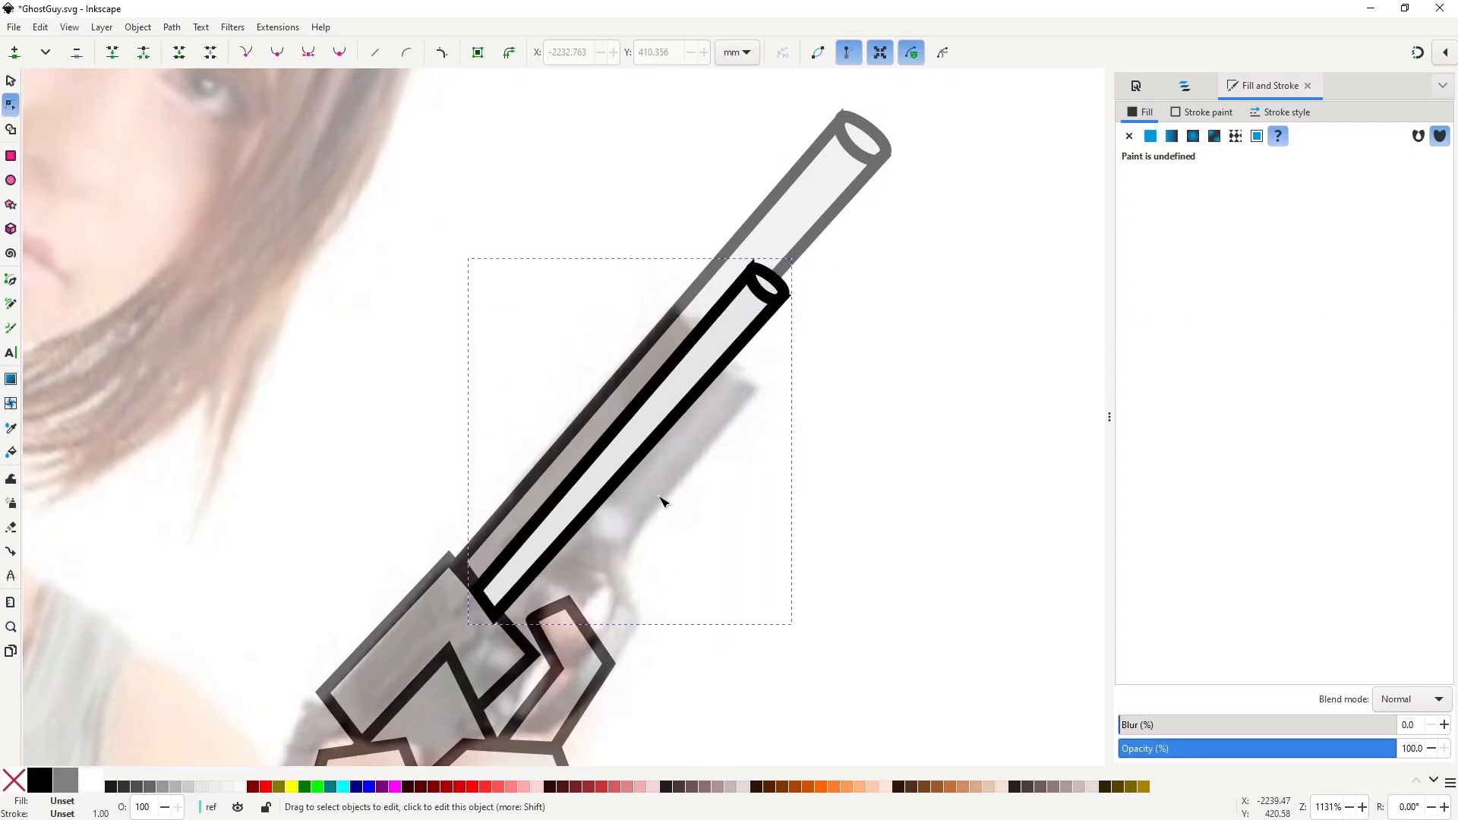
{"action": "left_click", "coordinate": [499, 614]}
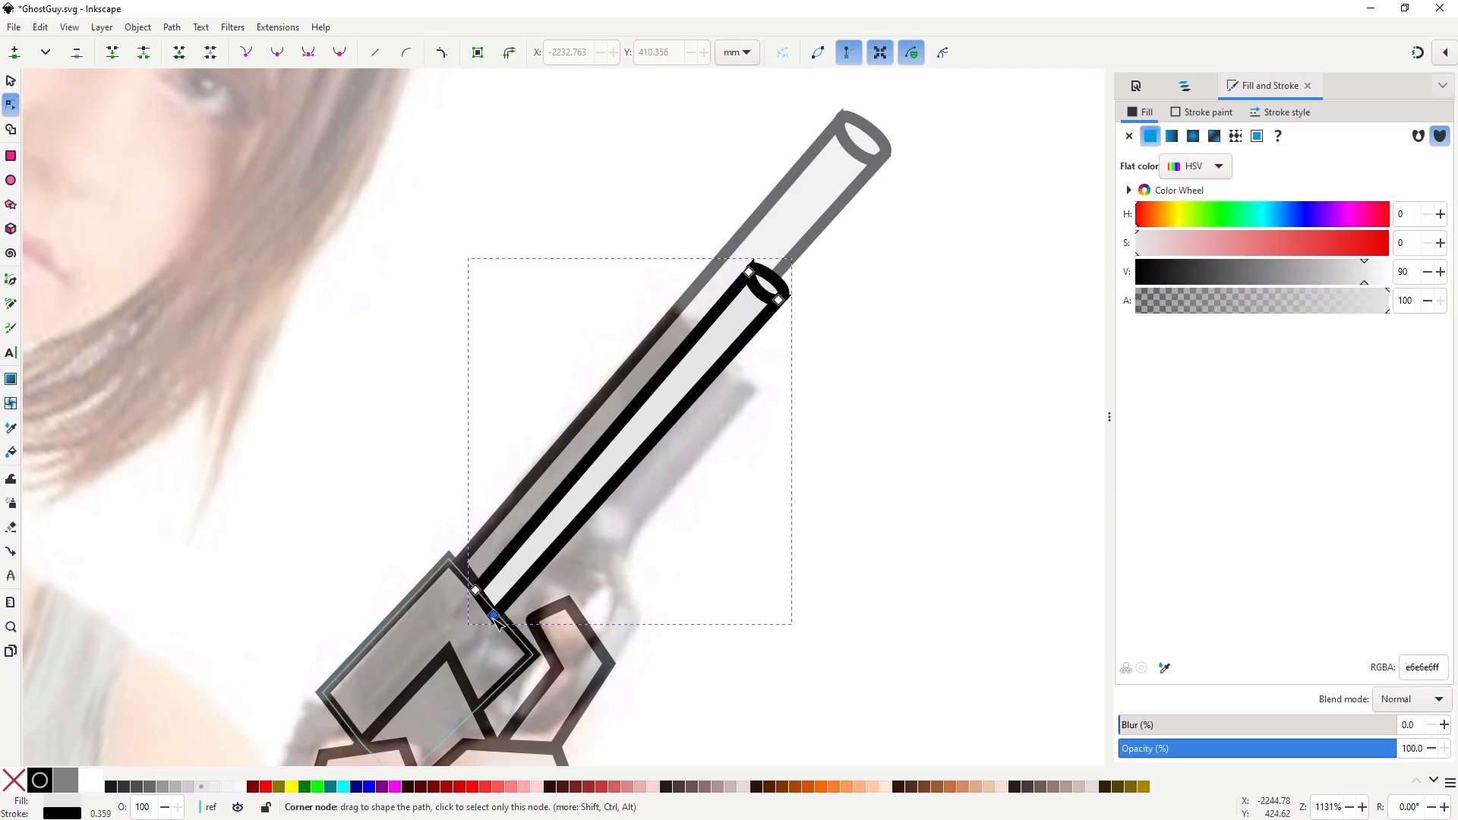
{"action": "left_click_drag", "start_coordinate": [493, 615], "coordinate": [501, 621]}
{"action": "left_click_drag", "start_coordinate": [778, 301], "coordinate": [793, 300]}
{"action": "left_click", "coordinate": [786, 294]}
{"action": "key", "text": "s"}
{"action": "left_click", "coordinate": [832, 341]}
Lower the short barrel in the stacking order so it sits behind the pistol's frame.
{"action": "left_click", "coordinate": [651, 404]}
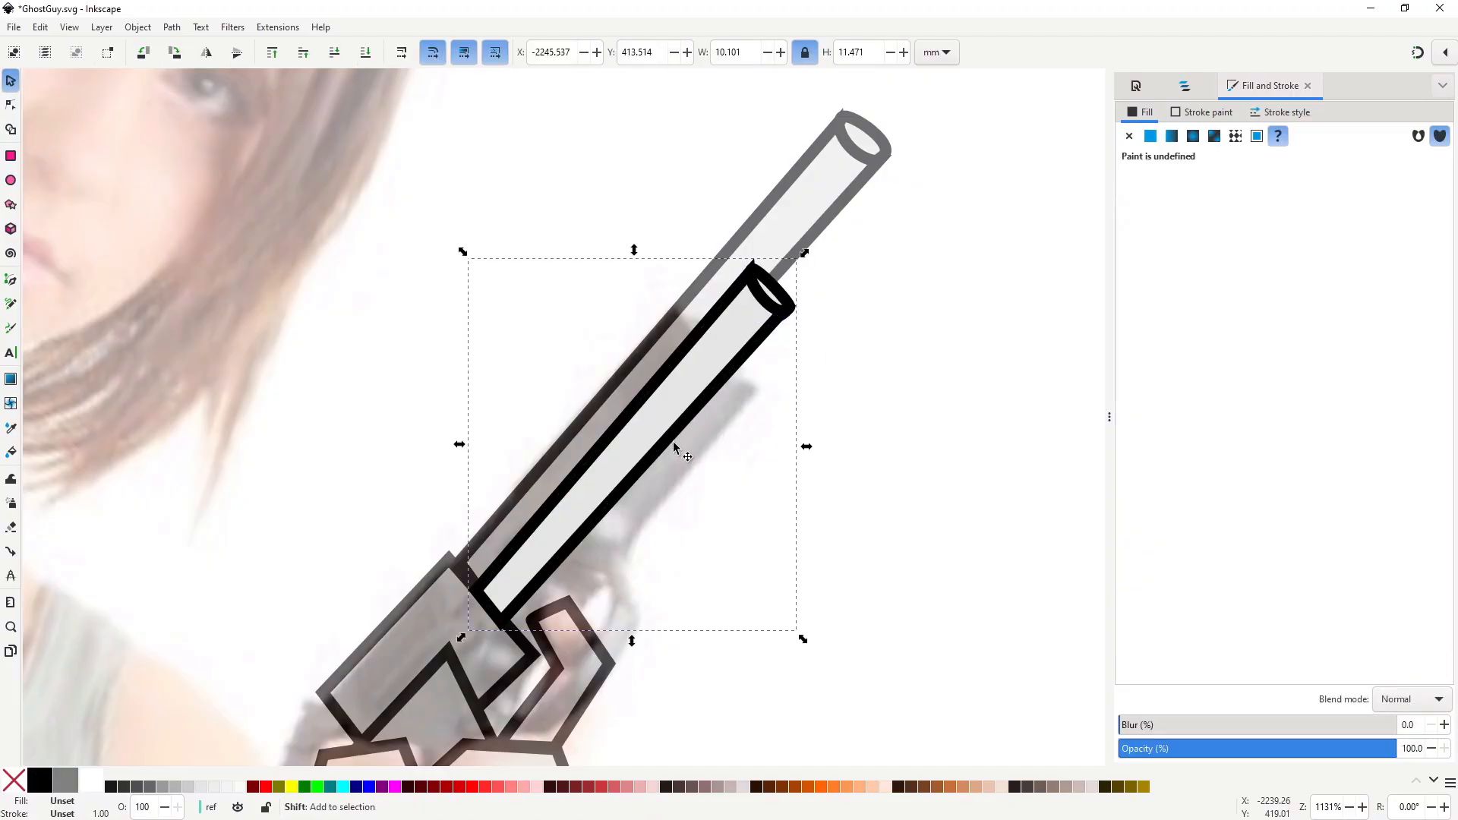
{"action": "key", "text": "Page_Down"}
{"action": "key", "text": "Page_Down"}
{"action": "key", "text": "Page_Up"}
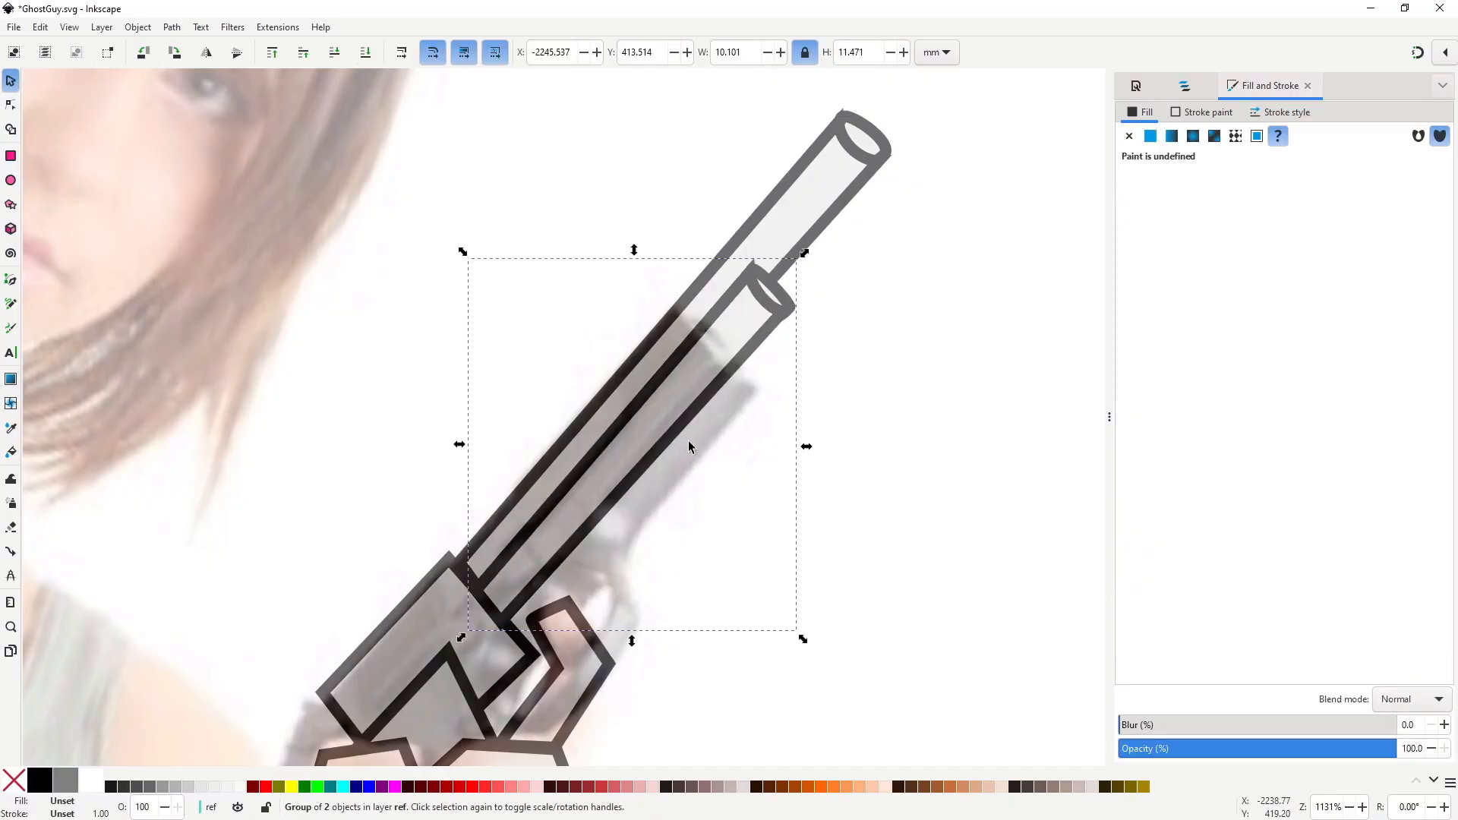
{"action": "left_click", "coordinate": [873, 454]}
{"action": "scroll", "coordinate": [783, 467], "scroll_direction": "down", "scroll_amount": 3}
{"action": "scroll", "coordinate": [787, 404], "scroll_direction": "down", "scroll_amount": 3}
{"action": "scroll", "coordinate": [785, 404], "scroll_direction": "up", "scroll_amount": 1}
{"action": "scroll", "coordinate": [682, 416], "scroll_direction": "up", "scroll_amount": 3}
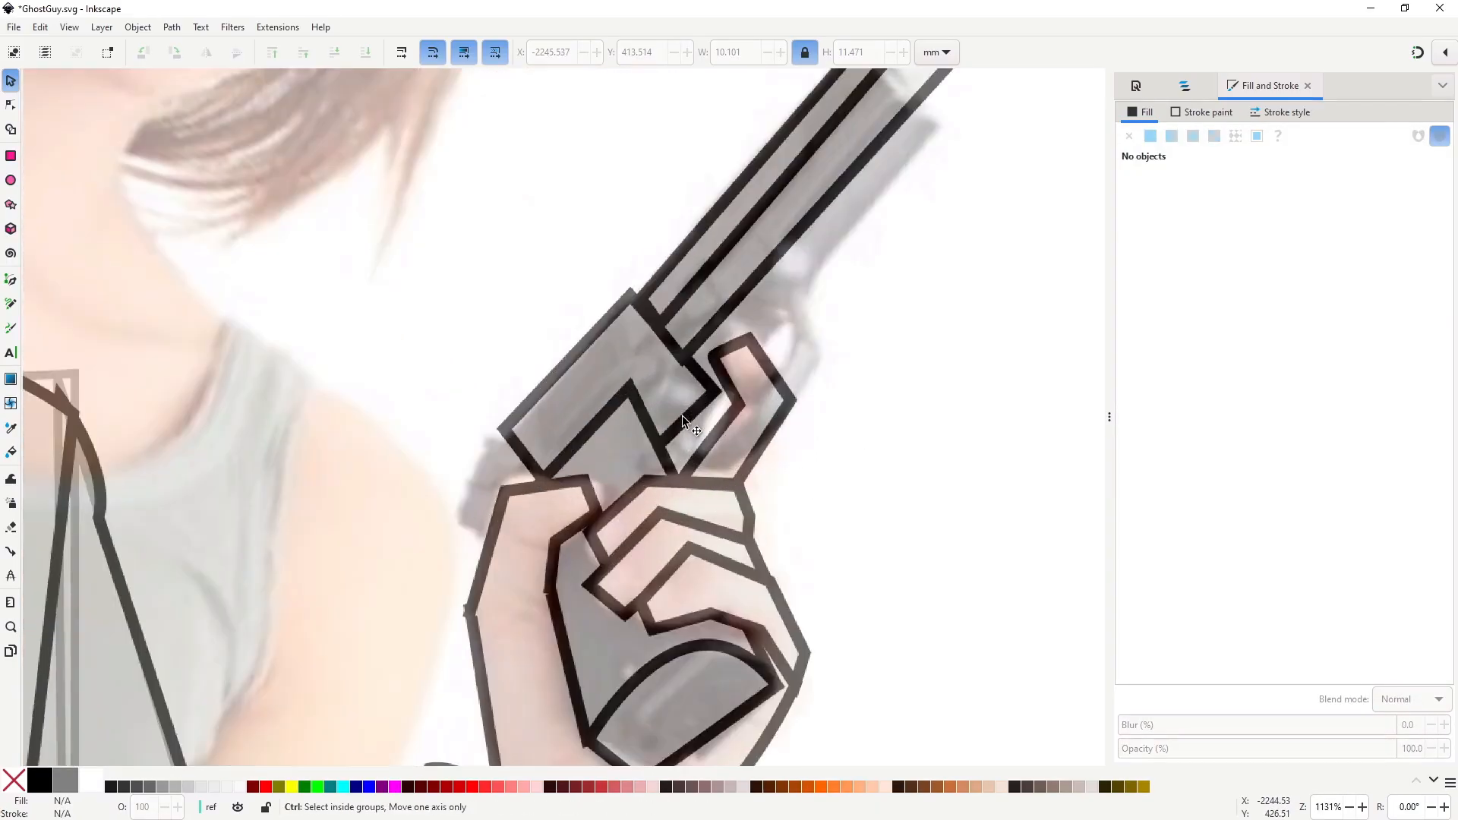
Move the front nodes of the pistol's frame forward along the barrels to lengthen the frame.
{"action": "key", "text": "b"}
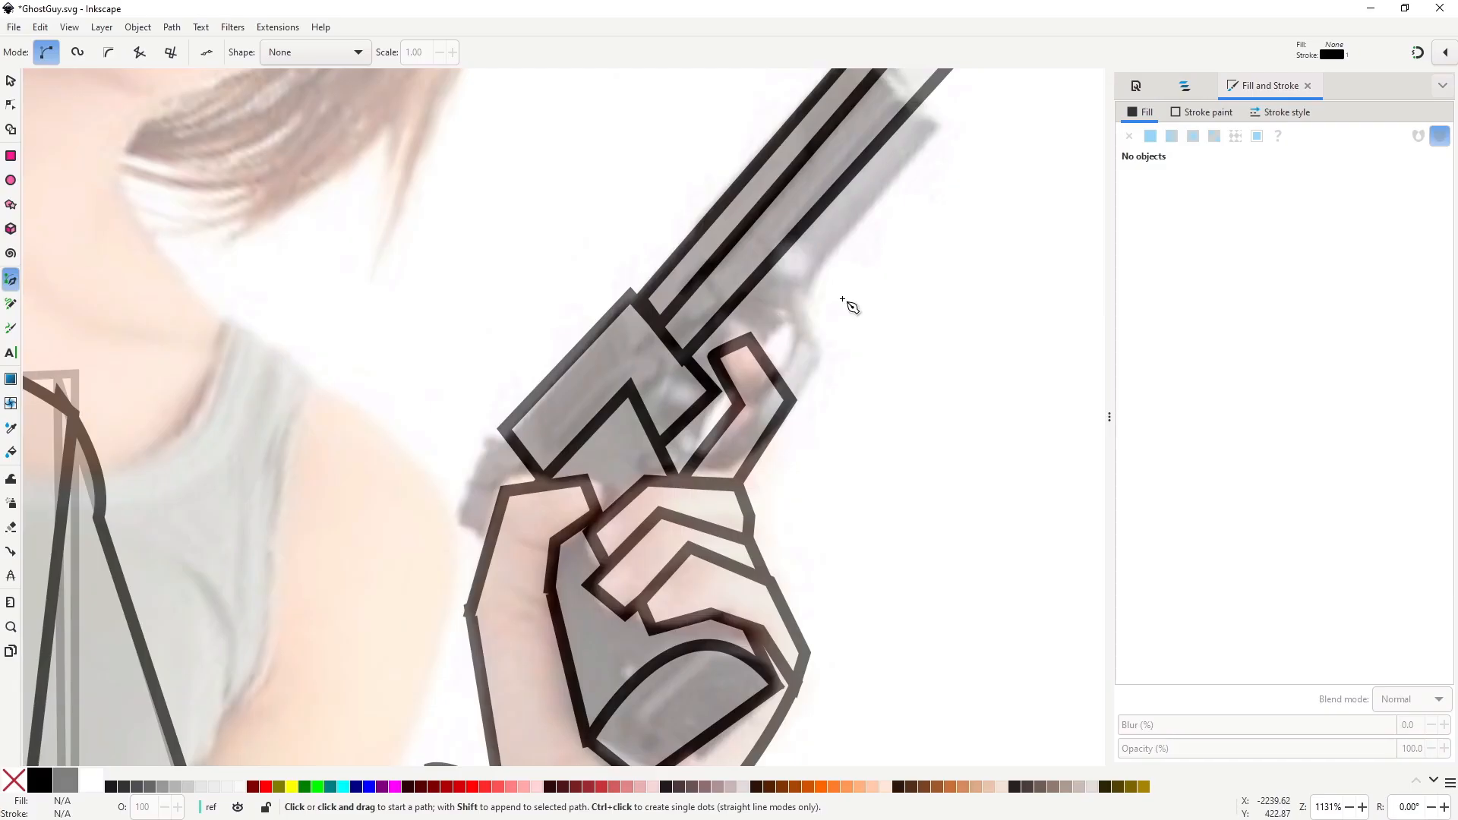
{"action": "scroll", "coordinate": [782, 353], "scroll_direction": "down", "scroll_amount": 1}
{"action": "key", "text": "s"}
{"action": "double_click", "coordinate": [600, 537]}
{"action": "left_click_drag", "start_coordinate": [627, 556], "coordinate": [689, 480]}
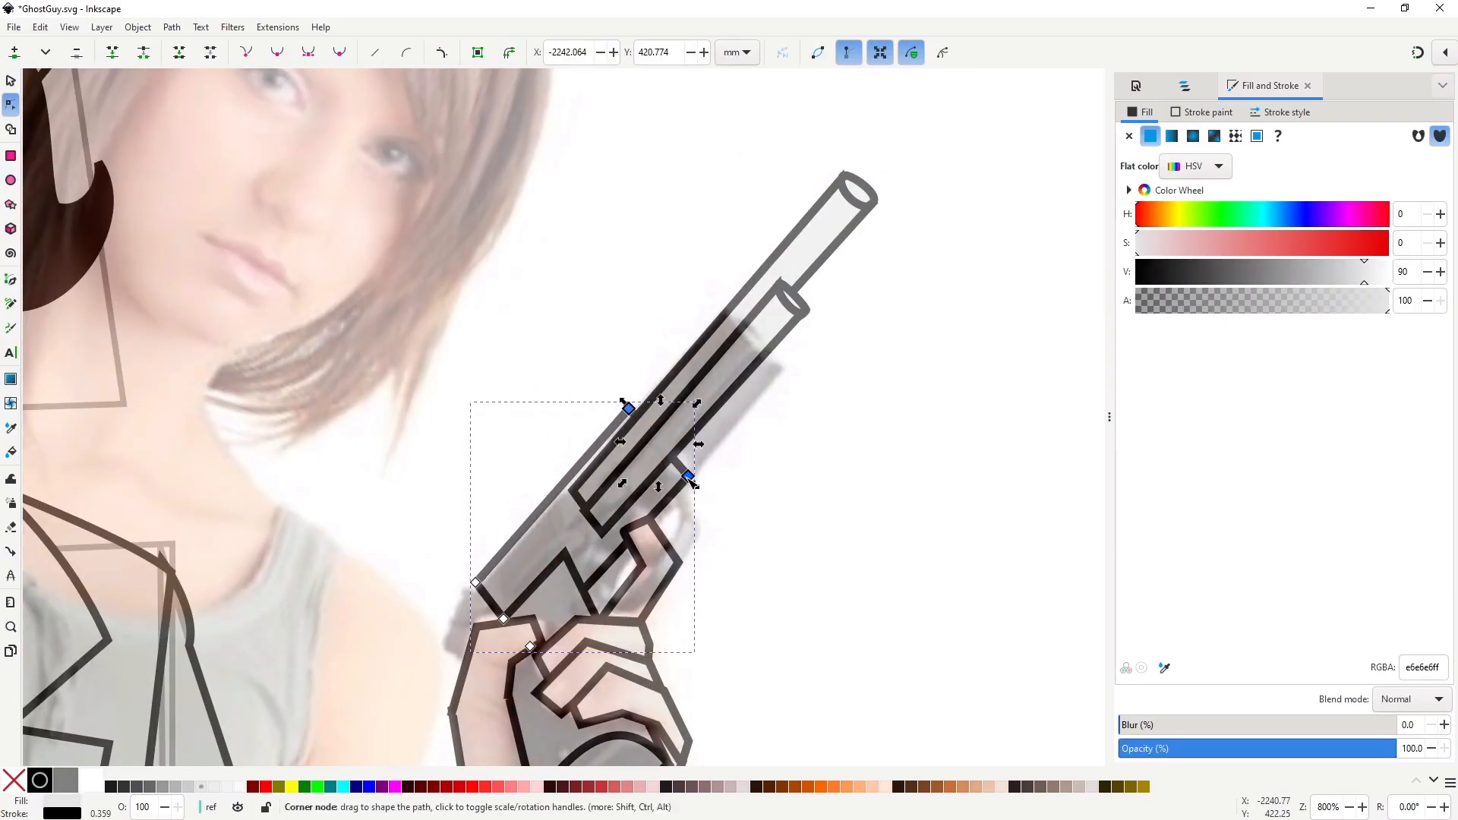
Group the two barrels, undo a trial shift along their axis, and lower them behind the lengthened frame.
{"action": "key", "text": "s"}
{"action": "left_click", "coordinate": [720, 363]}
{"action": "left_click", "coordinate": [739, 385], "text": "shift"}
{"action": "key", "text": "ctrl+g"}
{"action": "left_click_drag", "start_coordinate": [728, 395], "coordinate": [774, 345]}
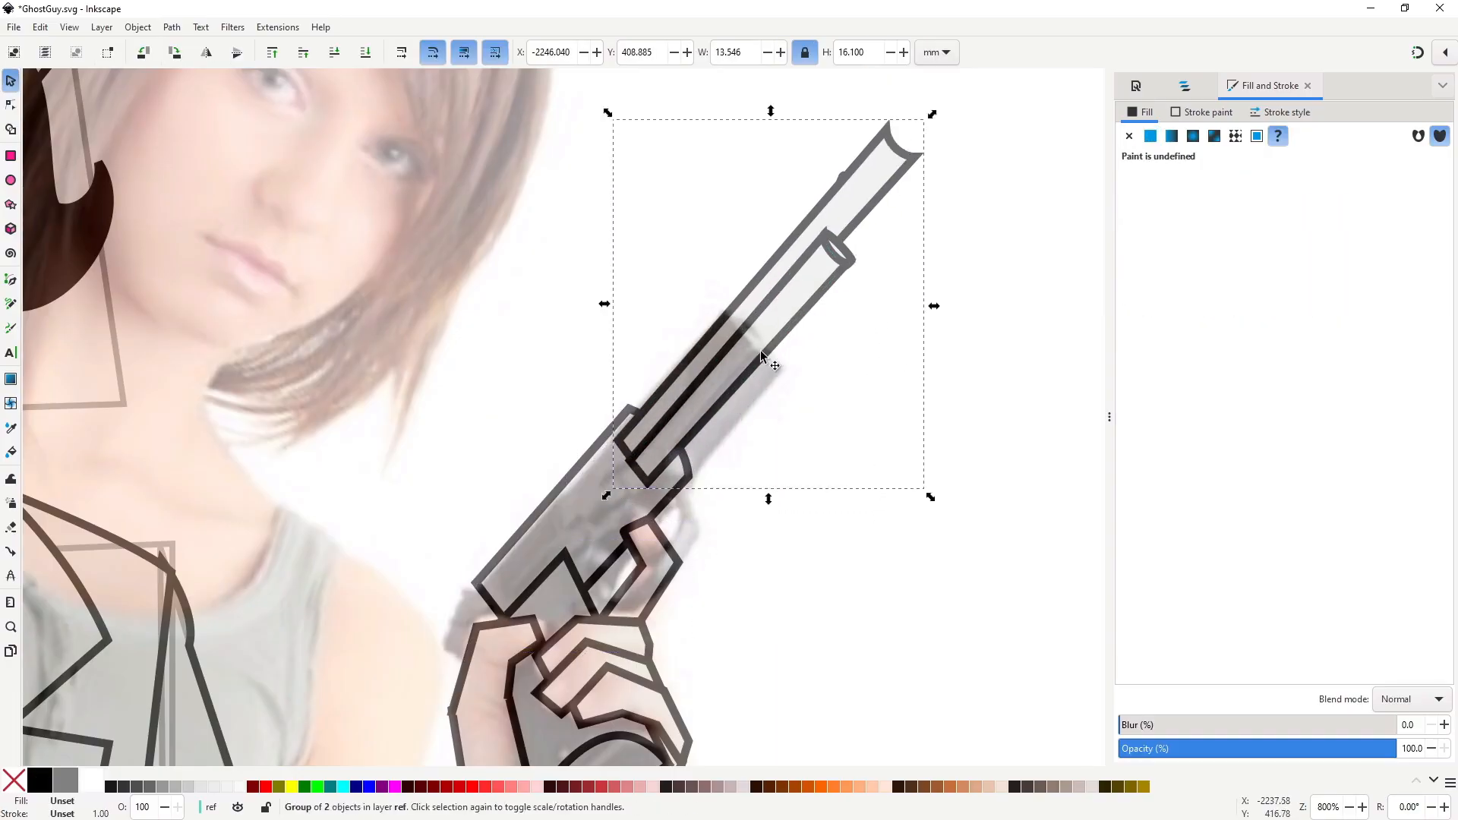
{"action": "key", "text": "ctrl+z"}
{"action": "key", "text": "Page_Down"}
{"action": "left_click", "coordinate": [879, 463]}
Reshape the rear end of the pistol's frame by moving its back nodes up above the thumb.
{"action": "double_click", "coordinate": [588, 505]}
{"action": "left_click_drag", "start_coordinate": [455, 571], "coordinate": [544, 663]}
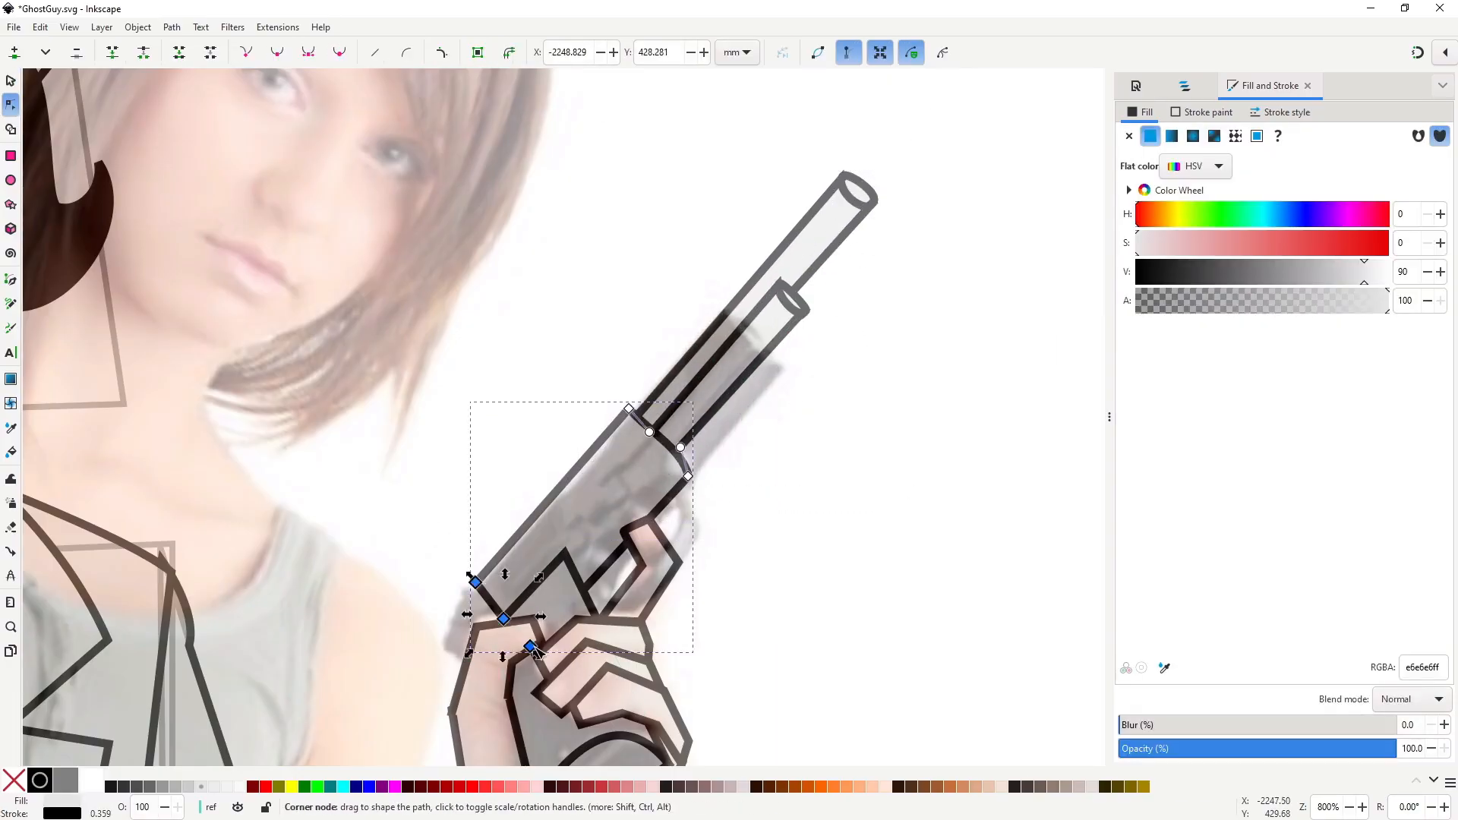
{"action": "left_click_drag", "start_coordinate": [504, 618], "coordinate": [540, 590]}
{"action": "left_click", "coordinate": [629, 408]}
{"action": "key", "text": "Escape"}
{"action": "scroll", "coordinate": [680, 413], "scroll_direction": "up", "scroll_amount": 1}
Draw a closed angular trigger guard around the index finger and paste the grey fill and black outline onto it.
{"action": "key", "text": "b"}
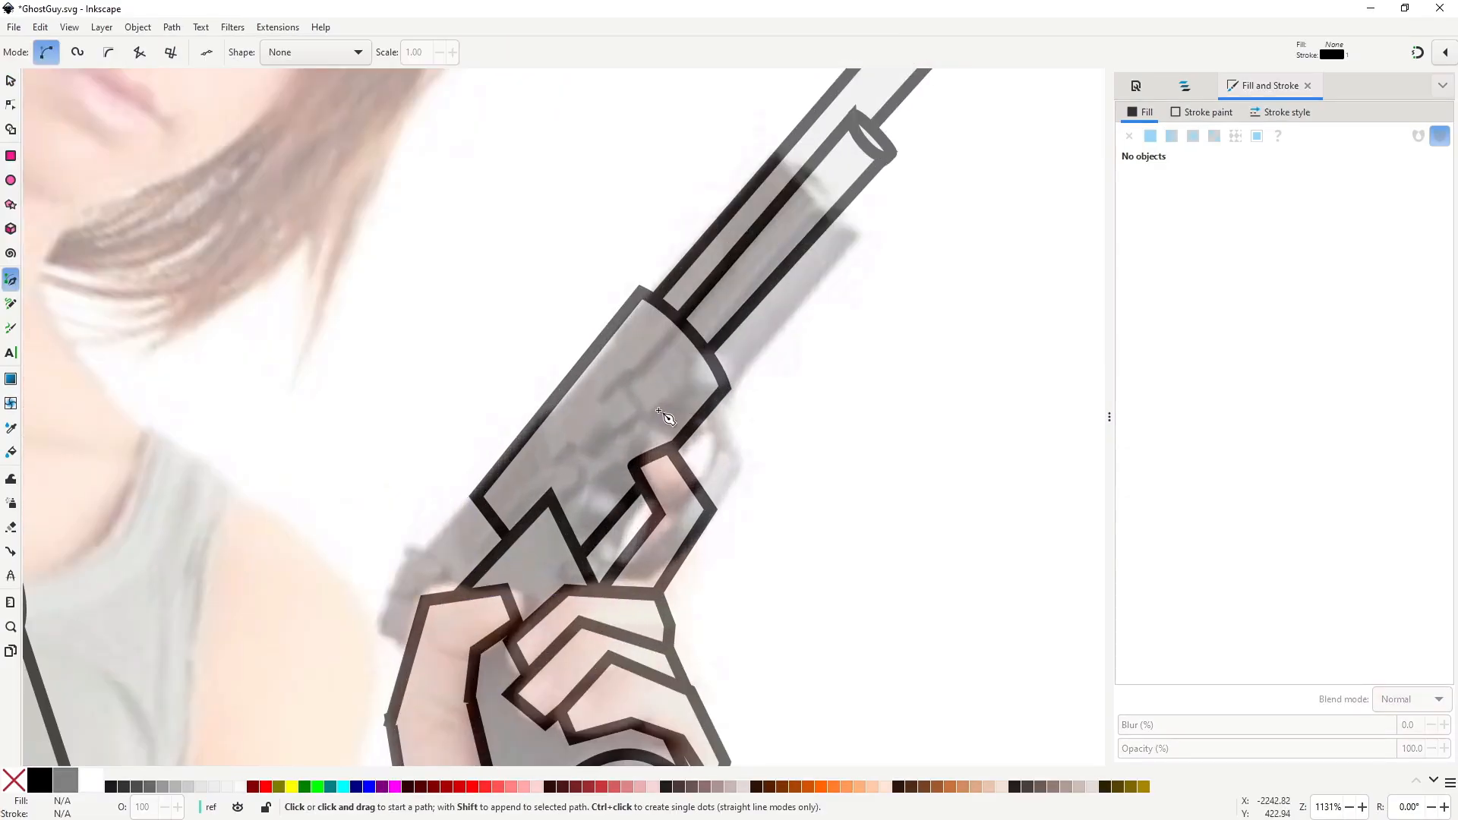
{"action": "left_click", "coordinate": [673, 391]}
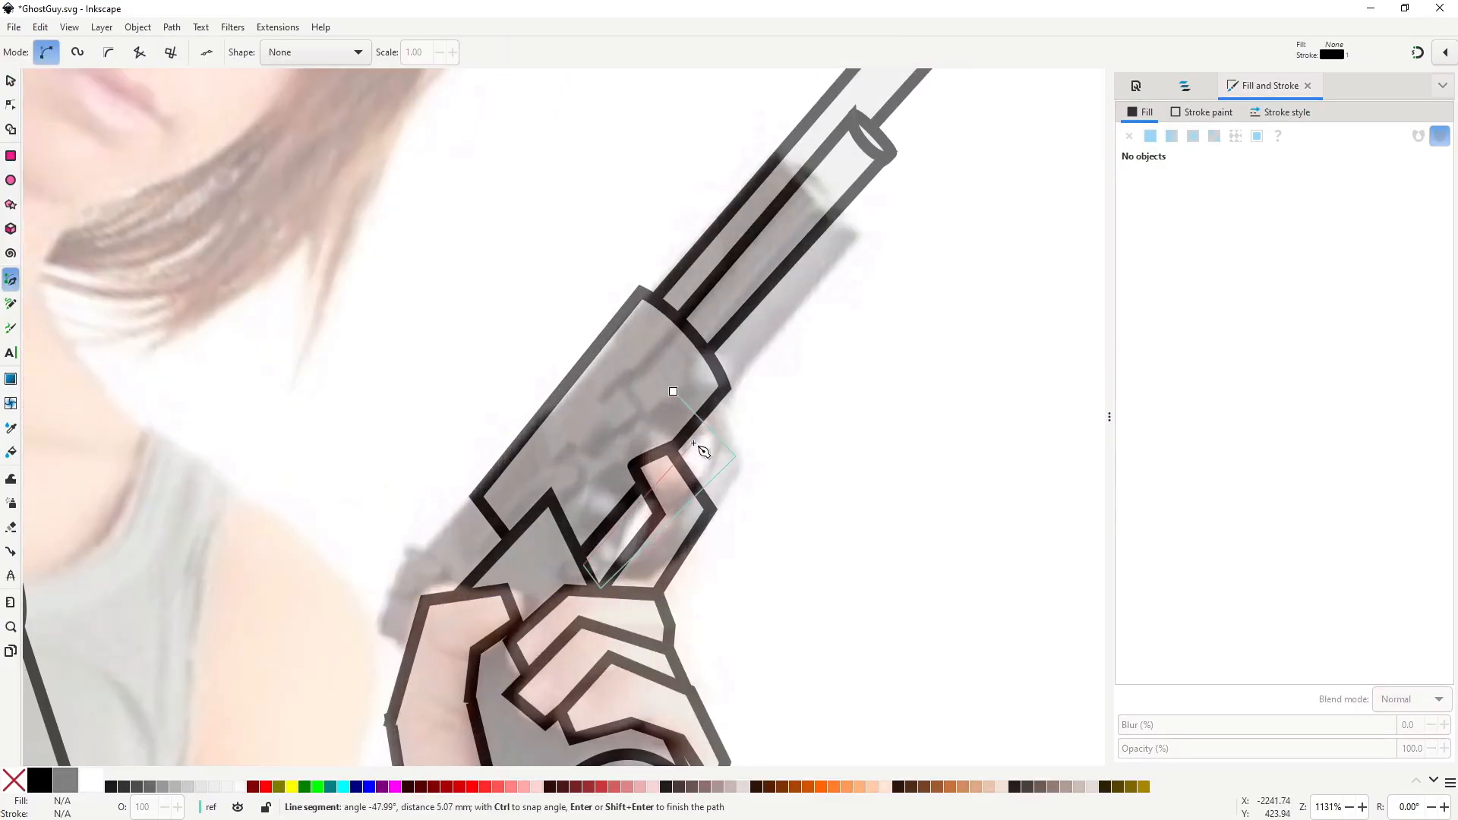
{"action": "left_click", "coordinate": [673, 391]}
{"action": "key", "text": "ctrl+shift+v"}
Adjust the trigger guard's outline and lower it in the stacking order behind the index finger.
{"action": "key", "text": "n"}
{"action": "left_click_drag", "start_coordinate": [735, 456], "coordinate": [744, 441]}
{"action": "left_click_drag", "start_coordinate": [671, 515], "coordinate": [792, 421]}
{"action": "key", "text": "s"}
{"action": "key", "text": "Page_Down"}
{"action": "key", "text": "Escape"}
Fine-tune the rear and lower front corner nodes of the pistol's frame to fit around the grip and guard.
{"action": "key", "text": "n"}
{"action": "left_click", "coordinate": [653, 342]}
{"action": "left_click_drag", "start_coordinate": [580, 378], "coordinate": [573, 372]}
{"action": "left_click_drag", "start_coordinate": [669, 464], "coordinate": [666, 458]}
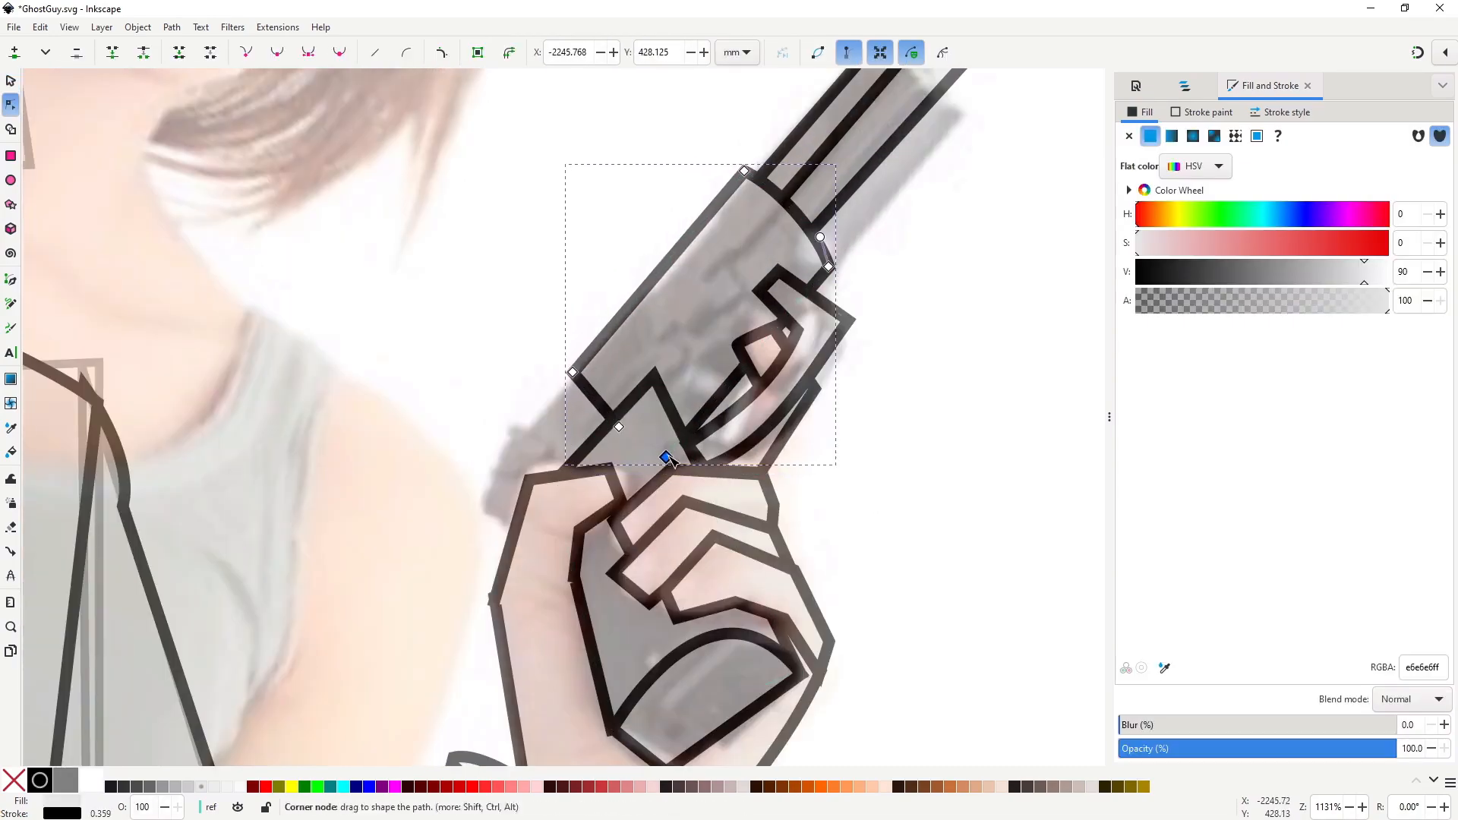
{"action": "left_click_drag", "start_coordinate": [828, 267], "coordinate": [845, 278]}
{"action": "left_click_drag", "start_coordinate": [666, 458], "coordinate": [675, 469]}
{"action": "left_click_drag", "start_coordinate": [846, 278], "coordinate": [850, 283]}
{"action": "left_click_drag", "start_coordinate": [619, 427], "coordinate": [658, 419]}
{"action": "key", "text": "s"}
Draw a closed curved shape behind the rear end of the pistol's frame and paste the drawing's style onto it.
{"action": "key", "text": "b"}
{"action": "left_click", "coordinate": [638, 352]}
{"action": "left_click_drag", "start_coordinate": [766, 458], "coordinate": [895, 453]}
{"action": "left_click", "coordinate": [637, 352]}
{"action": "key", "text": "ctrl+shift+v"}
{"action": "key", "text": "n"}
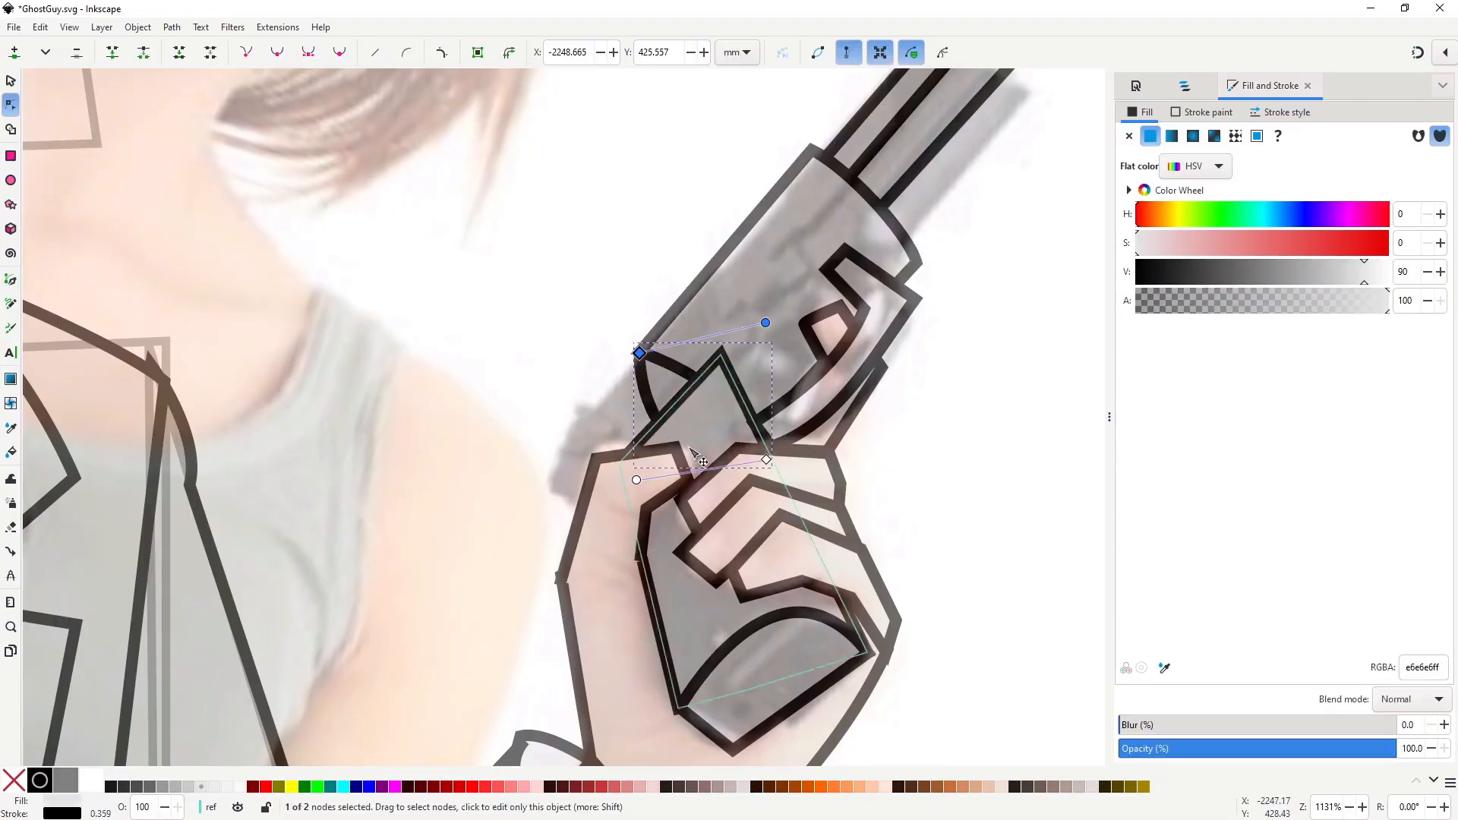
{"action": "key", "text": "s"}
{"action": "scroll", "coordinate": [894, 410], "scroll_direction": "down", "scroll_amount": 4}
{"action": "scroll", "coordinate": [895, 410], "scroll_direction": "up", "scroll_amount": 1}
{"action": "scroll", "coordinate": [608, 470], "scroll_direction": "up", "scroll_amount": 3}
{"action": "left_click", "coordinate": [752, 486]}
{"action": "key", "text": "n"}
{"action": "key", "text": "Escape"}
Draw a small closed angular hammer at the rear of the pistol's frame and paste the drawing's style onto it.
{"action": "scroll", "coordinate": [942, 365], "scroll_direction": "down", "scroll_amount": 1}
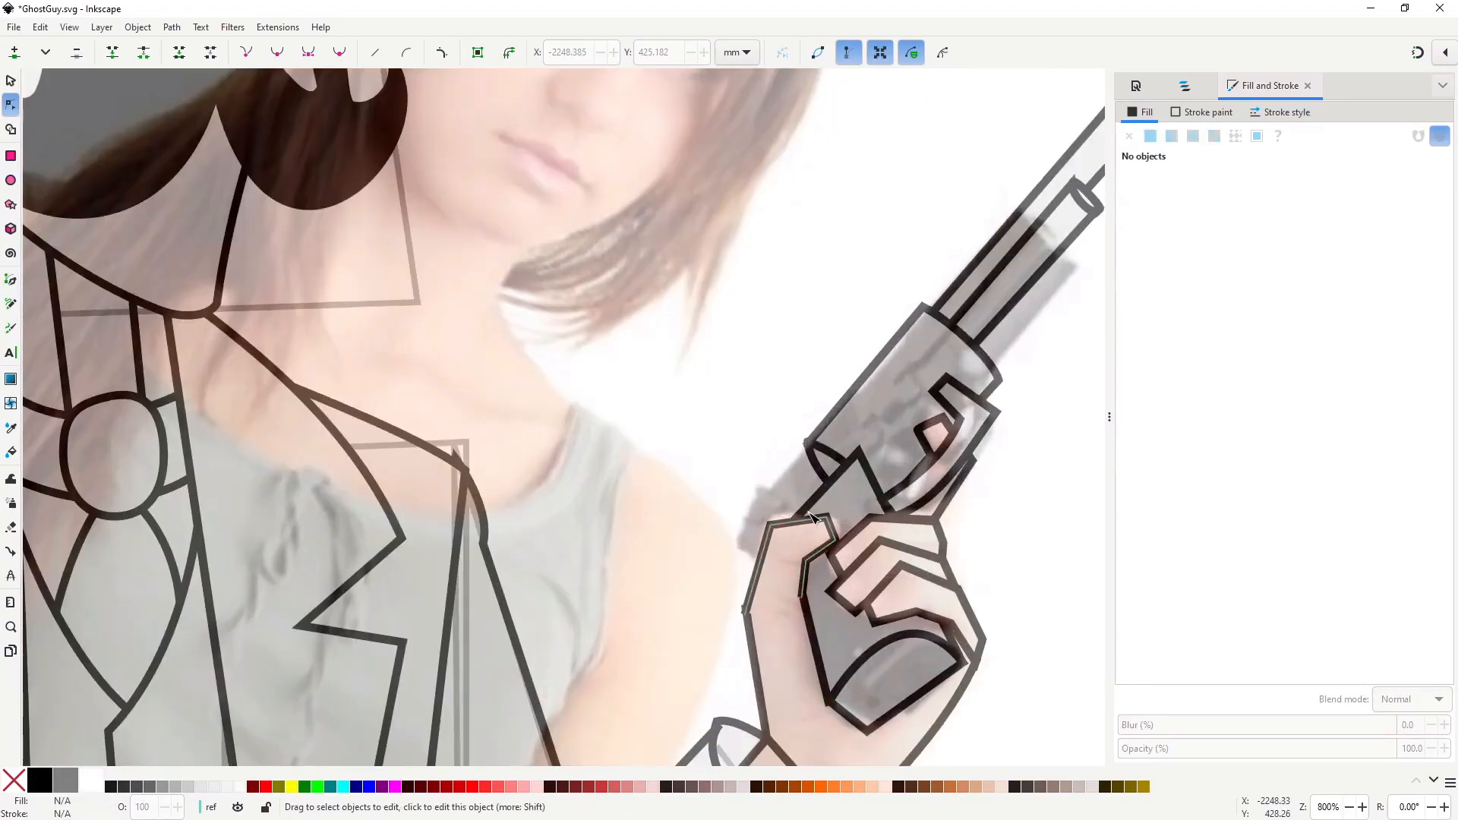
{"action": "scroll", "coordinate": [805, 521], "scroll_direction": "up", "scroll_amount": 3}
{"action": "key", "text": "b"}
{"action": "left_click", "coordinate": [847, 360]}
{"action": "left_click", "coordinate": [750, 454]}
{"action": "left_click", "coordinate": [879, 371]}
{"action": "left_click", "coordinate": [847, 360]}
{"action": "key", "text": "ctrl+shift+v"}
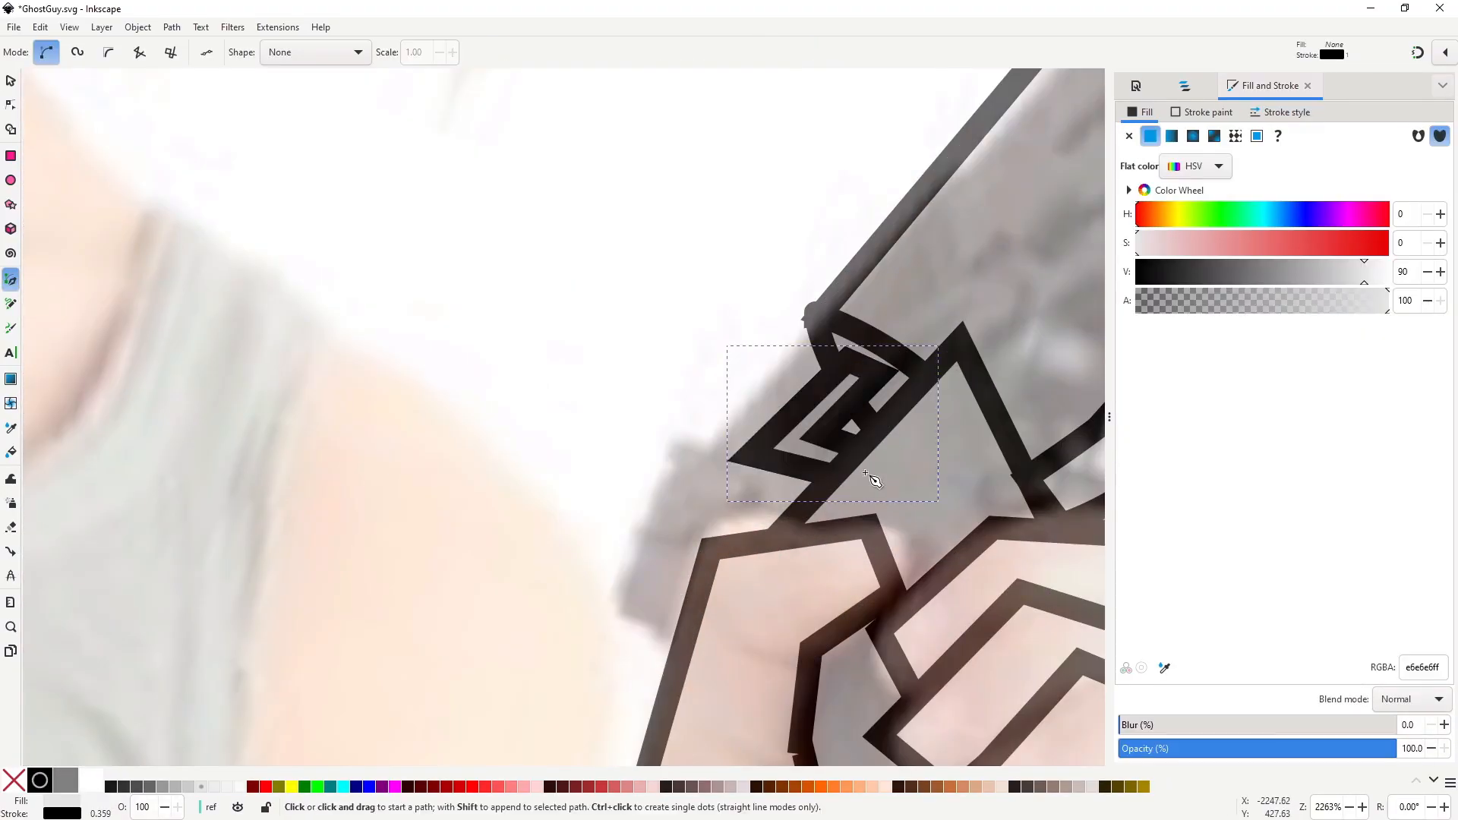
Nudge the hammer slightly back and down from the rear of the frame.
{"action": "key", "text": "s"}
{"action": "left_click_drag", "start_coordinate": [807, 468], "coordinate": [739, 496]}
{"action": "scroll", "coordinate": [714, 509], "scroll_direction": "down", "scroll_amount": 1}
{"action": "left_click_drag", "start_coordinate": [683, 540], "coordinate": [685, 536]}
{"action": "key", "text": "Escape"}
{"action": "scroll", "coordinate": [640, 354], "scroll_direction": "down", "scroll_amount": 7}
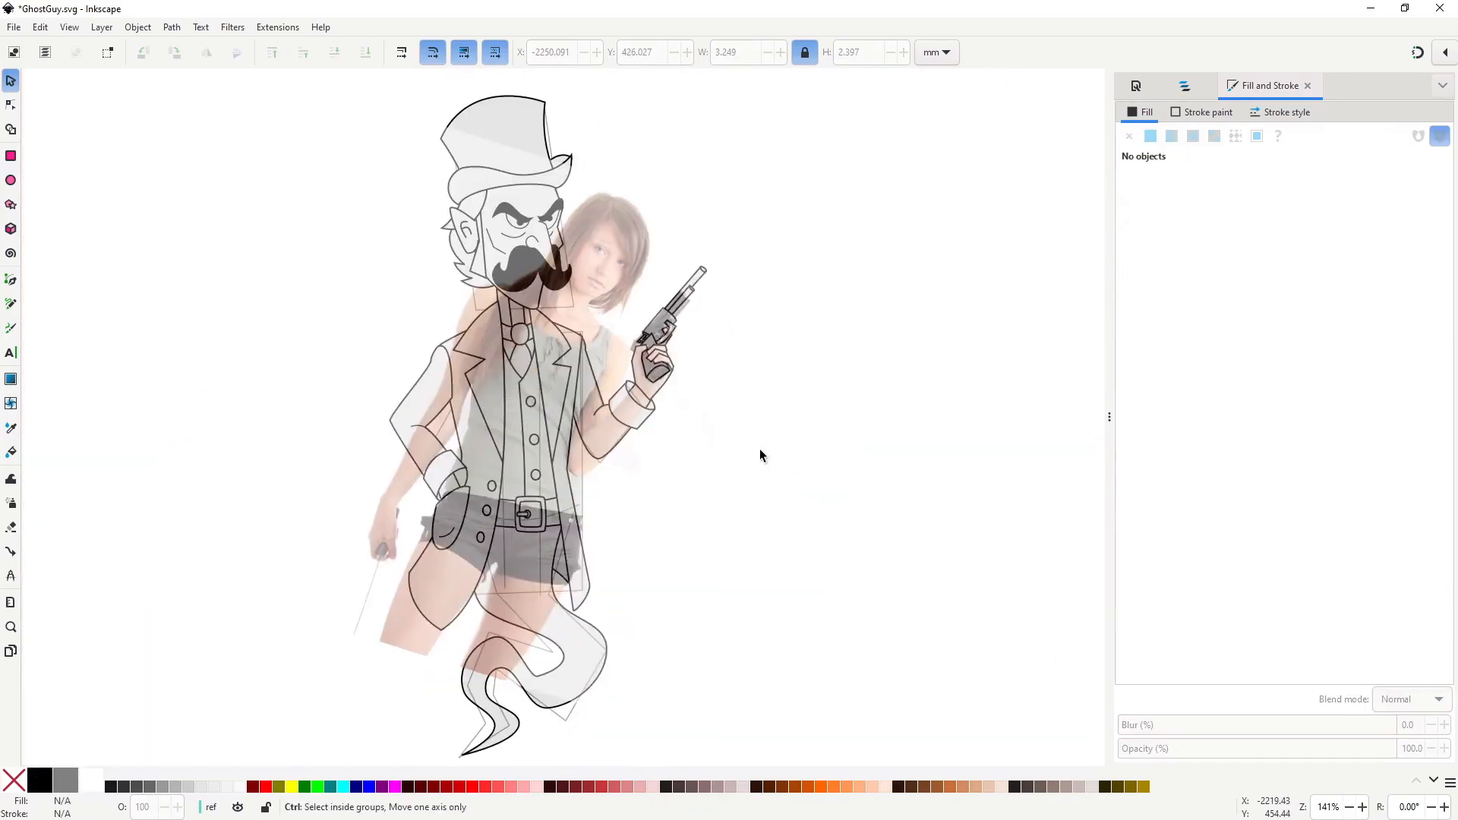
Select the whole ghost character and move it off the reference photo onto the empty canvas beside it.
{"action": "scroll", "coordinate": [759, 449], "scroll_direction": "down", "scroll_amount": 1}
{"action": "left_click_drag", "start_coordinate": [337, 148], "coordinate": [767, 706]}
{"action": "left_click_drag", "start_coordinate": [837, 403], "coordinate": [357, 401]}
{"action": "key", "text": "Escape"}
{"action": "scroll", "coordinate": [677, 388], "scroll_direction": "up", "scroll_amount": 4}
{"action": "scroll", "coordinate": [677, 297], "scroll_direction": "down", "scroll_amount": 1}
Select the raised hand with the pistol and nudge it slightly closer to the body.
{"action": "left_click_drag", "start_coordinate": [624, 164], "coordinate": [836, 501]}
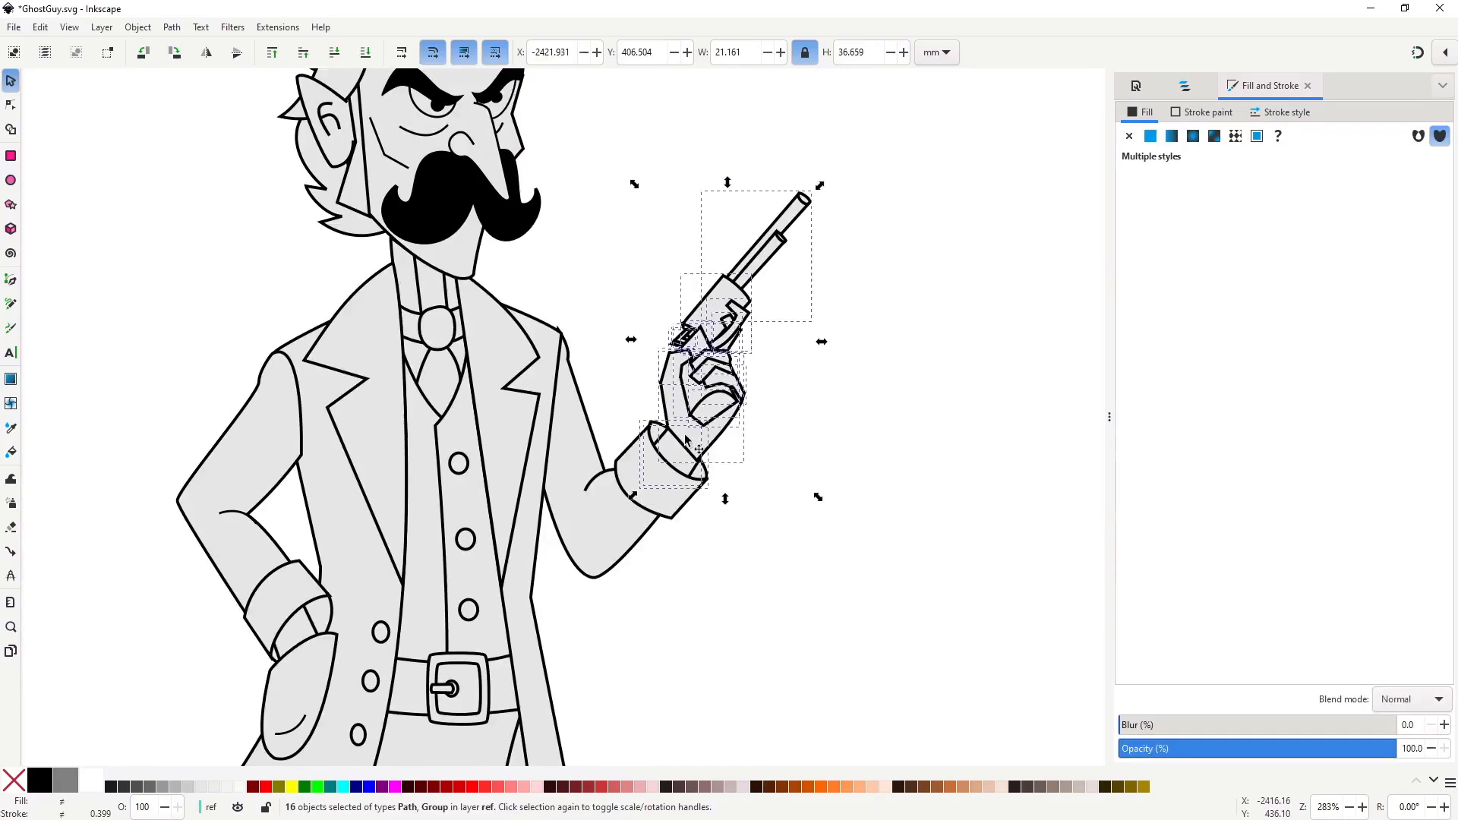
{"action": "scroll", "coordinate": [671, 479], "scroll_direction": "up", "scroll_amount": 4}
{"action": "left_click_drag", "start_coordinate": [709, 356], "coordinate": [748, 376]}
{"action": "key", "text": "Escape"}
{"action": "double_click", "coordinate": [728, 326]}
{"action": "key", "text": "s"}
{"action": "key", "text": "Escape"}
Hide the docked dialogs to show the whole character beside the reference photo.
{"action": "scroll", "coordinate": [906, 375], "scroll_direction": "down", "scroll_amount": 7}
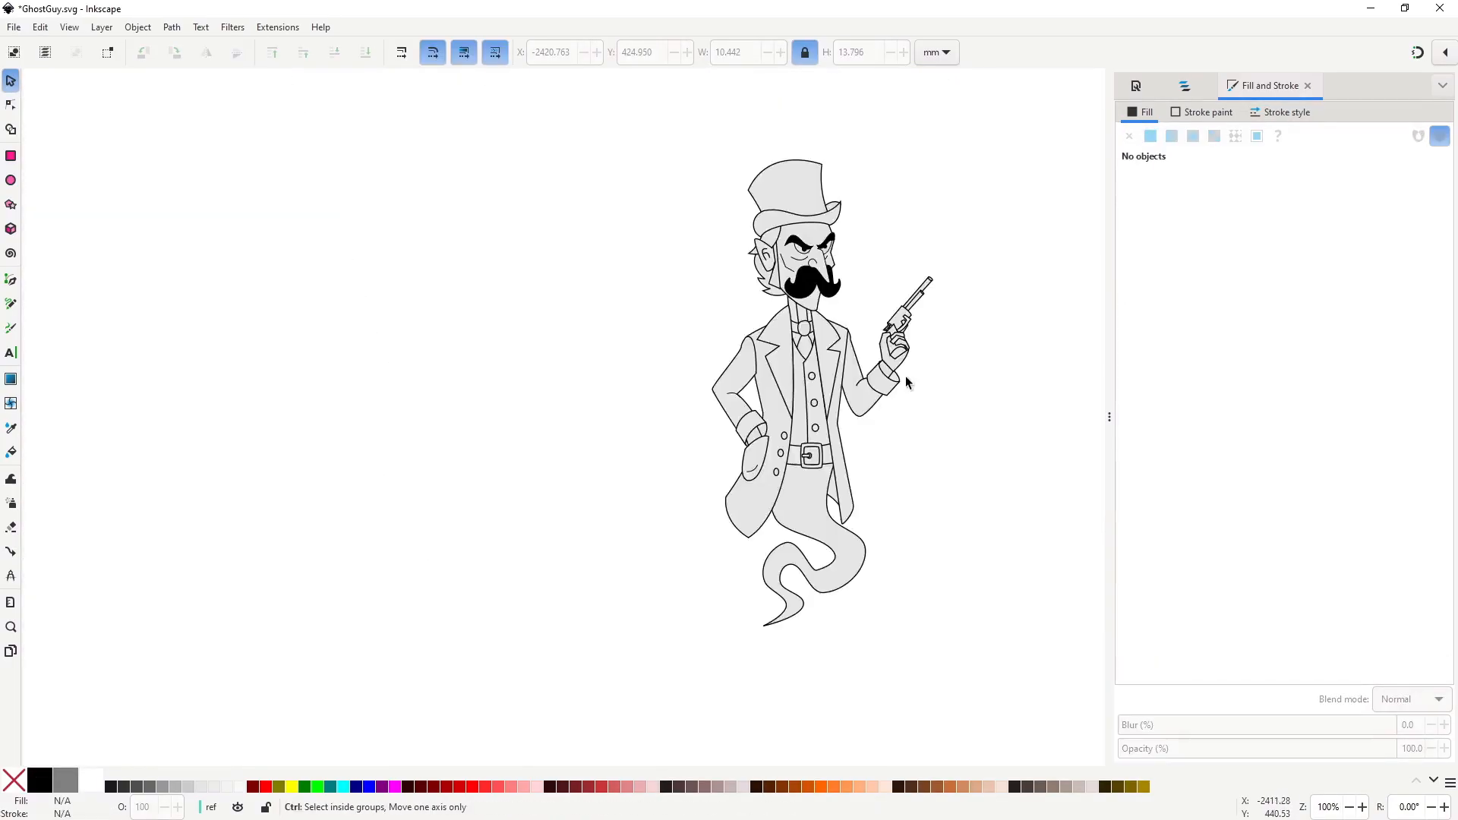
{"action": "left_click_drag", "start_coordinate": [906, 376], "coordinate": [525, 402]}
{"action": "key", "text": "F12"}
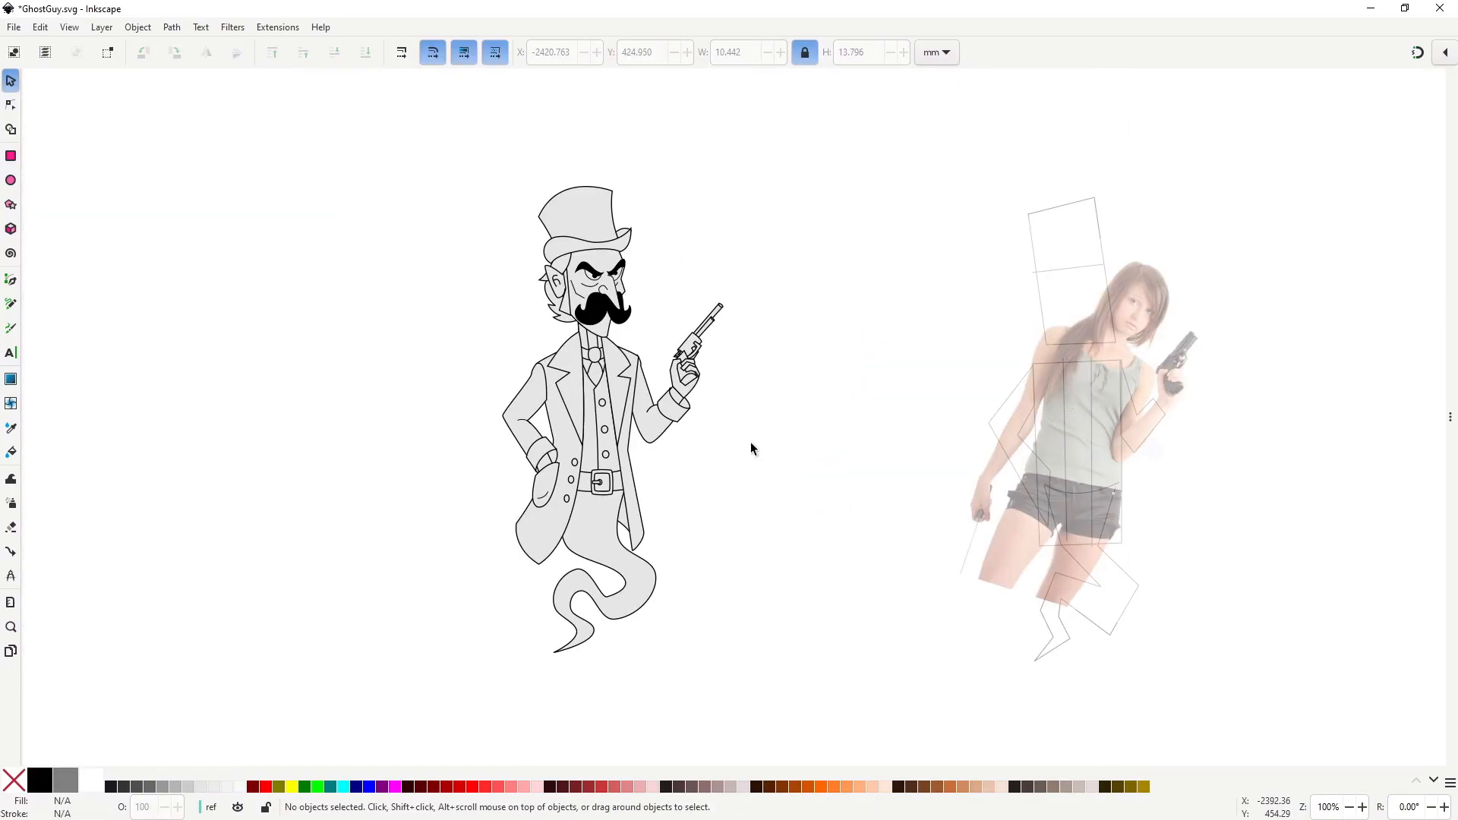
Fine-tune the outline nodes of the raised hand and its thumb around the pistol grip.
{"action": "scroll", "coordinate": [686, 365], "scroll_direction": "up", "scroll_amount": 6}
{"action": "double_click", "coordinate": [714, 376]}
{"action": "left_click", "coordinate": [705, 357]}
{"action": "left_click_drag", "start_coordinate": [767, 451], "coordinate": [765, 444]}
{"action": "left_click", "coordinate": [783, 446]}
{"action": "left_click_drag", "start_coordinate": [669, 389], "coordinate": [714, 394]}
{"action": "key", "text": "s"}
{"action": "left_click_drag", "start_coordinate": [616, 449], "coordinate": [752, 410]}
{"action": "double_click", "coordinate": [733, 327]}
{"action": "left_click_drag", "start_coordinate": [725, 247], "coordinate": [789, 317]}
{"action": "left_click_drag", "start_coordinate": [777, 290], "coordinate": [771, 274]}
{"action": "left_click_drag", "start_coordinate": [739, 344], "coordinate": [744, 354]}
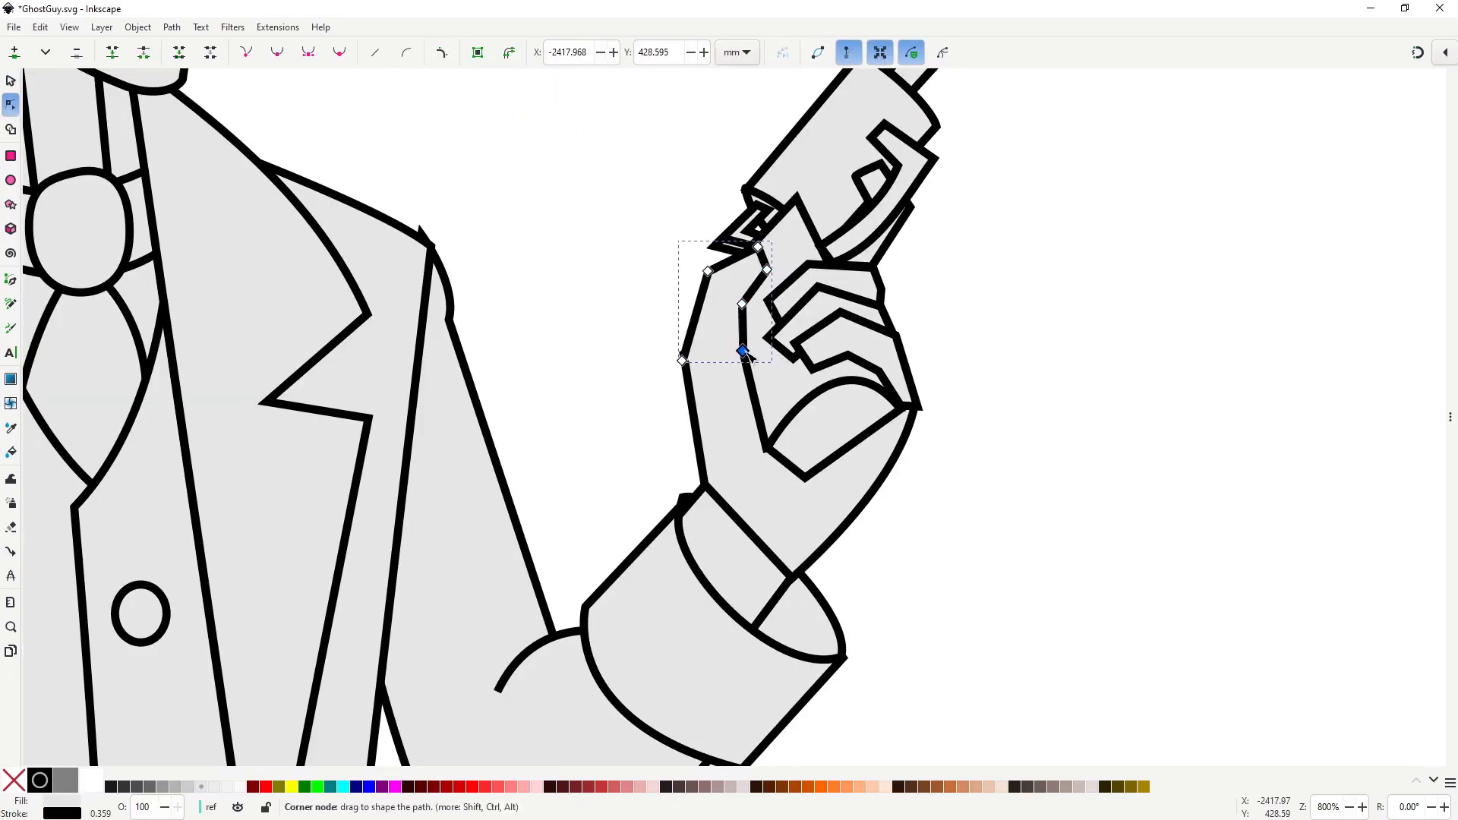
Move the wrist end of the raised palm down into the cuff so the wrist edge is hidden.
{"action": "left_click", "coordinate": [805, 508]}
{"action": "left_click_drag", "start_coordinate": [840, 590], "coordinate": [687, 469]}
{"action": "left_click_drag", "start_coordinate": [748, 532], "coordinate": [713, 570]}
{"action": "left_click", "coordinate": [962, 562]}
{"action": "scroll", "coordinate": [961, 562], "scroll_direction": "down", "scroll_amount": 4}
{"action": "scroll", "coordinate": [962, 567], "scroll_direction": "up", "scroll_amount": 4}
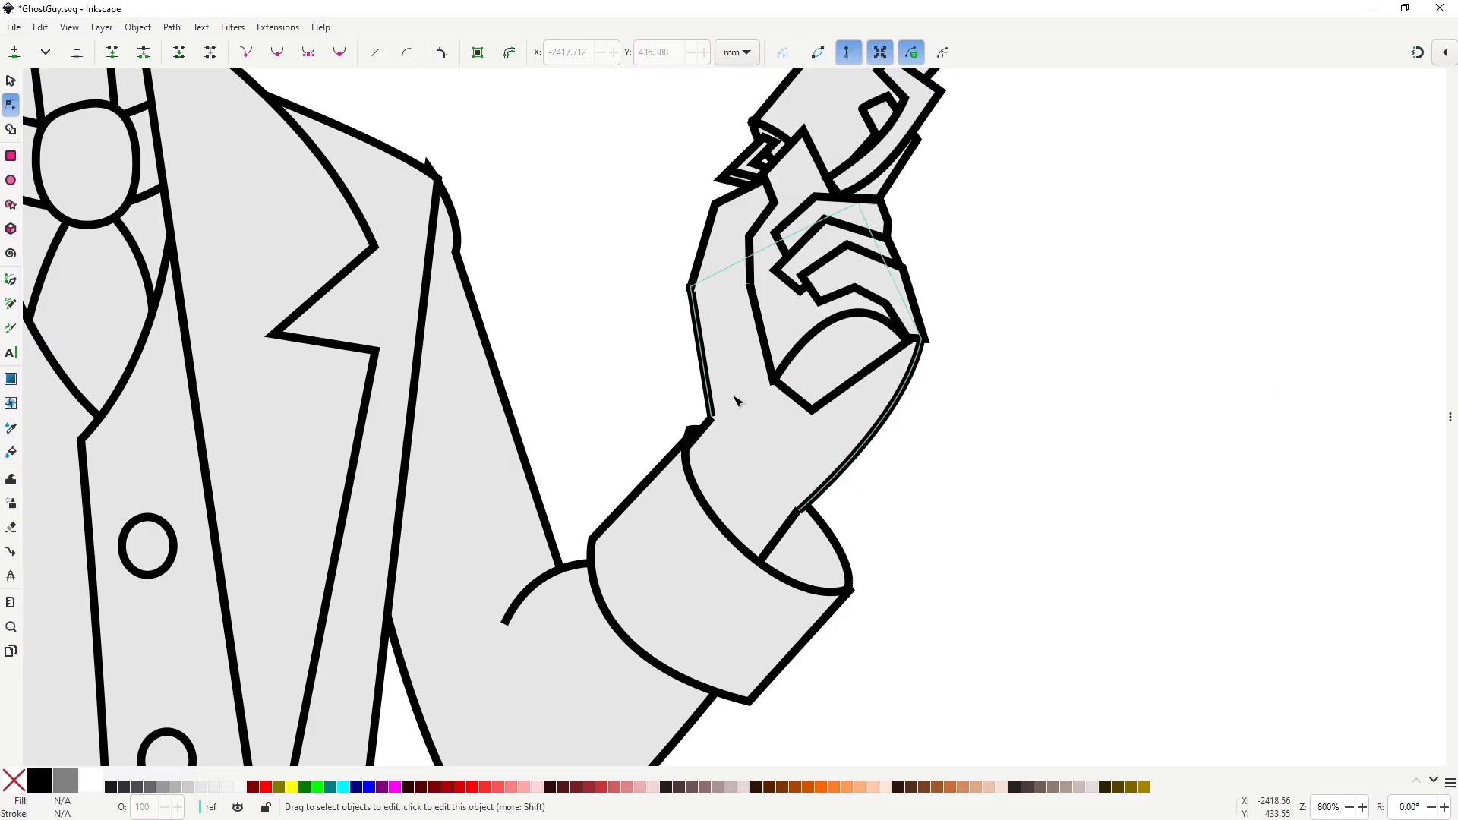
{"action": "left_click", "coordinate": [741, 456]}
{"action": "left_click_drag", "start_coordinate": [800, 505], "coordinate": [808, 496]}
Round off the thumb's upper knuckle and align the thumb's base node with the palm outline.
{"action": "key", "text": "s"}
{"action": "scroll", "coordinate": [897, 517], "scroll_direction": "down", "scroll_amount": 3}
{"action": "scroll", "coordinate": [842, 420], "scroll_direction": "up", "scroll_amount": 4}
{"action": "double_click", "coordinate": [820, 429]}
{"action": "left_click_drag", "start_coordinate": [794, 391], "coordinate": [783, 401]}
{"action": "left_click_drag", "start_coordinate": [756, 513], "coordinate": [764, 510]}
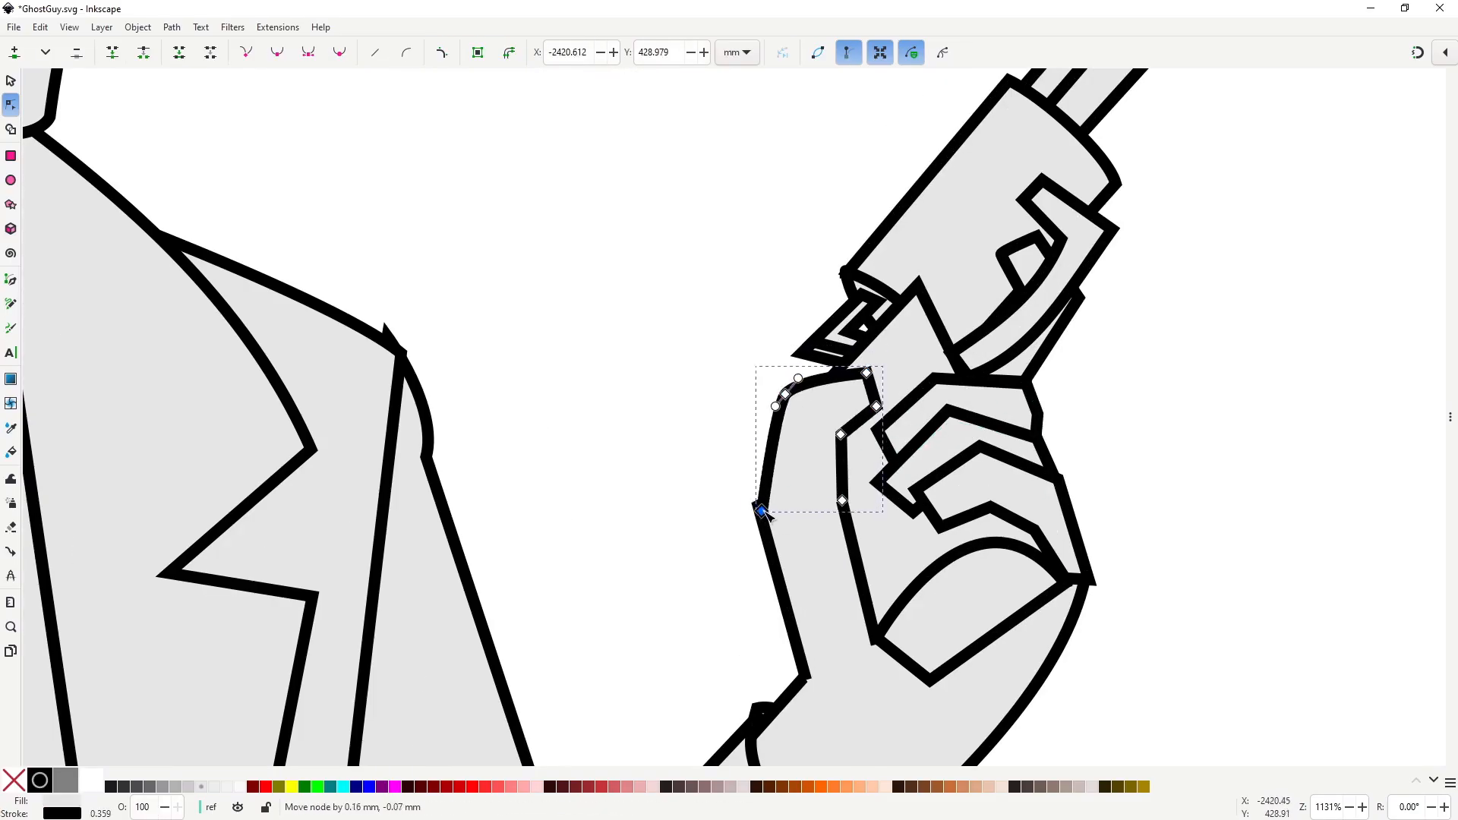
{"action": "key", "text": "s"}
Reshape the ghost tail's lower bend by shifting its inner and outer curve nodes.
{"action": "scroll", "coordinate": [753, 515], "scroll_direction": "down", "scroll_amount": 6}
{"action": "left_click", "coordinate": [753, 515]}
{"action": "left_click_drag", "start_coordinate": [834, 549], "coordinate": [771, 489]}
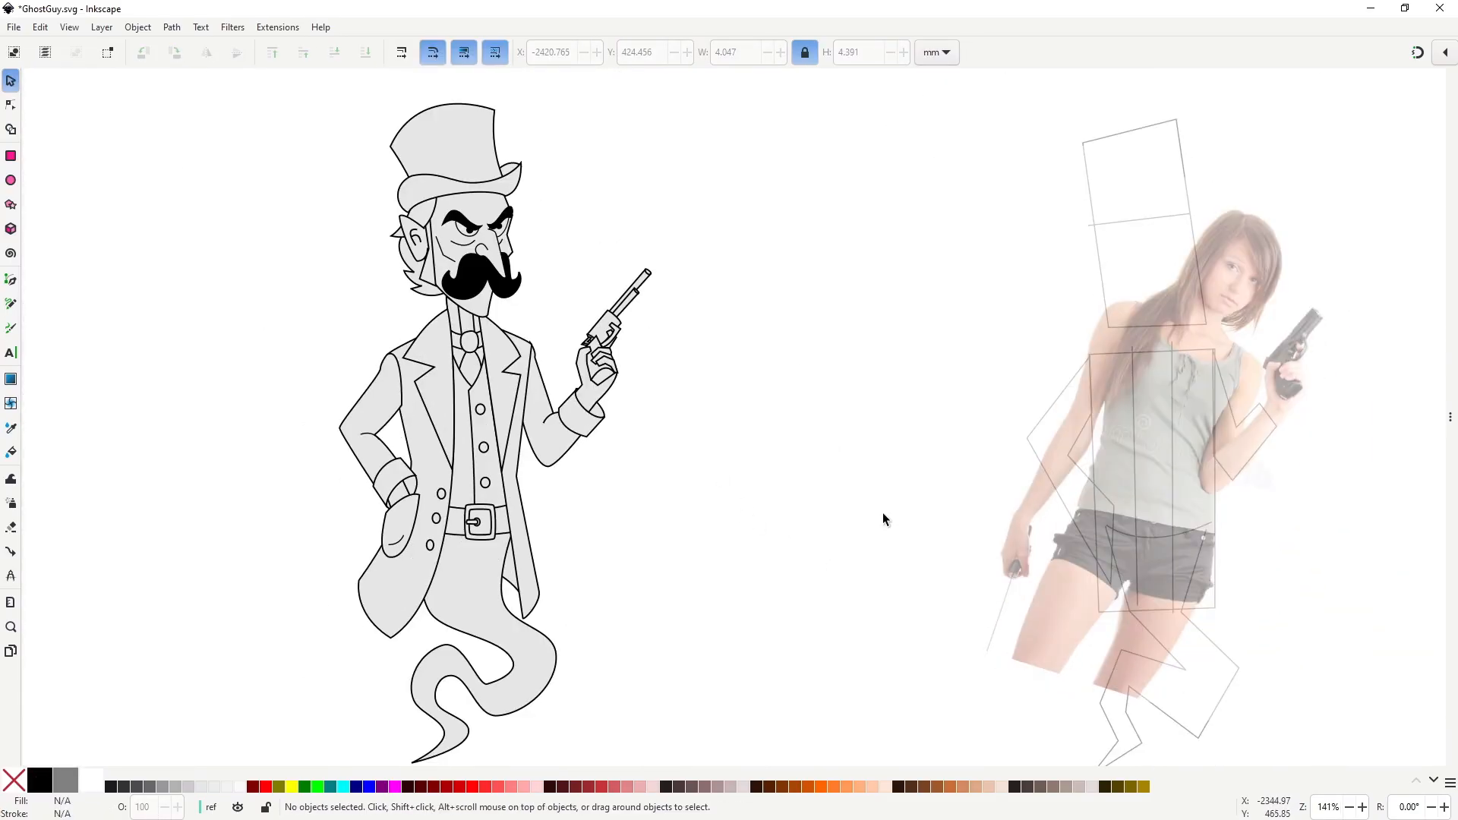
{"action": "left_click_drag", "start_coordinate": [883, 513], "coordinate": [905, 474]}
{"action": "scroll", "coordinate": [505, 676], "scroll_direction": "up", "scroll_amount": 2}
{"action": "double_click", "coordinate": [524, 653]}
{"action": "left_click_drag", "start_coordinate": [654, 562], "coordinate": [553, 575]}
{"action": "left_click_drag", "start_coordinate": [636, 560], "coordinate": [602, 566]}
{"action": "left_click_drag", "start_coordinate": [537, 678], "coordinate": [531, 673]}
{"action": "left_click_drag", "start_coordinate": [515, 616], "coordinate": [532, 625]}
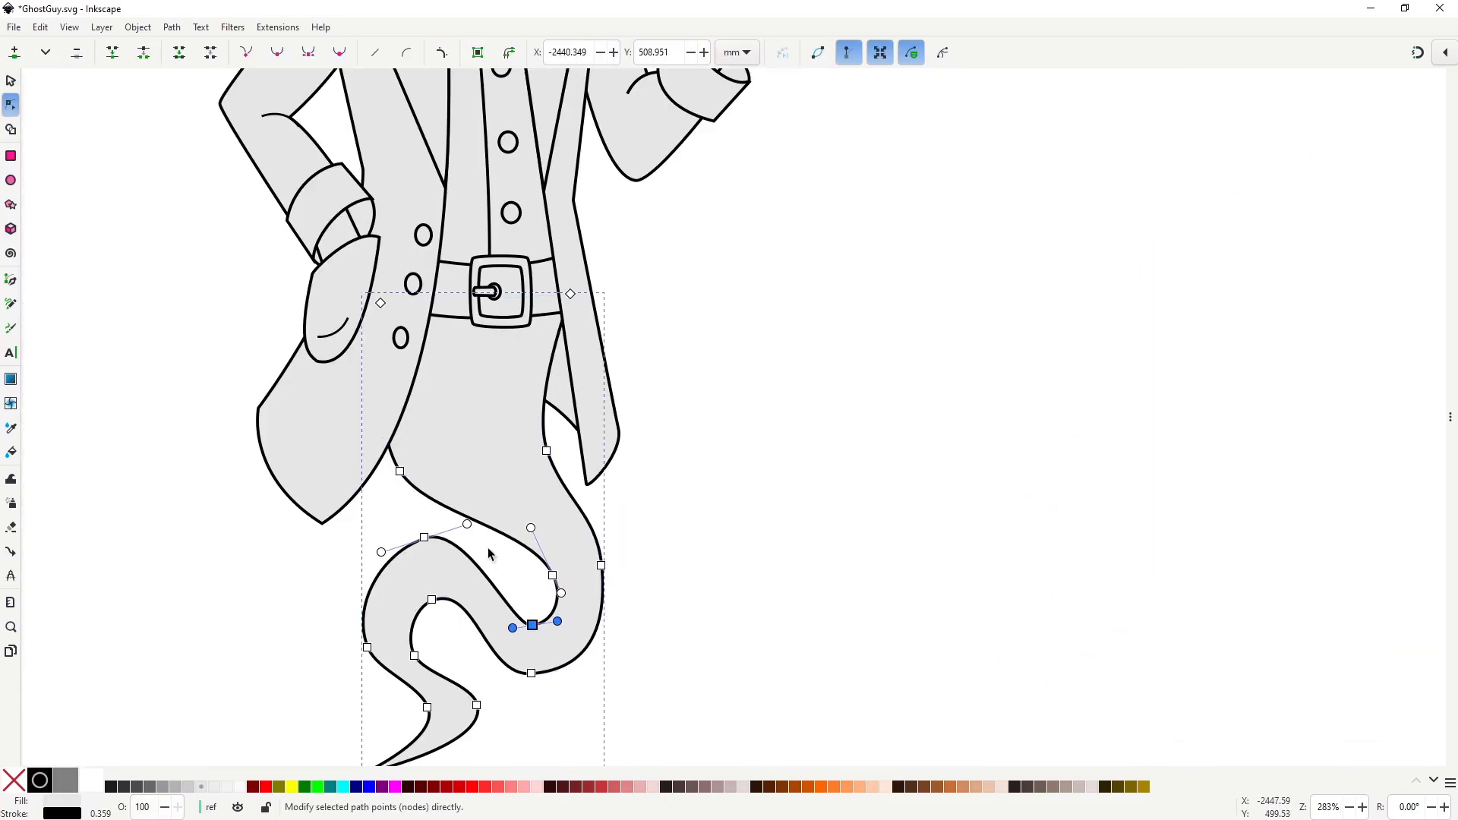
Bend the coat's outer edge below the pistol arm into a smooth curve toward the waist.
{"action": "scroll", "coordinate": [735, 479], "scroll_direction": "down", "scroll_amount": 2}
{"action": "scroll", "coordinate": [711, 478], "scroll_direction": "up", "scroll_amount": 4}
{"action": "left_click", "coordinate": [630, 310]}
{"action": "scroll", "coordinate": [635, 322], "scroll_direction": "down", "scroll_amount": 2}
{"action": "left_click_drag", "start_coordinate": [592, 543], "coordinate": [584, 499]}
{"action": "left_click_drag", "start_coordinate": [623, 280], "coordinate": [622, 358]}
{"action": "left_click", "coordinate": [644, 486]}
{"action": "key", "text": "s"}
{"action": "left_click", "coordinate": [636, 568]}
{"action": "scroll", "coordinate": [646, 577], "scroll_direction": "down", "scroll_amount": 3}
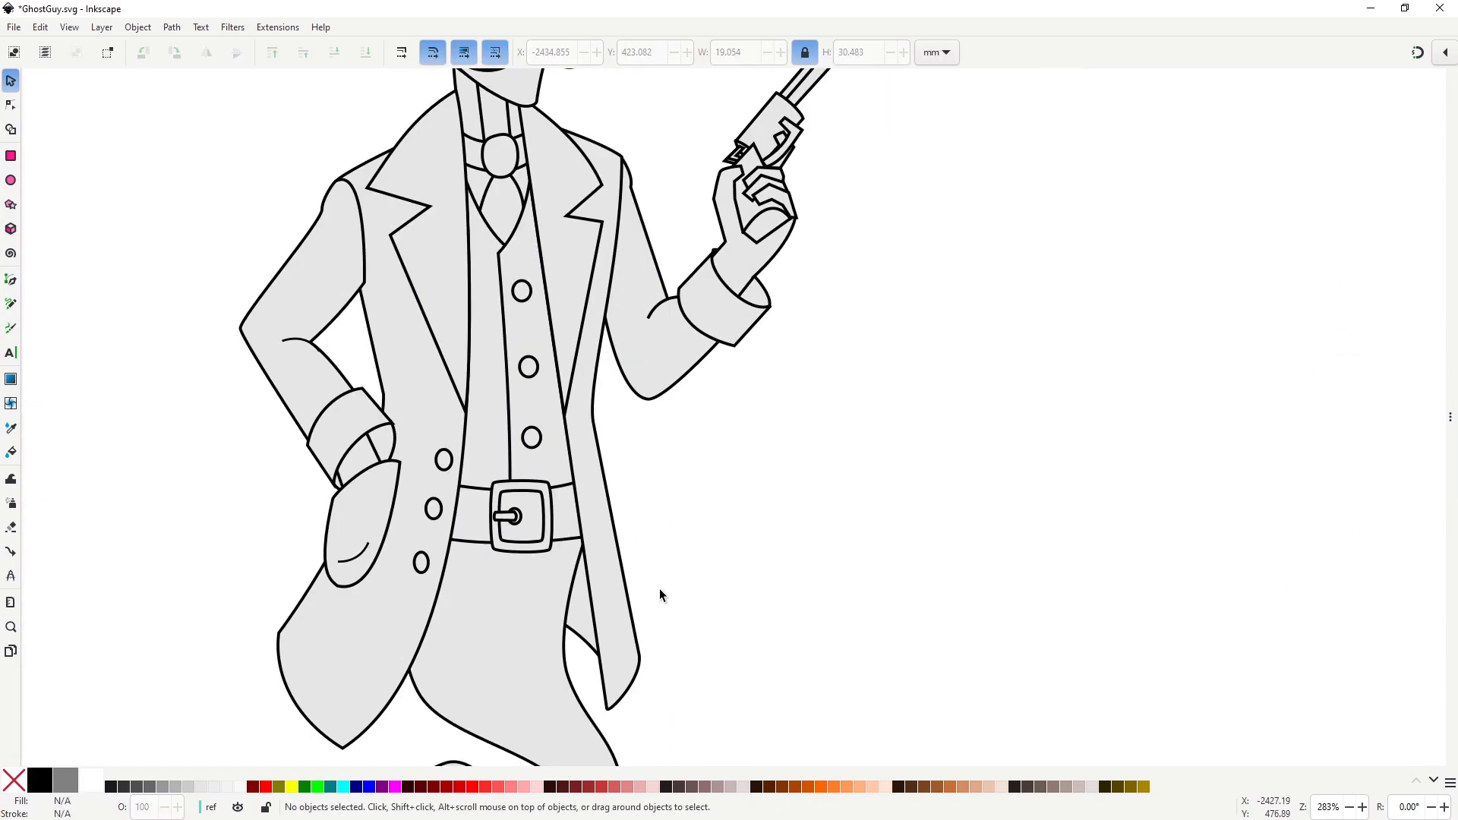
Draw a waistcoat flap beneath the tie on the pistol side, paste the drawing's style and lower it behind the coat.
{"action": "key", "text": "b"}
{"action": "scroll", "coordinate": [479, 86], "scroll_direction": "up", "scroll_amount": 2}
{"action": "left_click", "coordinate": [517, 415]}
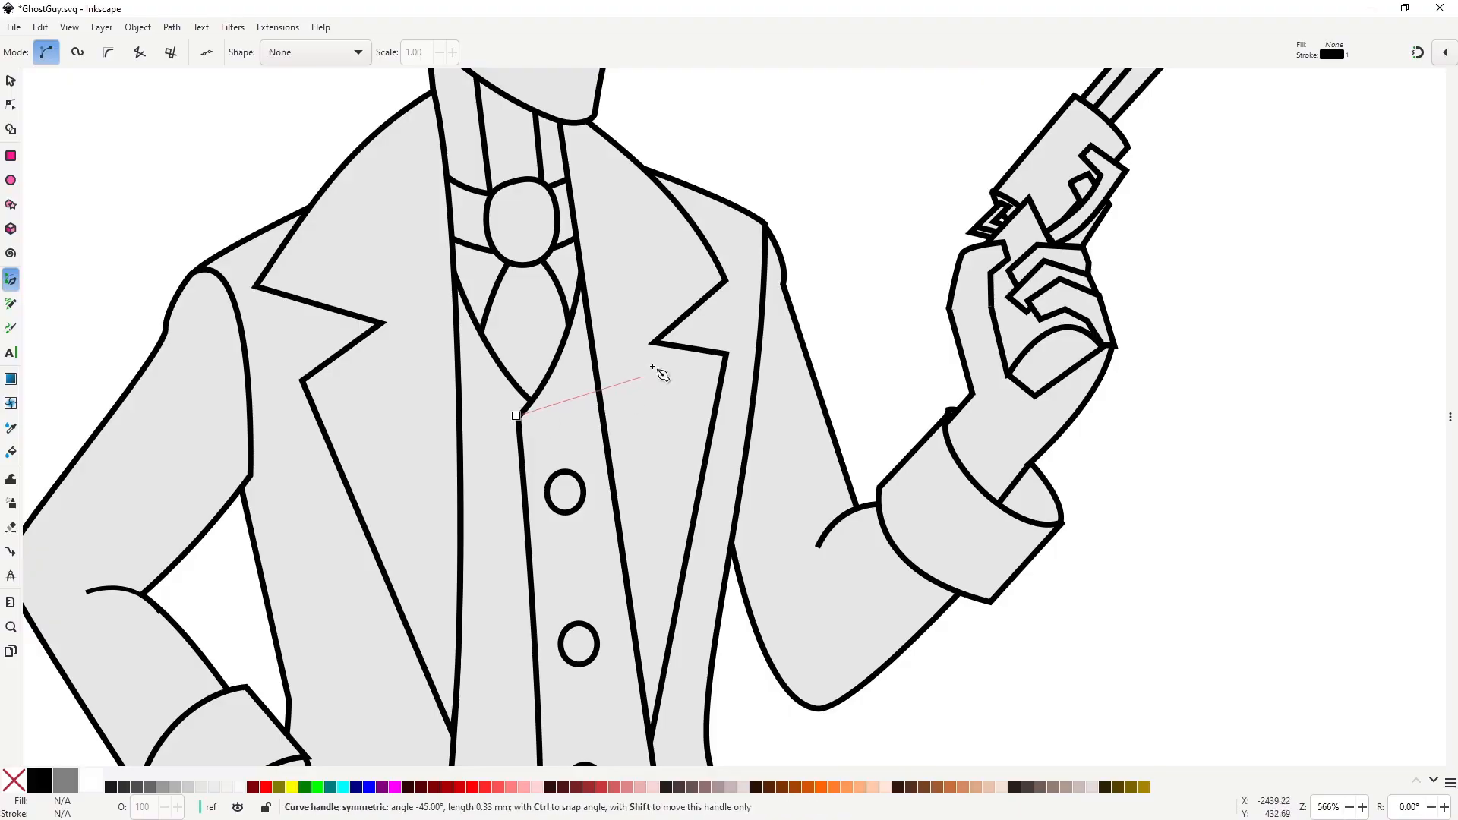
{"action": "left_click_drag", "start_coordinate": [642, 375], "coordinate": [651, 381]}
{"action": "left_click", "coordinate": [591, 261]}
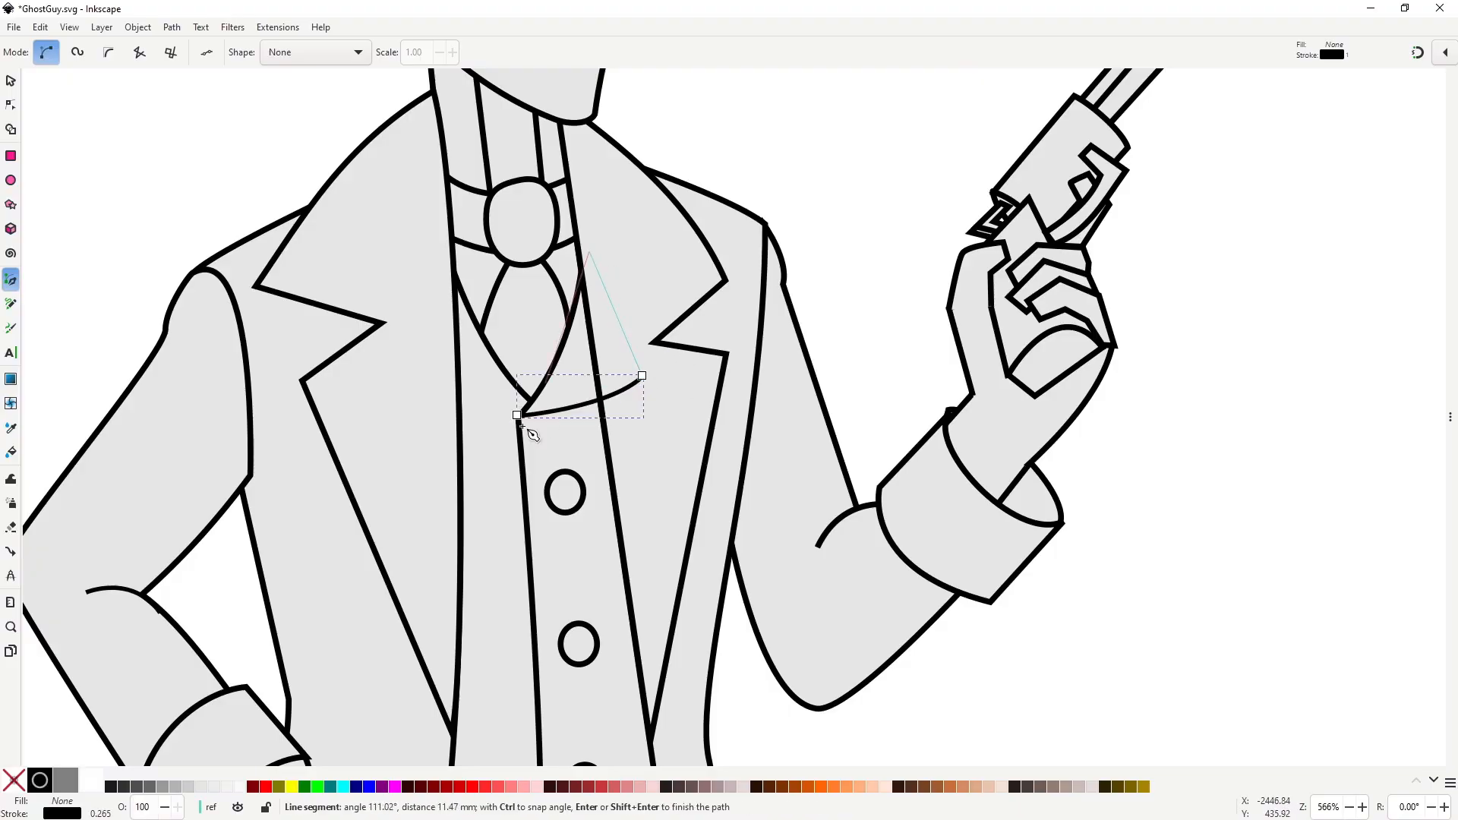
{"action": "left_click_drag", "start_coordinate": [517, 415], "coordinate": [568, 475]}
{"action": "key", "text": "ctrl+shift+v"}
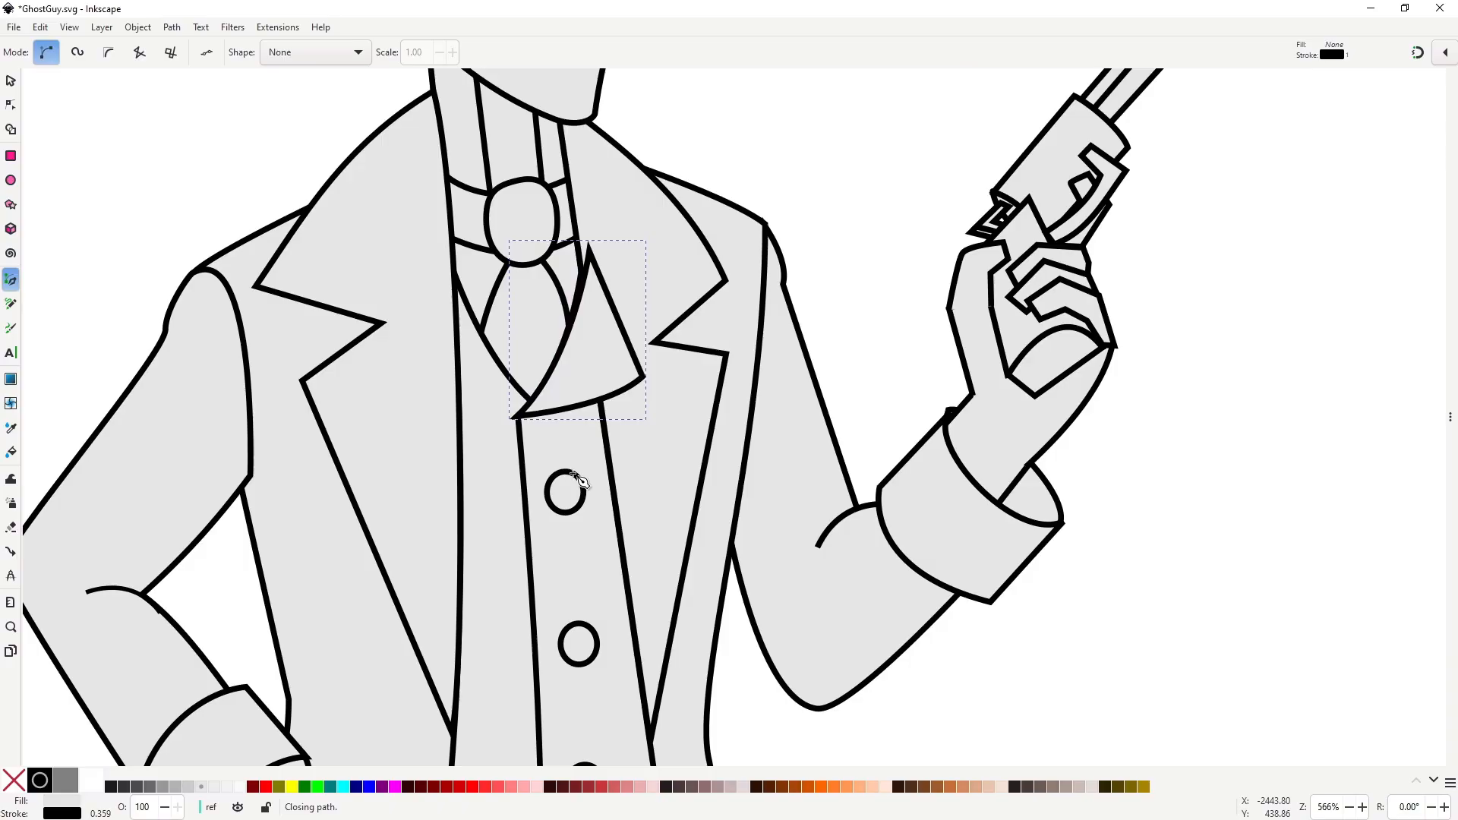
{"action": "key", "text": "Page_Down"}
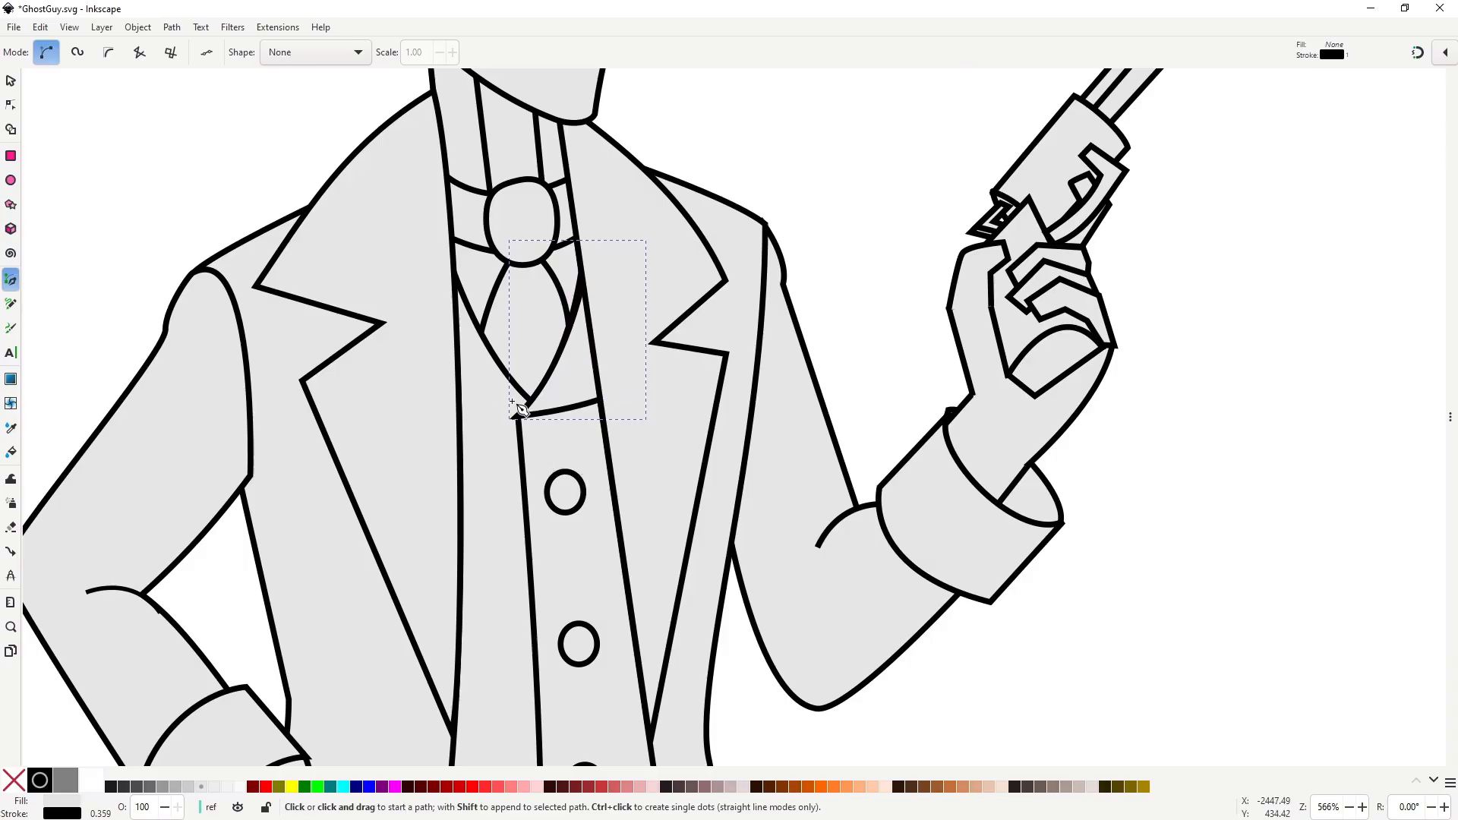
Draw a matching closed waistcoat flap on the other side of the tie, overlapping the first at the centre.
{"action": "left_click_drag", "start_coordinate": [519, 416], "coordinate": [410, 388]}
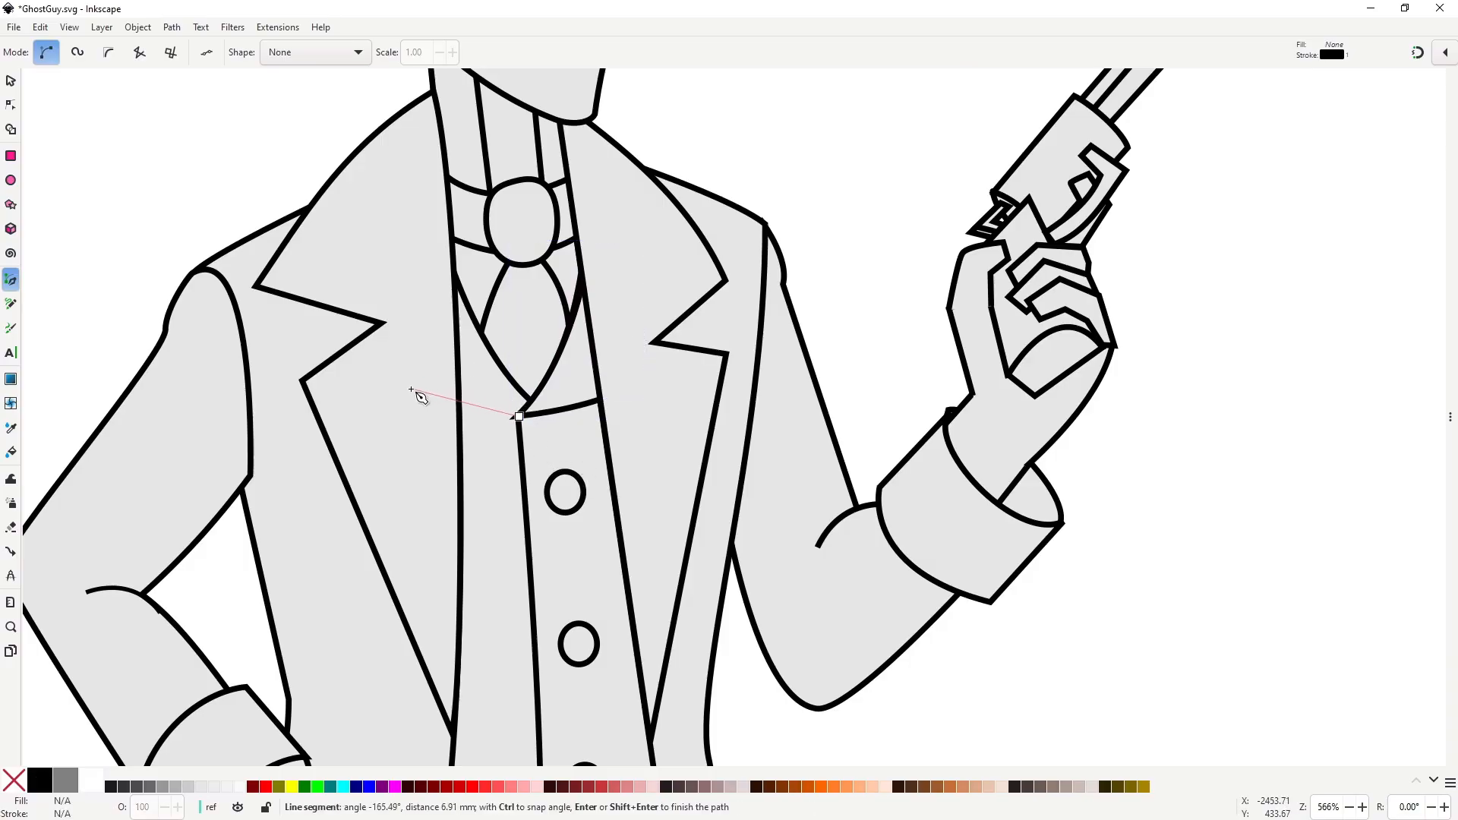
{"action": "left_click_drag", "start_coordinate": [441, 254], "coordinate": [444, 263]}
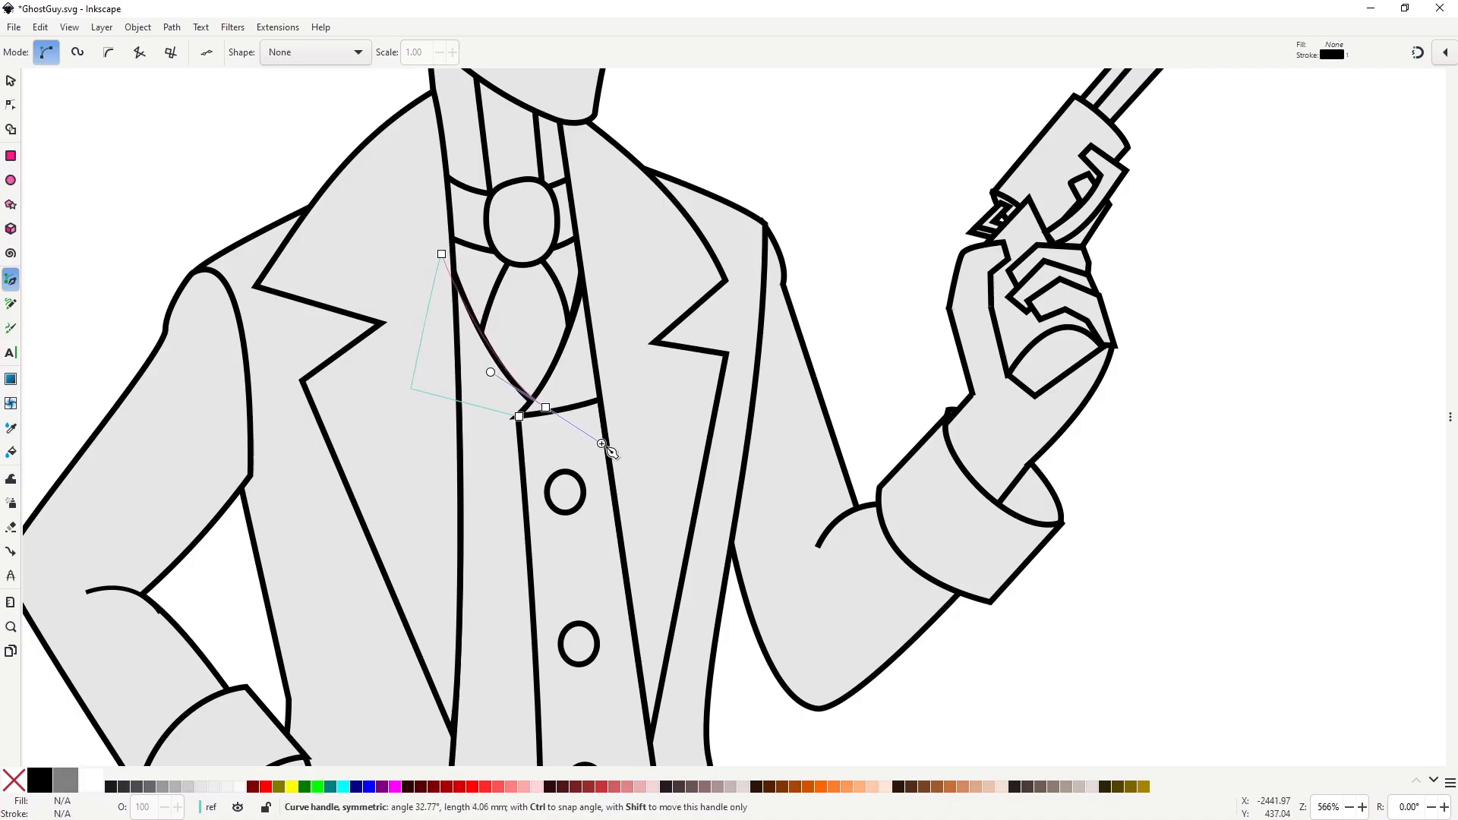
{"action": "double_click", "coordinate": [547, 409]}
{"action": "left_click", "coordinate": [520, 417]}
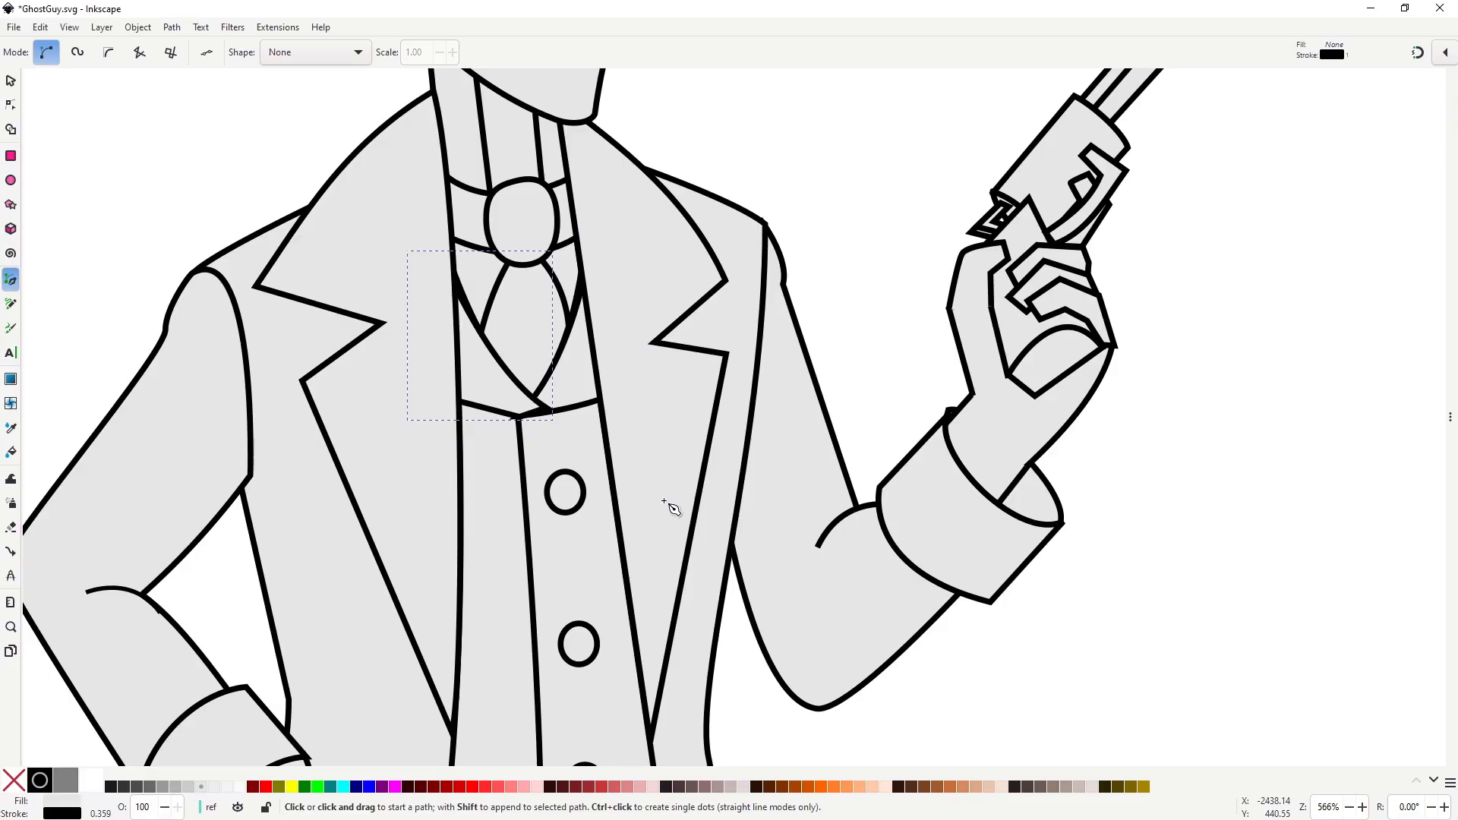
Reshape the curve of the new waistcoat flap beneath the tie and lower it one level in the stacking order.
{"action": "key", "text": "n"}
{"action": "left_click", "coordinate": [448, 247]}
{"action": "left_click_drag", "start_coordinate": [525, 379], "coordinate": [482, 375]}
{"action": "key", "text": "s"}
{"action": "key", "text": "Page_Down"}
{"action": "left_click", "coordinate": [1018, 606]}
{"action": "scroll", "coordinate": [1020, 612], "scroll_direction": "down", "scroll_amount": 4}
{"action": "left_click_drag", "start_coordinate": [1027, 642], "coordinate": [696, 463]}
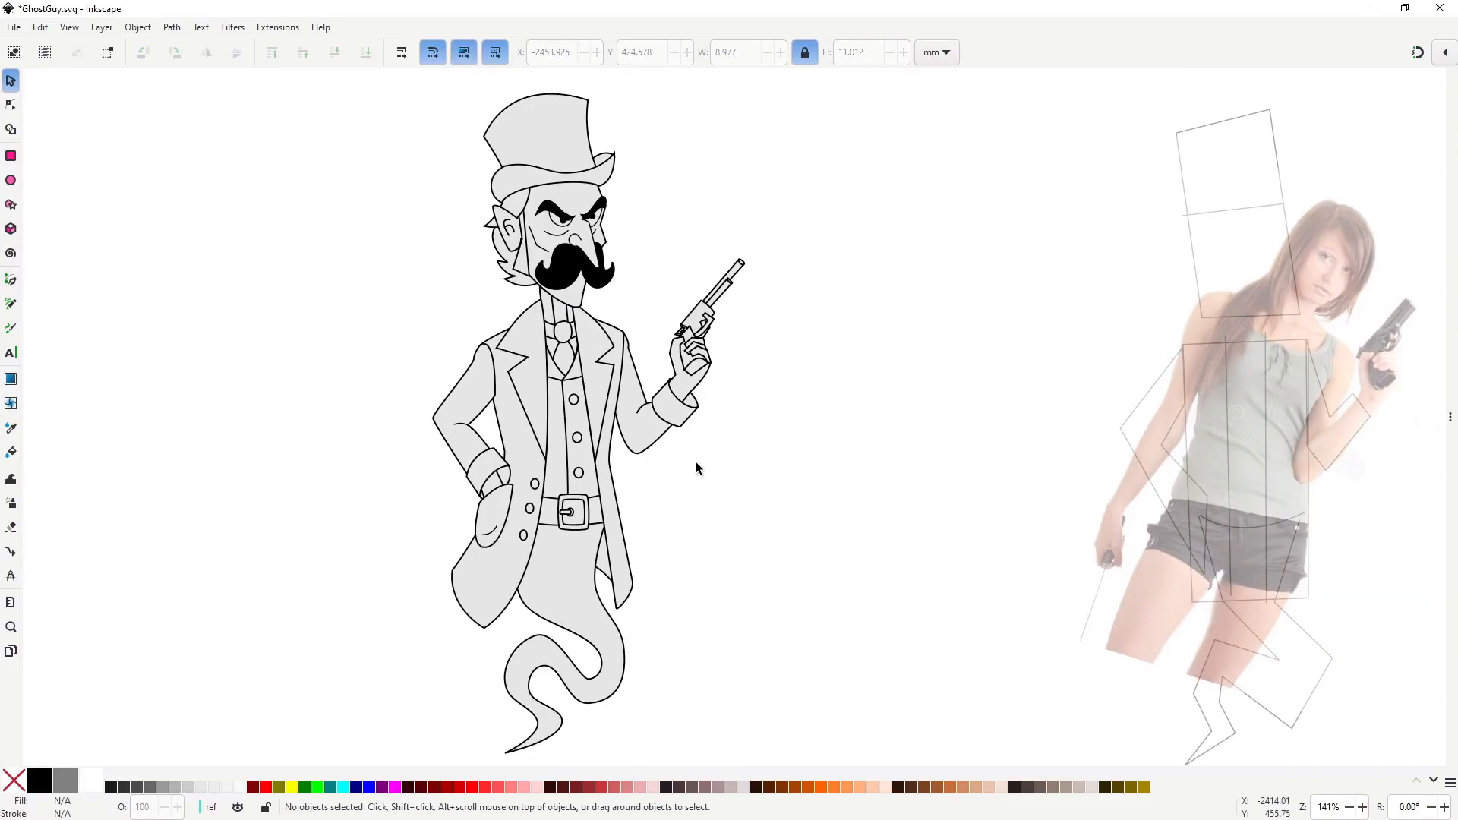
Adjust the pistol arm's cuff nodes so its corners meet the cuff opening and sleeve edge neatly.
{"action": "scroll", "coordinate": [684, 421], "scroll_direction": "up", "scroll_amount": 5}
{"action": "key", "text": "n"}
{"action": "left_click", "coordinate": [681, 416]}
{"action": "left_click_drag", "start_coordinate": [840, 300], "coordinate": [713, 440]}
{"action": "left_click_drag", "start_coordinate": [707, 392], "coordinate": [714, 401]}
{"action": "left_click_drag", "start_coordinate": [660, 449], "coordinate": [644, 450]}
{"action": "left_click_drag", "start_coordinate": [762, 335], "coordinate": [756, 340]}
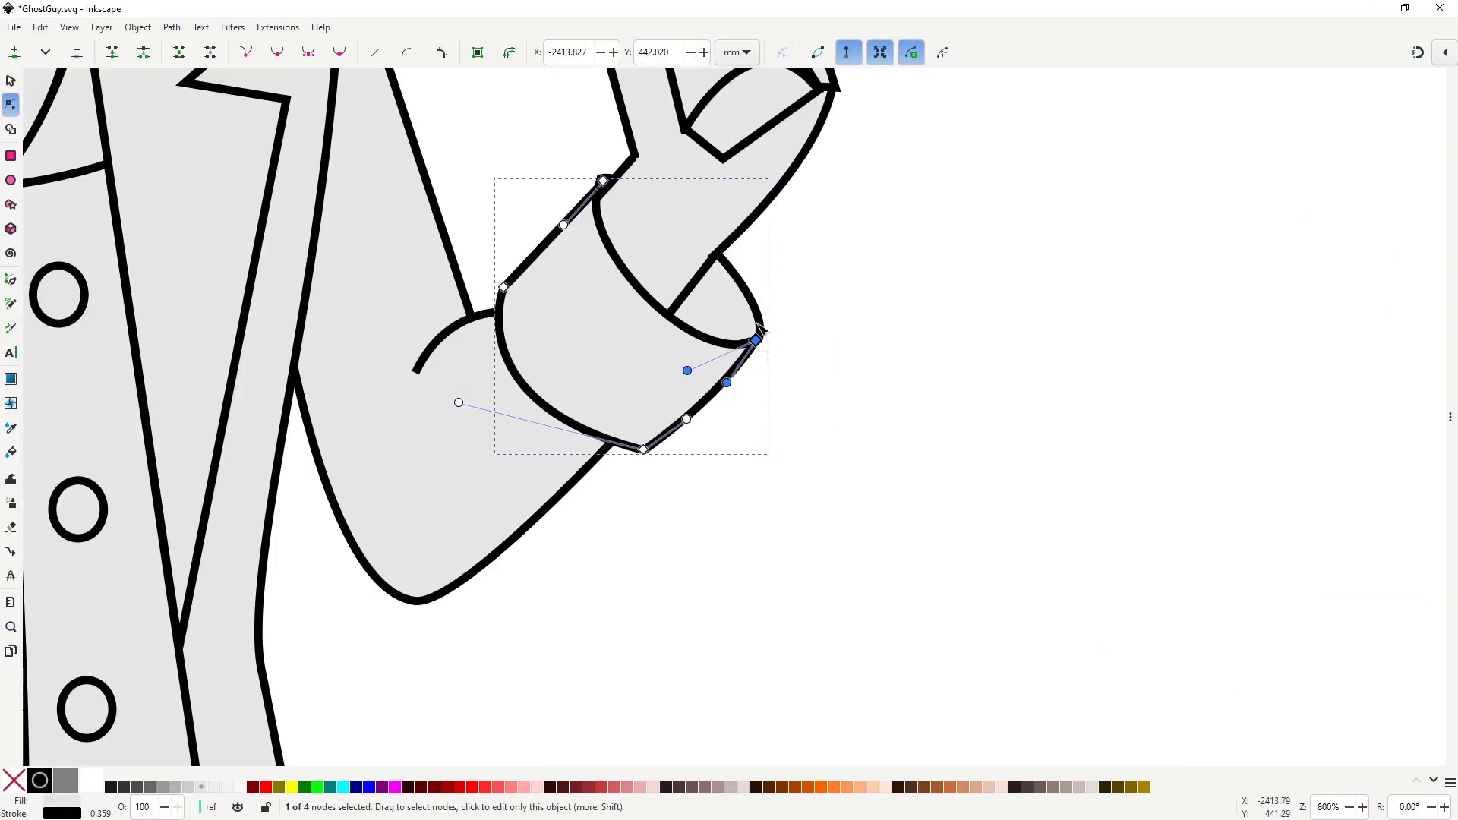
{"action": "left_click", "coordinate": [965, 425]}
{"action": "scroll", "coordinate": [964, 425], "scroll_direction": "down", "scroll_amount": 4}
{"action": "left_click_drag", "start_coordinate": [931, 551], "coordinate": [765, 481]}
Raise the belt and buckle slightly and shift the lower waistcoat buttons upward to suit.
{"action": "scroll", "coordinate": [731, 477], "scroll_direction": "down", "scroll_amount": 1}
{"action": "scroll", "coordinate": [688, 477], "scroll_direction": "up", "scroll_amount": 3}
{"action": "key", "text": "s"}
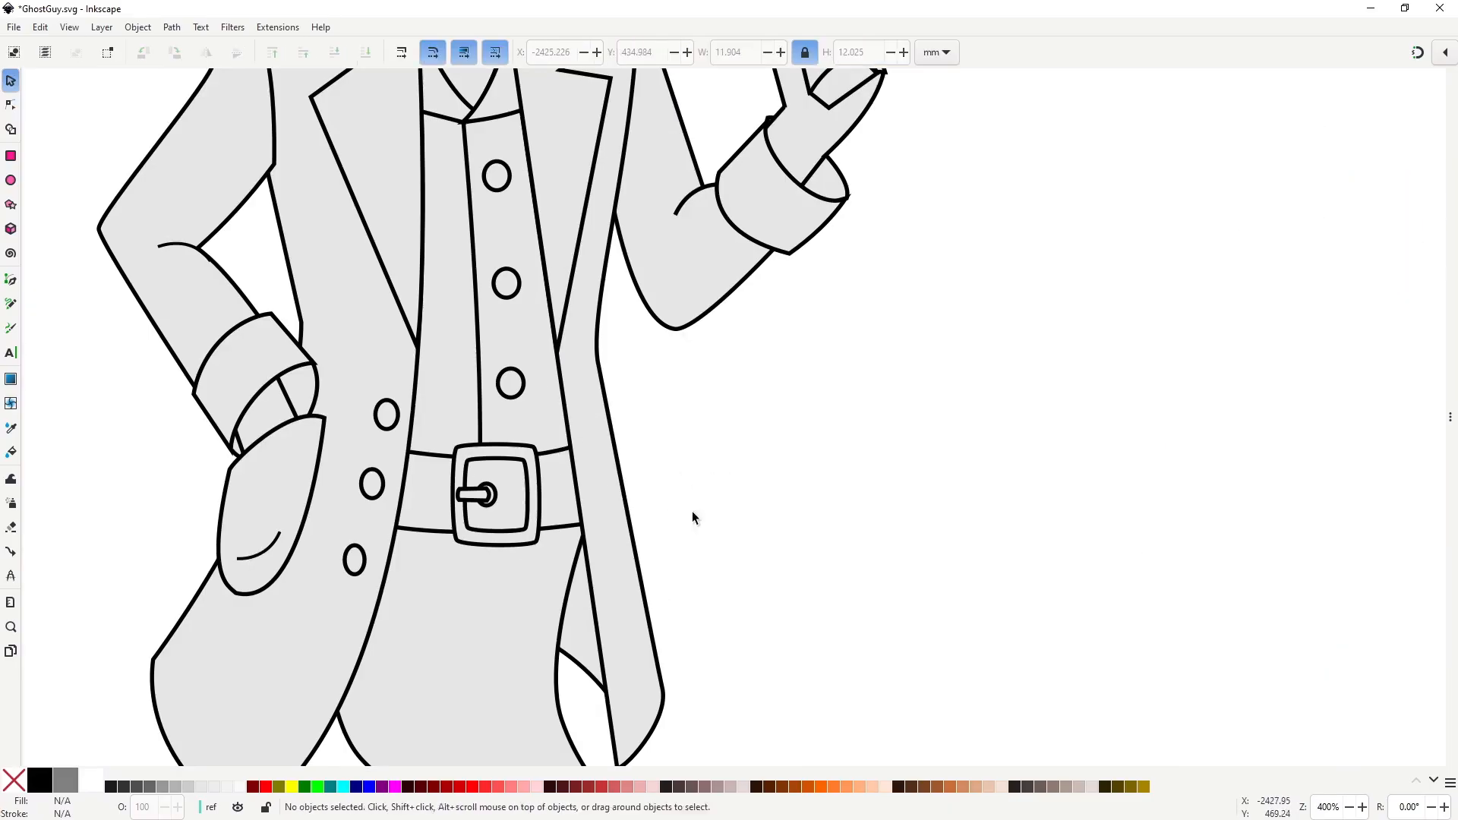
{"action": "left_click_drag", "start_coordinate": [741, 548], "coordinate": [264, 418]}
{"action": "left_click_drag", "start_coordinate": [492, 496], "coordinate": [493, 479]}
{"action": "scroll", "coordinate": [750, 485], "scroll_direction": "down", "scroll_amount": 3}
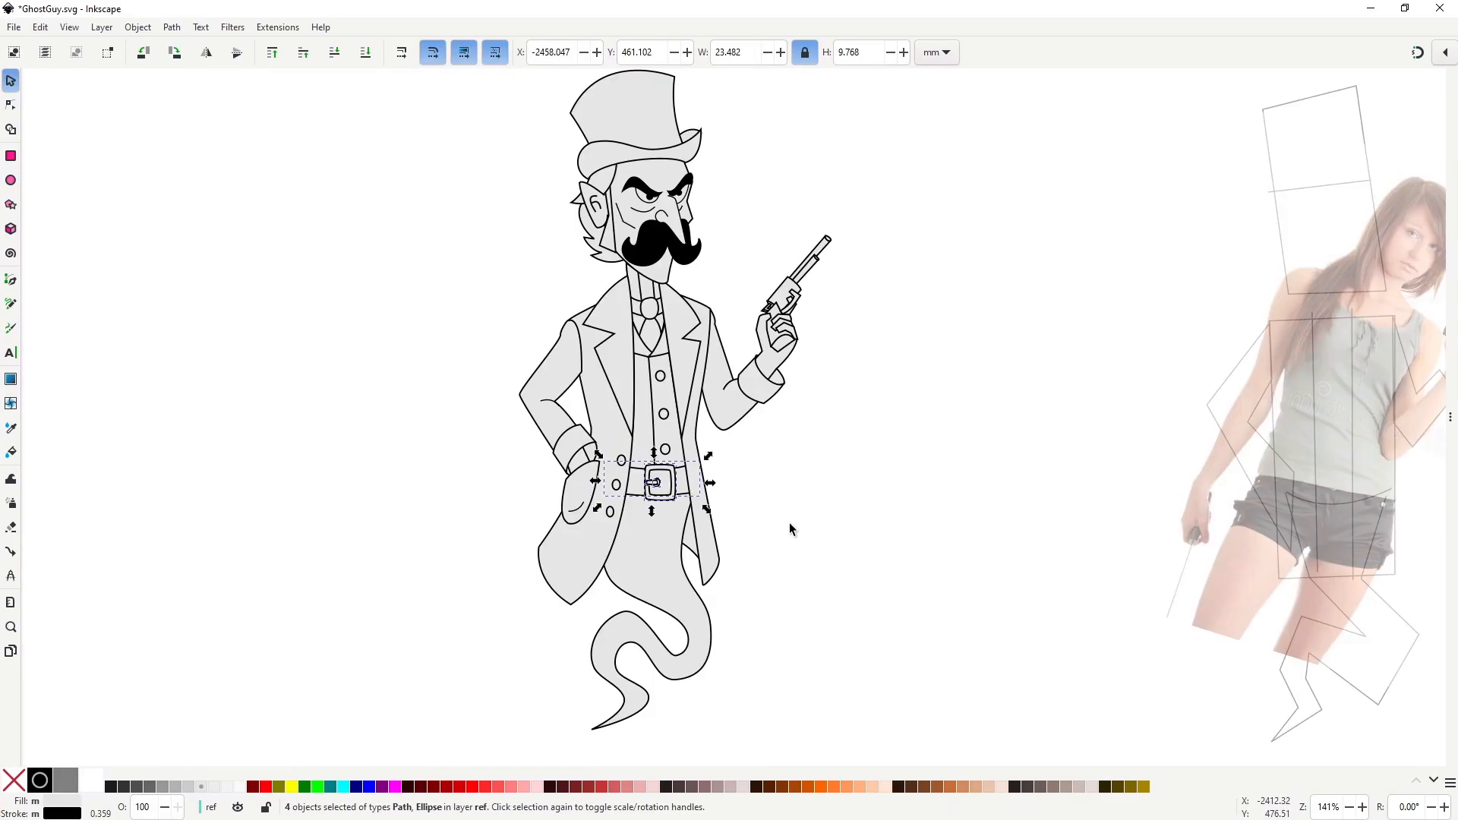
{"action": "scroll", "coordinate": [657, 423], "scroll_direction": "up", "scroll_amount": 4}
{"action": "left_click", "coordinate": [682, 371]}
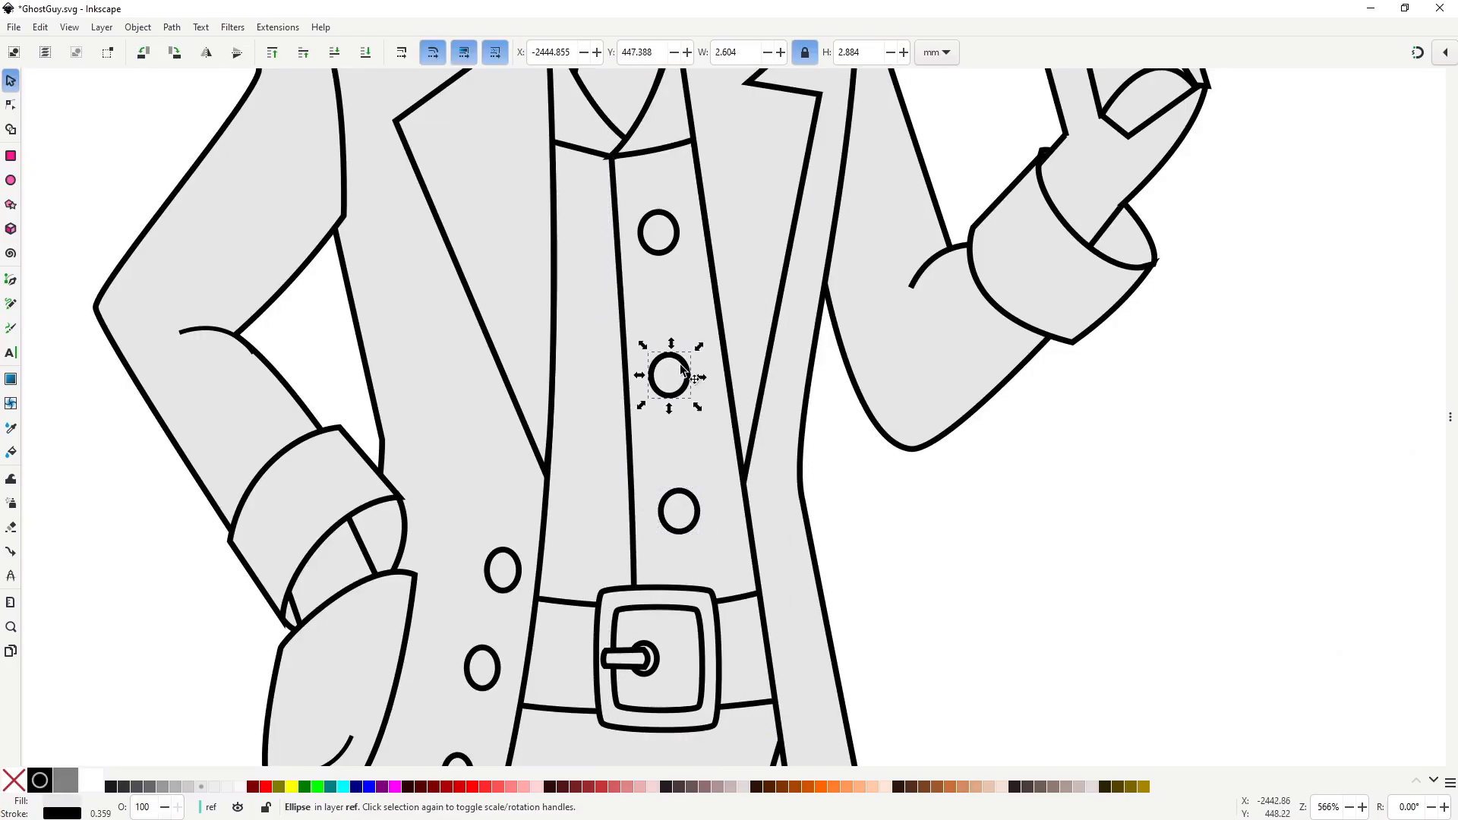
{"action": "left_click", "coordinate": [877, 522]}
{"action": "scroll", "coordinate": [876, 523], "scroll_direction": "down", "scroll_amount": 4}
{"action": "left_click_drag", "start_coordinate": [958, 568], "coordinate": [813, 461]}
Move the corner nodes of the hip arm's cuff and its inner opening so the edges line up.
{"action": "scroll", "coordinate": [617, 413], "scroll_direction": "up", "scroll_amount": 4}
{"action": "key", "text": "n"}
{"action": "left_click", "coordinate": [619, 423]}
{"action": "left_click_drag", "start_coordinate": [636, 432], "coordinate": [632, 445]}
{"action": "left_click_drag", "start_coordinate": [575, 362], "coordinate": [584, 366]}
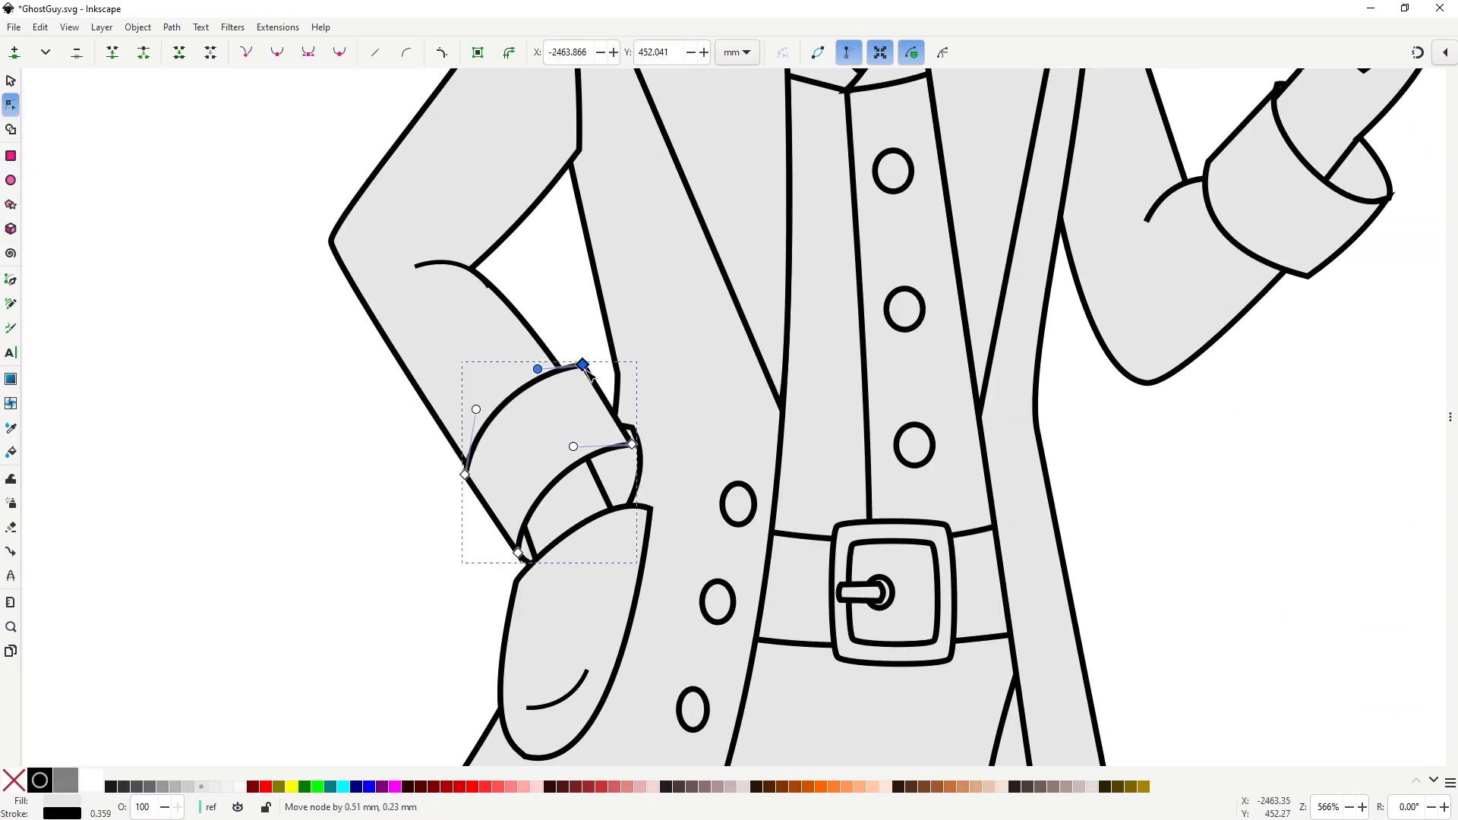
{"action": "left_click", "coordinate": [636, 436]}
{"action": "left_click_drag", "start_coordinate": [633, 428], "coordinate": [634, 445]}
{"action": "left_click_drag", "start_coordinate": [670, 518], "coordinate": [661, 498]}
{"action": "key", "text": "s"}
{"action": "key", "text": "Escape"}
{"action": "scroll", "coordinate": [822, 441], "scroll_direction": "down", "scroll_amount": 2}
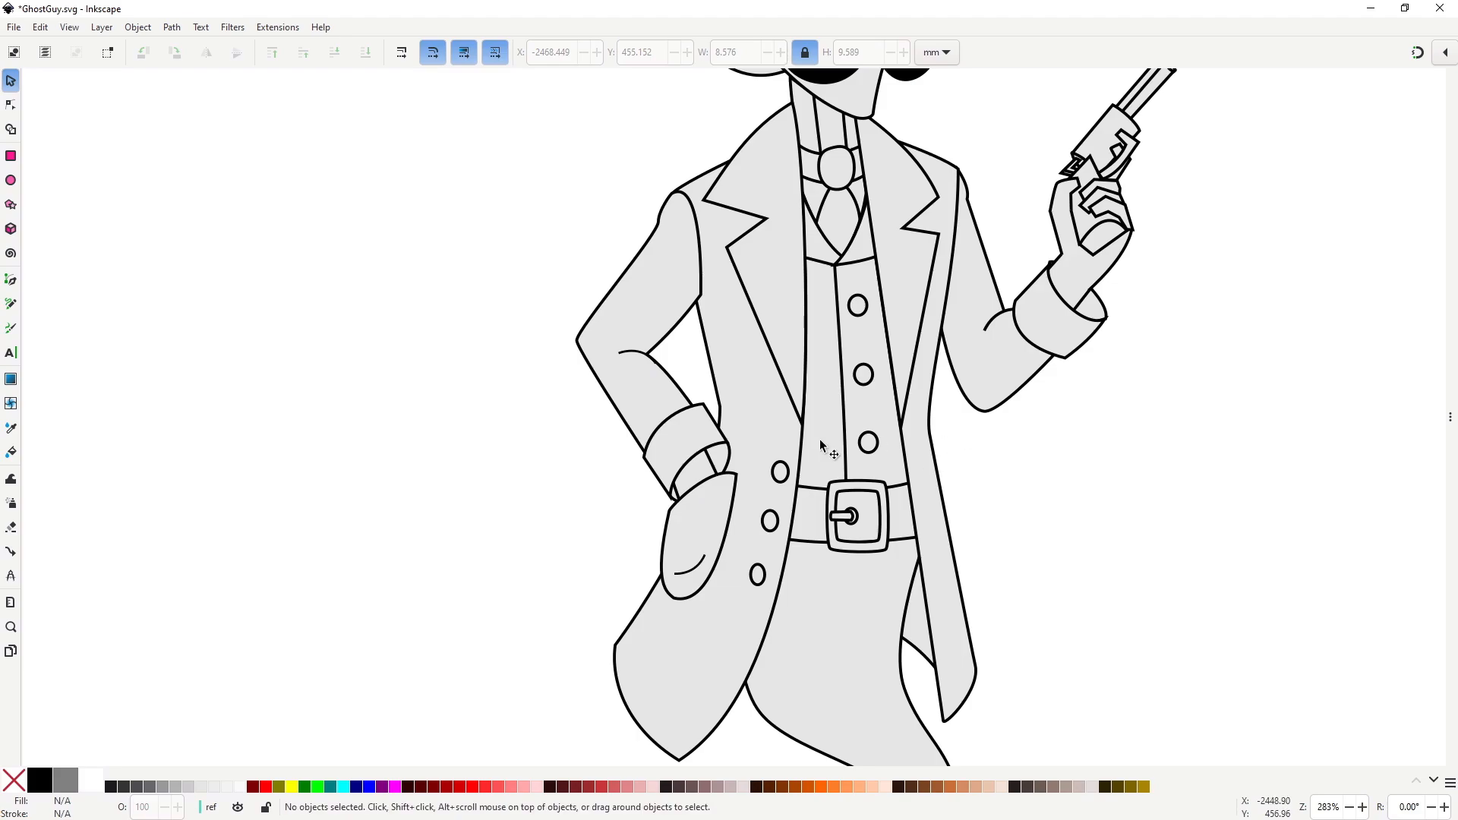
Shift the outer elbow node of the hip arm slightly downward.
{"action": "double_click", "coordinate": [609, 337]}
{"action": "left_click_drag", "start_coordinate": [577, 340], "coordinate": [578, 350]}
{"action": "key", "text": "s"}
{"action": "key", "text": "Escape"}
Reposition the pistol arm's node below the shoulder and adjust its handle to round the shoulder curve.
{"action": "scroll", "coordinate": [978, 194], "scroll_direction": "up", "scroll_amount": 3}
{"action": "double_click", "coordinate": [942, 251]}
{"action": "left_click_drag", "start_coordinate": [944, 234], "coordinate": [952, 245]}
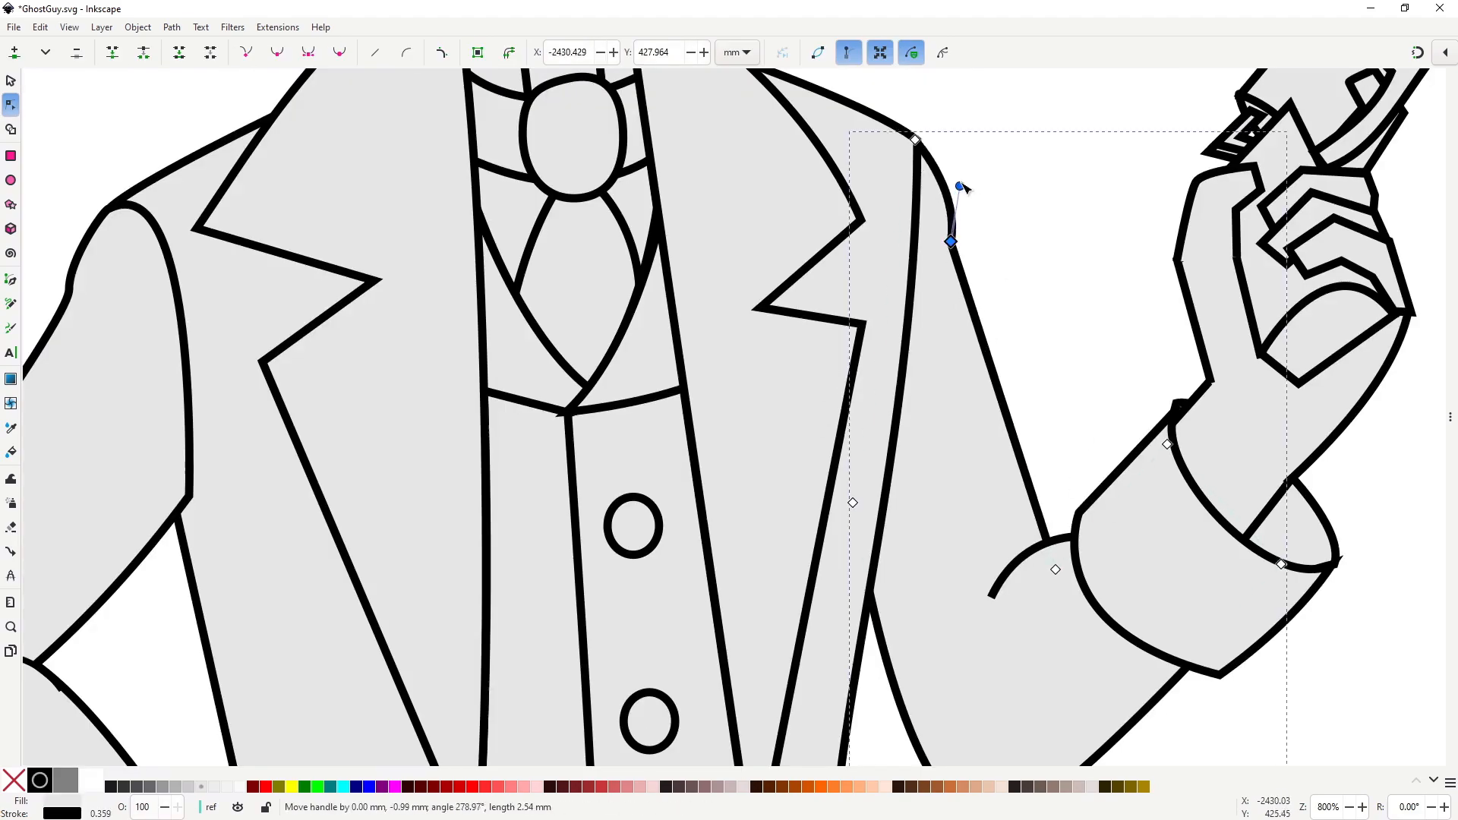
{"action": "key", "text": "s"}
{"action": "key", "text": "Escape"}
Refine the finger outlines on the pistol hand by adjusting their nodes near the fingertips.
{"action": "scroll", "coordinate": [980, 243], "scroll_direction": "down", "scroll_amount": 3}
{"action": "double_click", "coordinate": [1019, 243]}
{"action": "scroll", "coordinate": [1019, 244], "scroll_direction": "up", "scroll_amount": 5}
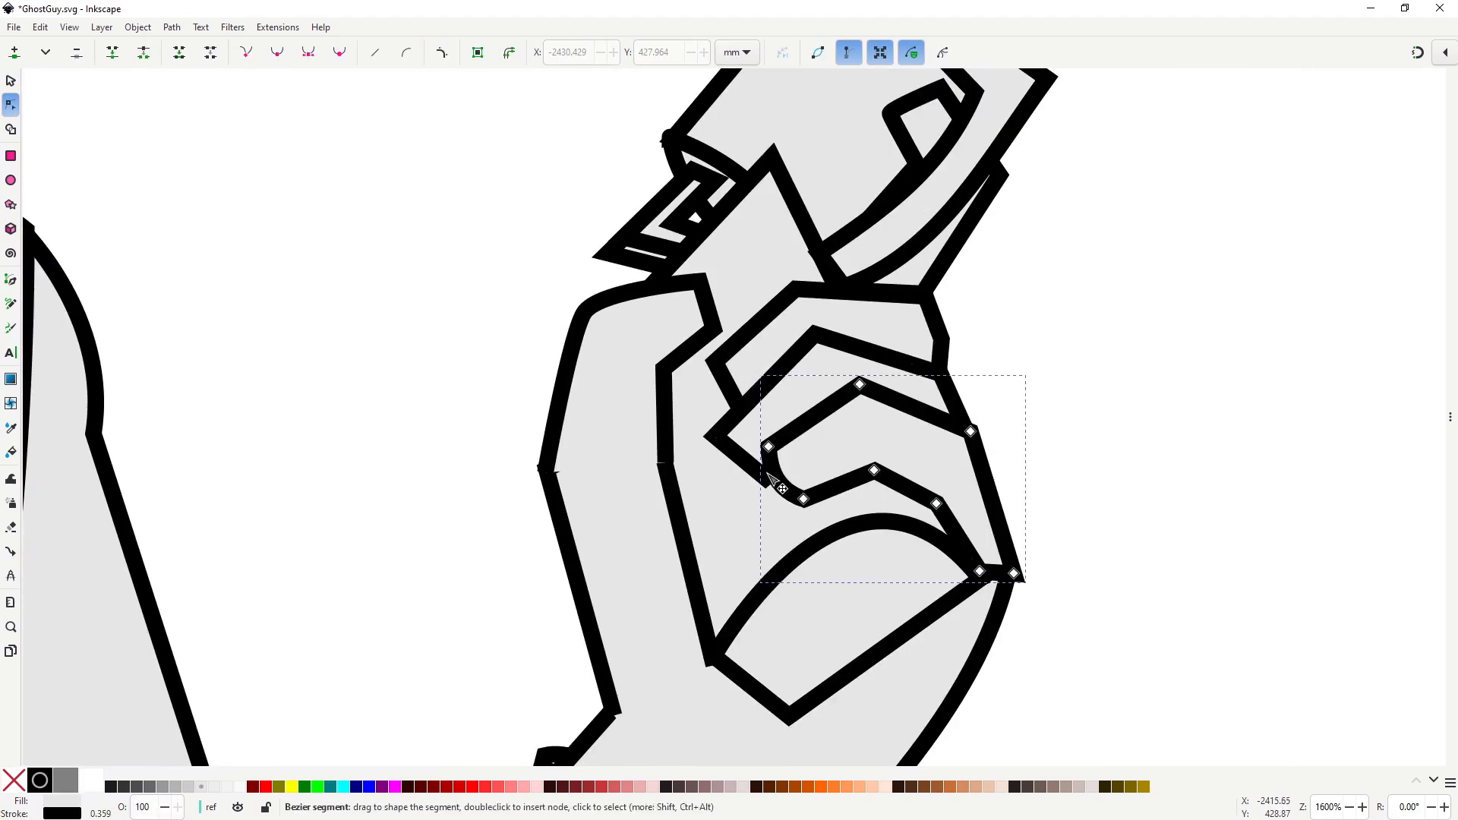
{"action": "left_click_drag", "start_coordinate": [727, 436], "coordinate": [720, 390]}
{"action": "left_click", "coordinate": [727, 383]}
{"action": "left_click_drag", "start_coordinate": [717, 363], "coordinate": [720, 363]}
{"action": "key", "text": "Escape"}
{"action": "scroll", "coordinate": [1080, 460], "scroll_direction": "down", "scroll_amount": 6}
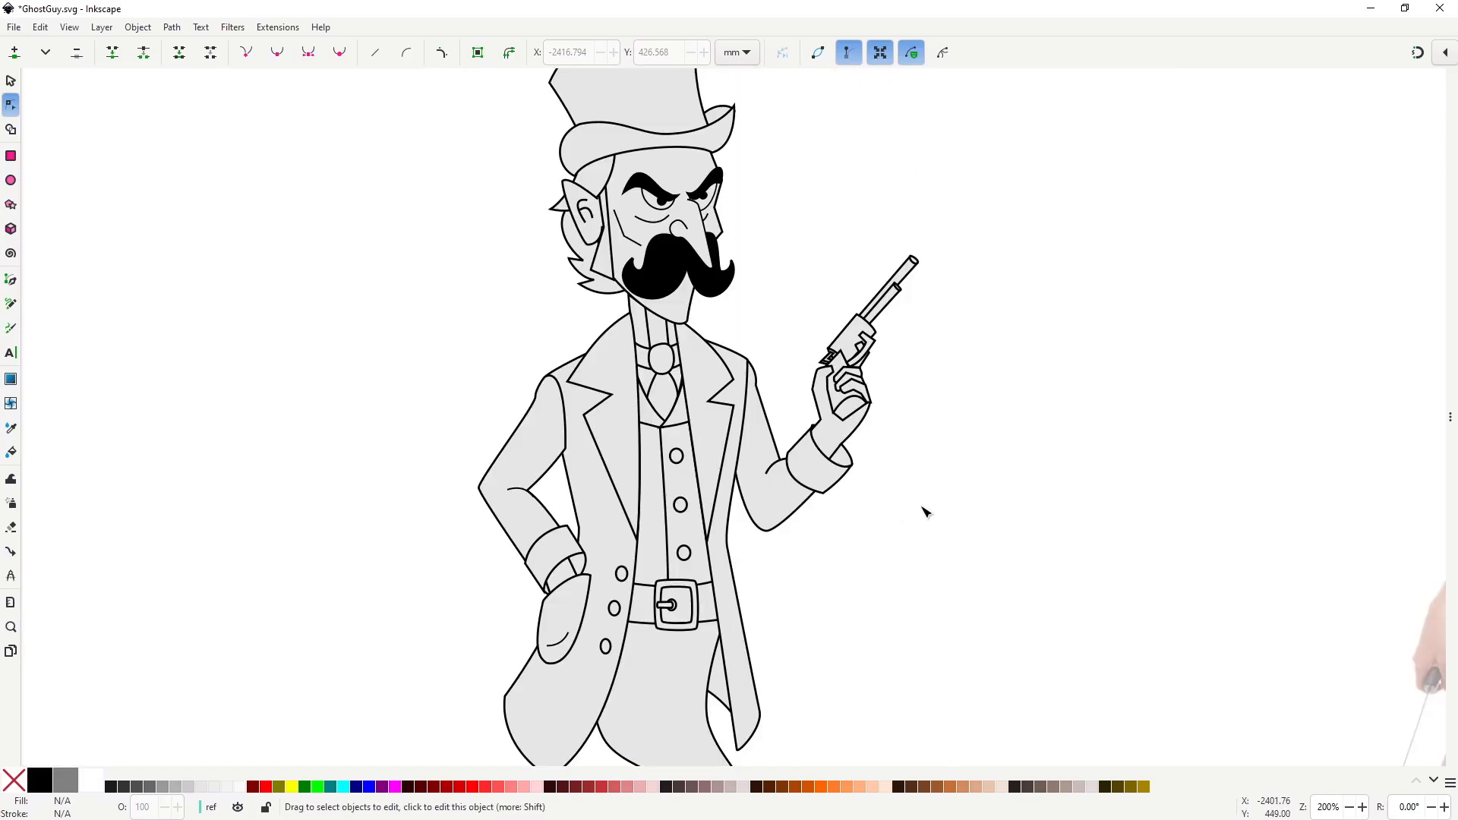
Adjust the nodes along the waistcoat's top edge where the two flaps overlap beneath the tie.
{"action": "scroll", "coordinate": [638, 340], "scroll_direction": "up", "scroll_amount": 3}
{"action": "left_click", "coordinate": [634, 342]}
{"action": "mouse_move", "coordinate": [637, 437]}
{"action": "left_mouse_down"}
{"action": "mouse_move", "coordinate": [580, 378]}
{"action": "mouse_move", "coordinate": [641, 439]}
{"action": "left_mouse_up"}
{"action": "double_click", "coordinate": [591, 379]}
{"action": "left_click_drag", "start_coordinate": [591, 379], "coordinate": [605, 423]}
{"action": "key", "text": "Escape"}
{"action": "key", "text": "Escape"}
{"action": "scroll", "coordinate": [856, 282], "scroll_direction": "down", "scroll_amount": 4}
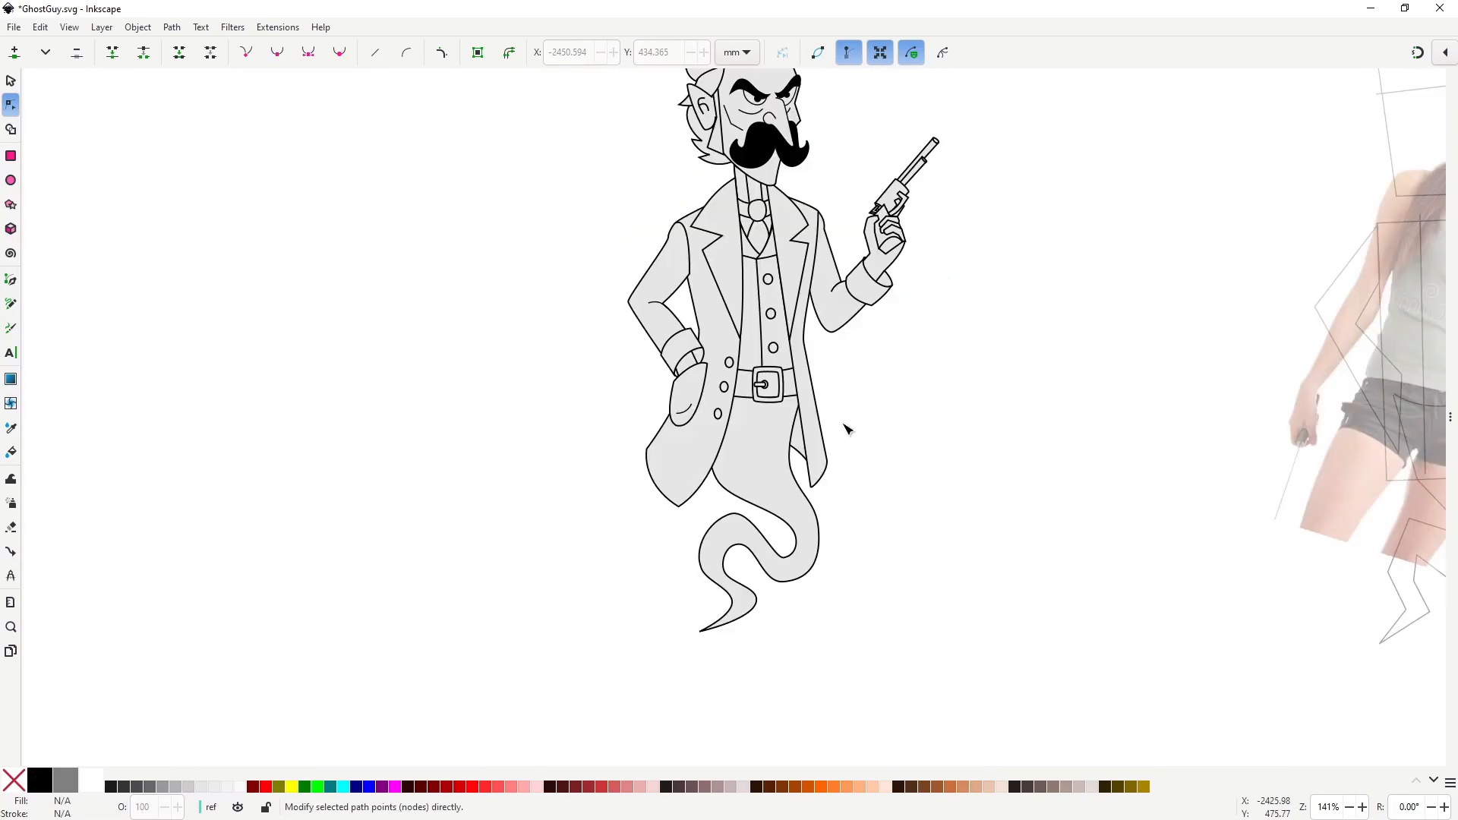
{"action": "left_click_drag", "start_coordinate": [959, 224], "coordinate": [828, 413]}
{"action": "scroll", "coordinate": [585, 307], "scroll_direction": "up", "scroll_amount": 5}
{"action": "left_click", "coordinate": [584, 327]}
{"action": "key", "text": "s"}
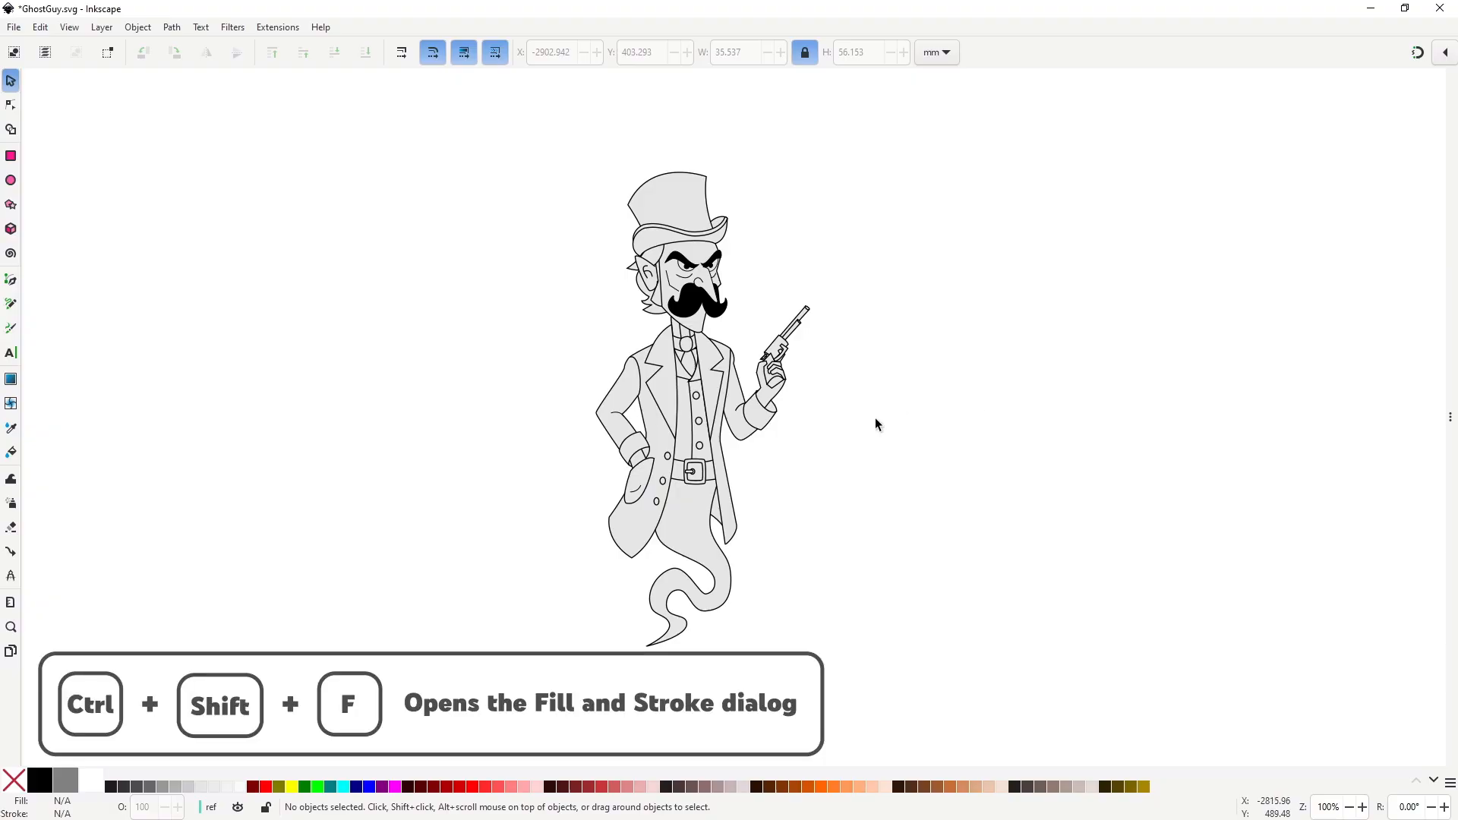
Open the Fill and Stroke settings and select the whole ghost drawing except its solid black facial details.
{"action": "key", "text": "ctrl+shift+f"}
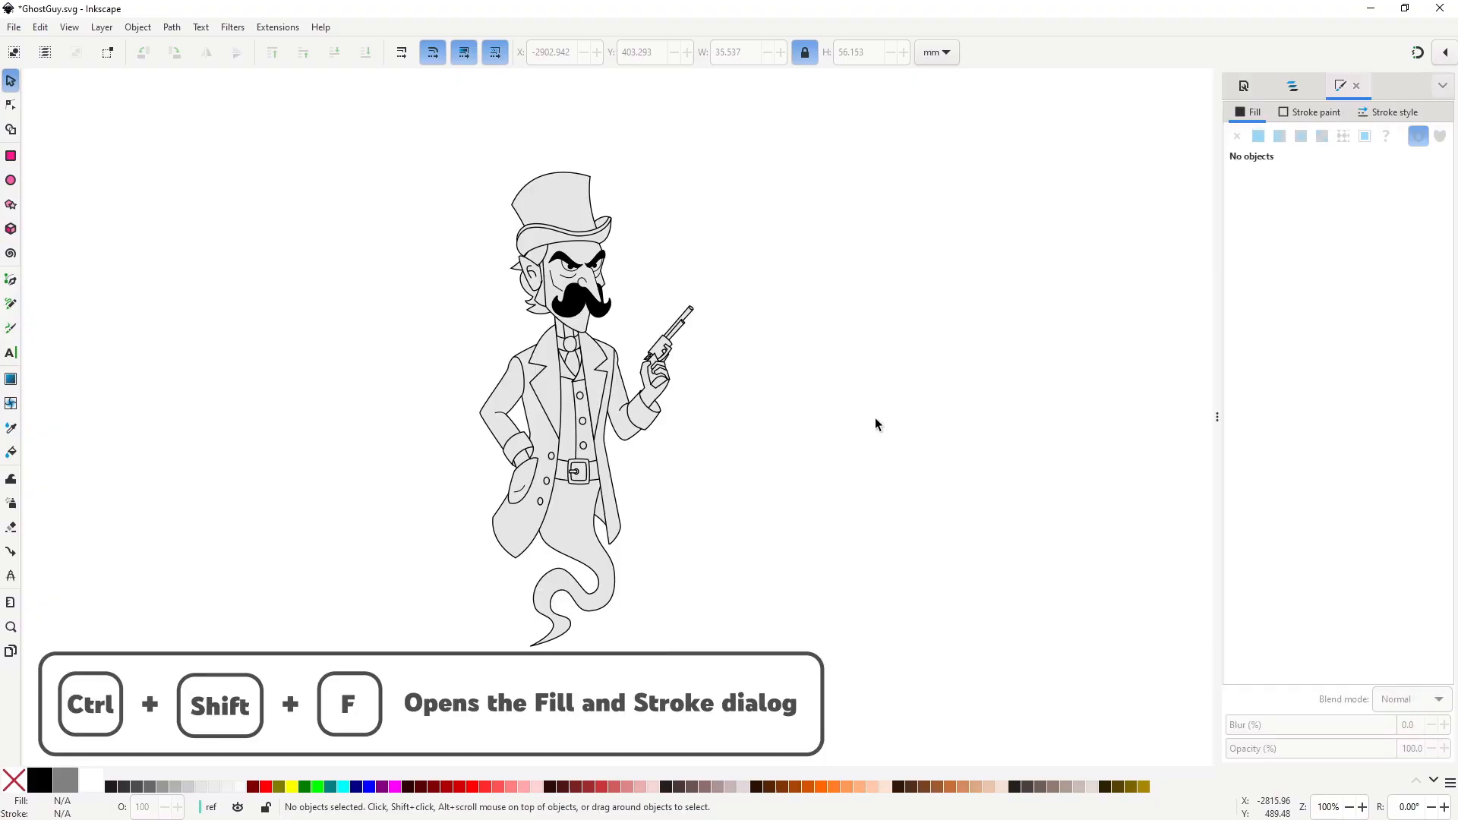
{"action": "left_click_drag", "start_coordinate": [380, 126], "coordinate": [822, 698]}
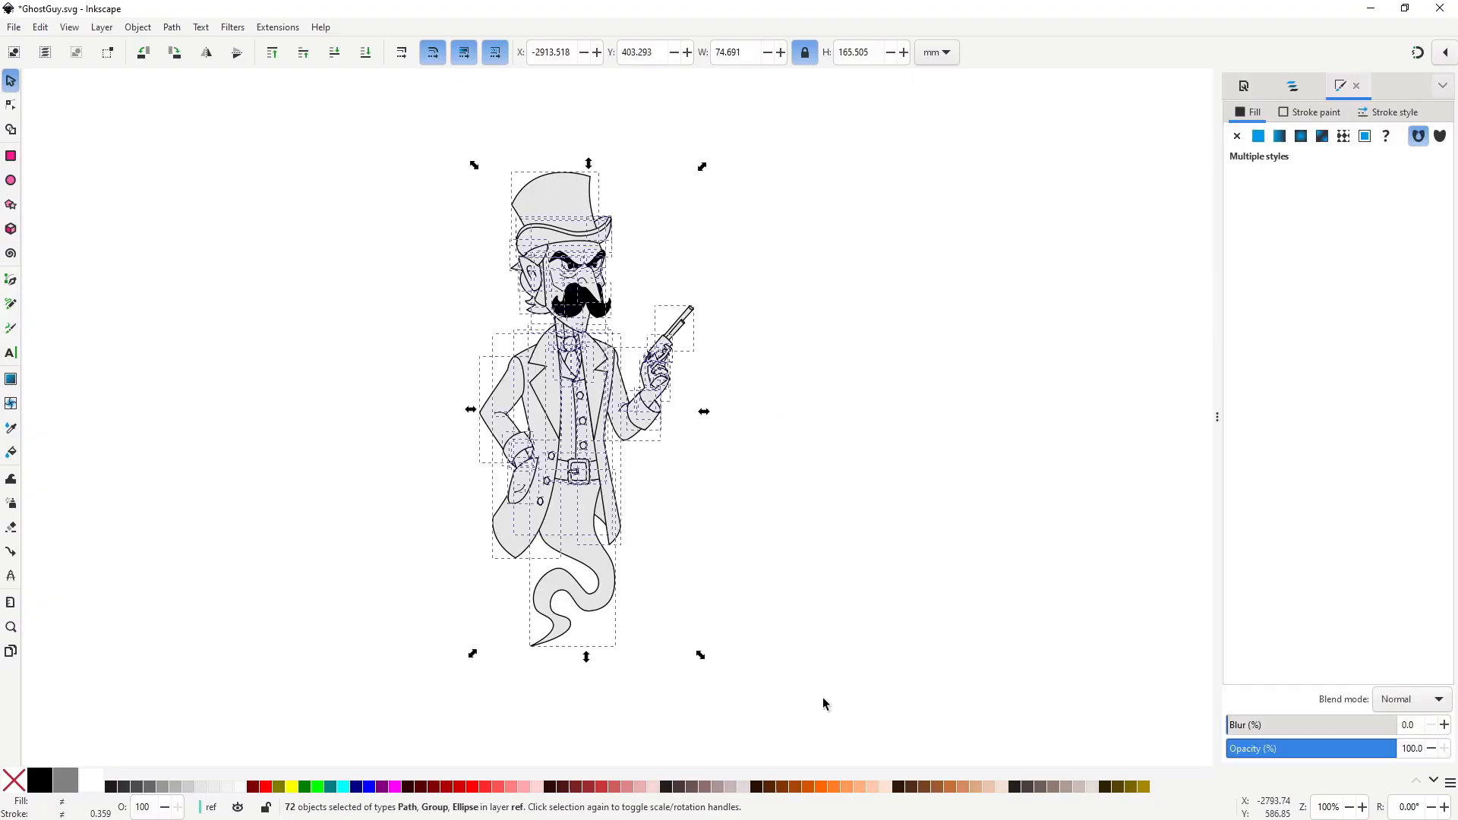
{"action": "scroll", "coordinate": [614, 312], "scroll_direction": "up", "scroll_amount": 4}
{"action": "scroll", "coordinate": [600, 300], "scroll_direction": "up", "scroll_amount": 5}
{"action": "scroll", "coordinate": [600, 300], "scroll_direction": "left", "scroll_amount": 4}
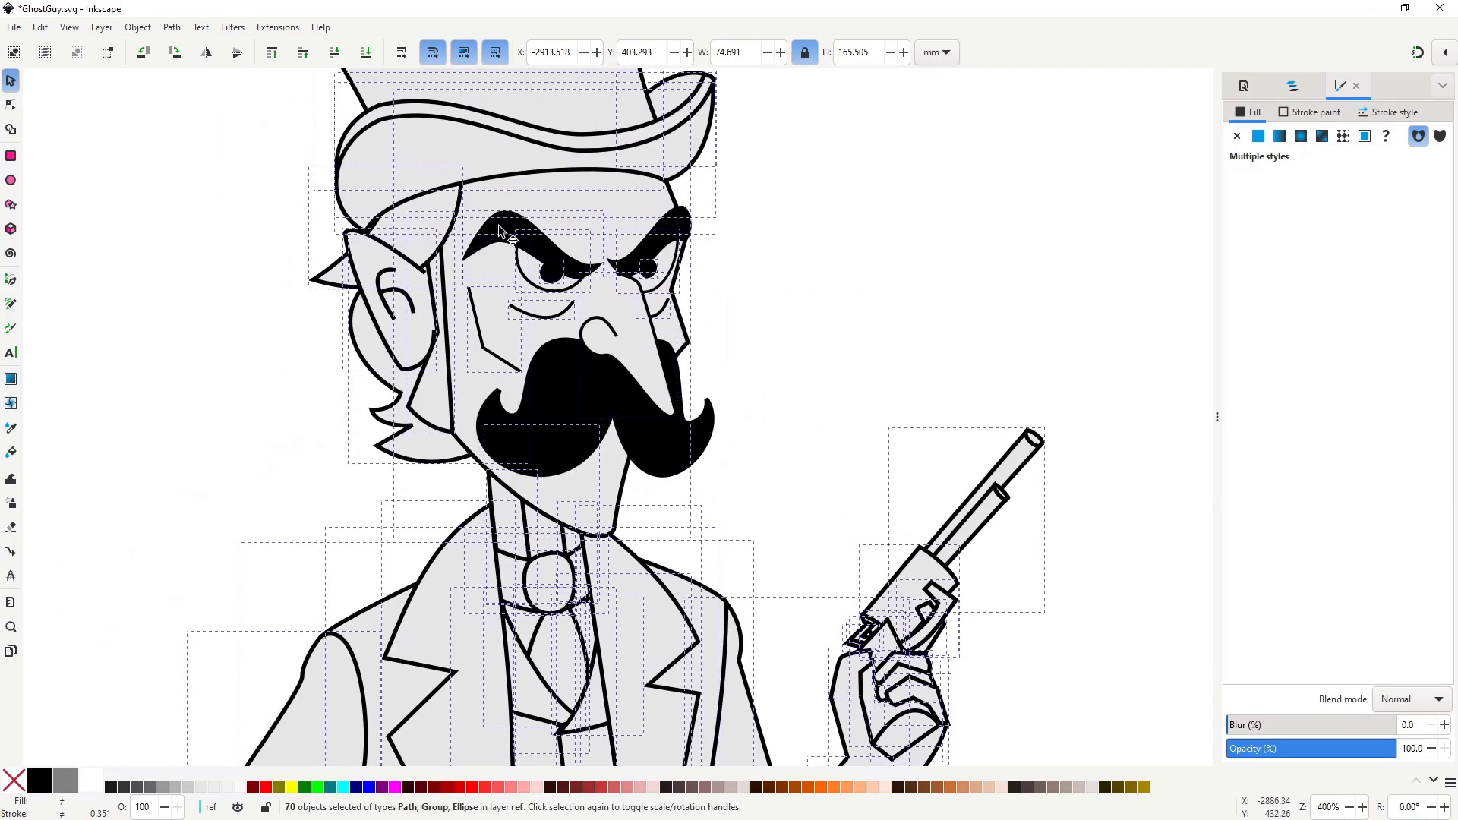
{"action": "scroll", "coordinate": [639, 273], "scroll_direction": "up", "scroll_amount": 2}
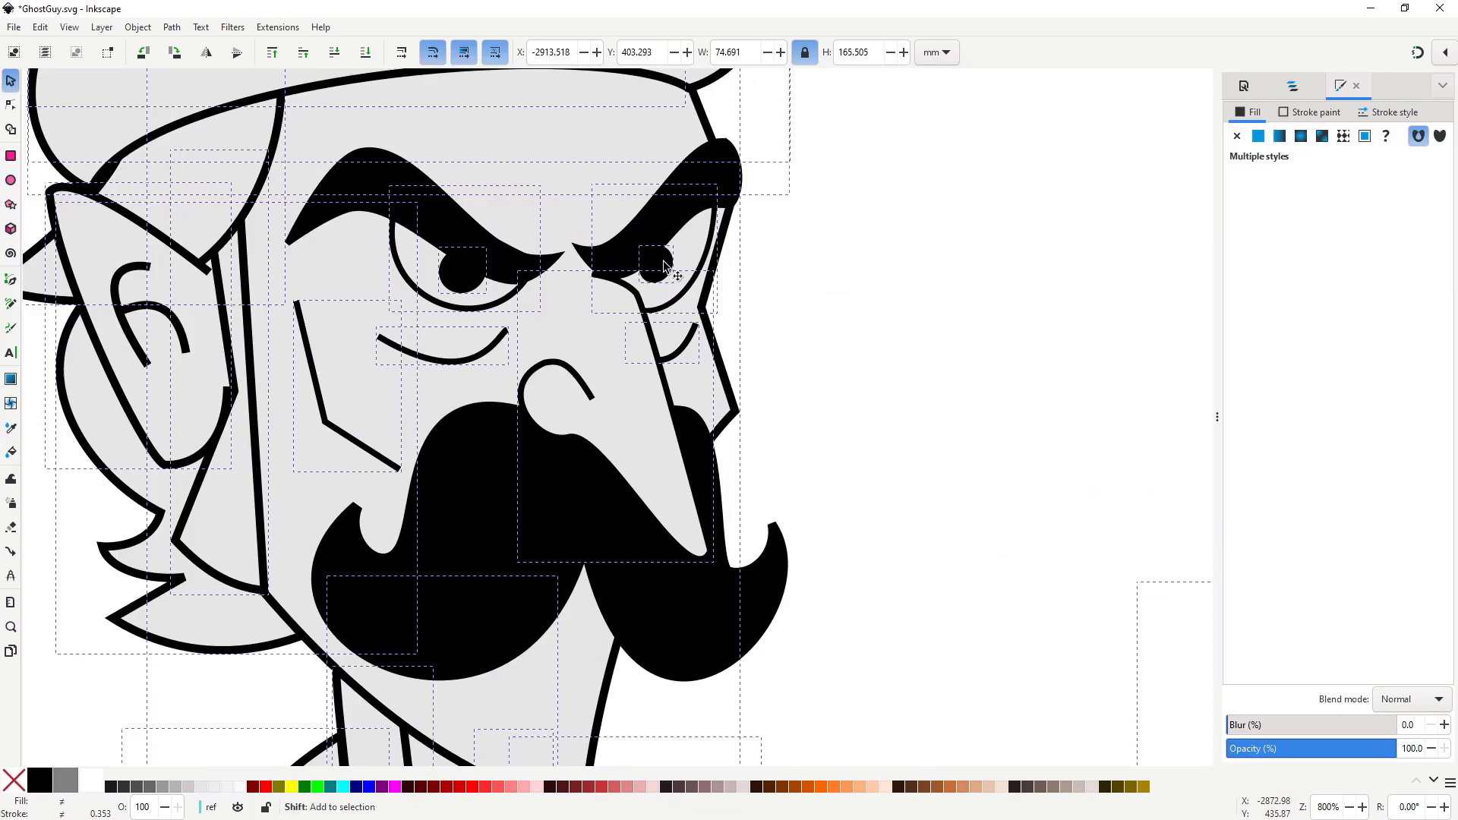
{"action": "scroll", "coordinate": [596, 341], "scroll_direction": "down", "scroll_amount": 5}
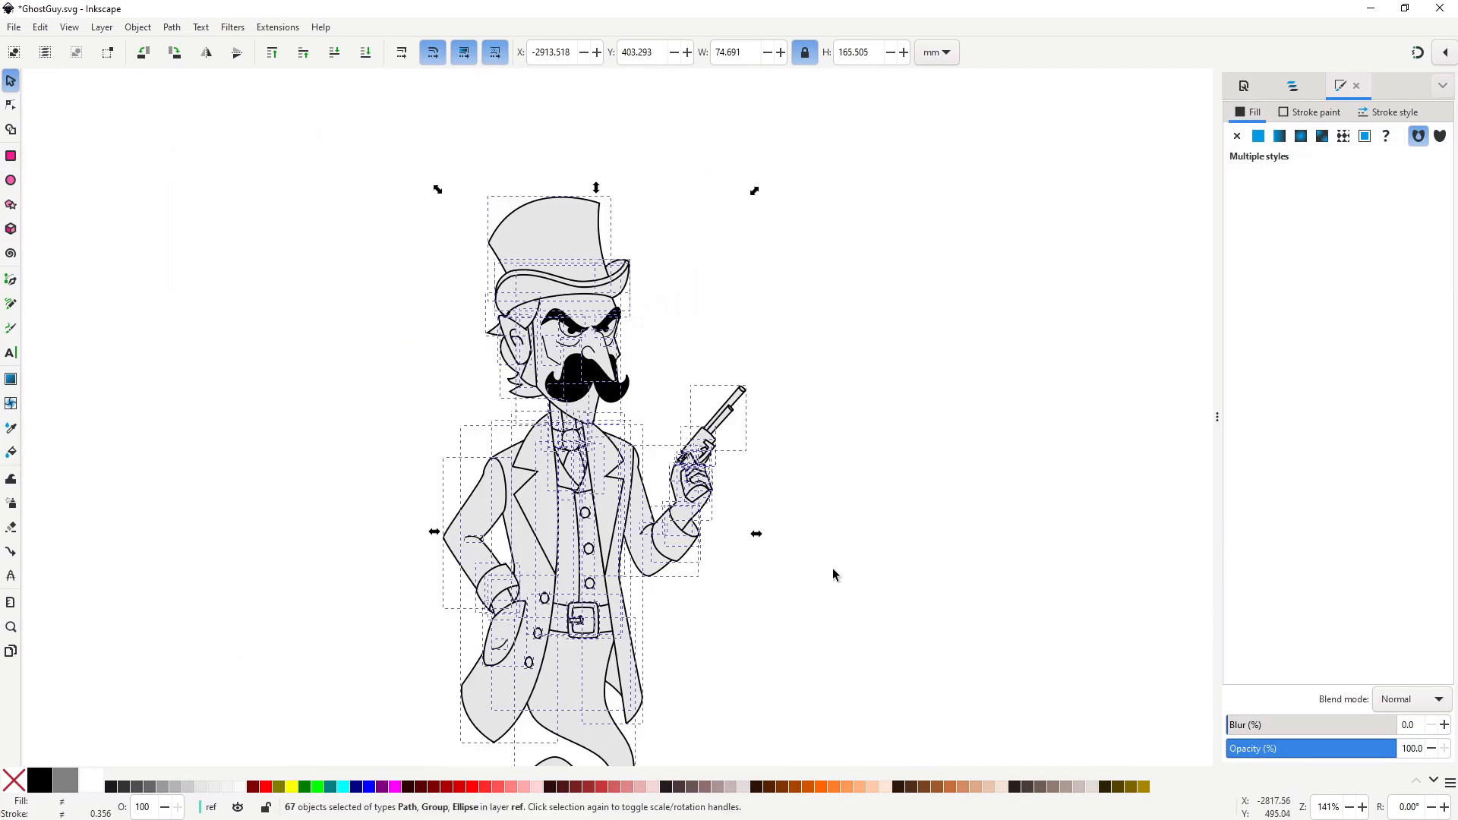
{"action": "left_click_drag", "start_coordinate": [879, 530], "coordinate": [782, 449]}
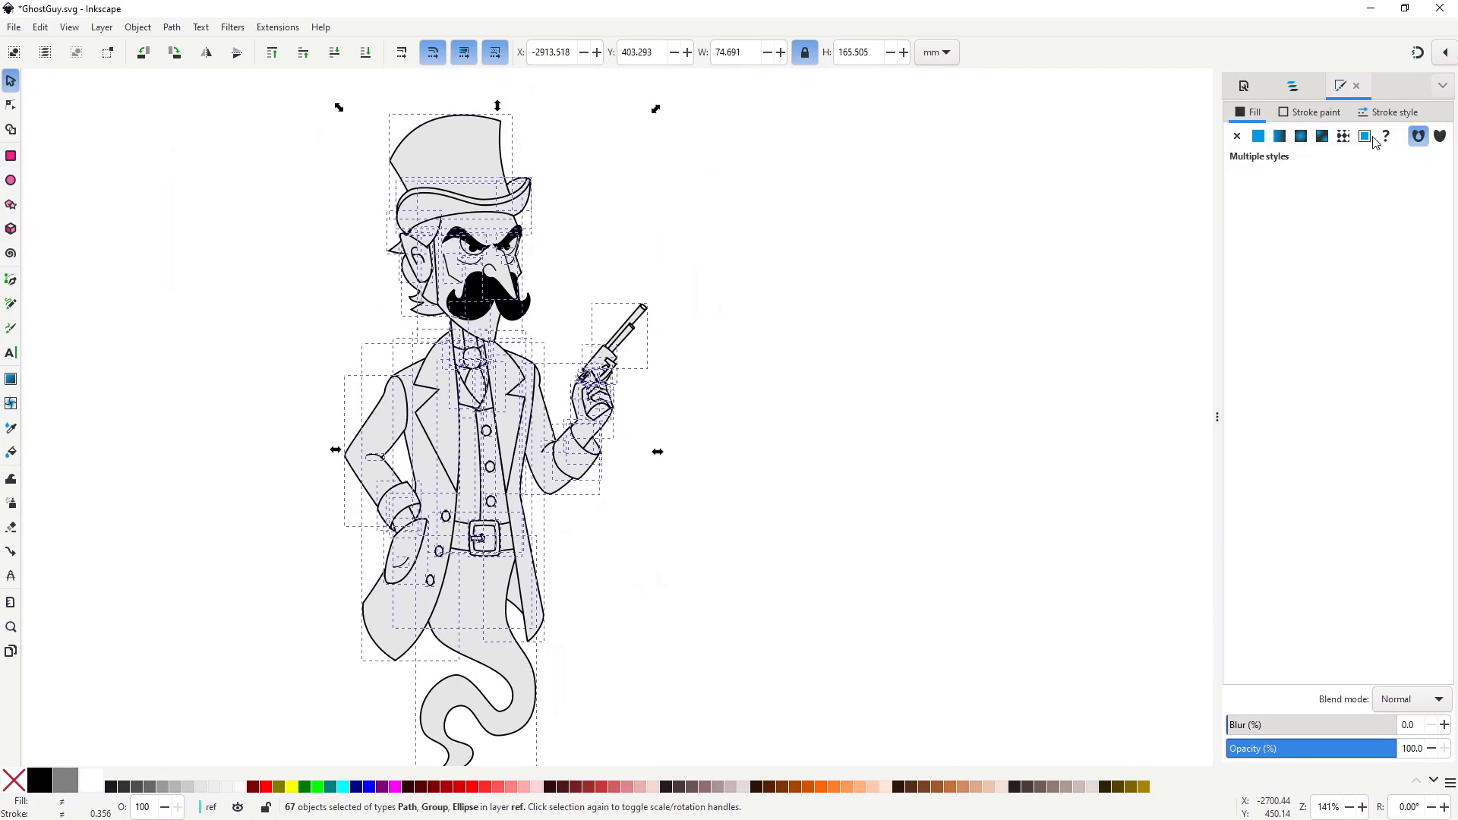
Set the selected outlines' stroke width in pixels, trying 2 and 1 before settling on 1.2 px.
{"action": "left_click", "coordinate": [1403, 112]}
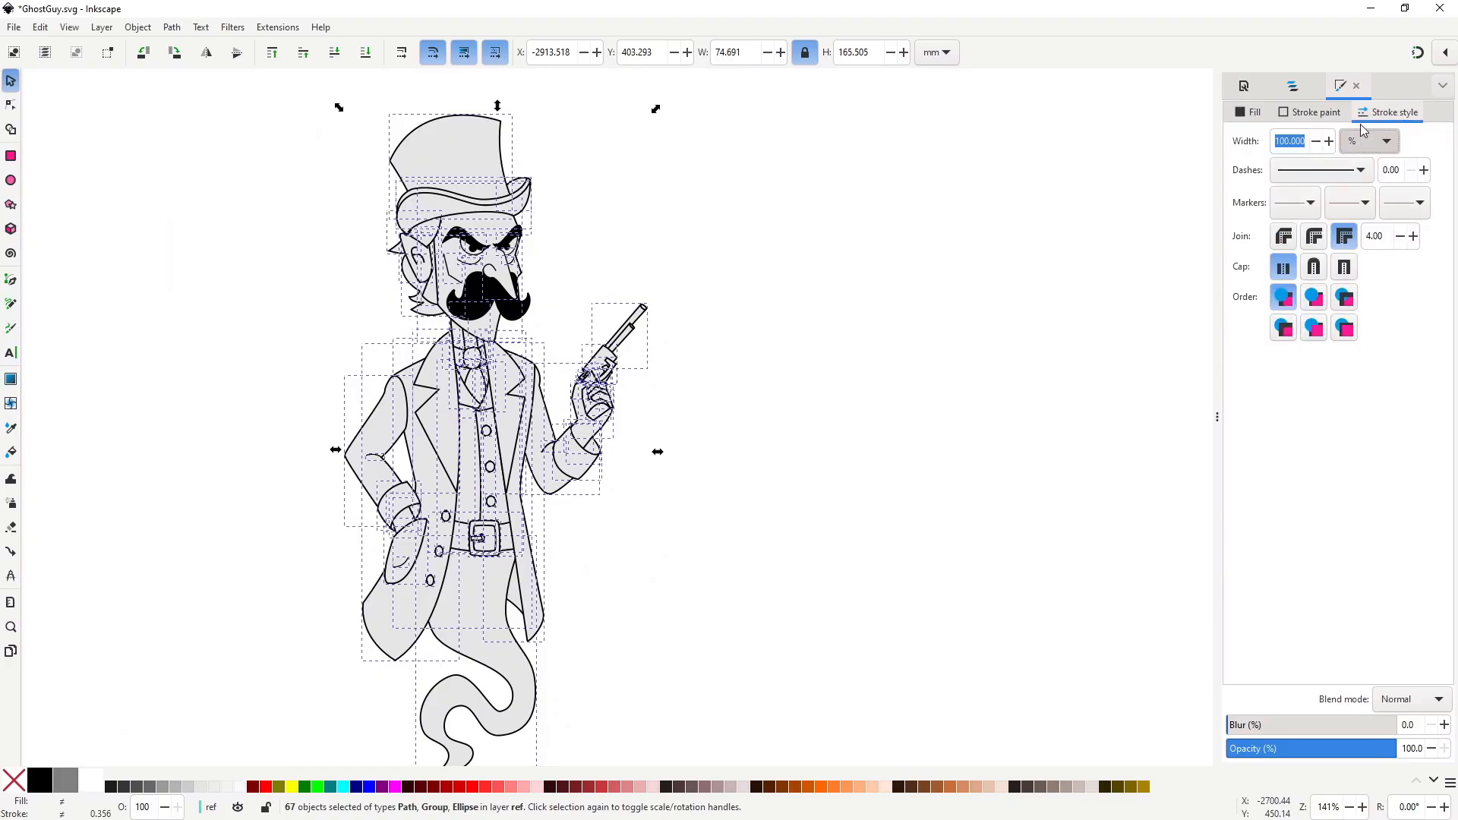
{"action": "scroll", "coordinate": [1380, 144], "scroll_direction": "down", "scroll_amount": 1}
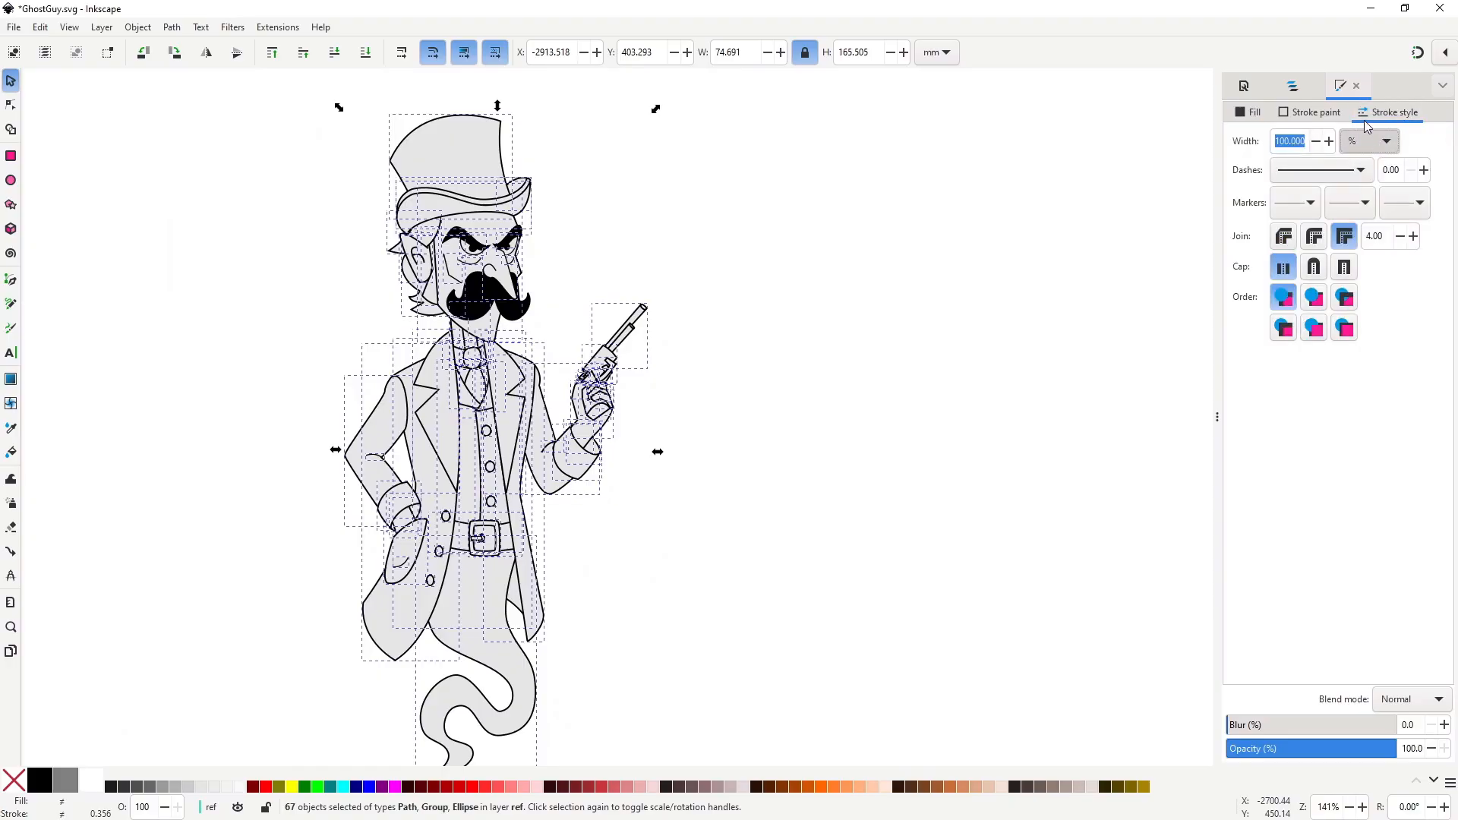
{"action": "type", "text": "1"}
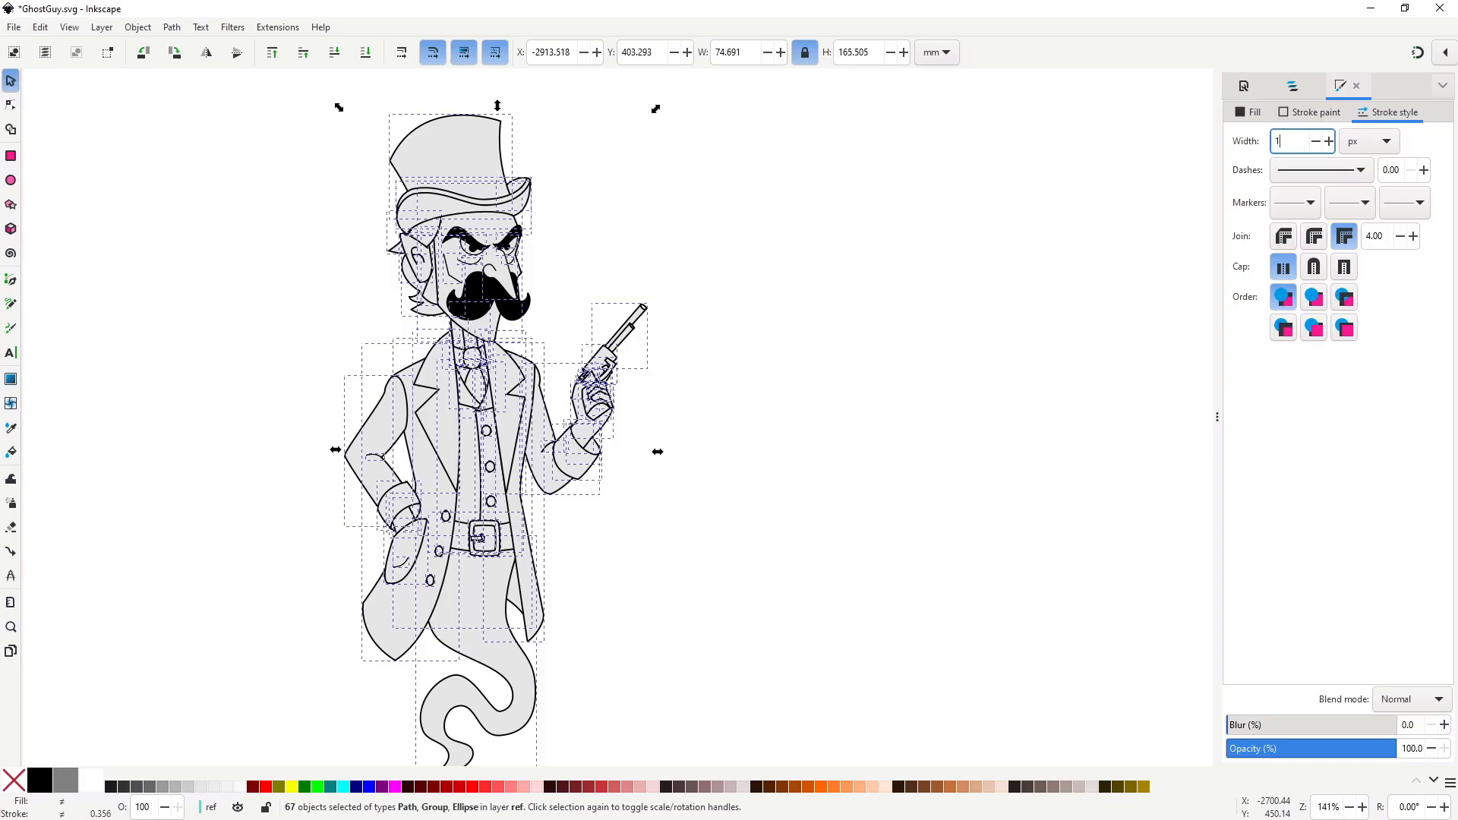
{"action": "key", "text": "BackSpace"}
{"action": "type", "text": "2"}
{"action": "key", "text": "Return"}
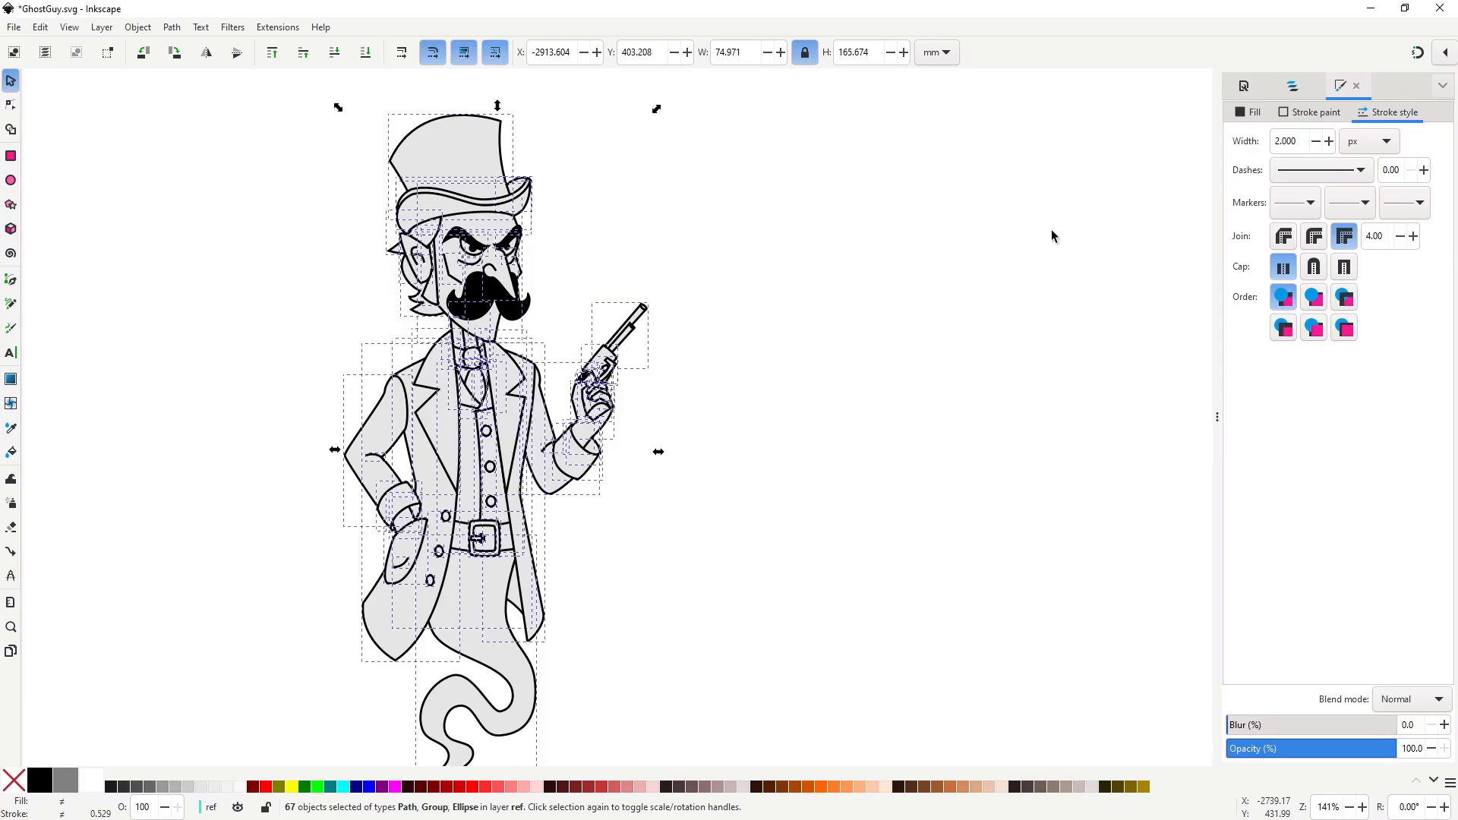
{"action": "type", "text": "1"}
{"action": "key", "text": "Return"}
{"action": "left_click_drag", "start_coordinate": [1293, 141], "coordinate": [1246, 136]}
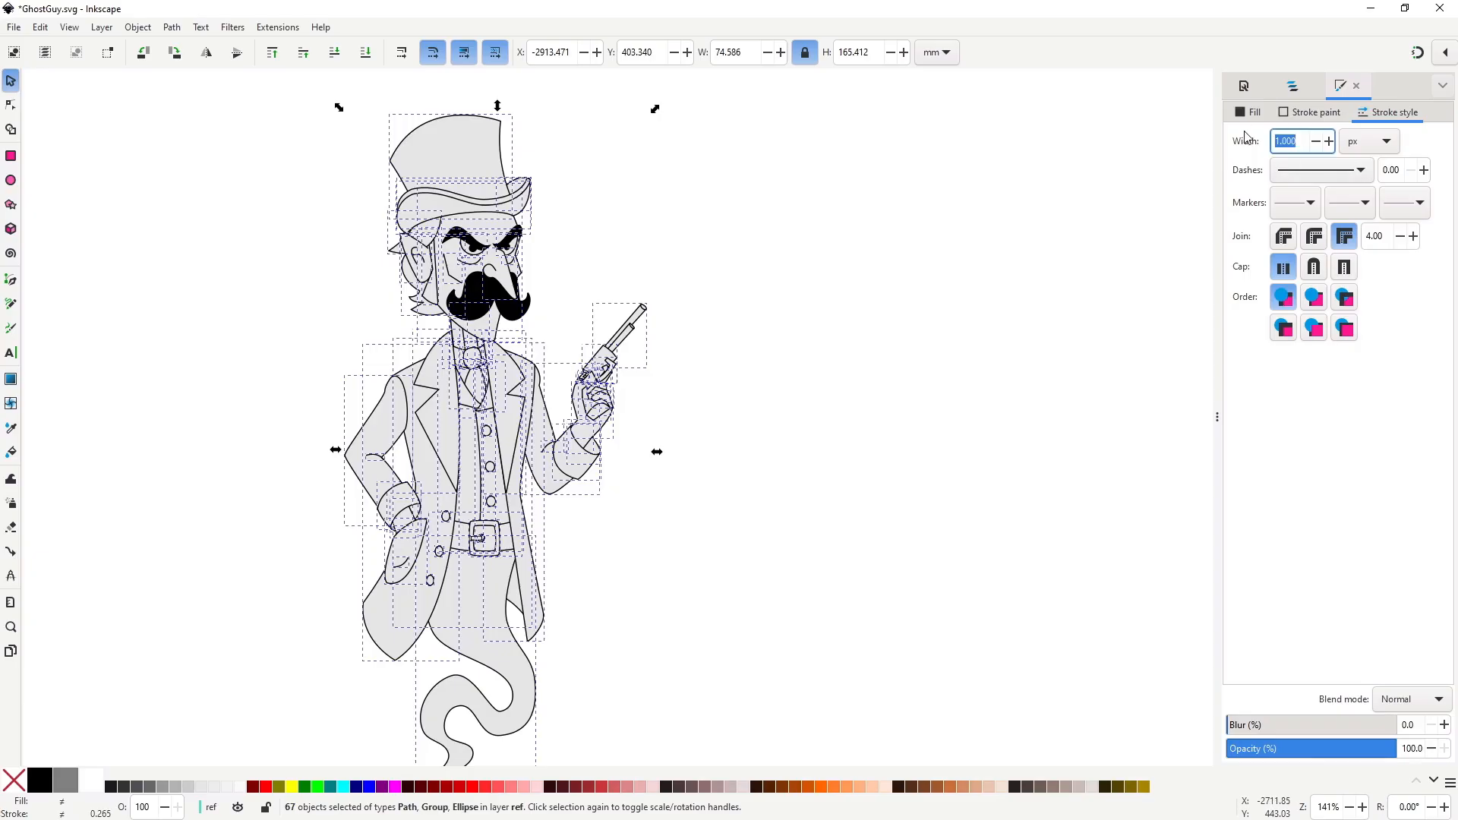
{"action": "type", "text": "1.2"}
{"action": "key", "text": "Return"}
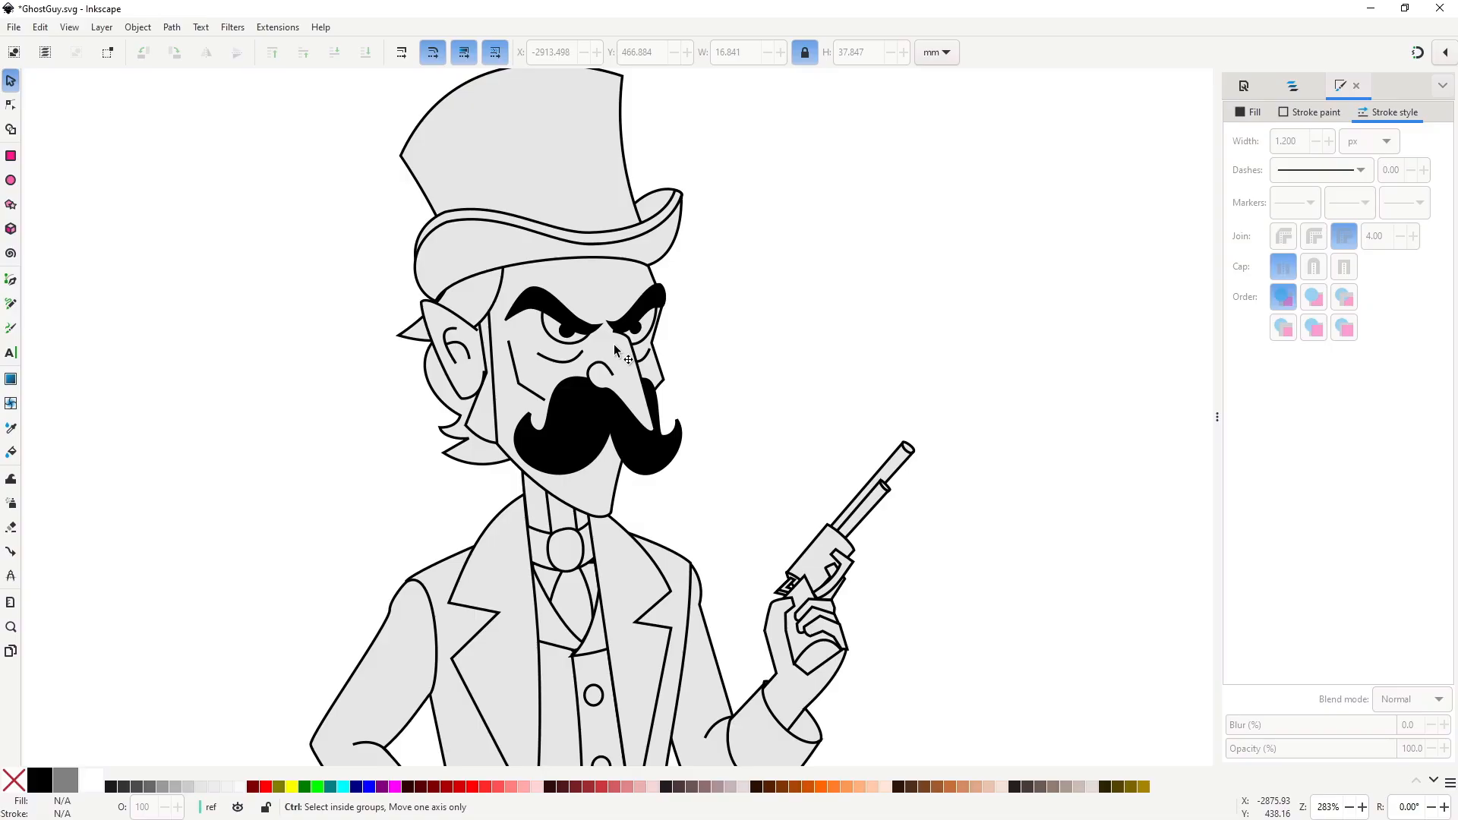
Fill the face with HSV 155, 24, 71 and give its outline the same sampled colour with the value lowered to 40.
{"action": "double_click", "coordinate": [615, 349], "text": "ctrl"}
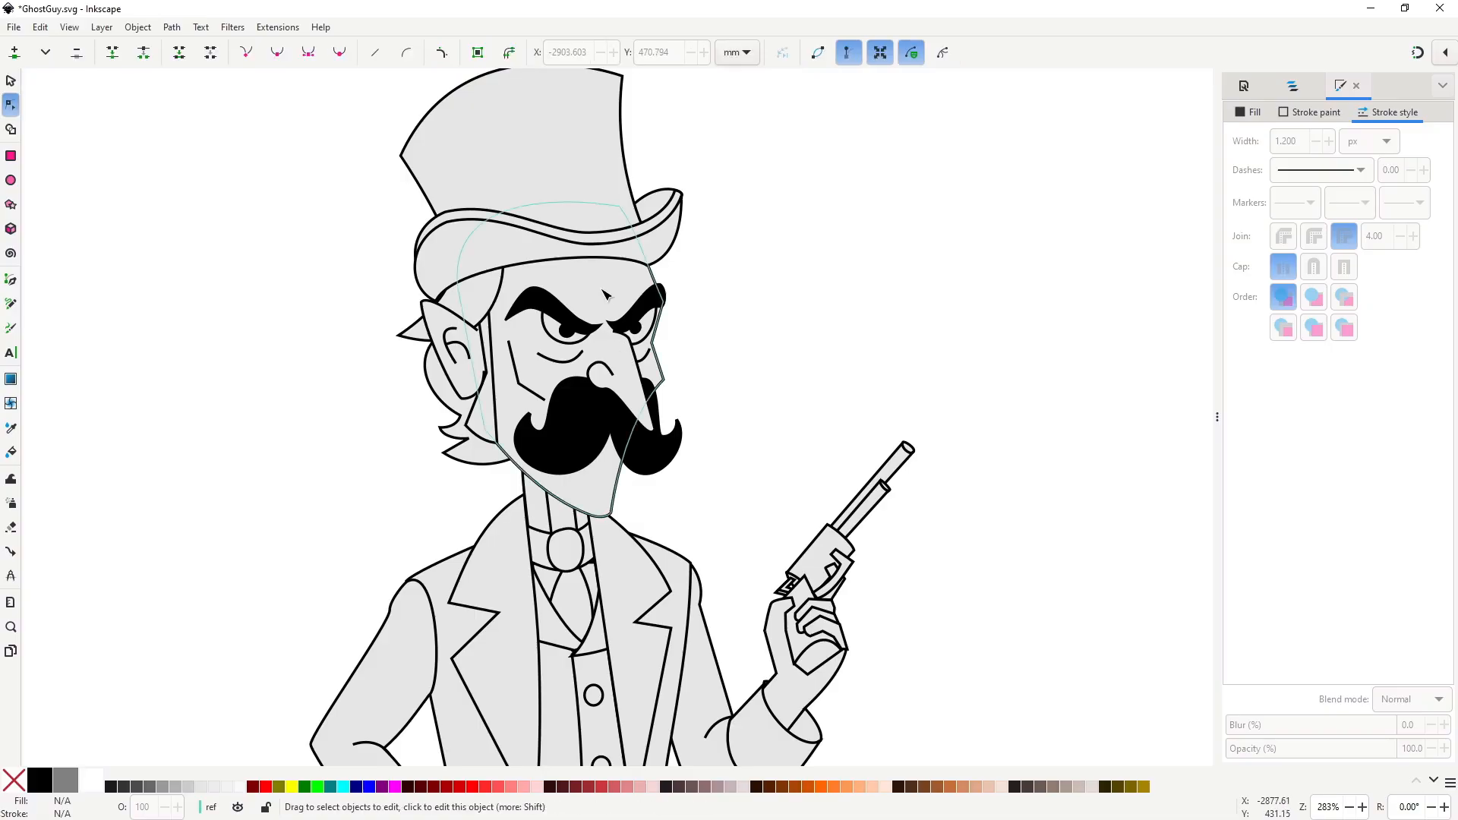
{"action": "left_click", "coordinate": [1253, 113]}
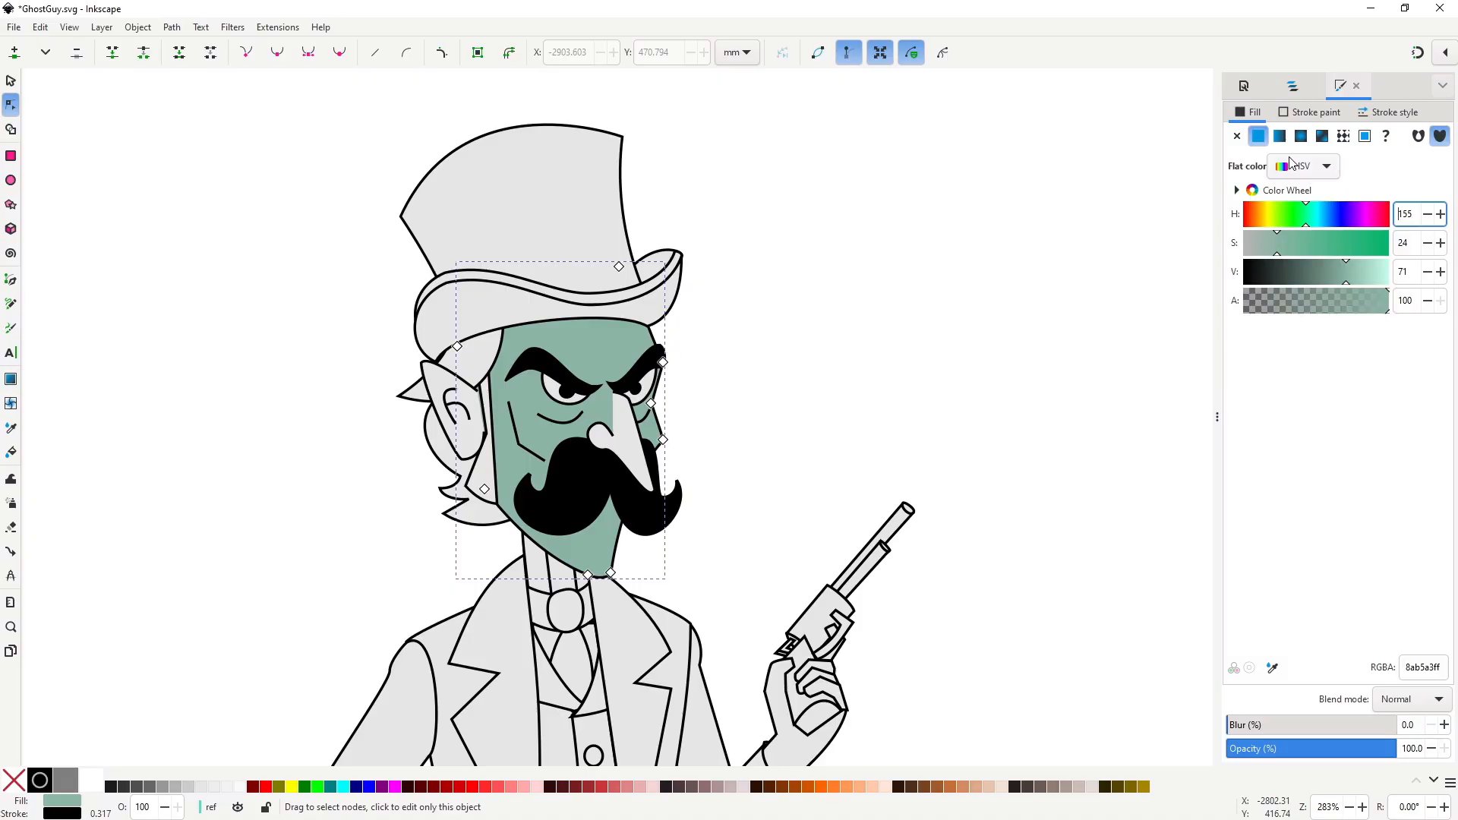
{"action": "key", "text": "d"}
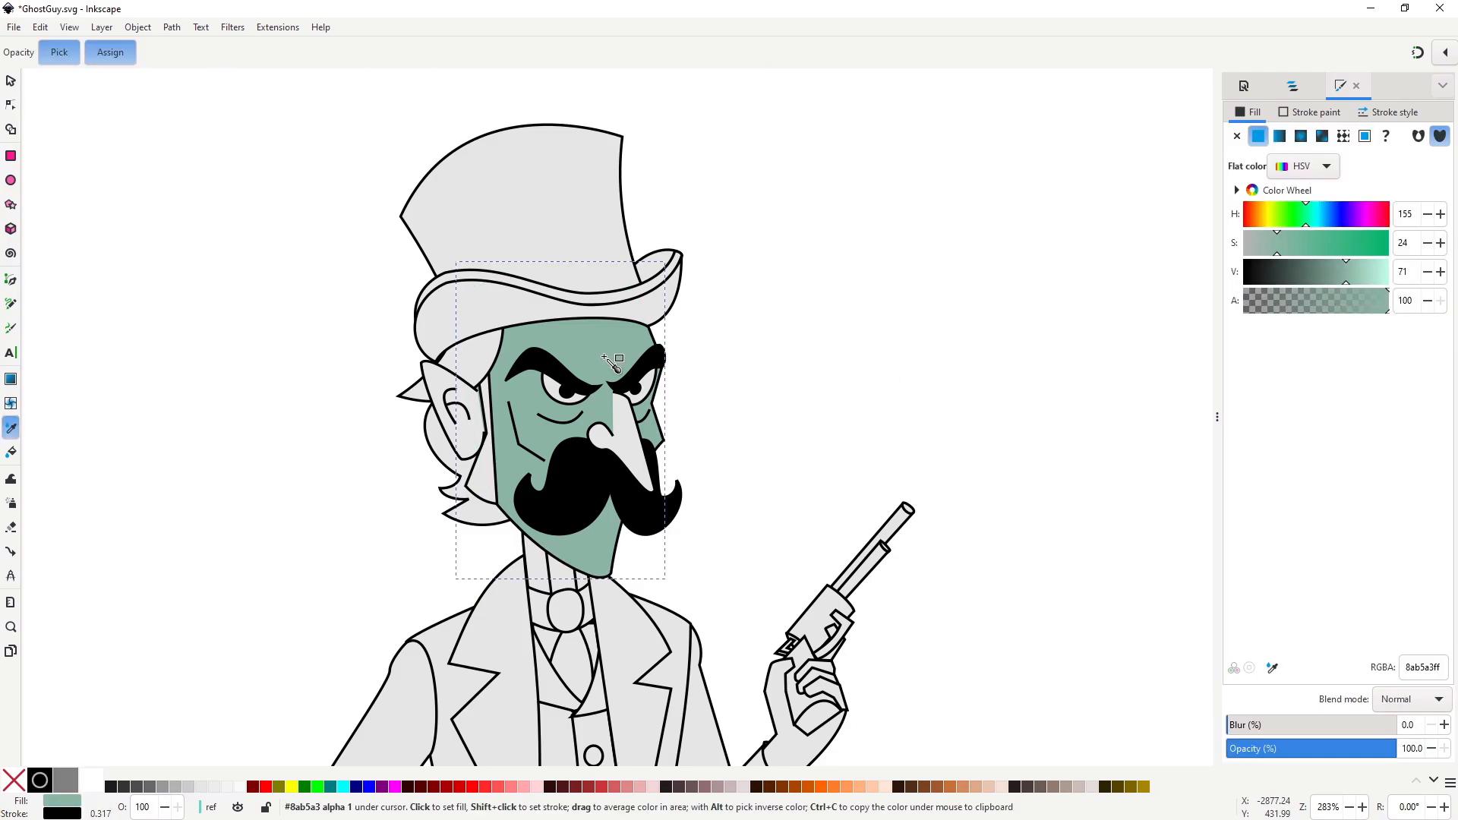
{"action": "left_click", "coordinate": [607, 358], "text": "shift"}
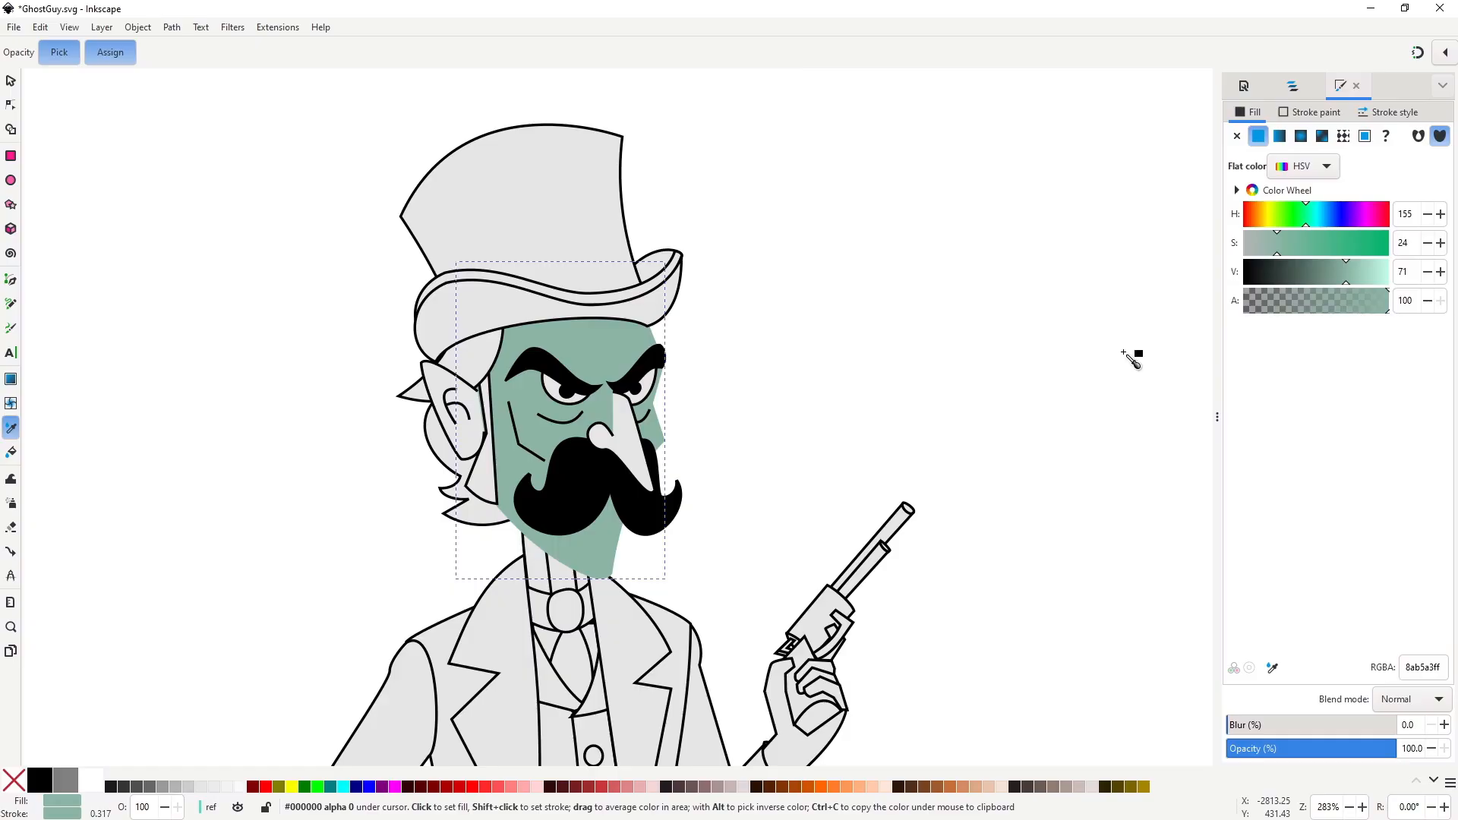
{"action": "left_click", "coordinate": [1311, 112]}
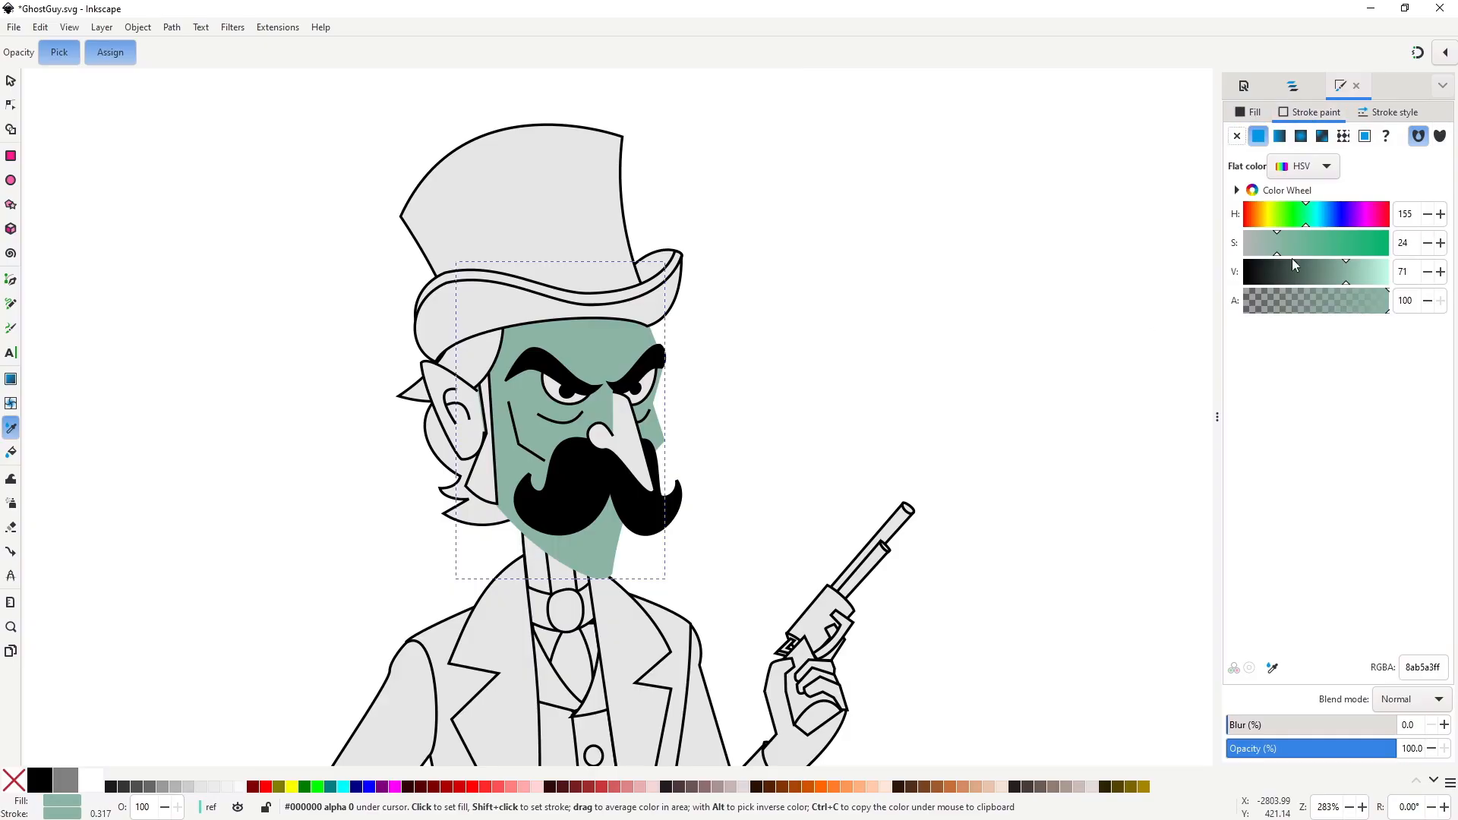
{"action": "left_click_drag", "start_coordinate": [1347, 284], "coordinate": [1303, 292]}
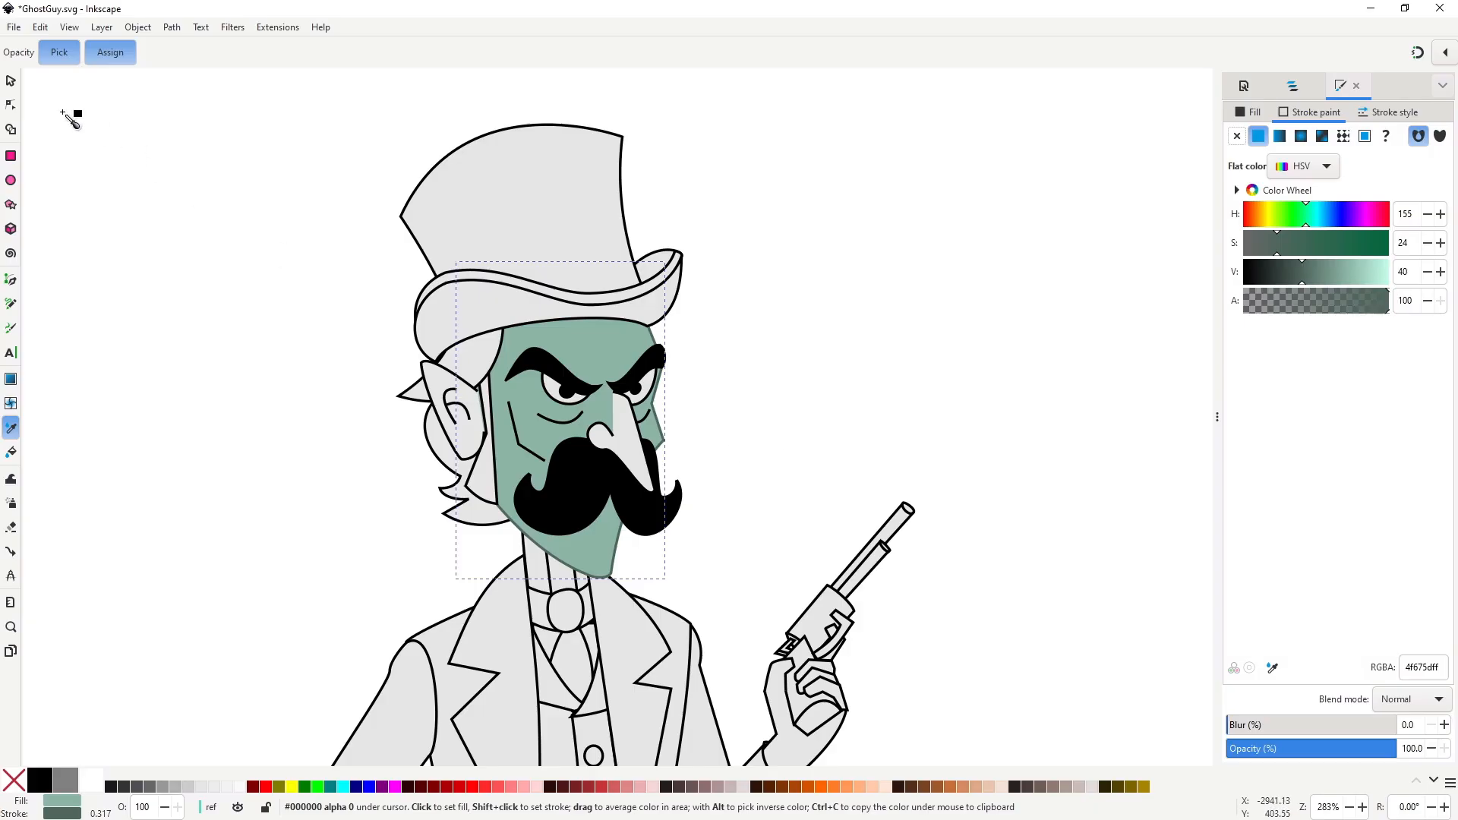
{"action": "key", "text": "s"}
{"action": "left_click", "coordinate": [689, 426]}
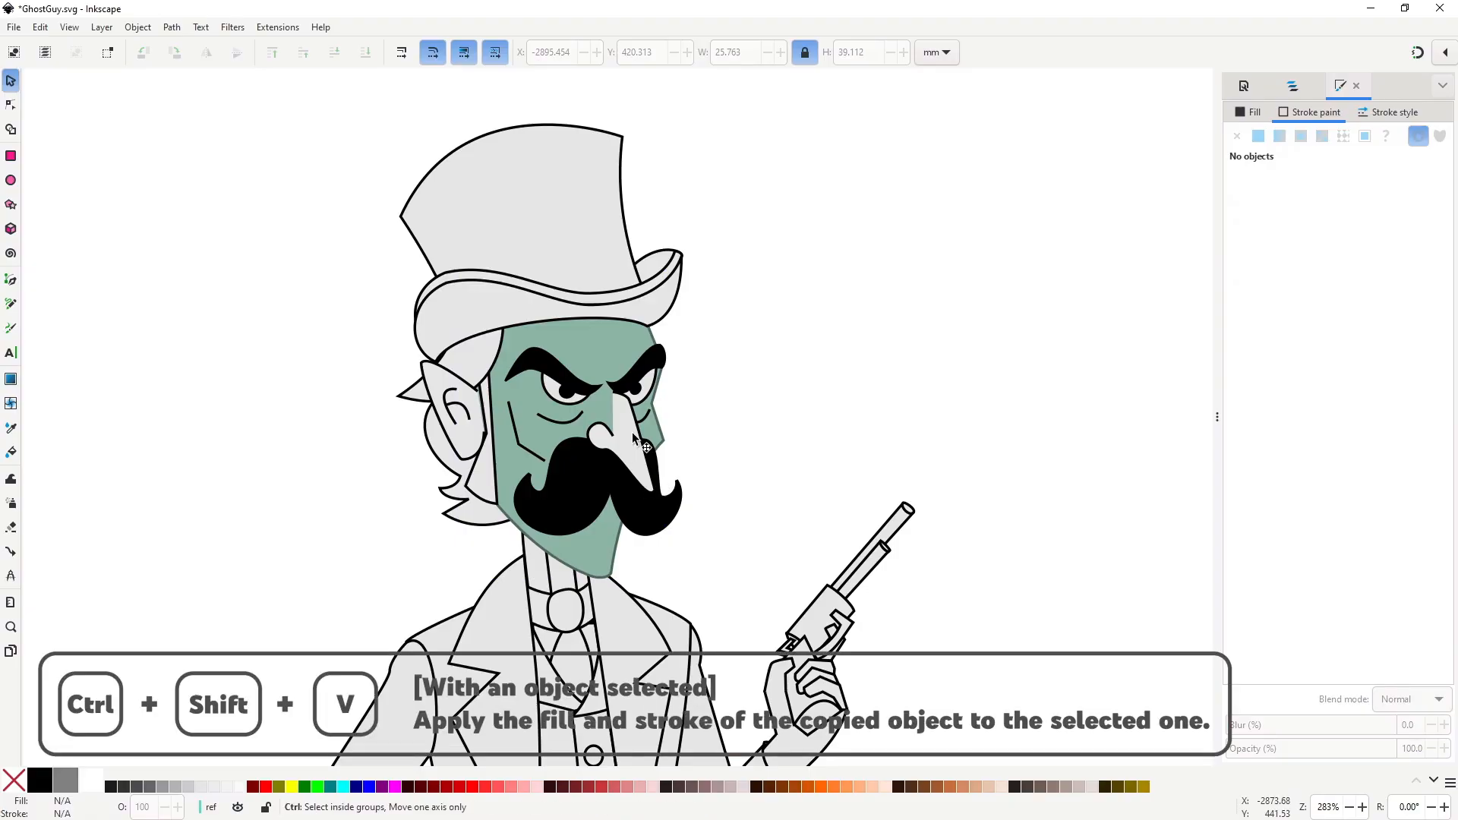
Copy the face's fill and stroke style and apply it to the nose and the ear.
{"action": "left_click", "coordinate": [655, 439]}
{"action": "key", "text": "ctrl+c"}
{"action": "left_click", "coordinate": [644, 452]}
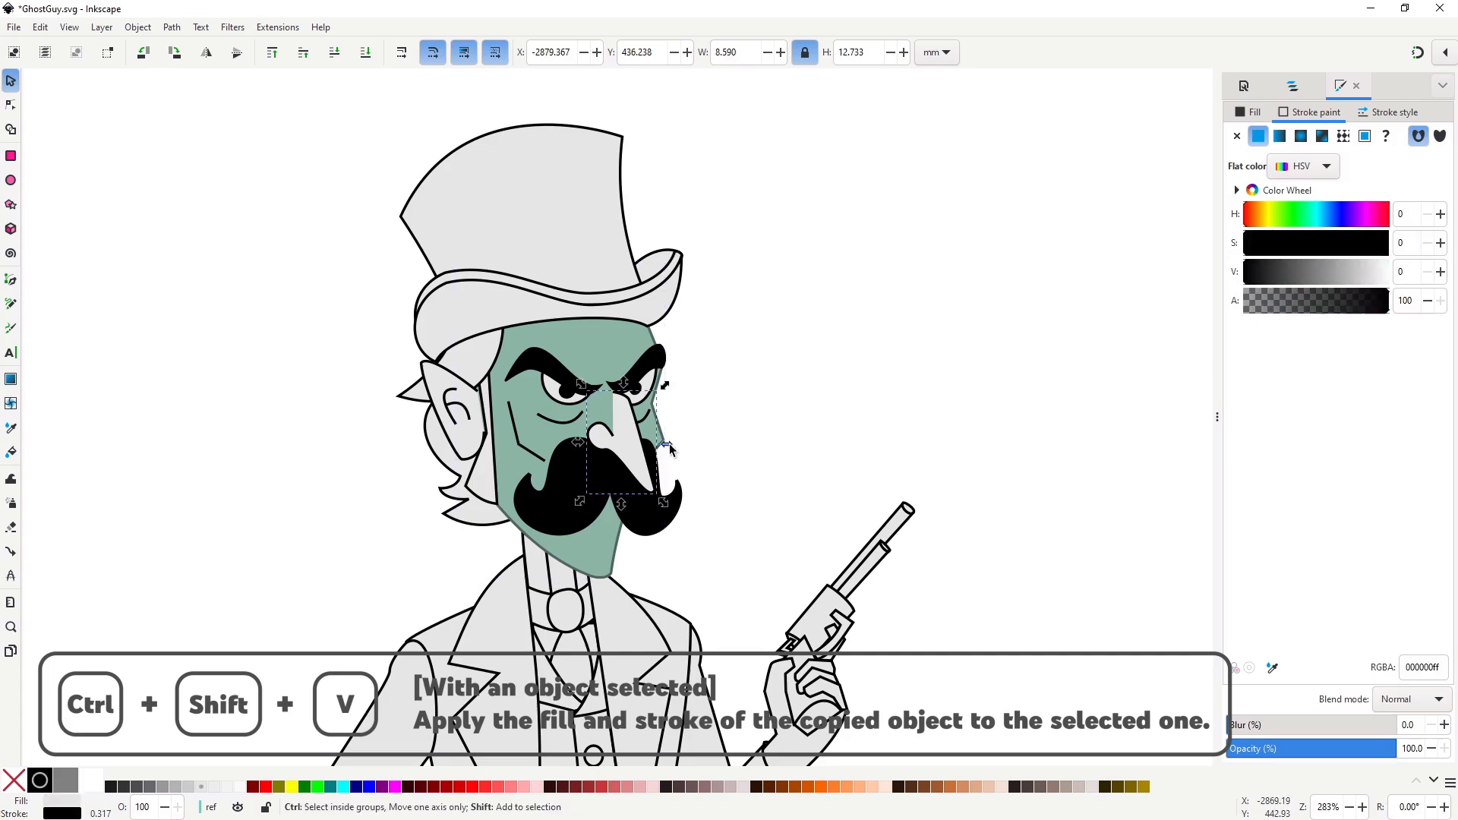
{"action": "key", "text": "ctrl+shift+v"}
{"action": "left_click", "coordinate": [456, 433]}
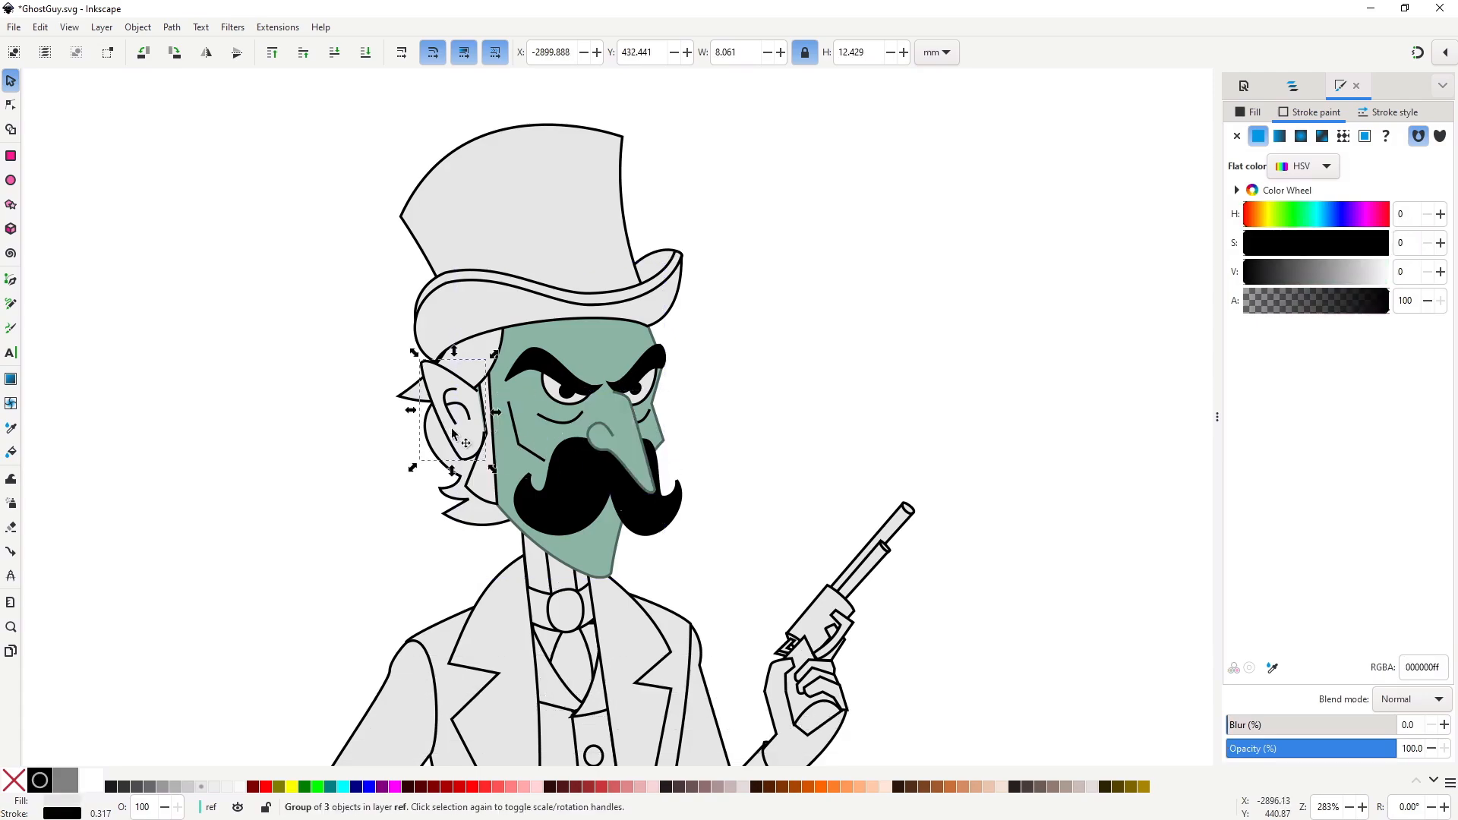
{"action": "key", "text": "ctrl+shift+v"}
Apply the copied face style to the wrist showing beneath the hip arm's cuff.
{"action": "scroll", "coordinate": [648, 492], "scroll_direction": "down", "scroll_amount": 1}
{"action": "left_click_drag", "start_coordinate": [708, 545], "coordinate": [689, 307]}
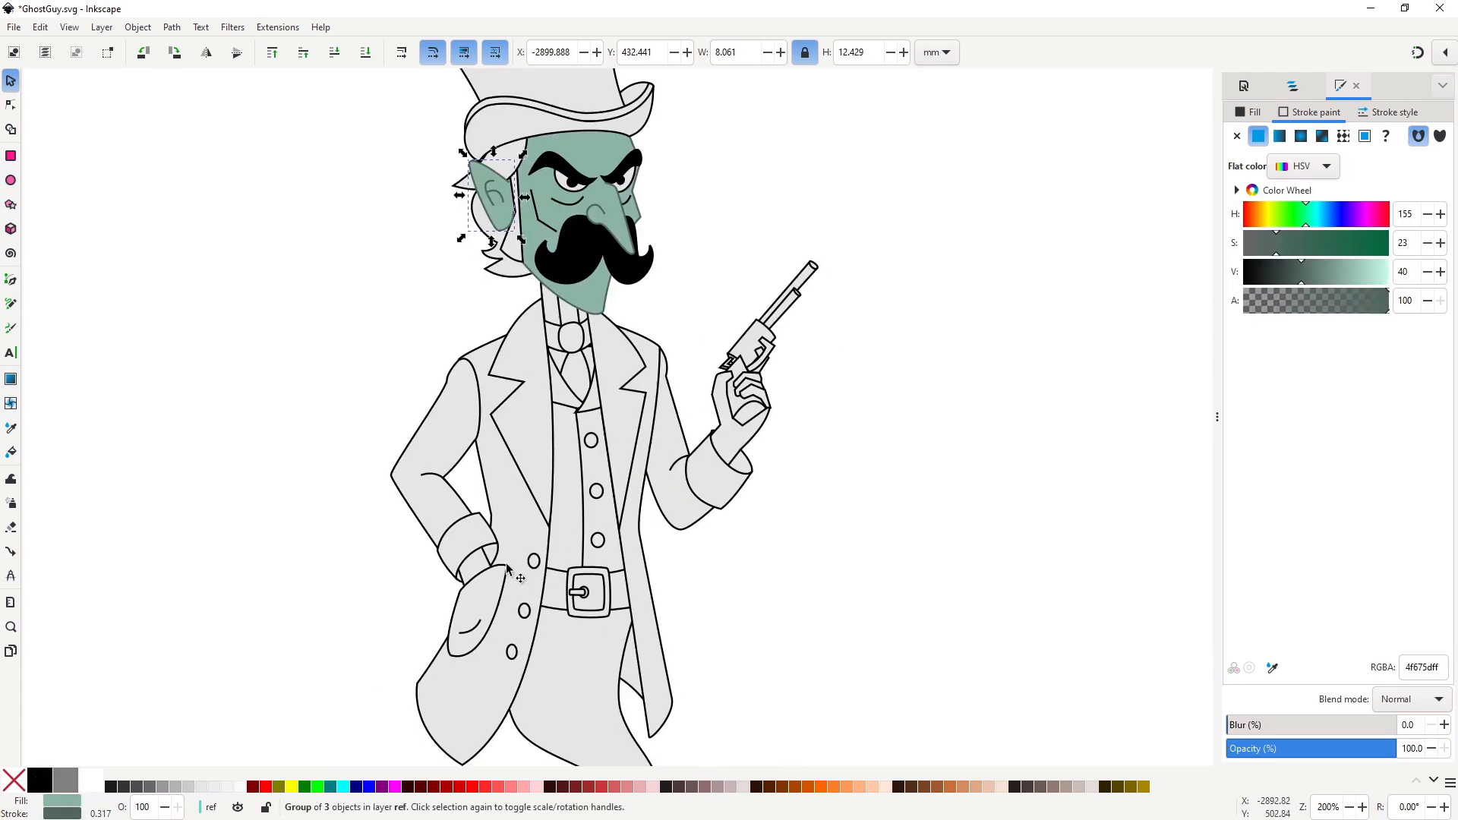
{"action": "left_click", "coordinate": [475, 567]}
{"action": "key", "text": "ctrl+shift+v"}
{"action": "scroll", "coordinate": [733, 440], "scroll_direction": "up", "scroll_amount": 3}
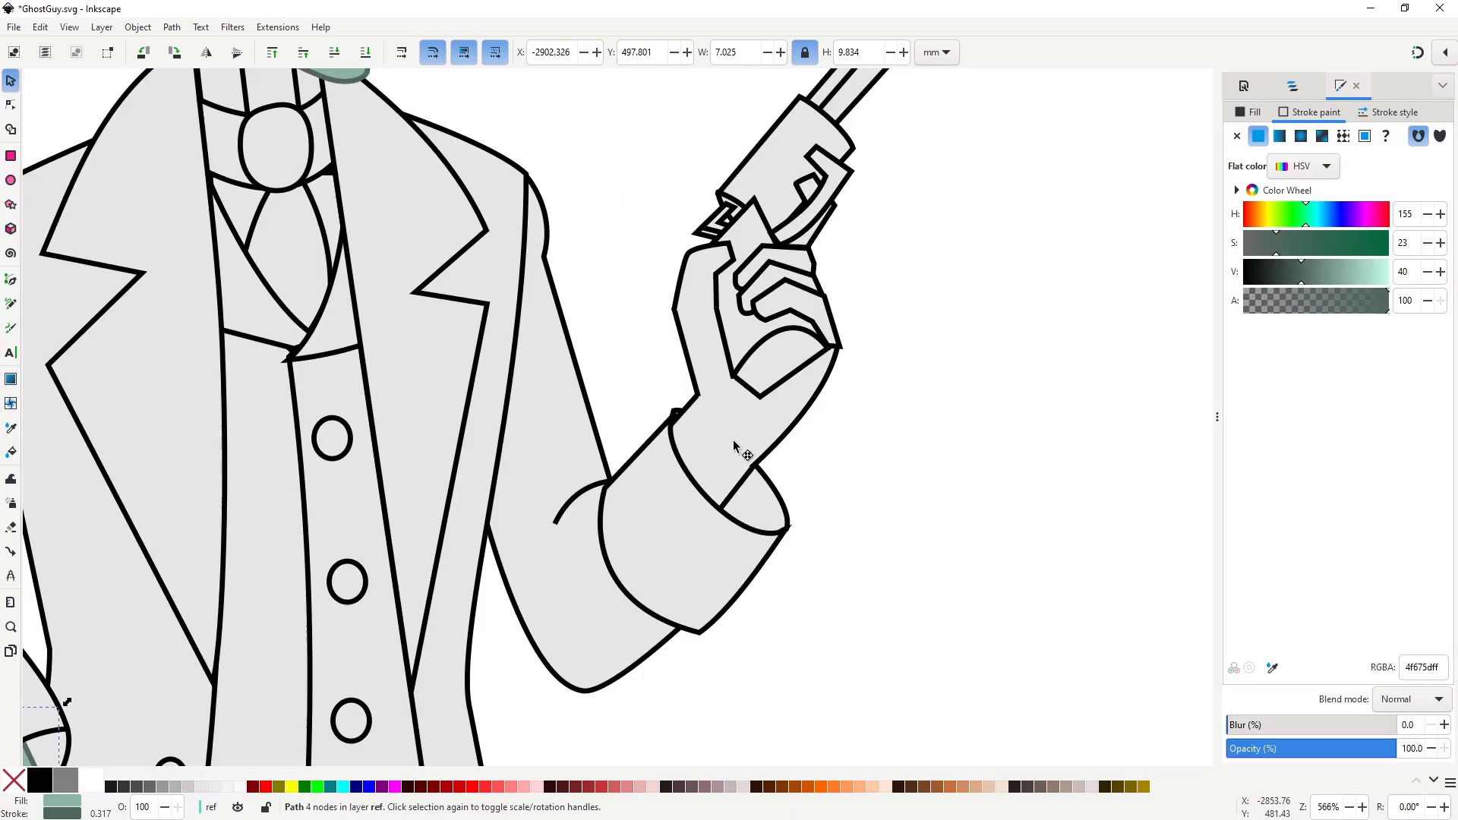
Apply the copied face style to the raised hand's palm and to the thumb wrapped around the pistol grip.
{"action": "left_click", "coordinate": [732, 440]}
{"action": "scroll", "coordinate": [744, 433], "scroll_direction": "up", "scroll_amount": 4}
{"action": "key", "text": "ctrl+shift+v"}
{"action": "scroll", "coordinate": [693, 429], "scroll_direction": "up", "scroll_amount": 1}
{"action": "left_click", "coordinate": [693, 429]}
{"action": "key", "text": "ctrl+shift+v"}
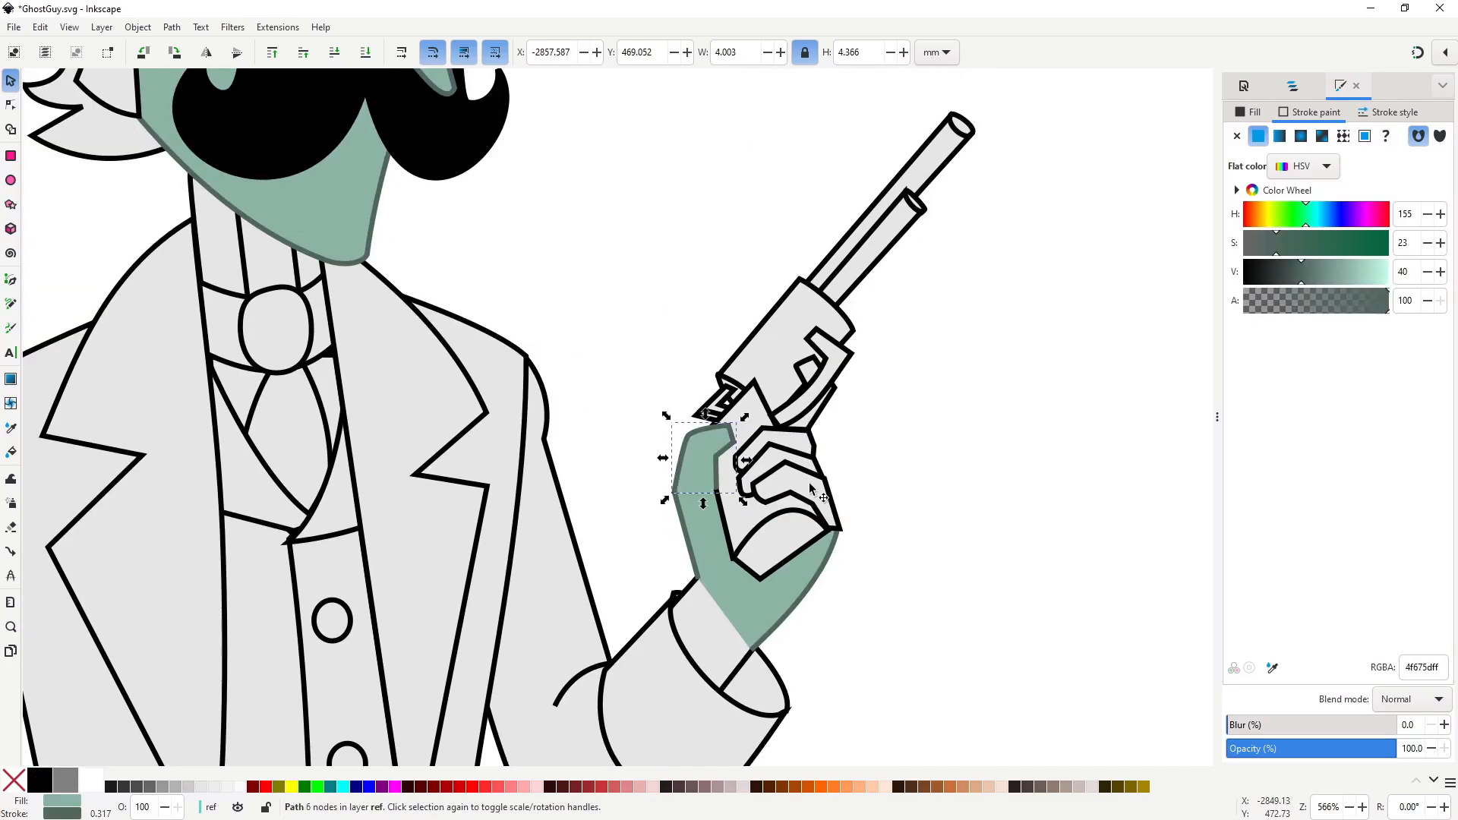
Apply the copied face style to the remaining fingers on the grip and to the finger behind the trigger guard.
{"action": "left_click", "coordinate": [819, 496]}
{"action": "key", "text": "ctrl+shift+v"}
{"action": "left_click", "coordinate": [785, 454]}
{"action": "key", "text": "ctrl+shift+v"}
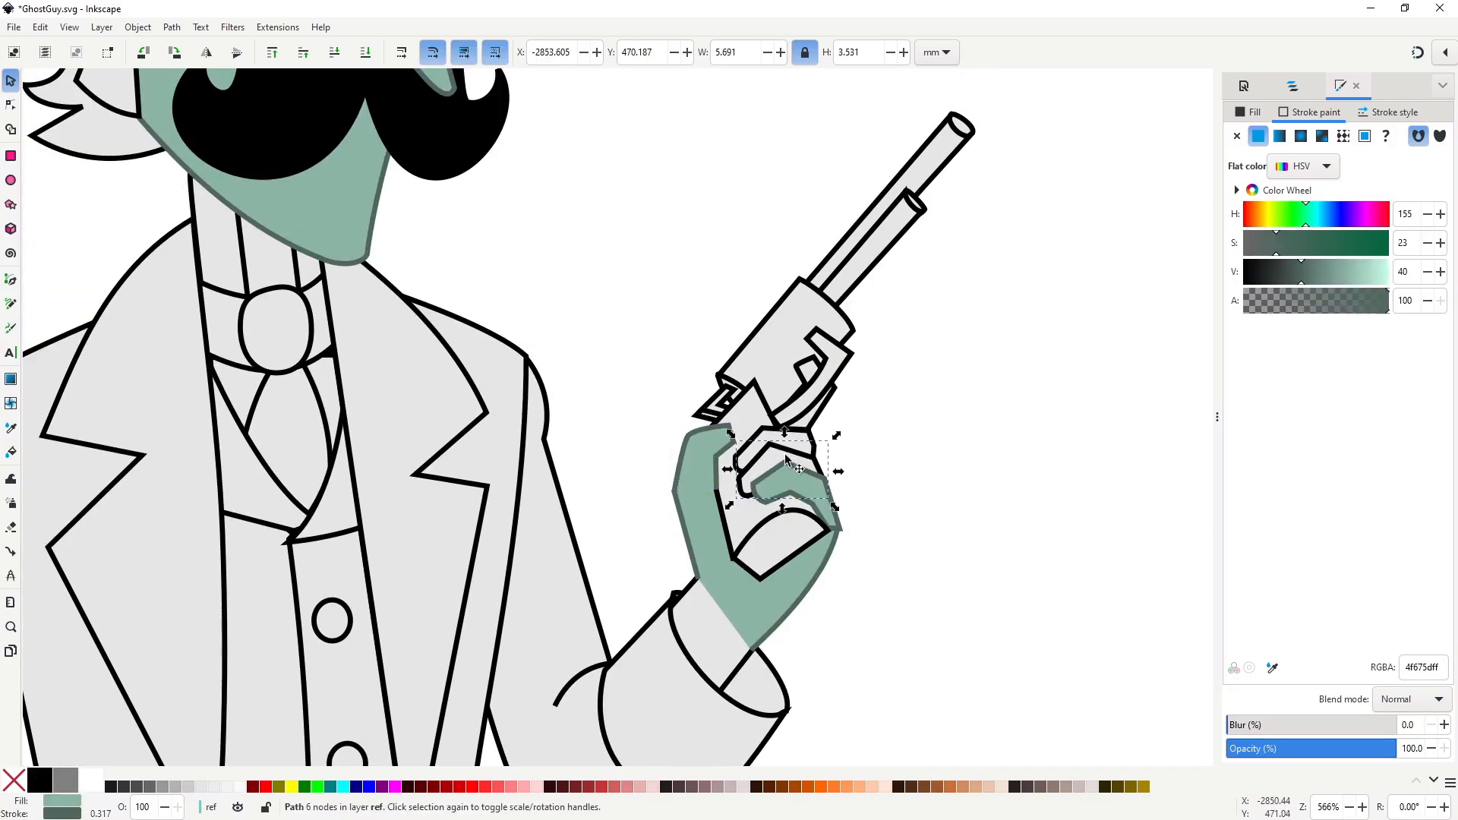
{"action": "scroll", "coordinate": [785, 455], "scroll_direction": "up", "scroll_amount": 3}
{"action": "left_click", "coordinate": [853, 378]}
{"action": "key", "text": "ctrl+shift+v"}
{"action": "left_click", "coordinate": [846, 200]}
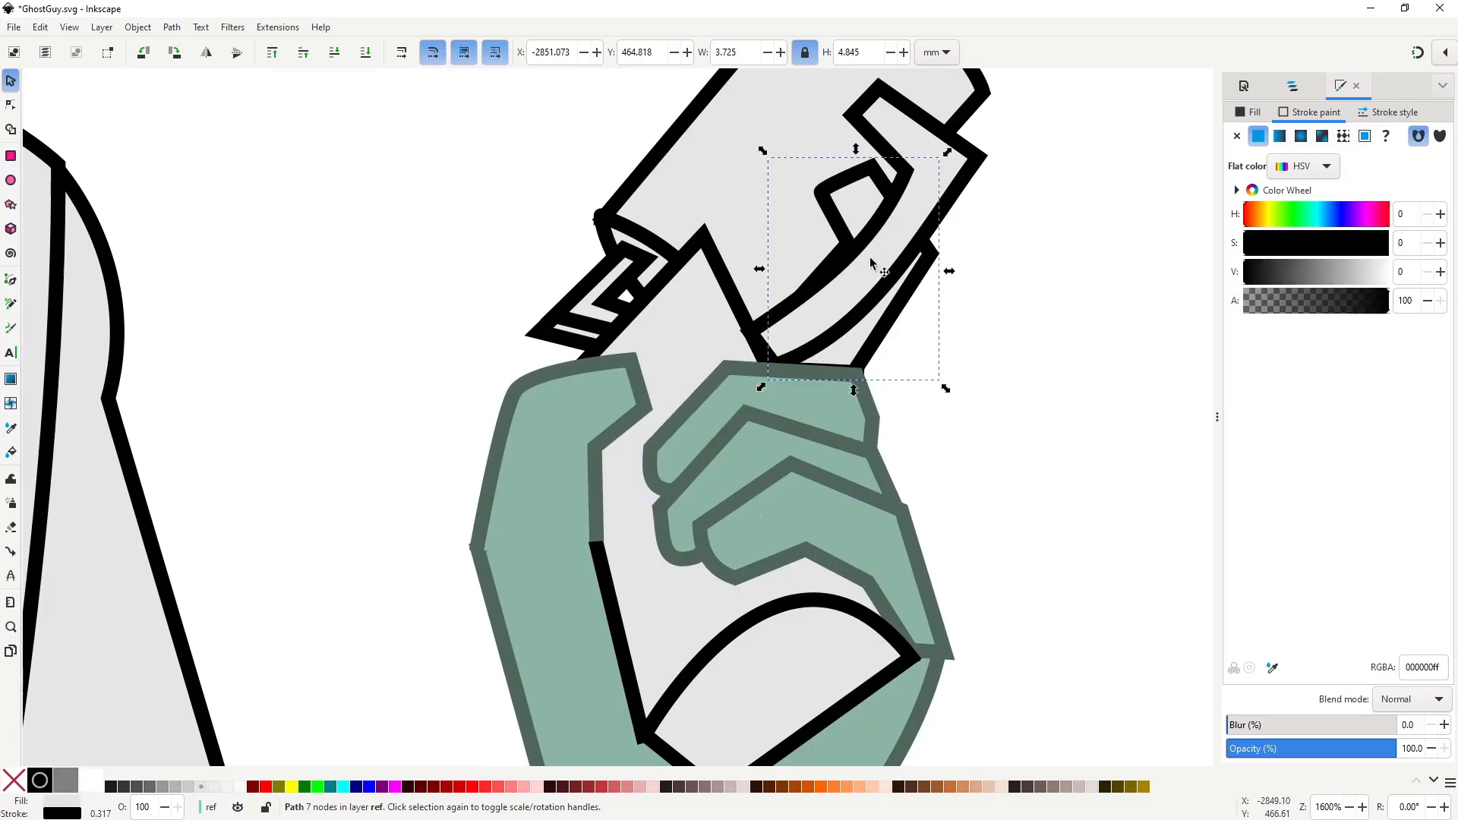
{"action": "key", "text": "ctrl+shift+v"}
{"action": "scroll", "coordinate": [916, 455], "scroll_direction": "down", "scroll_amount": 5}
{"action": "scroll", "coordinate": [916, 454], "scroll_direction": "down", "scroll_amount": 2}
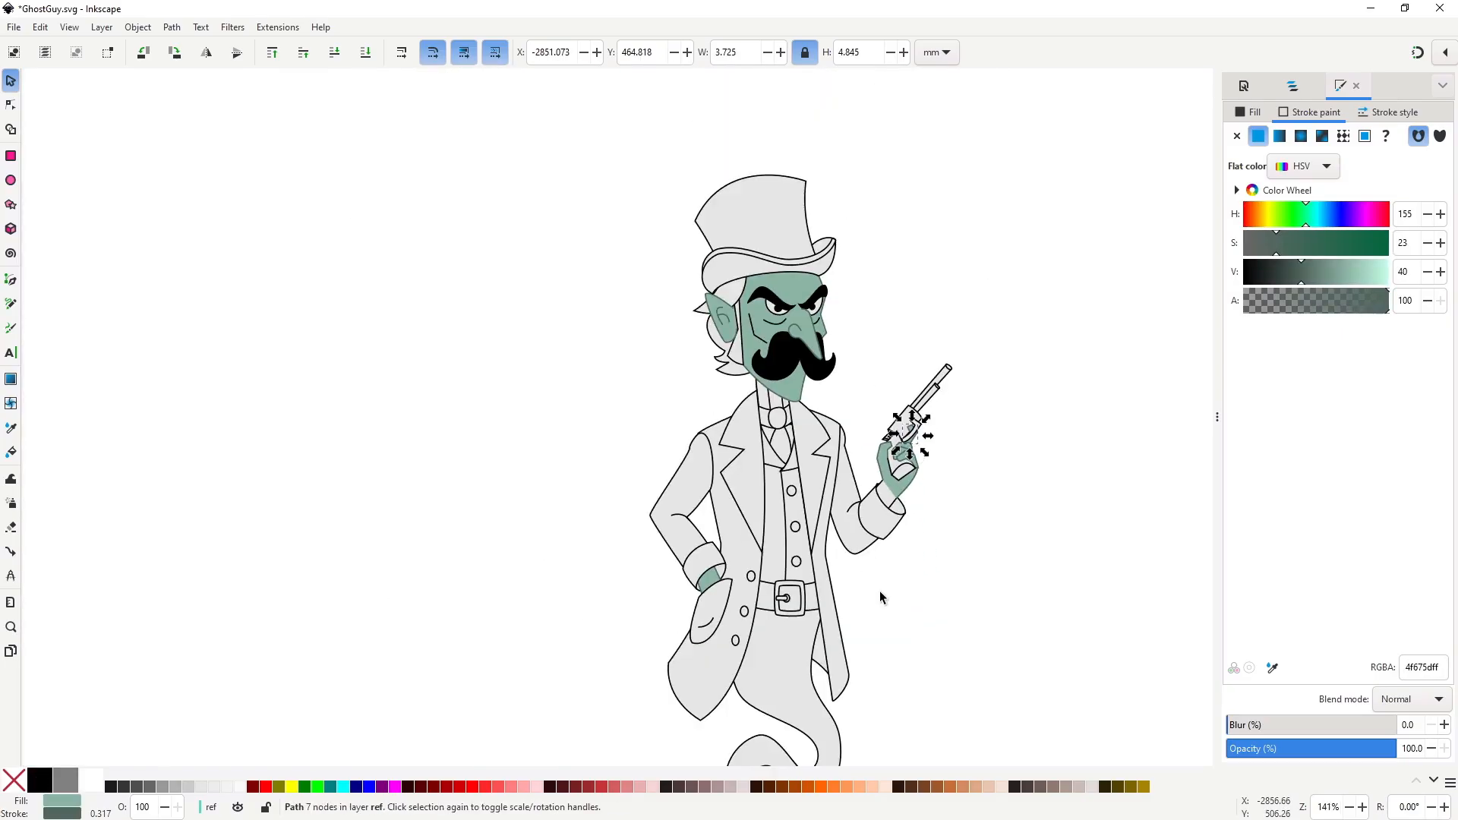
Apply the copied face style to the ghost tail and lower its fill alpha to 69, keeping the outline opaque.
{"action": "scroll", "coordinate": [880, 596], "scroll_direction": "down", "scroll_amount": 5}
{"action": "scroll", "coordinate": [679, 449], "scroll_direction": "up", "scroll_amount": 2}
{"action": "left_click", "coordinate": [772, 459]}
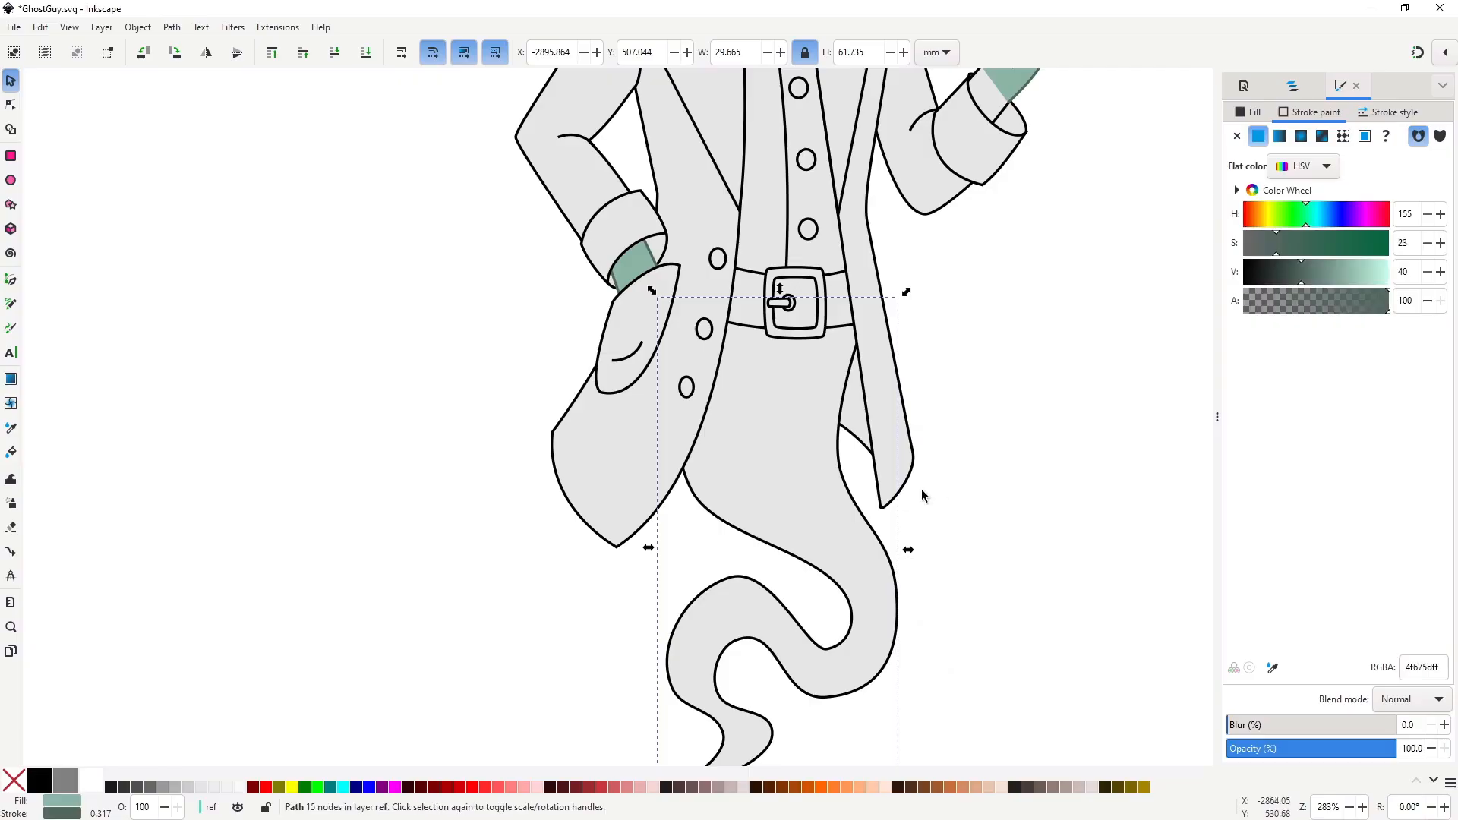
{"action": "key", "text": "ctrl+shift+v"}
{"action": "left_click_drag", "start_coordinate": [1369, 308], "coordinate": [1343, 314]}
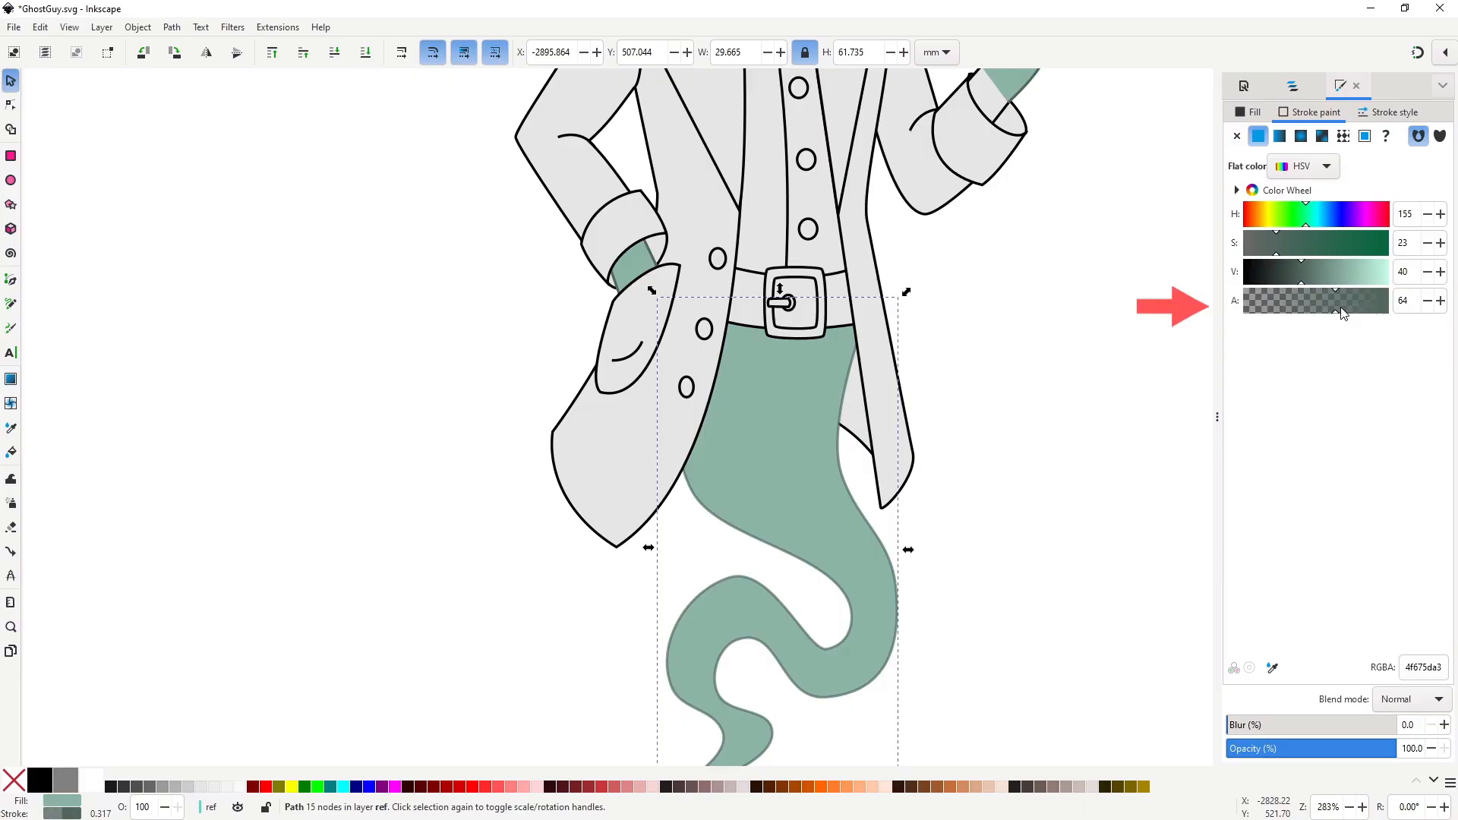
{"action": "left_click", "coordinate": [1250, 112]}
{"action": "left_click", "coordinate": [1381, 317]}
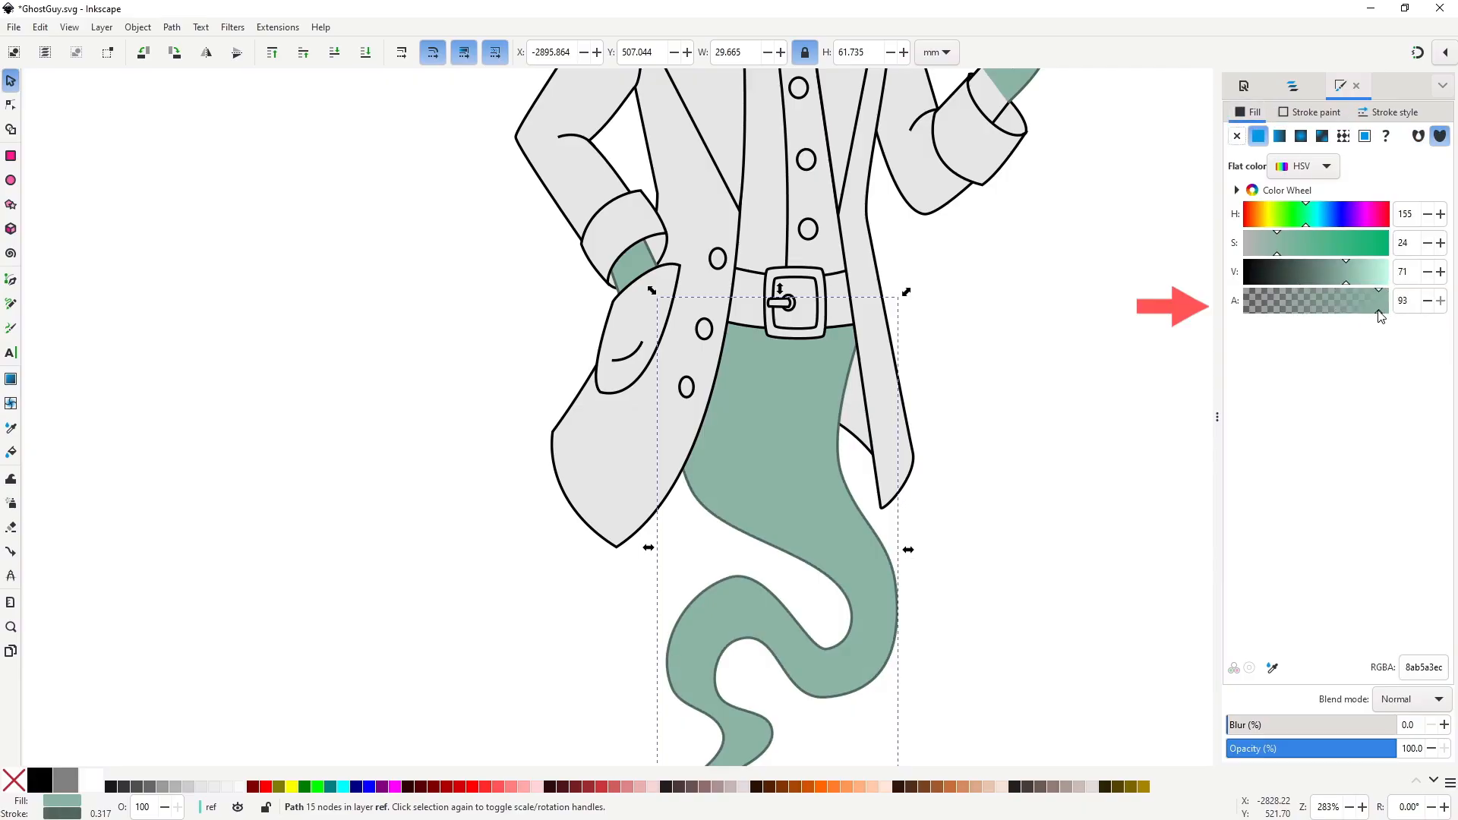
{"action": "left_click_drag", "start_coordinate": [1380, 318], "coordinate": [1350, 314]}
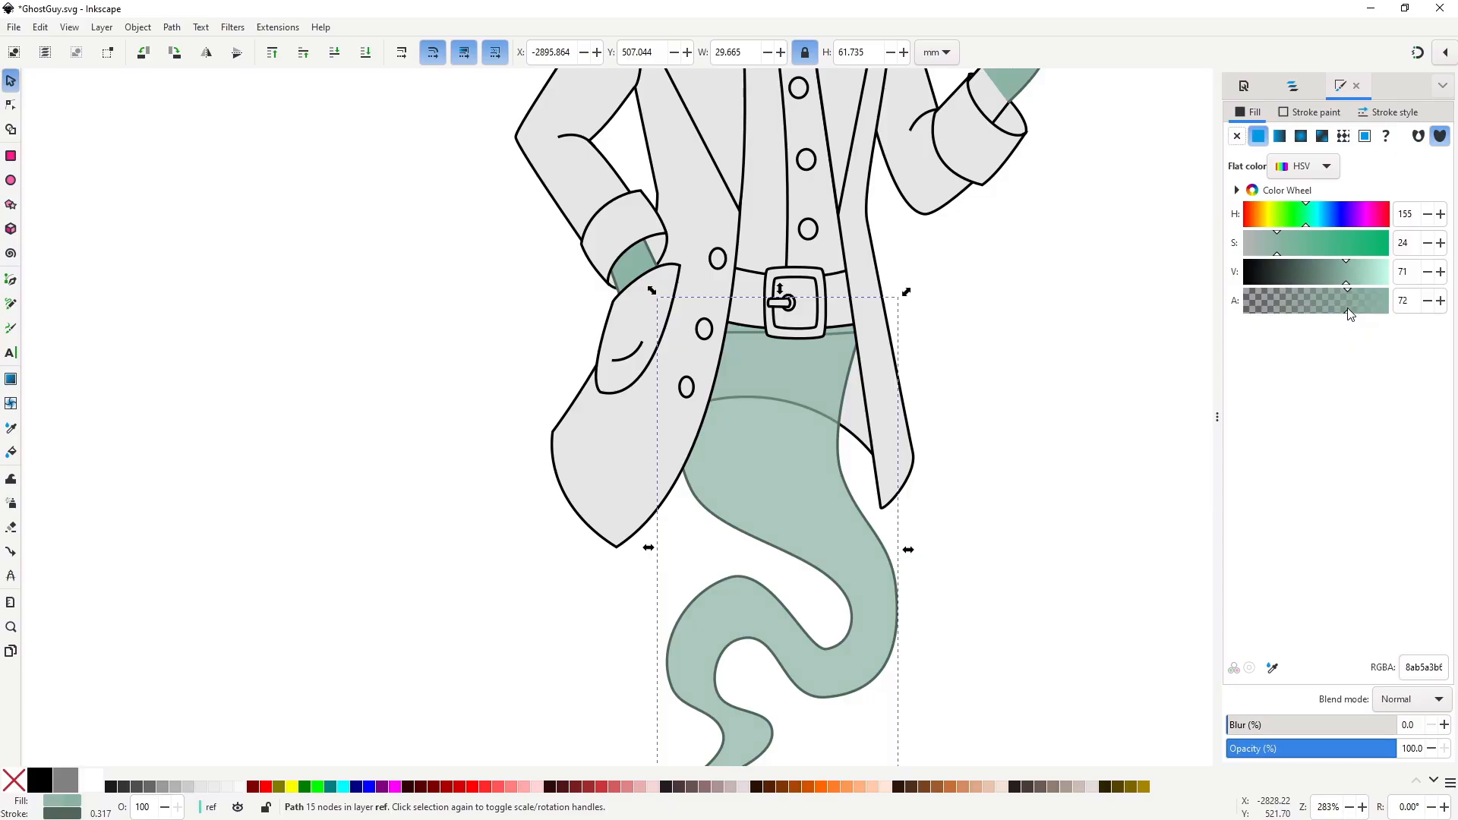
Try moving the ghost tail down away from the belt.
{"action": "left_click", "coordinate": [1097, 374]}
{"action": "key", "text": "n"}
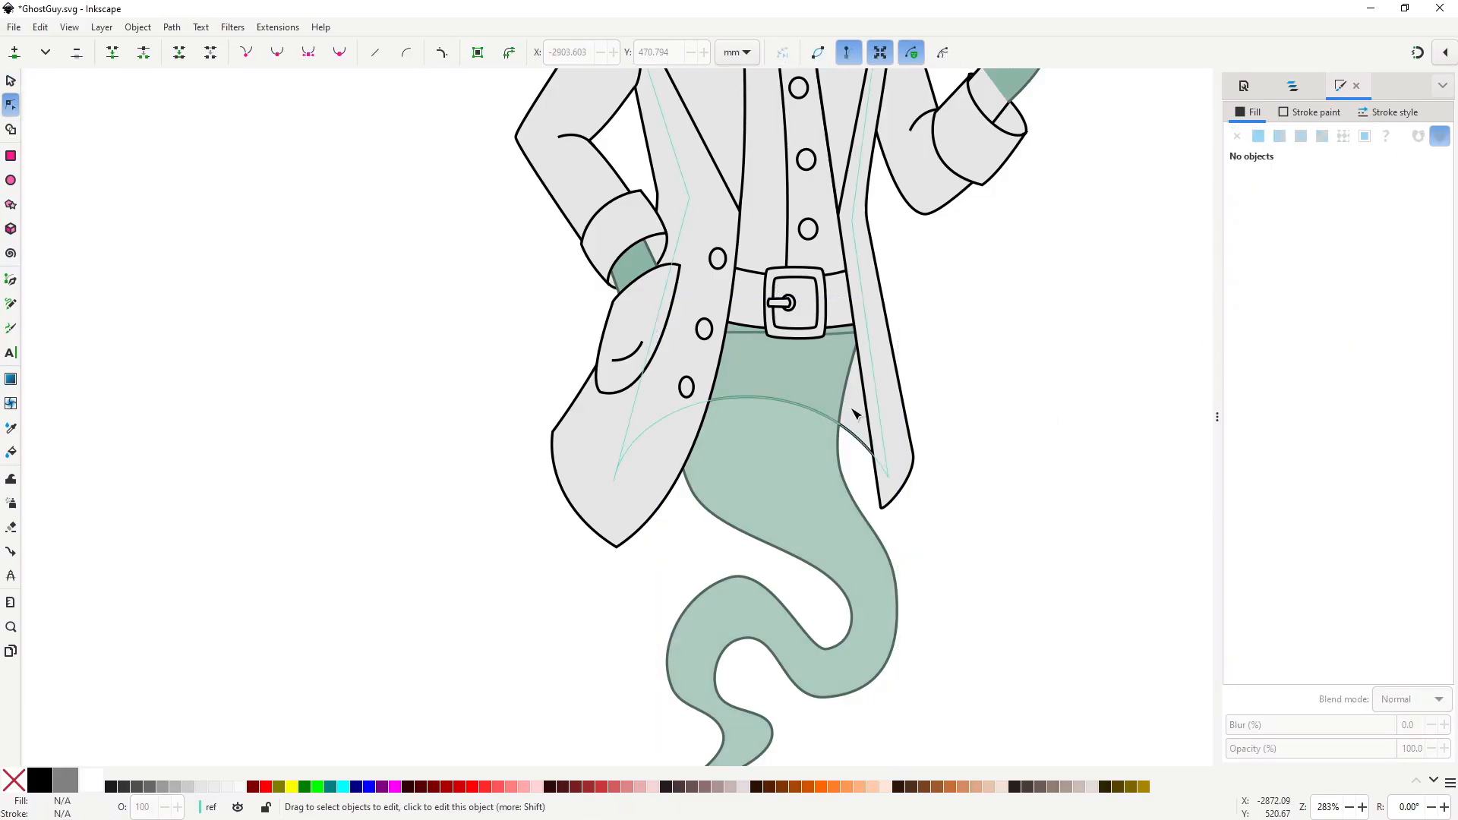
{"action": "left_click", "coordinate": [853, 414]}
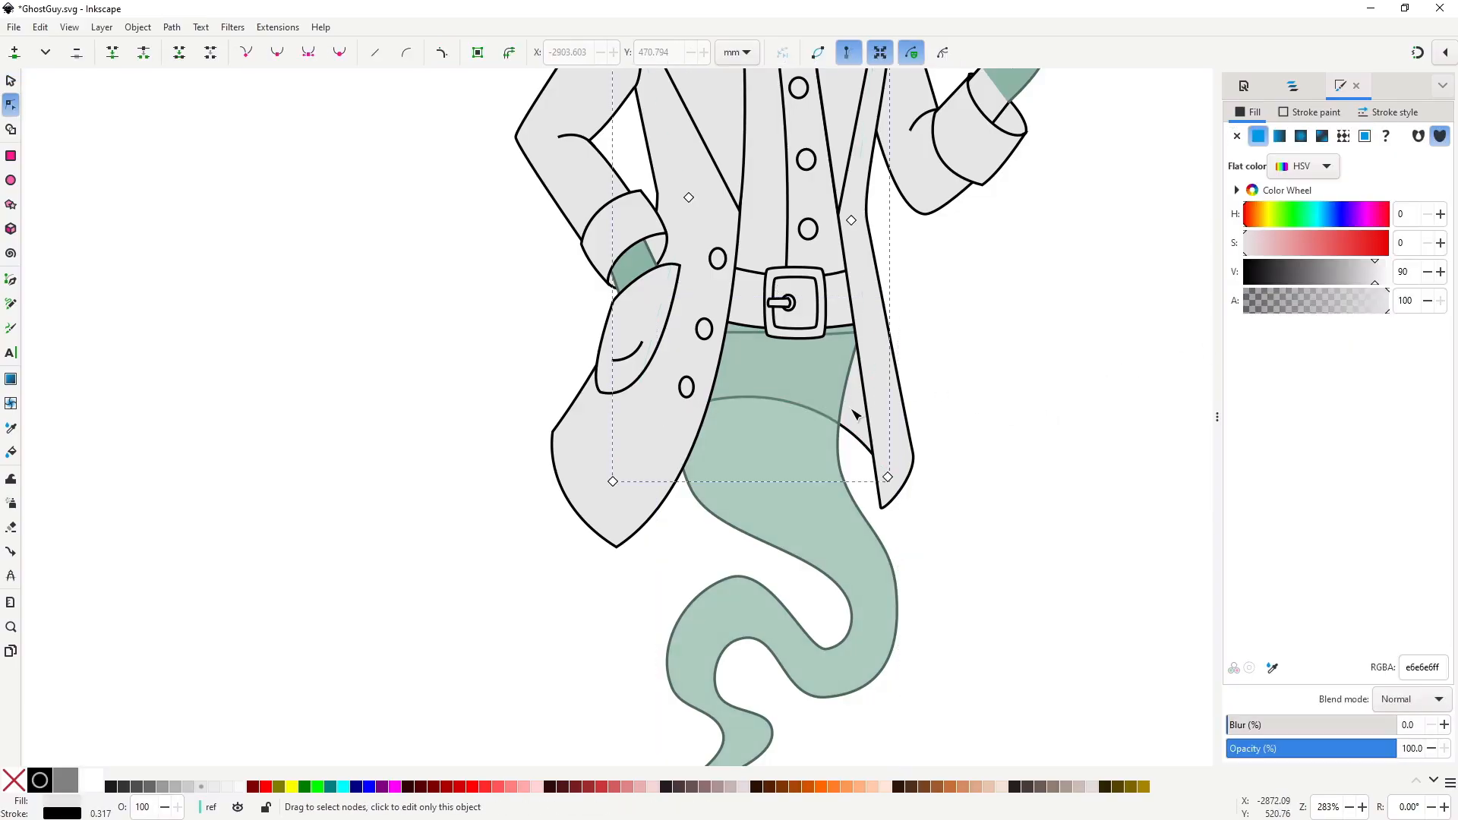
{"action": "left_click", "coordinate": [744, 341]}
{"action": "key", "text": "s"}
{"action": "left_click_drag", "start_coordinate": [813, 362], "coordinate": [800, 462]}
{"action": "key", "text": "n"}
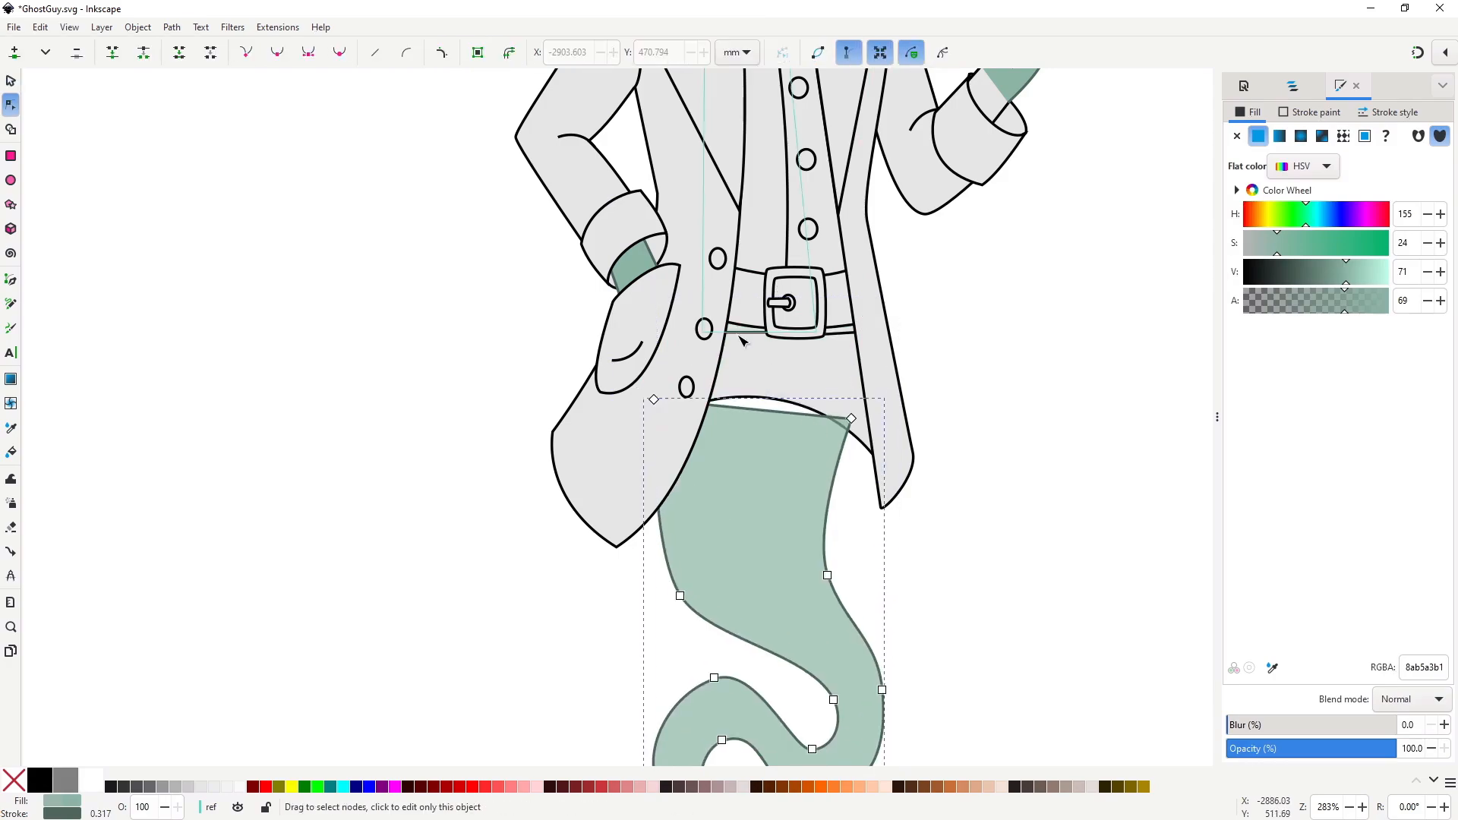
{"action": "left_click", "coordinate": [740, 335]}
{"action": "key", "text": "ctrl+z"}
{"action": "key", "text": "space"}
{"action": "left_click_drag", "start_coordinate": [820, 602], "coordinate": [638, 512]}
{"action": "left_click_drag", "start_coordinate": [771, 565], "coordinate": [771, 538]}
{"action": "left_click", "coordinate": [781, 486]}
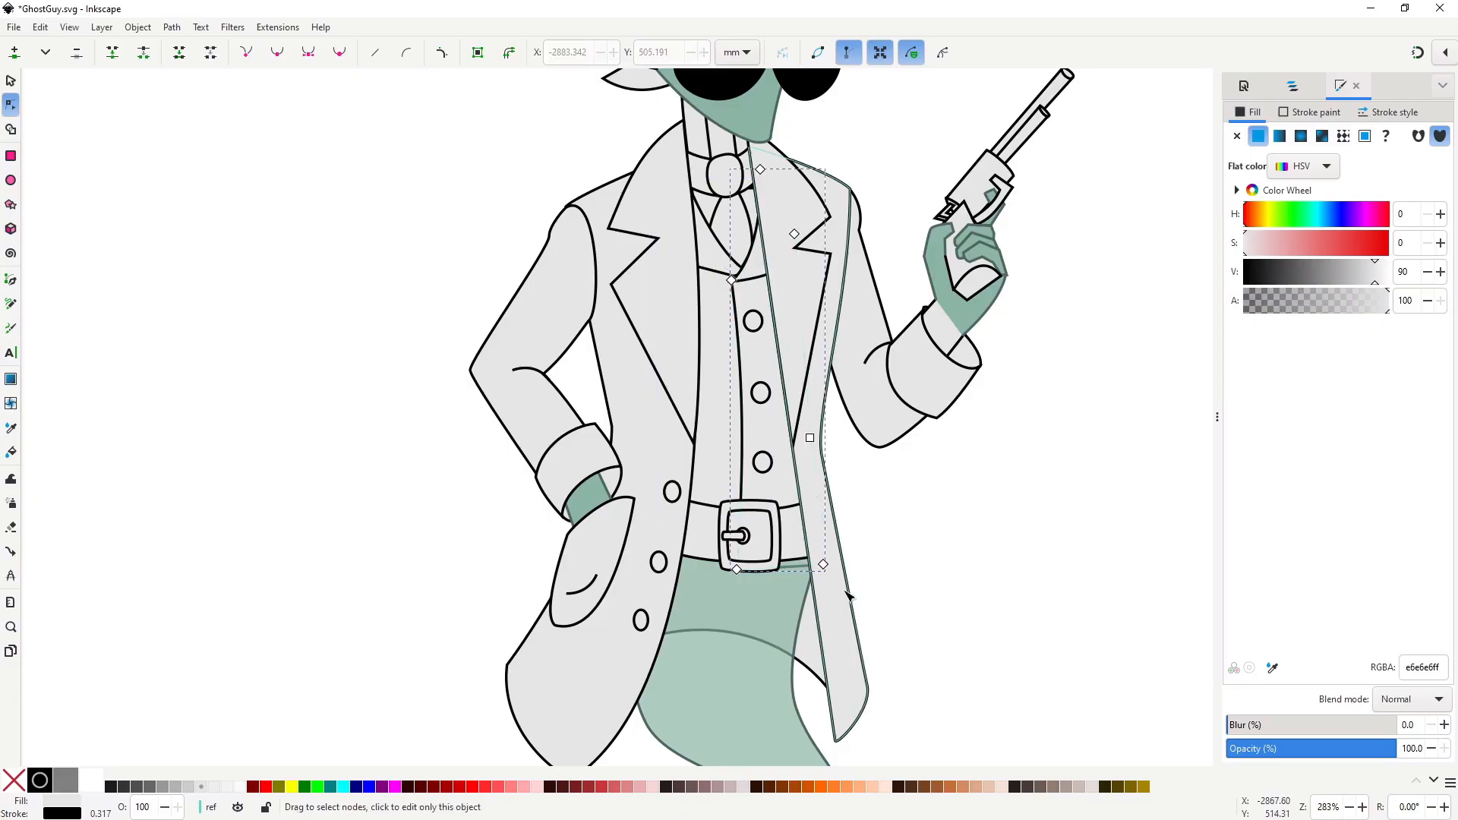
{"action": "left_click_drag", "start_coordinate": [853, 595], "coordinate": [713, 538]}
{"action": "left_click_drag", "start_coordinate": [825, 567], "coordinate": [825, 530]}
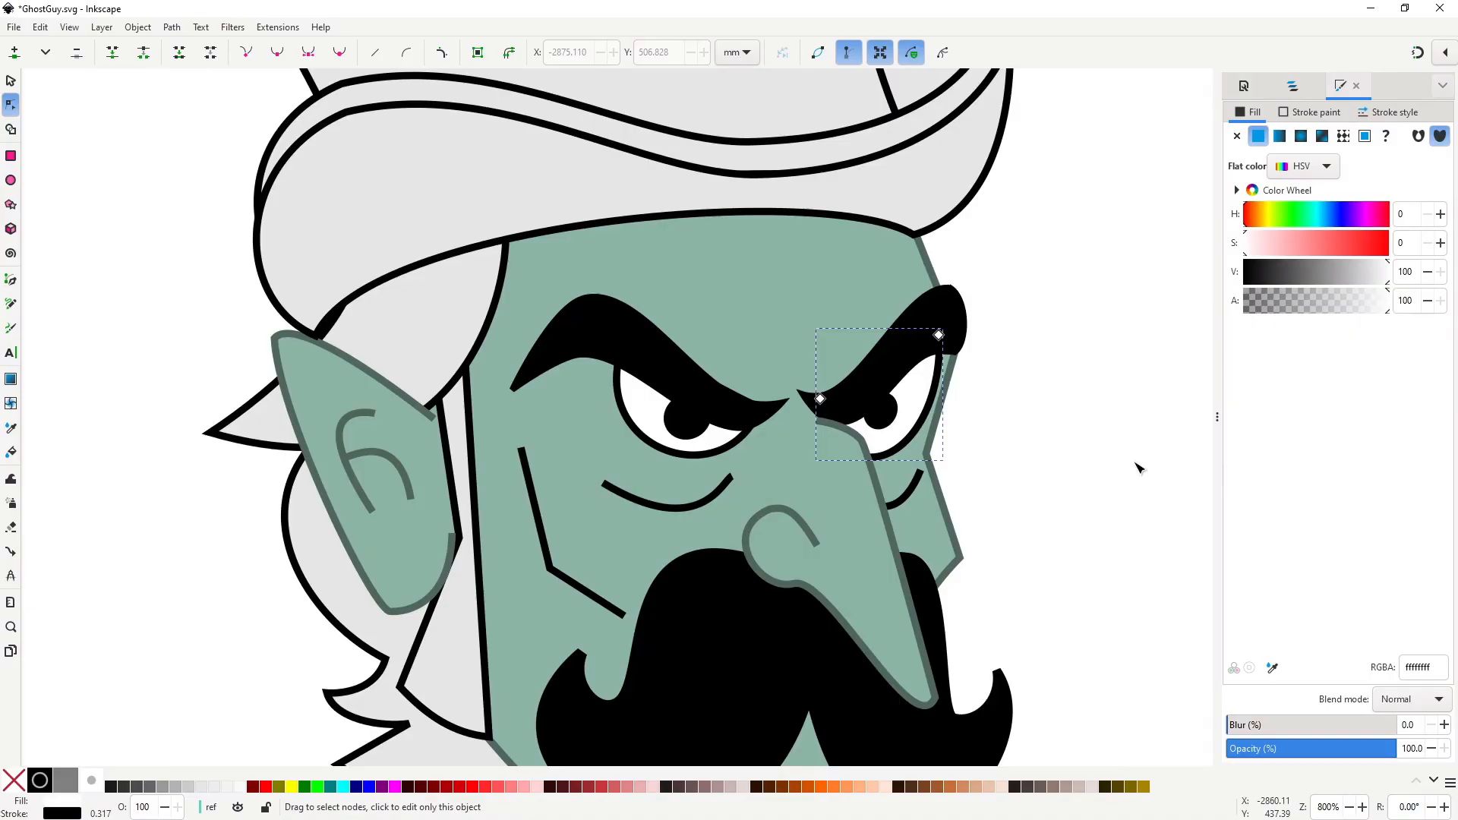
Duplicate the white shape of the eye nearer the ear and fill the copy with the moustache's black.
{"action": "left_click", "coordinate": [660, 445]}
{"action": "key", "text": "s"}
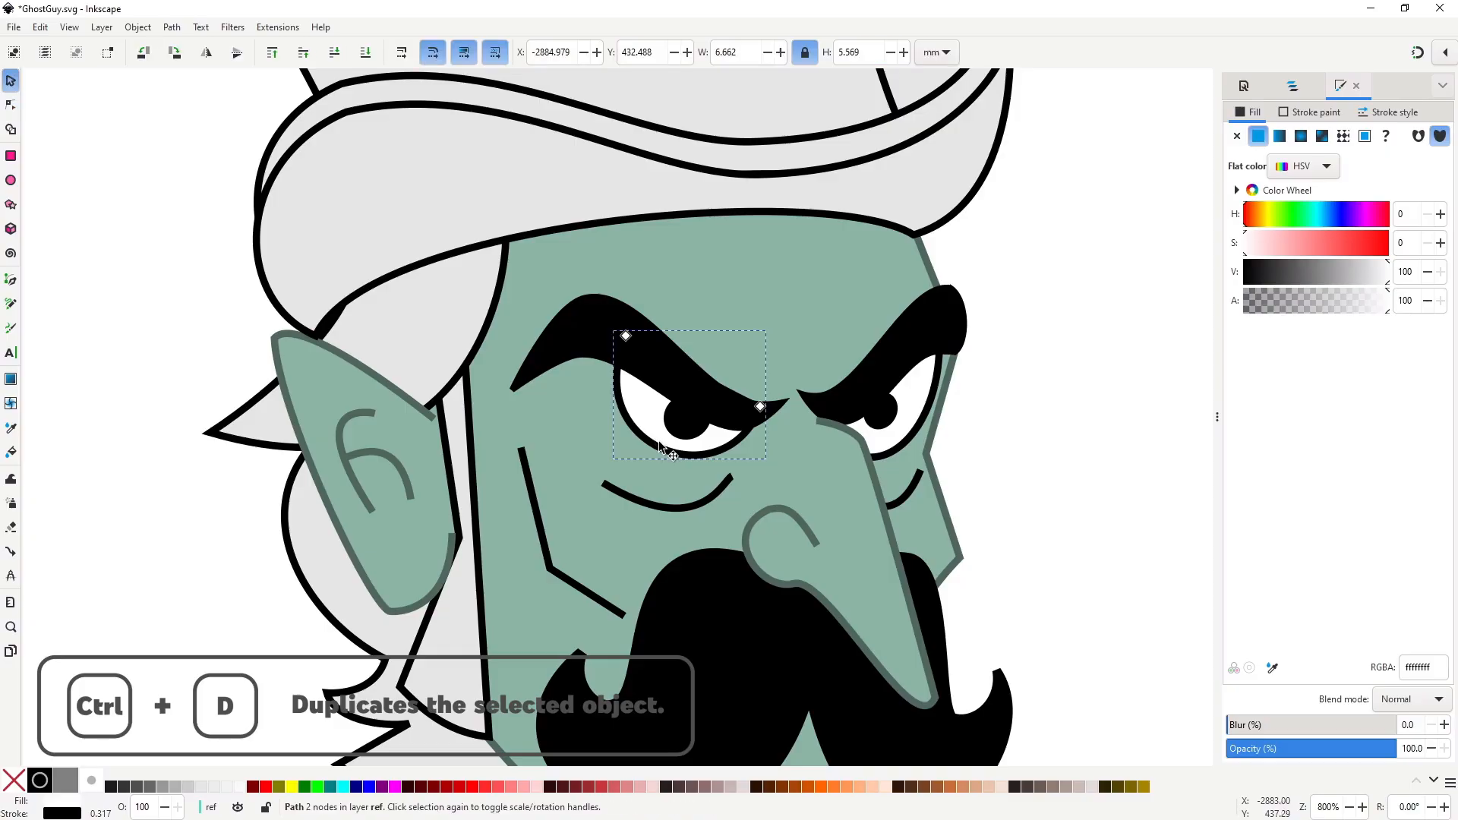
{"action": "key", "text": "ctrl+d"}
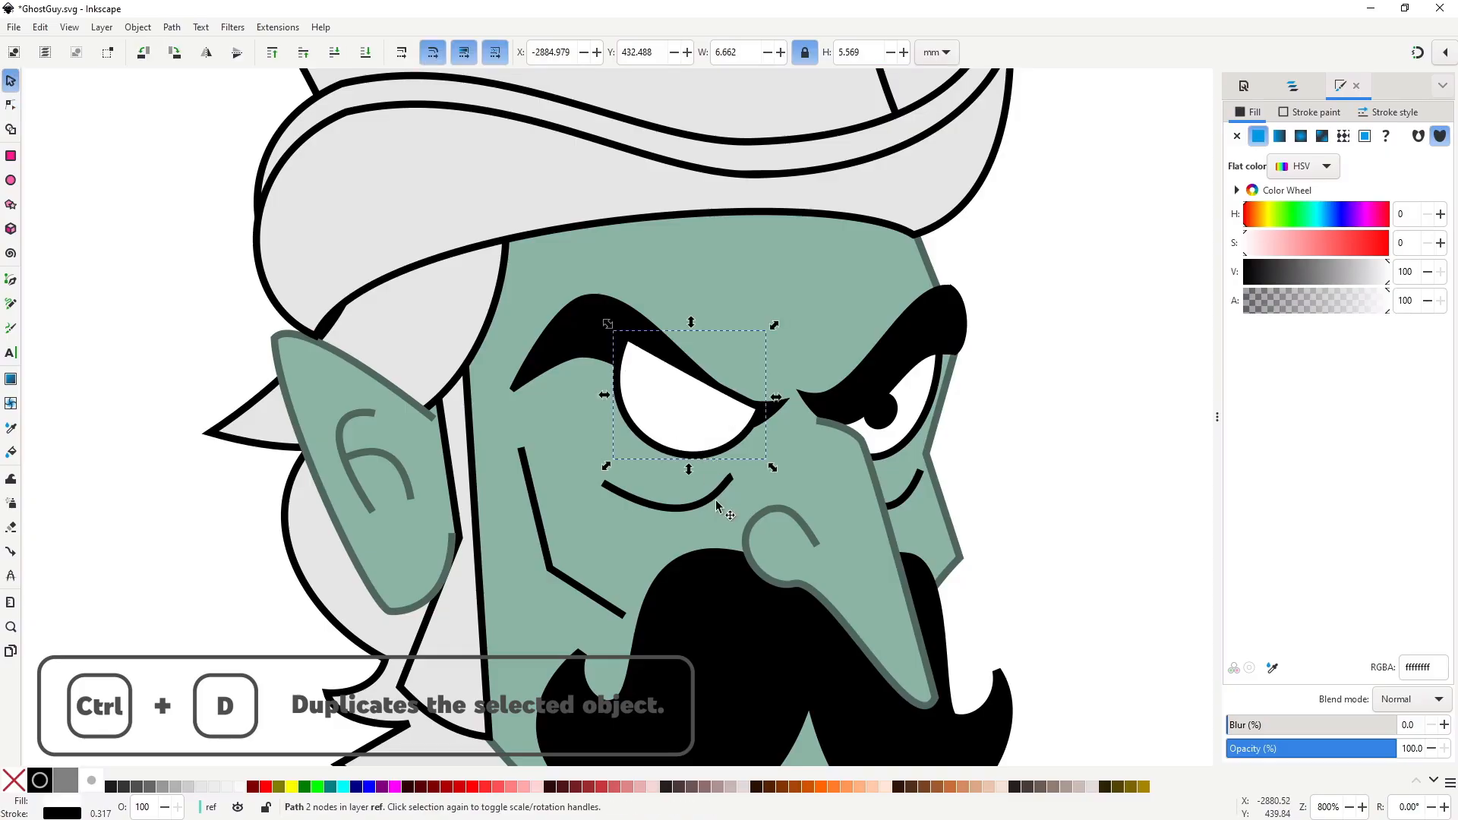
{"action": "key", "text": "d"}
{"action": "left_click", "coordinate": [723, 609]}
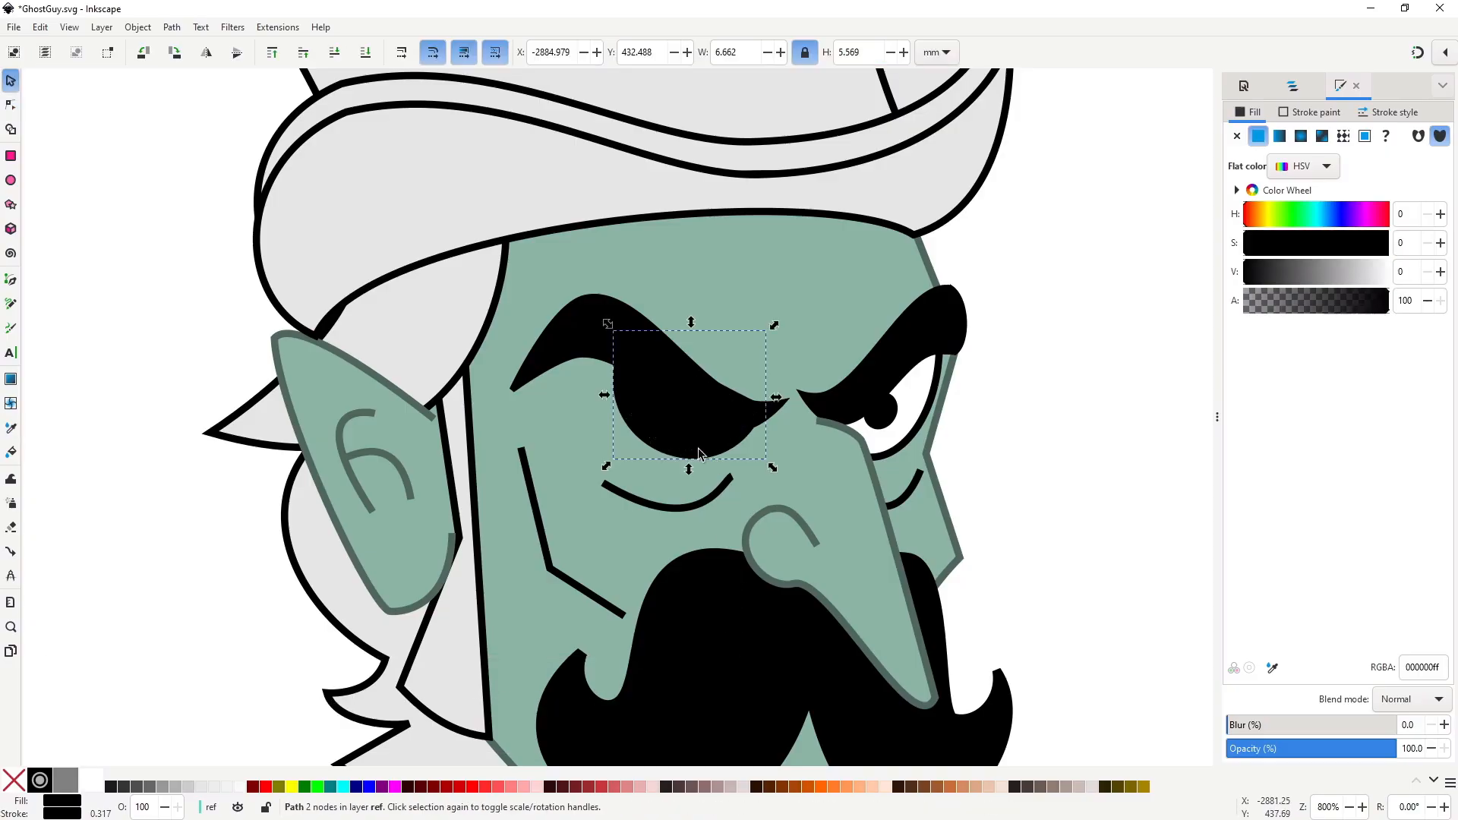
Shift the black eye copy slightly down and outward and stack it directly behind the eye white.
{"action": "mouse_move", "coordinate": [698, 454]}
{"action": "left_mouse_down"}
{"action": "mouse_move", "coordinate": [677, 417]}
{"action": "mouse_move", "coordinate": [681, 455]}
{"action": "left_mouse_up"}
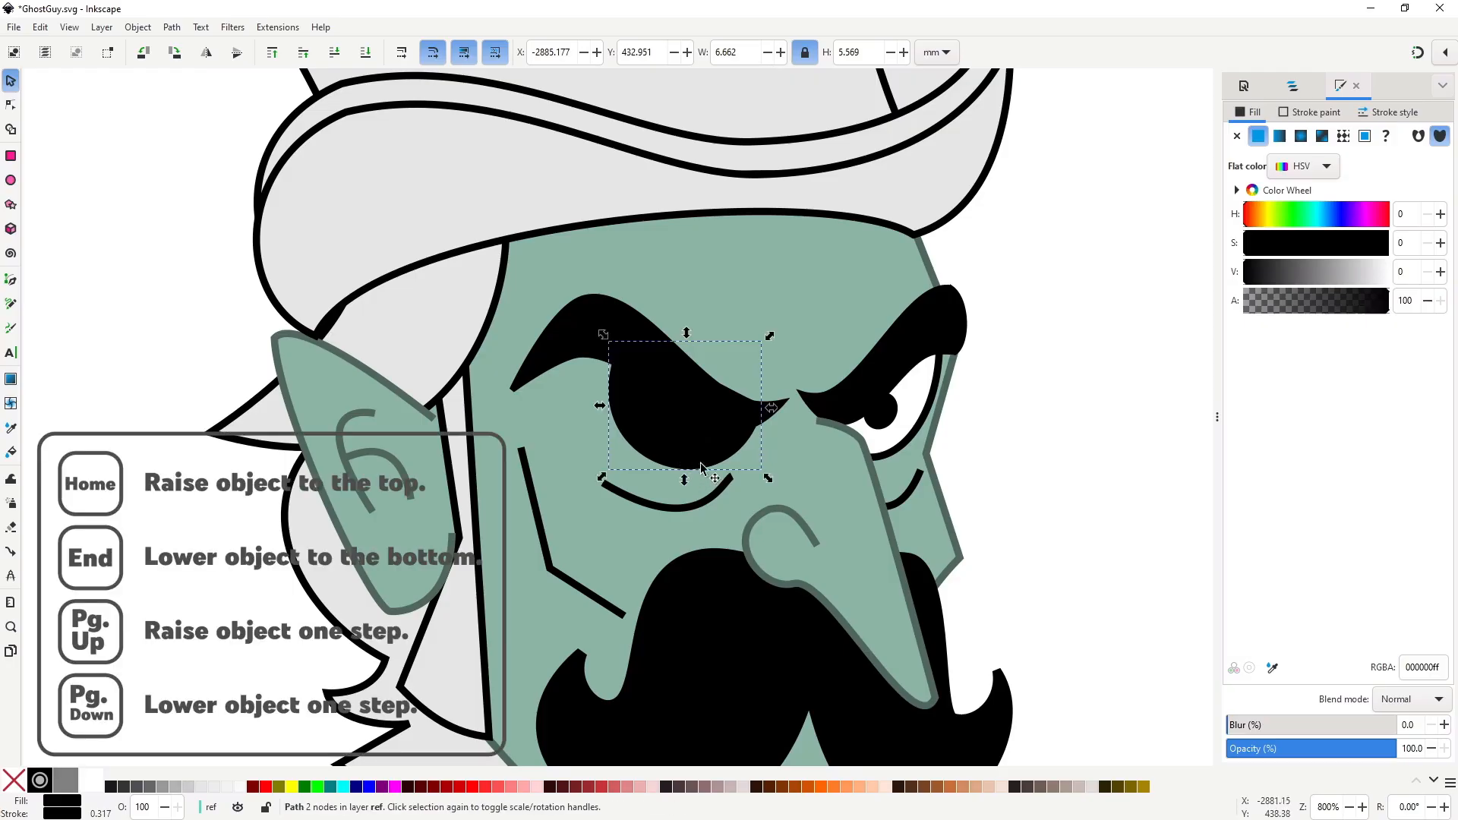
{"action": "key", "text": "Page_Down"}
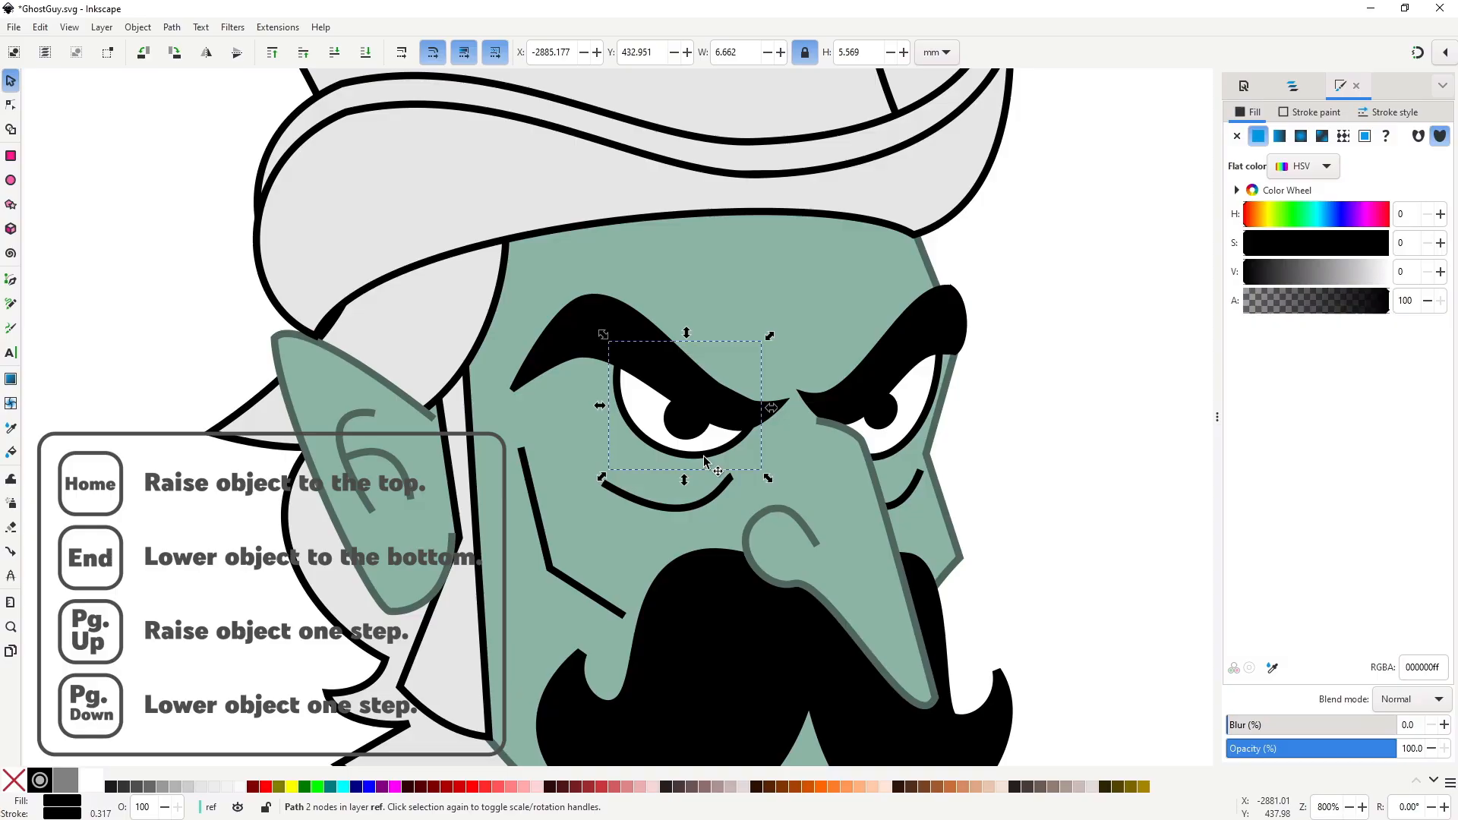
{"action": "key", "text": "Page_Up"}
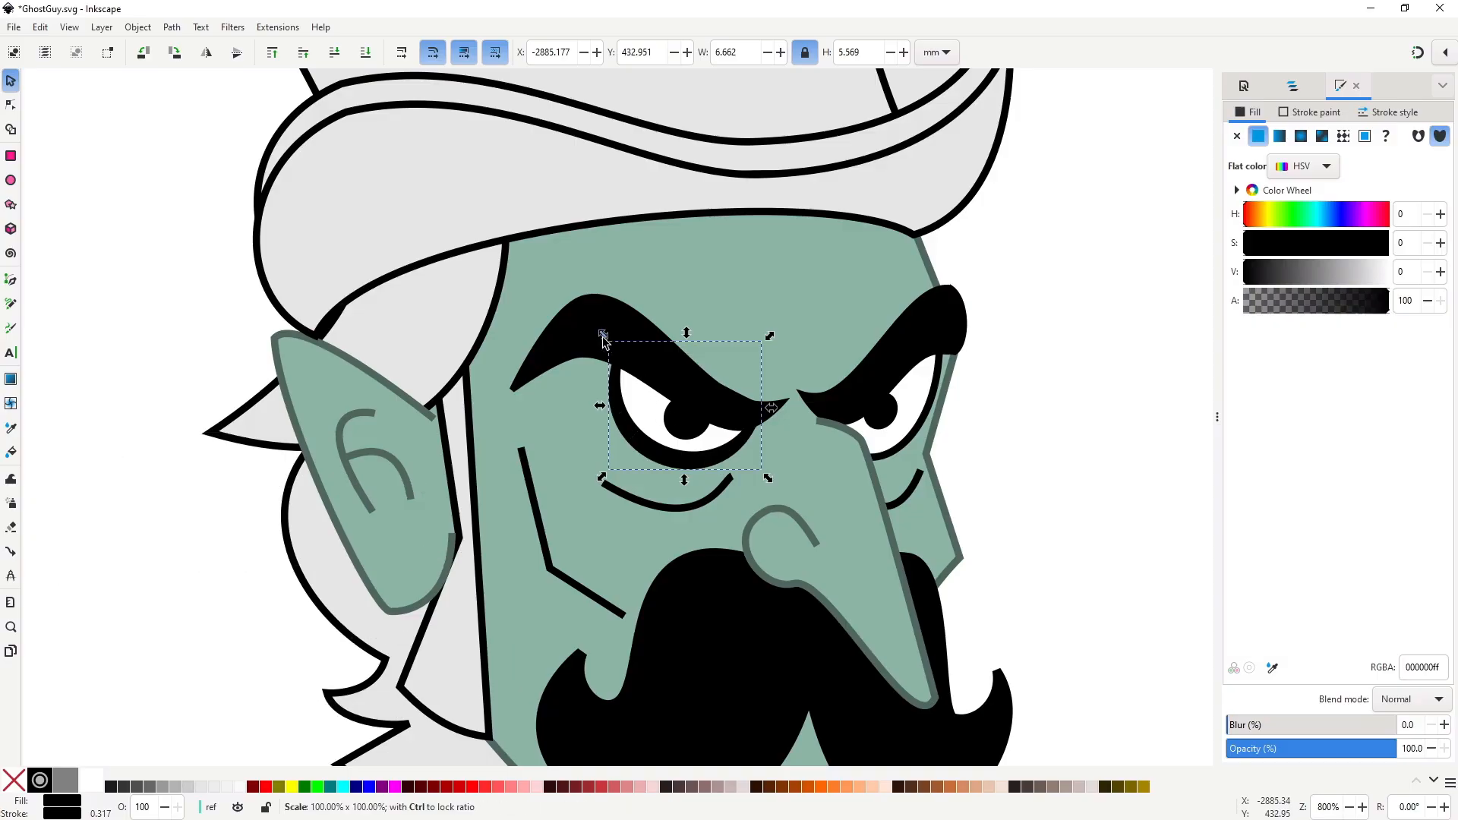
Stretch the black eye copy outward, reduce its height slightly and reshape its outer curve to form a thicker eye outline.
{"action": "left_click_drag", "start_coordinate": [604, 407], "coordinate": [595, 407]}
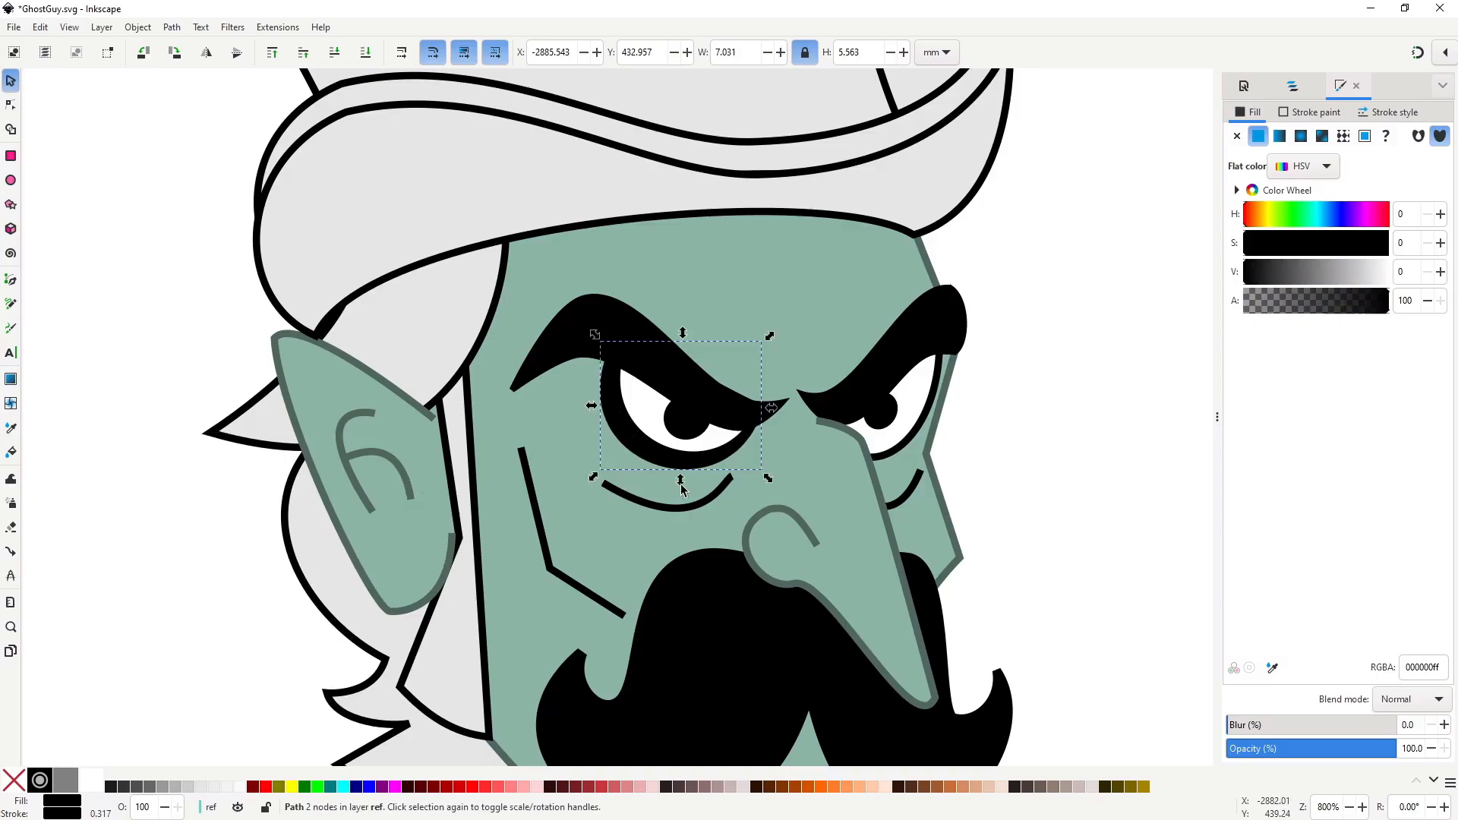
{"action": "left_click_drag", "start_coordinate": [684, 478], "coordinate": [684, 472]}
{"action": "left_click_drag", "start_coordinate": [595, 405], "coordinate": [585, 405]}
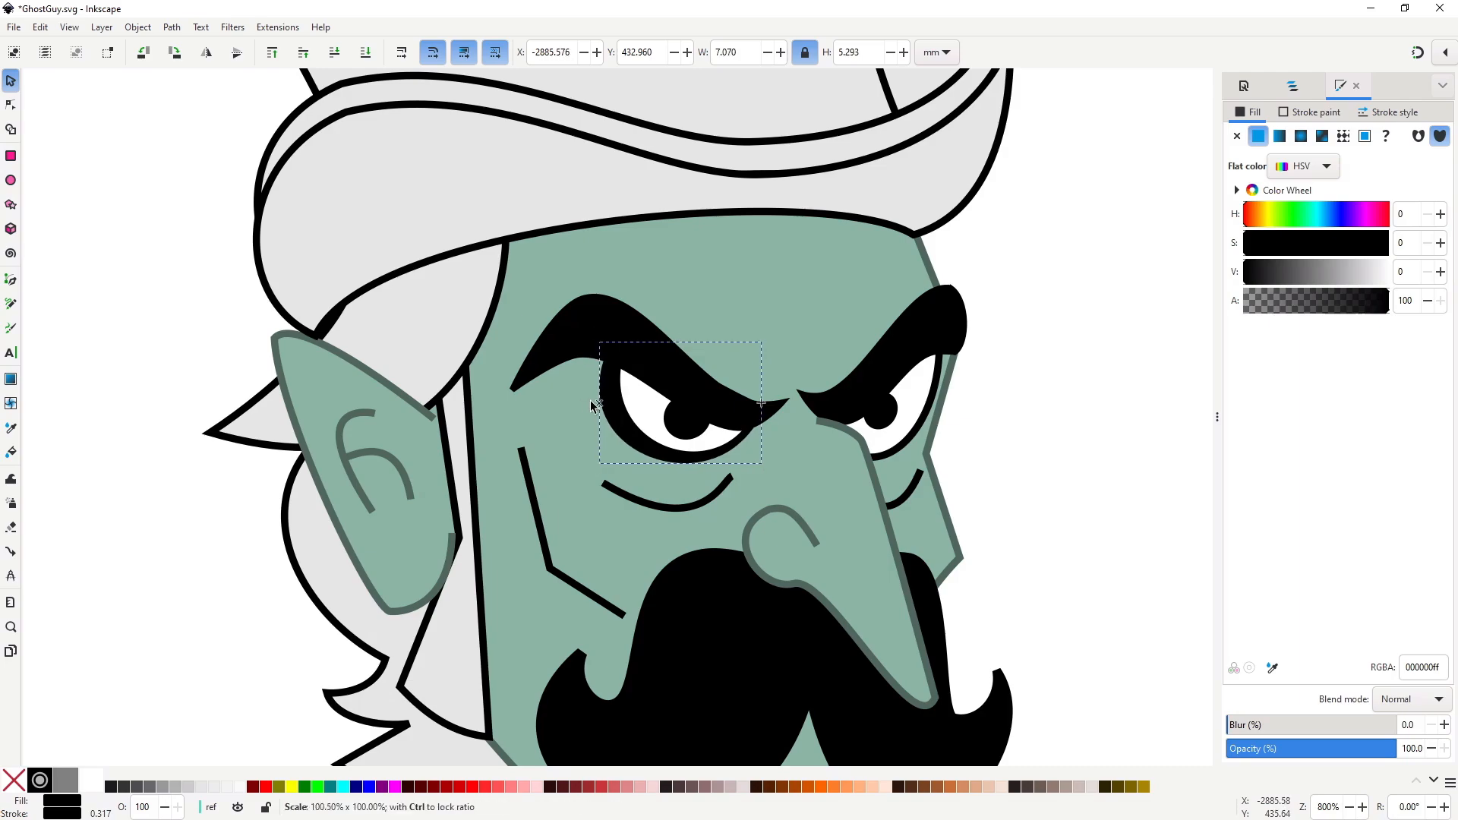
{"action": "key", "text": "n"}
{"action": "left_click", "coordinate": [604, 345]}
{"action": "left_click_drag", "start_coordinate": [558, 462], "coordinate": [571, 458]}
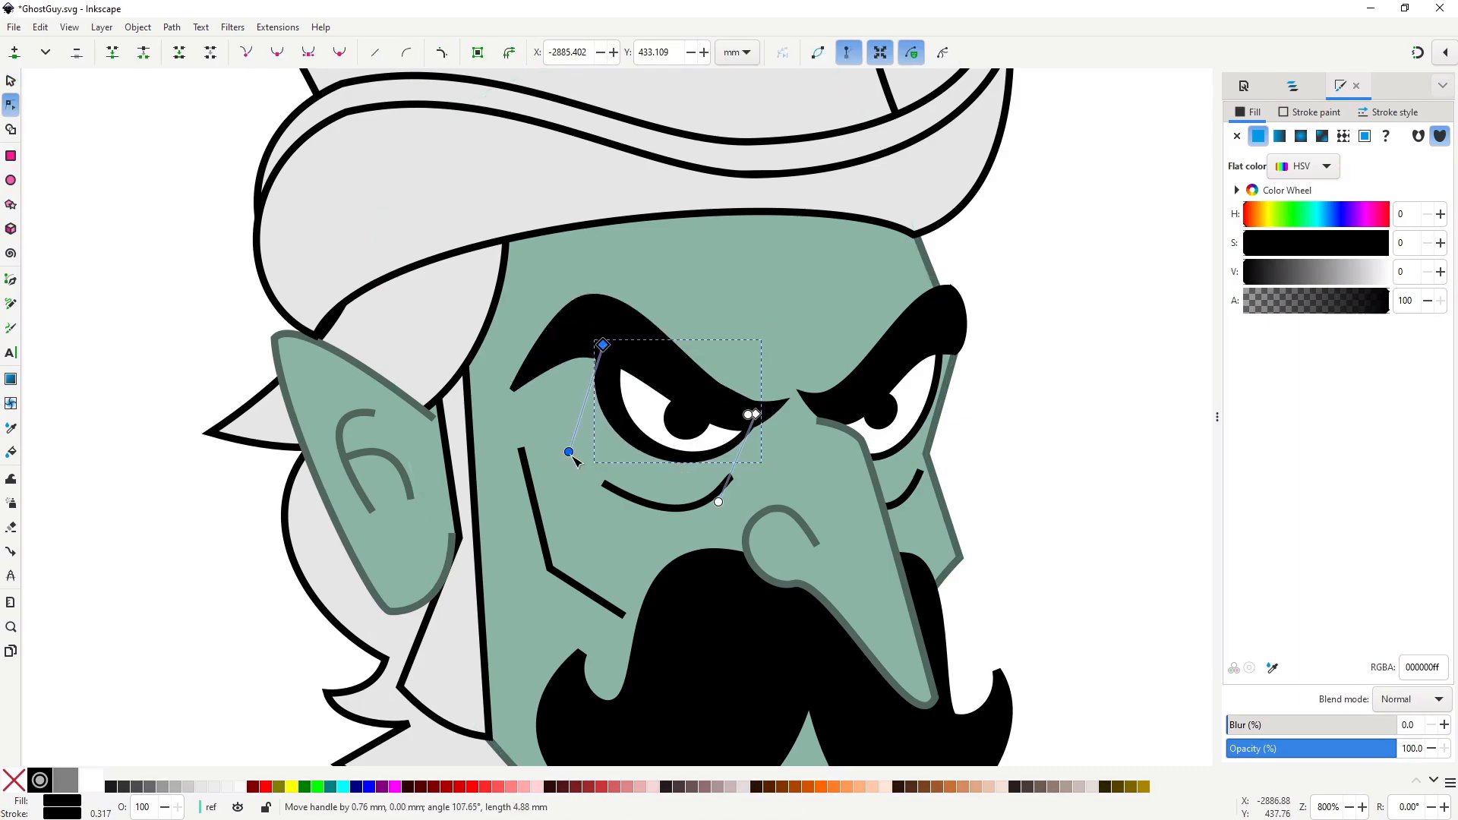
{"action": "key", "text": "s"}
Duplicate the white shape of the eye farther from the ear and fill the copy with black.
{"action": "left_click", "coordinate": [923, 408]}
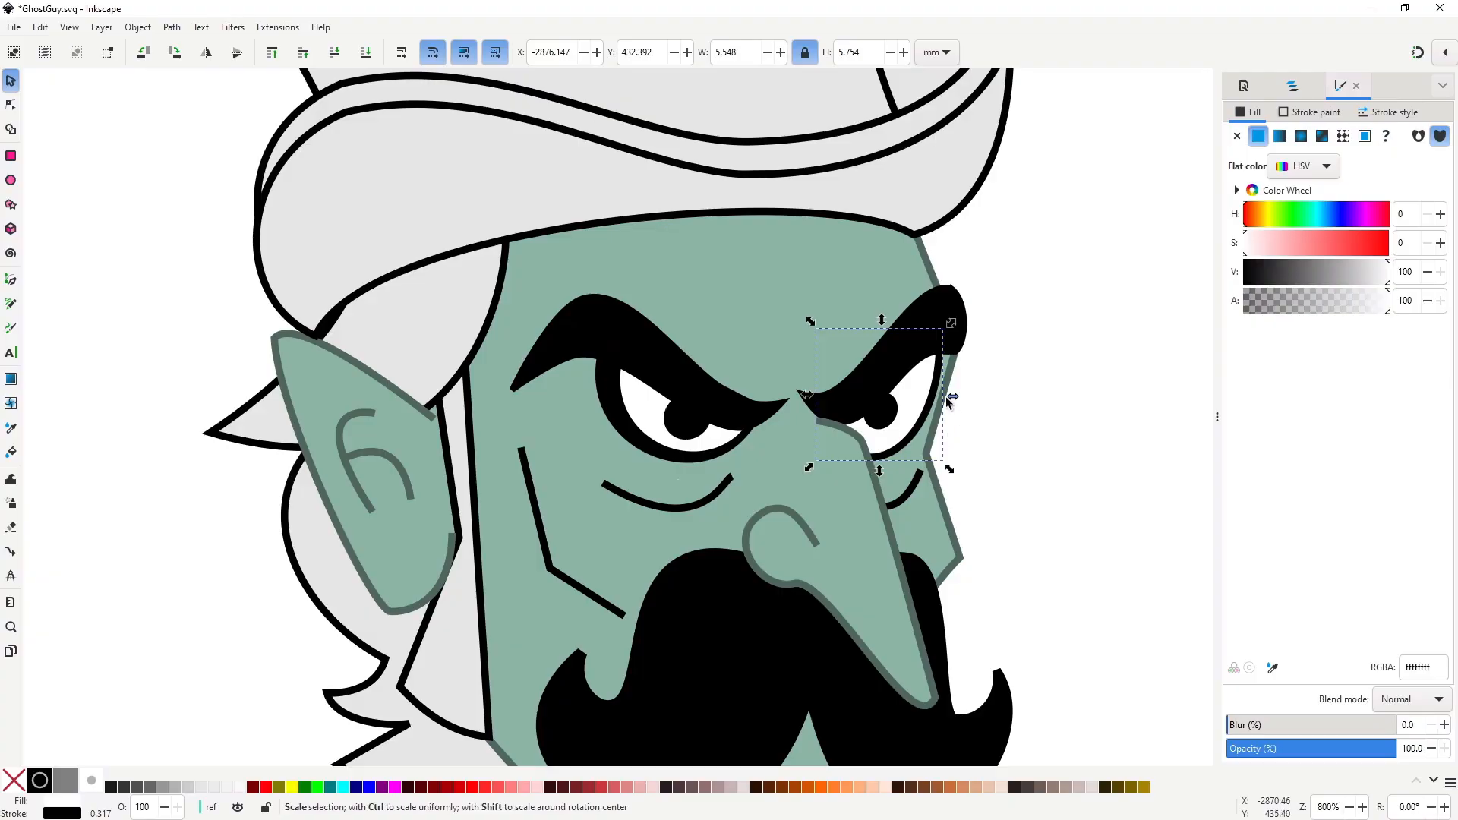
{"action": "key", "text": "d"}
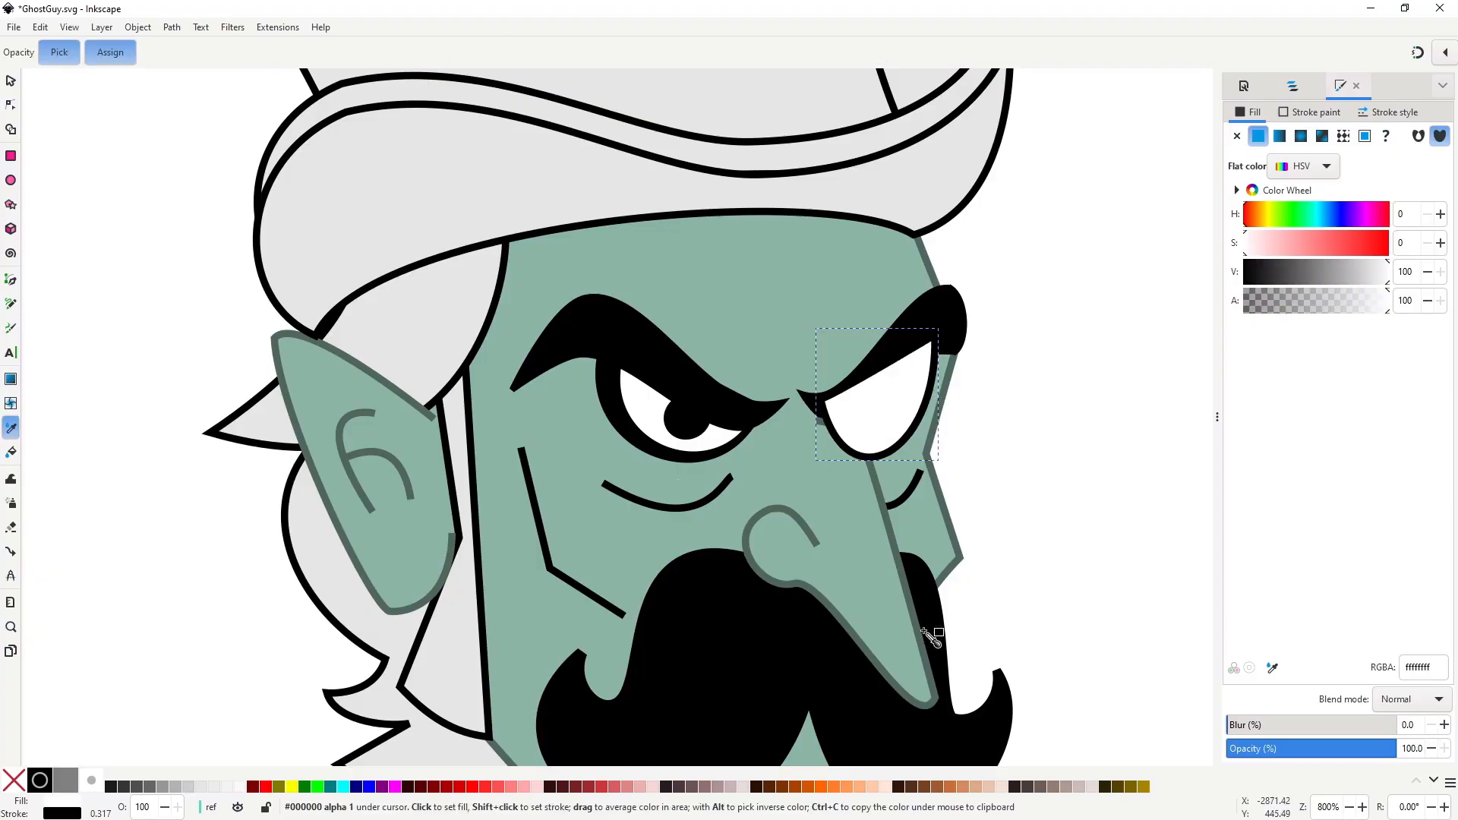
{"action": "left_click", "coordinate": [931, 475]}
{"action": "key", "text": "s"}
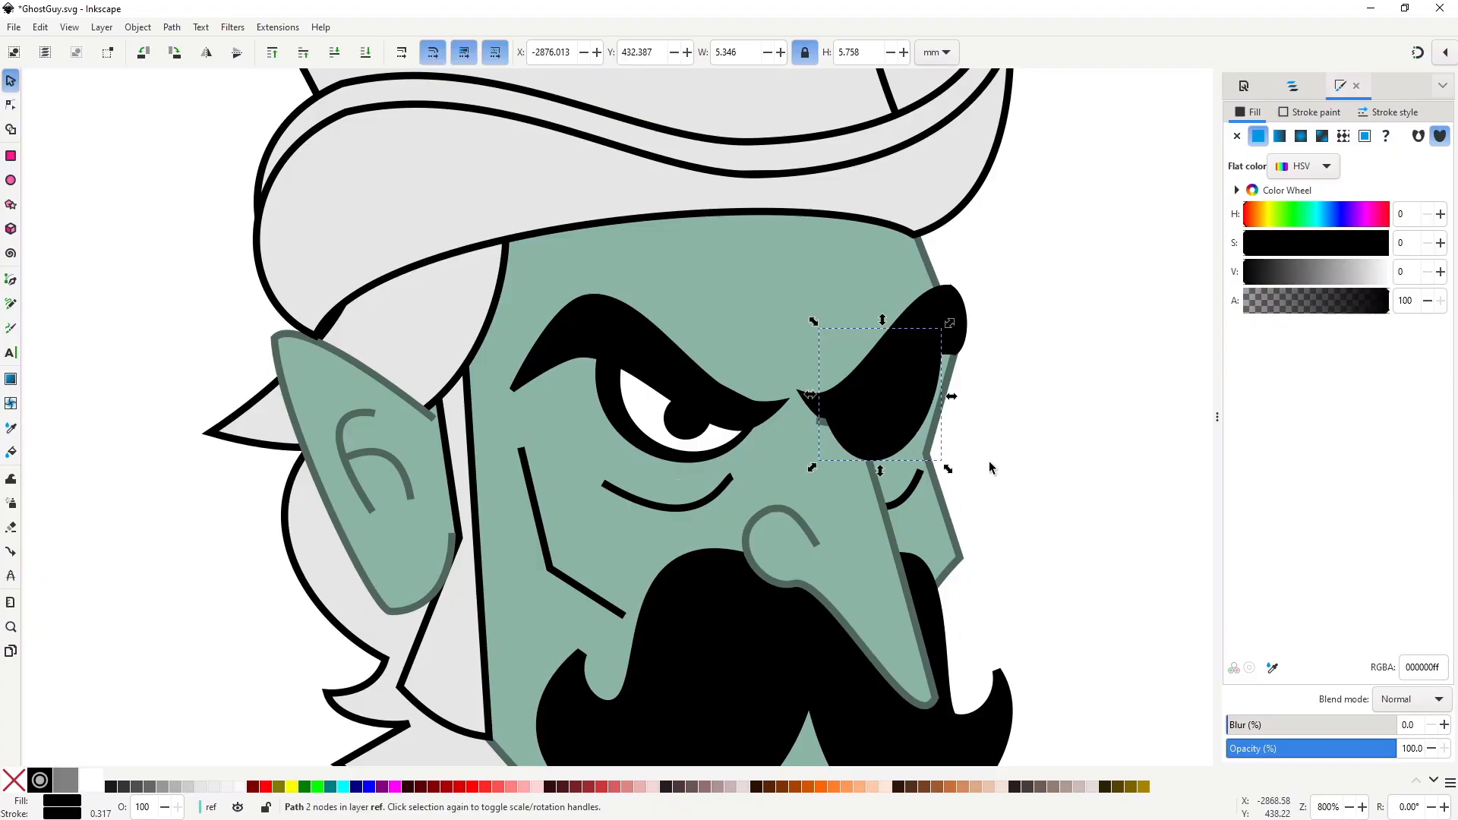
Place the far eye's black copy behind its white shape and adjust its outer curve to thicken the outline.
{"action": "left_click_drag", "start_coordinate": [952, 396], "coordinate": [953, 396]}
{"action": "scroll", "coordinate": [952, 396], "scroll_direction": "up", "scroll_amount": 2}
{"action": "key", "text": "n"}
{"action": "left_click_drag", "start_coordinate": [913, 258], "coordinate": [903, 260]}
{"action": "key", "text": "Escape"}
{"action": "key", "text": "Escape"}
Fill the moustache's far half with HSV 155, 25, 40 and set its outline to the darker HSV 153, 26, 30.
{"action": "scroll", "coordinate": [1038, 456], "scroll_direction": "down", "scroll_amount": 5}
{"action": "left_click_drag", "start_coordinate": [1045, 593], "coordinate": [827, 517]}
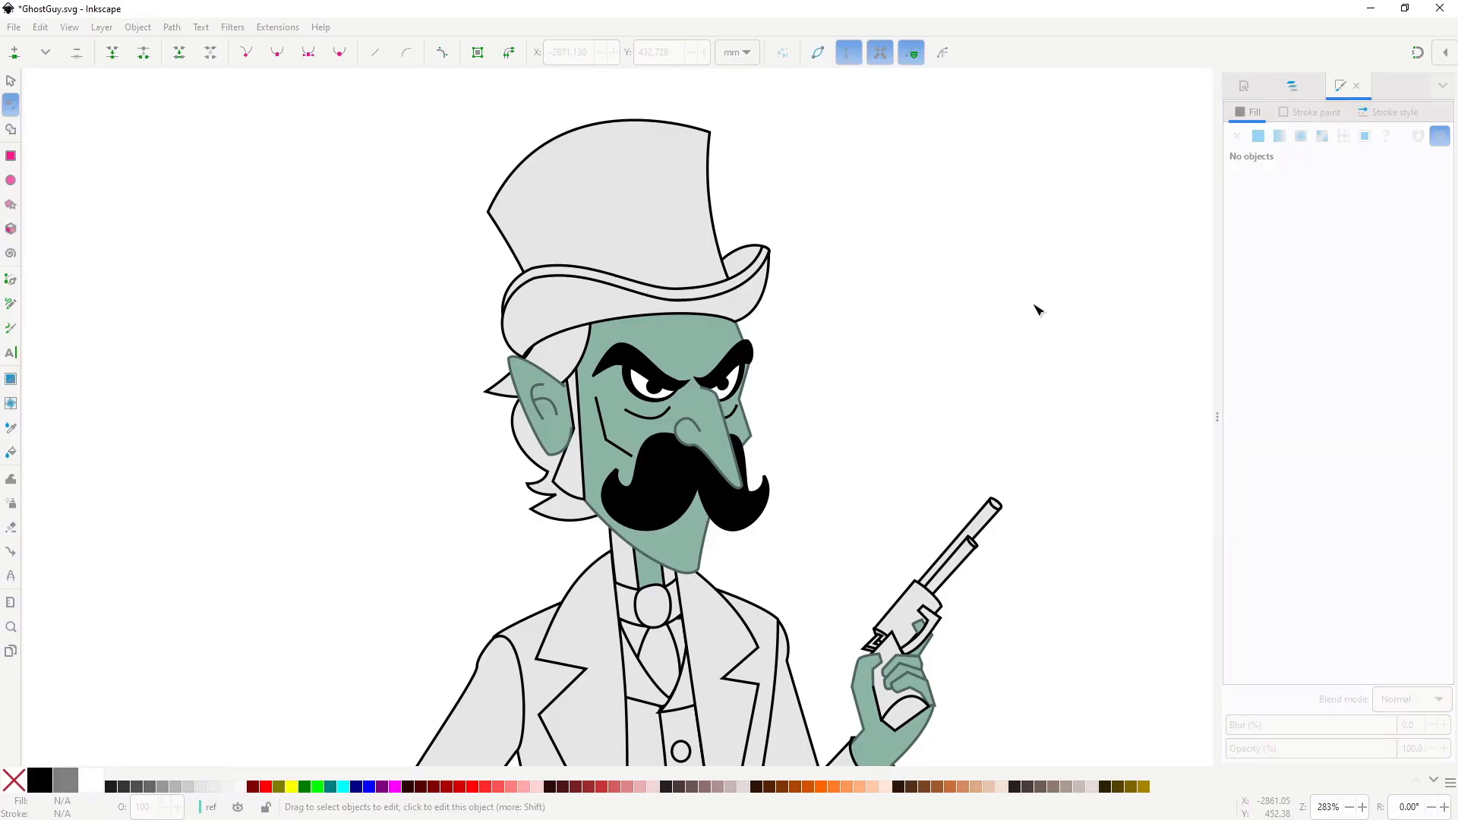
{"action": "left_click", "coordinate": [732, 505]}
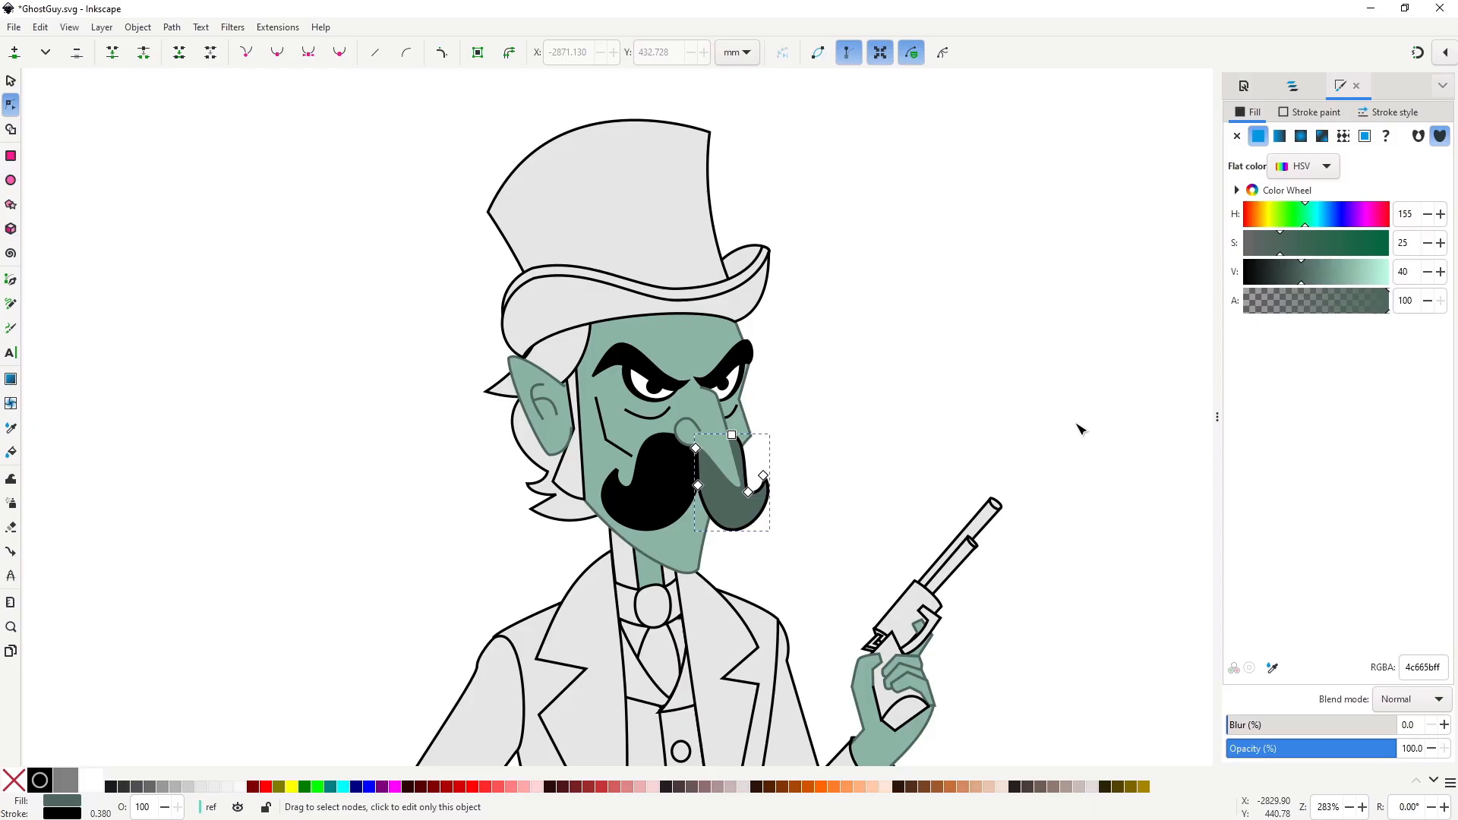
{"action": "key", "text": "d"}
{"action": "left_click", "coordinate": [722, 506], "text": "shift"}
{"action": "left_click", "coordinate": [1303, 116]}
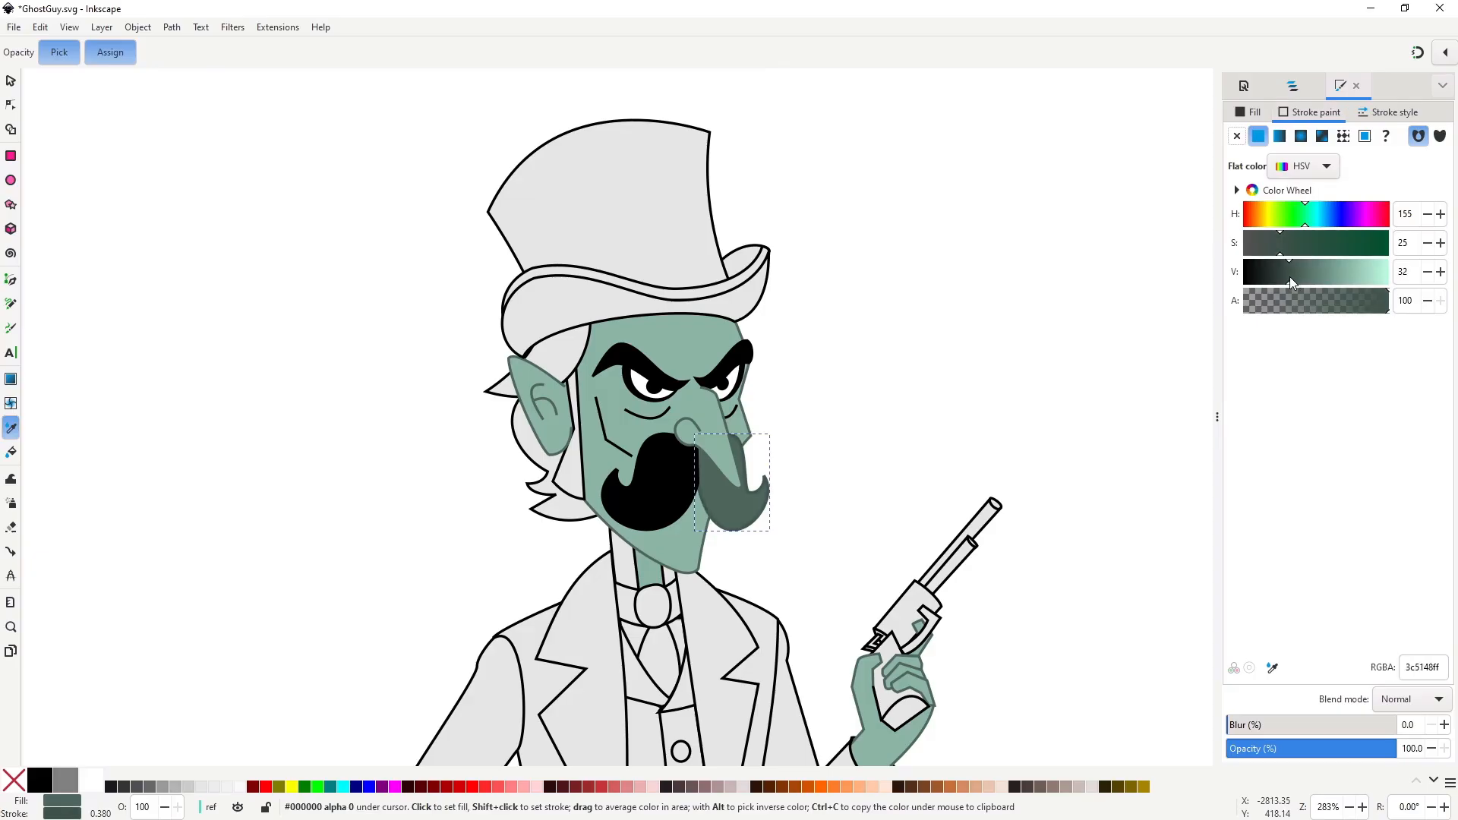
Combine both moustache halves and break them apart again so they share the dark green fill and outline.
{"action": "key", "text": "s"}
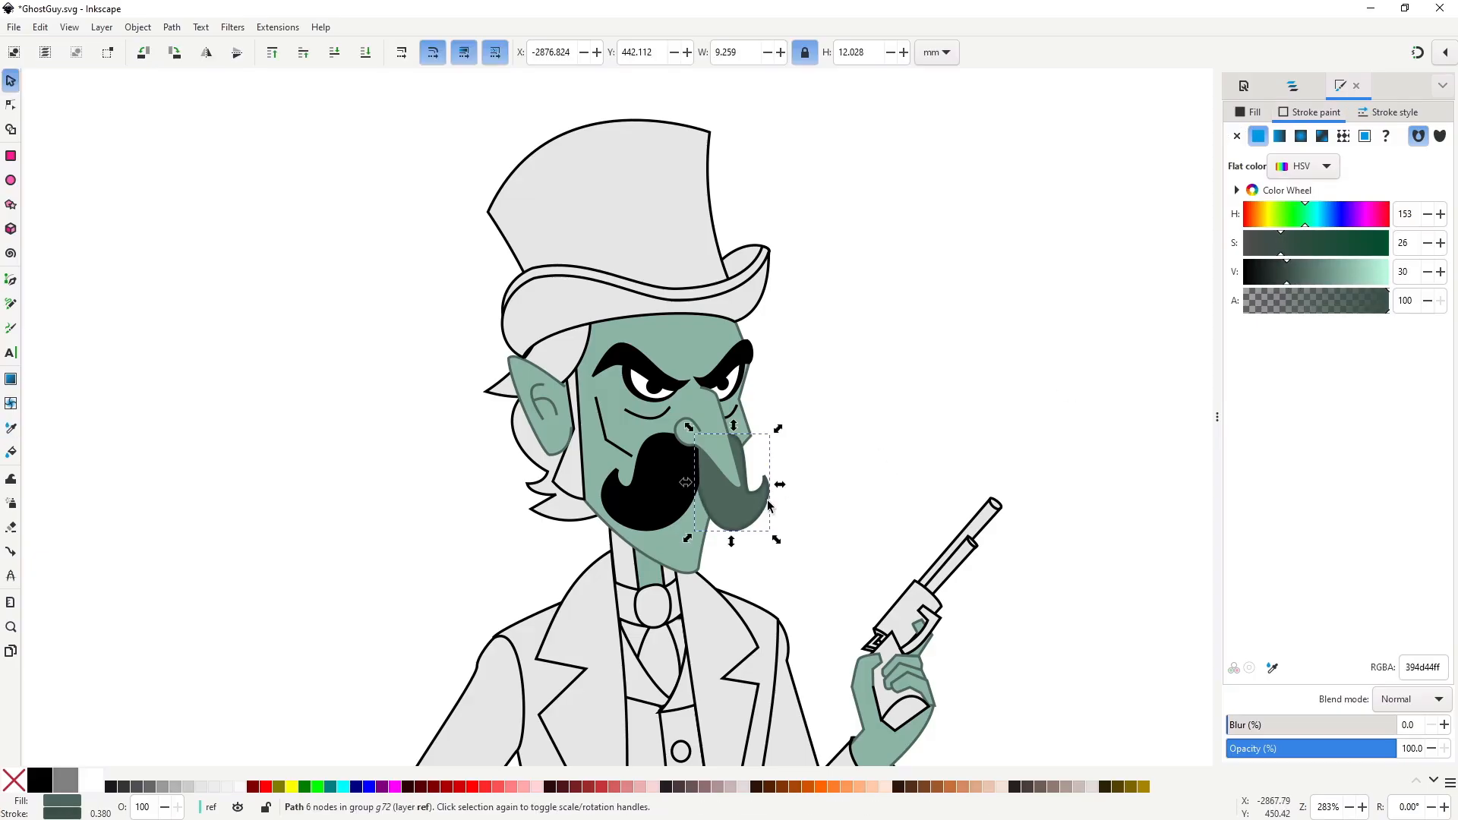
{"action": "left_click", "coordinate": [655, 507], "text": "shift"}
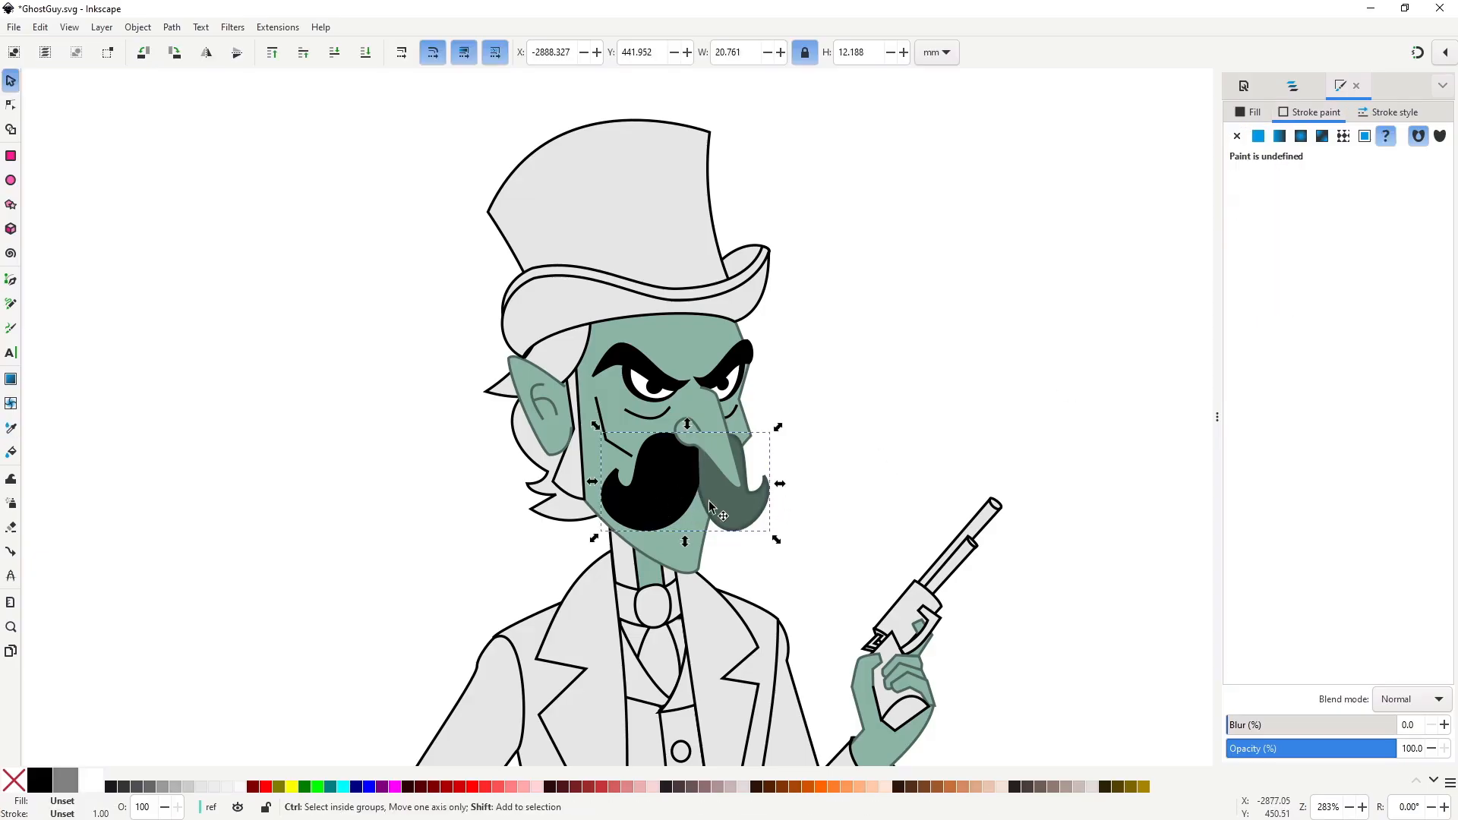
{"action": "key", "text": "ctrl+k"}
{"action": "key", "text": "ctrl+shift+k"}
{"action": "left_click", "coordinate": [828, 461]}
Move the near moustache half's inner nodes to overlap the far half and unite both into a single shape.
{"action": "key", "text": "n"}
{"action": "scroll", "coordinate": [715, 489], "scroll_direction": "up", "scroll_amount": 3}
{"action": "left_click", "coordinate": [664, 450]}
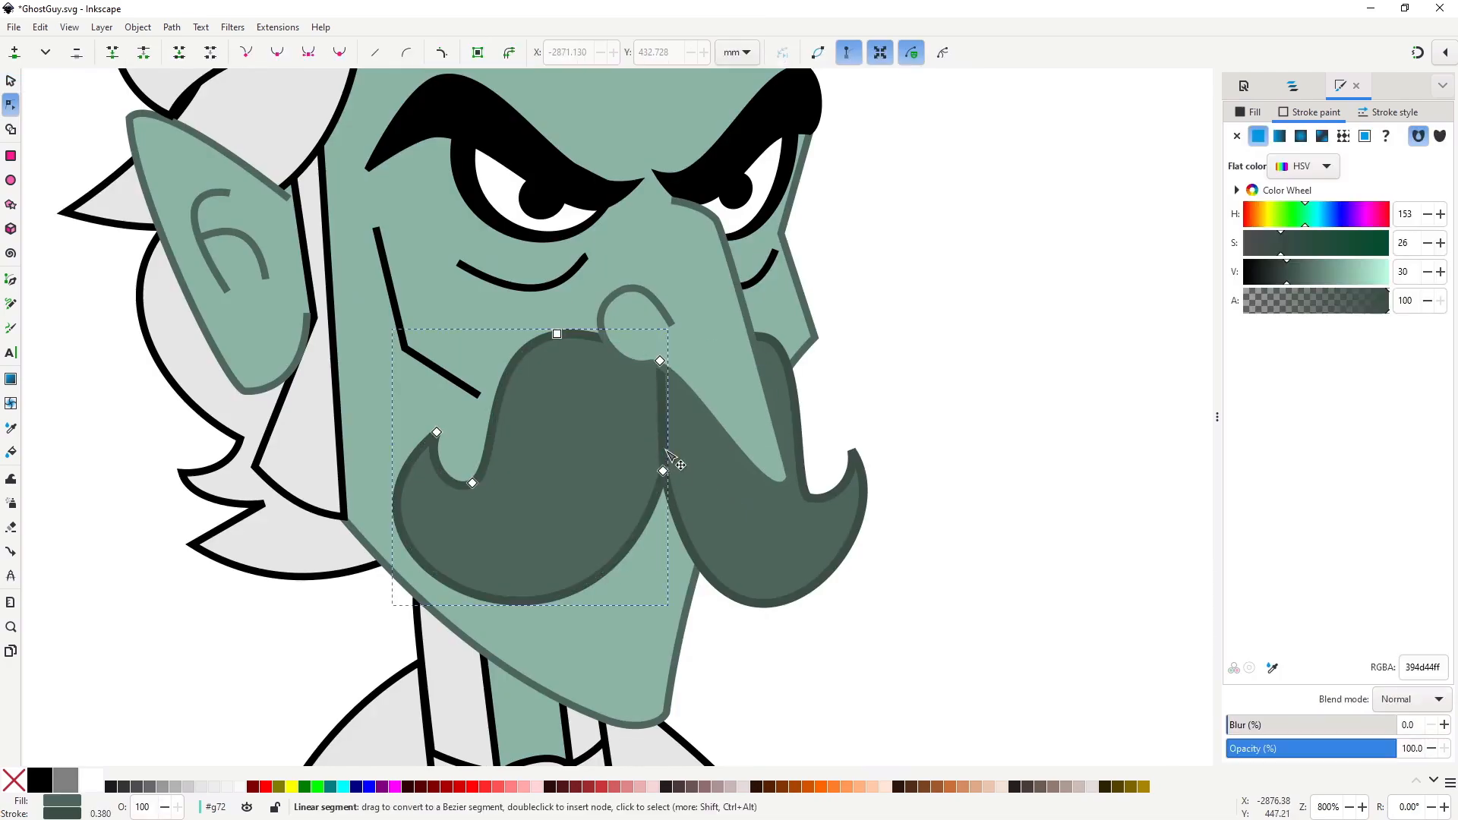
{"action": "left_click_drag", "start_coordinate": [666, 475], "coordinate": [675, 470]}
{"action": "left_click_drag", "start_coordinate": [662, 364], "coordinate": [680, 366]}
{"action": "left_click", "coordinate": [751, 518], "text": "shift"}
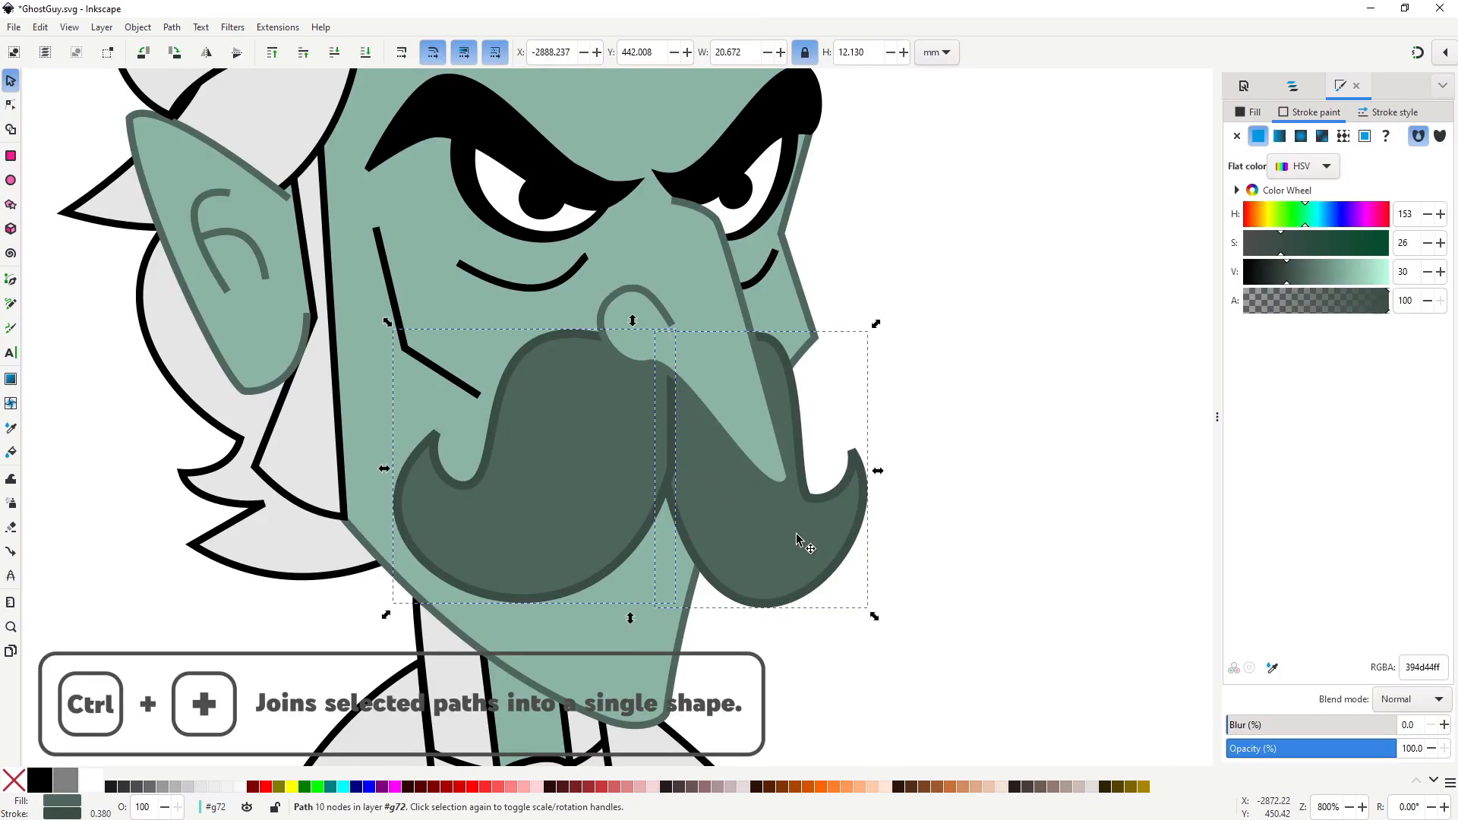
{"action": "key", "text": "ctrl+plus"}
{"action": "key", "text": "s"}
{"action": "left_click", "coordinate": [940, 422]}
{"action": "scroll", "coordinate": [805, 464], "scroll_direction": "down", "scroll_amount": 2}
{"action": "scroll", "coordinate": [769, 312], "scroll_direction": "up", "scroll_amount": 2}
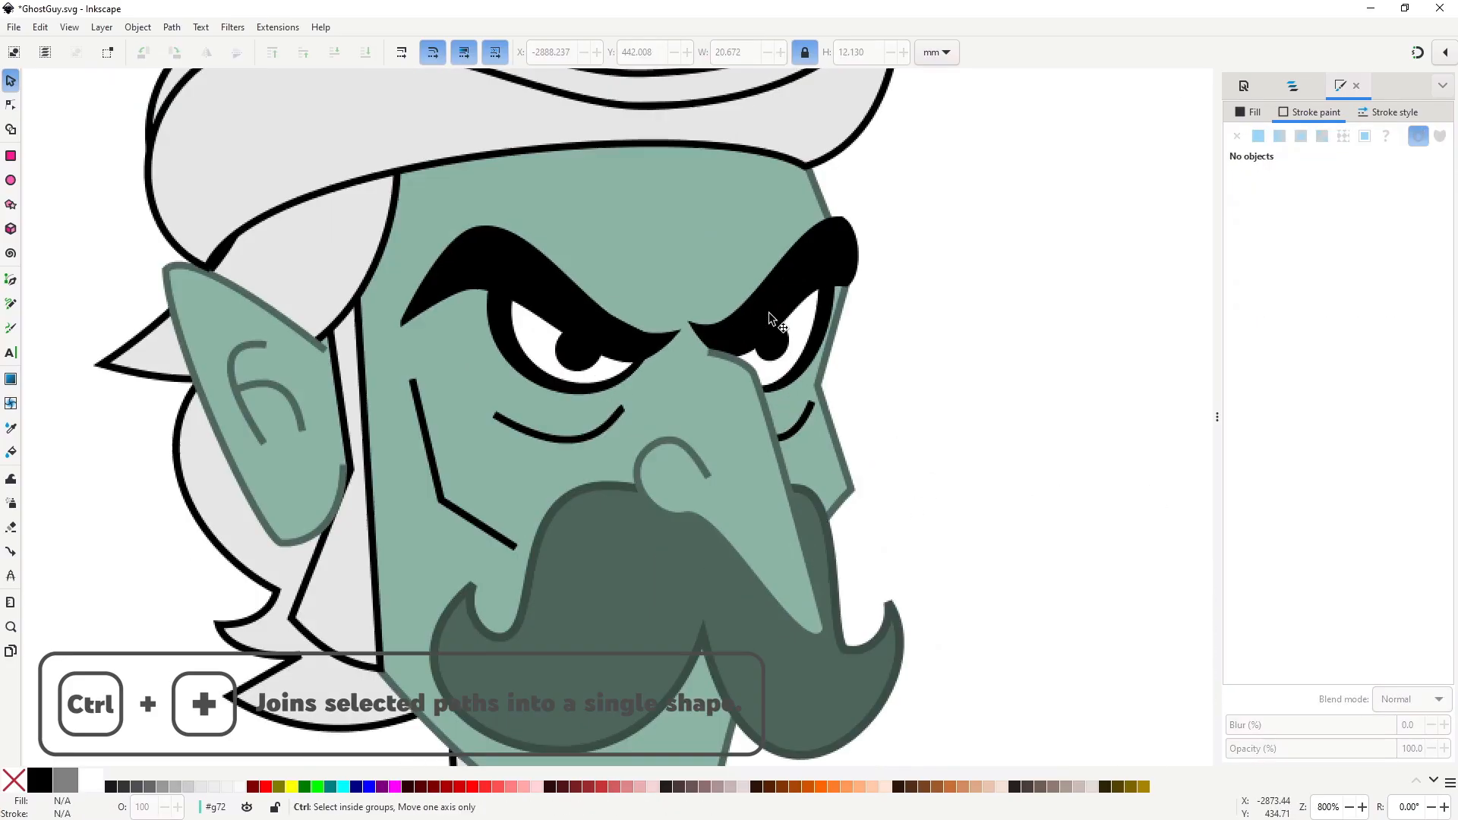
Apply the copied moustache fill and stroke style to both eyebrows.
{"action": "left_click", "coordinate": [771, 291]}
{"action": "key", "text": "n"}
{"action": "key", "text": "s"}
{"action": "key", "text": "ctrl+shift+v"}
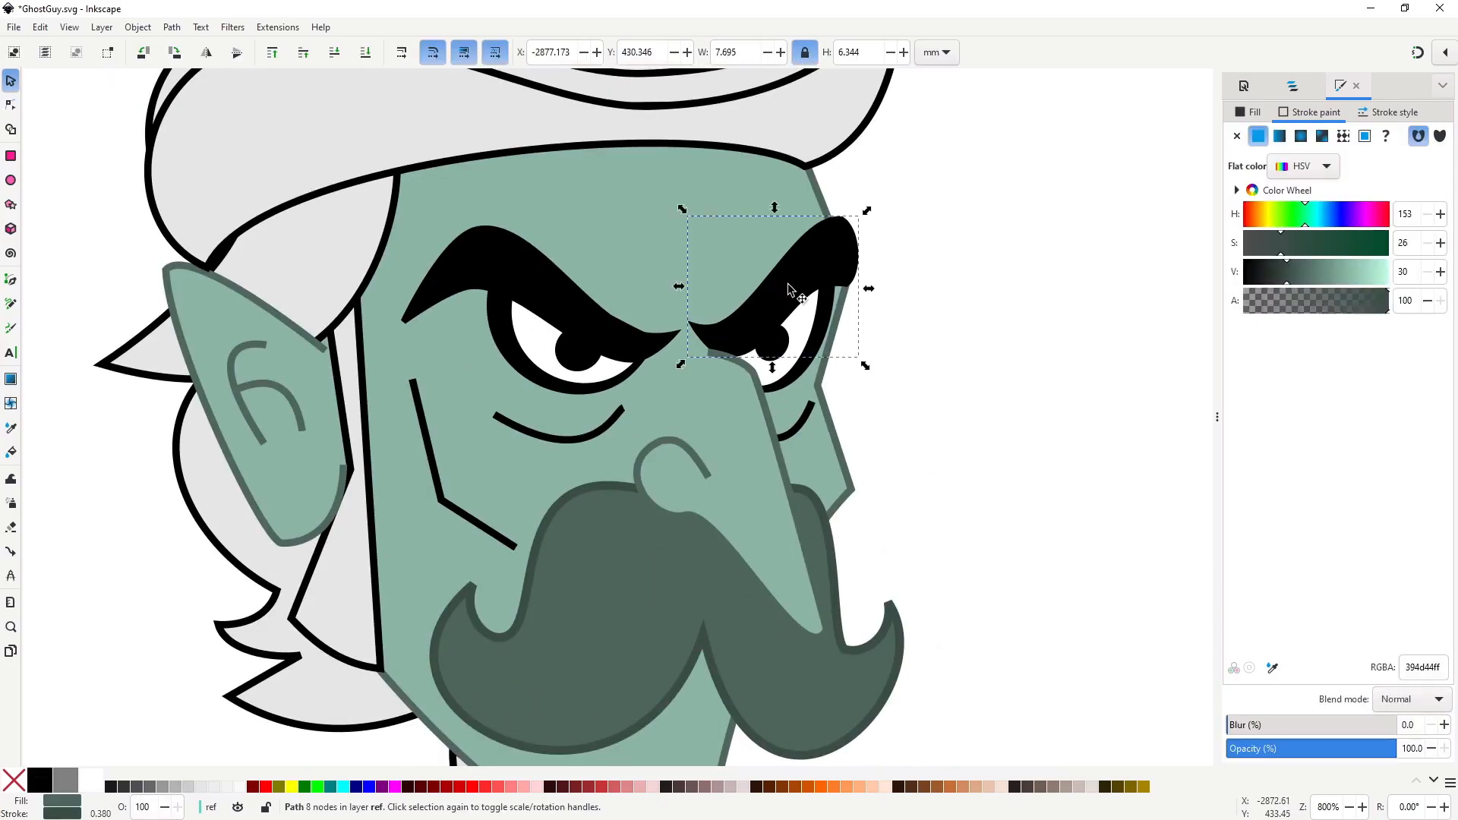
{"action": "left_click", "coordinate": [585, 306]}
{"action": "key", "text": "n"}
{"action": "key", "text": "s"}
{"action": "key", "text": "ctrl+shift+v"}
{"action": "key", "text": "n"}
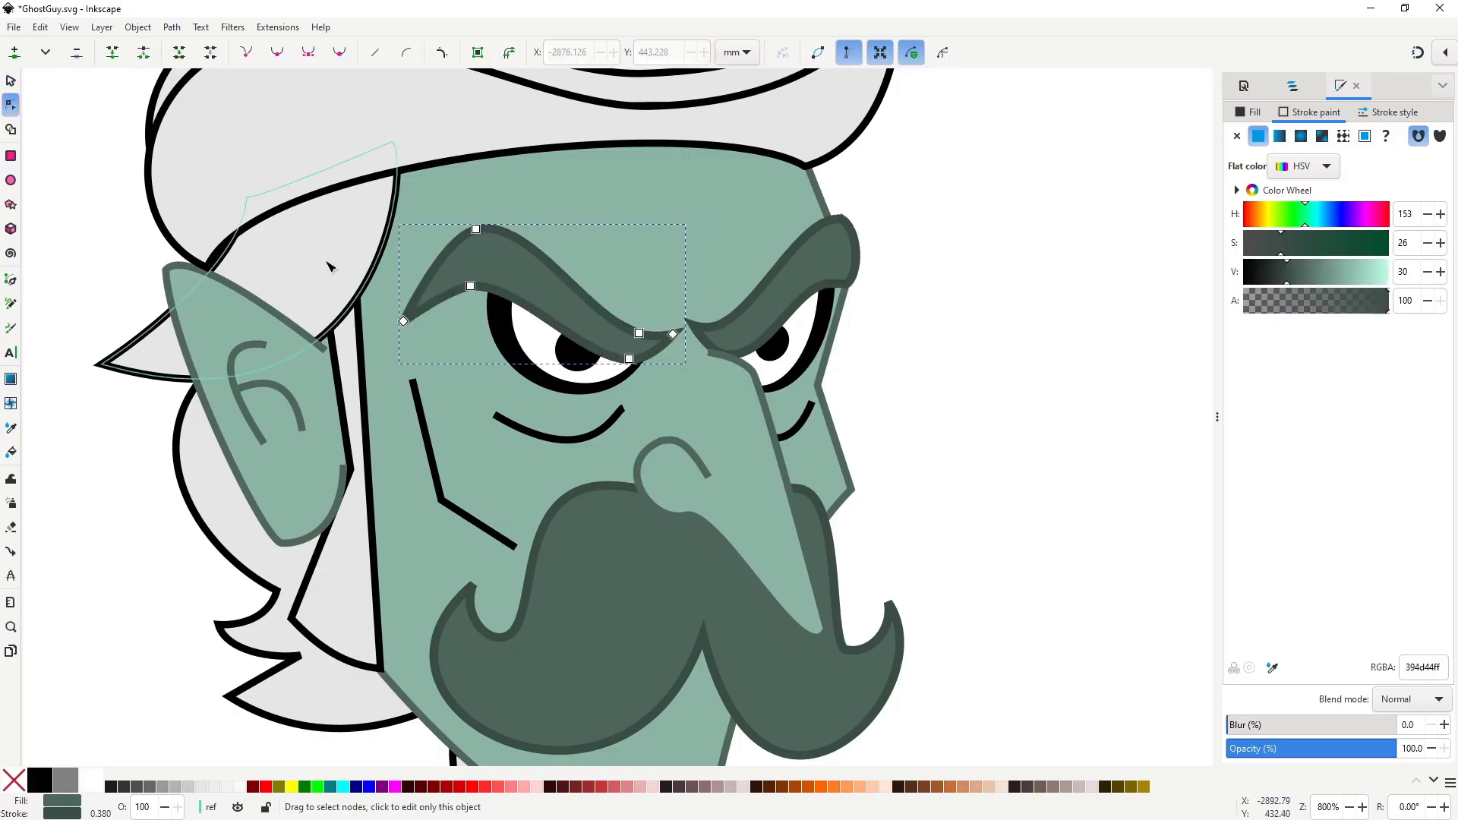
Apply the copied dark green fill and stroke style to the sideburn, the hair above the ear and the hair behind the head.
{"action": "left_click", "coordinate": [333, 285]}
{"action": "left_click", "coordinate": [360, 544], "text": "shift"}
{"action": "left_click", "coordinate": [251, 540], "text": "shift"}
{"action": "key", "text": "s"}
{"action": "key", "text": "ctrl+shift+v"}
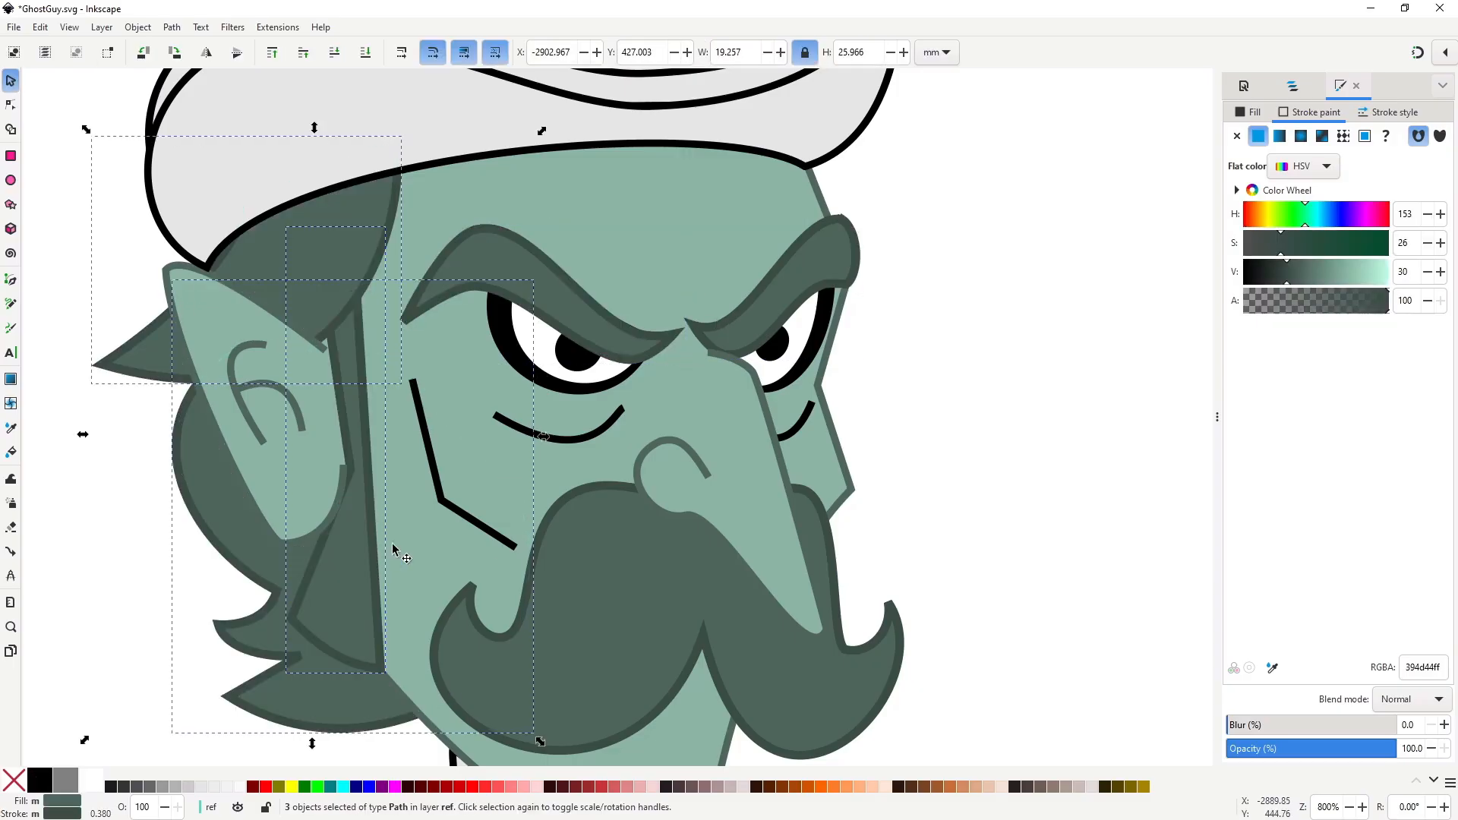
Slightly reshape the curve along the ear's lower inner edge.
{"action": "key", "text": "n"}
{"action": "left_click", "coordinate": [317, 535]}
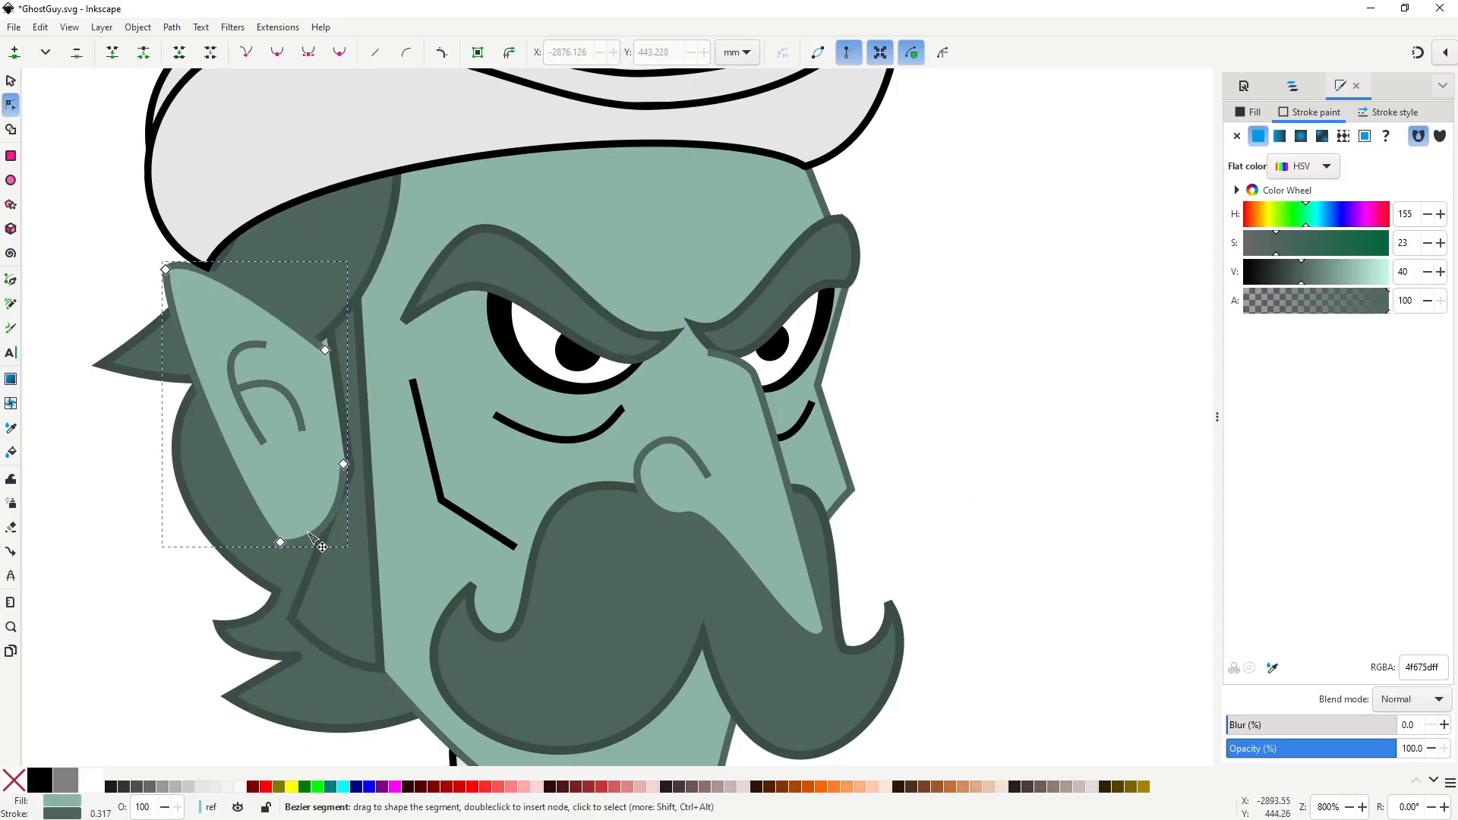
{"action": "left_click_drag", "start_coordinate": [328, 514], "coordinate": [330, 518]}
{"action": "key", "text": "s"}
{"action": "left_click", "coordinate": [970, 528]}
Recolour both under-eye creases and the cheekbone line with the green sampled from the nose outline.
{"action": "scroll", "coordinate": [970, 527], "scroll_direction": "down", "scroll_amount": 4}
{"action": "left_click_drag", "start_coordinate": [970, 528], "coordinate": [765, 373]}
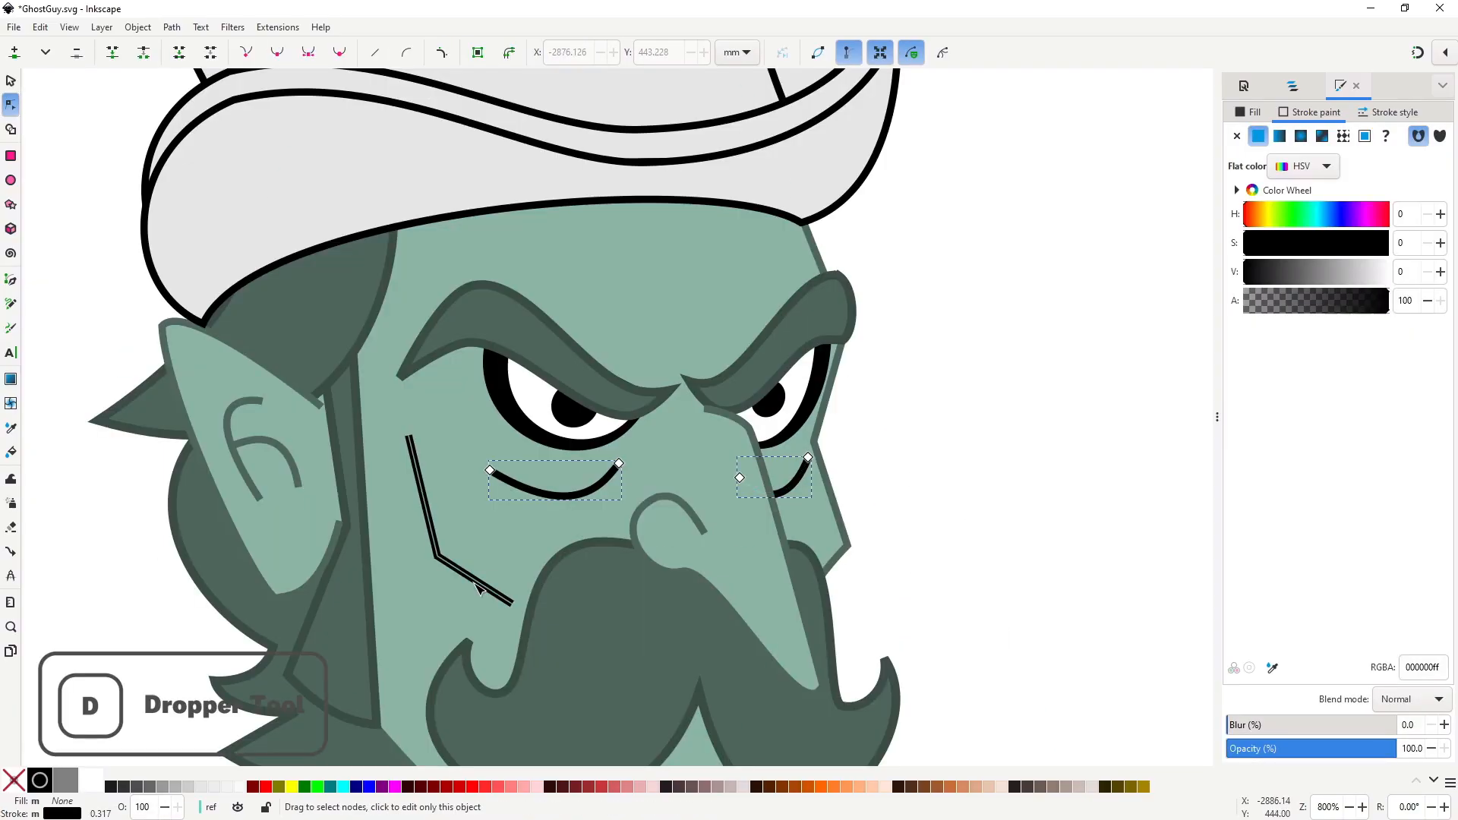
{"action": "key", "text": "d"}
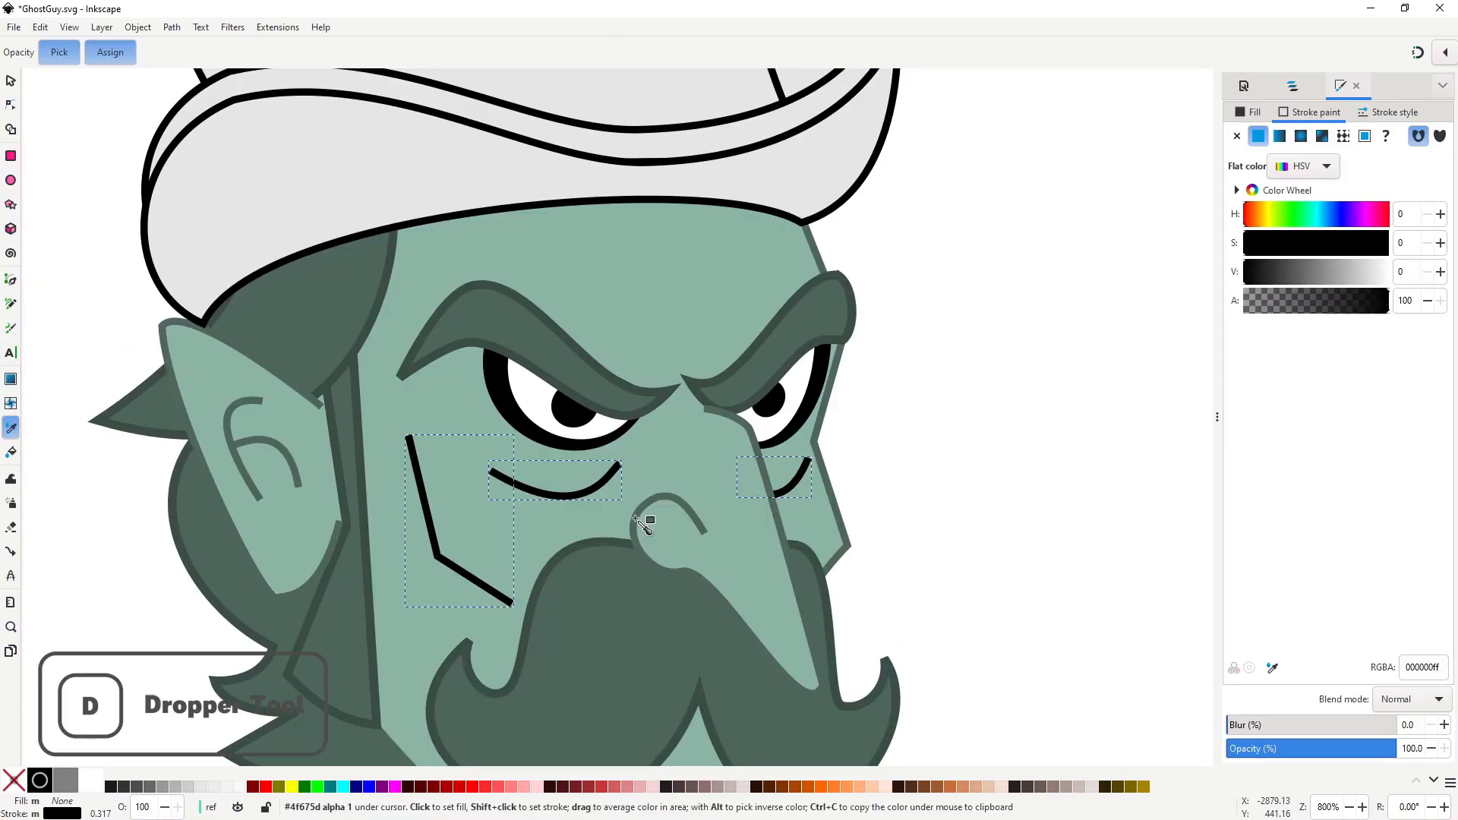
{"action": "left_click", "coordinate": [639, 519]}
{"action": "key", "text": "s"}
{"action": "left_click", "coordinate": [982, 519]}
Draw a curved path across the lower part of the top hat's crown as the upper edge of a hatband.
{"action": "scroll", "coordinate": [980, 519], "scroll_direction": "down", "scroll_amount": 5}
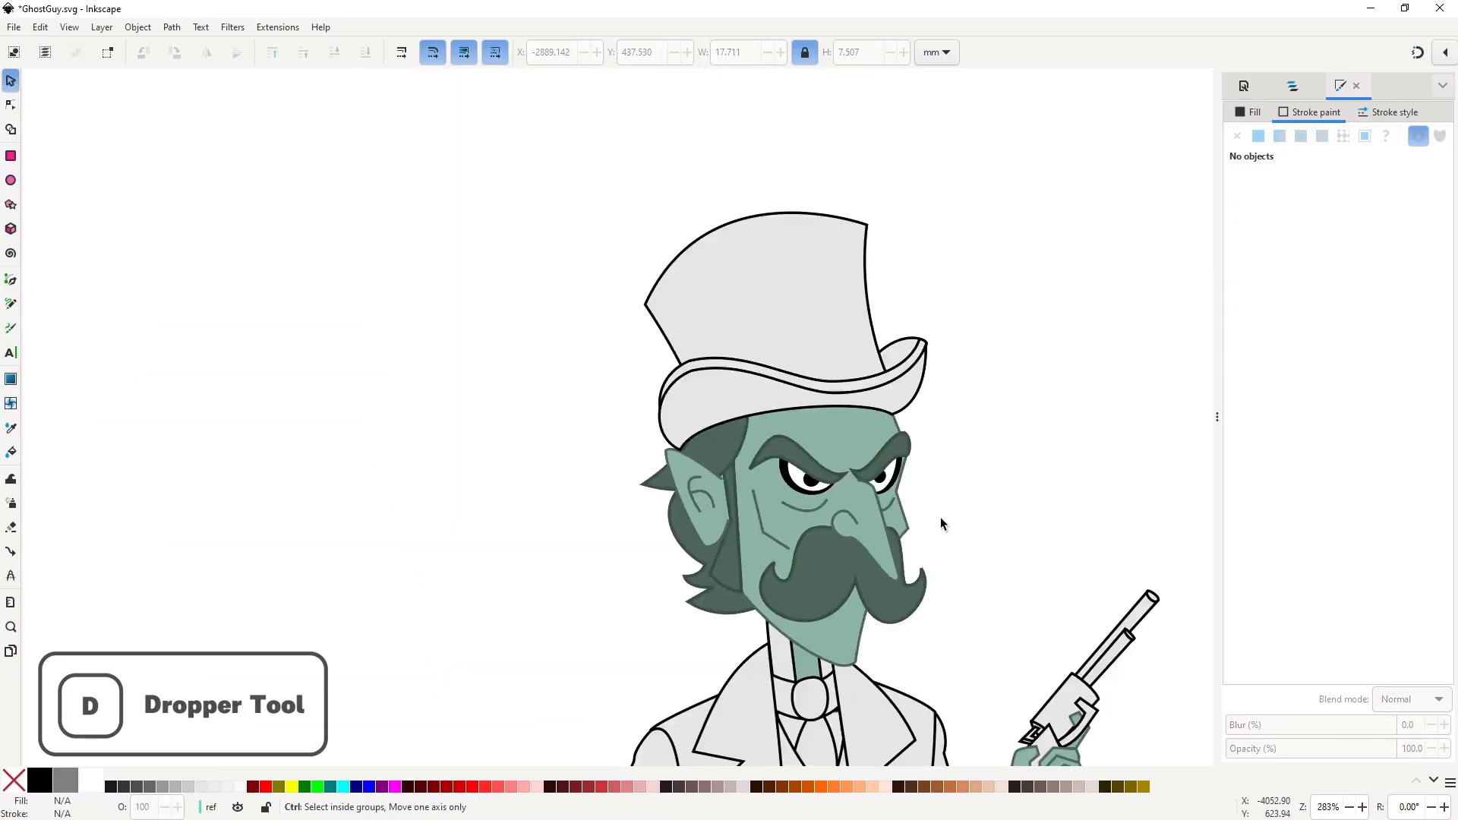
{"action": "left_click_drag", "start_coordinate": [1000, 559], "coordinate": [833, 485]}
{"action": "left_click_drag", "start_coordinate": [745, 514], "coordinate": [624, 487]}
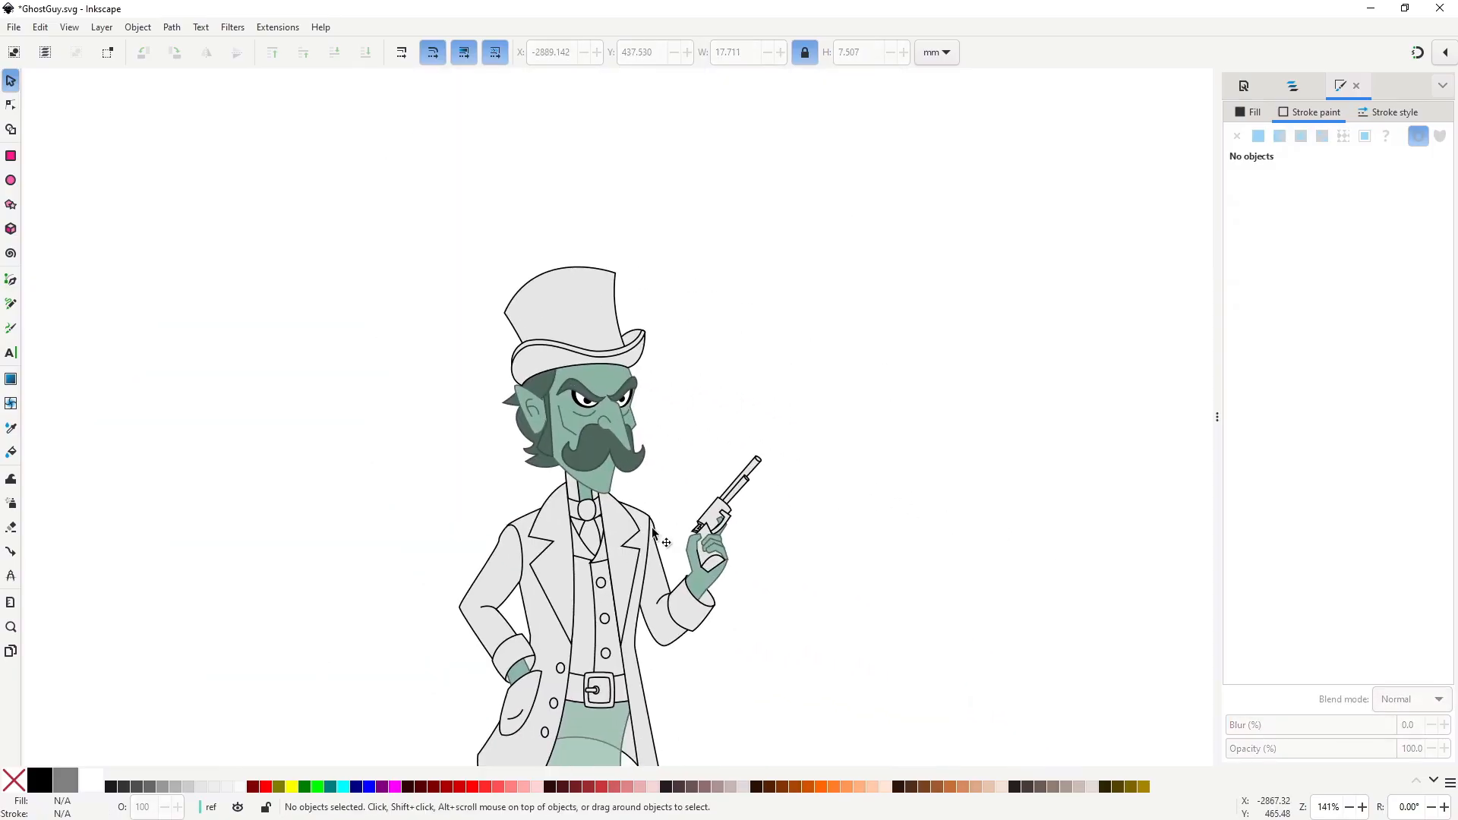
{"action": "left_click_drag", "start_coordinate": [669, 589], "coordinate": [663, 432]}
{"action": "scroll", "coordinate": [697, 403], "scroll_direction": "up", "scroll_amount": 4}
{"action": "scroll", "coordinate": [664, 400], "scroll_direction": "up", "scroll_amount": 3}
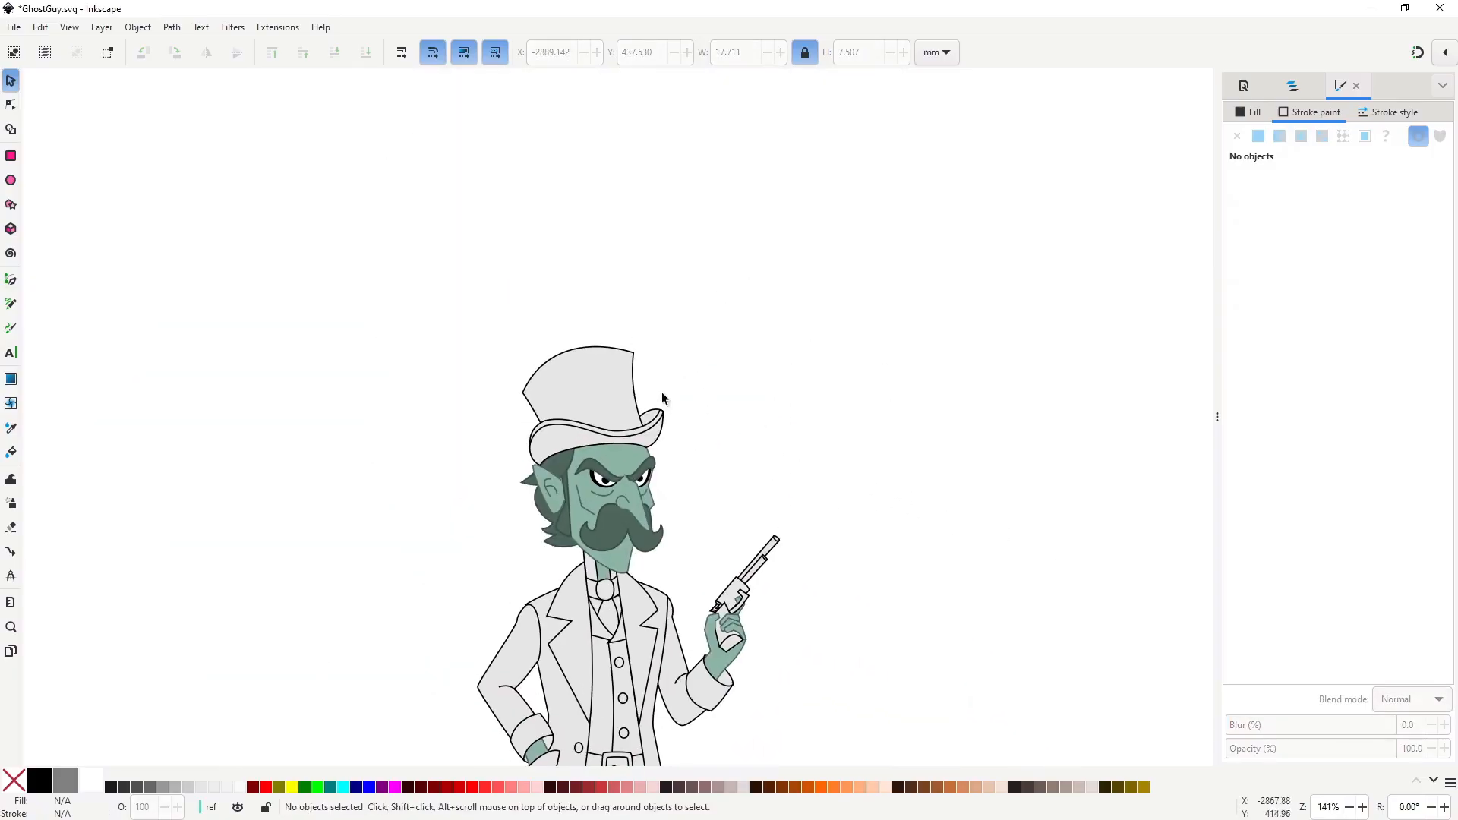
{"action": "key", "text": "n"}
{"action": "left_click", "coordinate": [552, 390]}
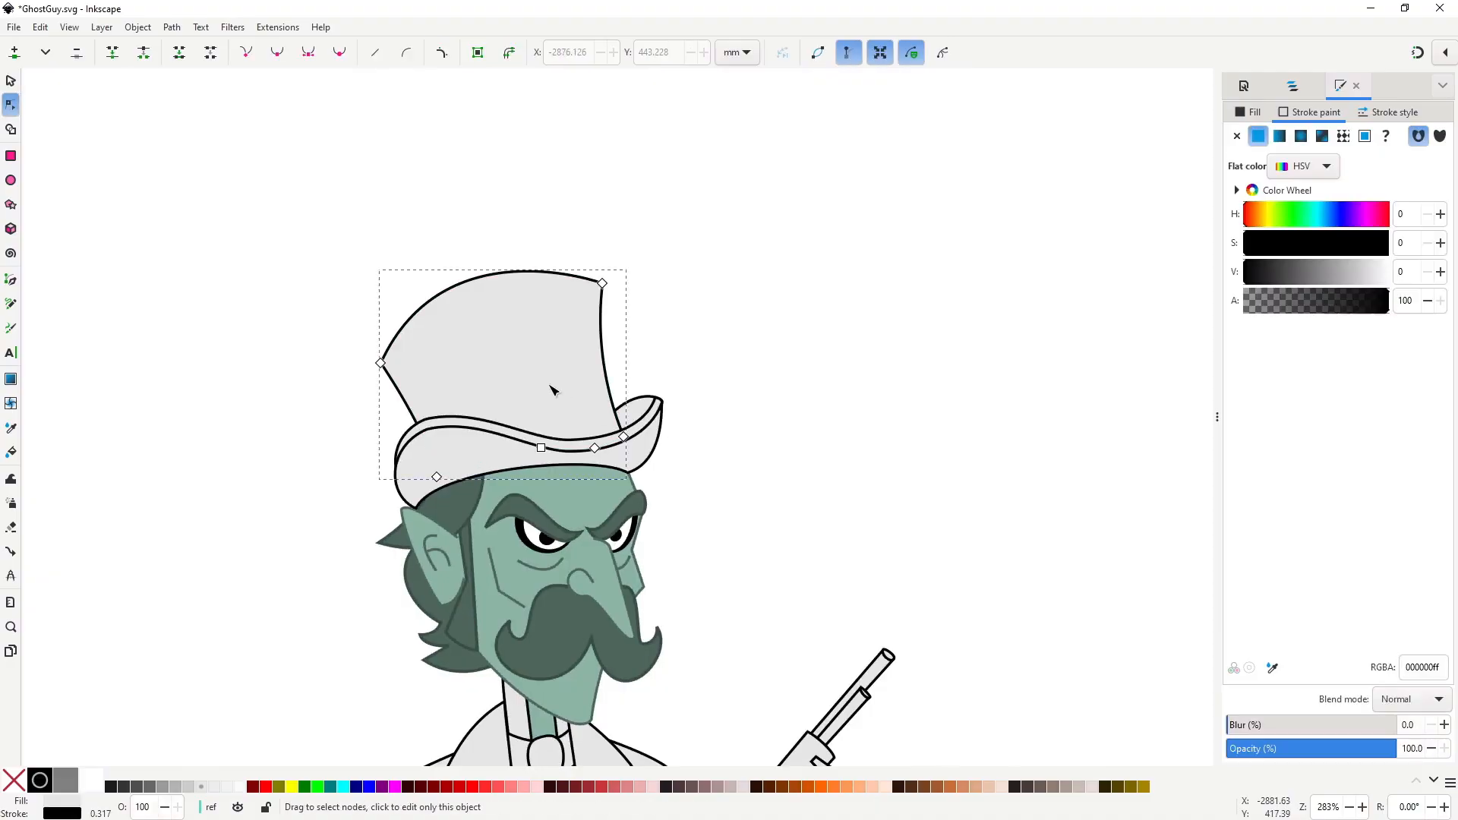
{"action": "key", "text": "b"}
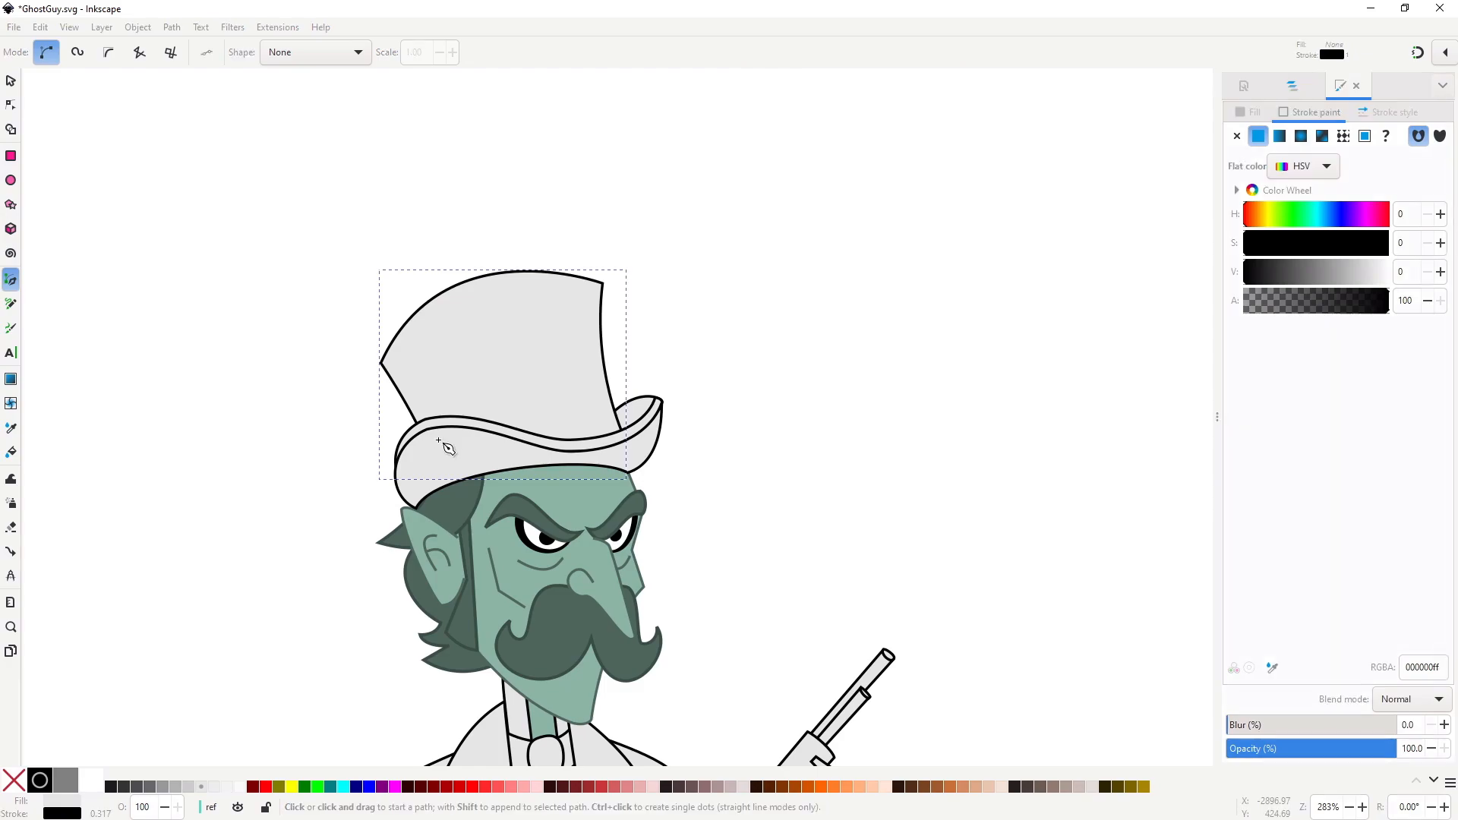
{"action": "left_click", "coordinate": [415, 431]}
{"action": "left_click_drag", "start_coordinate": [616, 388], "coordinate": [698, 489]}
{"action": "key", "text": "Return"}
Extend the hatband curve loosely around the brim and face and close it into a loop.
{"action": "left_click", "coordinate": [616, 388]}
{"action": "left_click_drag", "start_coordinate": [688, 544], "coordinate": [672, 553]}
{"action": "left_click", "coordinate": [490, 615]}
{"action": "left_click", "coordinate": [452, 604]}
{"action": "left_click_drag", "start_coordinate": [302, 545], "coordinate": [300, 517]}
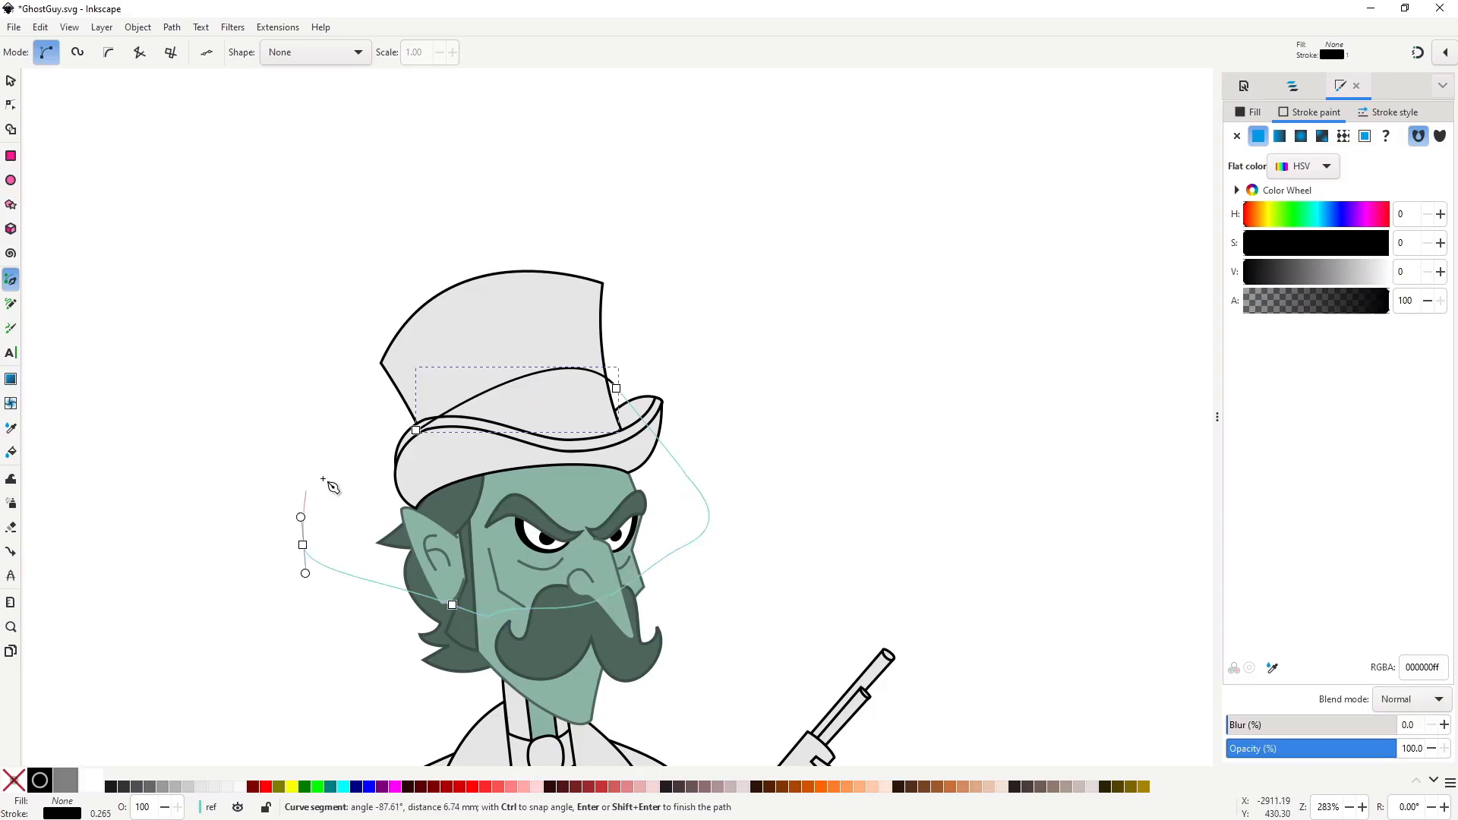
{"action": "left_click", "coordinate": [303, 490]}
{"action": "left_click", "coordinate": [351, 462]}
{"action": "left_click", "coordinate": [415, 431]}
Adjust the node handles at both ends of the hatband's upper edge to smooth its curve across the crown.
{"action": "key", "text": "n"}
{"action": "left_click", "coordinate": [412, 434]}
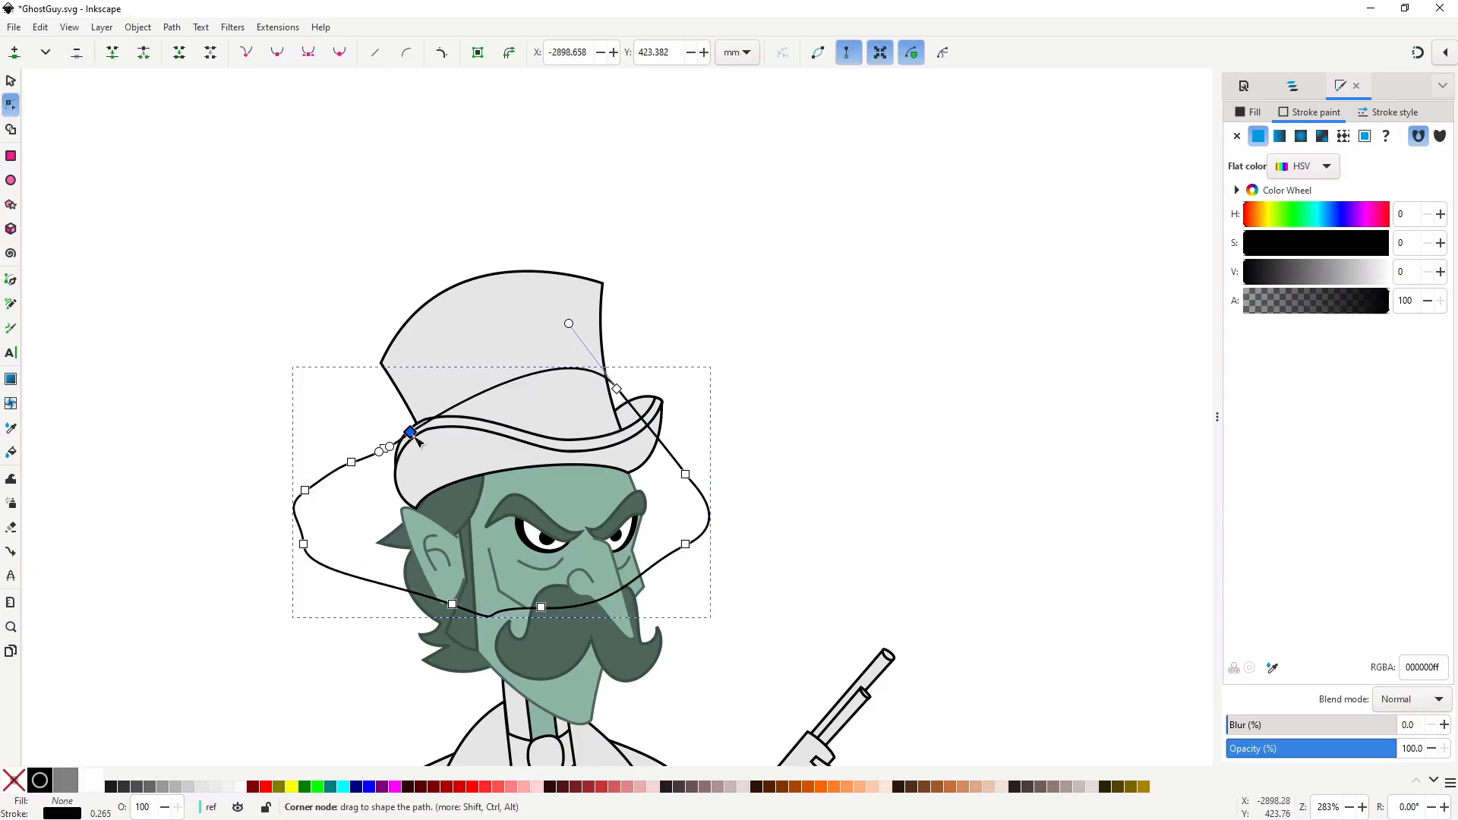
{"action": "left_click_drag", "start_coordinate": [569, 323], "coordinate": [600, 346]}
{"action": "left_click_drag", "start_coordinate": [428, 410], "coordinate": [419, 395]}
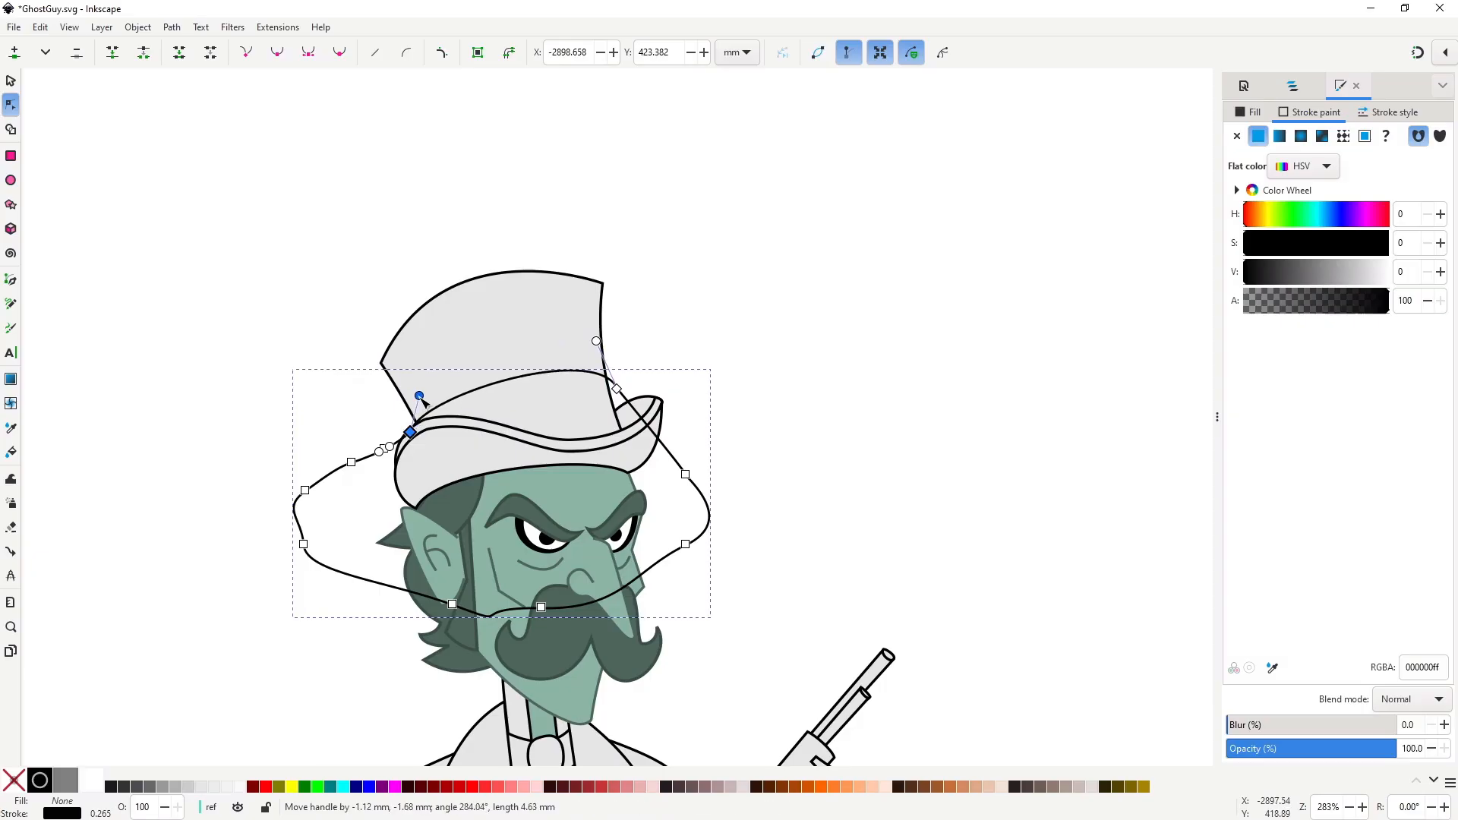
Intersect a duplicate of the hat's crown with the closed loop to form a hatband, stacked behind the brim.
{"action": "key", "text": "s"}
{"action": "left_click", "coordinate": [504, 408]}
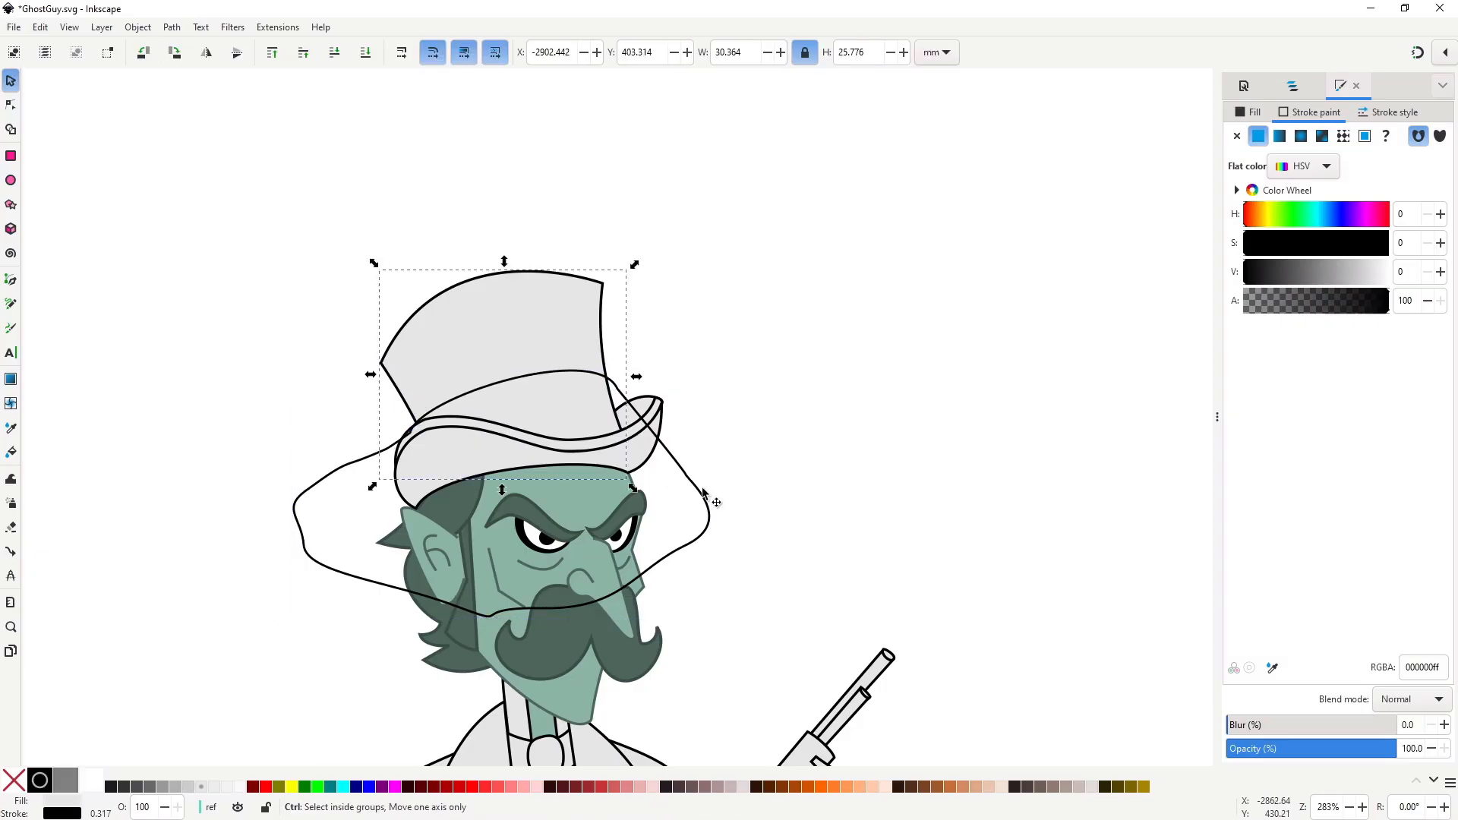
{"action": "key", "text": "ctrl+d"}
{"action": "left_click", "coordinate": [701, 494]}
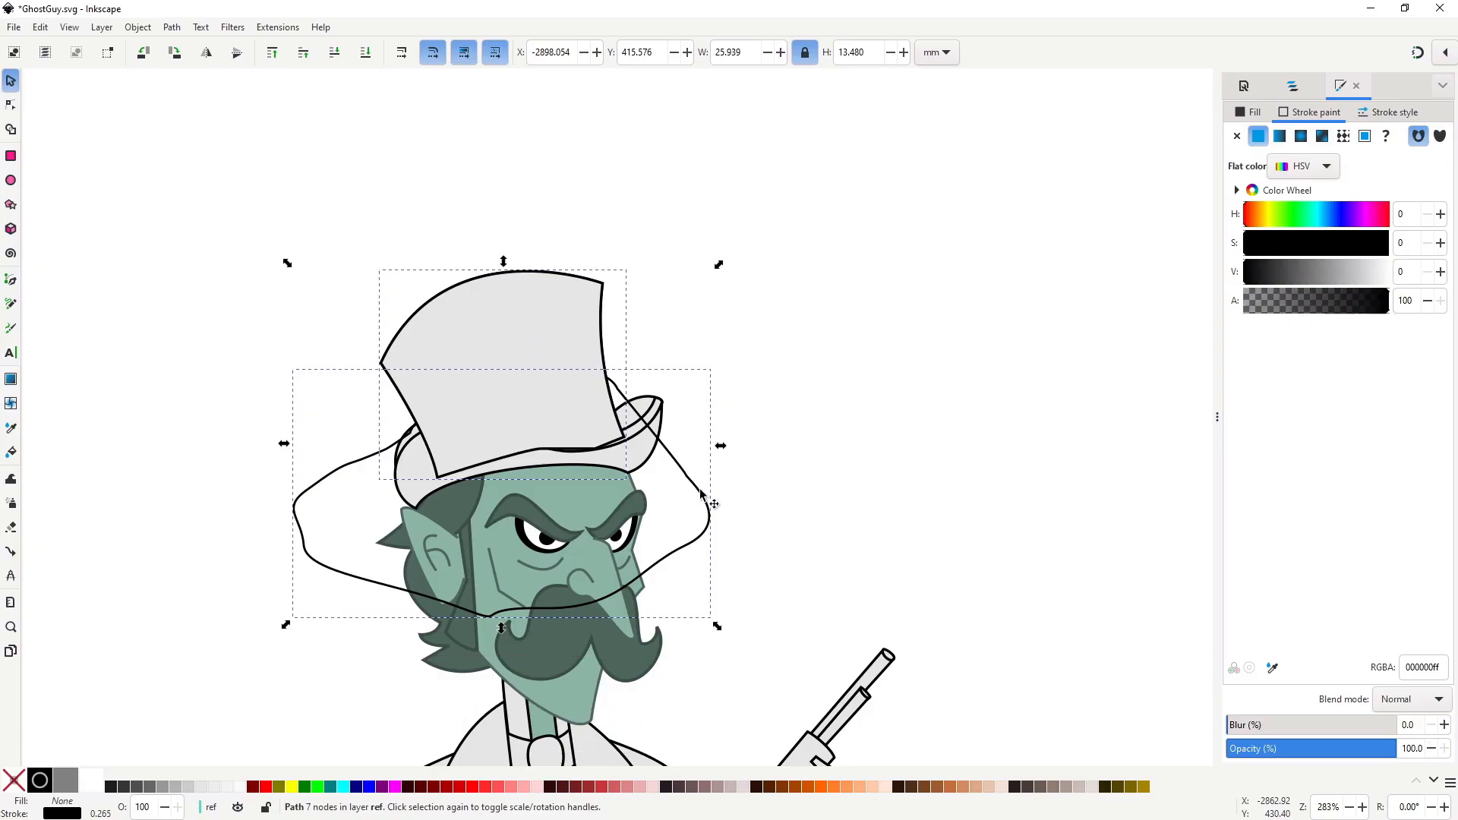
{"action": "key", "text": "ctrl+asterisk"}
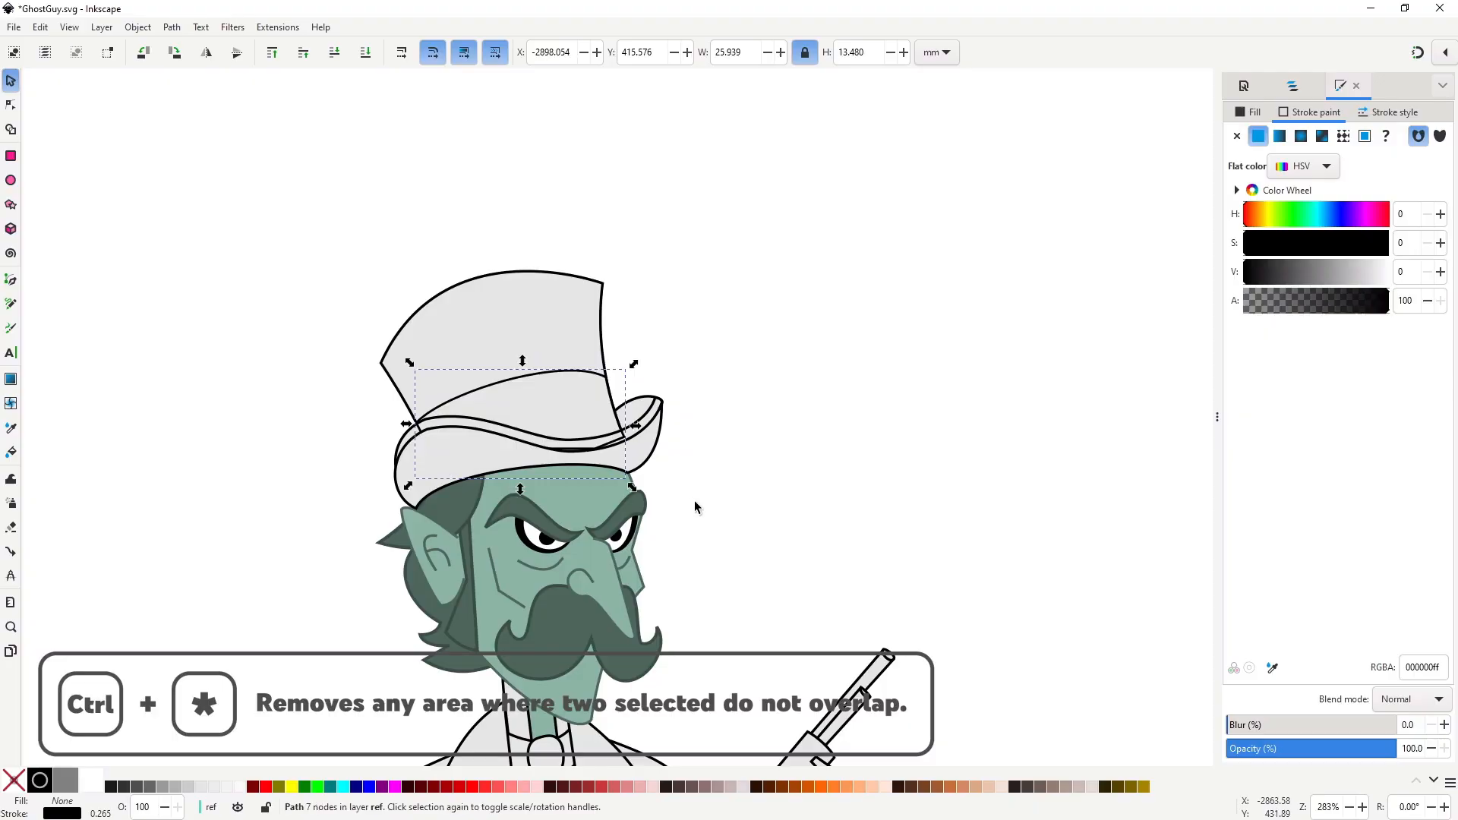
{"action": "key", "text": "Home"}
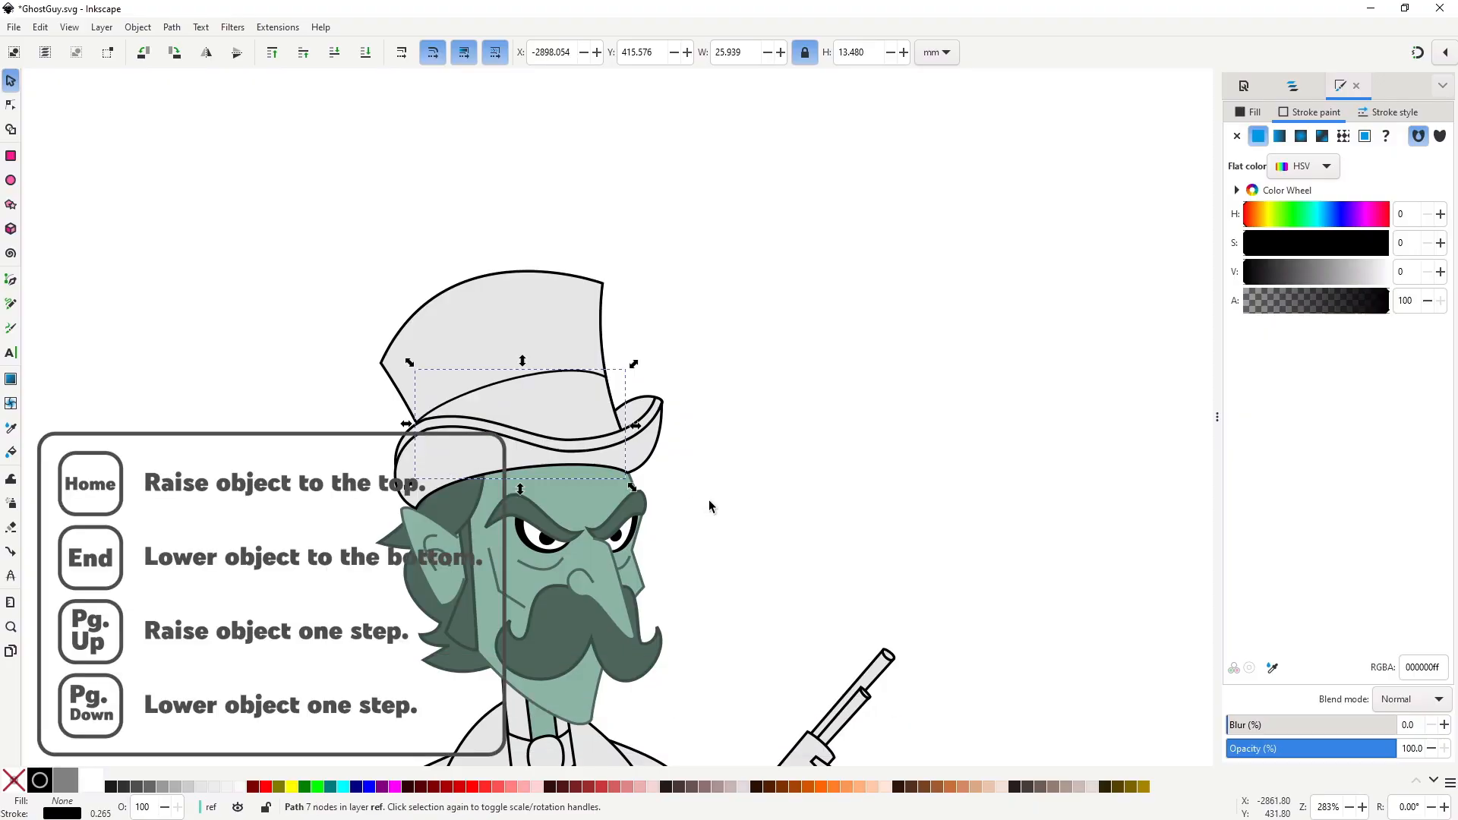
{"action": "left_click", "coordinate": [709, 500]}
{"action": "left_click_drag", "start_coordinate": [709, 500], "coordinate": [676, 422]}
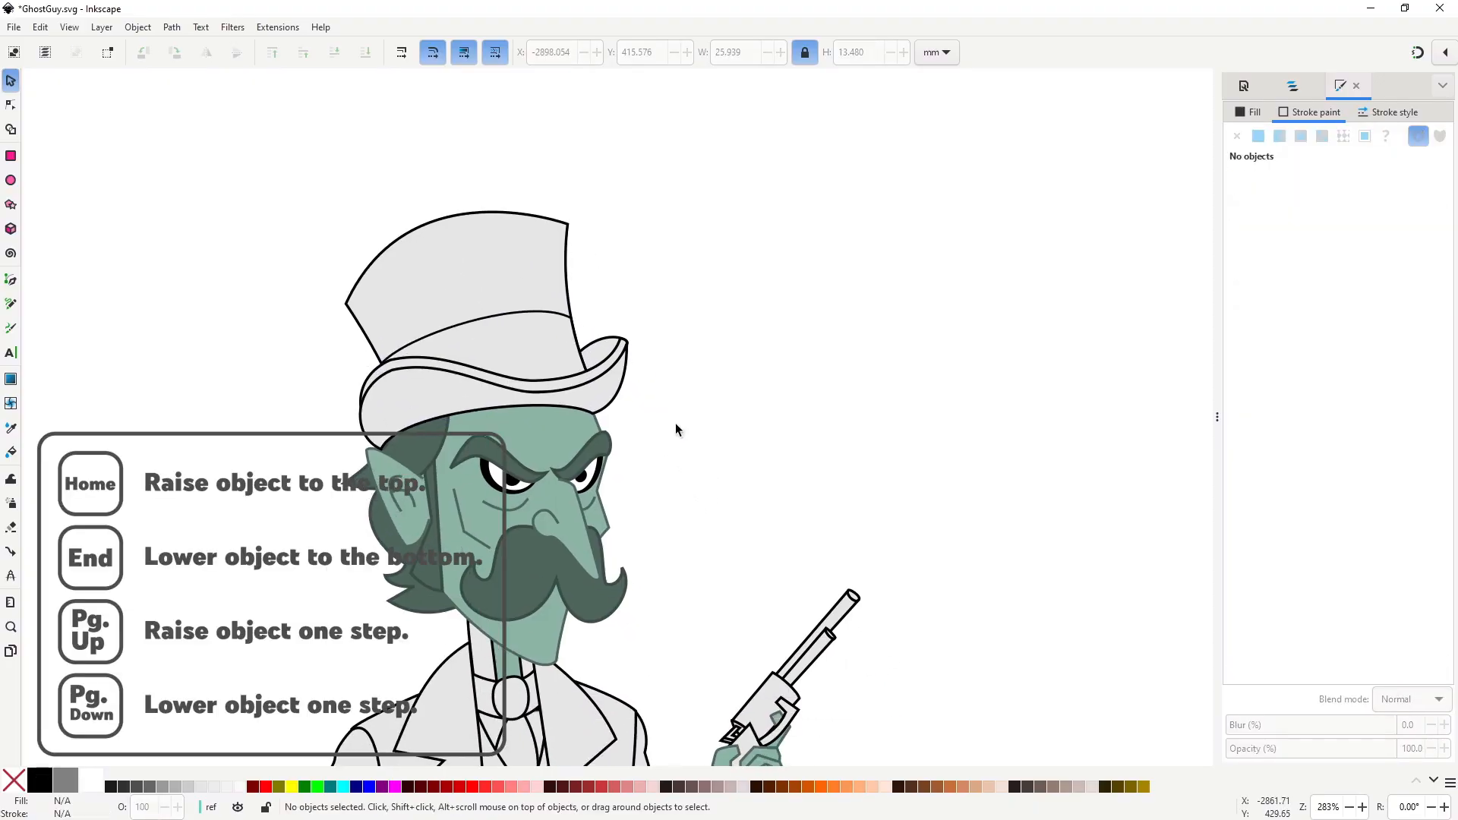
Fill the hat's crown and band with brown HSV 25, 40, 30 and apply the same fill to the front brim.
{"action": "left_click", "coordinate": [536, 275]}
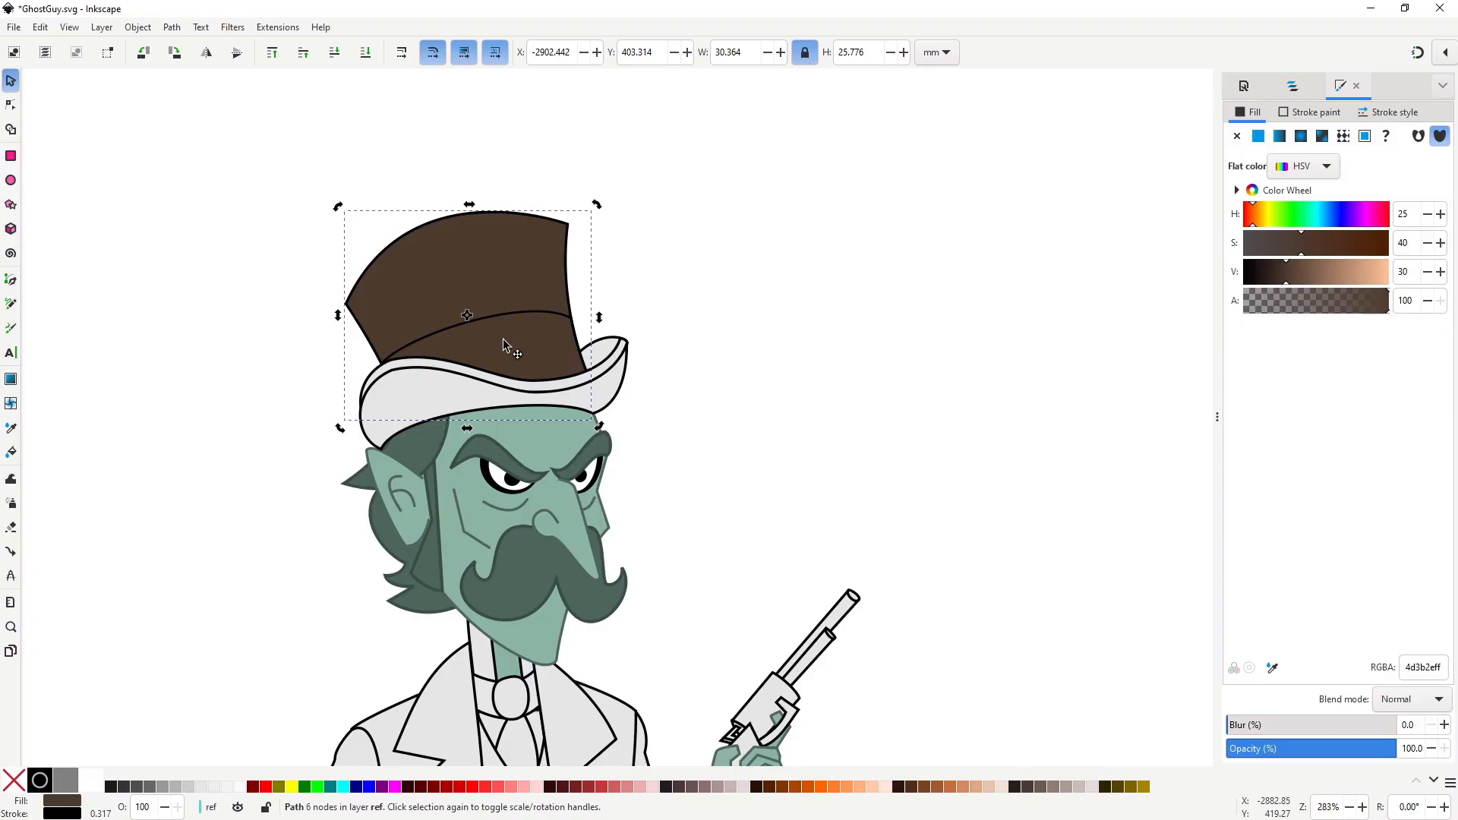
{"action": "left_click", "coordinate": [417, 393]}
{"action": "key", "text": "ctrl+shift+v"}
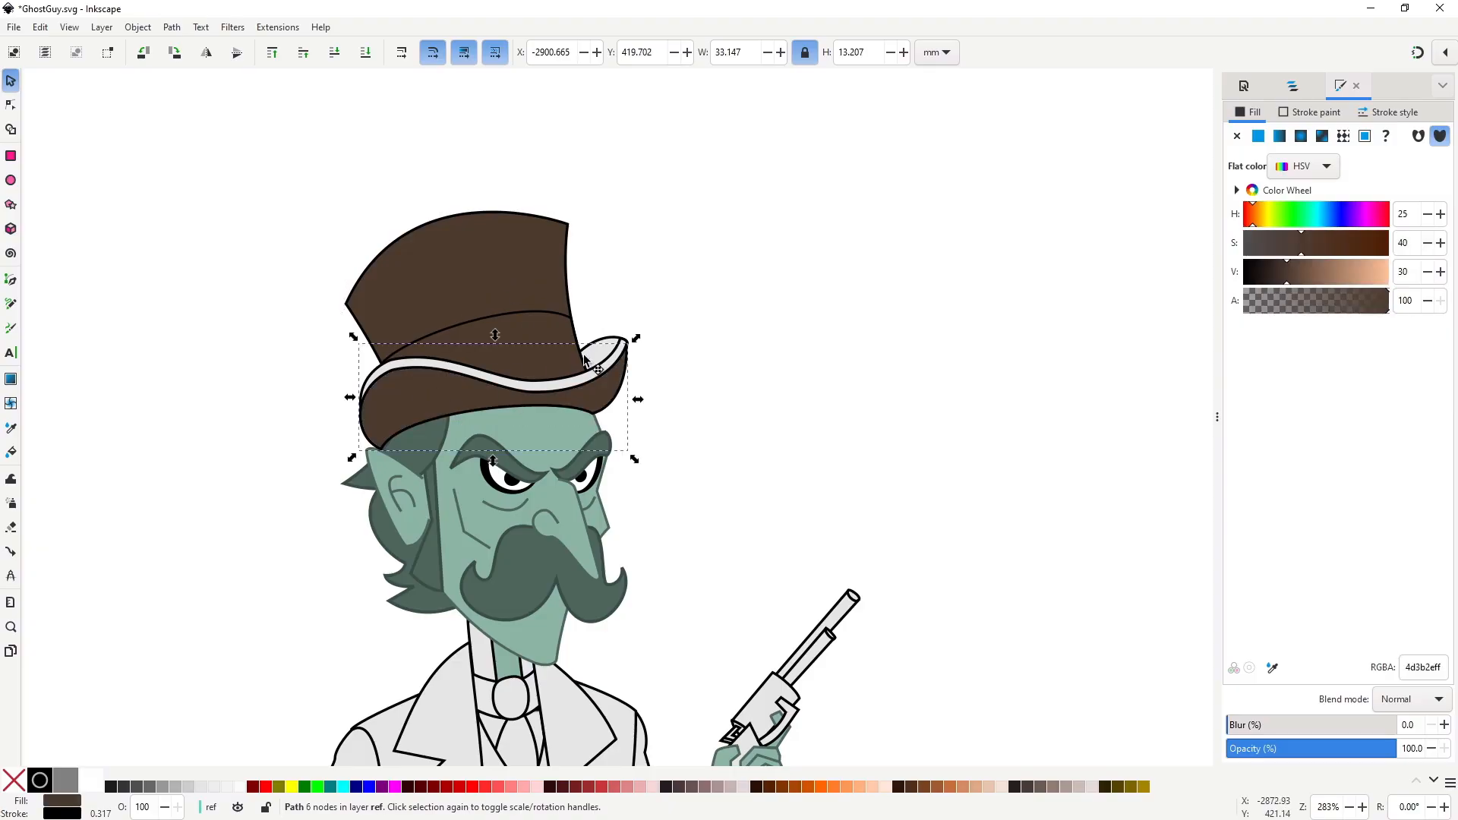
Set the hat crown's outline to dark brown HSV 23, 50, 14 and apply its style to the front brim.
{"action": "key", "text": "alt+Tab"}
{"action": "left_click", "coordinate": [501, 304]}
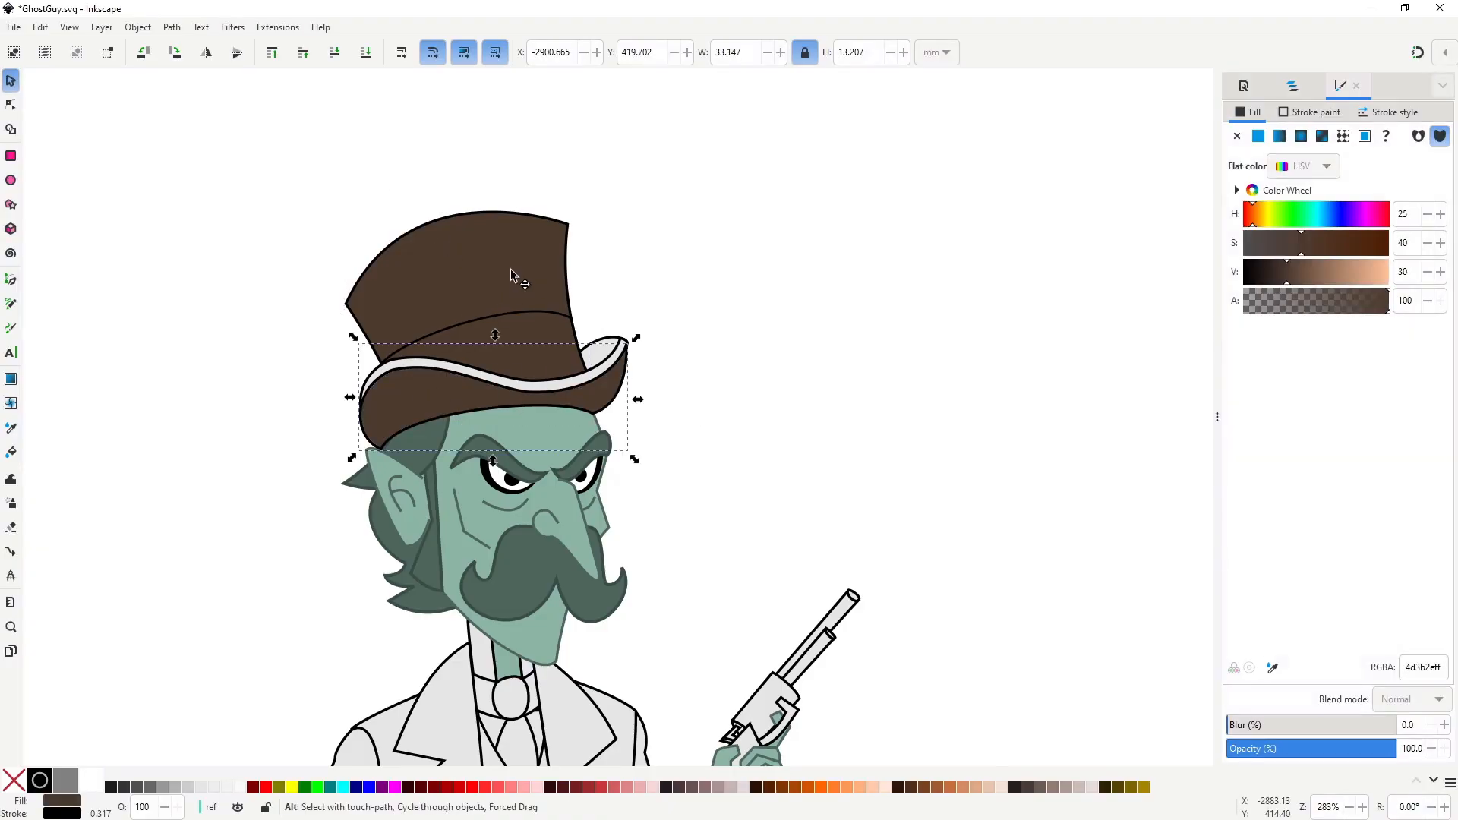
{"action": "key", "text": "d"}
{"action": "left_click", "coordinate": [1316, 112]}
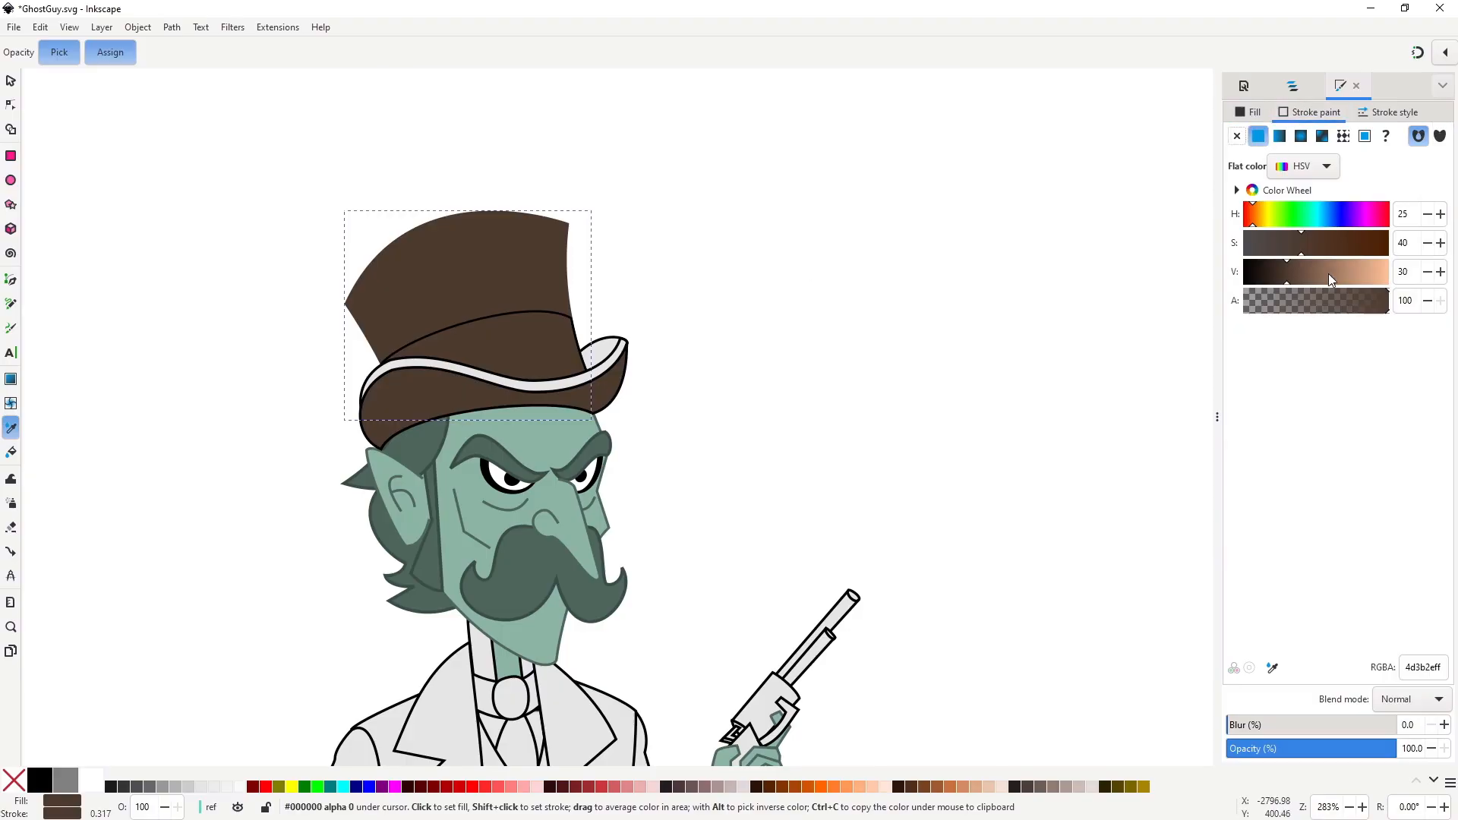
{"action": "left_click", "coordinate": [1261, 273]}
{"action": "key", "text": "s"}
{"action": "key", "text": "ctrl+c"}
{"action": "double_click", "coordinate": [563, 396]}
{"action": "key", "text": "ctrl+shift+v"}
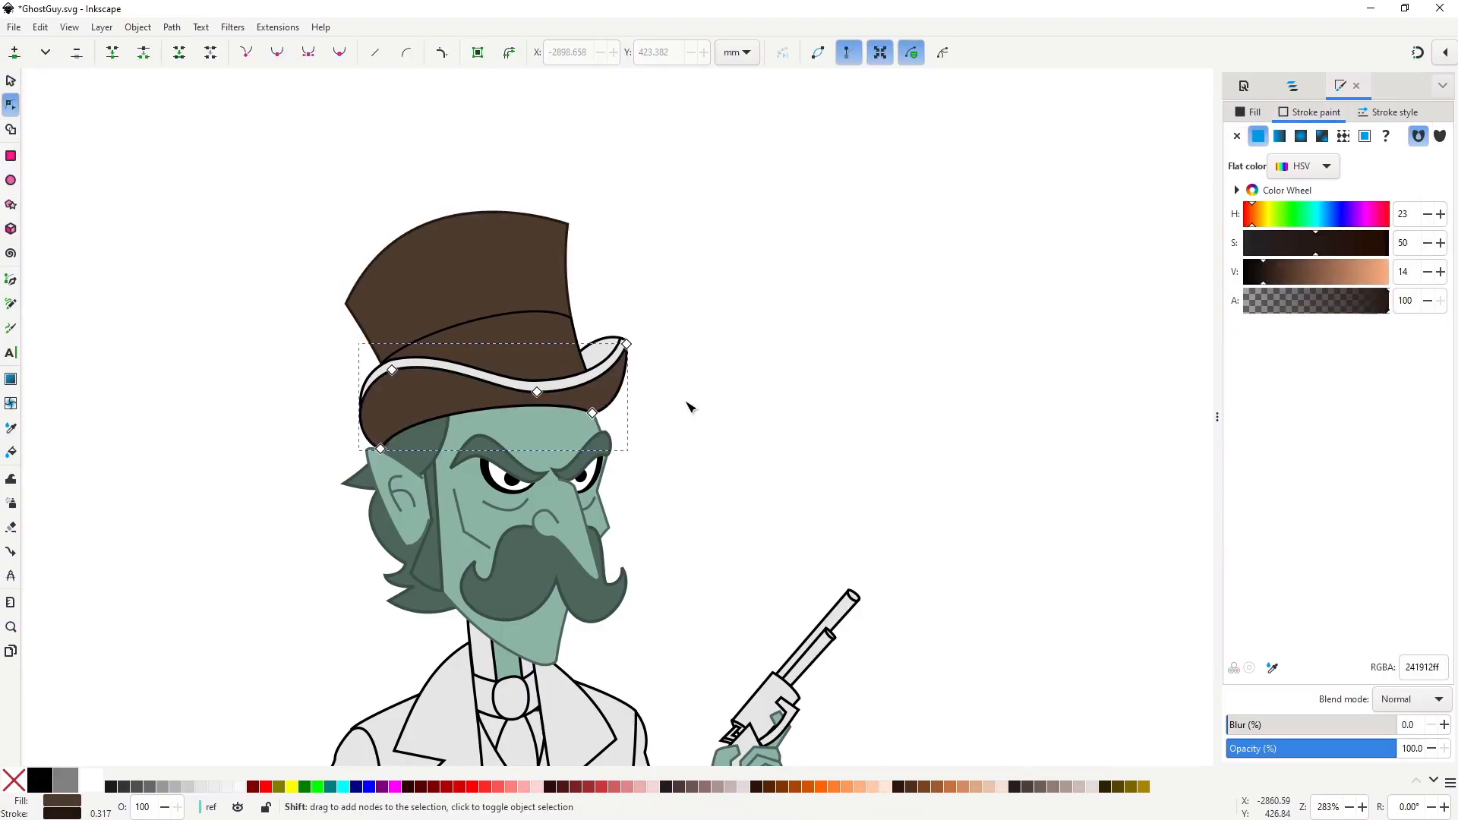
Fill the brim's upturned far side with the hat's brown and the thin brim edge with HSV 23, 43, 46.
{"action": "left_click", "coordinate": [608, 351]}
{"action": "key", "text": "d"}
{"action": "left_click", "coordinate": [568, 300]}
{"action": "key", "text": "s"}
{"action": "left_click", "coordinate": [636, 387]}
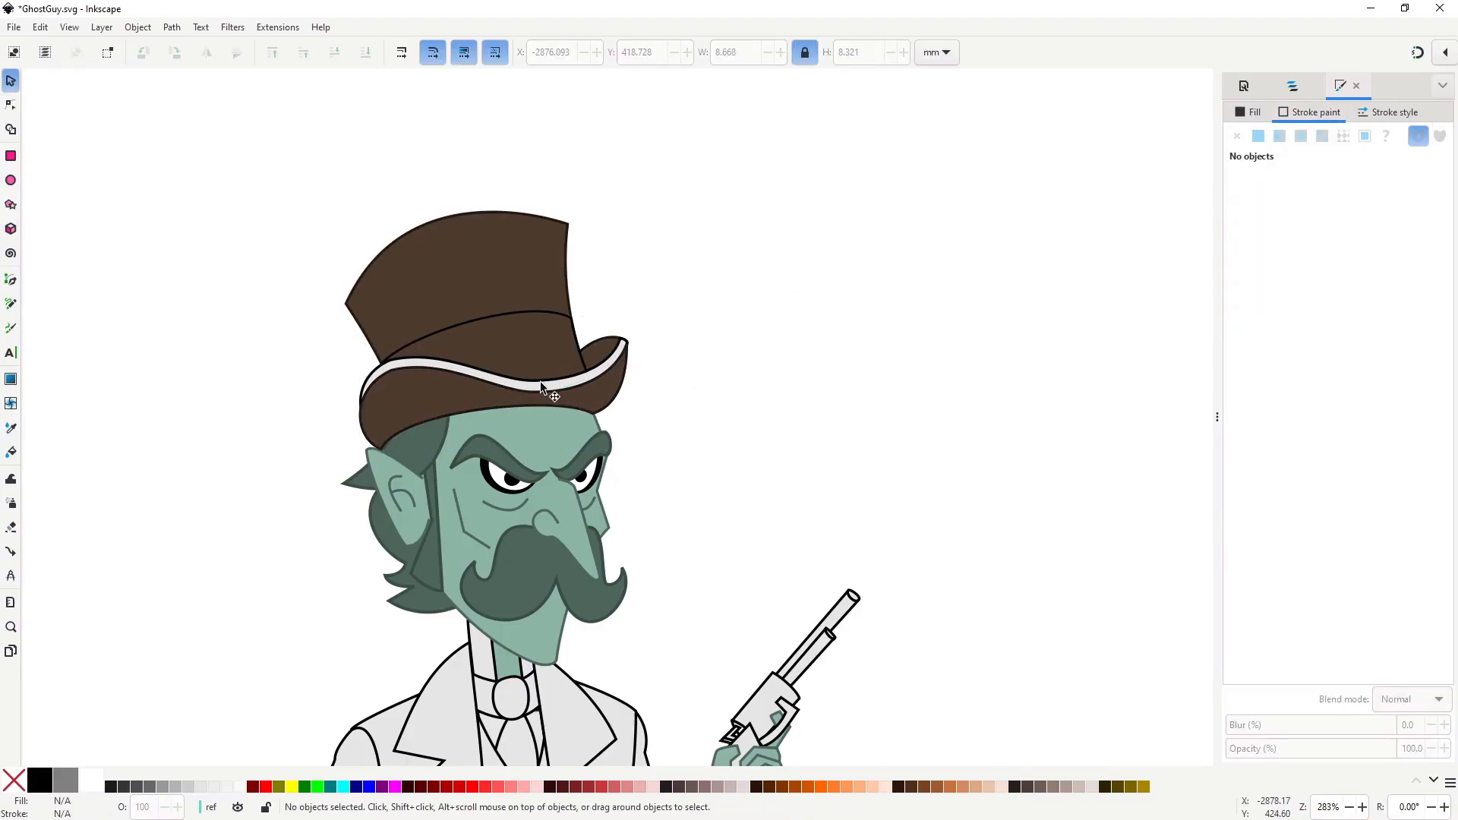
{"action": "left_click", "coordinate": [538, 385]}
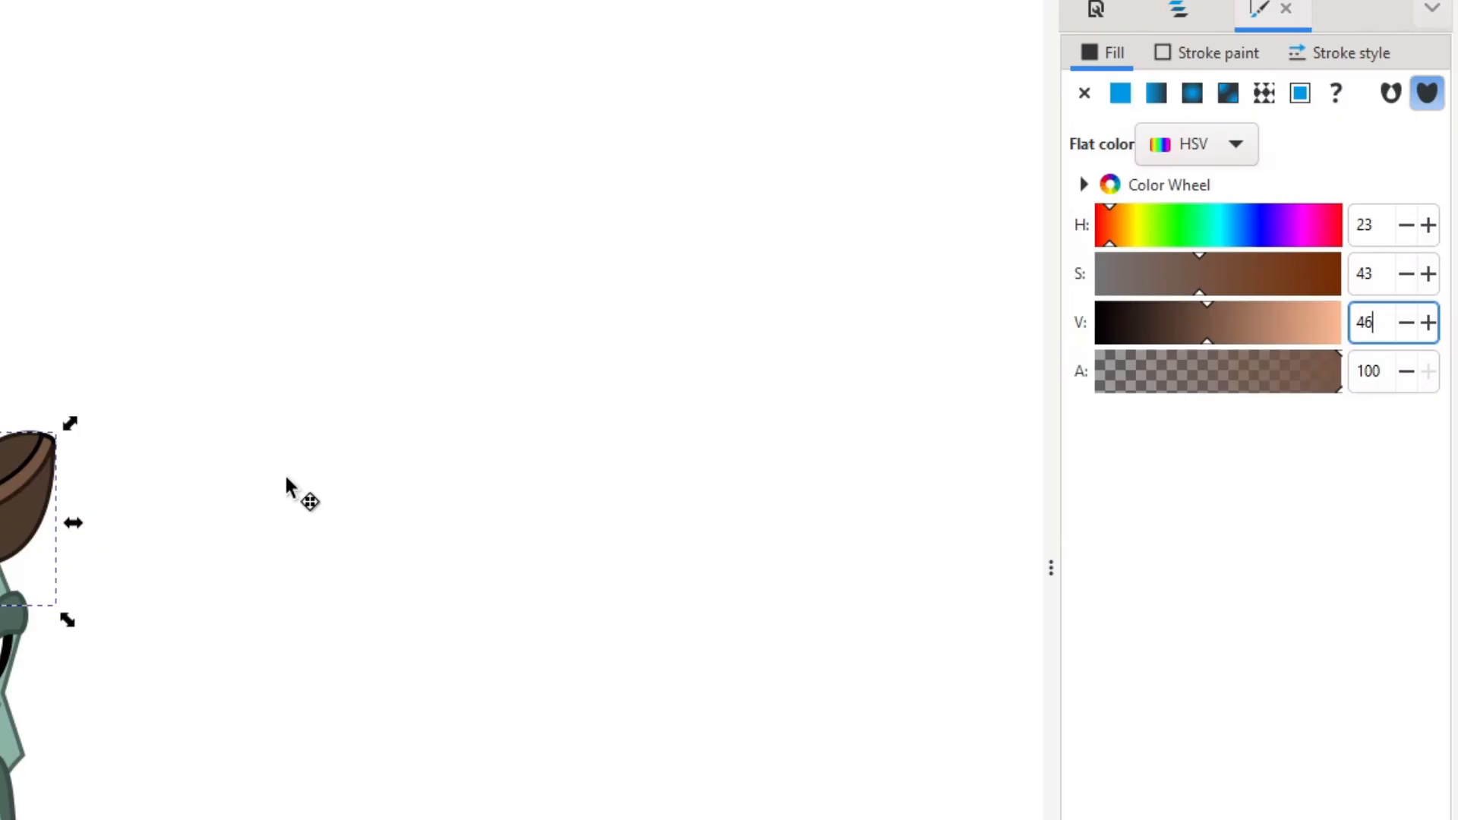
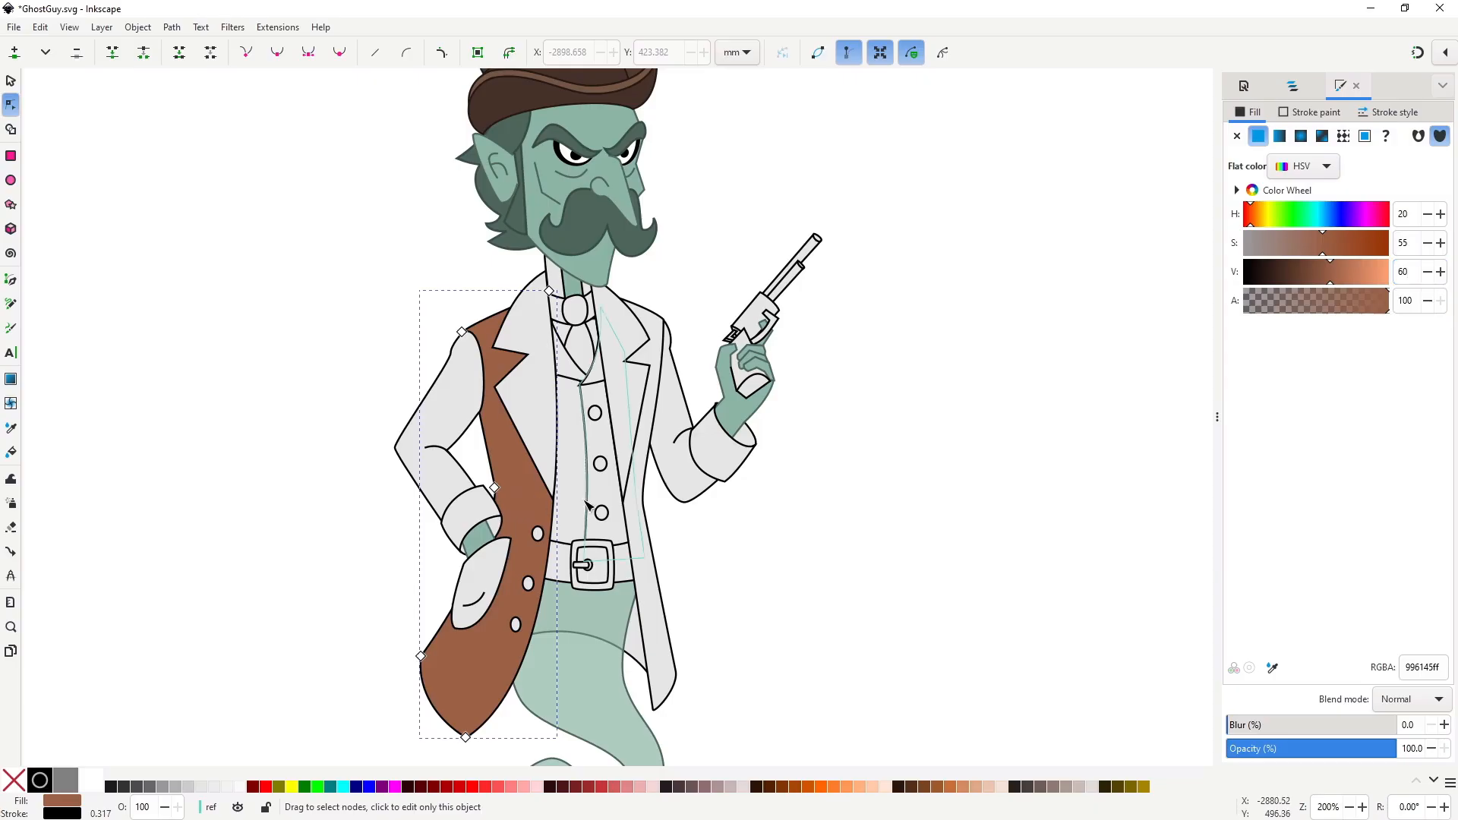
Set the outline of the coat's buttoned front panel to a darker shade of its fill, HSV 20, 55, 36.
{"action": "key", "text": "d"}
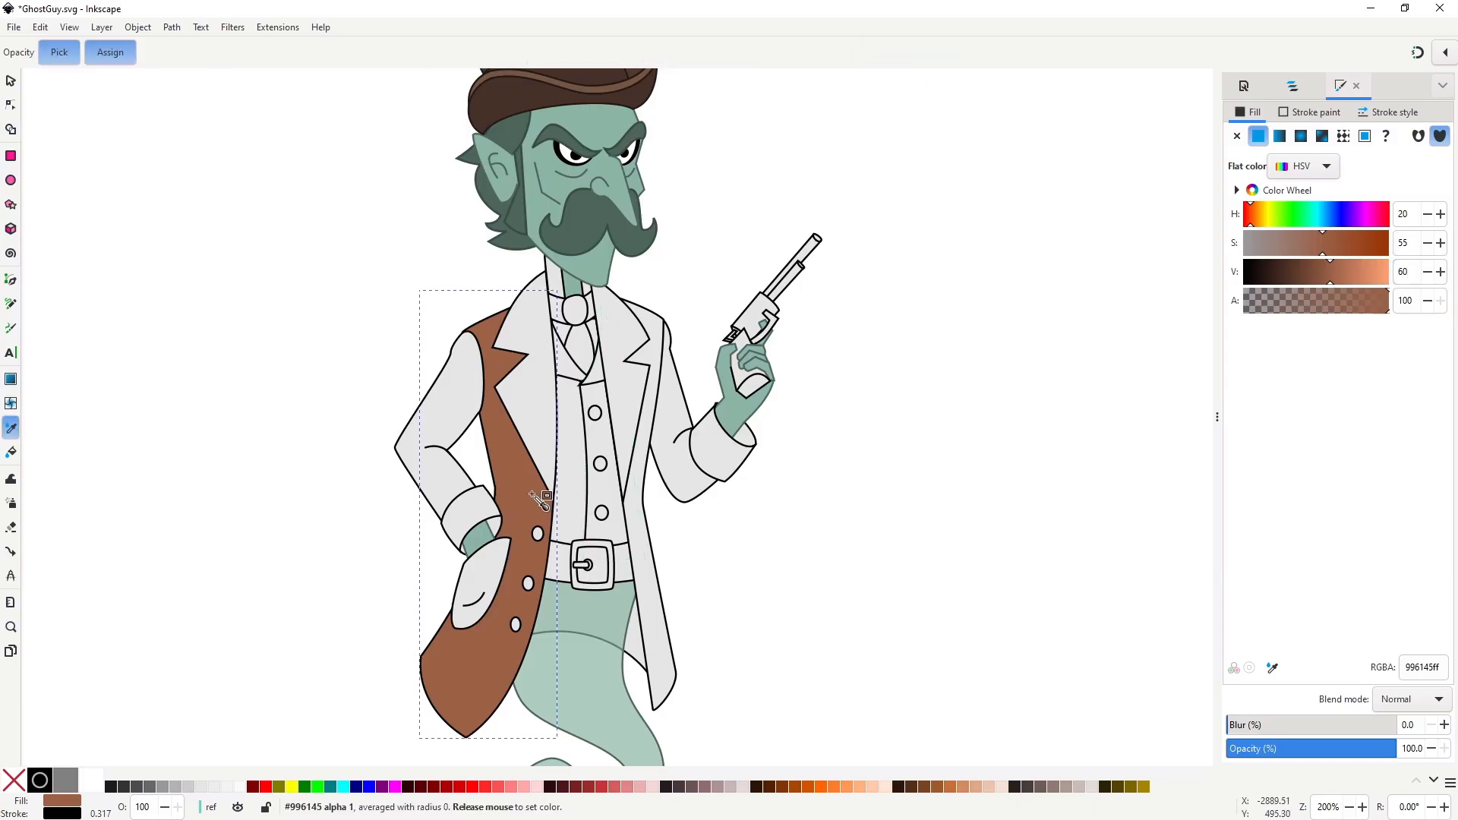
{"action": "left_click", "coordinate": [541, 499], "text": "shift"}
{"action": "left_click", "coordinate": [1312, 111]}
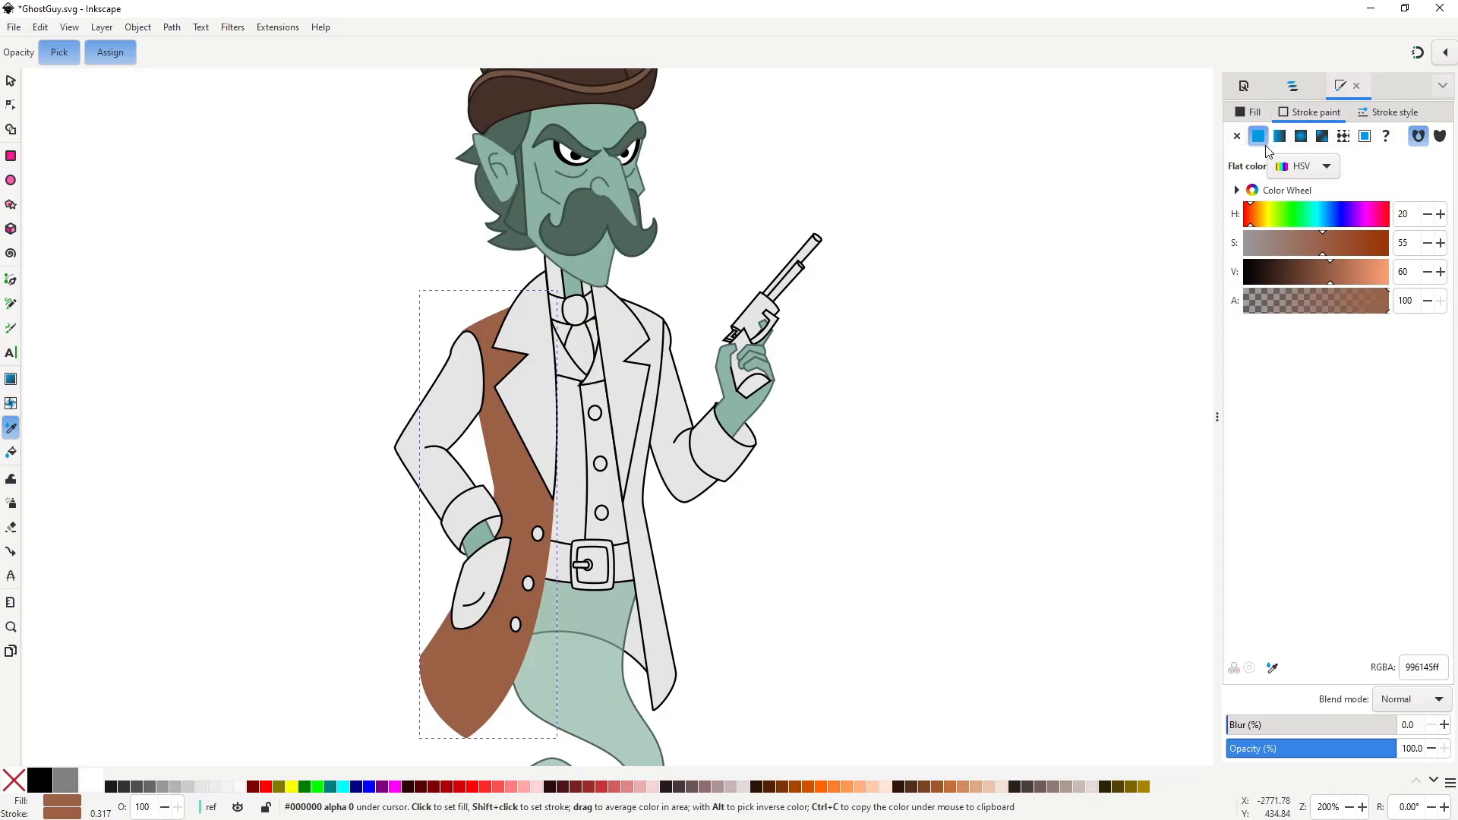
{"action": "left_click_drag", "start_coordinate": [1312, 277], "coordinate": [1295, 279]}
{"action": "key", "text": "s"}
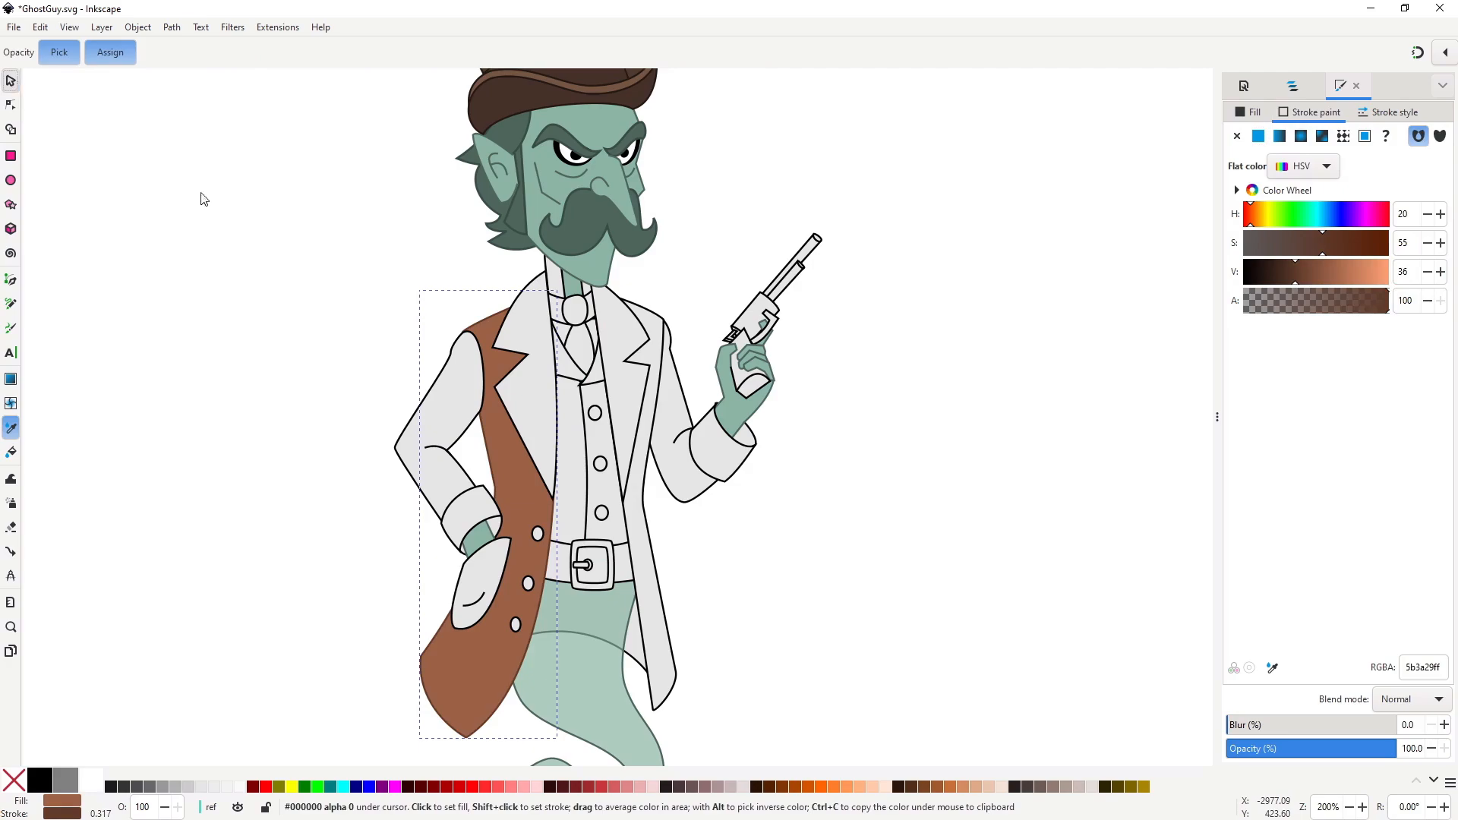
Copy the coat panel's style and apply it to both lapels and the sleeve of the arm on the hip.
{"action": "key", "text": "ctrl+c"}
{"action": "left_click", "coordinate": [521, 405]}
{"action": "key", "text": "ctrl+shift+v"}
{"action": "left_click", "coordinate": [465, 407]}
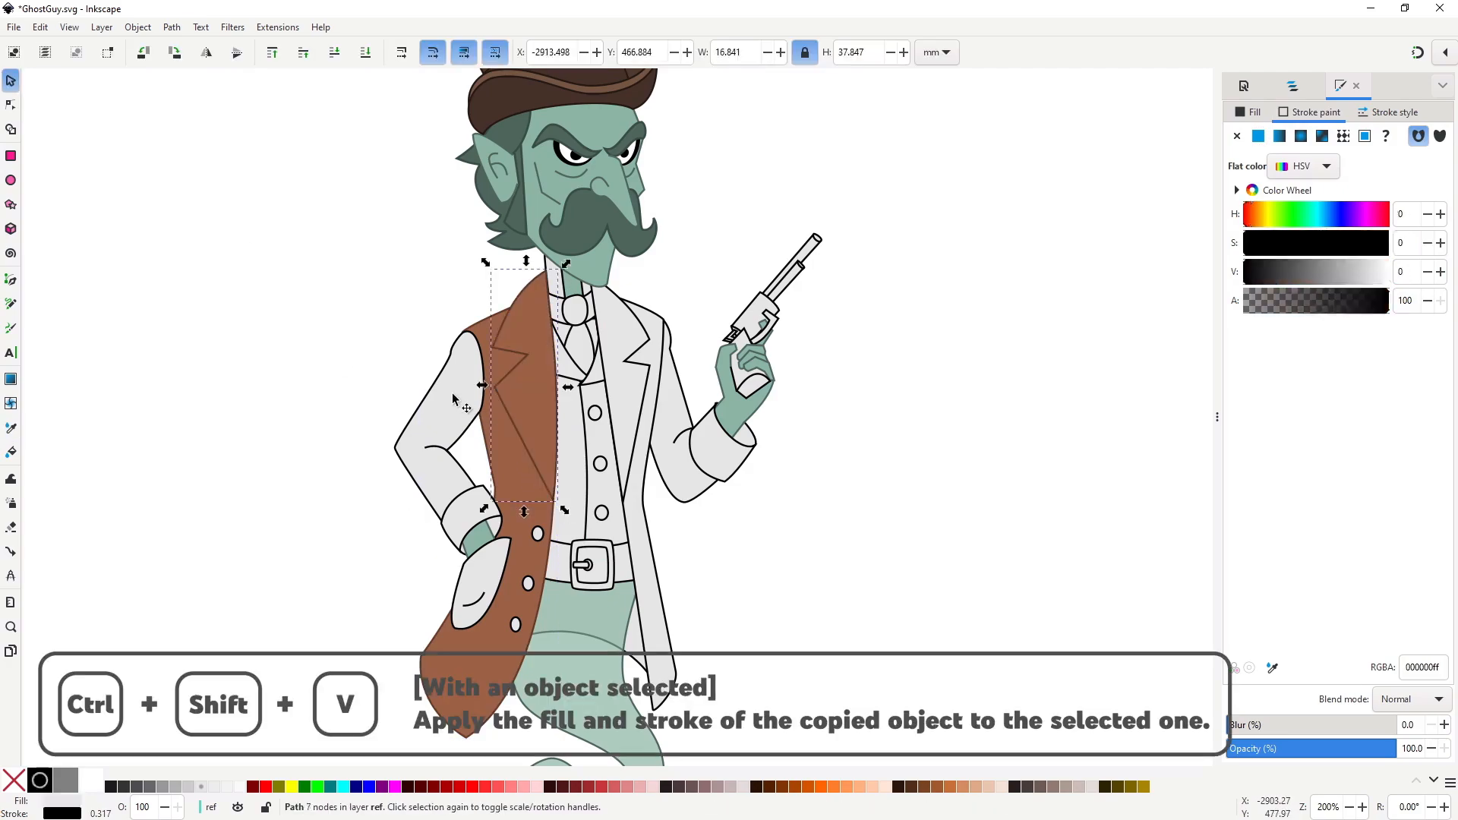
{"action": "key", "text": "ctrl+shift+v"}
{"action": "left_click", "coordinate": [632, 389]}
{"action": "key", "text": "ctrl+shift+v"}
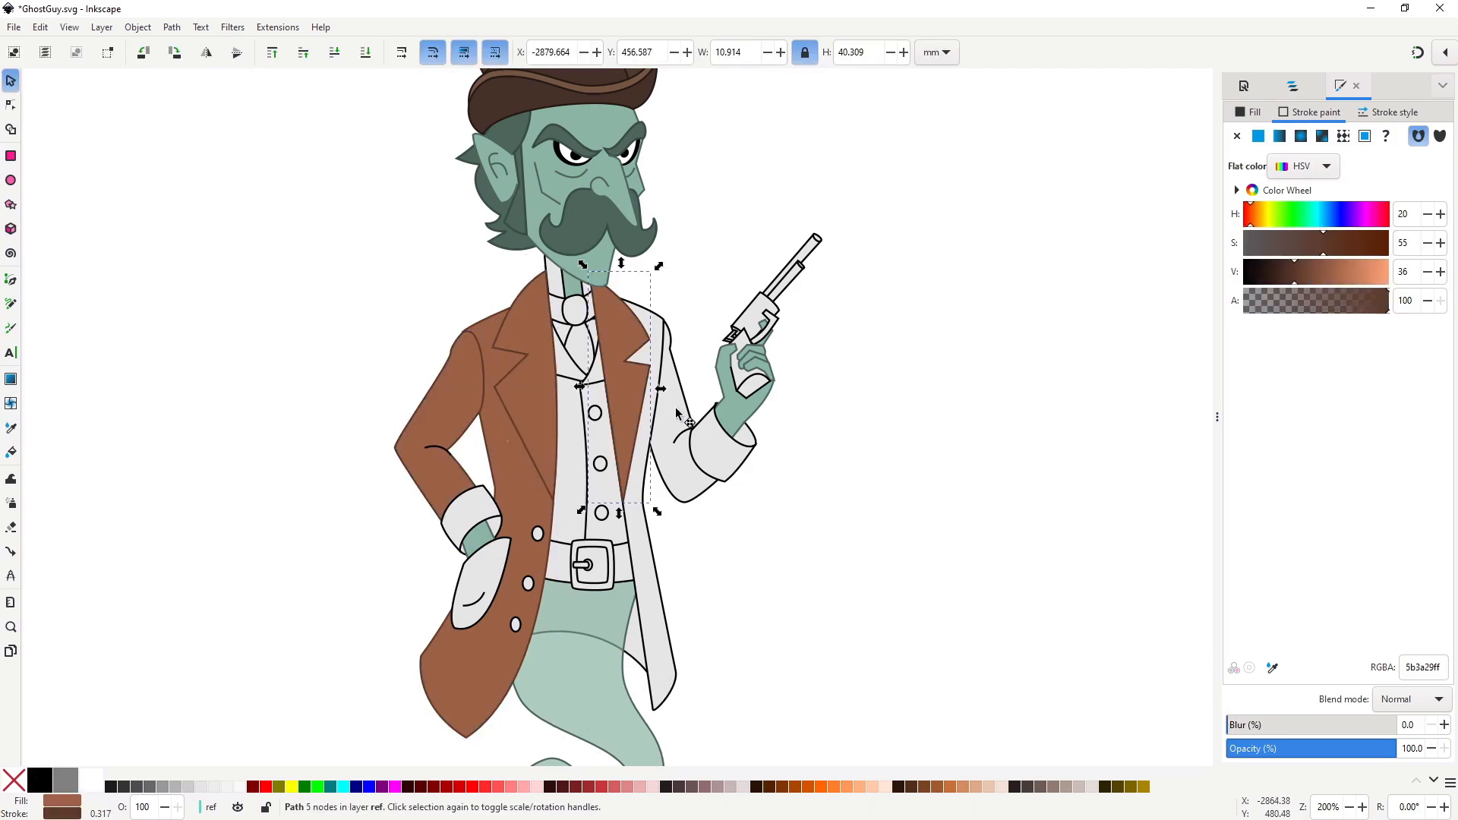
Apply the copied coat style to the gun arm's sleeve, its elbow crease and the coat's far panel.
{"action": "left_click", "coordinate": [680, 448]}
{"action": "key", "text": "ctrl+shift+v"}
{"action": "left_click", "coordinate": [678, 443]}
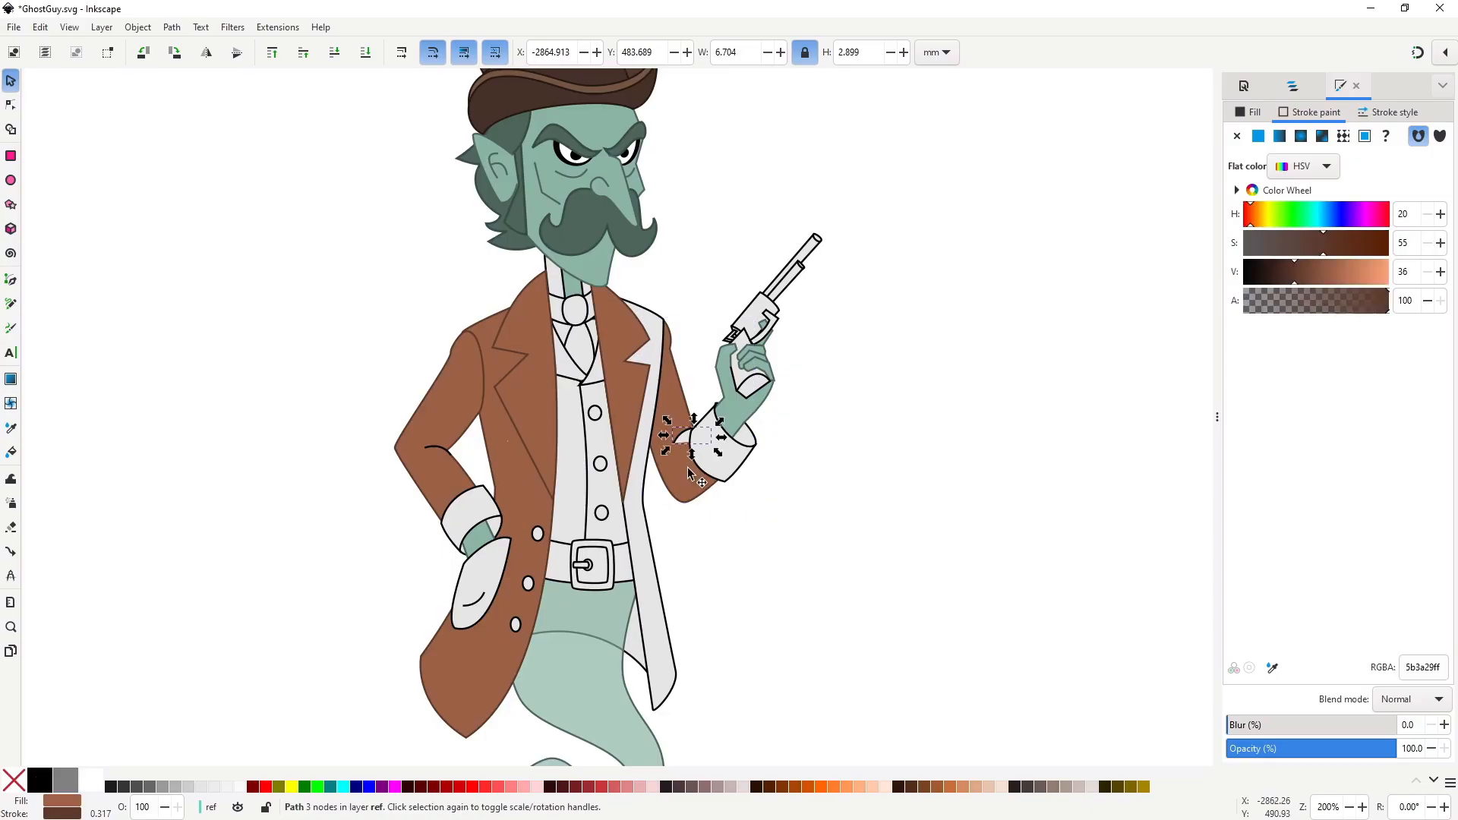
{"action": "left_click", "coordinate": [647, 573]}
{"action": "key", "text": "ctrl+shift+v"}
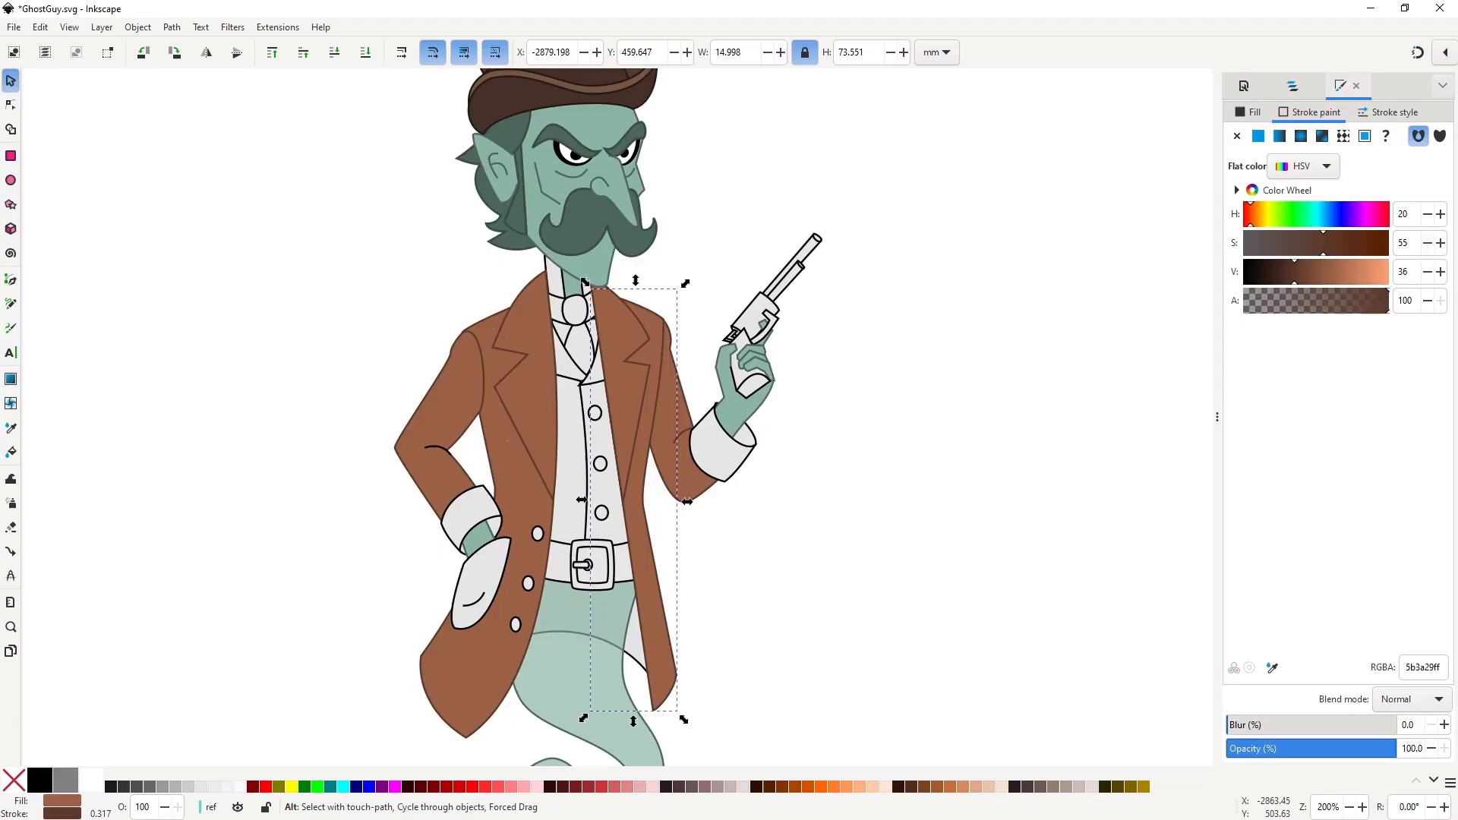
Apply the copied coat style to the outer cuffs of both sleeves.
{"action": "key", "text": "alt+Tab"}
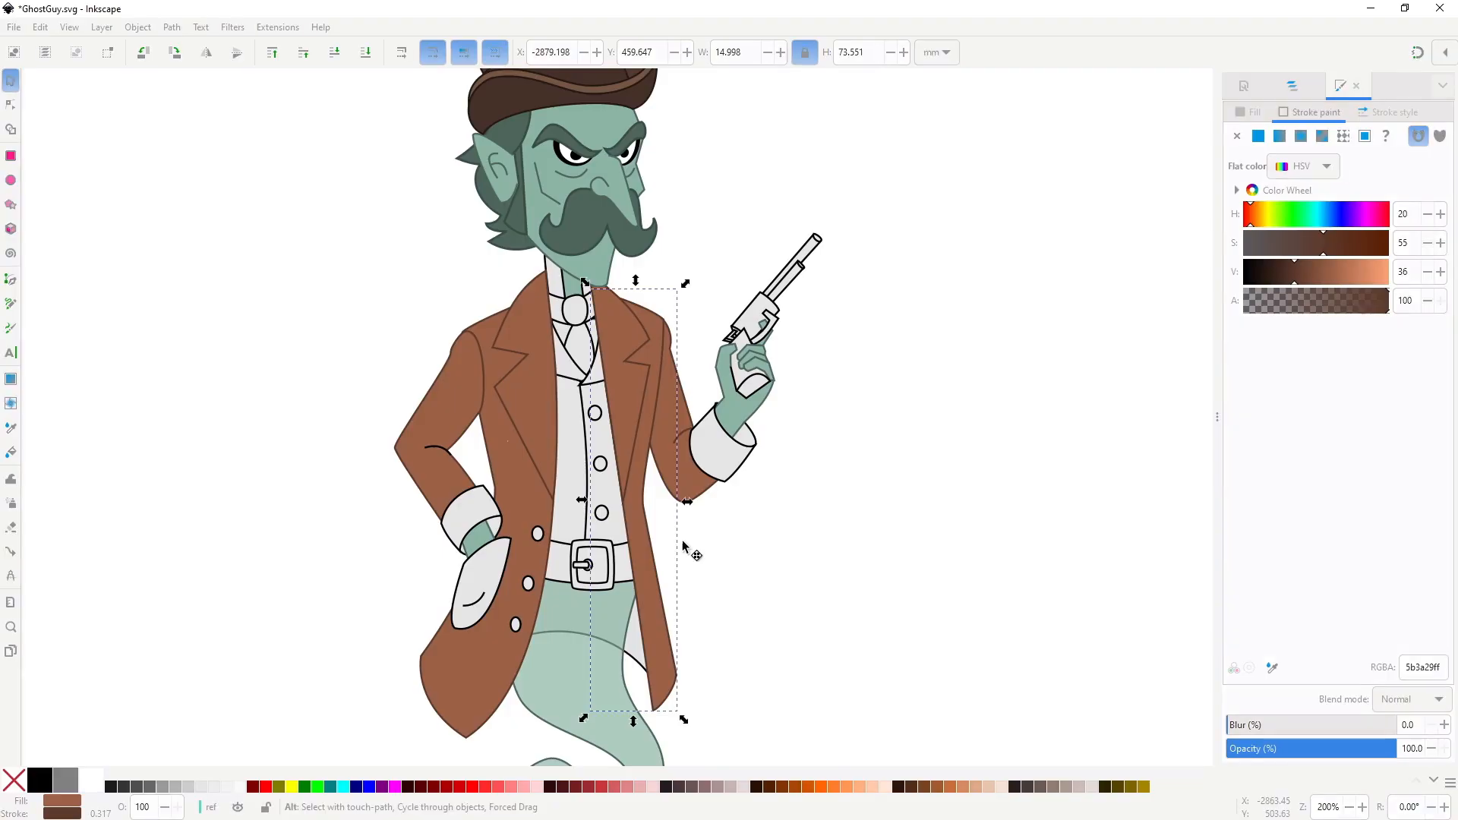
{"action": "left_click", "coordinate": [694, 474]}
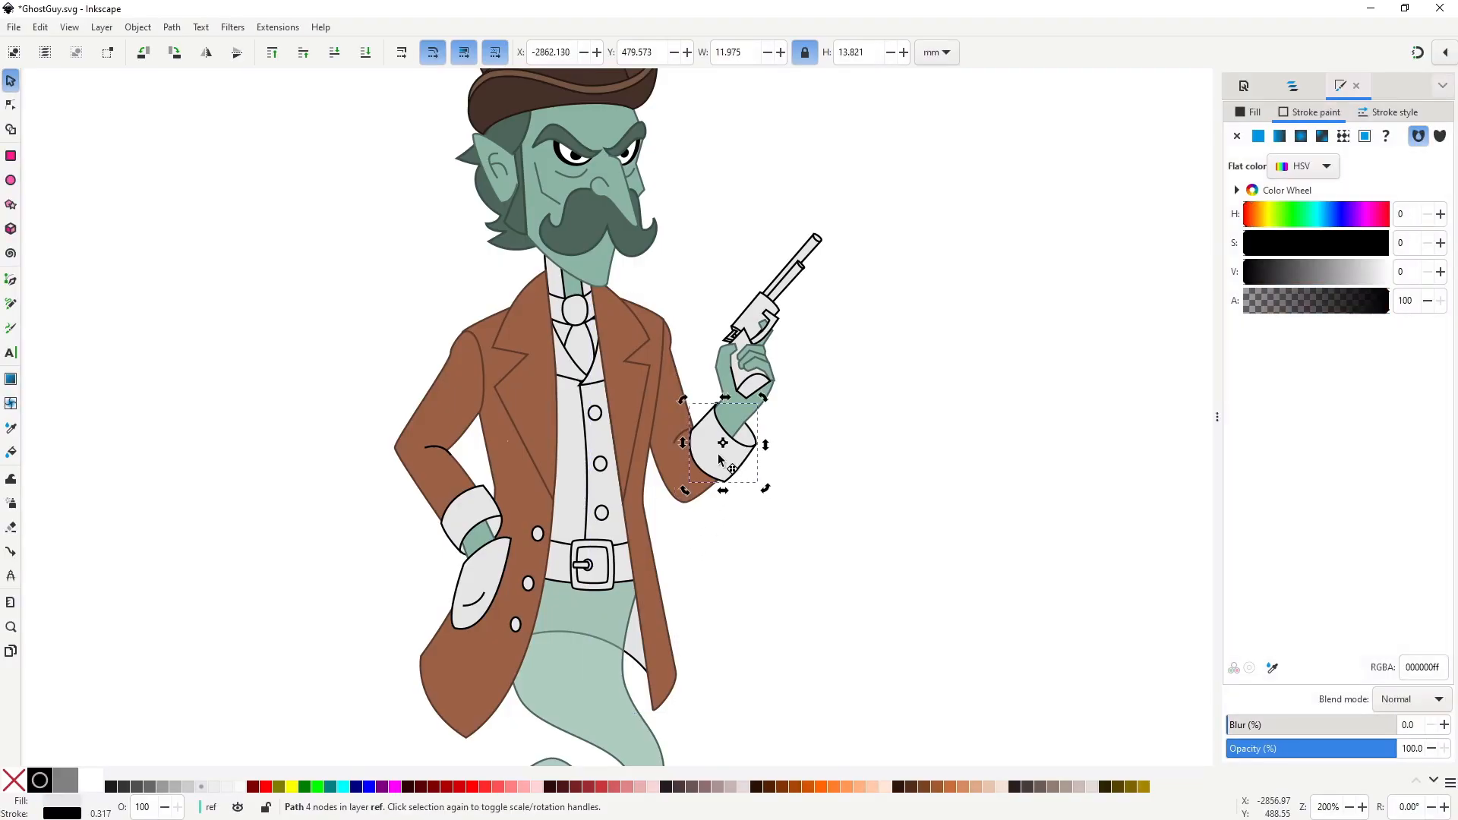
{"action": "left_click", "coordinate": [478, 506]}
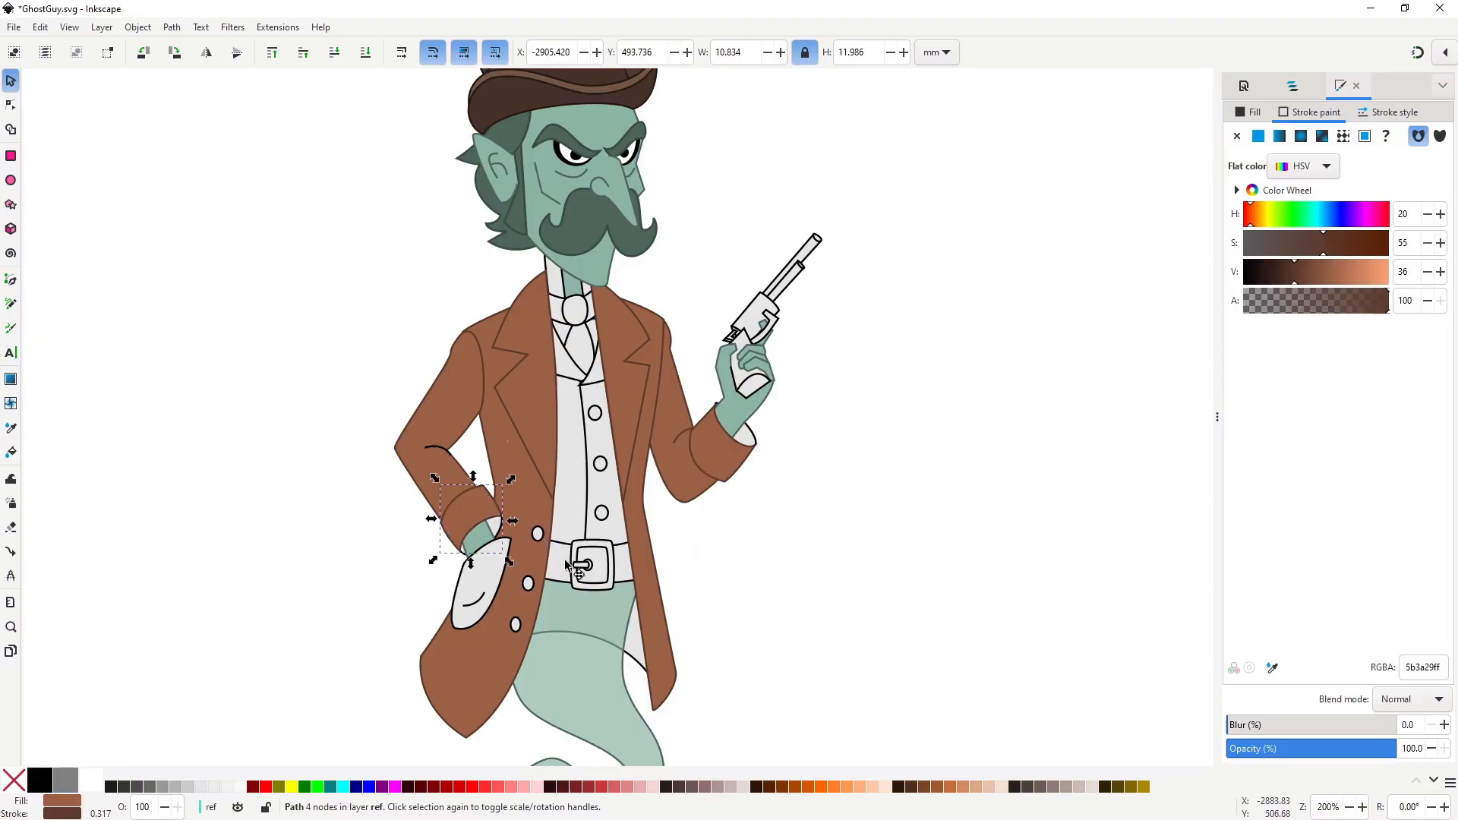
Fill the coat's inner lining behind the body with a darker shade of the coat's brown, HSV 20, 55, 38.
{"action": "left_click", "coordinate": [644, 666]}
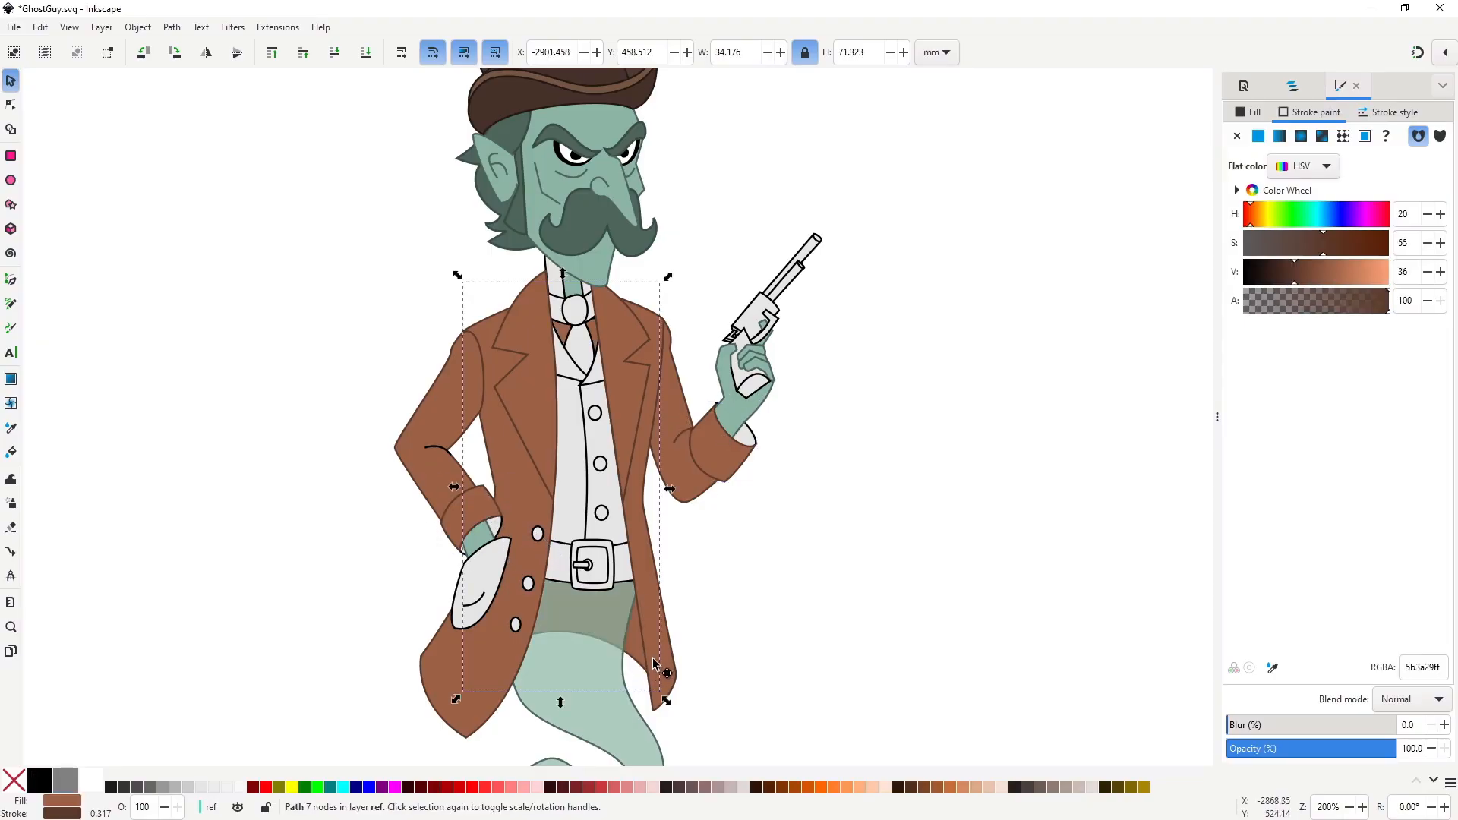
{"action": "key", "text": "d"}
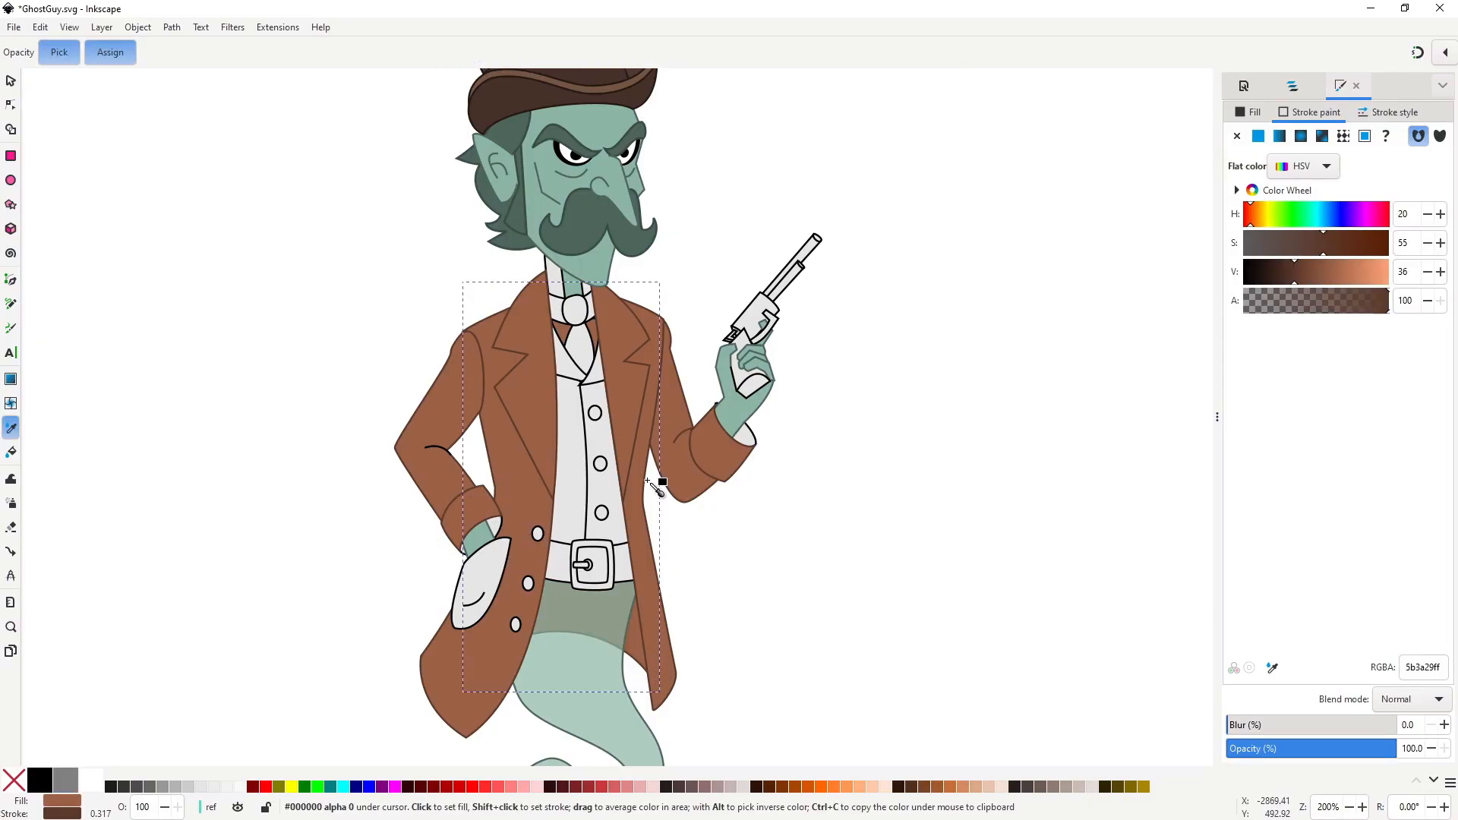
{"action": "left_click", "coordinate": [659, 581]}
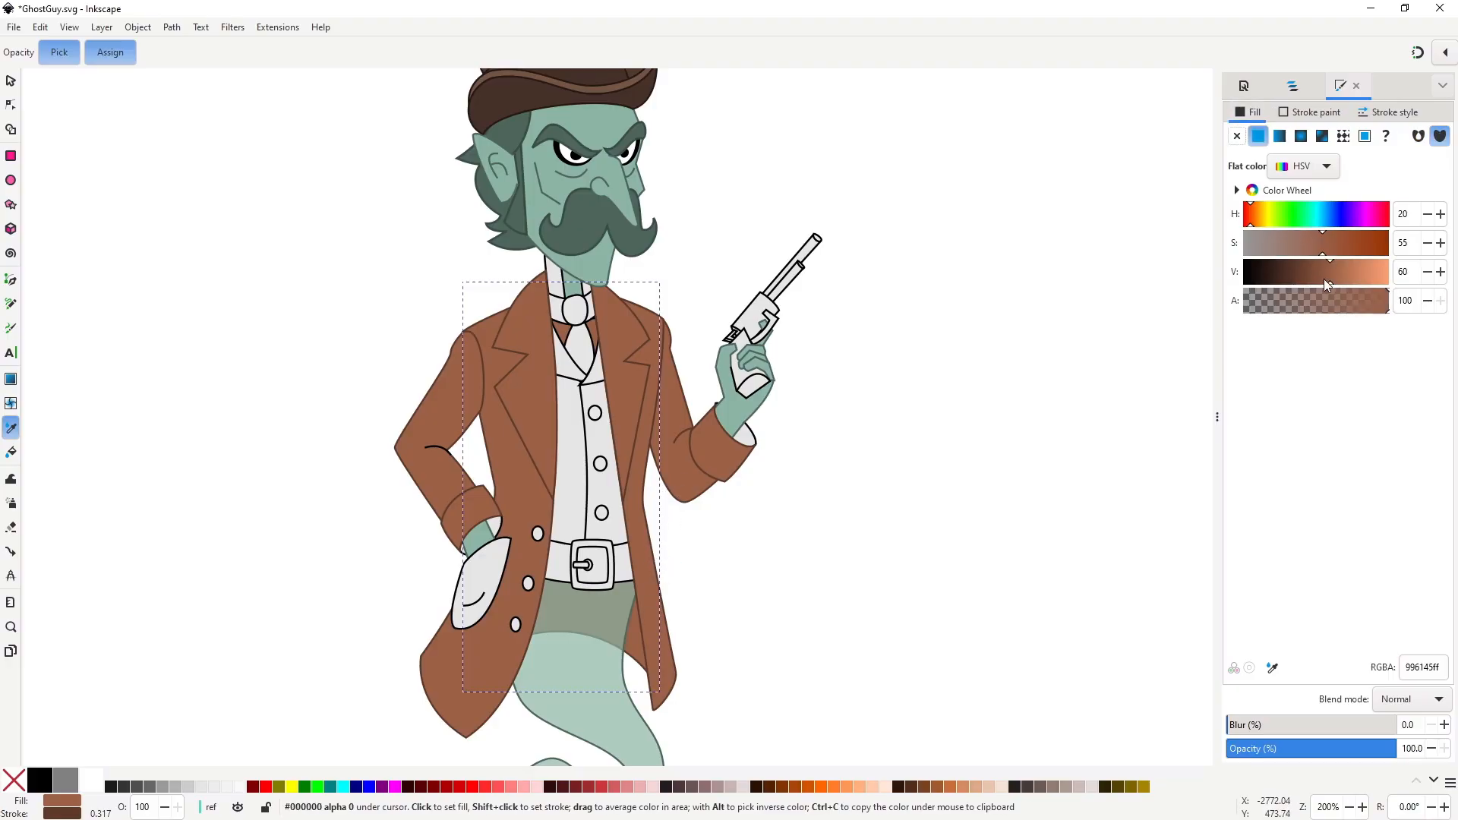
{"action": "left_click_drag", "start_coordinate": [1325, 280], "coordinate": [1300, 266]}
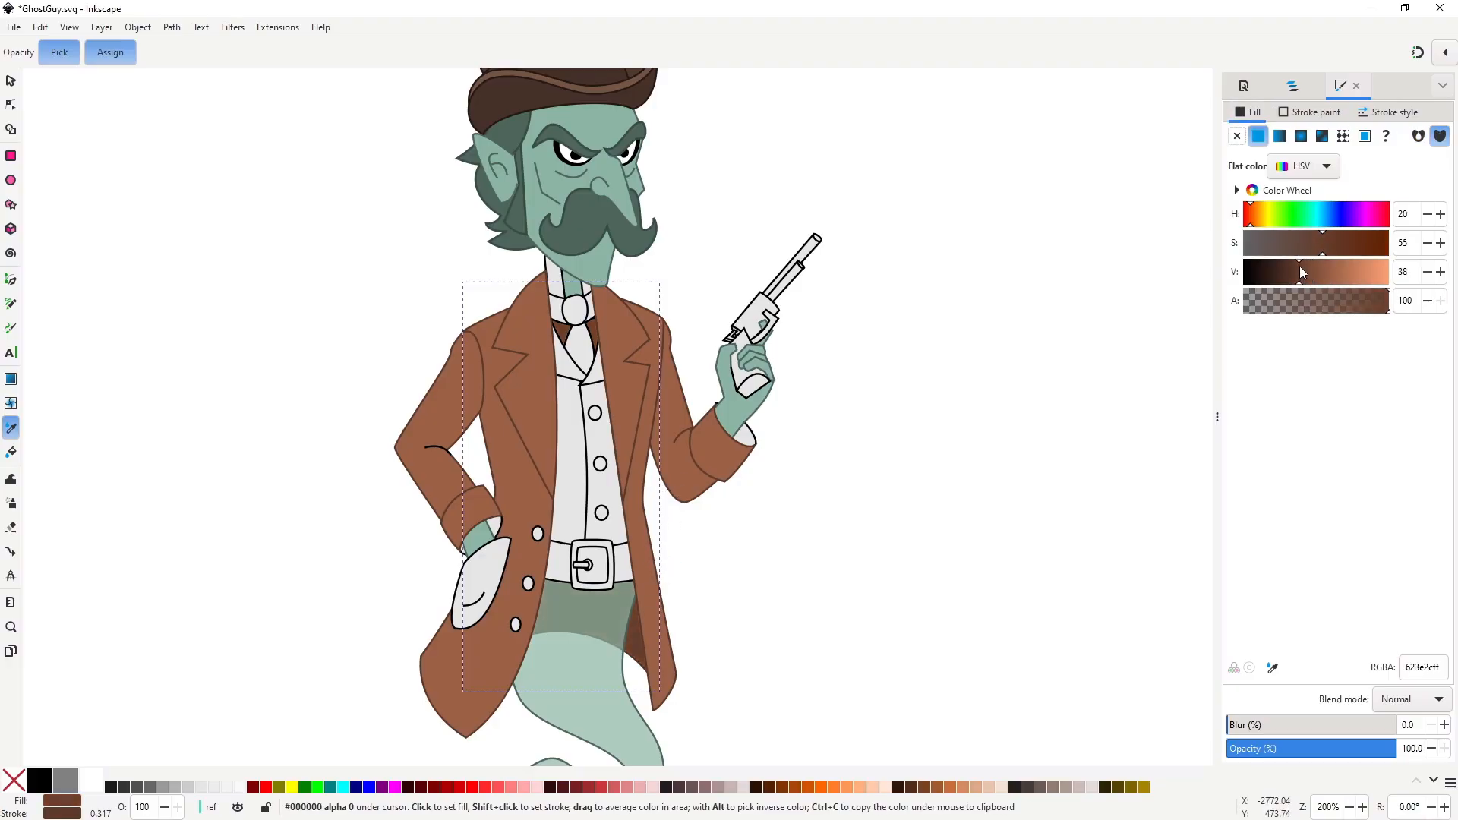
Copy the dark lining's style and apply it to the inner cuffs of both sleeves.
{"action": "key", "text": "s"}
{"action": "key", "text": "ctrl+c"}
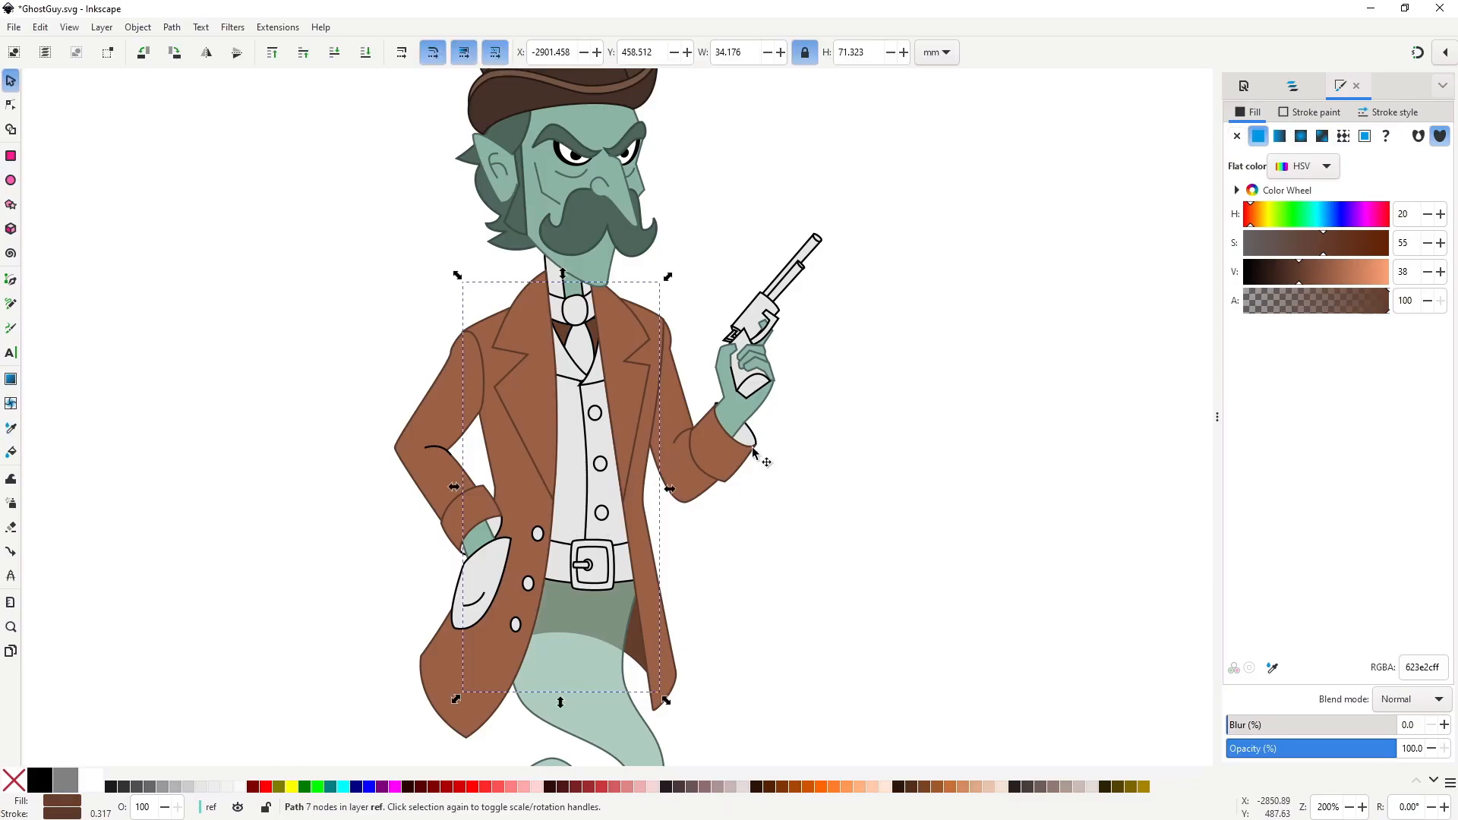
{"action": "key", "text": "n"}
{"action": "left_click", "coordinate": [748, 436]}
{"action": "key", "text": "ctrl+shift+v"}
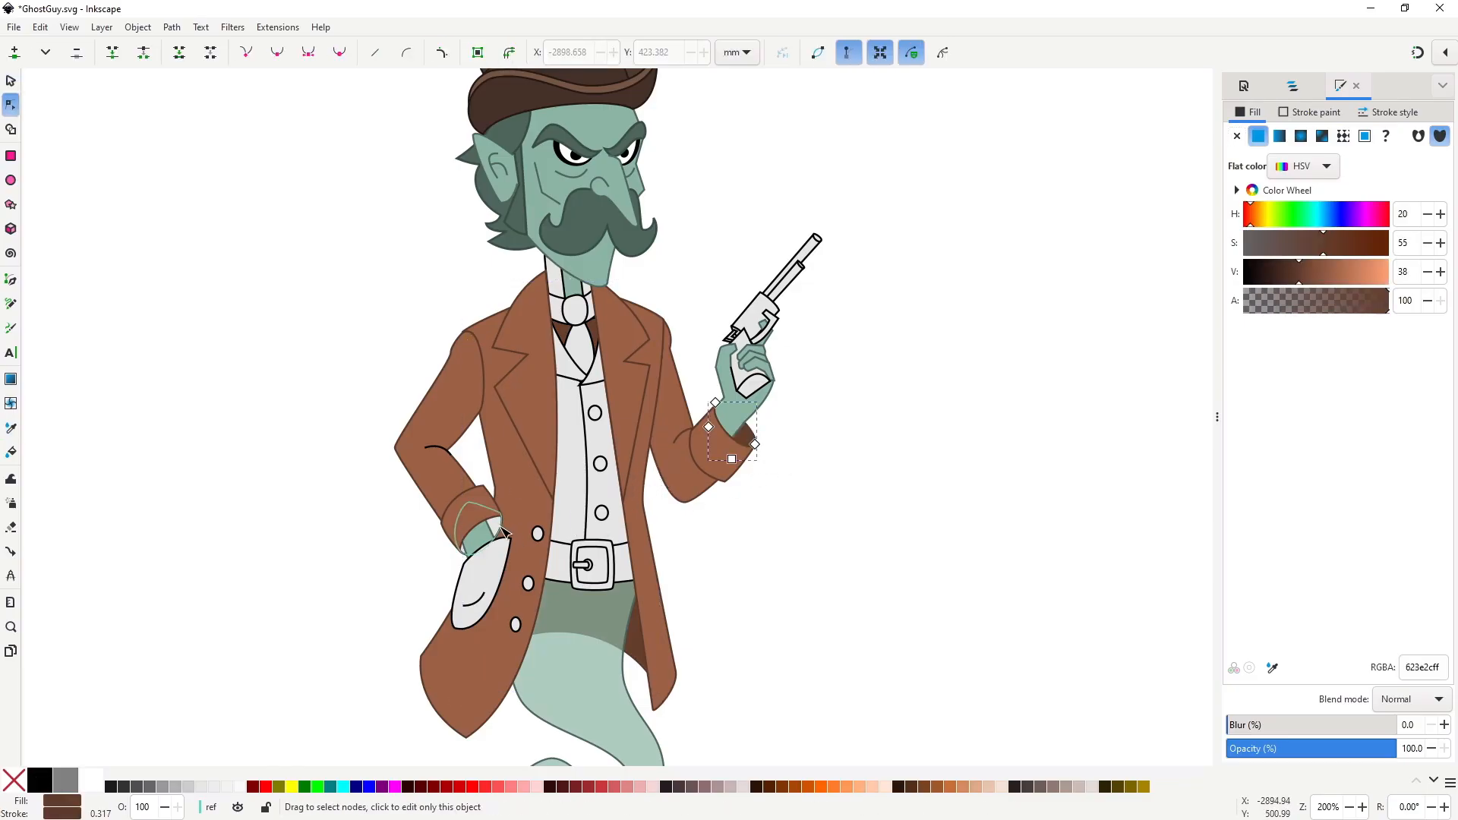
Copy the style of the coat's buttoned front panel and apply it to the hip pocket and its crease line.
{"action": "left_click", "coordinate": [531, 536]}
{"action": "key", "text": "ctrl+c"}
{"action": "left_click", "coordinate": [489, 579]}
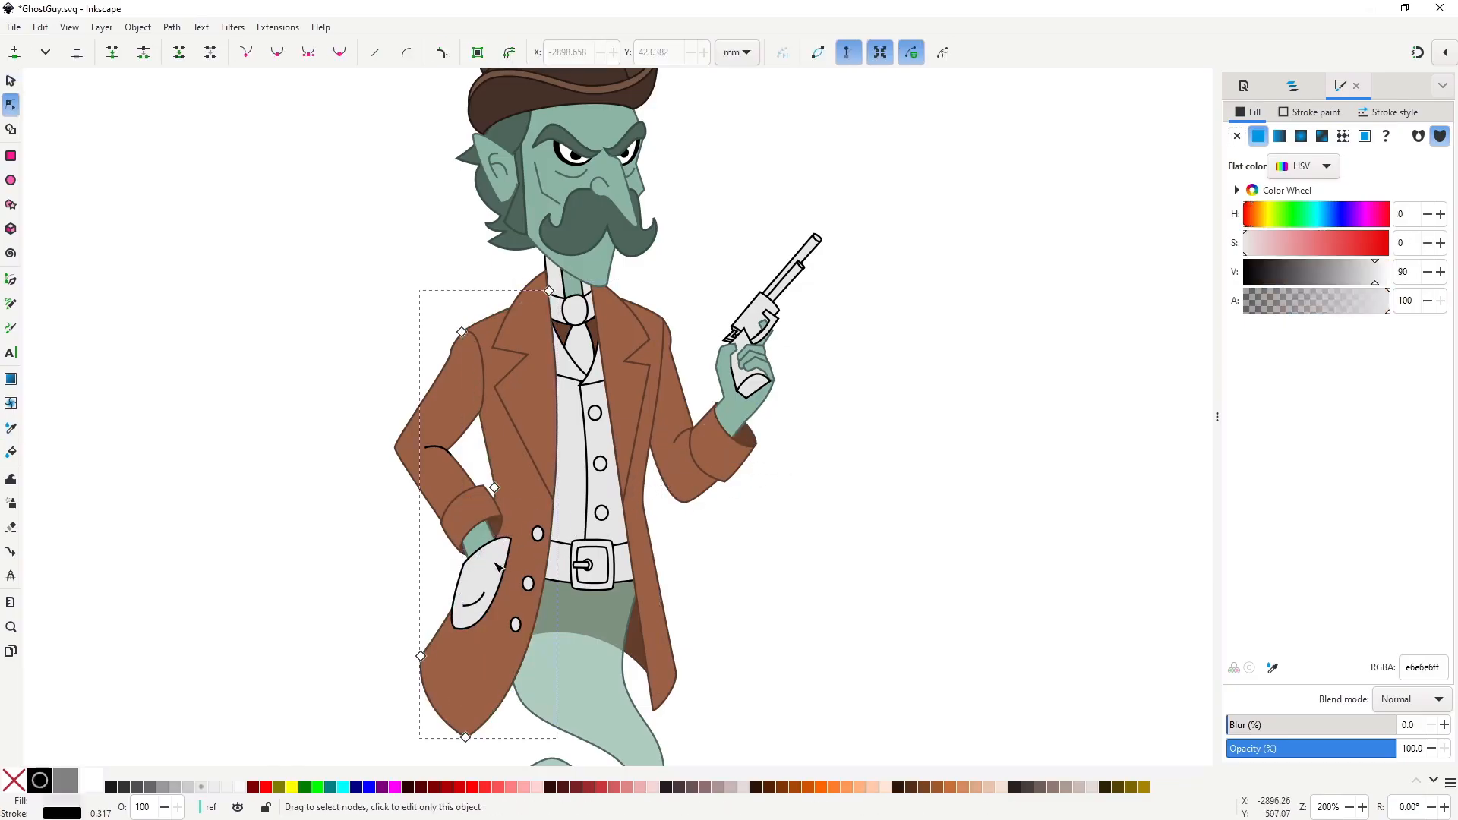
{"action": "key", "text": "ctrl+shift+v"}
{"action": "left_click", "coordinate": [479, 601]}
{"action": "key", "text": "ctrl+shift+v"}
{"action": "left_click", "coordinate": [835, 621]}
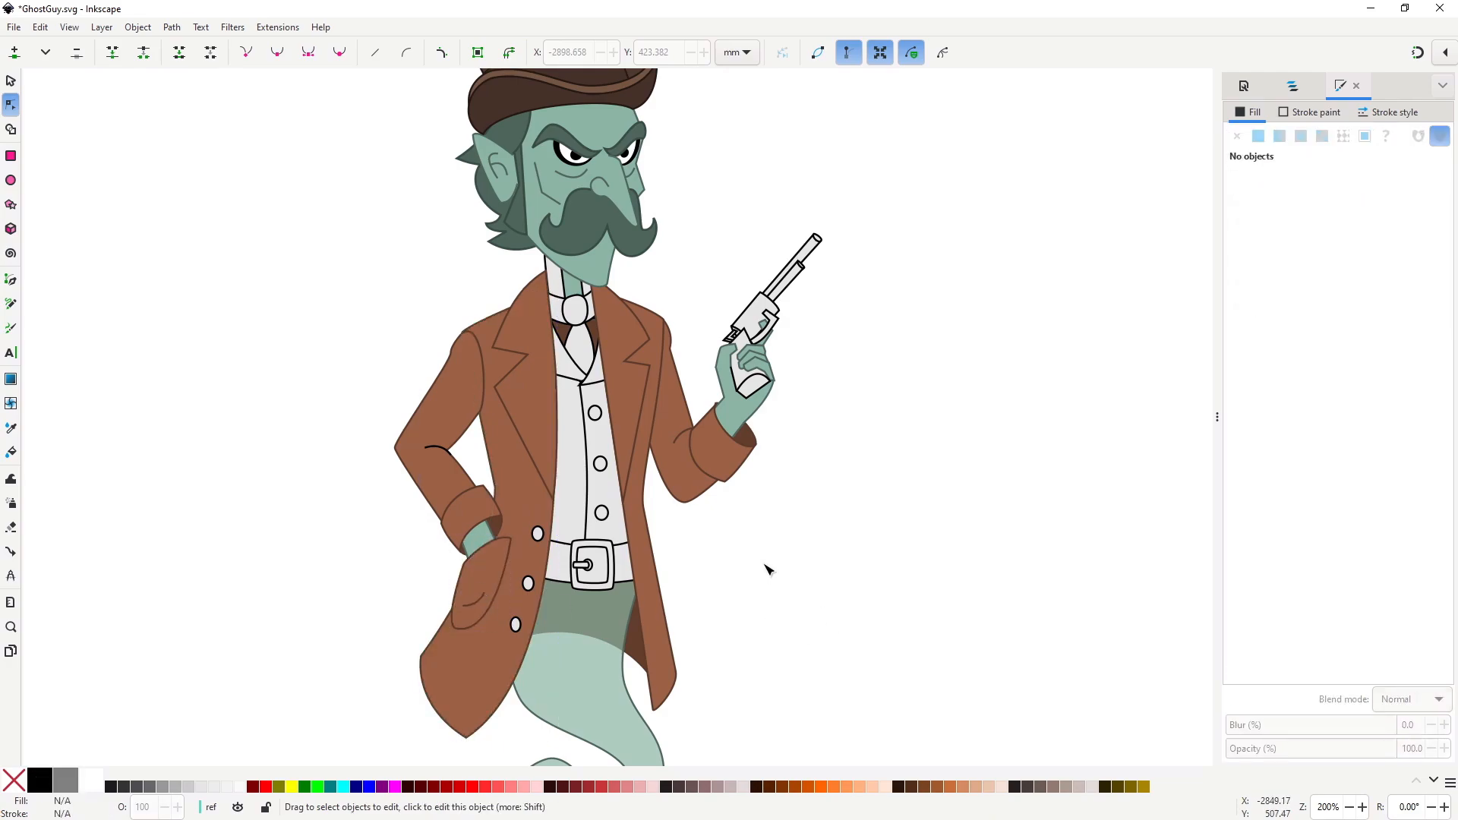
{"action": "scroll", "coordinate": [546, 304], "scroll_direction": "up", "scroll_amount": 3}
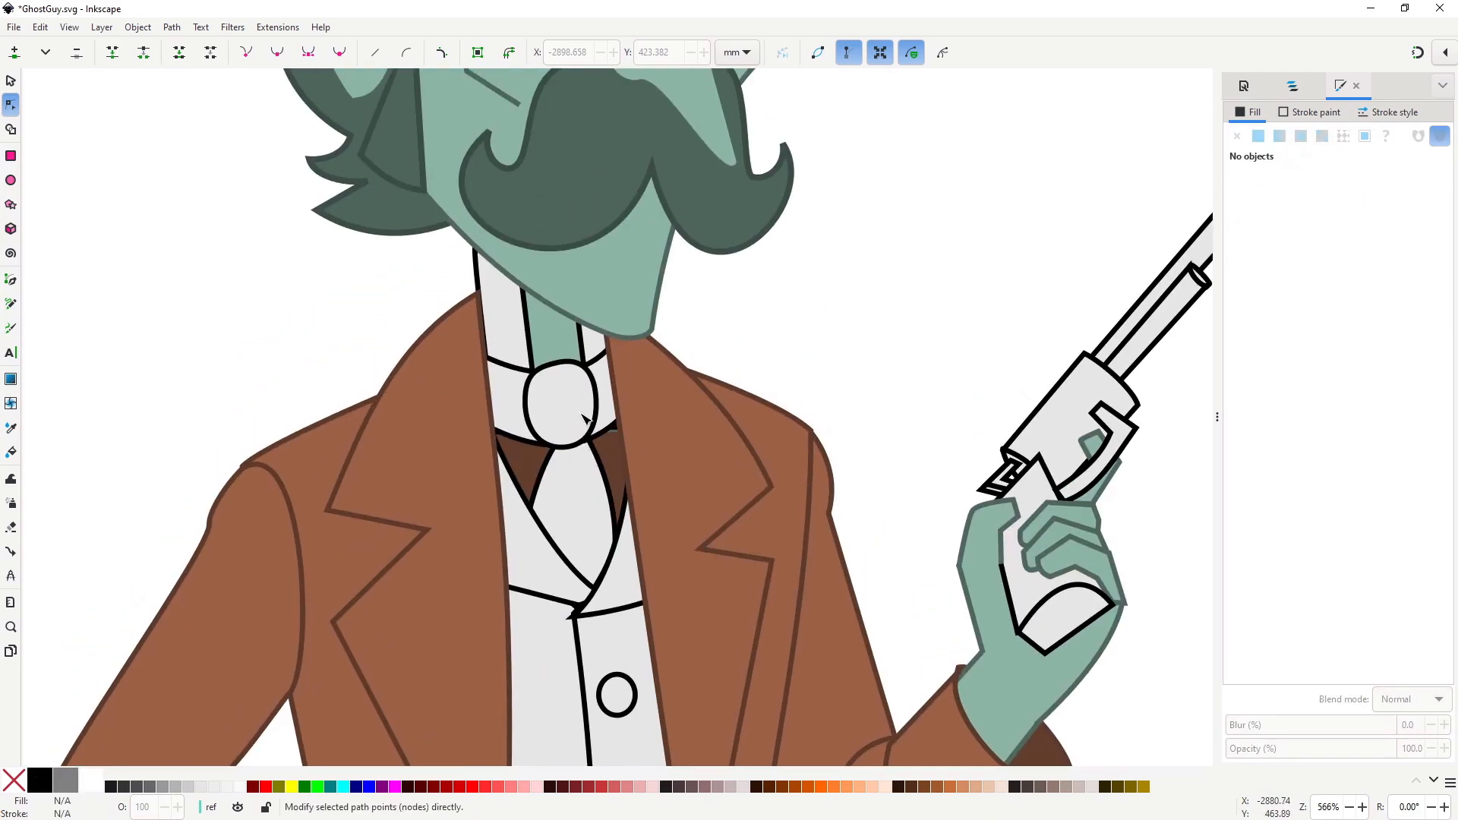
Fill the left shirt collar piece with near-white f9f9f9.
{"action": "scroll", "coordinate": [510, 338], "scroll_direction": "down", "scroll_amount": 1}
{"action": "left_click", "coordinate": [513, 338]}
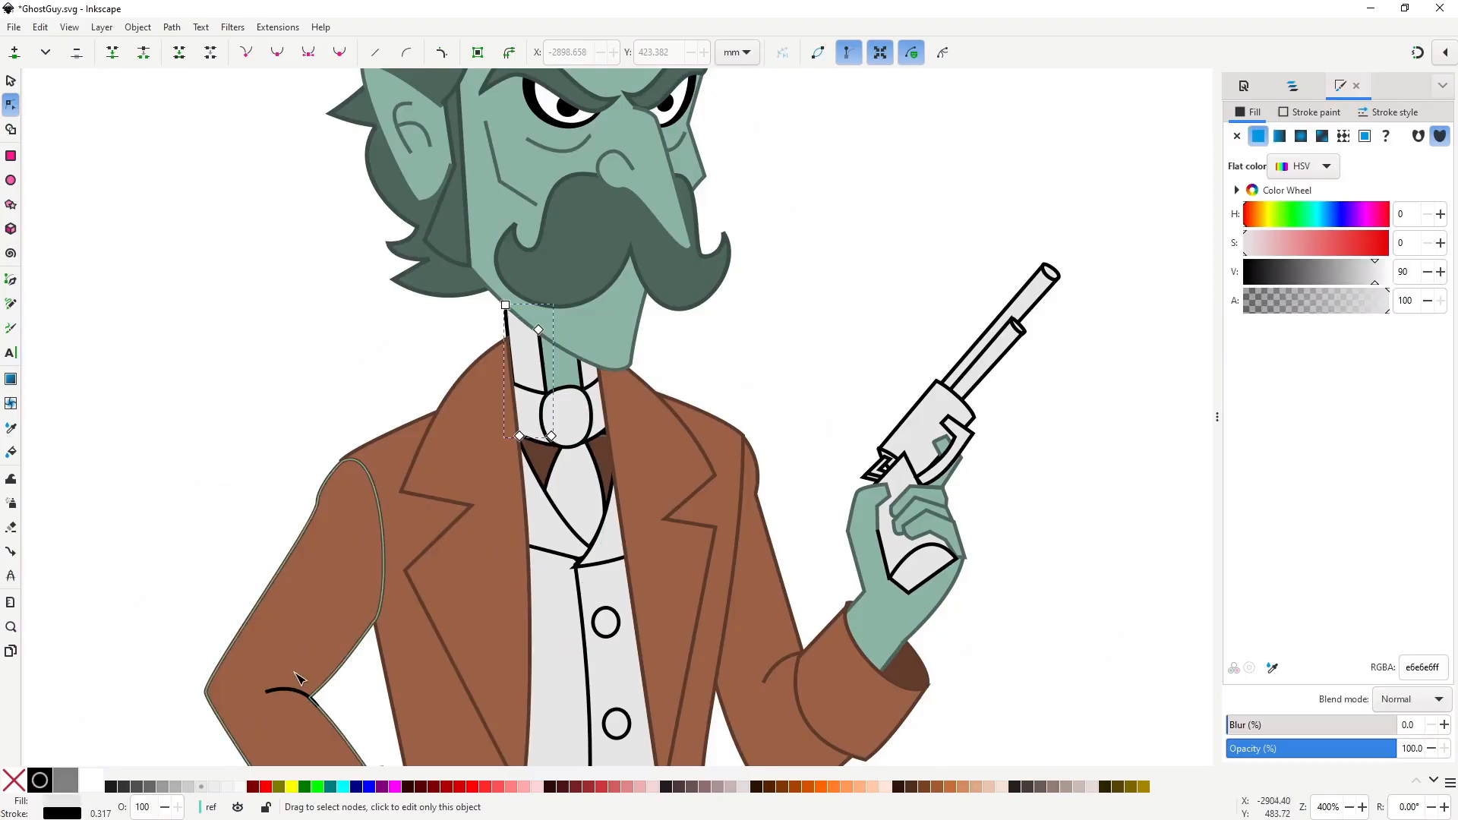
{"action": "left_click", "coordinate": [240, 787]}
{"action": "key", "text": "s"}
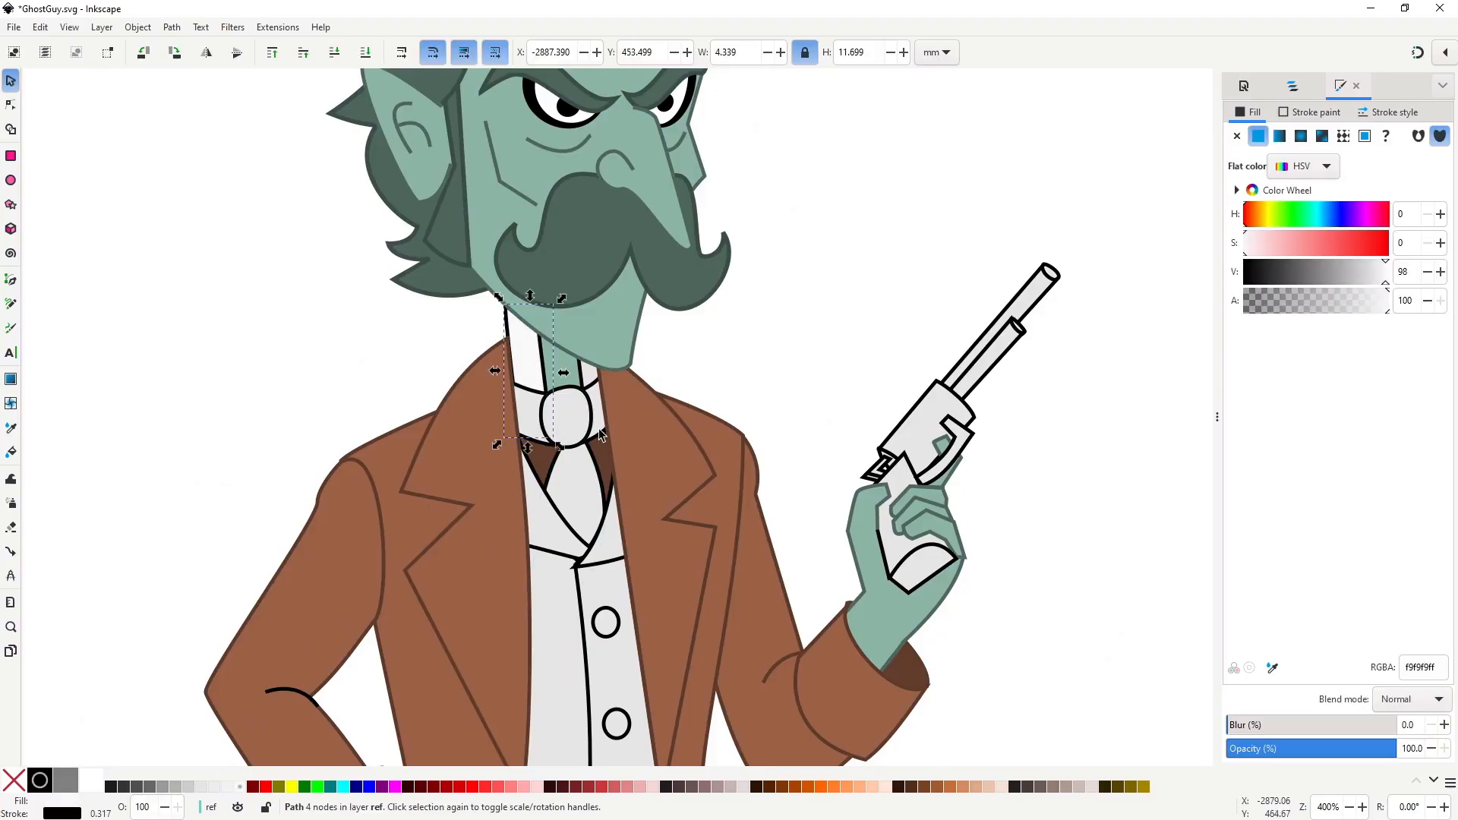
Sample the left collar piece's own fill for its outline and darken that outline to a value of 56.
{"action": "key", "text": "d"}
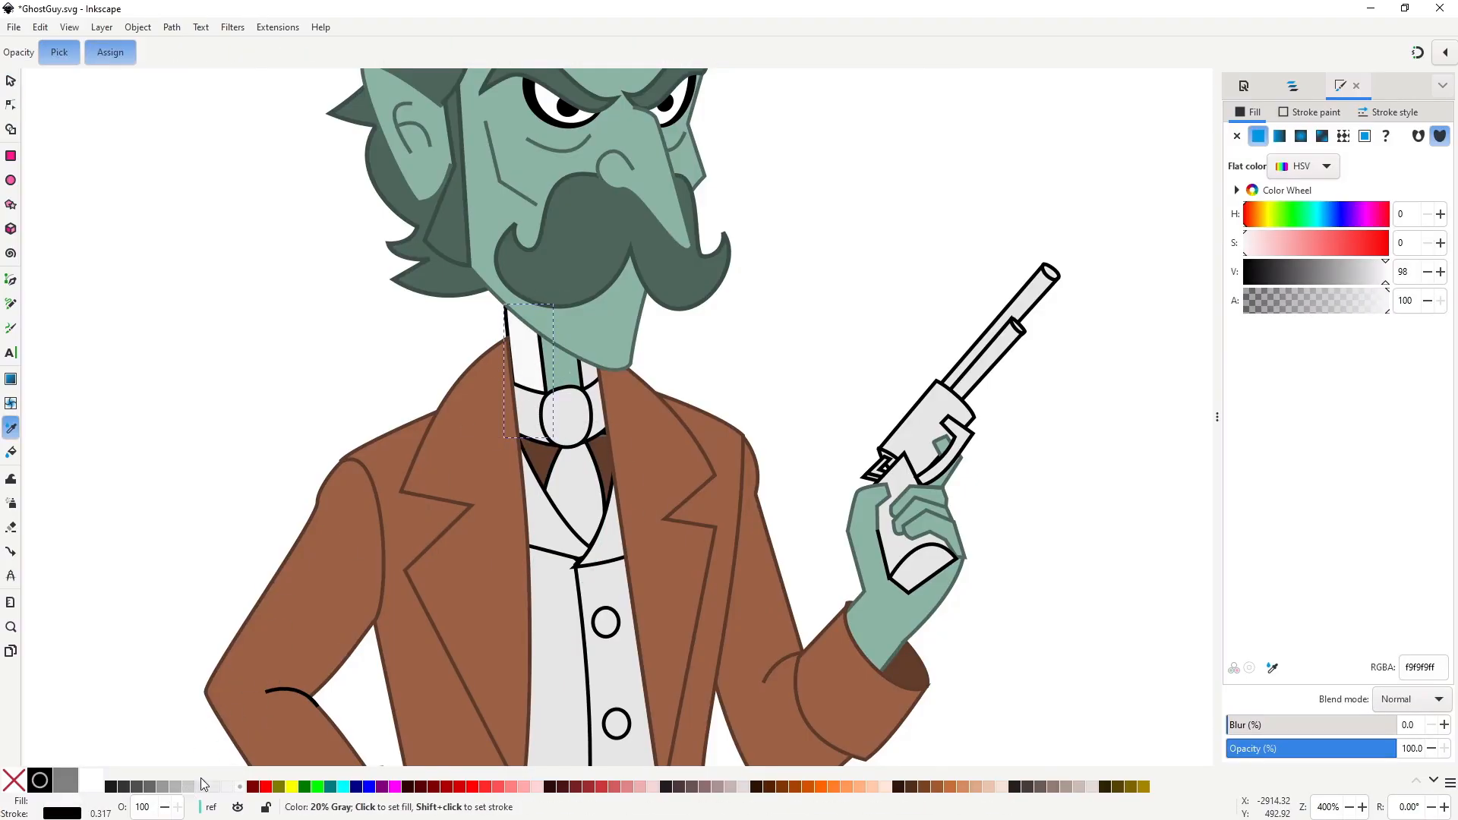
{"action": "left_click", "coordinate": [723, 361], "text": "shift"}
{"action": "left_click", "coordinate": [1318, 113]}
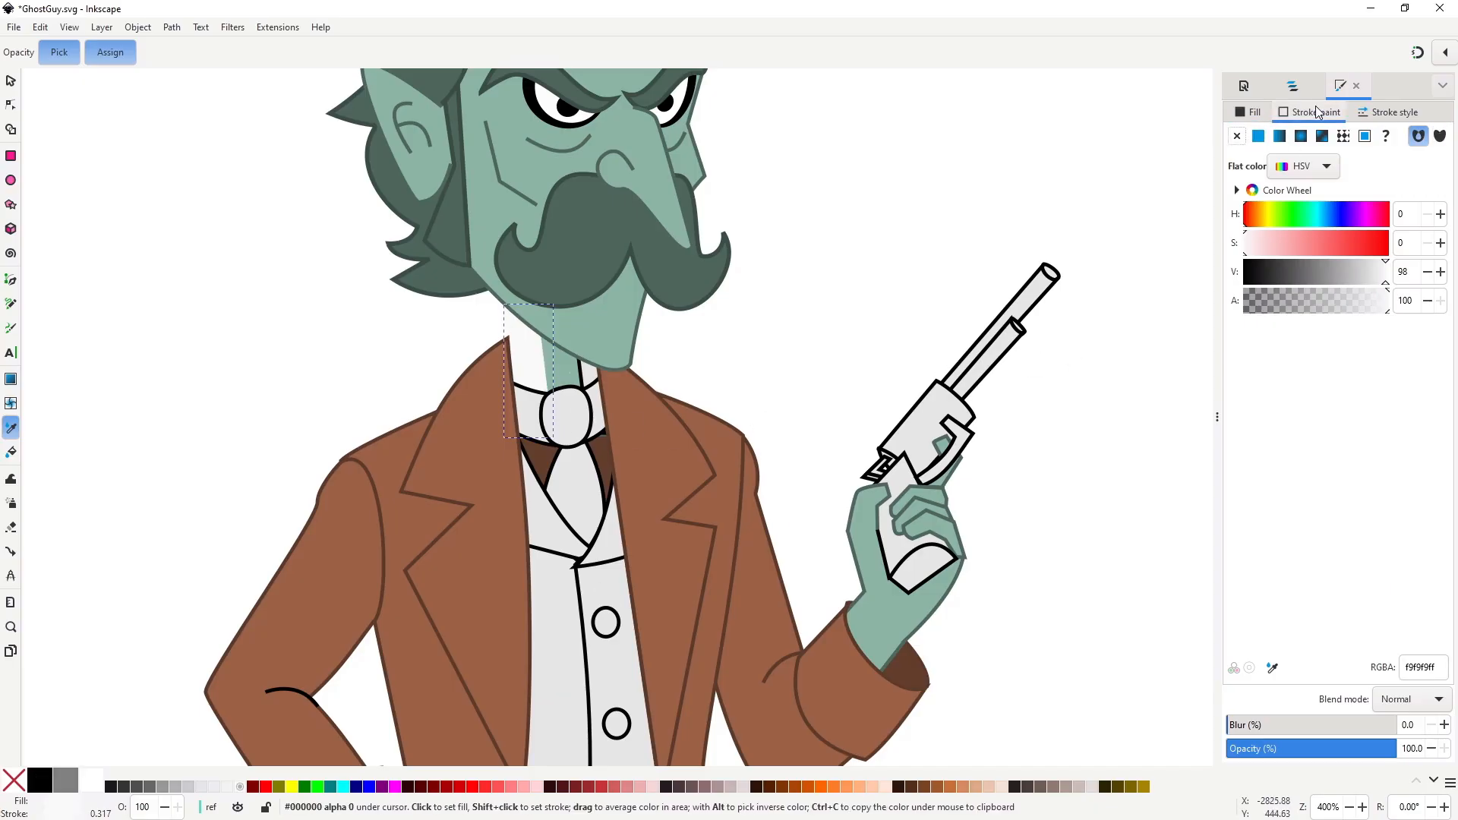
{"action": "left_click_drag", "start_coordinate": [1337, 275], "coordinate": [1325, 273]}
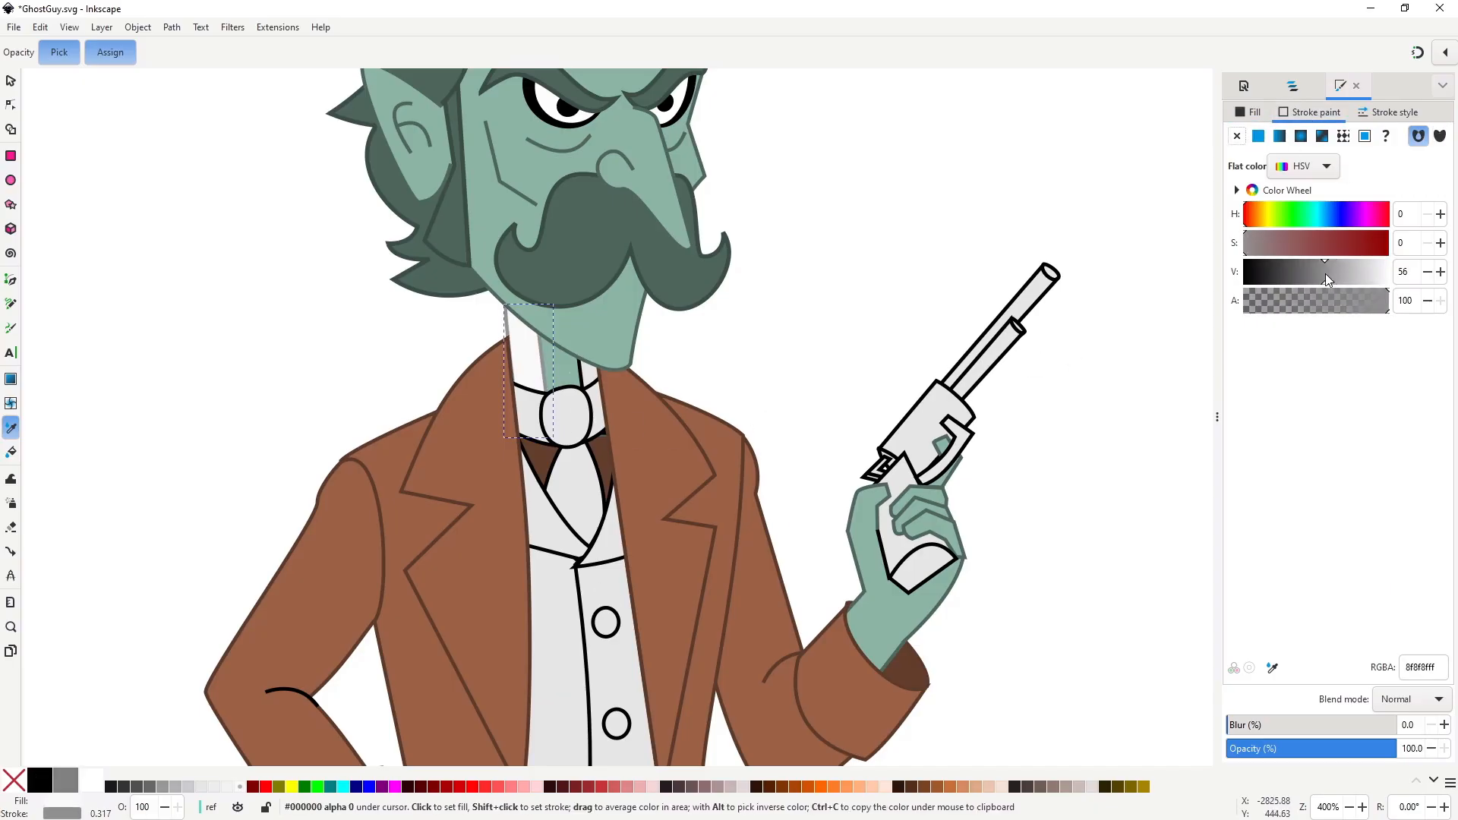
Copy the left collar piece's style and apply it to the right collar piece.
{"action": "key", "text": "s"}
{"action": "key", "text": "ctrl+c"}
{"action": "key", "text": "n"}
{"action": "left_click", "coordinate": [591, 377]}
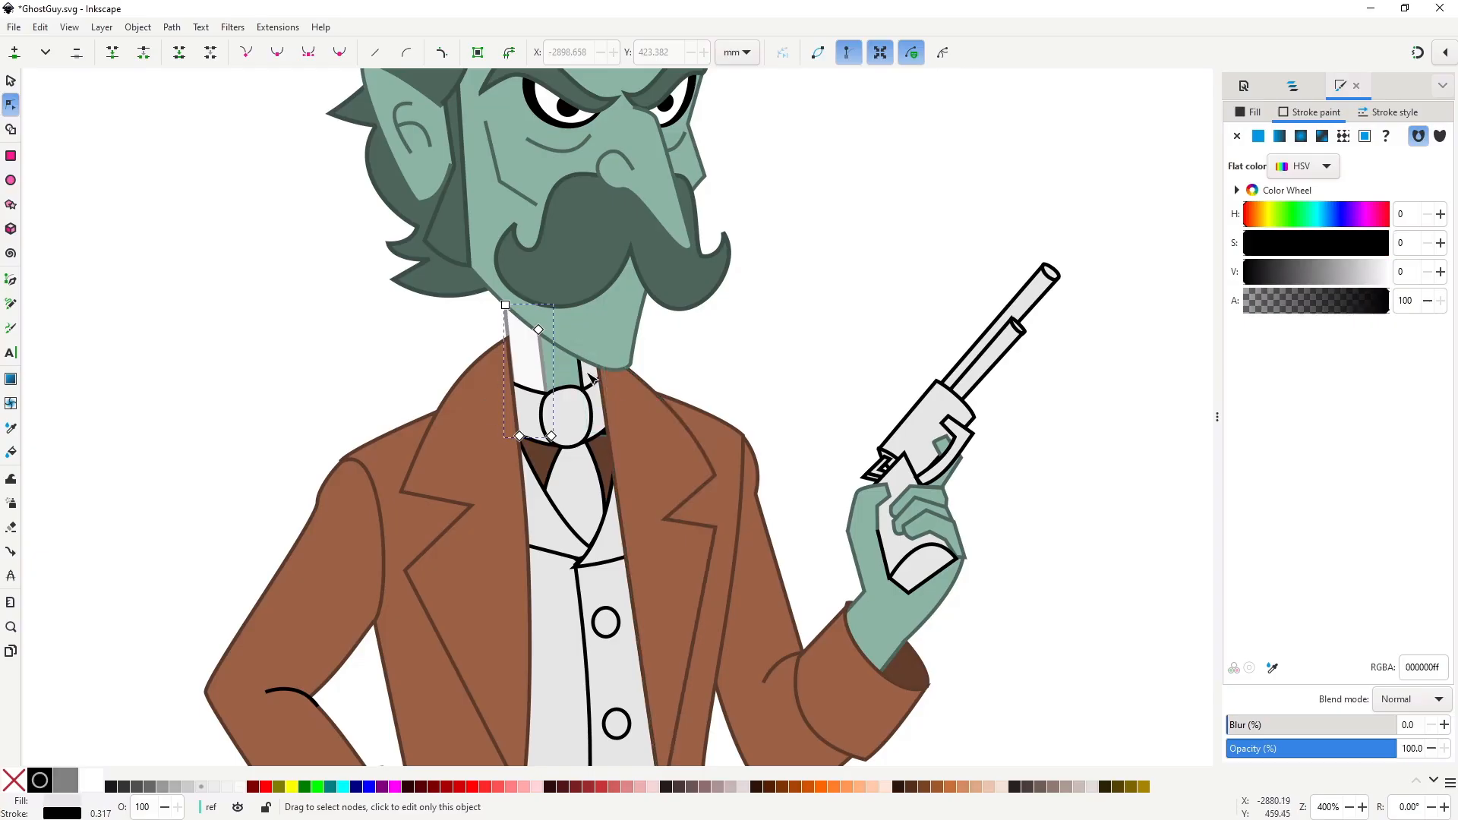
{"action": "key", "text": "s"}
{"action": "key", "text": "ctrl+shift+v"}
{"action": "key", "text": "n"}
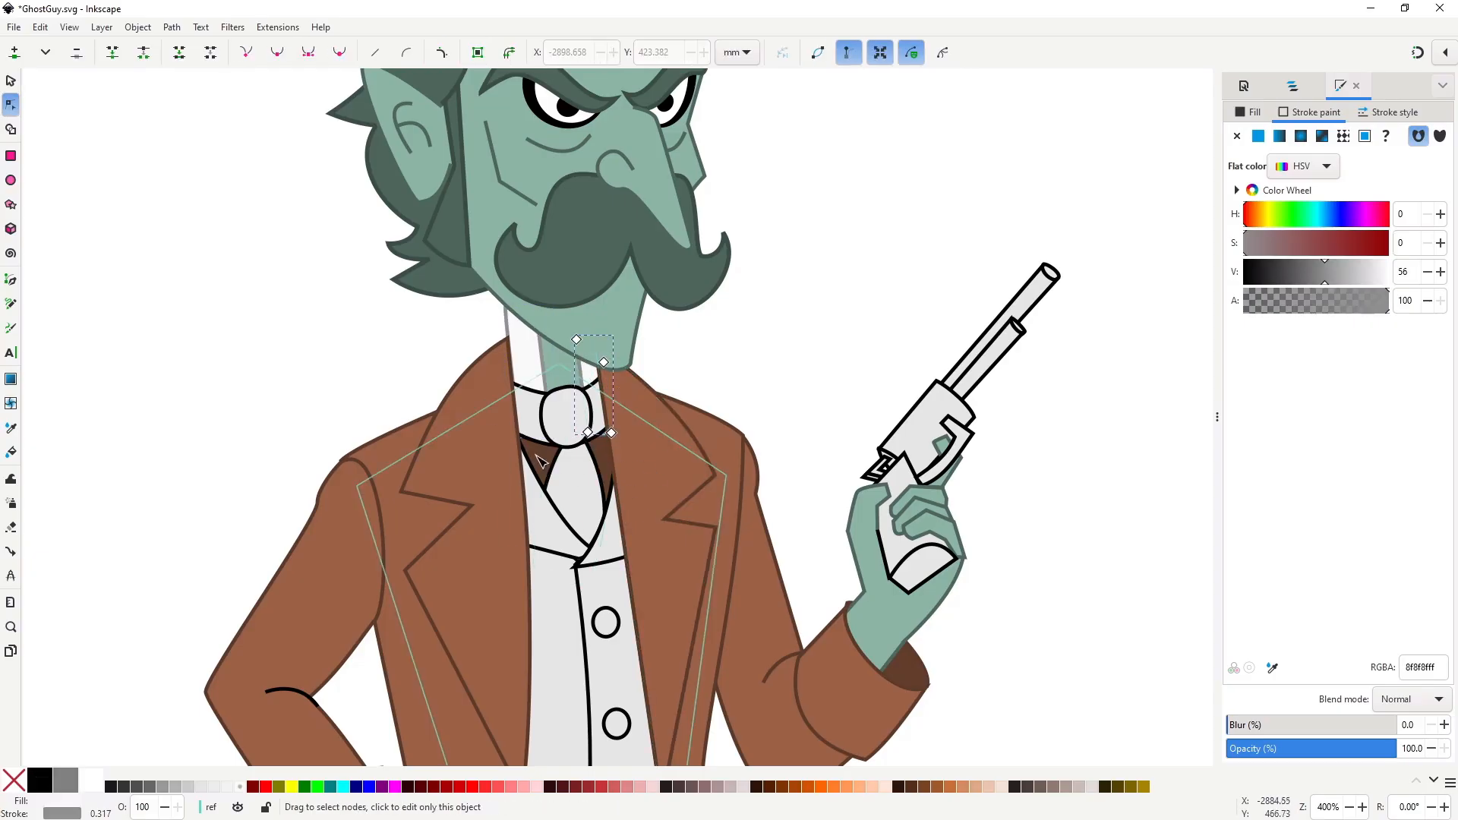
Draw a closed four-sided shape with the Pen tool over the shirt area between the neck band and the vest's neckline.
{"action": "key", "text": "b"}
{"action": "left_click", "coordinate": [483, 417]}
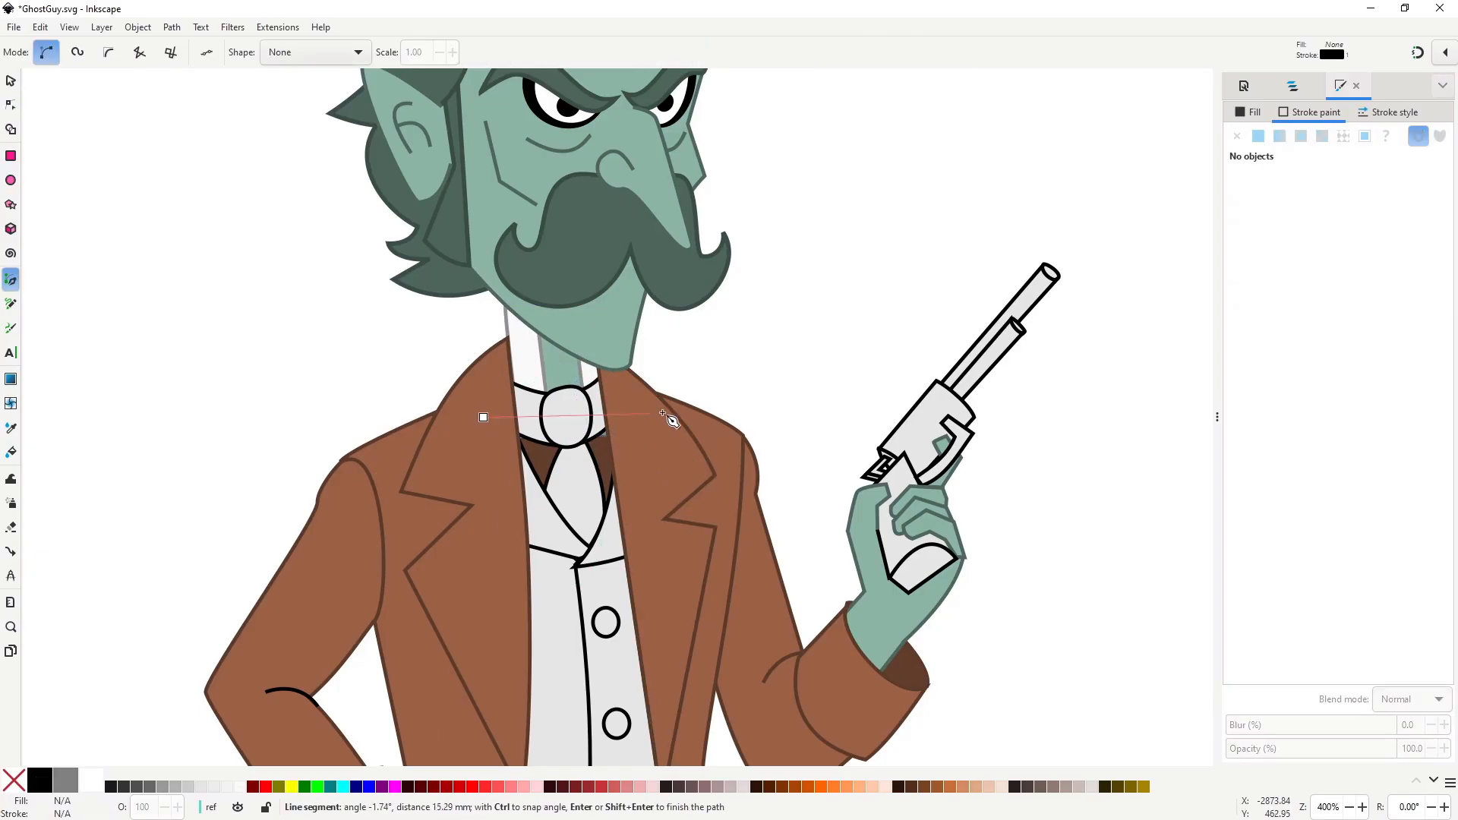
{"action": "left_click", "coordinate": [662, 412]}
{"action": "left_click", "coordinate": [684, 555]}
{"action": "left_click", "coordinate": [500, 580]}
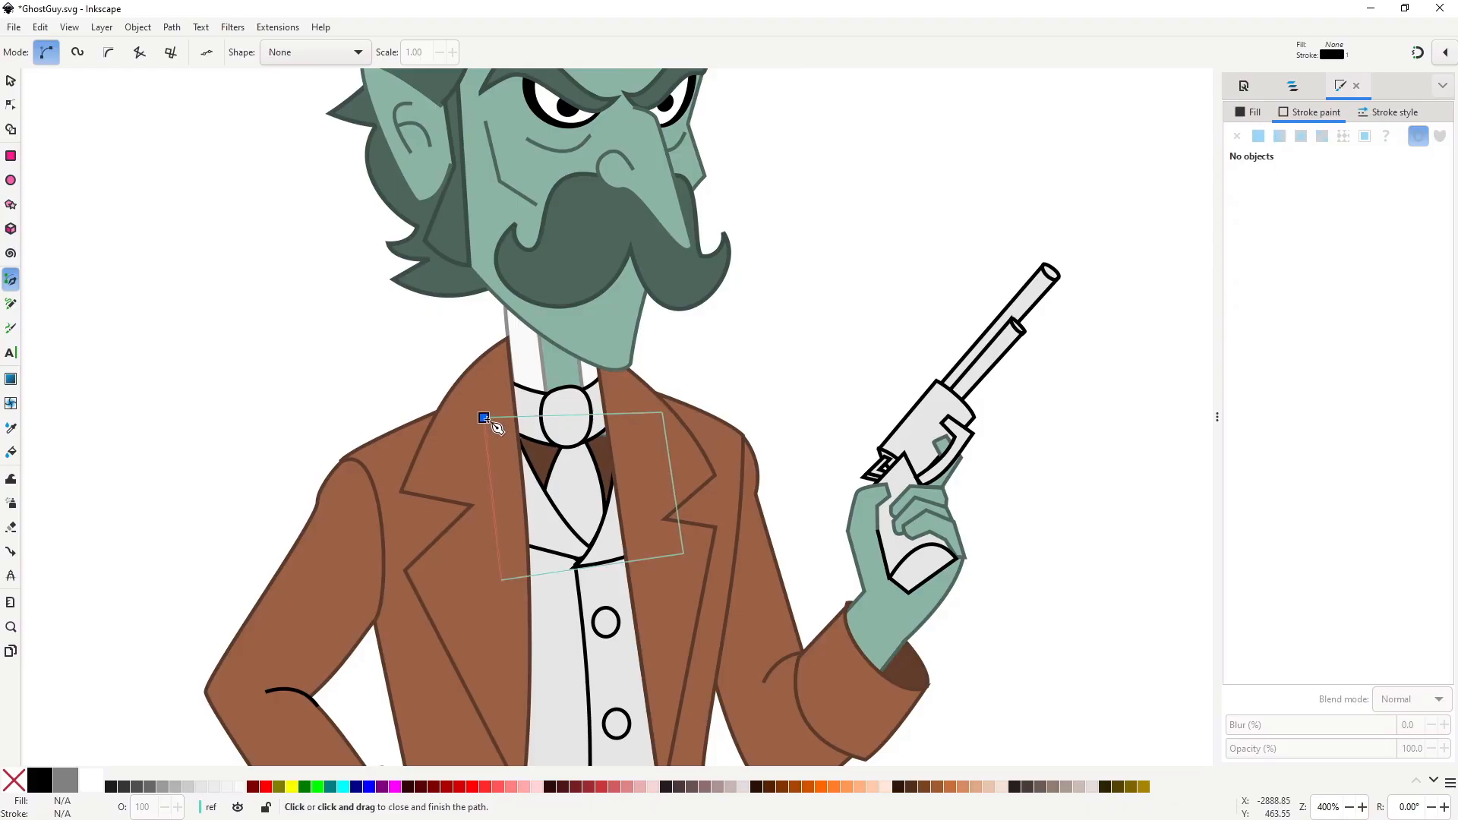
{"action": "left_click", "coordinate": [483, 417]}
Apply the copied collar style to the new shirt shape, lower it to the bottom, and raise it above the coat's inner back.
{"action": "key", "text": "ctrl+shift+v"}
{"action": "key", "text": "End"}
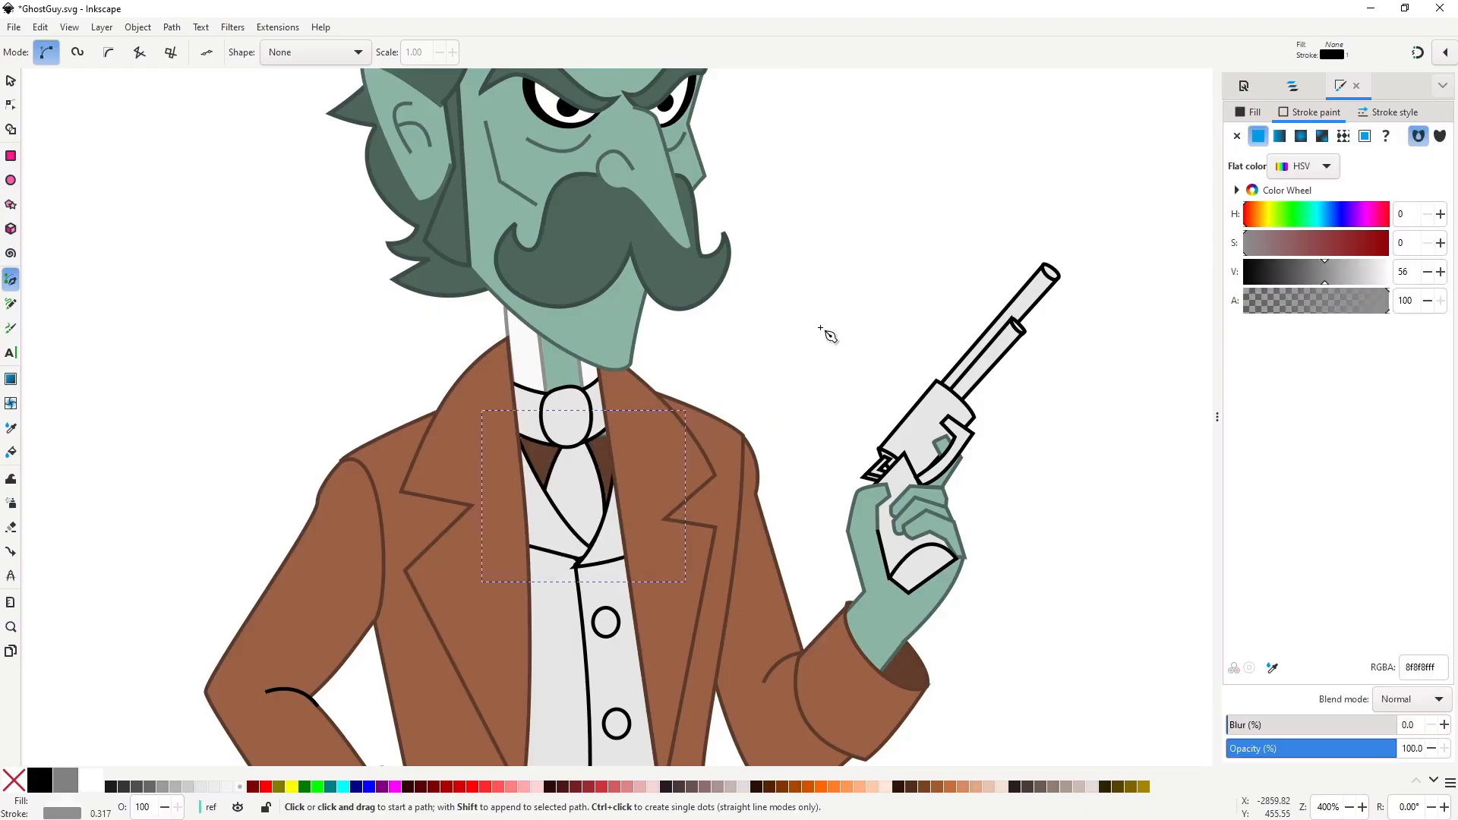
{"action": "key", "text": "s"}
{"action": "key", "text": "Page_Up"}
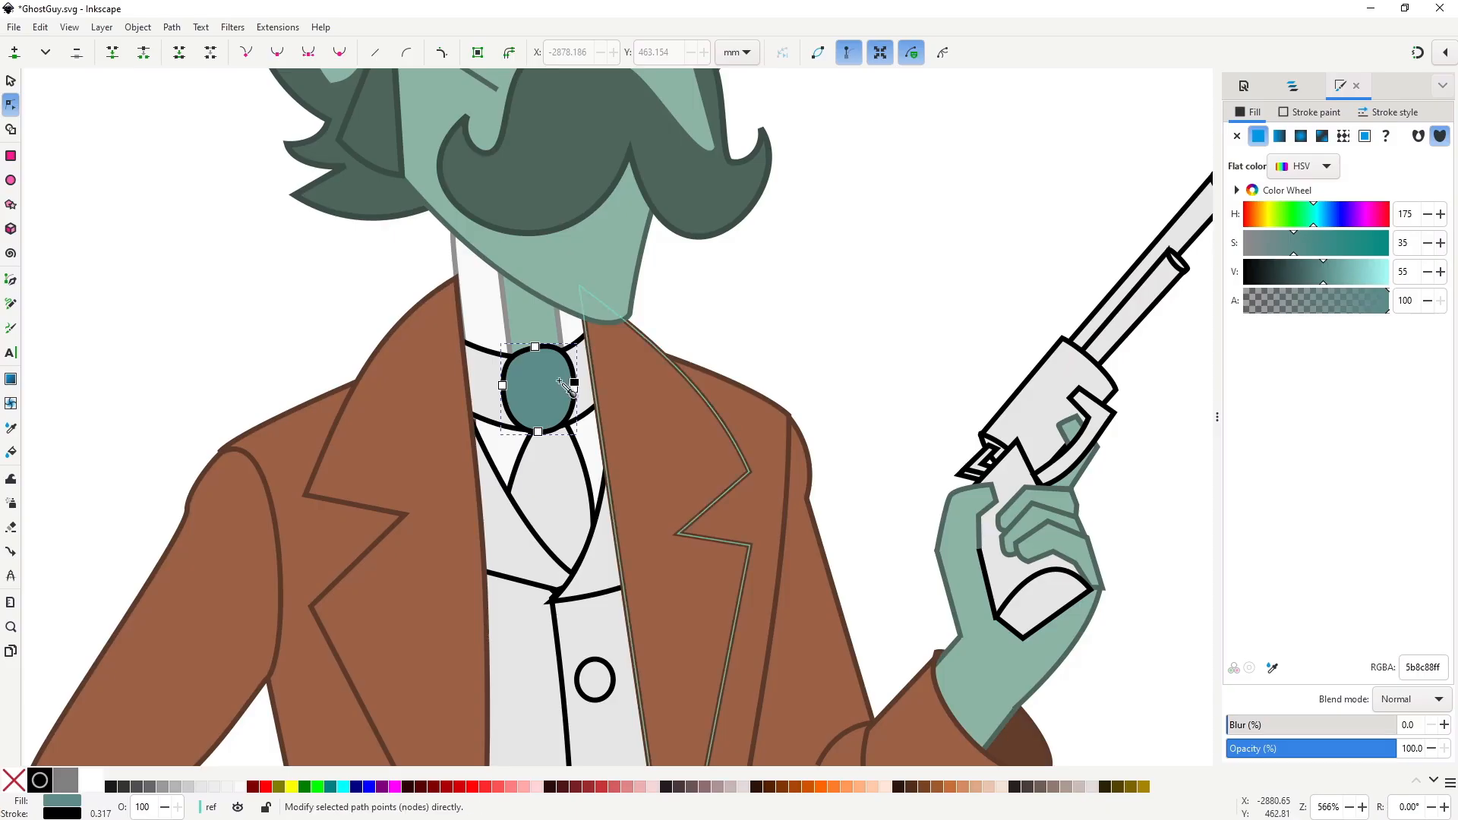
Give the tie knot an outline sampled from its teal fill and darkened to a value of 34.
{"action": "key", "text": "d"}
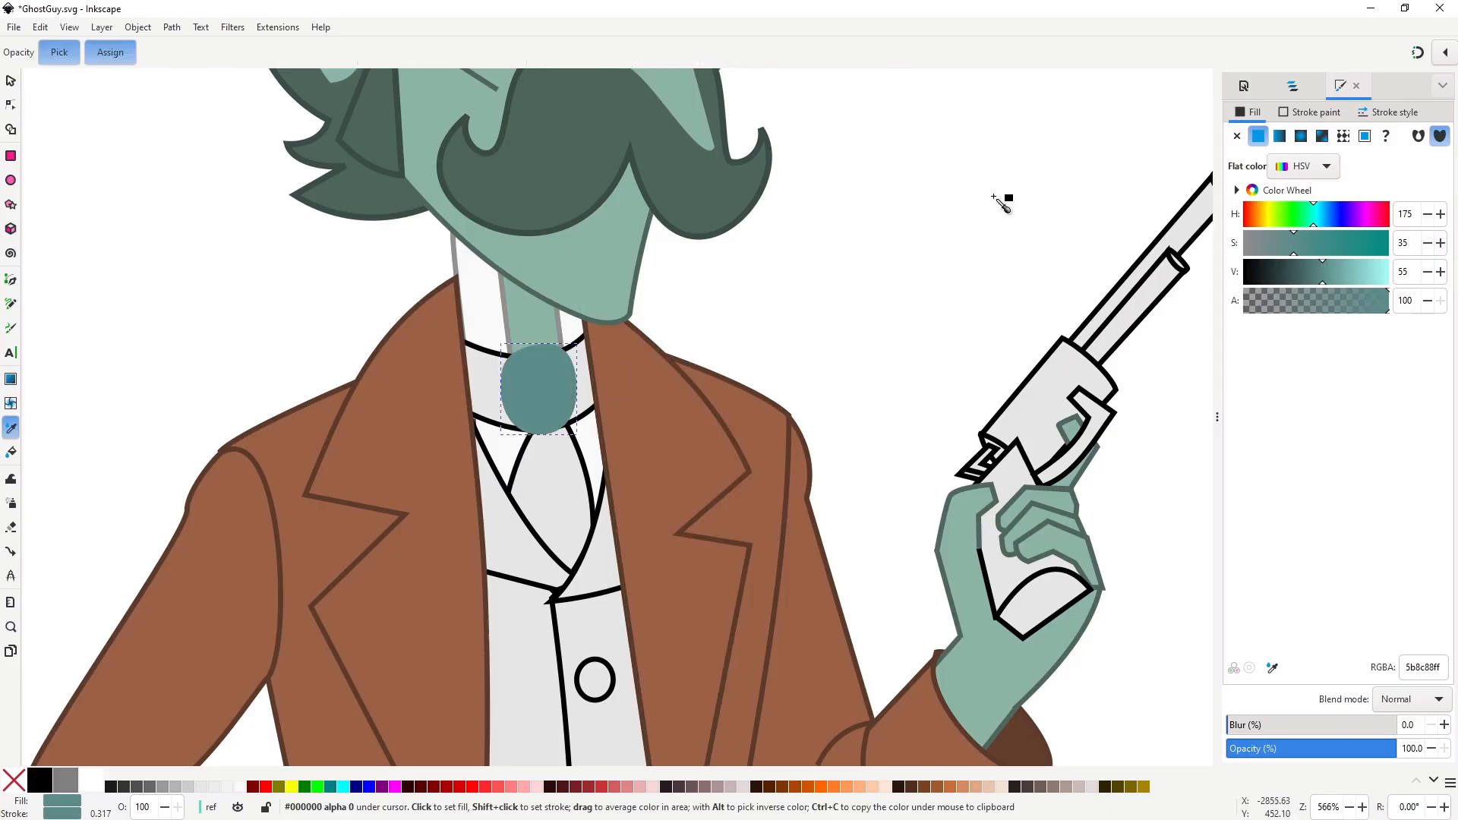
{"action": "left_click", "coordinate": [1308, 120]}
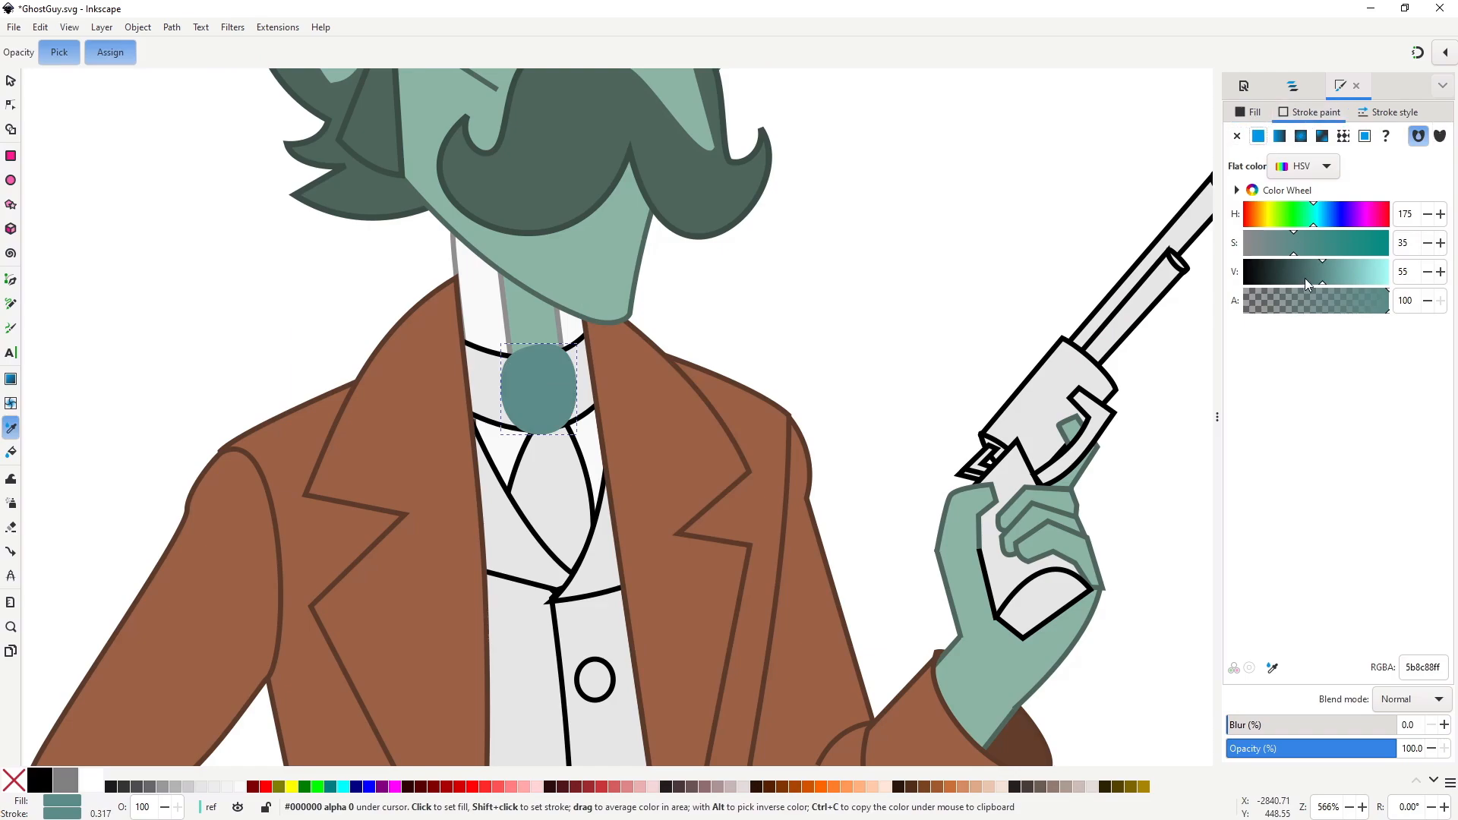
{"action": "left_click_drag", "start_coordinate": [1305, 278], "coordinate": [1293, 284]}
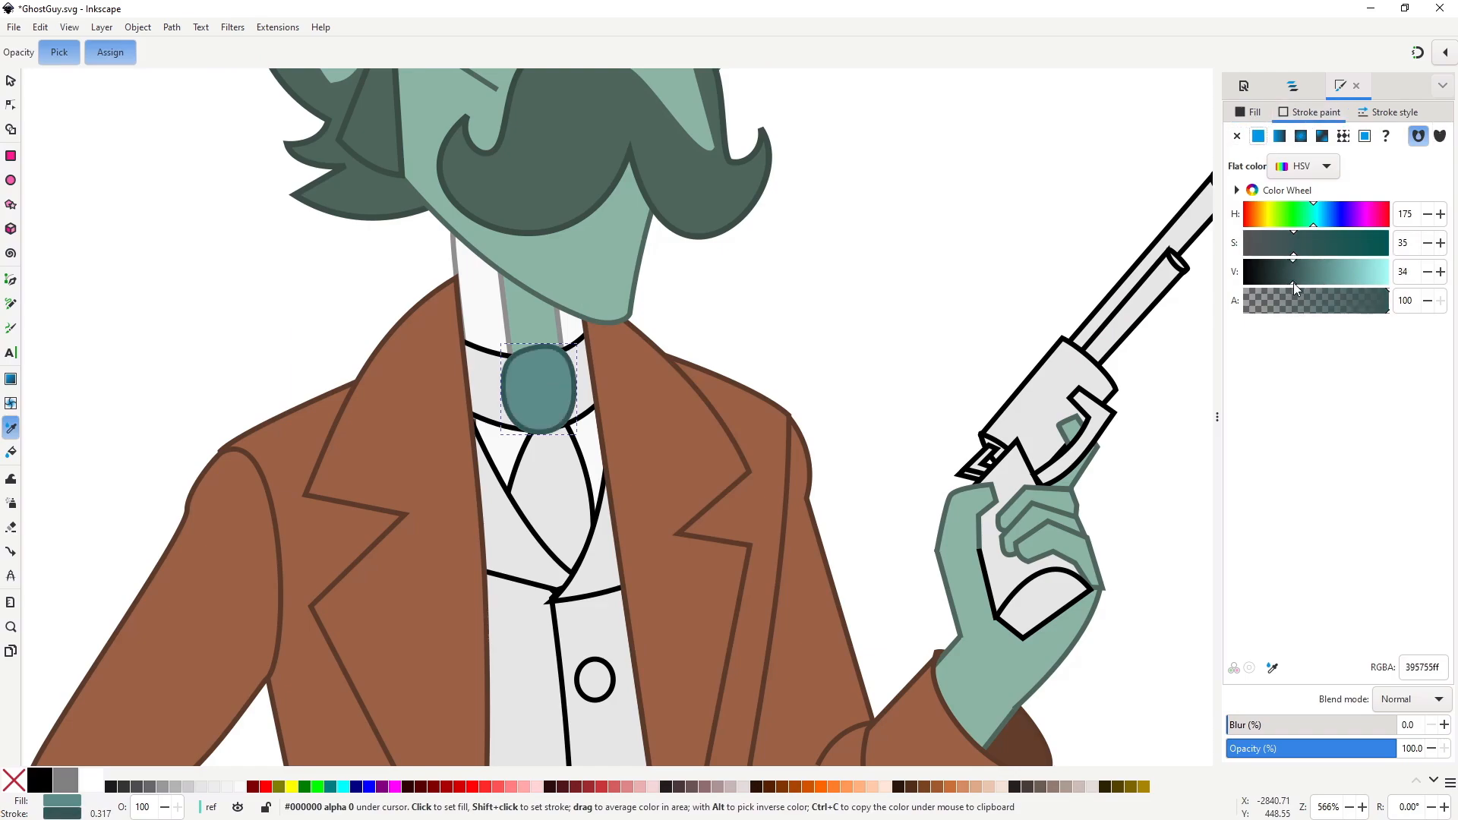
Give the neck band and the hanging part of the tie the same teal fill and dark outline as the knot.
{"action": "left_click", "coordinate": [11, 82]}
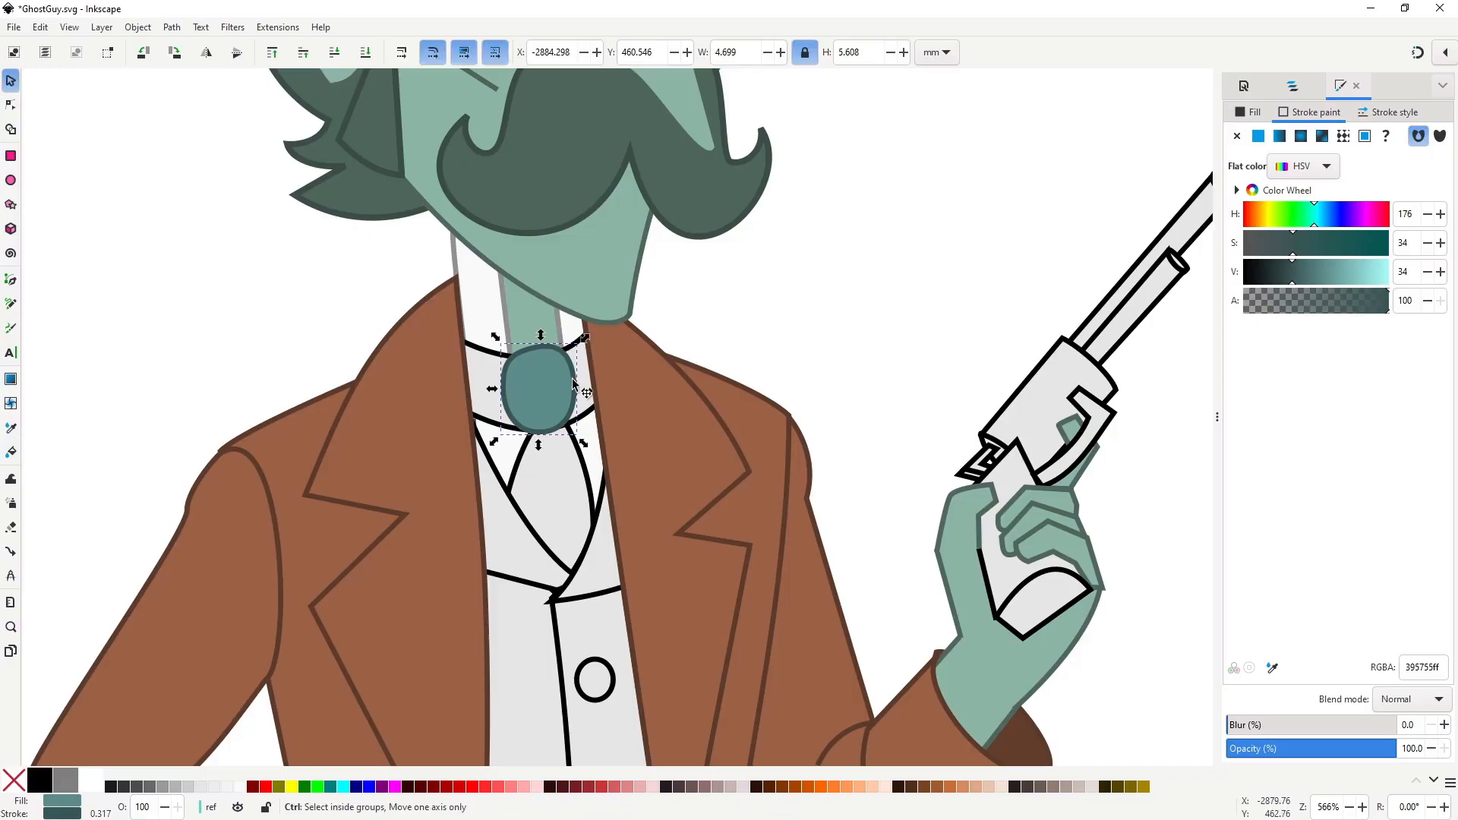
{"action": "left_click", "coordinate": [486, 354]}
{"action": "left_click", "coordinate": [545, 458]}
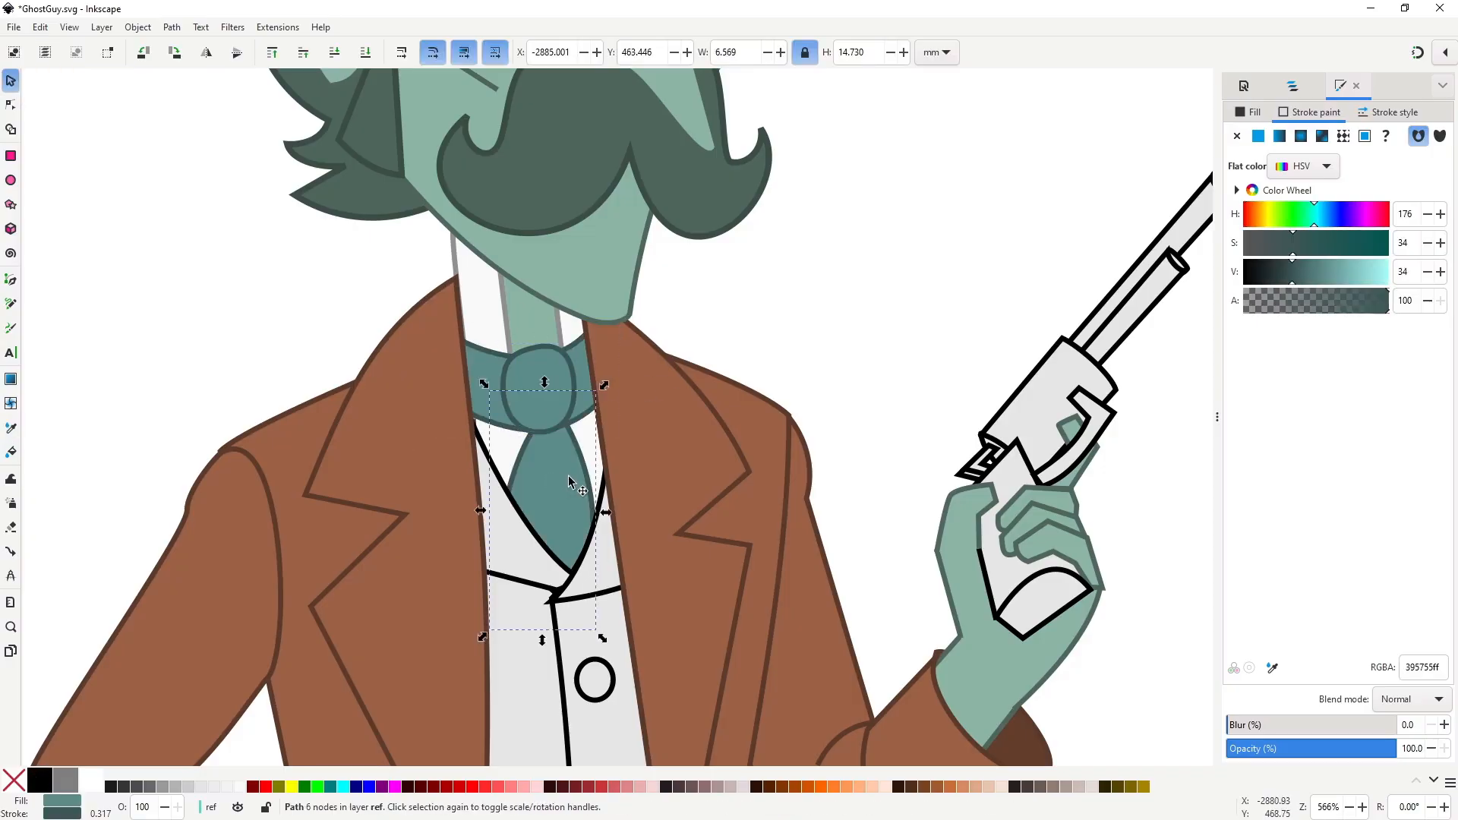
{"action": "key", "text": "5"}
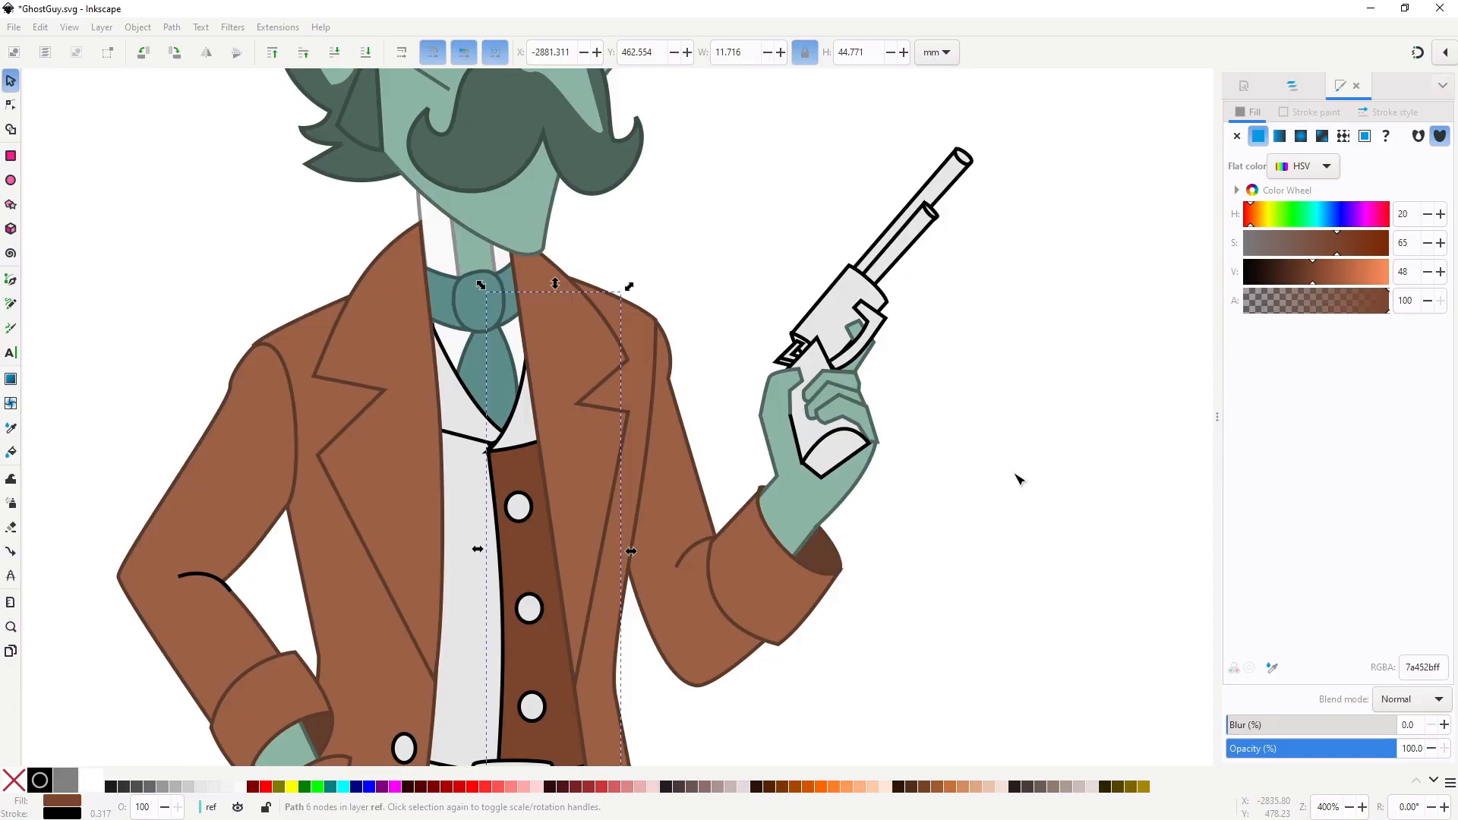
Outline the right vest panel with its own brown fill colour darkened to a value of 28.
{"action": "left_click", "coordinate": [553, 572]}
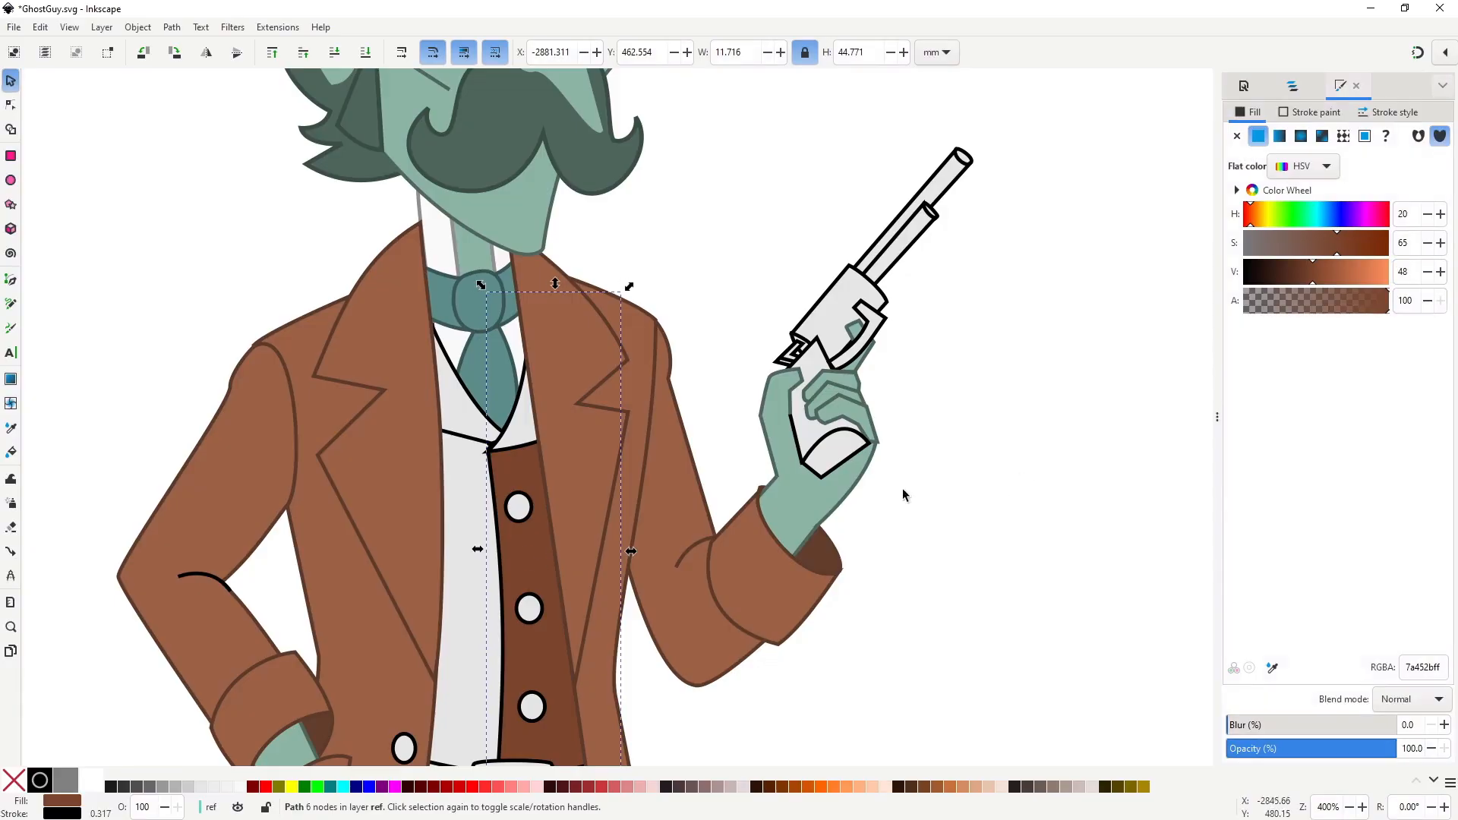
{"action": "scroll", "coordinate": [936, 414], "scroll_direction": "down", "scroll_amount": 1}
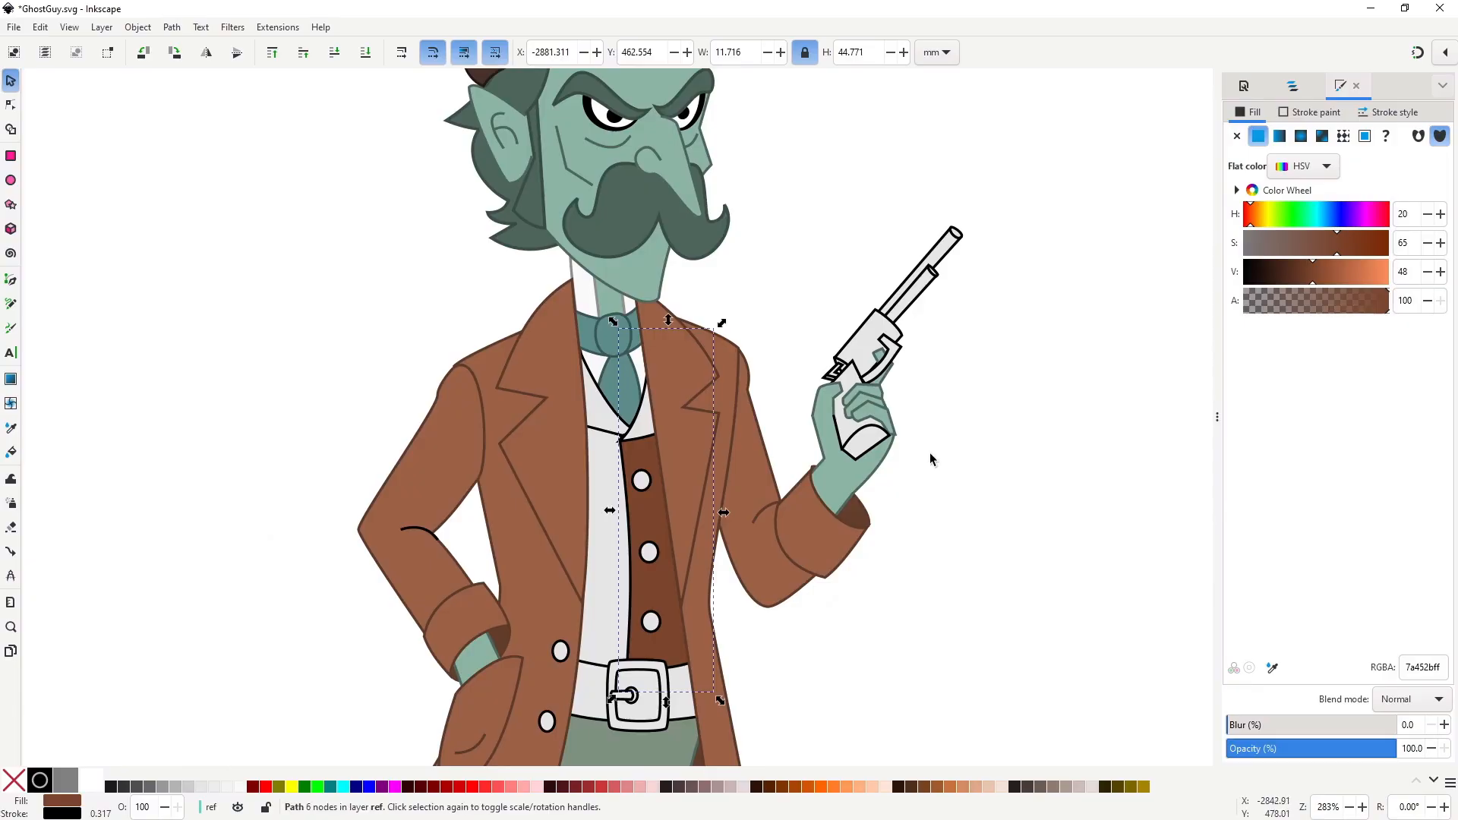
{"action": "key", "text": "d"}
{"action": "left_click", "coordinate": [651, 511], "text": "shift"}
{"action": "left_click", "coordinate": [1299, 114]}
{"action": "left_click_drag", "start_coordinate": [1298, 270], "coordinate": [1286, 271]}
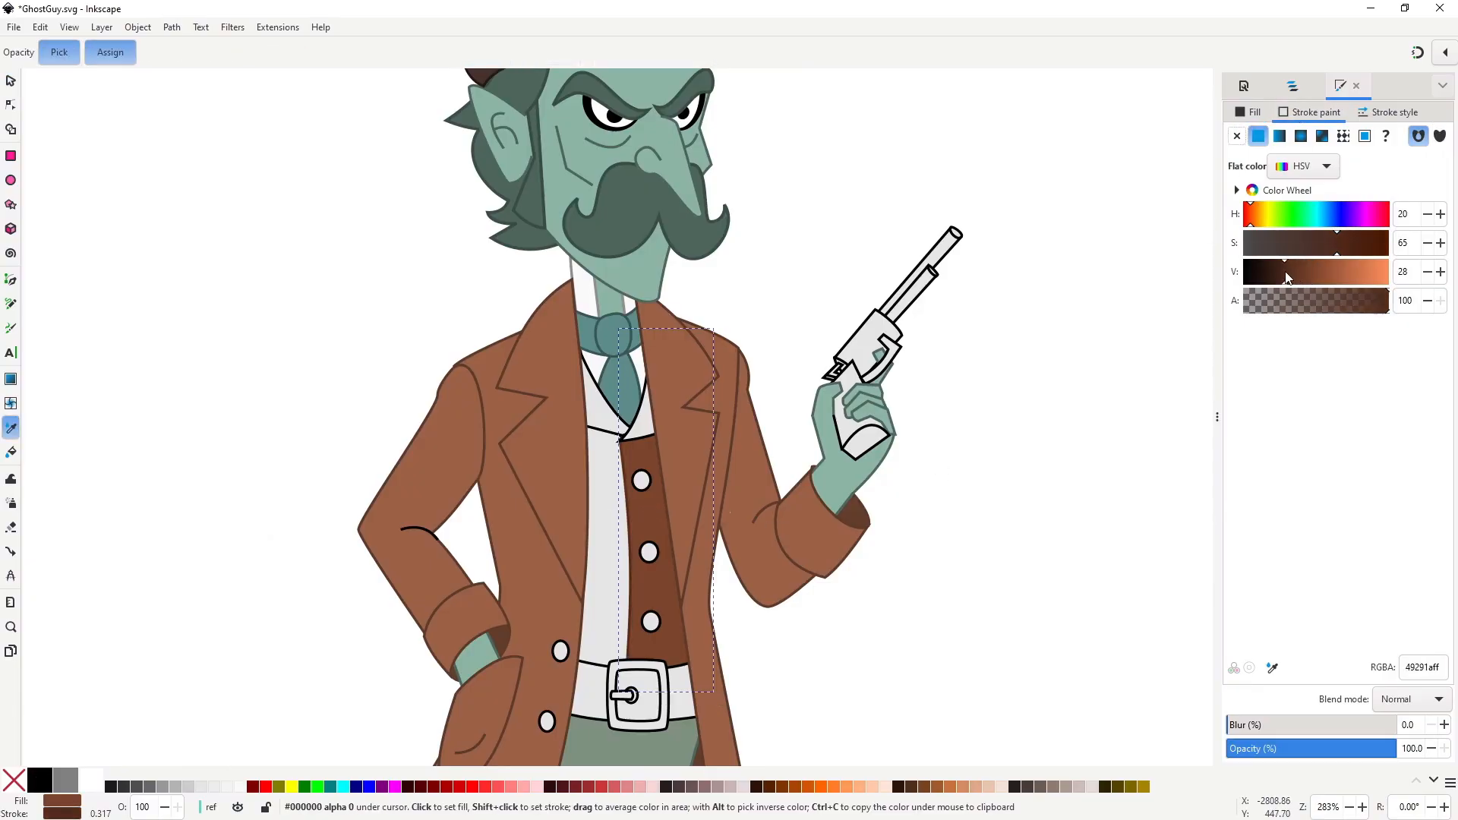
Apply the right vest panel's brown style to both vest lapels and the left vest panel.
{"action": "key", "text": "s"}
{"action": "scroll", "coordinate": [631, 490], "scroll_direction": "up", "scroll_amount": 1}
{"action": "left_click", "coordinate": [650, 396]}
{"action": "key", "text": "ctrl+shift+v"}
{"action": "left_click", "coordinate": [596, 388]}
{"action": "key", "text": "ctrl+shift+v"}
{"action": "left_click", "coordinate": [596, 504]}
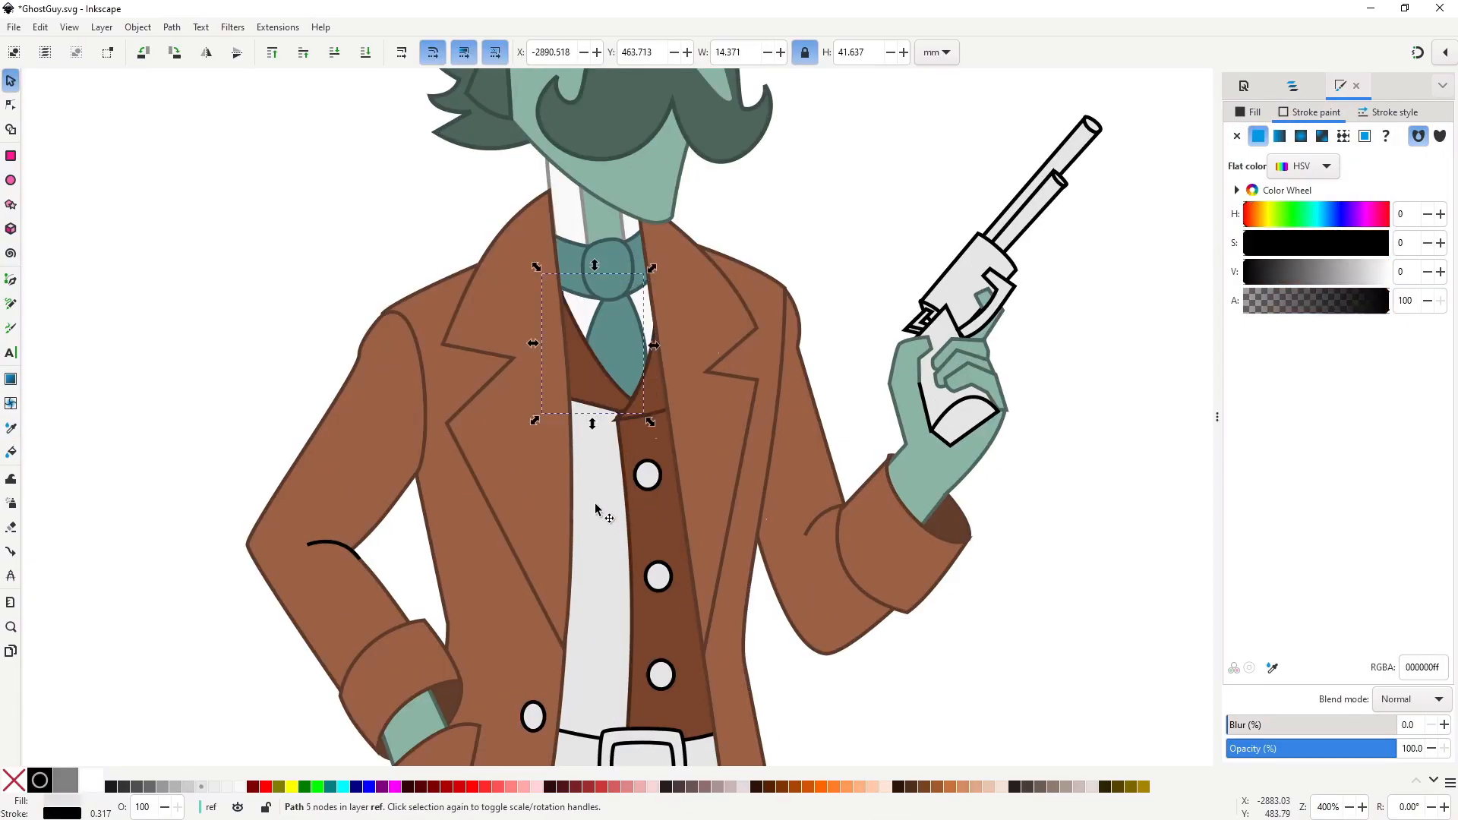
{"action": "key", "text": "ctrl+shift+v"}
{"action": "left_click", "coordinate": [911, 678]}
Outline the top vest button with its own gold fill colour darkened to a value of 48.
{"action": "scroll", "coordinate": [939, 721], "scroll_direction": "down", "scroll_amount": 2}
{"action": "key", "text": "alt+Tab"}
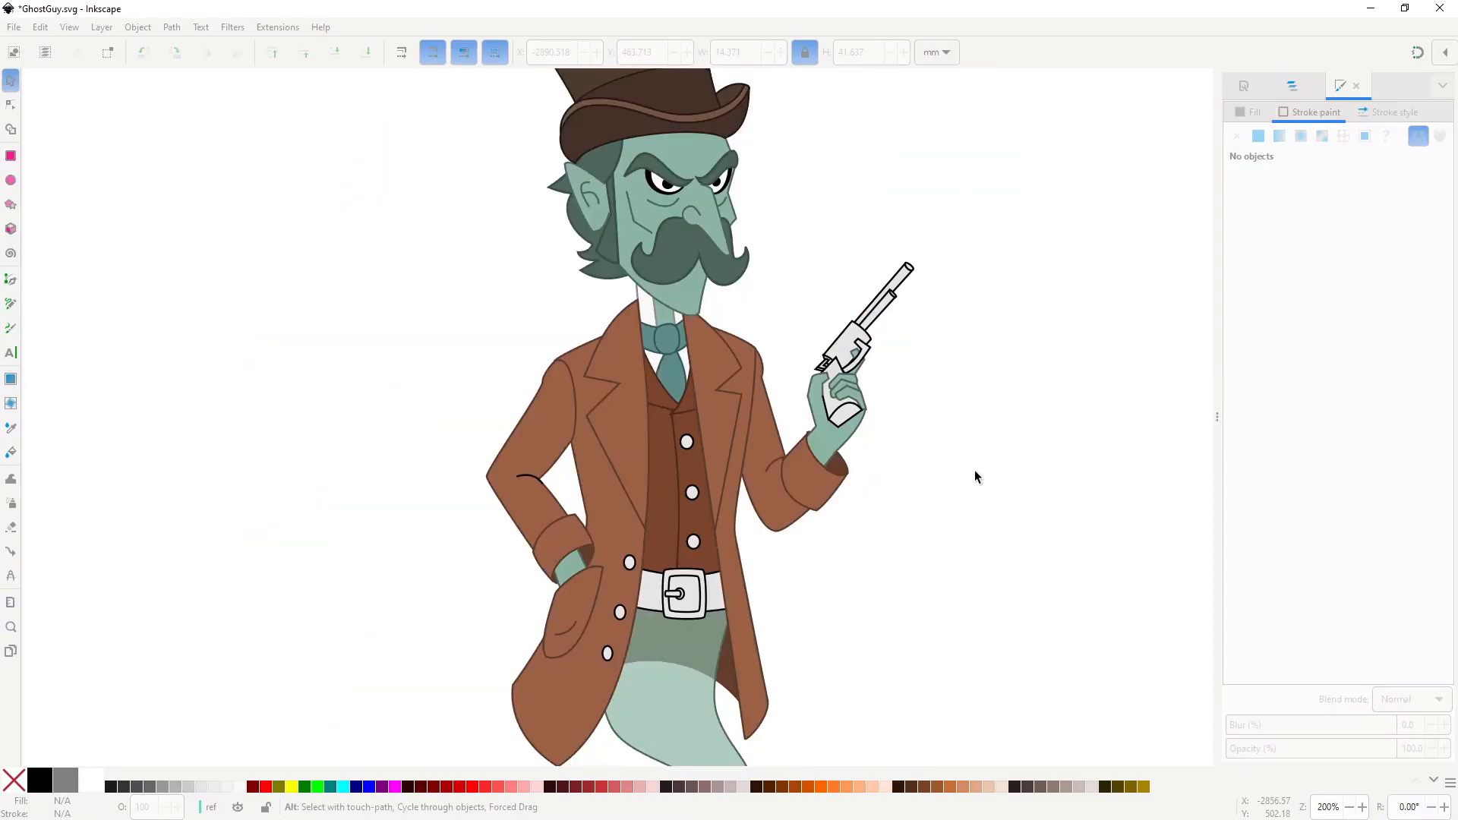
{"action": "left_click", "coordinate": [687, 446]}
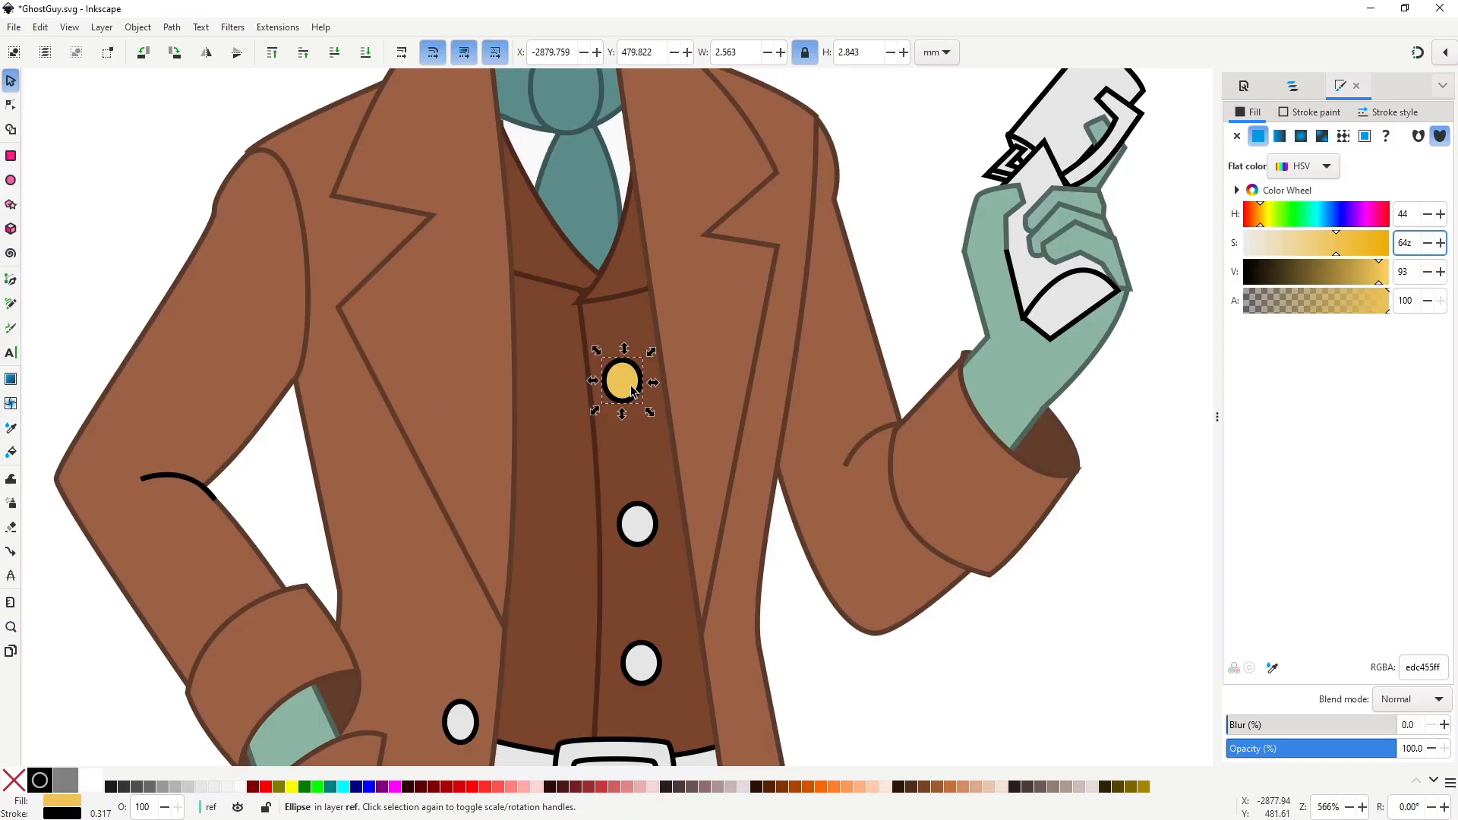
{"action": "key", "text": "Escape"}
{"action": "key", "text": "d"}
{"action": "left_click", "coordinate": [64, 514], "text": "shift"}
{"action": "left_click", "coordinate": [1208, 53]}
{"action": "left_click_drag", "start_coordinate": [1346, 275], "coordinate": [1315, 275]}
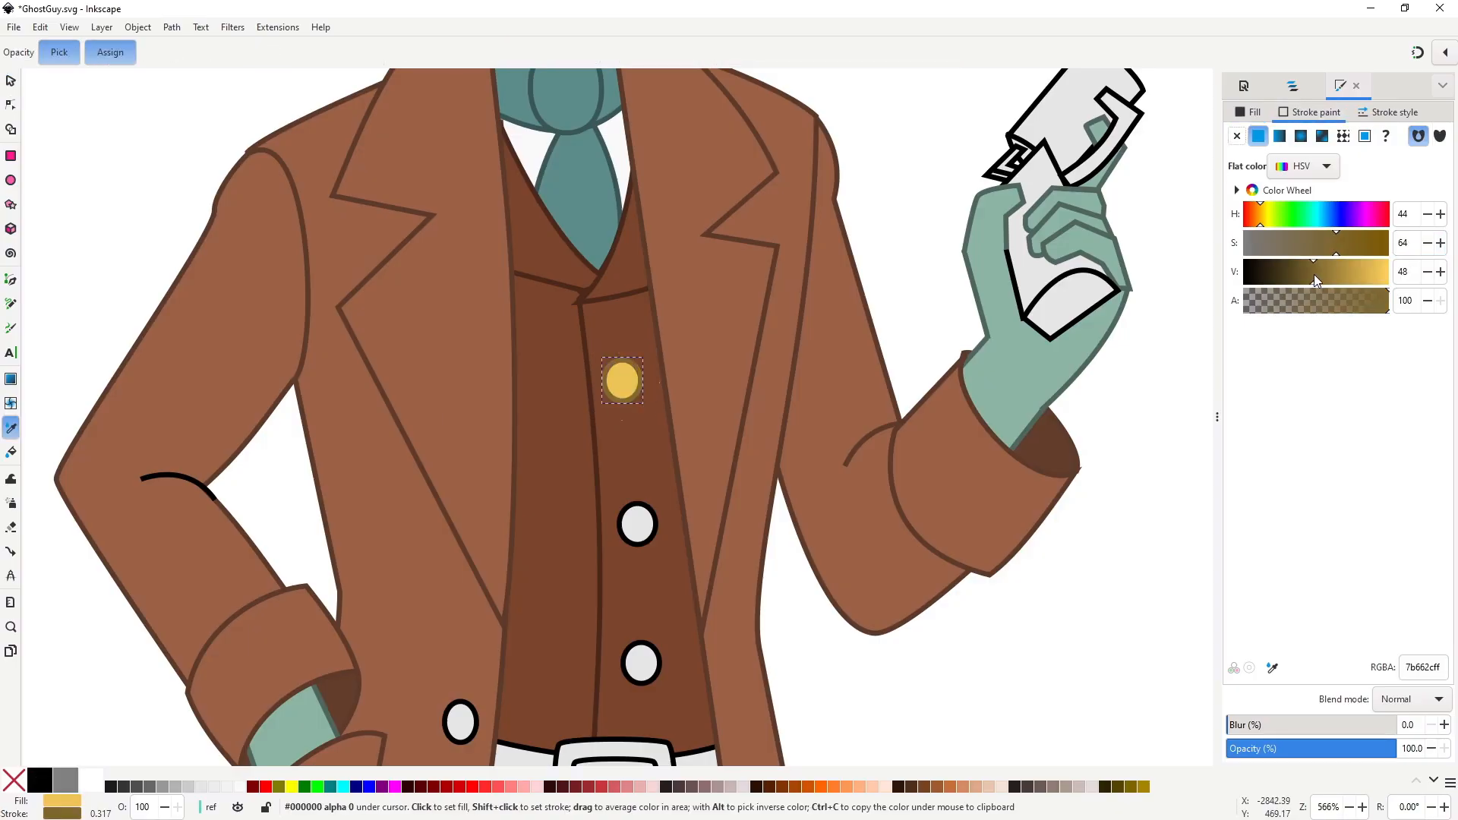
Copy the top button's gold style to the two vest buttons below it.
{"action": "key", "text": "s"}
{"action": "key", "text": "ctrl+c"}
{"action": "left_click", "coordinate": [635, 525]}
{"action": "key", "text": "ctrl+shift+v"}
{"action": "left_click", "coordinate": [647, 668]}
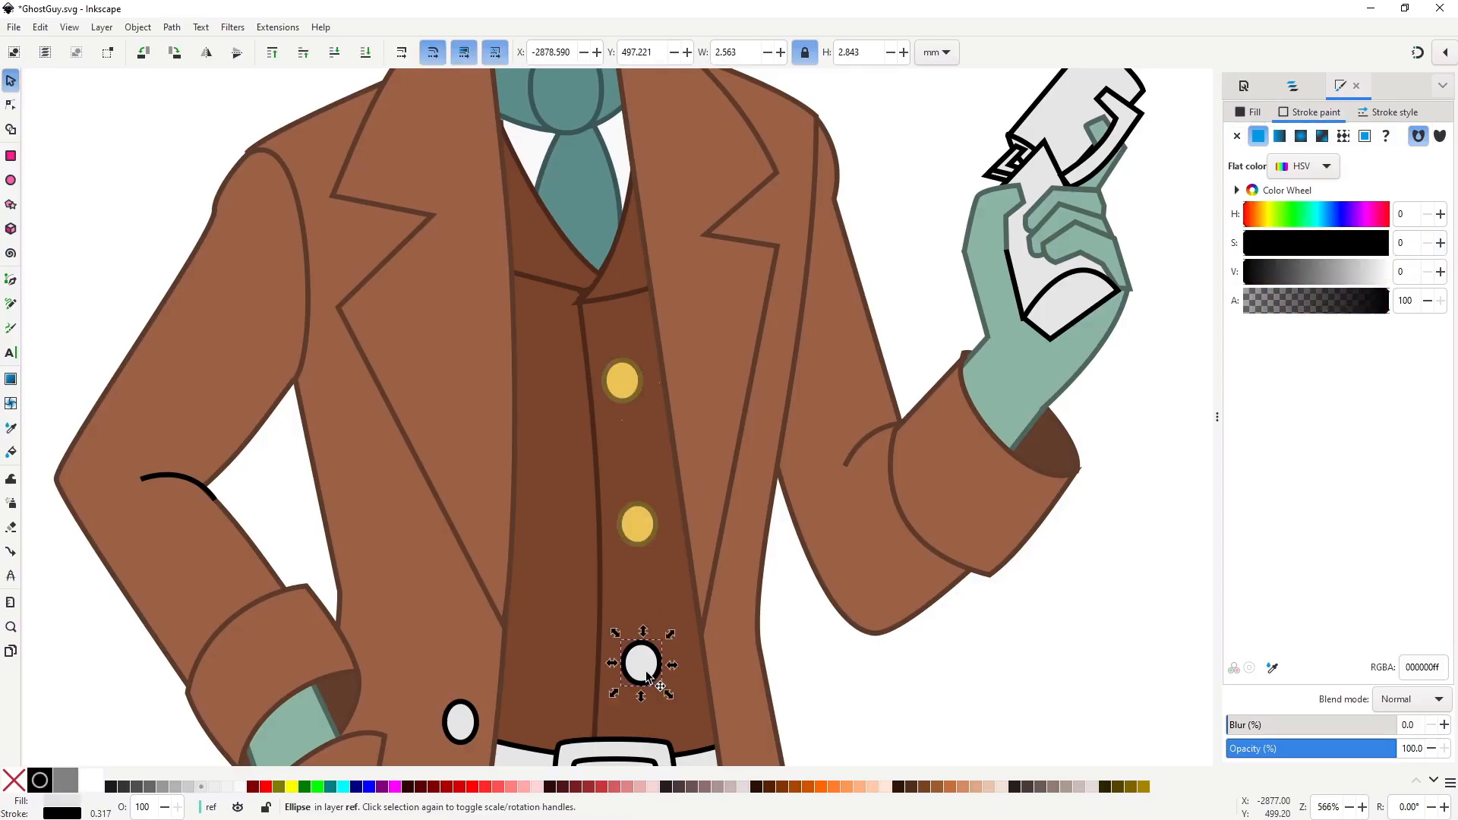
{"action": "key", "text": "ctrl+shift+v"}
Apply the copied gold button style to the three buttons along the coat's front edge.
{"action": "scroll", "coordinate": [465, 502], "scroll_direction": "down", "scroll_amount": 6}
{"action": "scroll", "coordinate": [465, 506], "scroll_direction": "down", "scroll_amount": 3}
{"action": "left_click", "coordinate": [459, 355]}
{"action": "key", "text": "ctrl+shift+v"}
{"action": "left_click", "coordinate": [426, 494]}
{"action": "key", "text": "ctrl+shift+v"}
{"action": "left_click", "coordinate": [397, 608]}
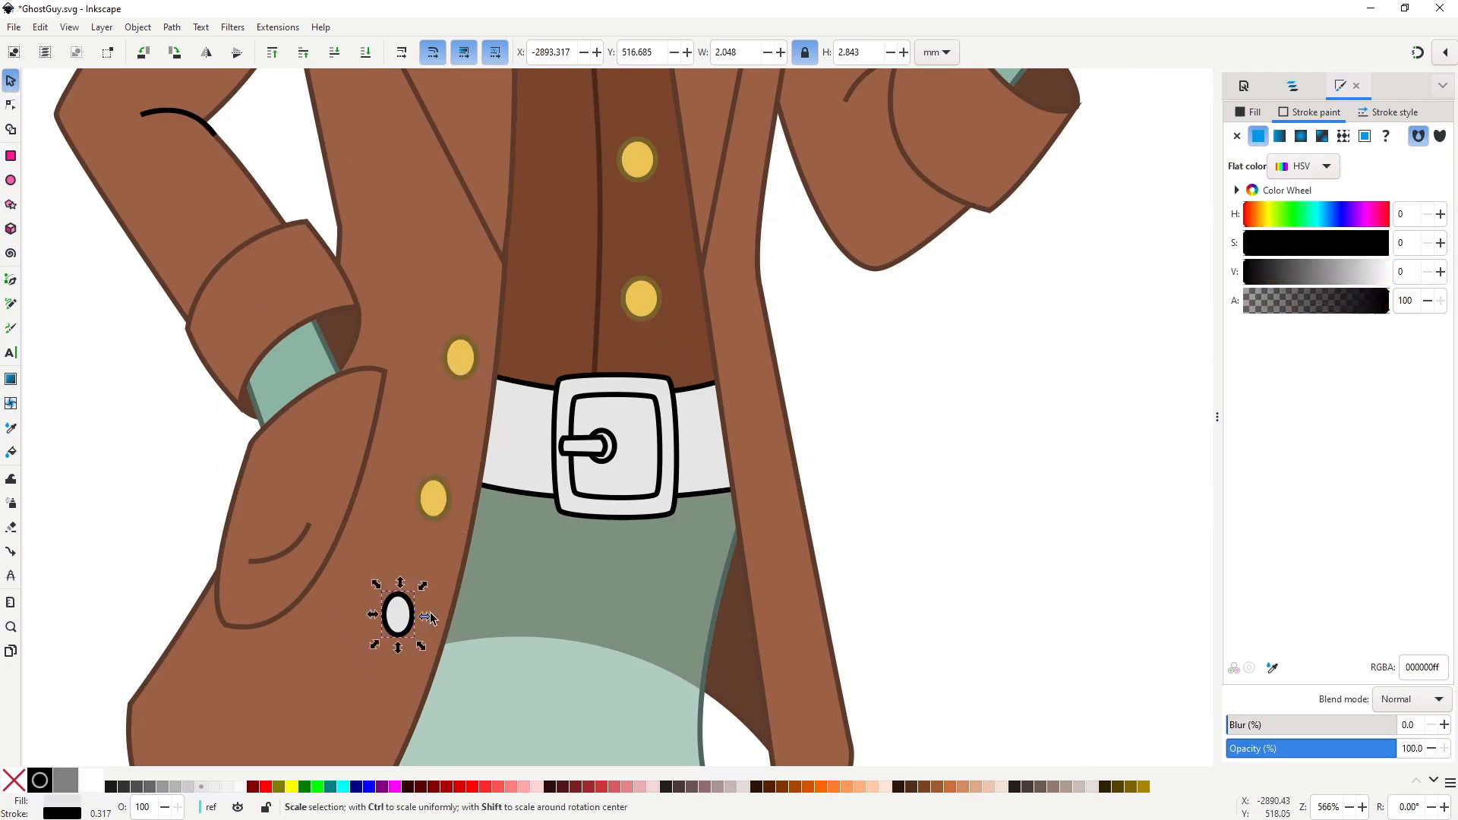
{"action": "key", "text": "ctrl+shift+v"}
Fill the belt with brown 995c29.
{"action": "scroll", "coordinate": [799, 443], "scroll_direction": "down", "scroll_amount": 2}
{"action": "left_click_drag", "start_coordinate": [800, 441], "coordinate": [686, 594]}
{"action": "left_click", "coordinate": [709, 610]}
{"action": "left_click", "coordinate": [629, 603]}
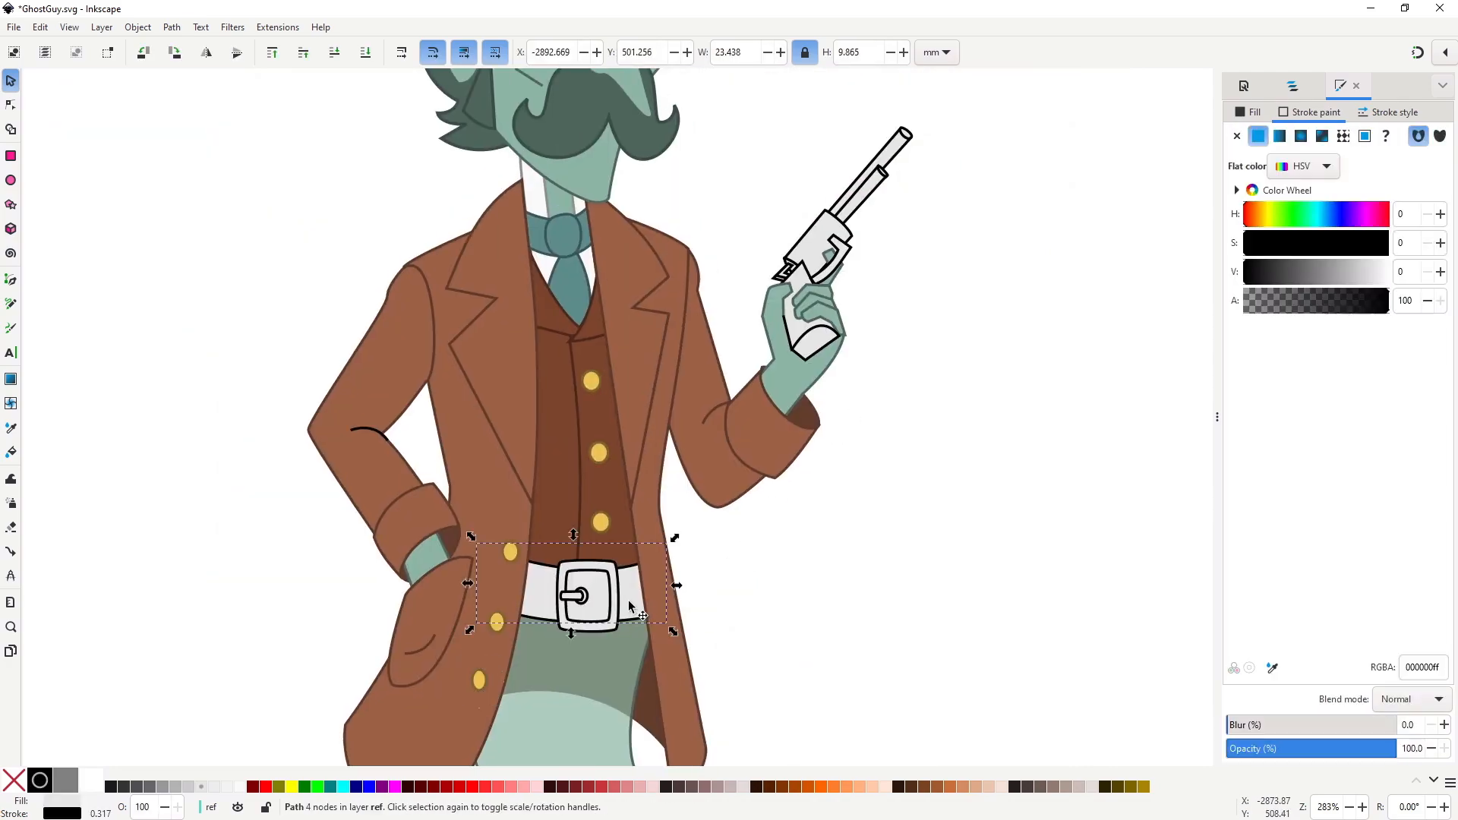
{"action": "key", "text": "d"}
{"action": "left_click", "coordinate": [659, 593]}
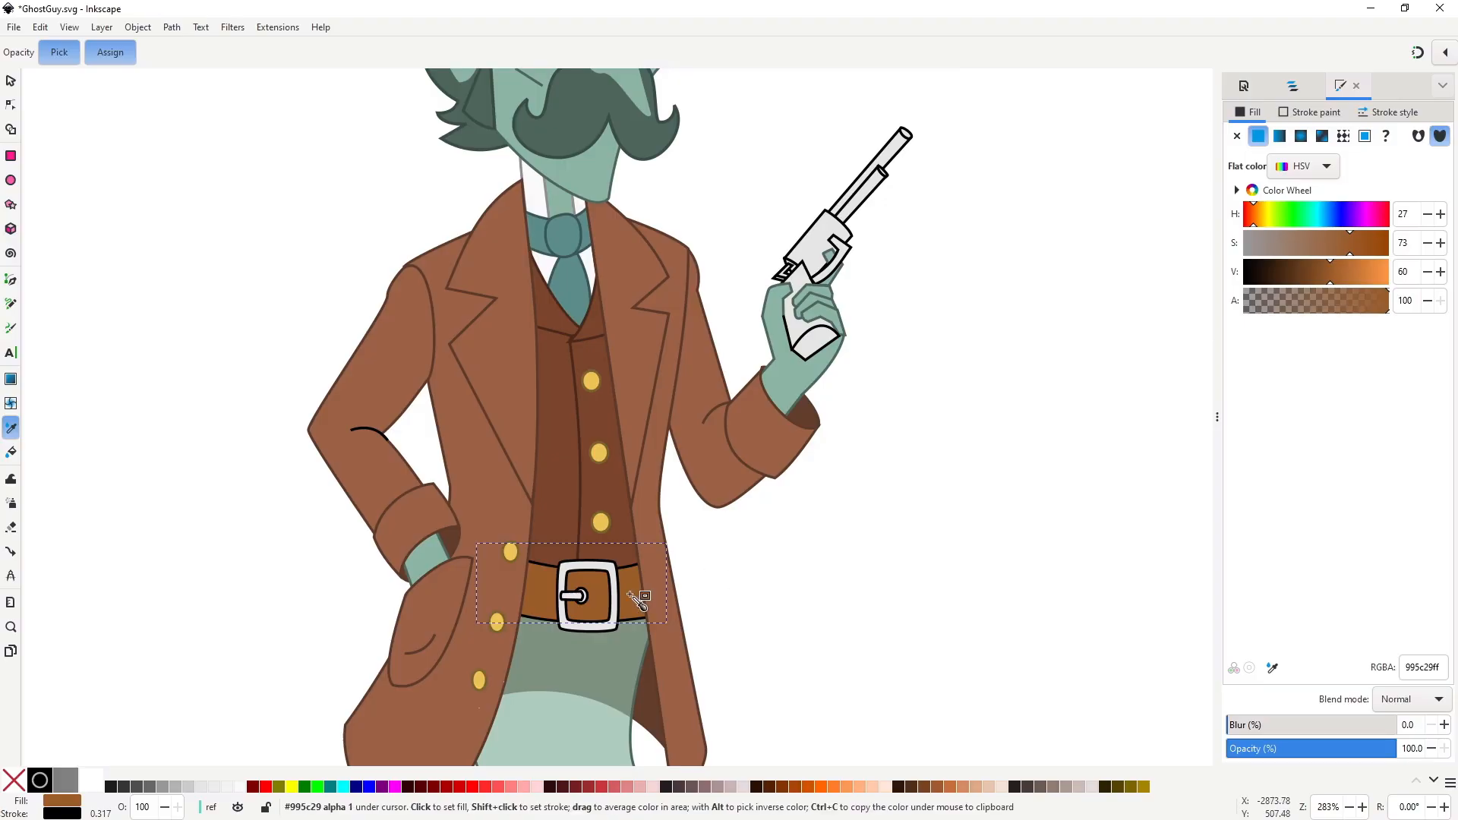
Sample the belt's brown fill for its outline and darken the outline's value.
{"action": "left_click", "coordinate": [632, 600], "text": "shift"}
{"action": "left_click", "coordinate": [1303, 116]}
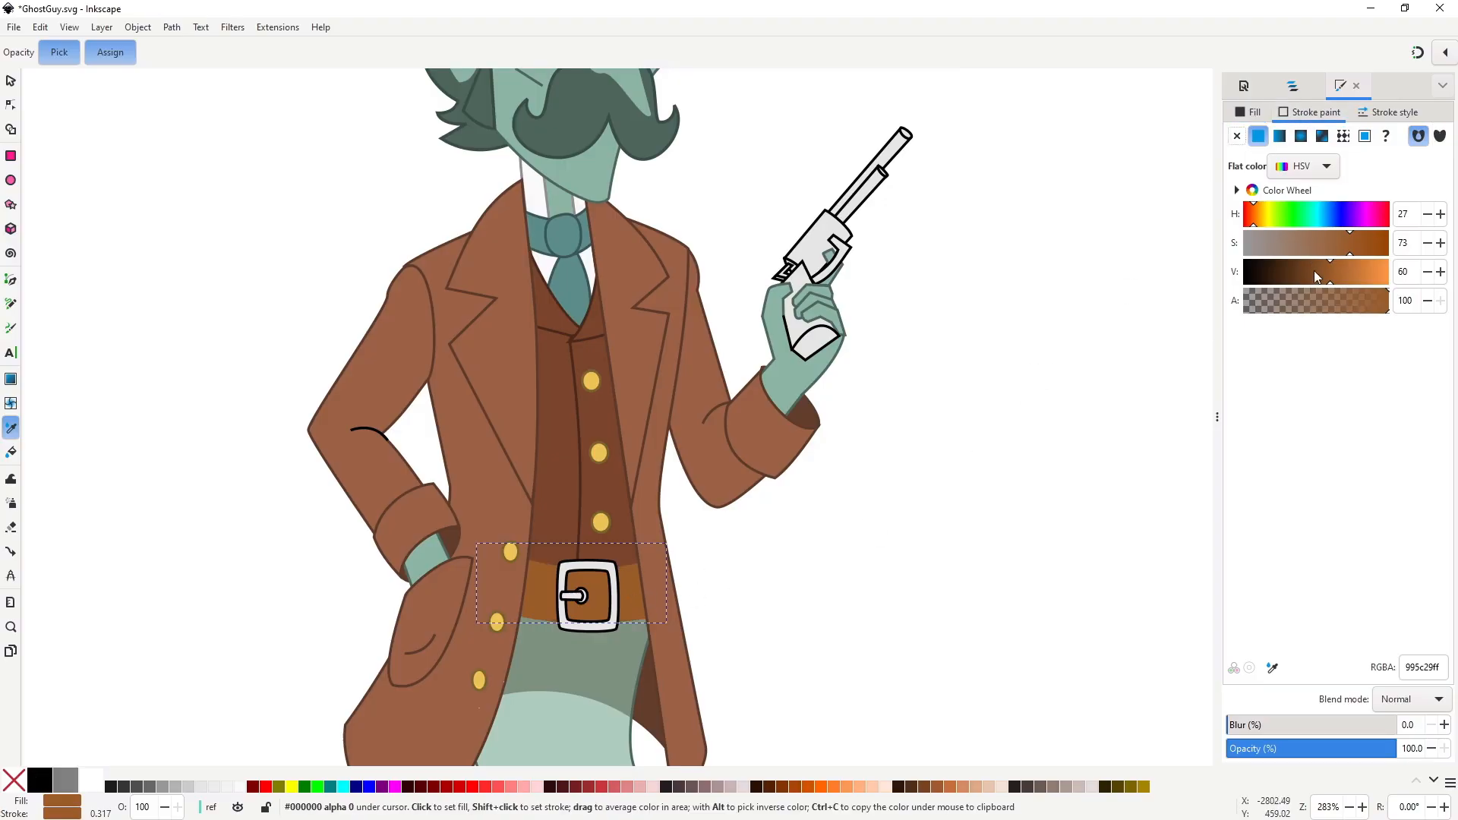
{"action": "left_click_drag", "start_coordinate": [1315, 276], "coordinate": [1295, 282]}
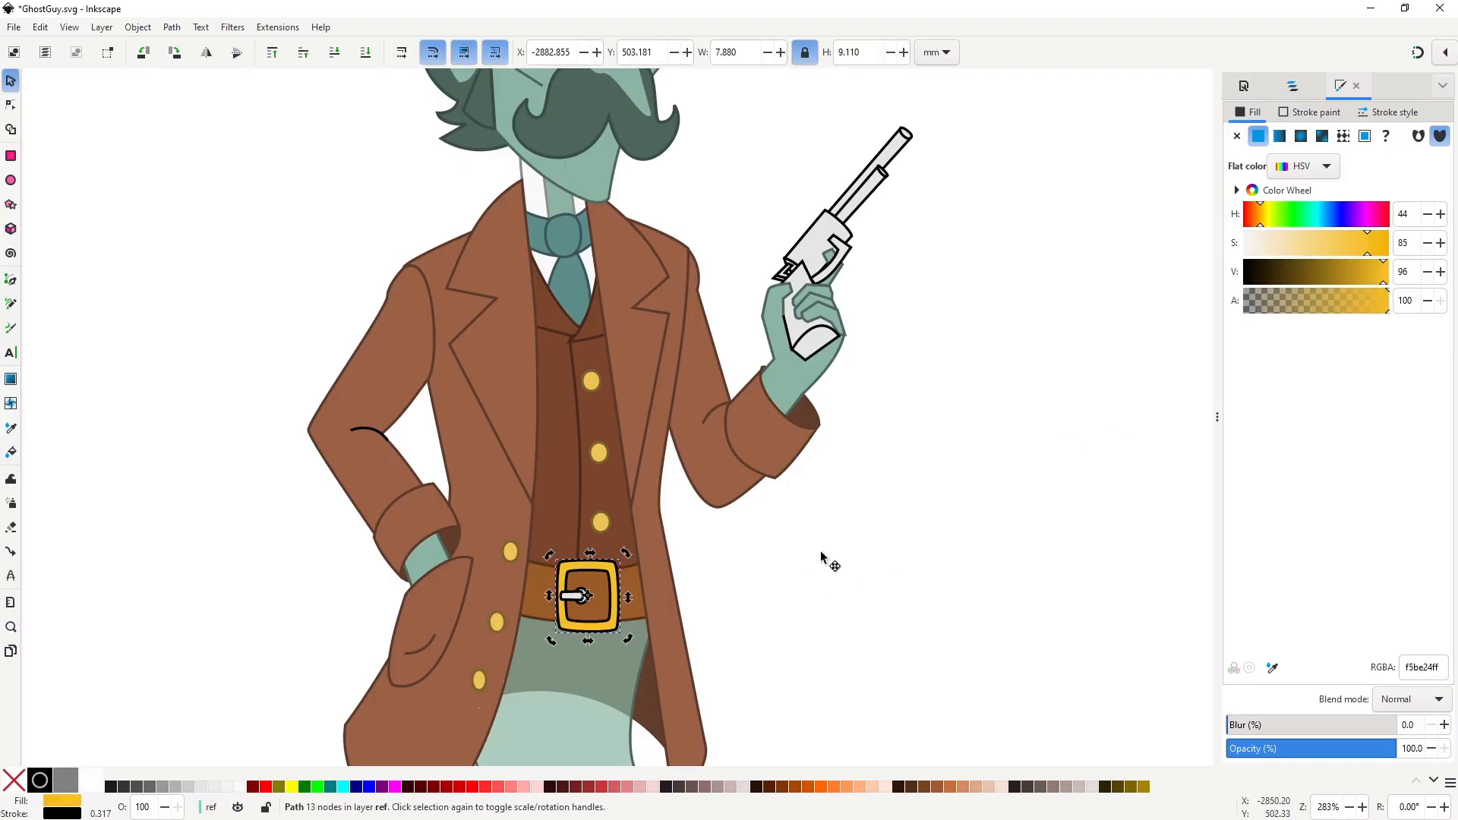
Outline the belt buckle frame with its own gold fill colour darkened to a value of 43.
{"action": "key", "text": "d"}
{"action": "left_click", "coordinate": [612, 568], "text": "shift"}
{"action": "left_click", "coordinate": [1310, 114]}
{"action": "left_click_drag", "start_coordinate": [1314, 275], "coordinate": [1306, 277]}
Copy the buckle frame's gold style to the buckle's prong.
{"action": "scroll", "coordinate": [593, 608], "scroll_direction": "up", "scroll_amount": 5}
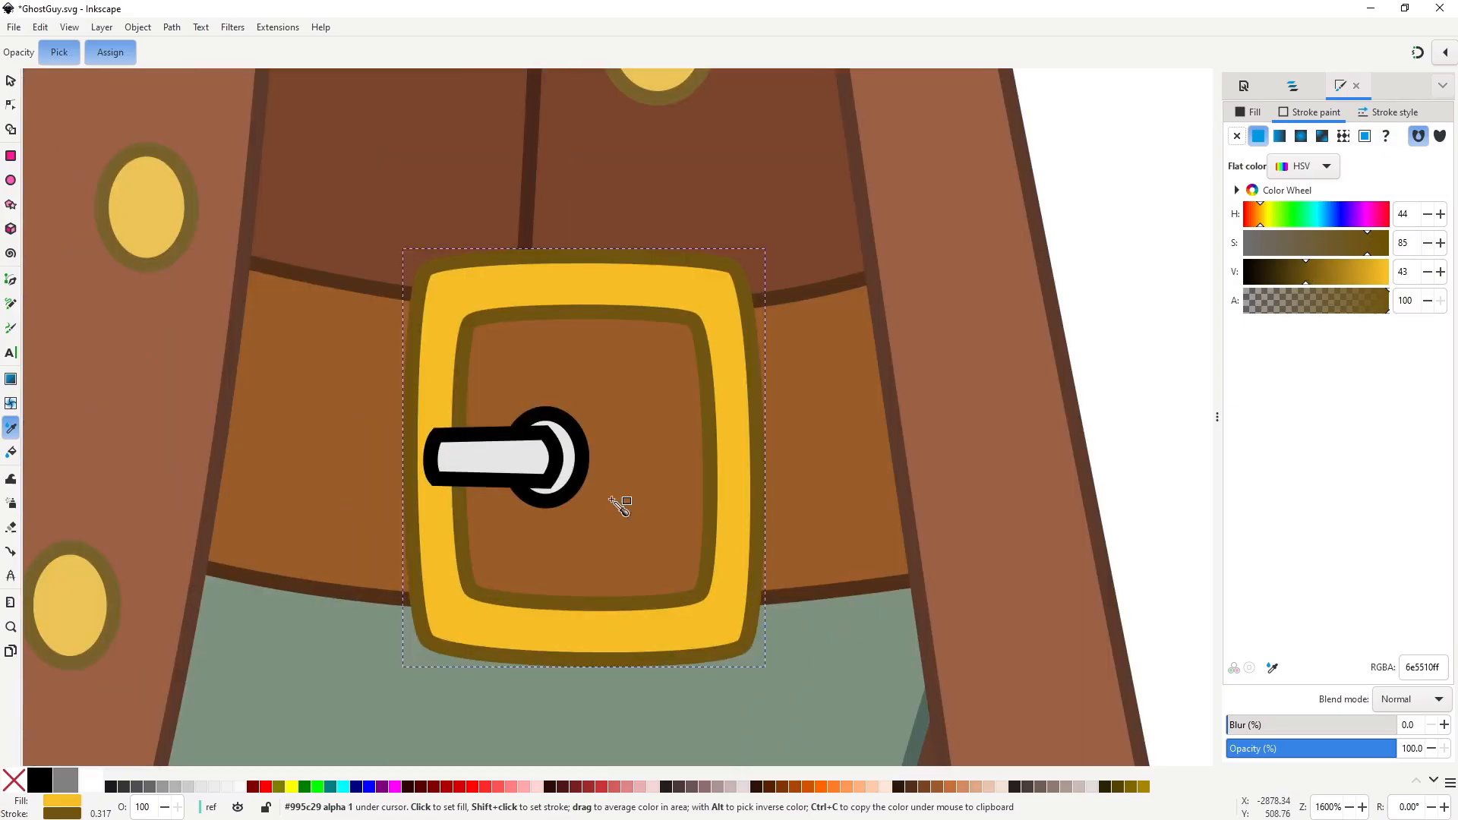
{"action": "key", "text": "s"}
{"action": "key", "text": "ctrl+c"}
{"action": "left_click", "coordinate": [503, 457]}
{"action": "key", "text": "ctrl+shift+v"}
Recolour the round belt hole behind the prong dark brown, with fill 3e2316 and a matching dark outline.
{"action": "left_click", "coordinate": [582, 444]}
{"action": "left_click", "coordinate": [787, 217]}
{"action": "left_click", "coordinate": [588, 464]}
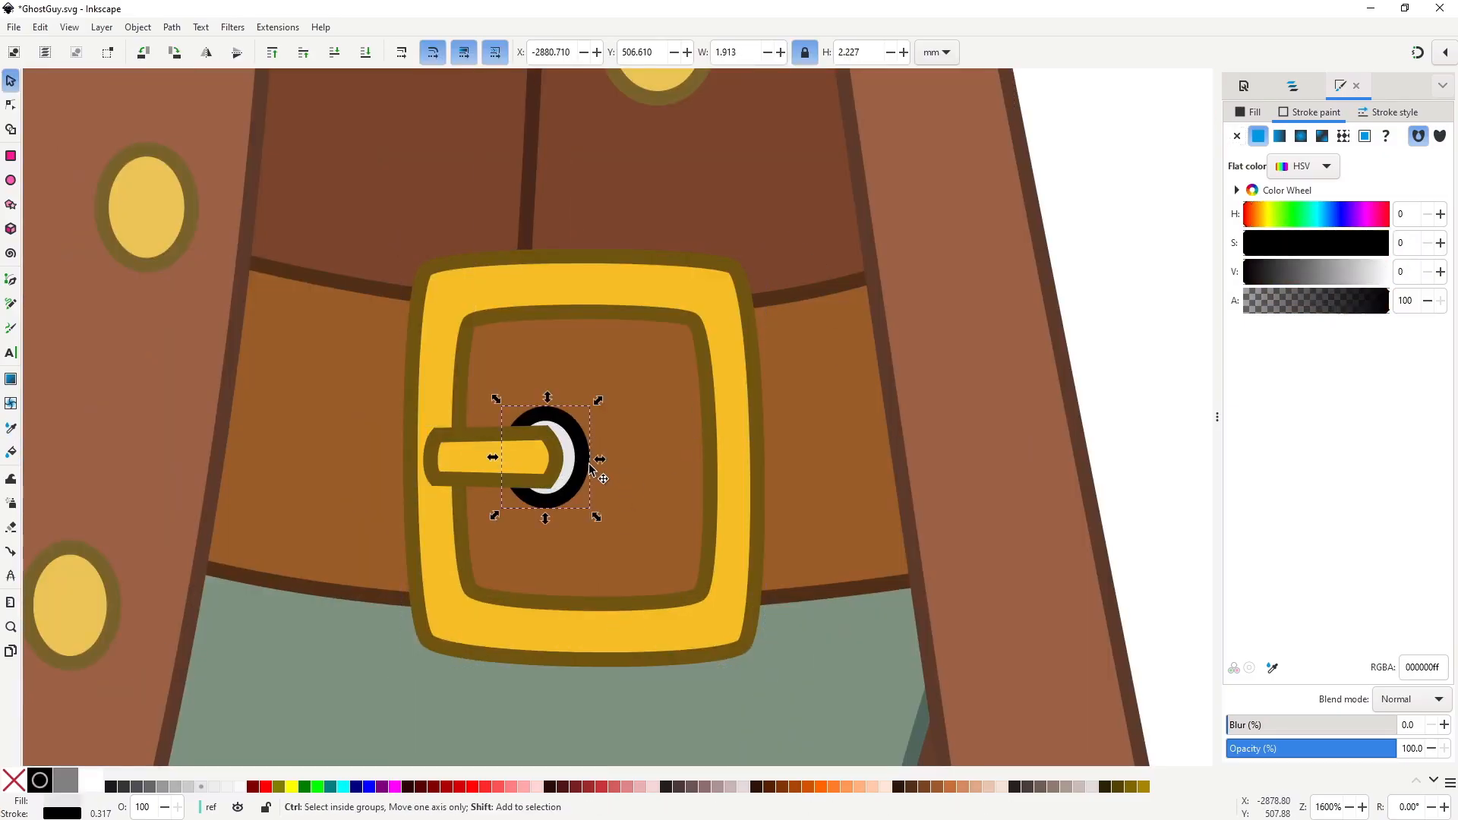
{"action": "key", "text": "ctrl+shift+v"}
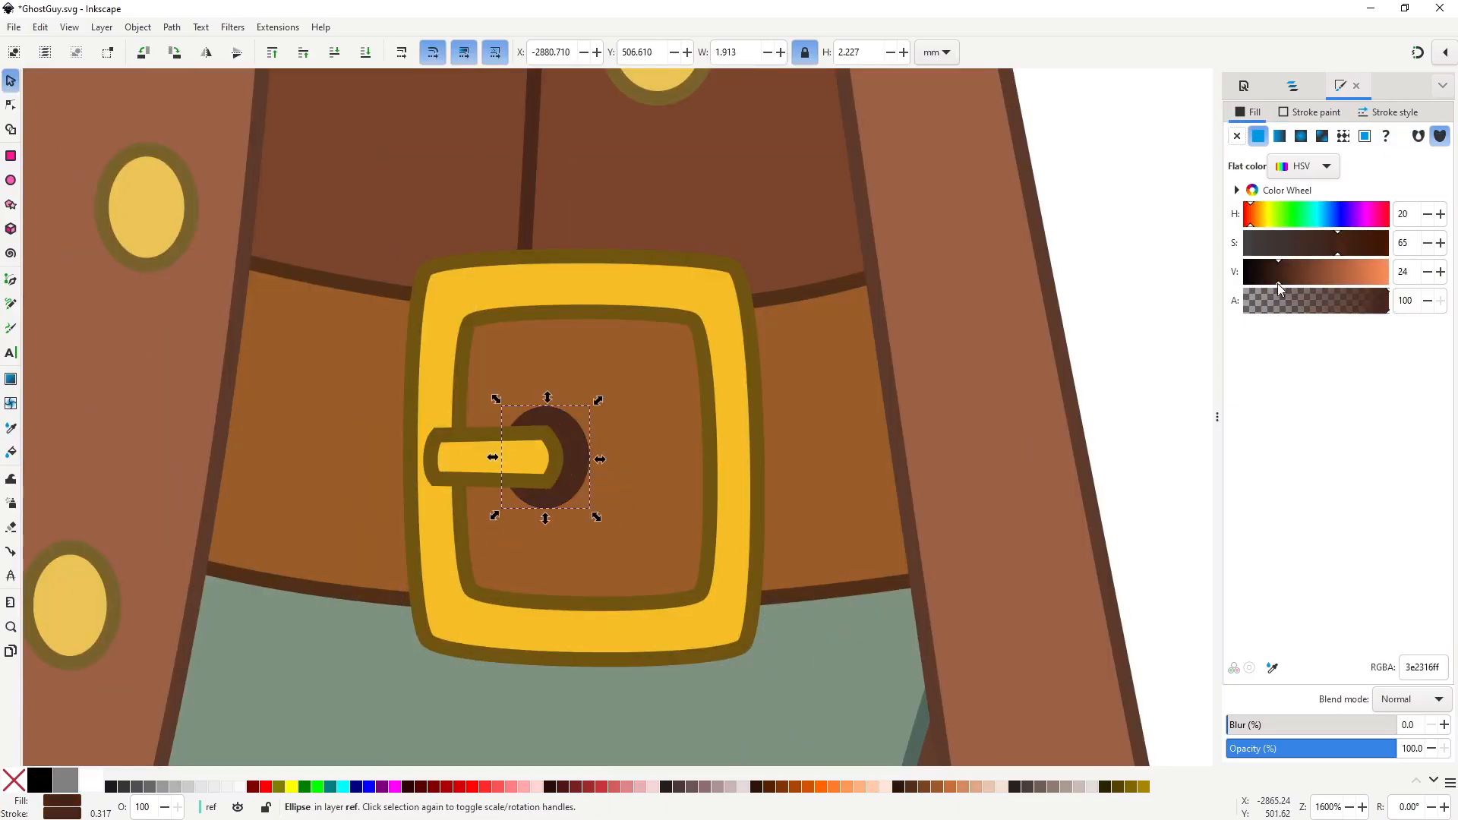
{"action": "key", "text": "Escape"}
{"action": "scroll", "coordinate": [1114, 375], "scroll_direction": "down", "scroll_amount": 7, "text": "ctrl"}
{"action": "left_click_drag", "start_coordinate": [1115, 375], "coordinate": [769, 557]}
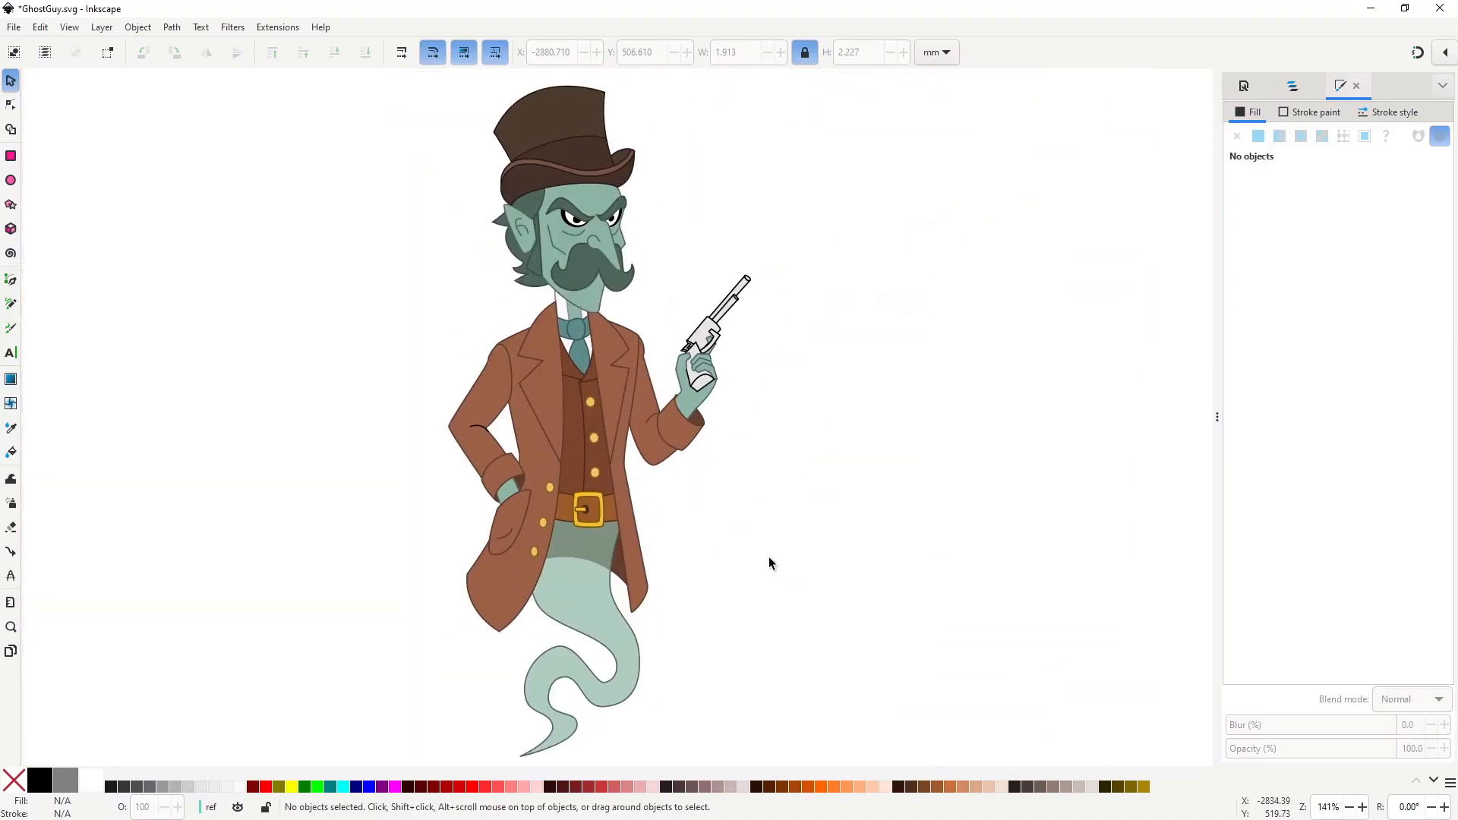
{"action": "scroll", "coordinate": [821, 499], "scroll_direction": "up", "scroll_amount": 2, "text": "ctrl"}
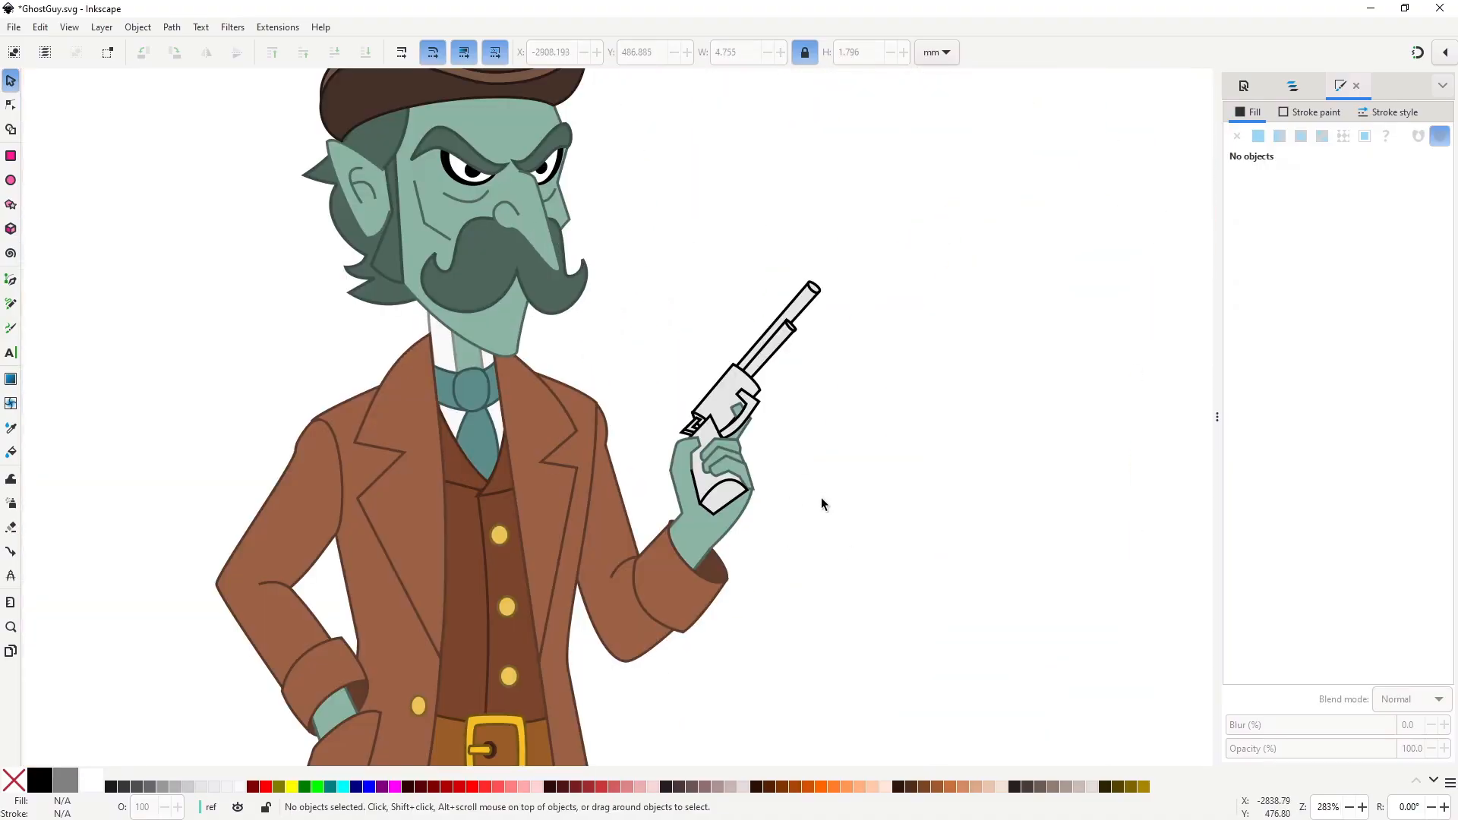
Colour the revolver's grip light orange with outline 8c6750, and its frame grey 989193 with the outline's value lowered to 36.
{"action": "key", "text": "n"}
{"action": "left_click", "coordinate": [707, 492]}
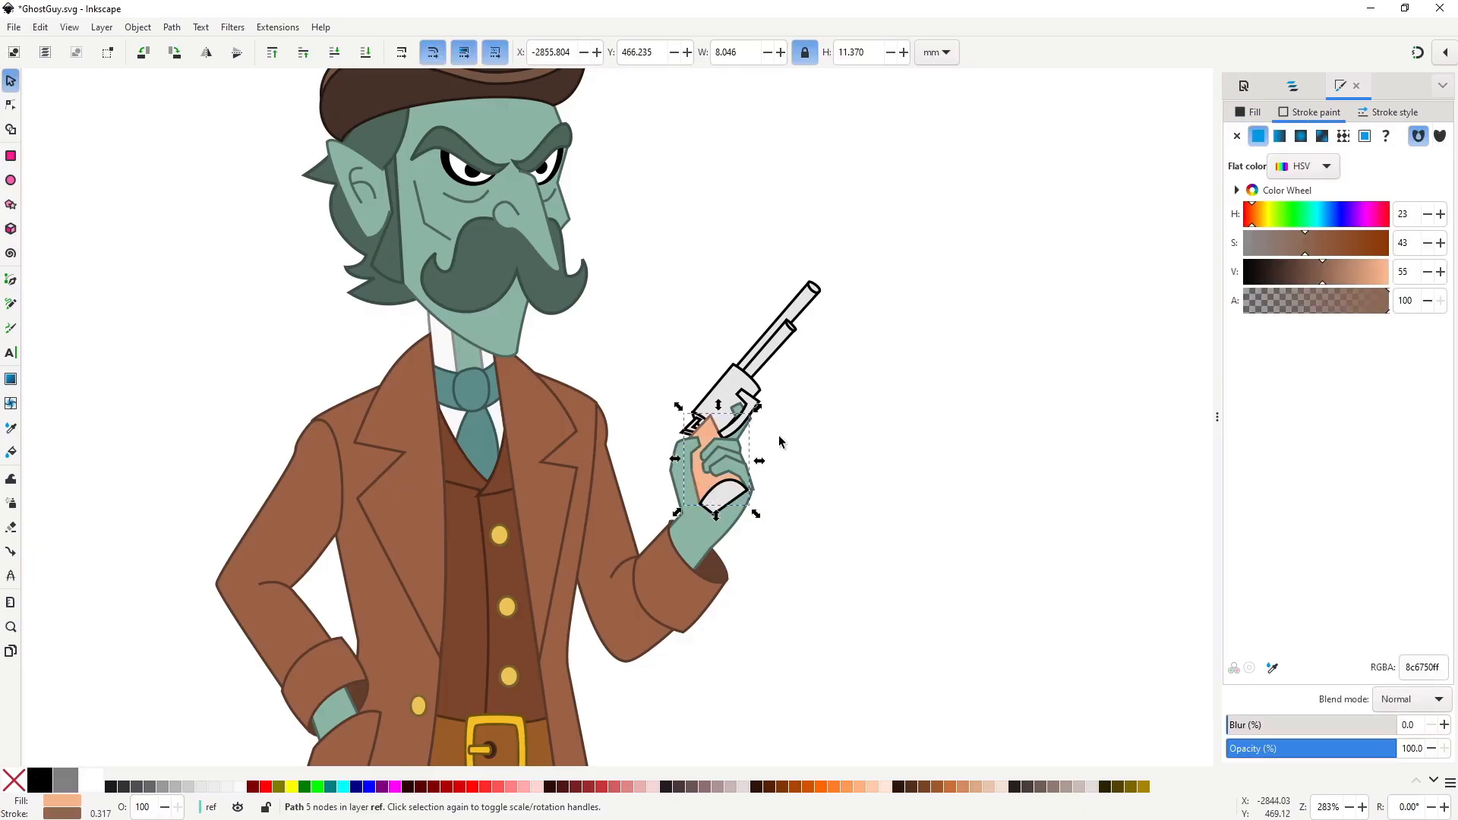
{"action": "left_click", "coordinate": [723, 379]}
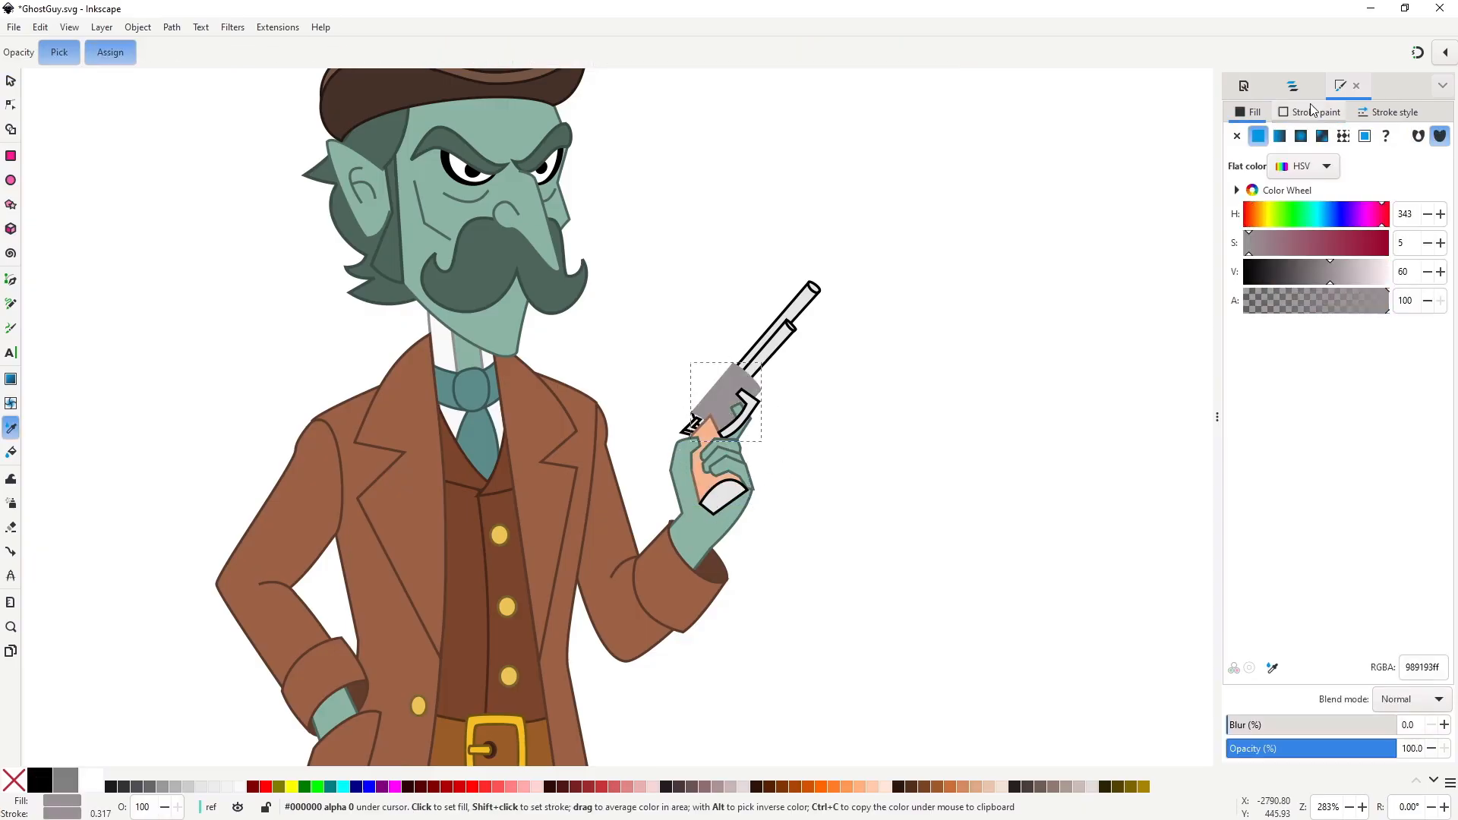
{"action": "left_click", "coordinate": [1315, 112]}
{"action": "left_click_drag", "start_coordinate": [1330, 275], "coordinate": [1295, 279]}
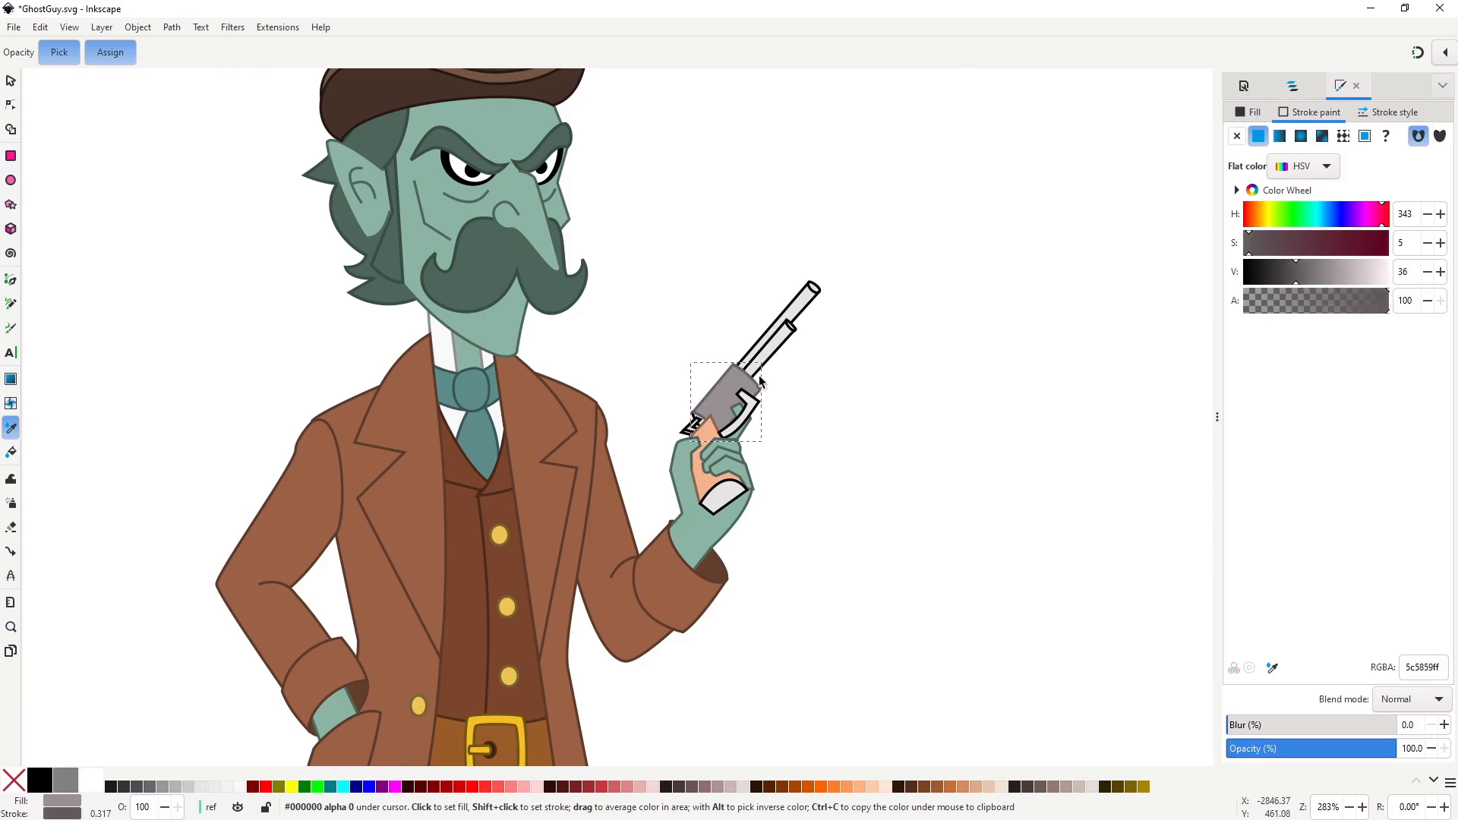
Copy the revolver frame's grey style to its barrel, trigger guard, hammer and butt plate.
{"action": "key", "text": "s"}
{"action": "left_click", "coordinate": [799, 307]}
{"action": "key", "text": "ctrl+shift+v"}
{"action": "scroll", "coordinate": [756, 428], "scroll_direction": "up", "scroll_amount": 2}
{"action": "left_click", "coordinate": [730, 413]}
{"action": "left_click", "coordinate": [622, 420]}
{"action": "scroll", "coordinate": [622, 420], "scroll_direction": "up", "scroll_amount": 3}
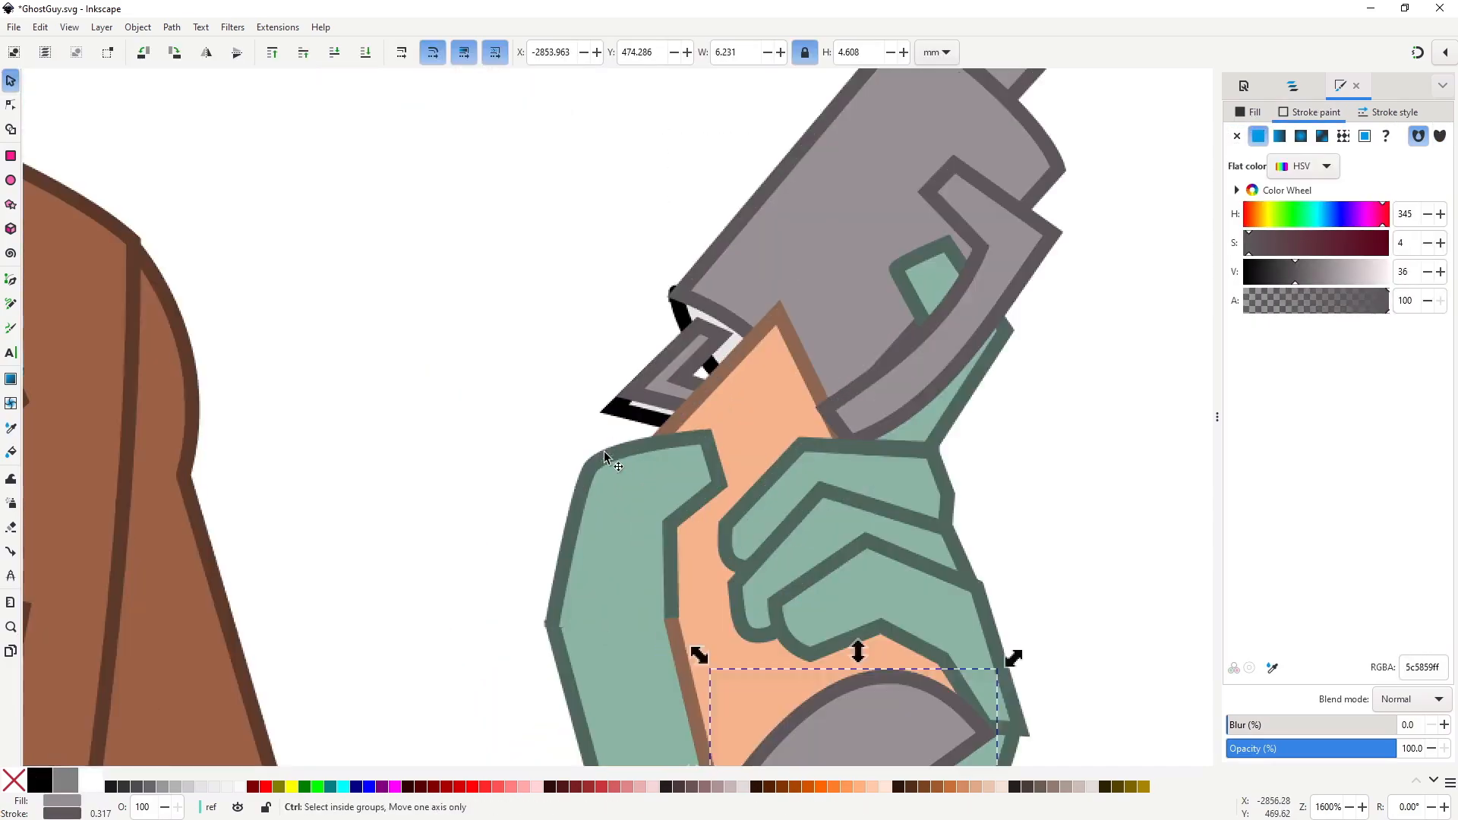
{"action": "key", "text": "ctrl+shift+v"}
{"action": "scroll", "coordinate": [750, 407], "scroll_direction": "down", "scroll_amount": 3}
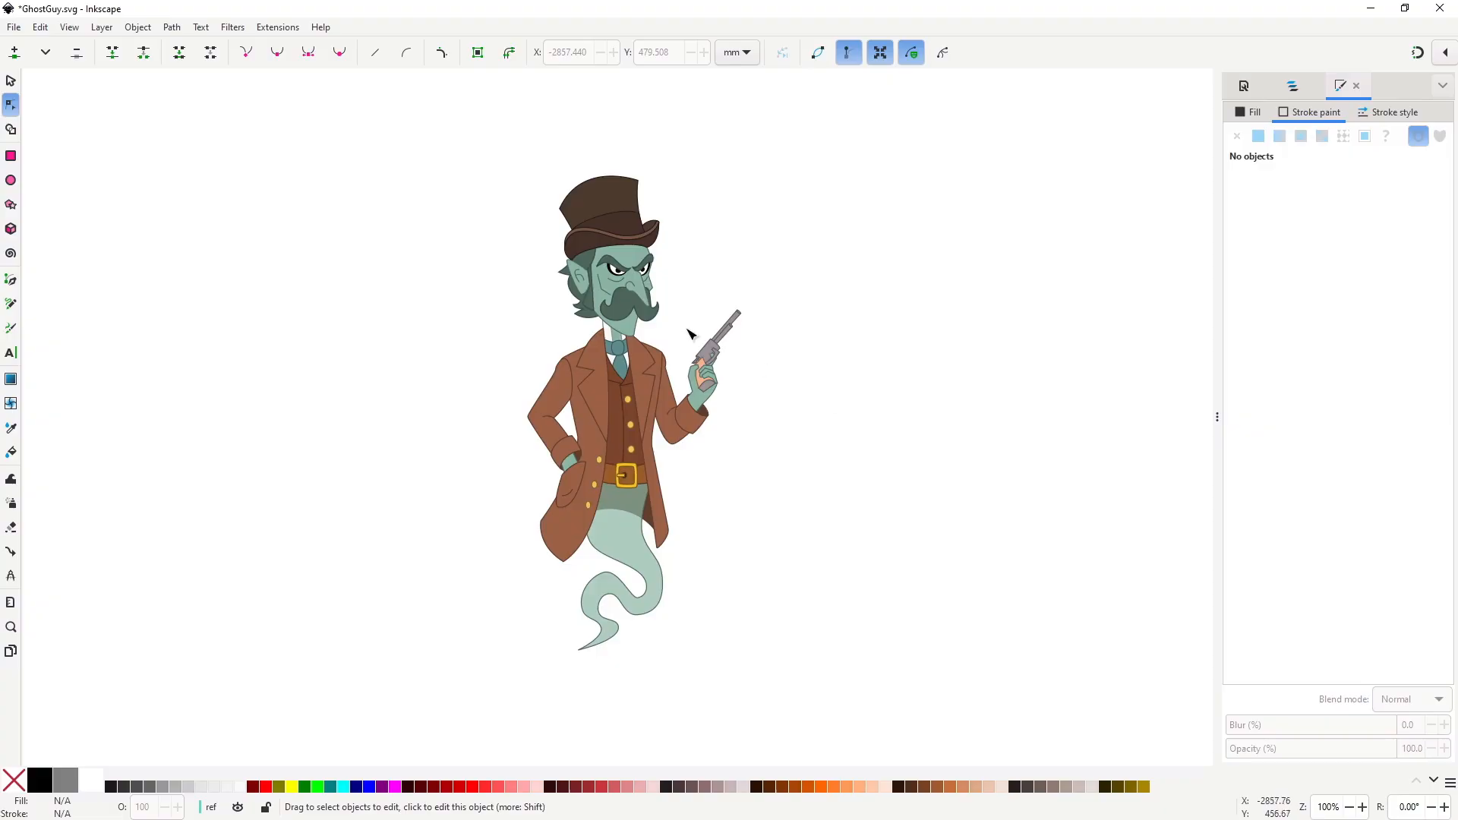
Draw a closed, curved shadow shape across the forehead along the underside of the hat brim.
{"action": "scroll", "coordinate": [612, 256], "scroll_direction": "up", "scroll_amount": 5}
{"action": "key", "text": "b"}
{"action": "left_click", "coordinate": [411, 266]}
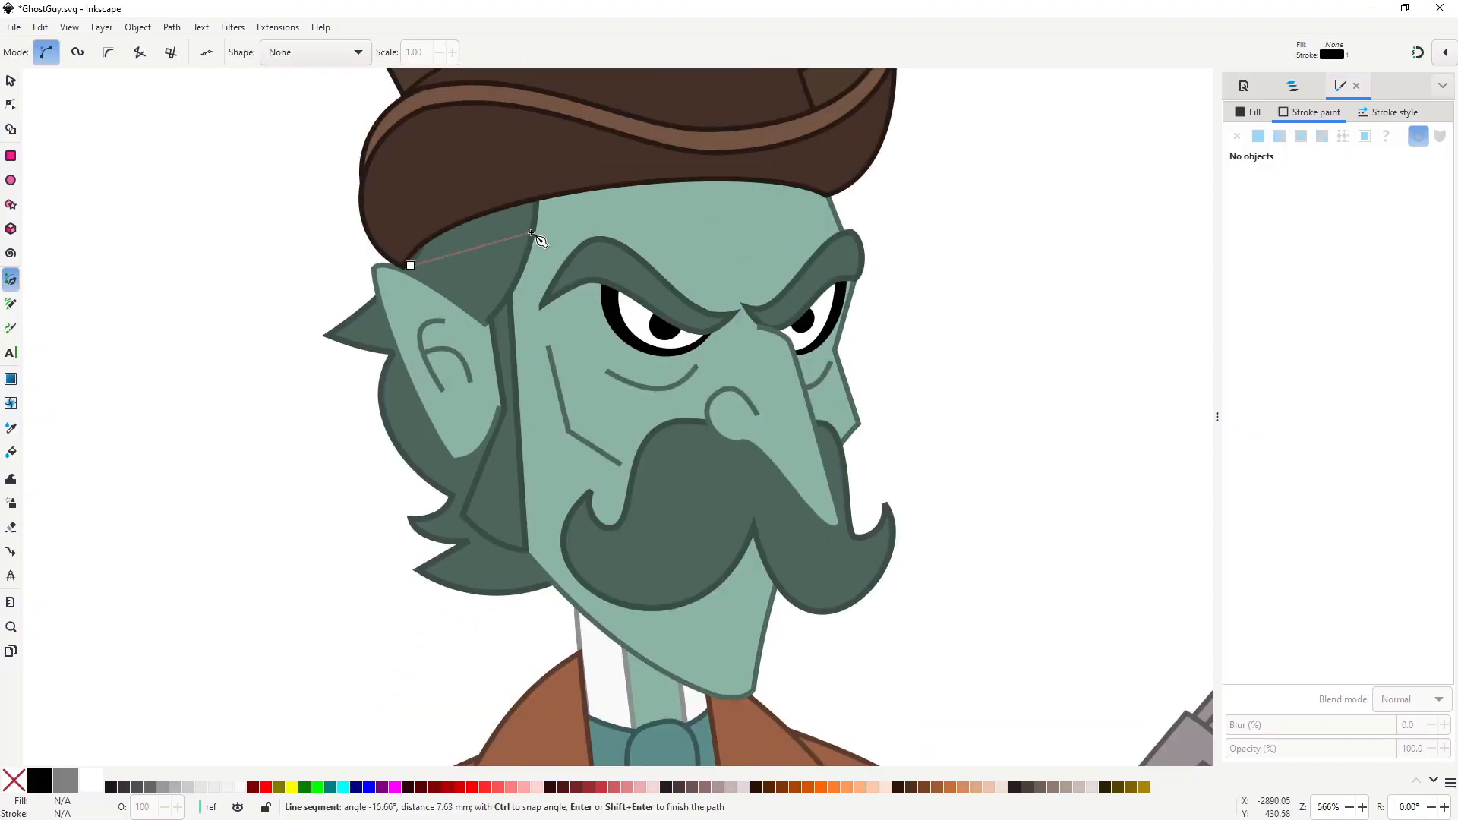
{"action": "left_click_drag", "start_coordinate": [530, 231], "coordinate": [550, 233]}
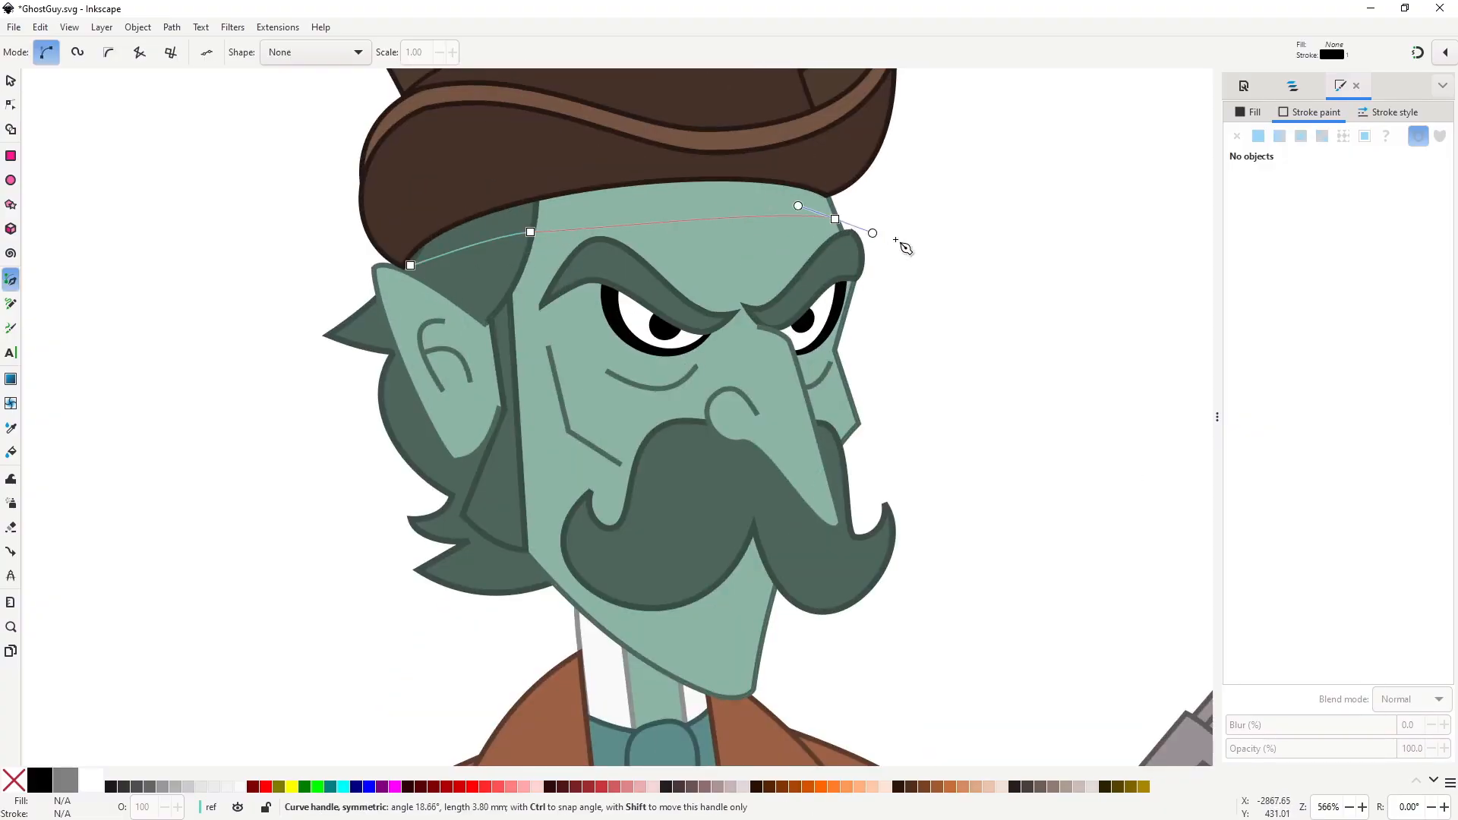
{"action": "left_click_drag", "start_coordinate": [835, 219], "coordinate": [1036, 253]}
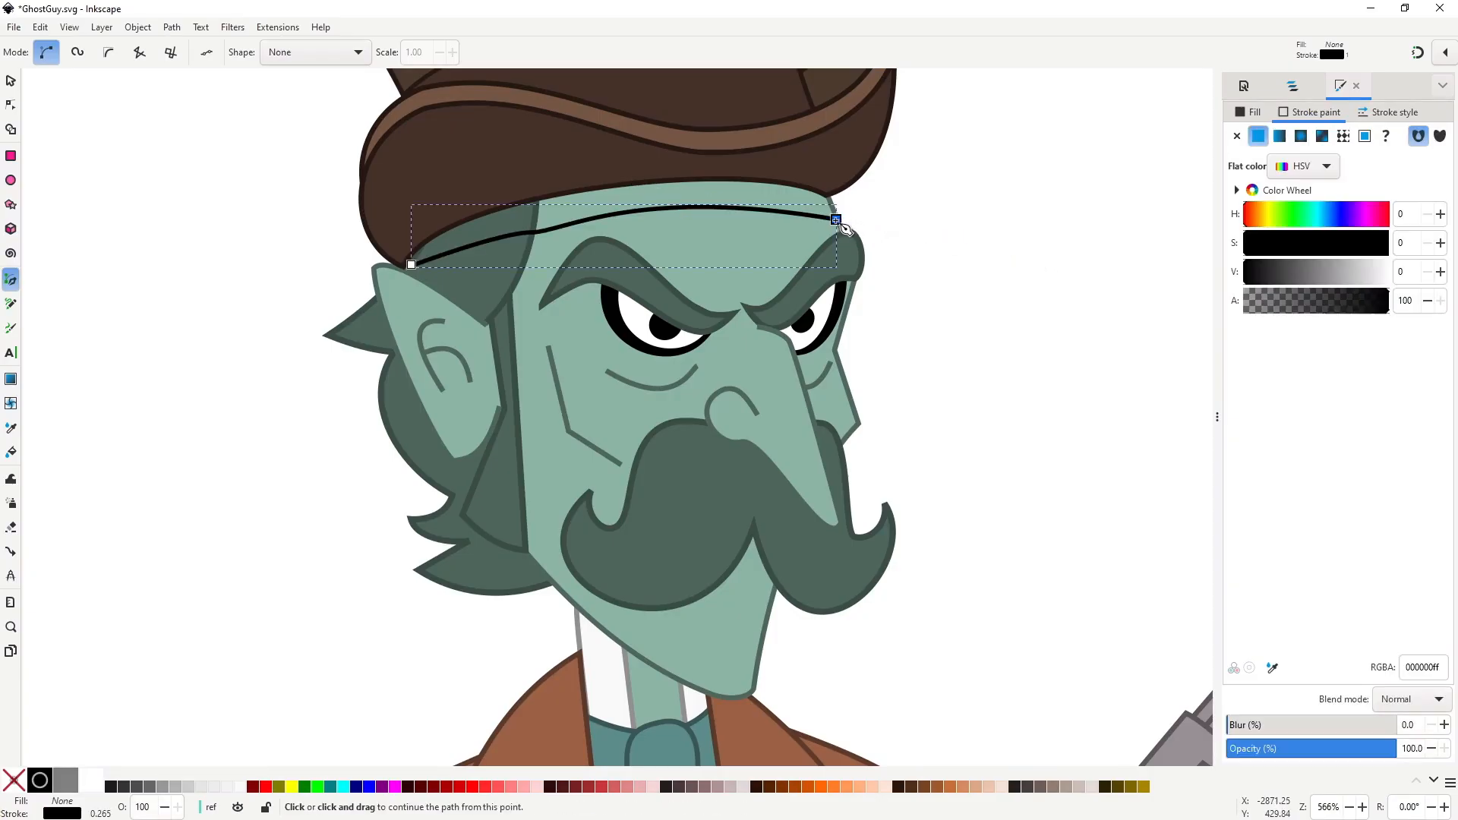
{"action": "left_click_drag", "start_coordinate": [411, 252], "coordinate": [185, 363]}
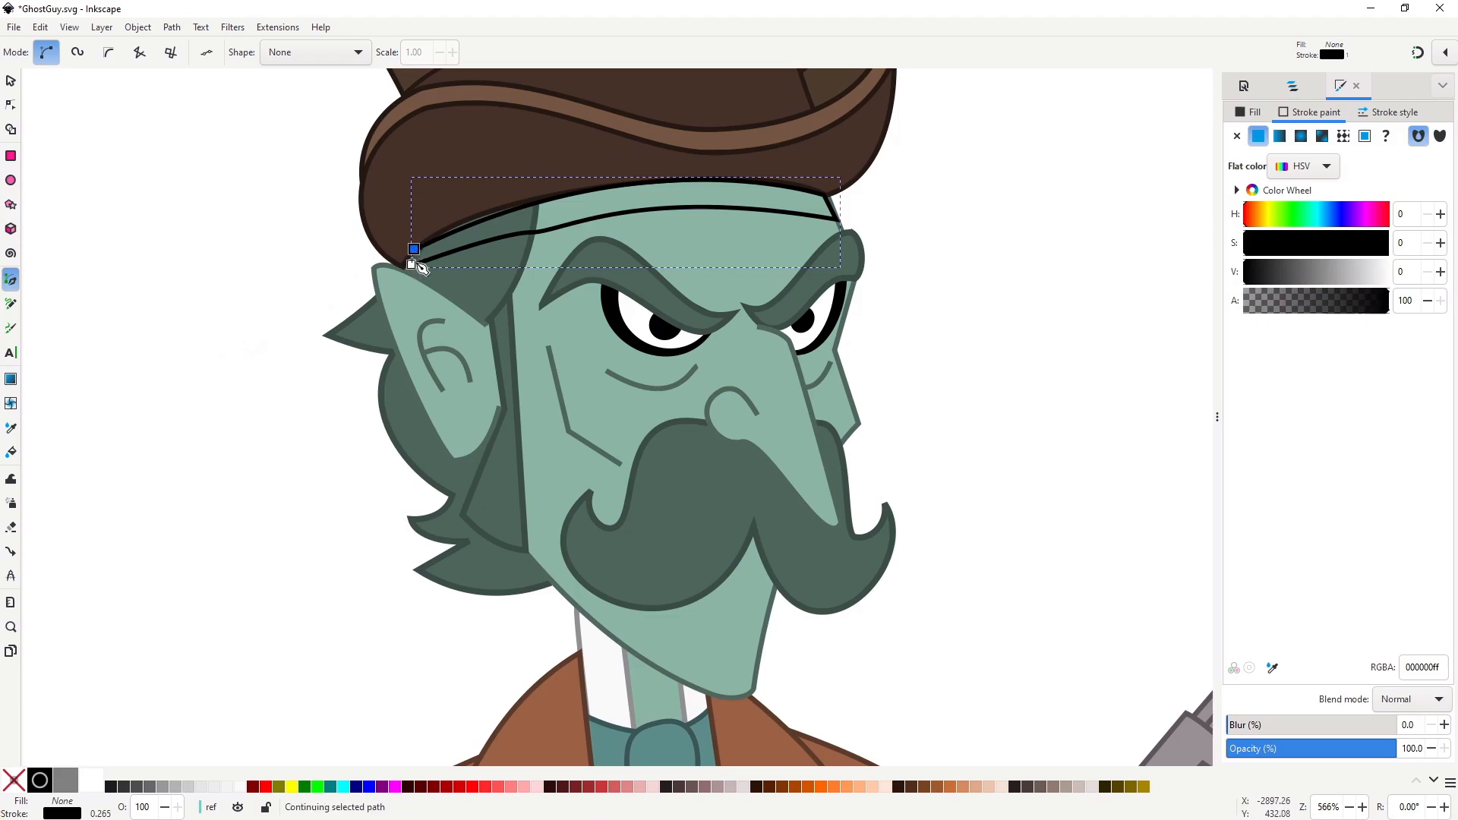
Give the forehead shadow a dark navy 0b0a25 fill with hue 242, saturation 73, value 15, alpha 26 and no outline.
{"action": "left_click", "coordinate": [1341, 218]}
{"action": "left_click", "coordinate": [1264, 248]}
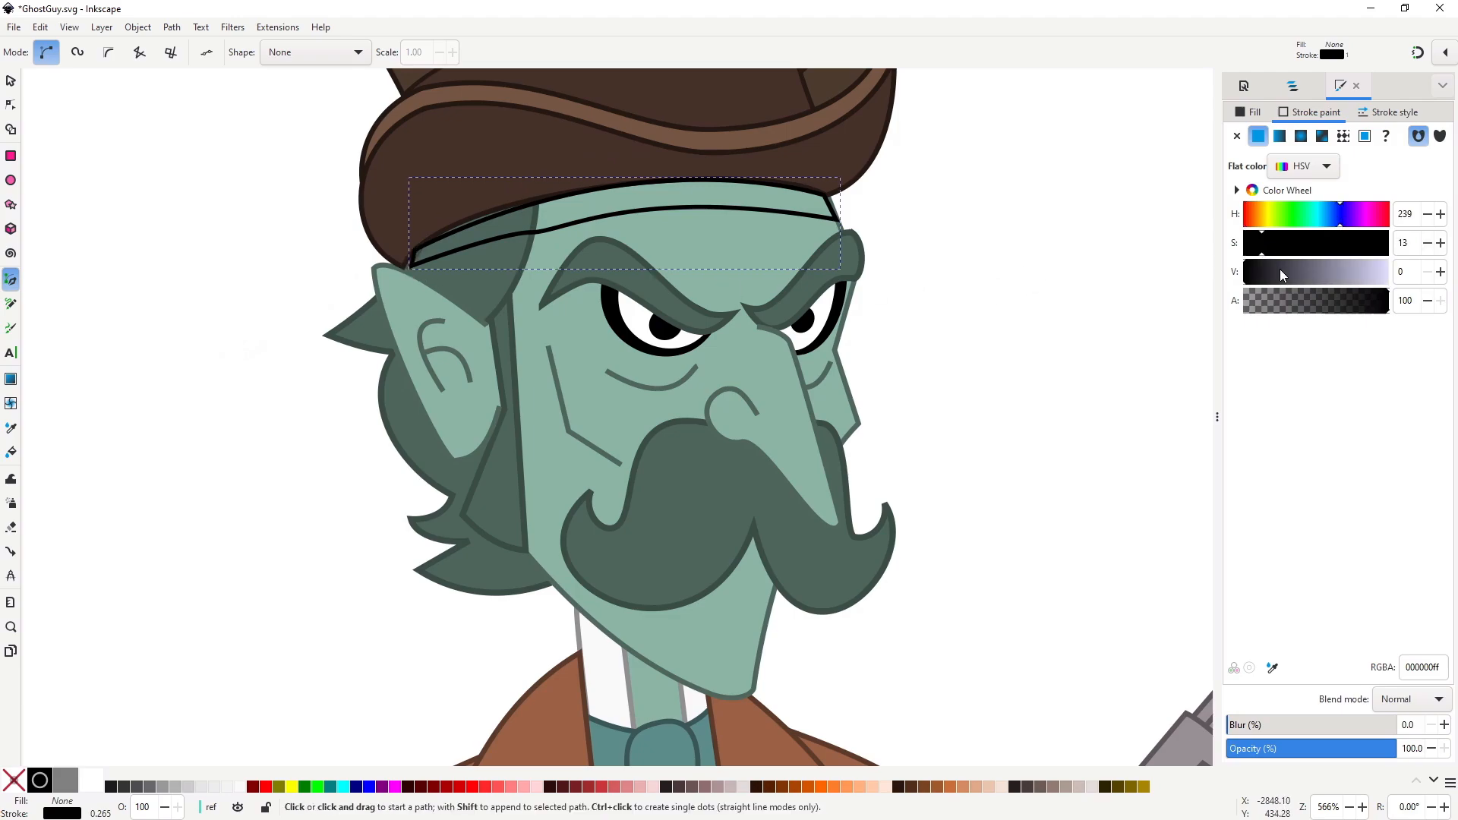
{"action": "left_click", "coordinate": [1280, 270]}
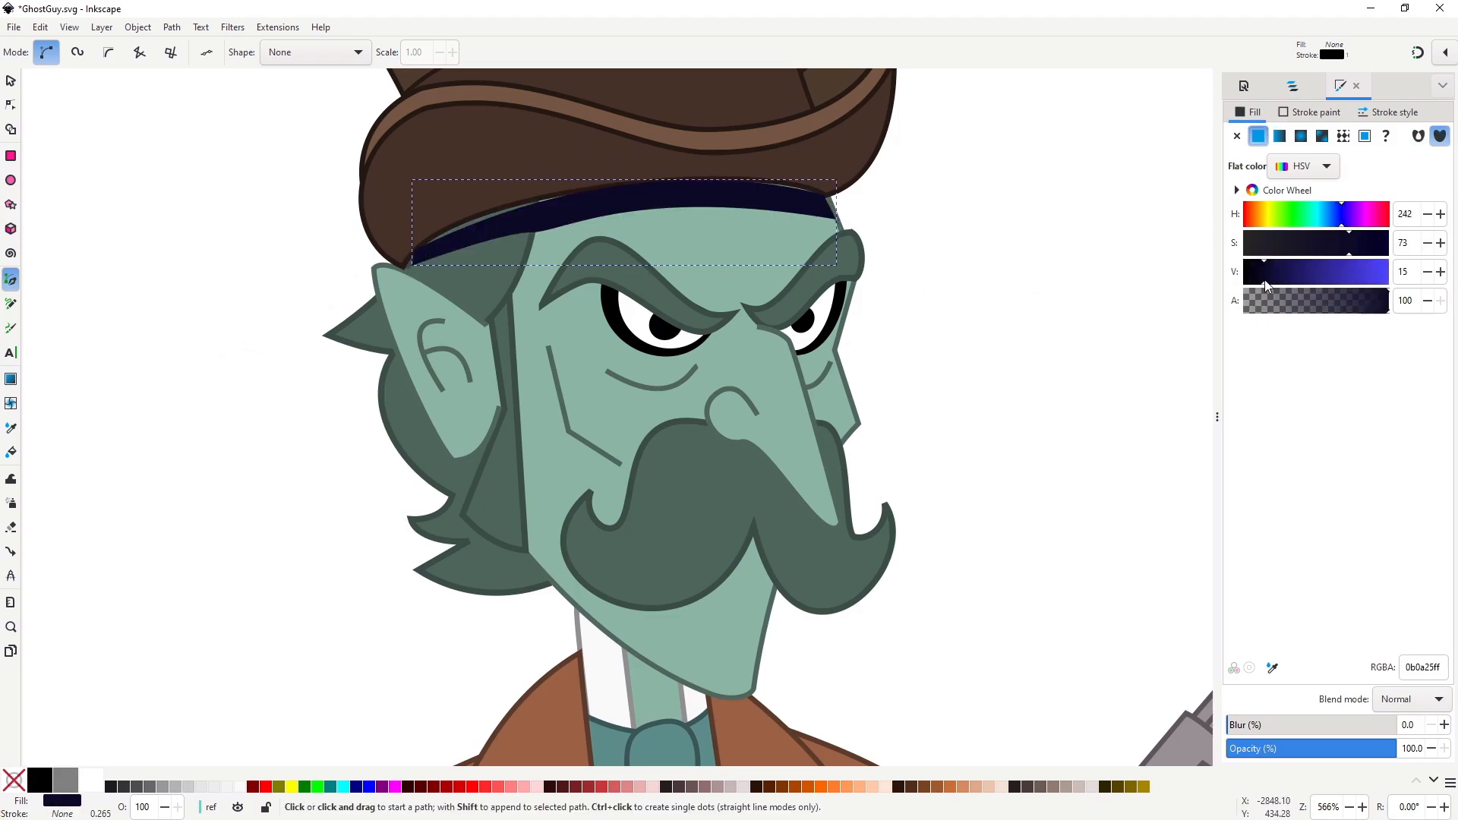
{"action": "left_click_drag", "start_coordinate": [1340, 302], "coordinate": [1283, 316]}
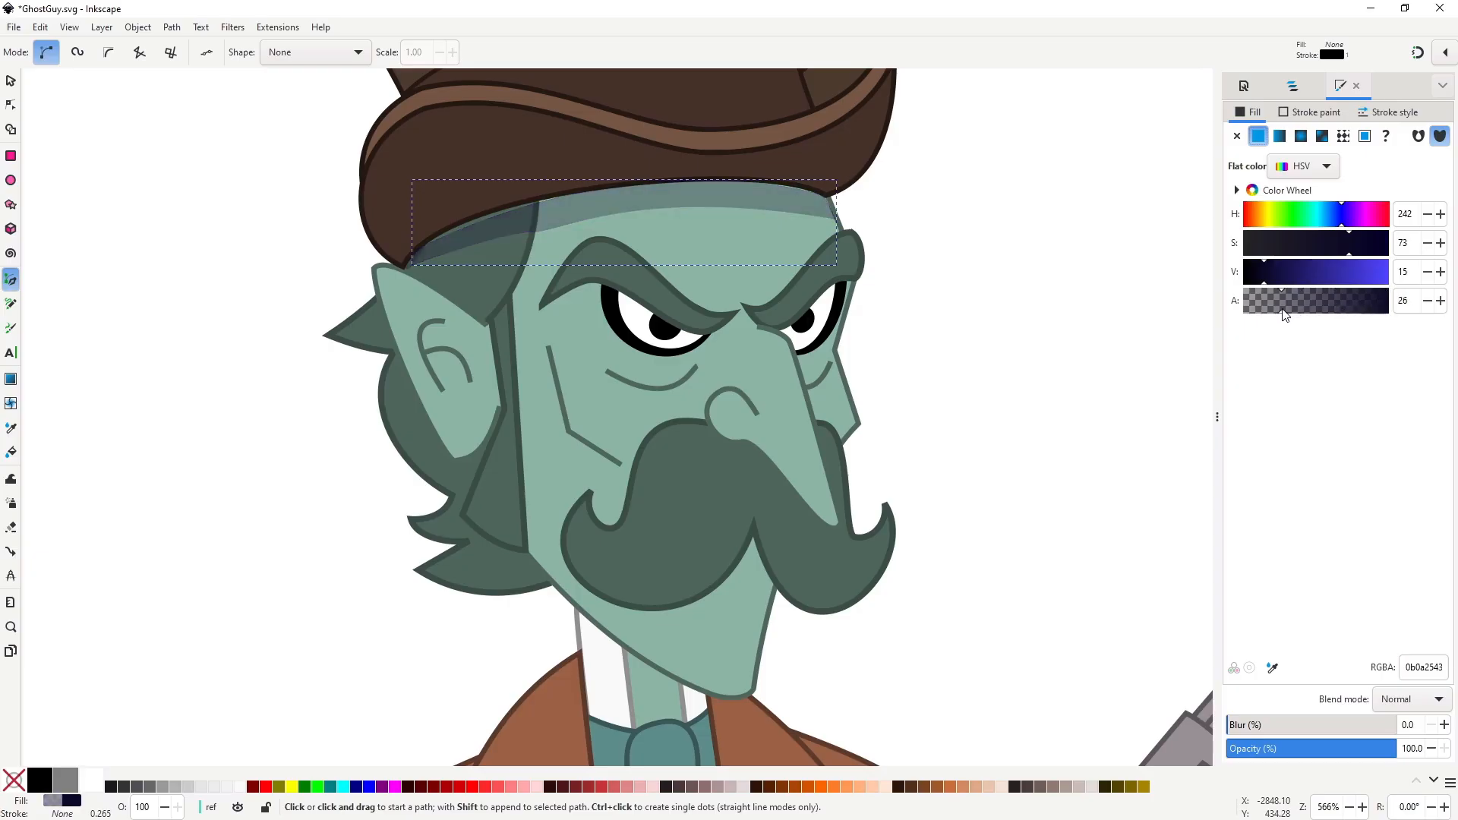
{"action": "key", "text": "n"}
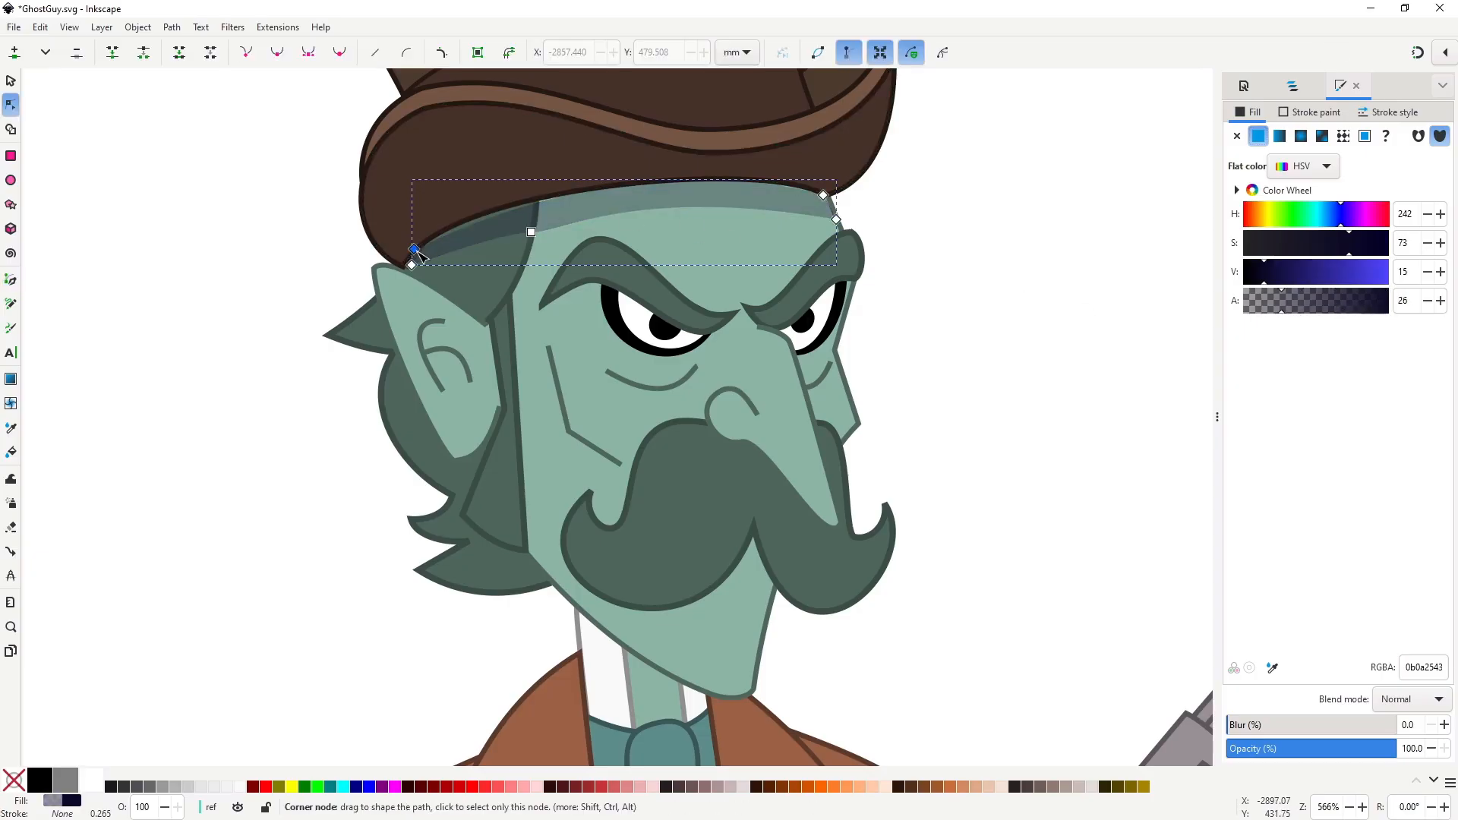
{"action": "key", "text": "s"}
{"action": "scroll", "coordinate": [928, 243], "scroll_direction": "down", "scroll_amount": 2, "text": "ctrl"}
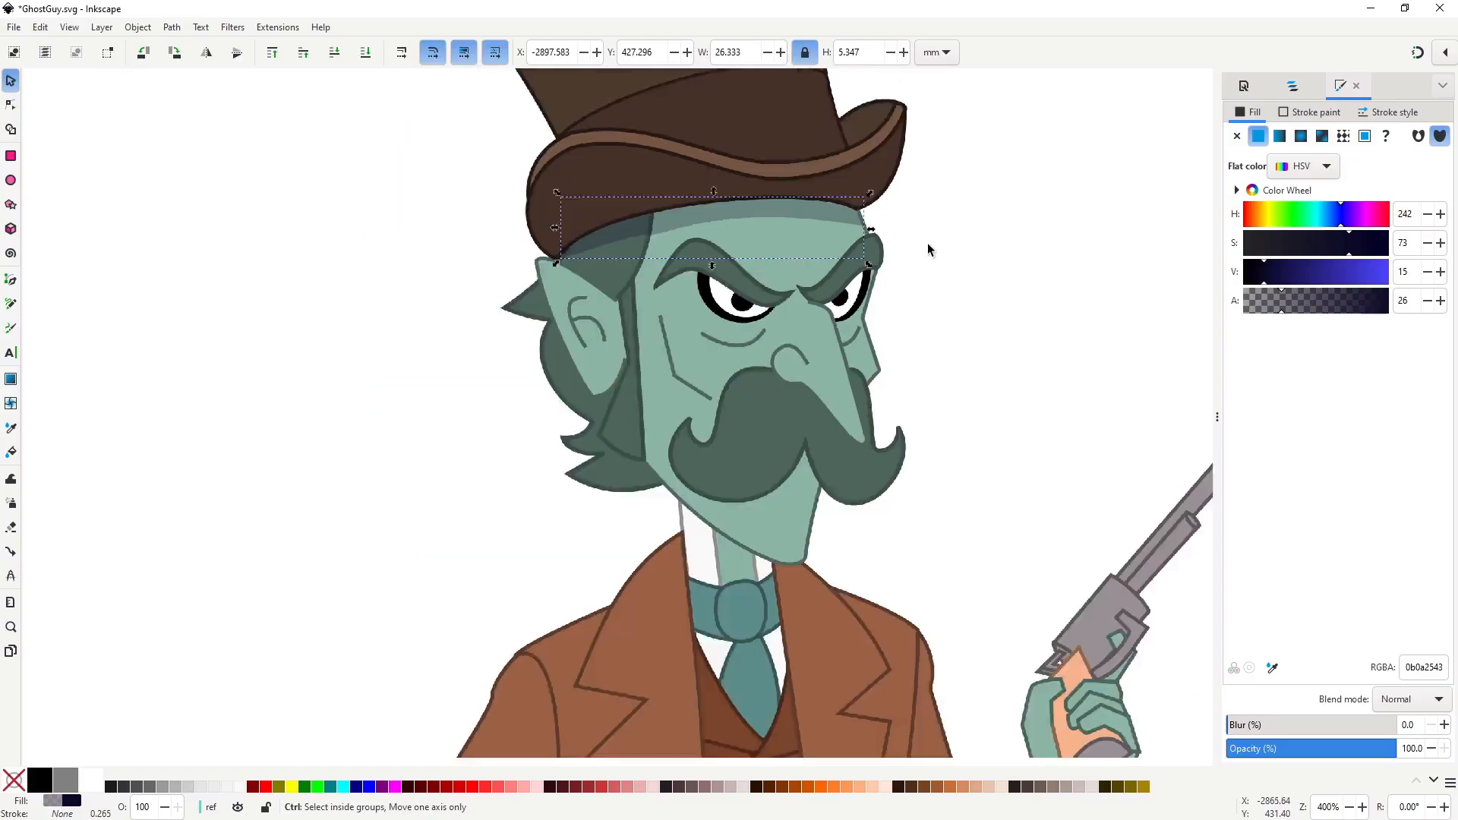
{"action": "left_click", "coordinate": [975, 259]}
{"action": "scroll", "coordinate": [919, 408], "scroll_direction": "down", "scroll_amount": 3, "text": "ctrl"}
{"action": "scroll", "coordinate": [756, 395], "scroll_direction": "up", "scroll_amount": 4, "text": "ctrl"}
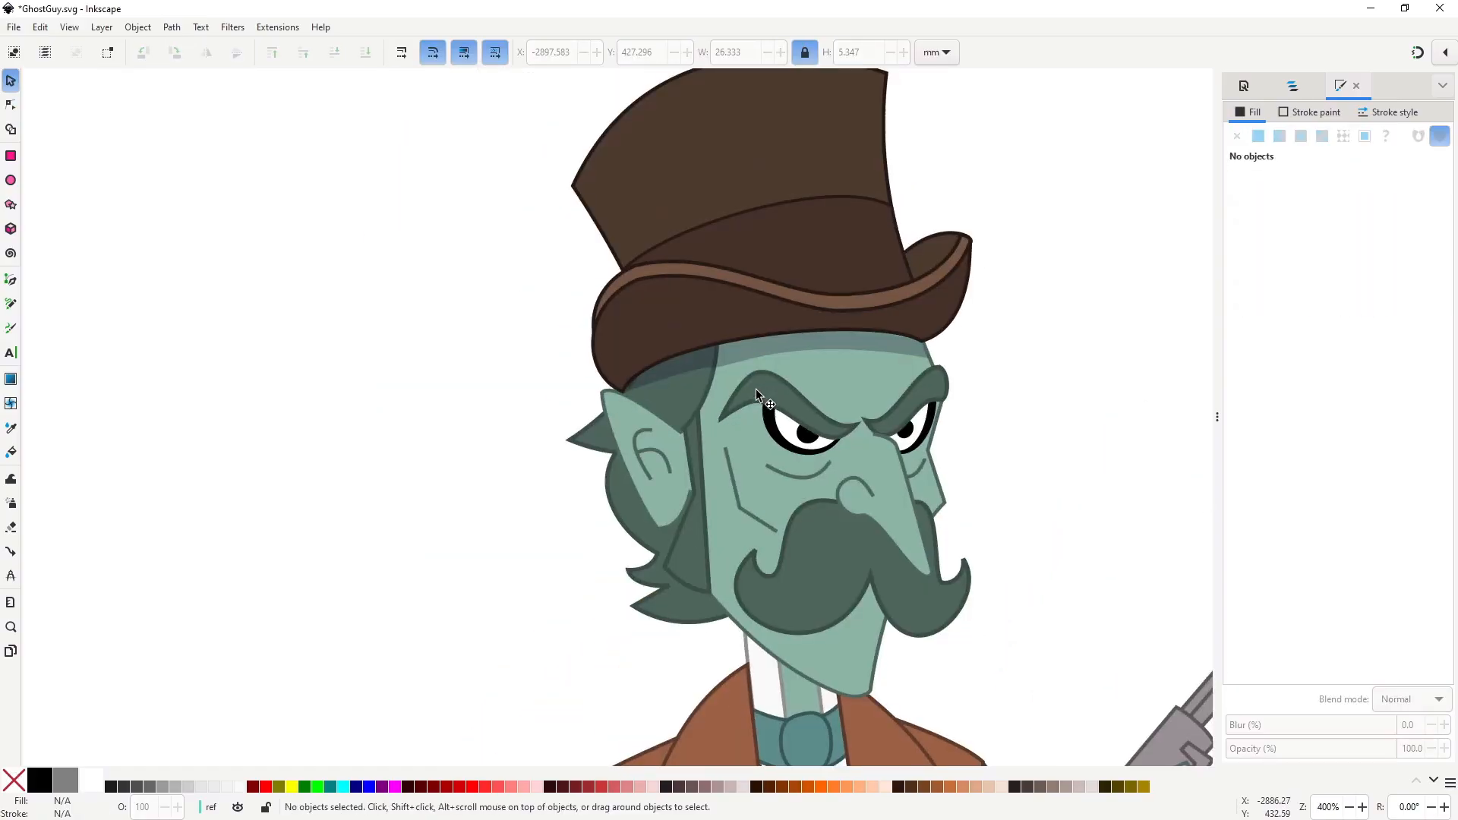
Draw a closed shadow shape over the inner ear, sideburn and side of the face, and apply the forehead shadow's style to it.
{"action": "left_click", "coordinate": [731, 355]}
{"action": "key", "text": "b"}
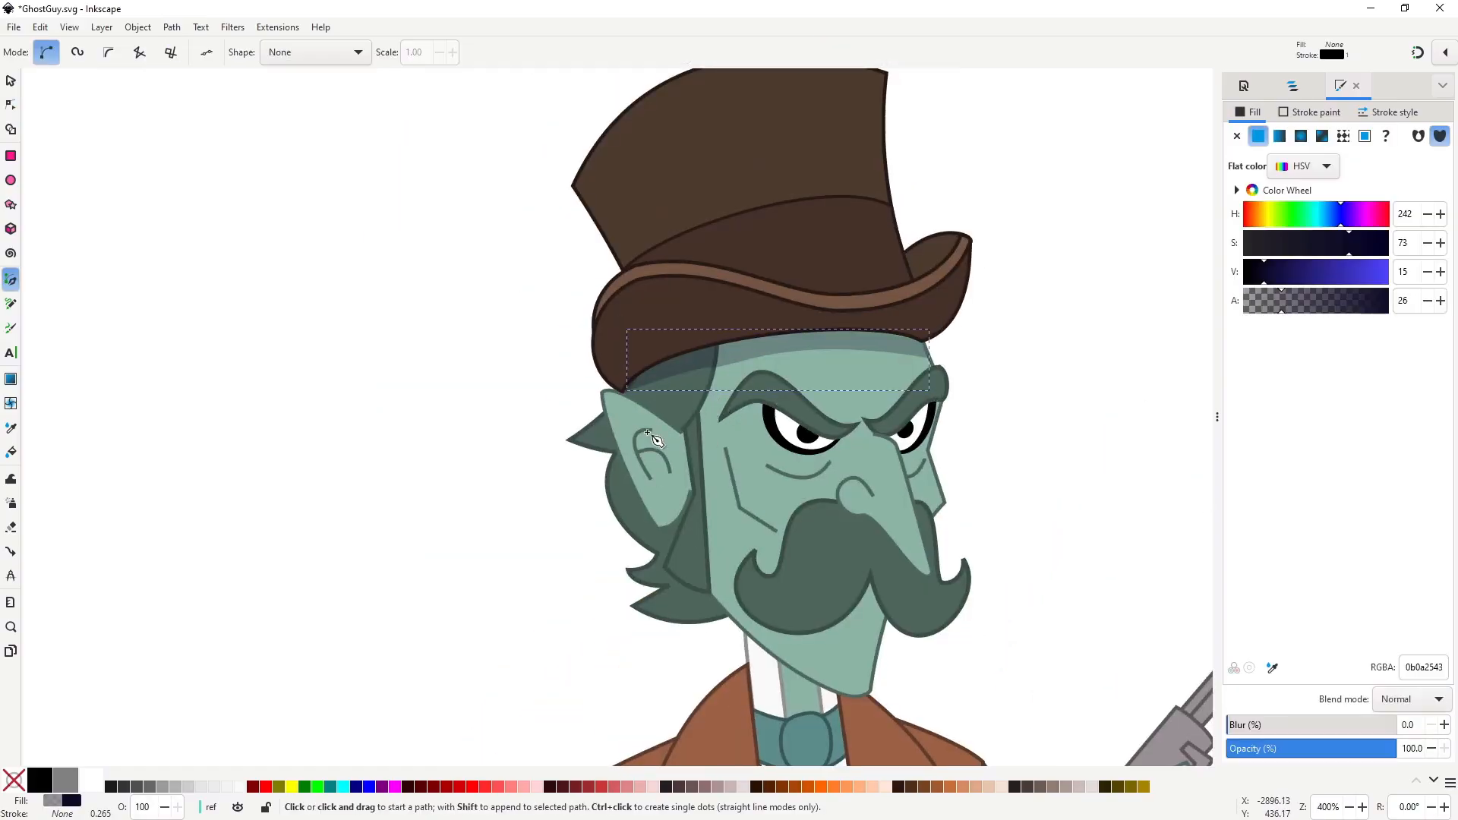
{"action": "left_click", "coordinate": [644, 410]}
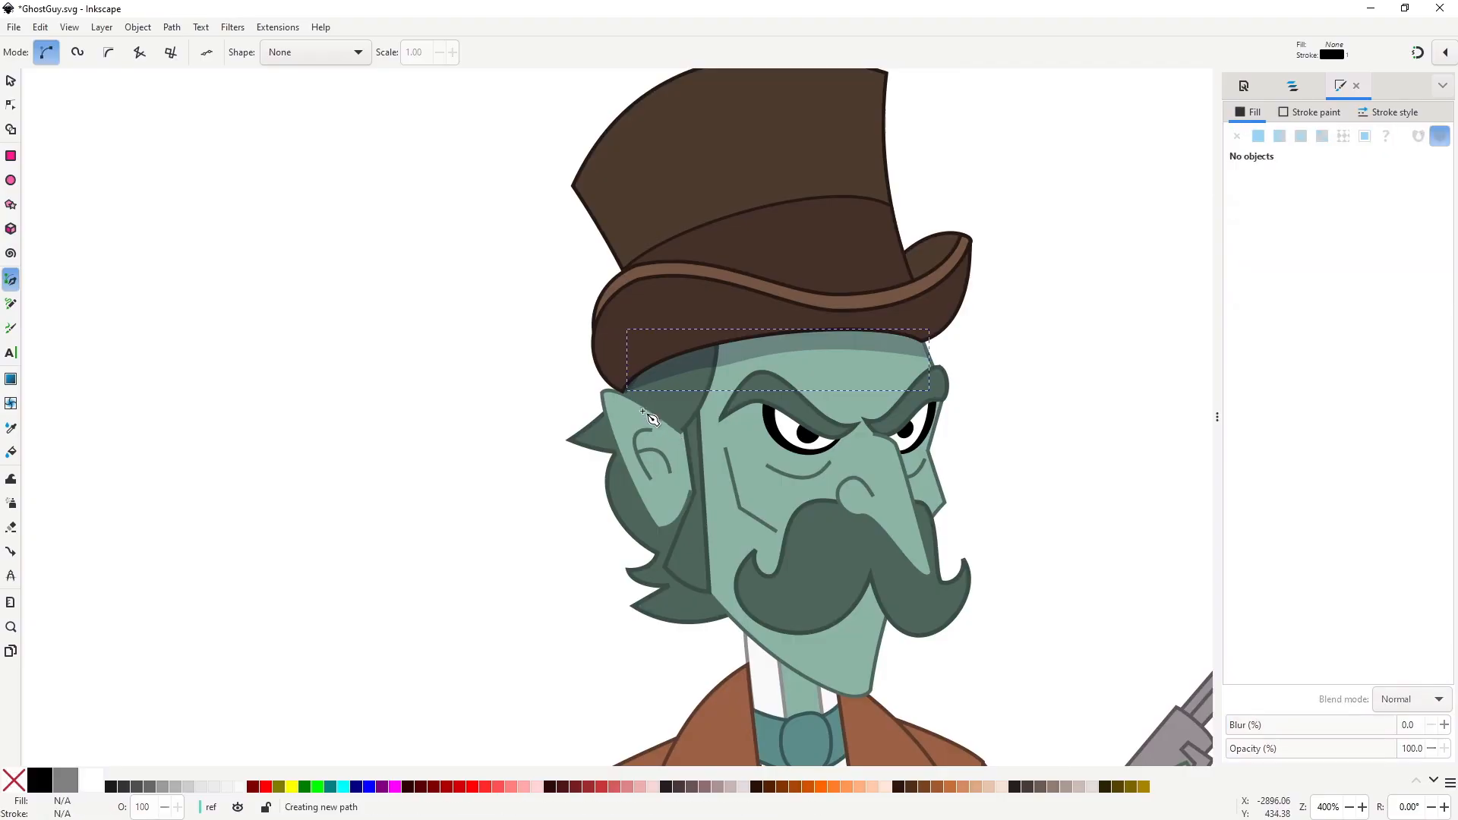
{"action": "left_click_drag", "start_coordinate": [675, 505], "coordinate": [735, 564]}
{"action": "key", "text": "Return"}
{"action": "left_click", "coordinate": [674, 505]}
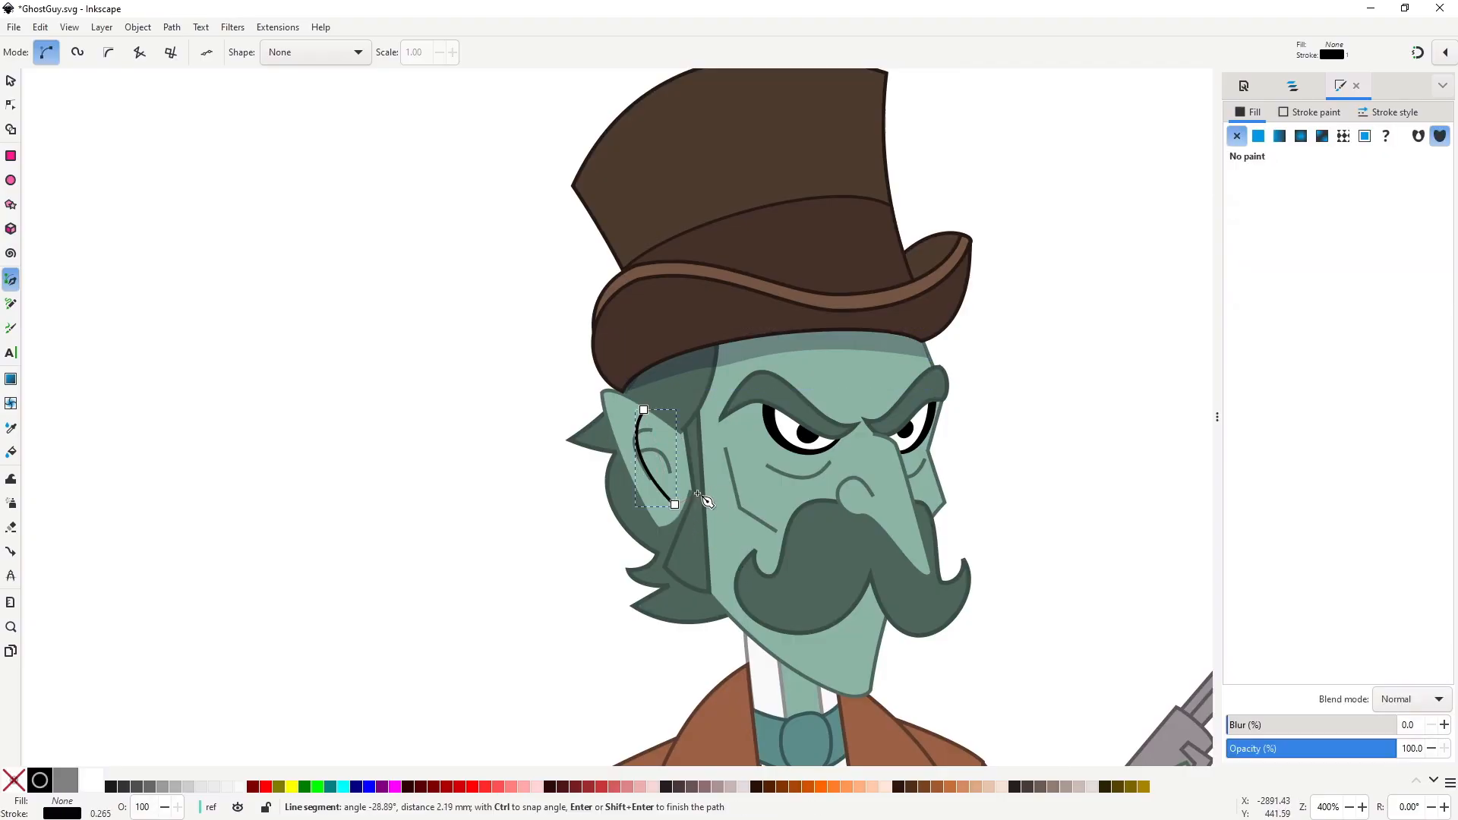
{"action": "left_click", "coordinate": [668, 568]}
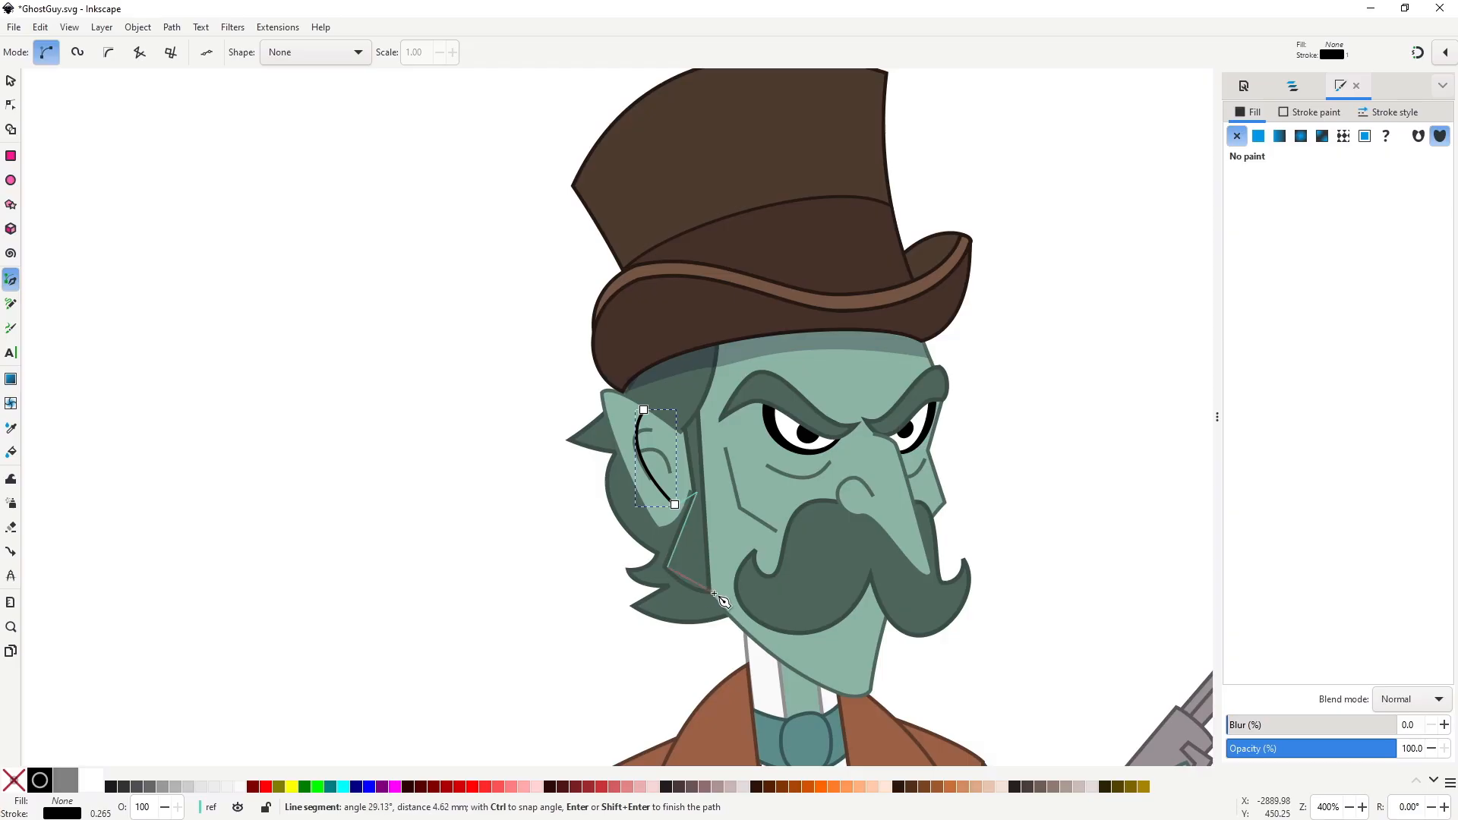
{"action": "left_click", "coordinate": [757, 644]}
{"action": "left_click", "coordinate": [735, 497]}
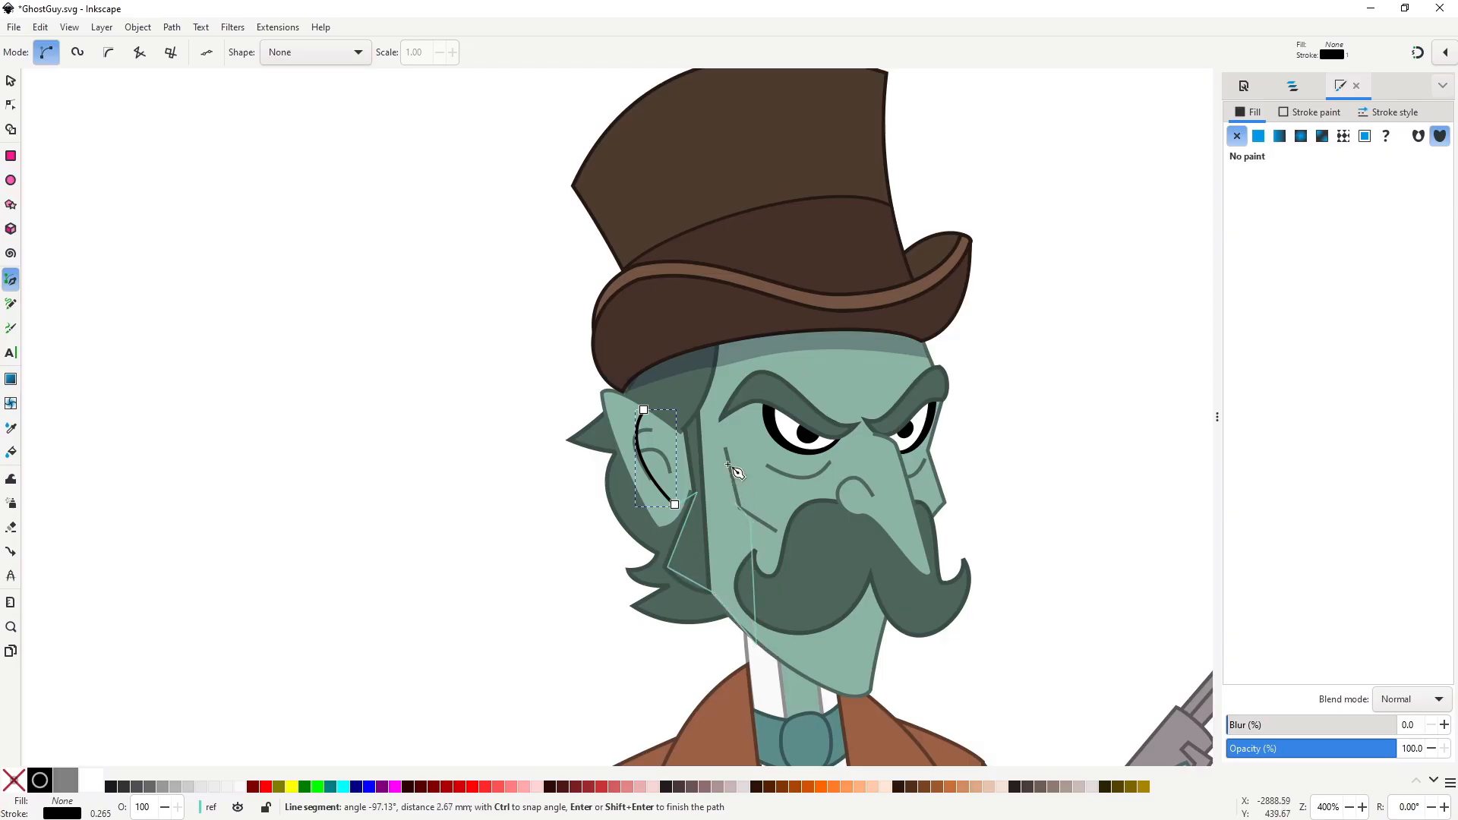
{"action": "left_click", "coordinate": [728, 353]}
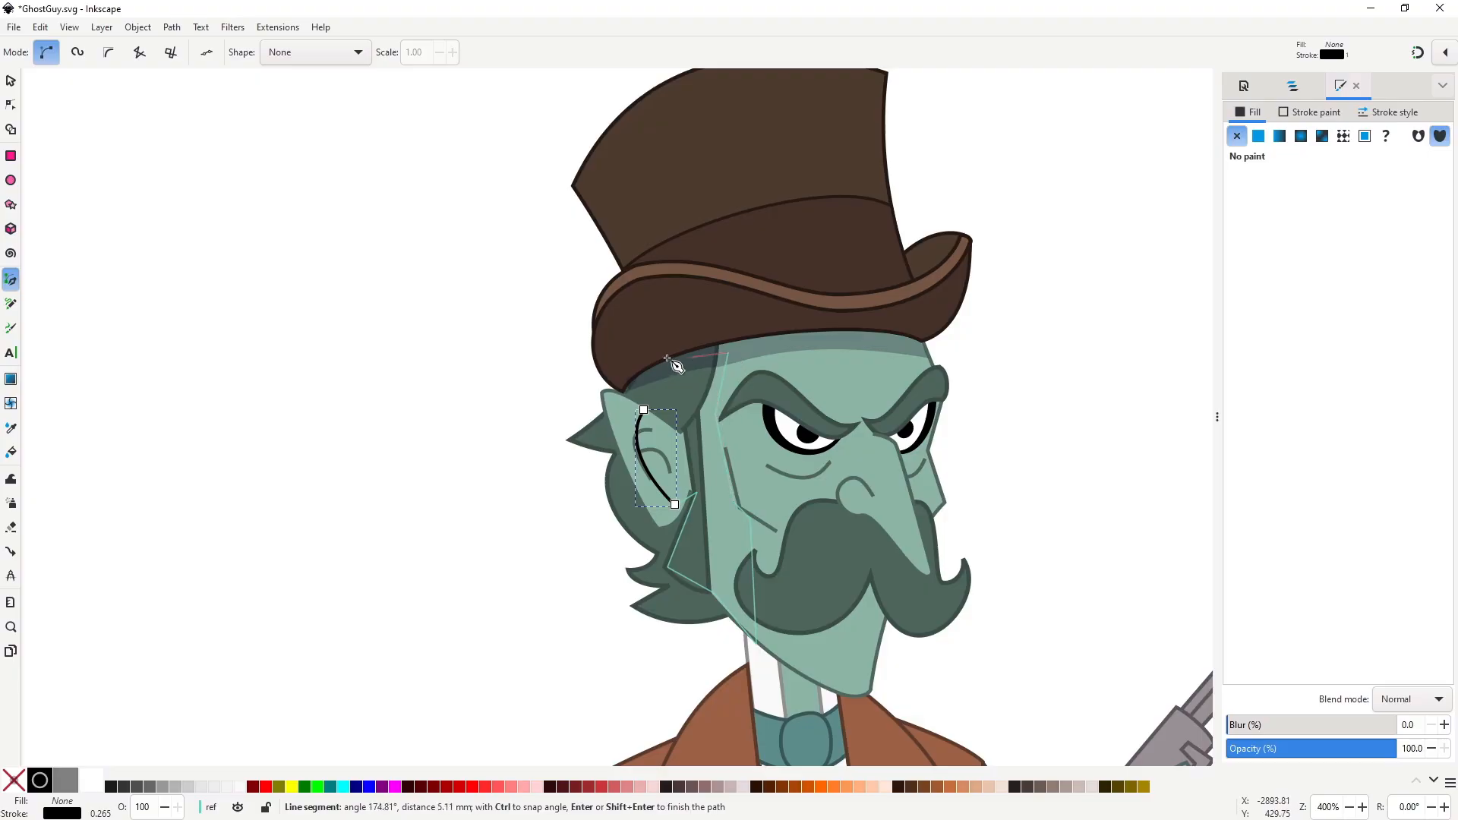
{"action": "left_click", "coordinate": [634, 384]}
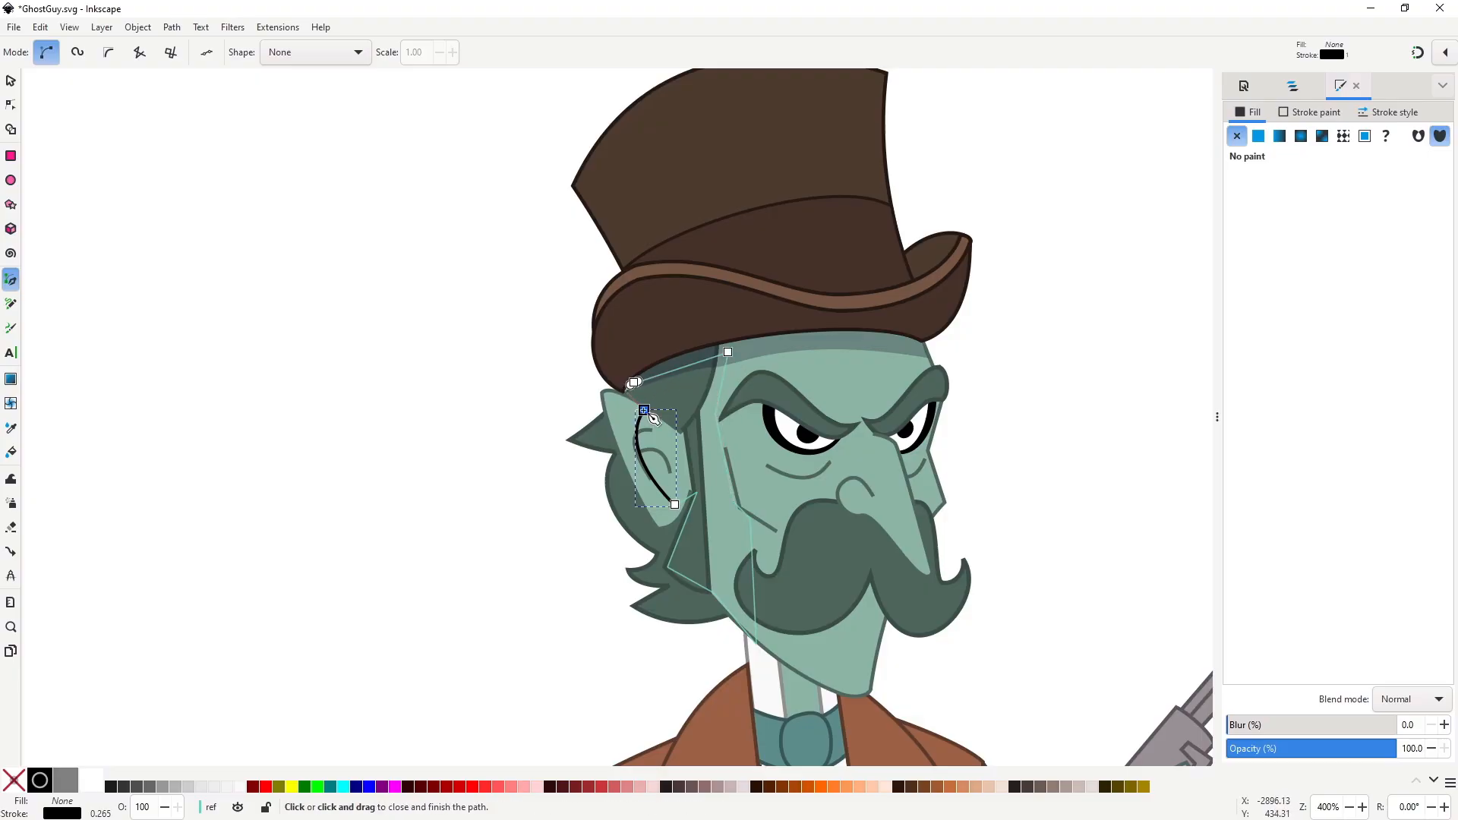
{"action": "key", "text": "ctrl+shift+v"}
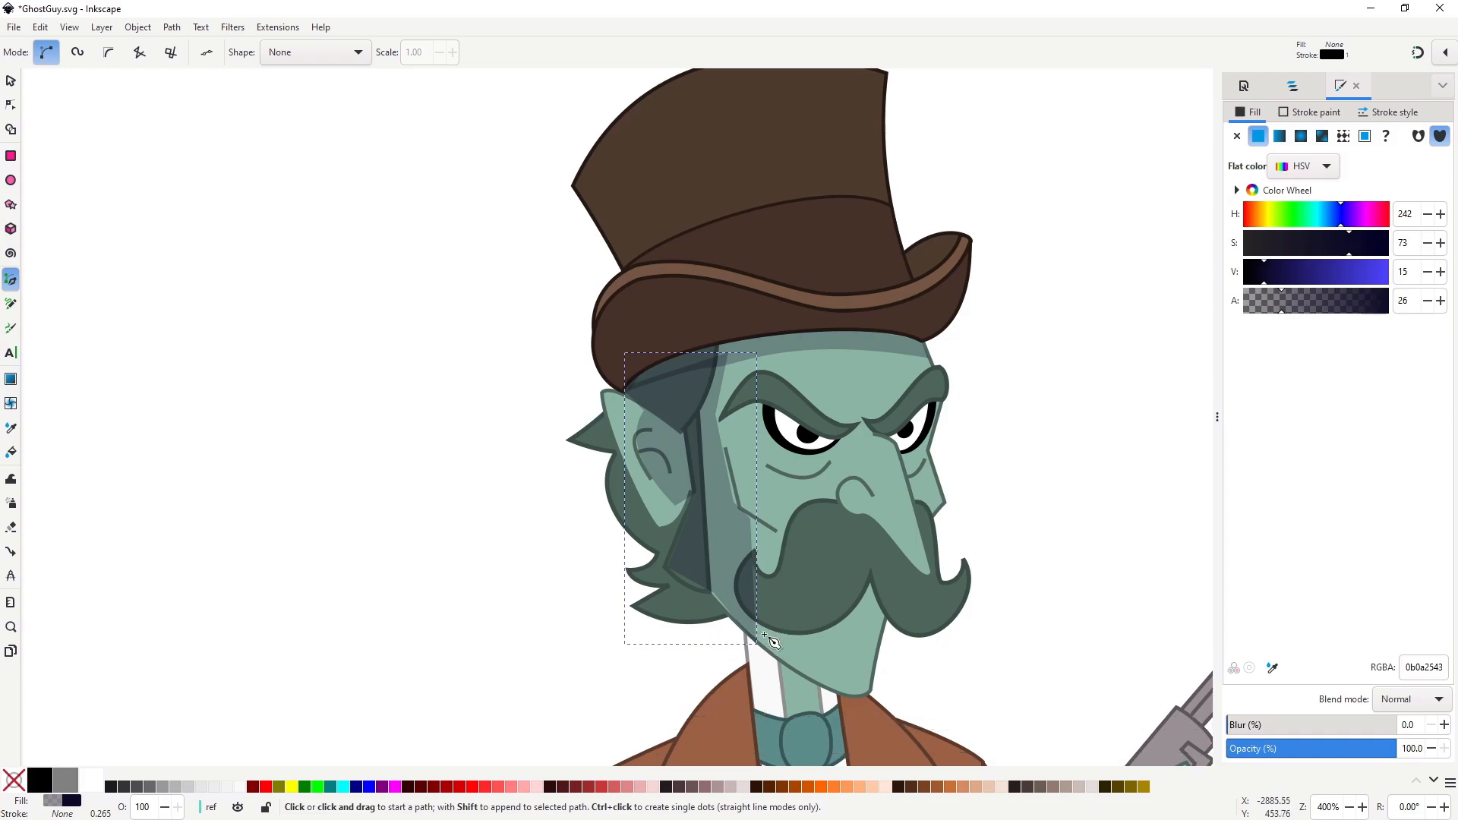
Fit the side shadow's nodes to the ear, sideburn and hat brim outlines.
{"action": "key", "text": "n"}
{"action": "scroll", "coordinate": [721, 627], "scroll_direction": "up", "scroll_amount": 2, "text": "ctrl"}
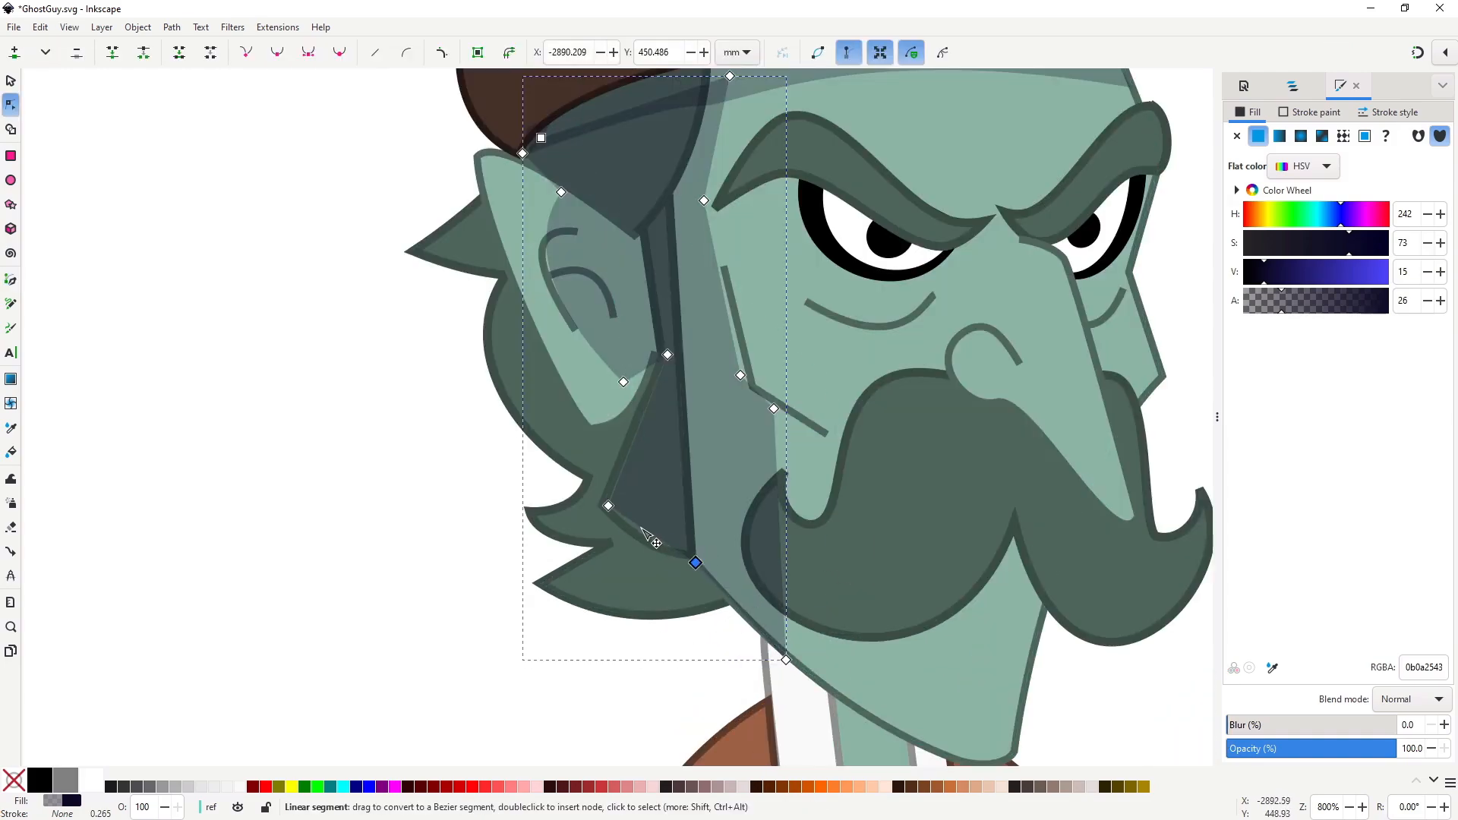
{"action": "left_click_drag", "start_coordinate": [643, 529], "coordinate": [599, 506]}
{"action": "left_click_drag", "start_coordinate": [668, 354], "coordinate": [656, 356]}
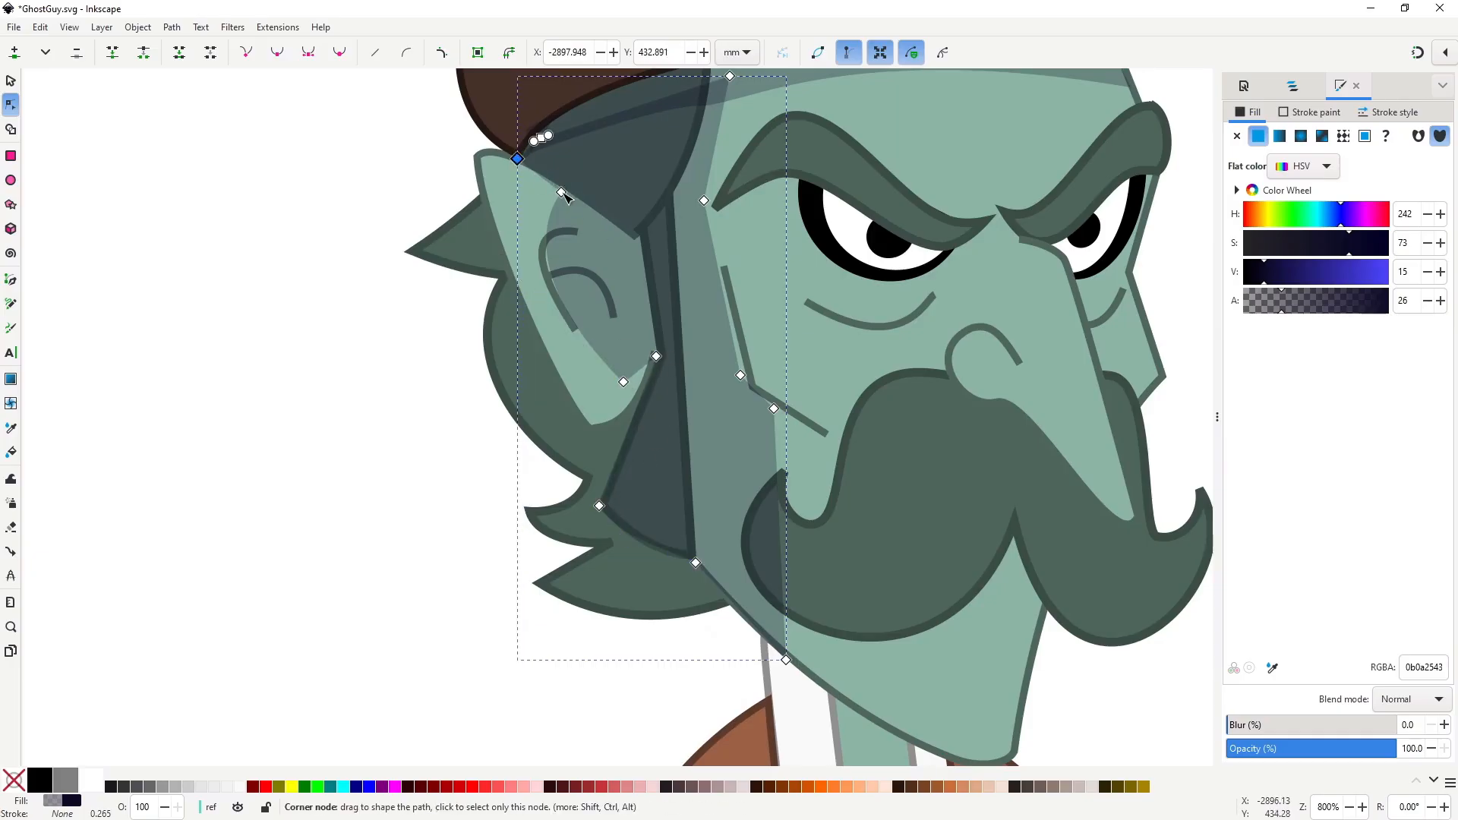
Union the side shadow with the forehead shadow into a single shape.
{"action": "scroll", "coordinate": [573, 228], "scroll_direction": "up", "scroll_amount": 5}
{"action": "key", "text": "s"}
{"action": "left_click", "coordinate": [816, 267], "text": "shift"}
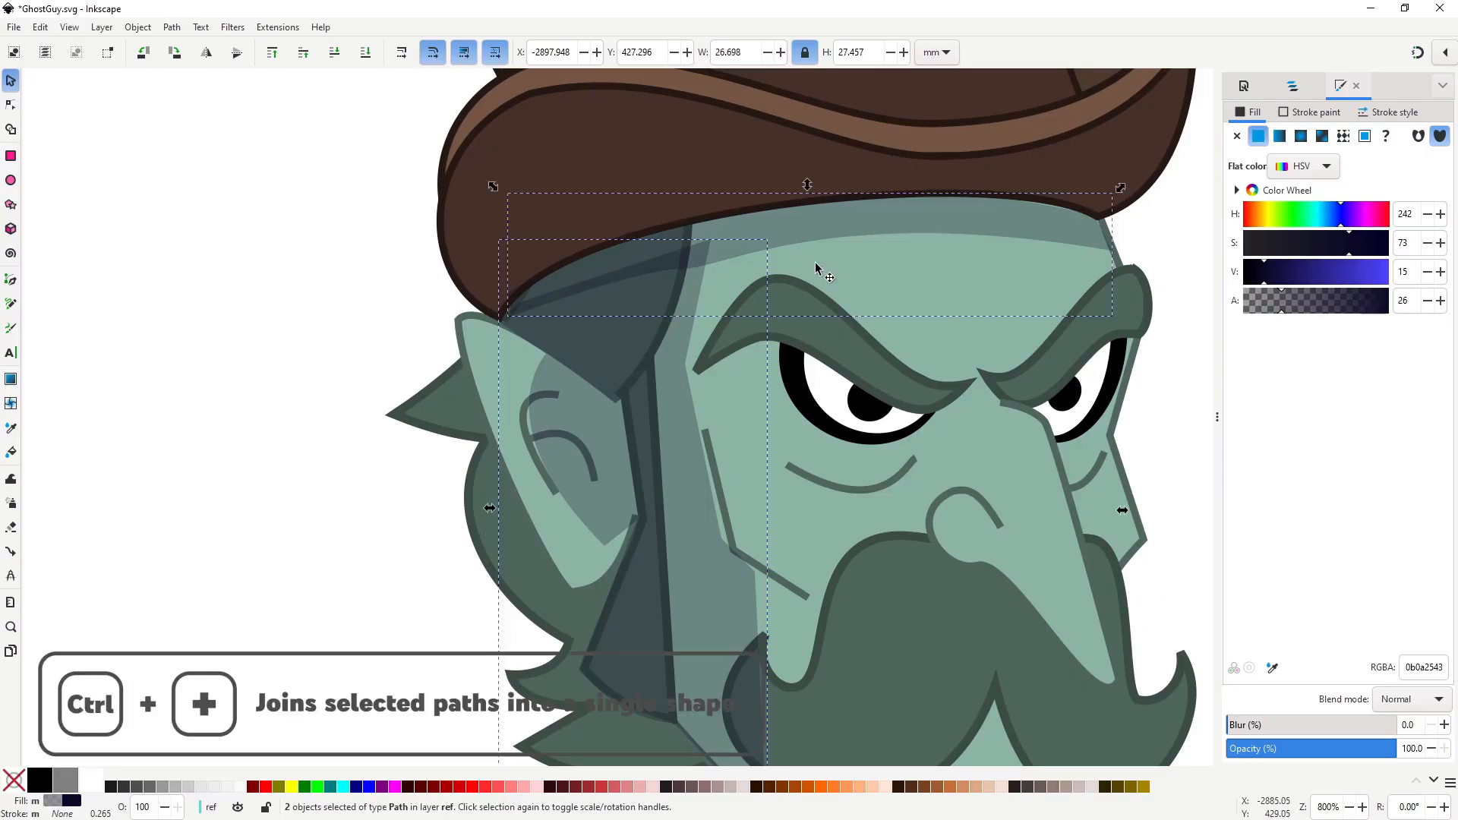
{"action": "key", "text": "ctrl+plus"}
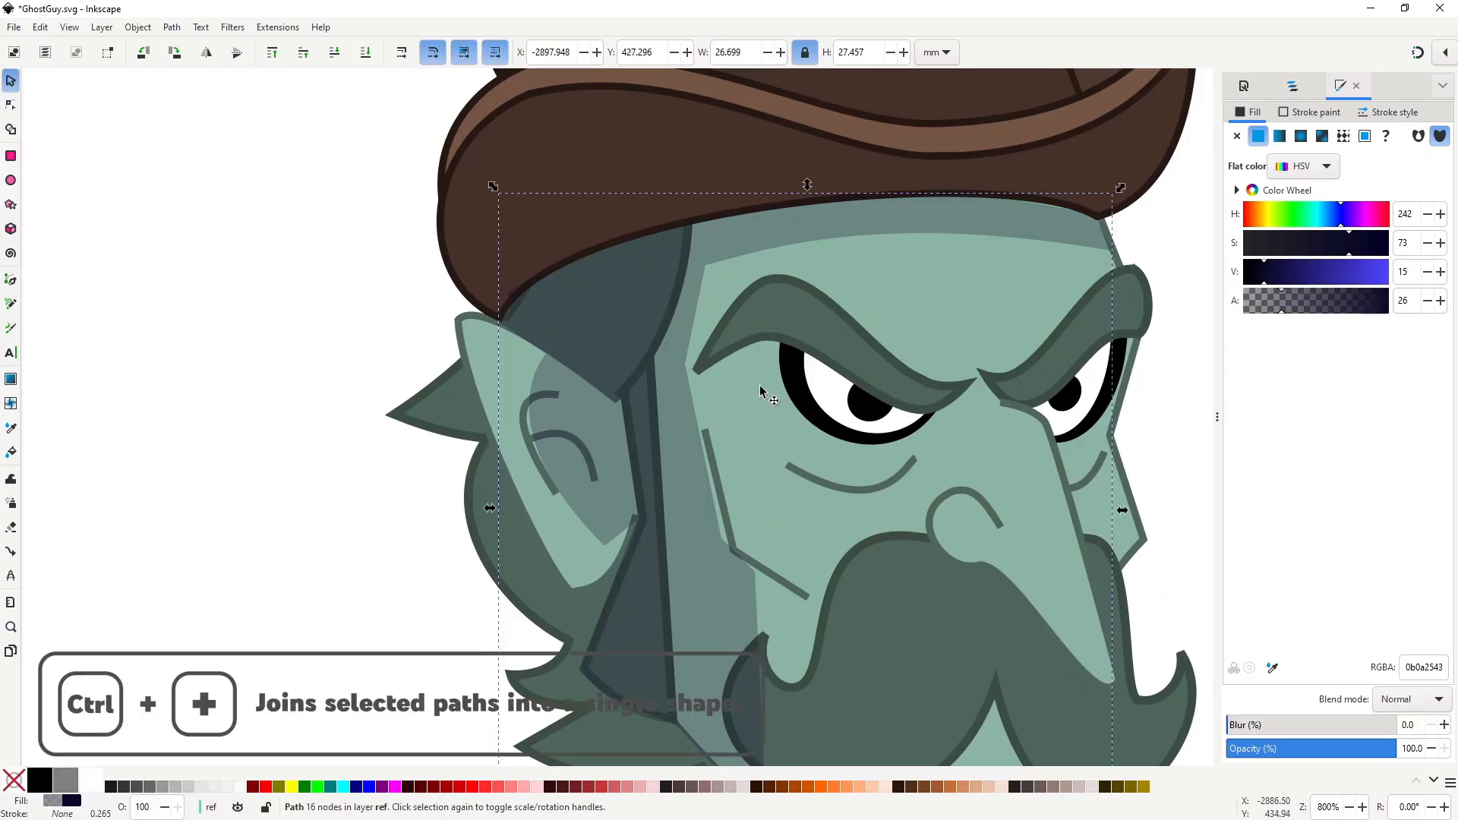
Move the joined shadow's two cheek nodes onto the cheekbone line.
{"action": "scroll", "coordinate": [762, 391], "scroll_direction": "down", "scroll_amount": 6}
{"action": "scroll", "coordinate": [744, 509], "scroll_direction": "up", "scroll_amount": 10}
{"action": "key", "text": "n"}
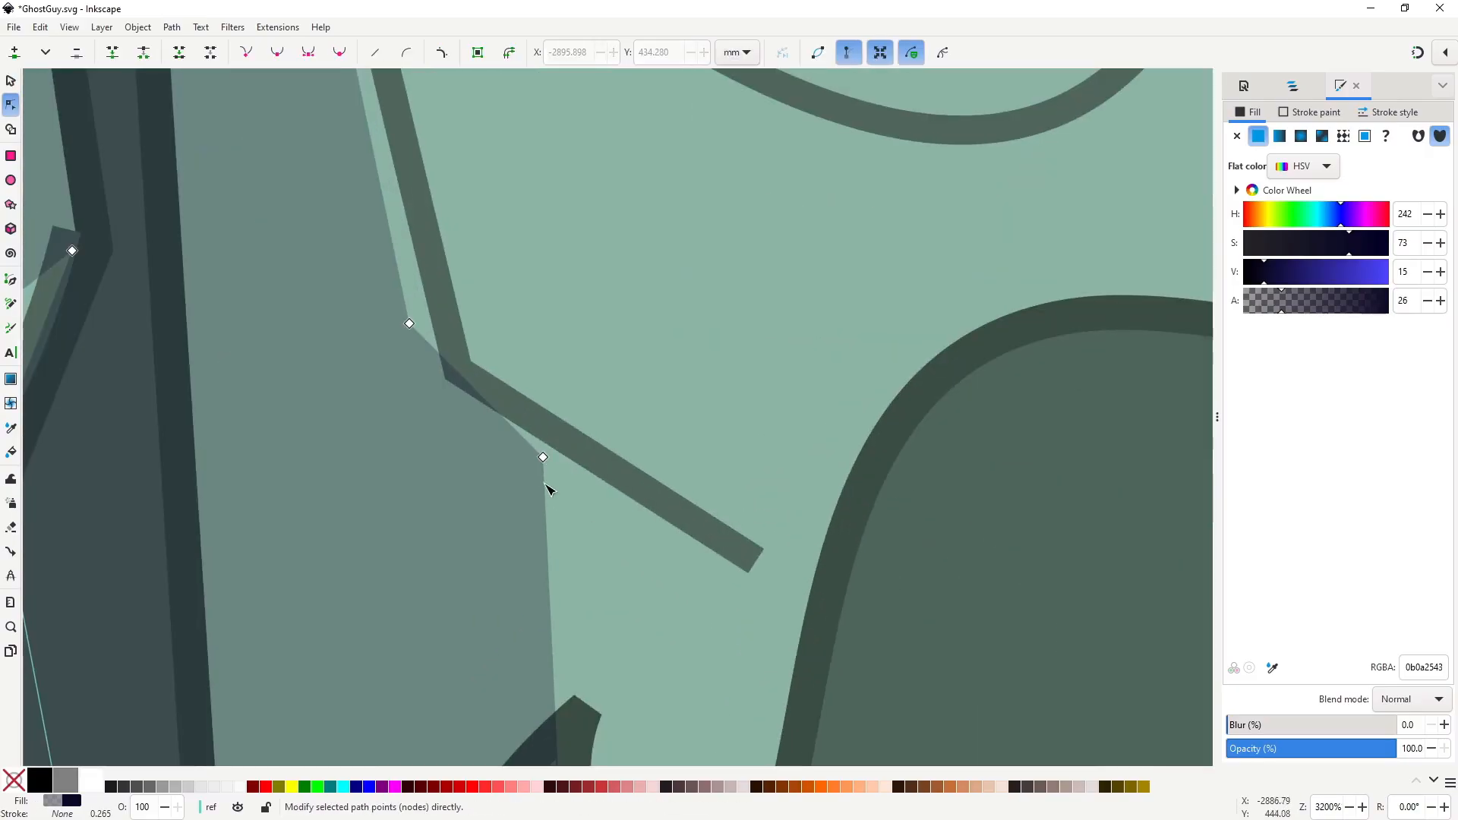
{"action": "left_click_drag", "start_coordinate": [543, 458], "coordinate": [590, 468]}
{"action": "left_click_drag", "start_coordinate": [409, 323], "coordinate": [448, 382]}
{"action": "key", "text": "s"}
{"action": "scroll", "coordinate": [451, 428], "scroll_direction": "down", "scroll_amount": 6}
{"action": "left_click", "coordinate": [716, 486]}
{"action": "scroll", "coordinate": [637, 498], "scroll_direction": "down", "scroll_amount": 3}
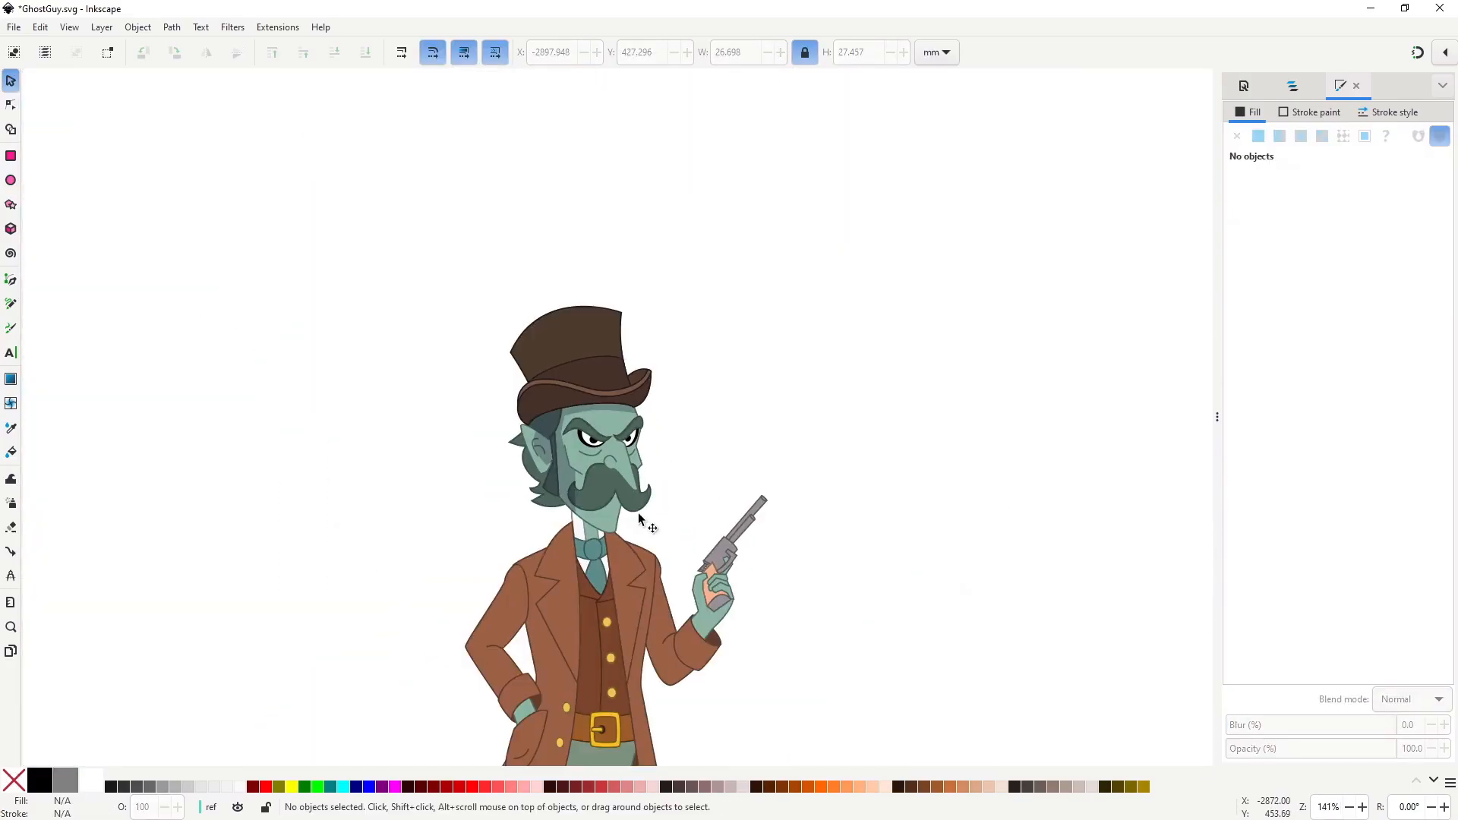
Draw the outer edge of a shadow shape over the back hair, from the tuft behind the ear down to the jaw.
{"action": "scroll", "coordinate": [530, 454], "scroll_direction": "up", "scroll_amount": 4}
{"action": "key", "text": "b"}
{"action": "left_click", "coordinate": [473, 408]}
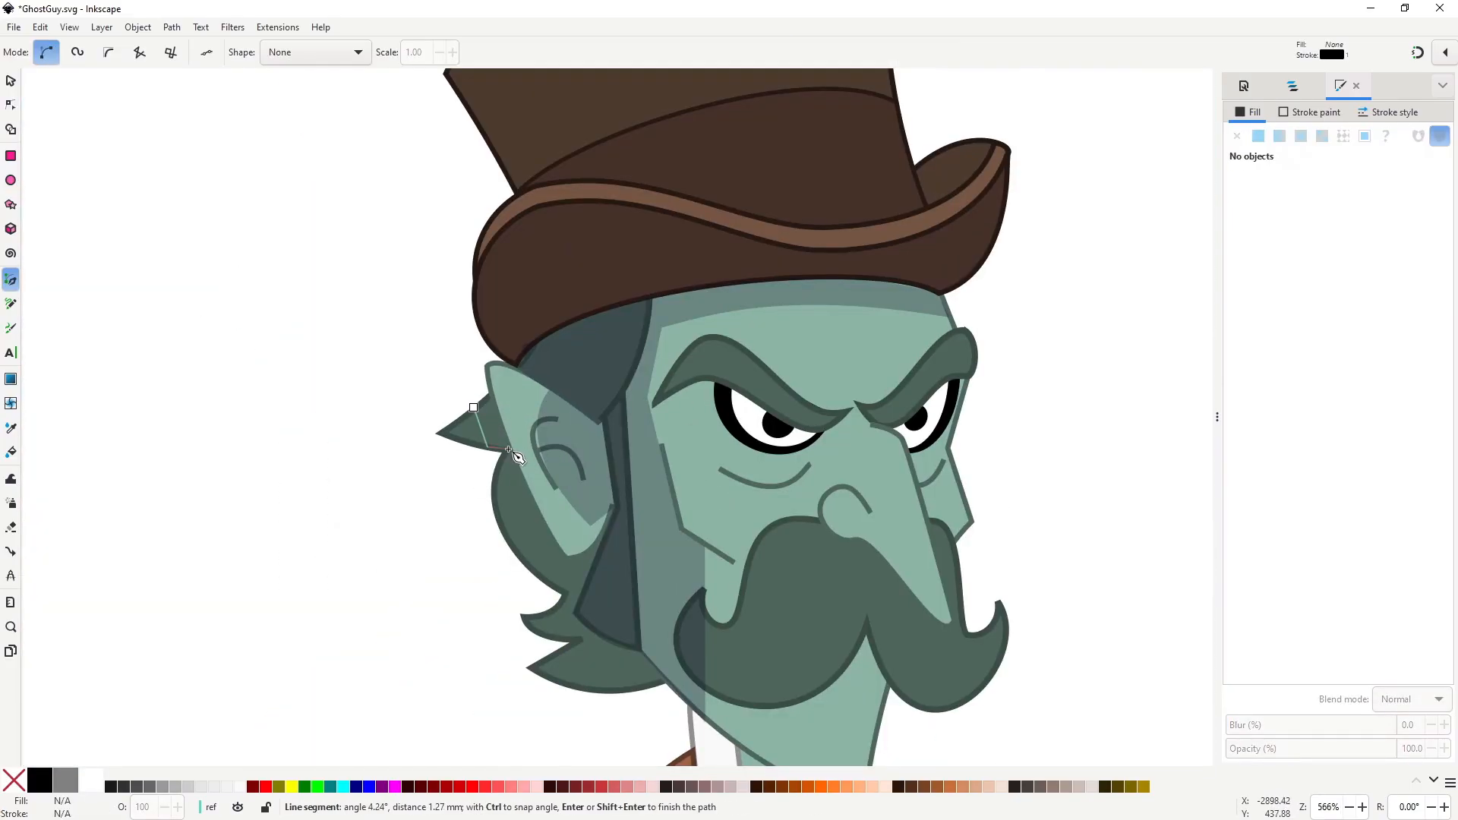
{"action": "left_click_drag", "start_coordinate": [561, 588], "coordinate": [592, 630]}
{"action": "key", "text": "Return"}
{"action": "left_click", "coordinate": [560, 588]}
{"action": "left_click", "coordinate": [552, 615]}
{"action": "left_click", "coordinate": [578, 640]}
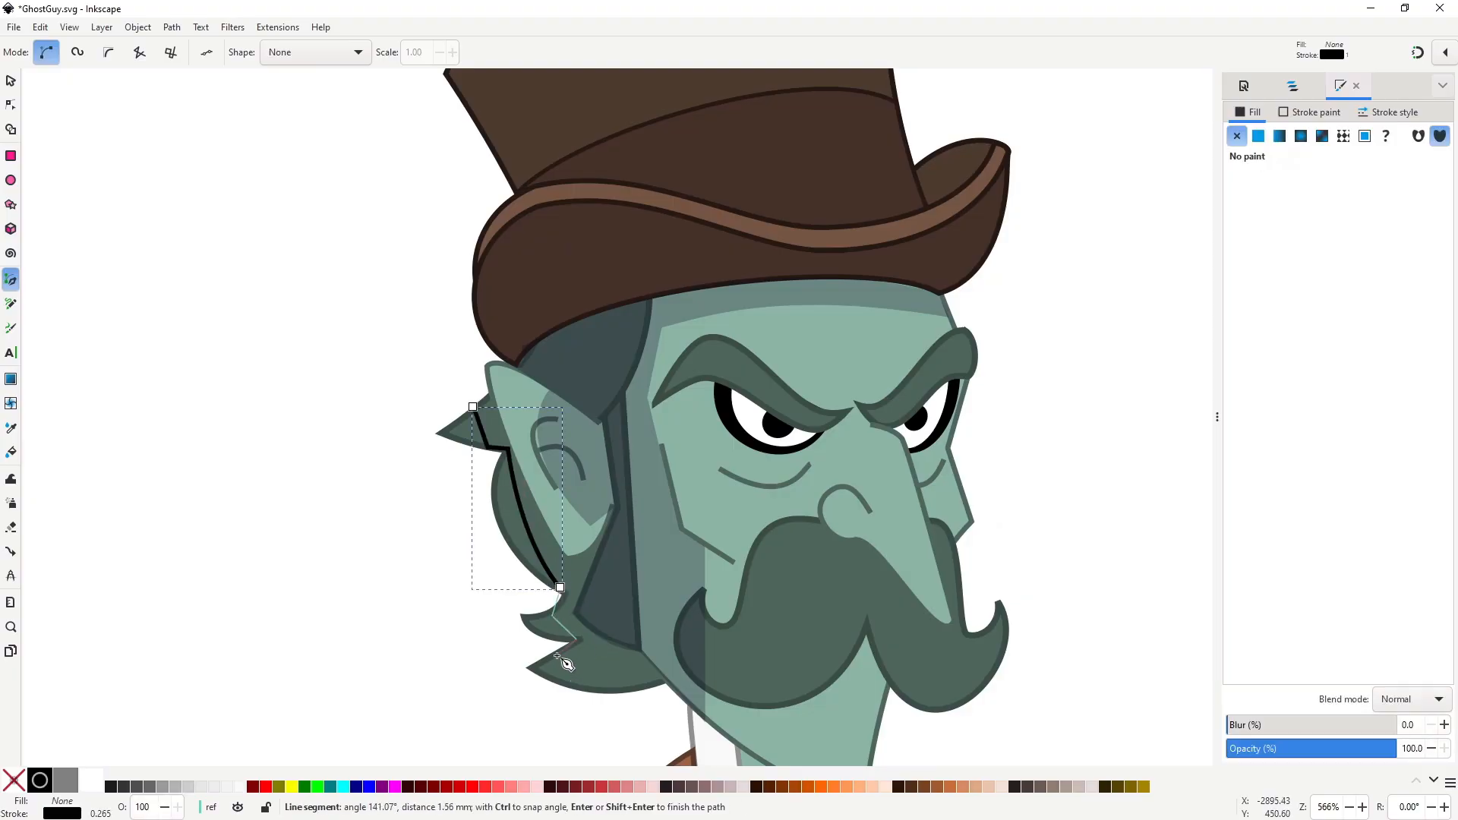
{"action": "left_click", "coordinate": [558, 655]}
{"action": "left_click", "coordinate": [575, 683]}
{"action": "left_click", "coordinate": [670, 684]}
Close the back hair shadow along the sideburn and rear edge of the ear, and apply the translucent navy shadow style.
{"action": "left_click", "coordinate": [639, 652]}
{"action": "left_click", "coordinate": [576, 609]}
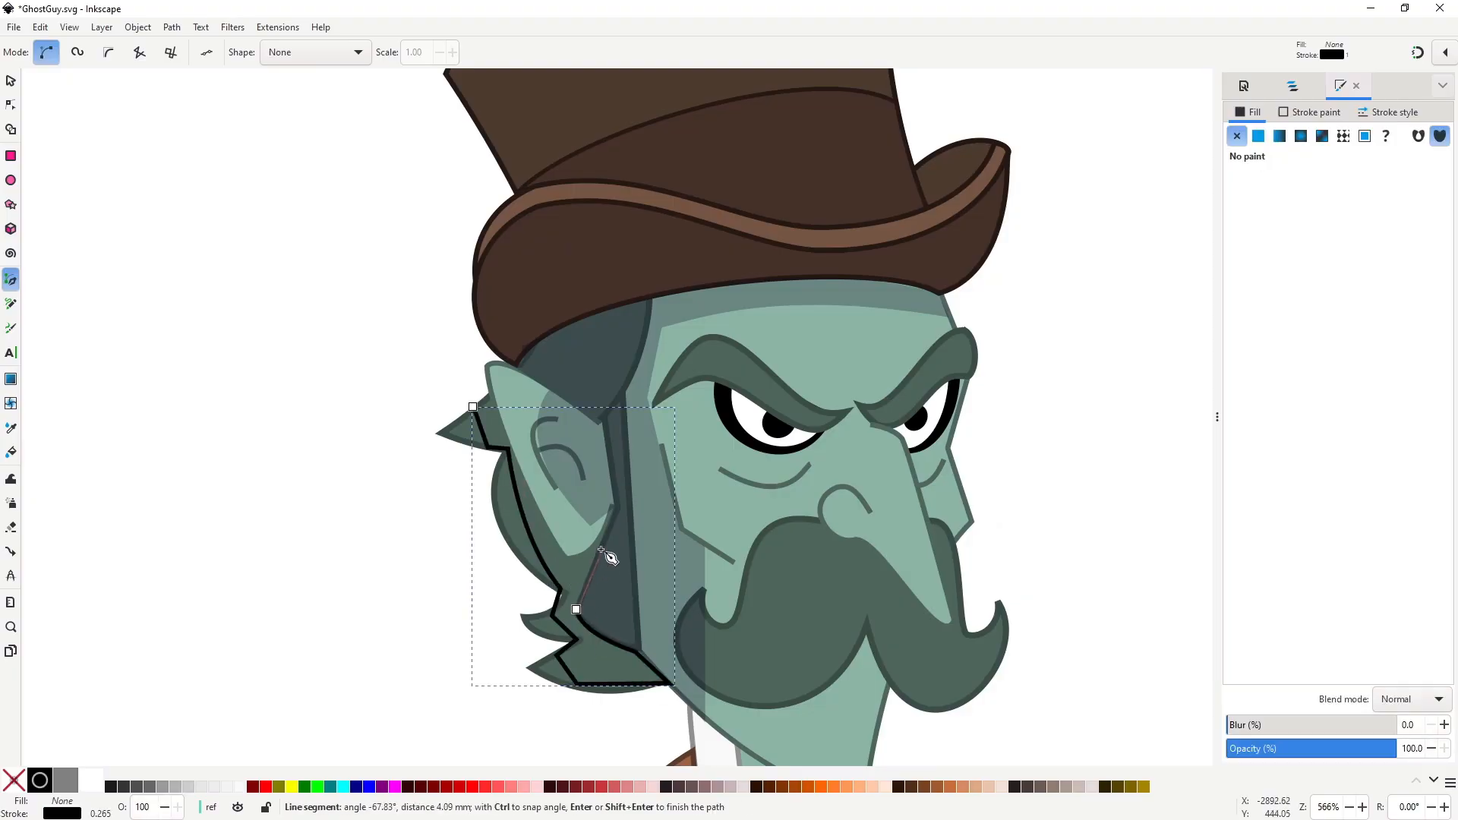
{"action": "left_click", "coordinate": [605, 539]}
{"action": "left_click_drag", "start_coordinate": [561, 556], "coordinate": [550, 554]}
{"action": "key", "text": "Return"}
{"action": "left_click", "coordinate": [561, 556]}
{"action": "left_click_drag", "start_coordinate": [491, 392], "coordinate": [486, 360]}
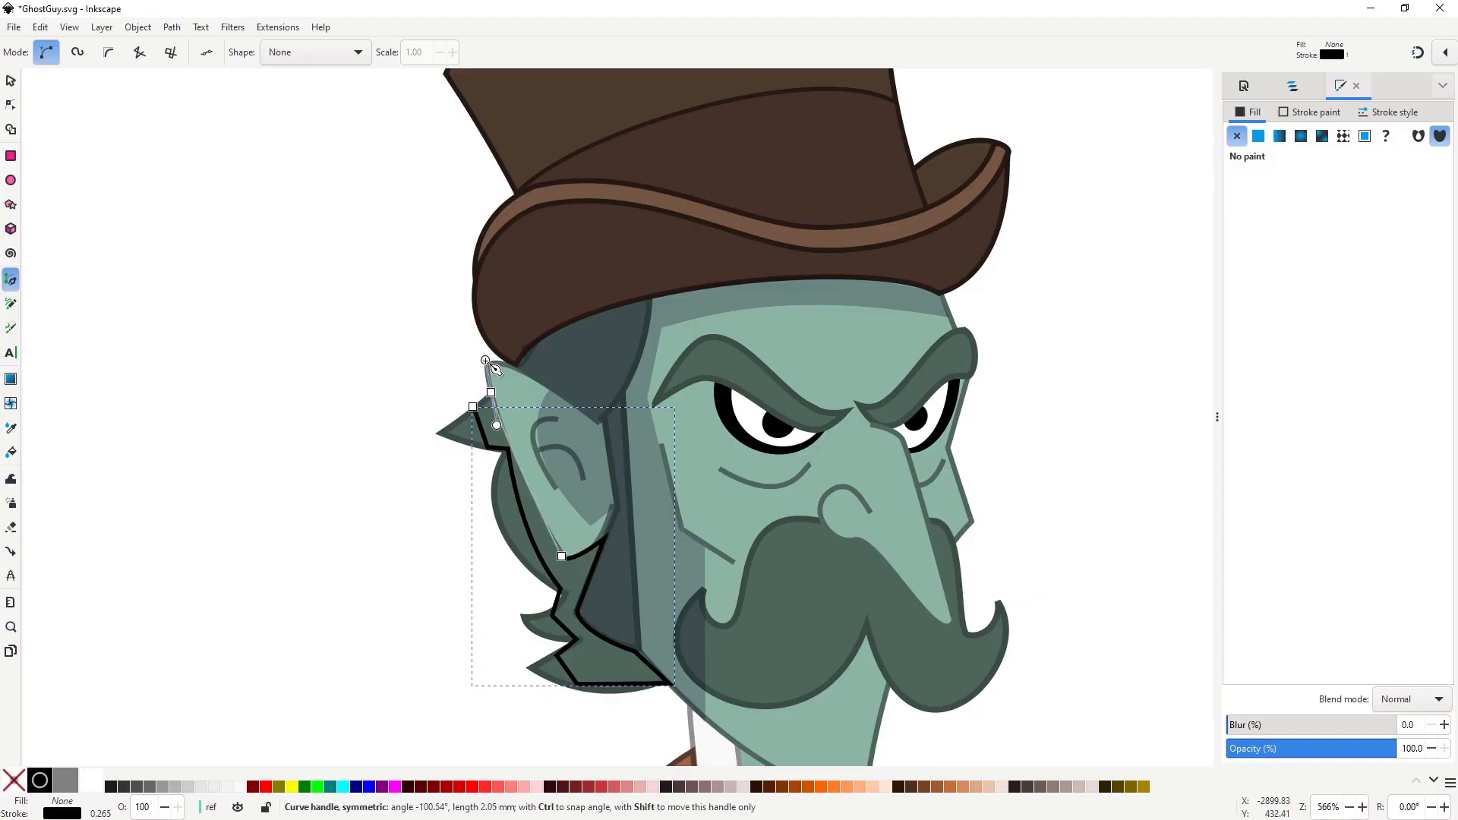
{"action": "key", "text": "Return"}
{"action": "left_click", "coordinate": [490, 392]}
{"action": "key", "text": "ctrl+z"}
{"action": "left_click", "coordinate": [490, 392]}
{"action": "left_click", "coordinate": [472, 408]}
{"action": "key", "text": "ctrl+shift+v"}
Move the back hair shadow's inner node onto the lower corner of the sideburn.
{"action": "scroll", "coordinate": [968, 595], "scroll_direction": "down", "scroll_amount": 4}
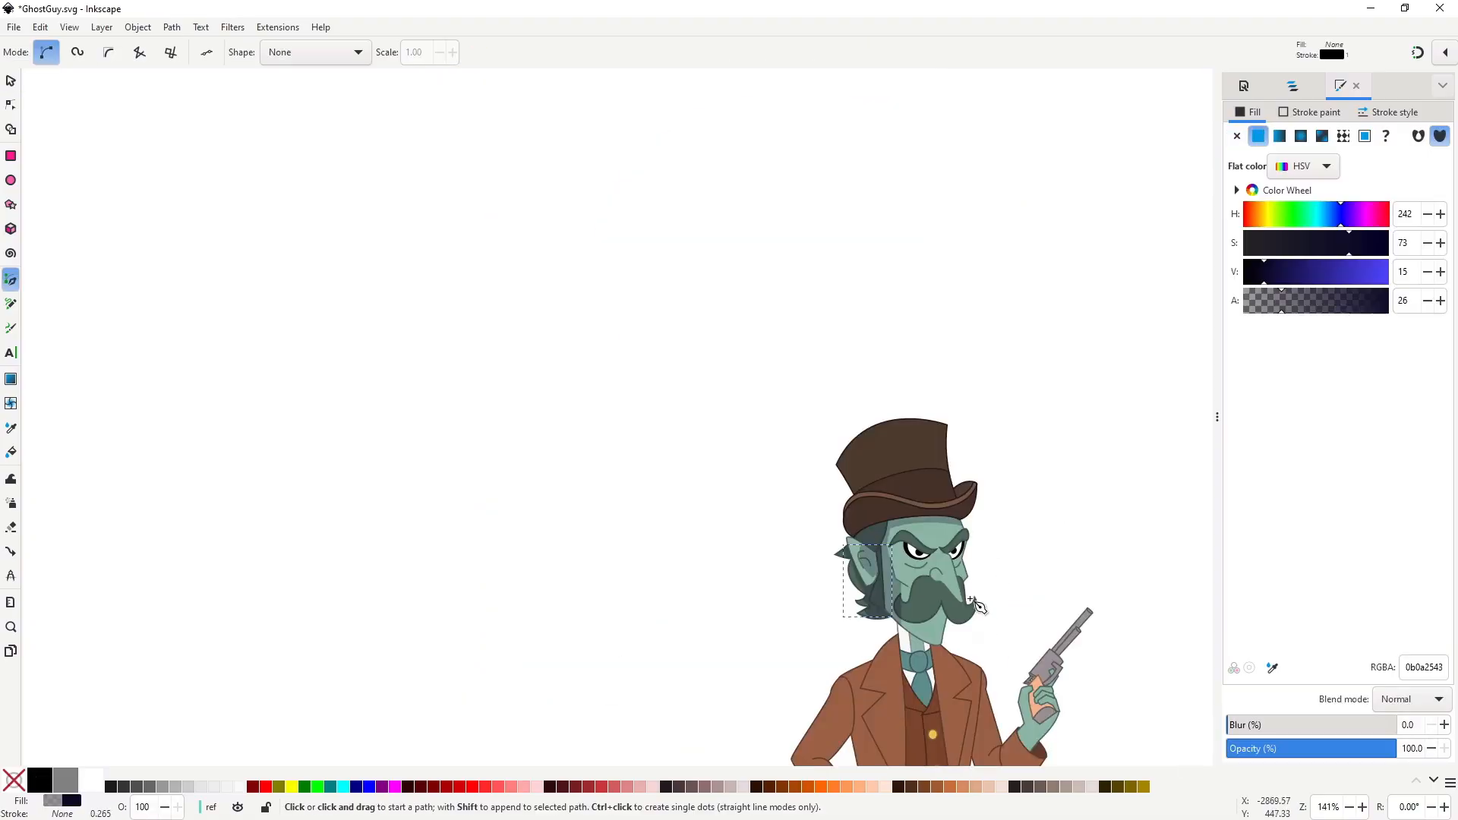
{"action": "scroll", "coordinate": [976, 604], "scroll_direction": "up", "scroll_amount": 4}
{"action": "key", "text": "n"}
{"action": "left_click", "coordinate": [872, 576]}
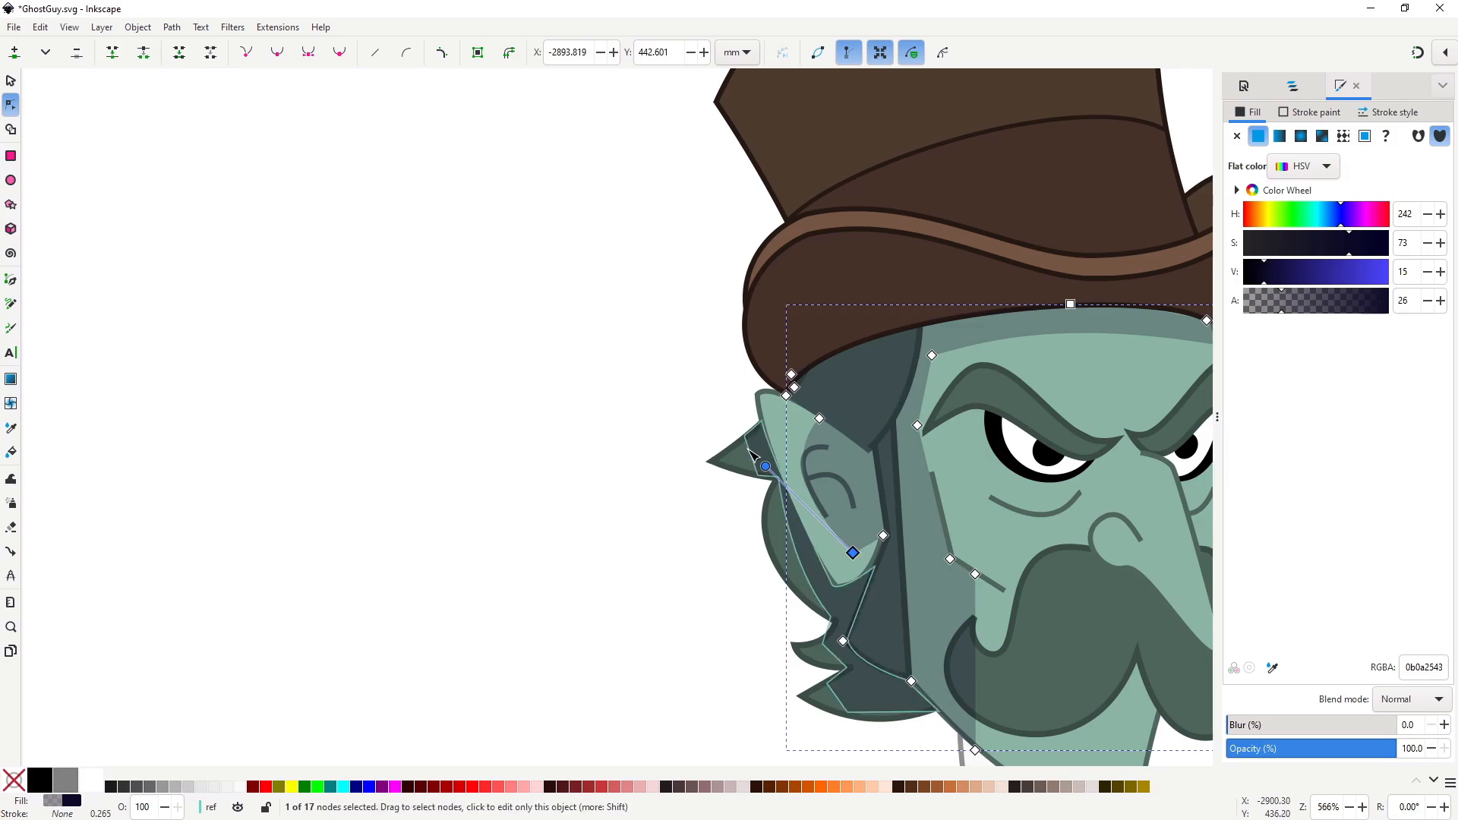
{"action": "left_click", "coordinate": [748, 450]}
{"action": "key", "text": "space"}
{"action": "key", "text": "space"}
{"action": "left_click_drag", "start_coordinate": [919, 702], "coordinate": [819, 580]}
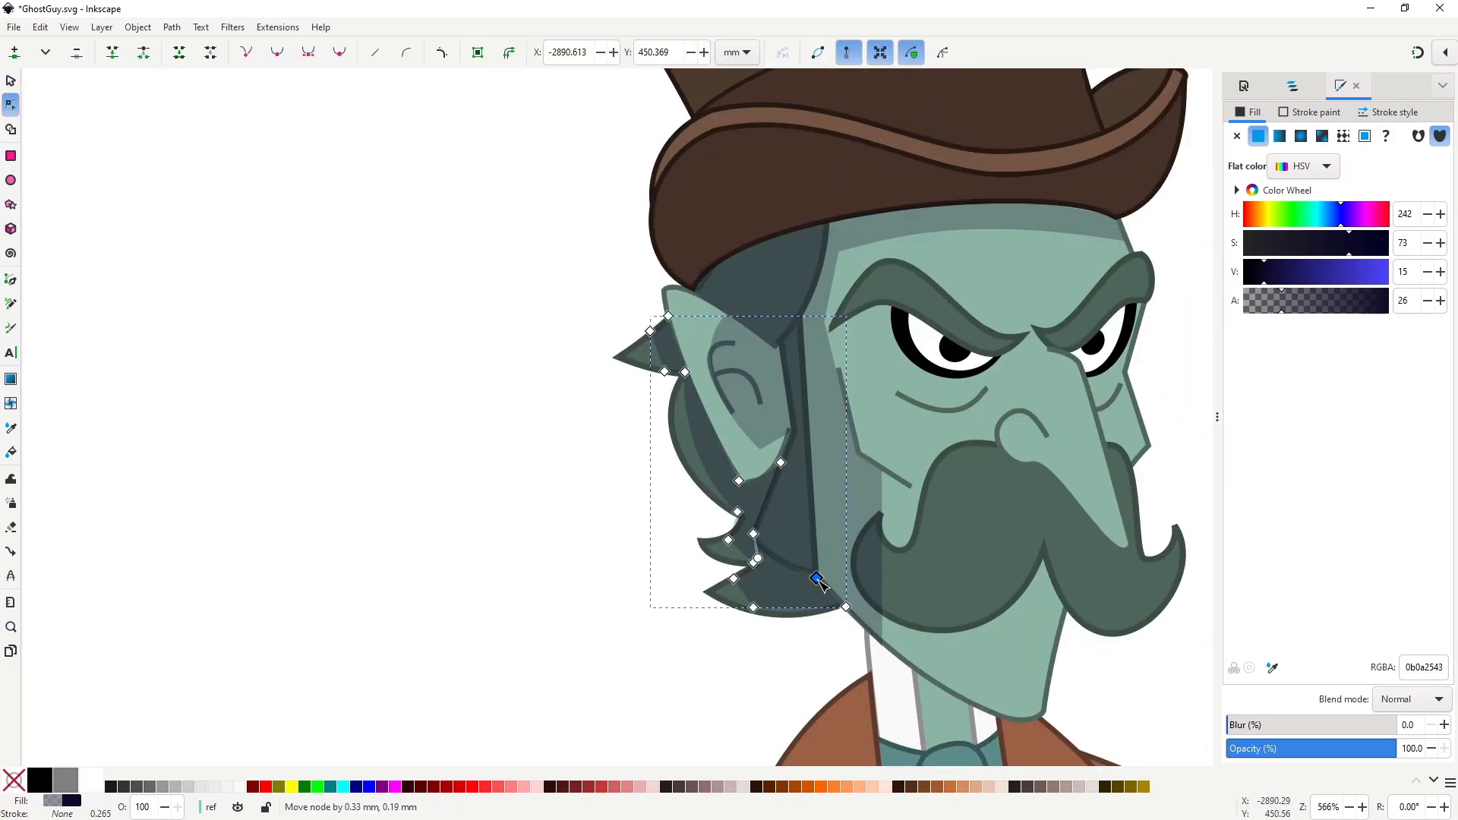
{"action": "key", "text": "space"}
{"action": "left_click_drag", "start_coordinate": [1045, 684], "coordinate": [824, 576]}
Bring the moustache in front of the side face shadow and raise the nose above the moustache.
{"action": "left_click", "coordinate": [760, 474]}
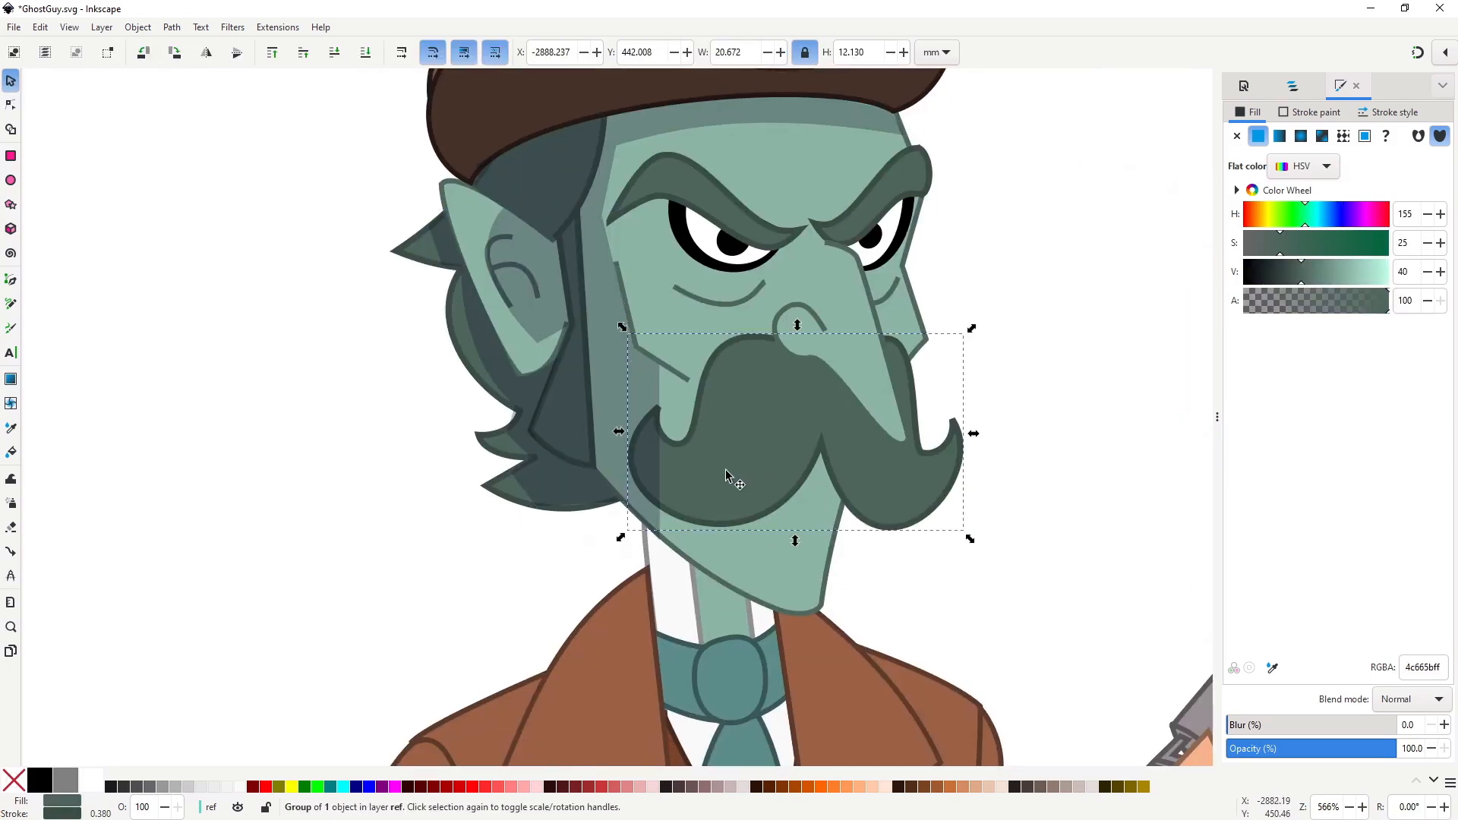
{"action": "left_click_drag", "start_coordinate": [946, 433], "coordinate": [840, 559]}
{"action": "left_click", "coordinate": [744, 458]}
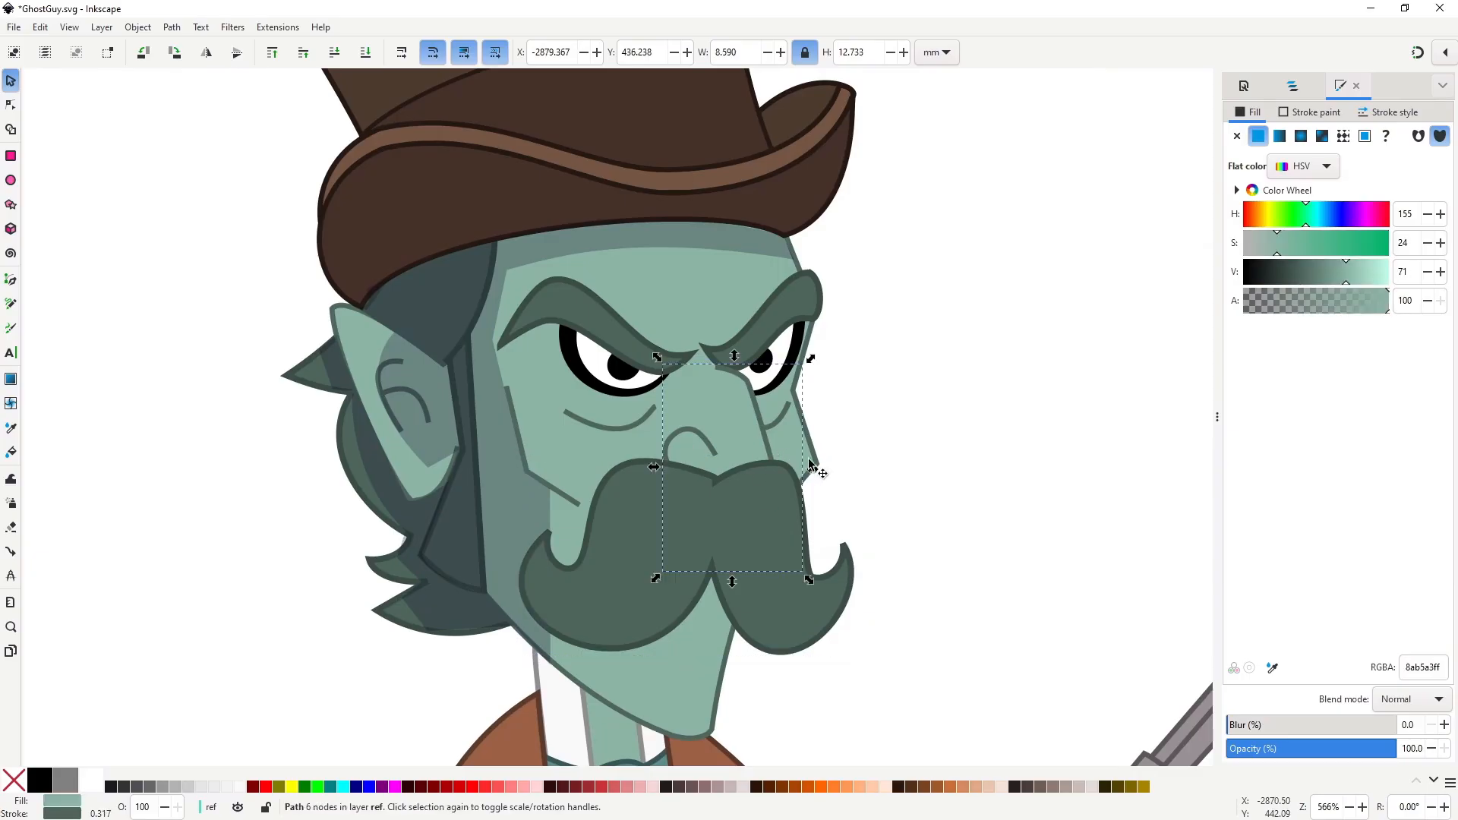
{"action": "key", "text": "Escape"}
Draw a closed shadow shape from the nostril along the nose's underside onto the moustache, and apply the translucent navy shadow style.
{"action": "key", "text": "b"}
{"action": "left_click", "coordinate": [675, 435]}
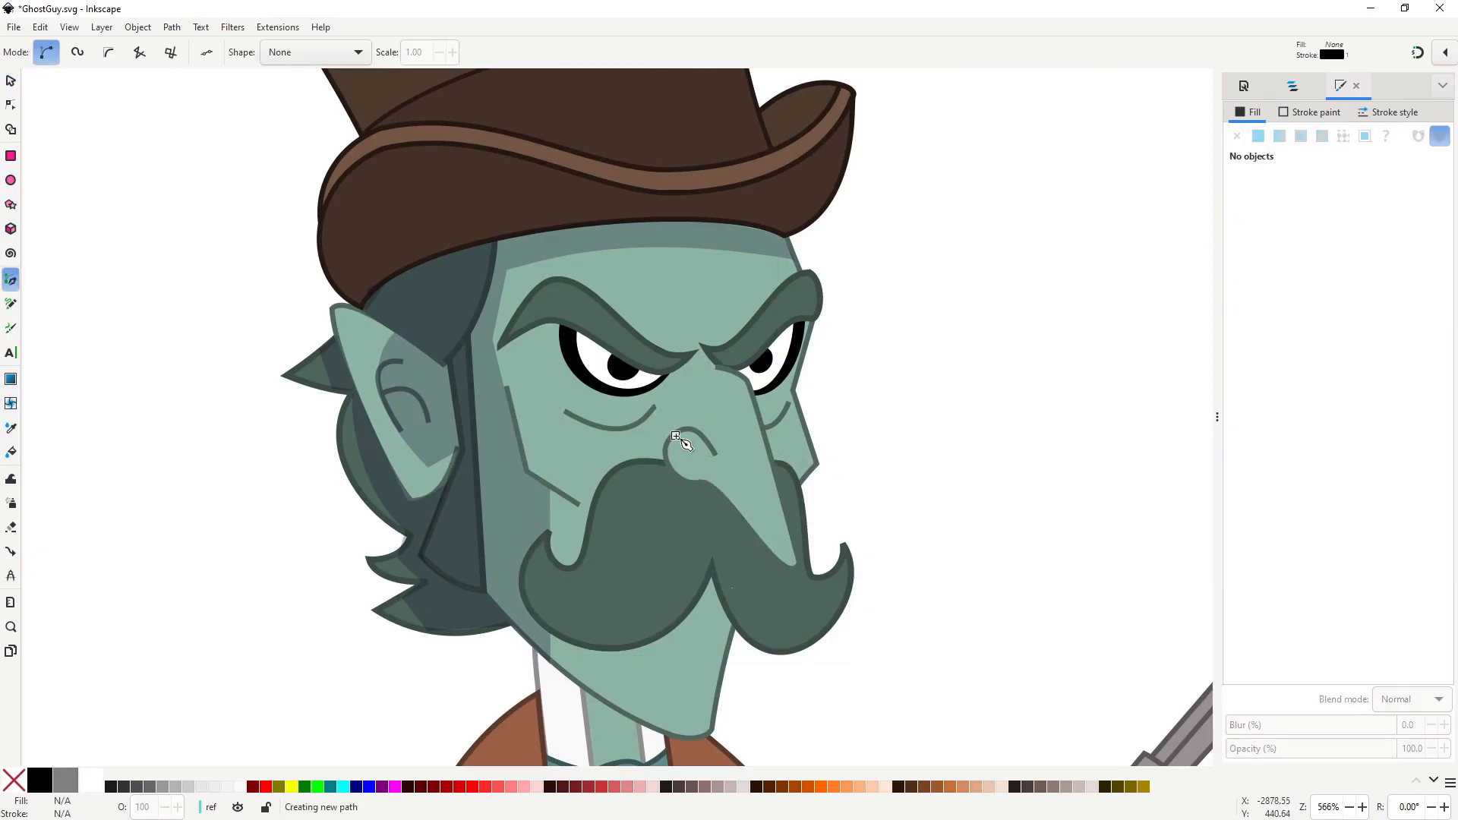
{"action": "left_click_drag", "start_coordinate": [707, 470], "coordinate": [736, 486]}
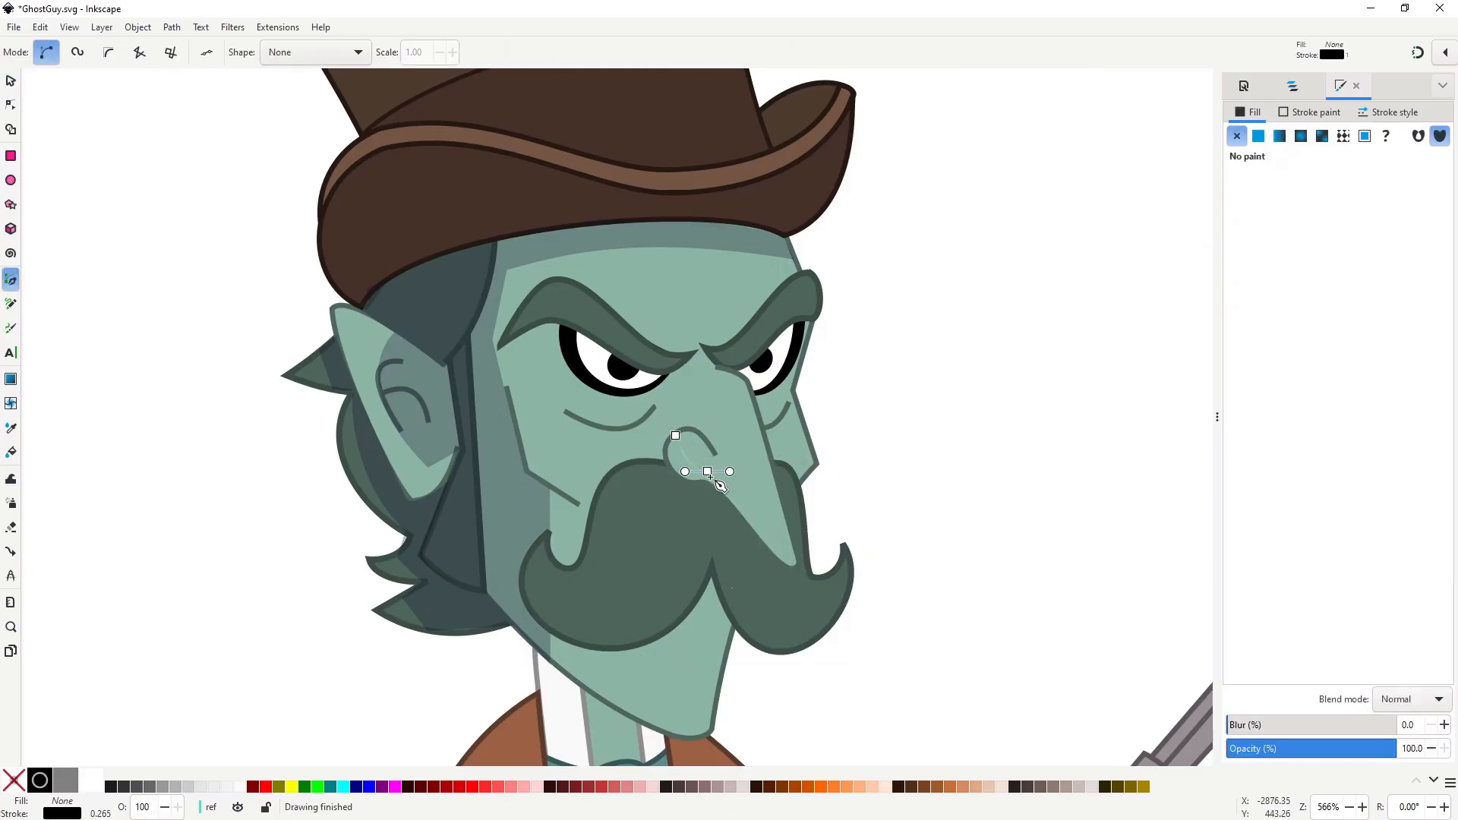
{"action": "left_click", "coordinate": [771, 547]}
{"action": "left_click", "coordinate": [744, 521]}
{"action": "left_click", "coordinate": [744, 540]}
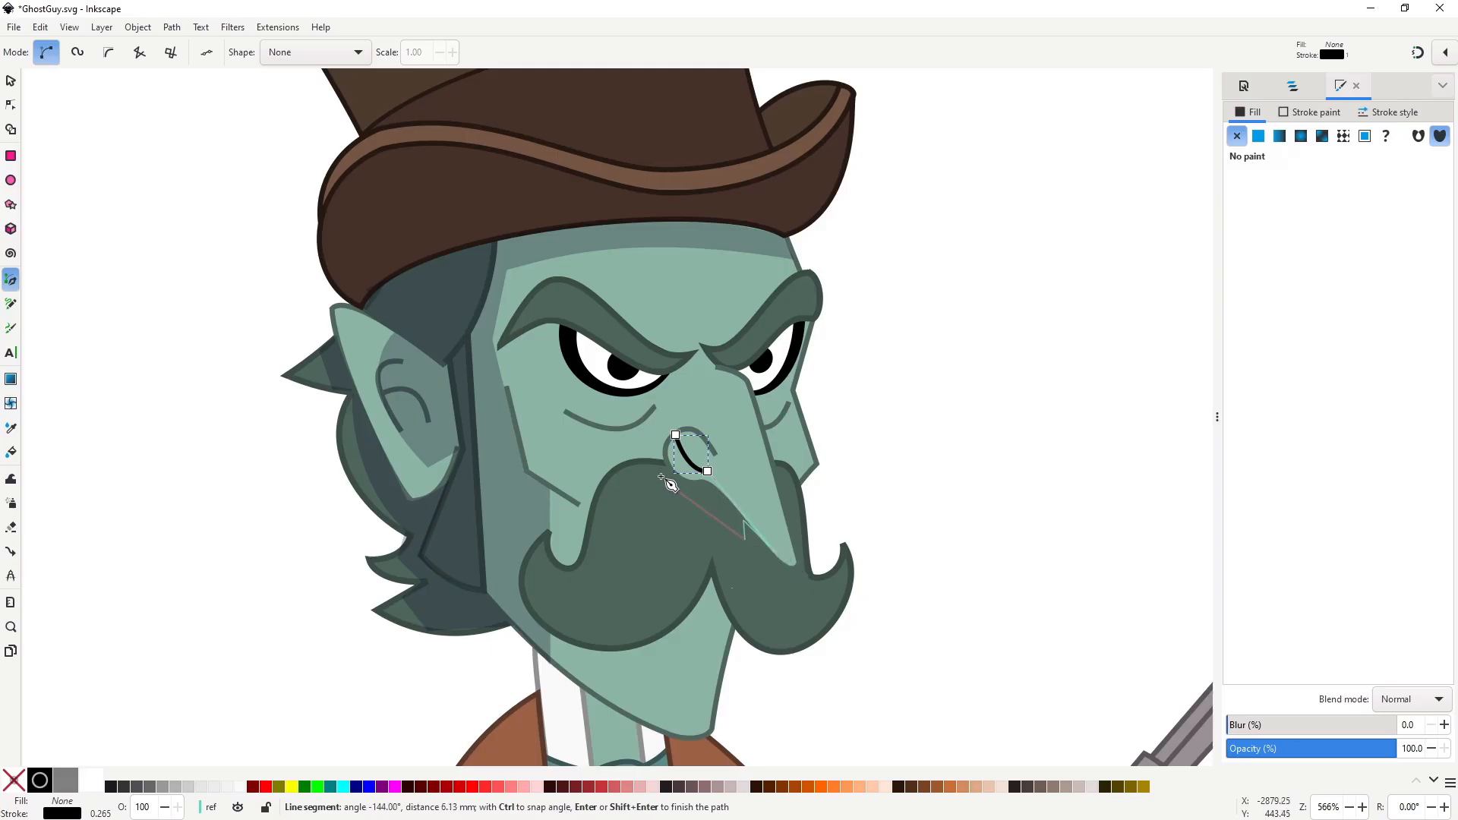
{"action": "left_click", "coordinate": [660, 467]}
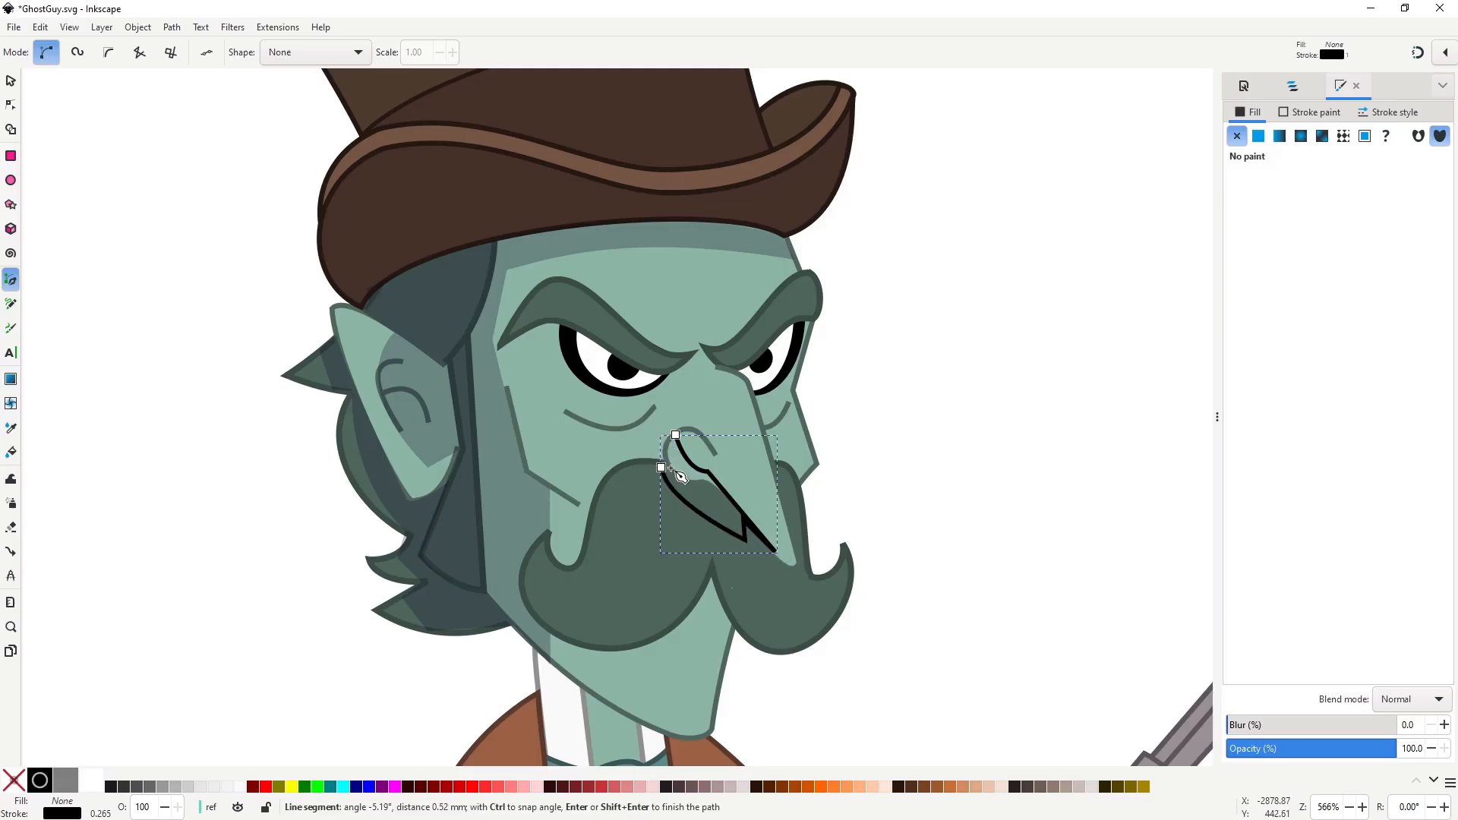
{"action": "left_click", "coordinate": [676, 437]}
{"action": "key", "text": "n"}
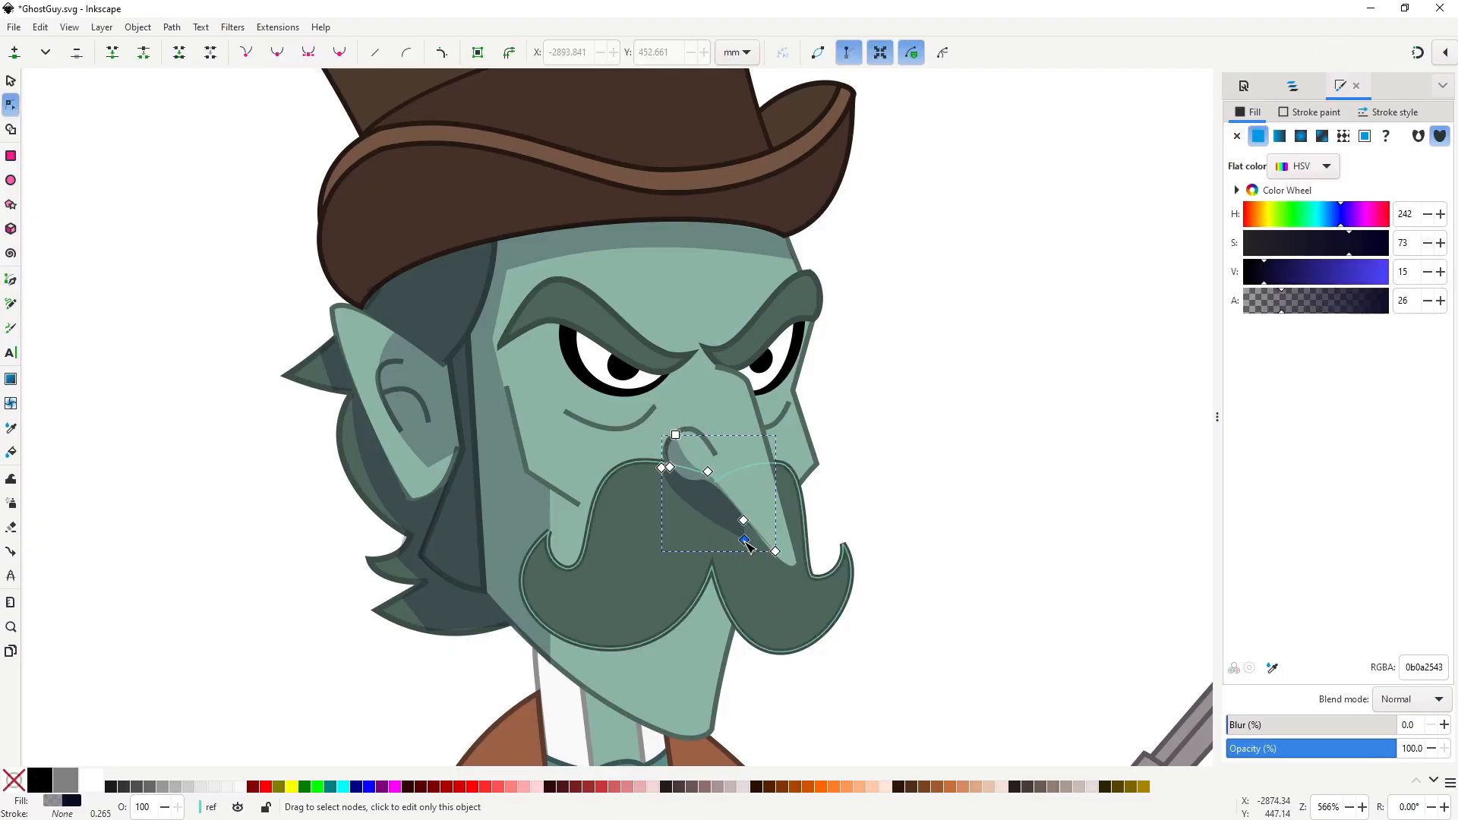
Draw a curved upper edge for the moustache shadow from its rear tip to the central notch.
{"action": "key", "text": "b"}
{"action": "left_click", "coordinate": [528, 559]}
{"action": "left_click_drag", "start_coordinate": [709, 570], "coordinate": [893, 447]}
{"action": "key", "text": "Return"}
{"action": "key", "text": "n"}
{"action": "left_click_drag", "start_coordinate": [709, 569], "coordinate": [714, 564]}
{"action": "key", "text": "b"}
{"action": "left_click", "coordinate": [713, 565]}
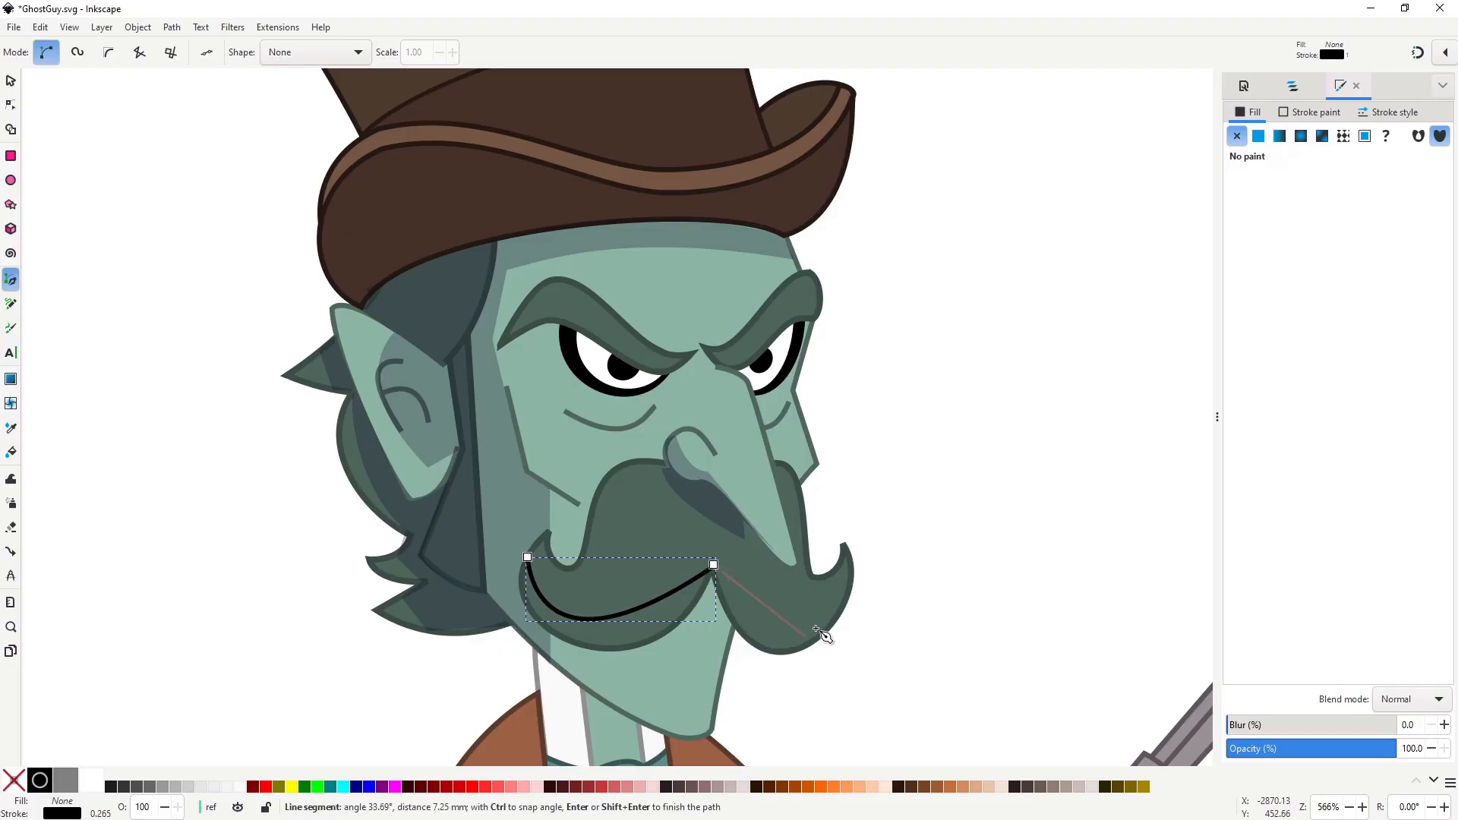
Continue the moustache shadow to the far tip, close it along the lower edge and chin, and apply the translucent navy shadow style.
{"action": "left_click_drag", "start_coordinate": [843, 604], "coordinate": [908, 523]}
{"action": "left_click_drag", "start_coordinate": [731, 626], "coordinate": [661, 561]}
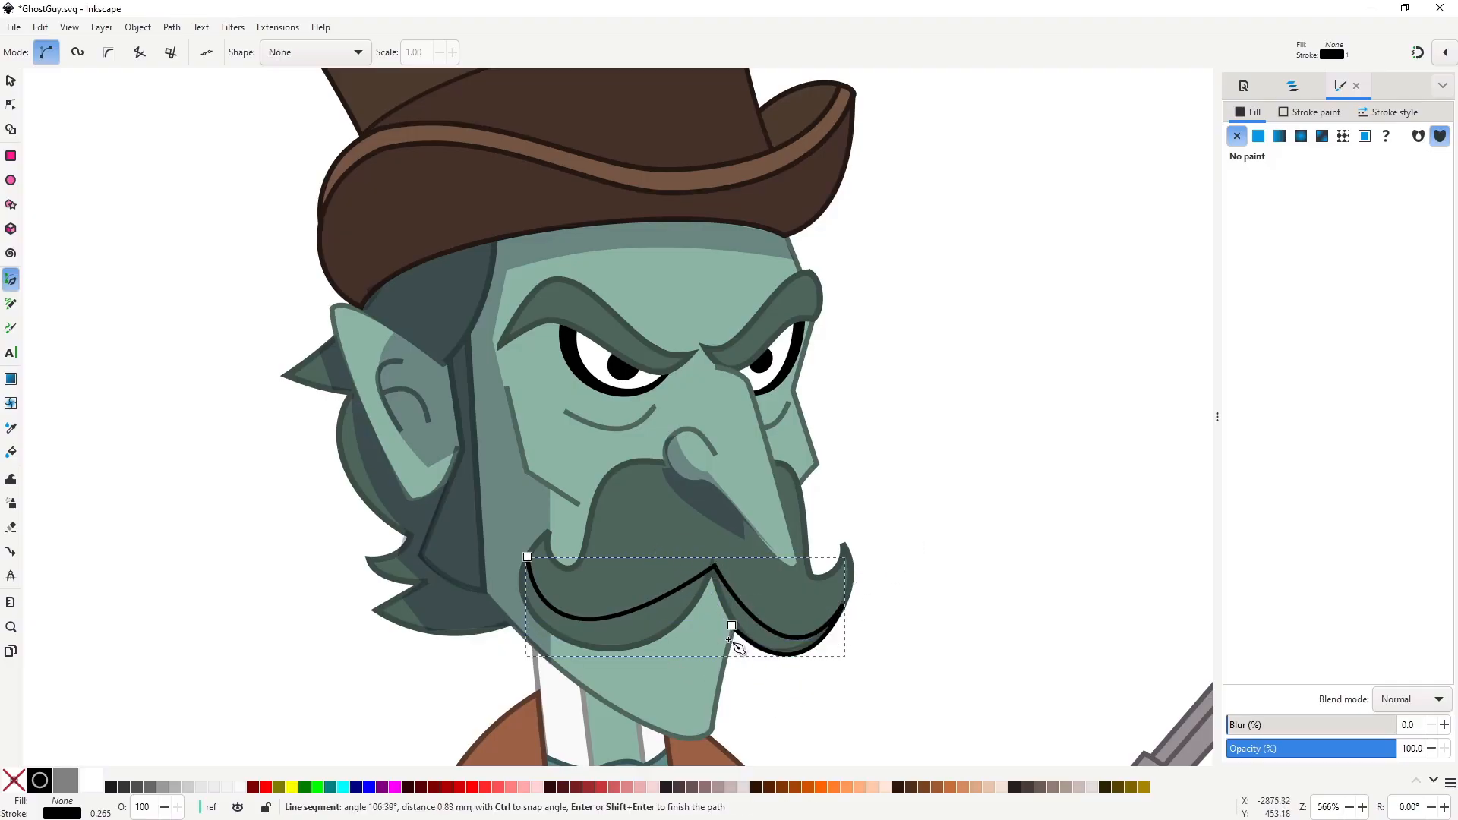
{"action": "mouse_move", "coordinate": [547, 629]}
{"action": "left_mouse_down"}
{"action": "mouse_move", "coordinate": [472, 537]}
{"action": "mouse_move", "coordinate": [478, 554]}
{"action": "left_mouse_up"}
{"action": "key", "text": "Return"}
{"action": "left_click", "coordinate": [530, 559]}
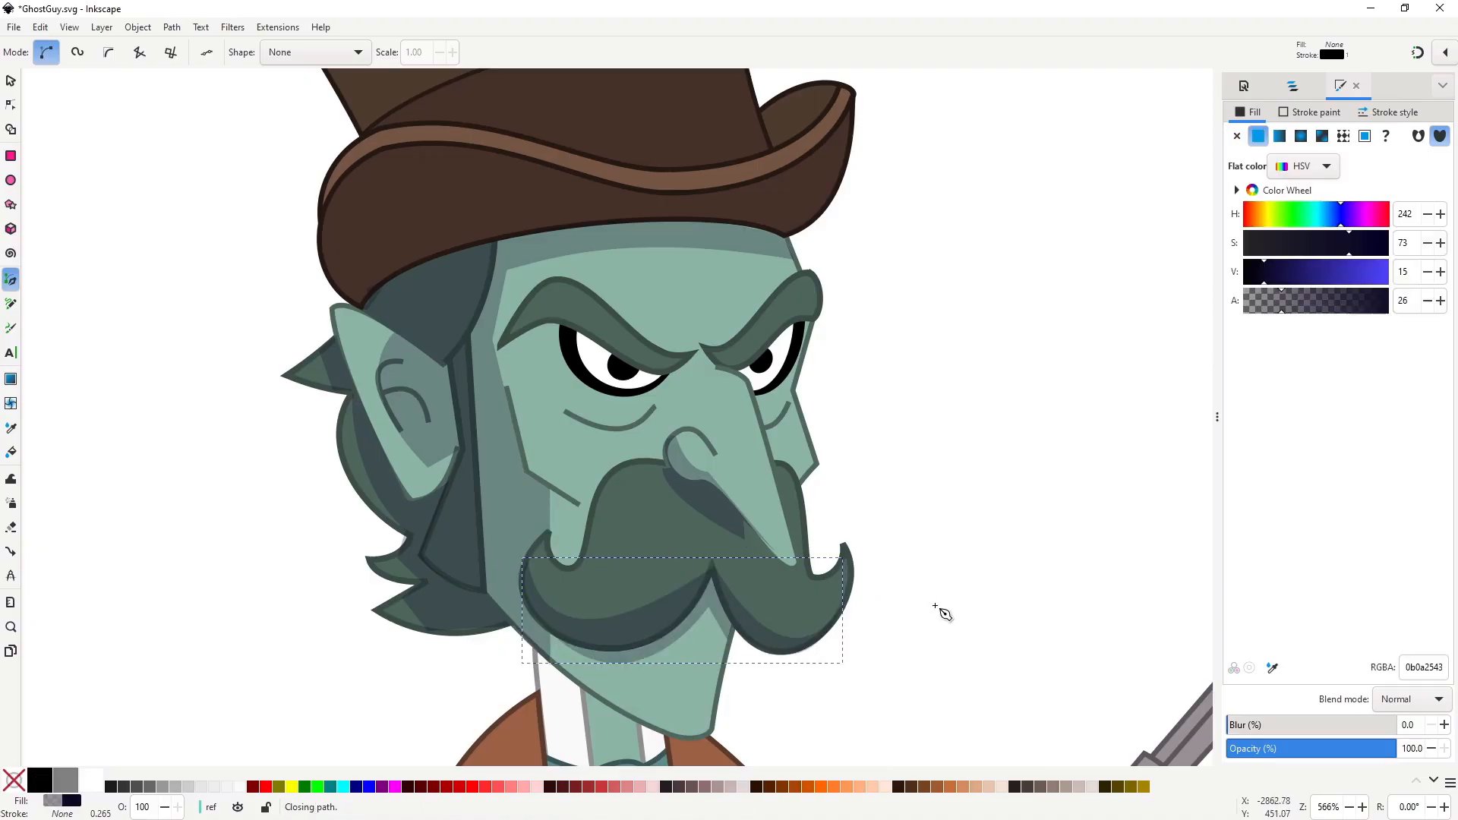
Raise the moustache shadow's central node slightly above the notch between the two moustache halves.
{"action": "key", "text": "n"}
{"action": "left_click_drag", "start_coordinate": [715, 566], "coordinate": [714, 549]}
{"action": "mouse_move", "coordinate": [532, 671]}
{"action": "left_mouse_down"}
{"action": "mouse_move", "coordinate": [563, 697]}
{"action": "mouse_move", "coordinate": [533, 695]}
{"action": "left_mouse_up"}
{"action": "key", "text": "Escape"}
{"action": "key", "text": "Escape"}
{"action": "key", "text": "b"}
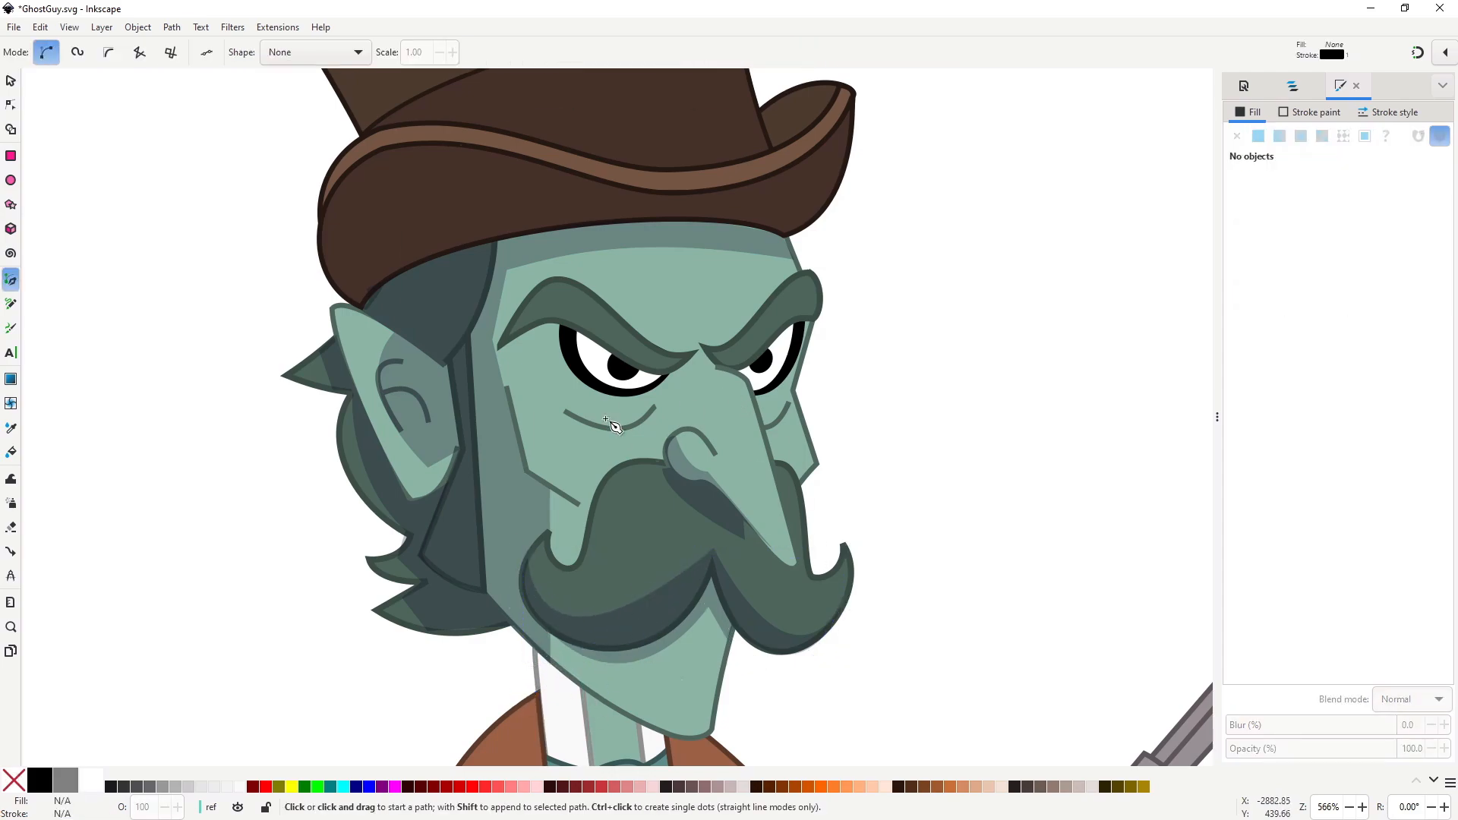
Draw a closed shadow shape around the near eye, running along the eyebrow and back beneath the eye bag.
{"action": "scroll", "coordinate": [495, 414], "scroll_direction": "up", "scroll_amount": 3}
{"action": "left_click", "coordinate": [486, 420]}
{"action": "left_click", "coordinate": [534, 381]}
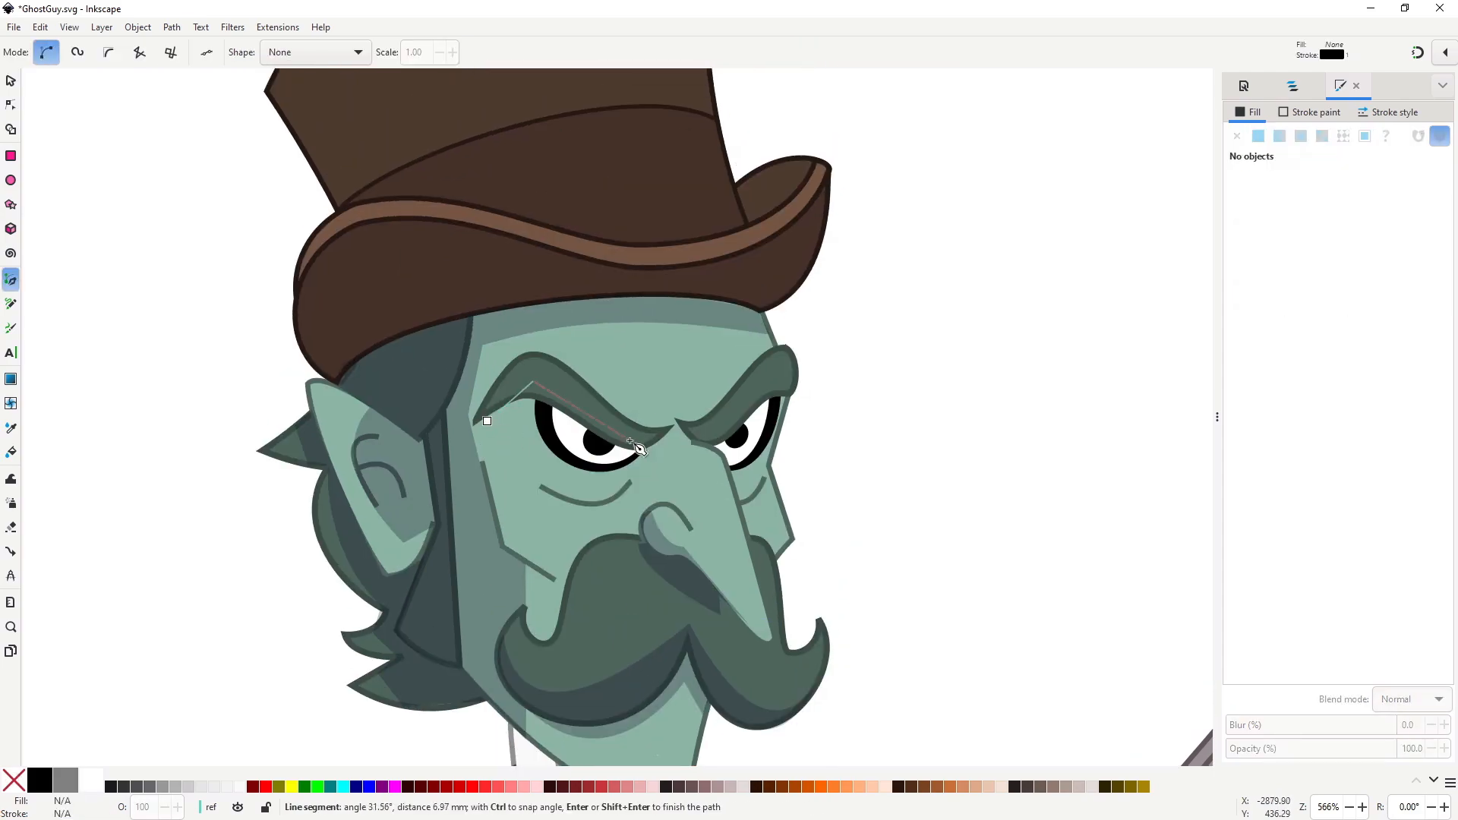
{"action": "left_click_drag", "start_coordinate": [652, 443], "coordinate": [671, 446]}
{"action": "key", "text": "Return"}
{"action": "left_click", "coordinate": [652, 443]}
{"action": "left_click", "coordinate": [540, 483]}
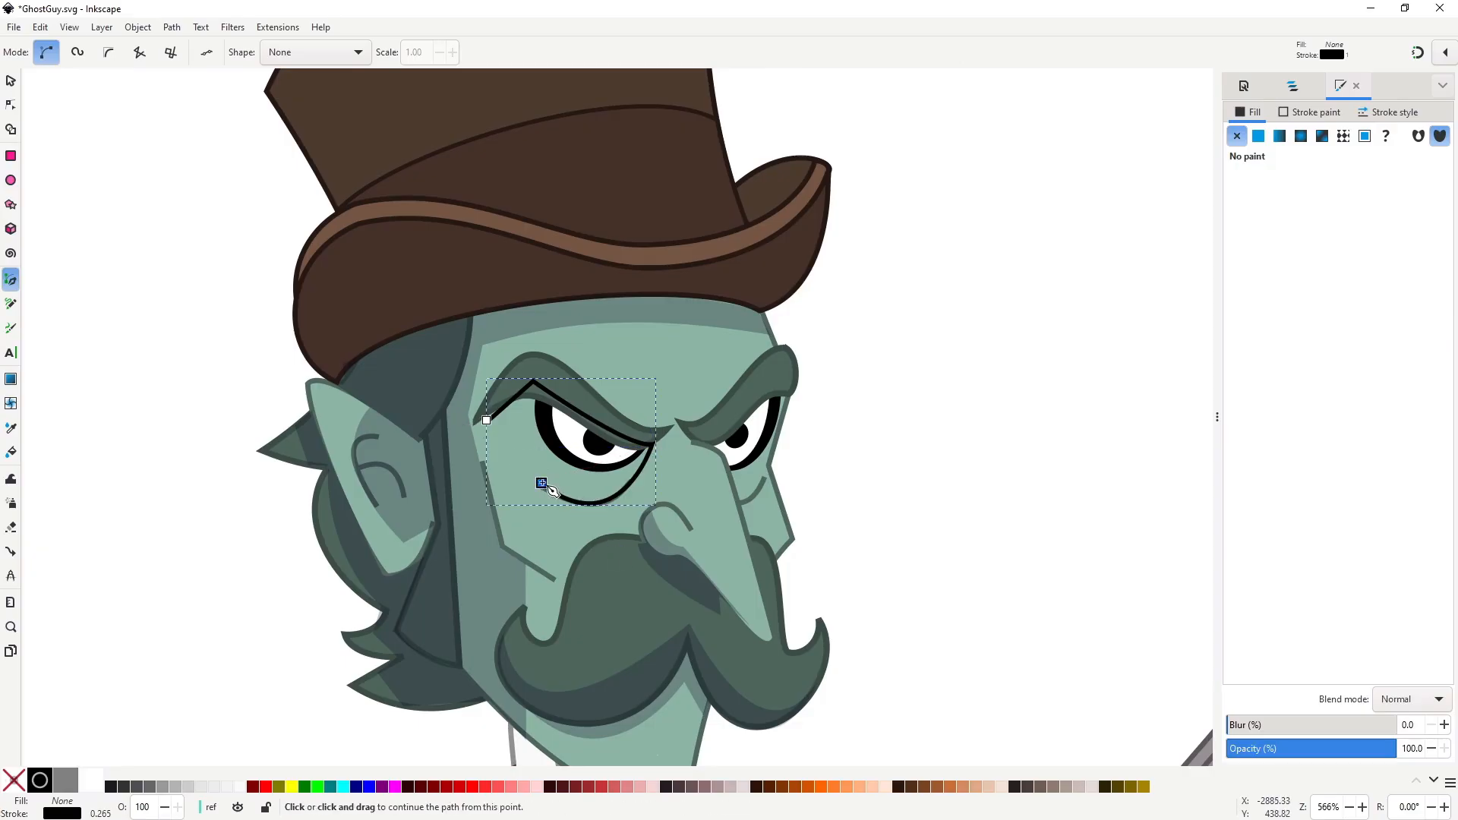
{"action": "left_click", "coordinate": [487, 420]}
Curve the near eye shadow's upper edge to follow the eyebrow and apply the translucent navy shadow style.
{"action": "key", "text": "n"}
{"action": "left_click_drag", "start_coordinate": [486, 420], "coordinate": [562, 377]}
{"action": "left_click", "coordinate": [533, 380]}
{"action": "key", "text": "s"}
{"action": "left_click", "coordinate": [963, 449]}
{"action": "scroll", "coordinate": [900, 441], "scroll_direction": "down", "scroll_amount": 2}
{"action": "scroll", "coordinate": [760, 462], "scroll_direction": "down", "scroll_amount": 3}
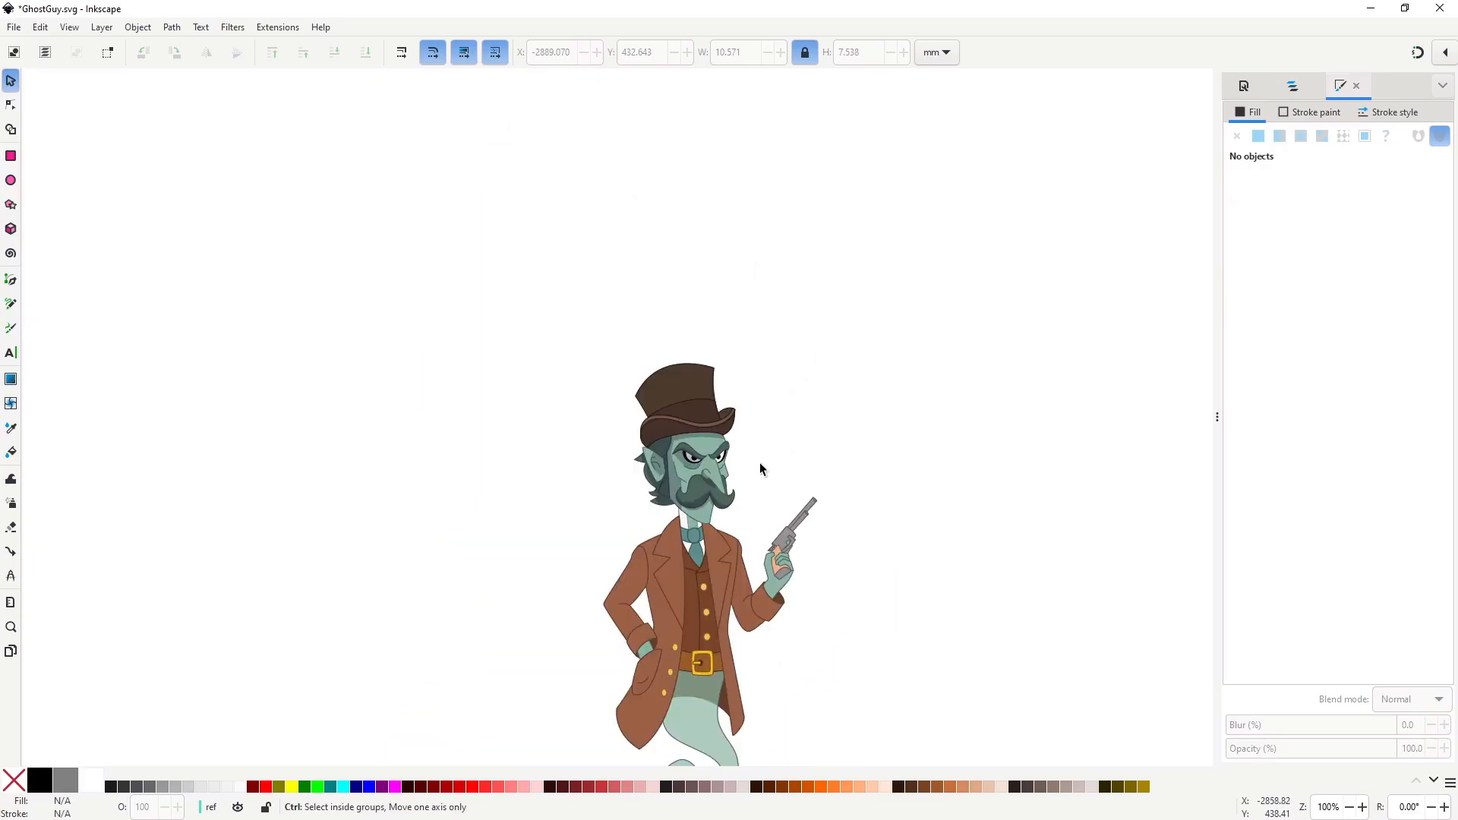
{"action": "scroll", "coordinate": [759, 463], "scroll_direction": "up", "scroll_amount": 6}
{"action": "key", "text": "b"}
{"action": "left_click", "coordinate": [650, 471]}
{"action": "left_click_drag", "start_coordinate": [625, 411], "coordinate": [594, 393]}
Lighten the near eye's shadow by lowering the alpha of its fill.
{"action": "key", "text": "n"}
{"action": "left_click", "coordinate": [453, 490]}
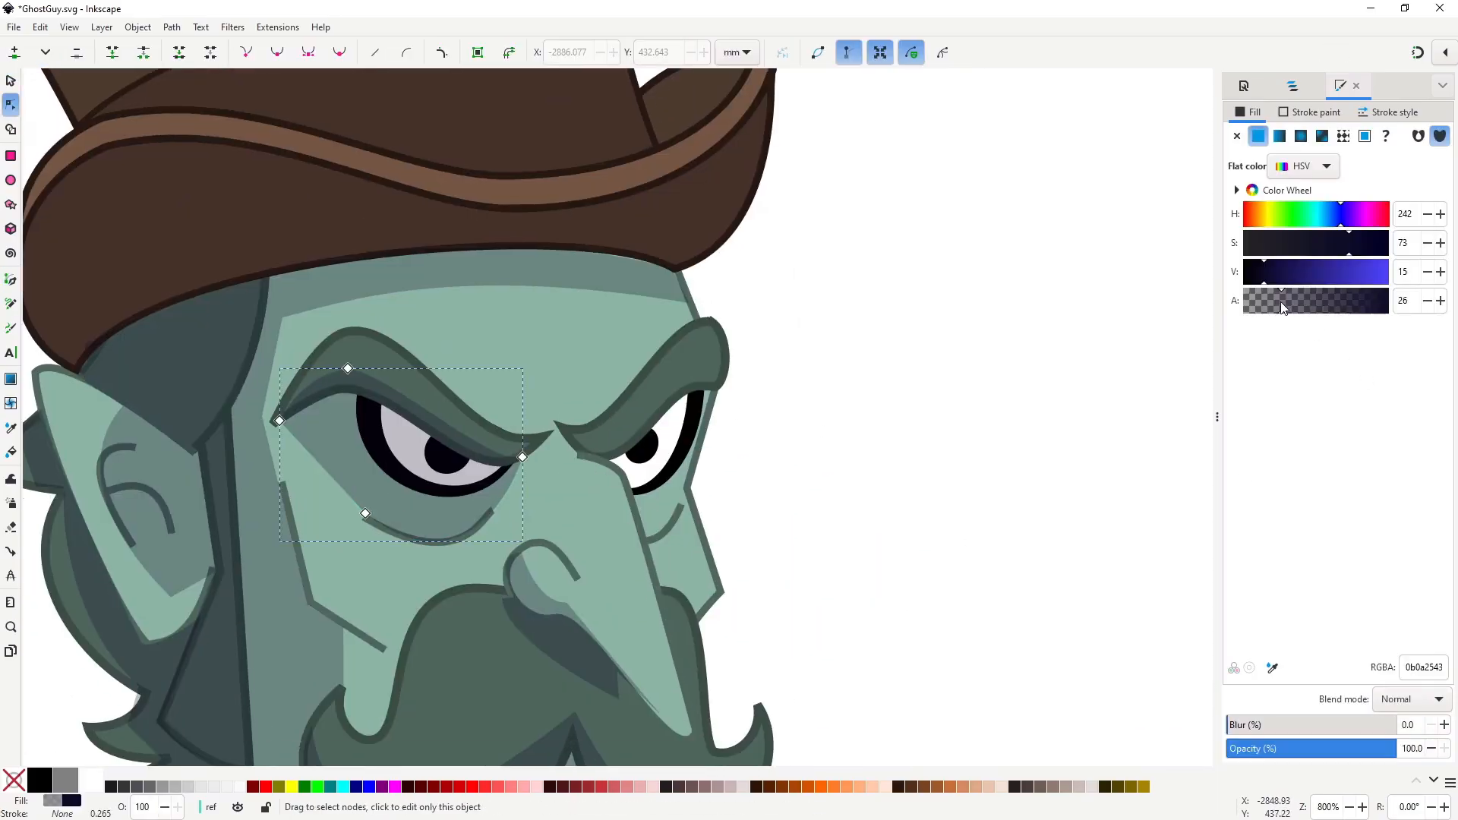
{"action": "left_click_drag", "start_coordinate": [1280, 305], "coordinate": [1267, 307]}
Draw a closed shadow shape over the far eye, from the lower eyebrow around the eye bag and back along the nose.
{"action": "key", "text": "b"}
{"action": "left_click", "coordinate": [593, 450]}
{"action": "mouse_move", "coordinate": [681, 370]}
{"action": "left_mouse_down"}
{"action": "mouse_move", "coordinate": [695, 341]}
{"action": "mouse_move", "coordinate": [734, 404]}
{"action": "left_mouse_up"}
{"action": "key", "text": "Return"}
{"action": "left_click", "coordinate": [681, 371]}
{"action": "key", "text": "Return"}
{"action": "left_click", "coordinate": [722, 379]}
{"action": "left_click", "coordinate": [646, 542]}
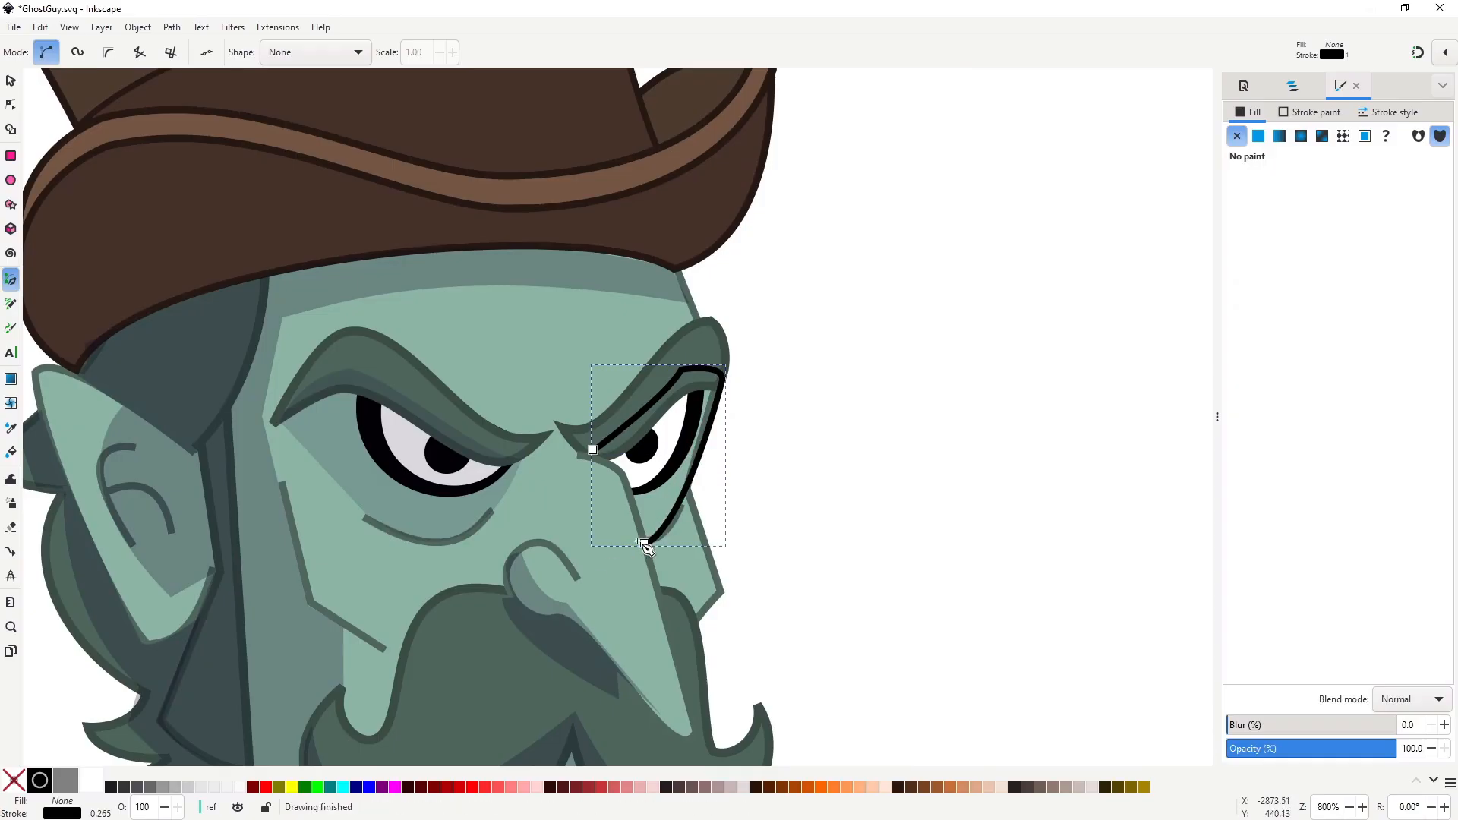
{"action": "left_click", "coordinate": [628, 469]}
Apply the navy shadow style to the far eye's shape and lower its fill alpha to about 10.
{"action": "key", "text": "ctrl+shift+v"}
{"action": "left_click_drag", "start_coordinate": [1280, 305], "coordinate": [1261, 302]}
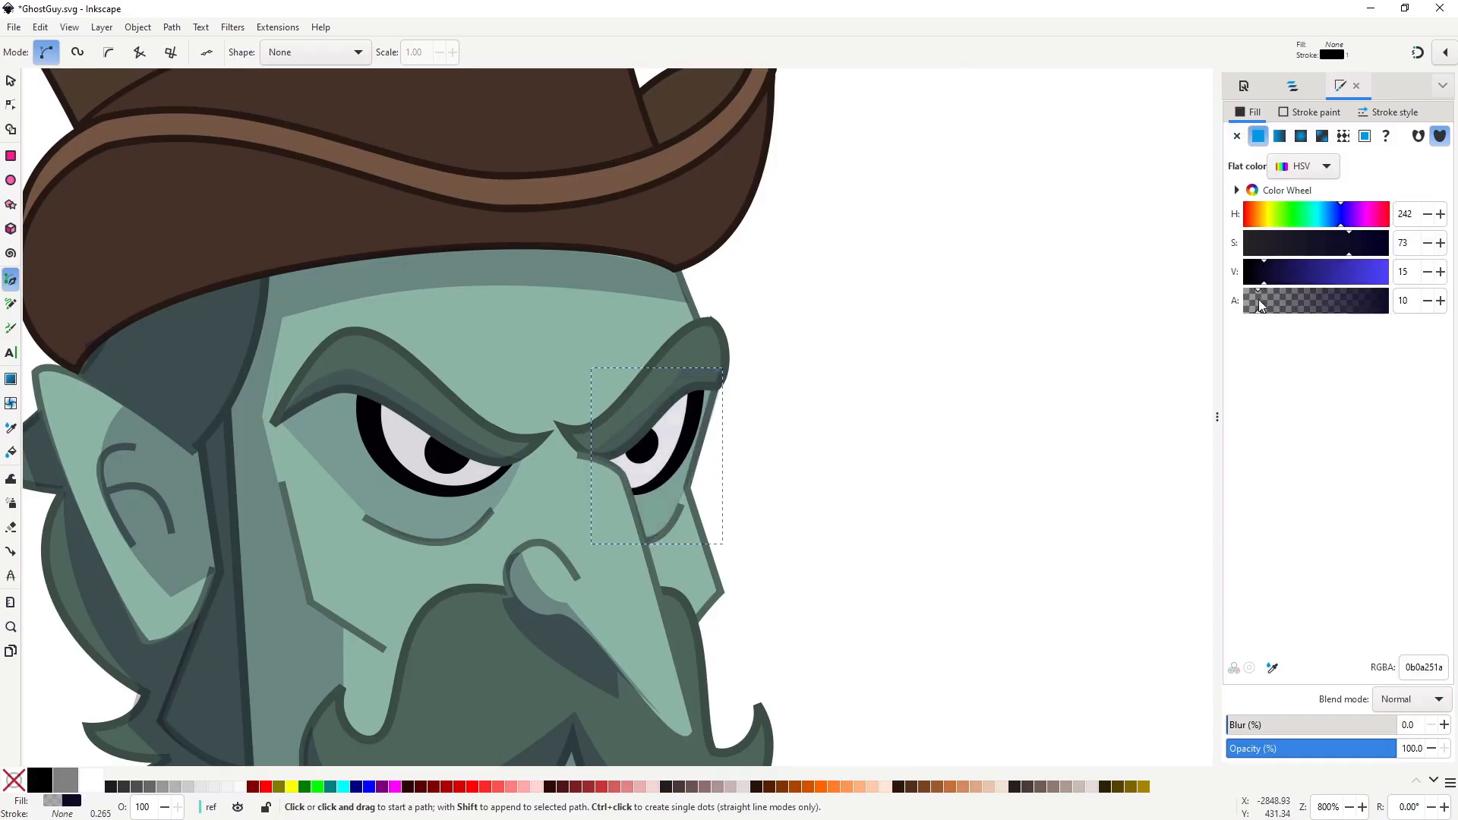
{"action": "key", "text": "s"}
{"action": "left_click", "coordinate": [869, 422]}
Draw the inner and lower edges of a shadow shape on the rear side of the hat crown, down to the brim.
{"action": "scroll", "coordinate": [869, 423], "scroll_direction": "down", "scroll_amount": 4}
{"action": "left_click_drag", "start_coordinate": [989, 520], "coordinate": [865, 442]}
{"action": "left_click_drag", "start_coordinate": [807, 488], "coordinate": [750, 472]}
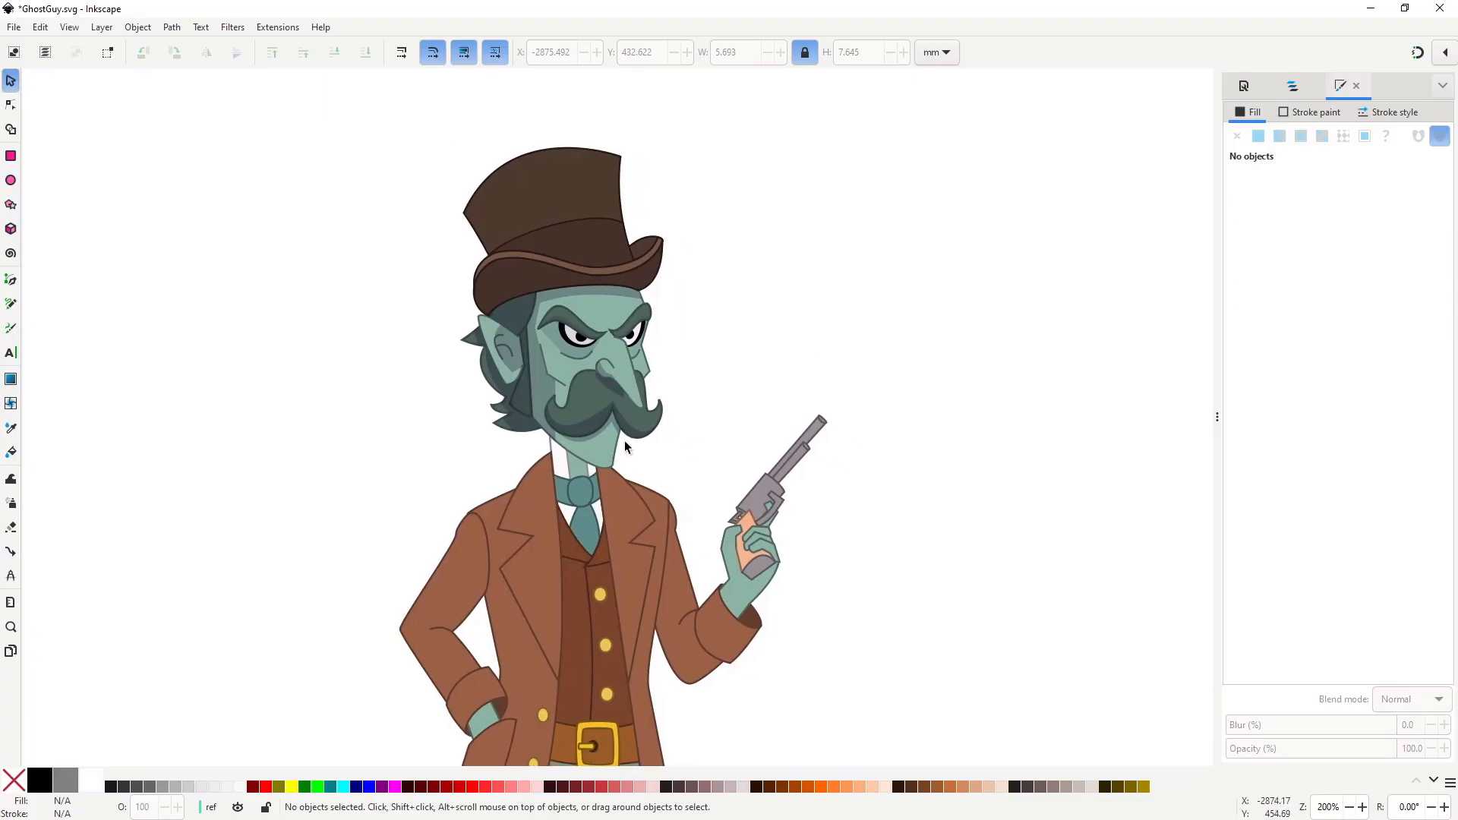
{"action": "left_click_drag", "start_coordinate": [561, 235], "coordinate": [513, 450]}
{"action": "scroll", "coordinate": [479, 392], "scroll_direction": "up", "scroll_amount": 1}
{"action": "key", "text": "b"}
{"action": "left_click", "coordinate": [458, 332]}
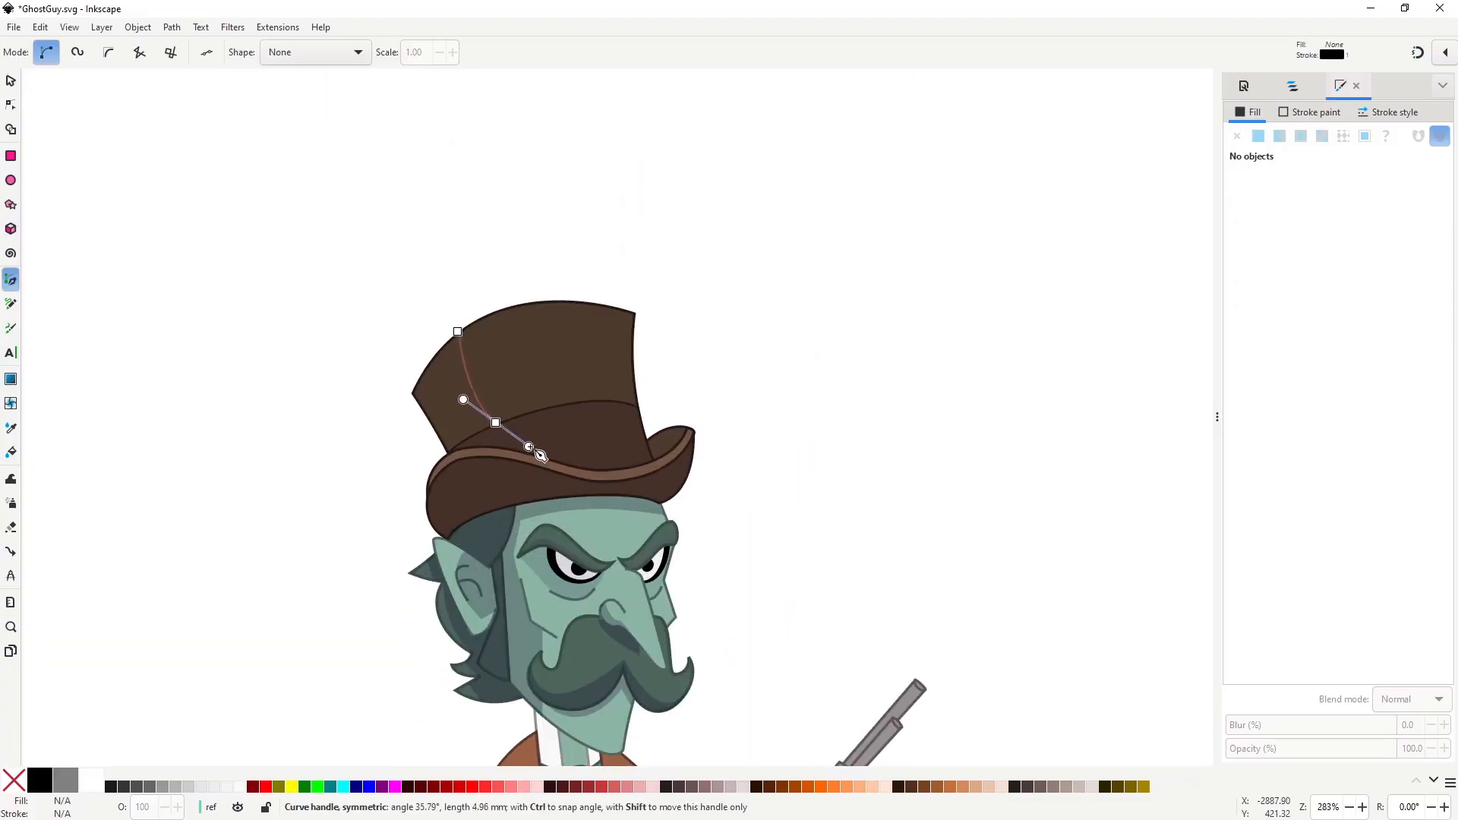
{"action": "left_click_drag", "start_coordinate": [428, 462], "coordinate": [427, 464]}
{"action": "key", "text": "Return"}
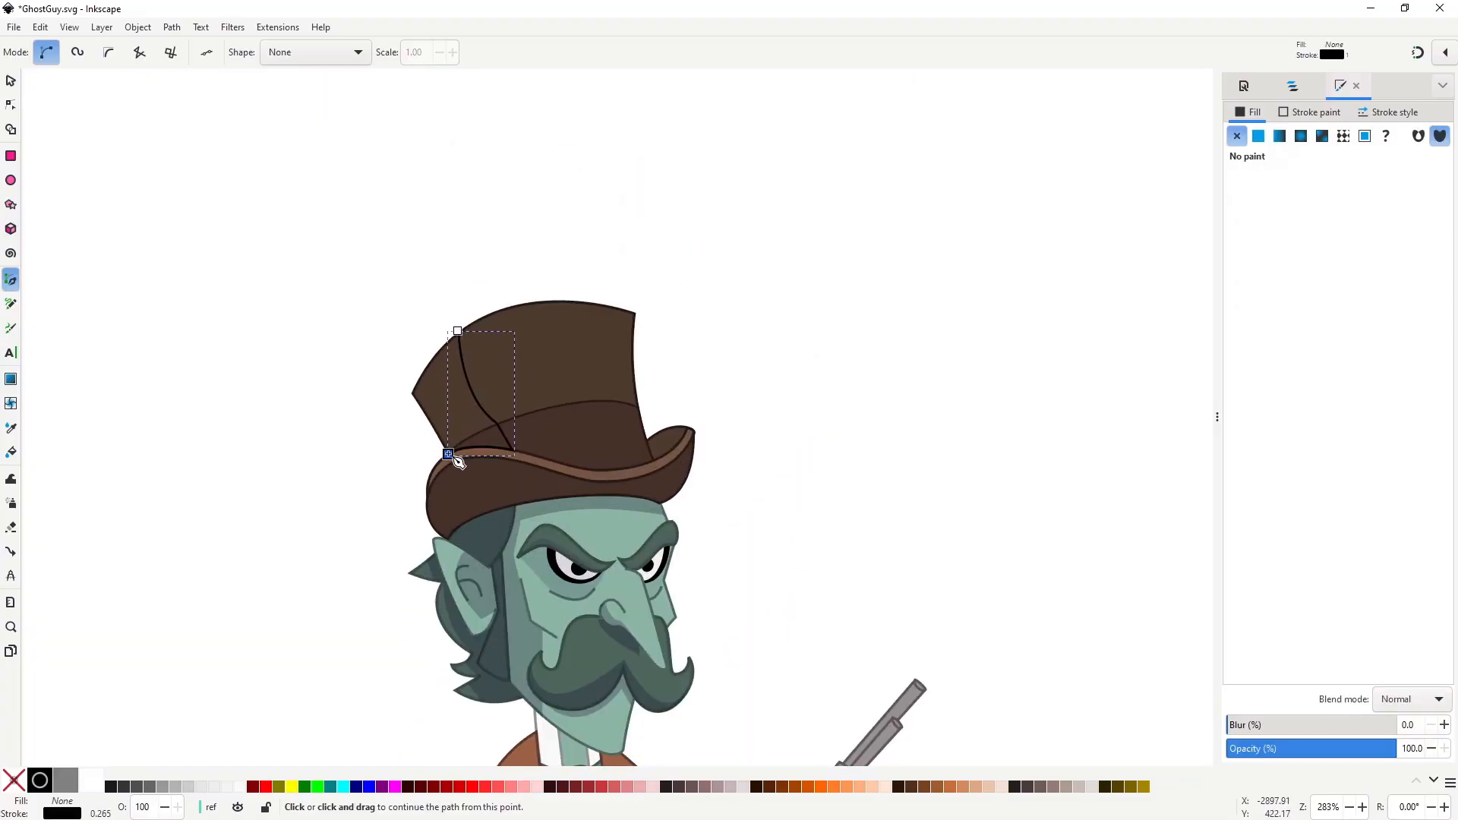
Close the hat crown shadow along the crown's rear outline and apply the translucent navy shadow style.
{"action": "left_click", "coordinate": [447, 454]}
{"action": "left_click", "coordinate": [412, 394]}
{"action": "left_click_drag", "start_coordinate": [457, 331], "coordinate": [477, 332]}
{"action": "key", "text": "ctrl+shift+v"}
{"action": "key", "text": "s"}
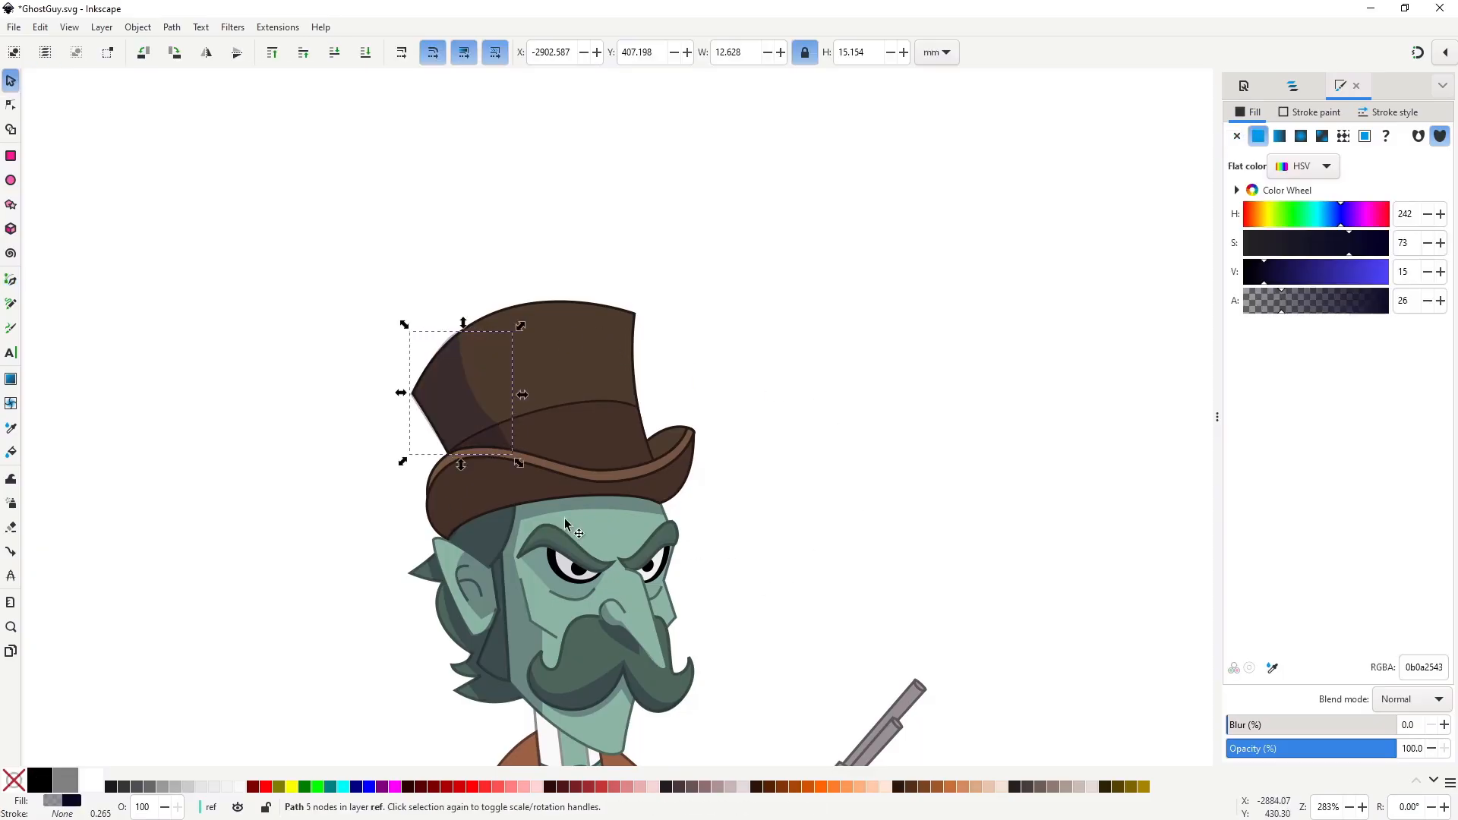
{"action": "left_click", "coordinate": [791, 519]}
Draw a closed shadow shape over the rear end of the brim's light trim and apply the translucent navy shadow style.
{"action": "scroll", "coordinate": [432, 449], "scroll_direction": "up", "scroll_amount": 3}
{"action": "key", "text": "b"}
{"action": "left_click", "coordinate": [560, 445]}
{"action": "left_click", "coordinate": [572, 475]}
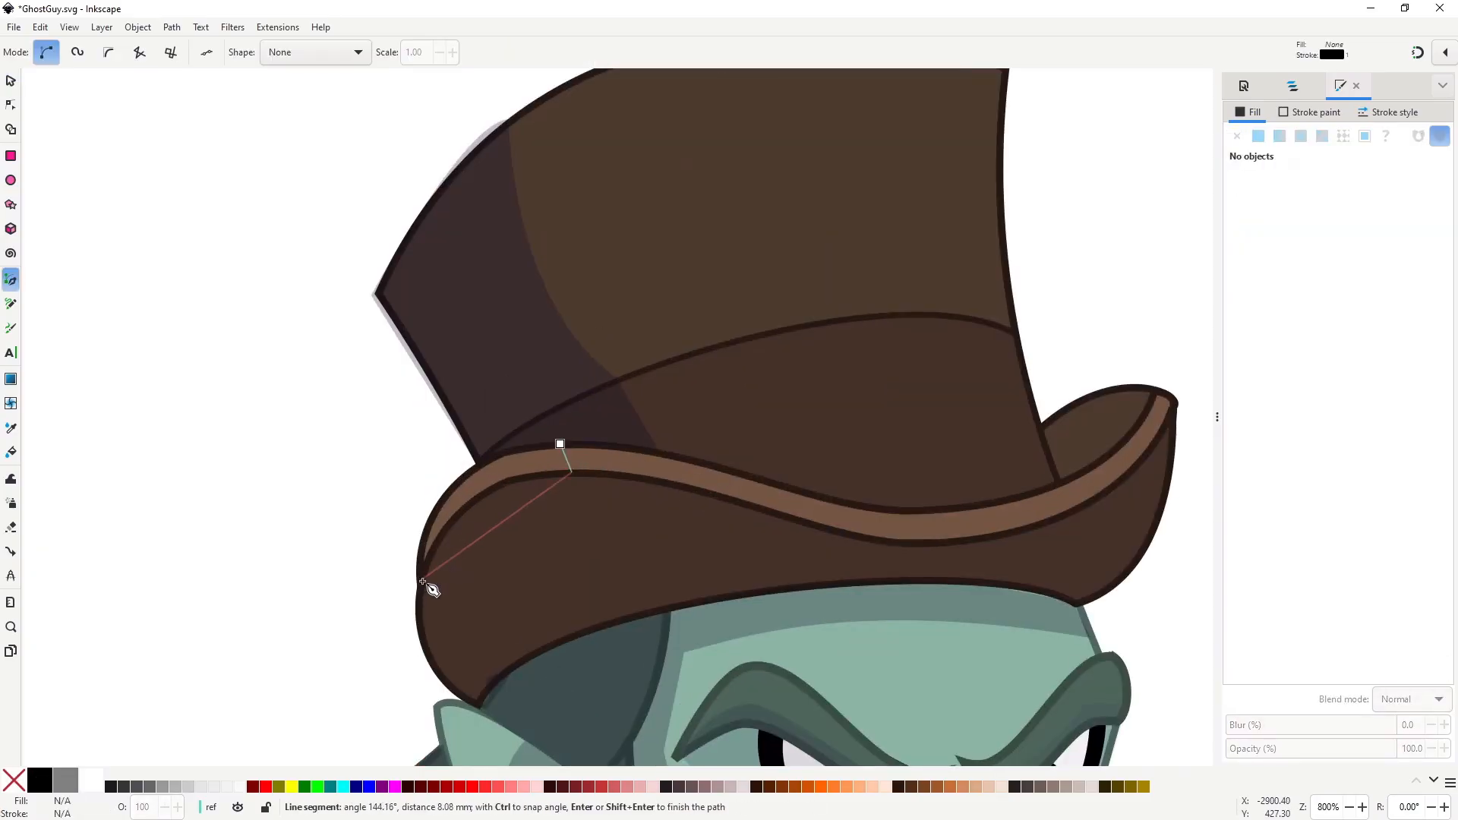
{"action": "left_click_drag", "start_coordinate": [423, 578], "coordinate": [394, 697]}
{"action": "key", "text": "Return"}
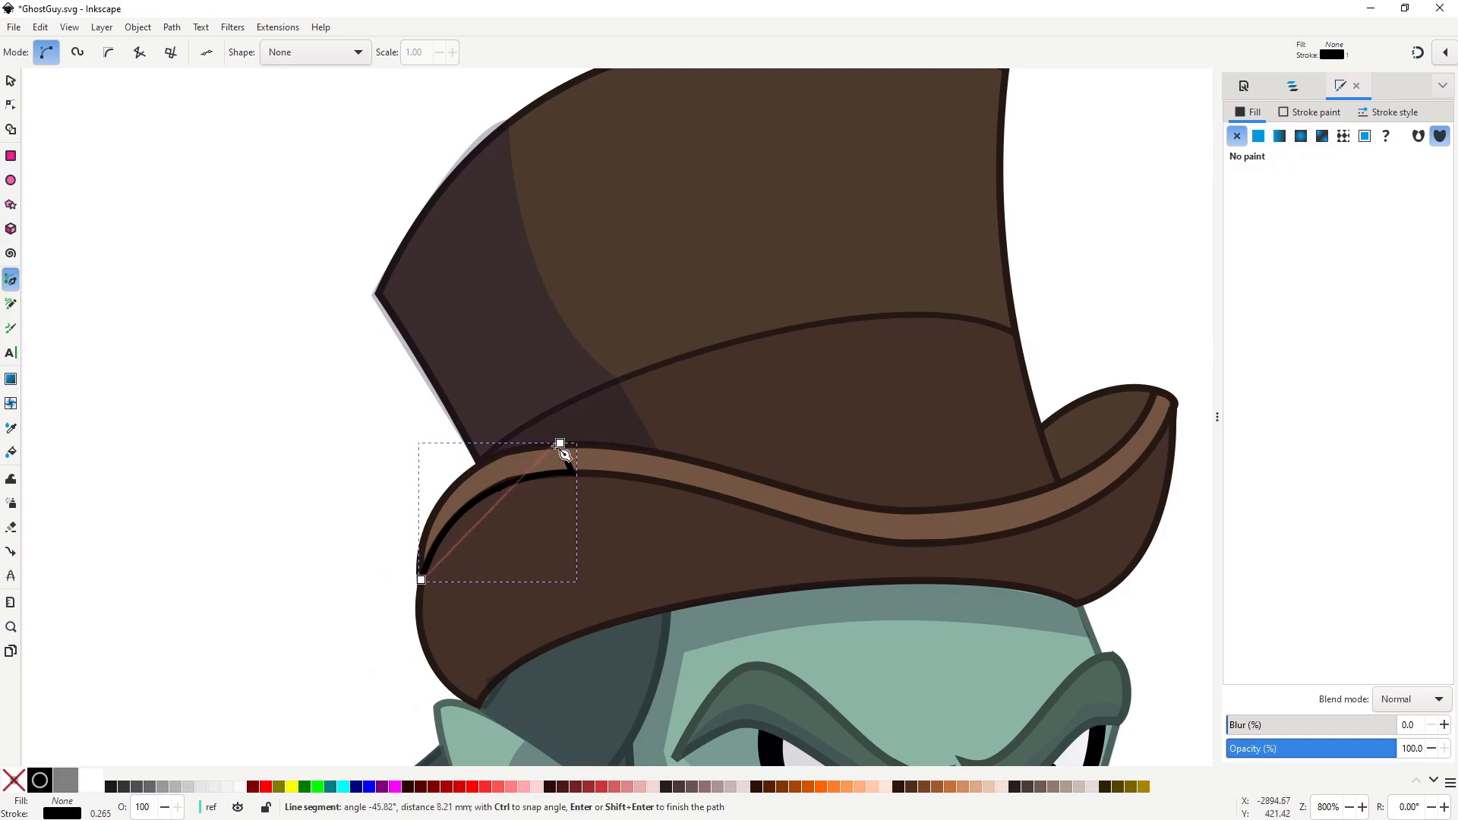
{"action": "left_click_drag", "start_coordinate": [560, 444], "coordinate": [727, 454]}
{"action": "key", "text": "ctrl+shift+v"}
Set the hat crown shadow's alpha to 40 and increase the alpha of the brim trim's shadow.
{"action": "scroll", "coordinate": [730, 459], "scroll_direction": "down", "scroll_amount": 2}
{"action": "scroll", "coordinate": [638, 449], "scroll_direction": "down", "scroll_amount": 2}
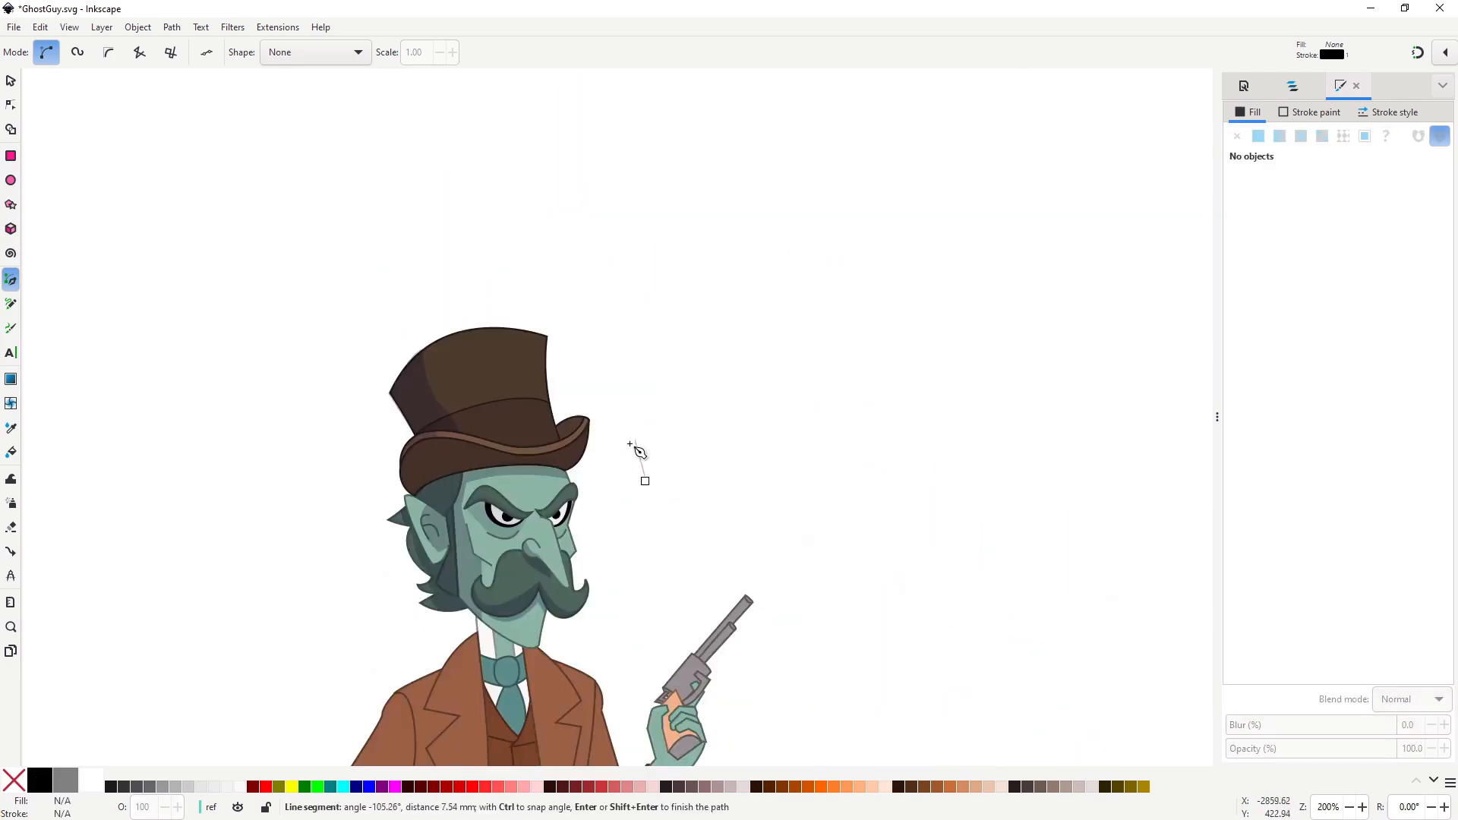
{"action": "key", "text": "n"}
{"action": "scroll", "coordinate": [489, 443], "scroll_direction": "up", "scroll_amount": 1}
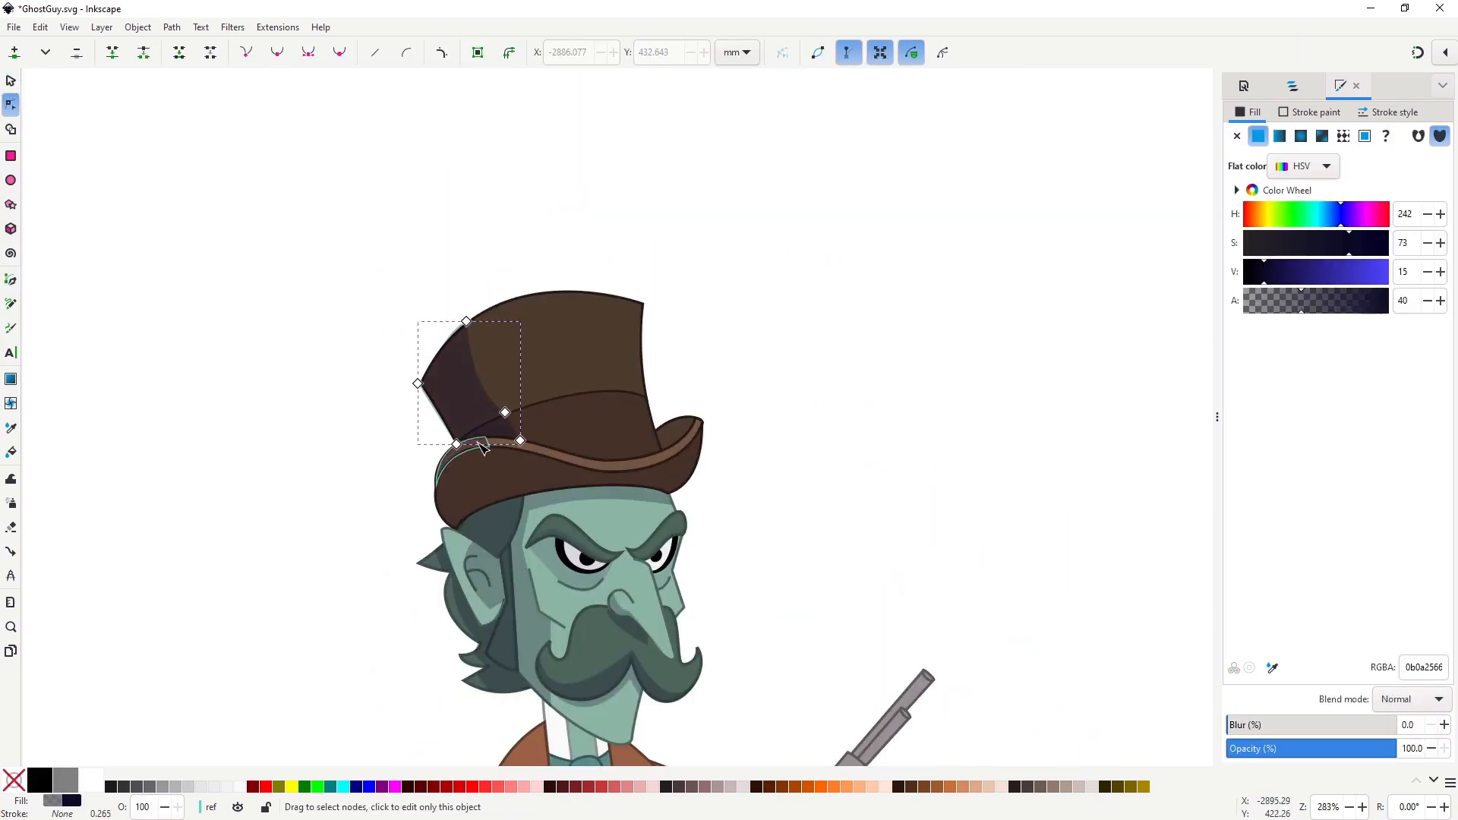
{"action": "left_click", "coordinate": [479, 442]}
{"action": "left_click_drag", "start_coordinate": [1290, 306], "coordinate": [1301, 306]}
{"action": "key", "text": "s"}
{"action": "left_click", "coordinate": [979, 461]}
Darken the hat brim's brown fill by lowering its HSV value.
{"action": "key", "text": "n"}
{"action": "left_click", "coordinate": [512, 480]}
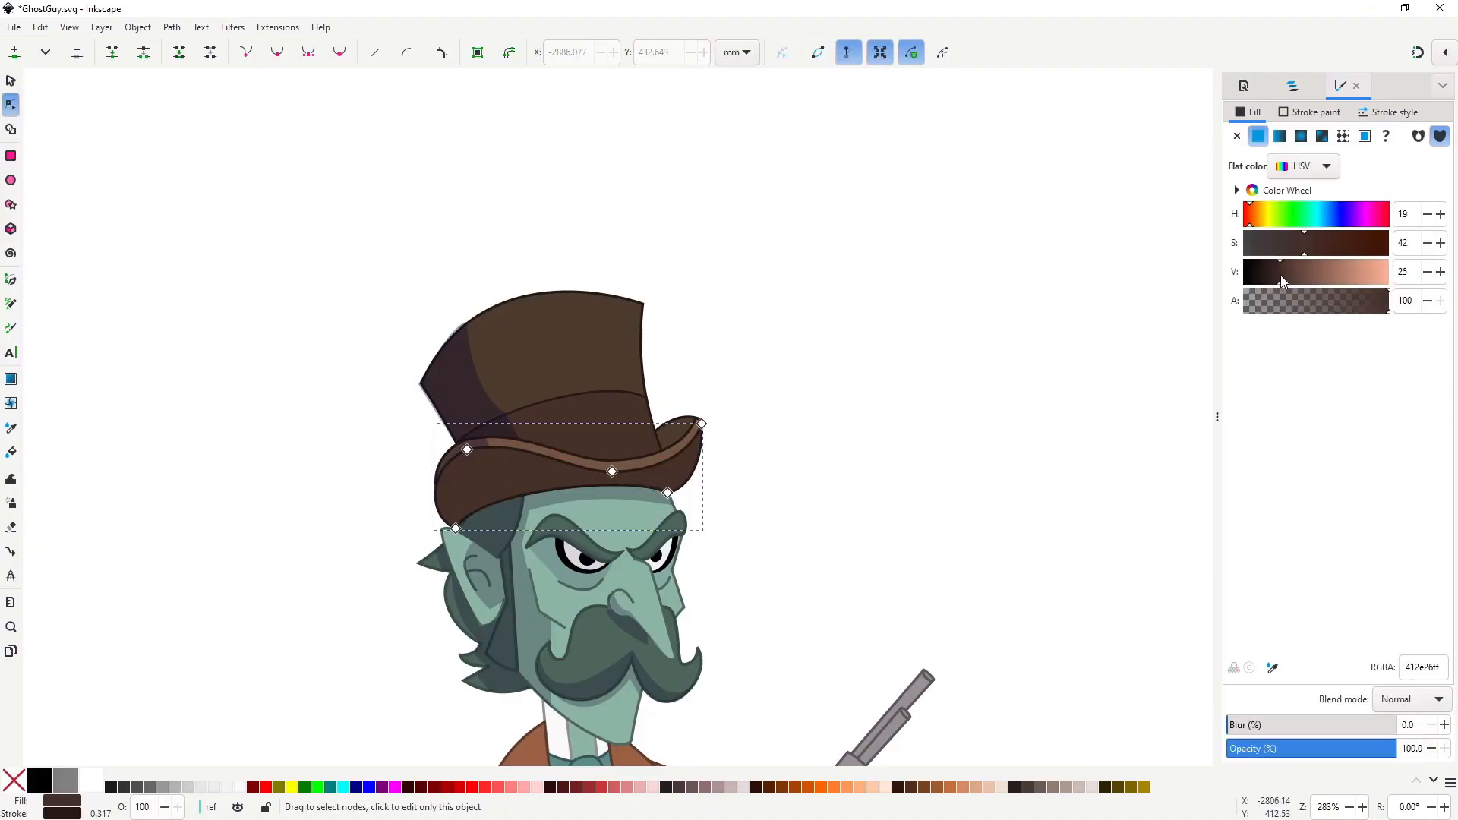
{"action": "left_click", "coordinate": [881, 489]}
{"action": "scroll", "coordinate": [752, 440], "scroll_direction": "down", "scroll_amount": 1}
Adjust the opacity of the shadow over the far eye to match the near eye.
{"action": "scroll", "coordinate": [559, 421], "scroll_direction": "up", "scroll_amount": 5}
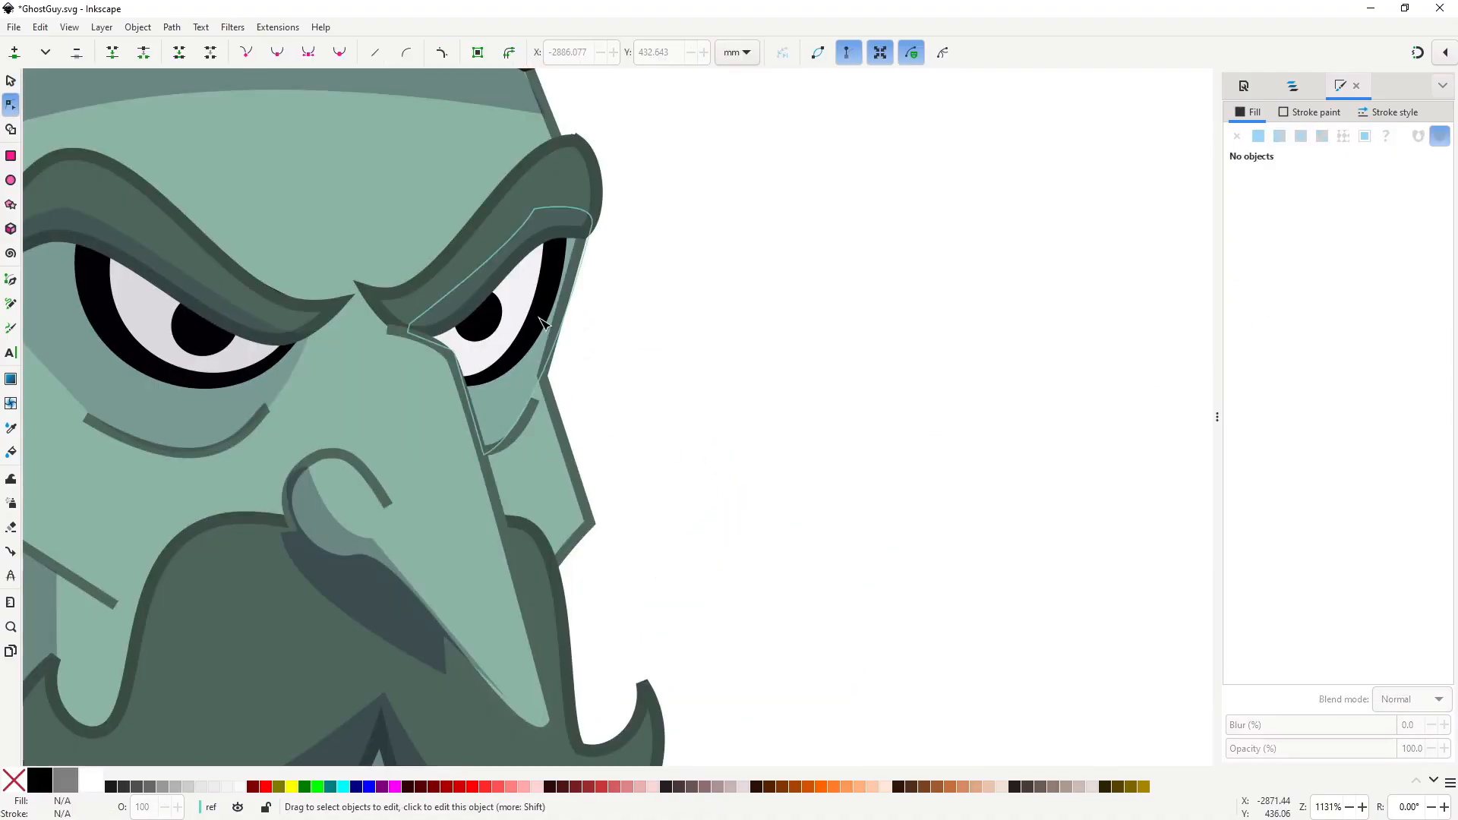
{"action": "left_click", "coordinate": [544, 322]}
{"action": "left_click", "coordinate": [1110, 403]}
{"action": "key", "text": "s"}
{"action": "scroll", "coordinate": [752, 417], "scroll_direction": "down", "scroll_amount": 4}
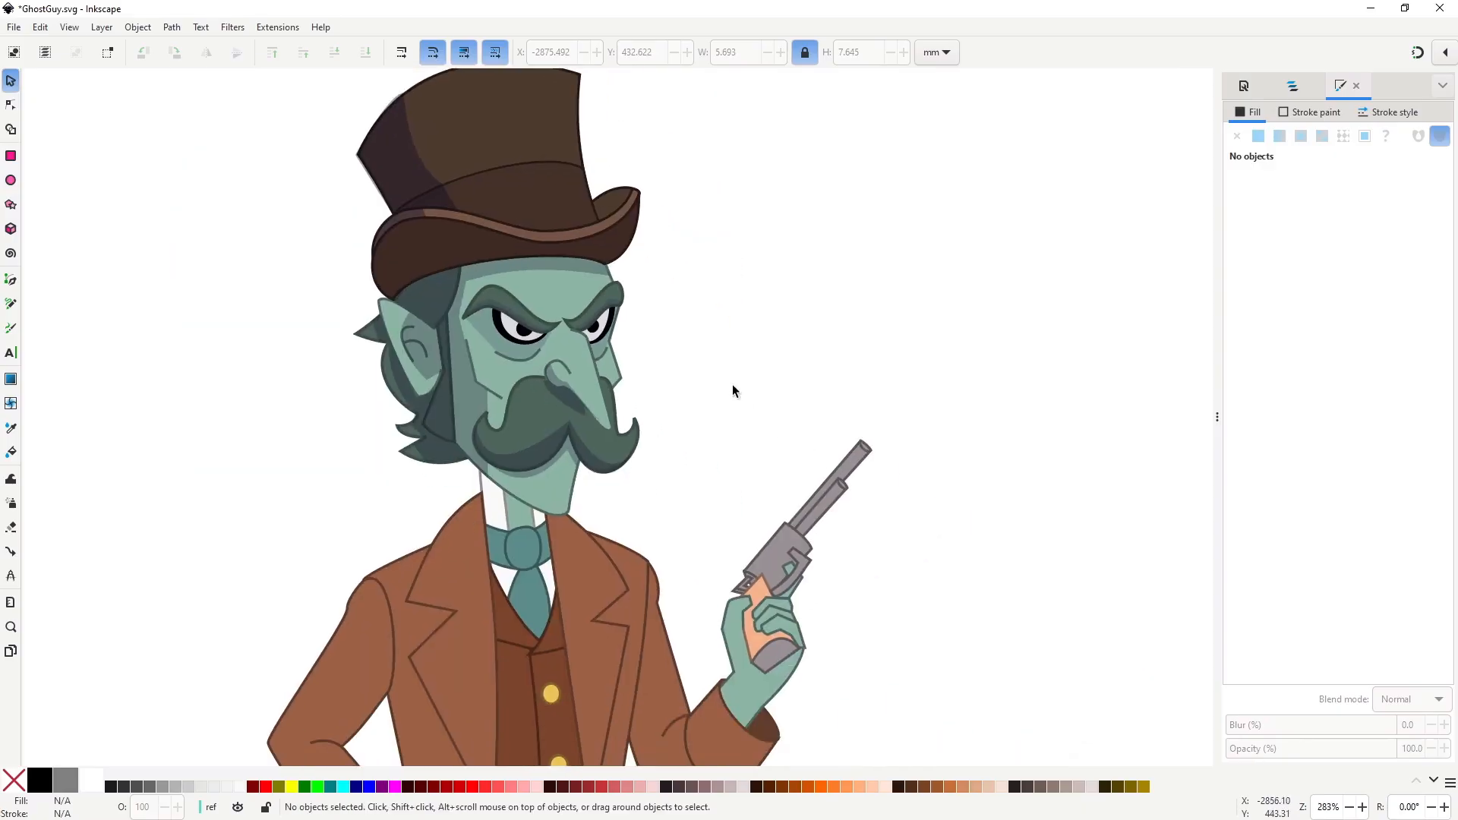
Draw a closed shadow shape over the neck and shirt collar below the chin and apply the translucent navy shadow style.
{"action": "left_click_drag", "start_coordinate": [732, 385], "coordinate": [670, 308]}
{"action": "key", "text": "space"}
{"action": "left_click_drag", "start_coordinate": [599, 423], "coordinate": [560, 383]}
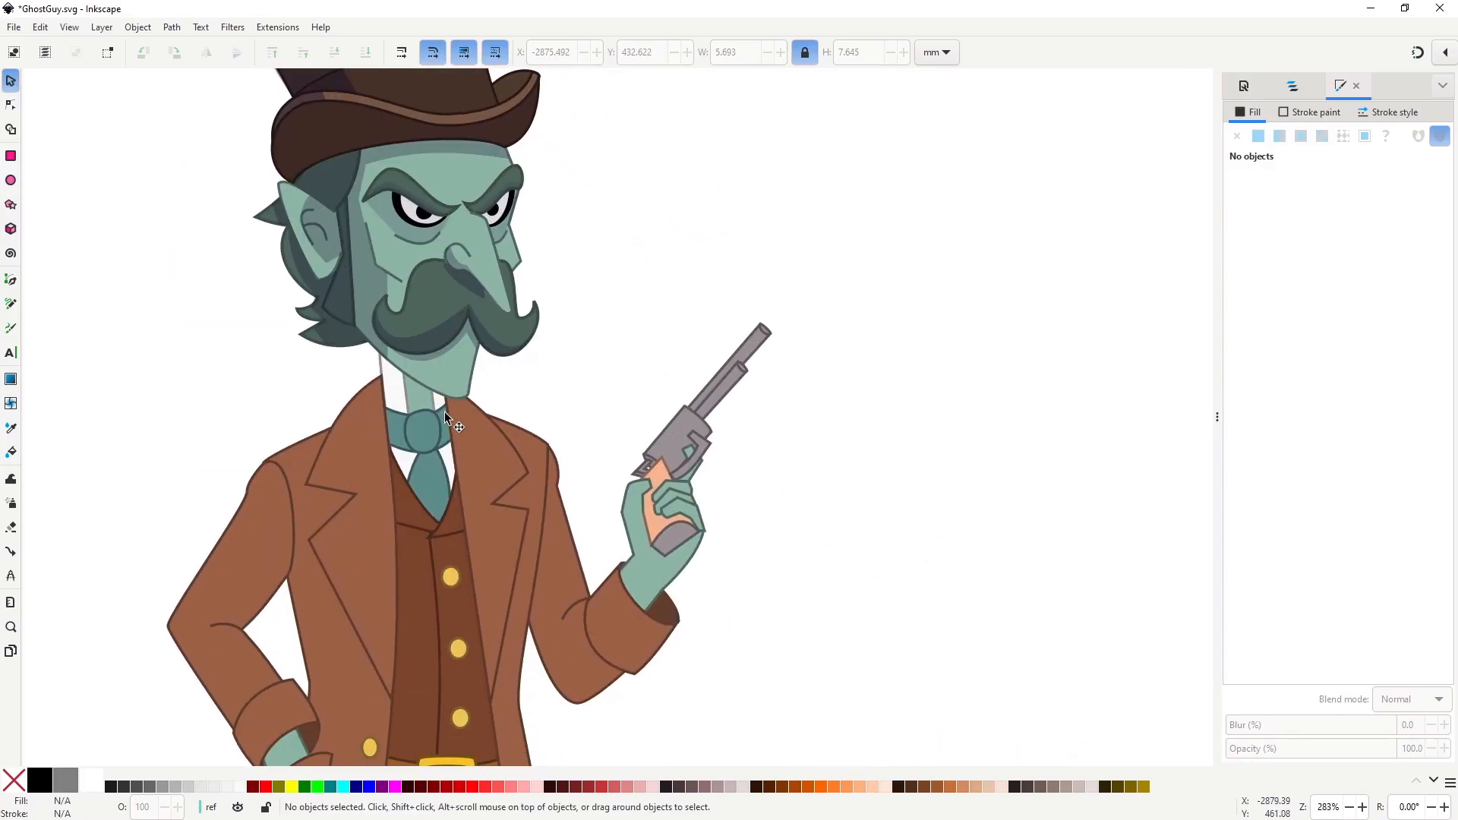
{"action": "scroll", "coordinate": [396, 399], "scroll_direction": "up", "scroll_amount": 2}
{"action": "key", "text": "b"}
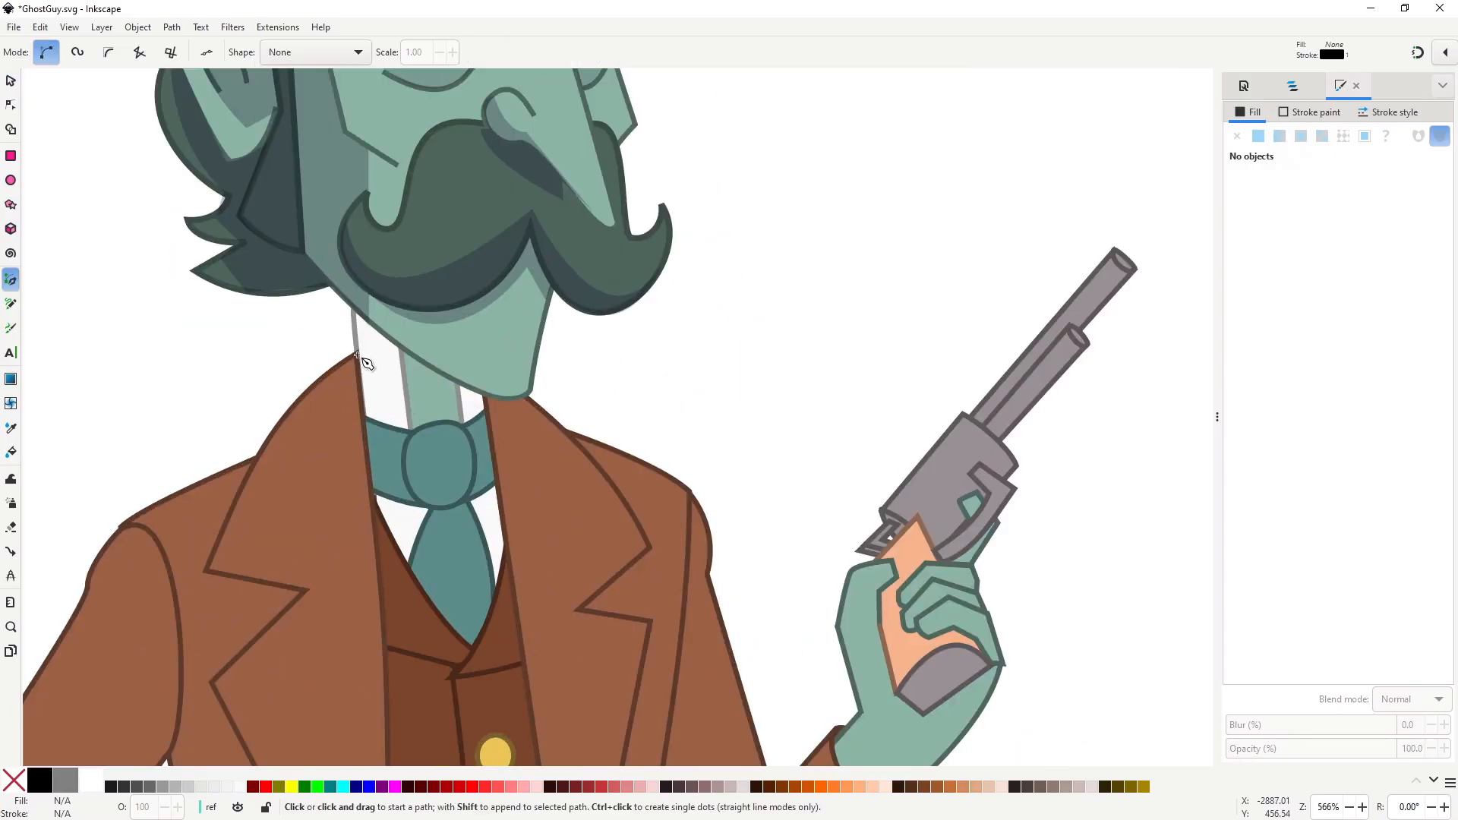
{"action": "left_click", "coordinate": [356, 354]}
{"action": "left_click_drag", "start_coordinate": [480, 414], "coordinate": [566, 416]}
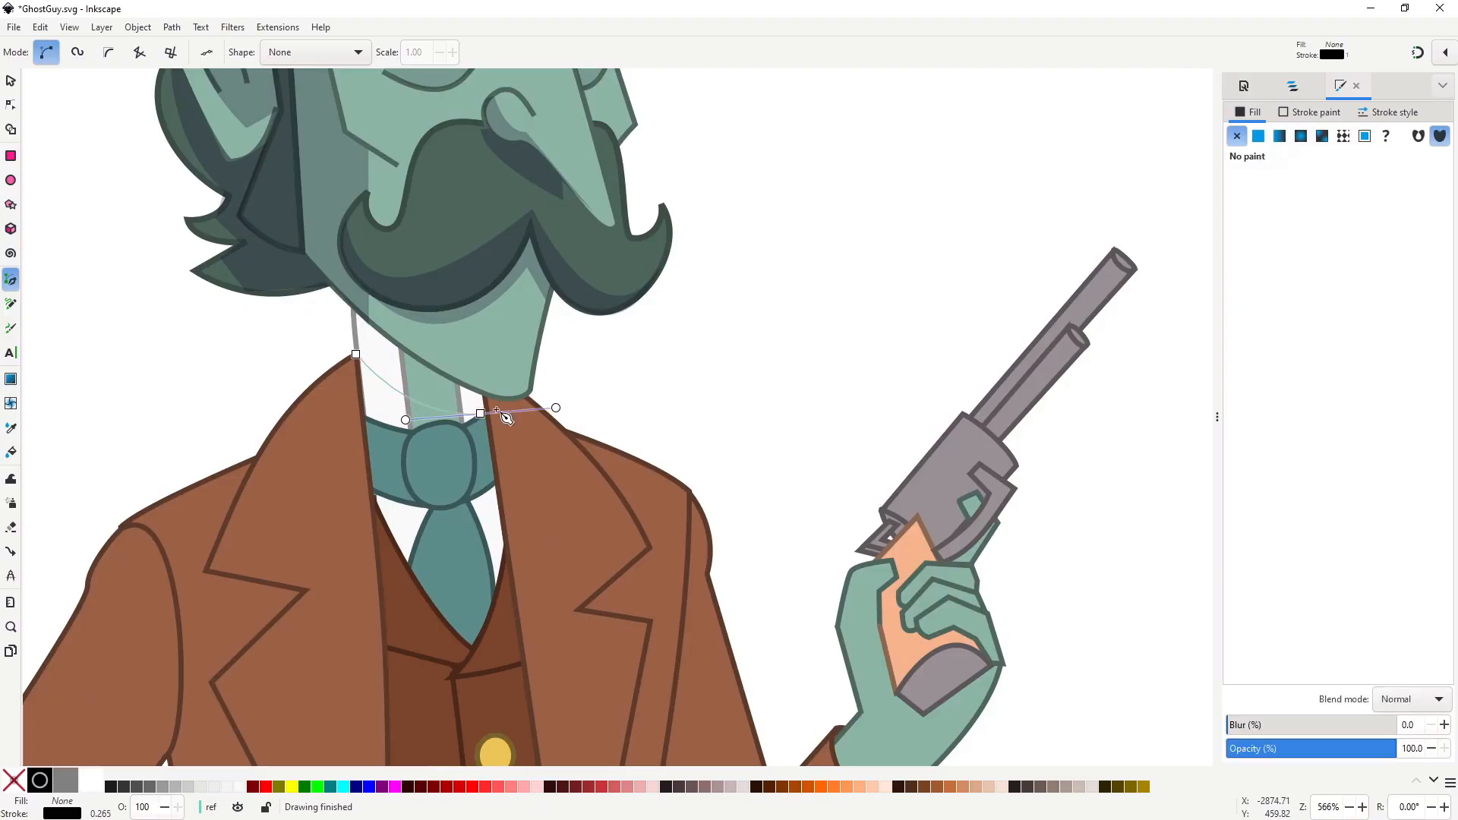
{"action": "left_click", "coordinate": [355, 310]}
{"action": "left_click", "coordinate": [356, 354]}
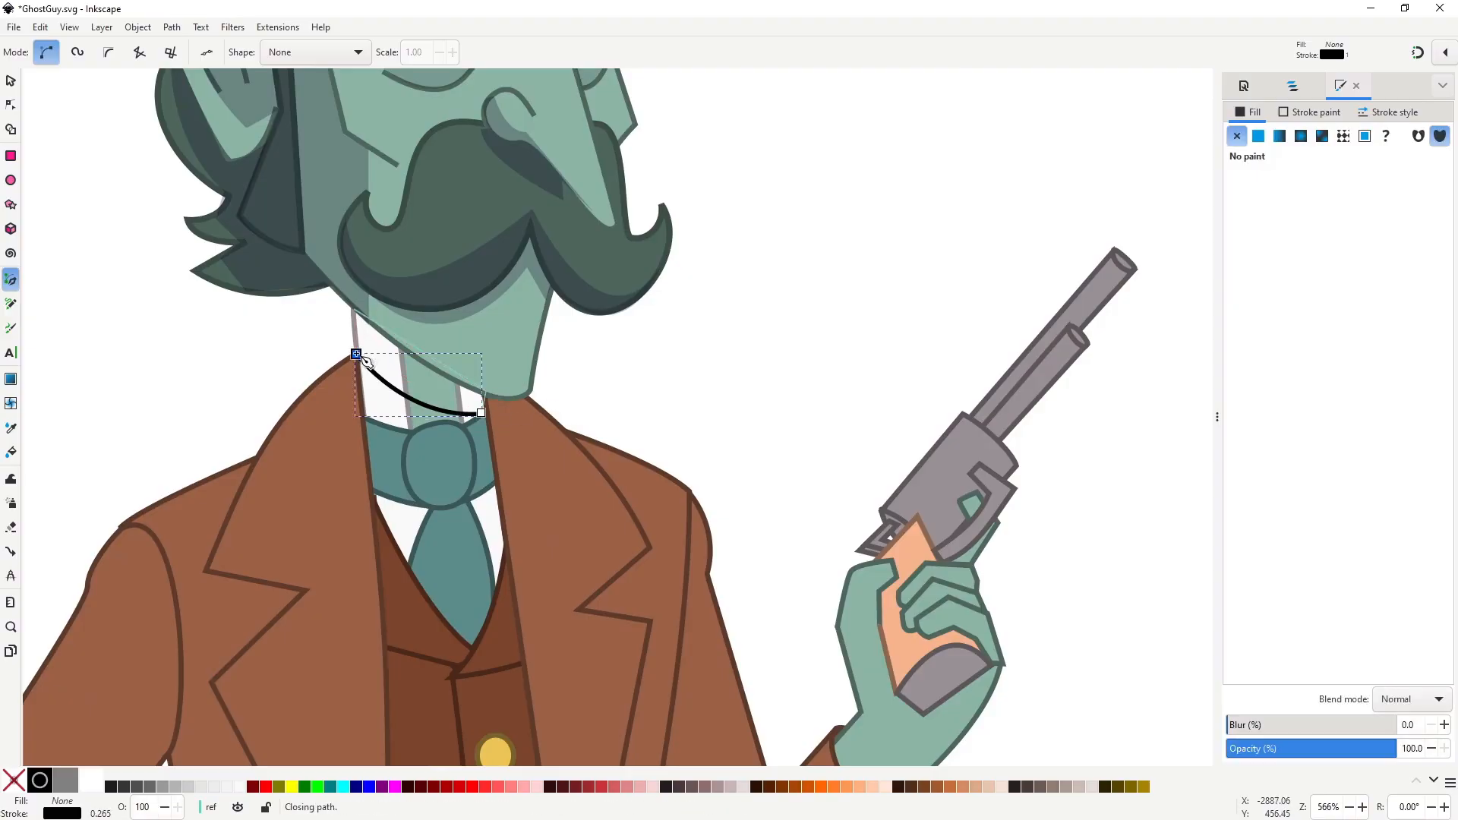
{"action": "key", "text": "ctrl+shift+v"}
{"action": "key", "text": "n"}
{"action": "key", "text": "s"}
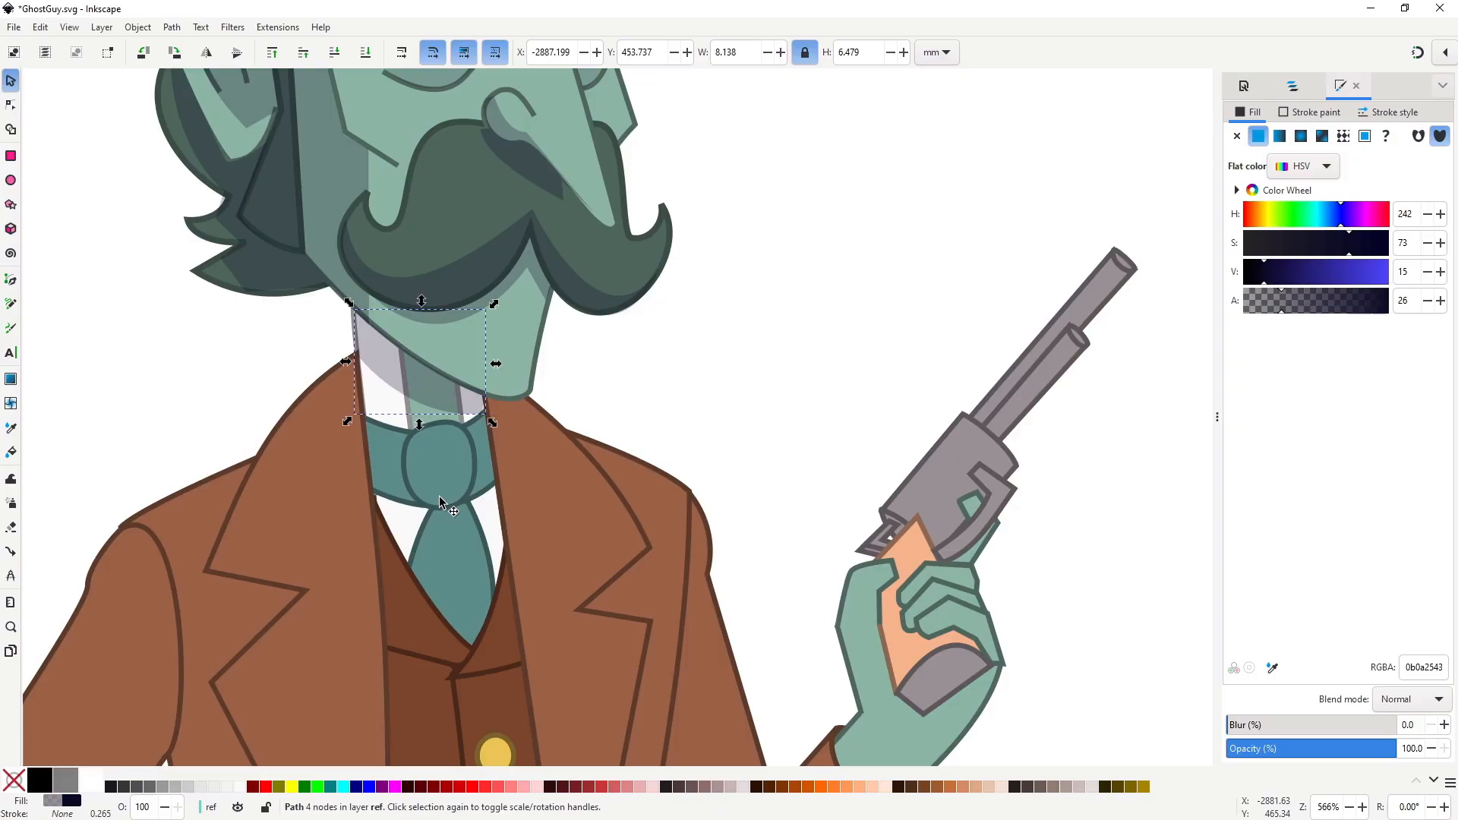
Draw a closed curved shadow shape across the shirt and tie just below the cravat band and apply the translucent navy shadow style.
{"action": "key", "text": "b"}
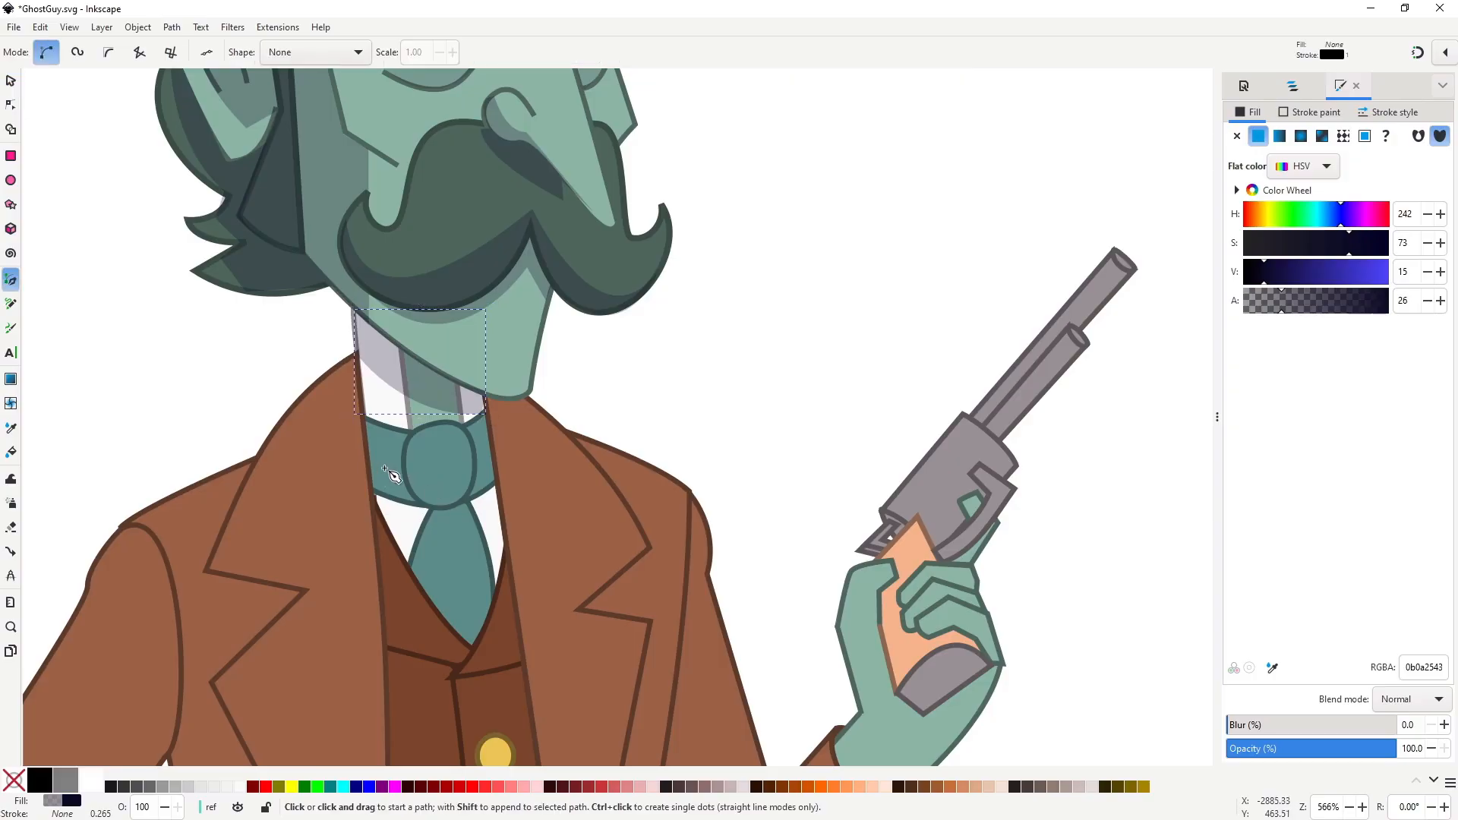
{"action": "left_click", "coordinate": [467, 506]}
{"action": "left_click_drag", "start_coordinate": [496, 494], "coordinate": [550, 429]}
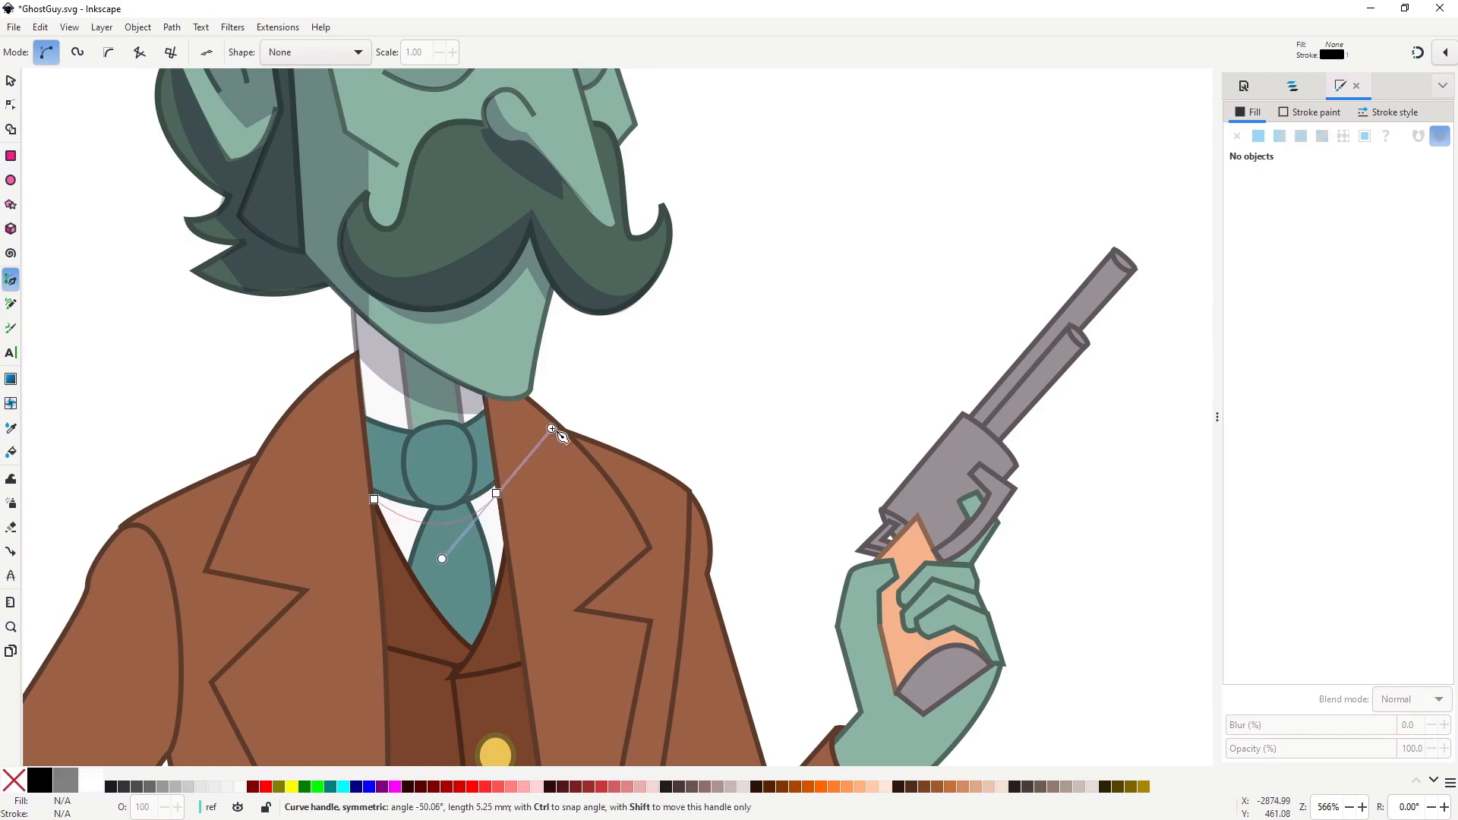
{"action": "key", "text": "Return"}
{"action": "left_click", "coordinate": [497, 494]}
{"action": "left_click", "coordinate": [493, 479]}
{"action": "left_click_drag", "start_coordinate": [370, 490], "coordinate": [264, 459]}
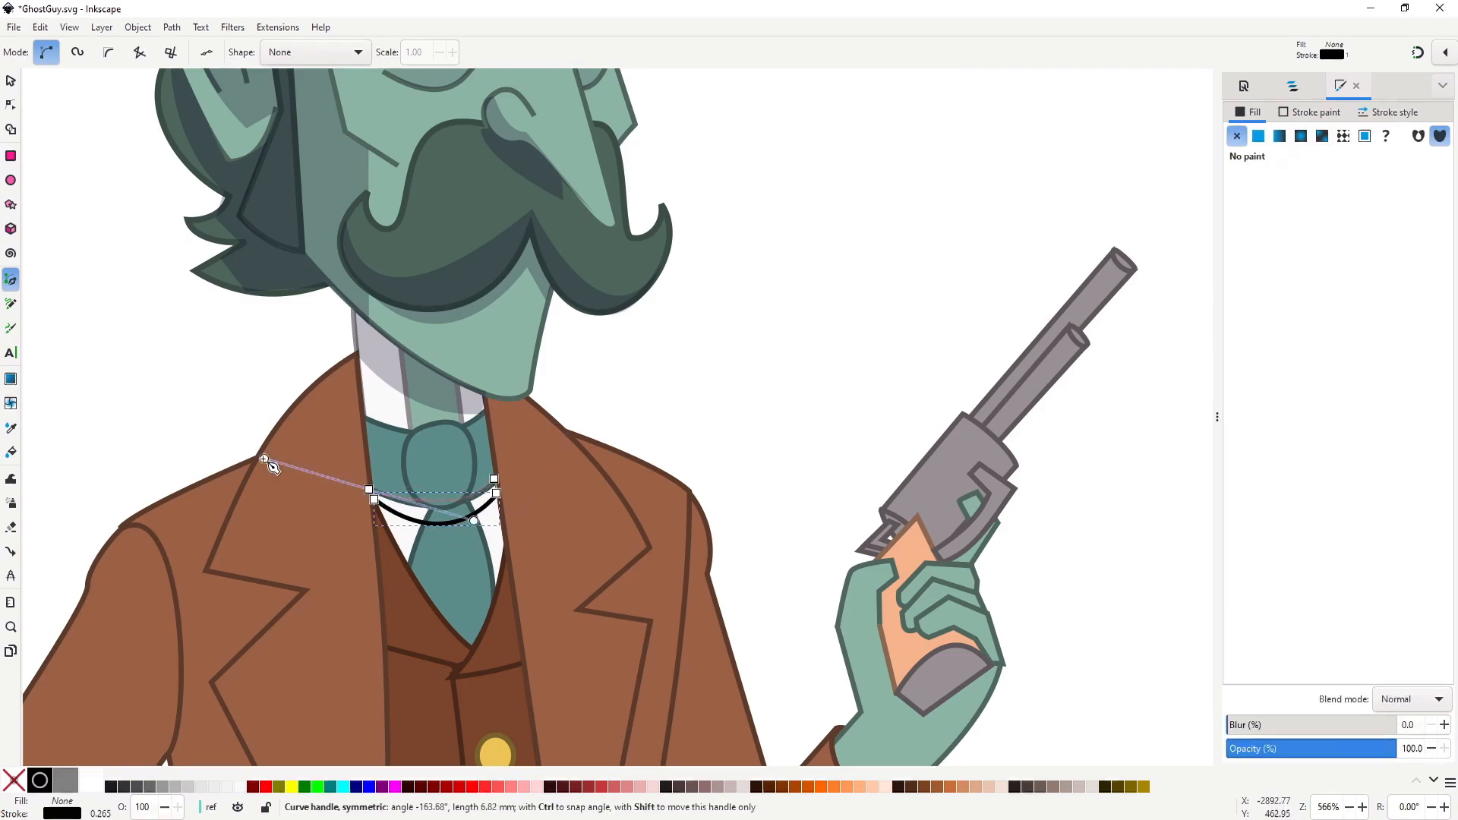
{"action": "left_click", "coordinate": [374, 500]}
{"action": "key", "text": "ctrl+shift+v"}
{"action": "key", "text": "s"}
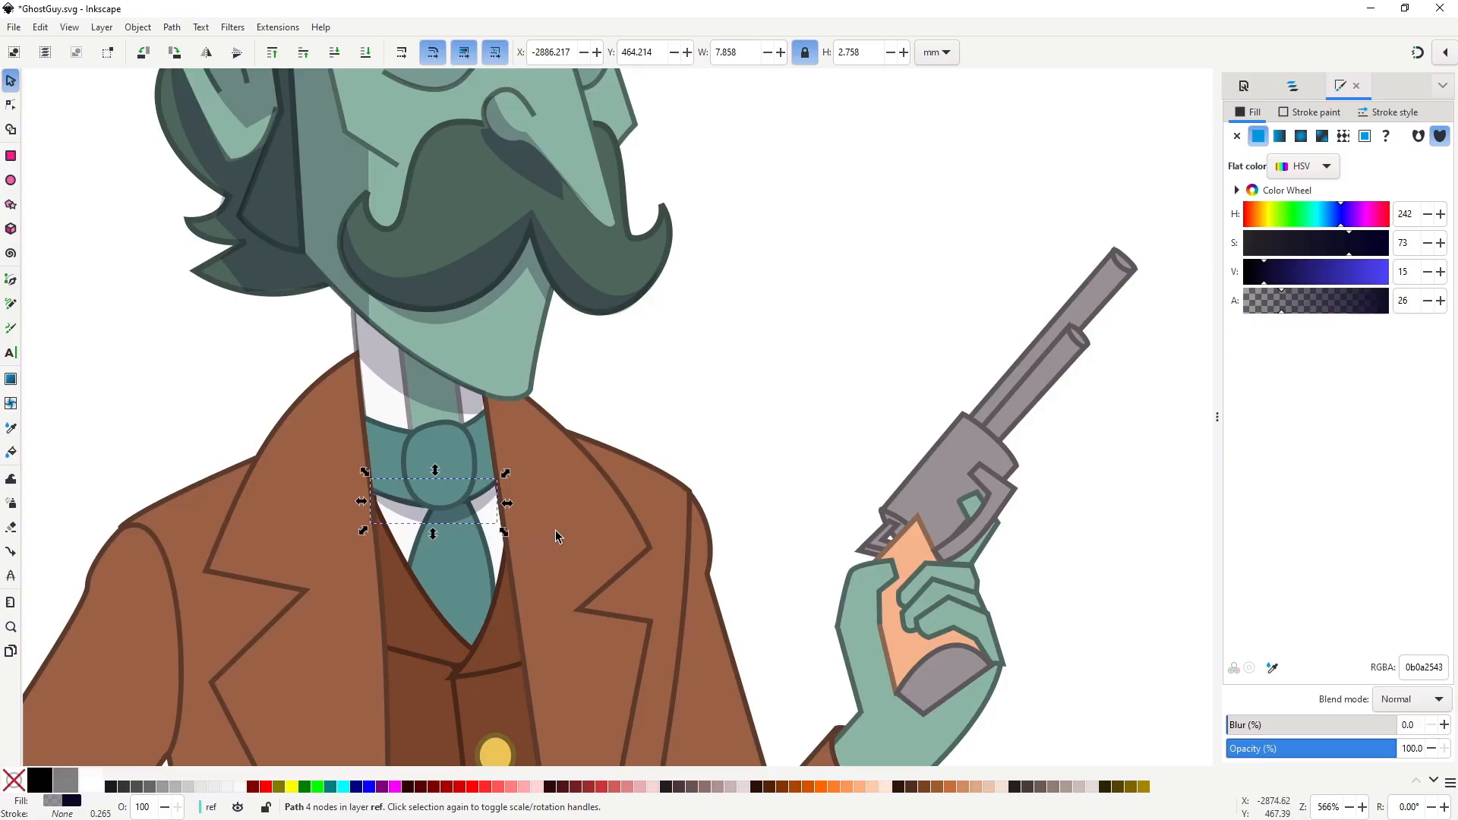
Draw a closed crescent shadow over the lower part of the tie knot and apply the translucent navy shadow style.
{"action": "key", "text": "b"}
{"action": "left_click", "coordinate": [402, 473]}
{"action": "left_click_drag", "start_coordinate": [472, 470], "coordinate": [509, 435]}
{"action": "key", "text": "Return"}
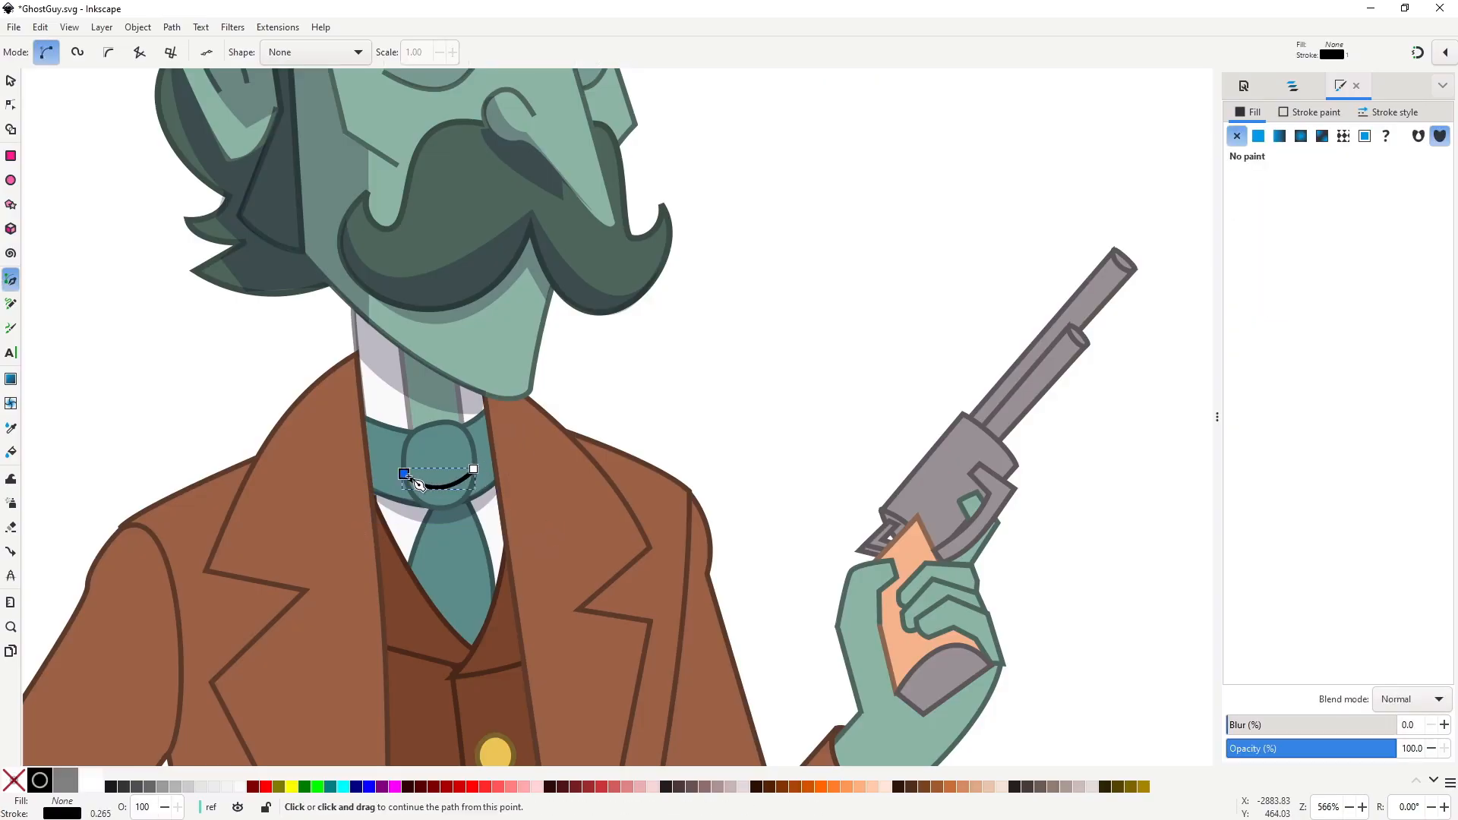
{"action": "left_click", "coordinate": [403, 474]}
{"action": "left_click_drag", "start_coordinate": [449, 507], "coordinate": [481, 497]}
{"action": "key", "text": "Return"}
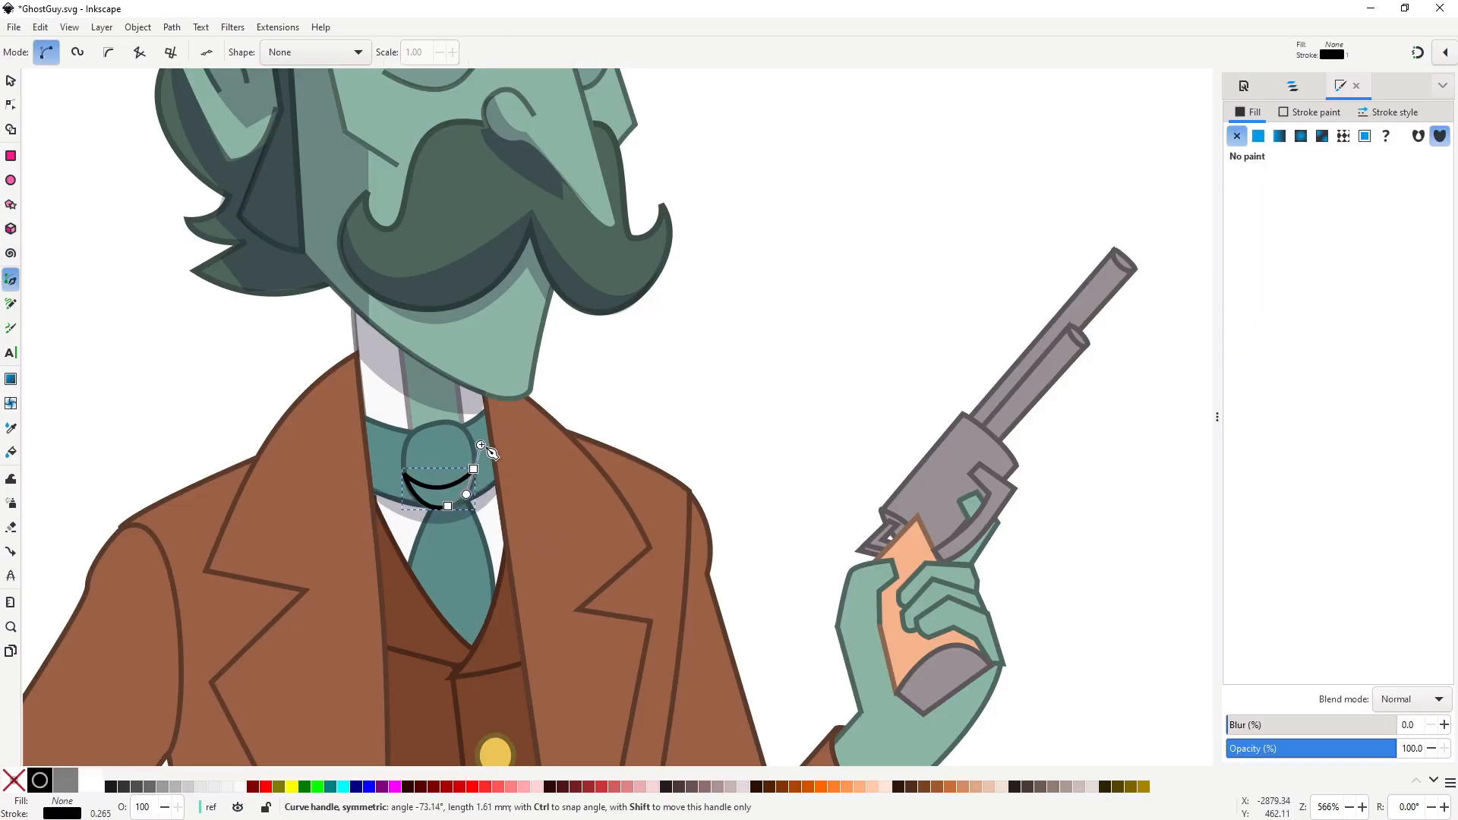
{"action": "key", "text": "ctrl+shift+v"}
{"action": "key", "text": "s"}
{"action": "key", "text": "Escape"}
Draw a narrow closed shadow strip along the coat's inner edge on the gun-arm side, from the vest's neckline to the belt's lower edge.
{"action": "scroll", "coordinate": [440, 434], "scroll_direction": "down", "scroll_amount": 2}
{"action": "scroll", "coordinate": [439, 433], "scroll_direction": "down", "scroll_amount": 2}
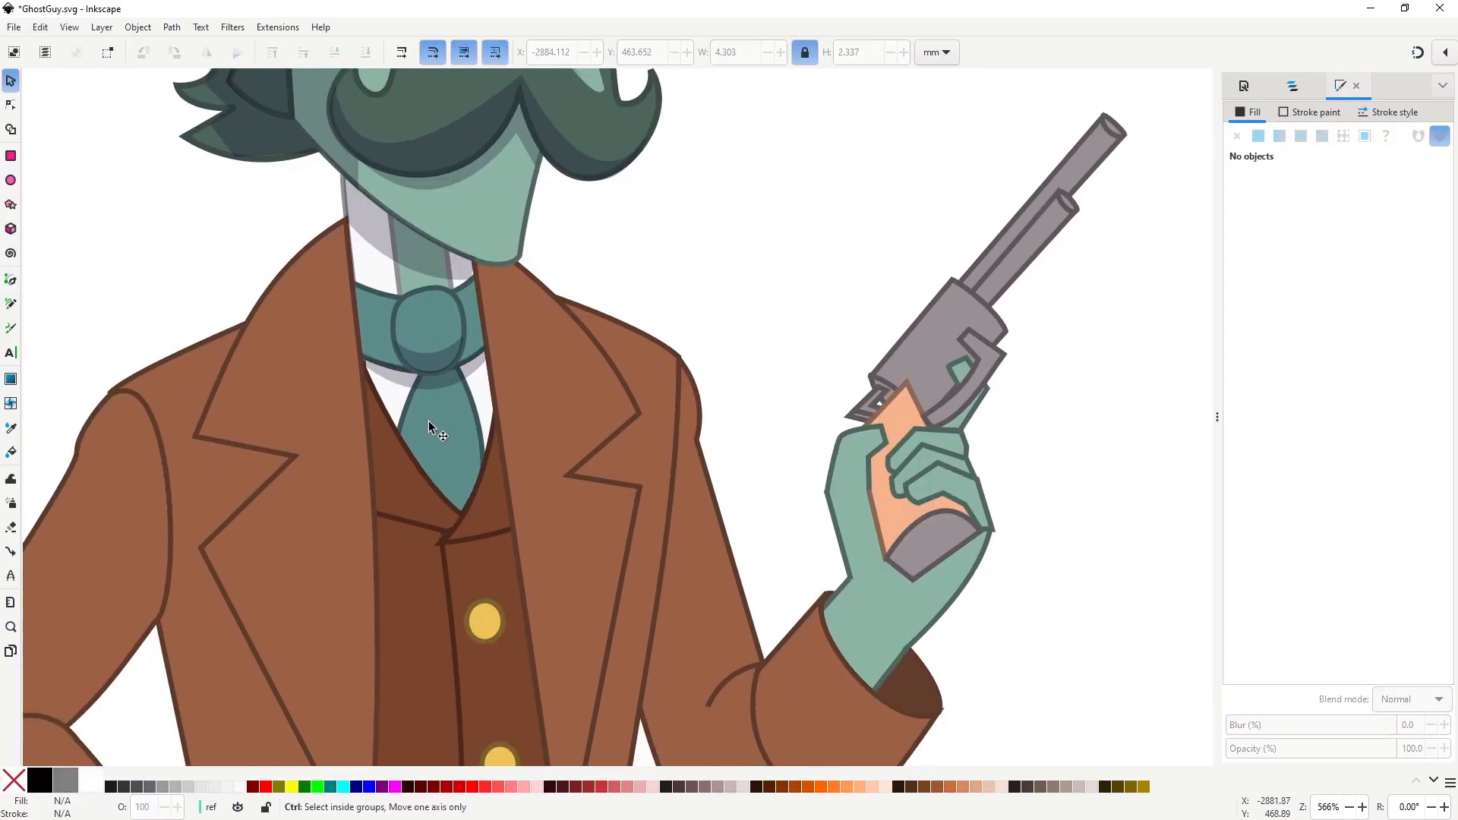
{"action": "scroll", "coordinate": [439, 433], "scroll_direction": "up", "scroll_amount": 2}
{"action": "key", "text": "b"}
{"action": "scroll", "coordinate": [414, 505], "scroll_direction": "down", "scroll_amount": 4}
{"action": "scroll", "coordinate": [380, 443], "scroll_direction": "up", "scroll_amount": 1}
{"action": "scroll", "coordinate": [387, 451], "scroll_direction": "down", "scroll_amount": 2}
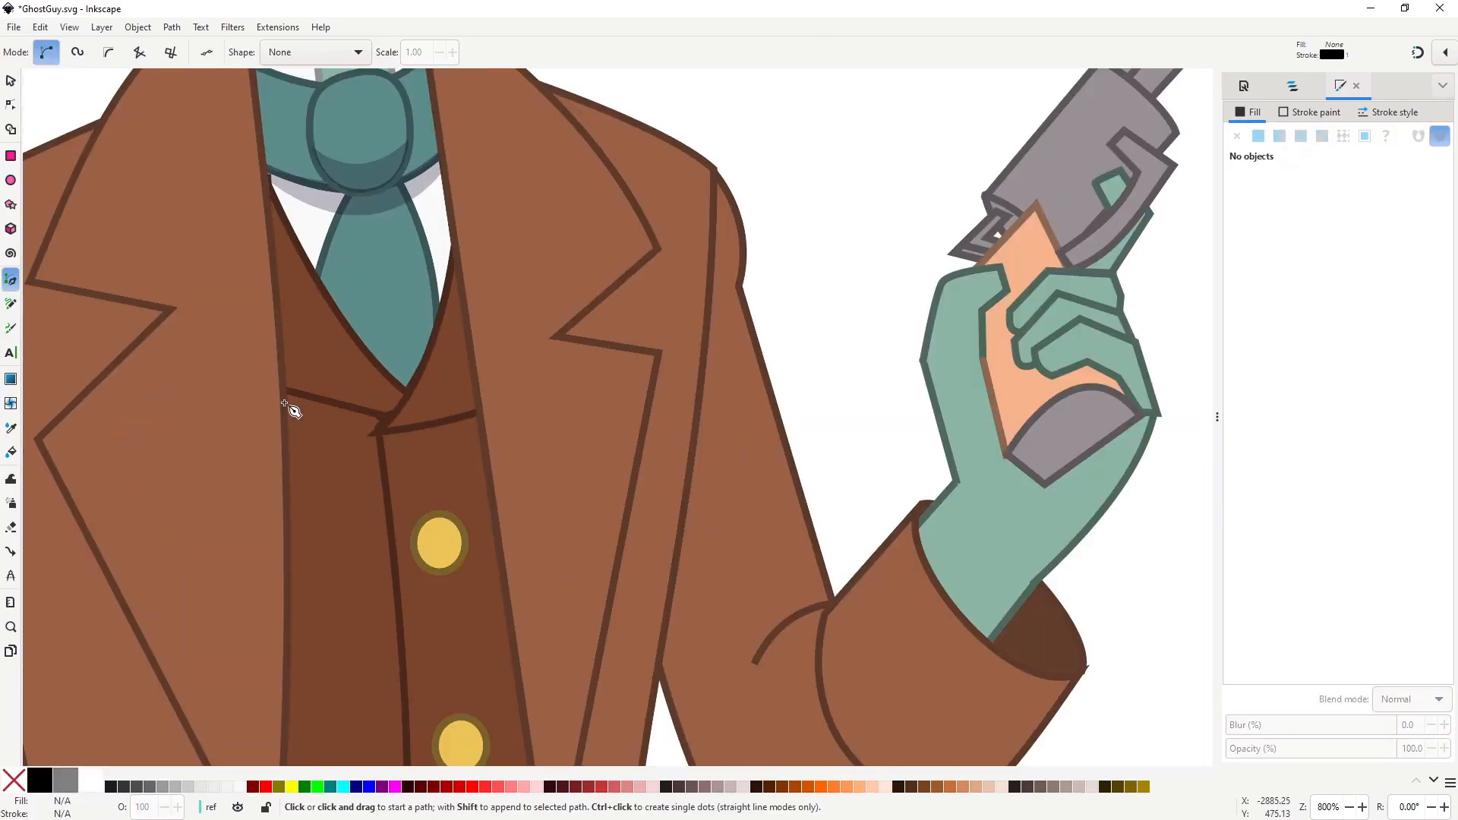
{"action": "scroll", "coordinate": [293, 407], "scroll_direction": "up", "scroll_amount": 1}
{"action": "left_click", "coordinate": [442, 245]}
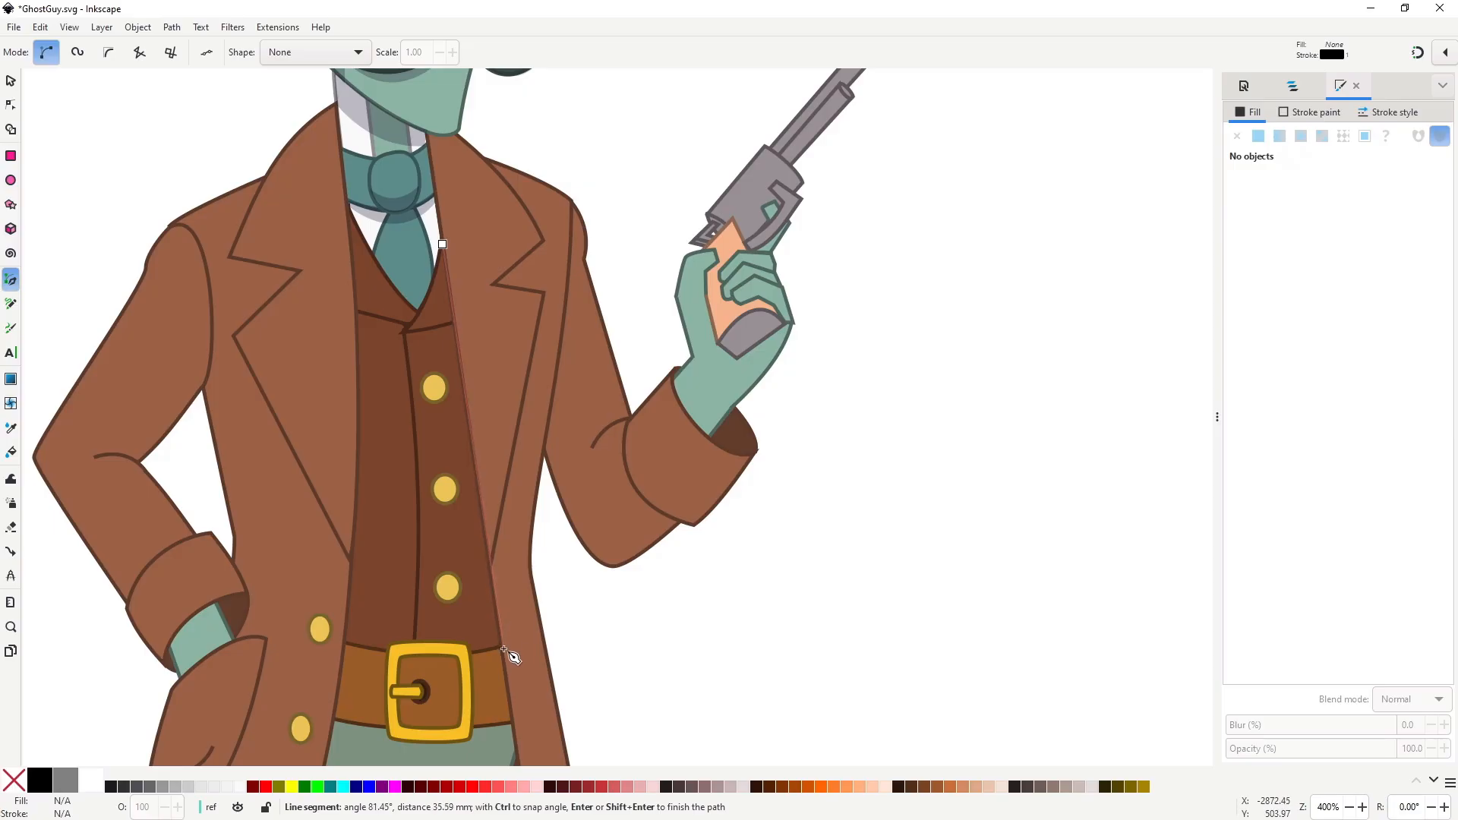
{"action": "scroll", "coordinate": [524, 674], "scroll_direction": "down", "scroll_amount": 3}
{"action": "left_click", "coordinate": [504, 619]}
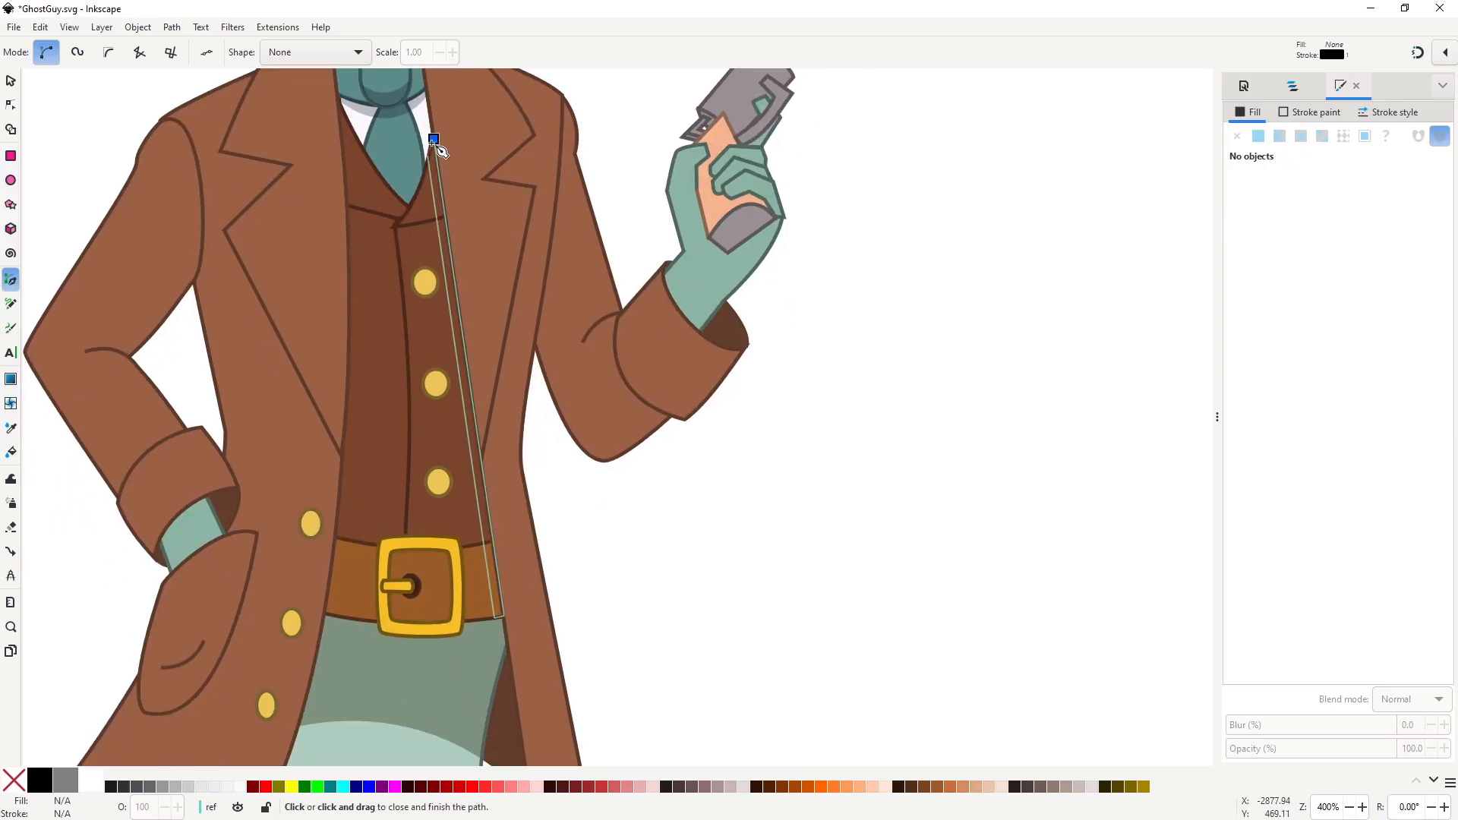
{"action": "left_click", "coordinate": [433, 140]}
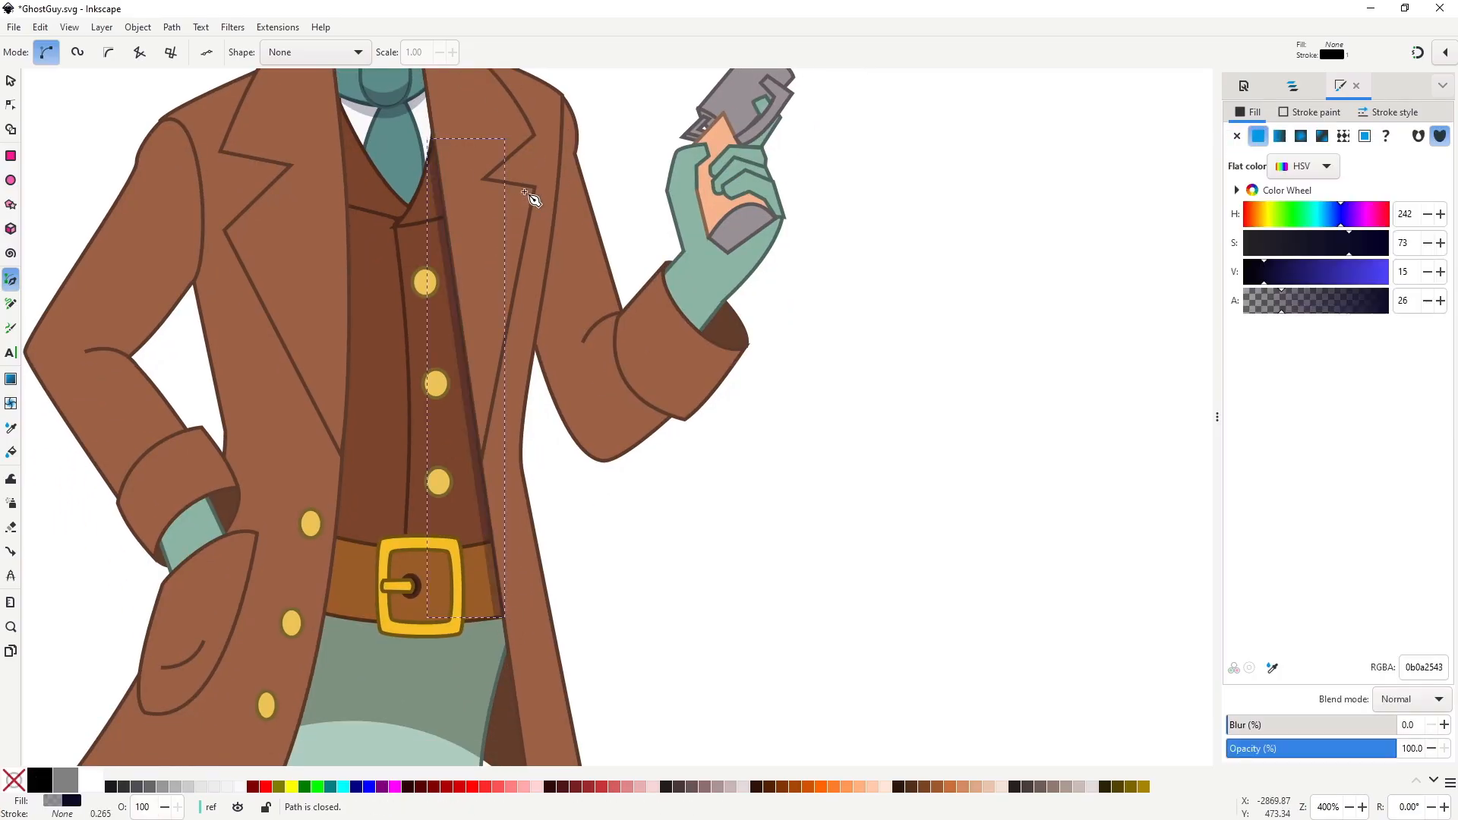
Draw a matching shadow strip over the vest and belt along the opposite coat edge, bending its long sides to follow the coat.
{"action": "left_click", "coordinate": [336, 97]}
{"action": "left_click", "coordinate": [327, 615]}
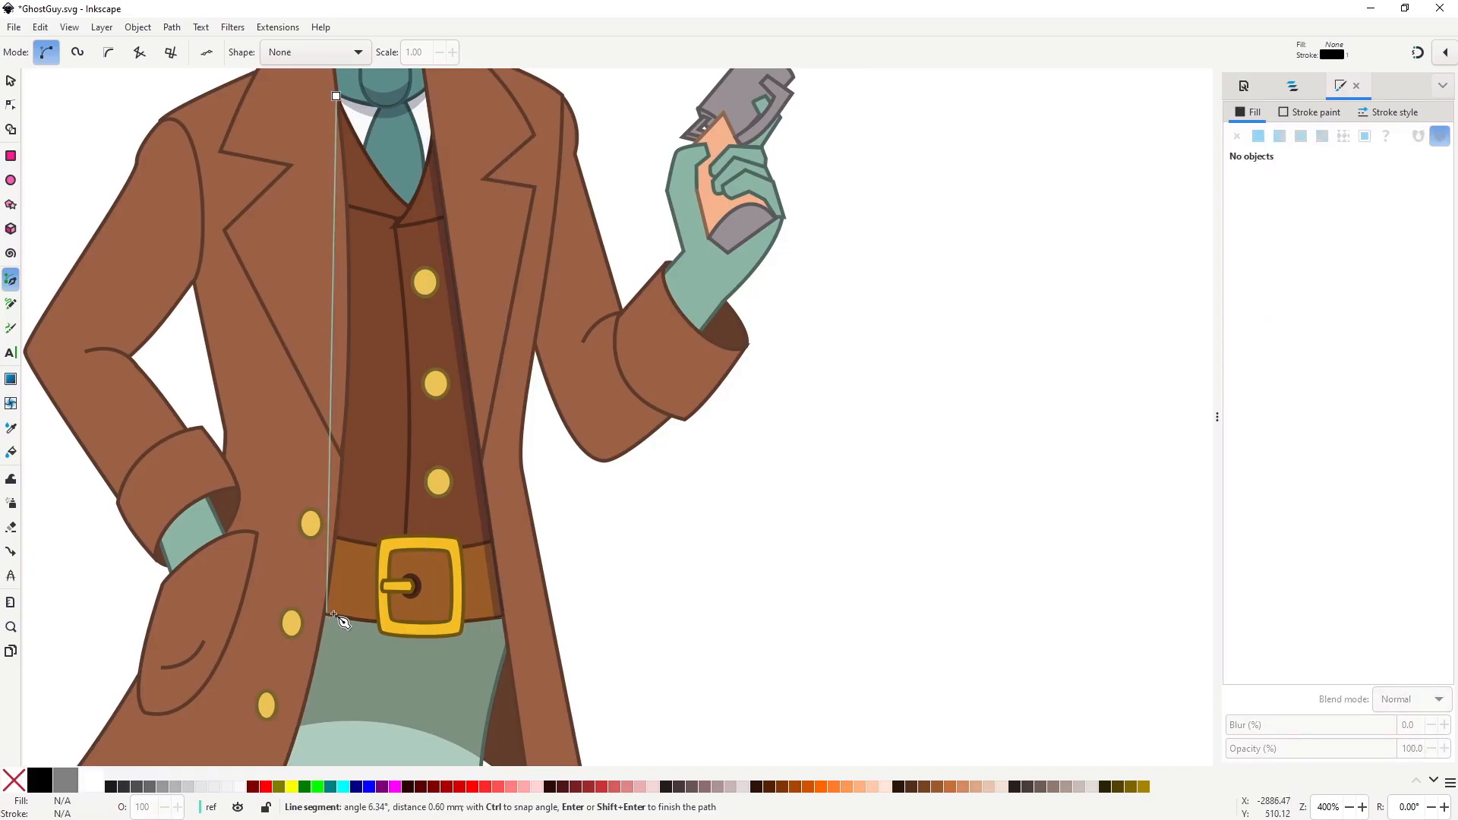
{"action": "left_click", "coordinate": [338, 99]}
{"action": "key", "text": "n"}
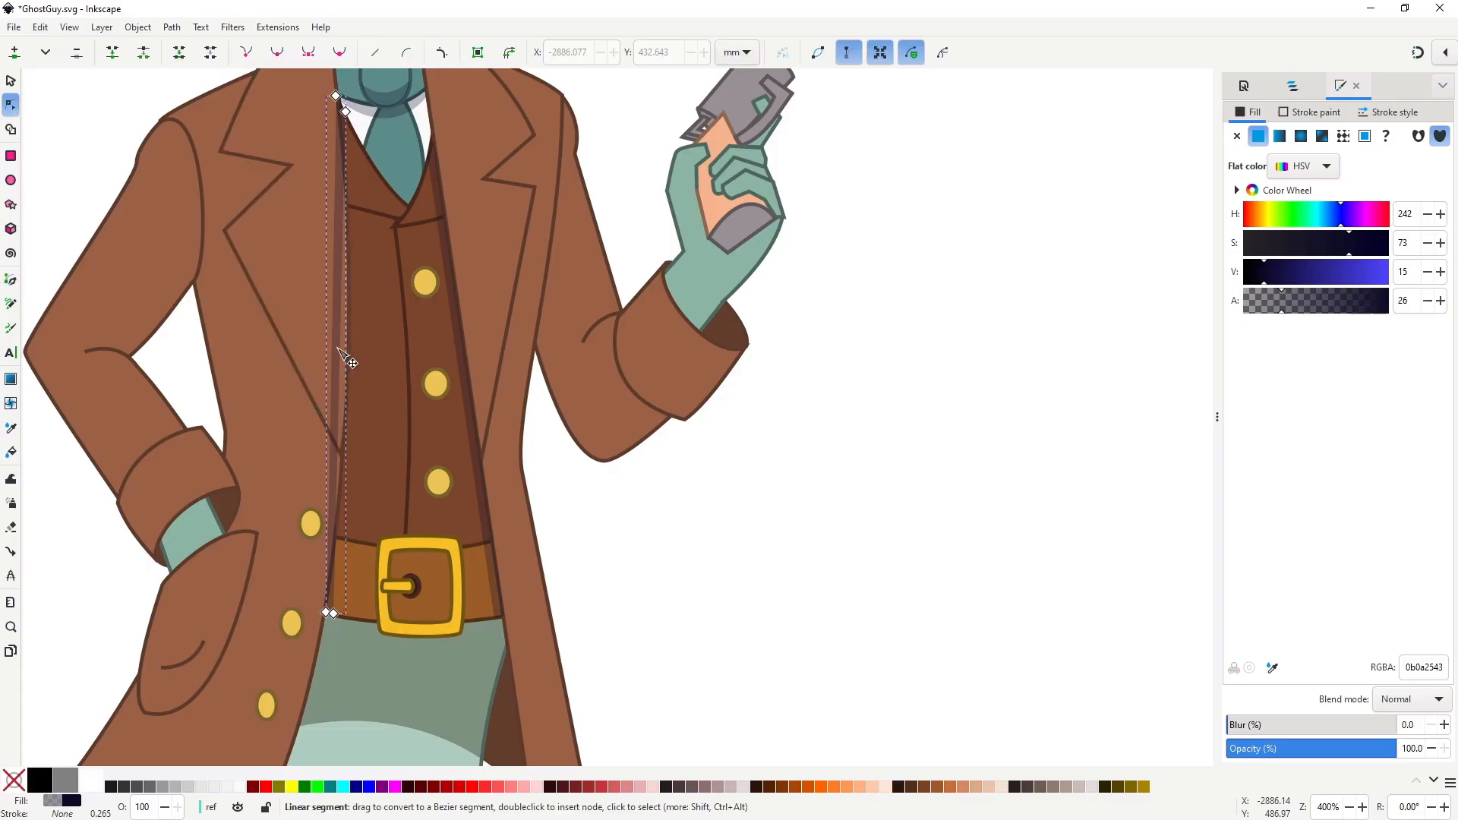
{"action": "left_click_drag", "start_coordinate": [329, 351], "coordinate": [342, 357]}
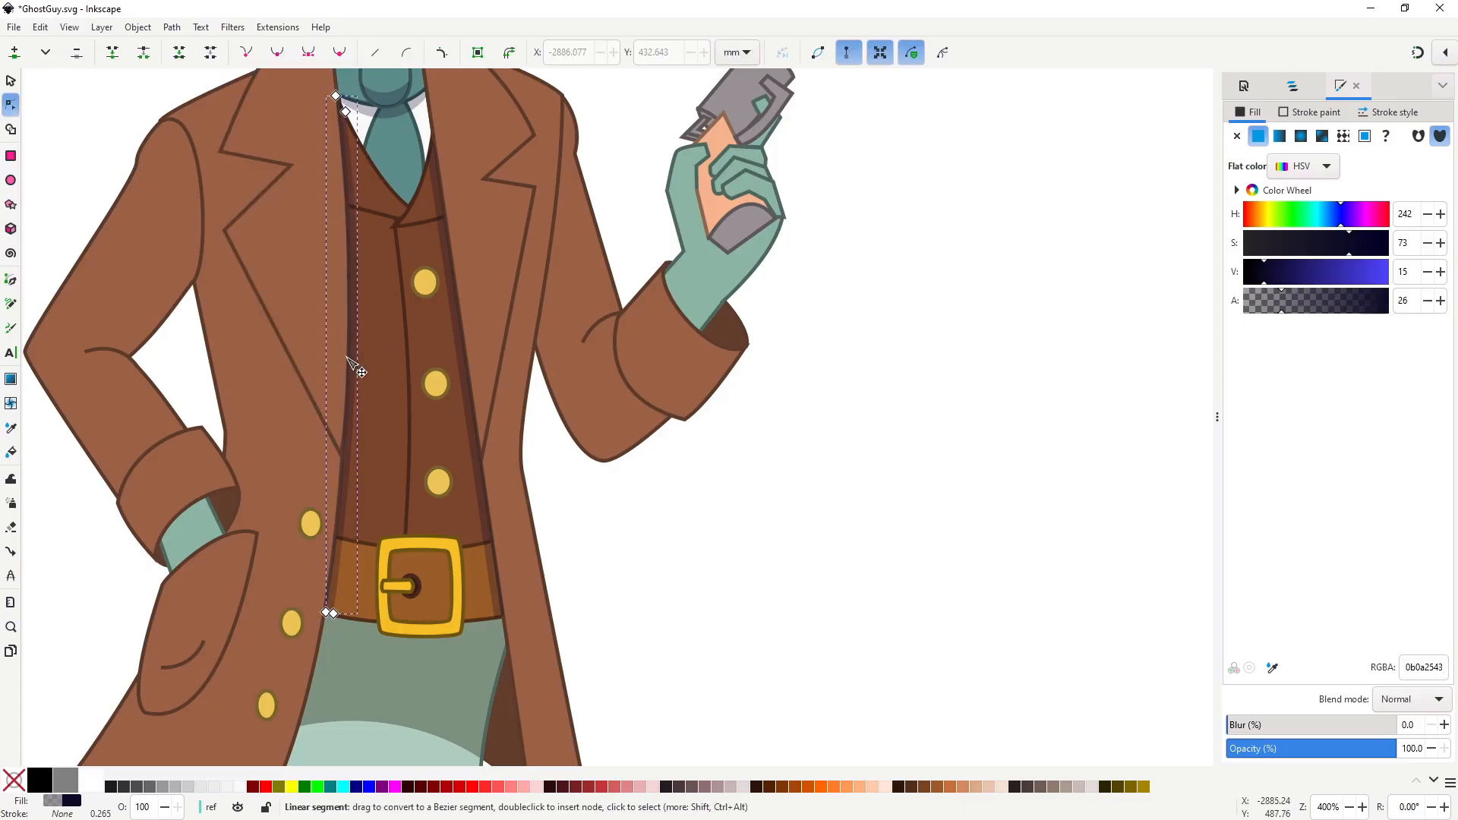
{"action": "key", "text": "s"}
{"action": "left_click", "coordinate": [635, 544]}
Draw a shadow strip beneath the vest's seam on the pocketed-hand side and combine it with the adjoining coat-edge shadow.
{"action": "scroll", "coordinate": [550, 497], "scroll_direction": "down", "scroll_amount": 3}
{"action": "scroll", "coordinate": [475, 457], "scroll_direction": "up", "scroll_amount": 3}
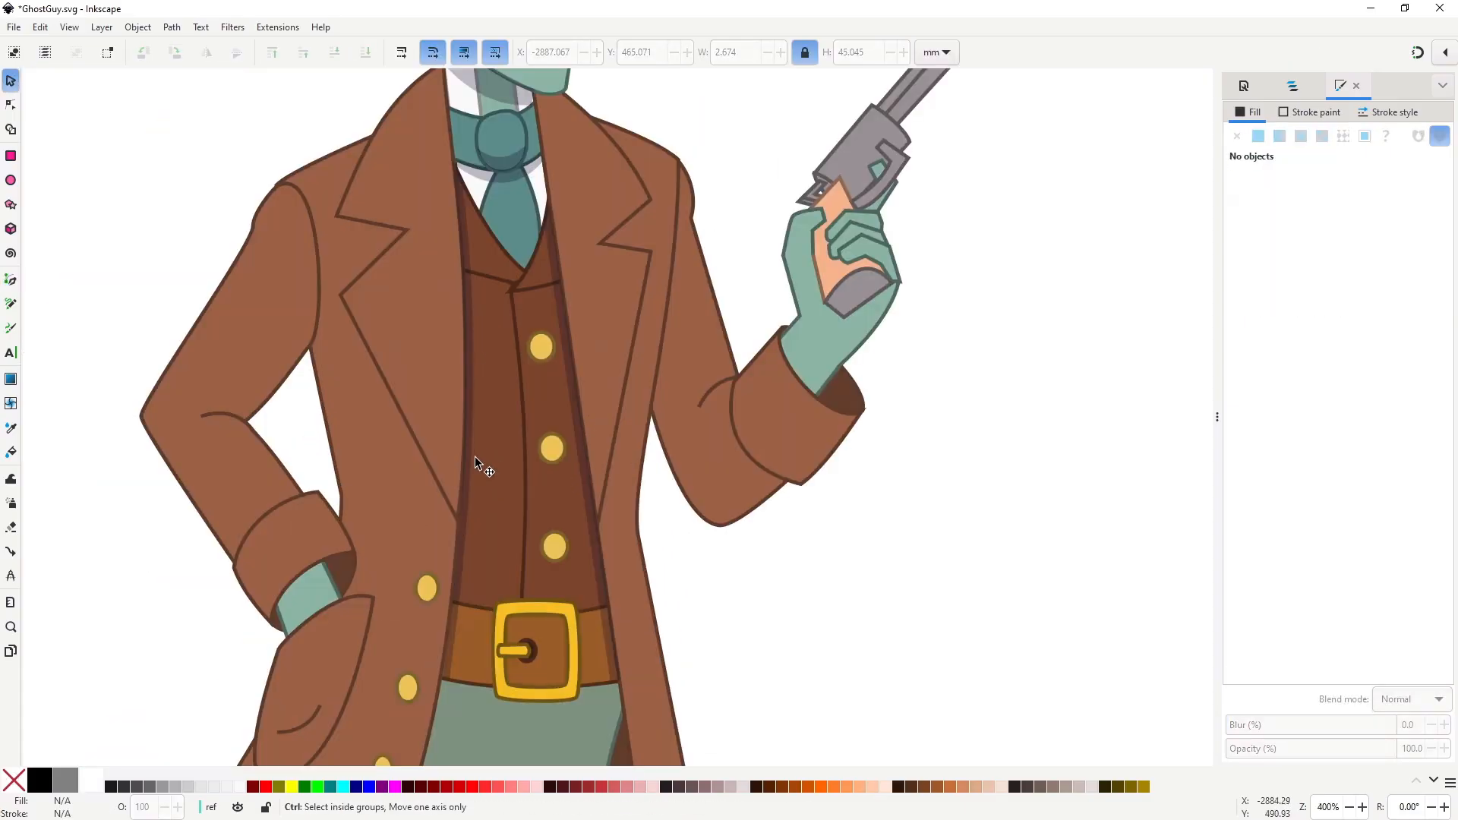
{"action": "scroll", "coordinate": [493, 267], "scroll_direction": "up", "scroll_amount": 3}
{"action": "key", "text": "b"}
{"action": "left_click", "coordinate": [408, 279]}
{"action": "left_click", "coordinate": [557, 314]}
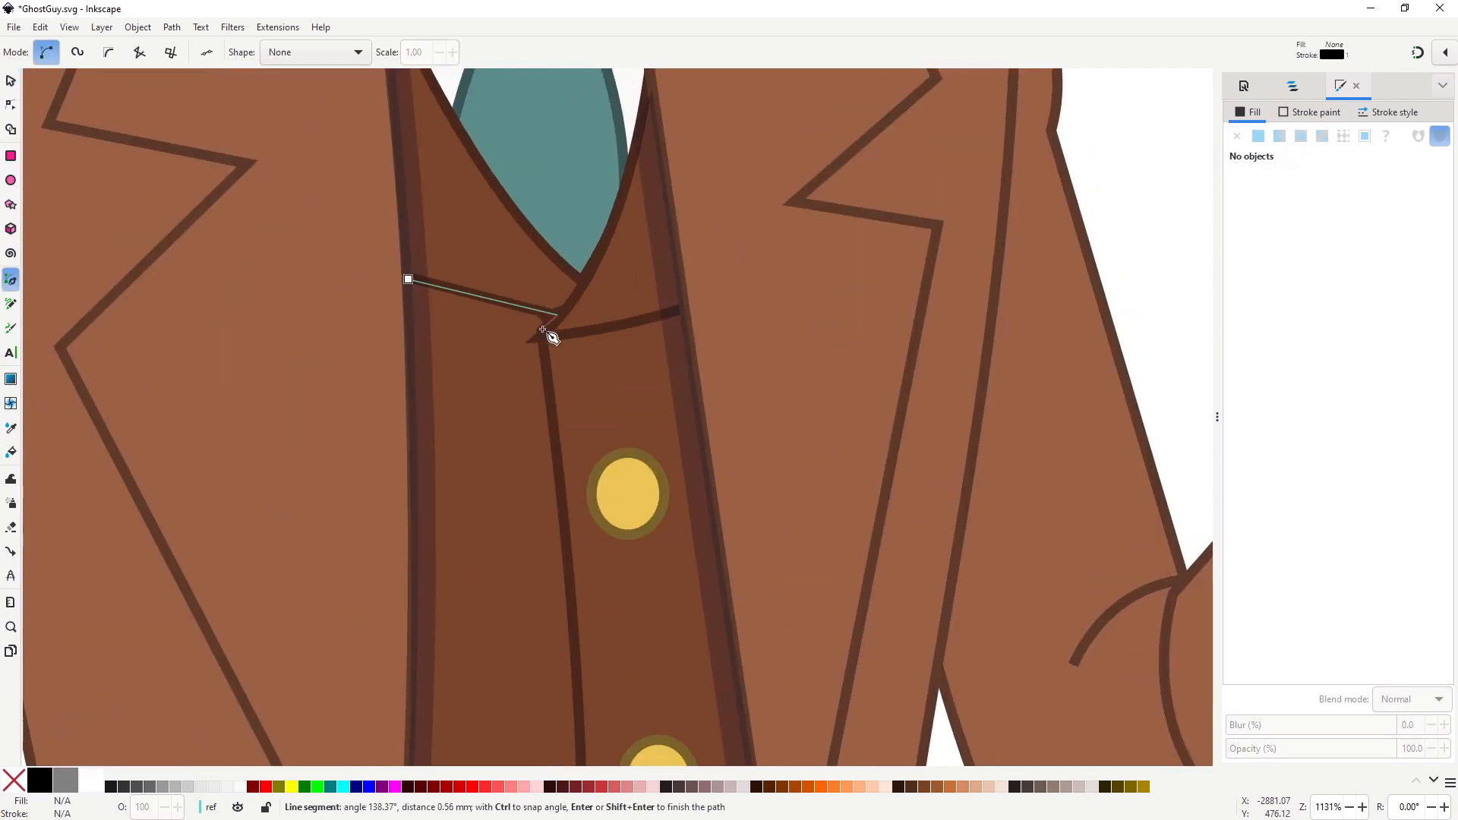
{"action": "left_click", "coordinate": [541, 330]}
{"action": "left_click", "coordinate": [408, 280]}
{"action": "key", "text": "s"}
{"action": "left_click", "coordinate": [438, 370], "text": "shift"}
{"action": "key", "text": "Escape"}
Draw a shadow strip beneath the seam on the buttoned side of the vest and union it with the adjoining coat-edge shadow.
{"action": "key", "text": "b"}
{"action": "left_click", "coordinate": [545, 338]}
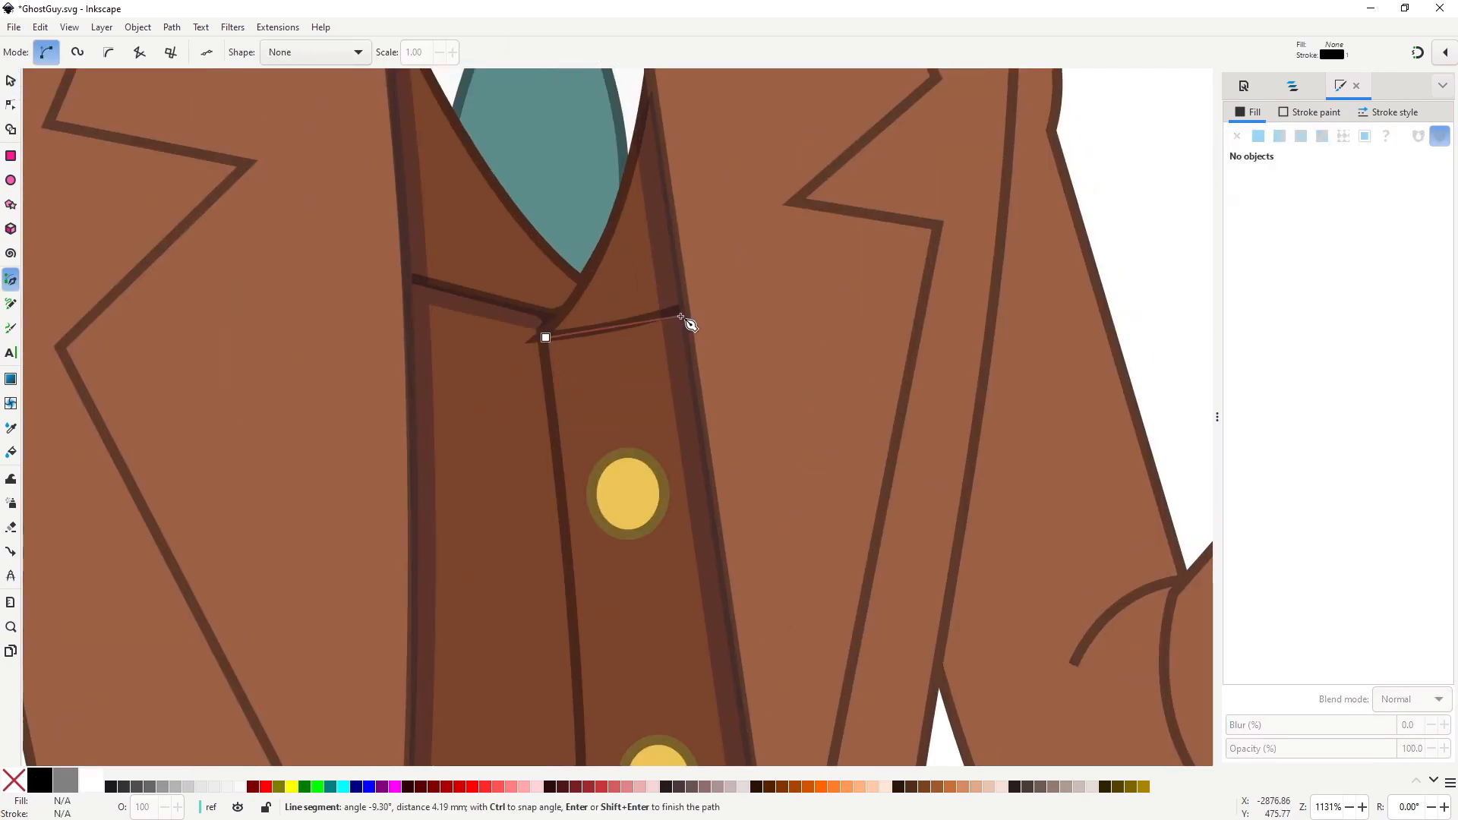
{"action": "left_click", "coordinate": [546, 361]}
{"action": "left_click", "coordinate": [545, 337]}
{"action": "key", "text": "s"}
{"action": "left_click", "coordinate": [682, 433], "text": "shift"}
{"action": "key", "text": "ctrl+plus"}
Draw a narrow shadow over the shirt beside the gun-arm lapel and union it with the shadow below the cravat band.
{"action": "scroll", "coordinate": [687, 453], "scroll_direction": "down", "scroll_amount": 3}
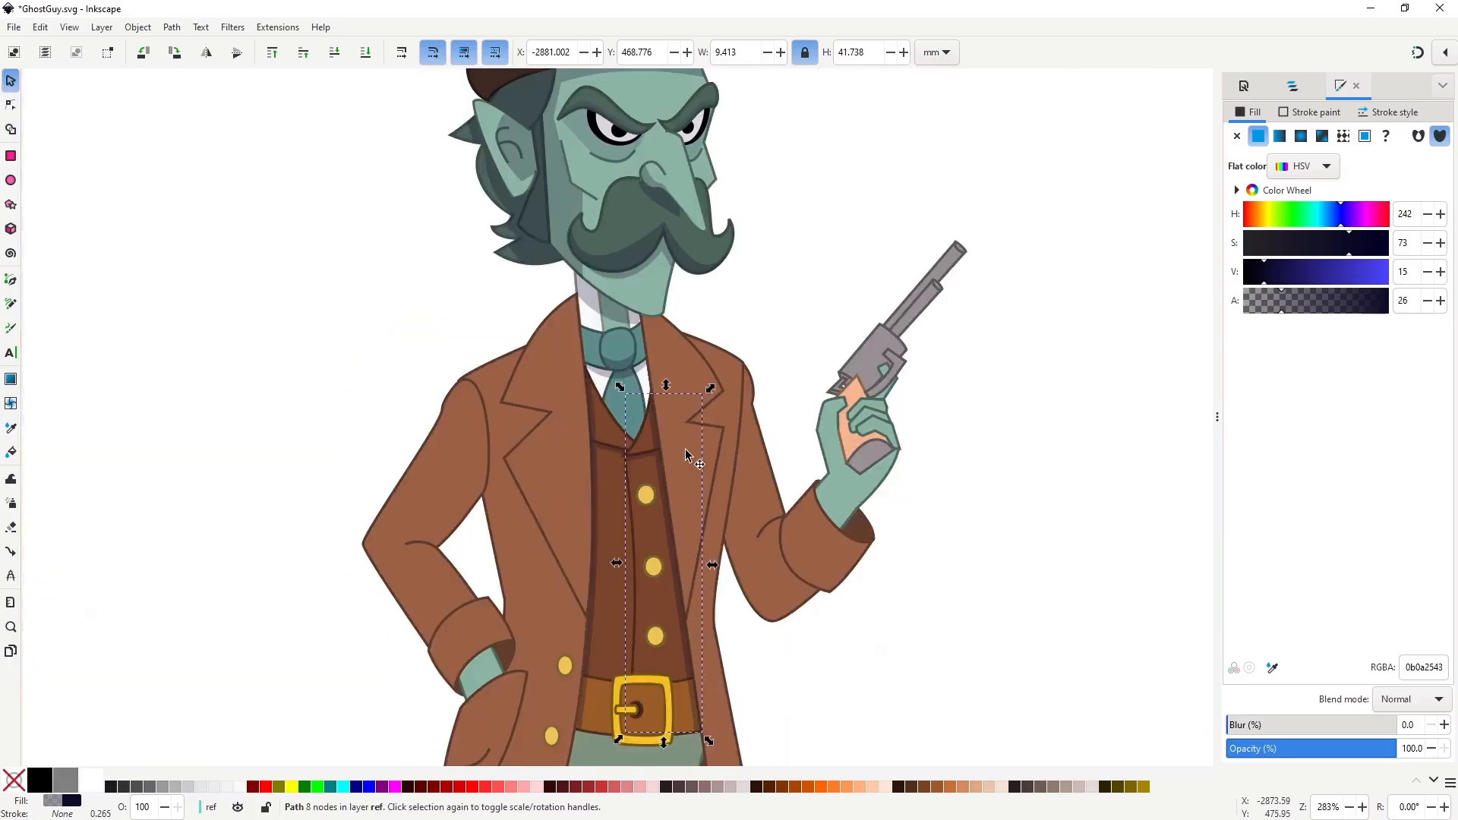
{"action": "scroll", "coordinate": [689, 323], "scroll_direction": "up", "scroll_amount": 3}
{"action": "key", "text": "b"}
{"action": "left_click", "coordinate": [607, 217]}
{"action": "left_click", "coordinate": [629, 373]}
{"action": "left_click", "coordinate": [644, 333]}
{"action": "left_click", "coordinate": [623, 202]}
{"action": "left_click", "coordinate": [607, 217]}
{"action": "key", "text": "s"}
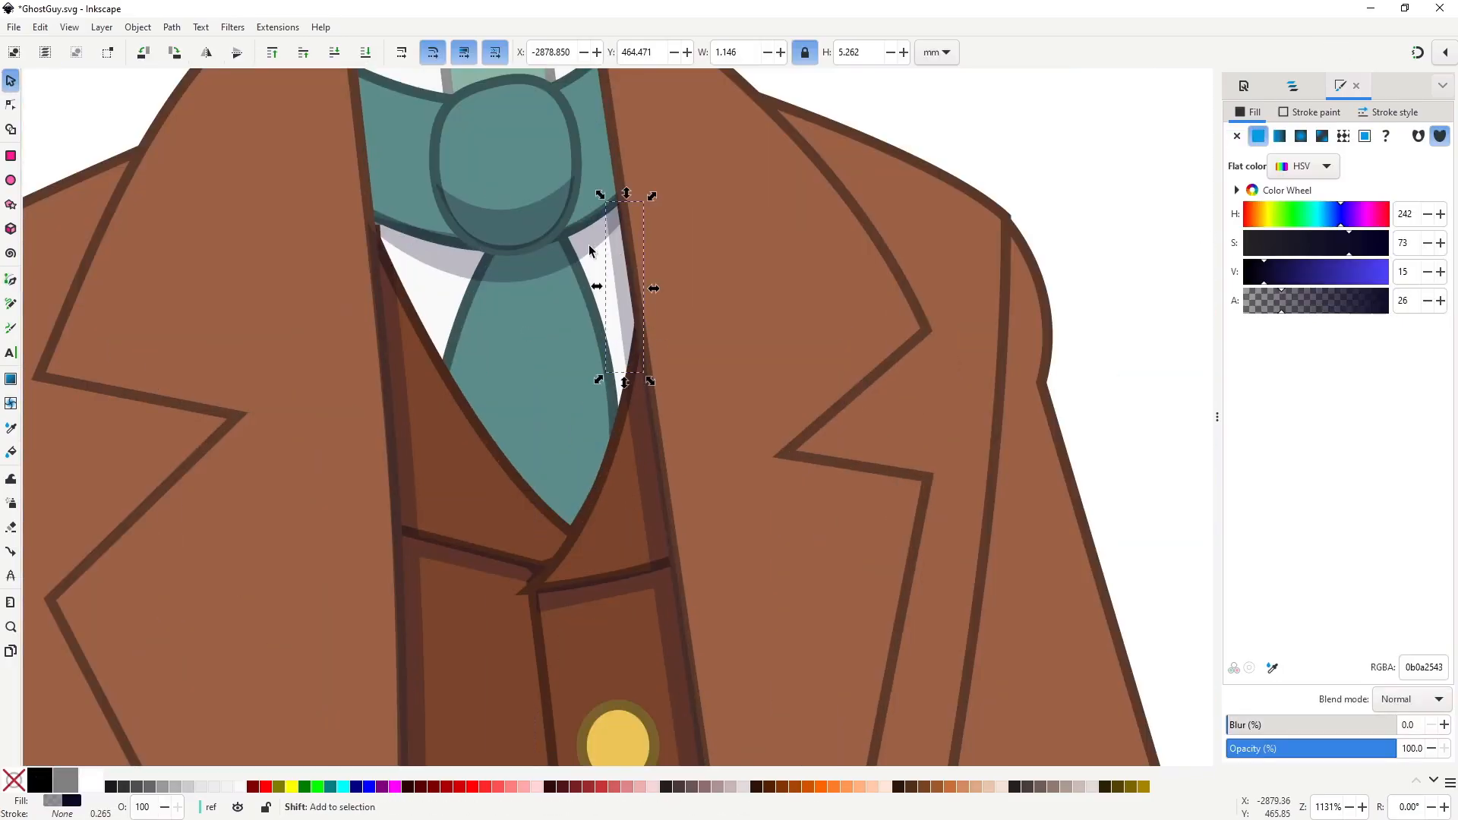
{"action": "left_click", "coordinate": [591, 252], "text": "shift"}
{"action": "scroll", "coordinate": [813, 307], "scroll_direction": "down", "scroll_amount": 3}
{"action": "key", "text": "Escape"}
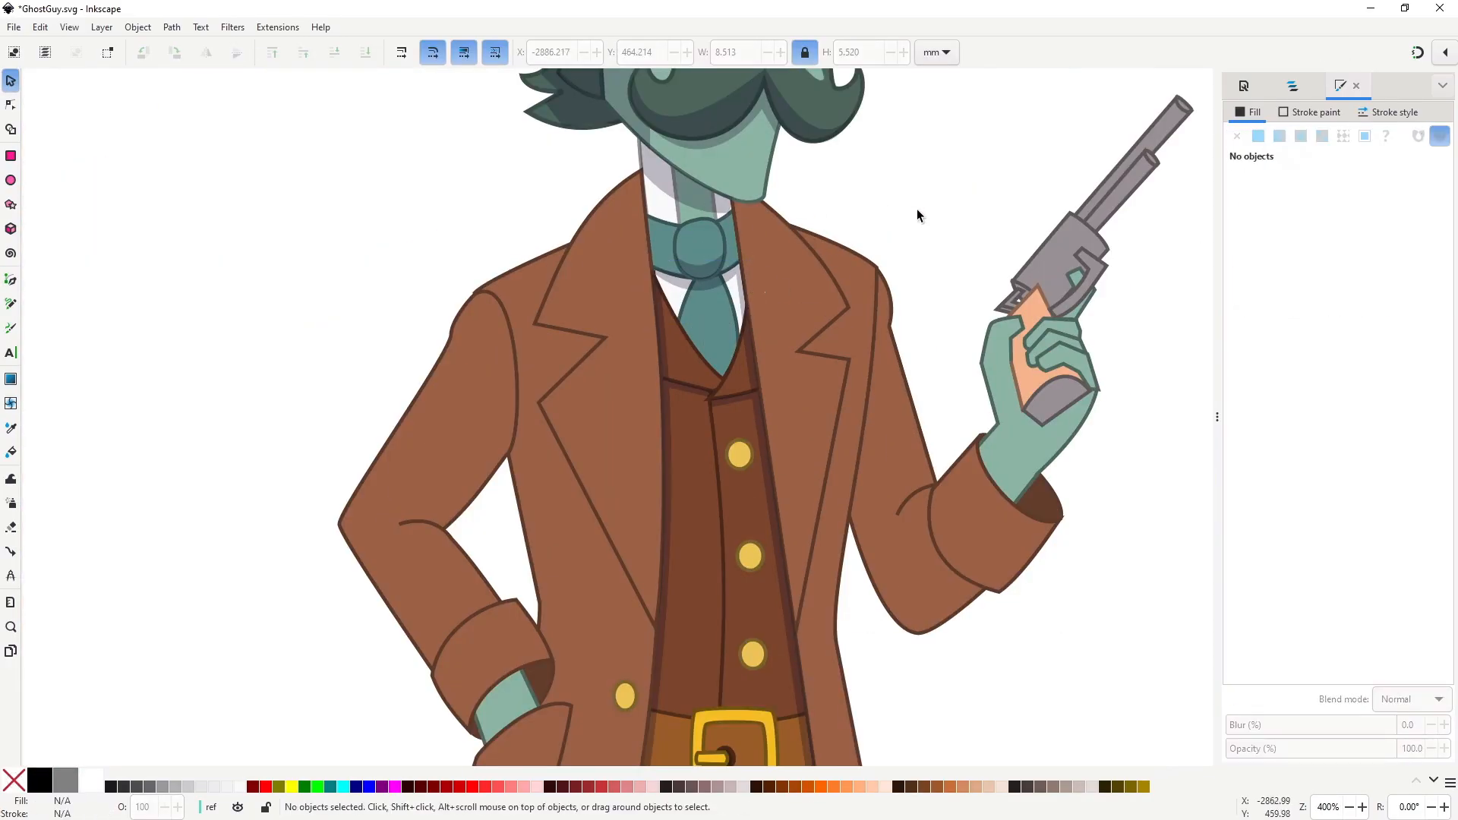
Draw a thin closed shadow along the vest's front opening down to the buckle, curve its sides and apply the translucent navy shadow style.
{"action": "scroll", "coordinate": [755, 321], "scroll_direction": "up", "scroll_amount": 1}
{"action": "scroll", "coordinate": [767, 139], "scroll_direction": "down", "scroll_amount": 5}
{"action": "key", "text": "b"}
{"action": "left_click", "coordinate": [749, 128]}
{"action": "left_click_drag", "start_coordinate": [762, 560], "coordinate": [731, 708]}
{"action": "key", "text": "Return"}
{"action": "left_click", "coordinate": [762, 561]}
{"action": "left_click", "coordinate": [750, 565]}
{"action": "left_click", "coordinate": [741, 127]}
{"action": "left_click", "coordinate": [749, 128]}
{"action": "key", "text": "n"}
{"action": "left_click_drag", "start_coordinate": [745, 348], "coordinate": [763, 348]}
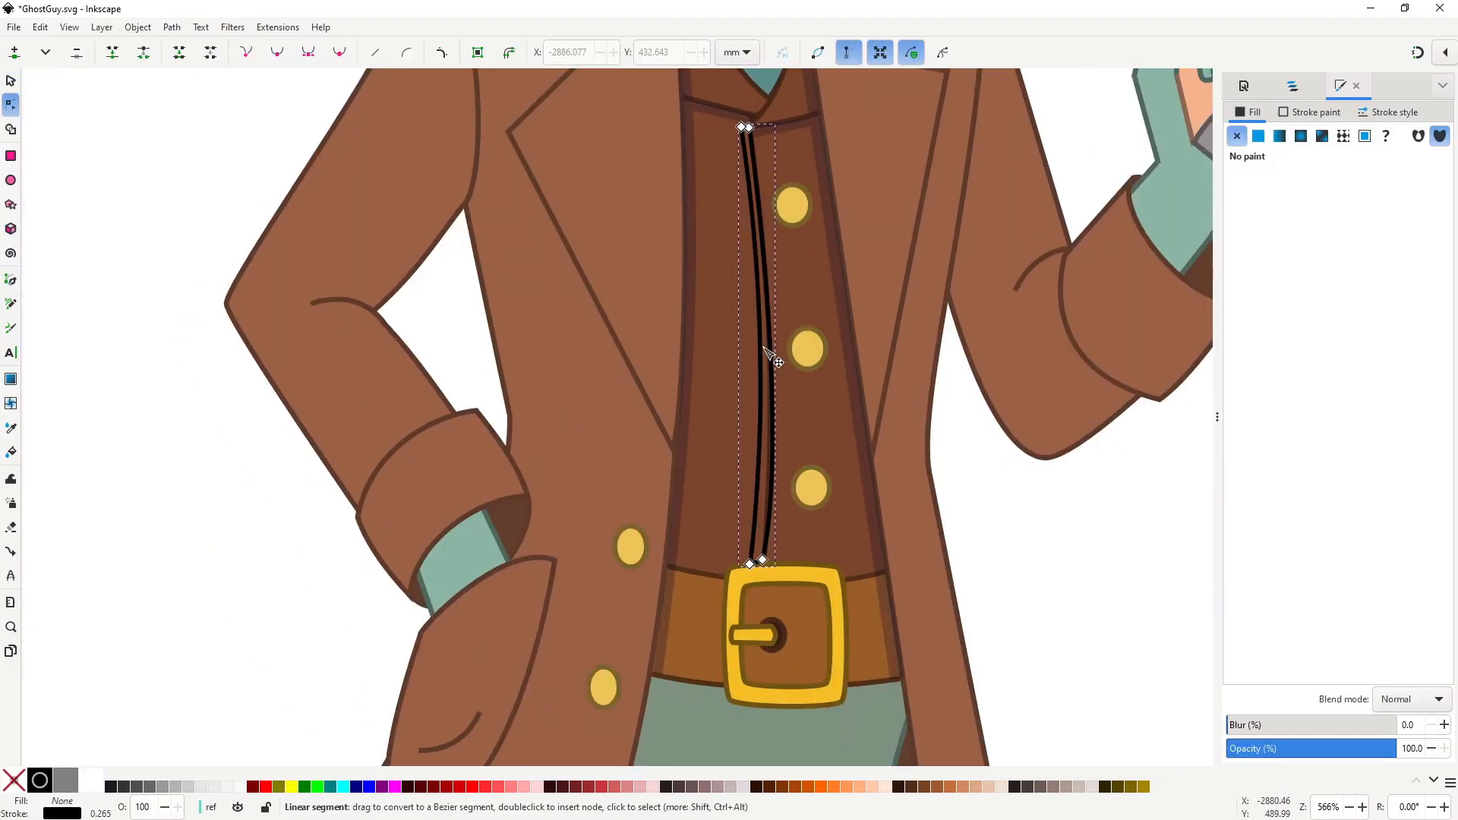
{"action": "key", "text": "ctrl+shift+v"}
{"action": "key", "text": "s"}
{"action": "key", "text": "Escape"}
Draw a closed shadow shape along the upper inside edge of the belt buckle's opening and apply the translucent navy shadow style.
{"action": "scroll", "coordinate": [959, 509], "scroll_direction": "down", "scroll_amount": 2}
{"action": "scroll", "coordinate": [948, 521], "scroll_direction": "up", "scroll_amount": 2}
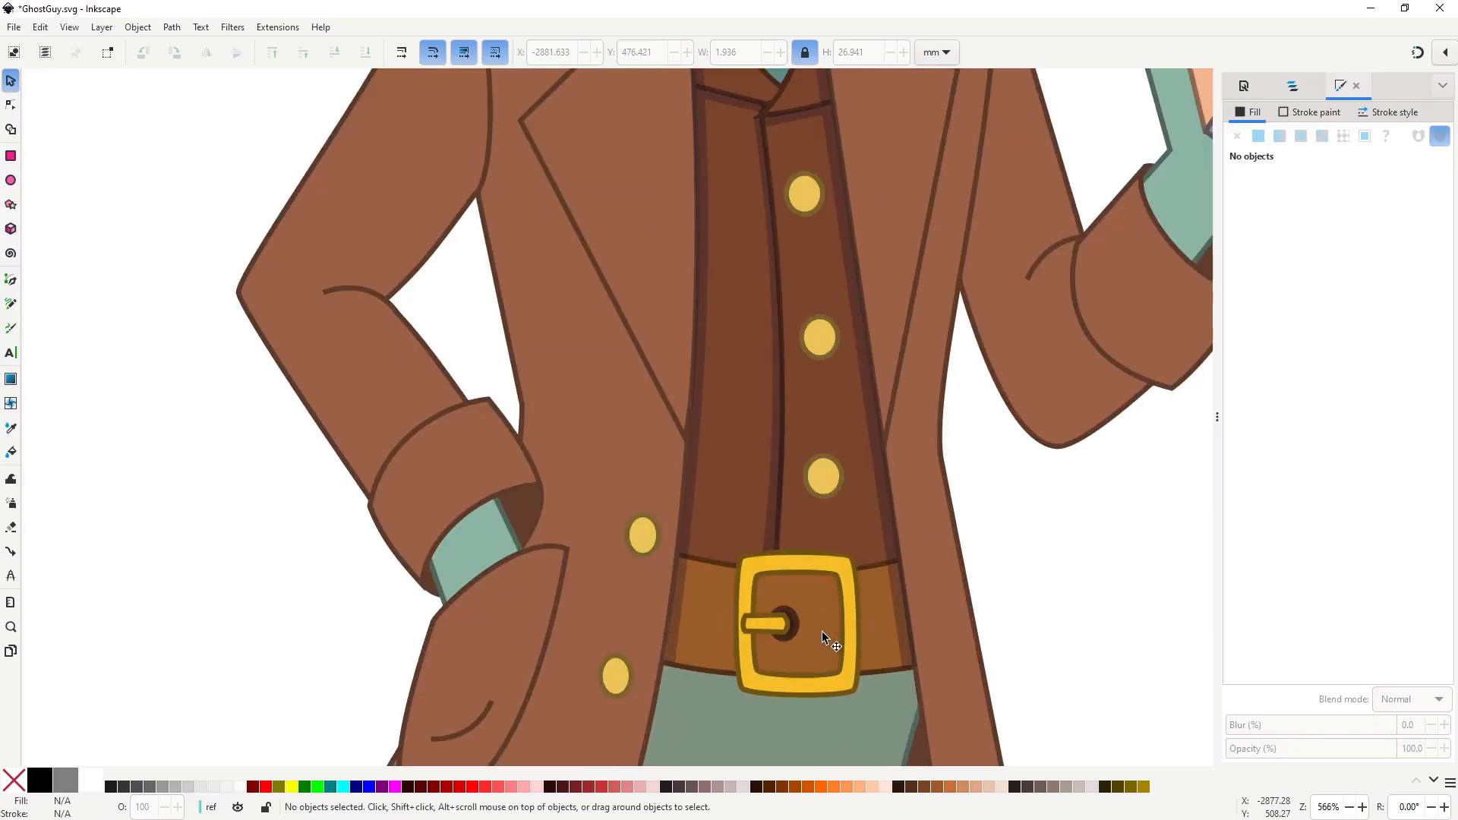
{"action": "scroll", "coordinate": [782, 562], "scroll_direction": "up", "scroll_amount": 1}
{"action": "scroll", "coordinate": [729, 494], "scroll_direction": "down", "scroll_amount": 1}
{"action": "key", "text": "b"}
{"action": "left_click", "coordinate": [690, 373]}
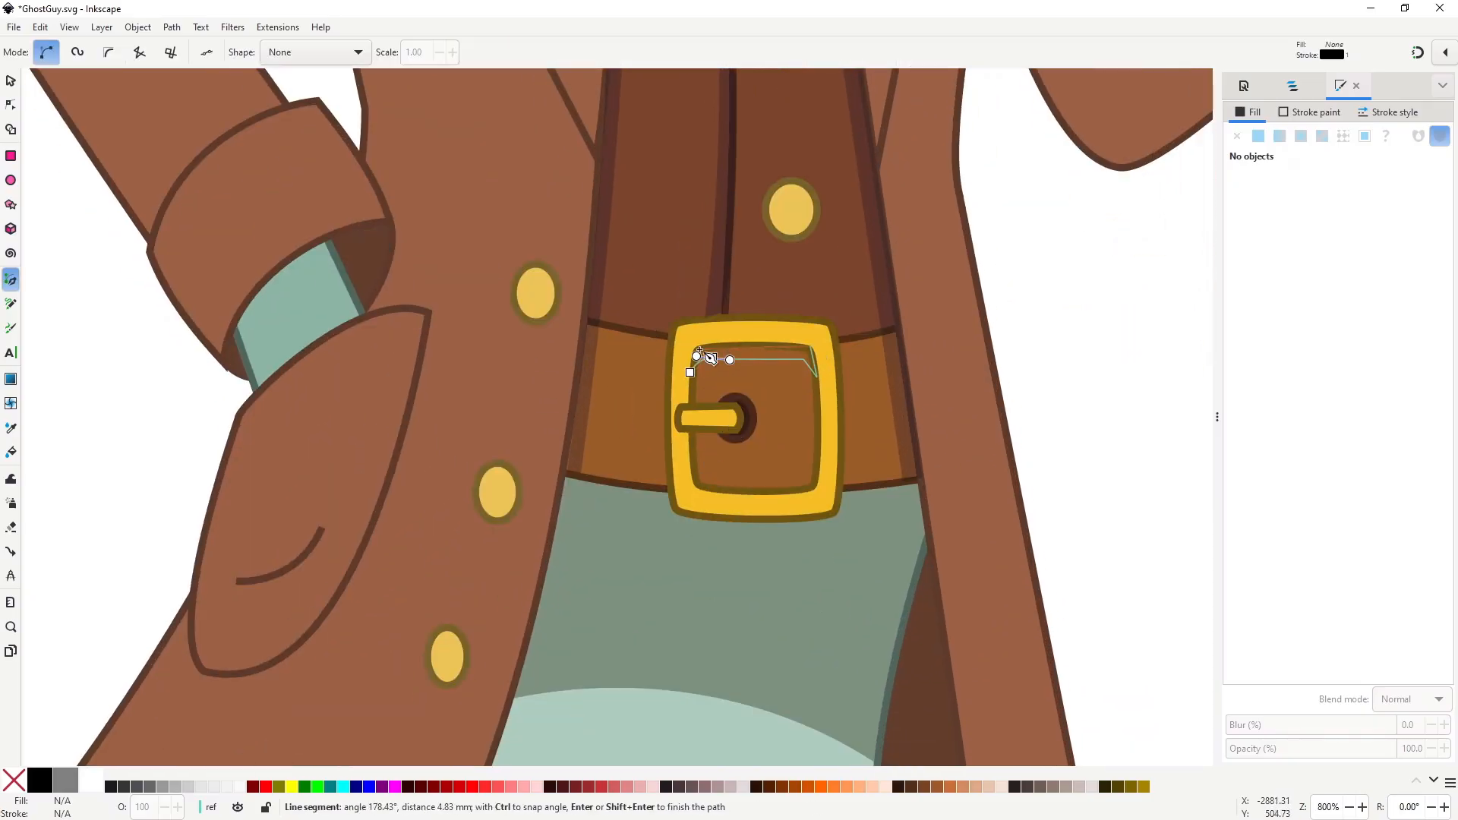
{"action": "left_click", "coordinate": [699, 350]}
{"action": "left_click", "coordinate": [690, 372]}
{"action": "key", "text": "ctrl+shift+v"}
{"action": "key", "text": "n"}
Draw a small shadow shape beneath the belt buckle's prong, apply the translucent navy shadow style and adjust its corner nodes.
{"action": "key", "text": "b"}
{"action": "left_click", "coordinate": [706, 429]}
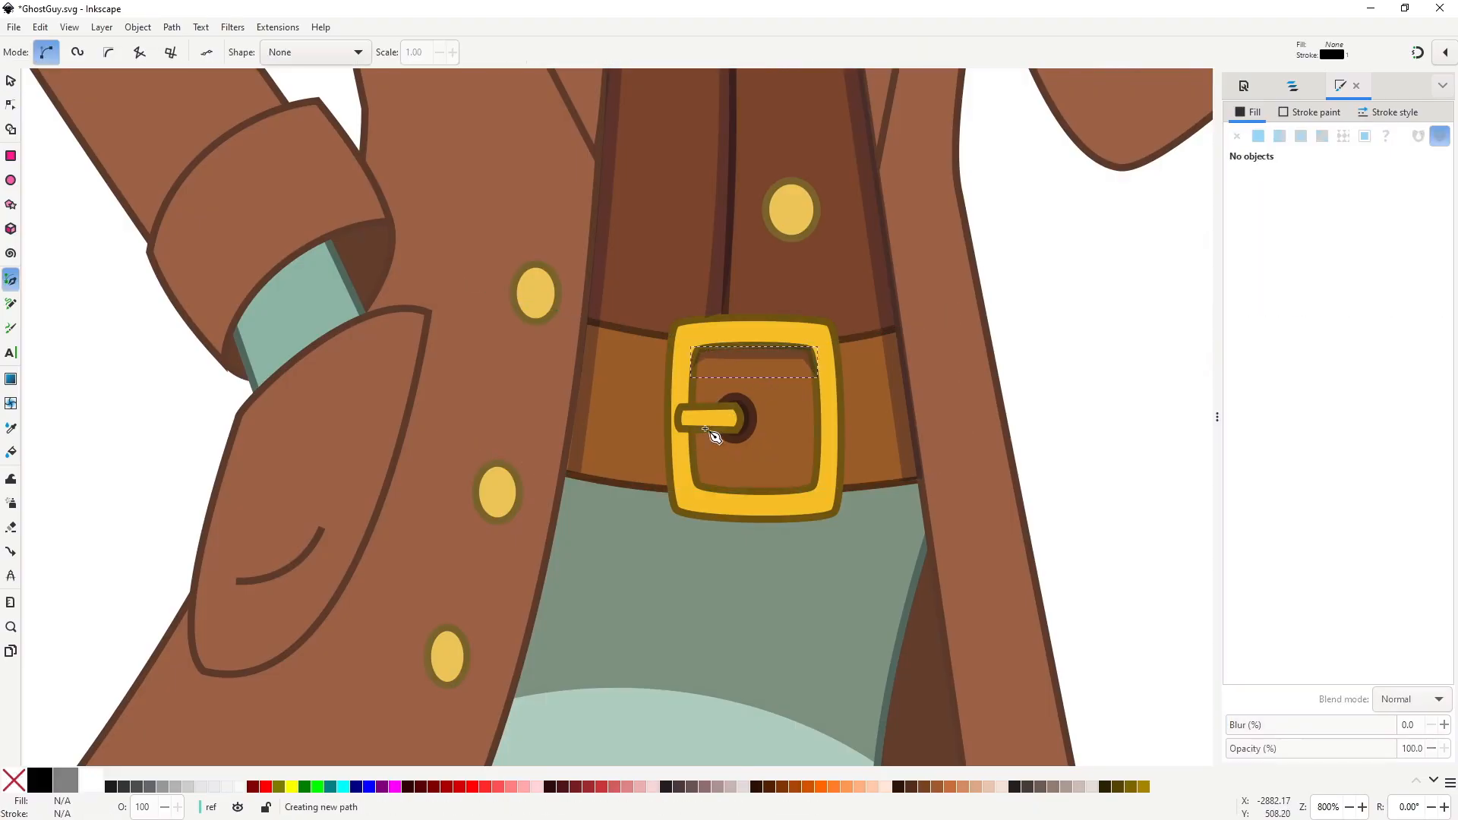
{"action": "left_click", "coordinate": [679, 428]}
{"action": "left_click", "coordinate": [725, 428]}
{"action": "left_click", "coordinate": [679, 429]}
{"action": "key", "text": "ctrl+shift+v"}
{"action": "key", "text": "n"}
{"action": "left_click_drag", "start_coordinate": [734, 441], "coordinate": [729, 439]}
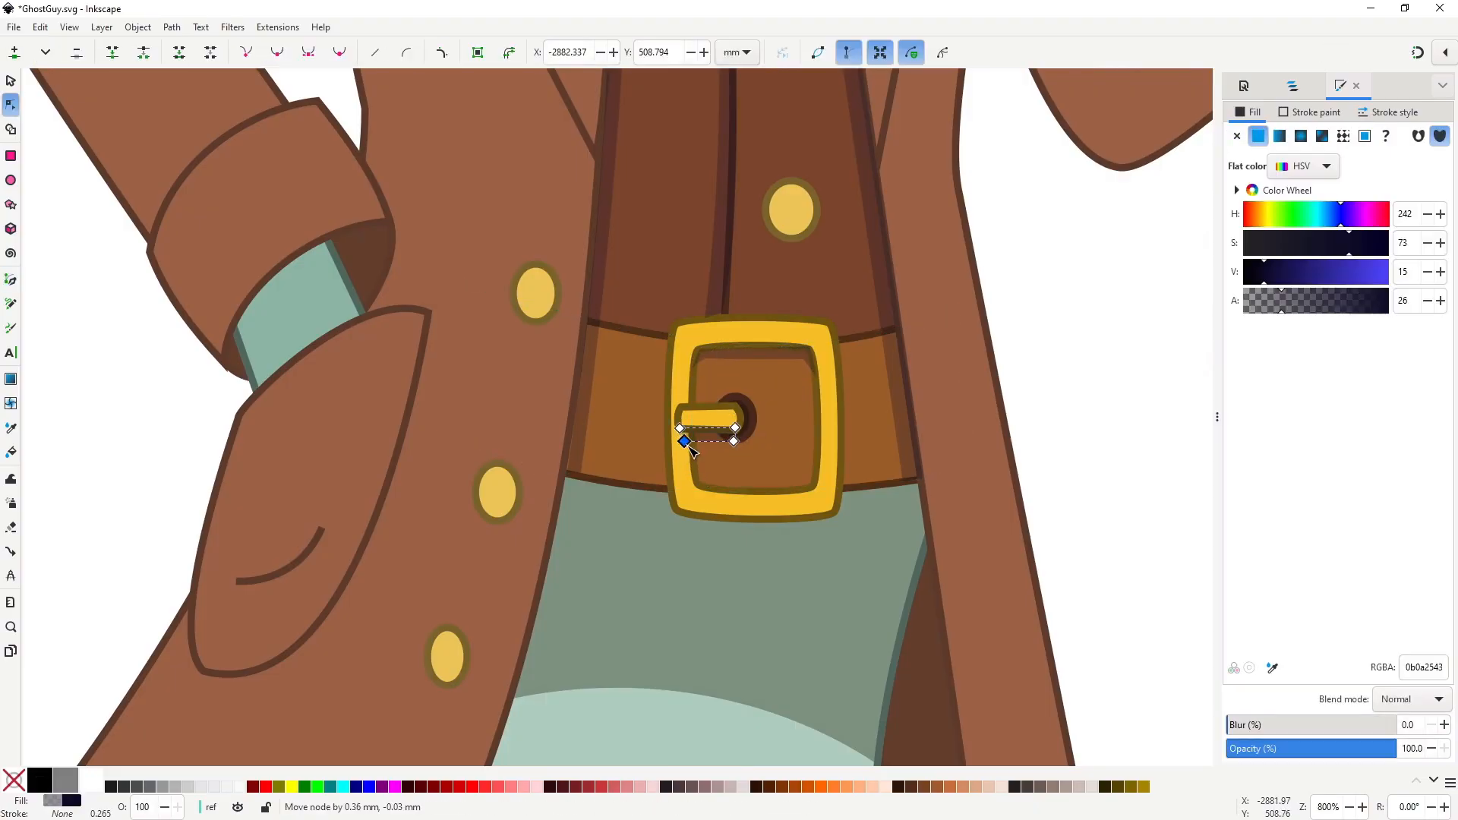
{"action": "key", "text": "s"}
{"action": "left_click", "coordinate": [1047, 417]}
Duplicate the vest's top button, shift the copy slightly downward and apply the translucent navy shadow style to it.
{"action": "scroll", "coordinate": [705, 434], "scroll_direction": "down", "scroll_amount": 6}
{"action": "scroll", "coordinate": [531, 427], "scroll_direction": "up", "scroll_amount": 6}
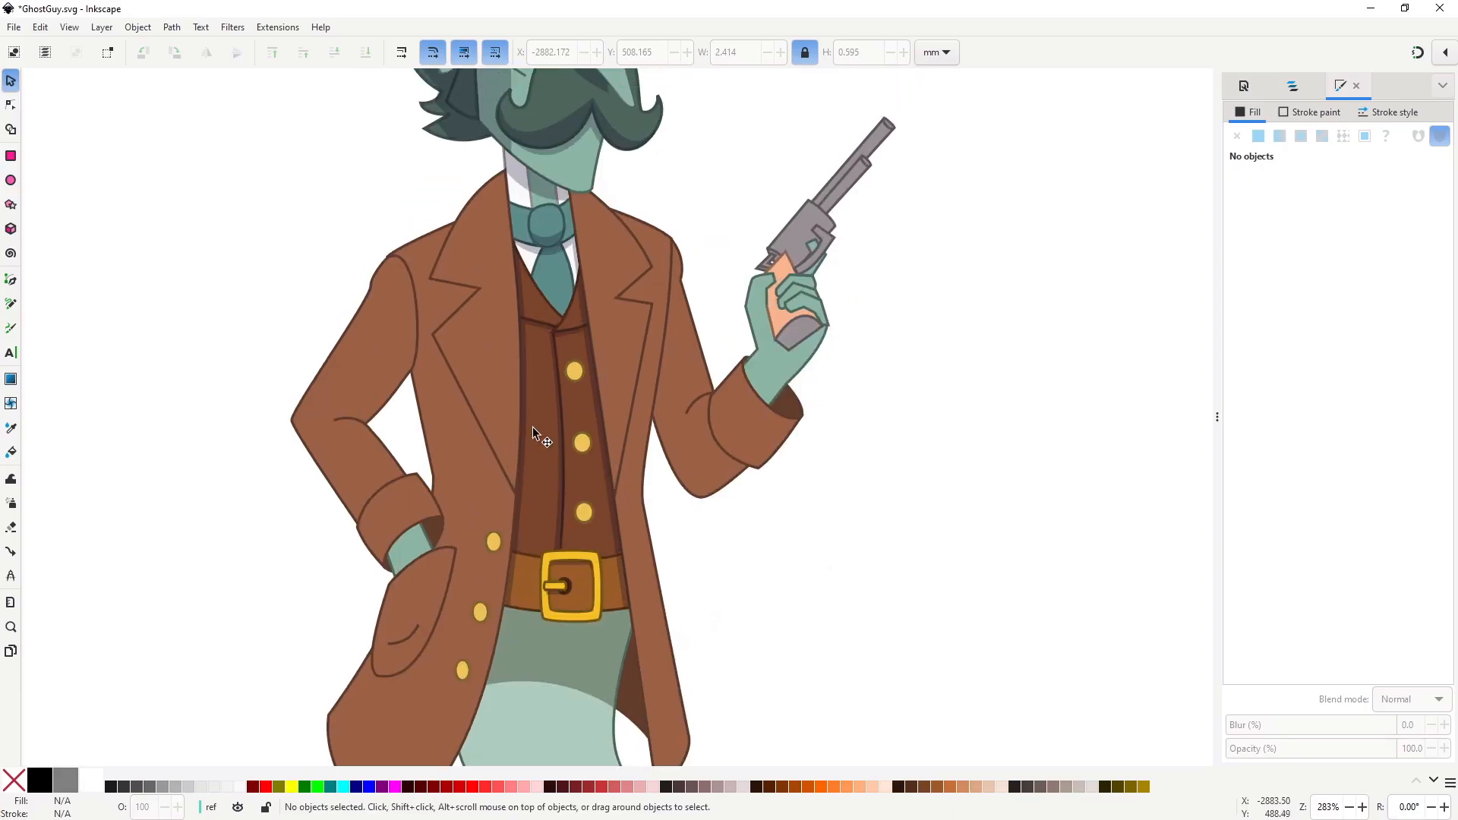
{"action": "left_click", "coordinate": [579, 372]}
{"action": "key", "text": "ctrl+d"}
{"action": "left_click_drag", "start_coordinate": [585, 364], "coordinate": [584, 384]}
{"action": "key", "text": "ctrl+shift+v"}
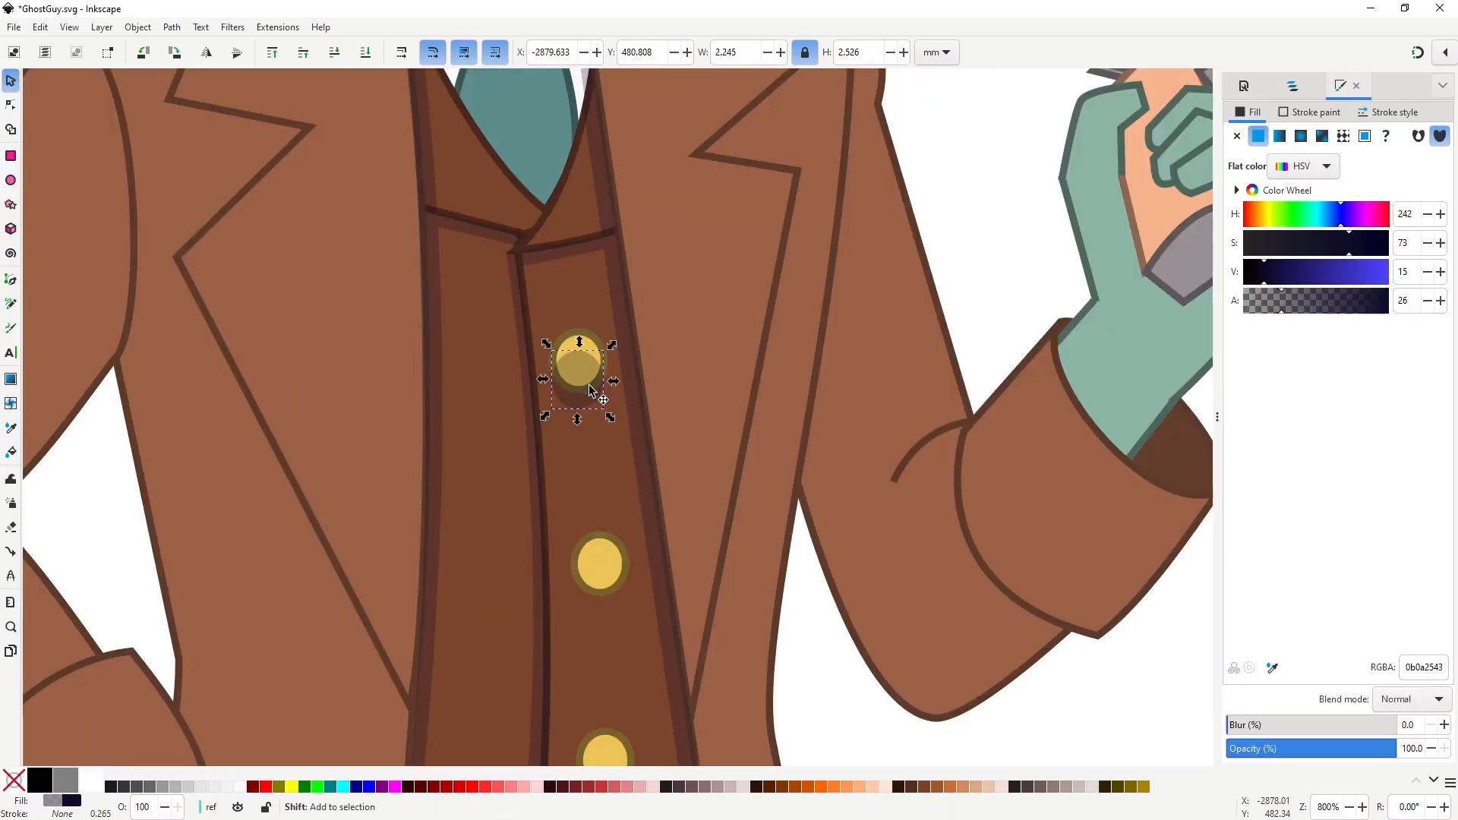
Duplicate the vest's middle button as a downward-offset shadow, apply the translucent navy style and lower it behind the button.
{"action": "left_click", "coordinate": [600, 566]}
{"action": "left_click_drag", "start_coordinate": [668, 604], "coordinate": [556, 441]}
{"action": "key", "text": "ctrl+d"}
{"action": "key", "text": "ctrl+shift+v"}
{"action": "key", "text": "Page_Down"}
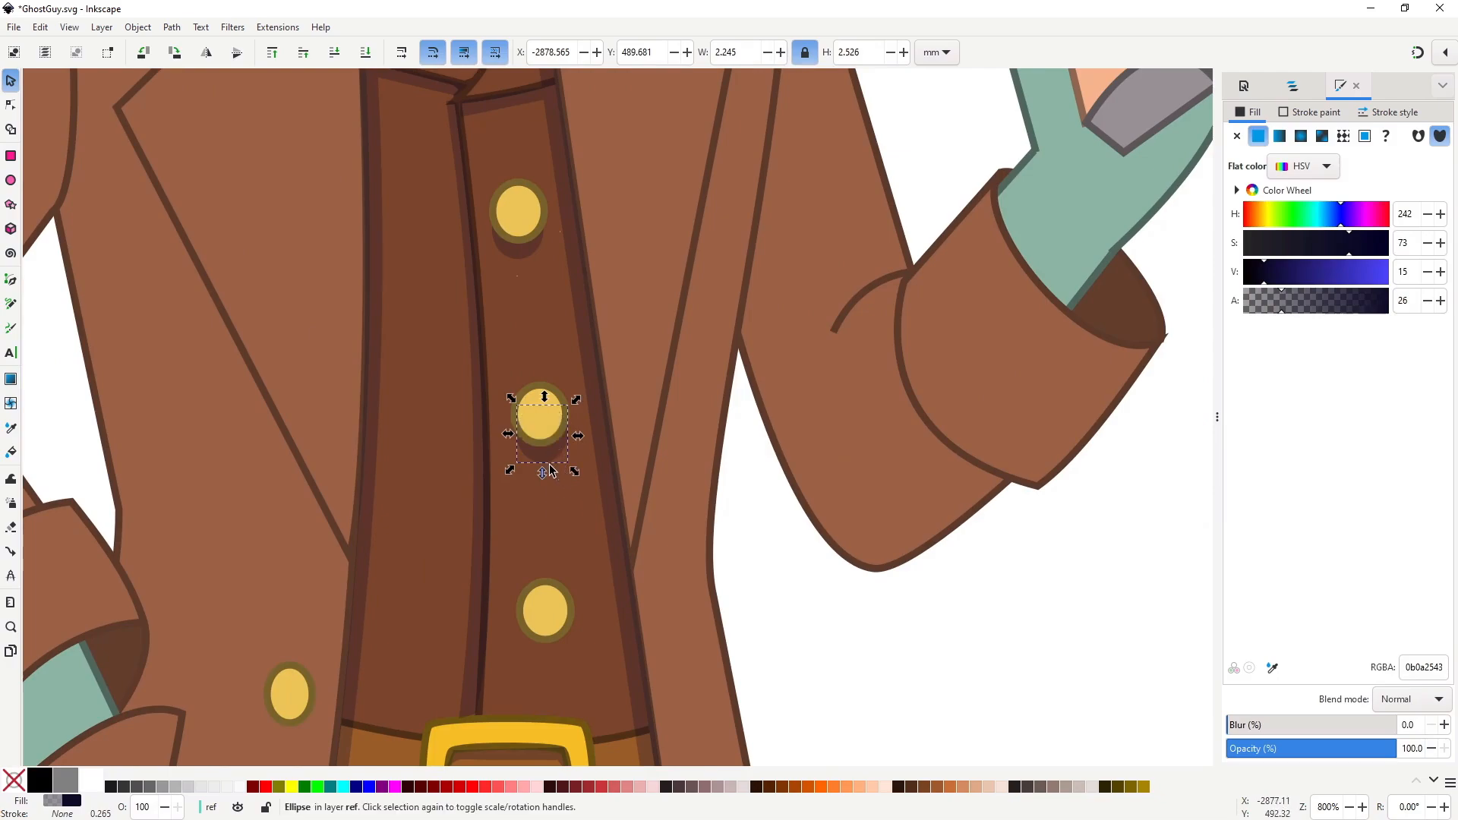
Duplicate the vest's bottom button, offset the copy downward, apply the translucent navy shadow style and lower it behind the button.
{"action": "scroll", "coordinate": [545, 482], "scroll_direction": "down", "scroll_amount": 6}
{"action": "left_click", "coordinate": [550, 463]}
{"action": "key", "text": "ctrl+d"}
{"action": "left_click_drag", "start_coordinate": [550, 463], "coordinate": [563, 486]}
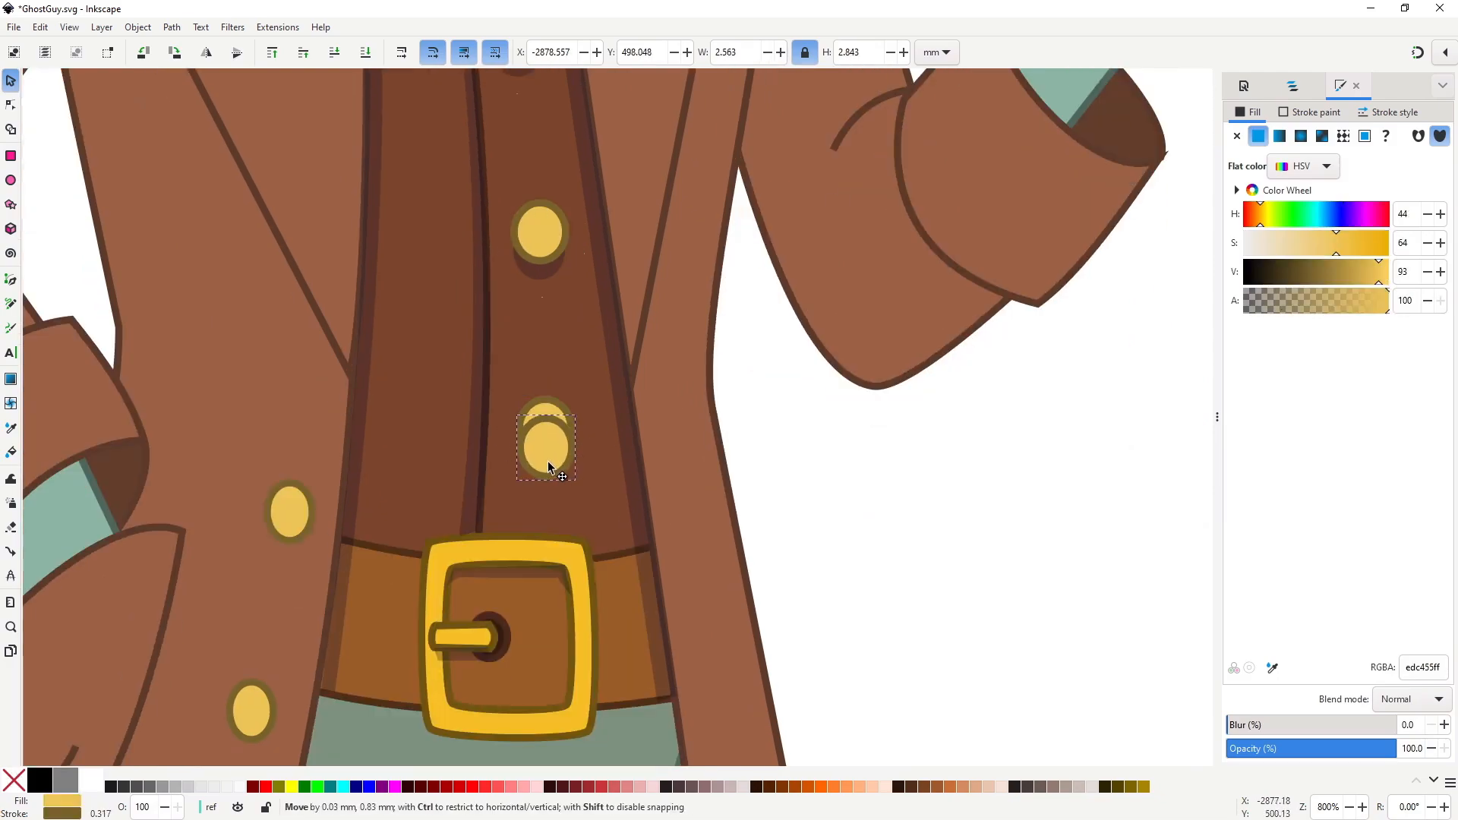
{"action": "key", "text": "ctrl+shift+v"}
{"action": "key", "text": "Page_Down"}
{"action": "scroll", "coordinate": [552, 486], "scroll_direction": "down", "scroll_amount": 6}
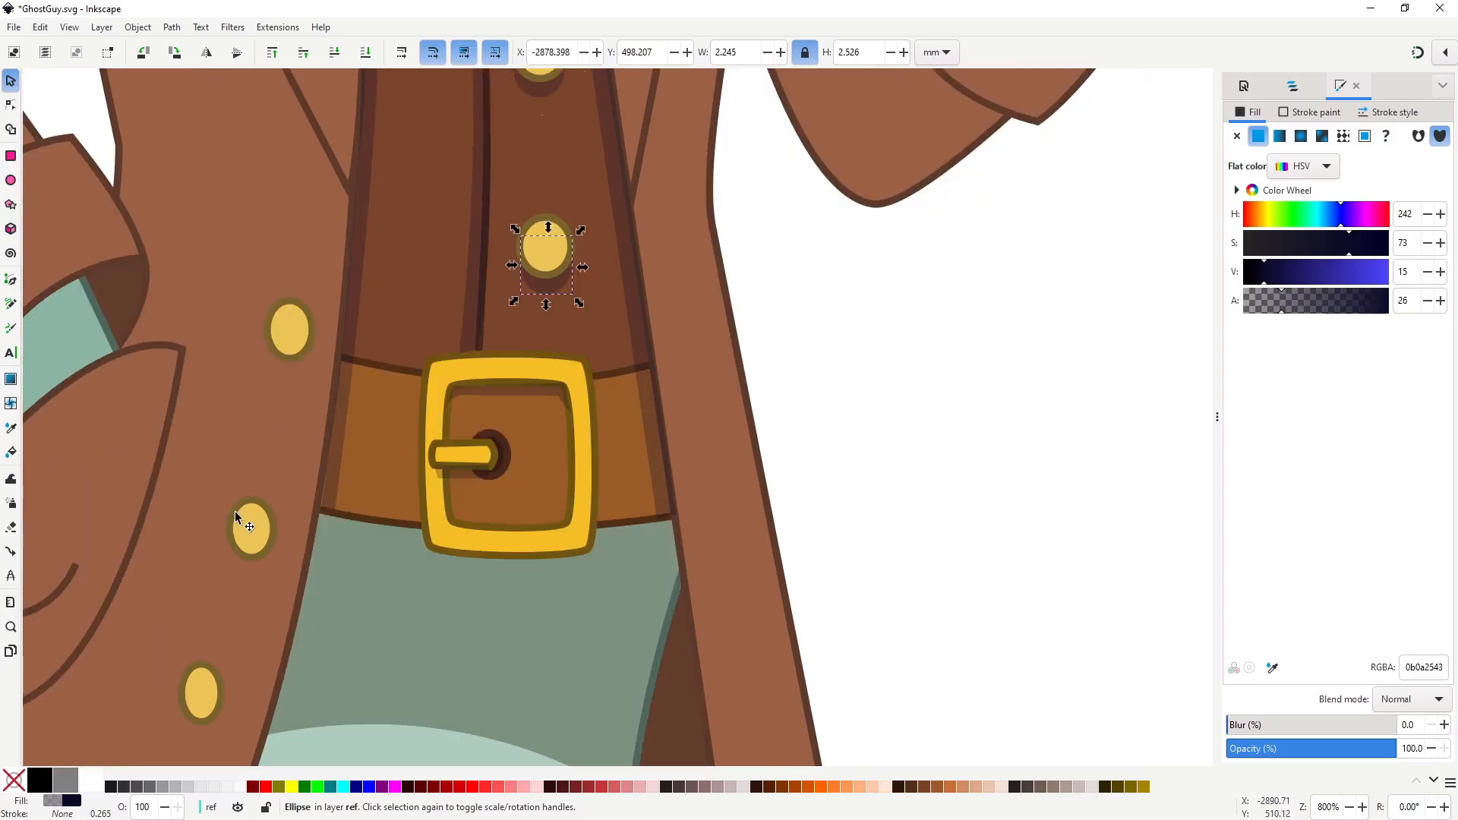
Duplicate the coat's top button, offset the copy slightly downward and give it the translucent navy shadow style behind the button.
{"action": "scroll", "coordinate": [713, 331], "scroll_direction": "down", "scroll_amount": 2}
{"action": "left_click_drag", "start_coordinate": [485, 430], "coordinate": [490, 422]}
{"action": "left_click", "coordinate": [503, 331]}
{"action": "scroll", "coordinate": [509, 372], "scroll_direction": "up", "scroll_amount": 2}
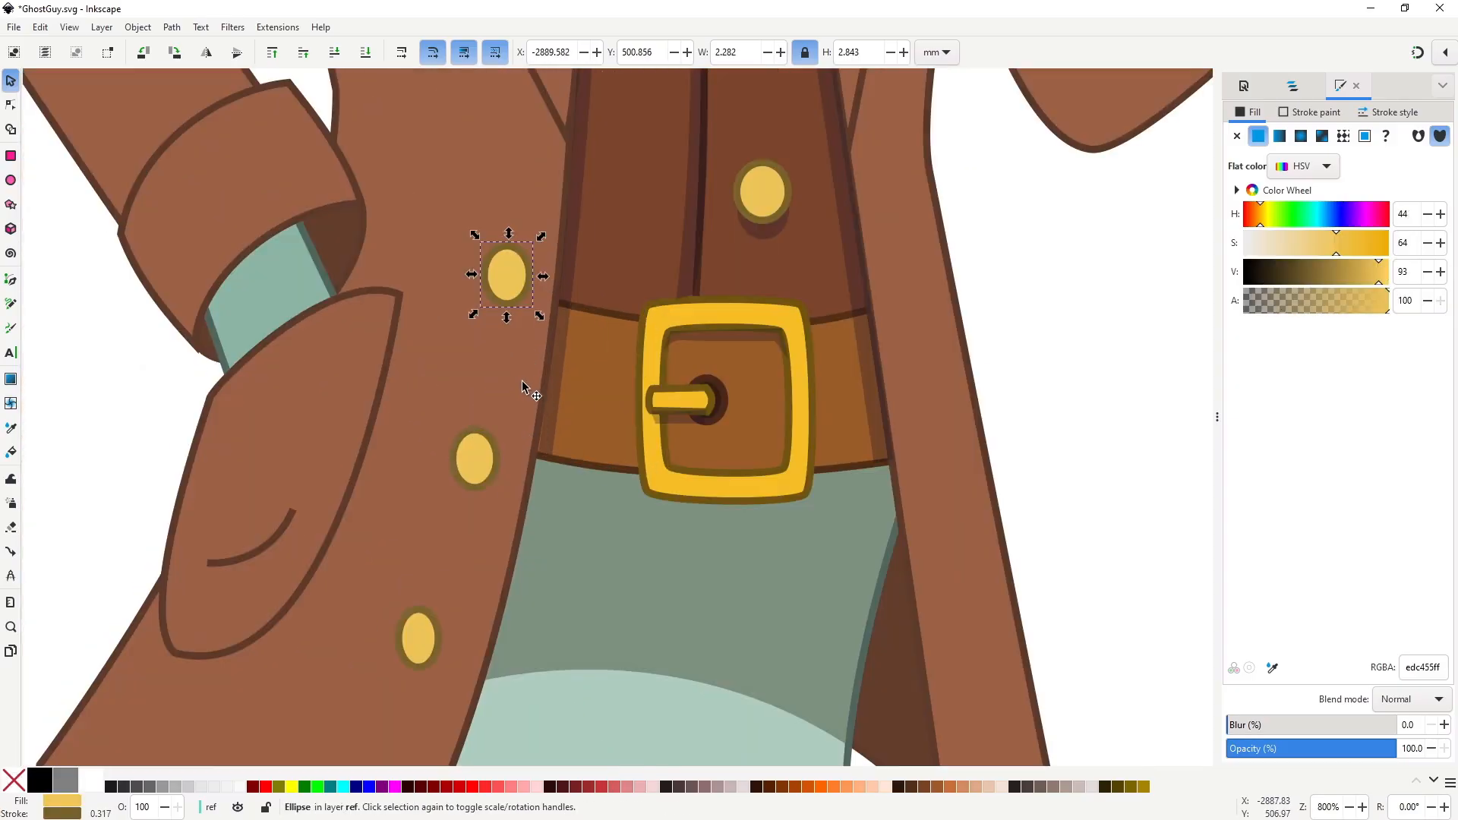
{"action": "left_click_drag", "start_coordinate": [506, 304], "coordinate": [507, 305]}
{"action": "key", "text": "ctrl+shift+v"}
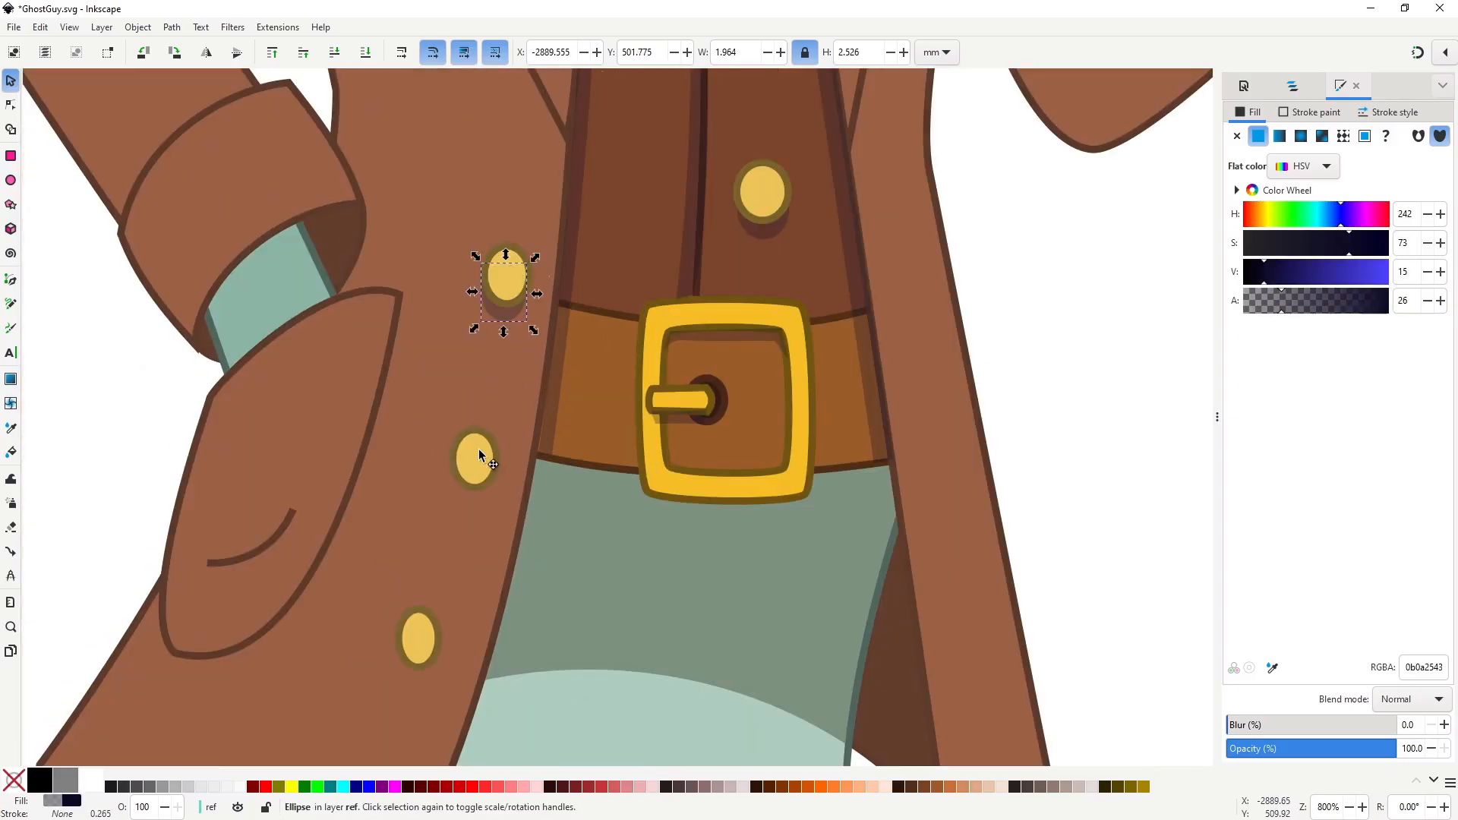
Duplicate the coat's middle button as a downward-offset shadow, apply the translucent navy style and lower it behind the button.
{"action": "mouse_move", "coordinate": [479, 454]}
{"action": "left_mouse_down"}
{"action": "mouse_move", "coordinate": [471, 508]}
{"action": "mouse_move", "coordinate": [425, 542]}
{"action": "left_mouse_up"}
{"action": "key", "text": "ctrl+shift+v"}
{"action": "key", "text": "Page_Down"}
Duplicate the coat's bottom button, offset the copy downward, apply the translucent navy shadow style and lower it behind the button.
{"action": "left_click", "coordinate": [418, 638]}
{"action": "scroll", "coordinate": [417, 635], "scroll_direction": "down", "scroll_amount": 4}
{"action": "key", "text": "ctrl+d"}
{"action": "key", "text": "ctrl+shift+v"}
{"action": "key", "text": "Page_Down"}
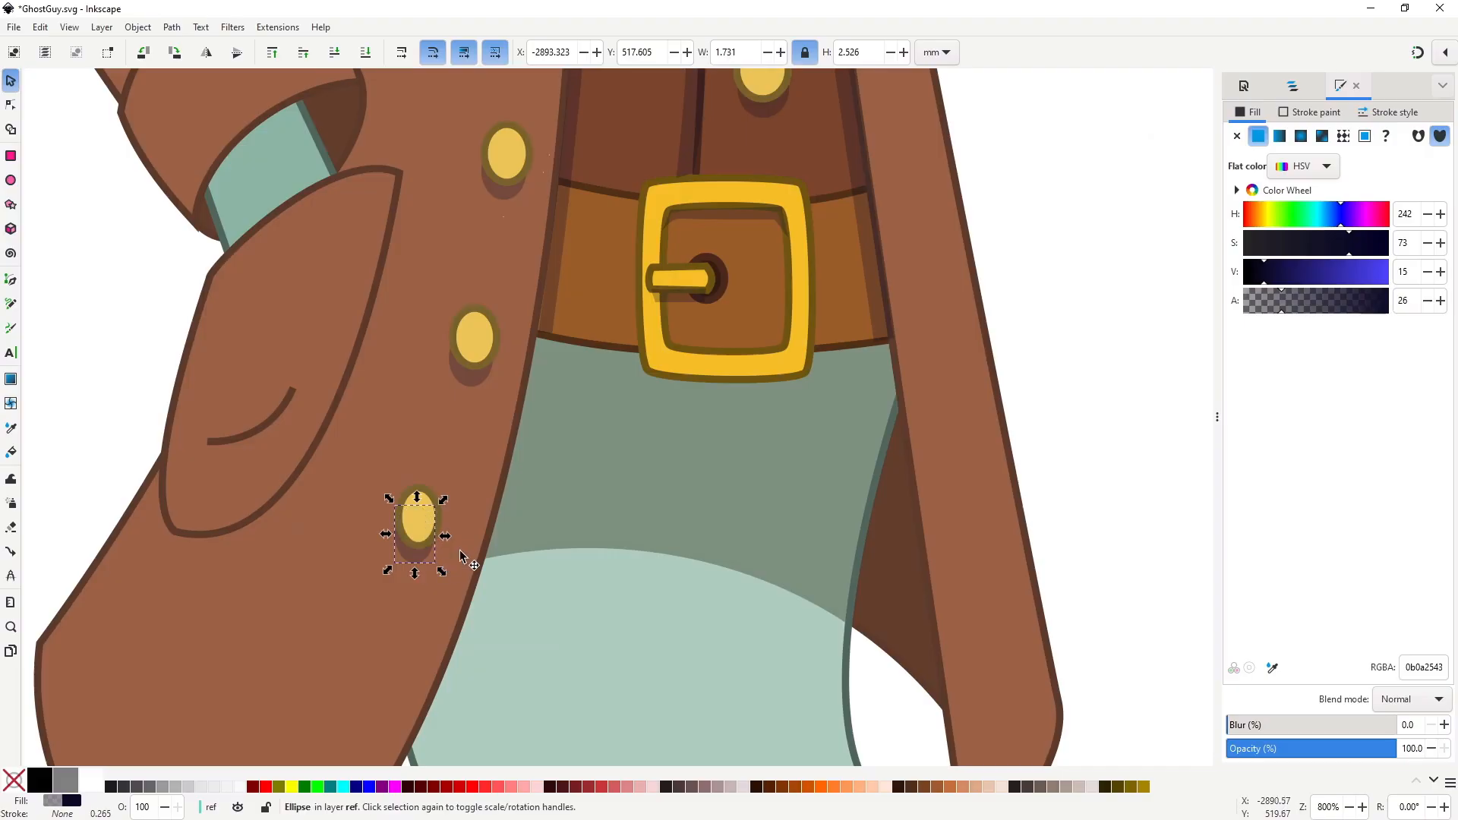
{"action": "key", "text": "Escape"}
Draw a triangular shadow beneath the lapel notch on the pocketed-hand side of the coat and apply the translucent navy shadow style.
{"action": "scroll", "coordinate": [953, 367], "scroll_direction": "down", "scroll_amount": 4}
{"action": "scroll", "coordinate": [456, 319], "scroll_direction": "up", "scroll_amount": 4}
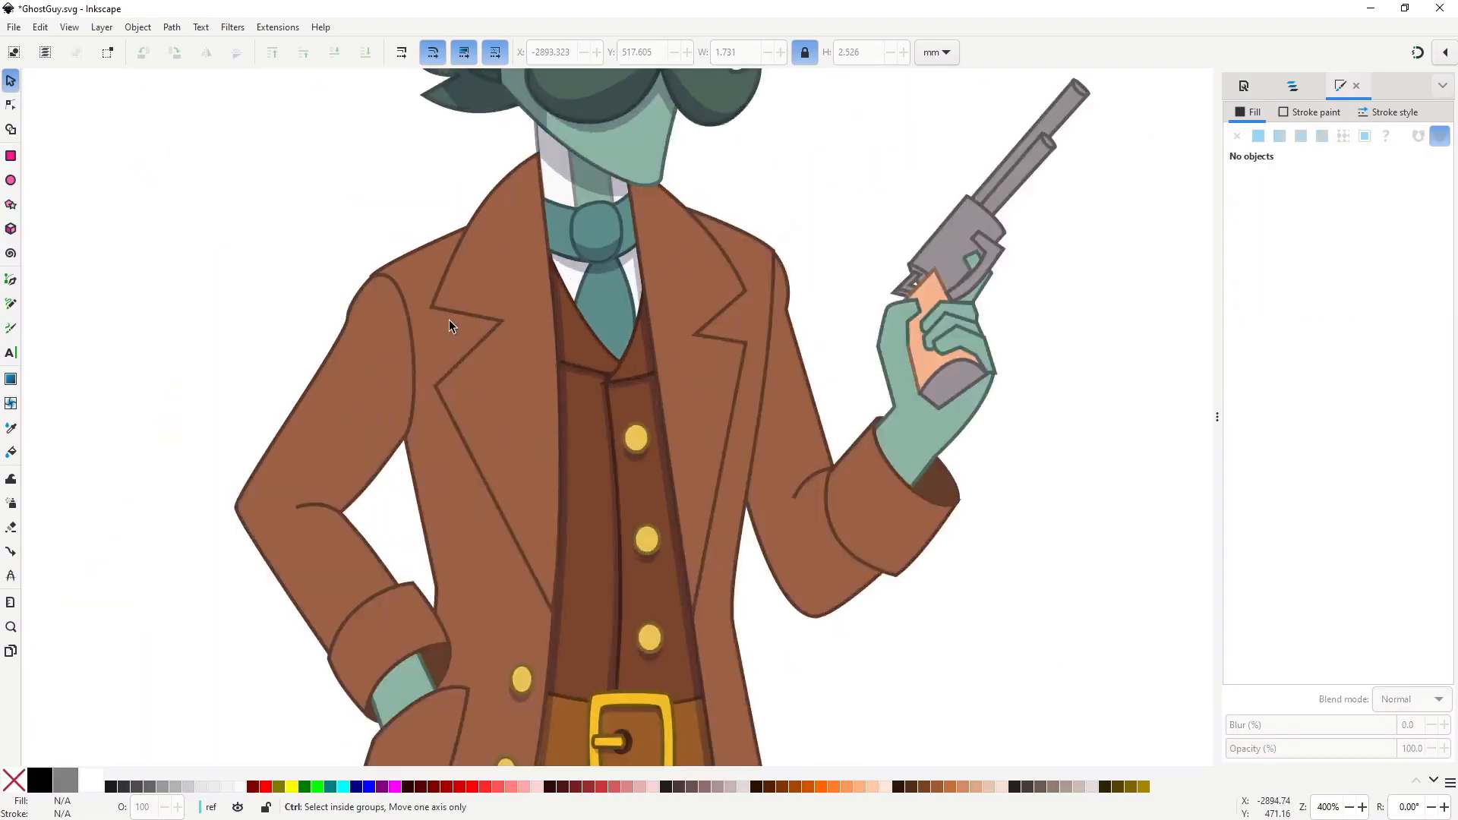
{"action": "key", "text": "b"}
{"action": "left_click", "coordinate": [417, 295]}
{"action": "left_click", "coordinate": [557, 323]}
{"action": "left_click", "coordinate": [522, 352]}
{"action": "left_click", "coordinate": [418, 294]}
{"action": "key", "text": "ctrl+shift+v"}
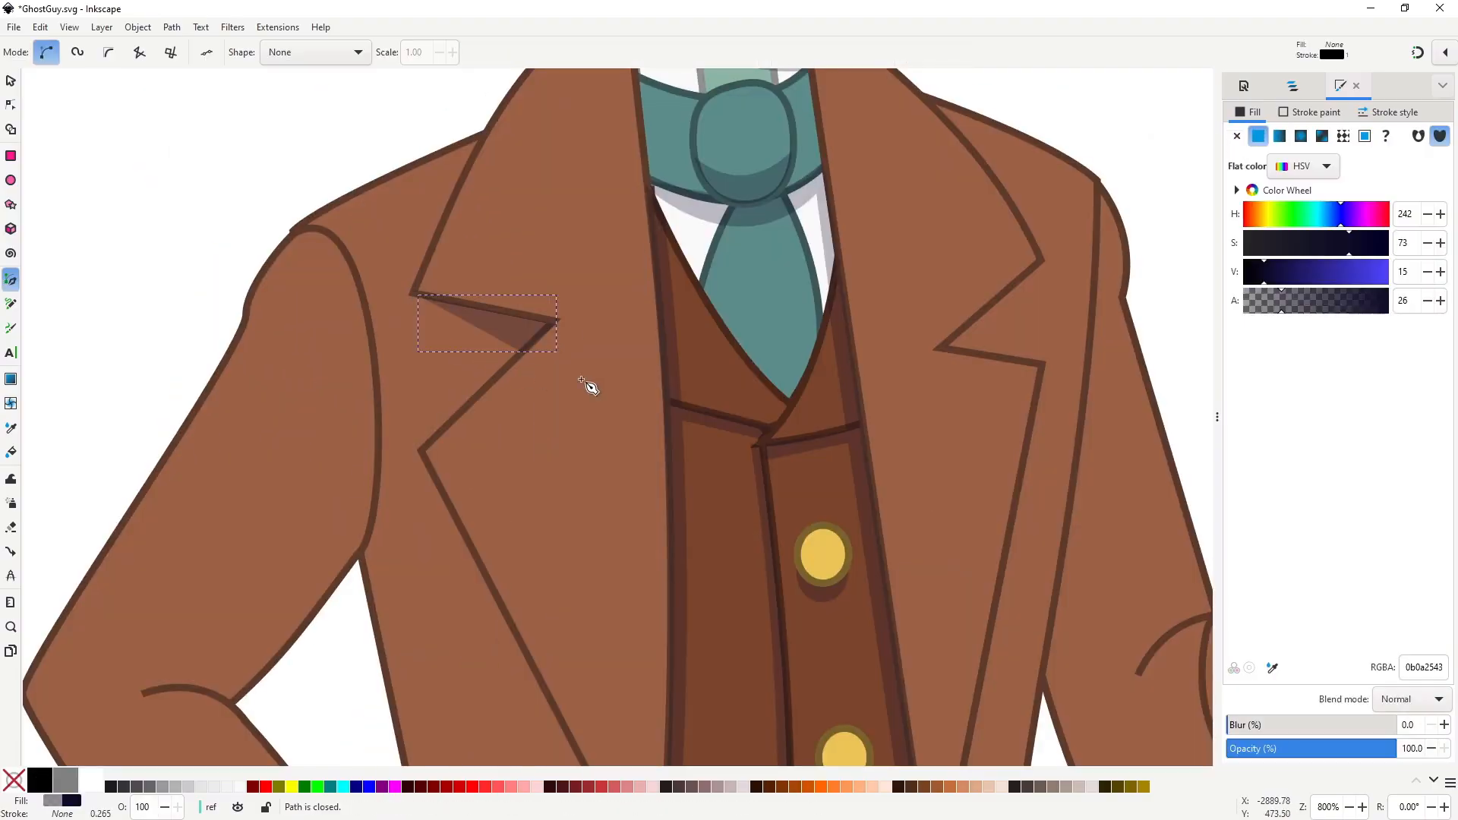
Draw a triangular shadow in the lapel notch on the gun-arm side and apply the translucent navy shadow style.
{"action": "left_click", "coordinate": [939, 348]}
{"action": "left_click", "coordinate": [1044, 264]}
{"action": "left_click", "coordinate": [974, 355]}
{"action": "left_click", "coordinate": [938, 349]}
{"action": "key", "text": "ctrl+shift+v"}
Draw a thin translucent navy shadow along the long lower lapel edge on the pocketed-hand side of the coat.
{"action": "scroll", "coordinate": [963, 406], "scroll_direction": "down", "scroll_amount": 3}
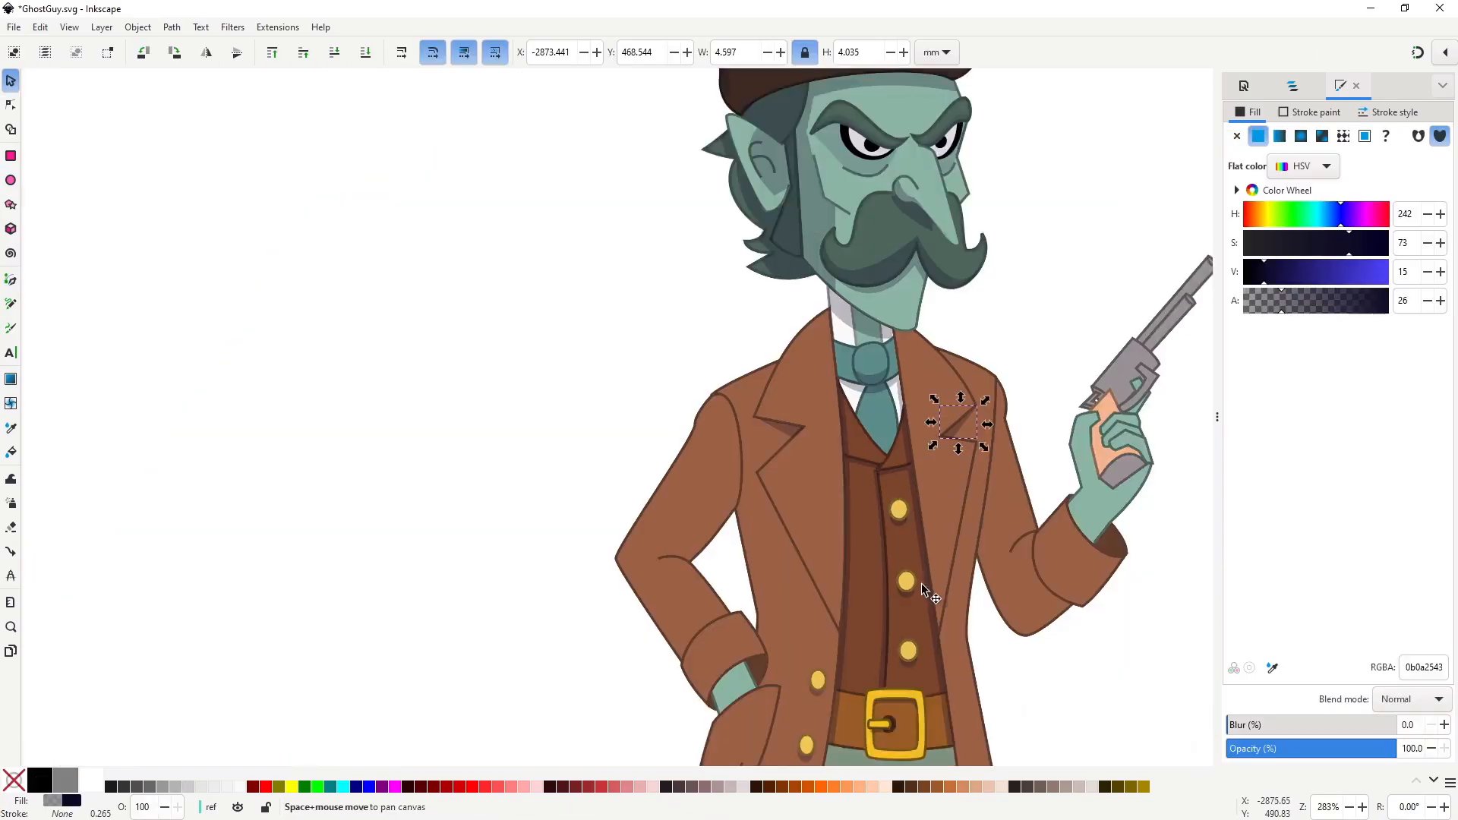
{"action": "scroll", "coordinate": [922, 583], "scroll_direction": "down", "scroll_amount": 4}
{"action": "left_click", "coordinate": [680, 214]}
{"action": "left_click", "coordinate": [766, 382]}
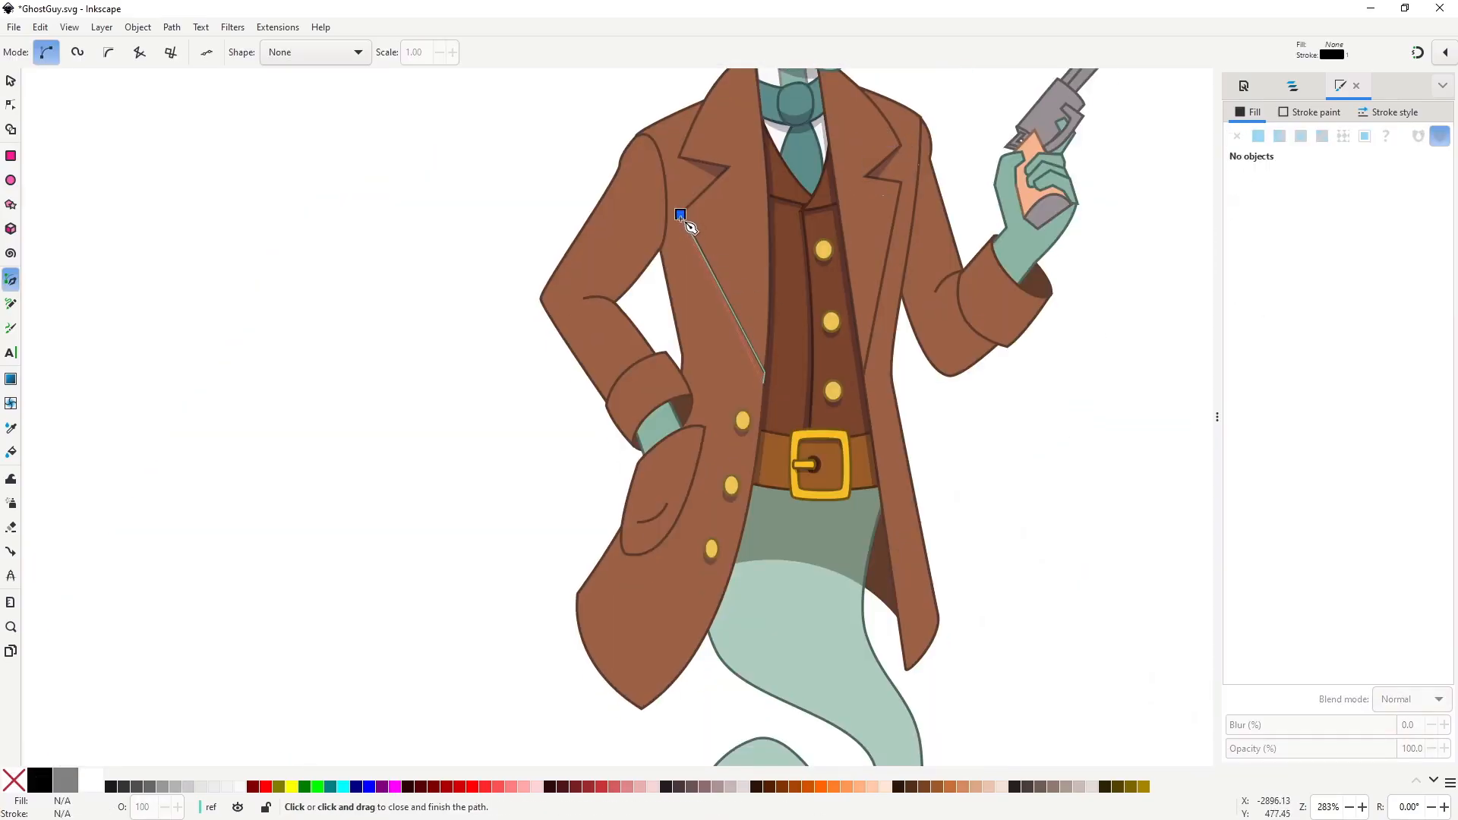
{"action": "left_click", "coordinate": [679, 214]}
Draw a thin shadow shape along the lower lapel edge on the gun-arm side, tapering down to the vest.
{"action": "scroll", "coordinate": [896, 262], "scroll_direction": "up", "scroll_amount": 2}
{"action": "left_click", "coordinate": [881, 252]}
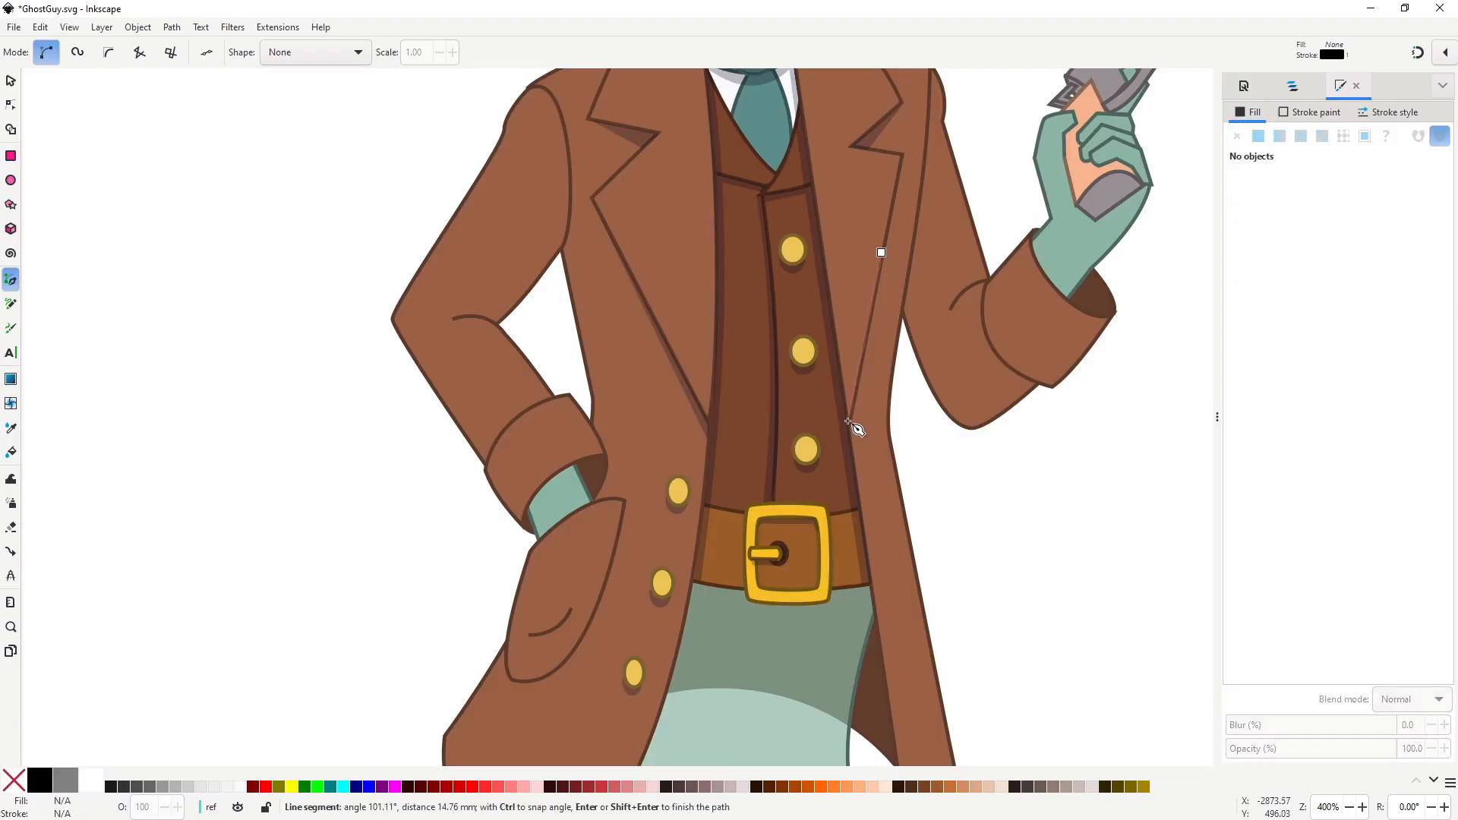
{"action": "left_click", "coordinate": [848, 423]}
{"action": "left_click", "coordinate": [852, 444]}
{"action": "left_click", "coordinate": [881, 253]}
{"action": "key", "text": "n"}
{"action": "left_click", "coordinate": [959, 491]}
Draw a narrow translucent navy shadow on the shoulder beside the collar's outer edge on the pocketed-hand side.
{"action": "scroll", "coordinate": [911, 494], "scroll_direction": "down", "scroll_amount": 3}
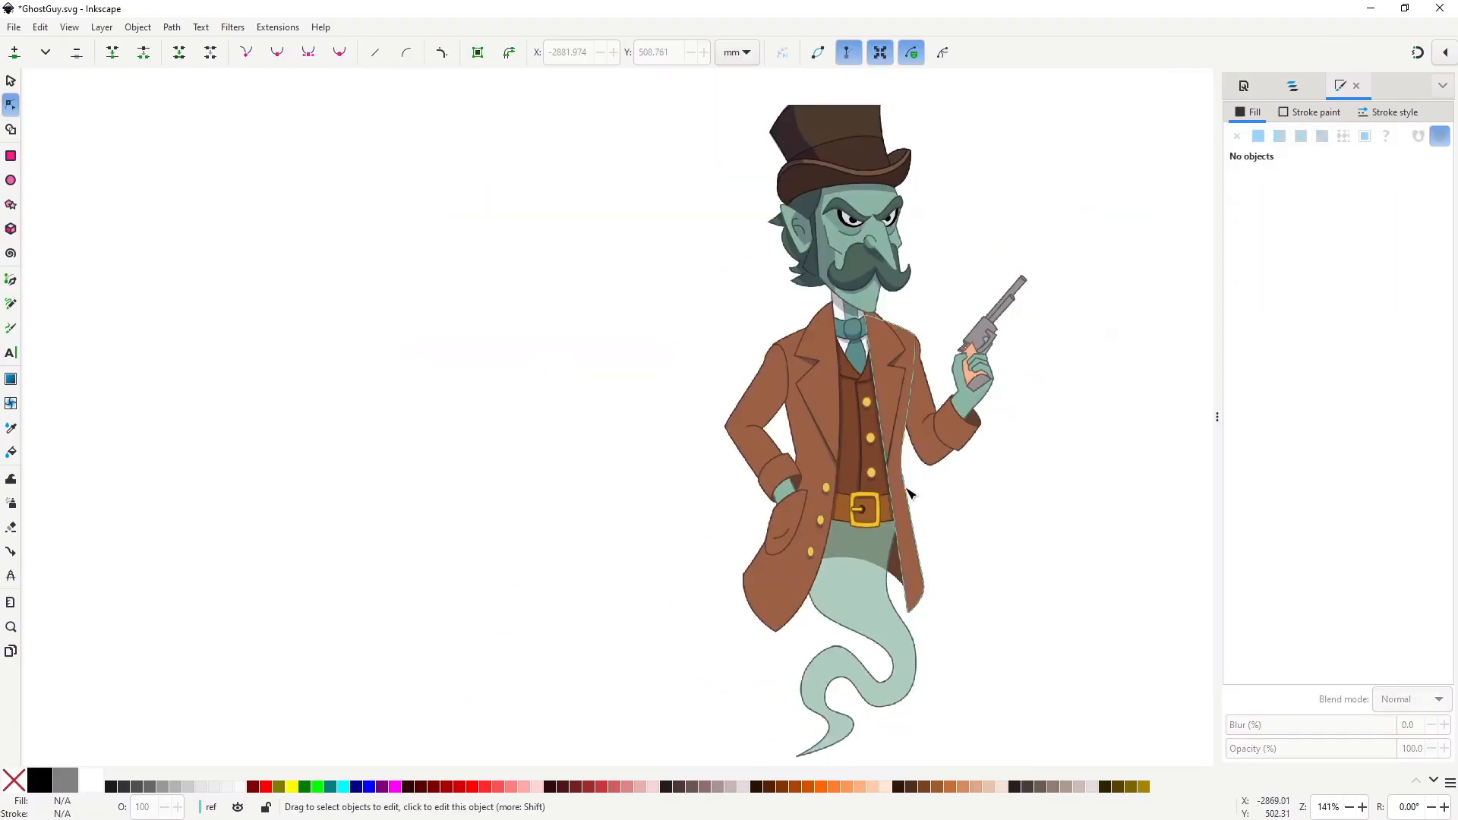
{"action": "scroll", "coordinate": [912, 495], "scroll_direction": "right", "scroll_amount": 2}
{"action": "scroll", "coordinate": [740, 353], "scroll_direction": "up", "scroll_amount": 5}
{"action": "key", "text": "b"}
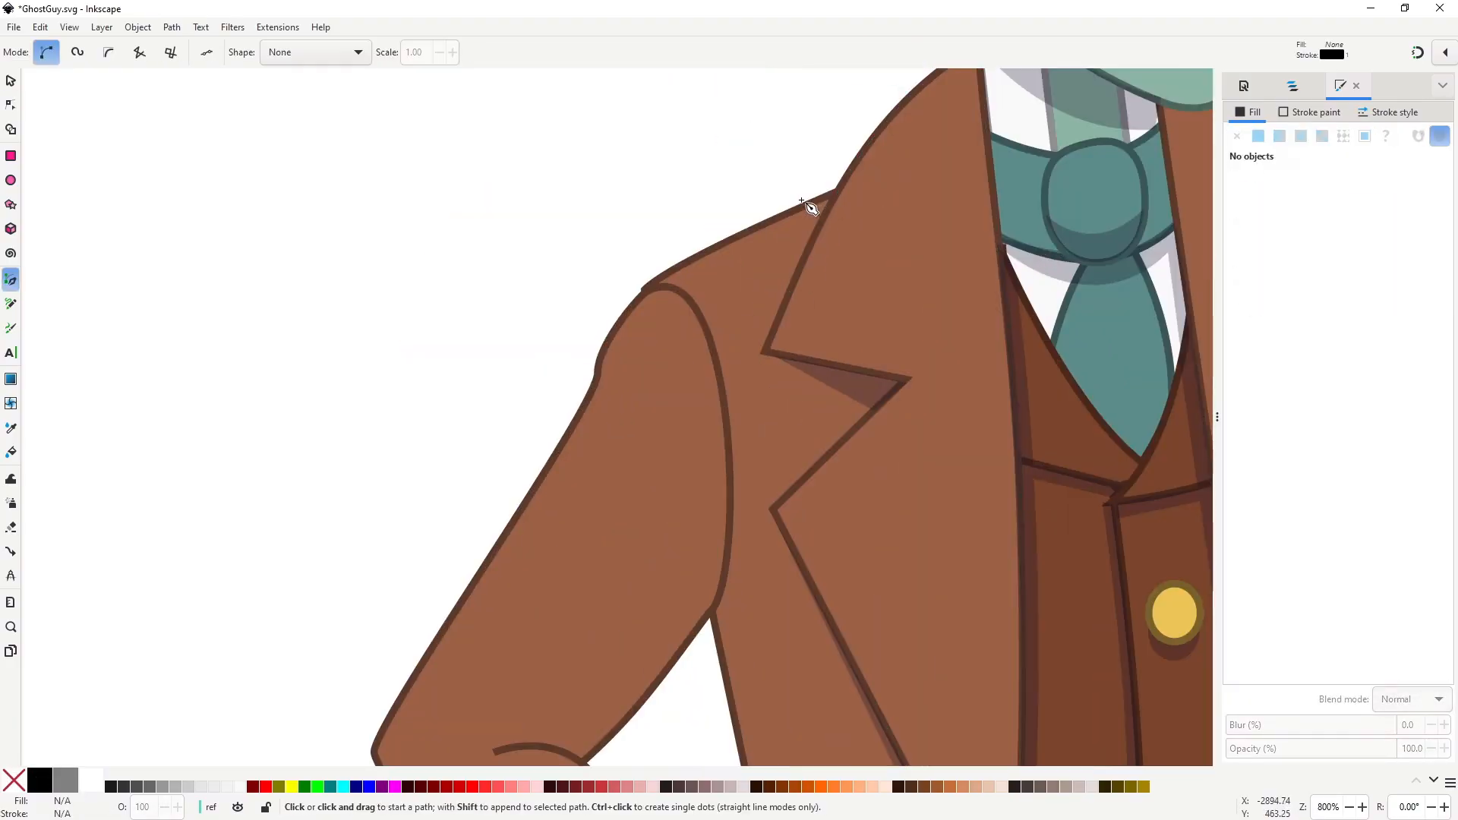
{"action": "left_click", "coordinate": [803, 201]}
{"action": "left_click", "coordinate": [764, 348]}
{"action": "left_click", "coordinate": [840, 194]}
{"action": "left_click", "coordinate": [803, 200]}
Draw a curved translucent navy shadow on the underside of the bent arm's upper sleeve, from armpit to elbow crease.
{"action": "scroll", "coordinate": [866, 328], "scroll_direction": "down", "scroll_amount": 4}
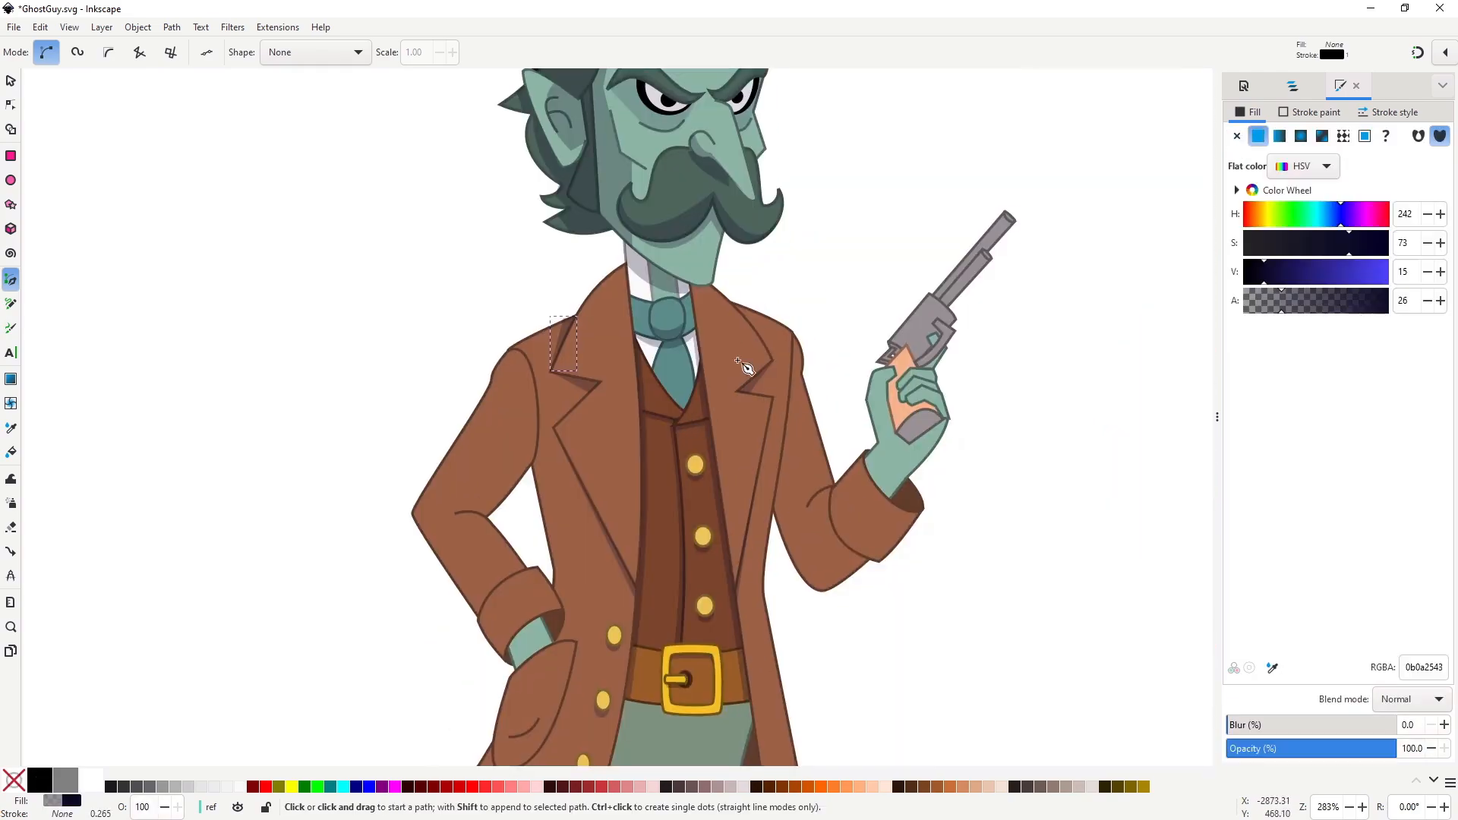
{"action": "scroll", "coordinate": [942, 397], "scroll_direction": "up", "scroll_amount": 1}
{"action": "scroll", "coordinate": [649, 435], "scroll_direction": "left", "scroll_amount": 2}
{"action": "scroll", "coordinate": [650, 435], "scroll_direction": "down", "scroll_amount": 1}
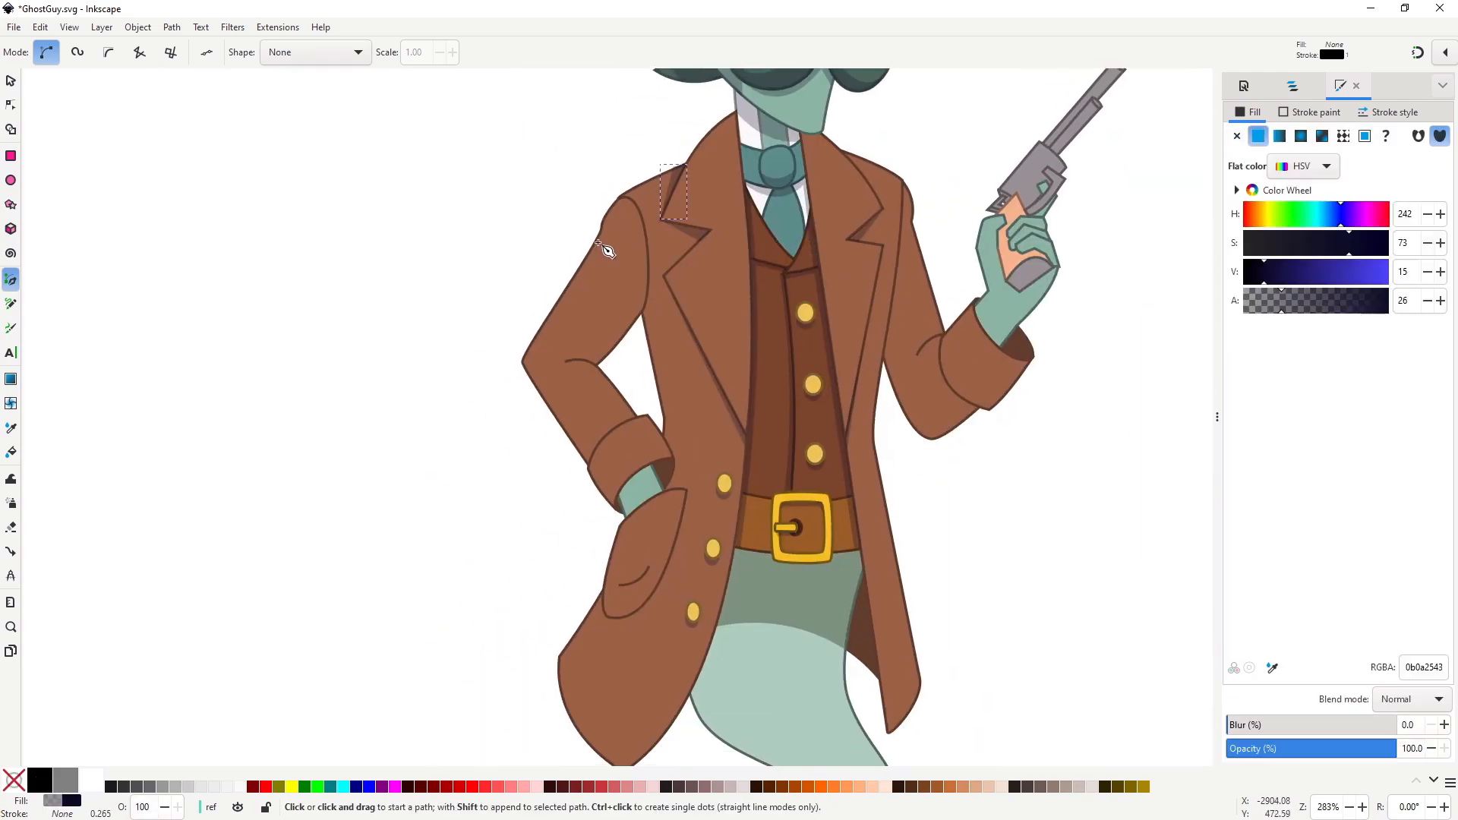
{"action": "scroll", "coordinate": [774, 482], "scroll_direction": "down", "scroll_amount": 2}
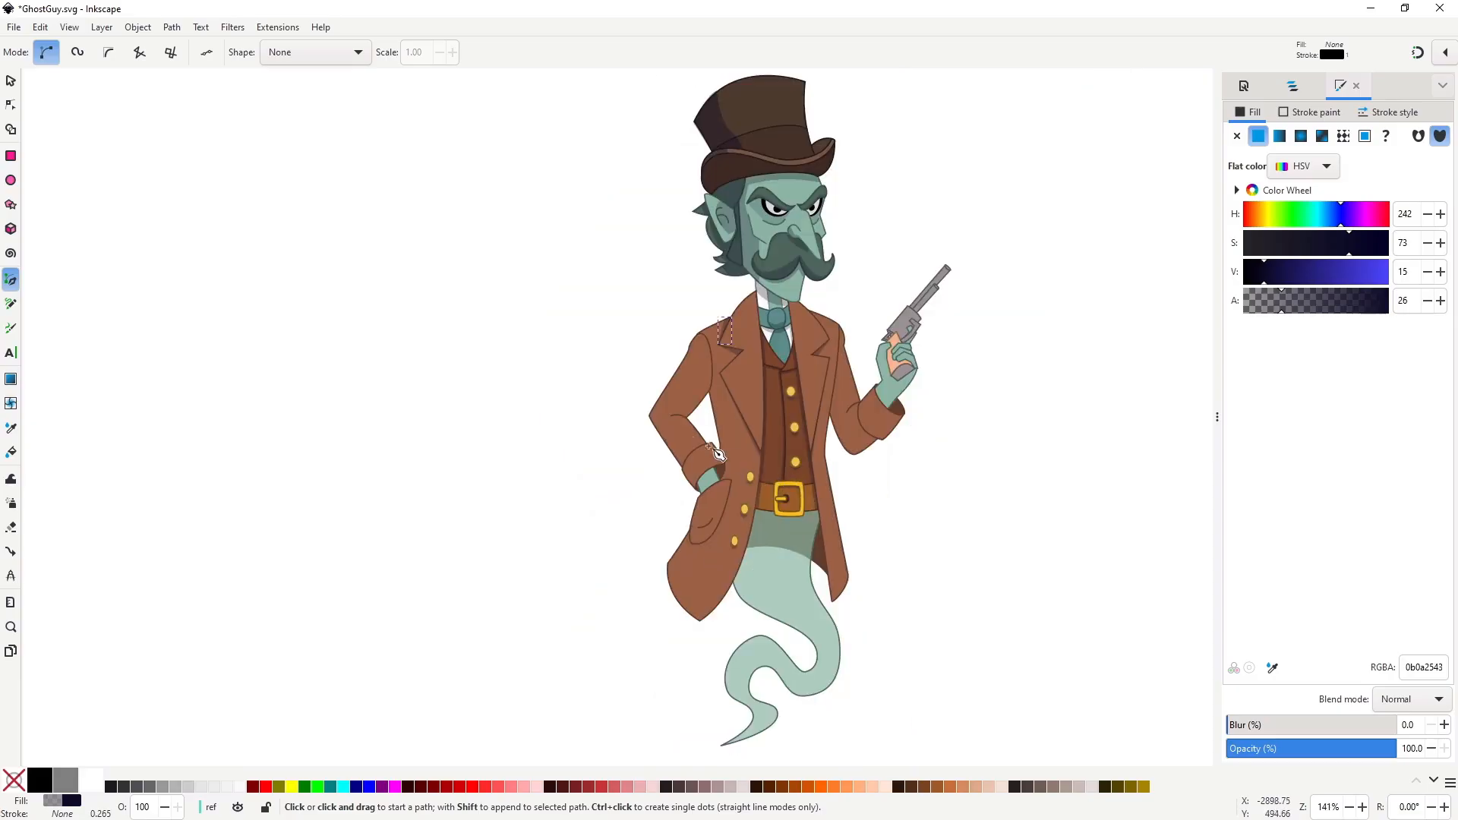
{"action": "scroll", "coordinate": [691, 444], "scroll_direction": "up", "scroll_amount": 1}
{"action": "scroll", "coordinate": [687, 334], "scroll_direction": "up", "scroll_amount": 1}
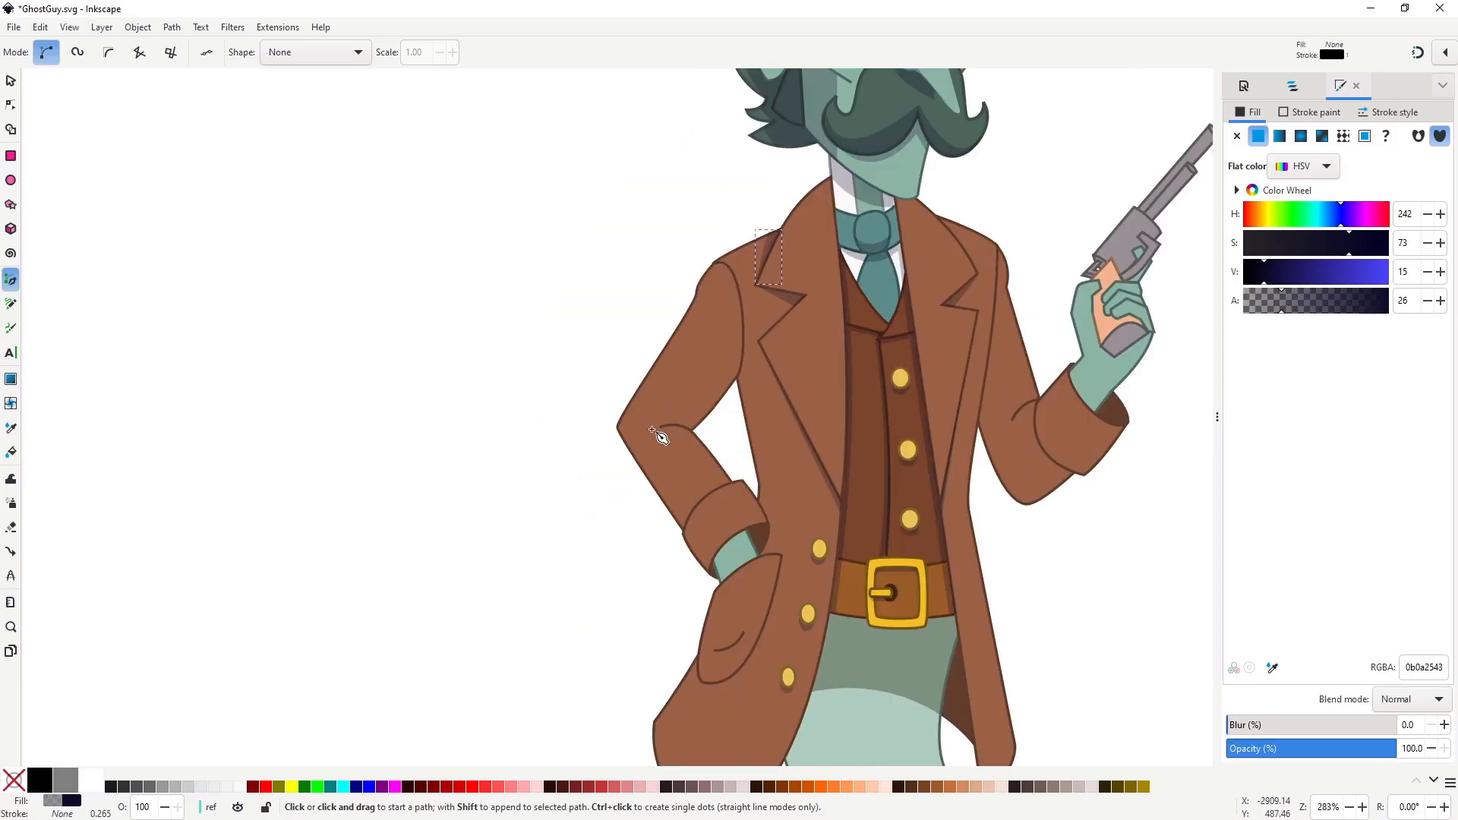
{"action": "left_click", "coordinate": [738, 346]}
{"action": "left_click_drag", "start_coordinate": [660, 424], "coordinate": [614, 454]}
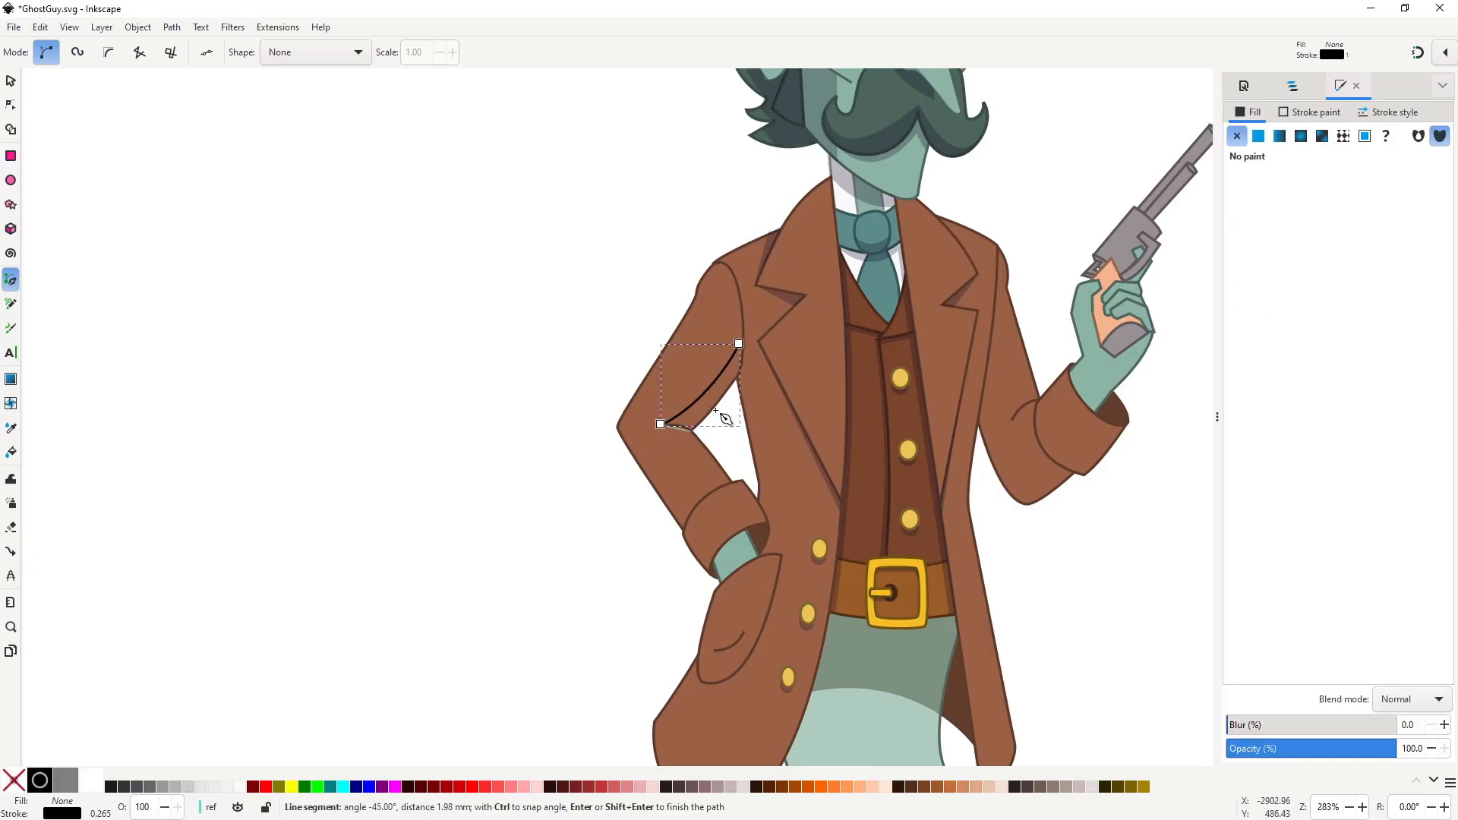
{"action": "left_click", "coordinate": [738, 344]}
{"action": "key", "text": "space"}
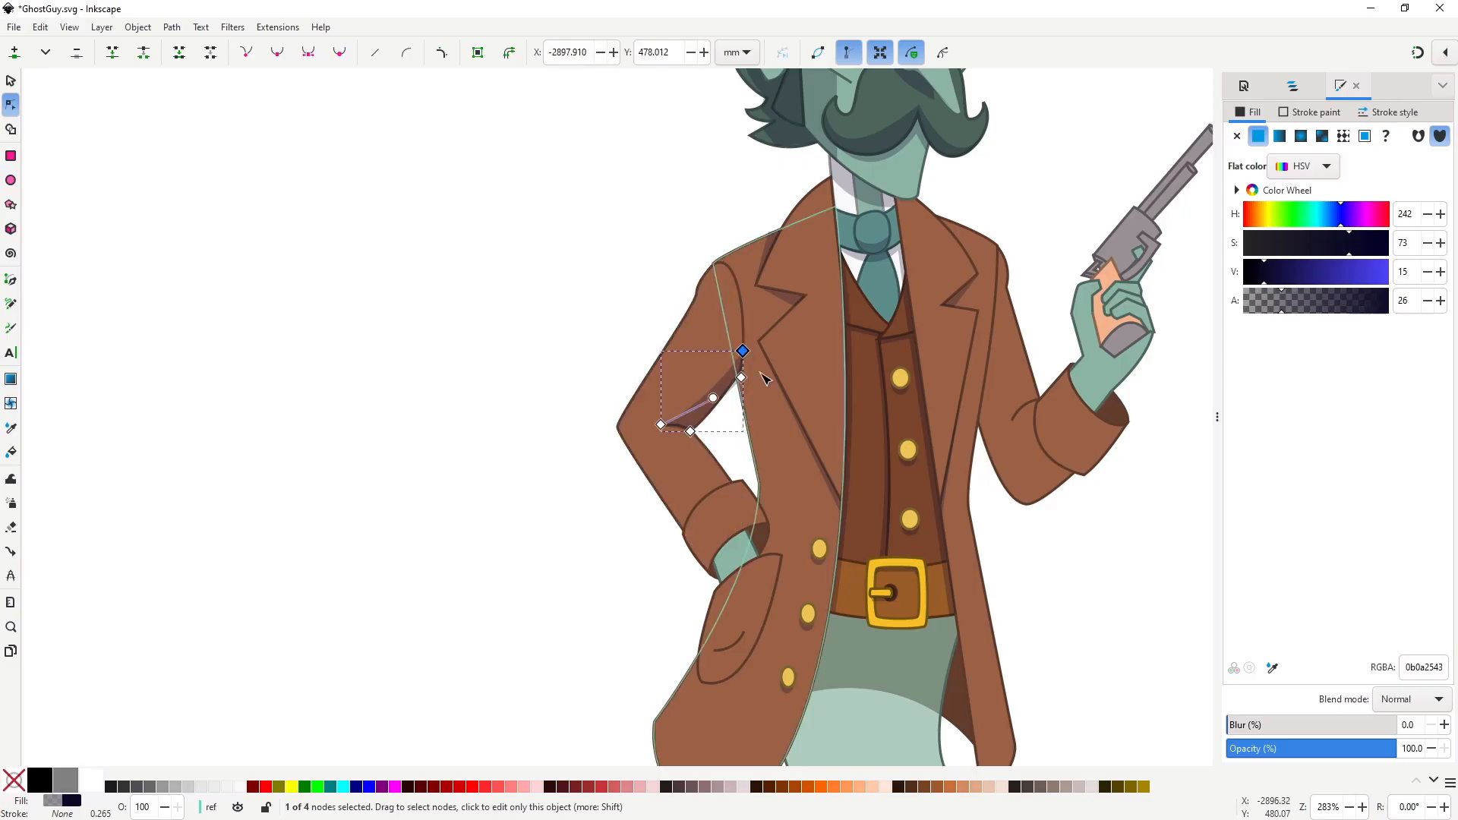
Draw a translucent navy shadow down the coat's side from the armpit to the pocketed hand, adjusting its inner node.
{"action": "left_click_drag", "start_coordinate": [779, 447], "coordinate": [685, 349]}
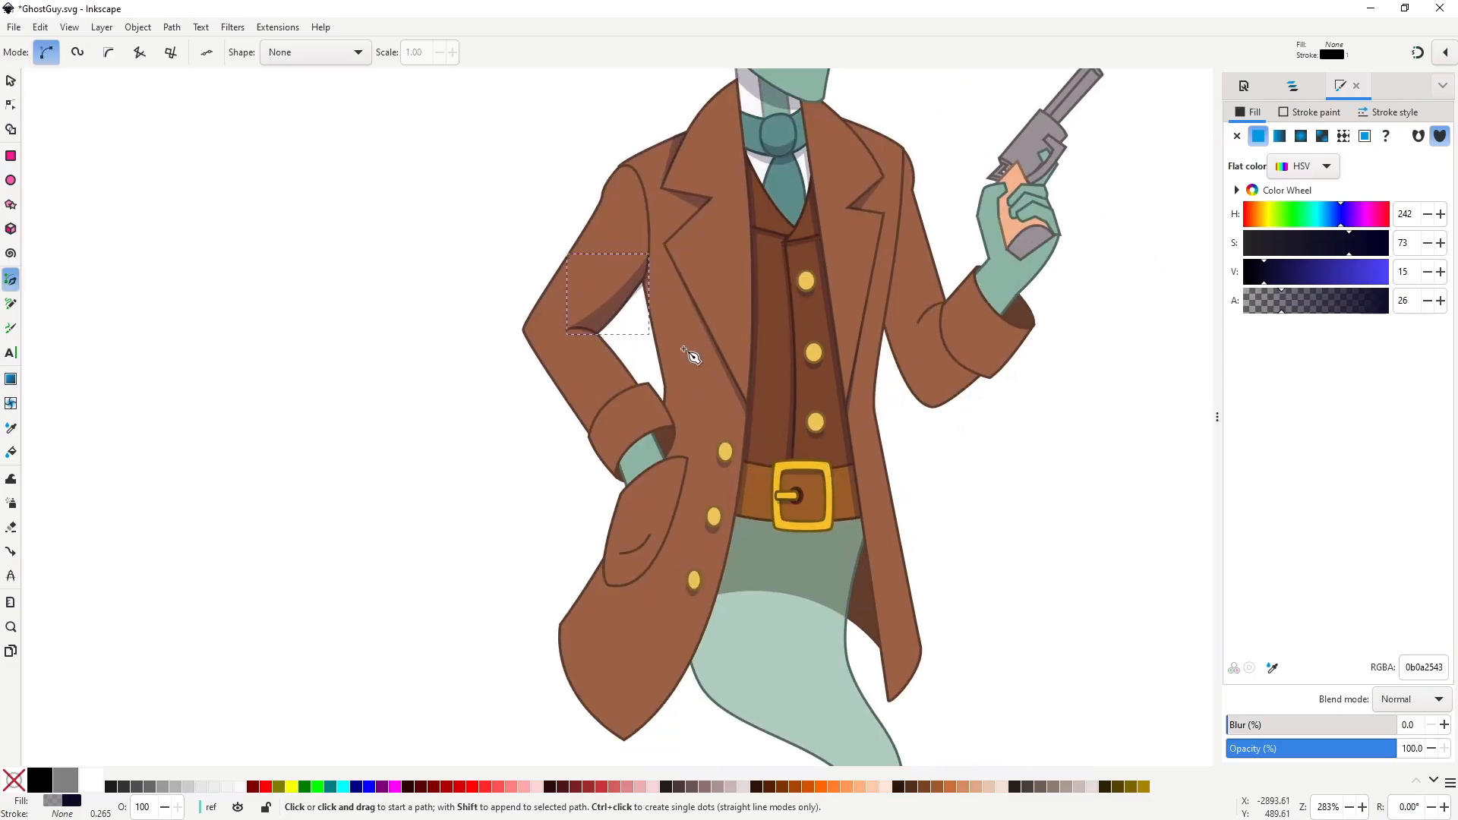
{"action": "left_click", "coordinate": [650, 265]}
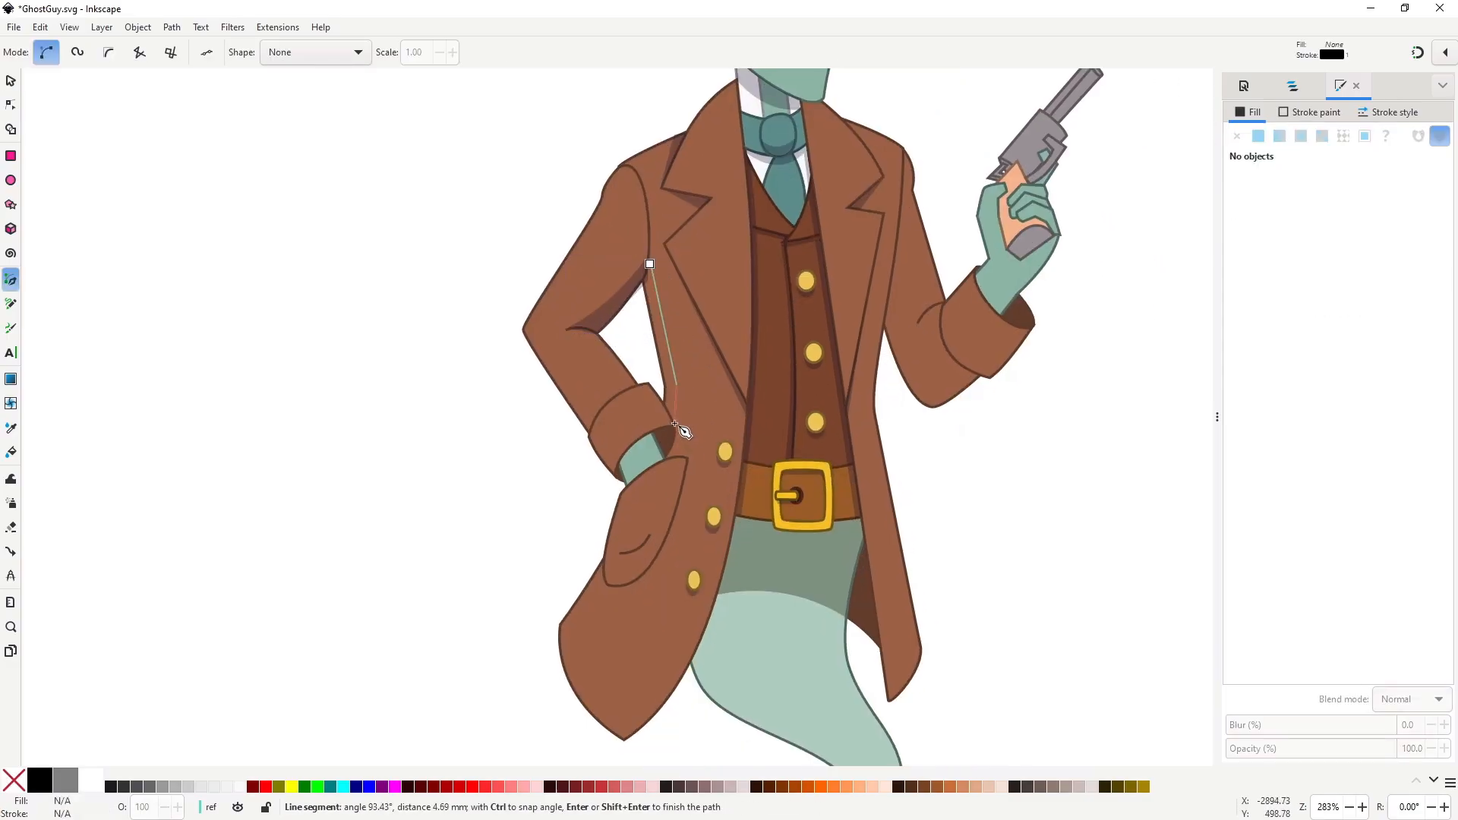
{"action": "left_click", "coordinate": [676, 458]}
{"action": "left_click", "coordinate": [659, 436]}
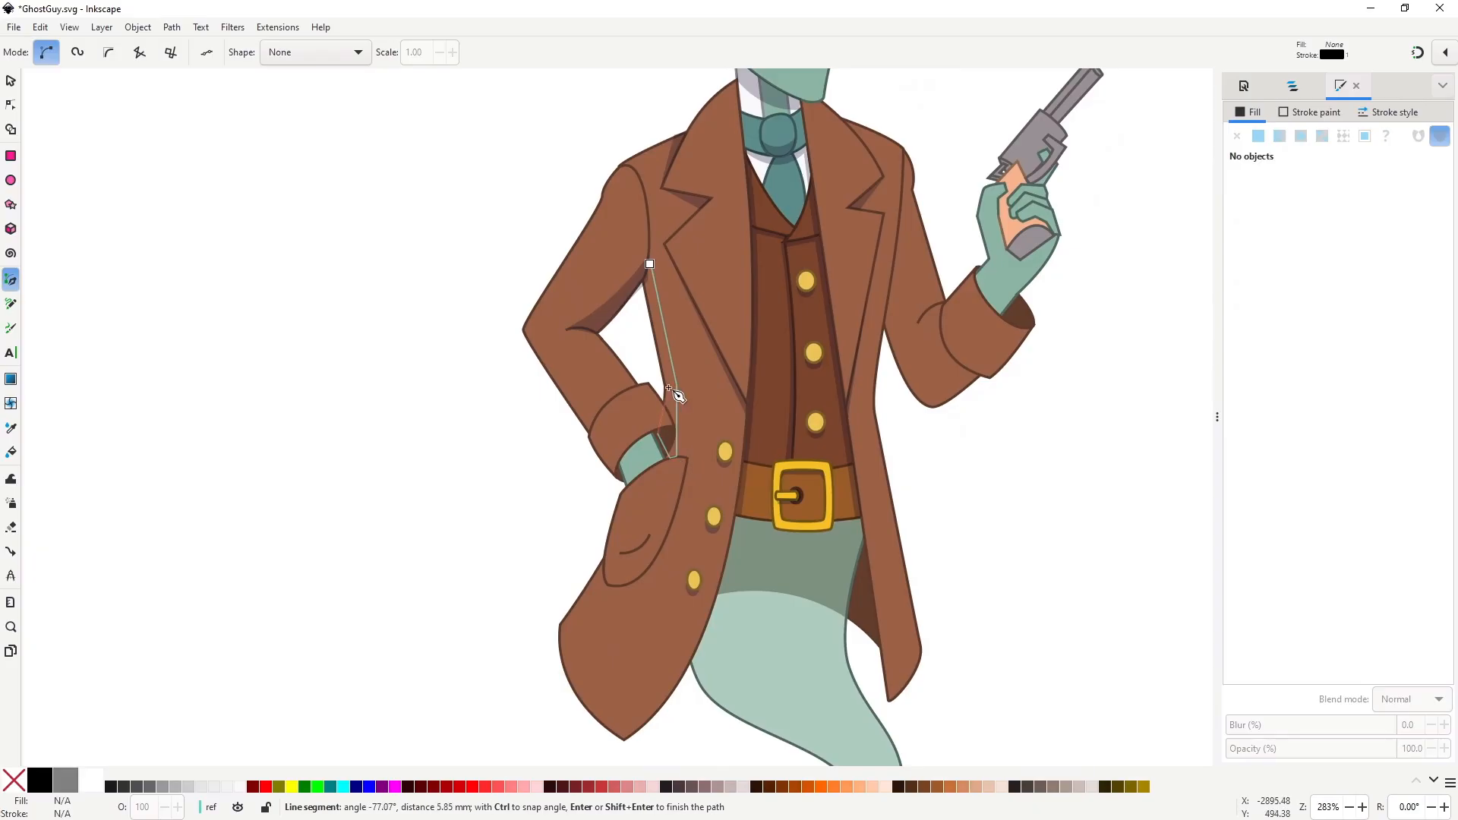
{"action": "left_click", "coordinate": [650, 264]}
{"action": "key", "text": "n"}
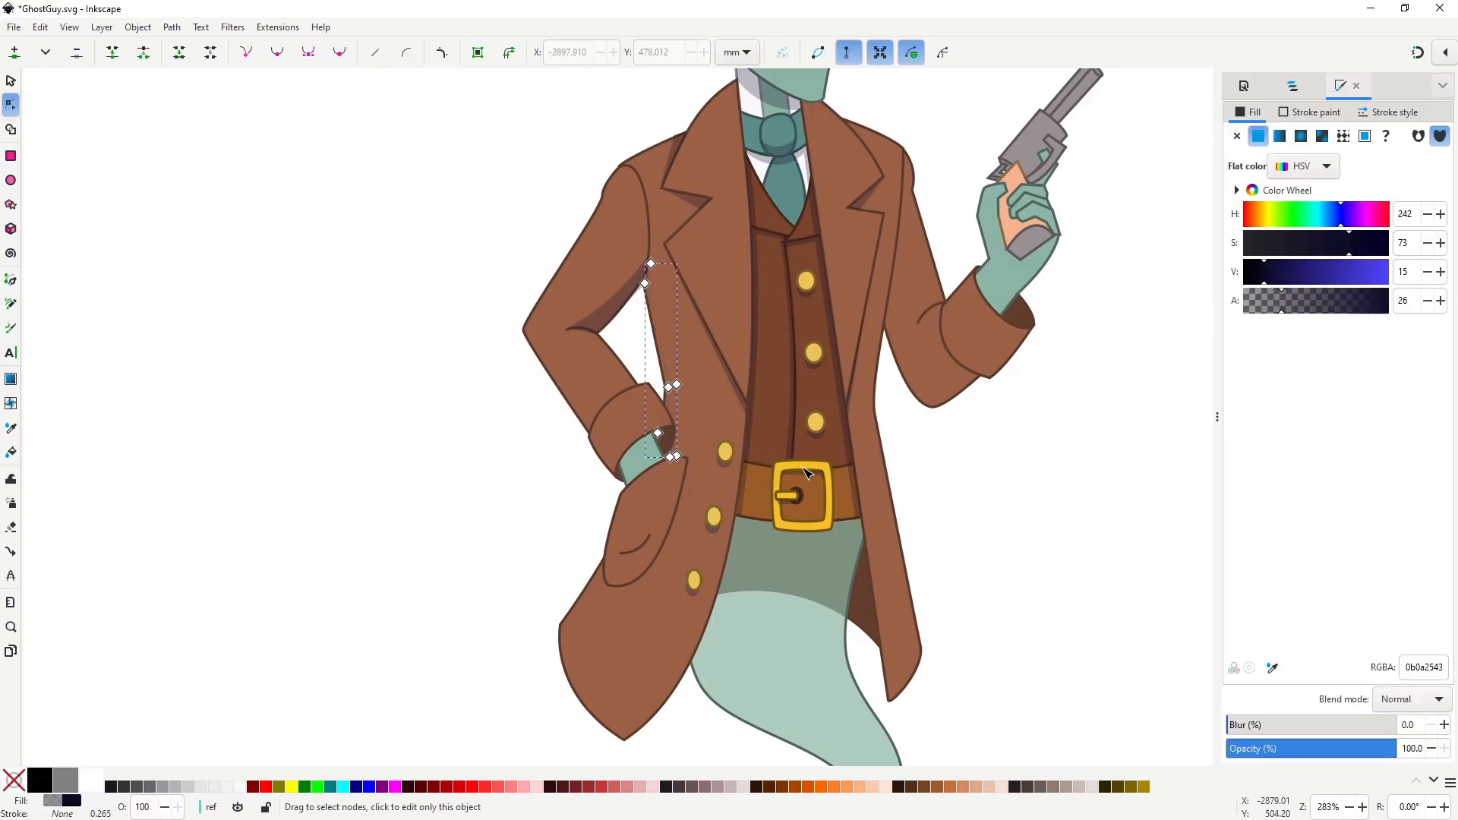
{"action": "left_click_drag", "start_coordinate": [668, 387], "coordinate": [664, 388]}
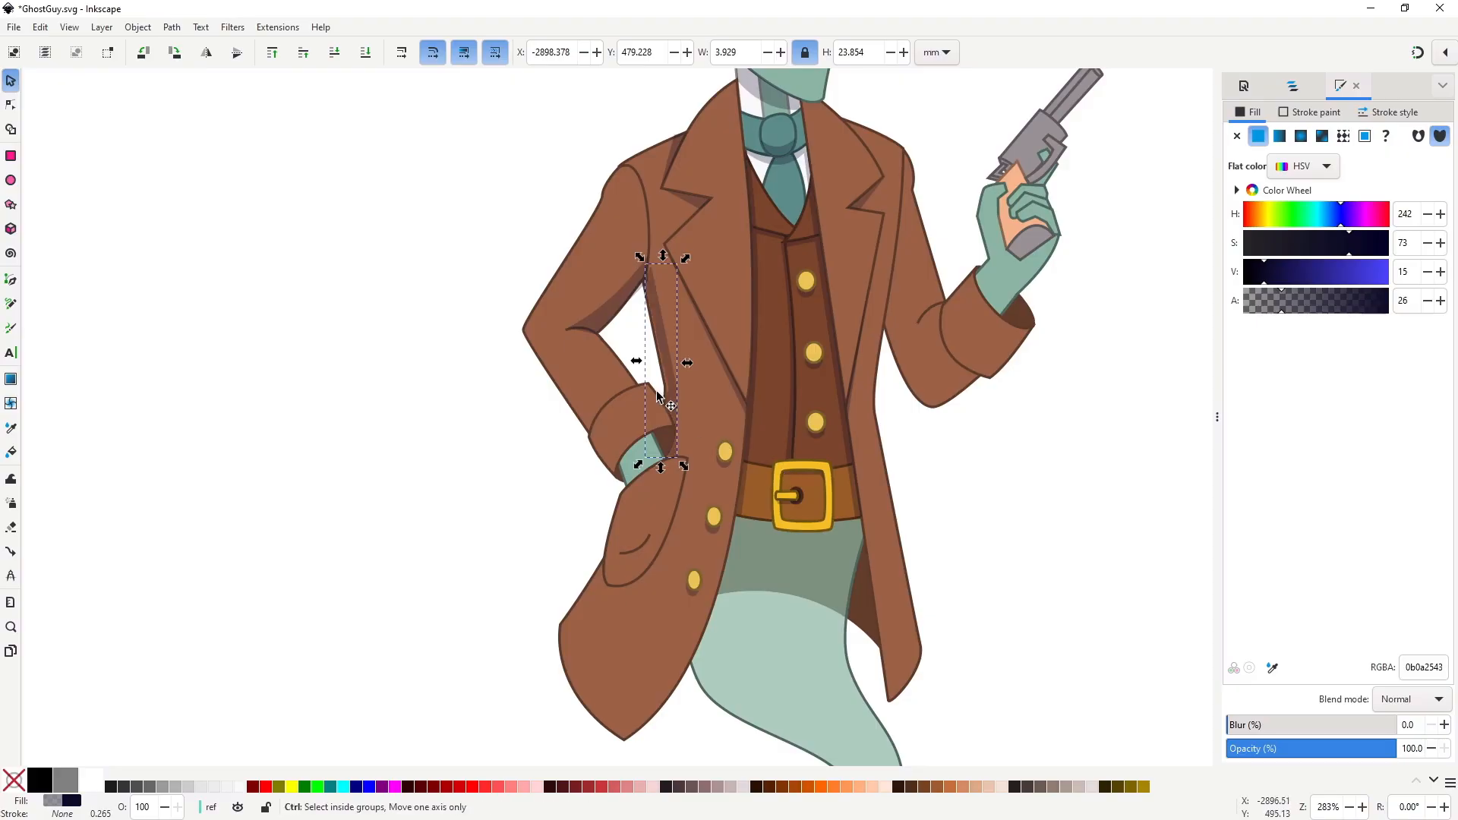
{"action": "scroll", "coordinate": [667, 388], "scroll_direction": "up", "scroll_amount": 2, "text": "ctrl"}
{"action": "key", "text": "s"}
Draw a narrow shadow down the outer edge of the coat pocket and apply the translucent navy shadow style.
{"action": "scroll", "coordinate": [611, 544], "scroll_direction": "down", "scroll_amount": 3, "text": "ctrl"}
{"action": "left_click_drag", "start_coordinate": [604, 600], "coordinate": [700, 321]}
{"action": "scroll", "coordinate": [699, 322], "scroll_direction": "up", "scroll_amount": 2, "text": "ctrl"}
{"action": "key", "text": "b"}
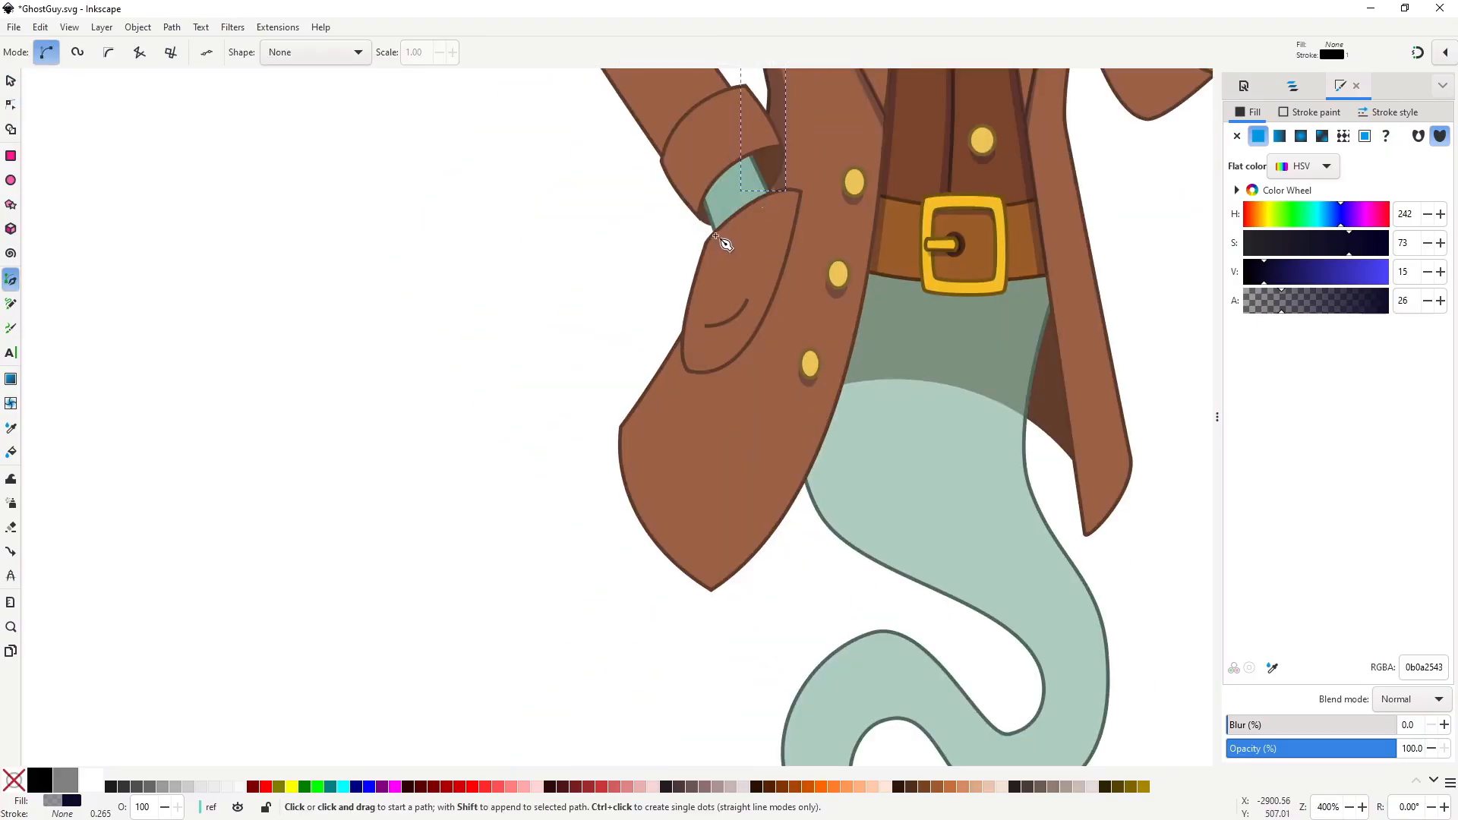
{"action": "left_click", "coordinate": [716, 237]}
{"action": "left_click", "coordinate": [704, 322]}
{"action": "double_click", "coordinate": [692, 369]}
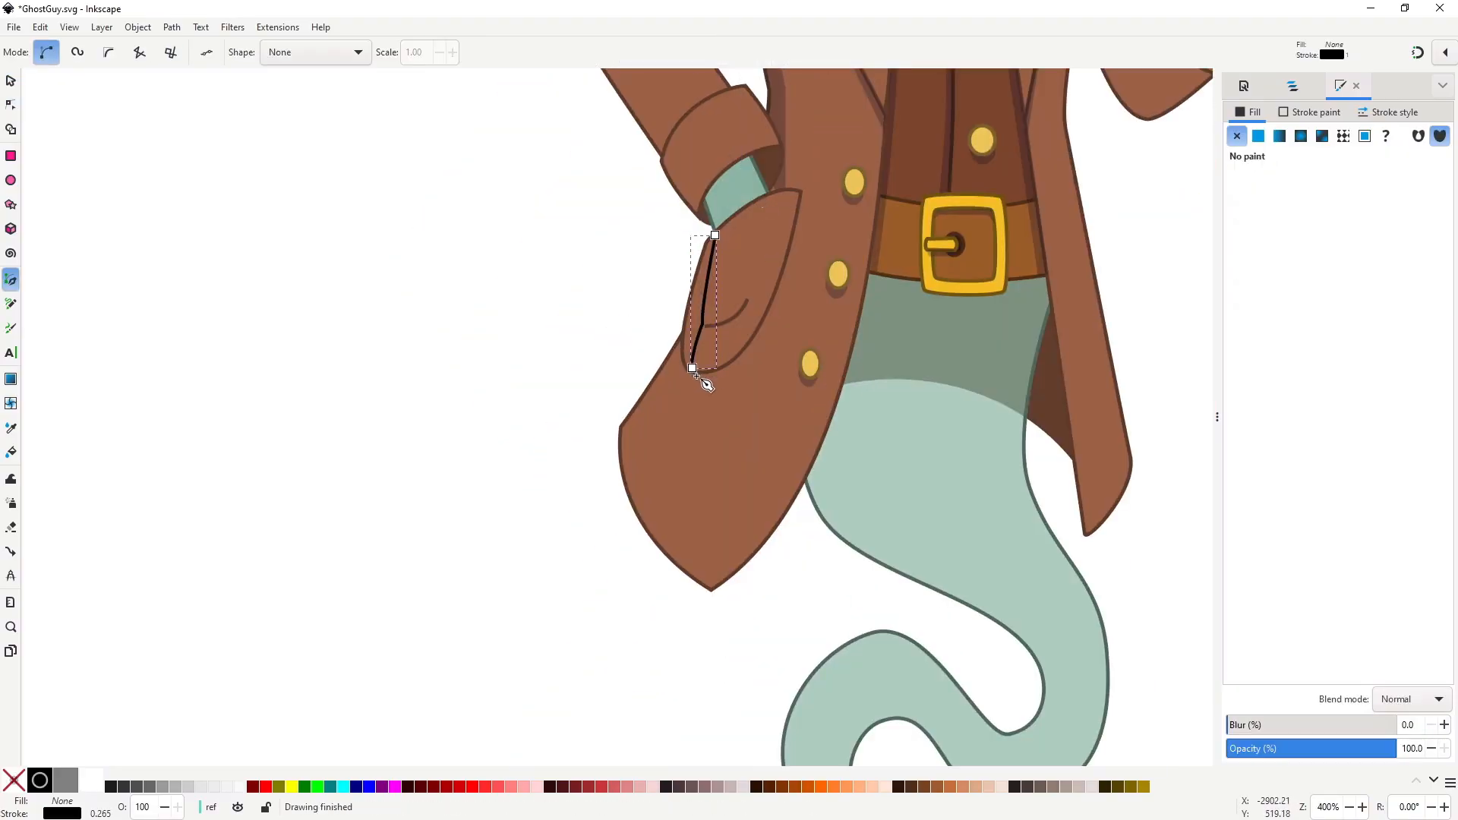
{"action": "left_click_drag", "start_coordinate": [705, 241], "coordinate": [745, 121]}
{"action": "left_click", "coordinate": [714, 235]}
{"action": "key", "text": "ctrl+shift+v"}
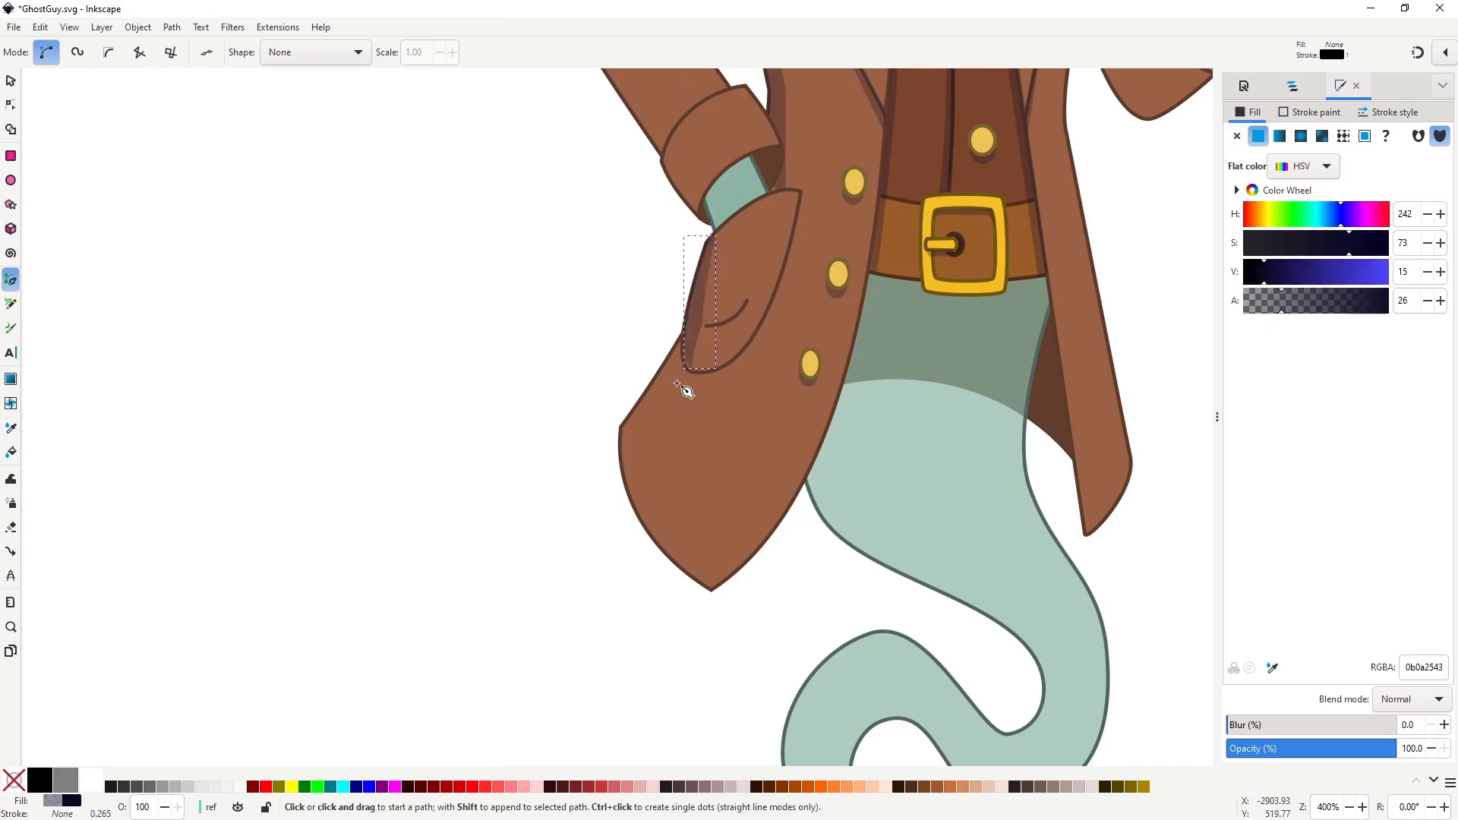
Draw a shadow along the coat skirt's outer edge below the pocket, curving at the hem corner, and apply the translucent navy style.
{"action": "left_click", "coordinate": [681, 352]}
{"action": "left_click", "coordinate": [686, 366]}
{"action": "left_click", "coordinate": [634, 504]}
{"action": "left_click_drag", "start_coordinate": [622, 424], "coordinate": [626, 400]}
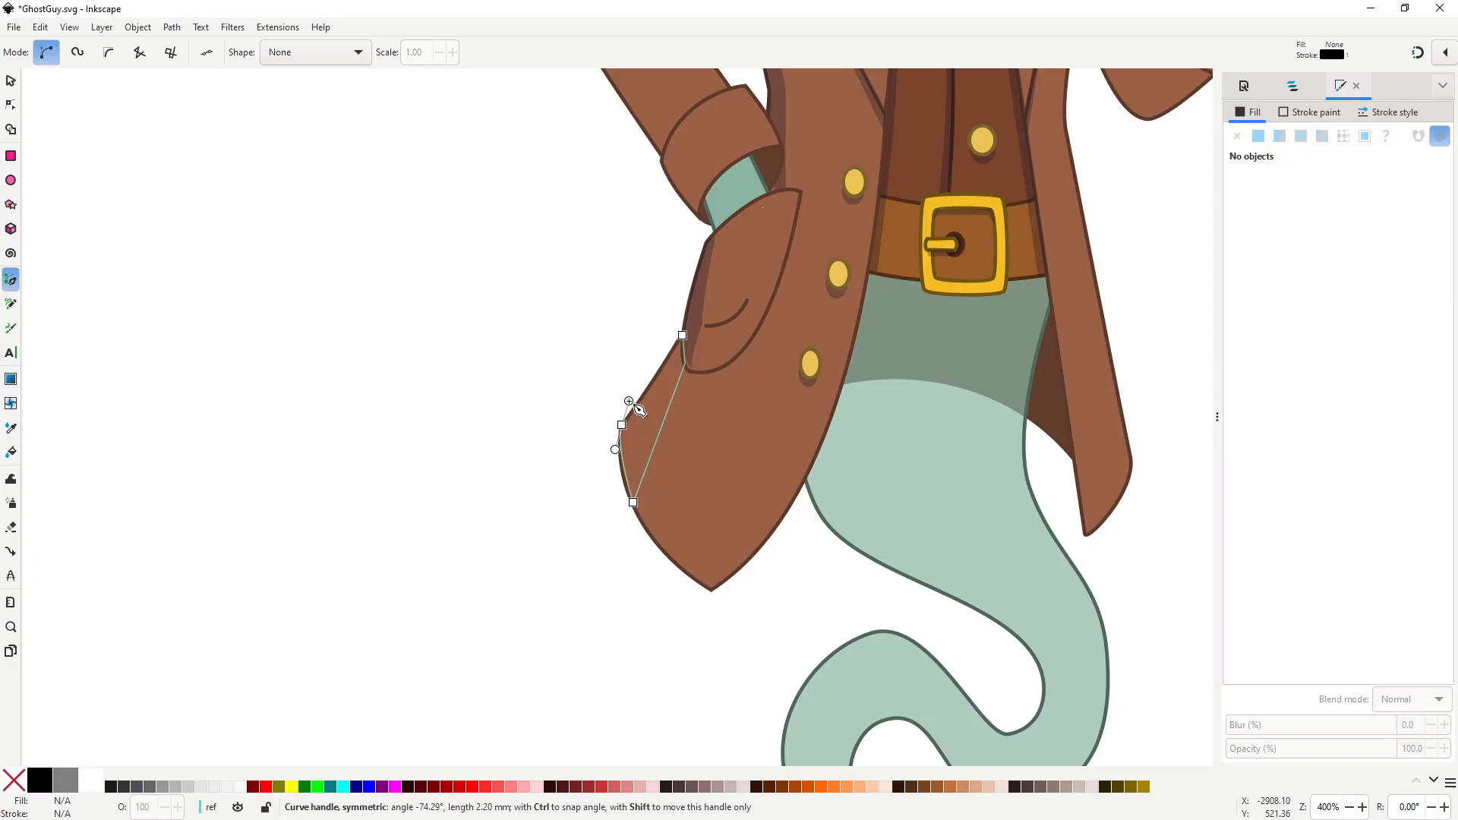
{"action": "key", "text": "Return"}
{"action": "left_click", "coordinate": [622, 424]}
{"action": "left_click", "coordinate": [682, 334]}
{"action": "key", "text": "ctrl+shift+v"}
{"action": "left_click", "coordinate": [772, 591]}
{"action": "scroll", "coordinate": [706, 480], "scroll_direction": "down", "scroll_amount": 3}
{"action": "left_click_drag", "start_coordinate": [751, 410], "coordinate": [728, 484]}
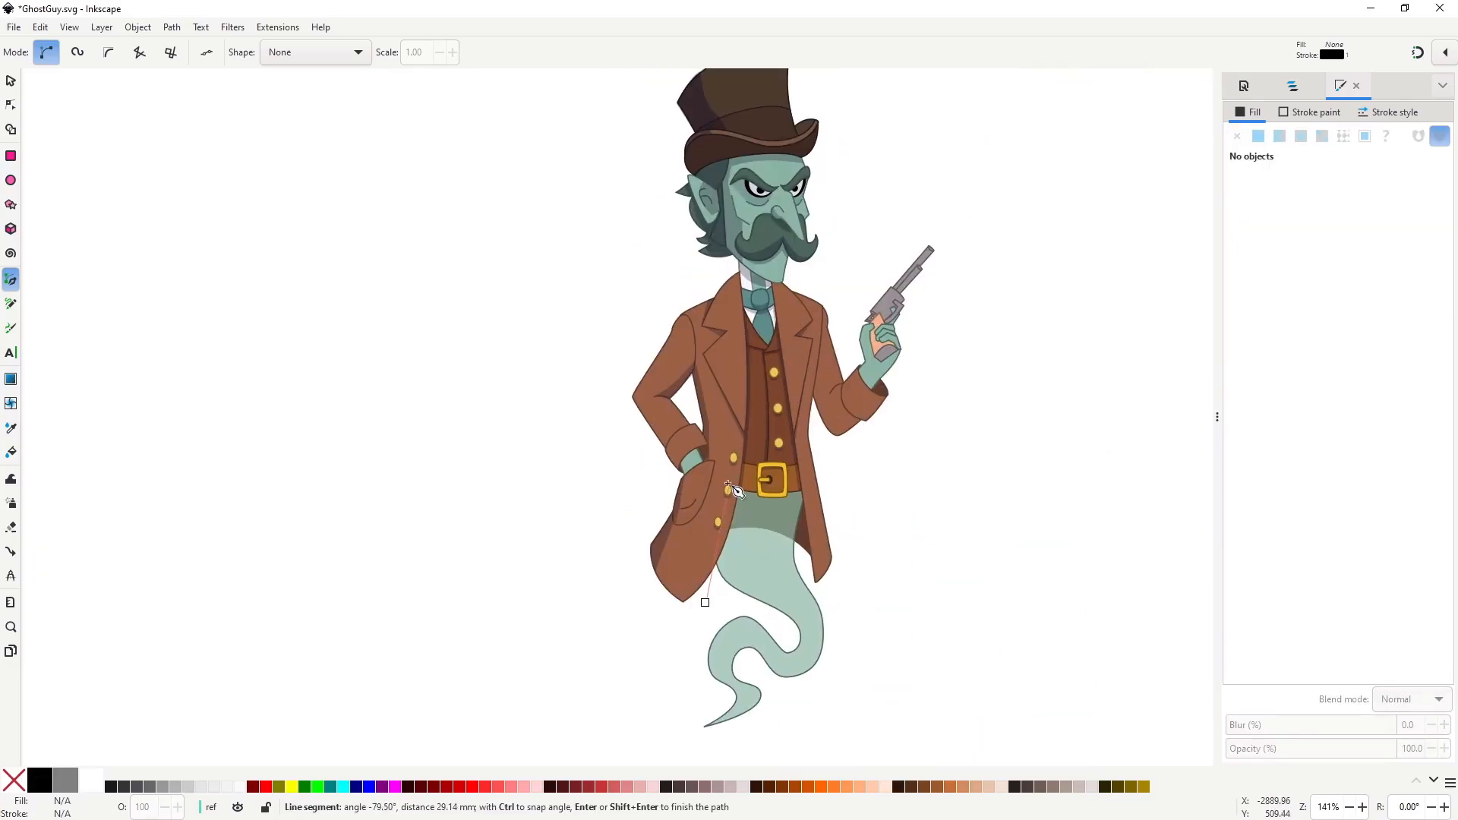
{"action": "key", "text": "n"}
Draw a shadow along the bent arm's outer forearm edge from the elbow to the cuff and apply the translucent navy style.
{"action": "scroll", "coordinate": [666, 365], "scroll_direction": "up", "scroll_amount": 2}
{"action": "key", "text": "b"}
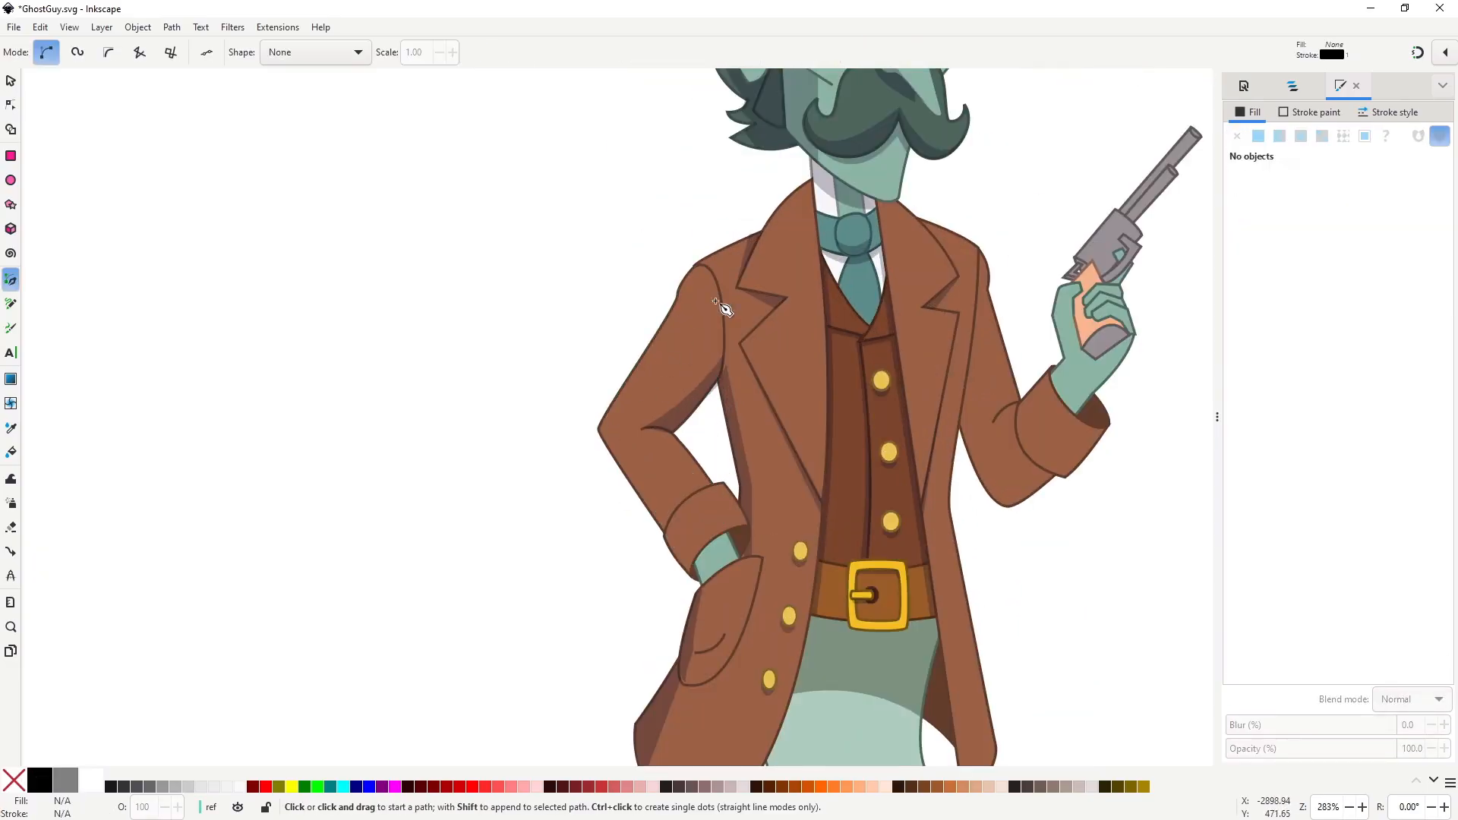
{"action": "left_click", "coordinate": [600, 427]}
{"action": "left_click", "coordinate": [672, 517]}
{"action": "left_click", "coordinate": [665, 536]}
{"action": "left_click", "coordinate": [600, 427]}
{"action": "key", "text": "ctrl+shift+v"}
Draw a curved shadow along the lower edge of the bent arm's cuff and apply the translucent navy shadow style.
{"action": "scroll", "coordinate": [683, 564], "scroll_direction": "up", "scroll_amount": 2}
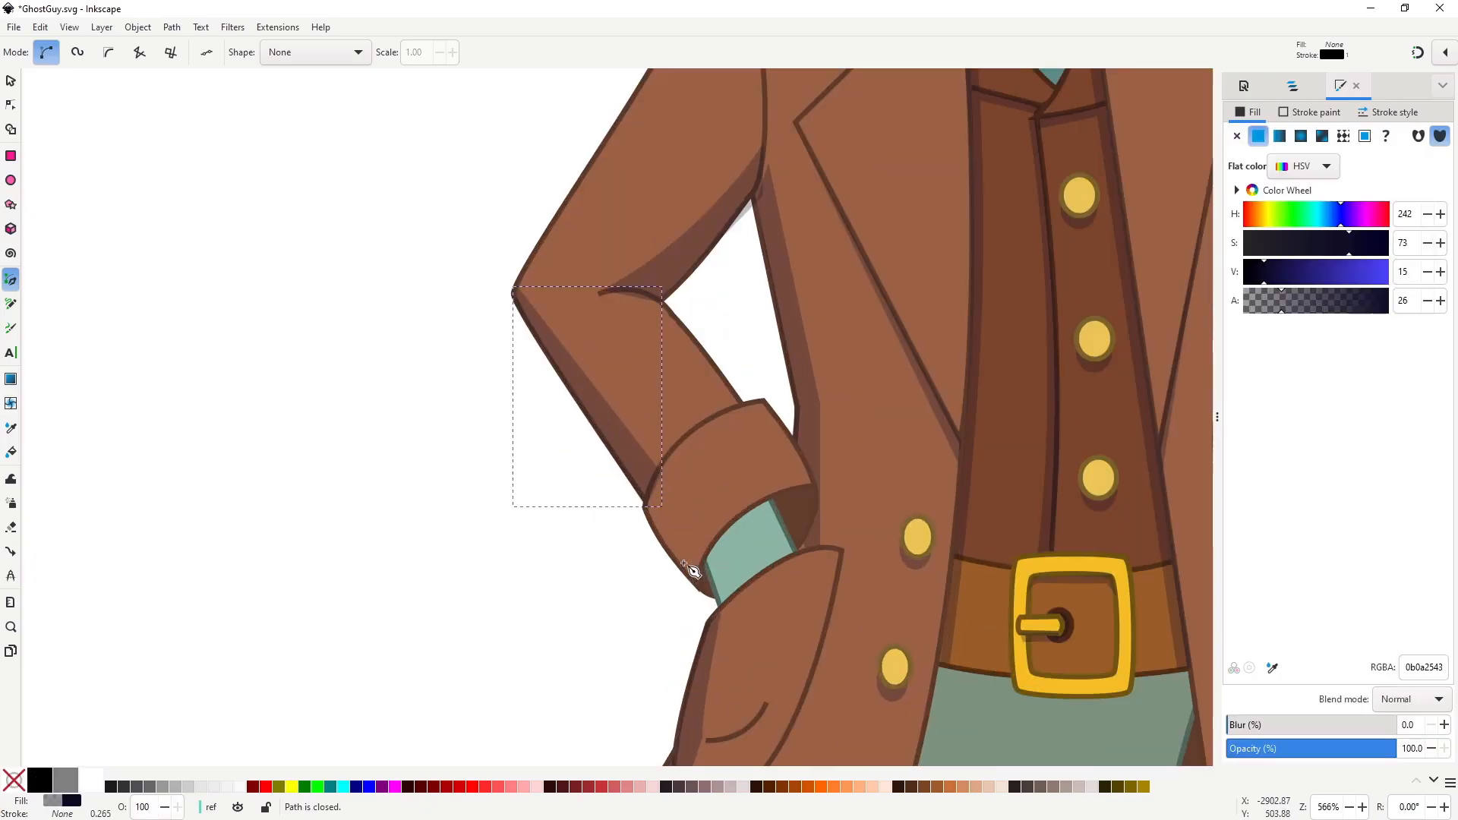
{"action": "left_click", "coordinate": [649, 485]}
{"action": "left_click_drag", "start_coordinate": [714, 538], "coordinate": [742, 537]}
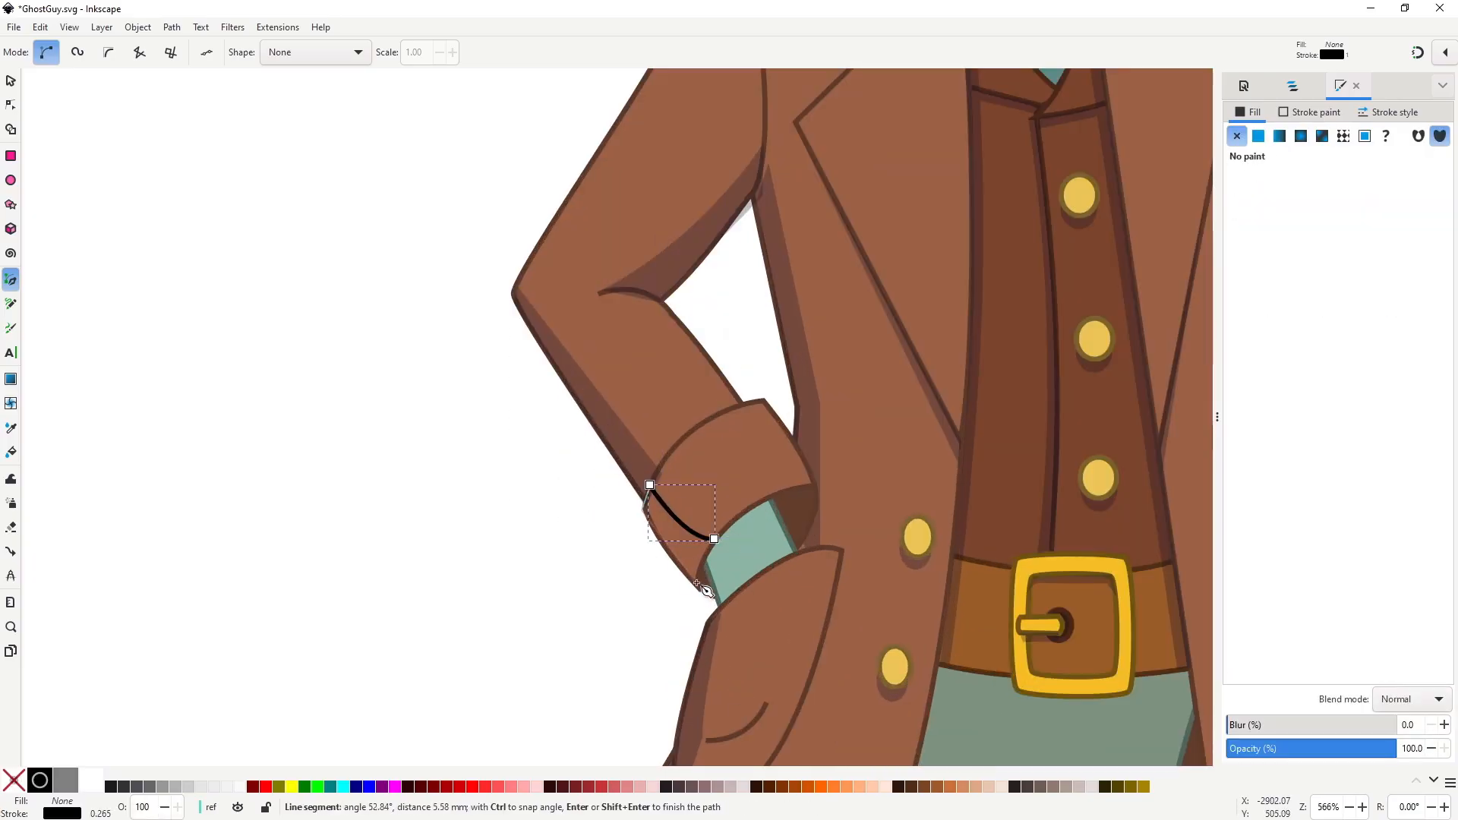
{"action": "left_click_drag", "start_coordinate": [697, 584], "coordinate": [711, 589]}
{"action": "key", "text": "Return"}
{"action": "left_click", "coordinate": [697, 584]}
{"action": "left_click_drag", "start_coordinate": [714, 539], "coordinate": [731, 539]}
{"action": "key", "text": "ctrl+shift+v"}
{"action": "key", "text": "s"}
{"action": "scroll", "coordinate": [541, 541], "scroll_direction": "down", "scroll_amount": 5}
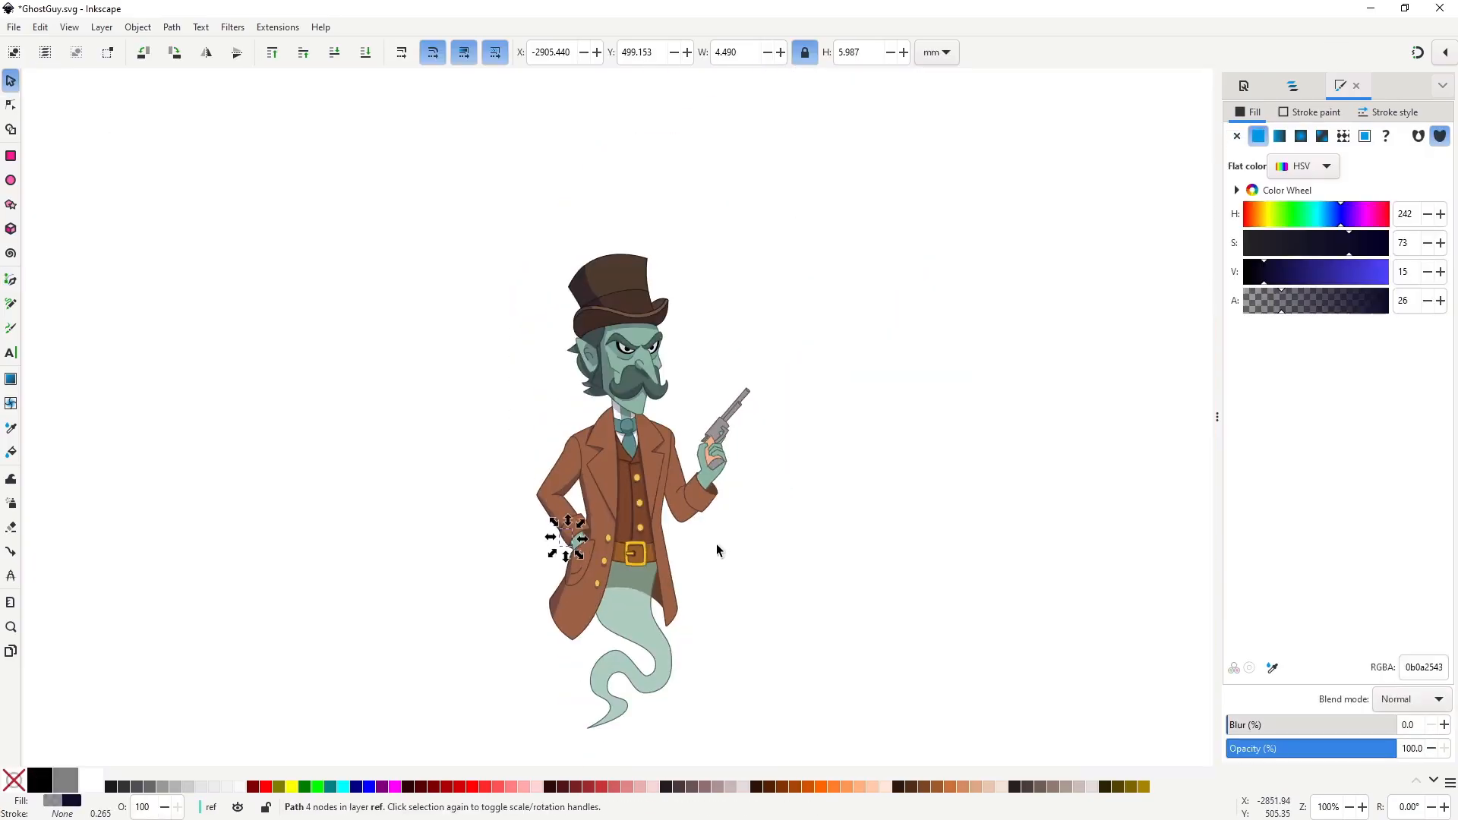
{"action": "key", "text": "Escape"}
Draw a shadow along the gun arm's lower sleeve edge from the armpit around the elbow to the cuff in translucent navy.
{"action": "scroll", "coordinate": [677, 495], "scroll_direction": "up", "scroll_amount": 3}
{"action": "key", "text": "b"}
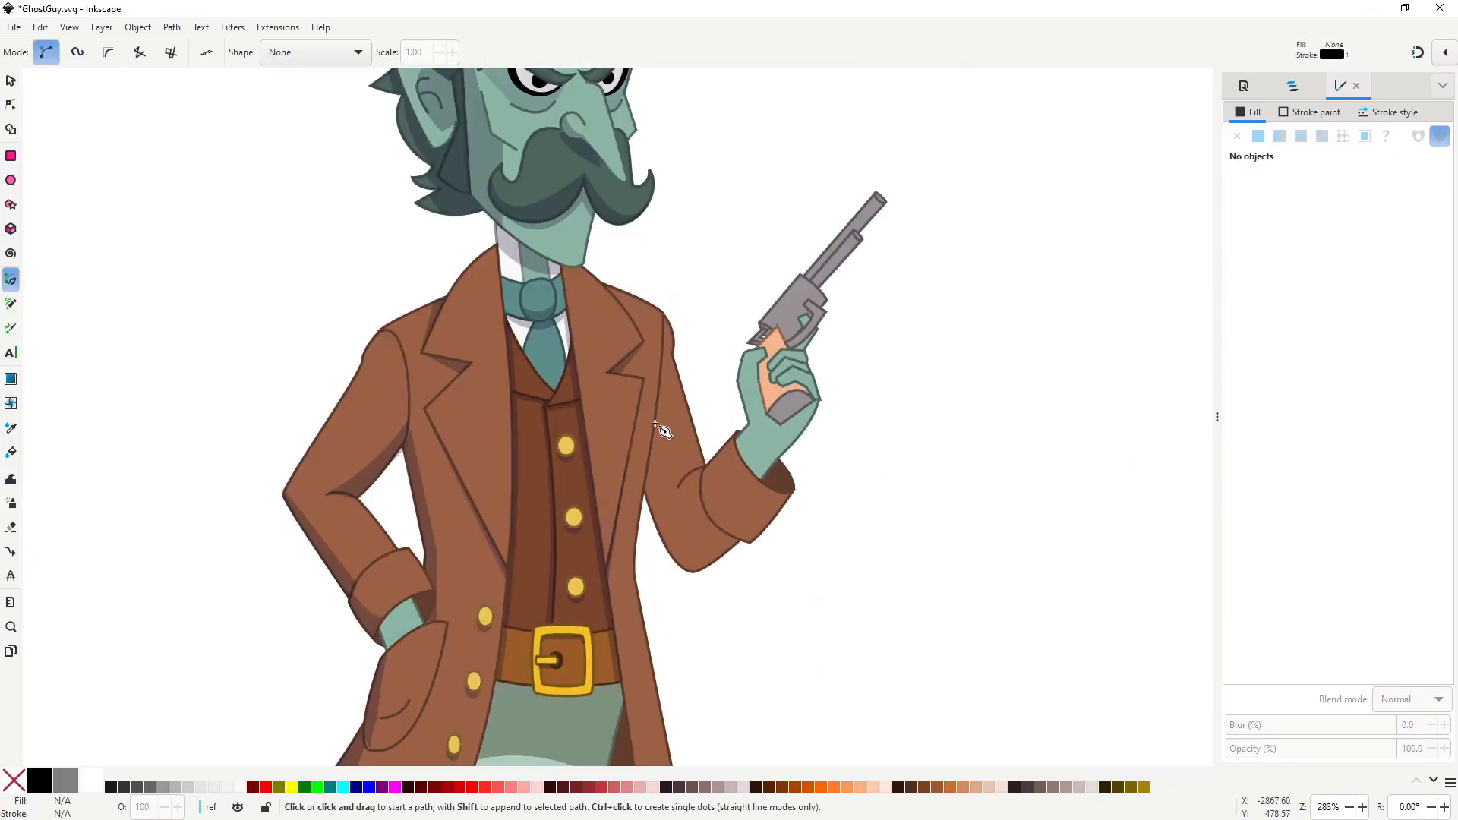
{"action": "left_click", "coordinate": [654, 422]}
{"action": "left_click_drag", "start_coordinate": [694, 559], "coordinate": [704, 558]}
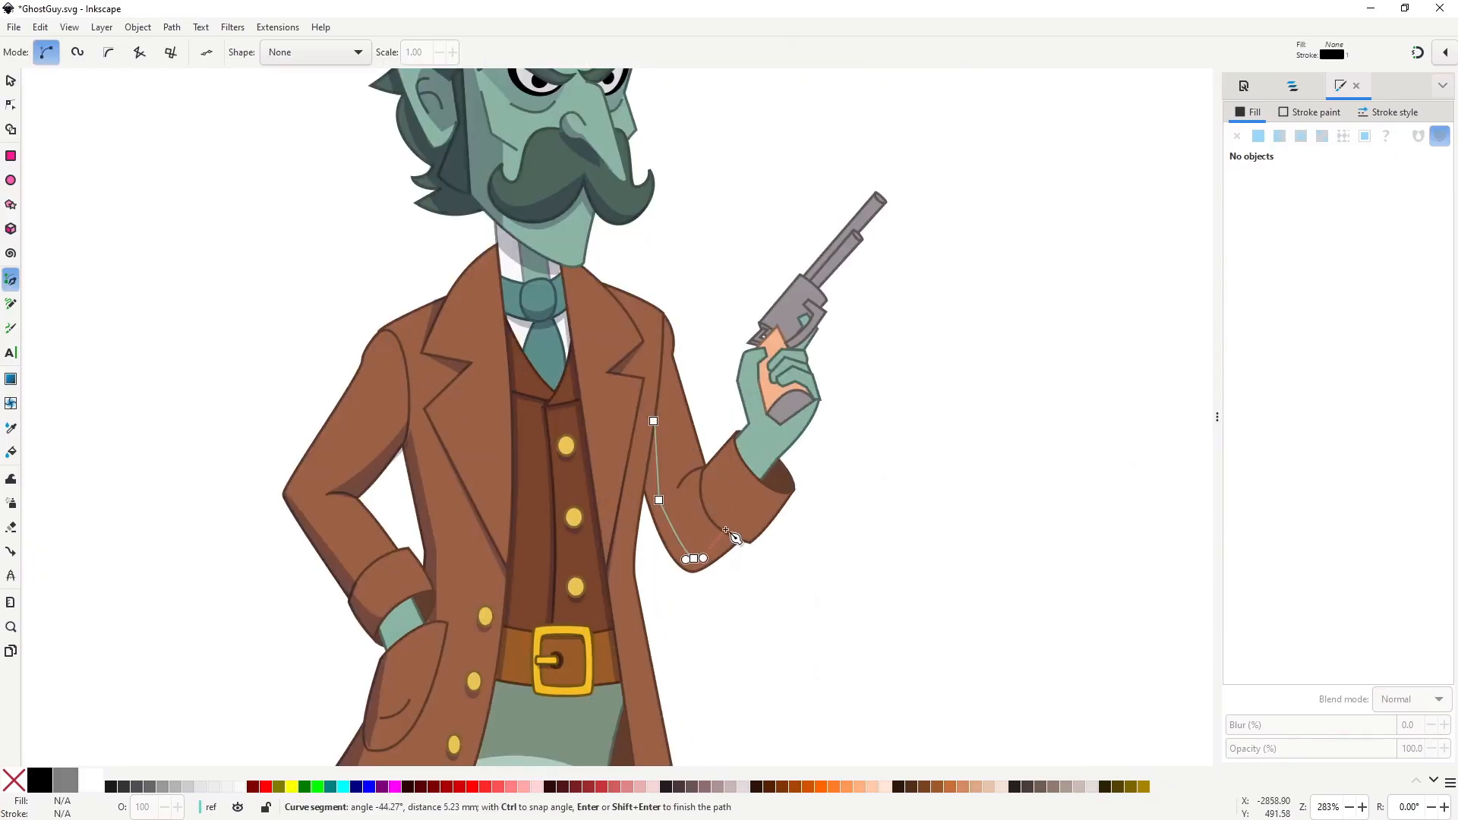
{"action": "left_click", "coordinate": [741, 534]}
{"action": "key", "text": "Return"}
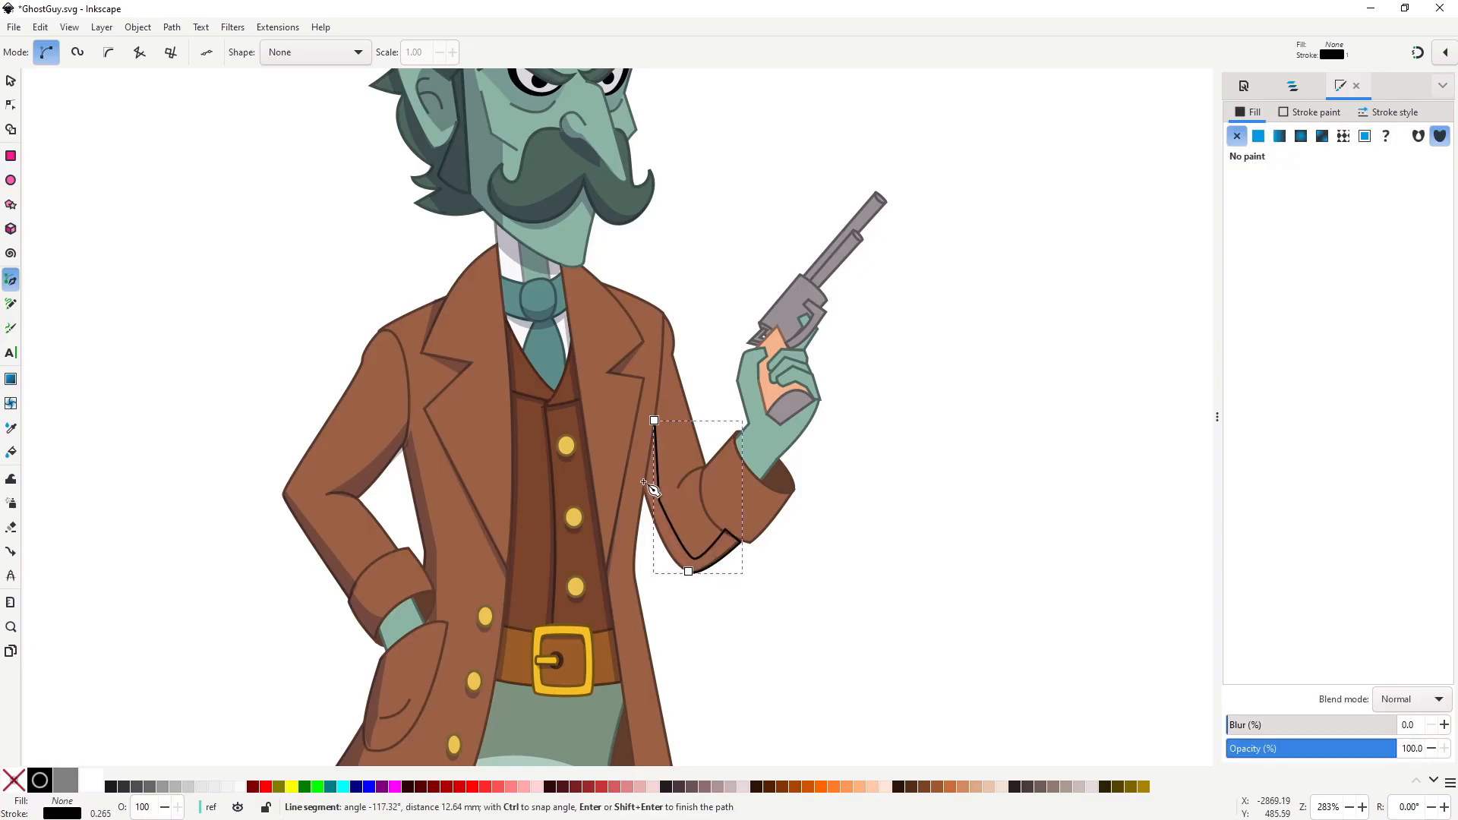
{"action": "left_click_drag", "start_coordinate": [644, 488], "coordinate": [639, 435]}
{"action": "key", "text": "Return"}
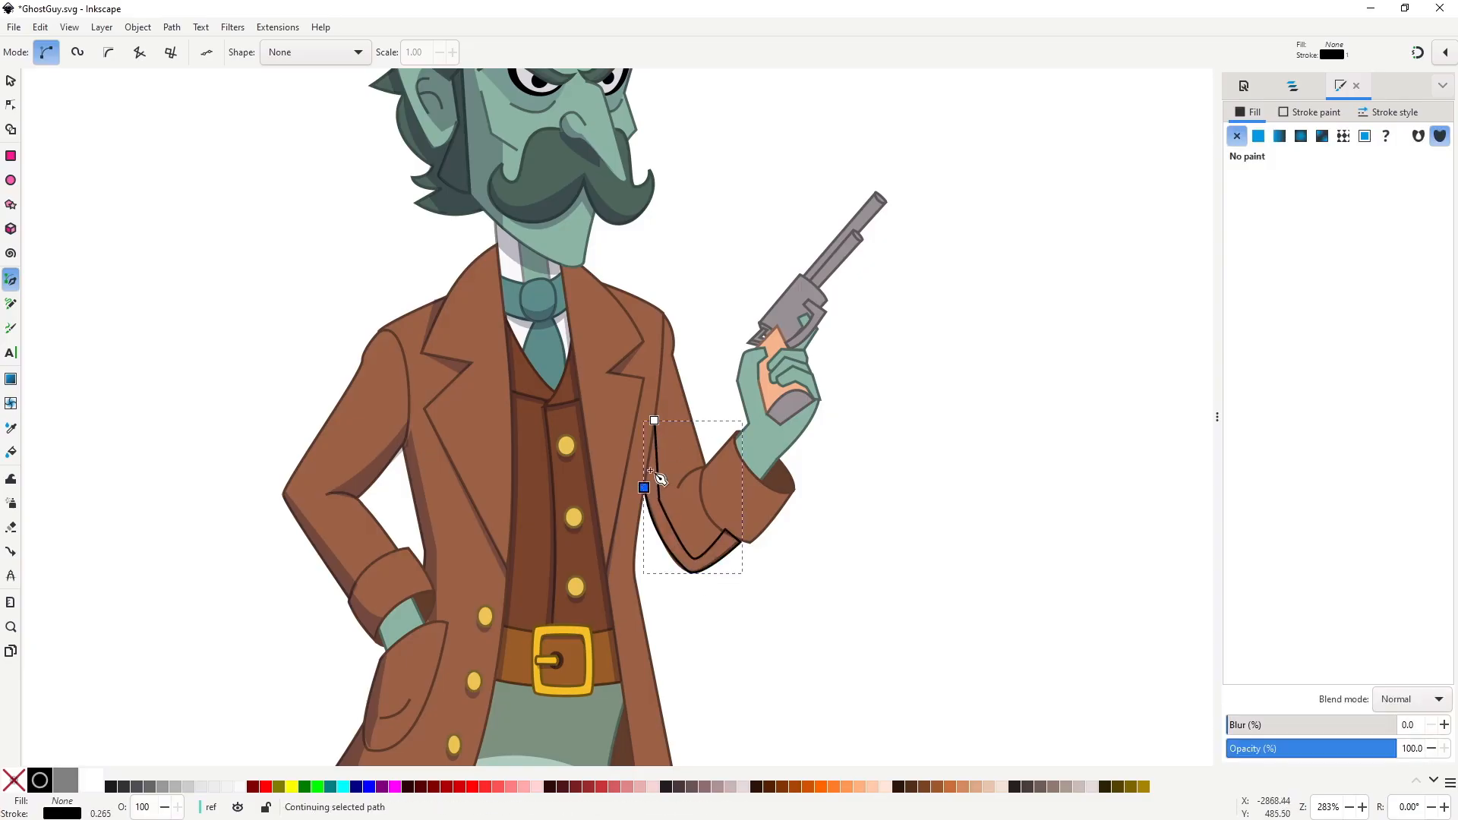
{"action": "left_click", "coordinate": [654, 421]}
{"action": "key", "text": "ctrl+shift+v"}
Draw a shadow along the lower outer edge of the gun arm's cuff and apply the translucent navy style.
{"action": "left_click", "coordinate": [738, 537]}
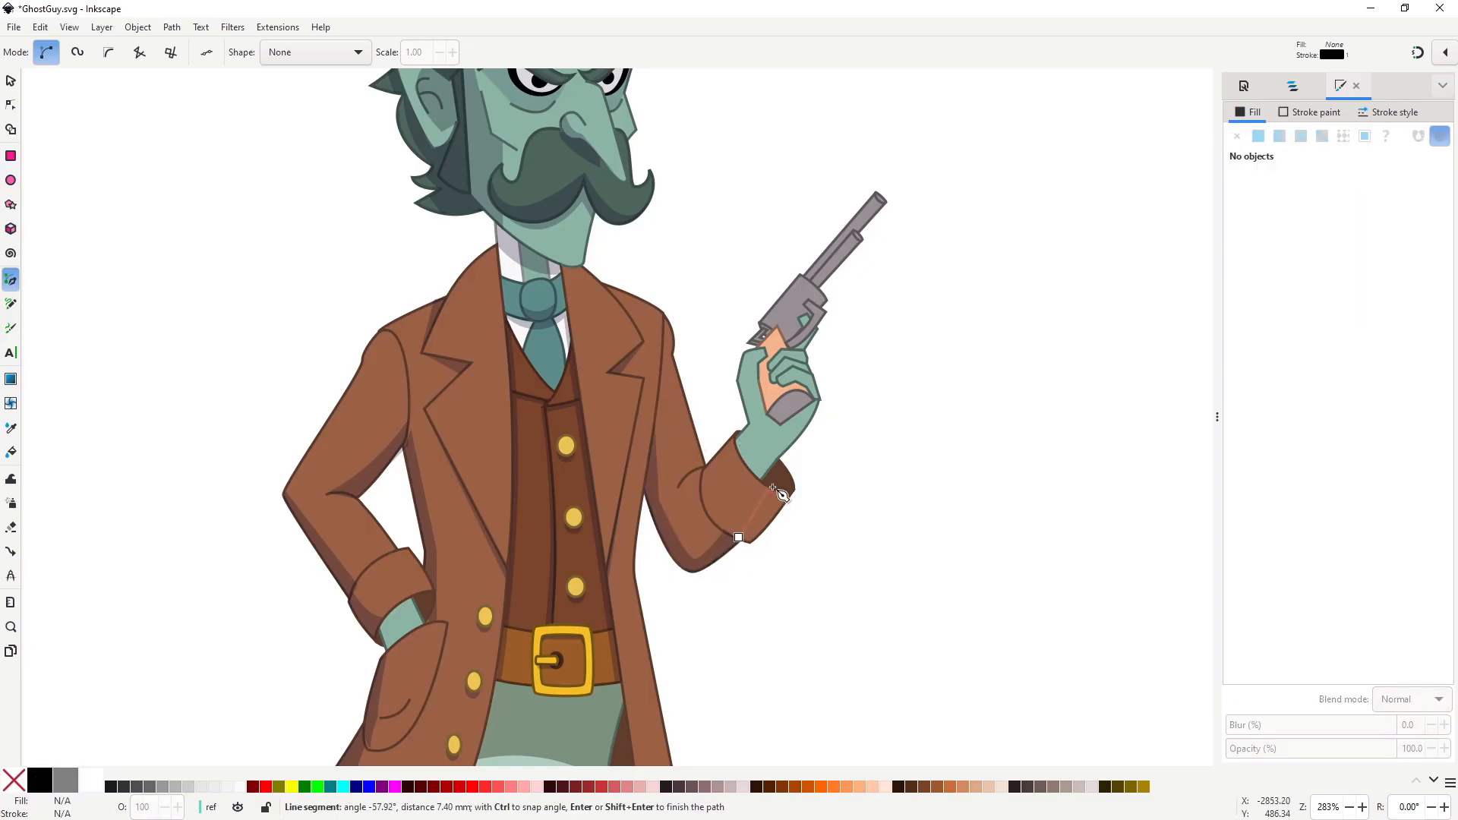
{"action": "left_click", "coordinate": [772, 491]}
{"action": "left_click", "coordinate": [792, 495]}
{"action": "left_click", "coordinate": [739, 538]}
{"action": "key", "text": "ctrl+shift+v"}
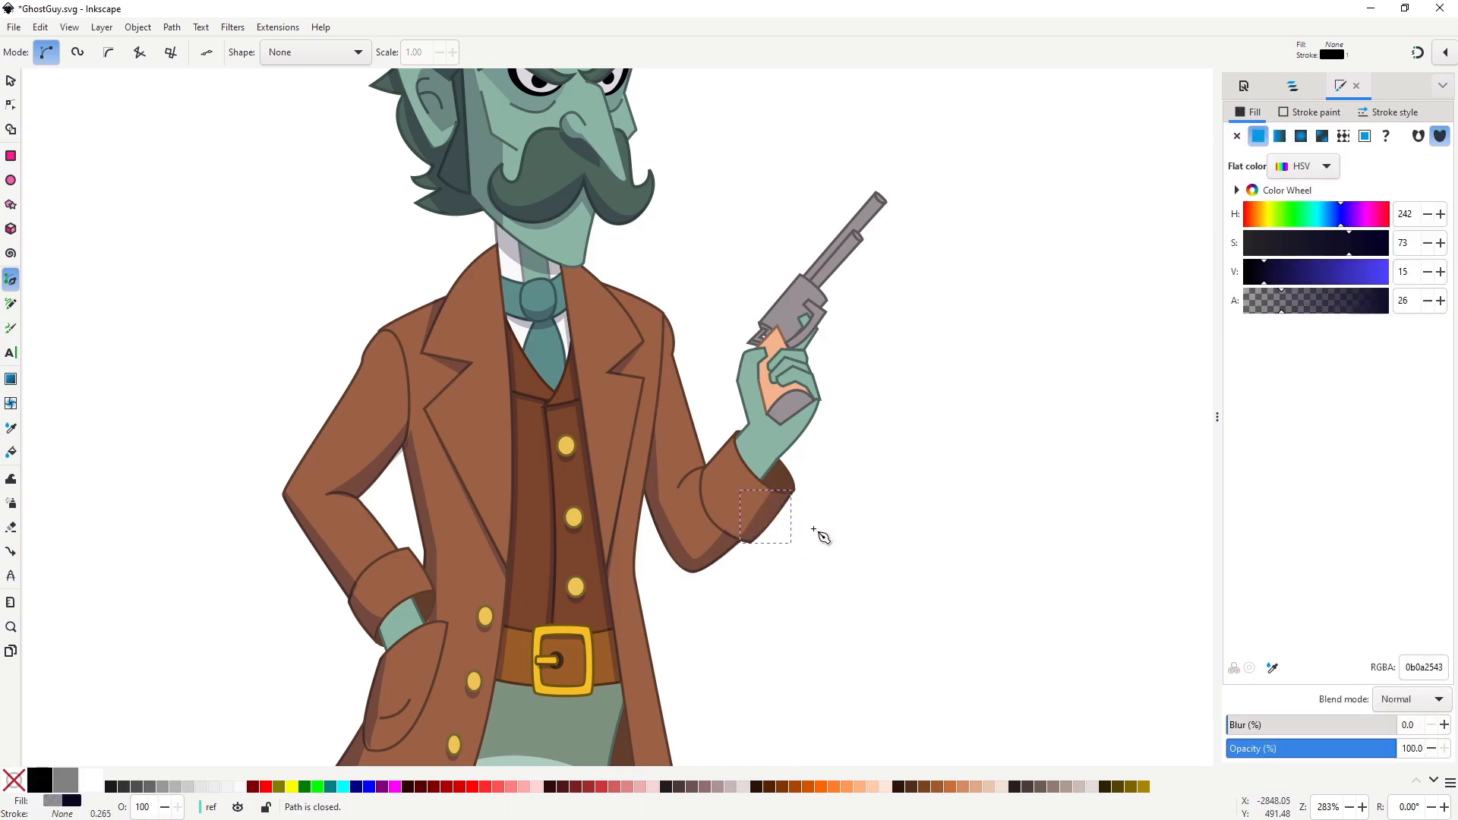
{"action": "key", "text": "s"}
{"action": "left_click", "coordinate": [798, 558]}
{"action": "scroll", "coordinate": [798, 557], "scroll_direction": "down", "scroll_amount": 4}
{"action": "left_click_drag", "start_coordinate": [812, 555], "coordinate": [751, 506]}
{"action": "scroll", "coordinate": [693, 479], "scroll_direction": "up", "scroll_amount": 2}
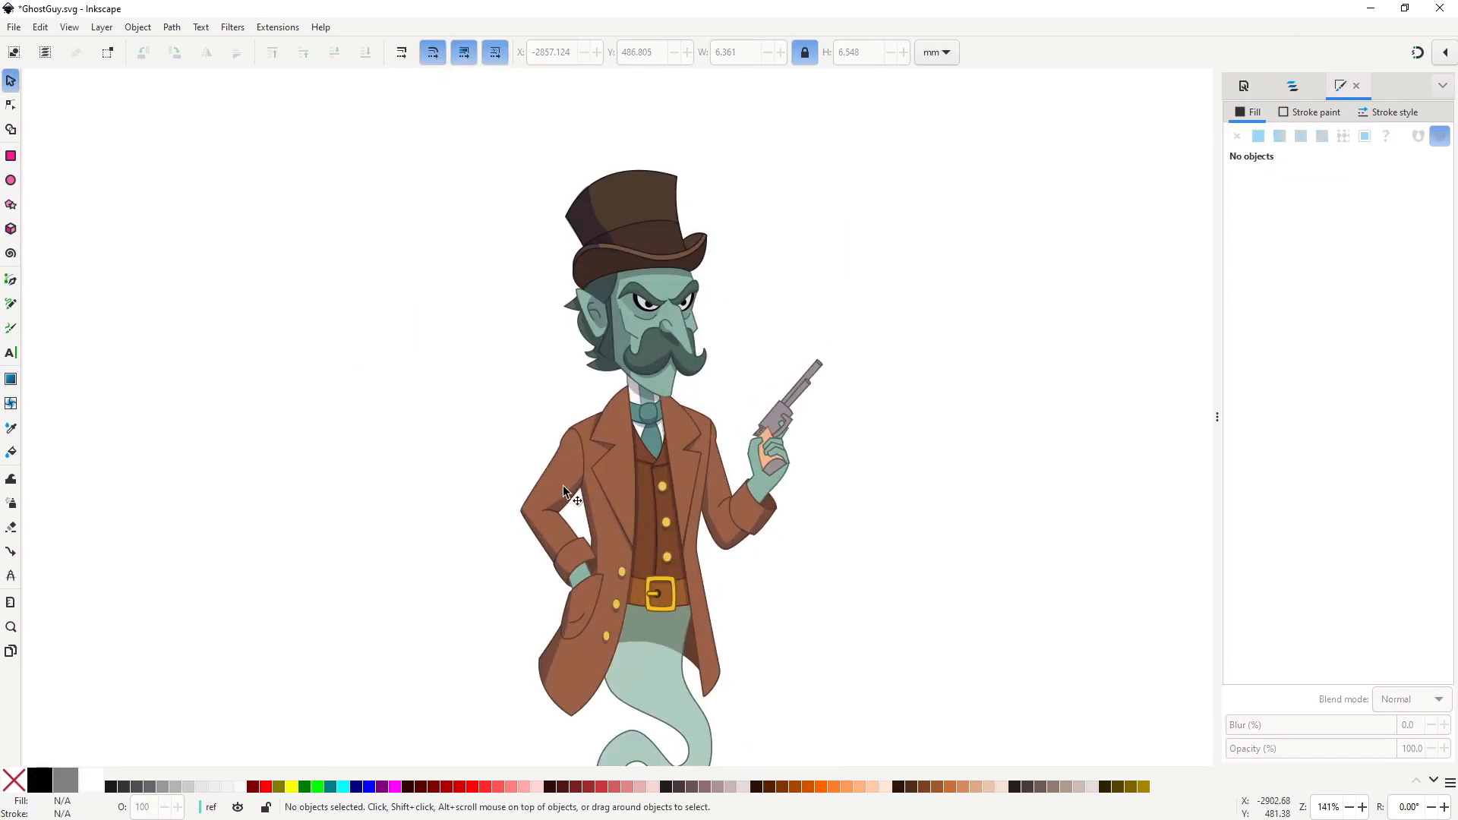
{"action": "scroll", "coordinate": [736, 602], "scroll_direction": "up", "scroll_amount": 2}
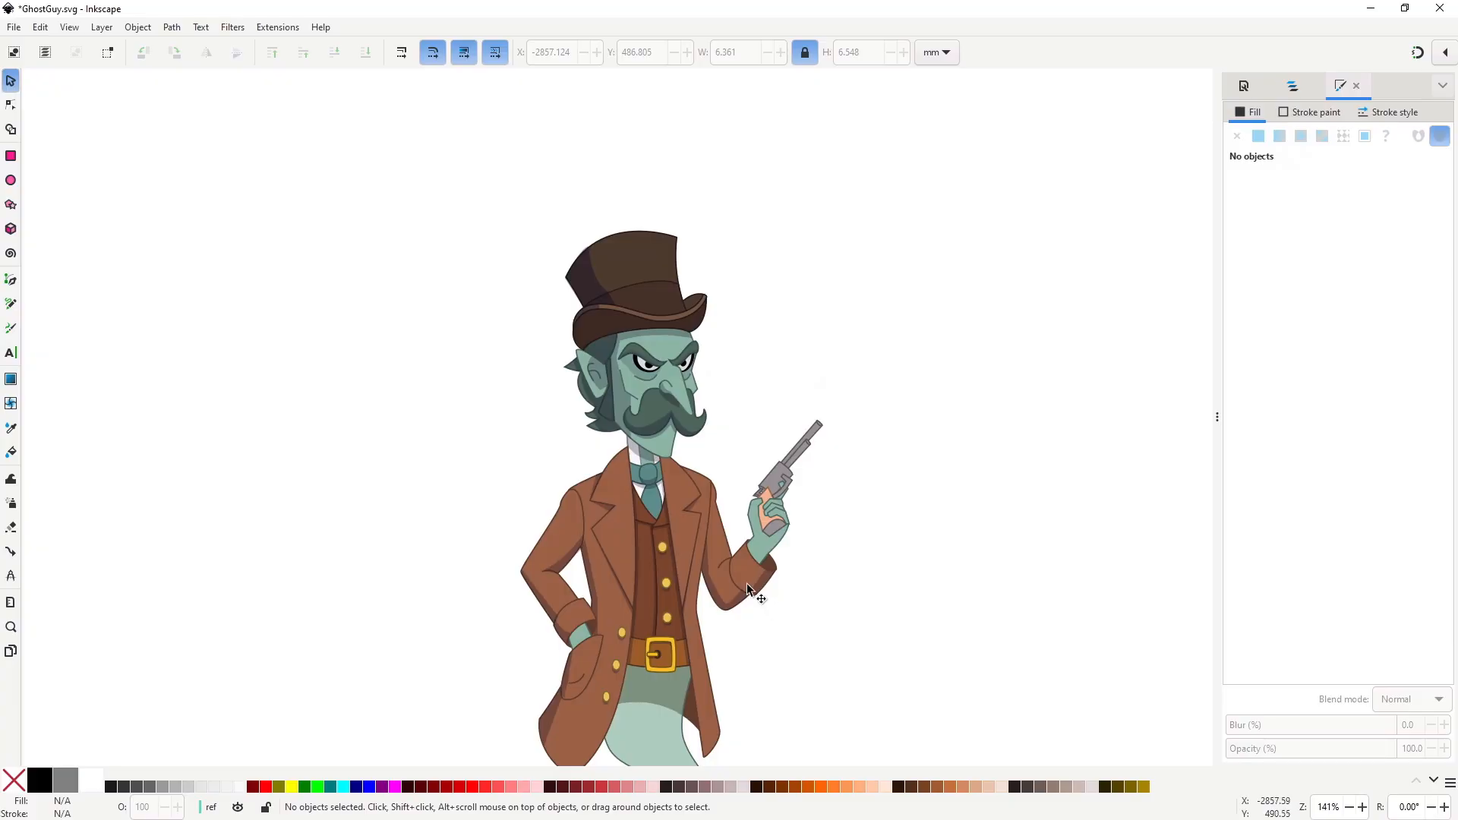
Cover the gray butt cap of the revolver's grip with a shadow shape in the translucent navy style.
{"action": "scroll", "coordinate": [746, 584], "scroll_direction": "up", "scroll_amount": 3}
{"action": "scroll", "coordinate": [803, 403], "scroll_direction": "down", "scroll_amount": 1}
{"action": "scroll", "coordinate": [760, 433], "scroll_direction": "up", "scroll_amount": 2}
{"action": "scroll", "coordinate": [717, 471], "scroll_direction": "up", "scroll_amount": 2}
{"action": "key", "text": "b"}
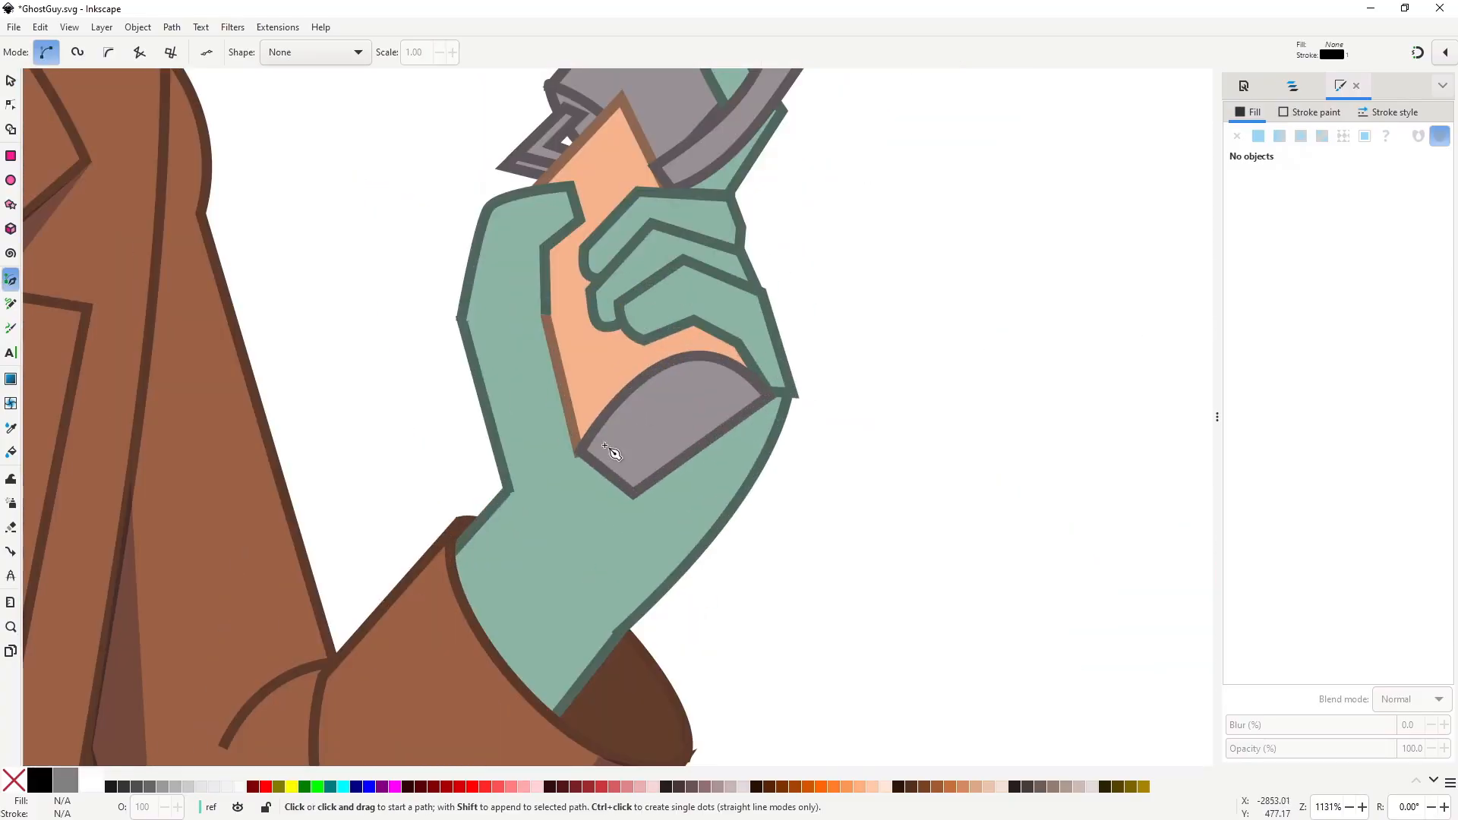
{"action": "left_click_drag", "start_coordinate": [917, 477], "coordinate": [858, 503]}
{"action": "left_click", "coordinate": [634, 496]}
Draw a shadow on the gun hand's palm and wrist from the grip butt down to the cuff in translucent navy.
{"action": "left_click_drag", "start_coordinate": [569, 272], "coordinate": [614, 417]}
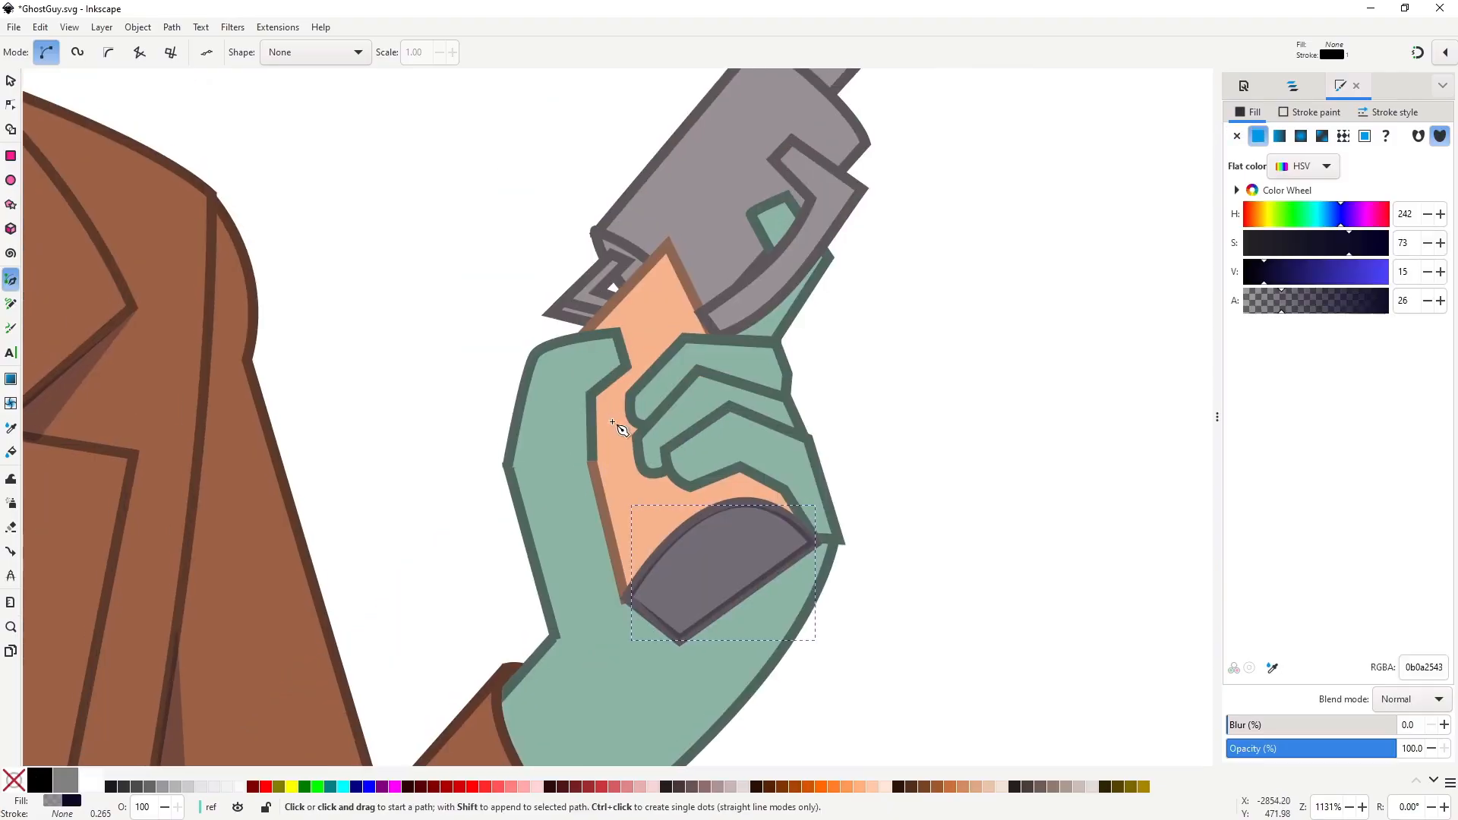
{"action": "left_click_drag", "start_coordinate": [598, 574], "coordinate": [606, 399]}
{"action": "left_click", "coordinate": [555, 638]}
{"action": "left_click", "coordinate": [669, 478]}
{"action": "left_click", "coordinate": [706, 483]}
{"action": "left_click", "coordinate": [700, 460]}
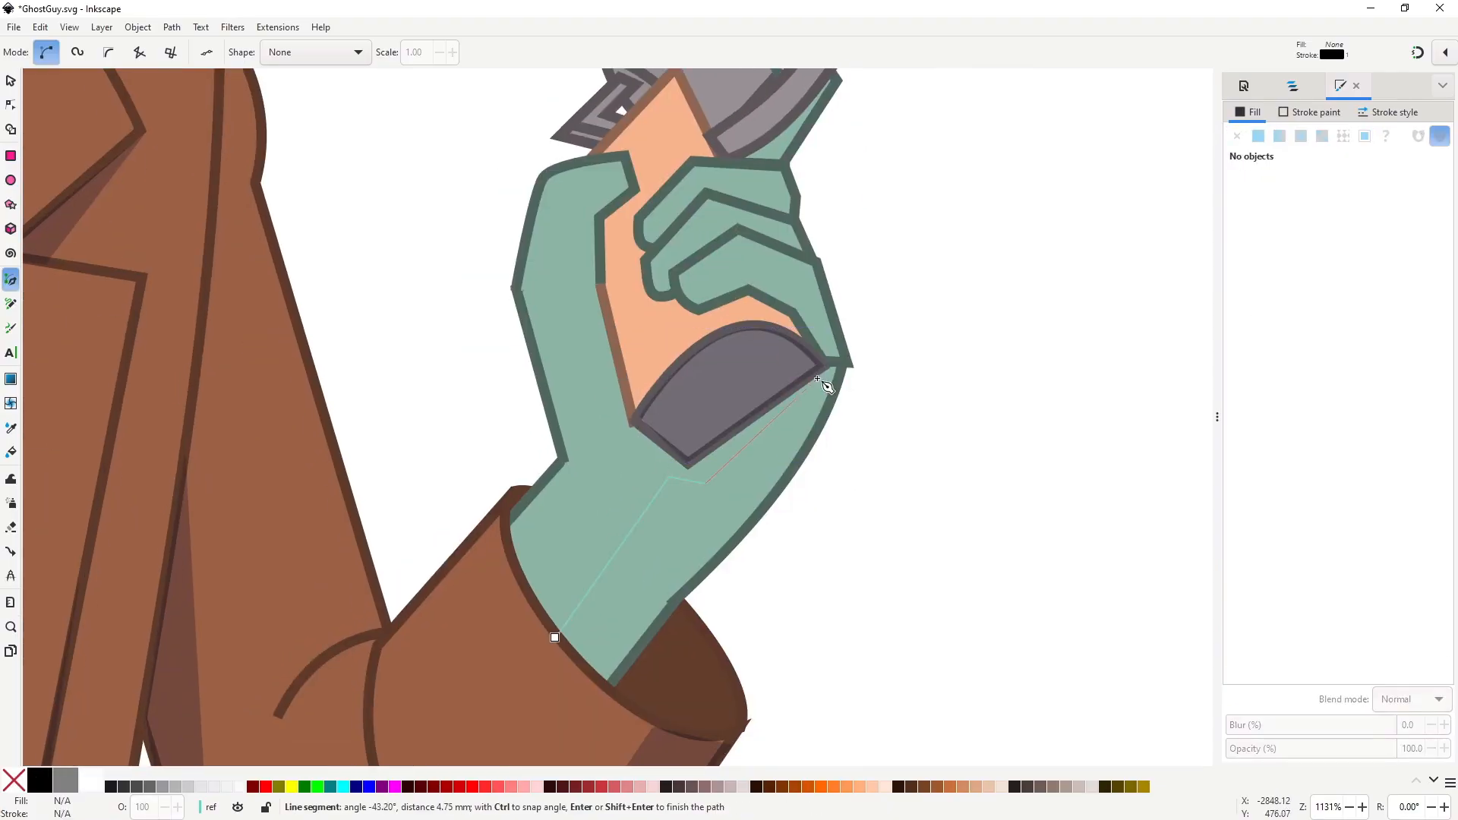
{"action": "left_click", "coordinate": [828, 358]}
{"action": "left_click", "coordinate": [846, 368]}
{"action": "left_click_drag", "start_coordinate": [672, 599], "coordinate": [576, 681]}
{"action": "key", "text": "Return"}
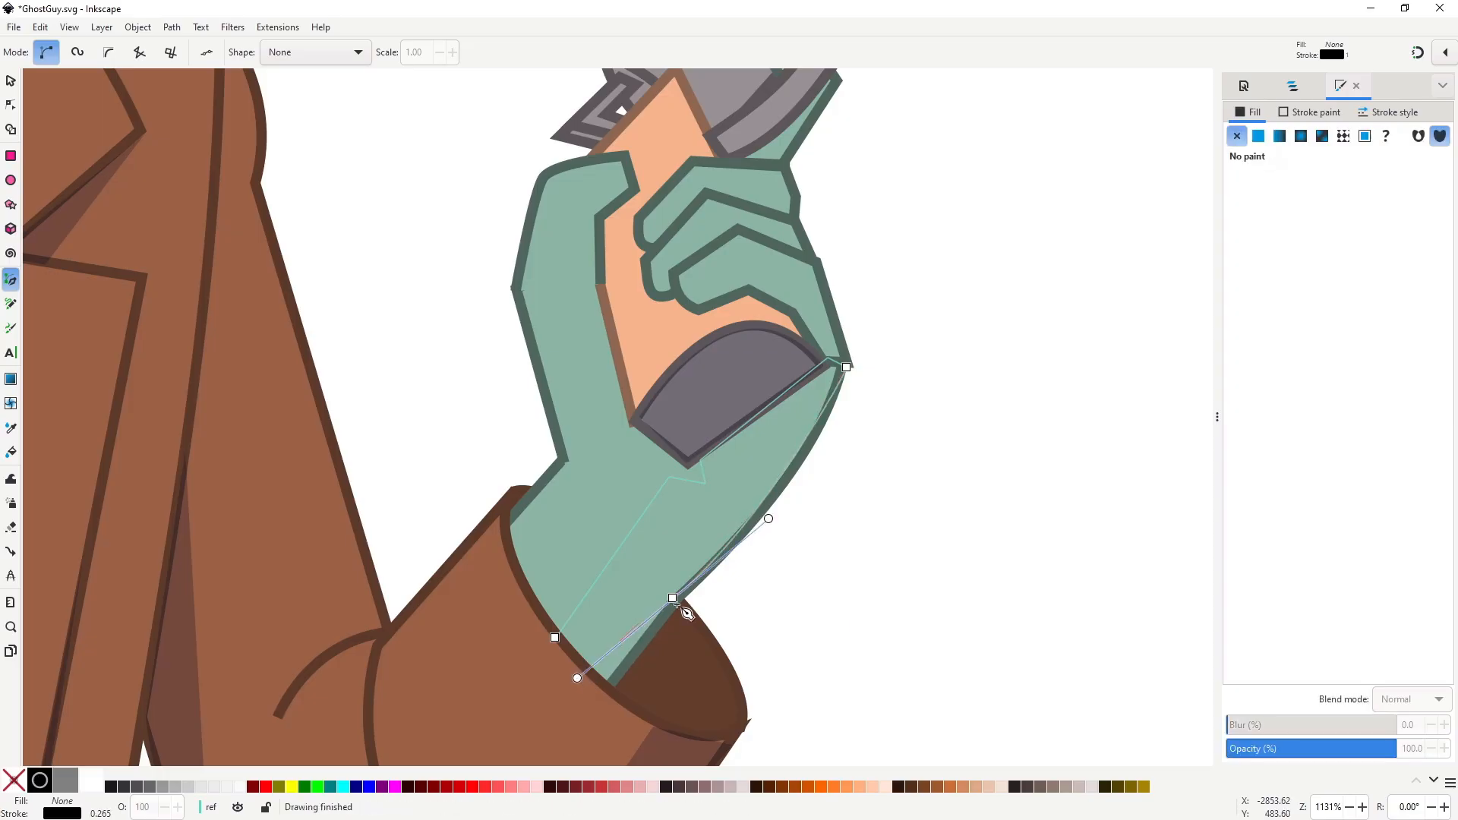
{"action": "left_click", "coordinate": [672, 599]}
{"action": "left_click", "coordinate": [611, 686]}
{"action": "left_click", "coordinate": [555, 638]}
{"action": "key", "text": "ctrl+shift+v"}
Draw a narrow shadow along the thumb's inner edge and the adjoining side of the grip in translucent navy.
{"action": "scroll", "coordinate": [978, 374], "scroll_direction": "down", "scroll_amount": 3}
{"action": "scroll", "coordinate": [852, 304], "scroll_direction": "up", "scroll_amount": 3}
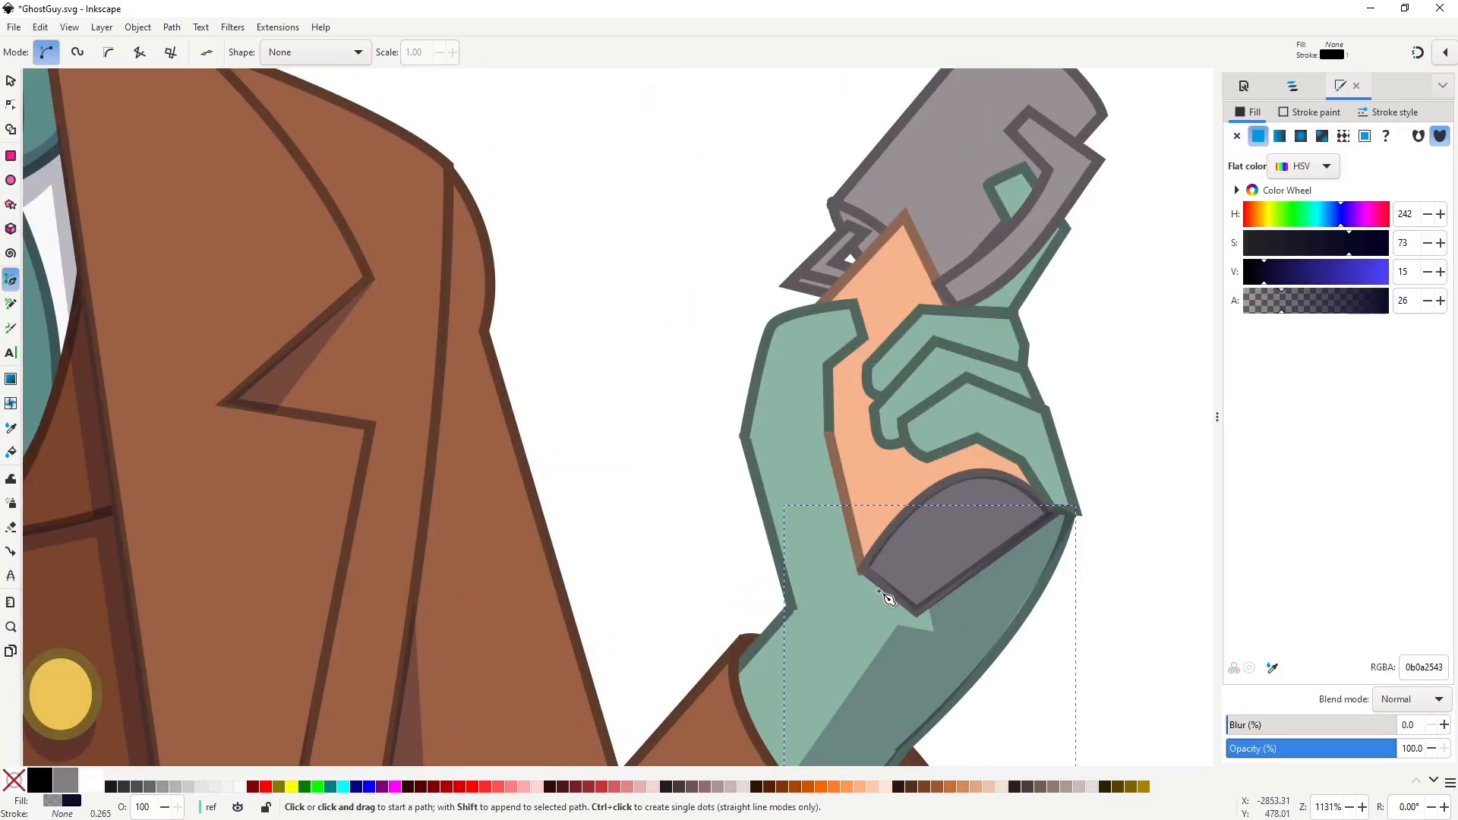
{"action": "left_click", "coordinate": [895, 603]}
{"action": "left_click", "coordinate": [854, 602]}
{"action": "left_click", "coordinate": [808, 431]}
{"action": "left_click", "coordinate": [808, 350]}
{"action": "left_click", "coordinate": [855, 324]}
{"action": "left_click", "coordinate": [865, 335]}
{"action": "left_click", "coordinate": [846, 369]}
{"action": "left_click", "coordinate": [845, 453]}
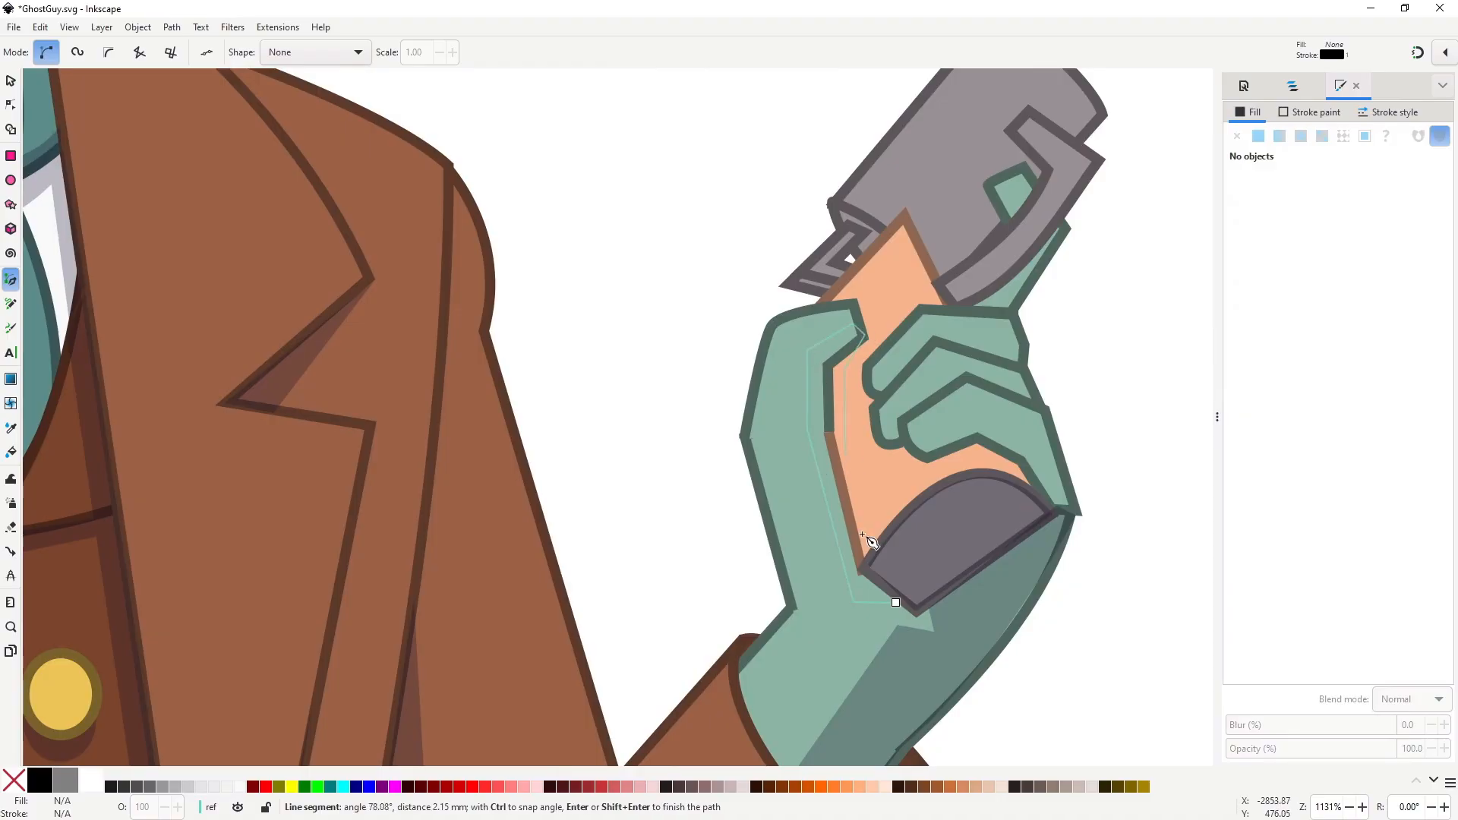
{"action": "left_click", "coordinate": [864, 536]}
{"action": "left_click", "coordinate": [896, 602]}
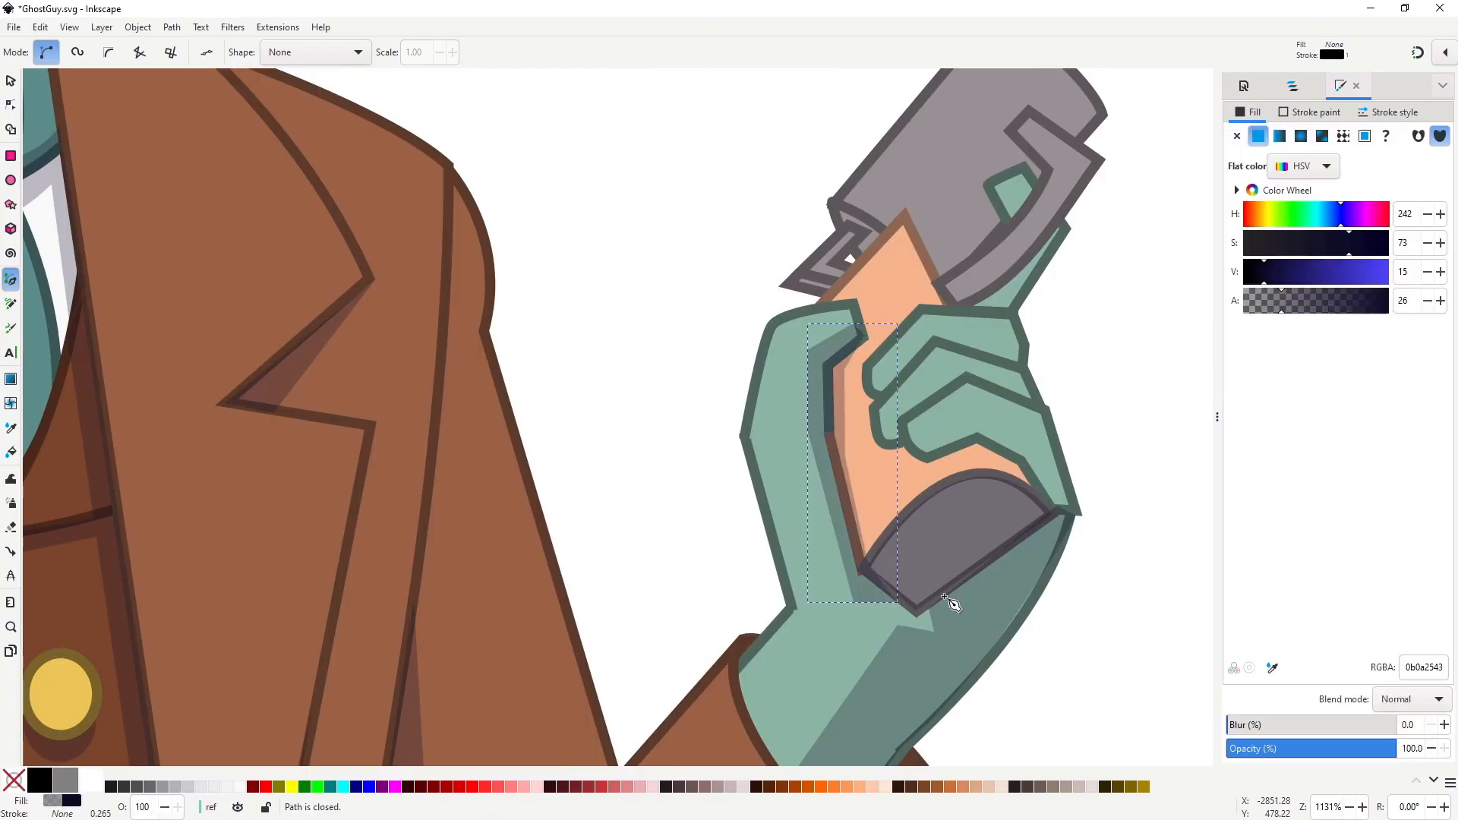
Draw a shadow along the underside of the gun hand's lowest finger and apply the translucent navy style.
{"action": "left_click", "coordinate": [913, 437]}
{"action": "left_click", "coordinate": [973, 408]}
{"action": "left_click", "coordinate": [1046, 441]}
{"action": "left_click", "coordinate": [1076, 497]}
{"action": "left_click", "coordinate": [1073, 513]}
{"action": "left_click", "coordinate": [1045, 503]}
{"action": "left_click", "coordinate": [1017, 461]}
{"action": "left_click", "coordinate": [967, 453]}
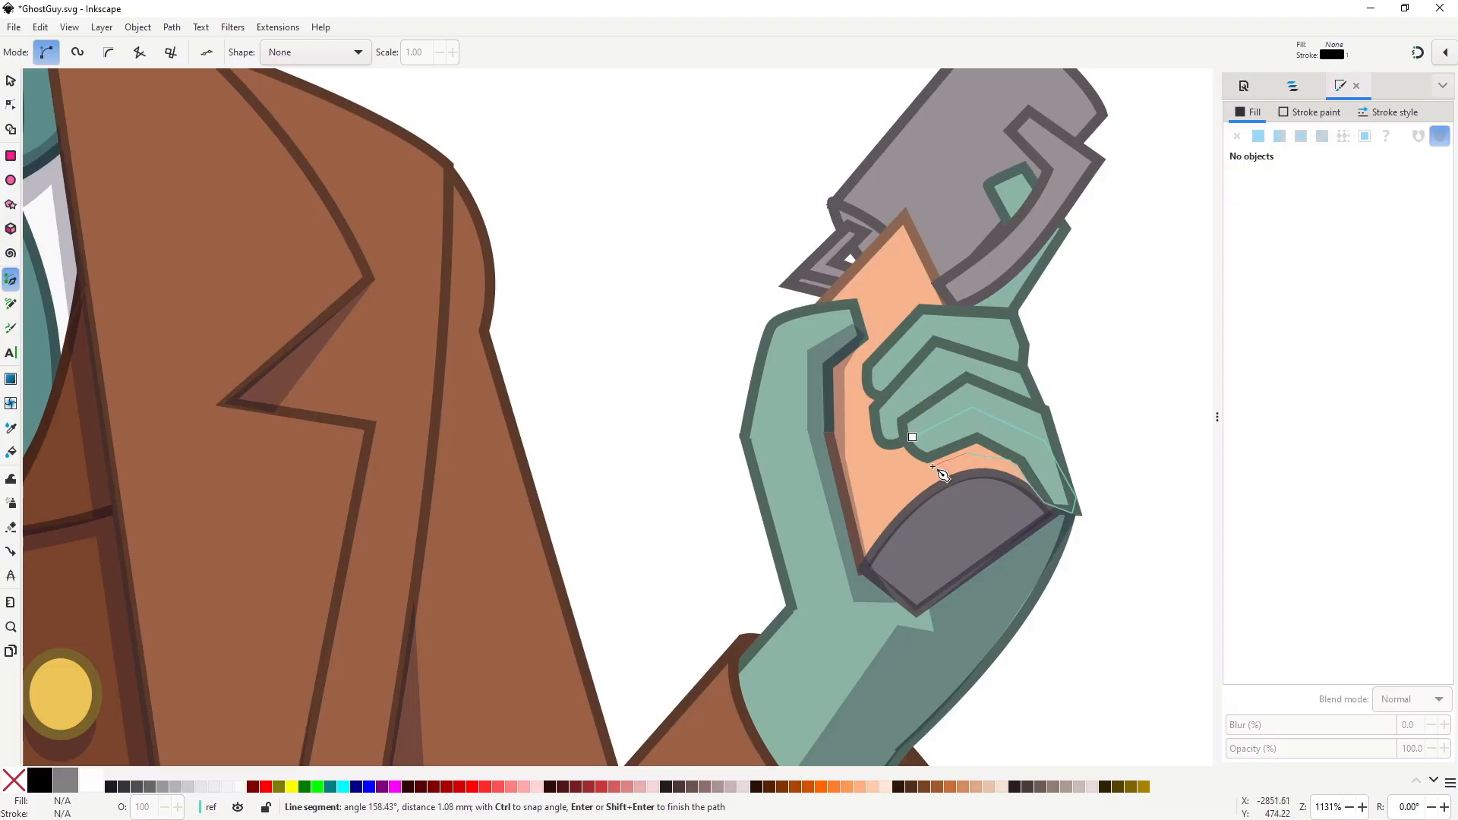
{"action": "left_click", "coordinate": [912, 437]}
Draw a shadow along the underside of the gun hand's middle finger and apply the translucent navy style.
{"action": "left_click", "coordinate": [1030, 391]}
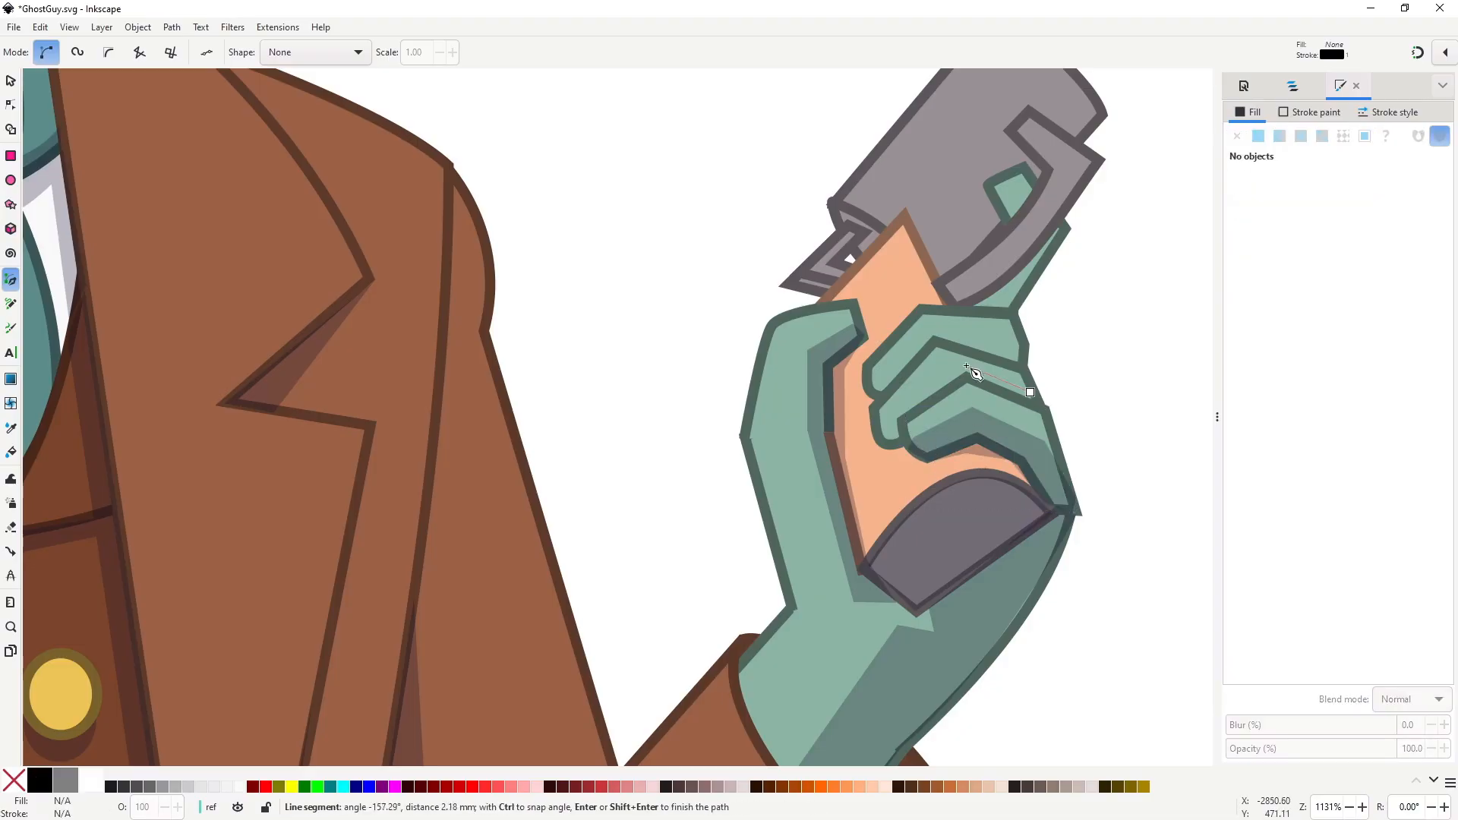
{"action": "left_click", "coordinate": [959, 364]}
{"action": "left_click", "coordinate": [878, 423]}
{"action": "left_click", "coordinate": [886, 444]}
{"action": "left_click", "coordinate": [903, 442]}
{"action": "left_click", "coordinate": [902, 421]}
{"action": "left_click", "coordinate": [968, 381]}
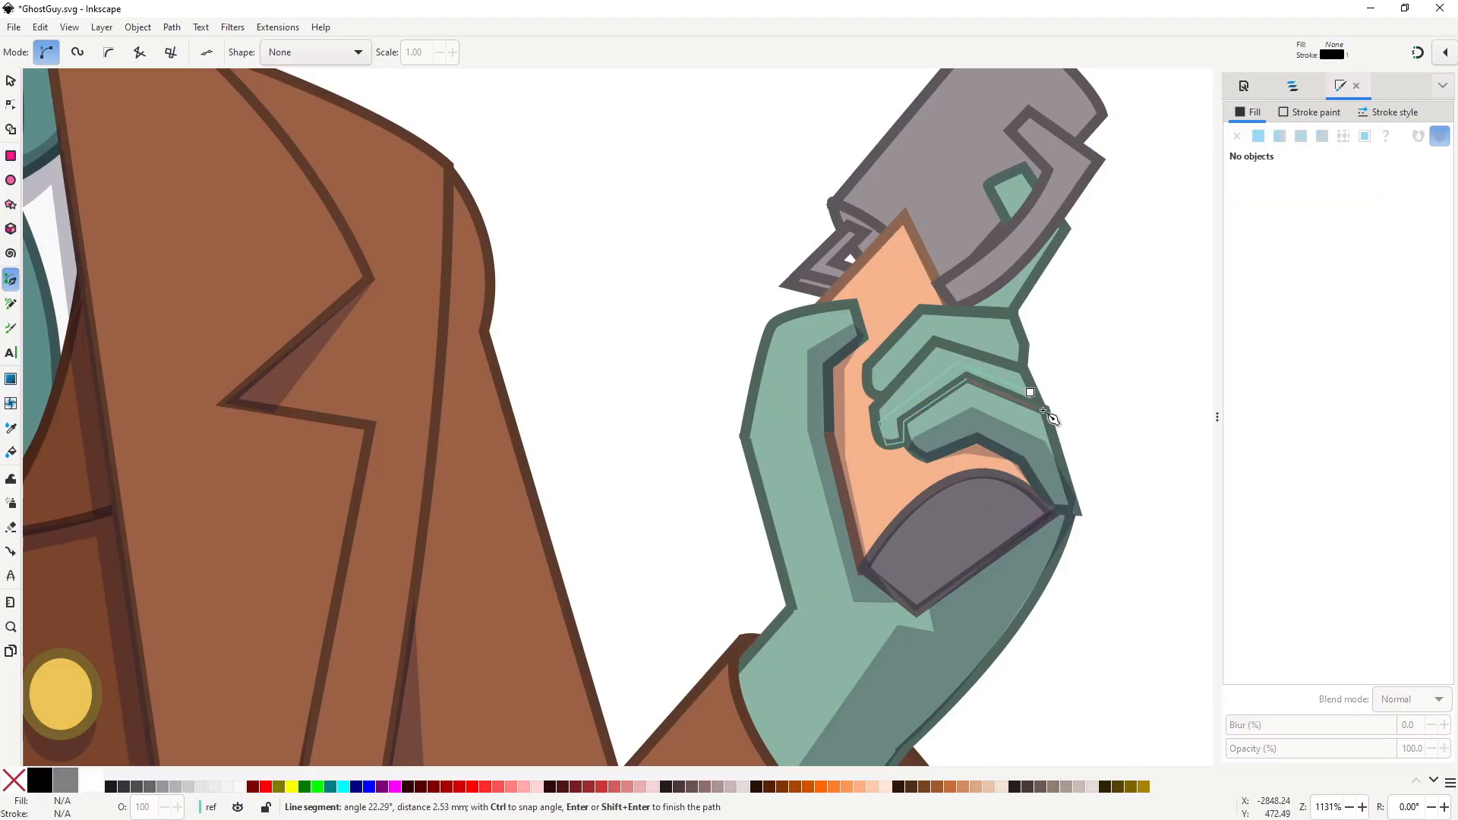
{"action": "left_click", "coordinate": [1030, 392]}
Draw a shadow along the underside of the gun hand's uppermost finger and apply the translucent navy style.
{"action": "left_click", "coordinate": [872, 388]}
{"action": "left_click", "coordinate": [898, 370]}
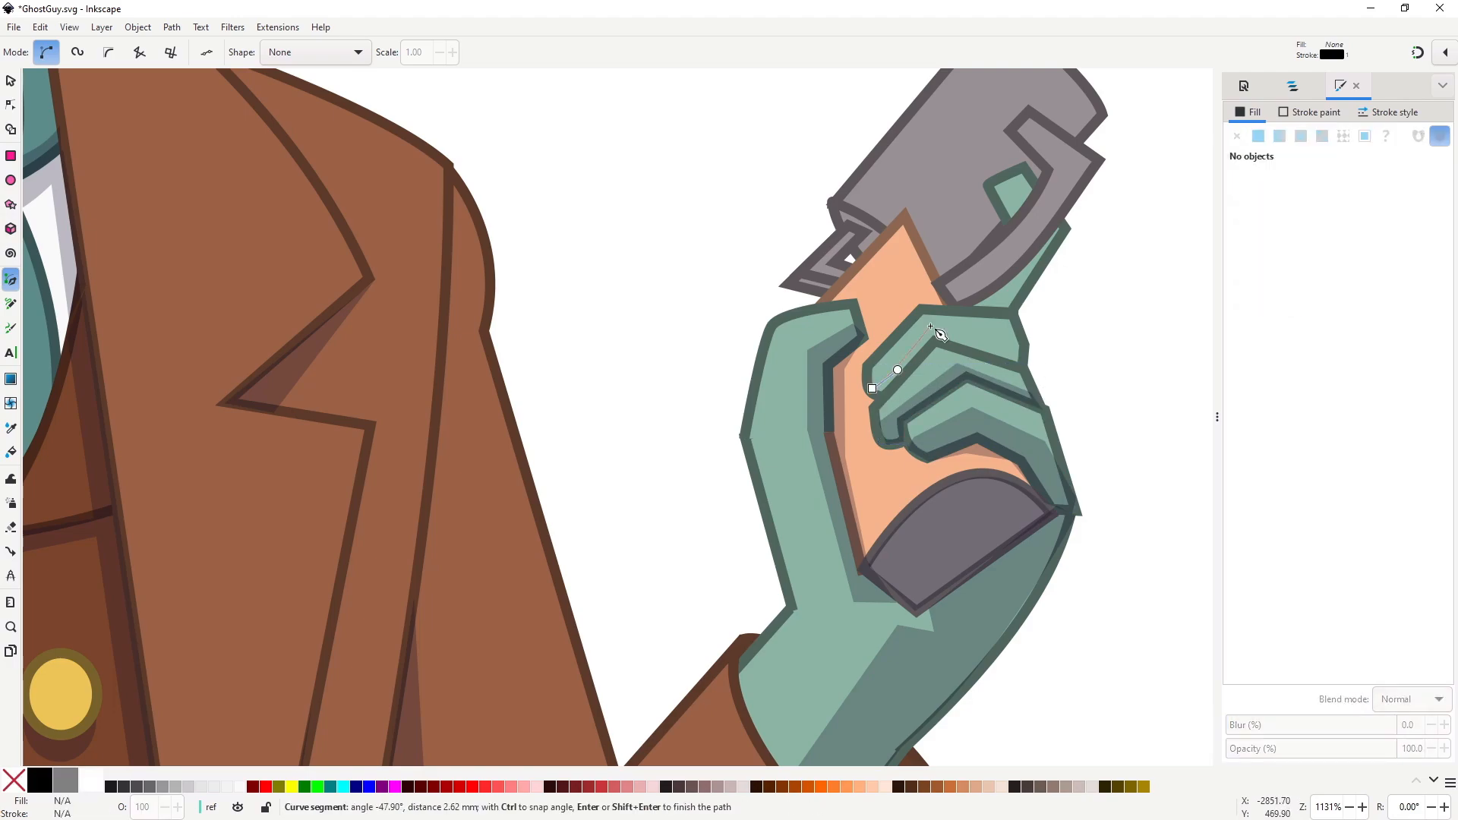
{"action": "left_click", "coordinate": [1020, 345]}
{"action": "left_click", "coordinate": [1018, 361]}
{"action": "left_click", "coordinate": [938, 347]}
{"action": "left_click", "coordinate": [880, 397]}
{"action": "left_click", "coordinate": [872, 388]}
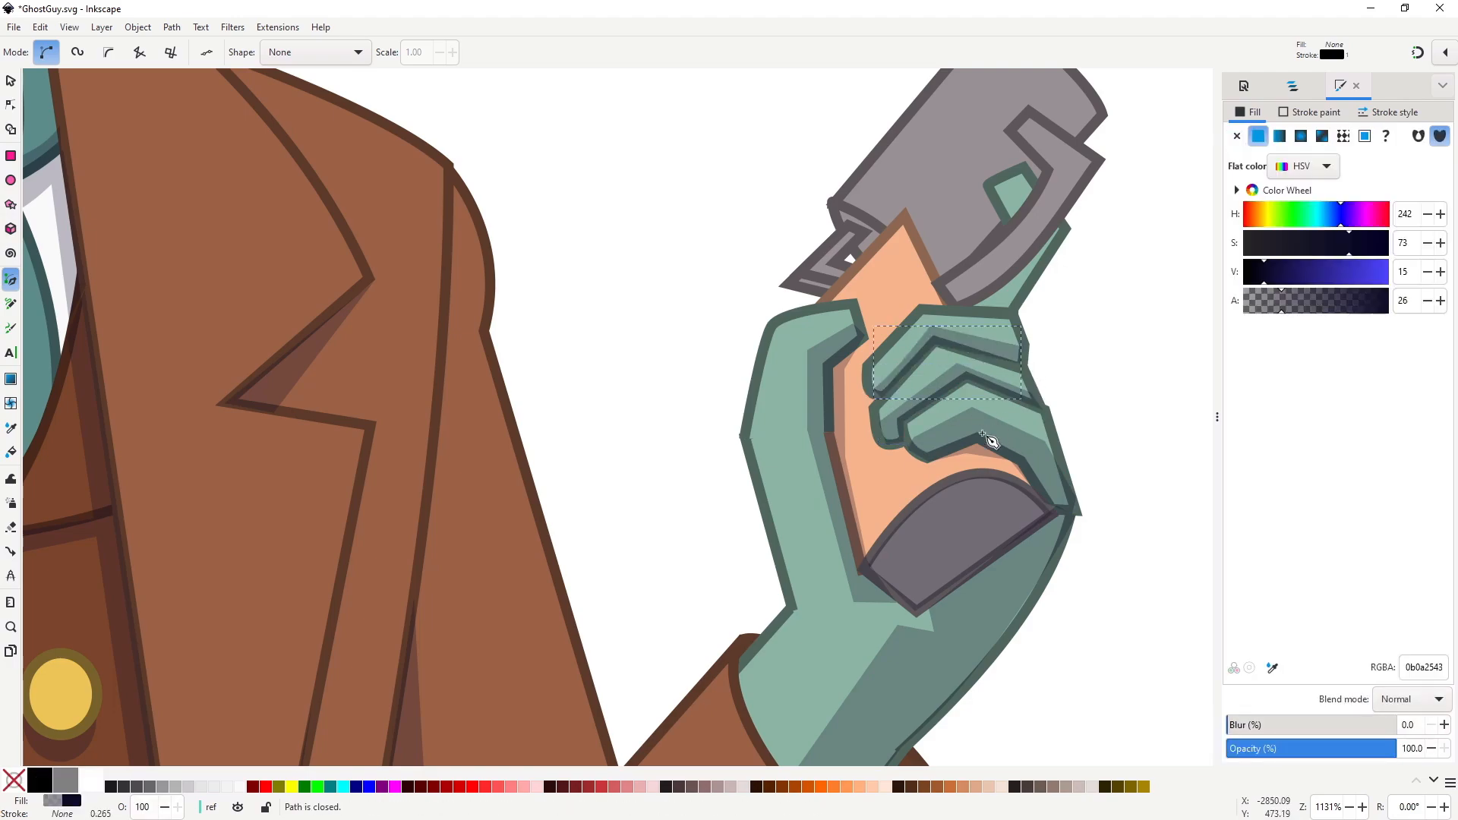
Draw a shadow over the lower half of the revolver's cylinder and frame, around the trigger guard, in translucent navy.
{"action": "scroll", "coordinate": [971, 450], "scroll_direction": "down", "scroll_amount": 3}
{"action": "scroll", "coordinate": [911, 465], "scroll_direction": "up", "scroll_amount": 3}
{"action": "left_click", "coordinate": [811, 433]}
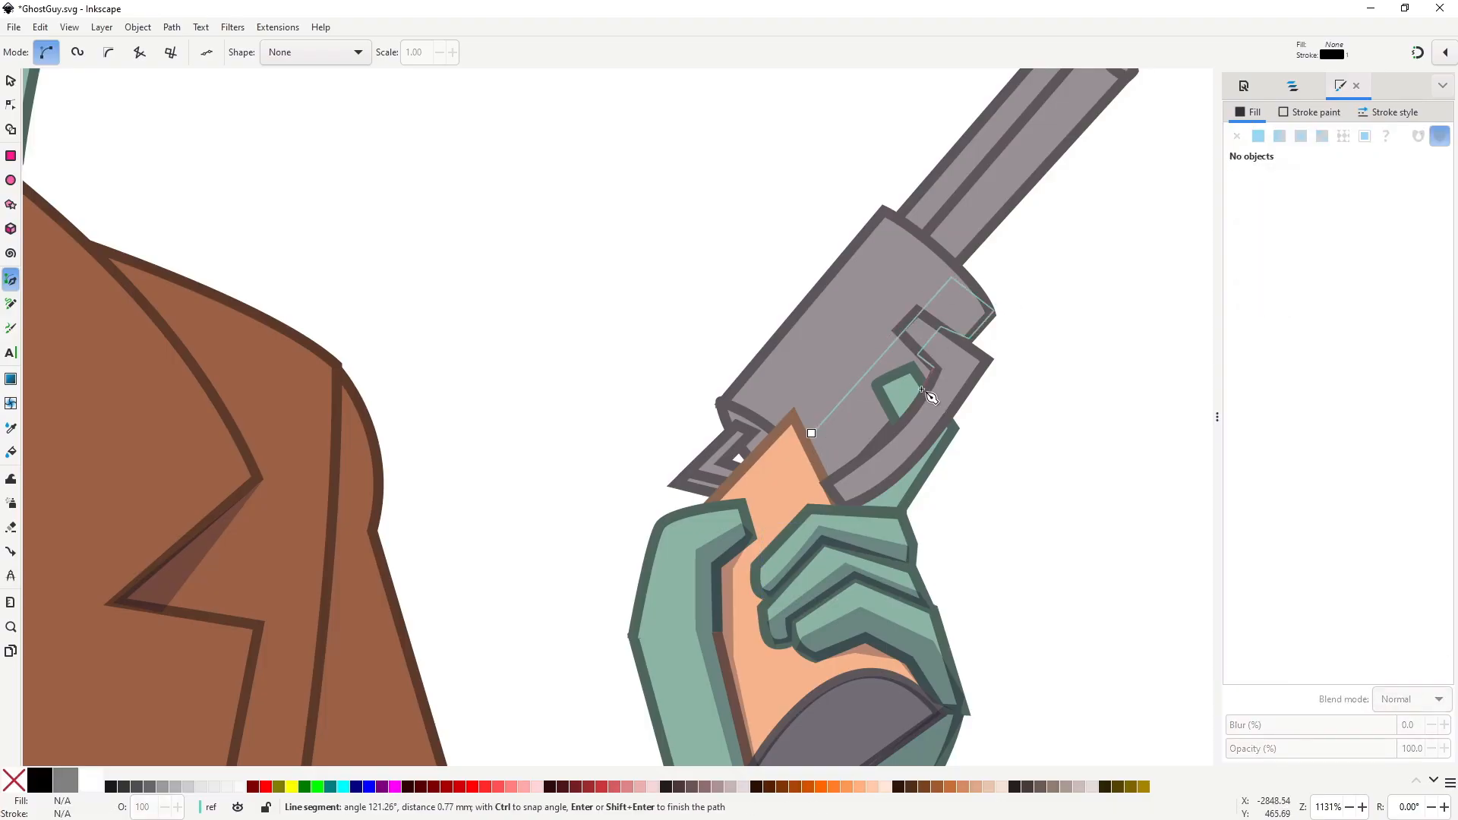
{"action": "left_click", "coordinate": [826, 486]}
{"action": "left_click", "coordinate": [811, 433]}
Remove the end ellipse from the tube below the revolver's barrel and curve the tube's tip outward.
{"action": "scroll", "coordinate": [863, 443], "scroll_direction": "down", "scroll_amount": 4}
{"action": "scroll", "coordinate": [949, 350], "scroll_direction": "up", "scroll_amount": 3}
{"action": "left_click", "coordinate": [619, 625]}
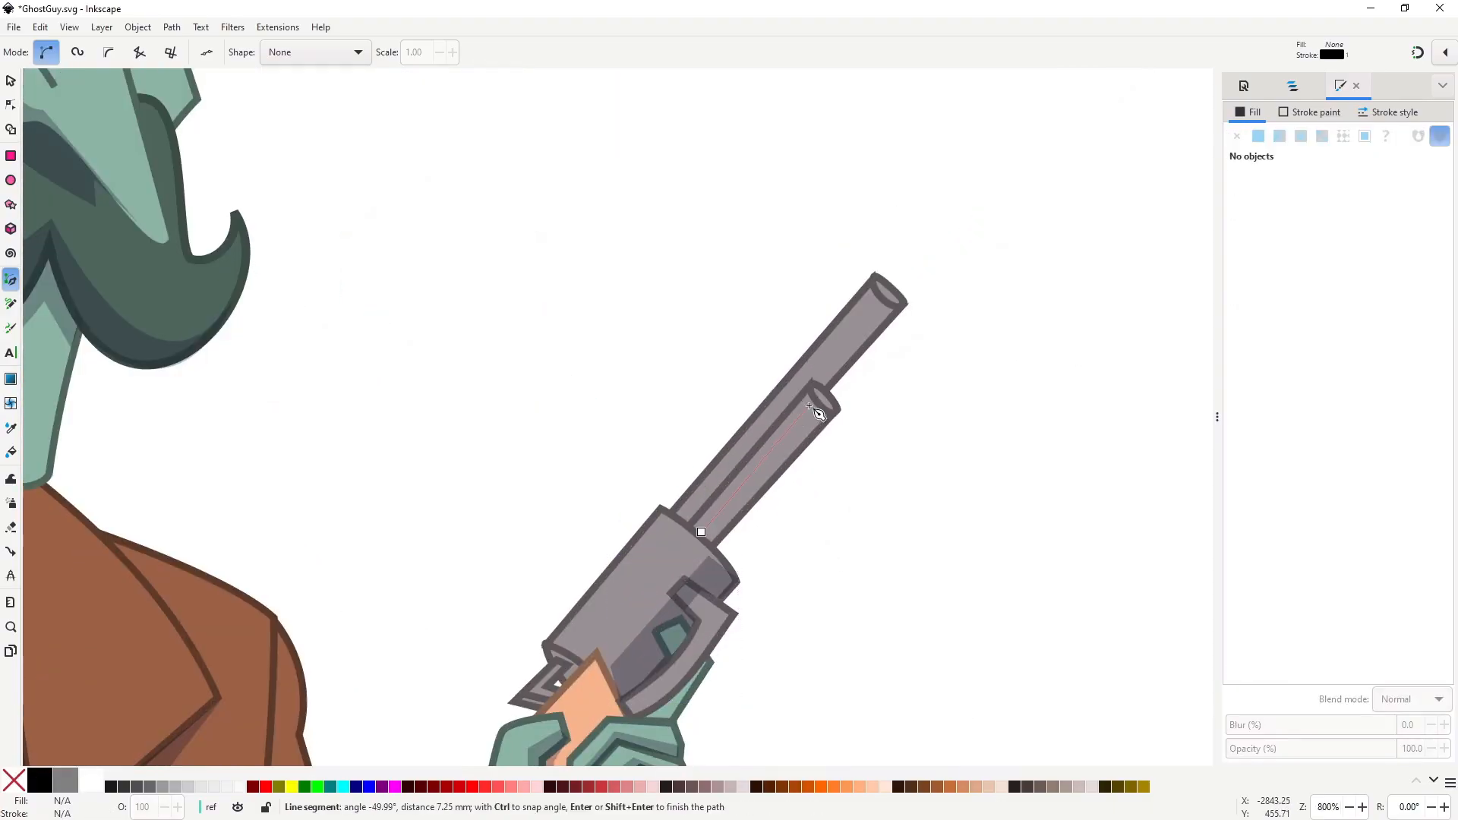
{"action": "key", "text": "s"}
{"action": "key", "text": "n"}
{"action": "left_click", "coordinate": [826, 404]}
{"action": "left_click_drag", "start_coordinate": [824, 403], "coordinate": [832, 397]}
Delete the muzzle ellipse from the revolver's main barrel and curve the barrel's tip outward.
{"action": "key", "text": "s"}
{"action": "left_click", "coordinate": [890, 295]}
{"action": "key", "text": "Delete"}
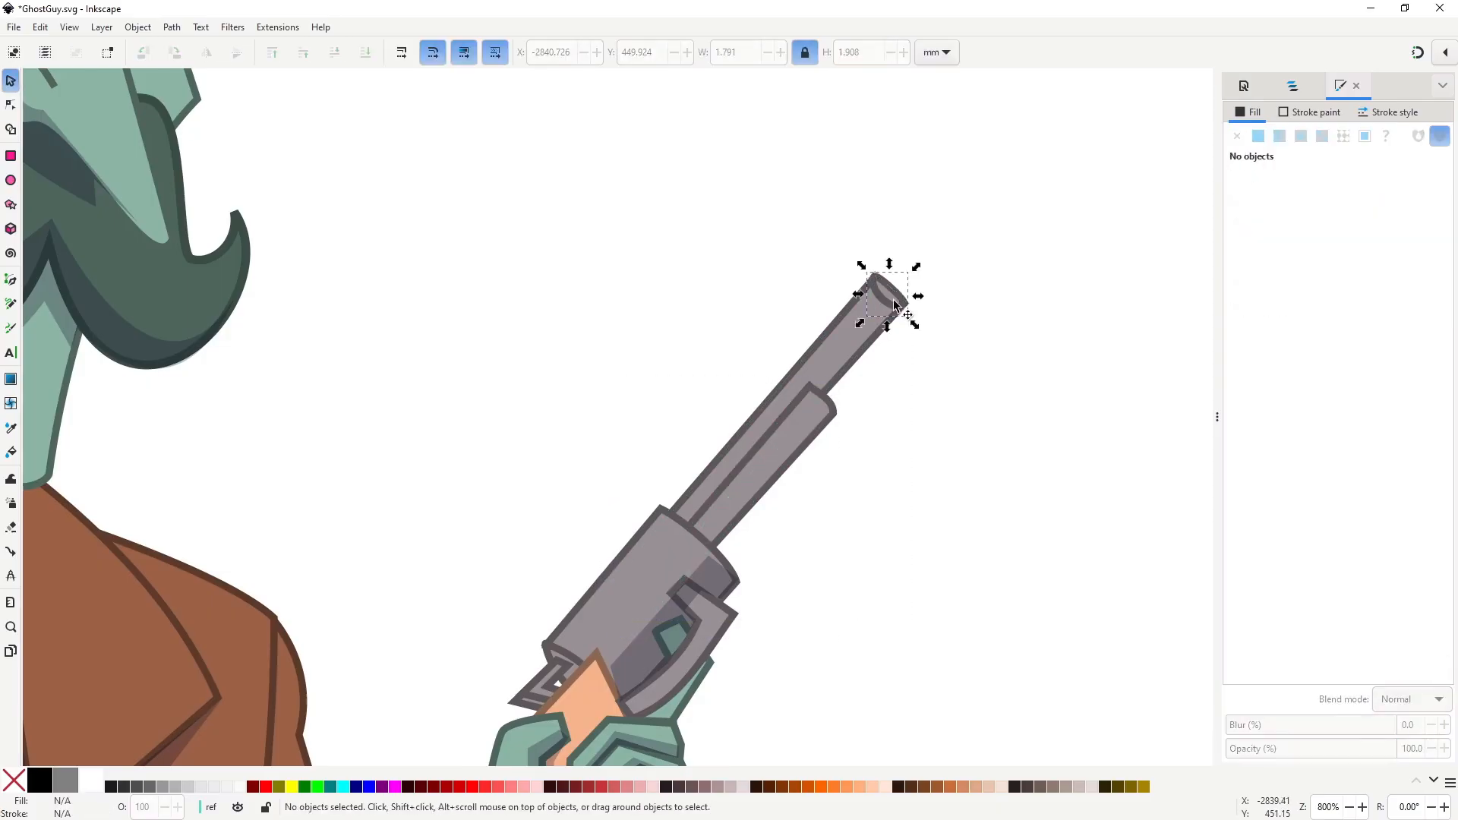
{"action": "key", "text": "n"}
{"action": "left_click", "coordinate": [889, 297]}
{"action": "left_click_drag", "start_coordinate": [901, 310], "coordinate": [895, 303]}
Draw a shadow along the lower side of the tube beneath the barrel in the translucent navy style.
{"action": "key", "text": "b"}
{"action": "left_click", "coordinate": [702, 536]}
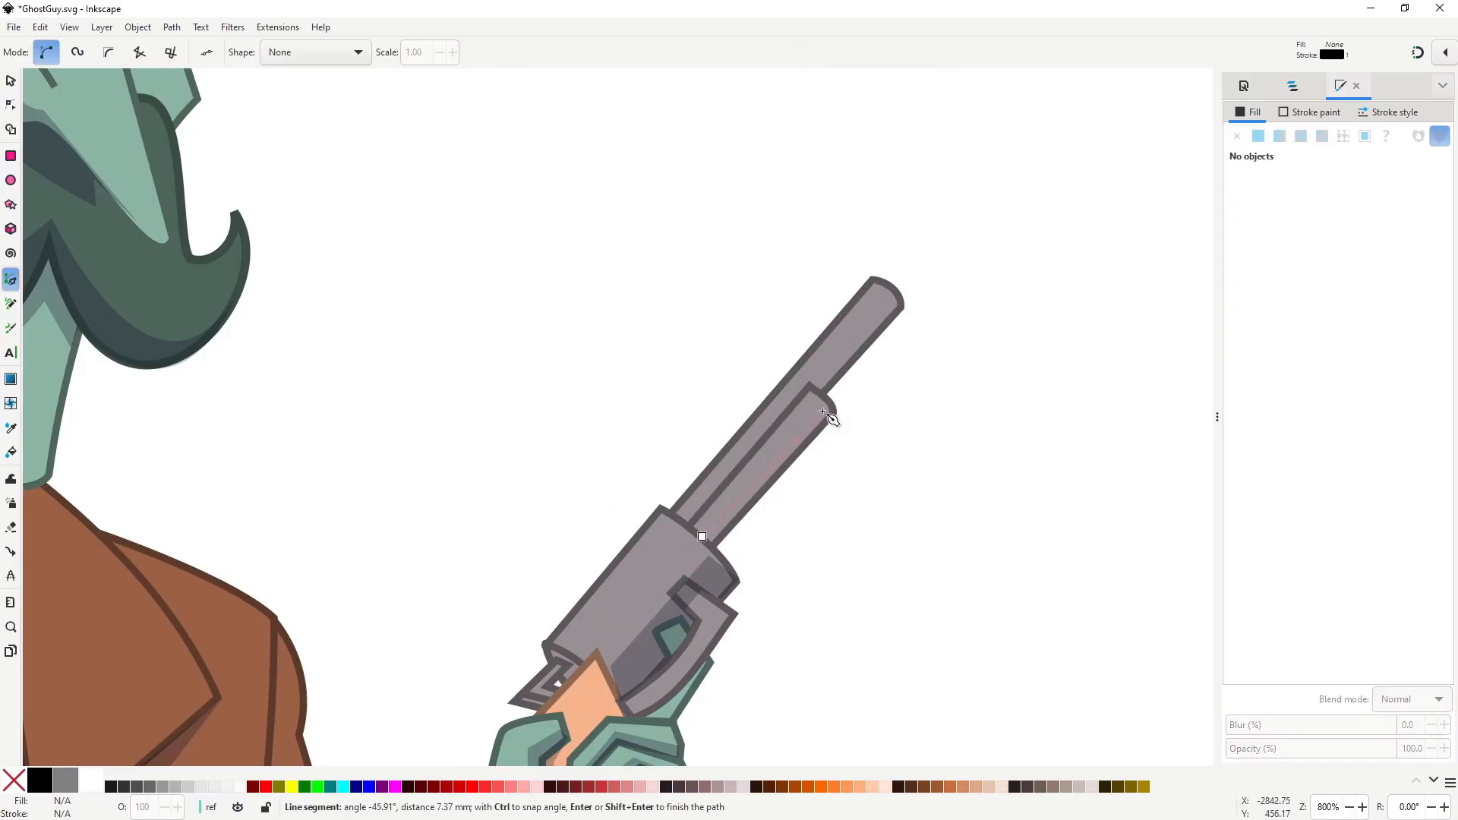
{"action": "left_click", "coordinate": [703, 538]}
Draw a shadow along the exposed lower side of the main barrel's front end and apply the translucent navy style.
{"action": "left_click", "coordinate": [810, 384]}
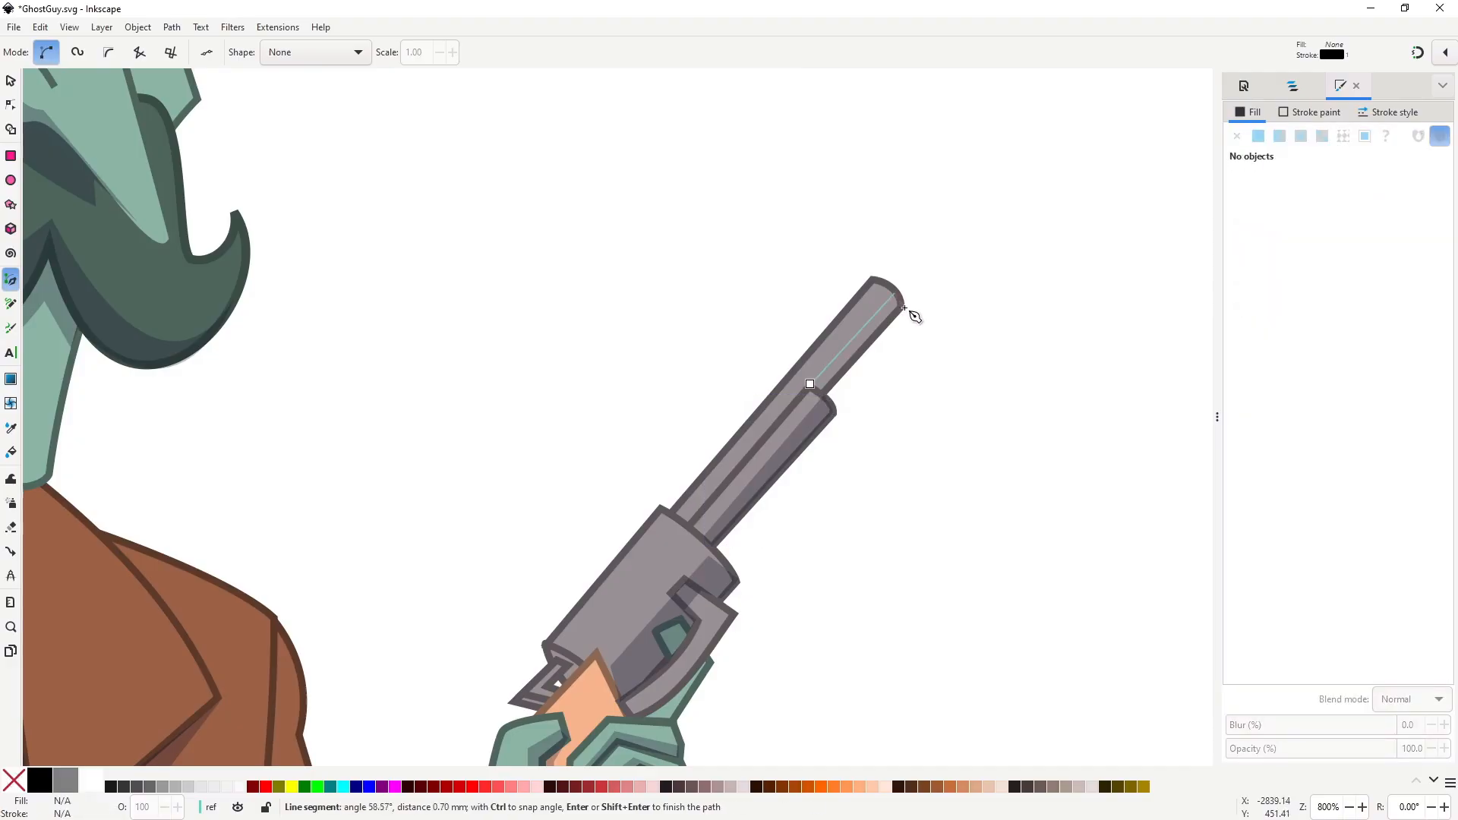
{"action": "left_click", "coordinate": [826, 395]}
{"action": "left_click", "coordinate": [809, 383]}
{"action": "key", "text": "ctrl+shift+v"}
{"action": "key", "text": "s"}
{"action": "left_click", "coordinate": [843, 589]}
Draw a shadow on the bent arm's wrist beneath the cuff and along its outer side in translucent navy.
{"action": "scroll", "coordinate": [889, 417], "scroll_direction": "down", "scroll_amount": 5}
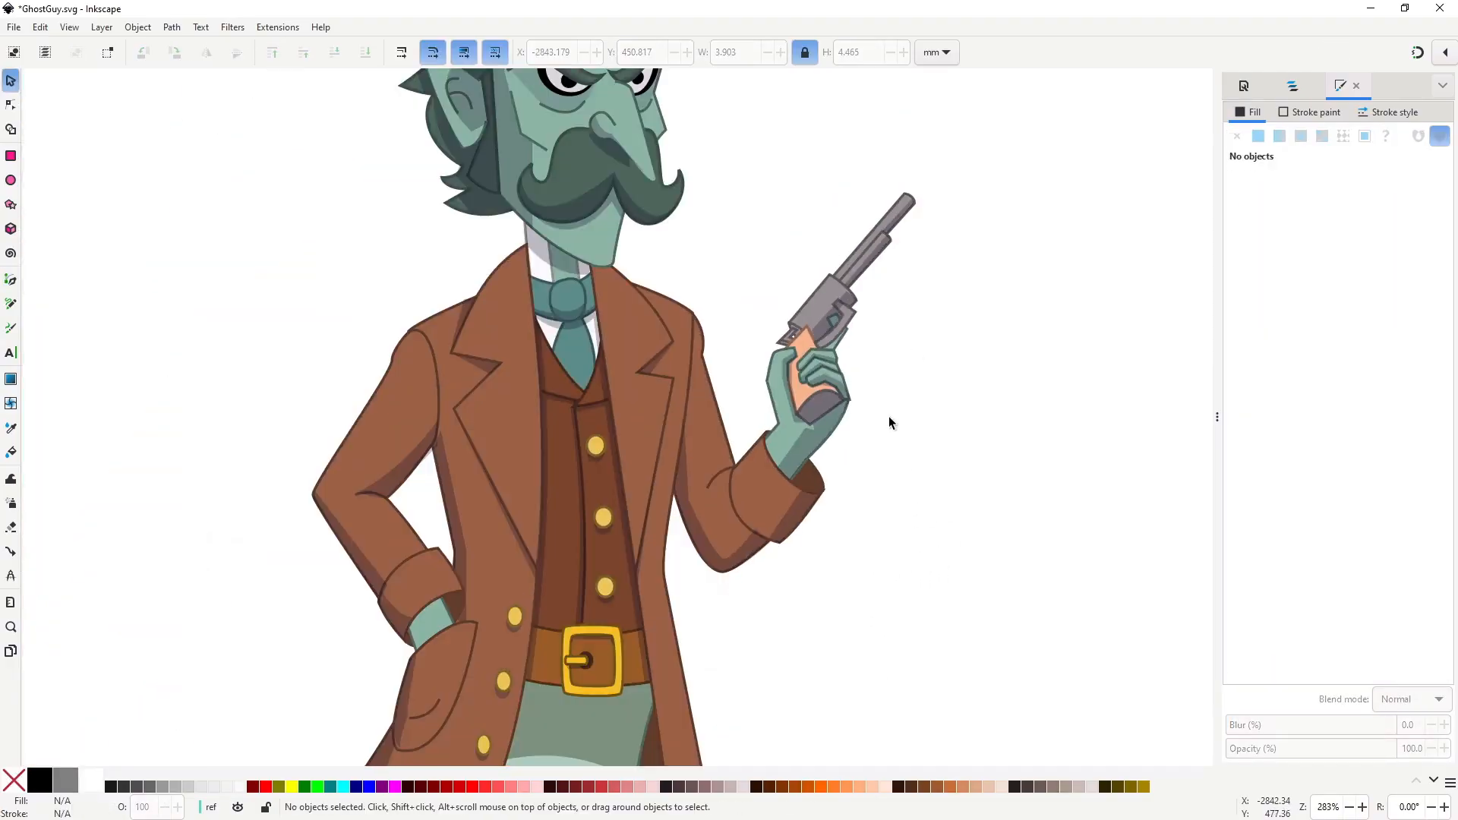
{"action": "key", "text": "space"}
{"action": "left_click_drag", "start_coordinate": [890, 494], "coordinate": [836, 454]}
{"action": "scroll", "coordinate": [581, 512], "scroll_direction": "up", "scroll_amount": 5}
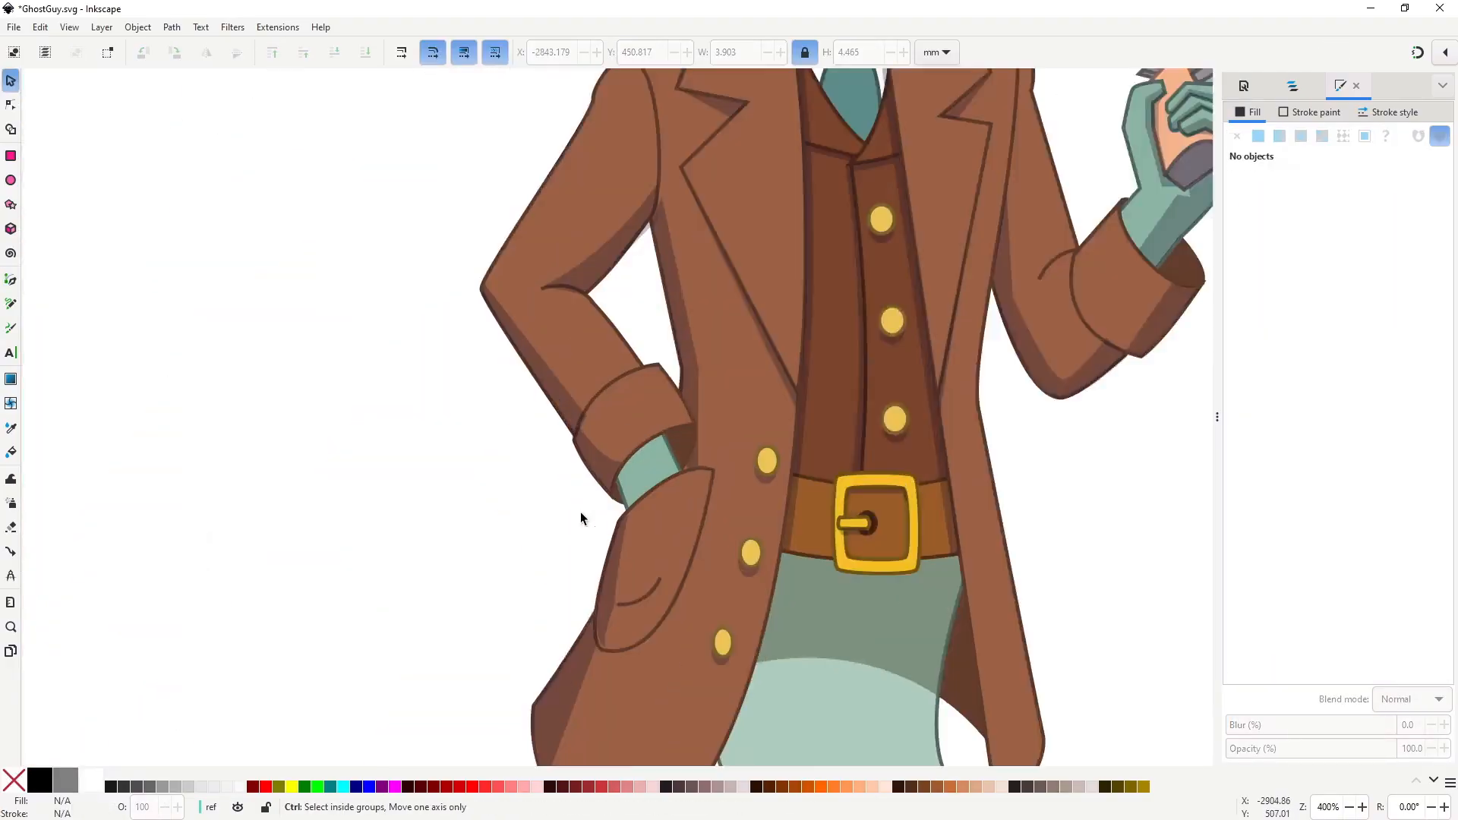
{"action": "key", "text": "b"}
{"action": "left_click", "coordinate": [753, 373]}
{"action": "left_click", "coordinate": [673, 449]}
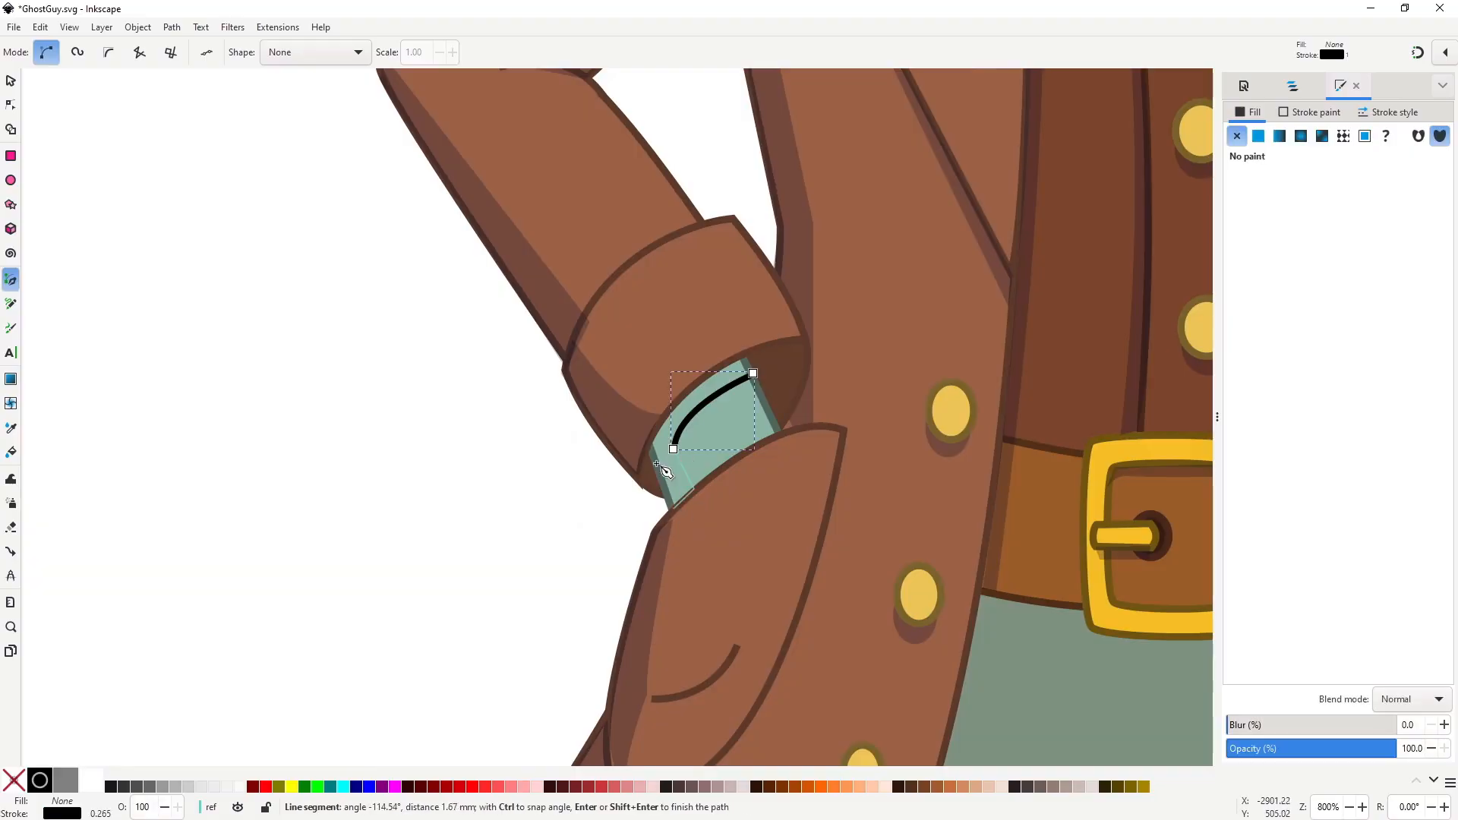
{"action": "left_click_drag", "start_coordinate": [743, 355], "coordinate": [792, 340]}
{"action": "key", "text": "Return"}
{"action": "left_click", "coordinate": [744, 356]}
{"action": "left_click", "coordinate": [752, 373]}
{"action": "key", "text": "n"}
{"action": "key", "text": "ctrl+shift+v"}
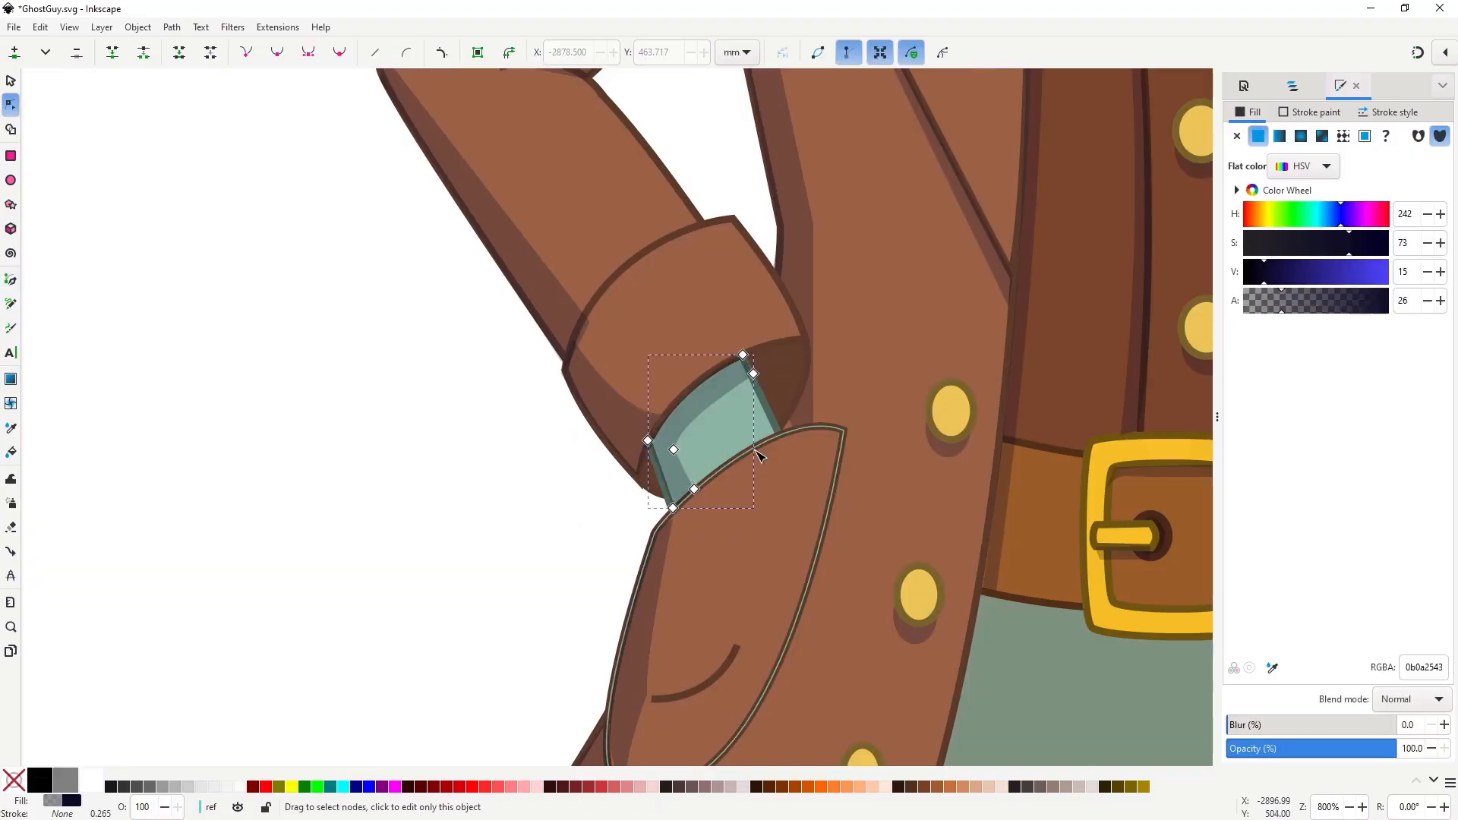
Extend the lower tip of the bent-arm-side lapel's shadow downward along the coat's front edge.
{"action": "scroll", "coordinate": [762, 454], "scroll_direction": "down", "scroll_amount": 3}
{"action": "left_click_drag", "start_coordinate": [1124, 350], "coordinate": [838, 372]}
{"action": "key", "text": "s"}
{"action": "key", "text": "Escape"}
{"action": "scroll", "coordinate": [590, 451], "scroll_direction": "down", "scroll_amount": 2}
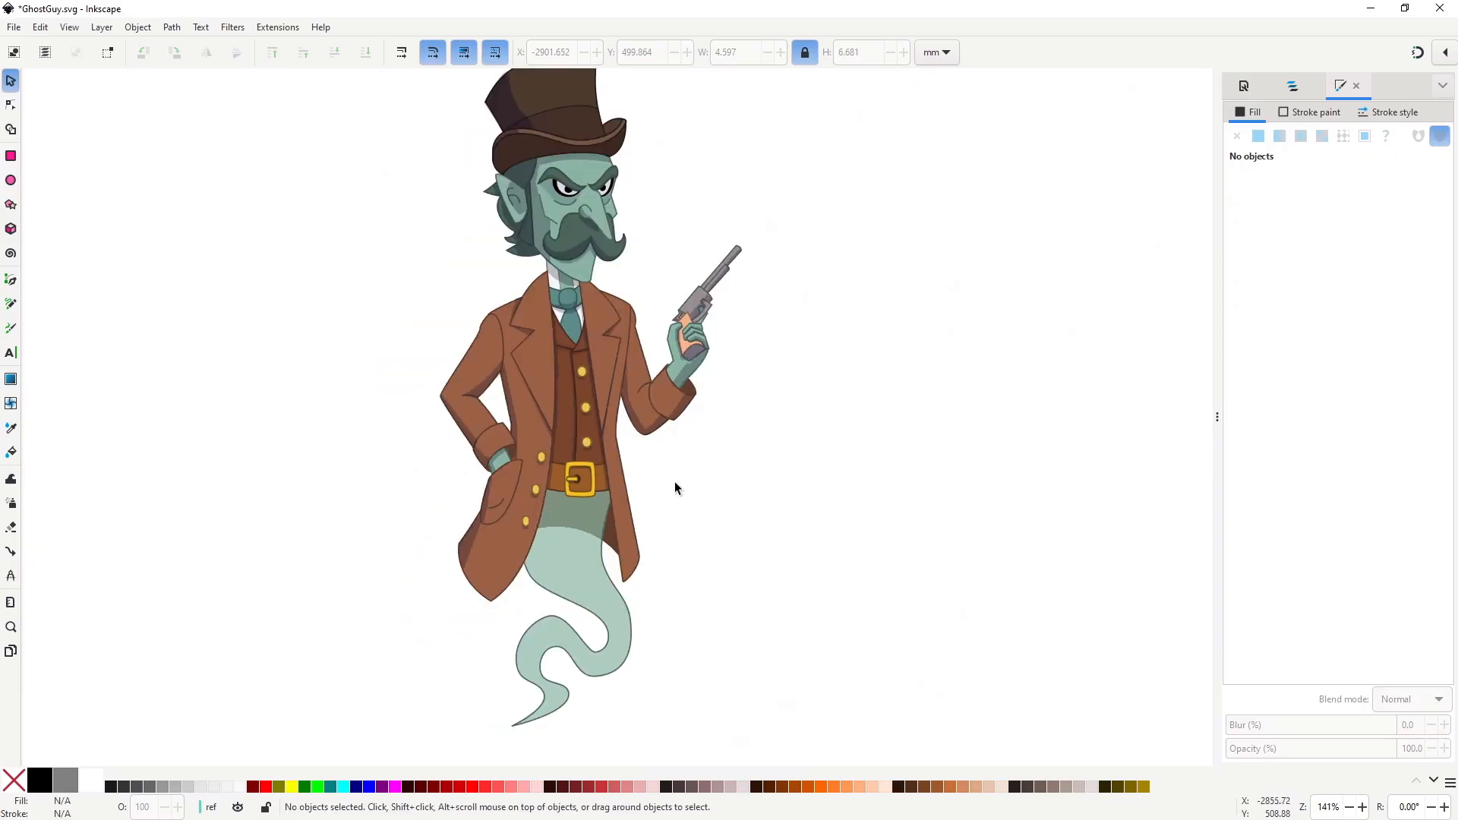
{"action": "scroll", "coordinate": [530, 443], "scroll_direction": "up", "scroll_amount": 5}
{"action": "key", "text": "n"}
{"action": "left_click", "coordinate": [651, 389]}
{"action": "left_click_drag", "start_coordinate": [658, 406], "coordinate": [658, 446]}
Move the bottom corner of the gun-arm-side lapel's shadow slightly down along the coat's front edge.
{"action": "left_click", "coordinate": [953, 410]}
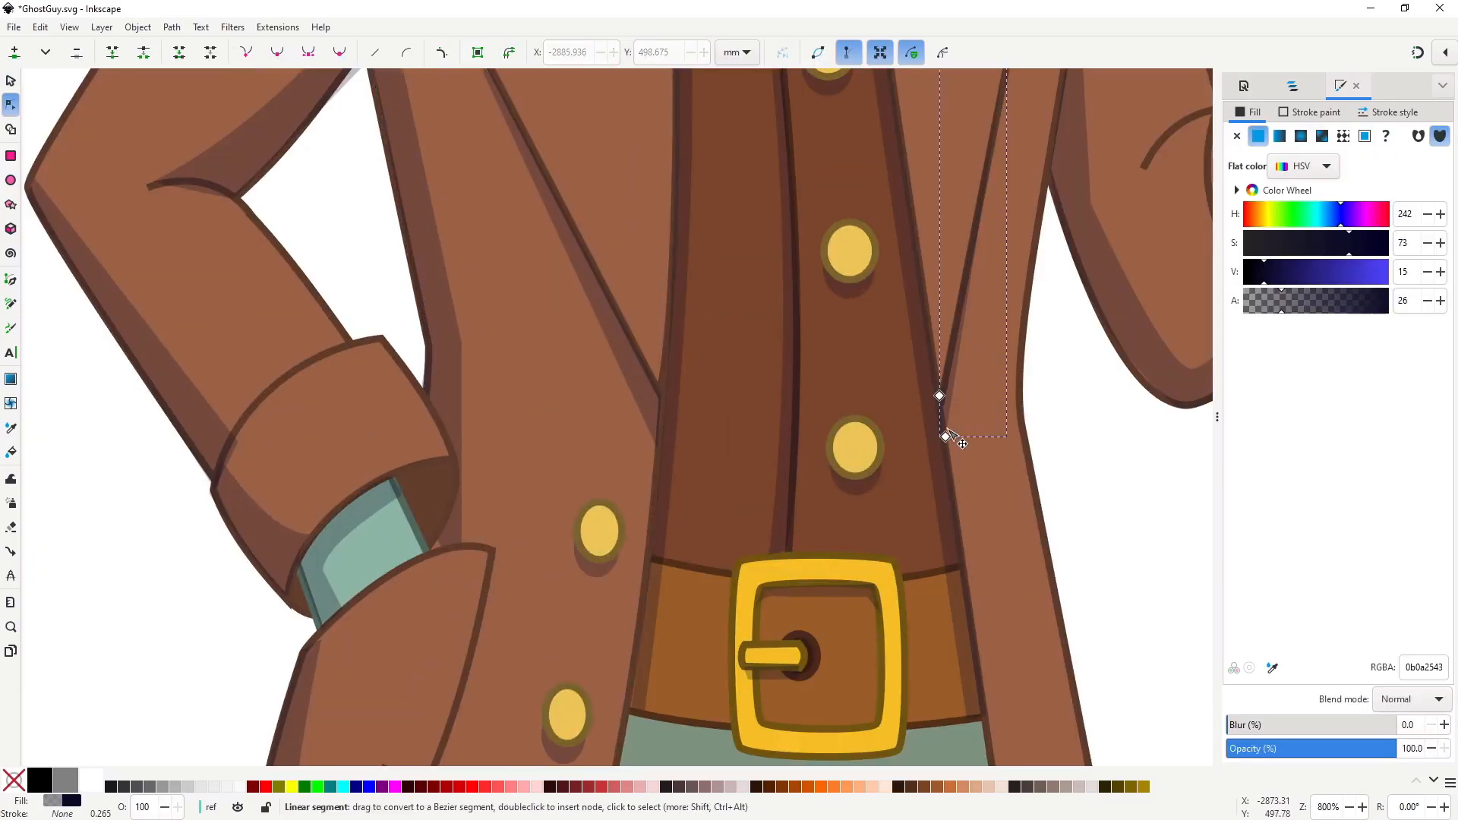
{"action": "left_click_drag", "start_coordinate": [947, 437], "coordinate": [951, 457]}
{"action": "key", "text": "s"}
{"action": "key", "text": "Escape"}
Draw a curved shadow under the chin on the gun-arm side of the coat collar and apply the translucent navy style.
{"action": "scroll", "coordinate": [1037, 480], "scroll_direction": "down", "scroll_amount": 4}
{"action": "left_click_drag", "start_coordinate": [1097, 475], "coordinate": [774, 505]}
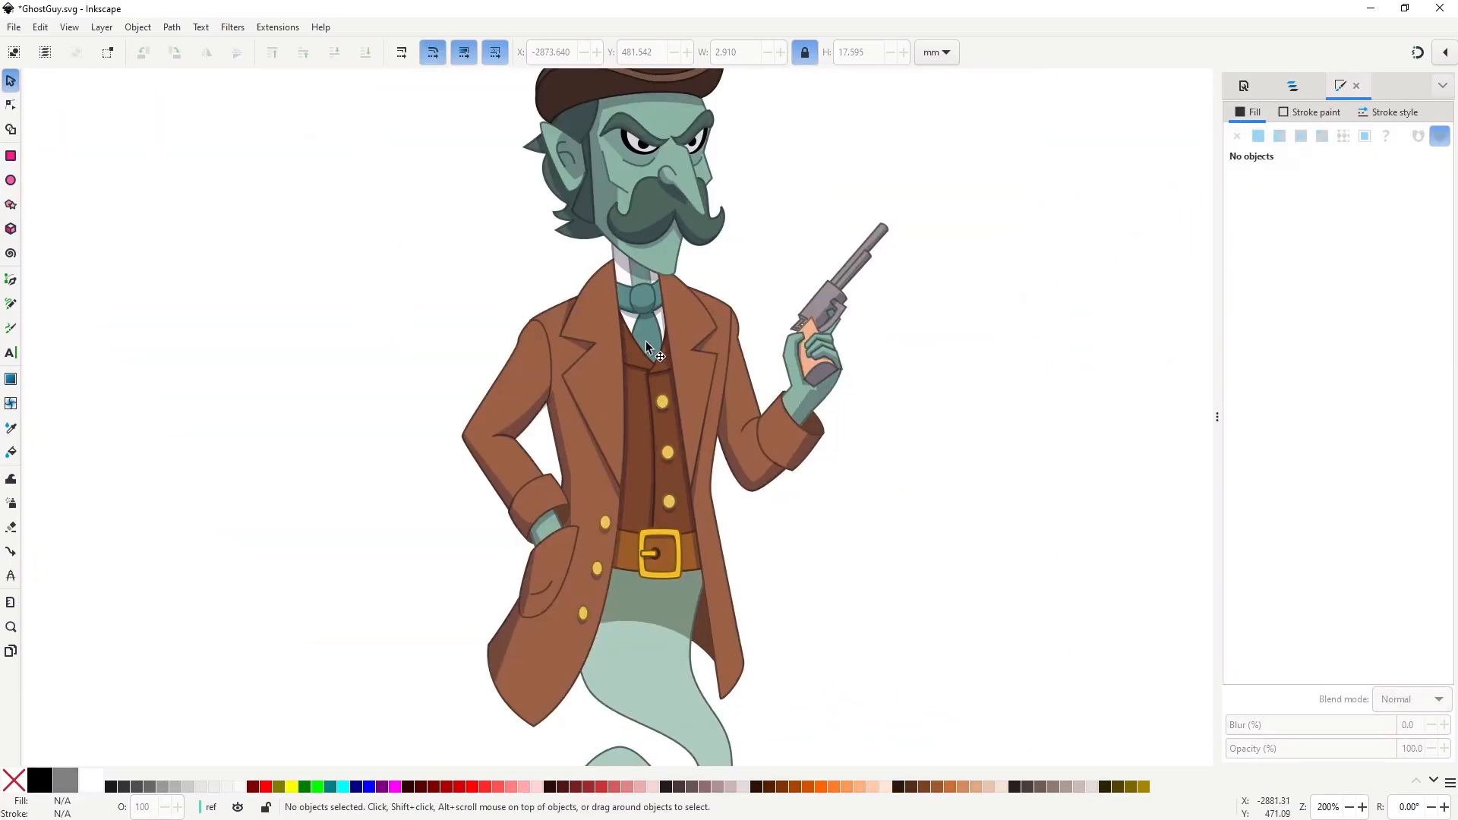
{"action": "scroll", "coordinate": [765, 567], "scroll_direction": "up", "scroll_amount": 4}
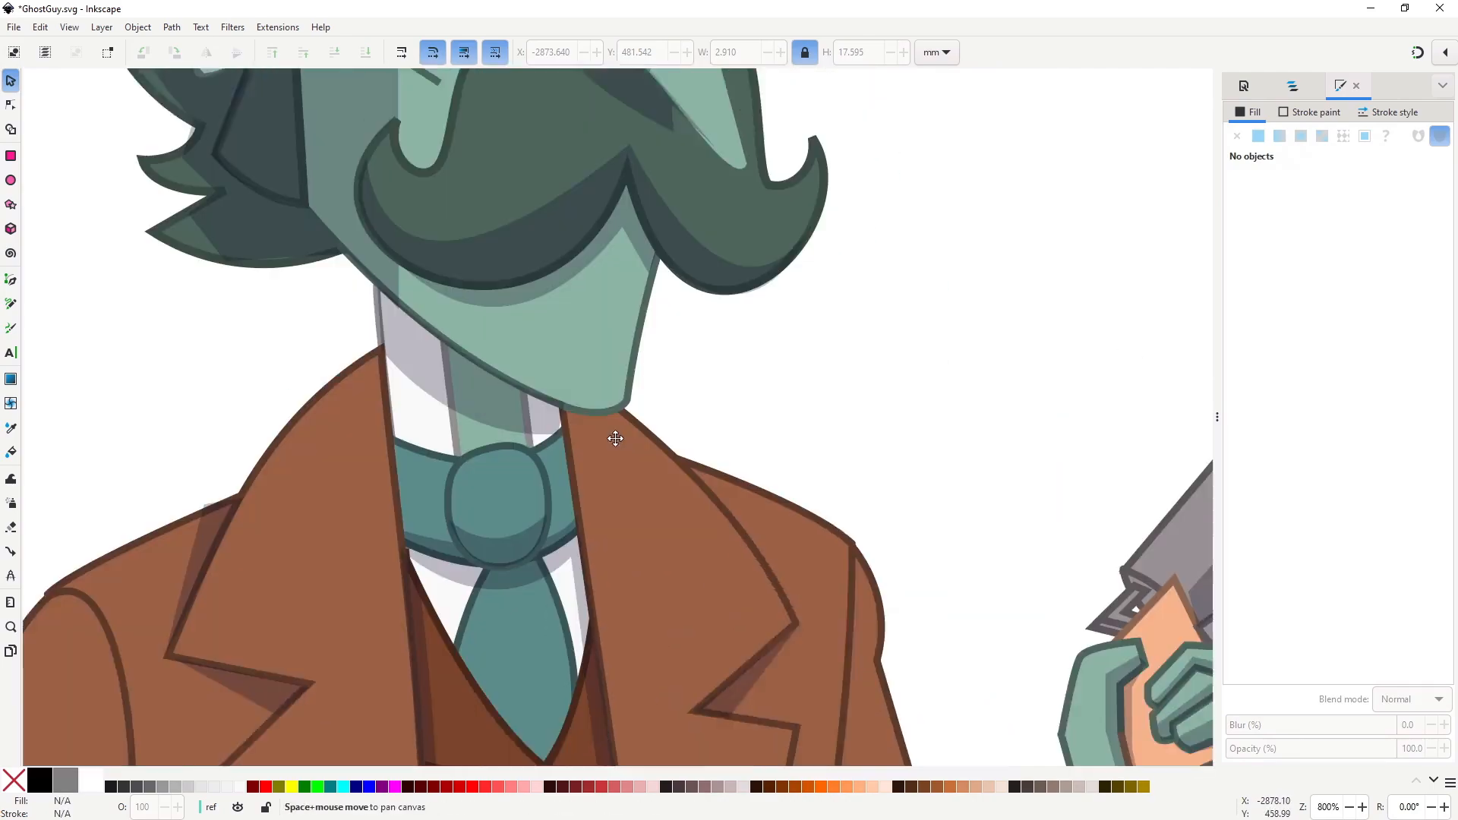
{"action": "key", "text": "b"}
{"action": "left_click", "coordinate": [528, 347]}
{"action": "mouse_move", "coordinate": [591, 346]}
{"action": "left_mouse_down"}
{"action": "mouse_move", "coordinate": [612, 357]}
{"action": "mouse_move", "coordinate": [605, 347]}
{"action": "left_mouse_up"}
{"action": "left_click_drag", "start_coordinate": [547, 459], "coordinate": [463, 510]}
{"action": "left_click", "coordinate": [528, 348]}
{"action": "key", "text": "ctrl+shift+v"}
Move the lower corner of the under-chin collar shadow up along the collar's inner edge.
{"action": "scroll", "coordinate": [800, 393], "scroll_direction": "down", "scroll_amount": 4}
{"action": "left_click", "coordinate": [799, 385]}
{"action": "scroll", "coordinate": [786, 399], "scroll_direction": "up", "scroll_amount": 3}
{"action": "key", "text": "n"}
{"action": "left_click", "coordinate": [659, 380]}
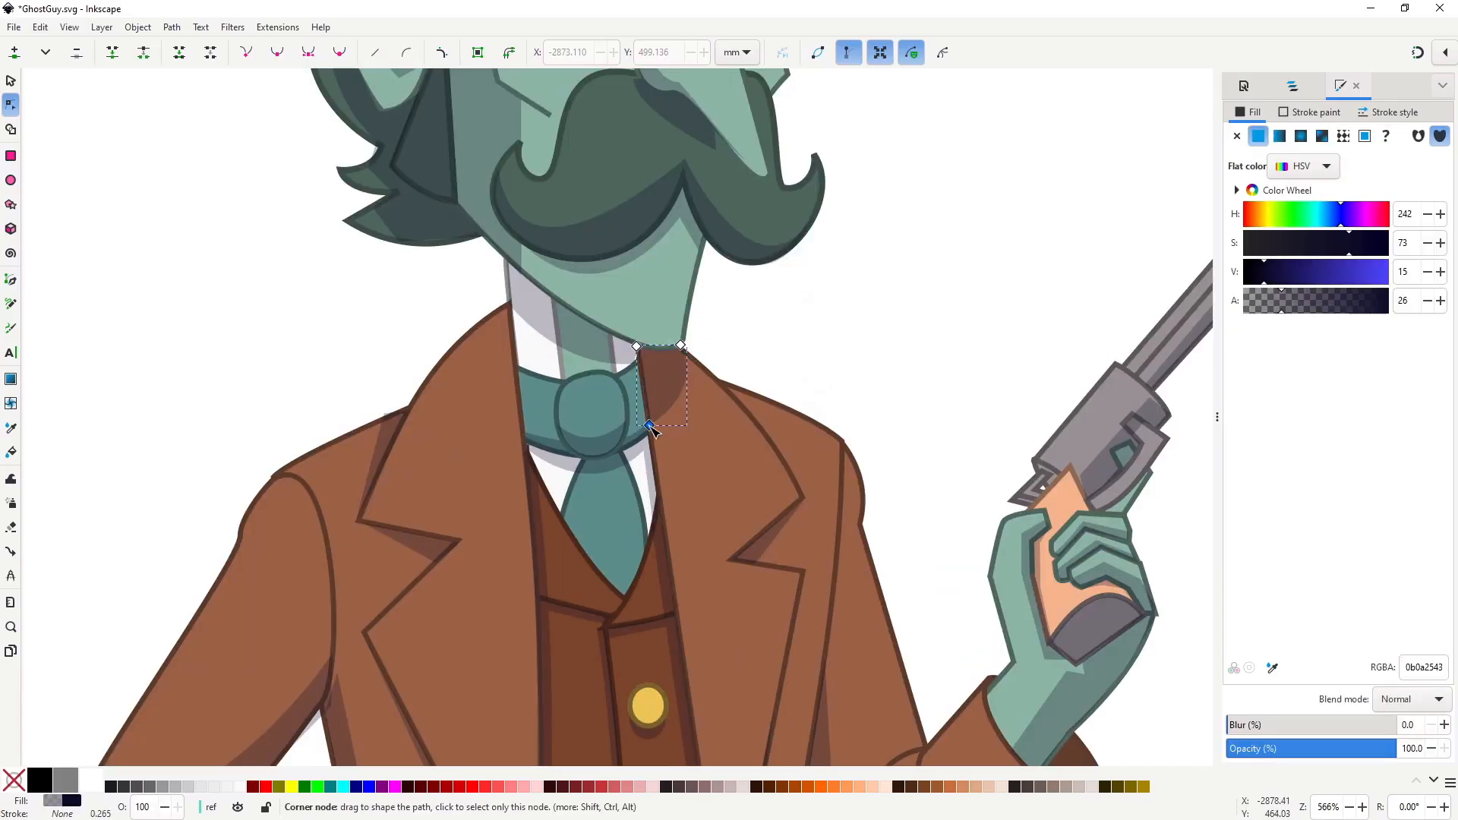
{"action": "left_click_drag", "start_coordinate": [644, 430], "coordinate": [648, 397]}
{"action": "key", "text": "s"}
{"action": "left_click", "coordinate": [811, 371]}
Move the top point of the revolver's orange grip slightly down.
{"action": "scroll", "coordinate": [811, 370], "scroll_direction": "down", "scroll_amount": 4}
{"action": "left_click_drag", "start_coordinate": [958, 608], "coordinate": [862, 534]}
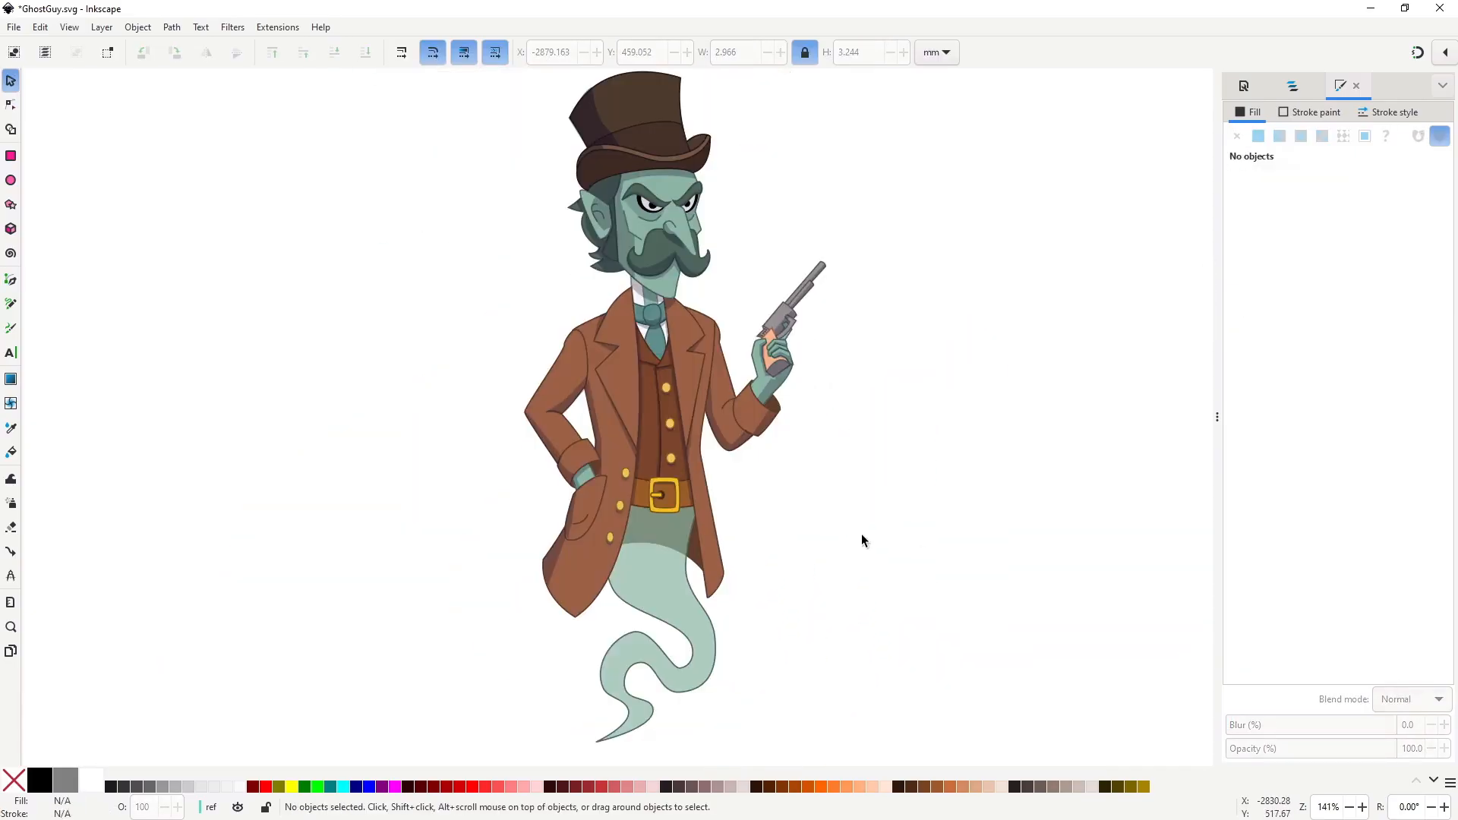
{"action": "scroll", "coordinate": [789, 325], "scroll_direction": "up", "scroll_amount": 6}
{"action": "key", "text": "n"}
{"action": "left_click", "coordinate": [655, 323]}
{"action": "left_click_drag", "start_coordinate": [670, 283], "coordinate": [676, 300]}
{"action": "key", "text": "s"}
{"action": "left_click", "coordinate": [960, 459]}
{"action": "scroll", "coordinate": [960, 459], "scroll_direction": "down", "scroll_amount": 5}
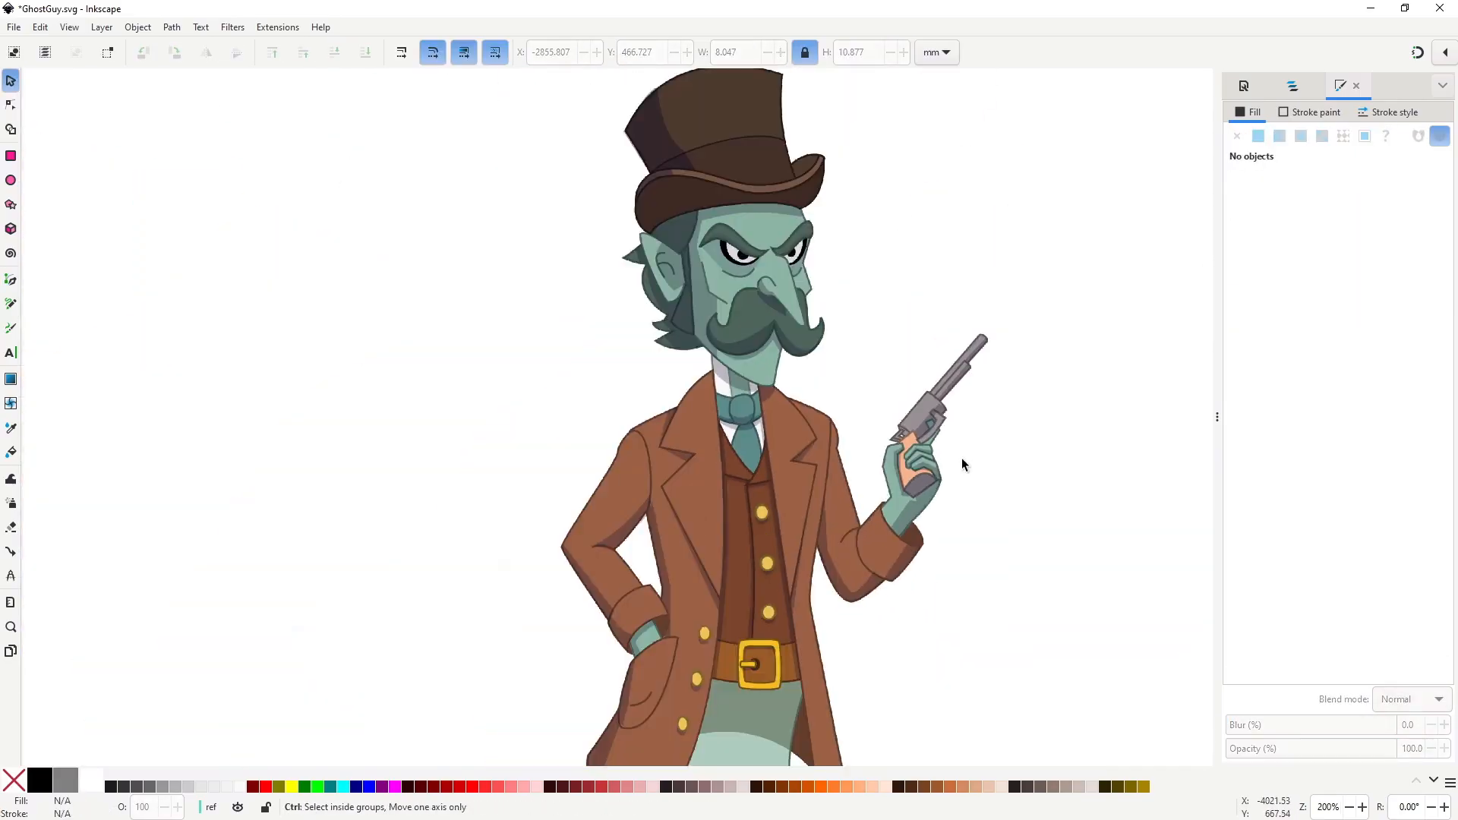
{"action": "left_click_drag", "start_coordinate": [962, 458], "coordinate": [768, 420]}
{"action": "scroll", "coordinate": [820, 511], "scroll_direction": "down", "scroll_amount": 2}
{"action": "scroll", "coordinate": [791, 490], "scroll_direction": "up", "scroll_amount": 1}
{"action": "left_click_drag", "start_coordinate": [788, 490], "coordinate": [785, 442]}
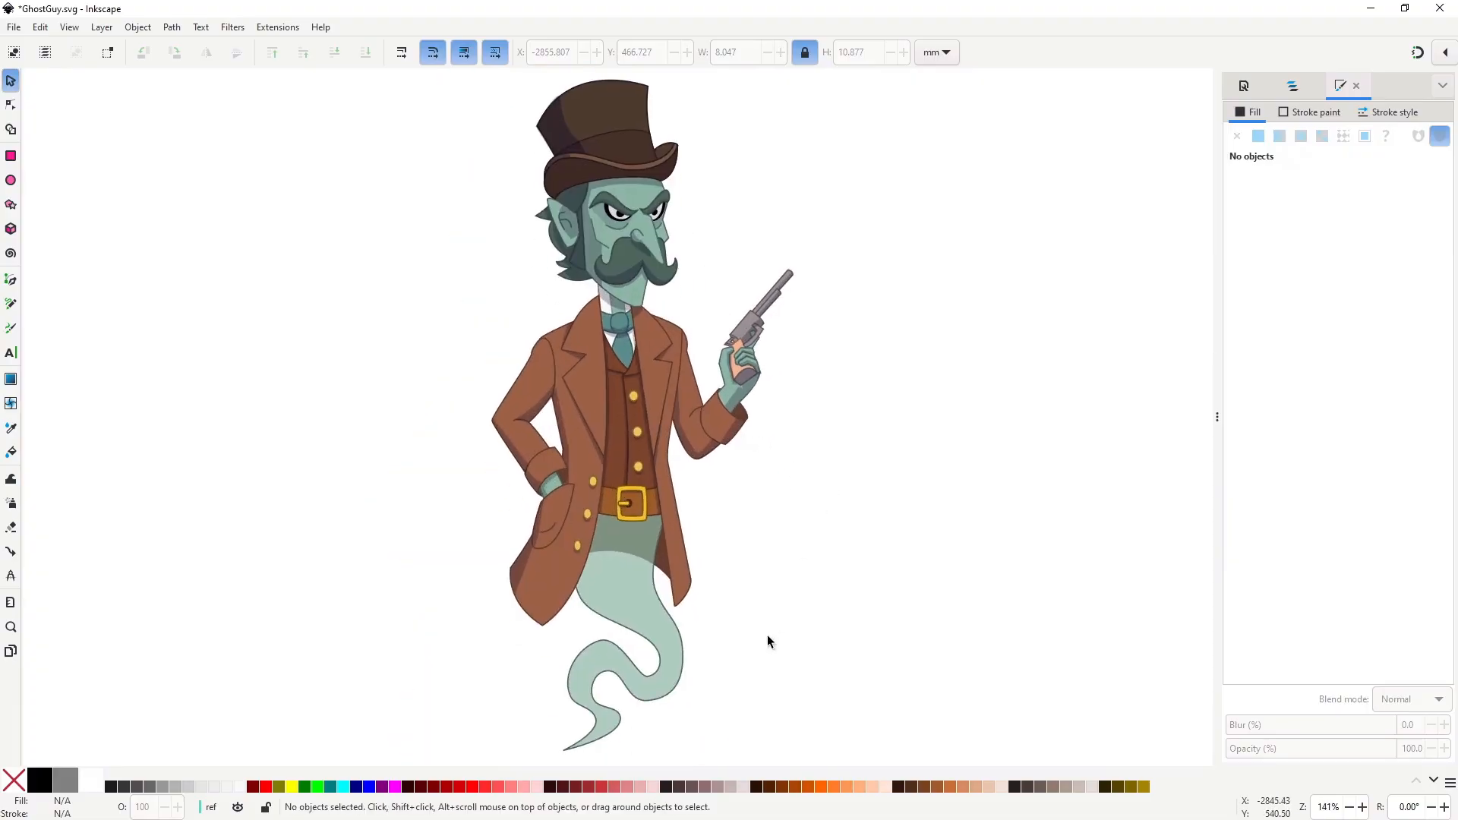
{"action": "scroll", "coordinate": [605, 721], "scroll_direction": "up", "scroll_amount": 3}
{"action": "key", "text": "n"}
{"action": "left_click_drag", "start_coordinate": [604, 722], "coordinate": [638, 565]}
{"action": "left_click", "coordinate": [643, 576]}
{"action": "key", "text": "s"}
{"action": "left_click", "coordinate": [827, 614]}
{"action": "scroll", "coordinate": [826, 614], "scroll_direction": "down", "scroll_amount": 3}
{"action": "left_click_drag", "start_coordinate": [979, 340], "coordinate": [843, 471]}
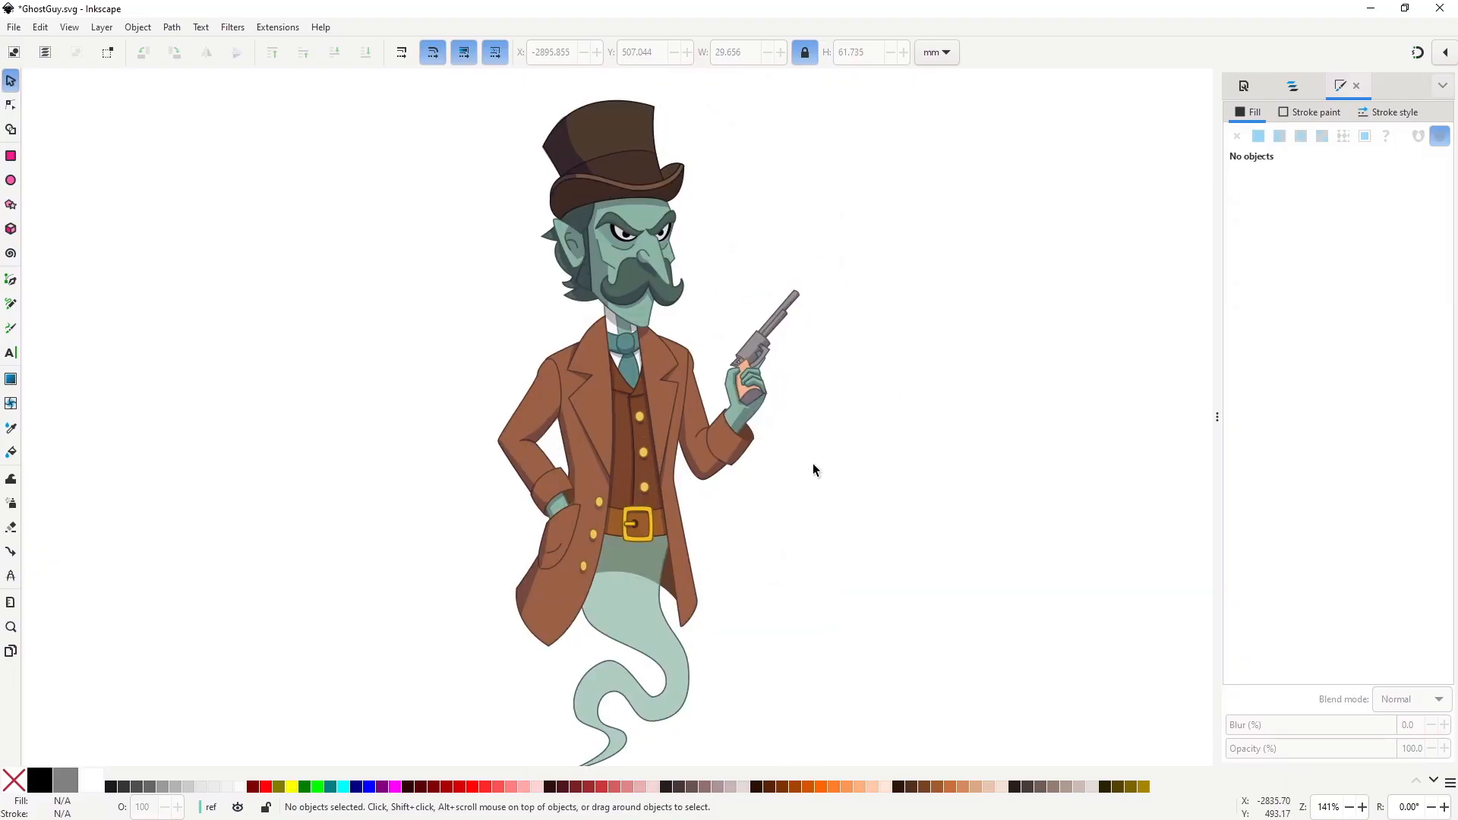
Draw the inner edge of a shadow curving from below the belt down the ghost tail to its first lower bend.
{"action": "left_click_drag", "start_coordinate": [663, 607], "coordinate": [728, 360]}
{"action": "scroll", "coordinate": [728, 361], "scroll_direction": "up", "scroll_amount": 2}
{"action": "key", "text": "b"}
{"action": "left_click", "coordinate": [598, 217]}
{"action": "mouse_move", "coordinate": [644, 417]}
{"action": "left_mouse_down"}
{"action": "mouse_move", "coordinate": [717, 469]}
{"action": "mouse_move", "coordinate": [648, 414]}
{"action": "left_mouse_up"}
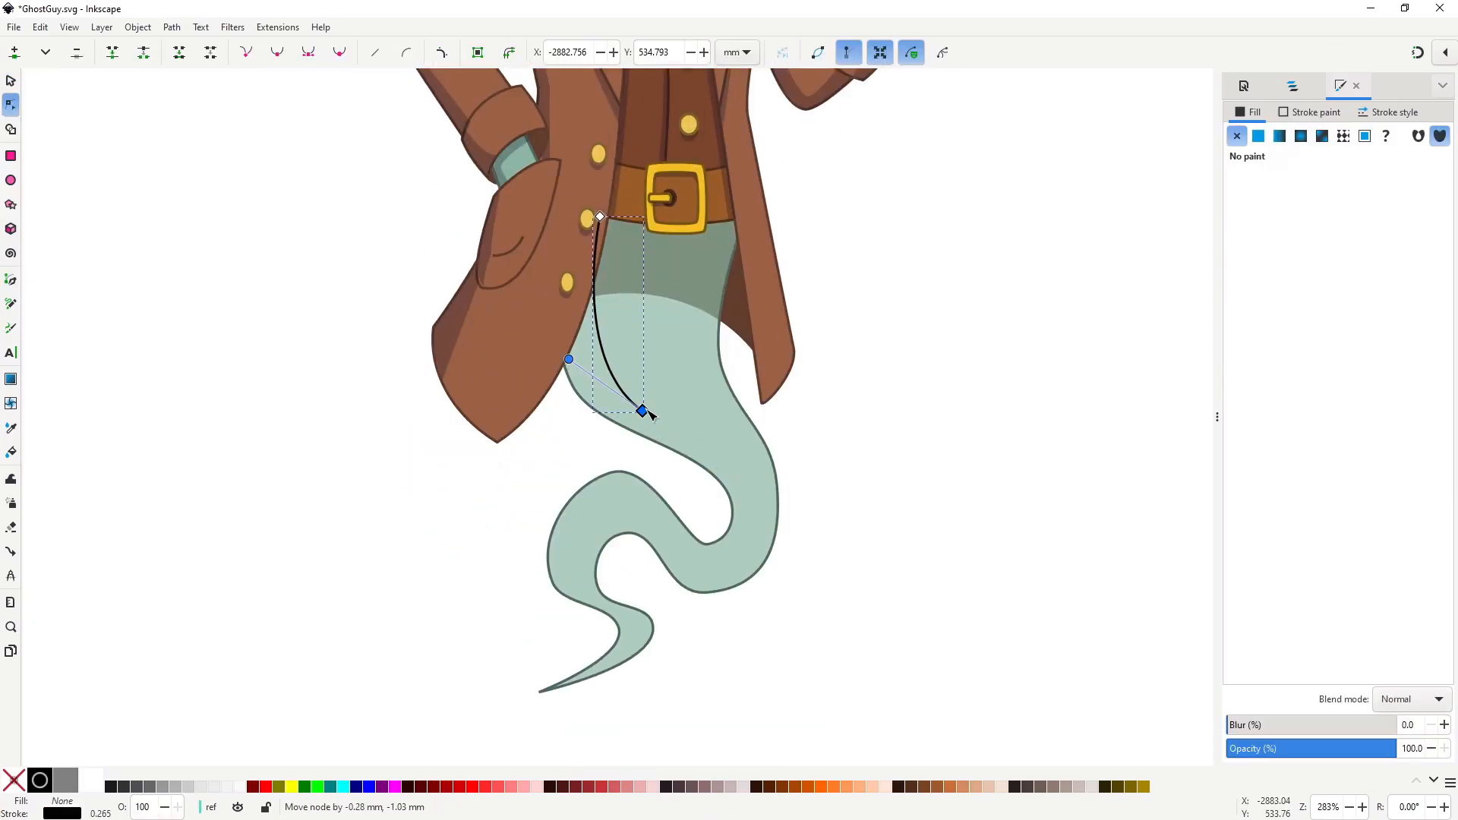
{"action": "left_click_drag", "start_coordinate": [722, 544], "coordinate": [646, 613]}
{"action": "right_click", "coordinate": [647, 612]}
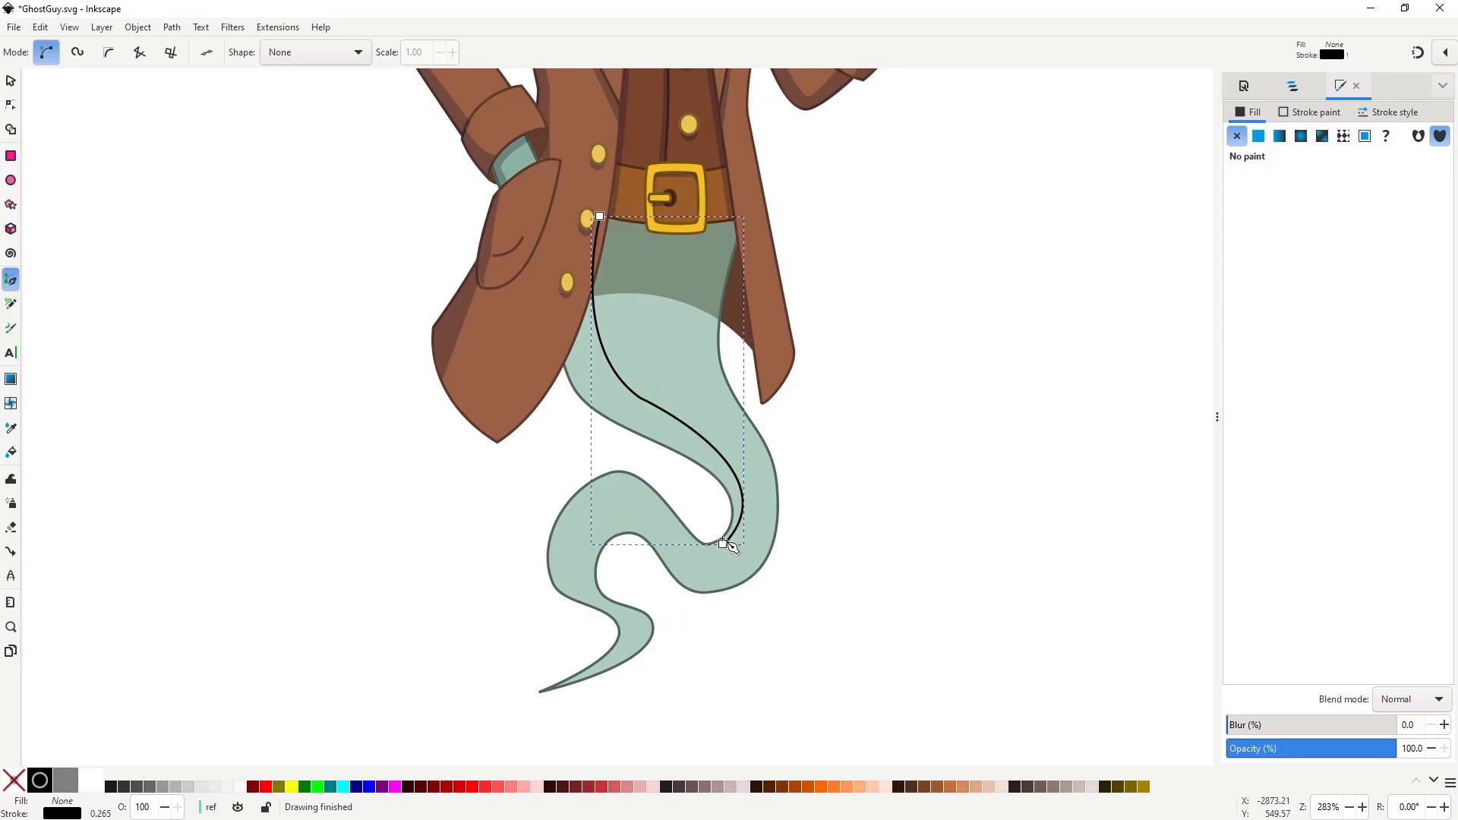
Close the upper tail shadow by tracing back along the tail's outline to its starting point beneath the coat.
{"action": "left_click", "coordinate": [723, 543]}
{"action": "left_click", "coordinate": [708, 542]}
{"action": "mouse_move", "coordinate": [671, 449]}
{"action": "left_mouse_down"}
{"action": "mouse_move", "coordinate": [564, 370]}
{"action": "mouse_move", "coordinate": [559, 386]}
{"action": "mouse_move", "coordinate": [564, 314]}
{"action": "left_mouse_up"}
{"action": "right_click", "coordinate": [559, 385]}
{"action": "left_click", "coordinate": [671, 448]}
{"action": "right_click", "coordinate": [564, 315]}
{"action": "left_click", "coordinate": [564, 361]}
{"action": "left_click", "coordinate": [599, 217]}
Copy the translucent navy style from the coat's hem shadow and apply it to the upper tail shadow.
{"action": "key", "text": "ctrl+shift+v"}
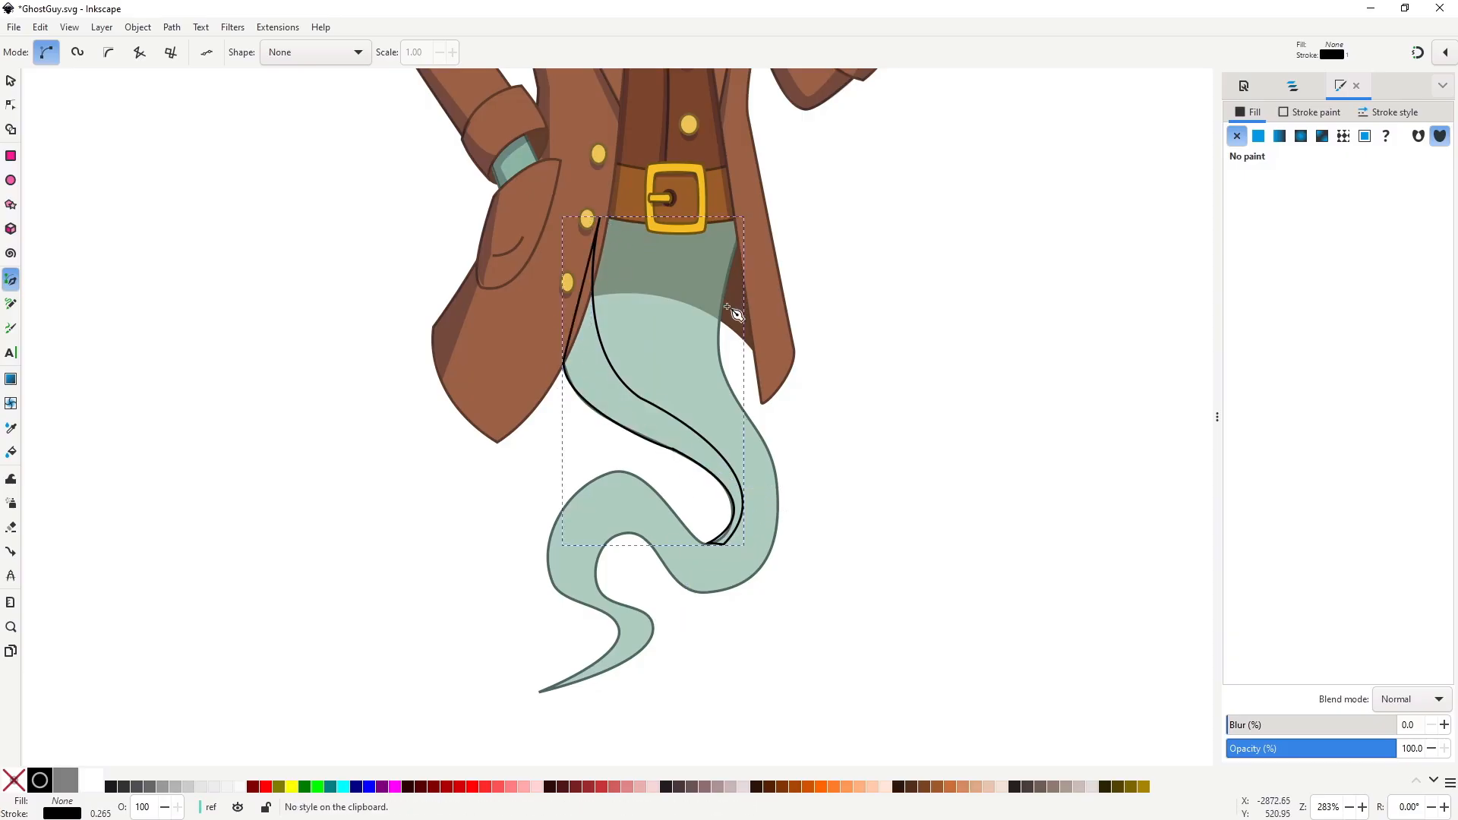
{"action": "key", "text": "s"}
{"action": "left_click", "coordinate": [457, 320]}
{"action": "left_click", "coordinate": [605, 353]}
{"action": "key", "text": "ctrl+shift+v"}
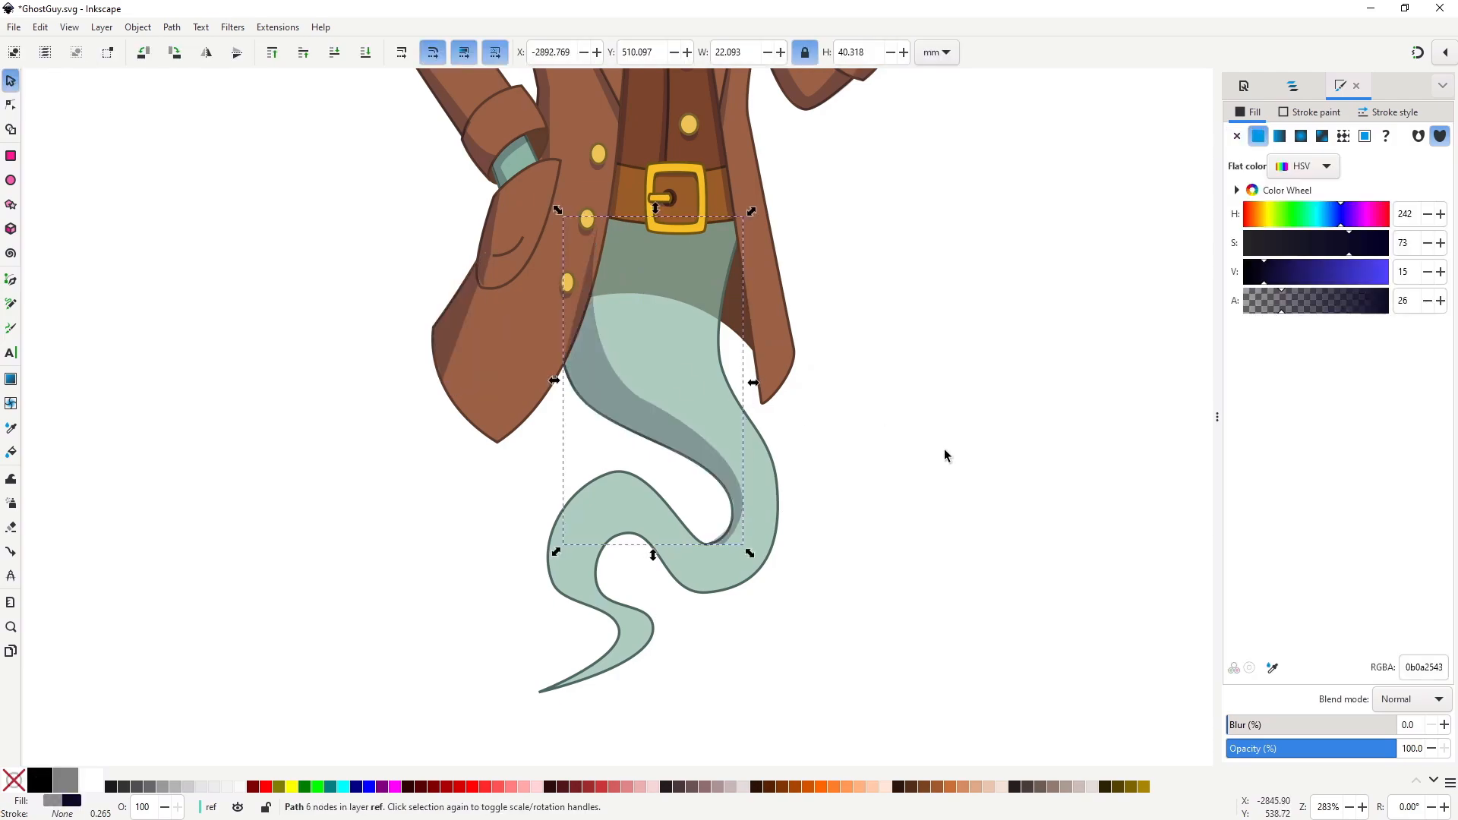
Draw a crescent shadow along the outer edge of the tail's lower loop and apply the translucent navy style.
{"action": "scroll", "coordinate": [860, 456], "scroll_direction": "down", "scroll_amount": 3, "text": "ctrl"}
{"action": "scroll", "coordinate": [817, 478], "scroll_direction": "up", "scroll_amount": 3, "text": "ctrl"}
{"action": "key", "text": "b"}
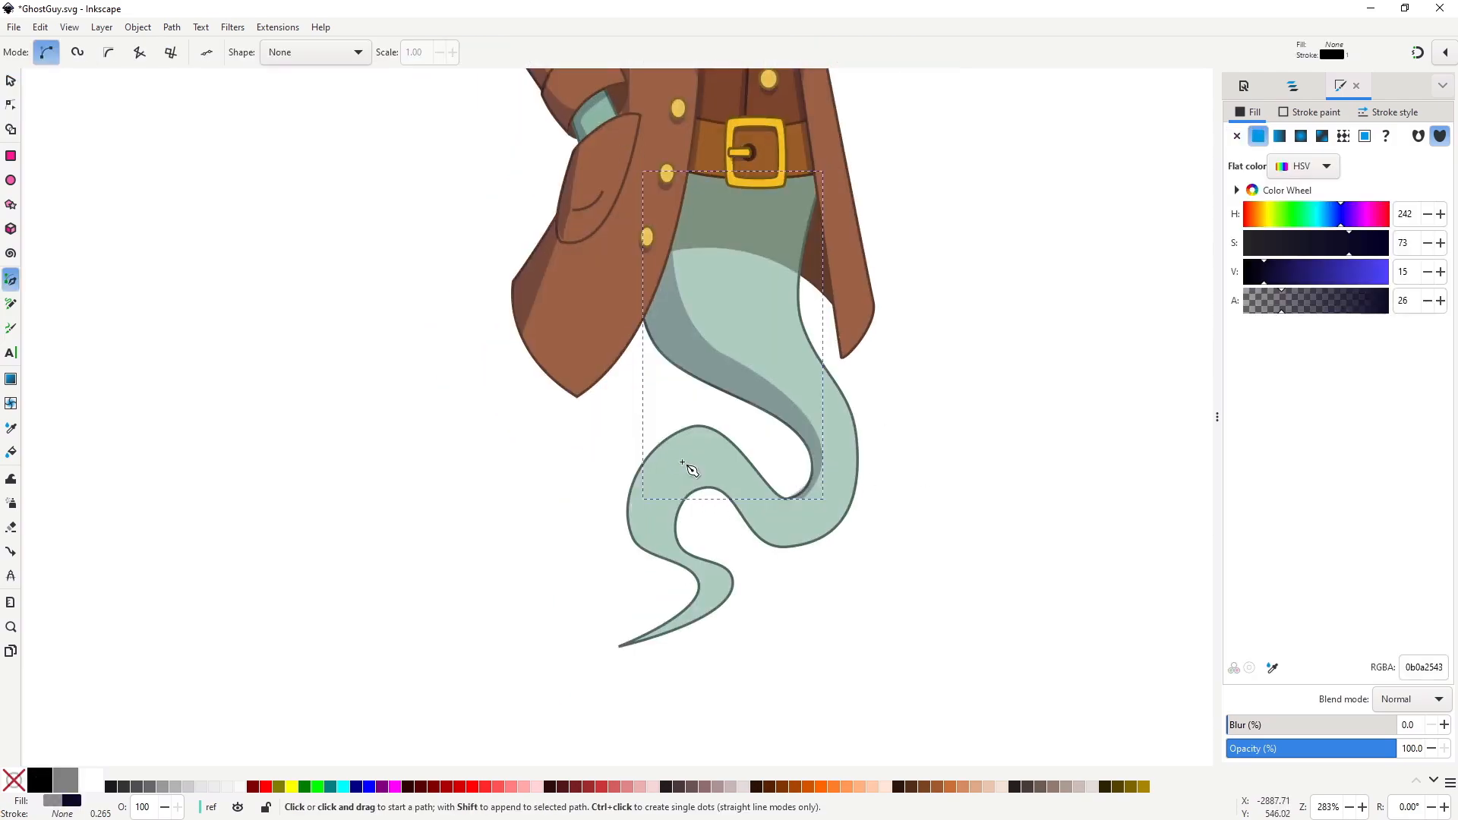
{"action": "left_click", "coordinate": [657, 444]}
{"action": "left_click_drag", "start_coordinate": [669, 557], "coordinate": [716, 592]}
{"action": "key", "text": "Return"}
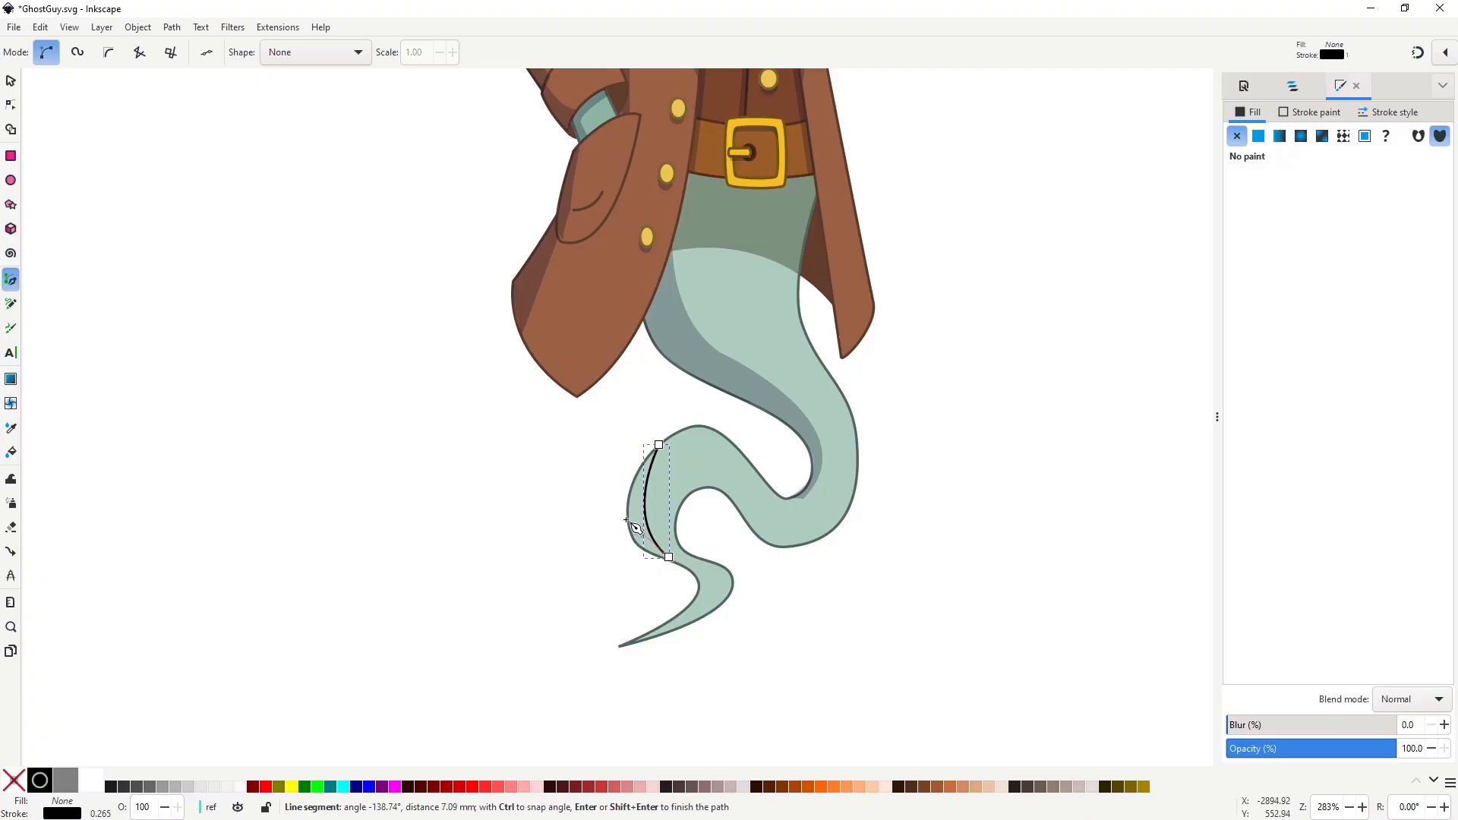
{"action": "left_click_drag", "start_coordinate": [628, 518], "coordinate": [673, 440]}
{"action": "key", "text": "ctrl+shift+v"}
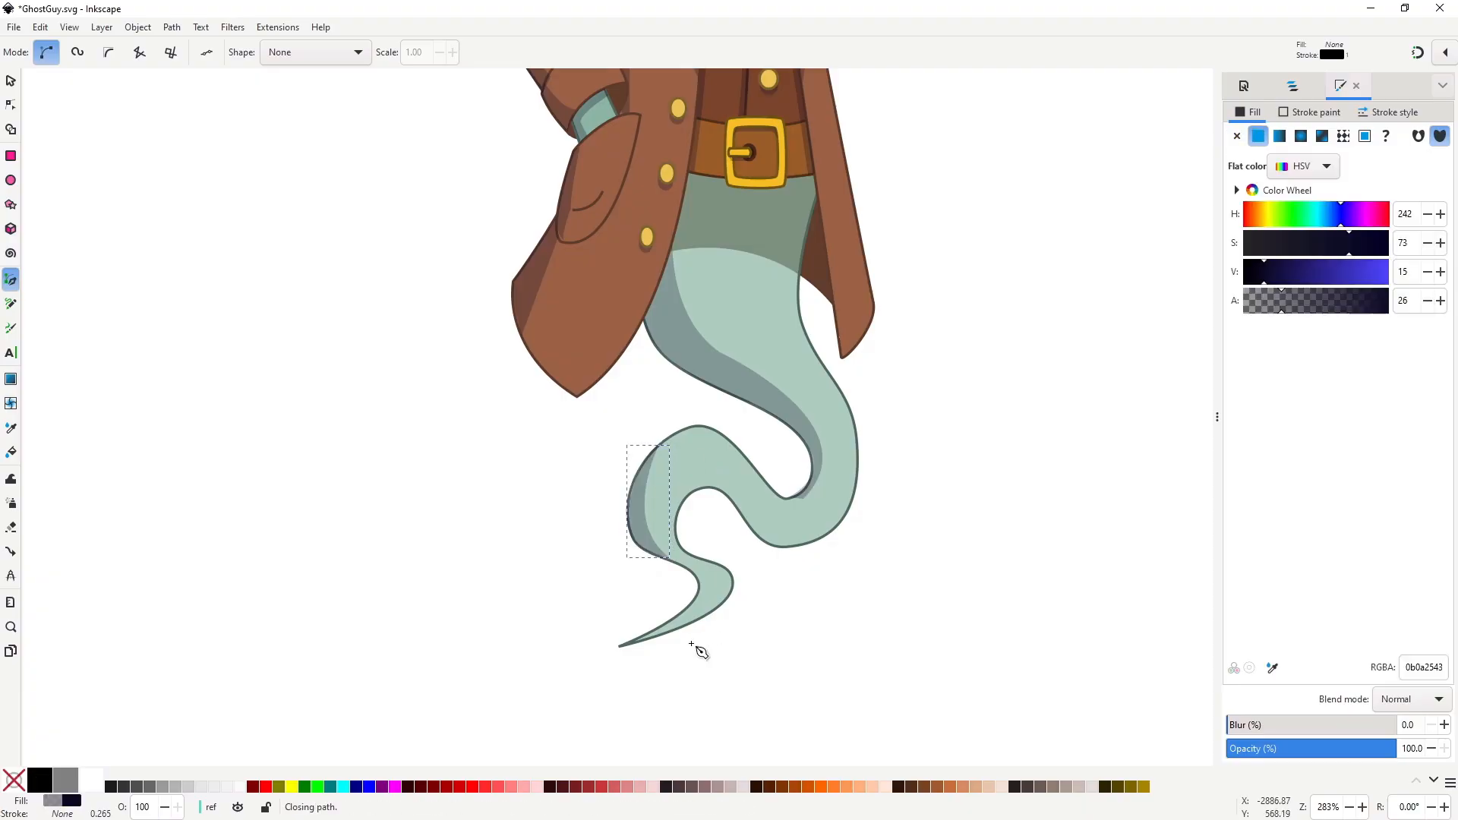
Lower the upper tail shadow's fill alpha to 7 and apply the same style to the lower loop's shadow.
{"action": "key", "text": "s"}
{"action": "left_click", "coordinate": [919, 507]}
{"action": "scroll", "coordinate": [920, 498], "scroll_direction": "down", "scroll_amount": 4, "text": "ctrl"}
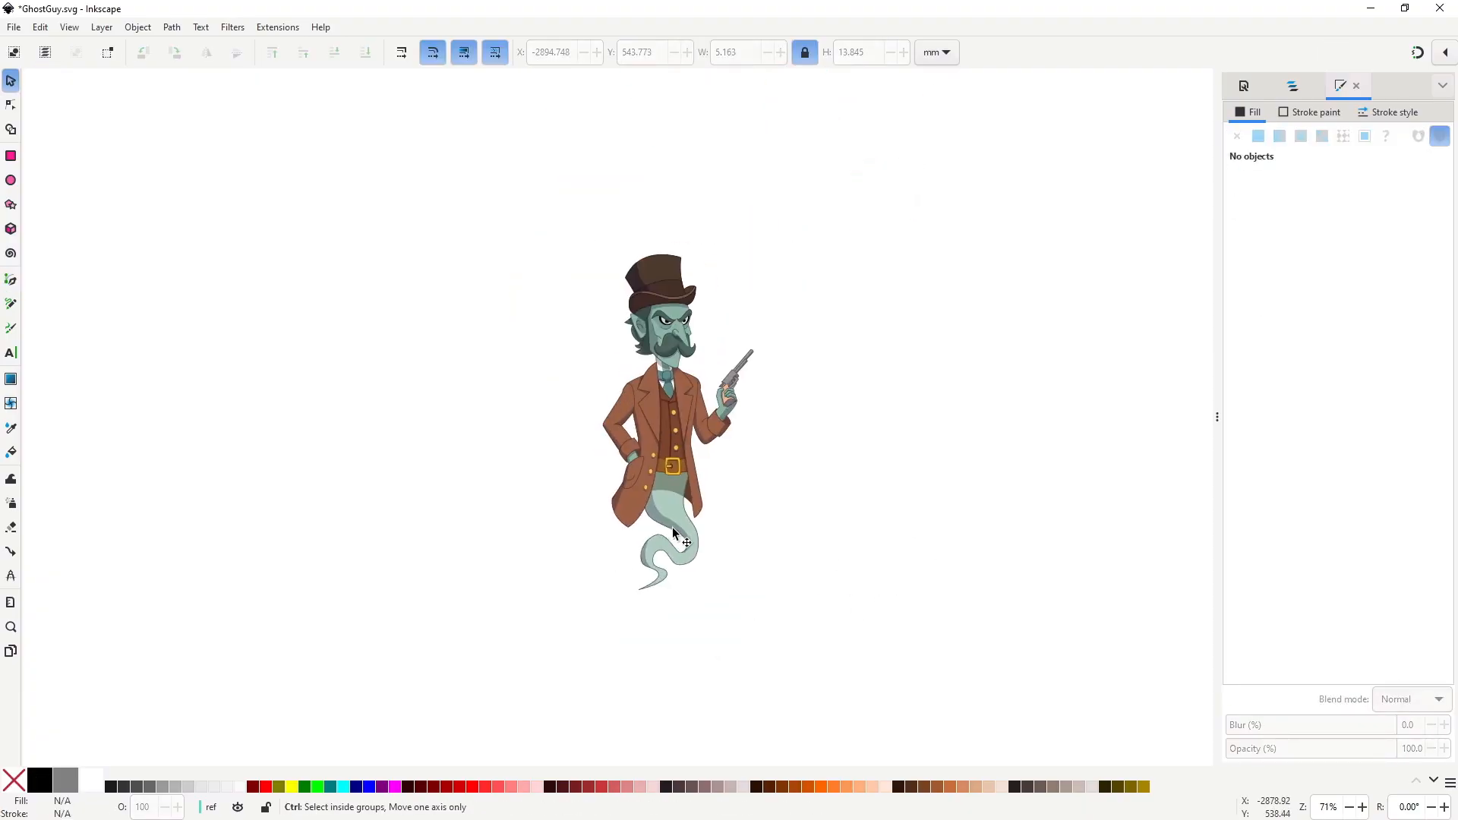
{"action": "scroll", "coordinate": [733, 473], "scroll_direction": "up", "scroll_amount": 2, "text": "ctrl"}
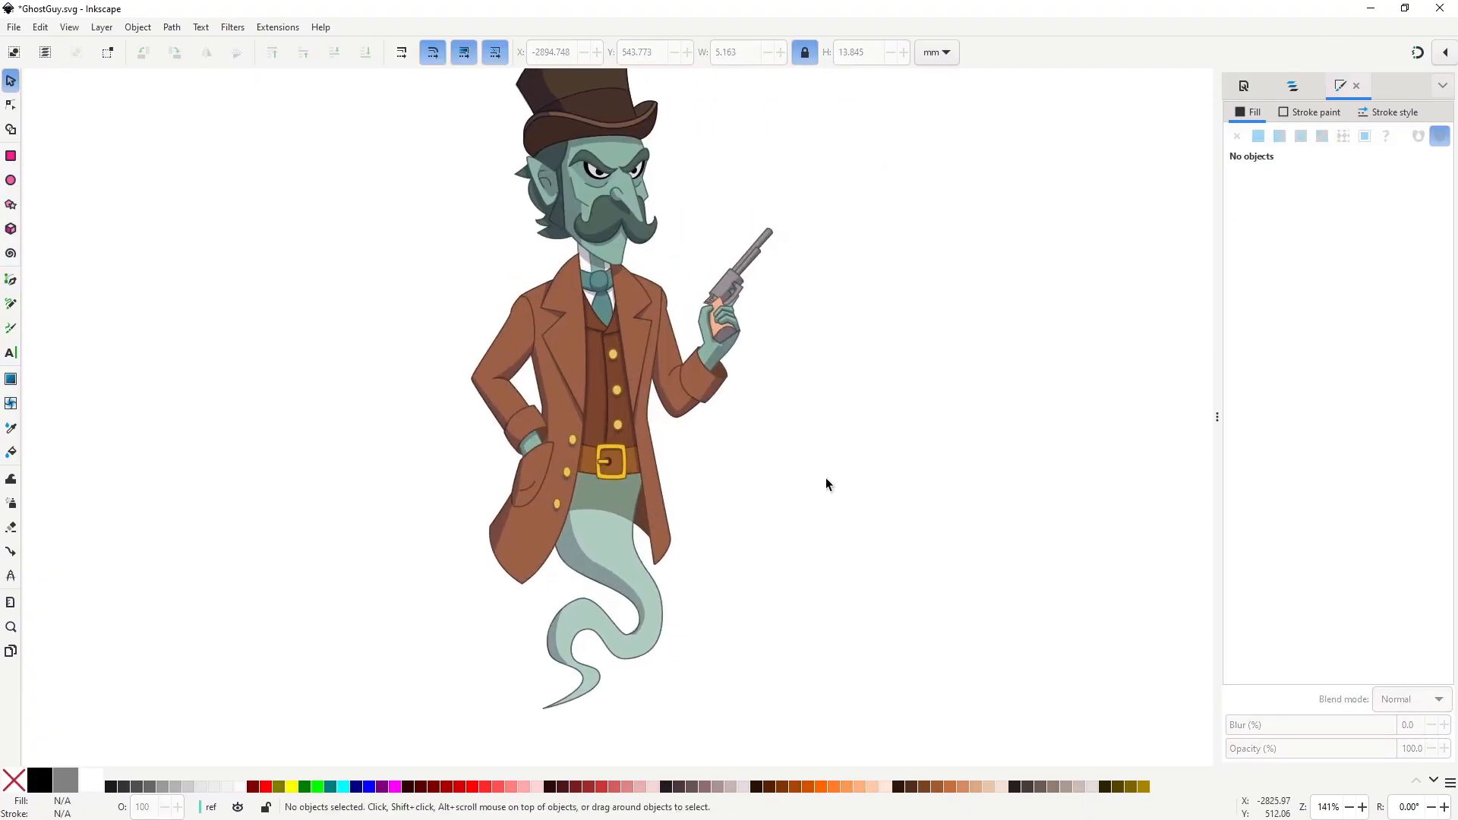
{"action": "left_click", "coordinate": [650, 561]}
{"action": "left_click_drag", "start_coordinate": [1278, 311], "coordinate": [1255, 321]}
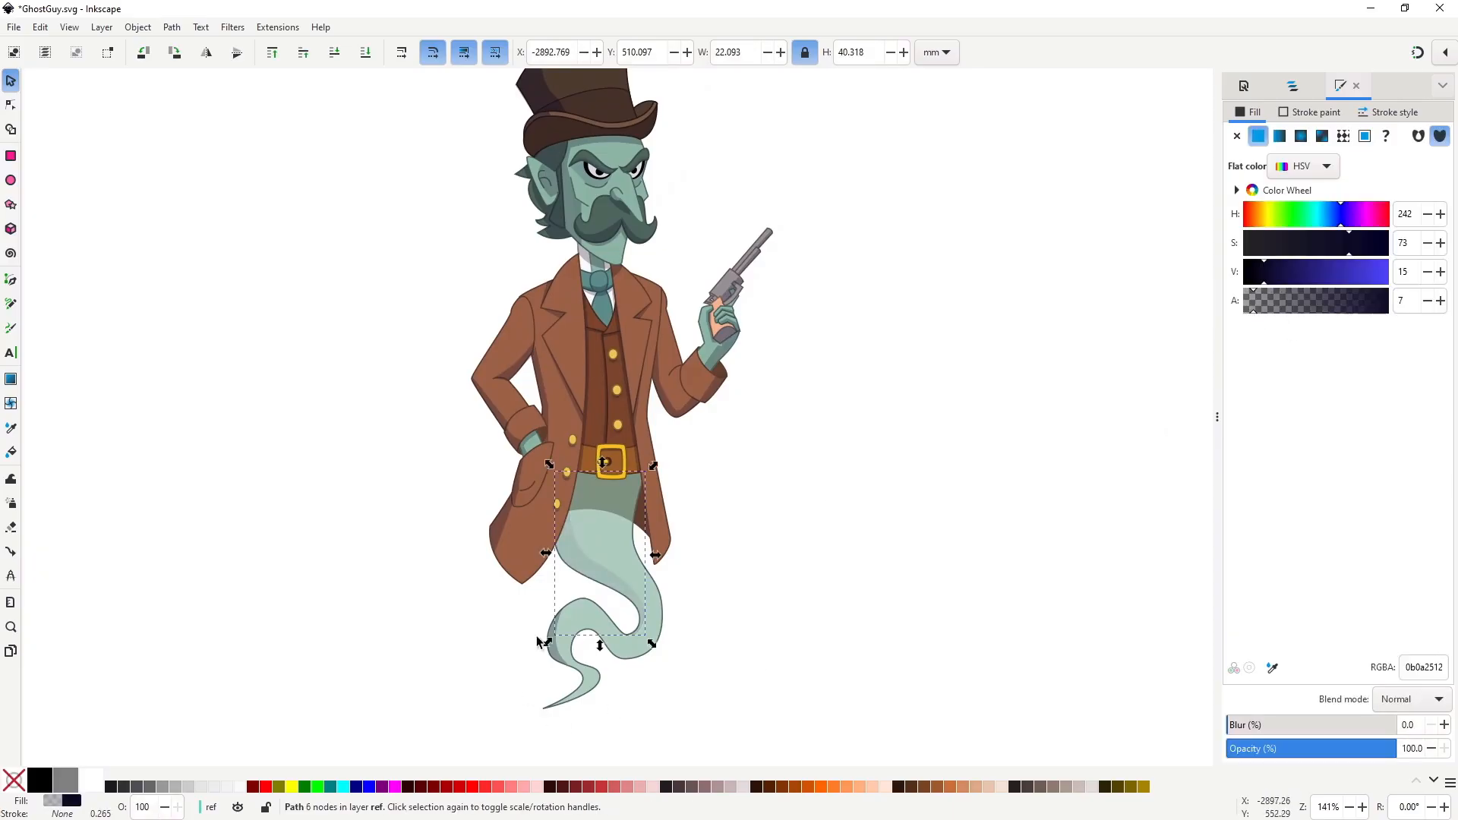
{"action": "left_click", "coordinate": [557, 655]}
{"action": "key", "text": "ctrl+shift+v"}
{"action": "left_click", "coordinate": [755, 671]}
Adjust the corner point of the gun hand's shadow just below the revolver's grip.
{"action": "scroll", "coordinate": [722, 351], "scroll_direction": "up", "scroll_amount": 6, "text": "ctrl"}
{"action": "double_click", "coordinate": [722, 351]}
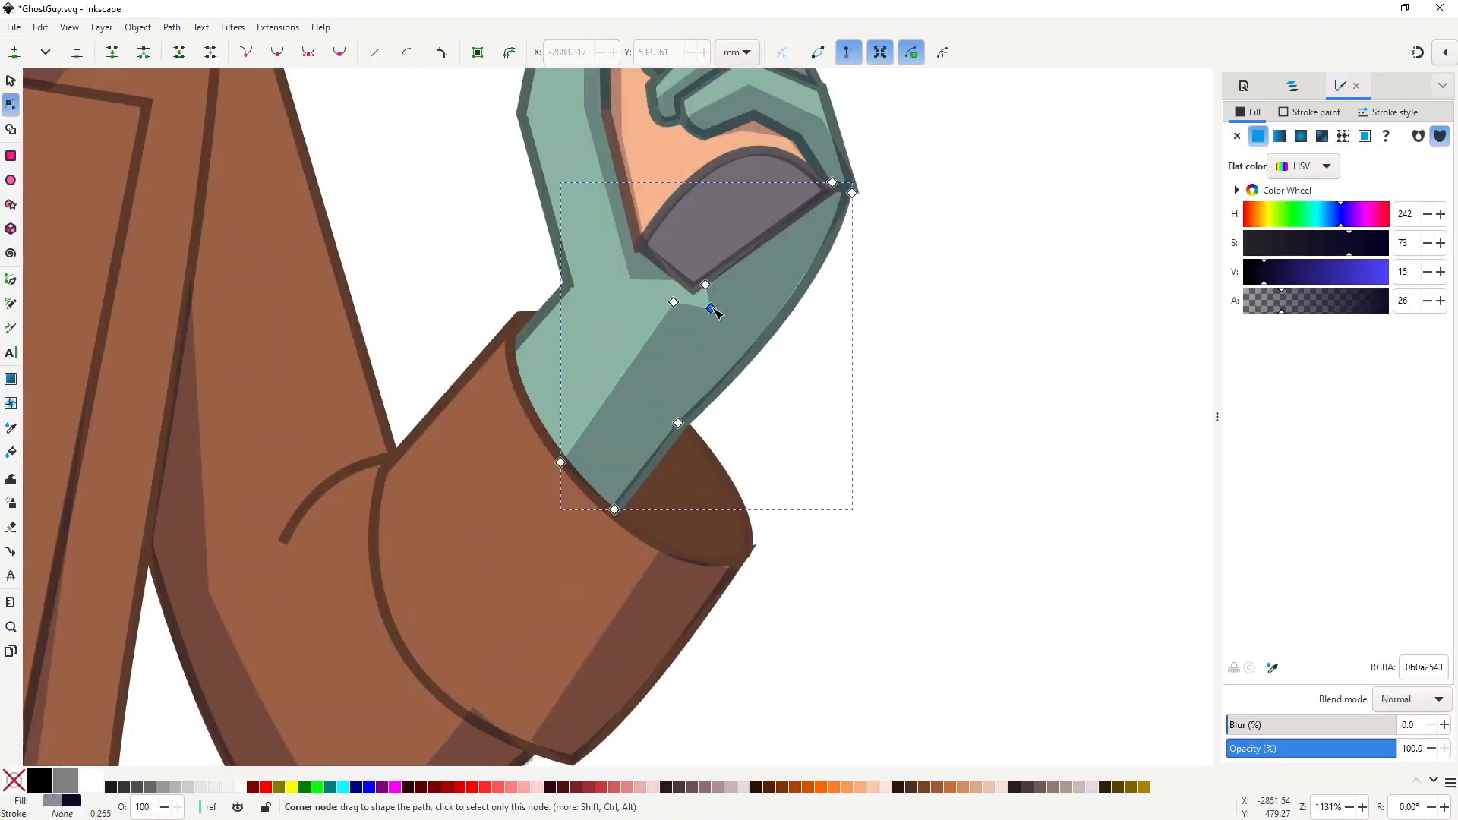
{"action": "key", "text": "s"}
{"action": "scroll", "coordinate": [920, 468], "scroll_direction": "down", "scroll_amount": 6, "text": "ctrl"}
{"action": "left_click", "coordinate": [788, 637]}
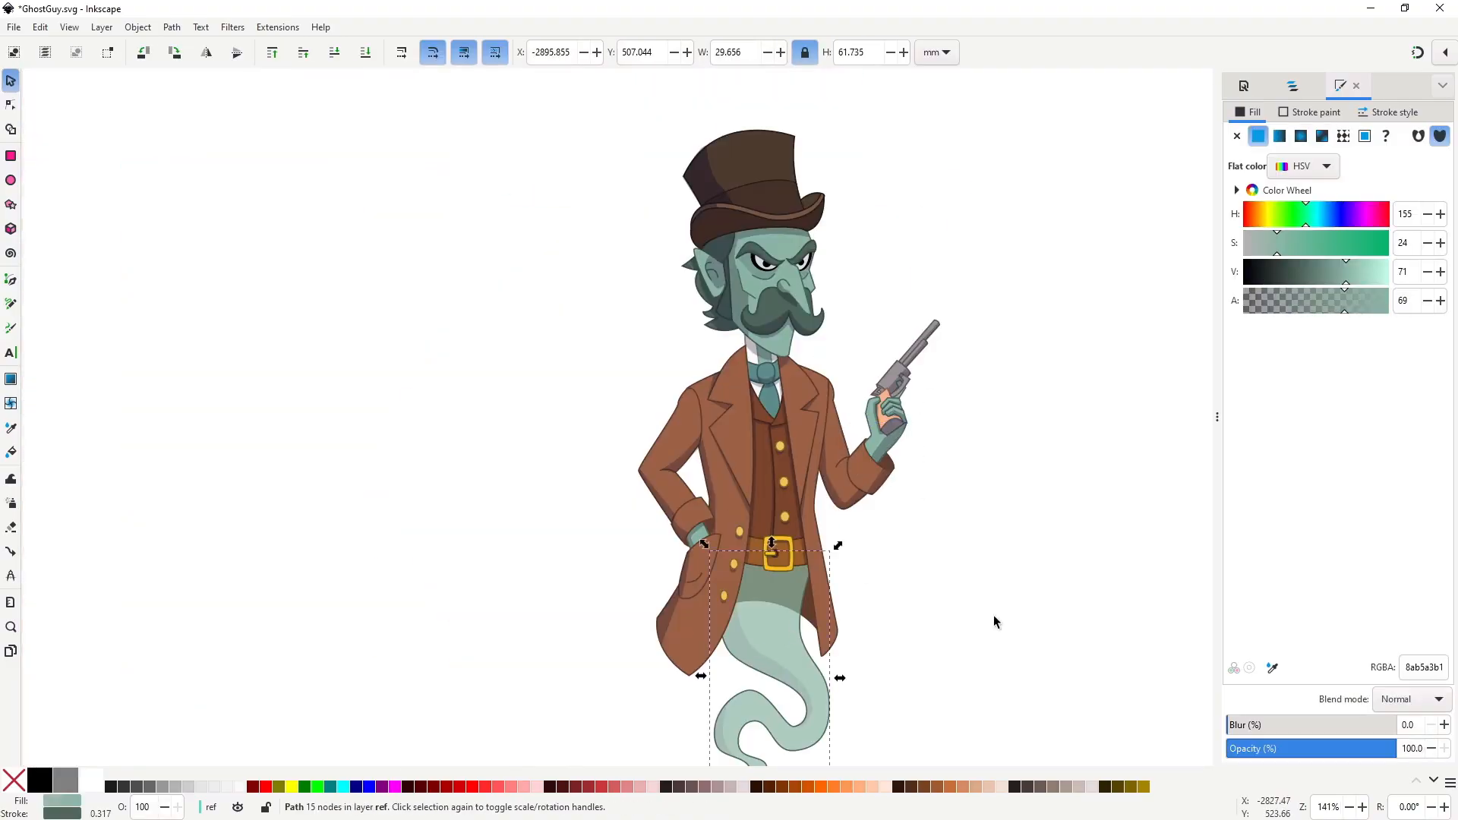
{"action": "left_click", "coordinate": [885, 447]}
{"action": "left_click", "coordinate": [973, 525]}
{"action": "left_click_drag", "start_coordinate": [974, 526], "coordinate": [829, 512]}
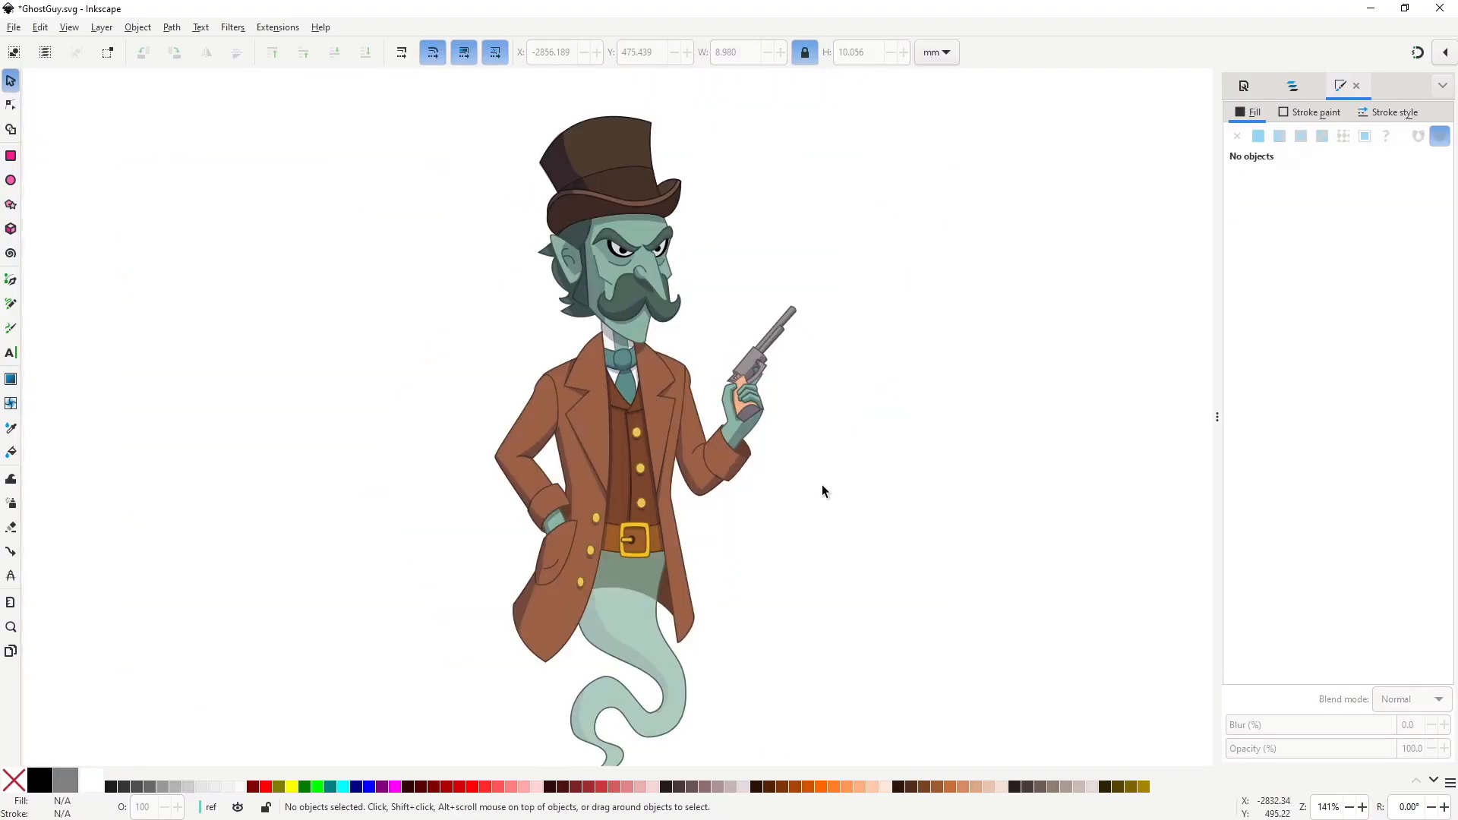
Recolour the larger eye's pupil with the moustache's green darkened to value 22, and remove its outline.
{"action": "scroll", "coordinate": [619, 234], "scroll_direction": "up", "scroll_amount": 6, "text": "ctrl"}
{"action": "key", "text": "n"}
{"action": "left_click", "coordinate": [618, 327]}
{"action": "left_click", "coordinate": [621, 332]}
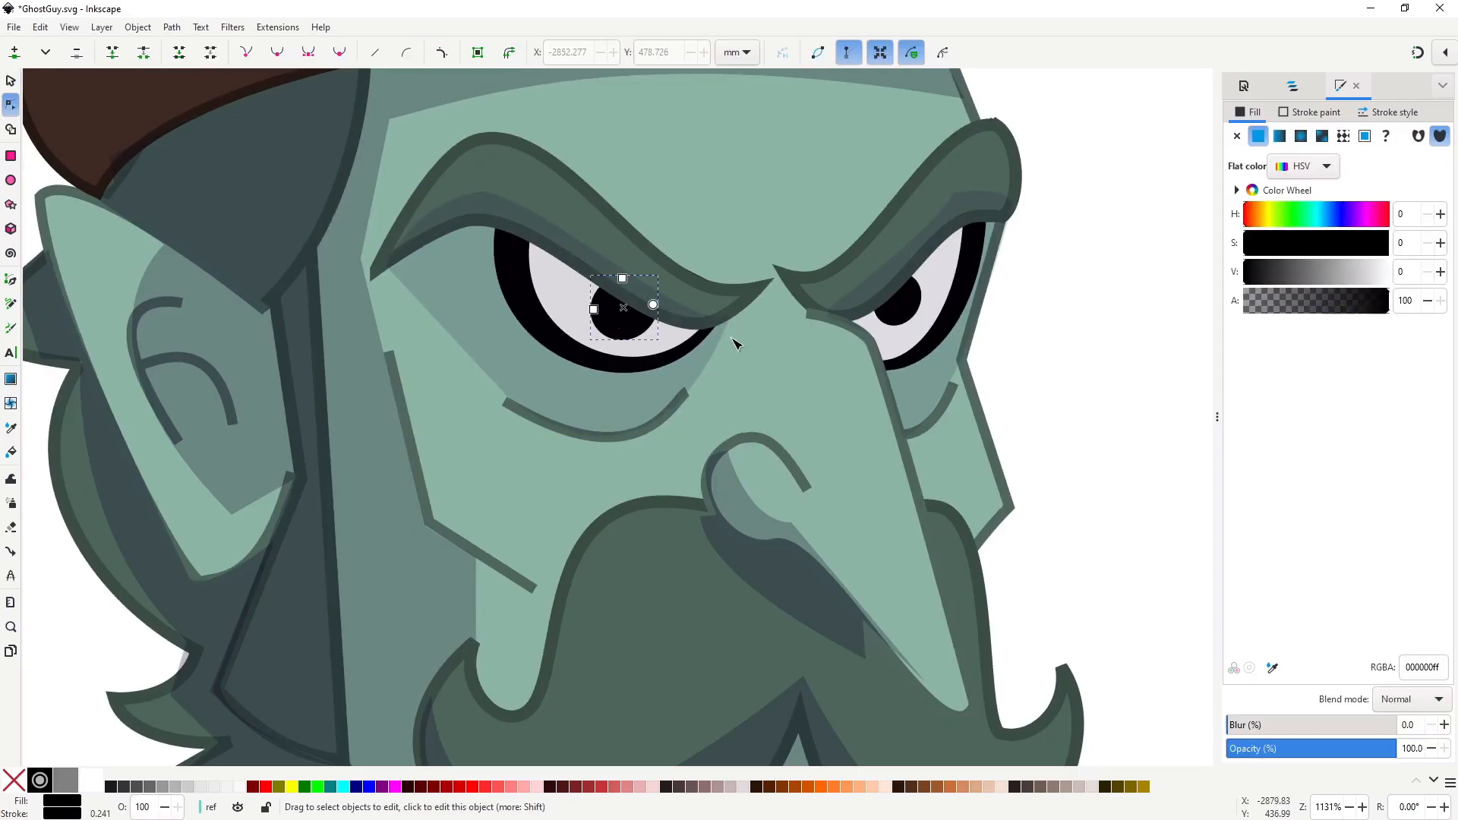
{"action": "key", "text": "d"}
{"action": "left_click_drag", "start_coordinate": [678, 293], "coordinate": [677, 294]}
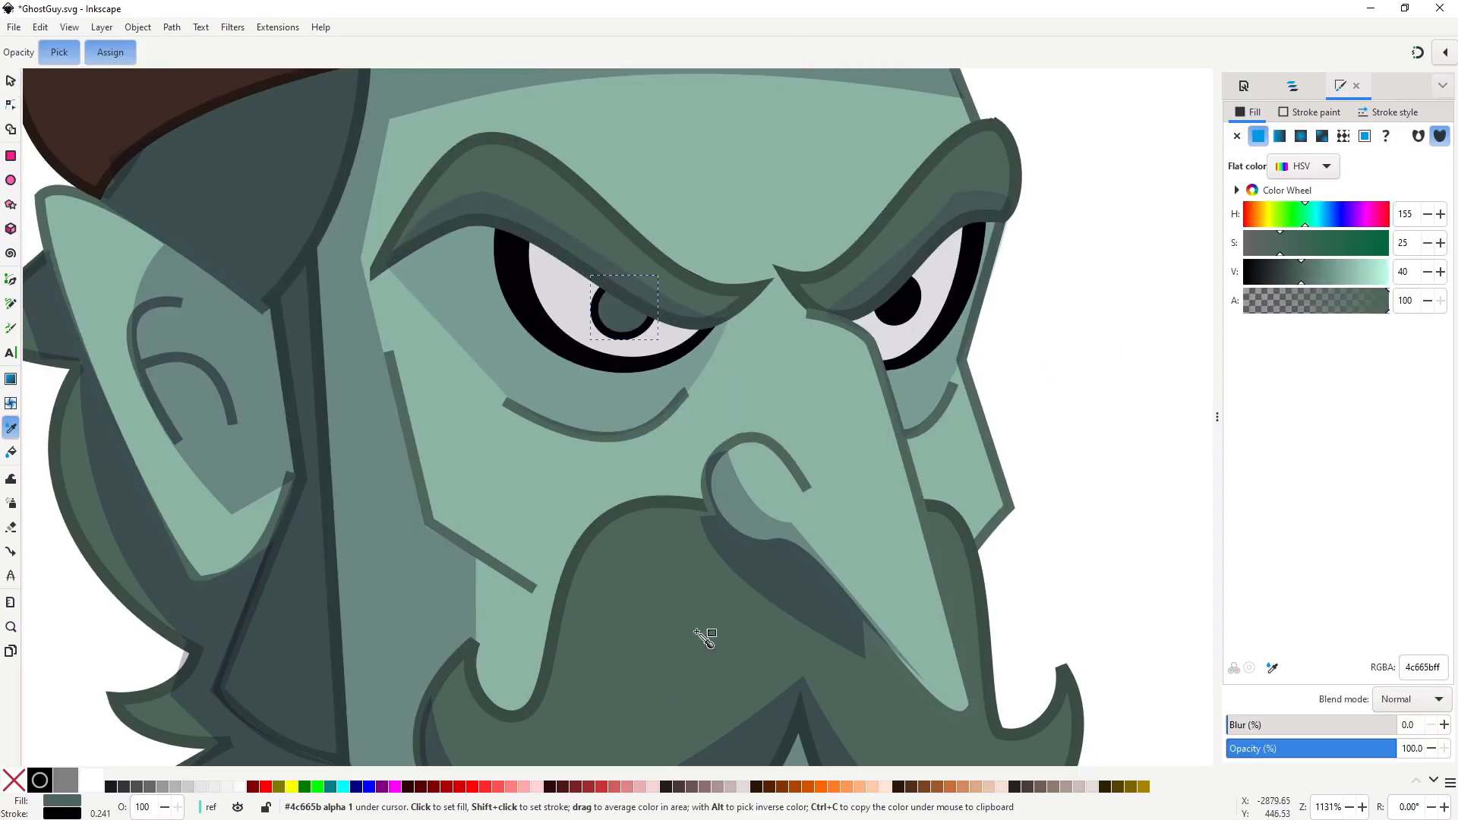
{"action": "left_click", "coordinate": [1277, 279]}
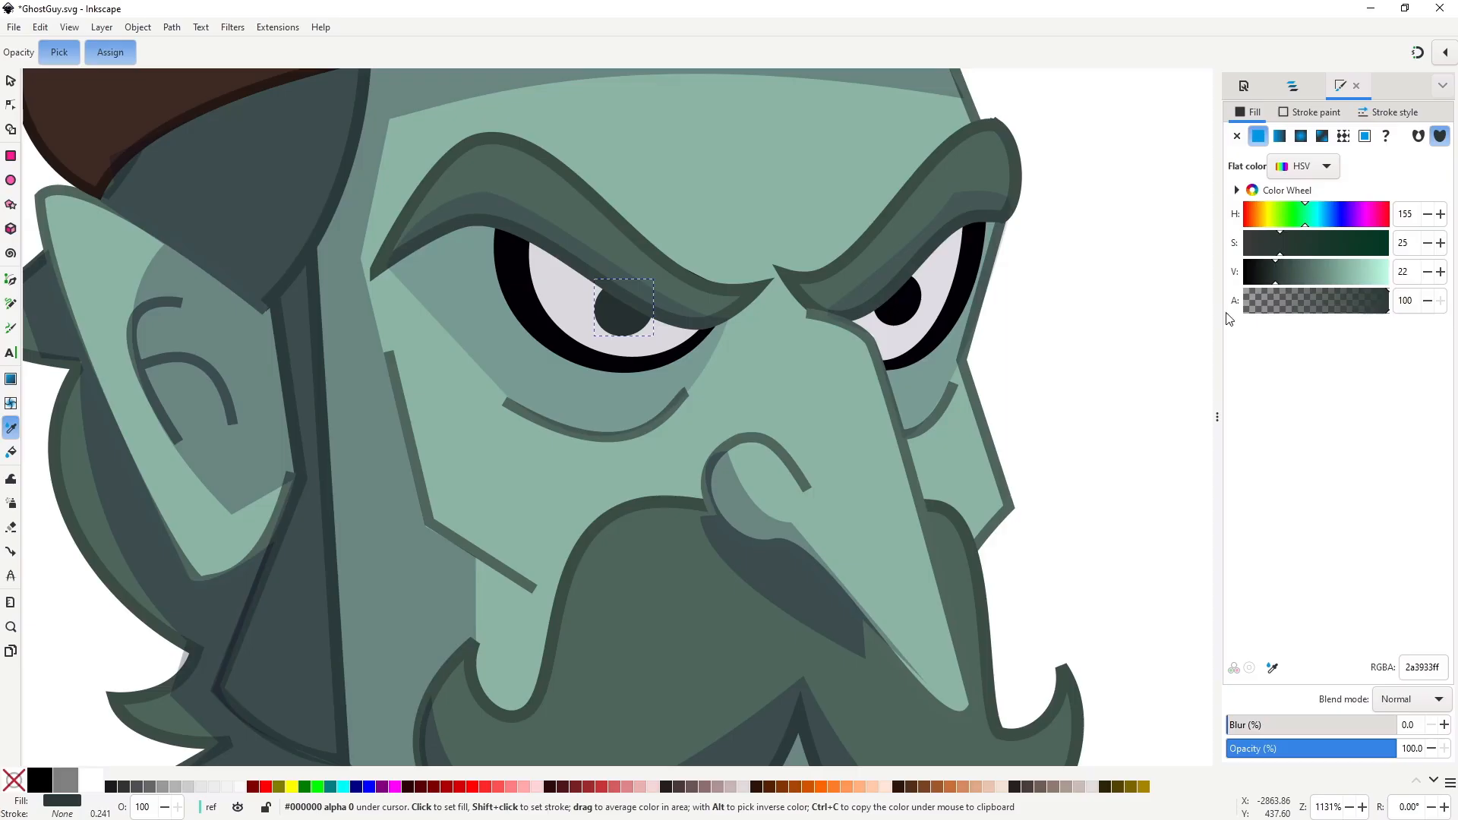
Apply the larger eye's dark green, outline-free pupil style to the smaller eye's pupil.
{"action": "key", "text": "n"}
{"action": "left_click", "coordinate": [899, 300]}
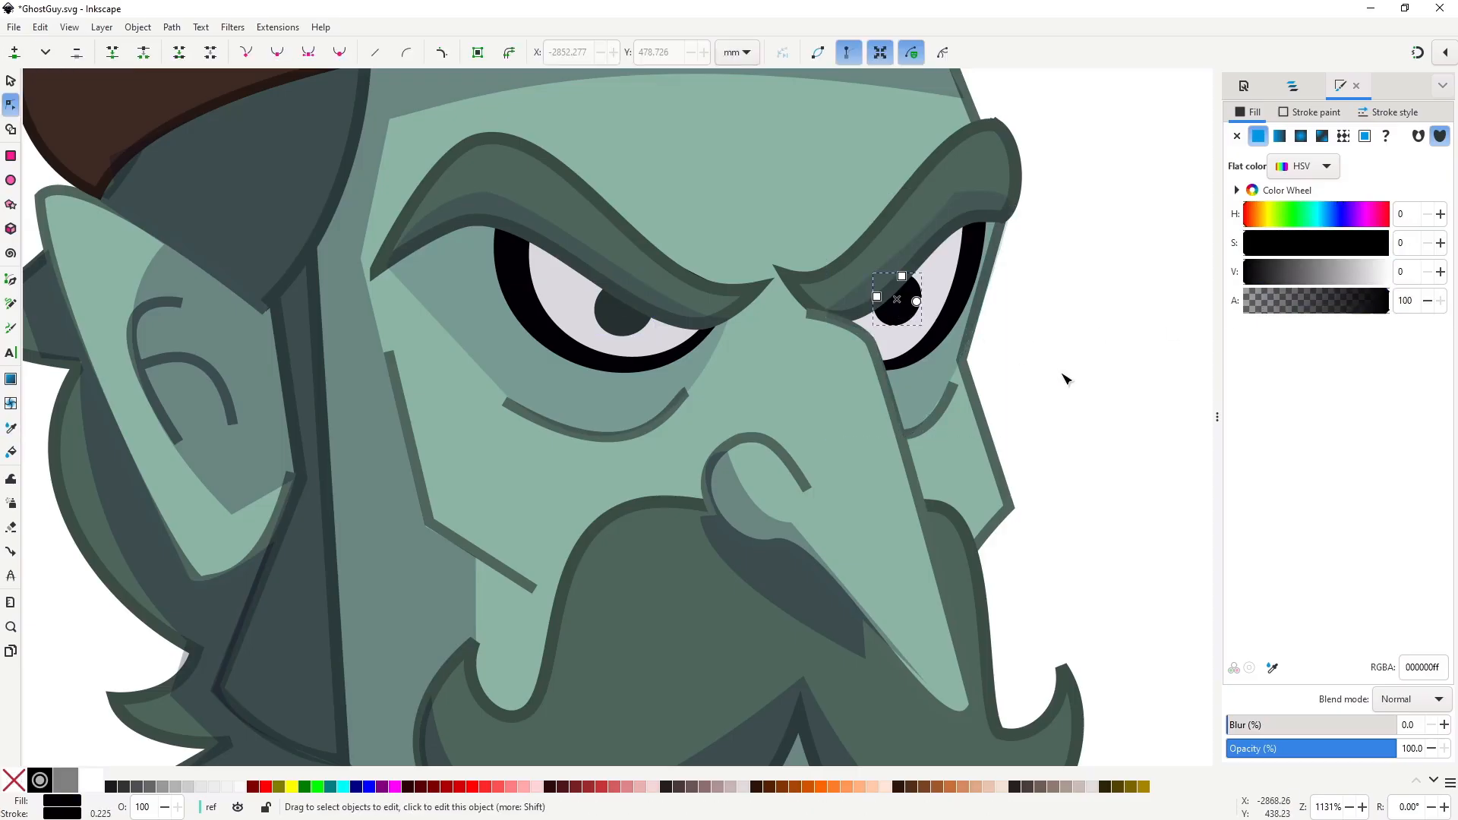
{"action": "left_click", "coordinate": [621, 326]}
{"action": "key", "text": "s"}
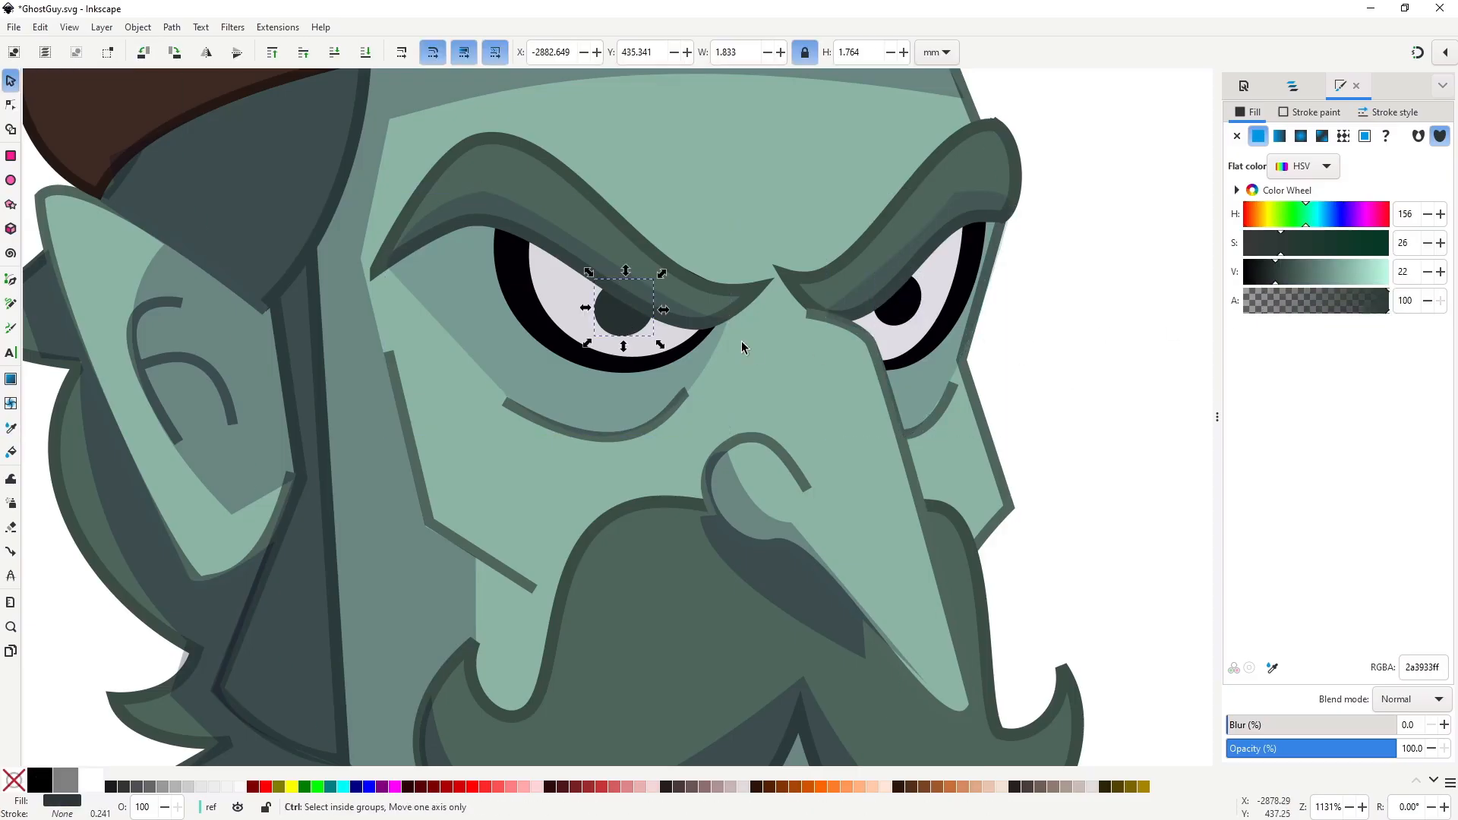
{"action": "left_click", "coordinate": [897, 298]}
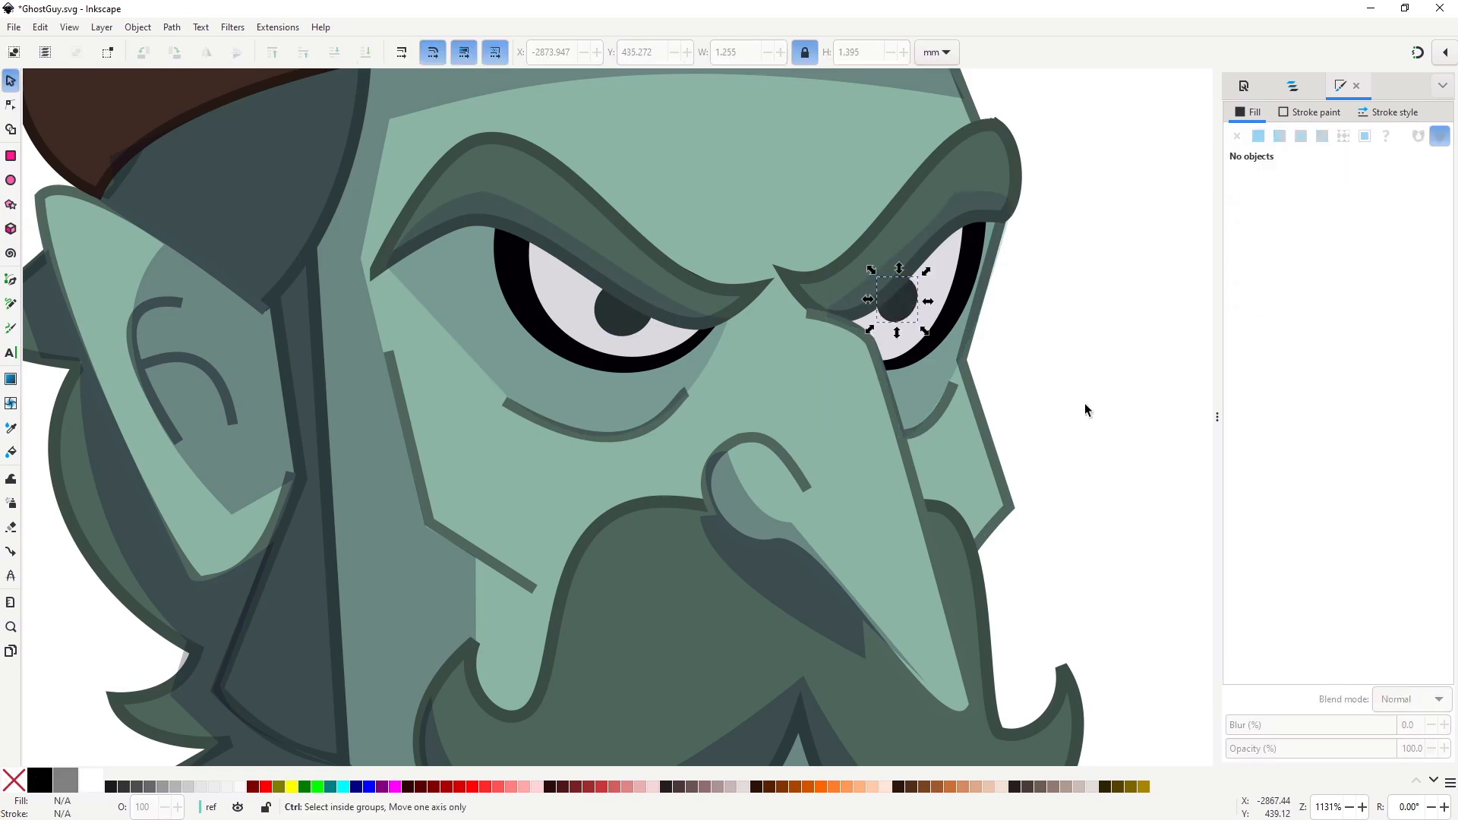
{"action": "scroll", "coordinate": [1085, 403], "scroll_direction": "down", "scroll_amount": 6}
{"action": "key", "text": "space"}
{"action": "key", "text": "space"}
{"action": "key", "text": "space"}
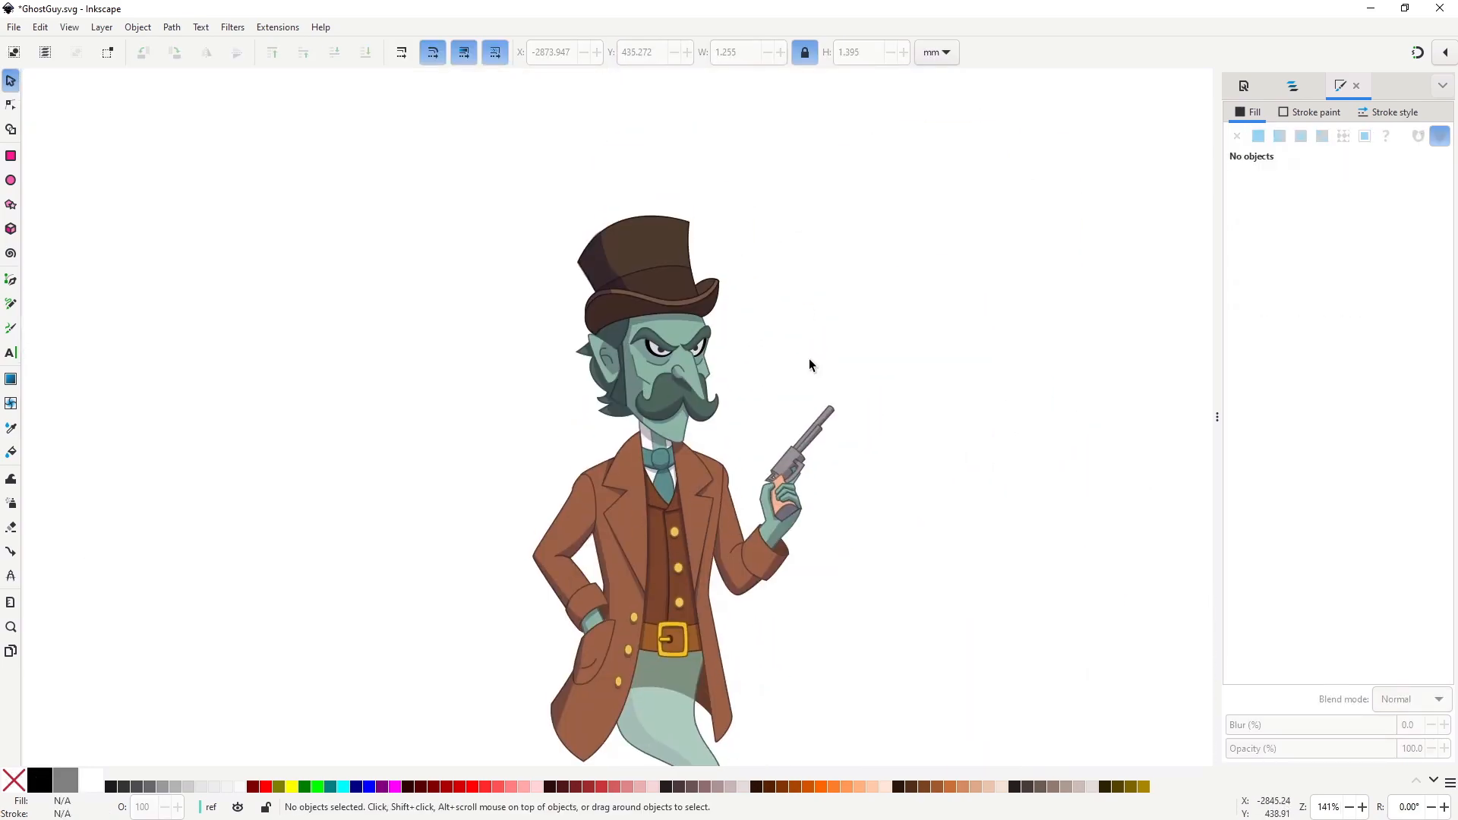
{"action": "key", "text": "alt+Tab"}
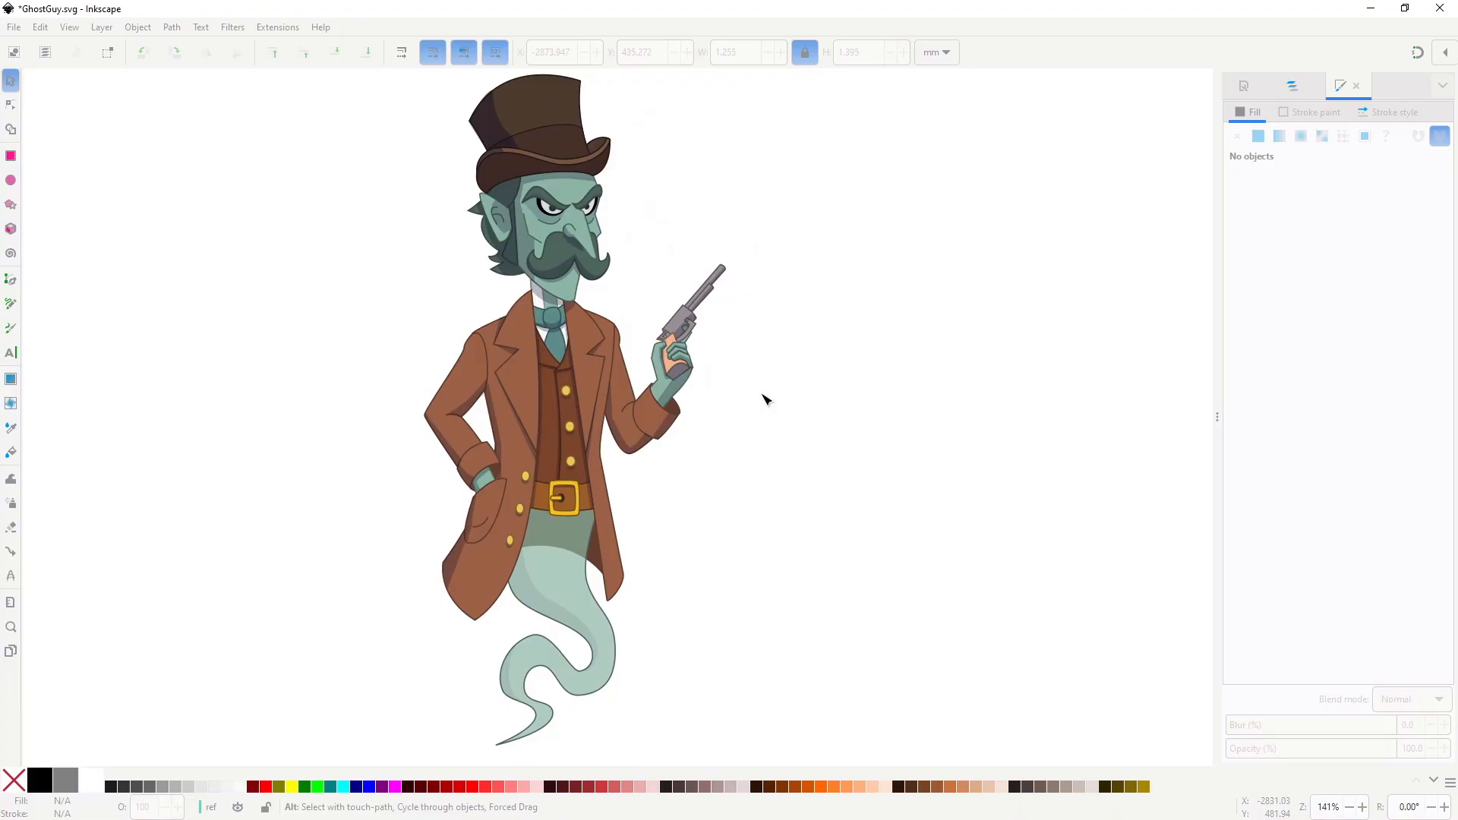
Draw a small ellipse on the coat's lapel beside the waistcoat and apply the gun hand's light green style.
{"action": "scroll", "coordinate": [528, 407], "scroll_direction": "up", "scroll_amount": 4}
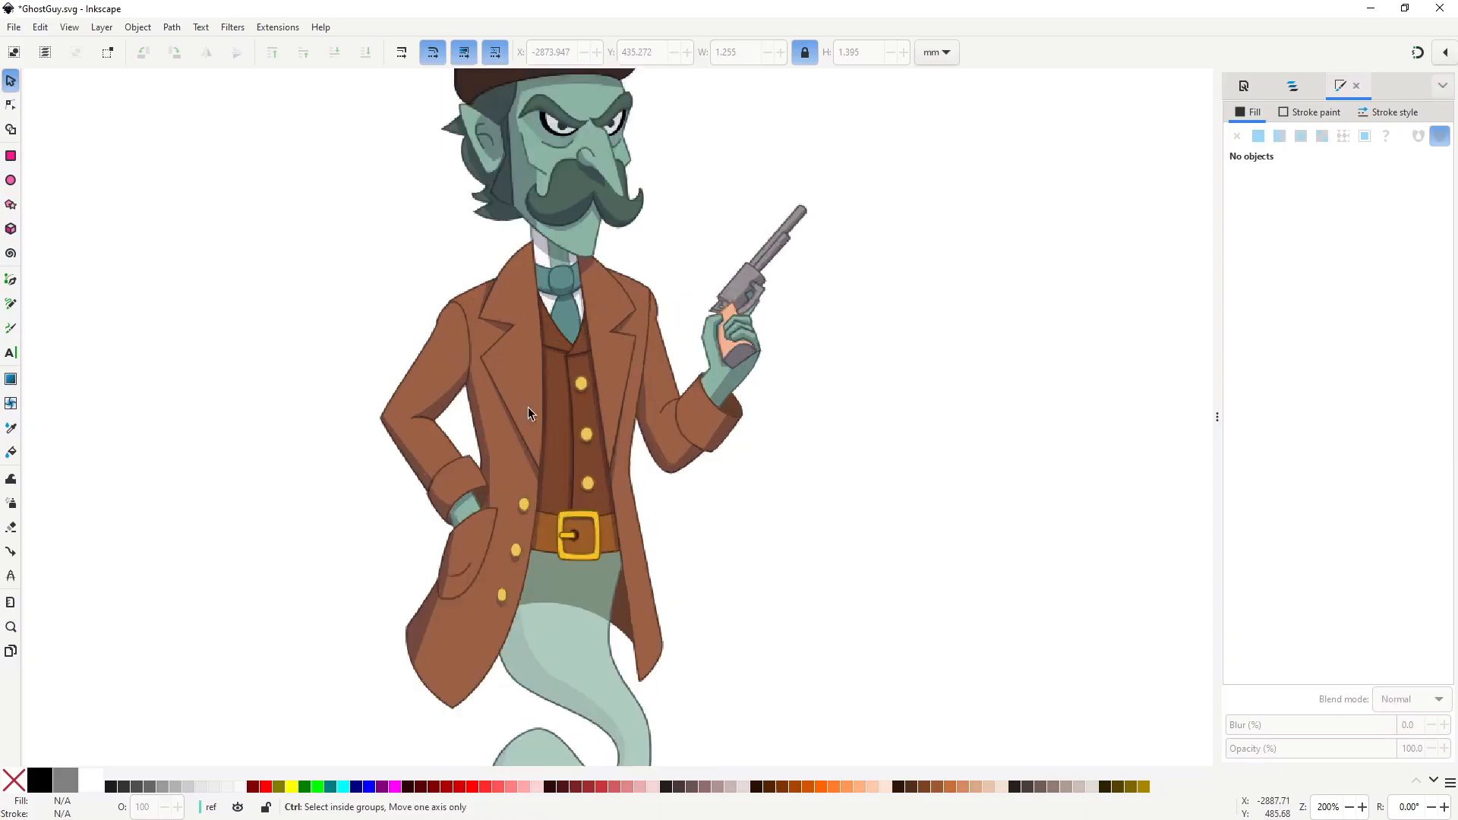
{"action": "left_click", "coordinate": [12, 180]}
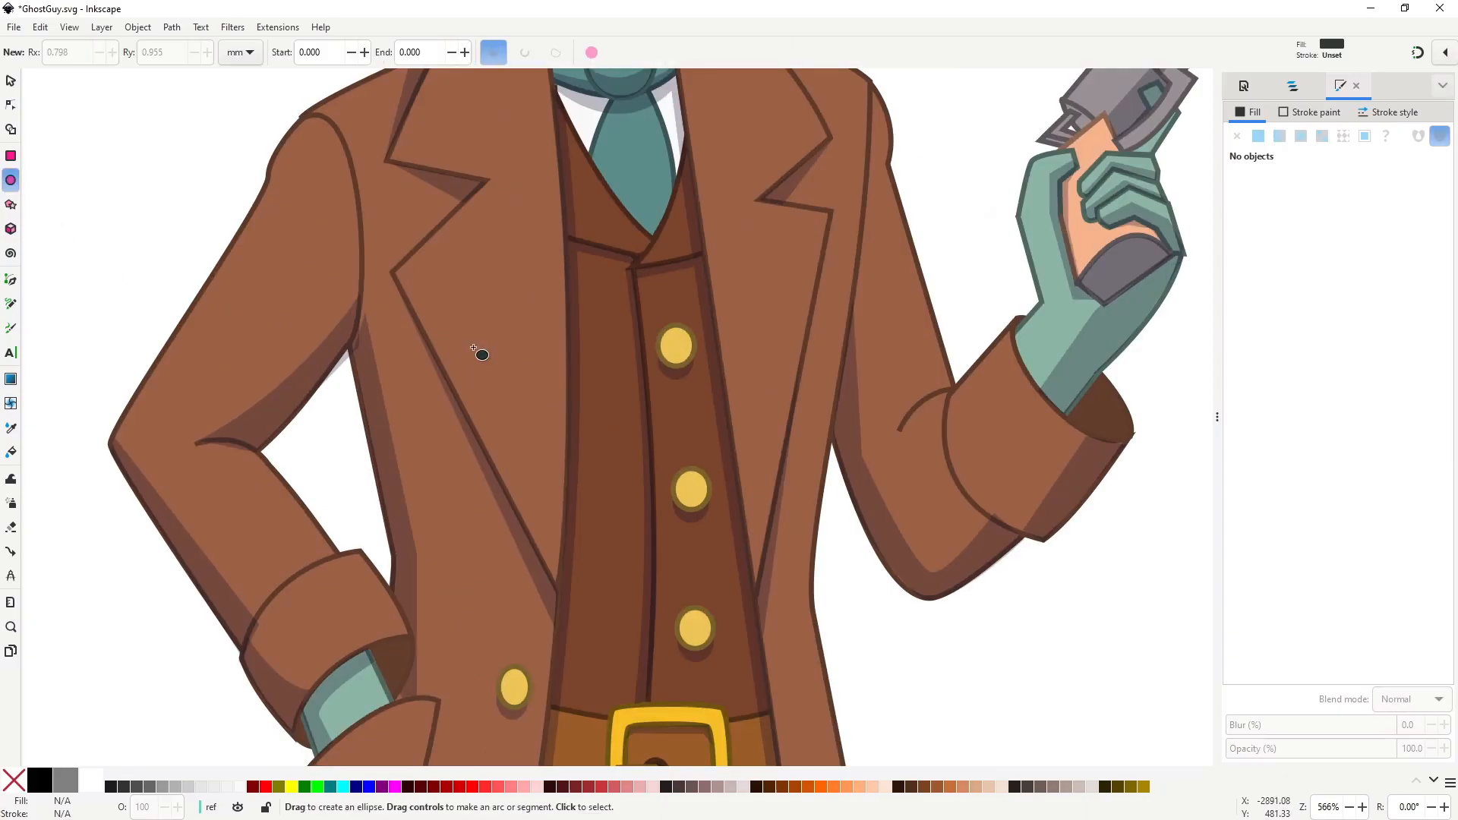
{"action": "mouse_move", "coordinate": [482, 325]}
{"action": "left_mouse_down"}
{"action": "mouse_move", "coordinate": [517, 371]}
{"action": "mouse_move", "coordinate": [582, 397]}
{"action": "left_mouse_up"}
{"action": "key", "text": "n"}
{"action": "left_click", "coordinate": [1060, 326]}
{"action": "key", "text": "s"}
{"action": "left_click", "coordinate": [509, 346]}
{"action": "key", "text": "ctrl+shift+v"}
Apply the moustache's dark green style to the lapel ellipse.
{"action": "scroll", "coordinate": [674, 326], "scroll_direction": "down", "scroll_amount": 1}
{"action": "scroll", "coordinate": [676, 327], "scroll_direction": "up", "scroll_amount": 8}
{"action": "key", "text": "n"}
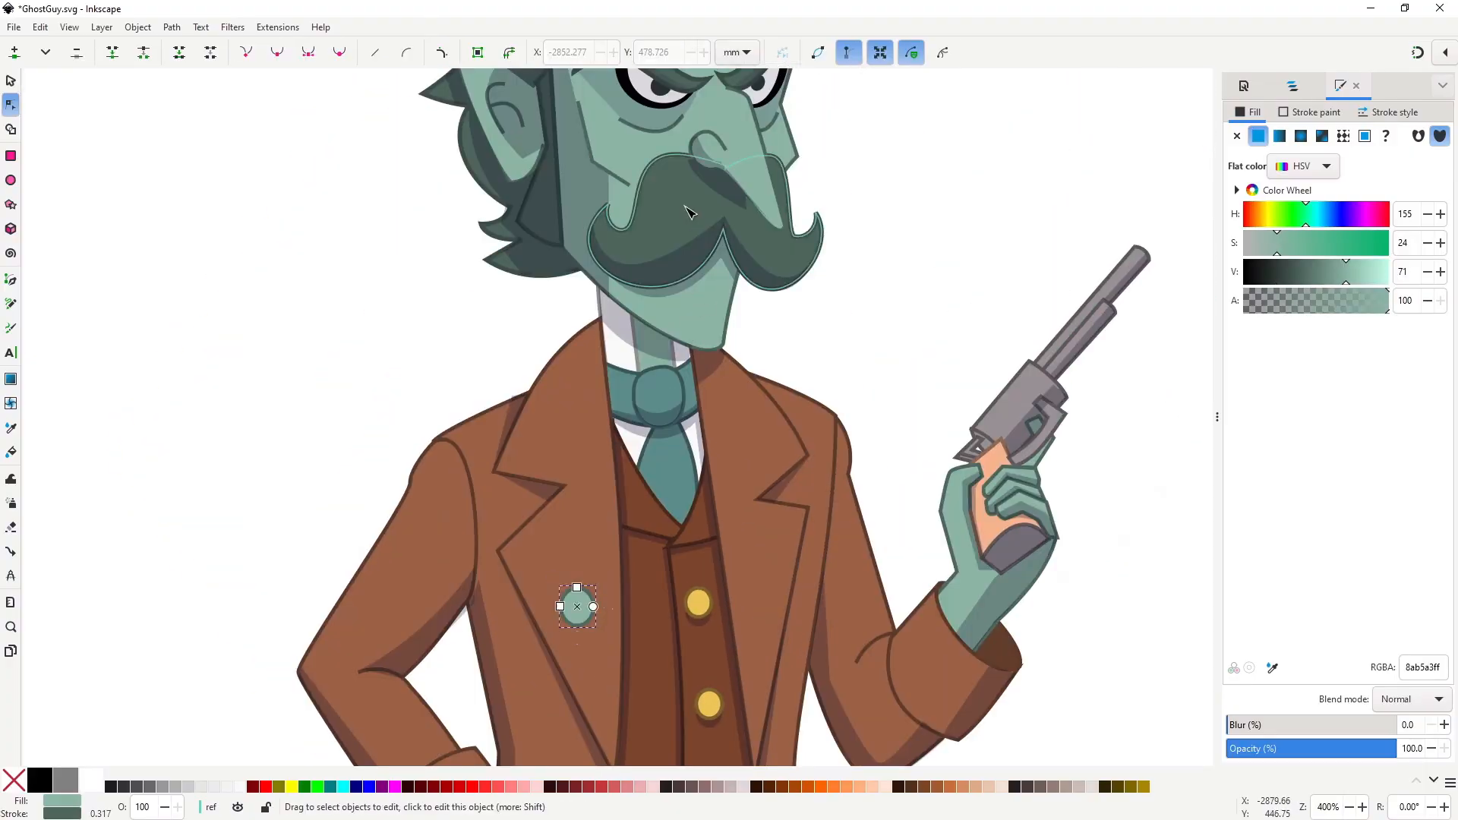
{"action": "left_click", "coordinate": [687, 212]}
{"action": "key", "text": "s"}
{"action": "key", "text": "ctrl+c"}
{"action": "left_click", "coordinate": [579, 612]}
{"action": "key", "text": "ctrl+shift+v"}
Draw the first three inward-curving sides of a seven-pointed star badge around the lapel ellipse.
{"action": "key", "text": "b"}
{"action": "scroll", "coordinate": [596, 554], "scroll_direction": "up", "scroll_amount": 3}
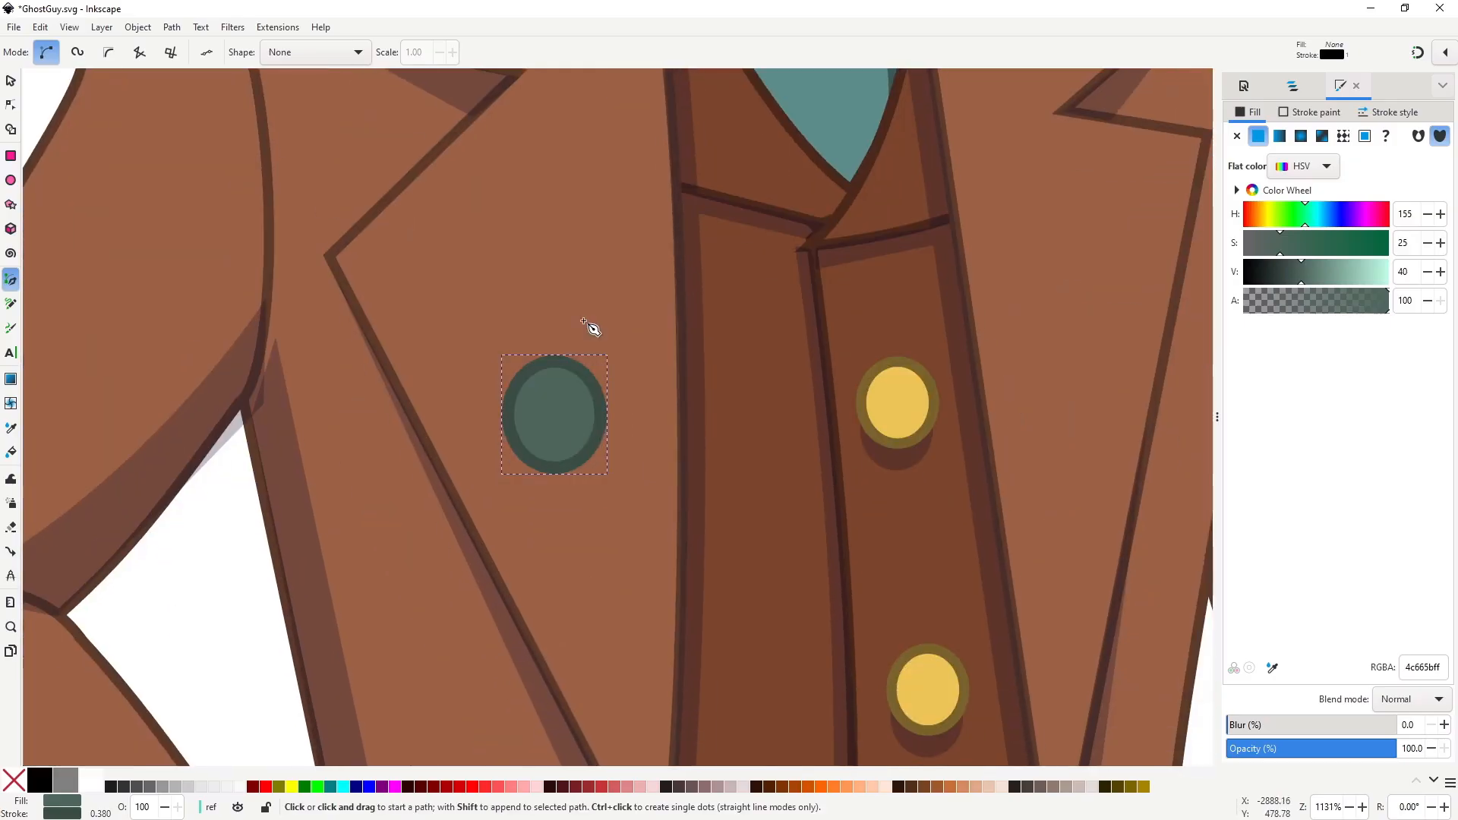
{"action": "left_click", "coordinate": [577, 304]}
{"action": "left_click_drag", "start_coordinate": [631, 362], "coordinate": [728, 345]}
{"action": "right_click", "coordinate": [636, 366]}
{"action": "left_click", "coordinate": [633, 363]}
{"action": "mouse_move", "coordinate": [630, 454]}
{"action": "left_mouse_down"}
{"action": "mouse_move", "coordinate": [676, 488]}
{"action": "mouse_move", "coordinate": [658, 477]}
{"action": "left_mouse_up"}
{"action": "right_click", "coordinate": [658, 477]}
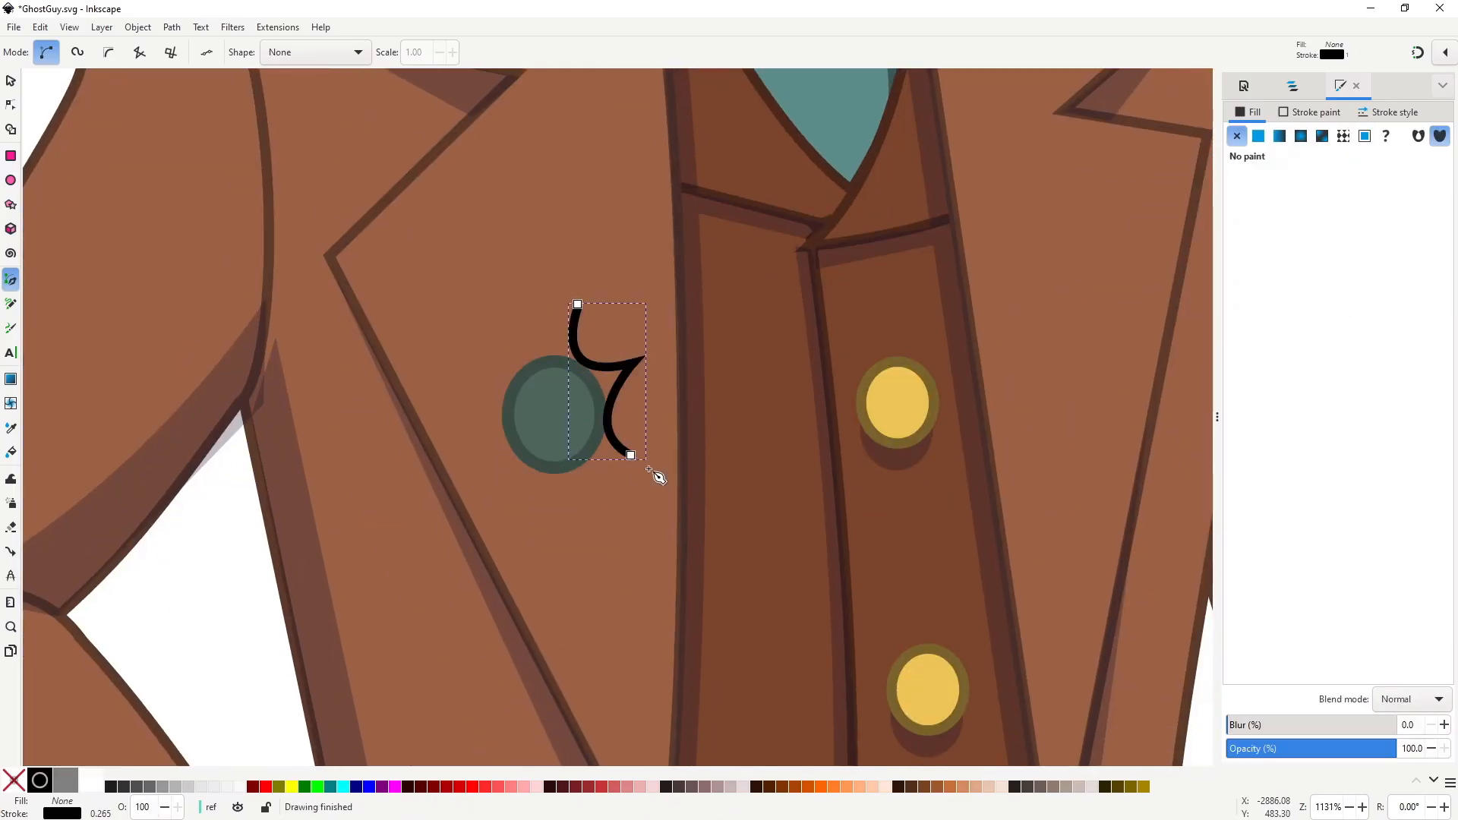
{"action": "left_click_drag", "start_coordinate": [567, 510], "coordinate": [593, 590]}
{"action": "right_click", "coordinate": [575, 519]}
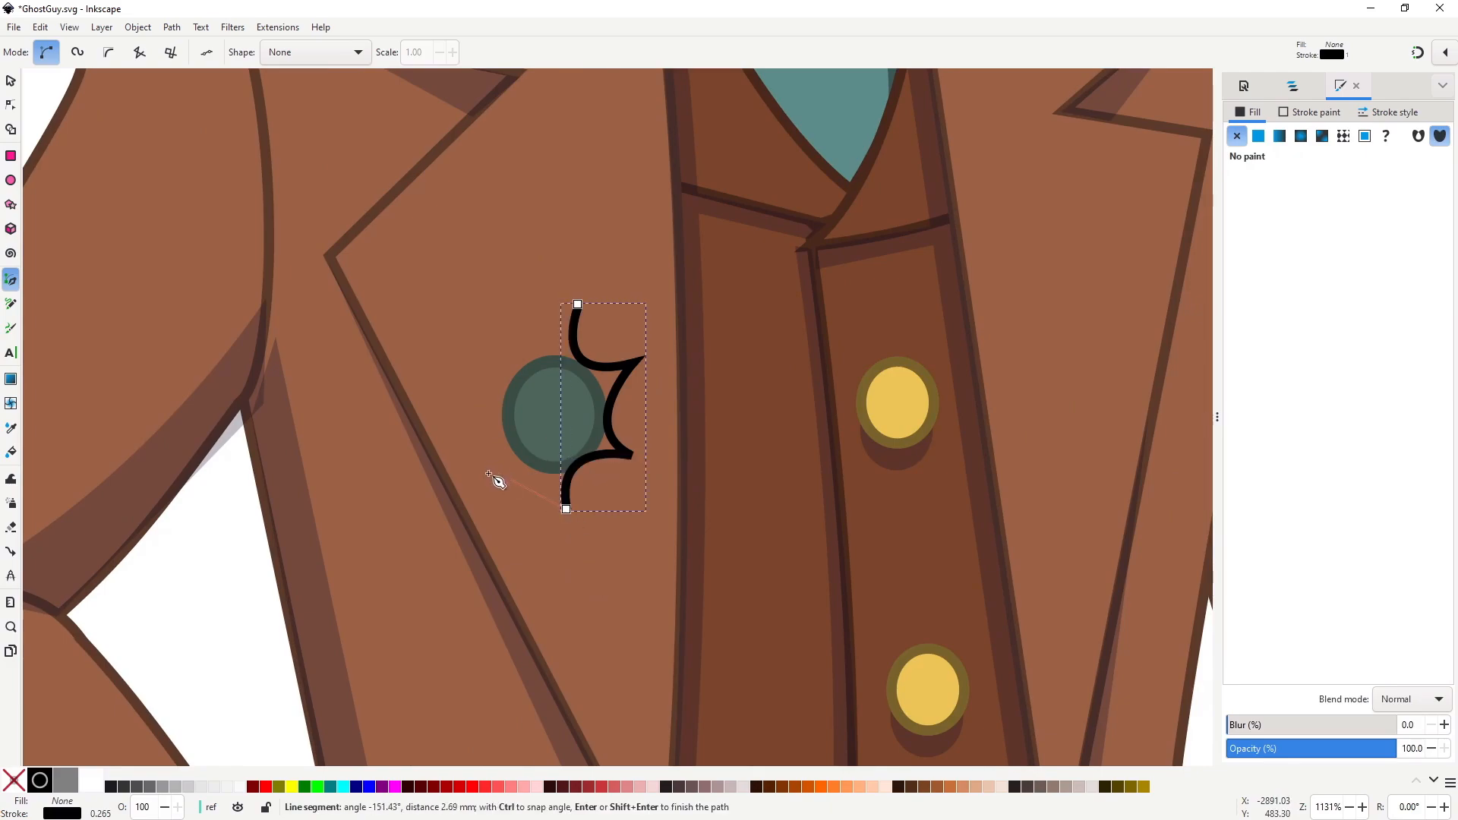
Draw the remaining four inward-curving sides of the star badge and close its outline at the top point.
{"action": "left_click_drag", "start_coordinate": [490, 468], "coordinate": [439, 508]}
{"action": "right_click", "coordinate": [439, 509]}
{"action": "left_click_drag", "start_coordinate": [492, 411], "coordinate": [417, 356]}
{"action": "right_click", "coordinate": [483, 385]}
{"action": "mouse_move", "coordinate": [517, 332]}
{"action": "left_mouse_down"}
{"action": "mouse_move", "coordinate": [488, 278]}
{"action": "mouse_move", "coordinate": [498, 286]}
{"action": "left_mouse_up"}
{"action": "right_click", "coordinate": [498, 286]}
{"action": "mouse_move", "coordinate": [608, 287]}
{"action": "left_mouse_down"}
{"action": "mouse_move", "coordinate": [608, 212]}
{"action": "mouse_move", "coordinate": [680, 329]}
{"action": "left_mouse_up"}
Colour the star's fill and outline with the waistcoat's brown 7a452b and extend its bottom point slightly downward.
{"action": "key", "text": "d"}
{"action": "left_click", "coordinate": [758, 425], "text": "shift"}
{"action": "left_click", "coordinate": [757, 425]}
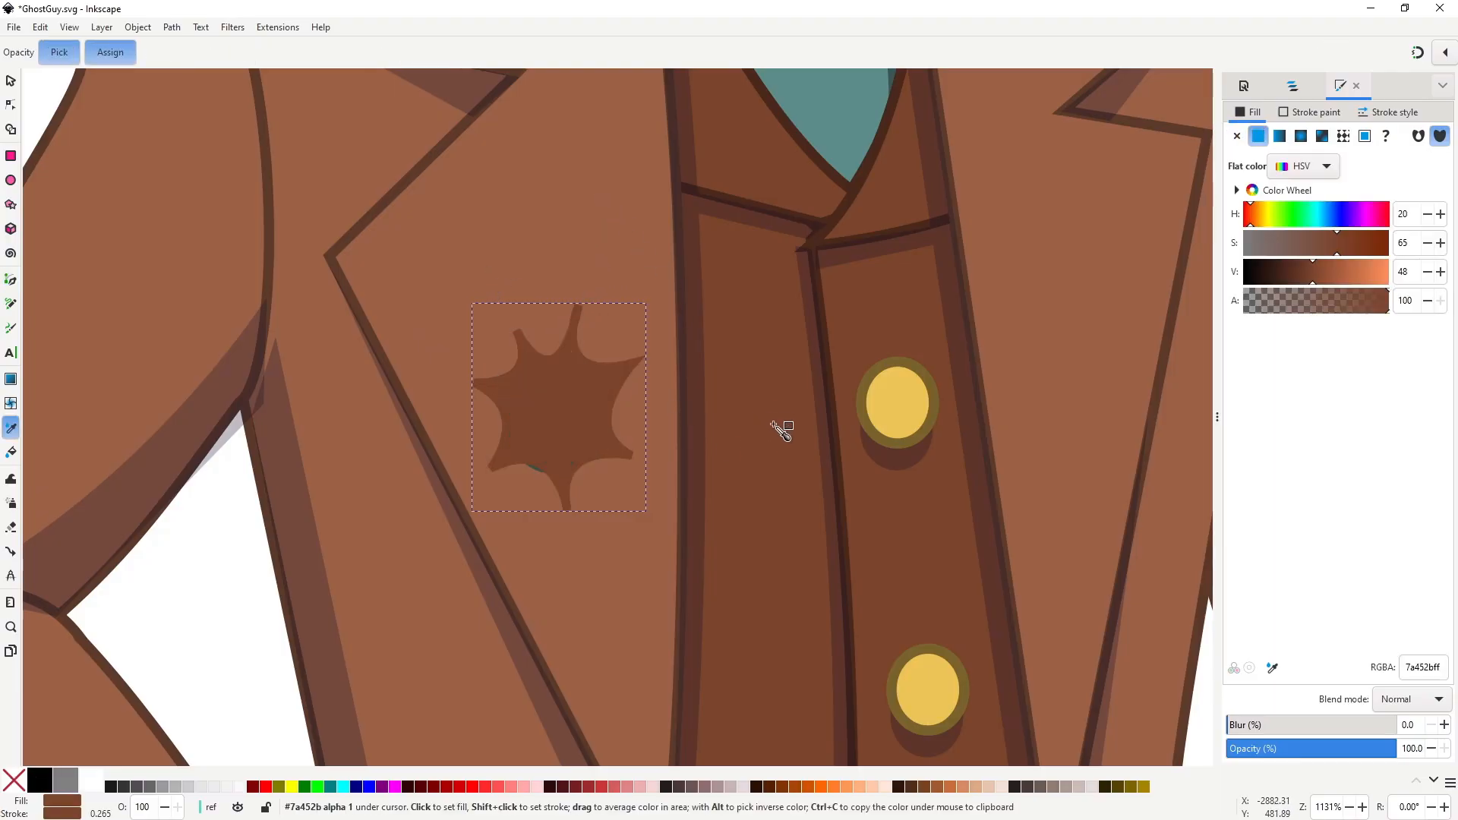
{"action": "key", "text": "n"}
{"action": "left_click_drag", "start_coordinate": [564, 508], "coordinate": [563, 524]}
Recolour the star's outline with the dark brown 49291a of the waistcoat's front line.
{"action": "key", "text": "s"}
{"action": "key", "text": "d"}
{"action": "left_click", "coordinate": [837, 451], "text": "shift"}
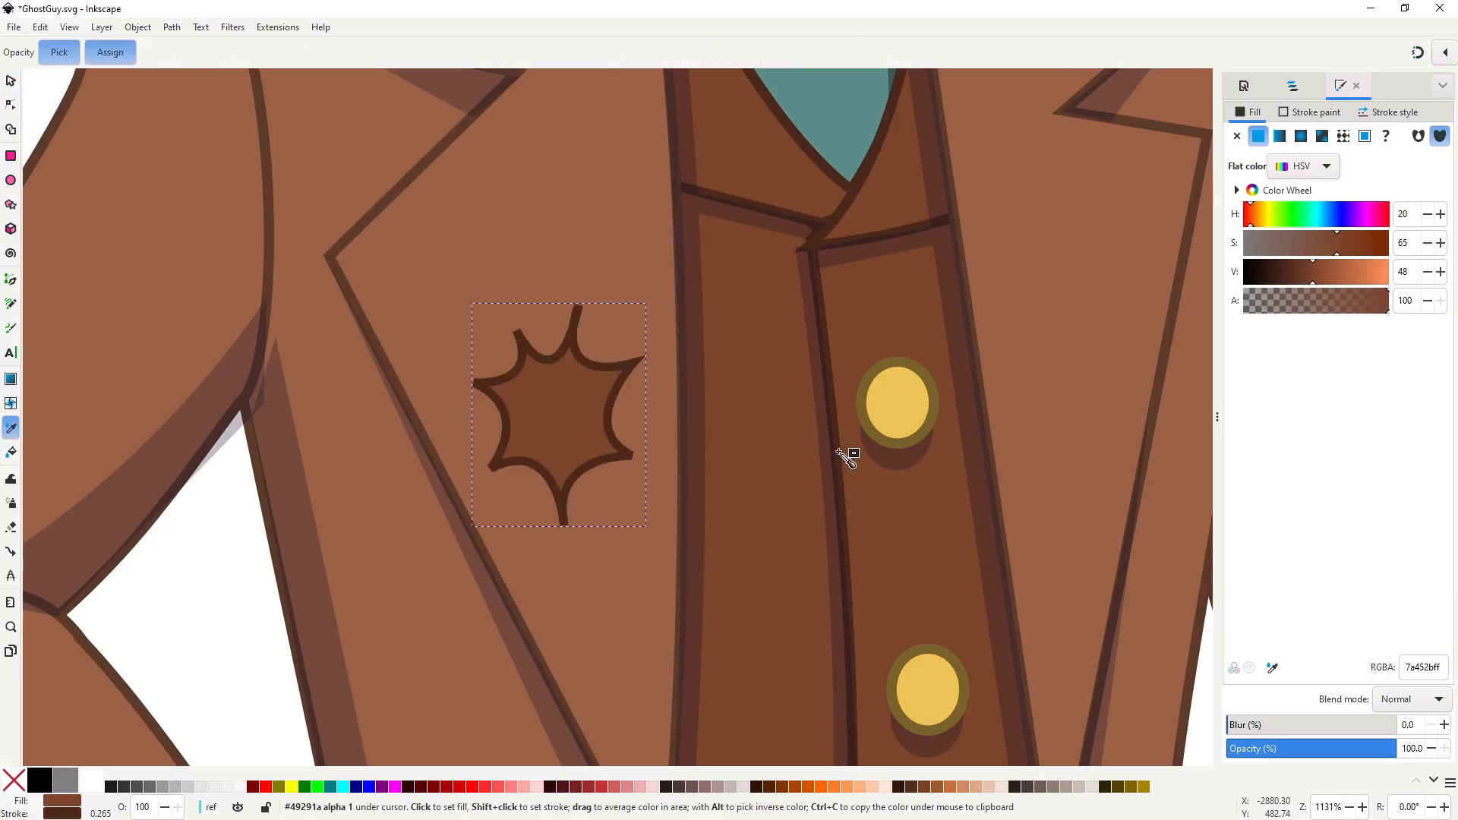
Lower the star behind the green ellipse and enlarge it slightly.
{"action": "key", "text": "s"}
{"action": "key", "text": "Page_Down"}
{"action": "left_click_drag", "start_coordinate": [658, 304], "coordinate": [682, 296]}
Adjust the size of the green ellipse so that it fits the star's centre.
{"action": "left_click", "coordinate": [590, 427]}
{"action": "left_click_drag", "start_coordinate": [616, 355], "coordinate": [623, 358]}
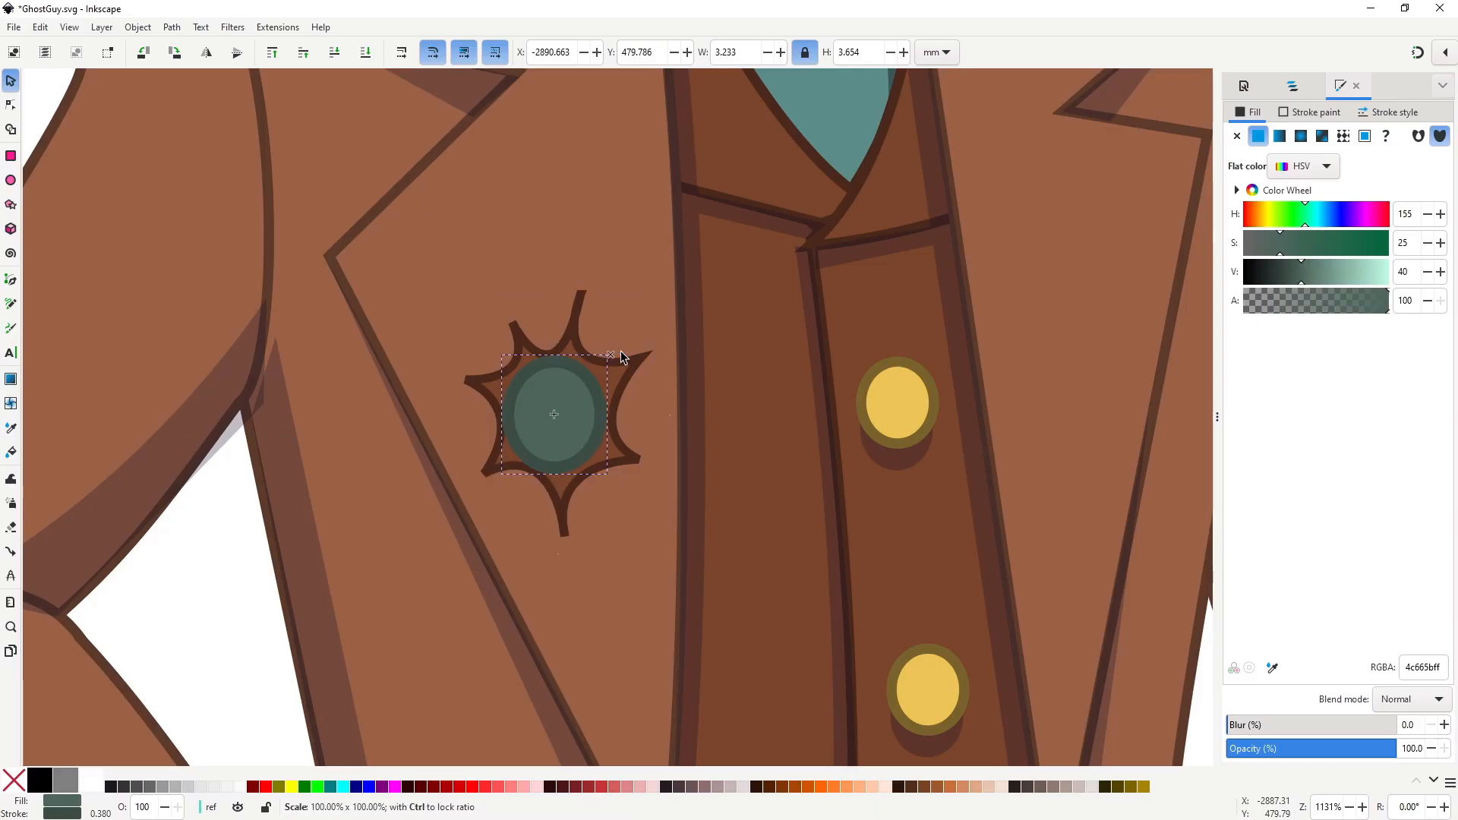
{"action": "left_click_drag", "start_coordinate": [612, 420], "coordinate": [619, 417]}
{"action": "left_click", "coordinate": [638, 544]}
{"action": "scroll", "coordinate": [639, 544], "scroll_direction": "down", "scroll_amount": 5}
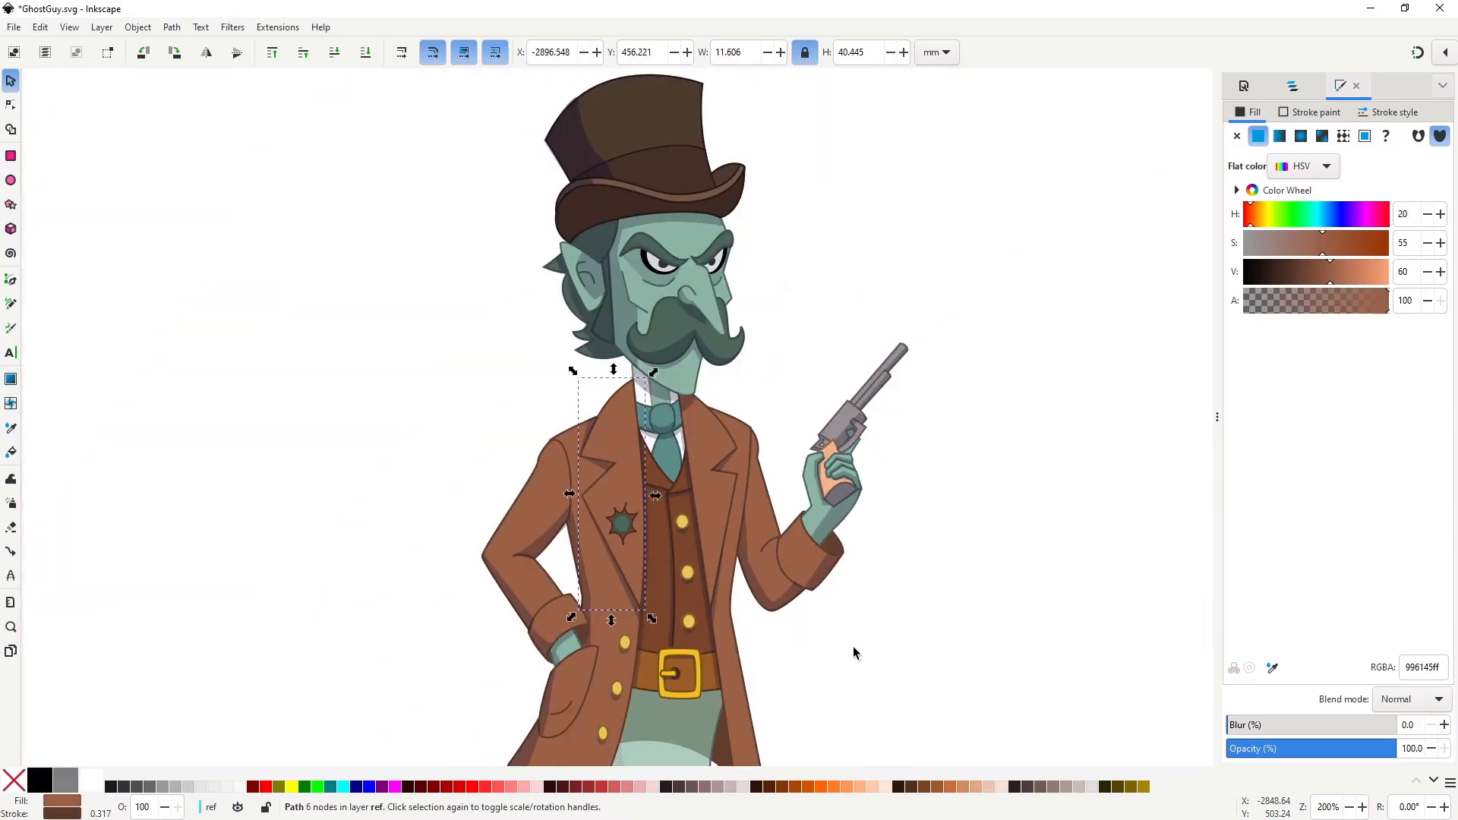
{"action": "left_click", "coordinate": [855, 650]}
Give the ellipse in the star the light green fill and dark green outline of the ghost's skin.
{"action": "left_click_drag", "start_coordinate": [811, 600], "coordinate": [726, 440]}
{"action": "scroll", "coordinate": [537, 364], "scroll_direction": "up", "scroll_amount": 2}
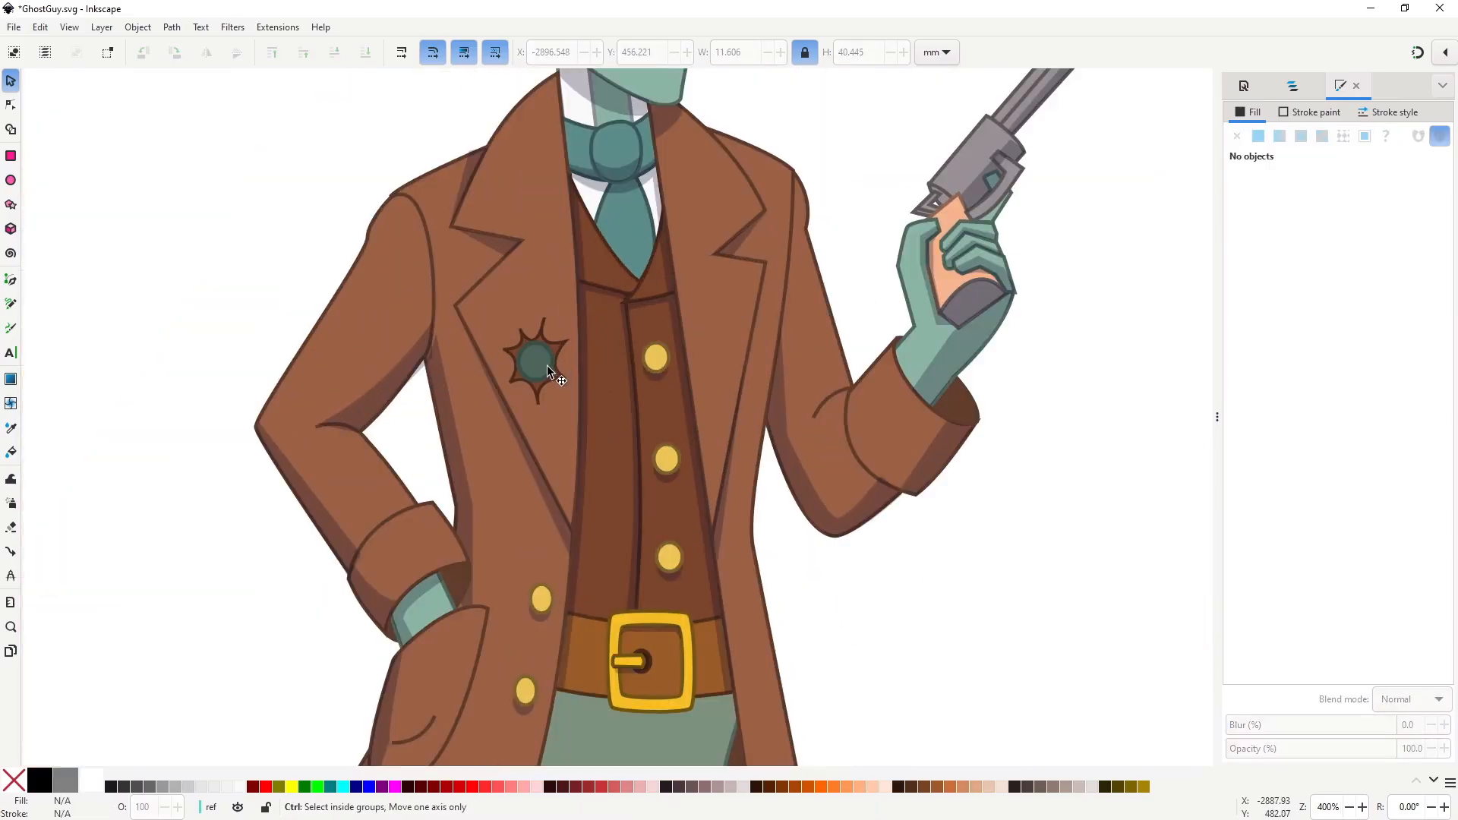
{"action": "left_click", "coordinate": [538, 364]}
{"action": "left_click", "coordinate": [958, 610]}
Slightly resize the light green ellipse inside the star badge.
{"action": "scroll", "coordinate": [564, 344], "scroll_direction": "up", "scroll_amount": 2}
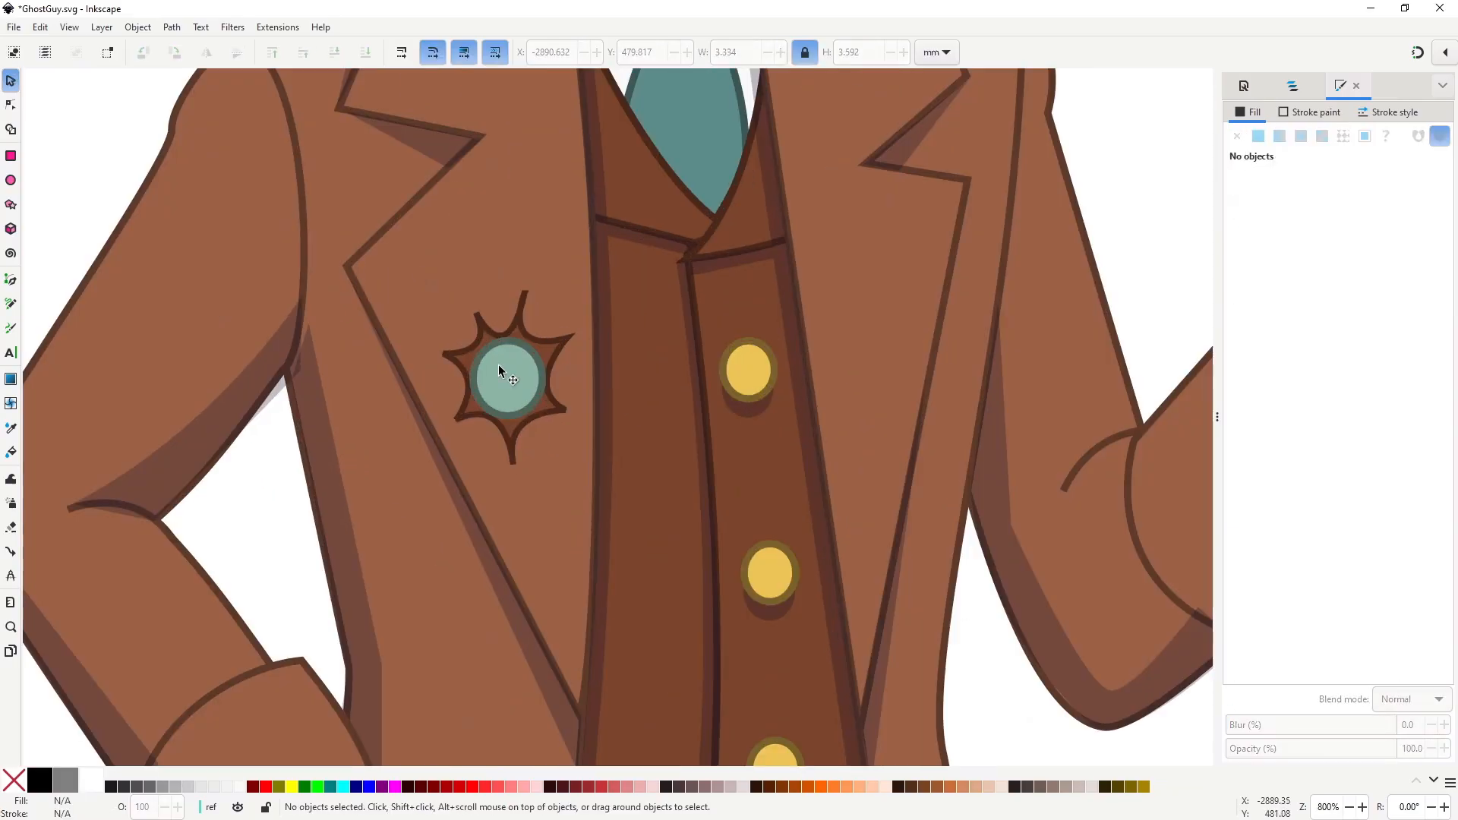
{"action": "left_click", "coordinate": [499, 365]}
{"action": "left_click_drag", "start_coordinate": [556, 332], "coordinate": [560, 338]}
{"action": "left_click", "coordinate": [617, 416]}
{"action": "scroll", "coordinate": [617, 416], "scroll_direction": "down", "scroll_amount": 4}
{"action": "left_click", "coordinate": [823, 583]}
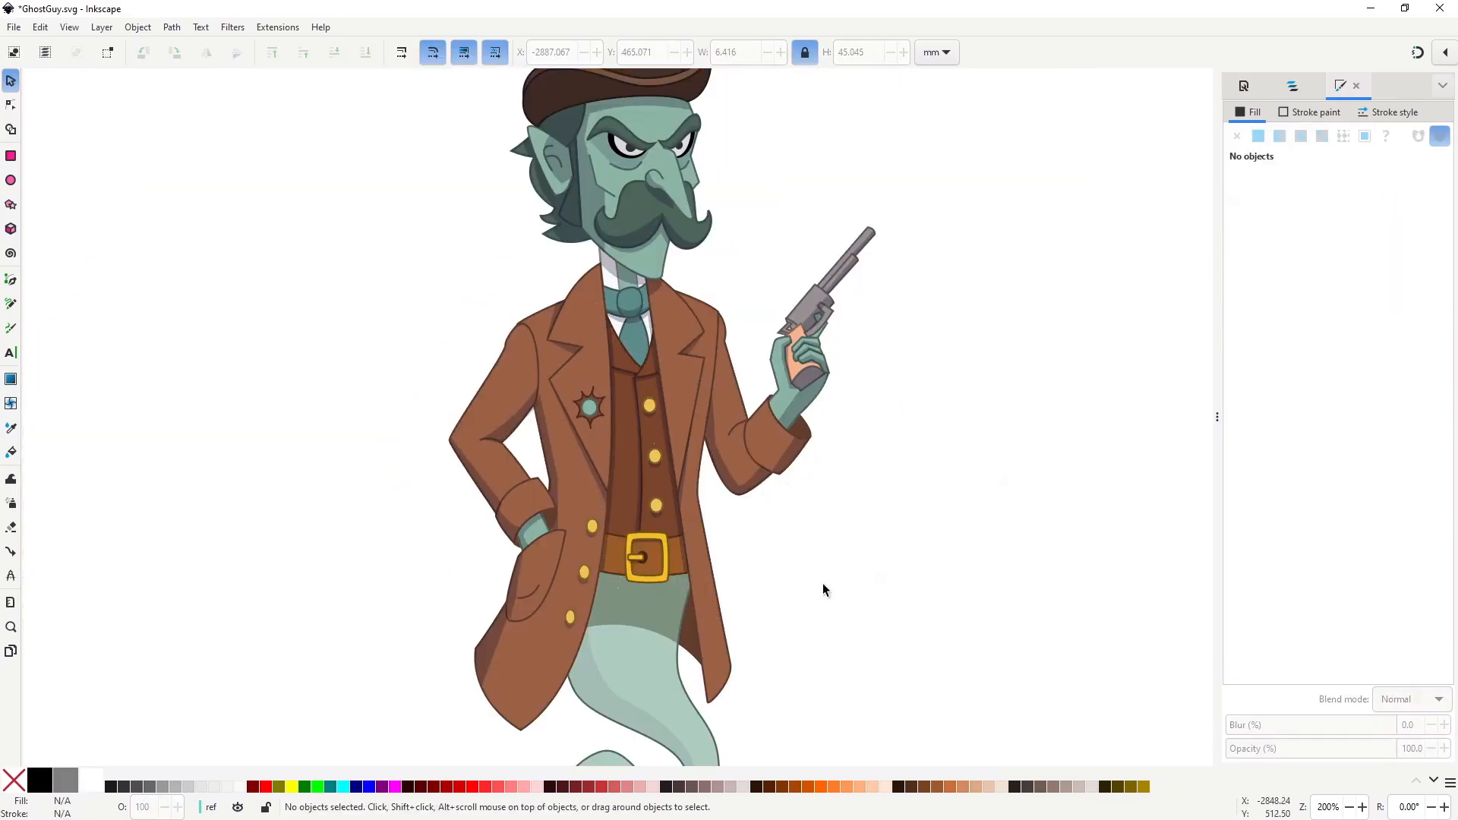
Draw a narrow closed zigzag outline rising from the green ellipse in the lapel's star towards the collar.
{"action": "scroll", "coordinate": [594, 398], "scroll_direction": "up", "scroll_amount": 4}
{"action": "scroll", "coordinate": [604, 440], "scroll_direction": "up", "scroll_amount": 3}
{"action": "key", "text": "b"}
{"action": "left_click", "coordinate": [606, 543]}
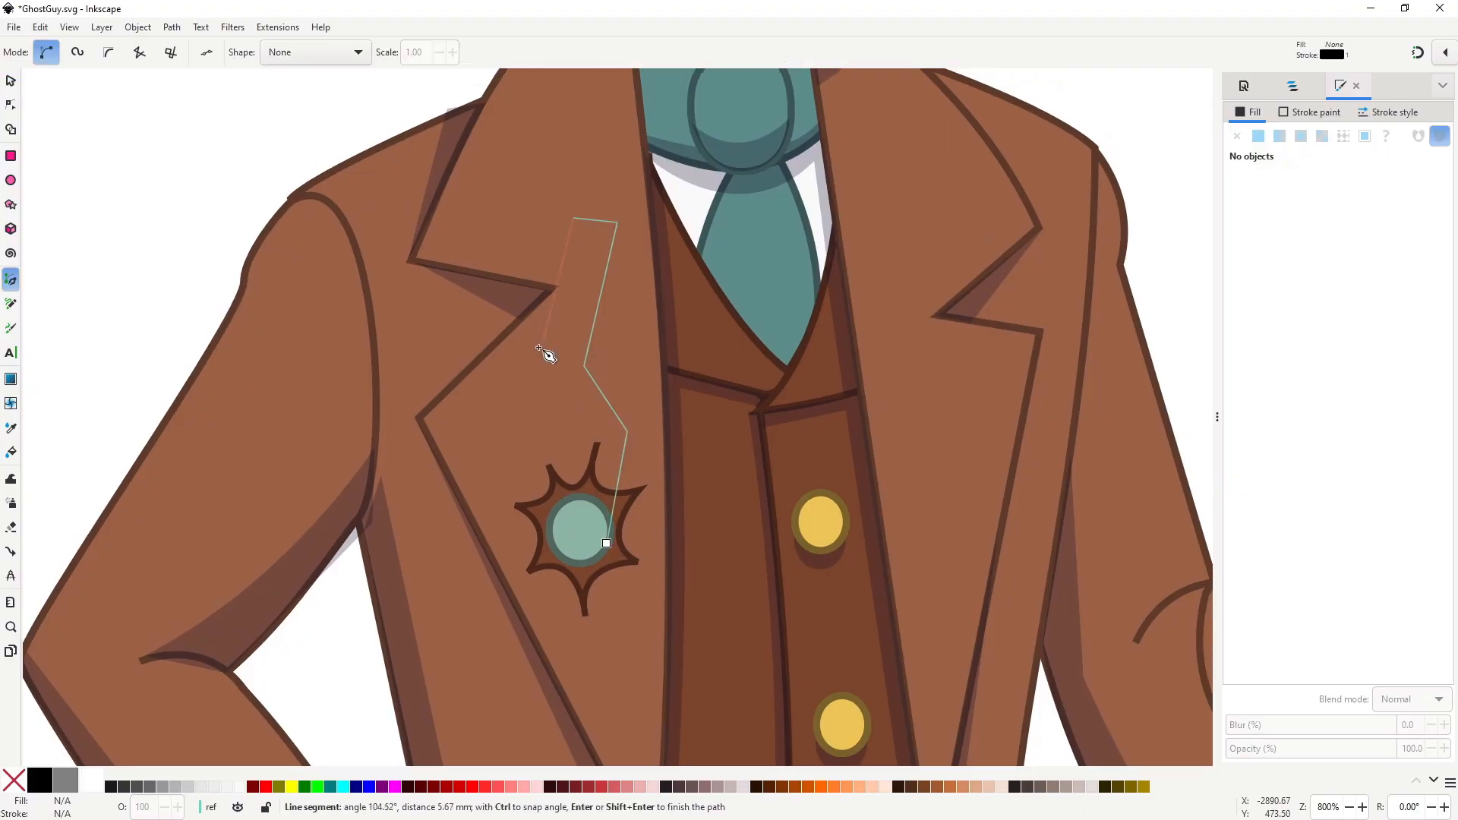
{"action": "left_click_drag", "start_coordinate": [606, 543], "coordinate": [651, 504]}
Smooth the outline's four middle nodes into a wavy smoke trail about 4.4 by 13.5 mm and lower its upper end.
{"action": "key", "text": "n"}
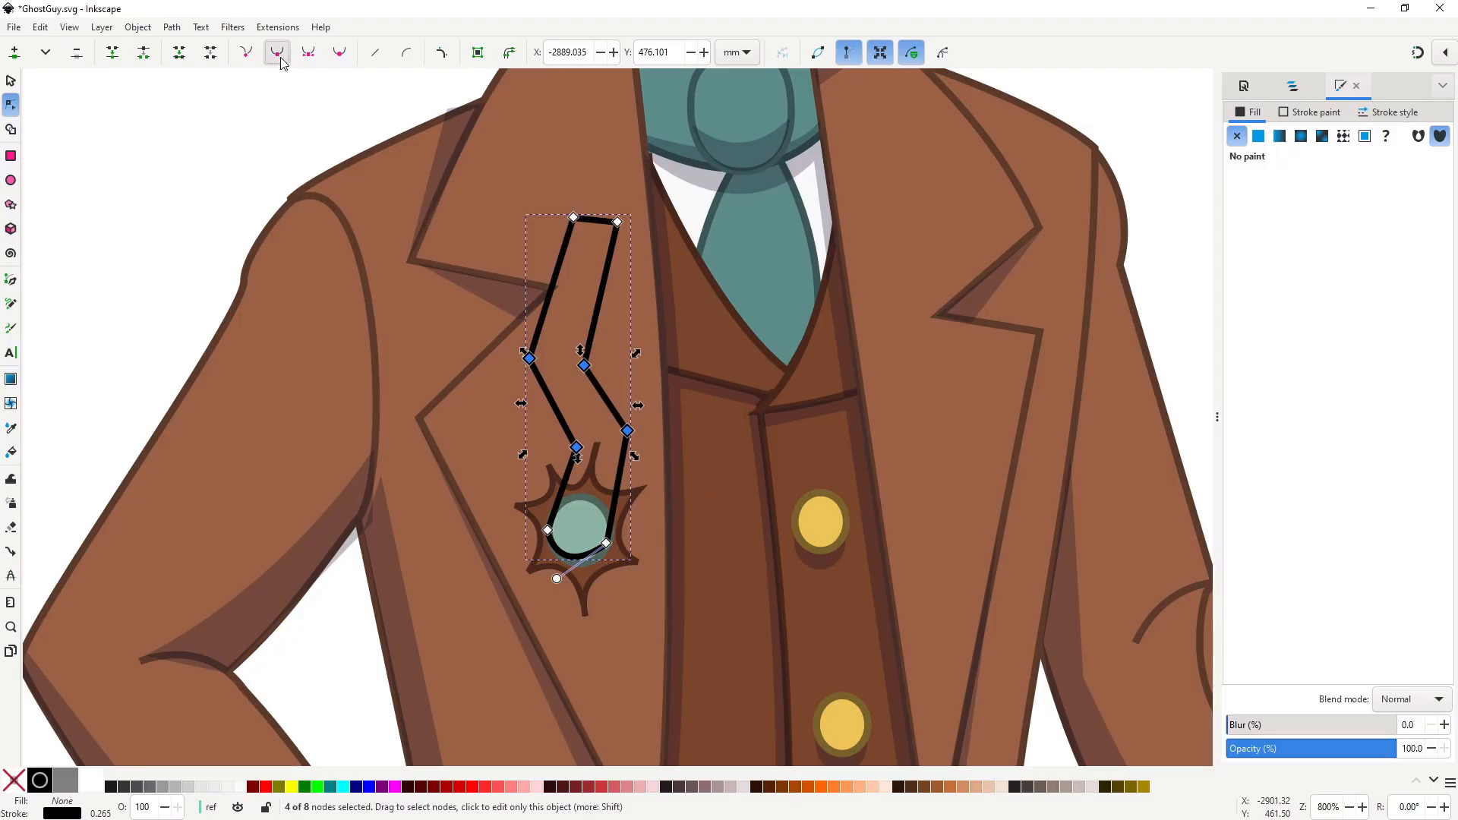
{"action": "left_click", "coordinate": [279, 56]}
{"action": "left_click_drag", "start_coordinate": [660, 467], "coordinate": [571, 448]}
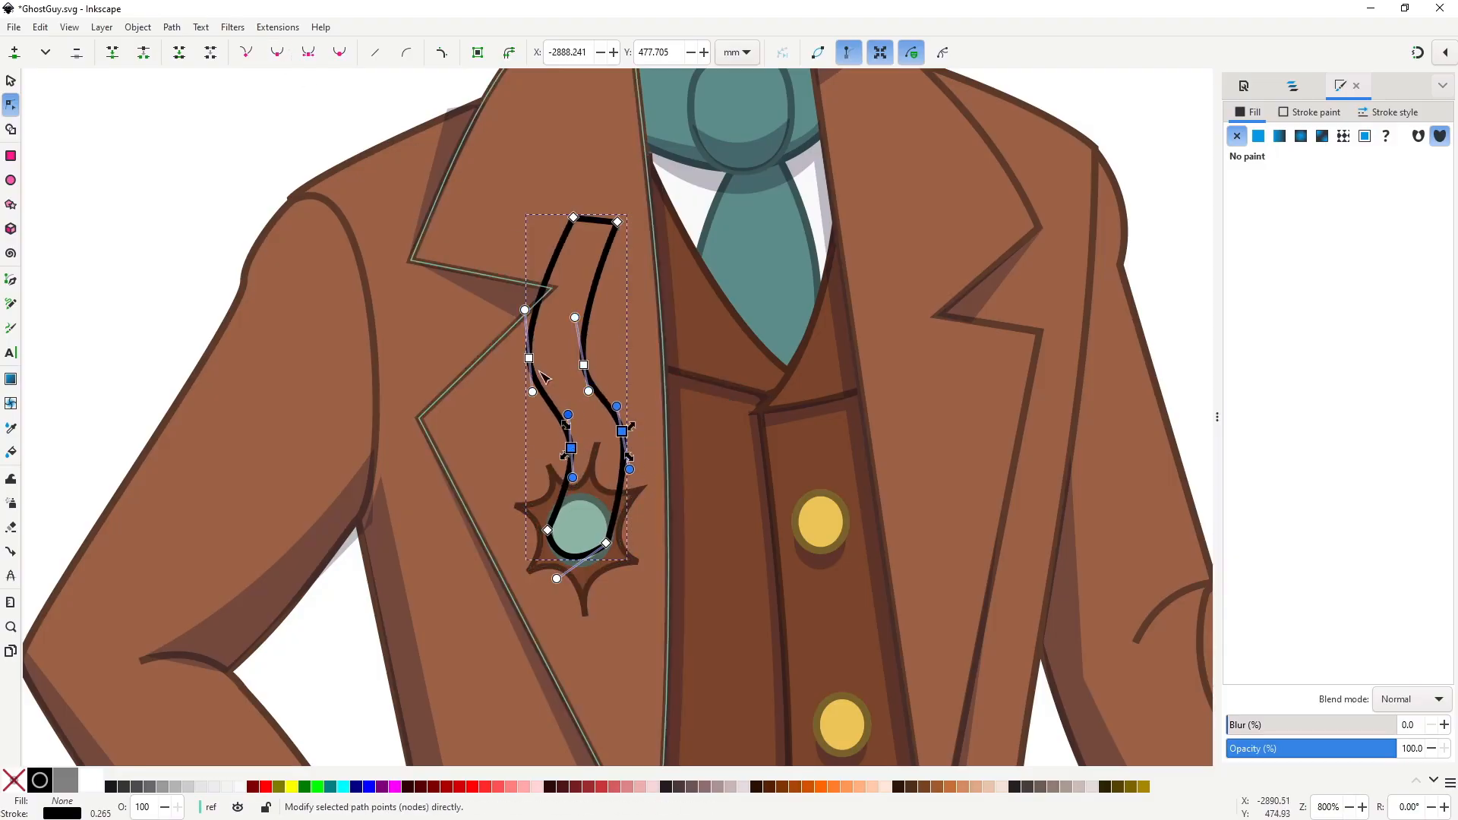
{"action": "left_click_drag", "start_coordinate": [493, 332], "coordinate": [610, 386]}
{"action": "mouse_move", "coordinate": [583, 365]}
{"action": "left_mouse_down"}
{"action": "mouse_move", "coordinate": [587, 385]}
{"action": "mouse_move", "coordinate": [588, 365]}
{"action": "left_mouse_up"}
{"action": "left_click_drag", "start_coordinate": [550, 242], "coordinate": [635, 202]}
{"action": "left_click_drag", "start_coordinate": [617, 221], "coordinate": [620, 258]}
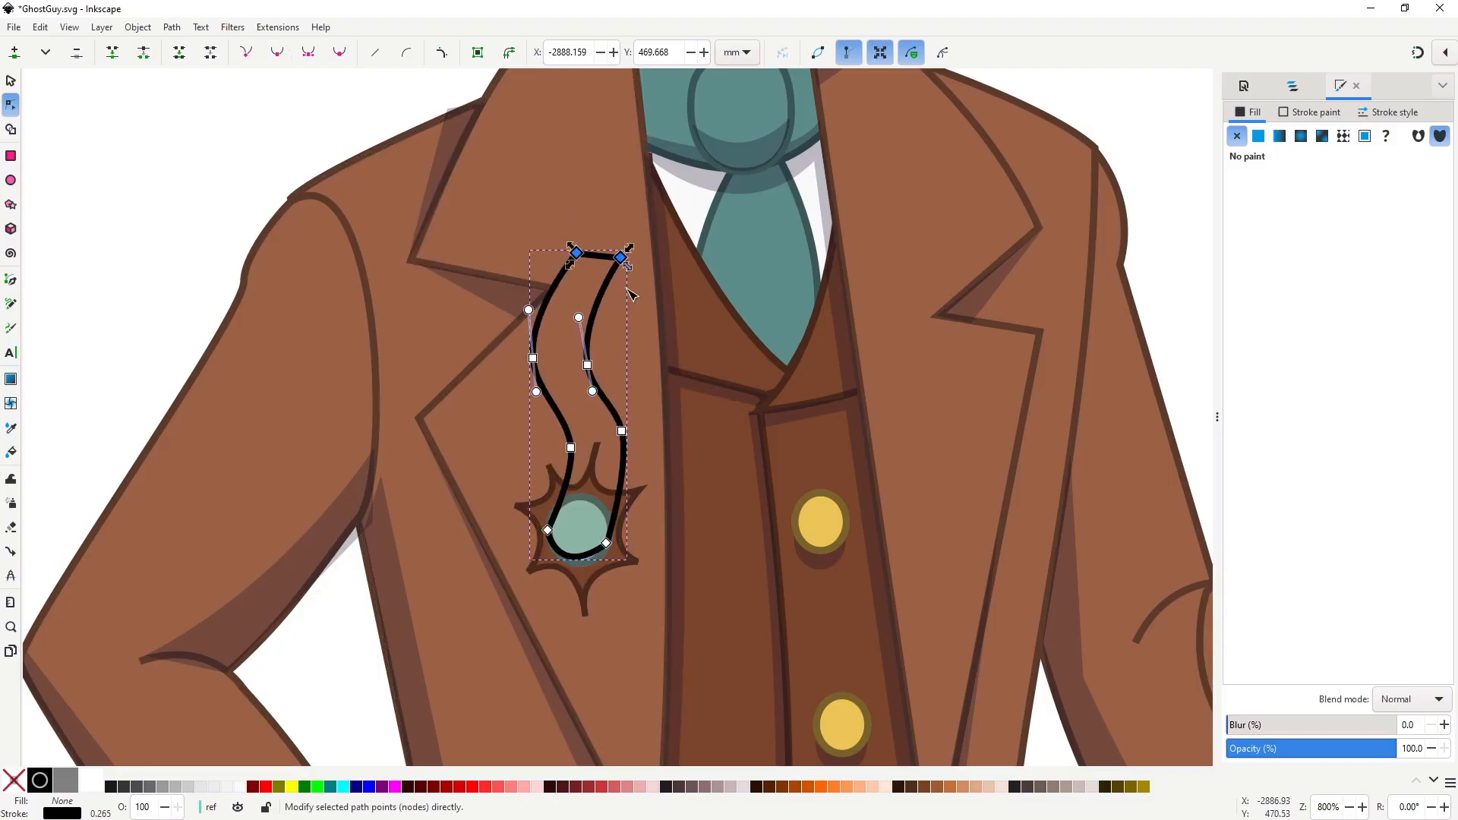
Give the smoke trail the translucent green fill of the ghost's tail and remove its outline.
{"action": "key", "text": "s"}
{"action": "key", "text": "minus"}
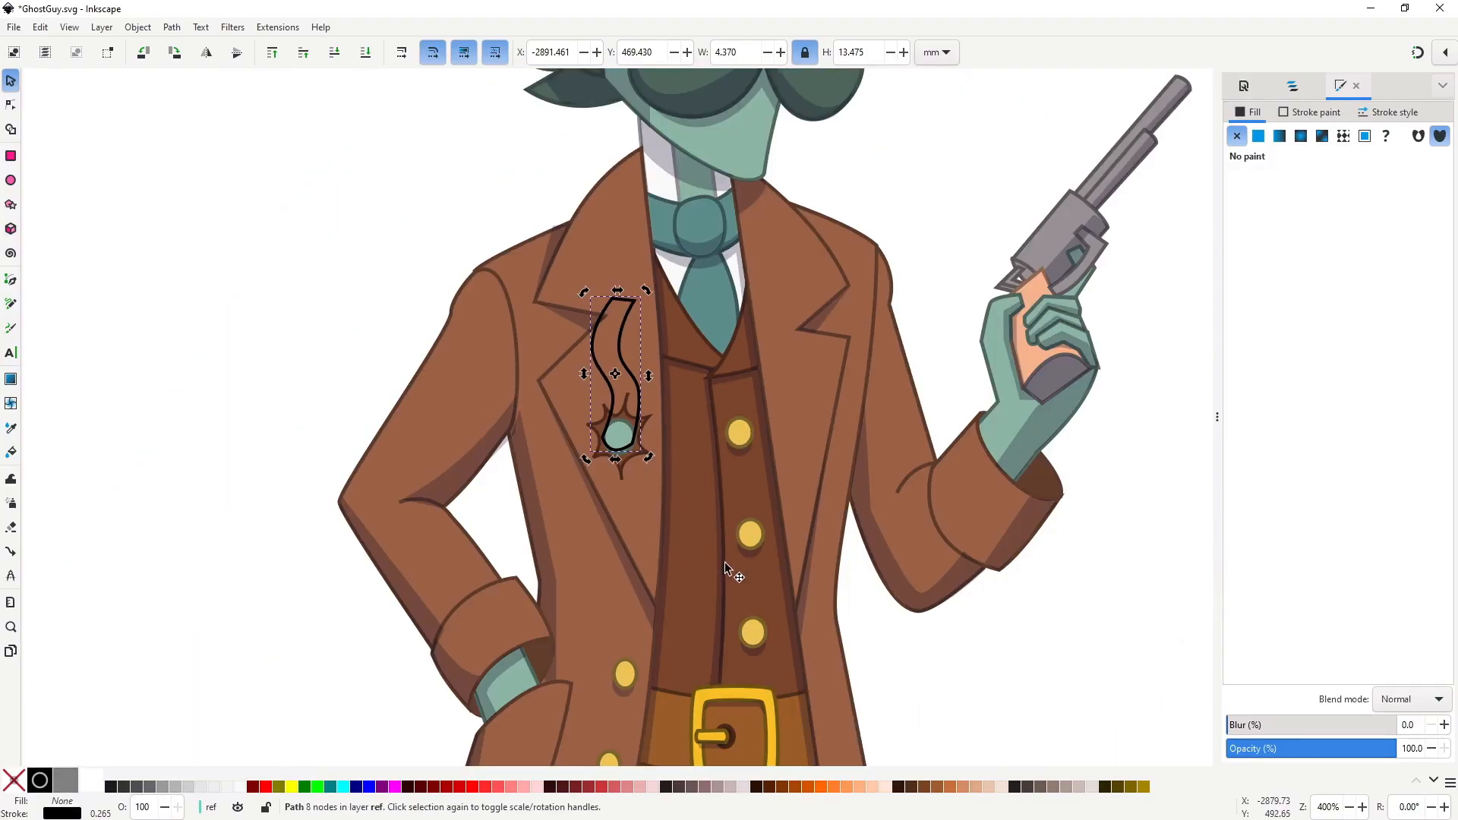
{"action": "scroll", "coordinate": [727, 566], "scroll_direction": "down", "scroll_amount": 4}
{"action": "left_click", "coordinate": [739, 617]}
{"action": "key", "text": "ctrl+c"}
{"action": "scroll", "coordinate": [727, 532], "scroll_direction": "up", "scroll_amount": 3}
{"action": "left_click", "coordinate": [623, 295]}
{"action": "key", "text": "ctrl+shift+v"}
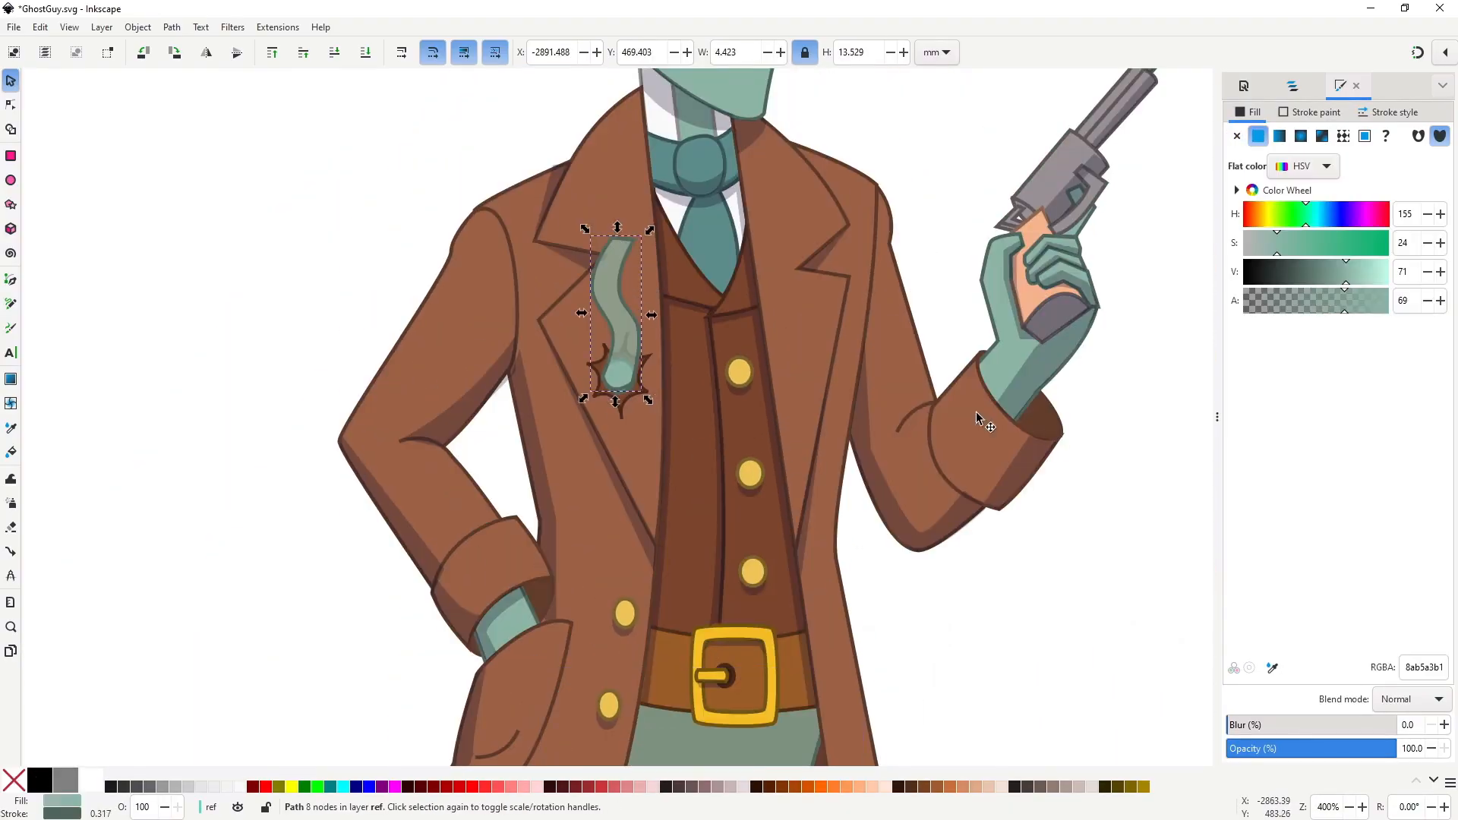
{"action": "left_click", "coordinate": [15, 780], "text": "shift"}
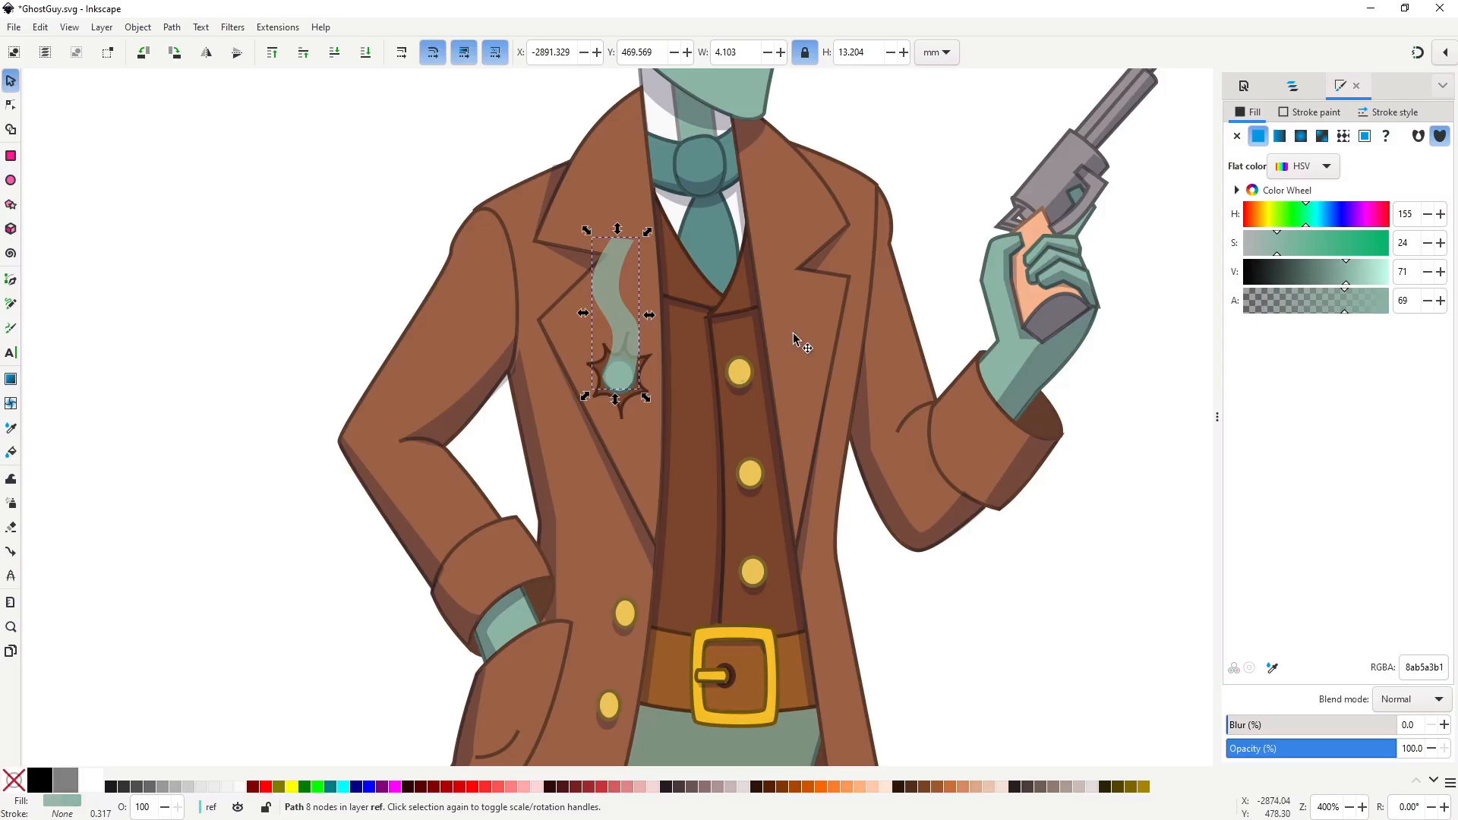
{"action": "key", "text": "Escape"}
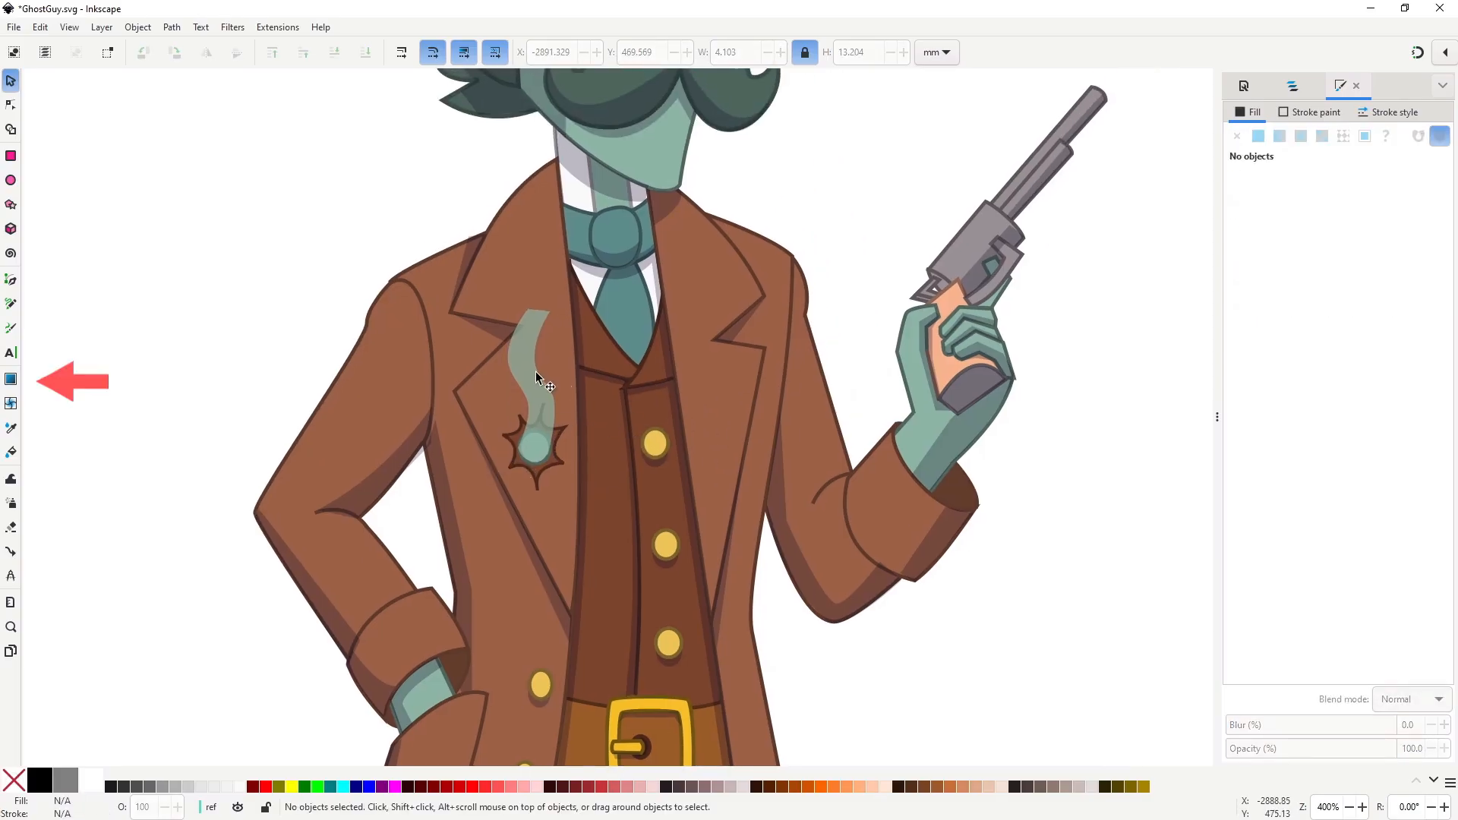
Apply a vertical linear gradient to the smoke trail so that it fades from green at the hole to transparent higher up.
{"action": "left_click", "coordinate": [535, 372]}
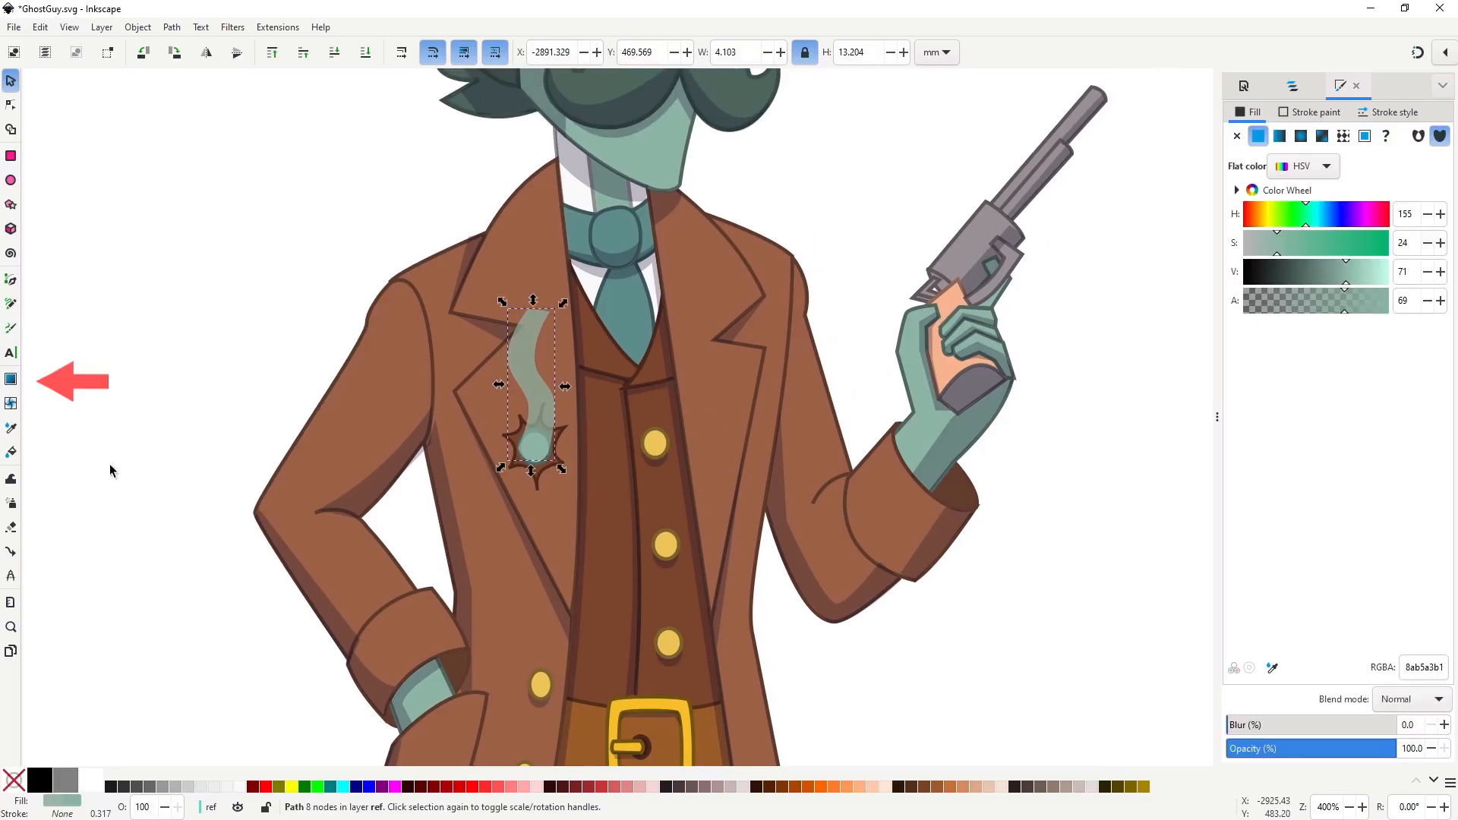
{"action": "left_click", "coordinate": [15, 383]}
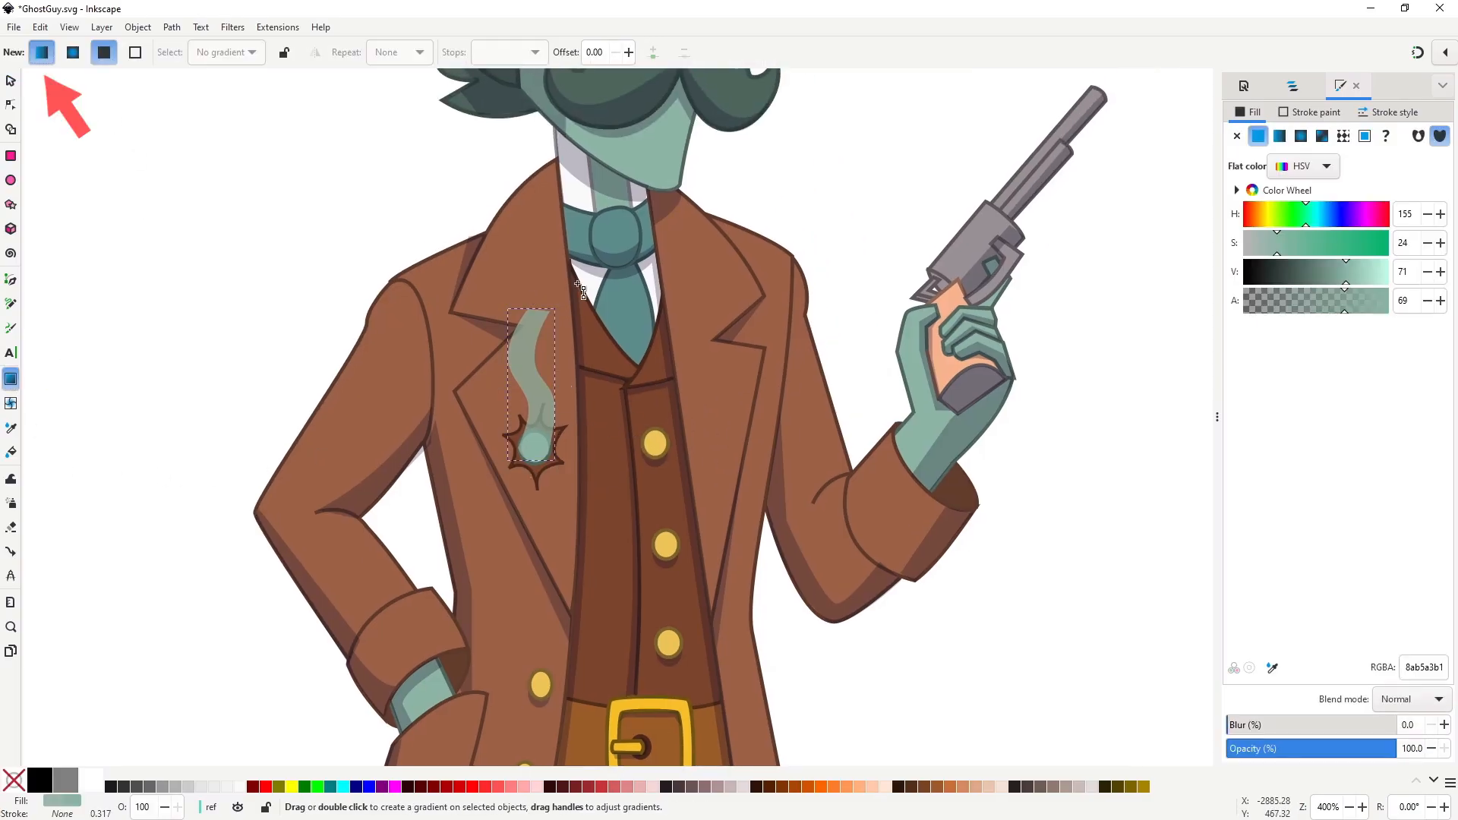
{"action": "mouse_move", "coordinate": [532, 317]}
{"action": "left_mouse_down"}
{"action": "mouse_move", "coordinate": [553, 458]}
{"action": "mouse_move", "coordinate": [518, 306]}
{"action": "left_mouse_up"}
{"action": "key", "text": "ctrl+z"}
{"action": "left_click_drag", "start_coordinate": [518, 451], "coordinate": [519, 415]}
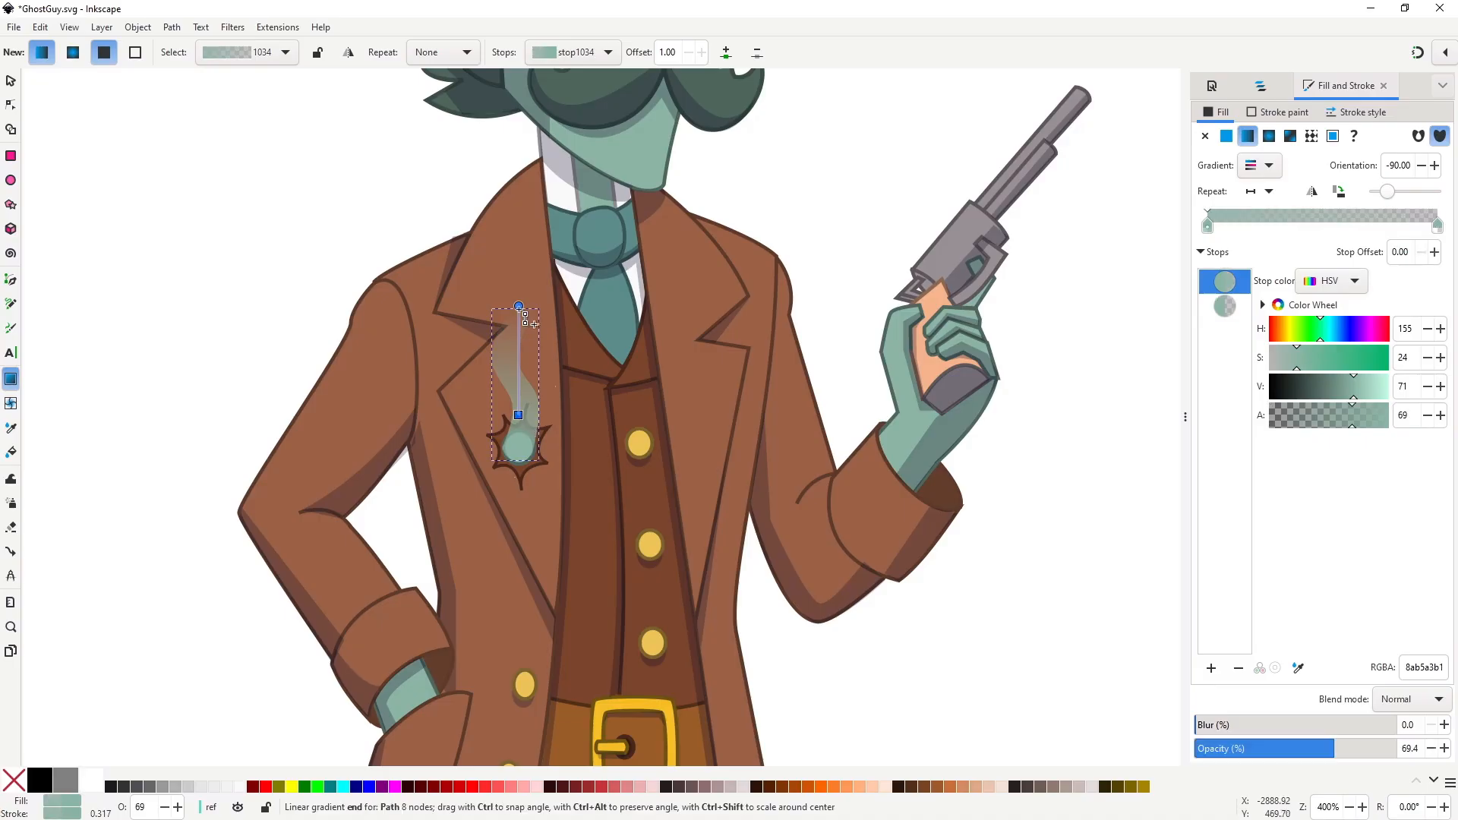
{"action": "left_click_drag", "start_coordinate": [520, 325], "coordinate": [519, 323]}
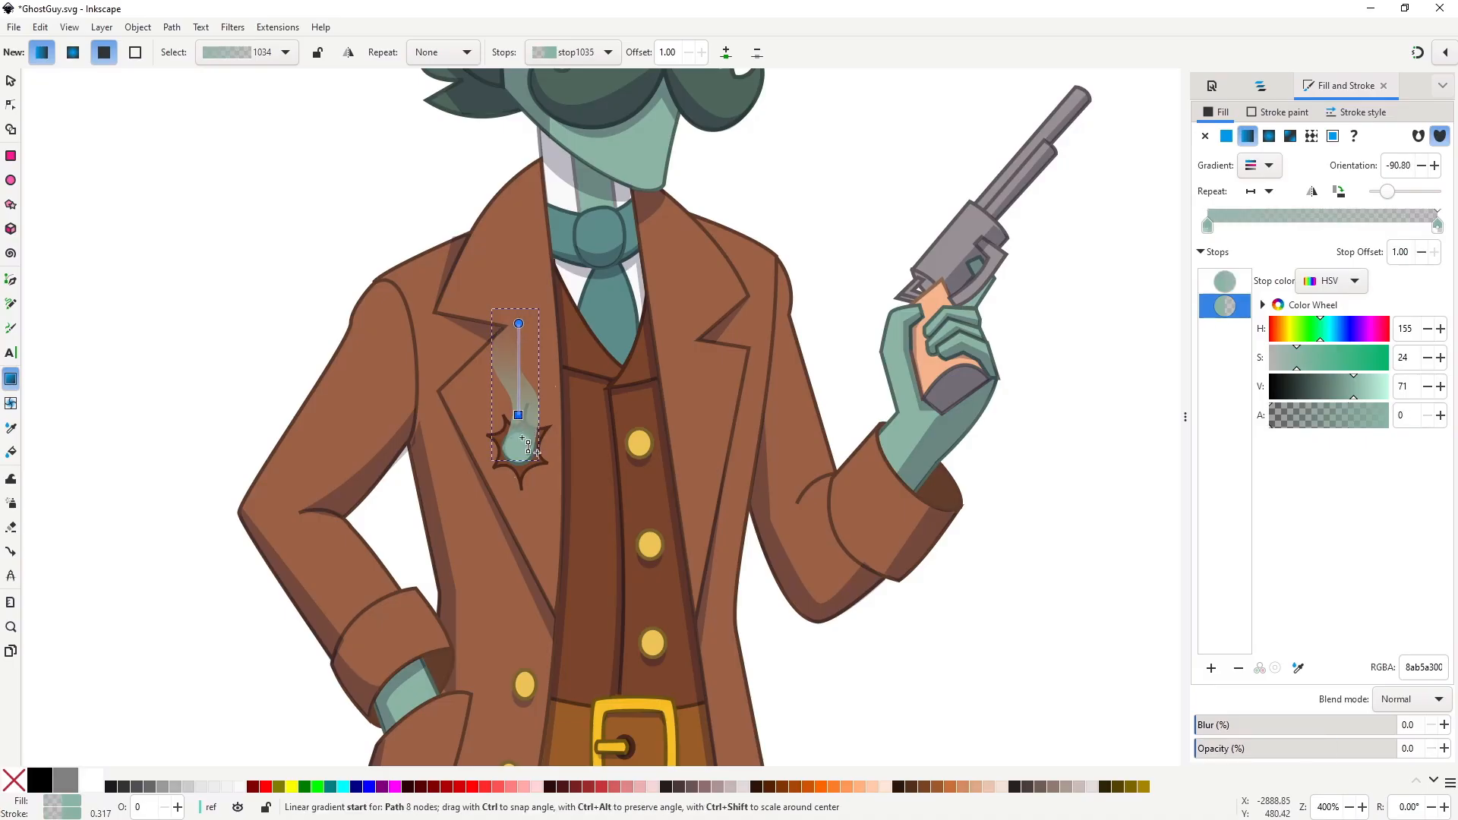
{"action": "left_click_drag", "start_coordinate": [518, 415], "coordinate": [519, 434]}
{"action": "key", "text": "s"}
{"action": "left_click", "coordinate": [1009, 657]}
{"action": "scroll", "coordinate": [733, 541], "scroll_direction": "down", "scroll_amount": 3}
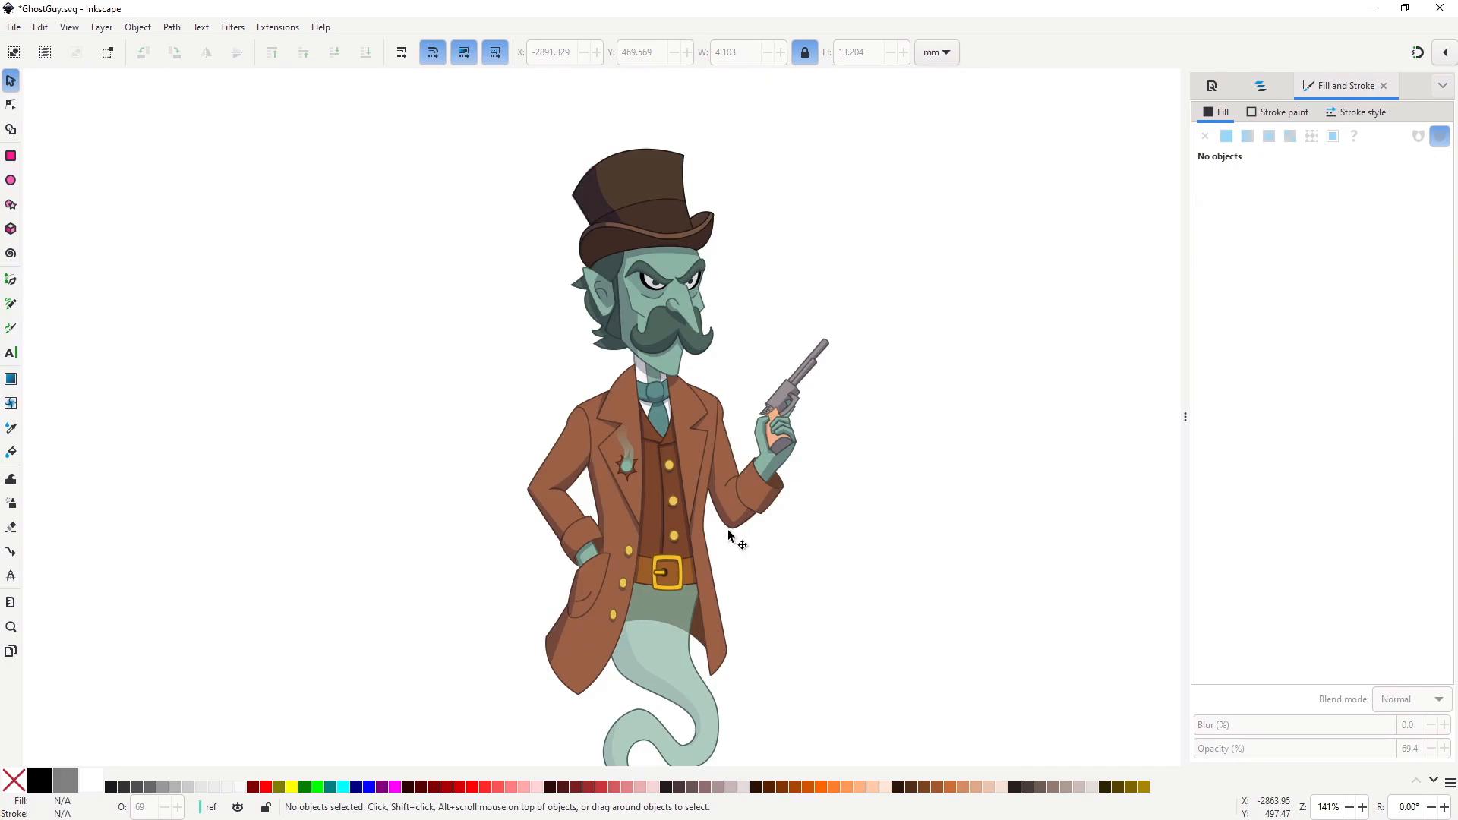
Group the star-shaped hole, green ellipse and smoke, scale the group to about 5 by 13.5 mm and raise it slightly on the lapel.
{"action": "scroll", "coordinate": [709, 539], "scroll_direction": "up", "scroll_amount": 2}
{"action": "left_click_drag", "start_coordinate": [481, 226], "coordinate": [563, 414]}
{"action": "scroll", "coordinate": [510, 308], "scroll_direction": "up", "scroll_amount": 1}
{"action": "left_click", "coordinate": [517, 316], "text": "shift"}
{"action": "left_click", "coordinate": [494, 243], "text": "shift"}
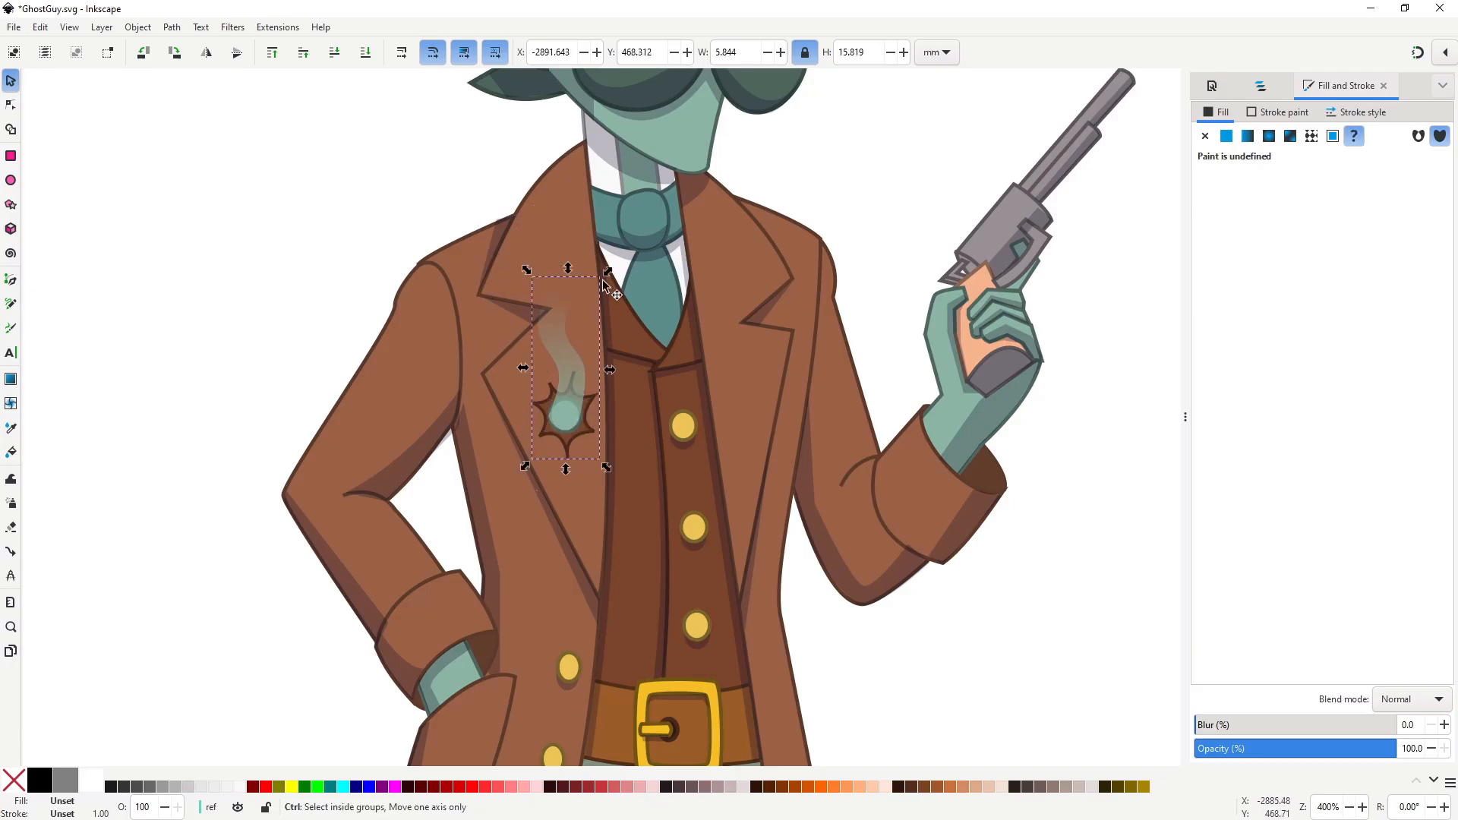
{"action": "left_click_drag", "start_coordinate": [608, 271], "coordinate": [594, 289]}
{"action": "left_click_drag", "start_coordinate": [563, 415], "coordinate": [563, 398]}
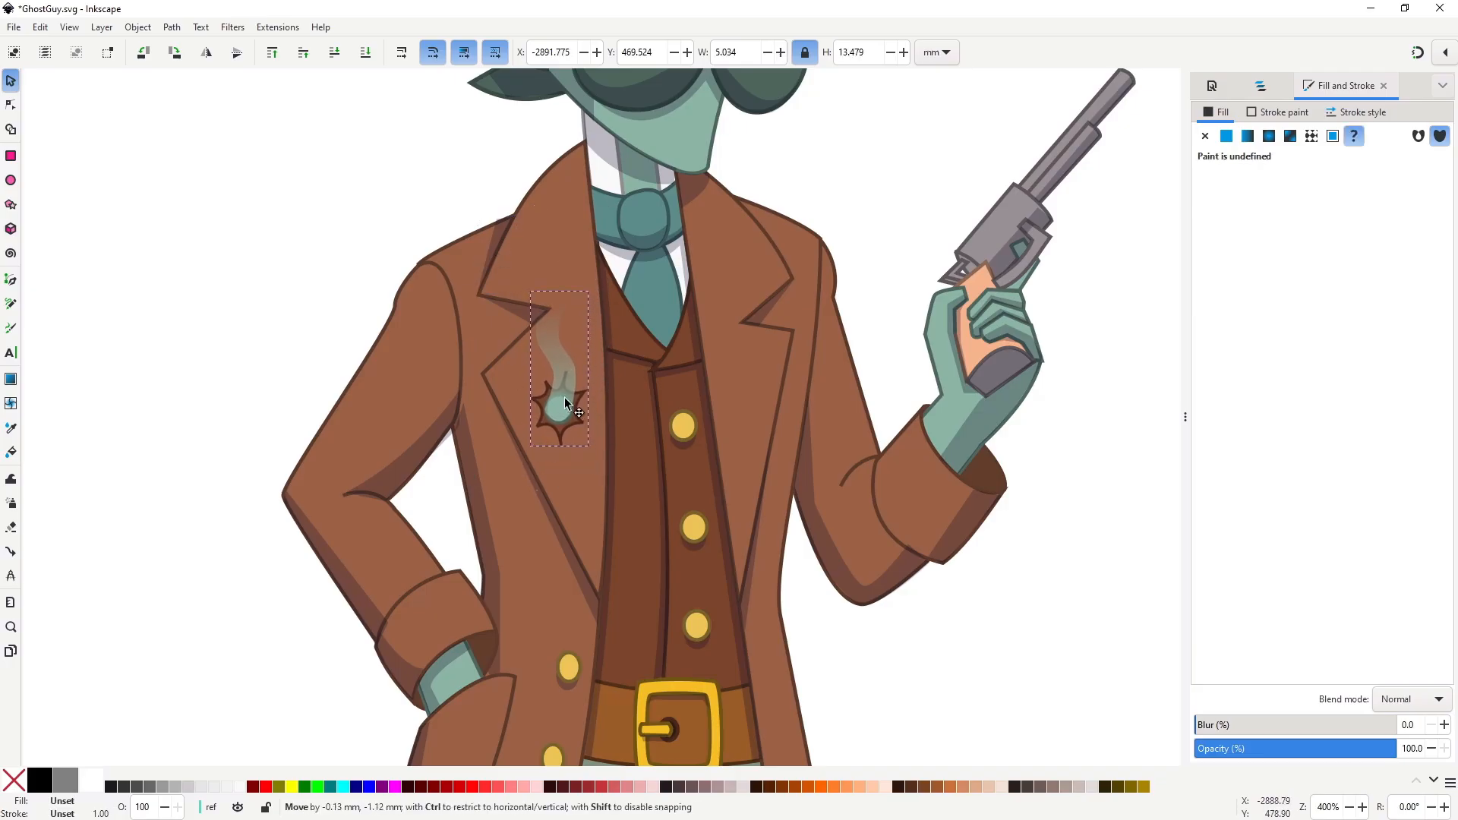
Delete the middle yellow vest button and its shadow.
{"action": "left_click", "coordinate": [695, 532]}
{"action": "key", "text": "Delete"}
{"action": "left_click", "coordinate": [701, 542]}
{"action": "key", "text": "Delete"}
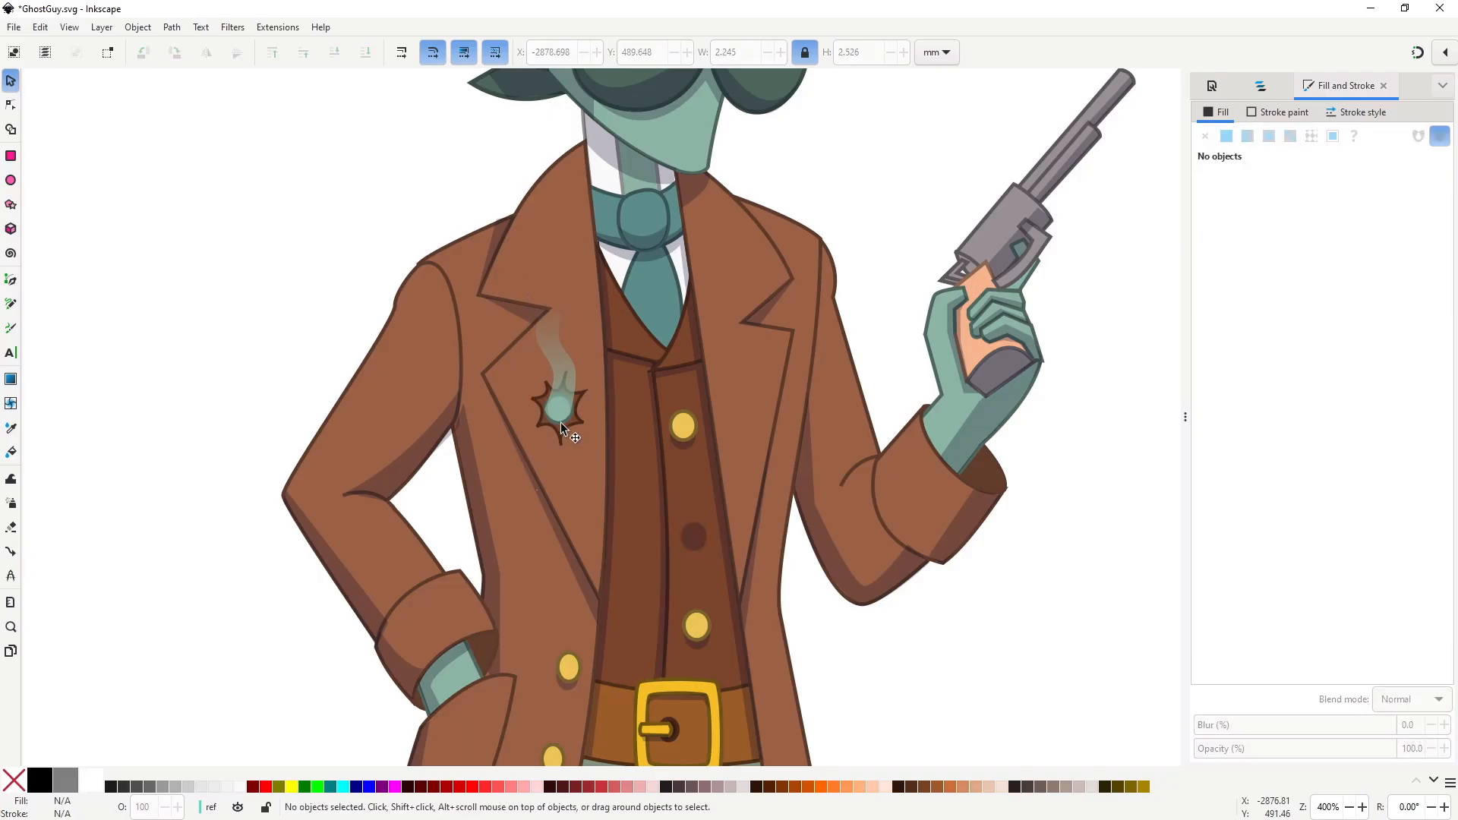
Paste a copy of the smoking hole where the middle vest button was and scale it to about 4.6 by 12.2 mm.
{"action": "left_click", "coordinate": [561, 422]}
{"action": "key", "text": "ctrl+c"}
{"action": "key", "text": "ctrl+v"}
{"action": "left_click_drag", "start_coordinate": [697, 577], "coordinate": [701, 542]}
{"action": "left_click_drag", "start_coordinate": [733, 408], "coordinate": [728, 415]}
{"action": "scroll", "coordinate": [710, 571], "scroll_direction": "up", "scroll_amount": 2}
Reshape the right-hand and upper points of the copied star-shaped hole, joining the doubled nodes at its upper tip.
{"action": "double_click", "coordinate": [703, 535]}
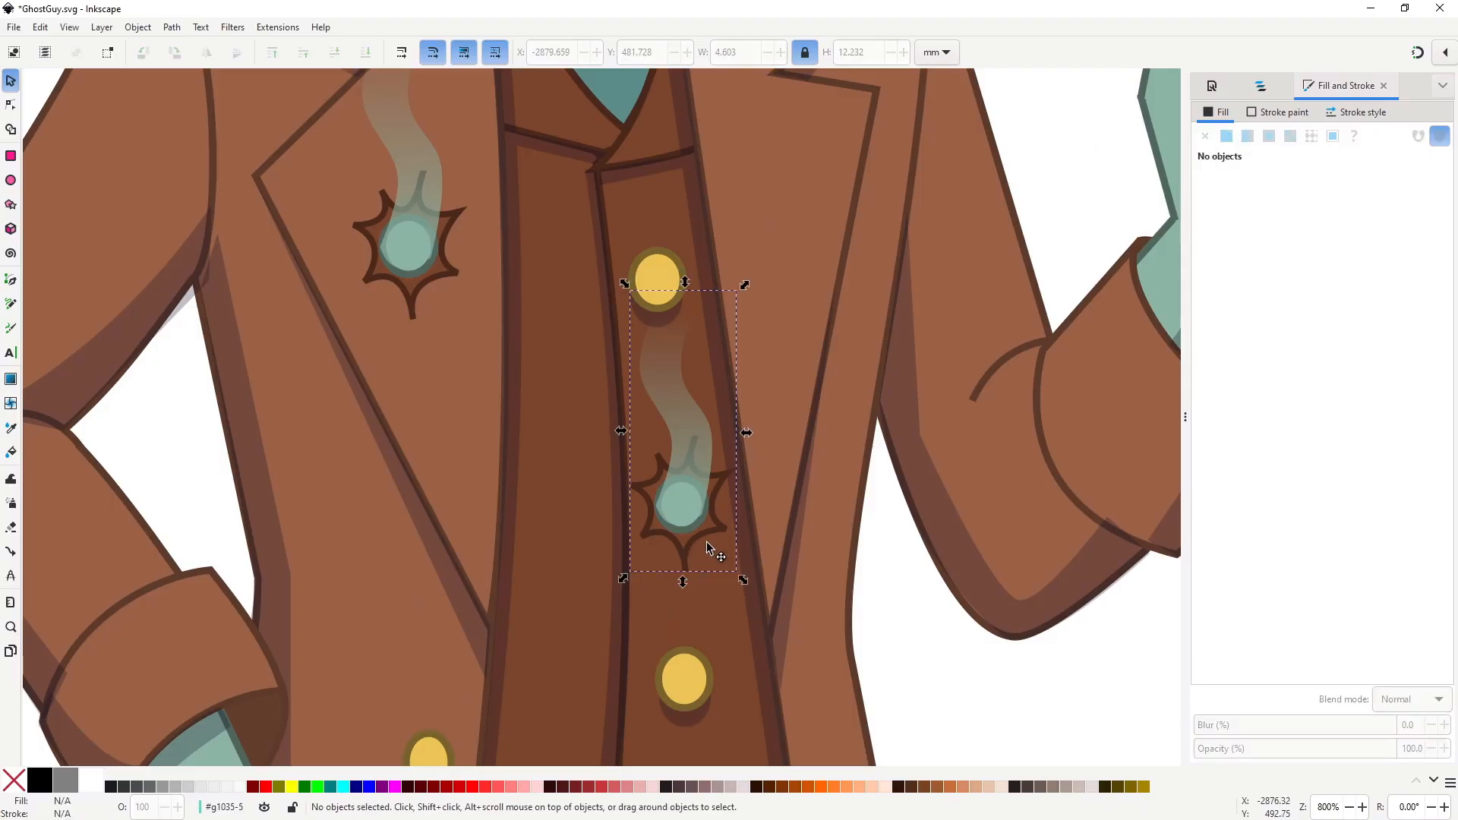
{"action": "left_click", "coordinate": [705, 535]}
{"action": "key", "text": "n"}
{"action": "scroll", "coordinate": [727, 532], "scroll_direction": "up", "scroll_amount": 3}
{"action": "left_click_drag", "start_coordinate": [720, 515], "coordinate": [719, 555]}
{"action": "left_click_drag", "start_coordinate": [723, 359], "coordinate": [694, 353]}
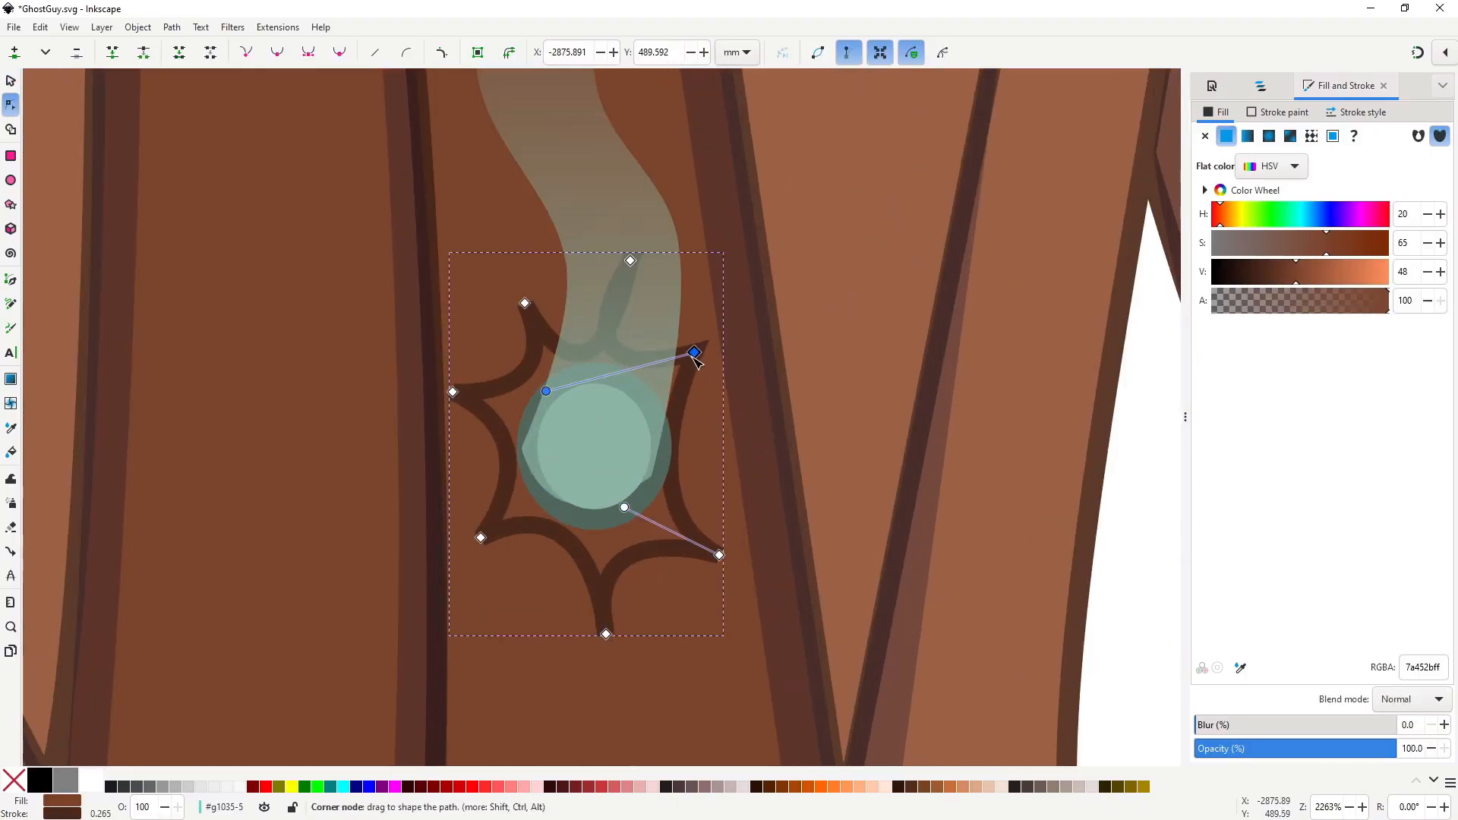
{"action": "mouse_move", "coordinate": [630, 260]}
{"action": "left_mouse_down"}
{"action": "mouse_move", "coordinate": [631, 278]}
{"action": "mouse_move", "coordinate": [630, 263]}
{"action": "left_mouse_up"}
{"action": "left_click_drag", "start_coordinate": [608, 241], "coordinate": [666, 275]}
{"action": "left_click", "coordinate": [112, 53]}
{"action": "left_click_drag", "start_coordinate": [609, 349], "coordinate": [624, 272]}
{"action": "mouse_move", "coordinate": [607, 365]}
{"action": "left_mouse_down"}
{"action": "mouse_move", "coordinate": [638, 358]}
{"action": "mouse_move", "coordinate": [585, 349]}
{"action": "left_mouse_up"}
Reposition the left, lower and lower-right points of the copied hole to make its outline more irregular.
{"action": "left_click_drag", "start_coordinate": [525, 304], "coordinate": [502, 299]}
{"action": "left_click_drag", "start_coordinate": [453, 392], "coordinate": [475, 406]}
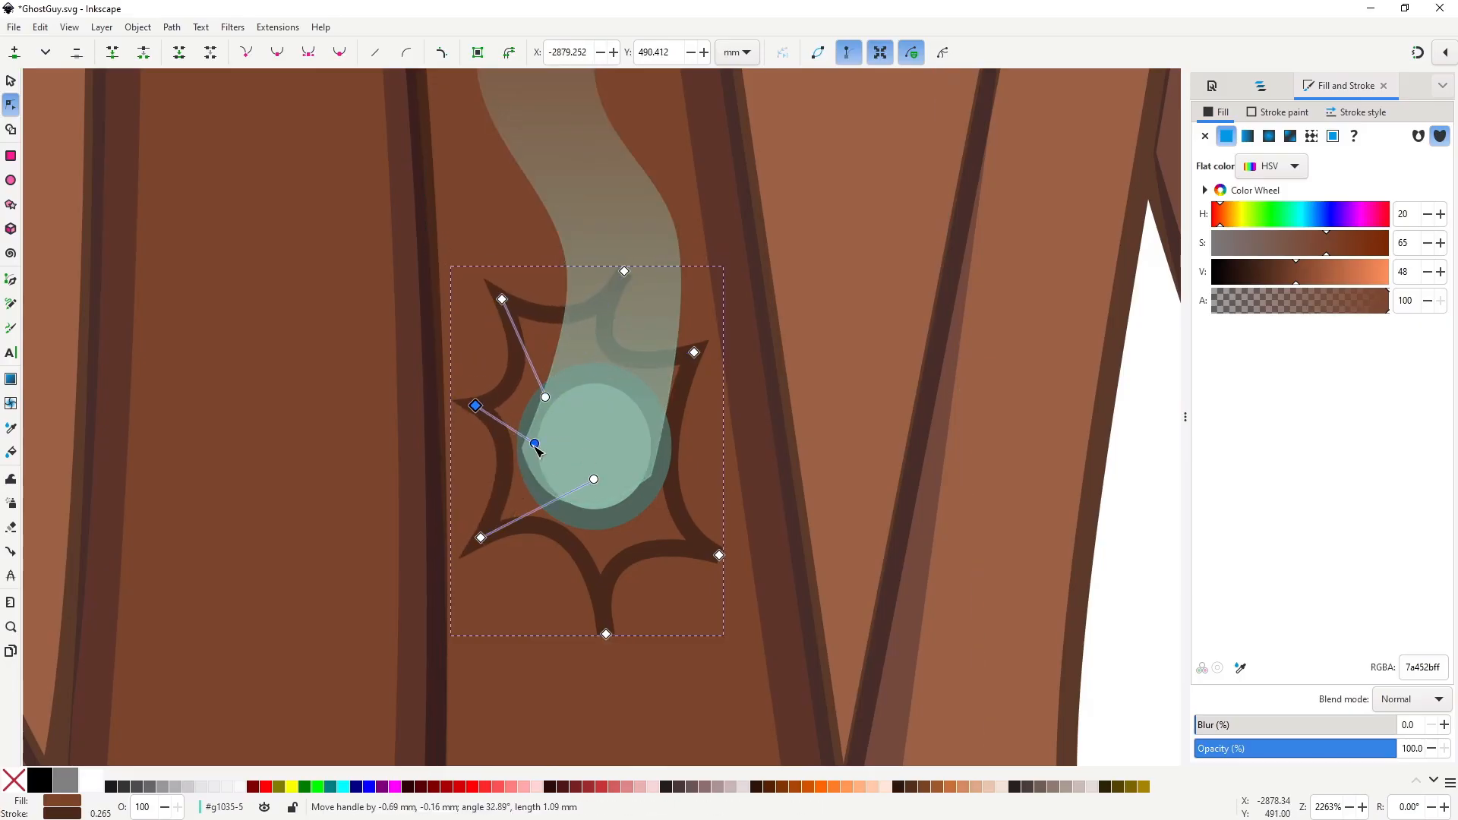
{"action": "left_click_drag", "start_coordinate": [606, 634], "coordinate": [637, 629]}
{"action": "left_click_drag", "start_coordinate": [719, 555], "coordinate": [729, 544]}
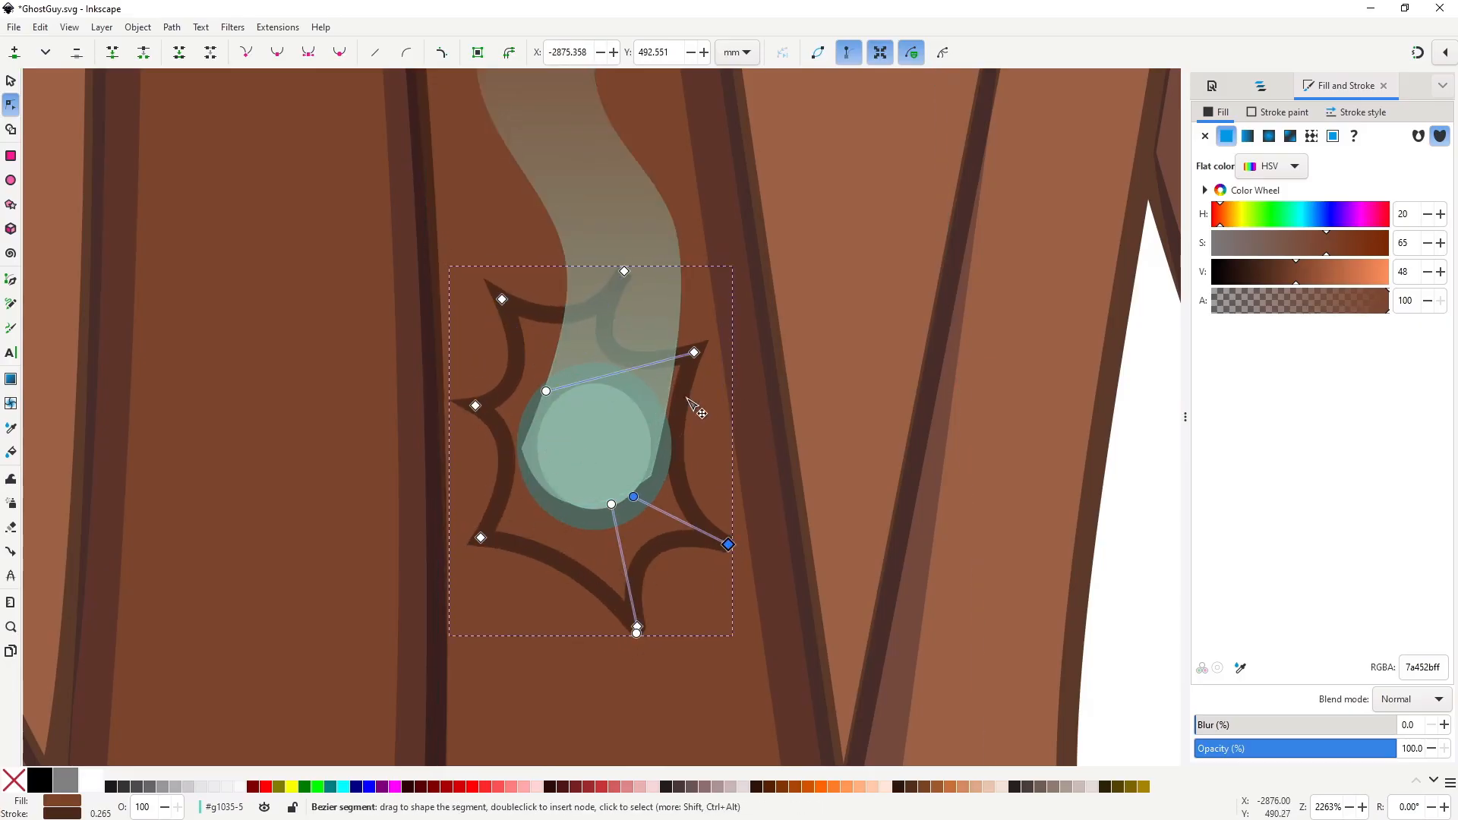
Narrow the copied hole's green ellipse slightly, and mirror its smoke trail horizontally, slimming it to about 3 mm wide.
{"action": "key", "text": "s"}
{"action": "left_click", "coordinate": [605, 522]}
{"action": "left_click_drag", "start_coordinate": [686, 450], "coordinate": [680, 450]}
{"action": "scroll", "coordinate": [649, 334], "scroll_direction": "down", "scroll_amount": 3}
{"action": "left_click", "coordinate": [635, 294]}
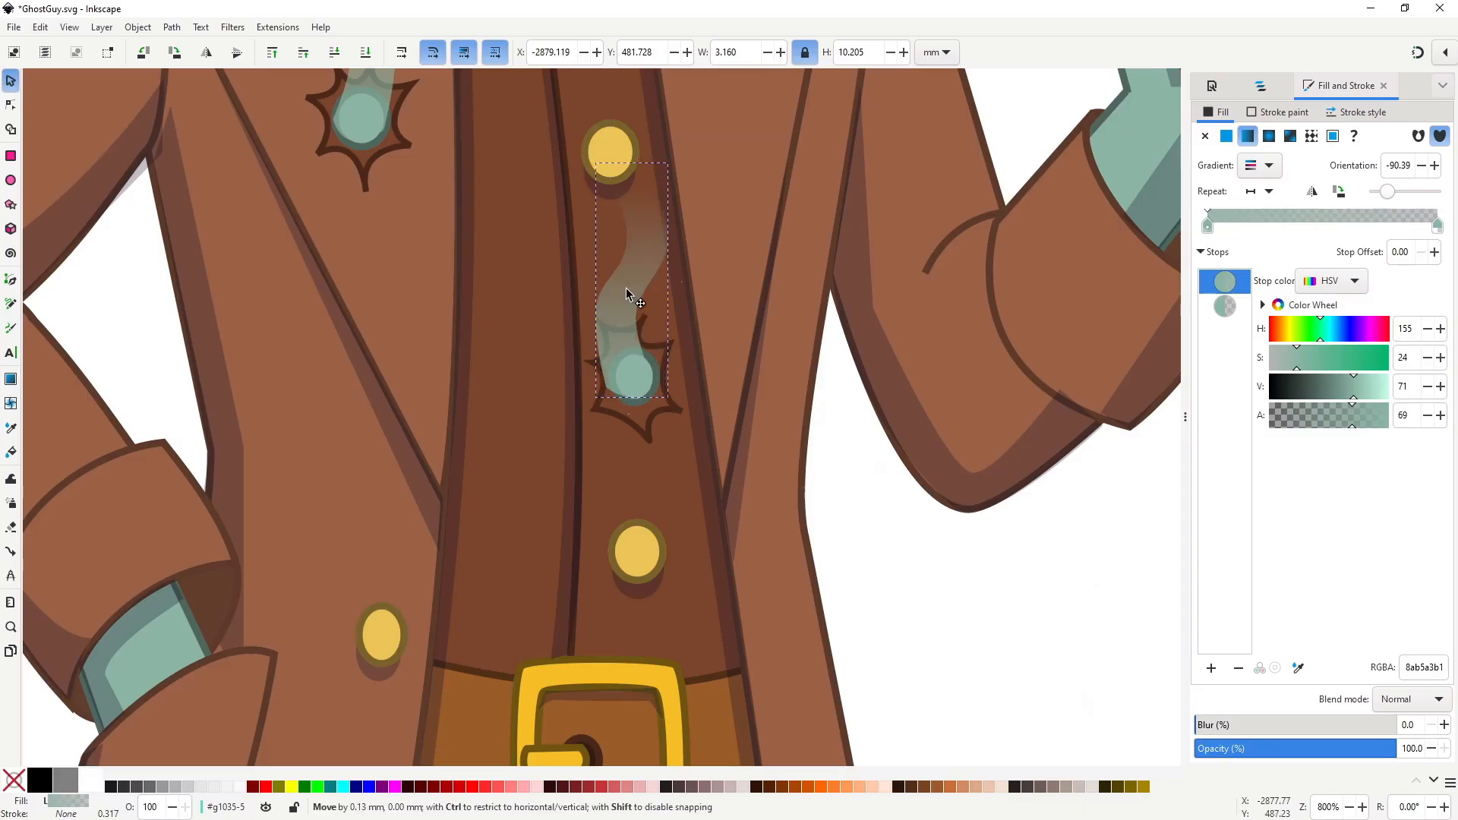
{"action": "left_click", "coordinate": [670, 240]}
{"action": "left_click_drag", "start_coordinate": [641, 159], "coordinate": [632, 163]}
{"action": "scroll", "coordinate": [648, 228], "scroll_direction": "down", "scroll_amount": 3}
{"action": "left_click", "coordinate": [748, 410]}
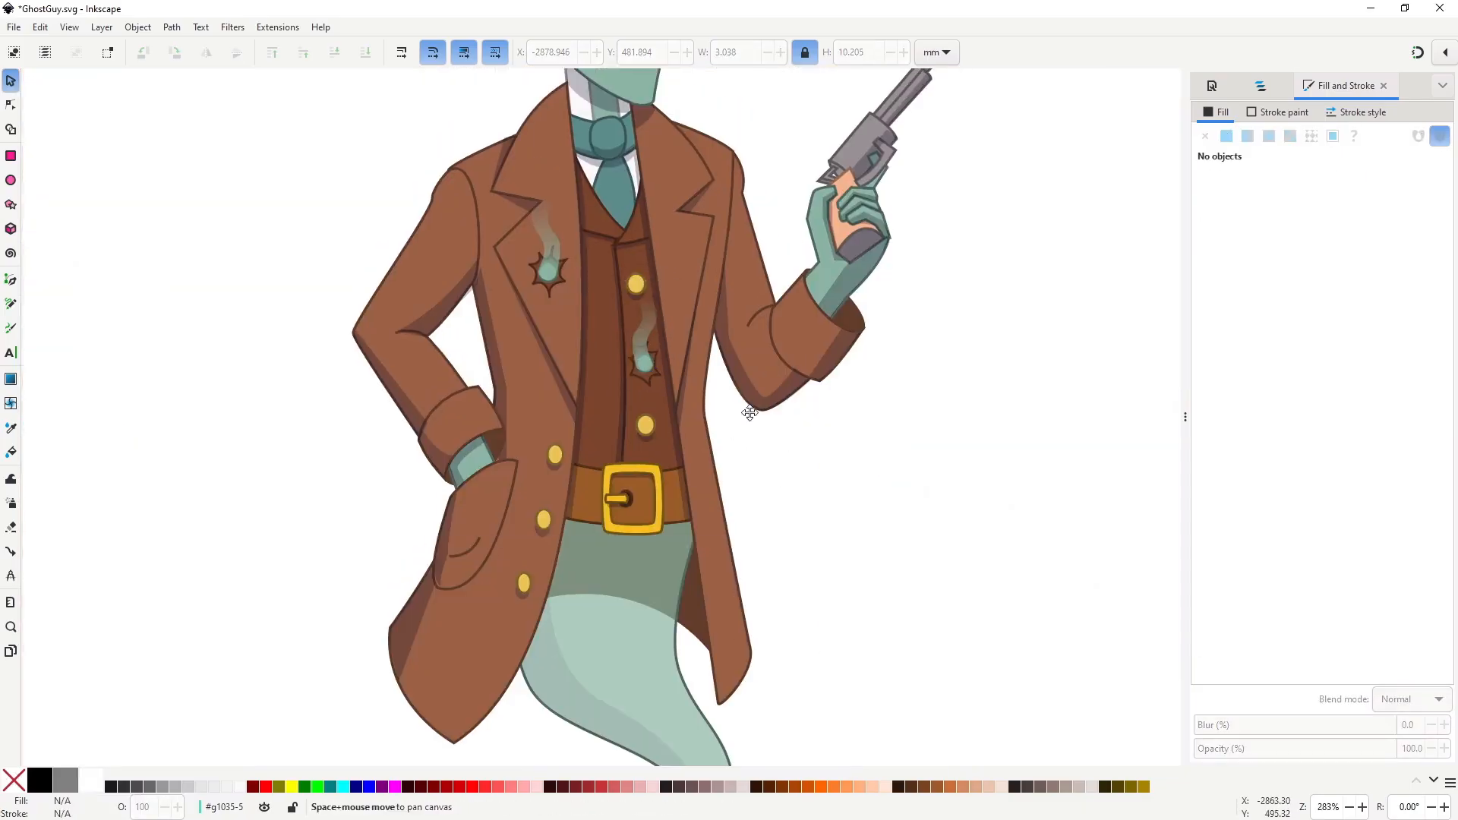
Paste another copy of the lapel's smoking hole onto the vest's left panel and raise the neighbouring vest hole slightly.
{"action": "scroll", "coordinate": [772, 463], "scroll_direction": "down", "scroll_amount": 2}
{"action": "scroll", "coordinate": [773, 464], "scroll_direction": "up", "scroll_amount": 2}
{"action": "left_click", "coordinate": [474, 390]}
{"action": "scroll", "coordinate": [569, 461], "scroll_direction": "up", "scroll_amount": 2}
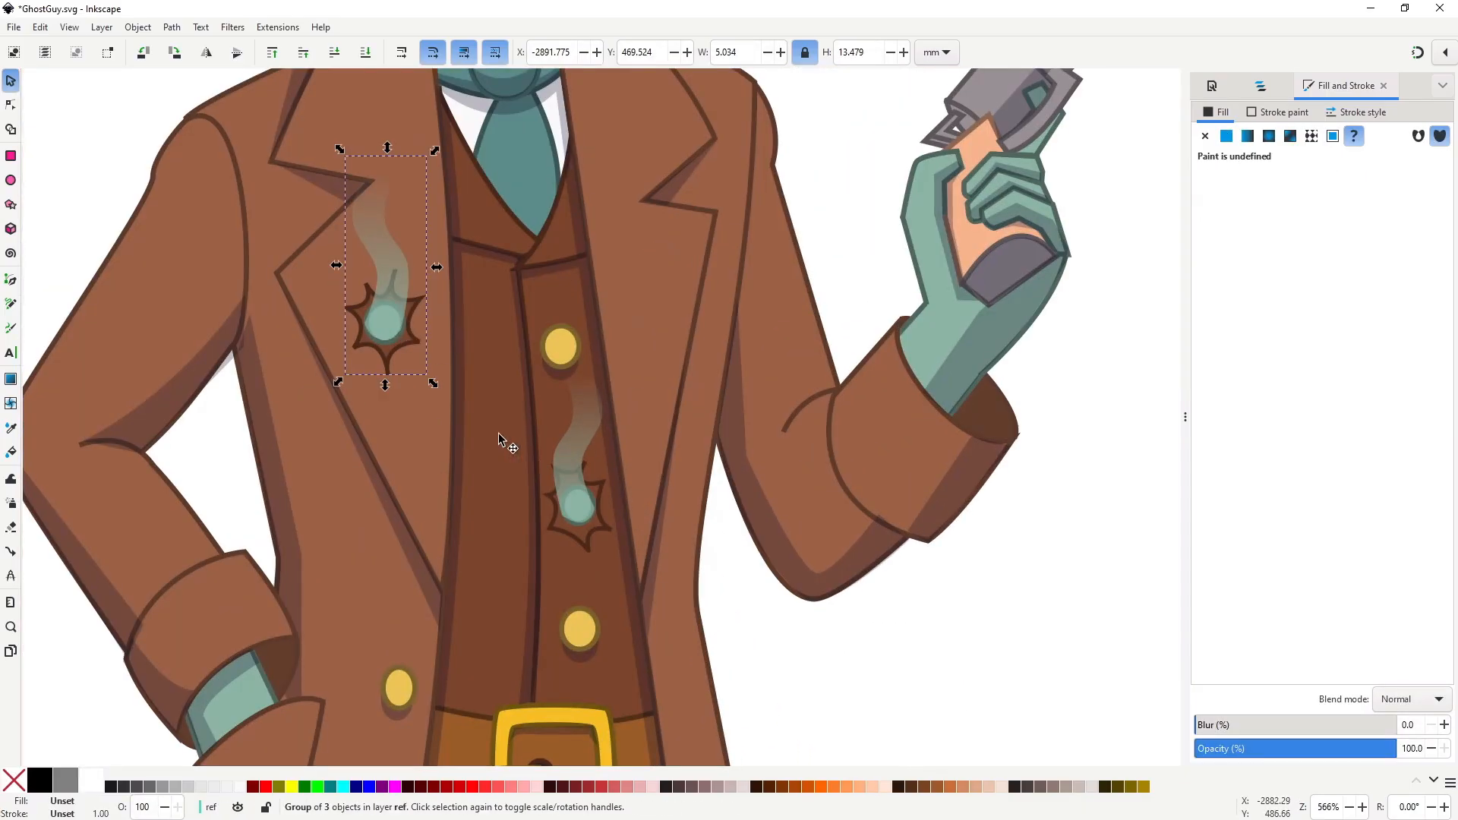
{"action": "key", "text": "ctrl+c"}
{"action": "key", "text": "ctrl+v"}
{"action": "left_click_drag", "start_coordinate": [505, 451], "coordinate": [499, 547]}
{"action": "scroll", "coordinate": [498, 550], "scroll_direction": "down", "scroll_amount": 4}
{"action": "scroll", "coordinate": [504, 559], "scroll_direction": "up", "scroll_amount": 5}
{"action": "left_click_drag", "start_coordinate": [592, 468], "coordinate": [587, 416]}
{"action": "left_click_drag", "start_coordinate": [444, 518], "coordinate": [458, 490]}
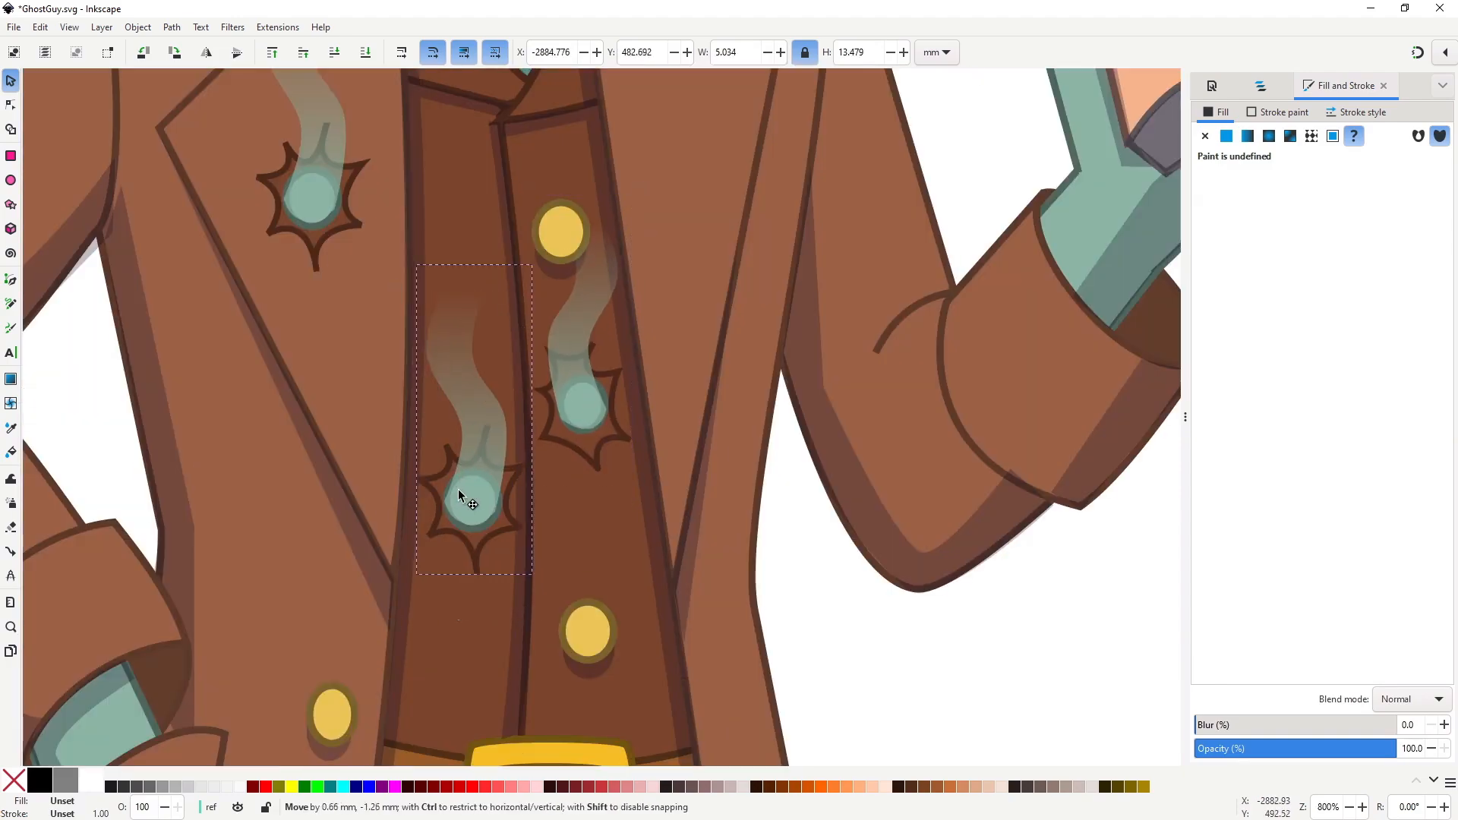
Reshape the star outline of the left vest hole by deleting its upper point and moving the surrounding points.
{"action": "scroll", "coordinate": [456, 487], "scroll_direction": "down", "scroll_amount": 5}
{"action": "left_click", "coordinate": [298, 435]}
{"action": "scroll", "coordinate": [298, 436], "scroll_direction": "up", "scroll_amount": 3}
{"action": "scroll", "coordinate": [762, 597], "scroll_direction": "up", "scroll_amount": 4}
{"action": "key", "text": "n"}
{"action": "left_click", "coordinate": [759, 604]}
{"action": "left_click_drag", "start_coordinate": [713, 682], "coordinate": [716, 656]}
{"action": "left_click", "coordinate": [733, 397]}
{"action": "key", "text": "Delete"}
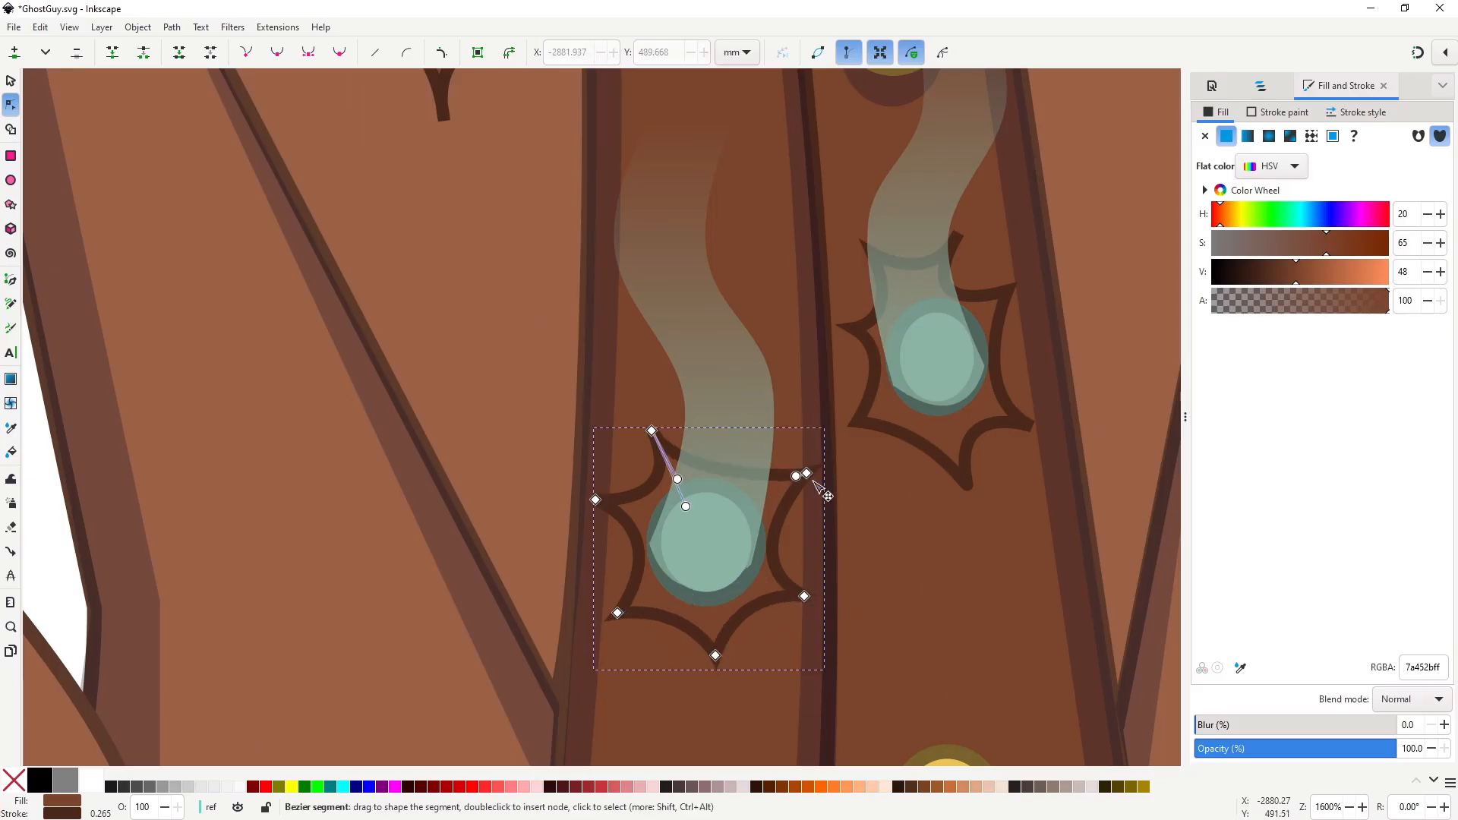
{"action": "left_click_drag", "start_coordinate": [808, 473], "coordinate": [805, 442]}
{"action": "left_click_drag", "start_coordinate": [596, 500], "coordinate": [651, 535]}
{"action": "left_click", "coordinate": [641, 189]}
{"action": "scroll", "coordinate": [638, 114], "scroll_direction": "up", "scroll_amount": 3}
Adjust the upper nodes of the smoke trail above the left vest hole.
{"action": "key", "text": "s"}
{"action": "scroll", "coordinate": [638, 391], "scroll_direction": "down", "scroll_amount": 7}
{"action": "left_click", "coordinate": [898, 528]}
{"action": "scroll", "coordinate": [669, 387], "scroll_direction": "up", "scroll_amount": 7}
{"action": "key", "text": "n"}
{"action": "left_click_drag", "start_coordinate": [128, 324], "coordinate": [397, 475]}
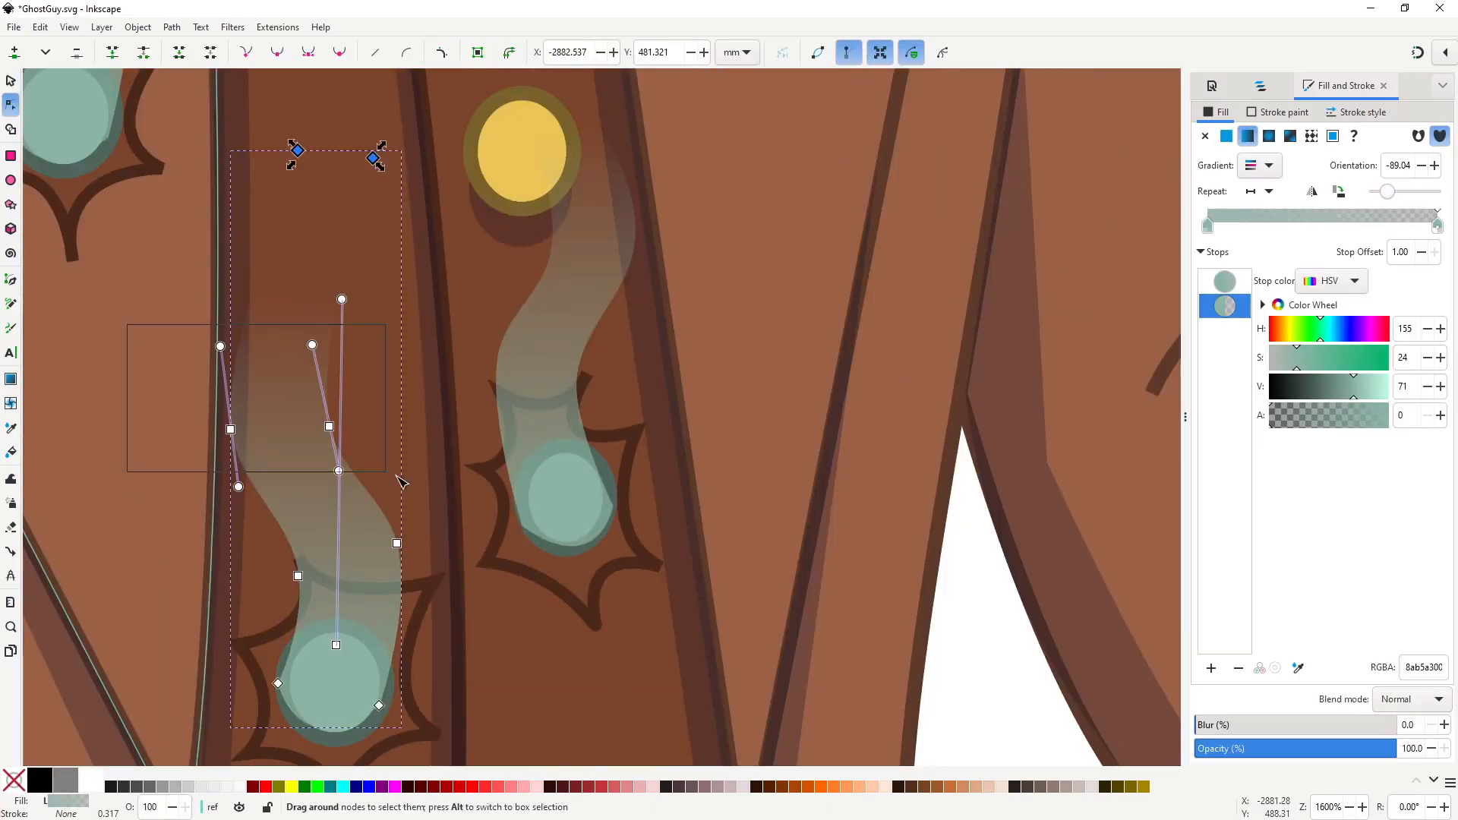
{"action": "scroll", "coordinate": [754, 431], "scroll_direction": "down", "scroll_amount": 6}
{"action": "left_click", "coordinate": [1012, 546]}
Save the finished ghost drawing.
{"action": "scroll", "coordinate": [755, 421], "scroll_direction": "down", "scroll_amount": 2}
{"action": "scroll", "coordinate": [631, 433], "scroll_direction": "down", "scroll_amount": 2}
{"action": "key", "text": "ctrl+s"}
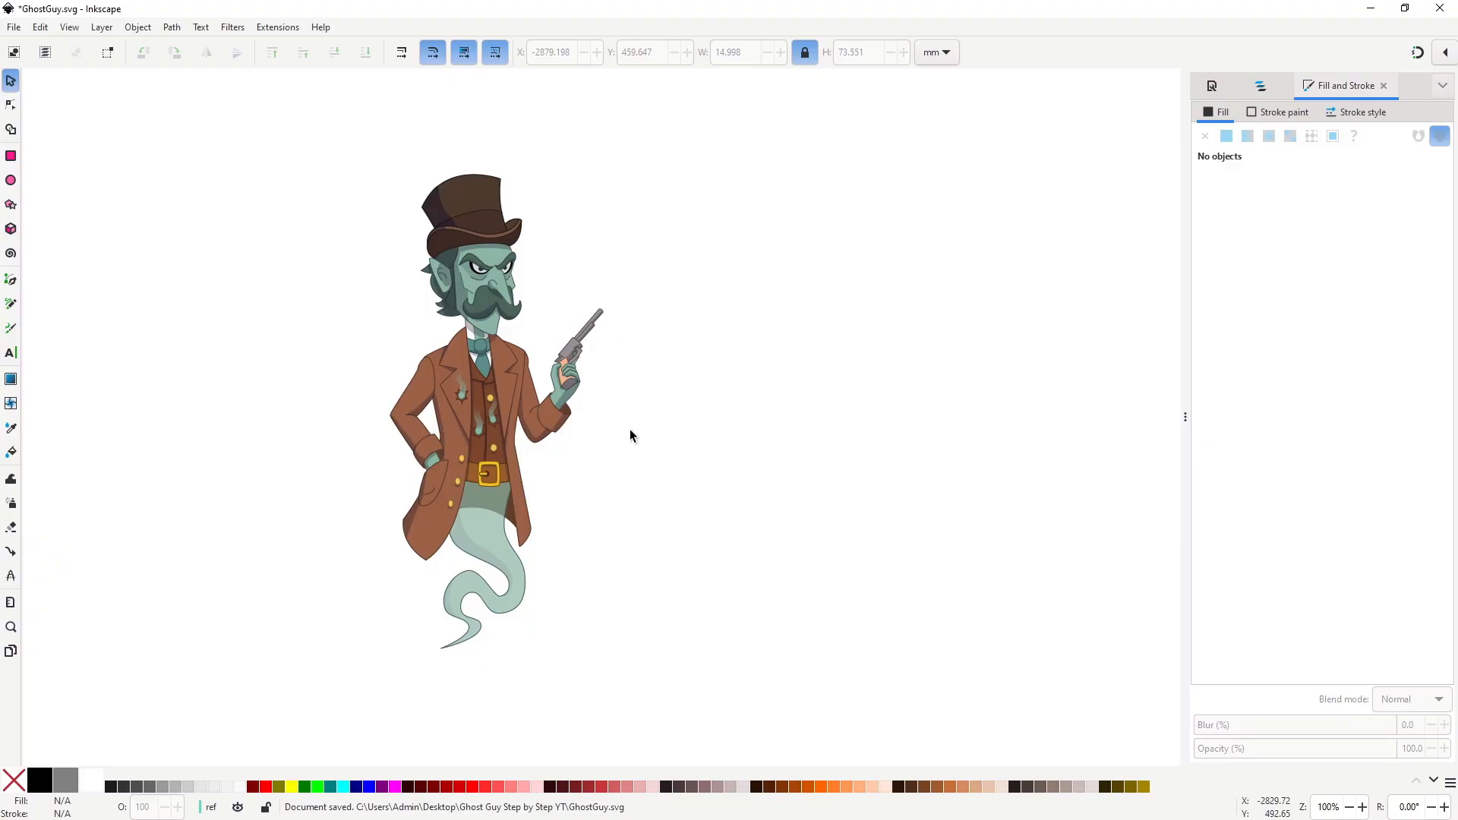
Duplicate the whole ghost figure and place the copy beside the original on its right.
{"action": "left_click_drag", "start_coordinate": [275, 116], "coordinate": [758, 690]}
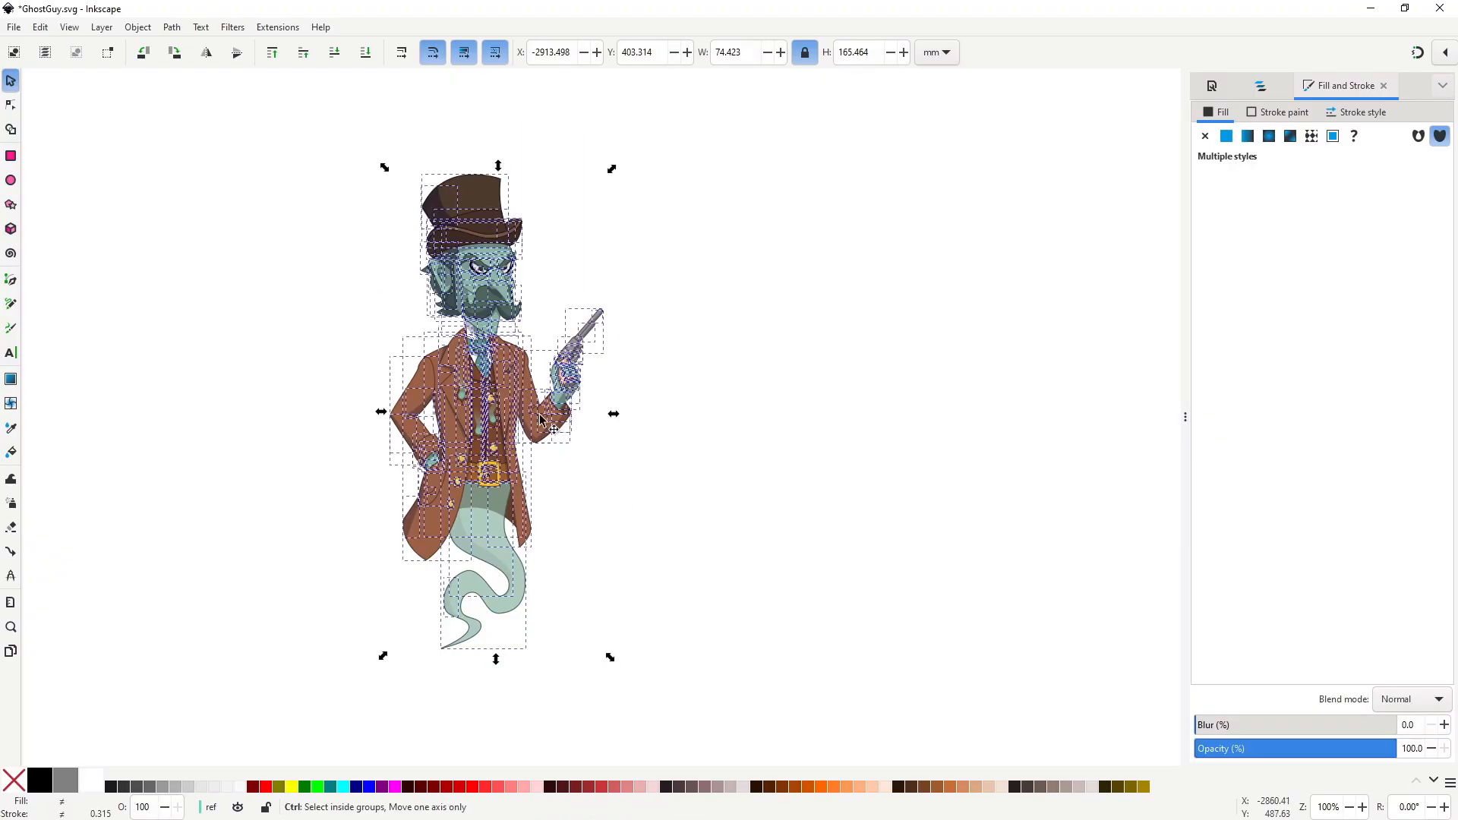
{"action": "key", "text": "ctrl+d"}
{"action": "left_click_drag", "start_coordinate": [540, 419], "coordinate": [894, 446]}
{"action": "left_click", "coordinate": [913, 524]}
Change the fill of the copied ghost's tail to black.
{"action": "key", "text": "n"}
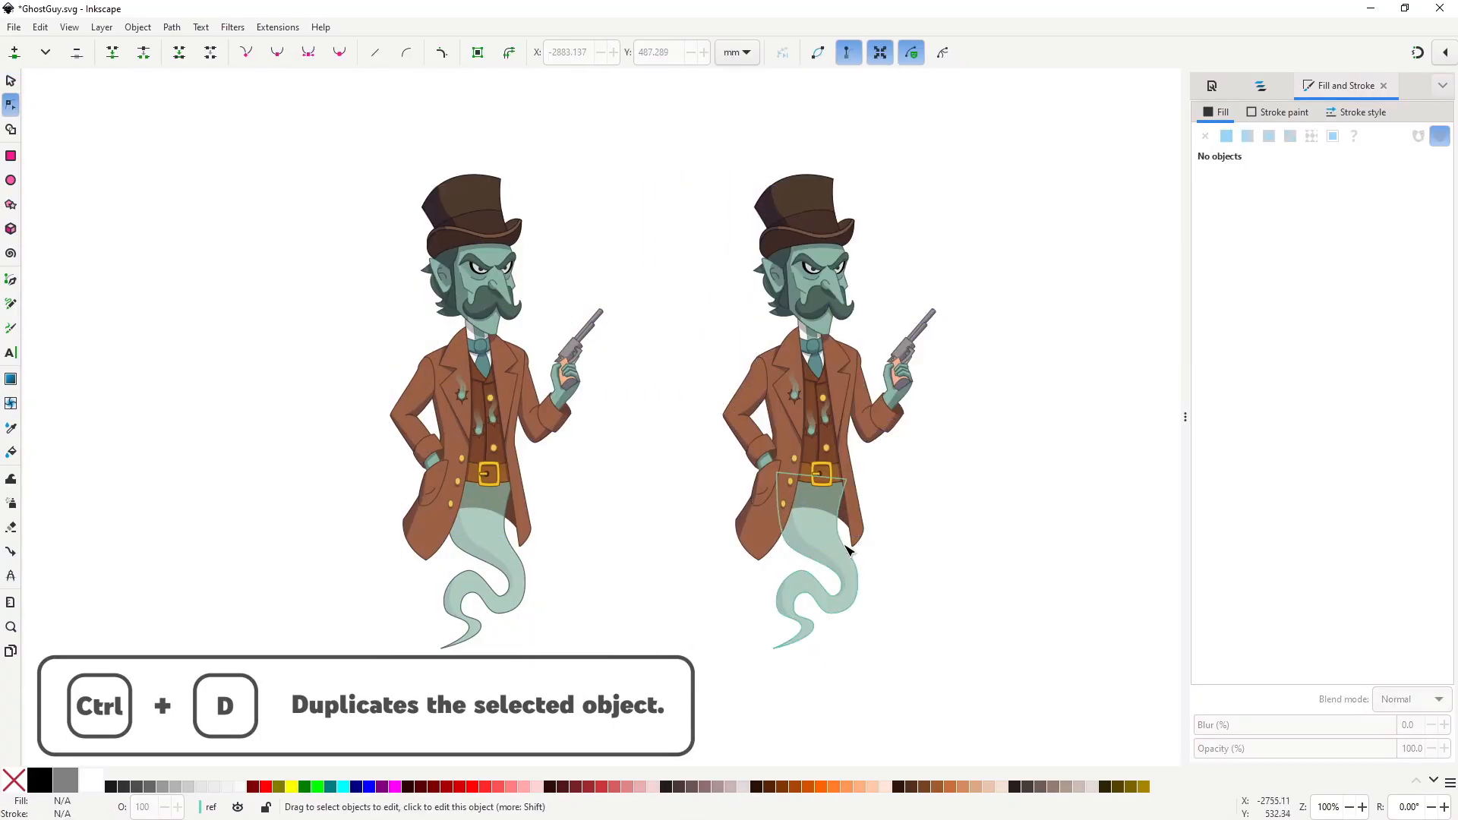
{"action": "left_click", "coordinate": [849, 550]}
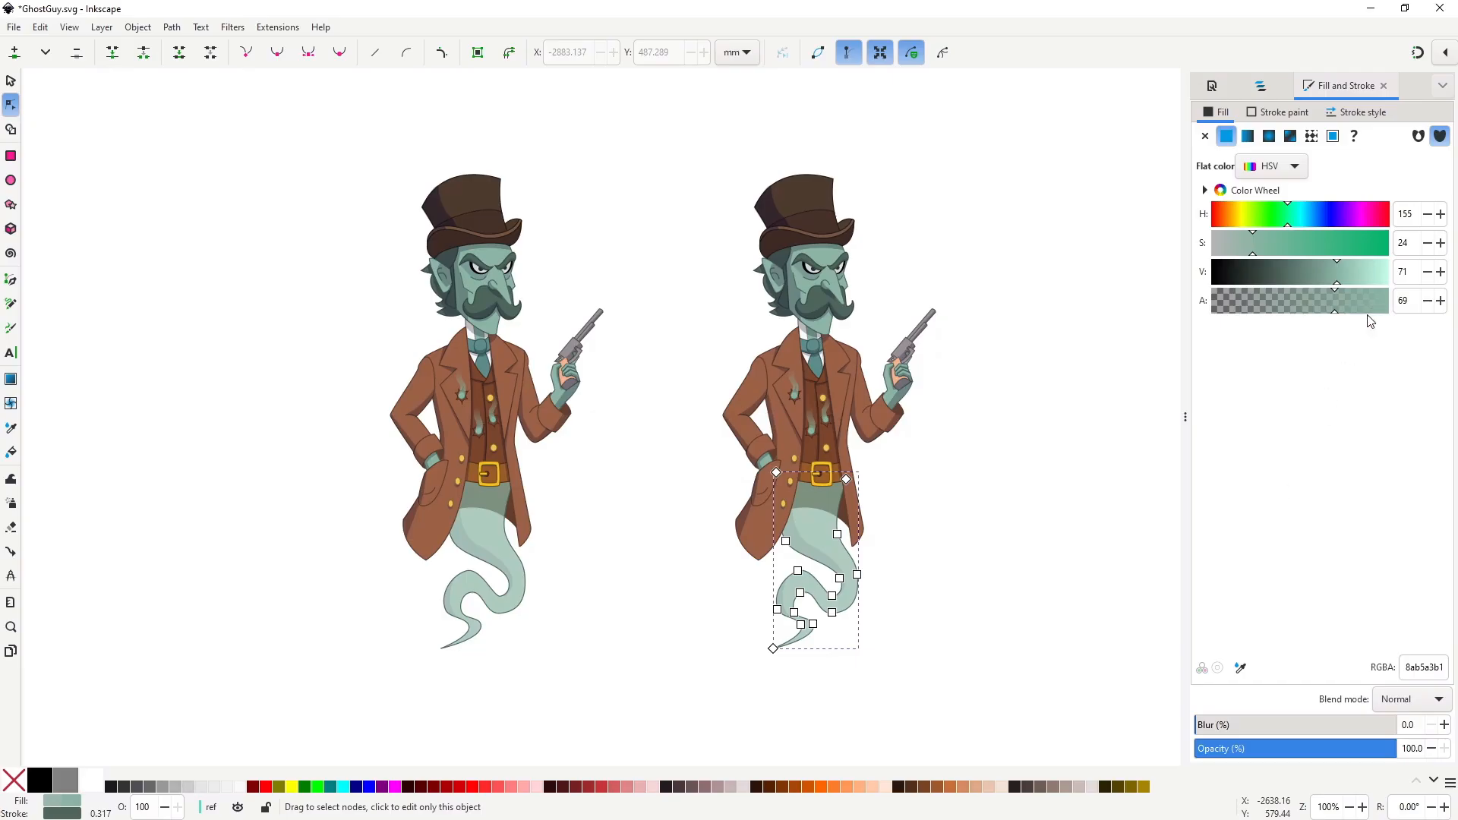
{"action": "left_click_drag", "start_coordinate": [1273, 271], "coordinate": [1213, 271]}
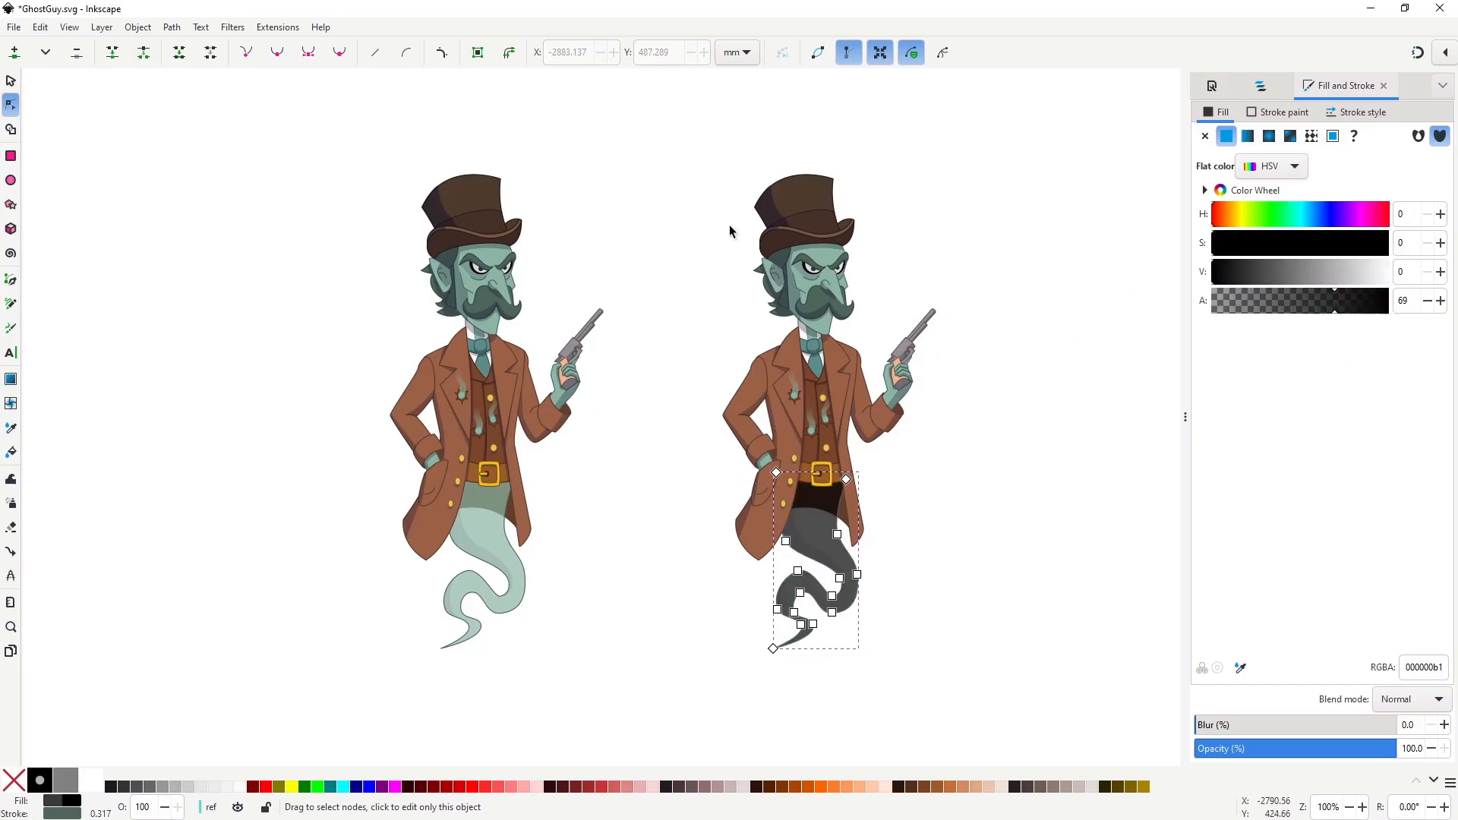
Fill every shape of the copied ghost figure with black at full opacity.
{"action": "key", "text": "s"}
{"action": "left_click_drag", "start_coordinate": [651, 123], "coordinate": [1007, 624]}
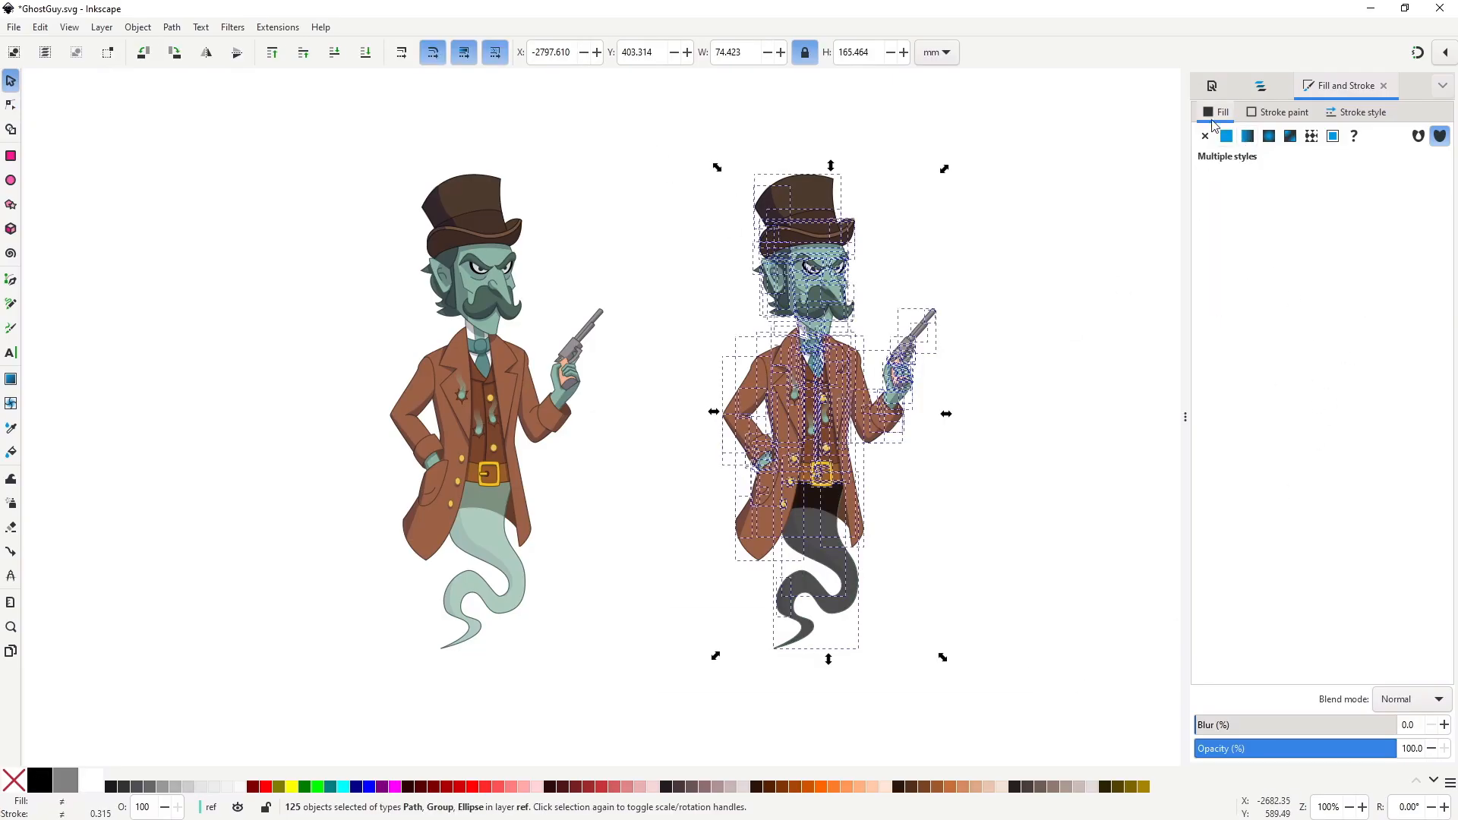
{"action": "left_click", "coordinate": [1226, 136]}
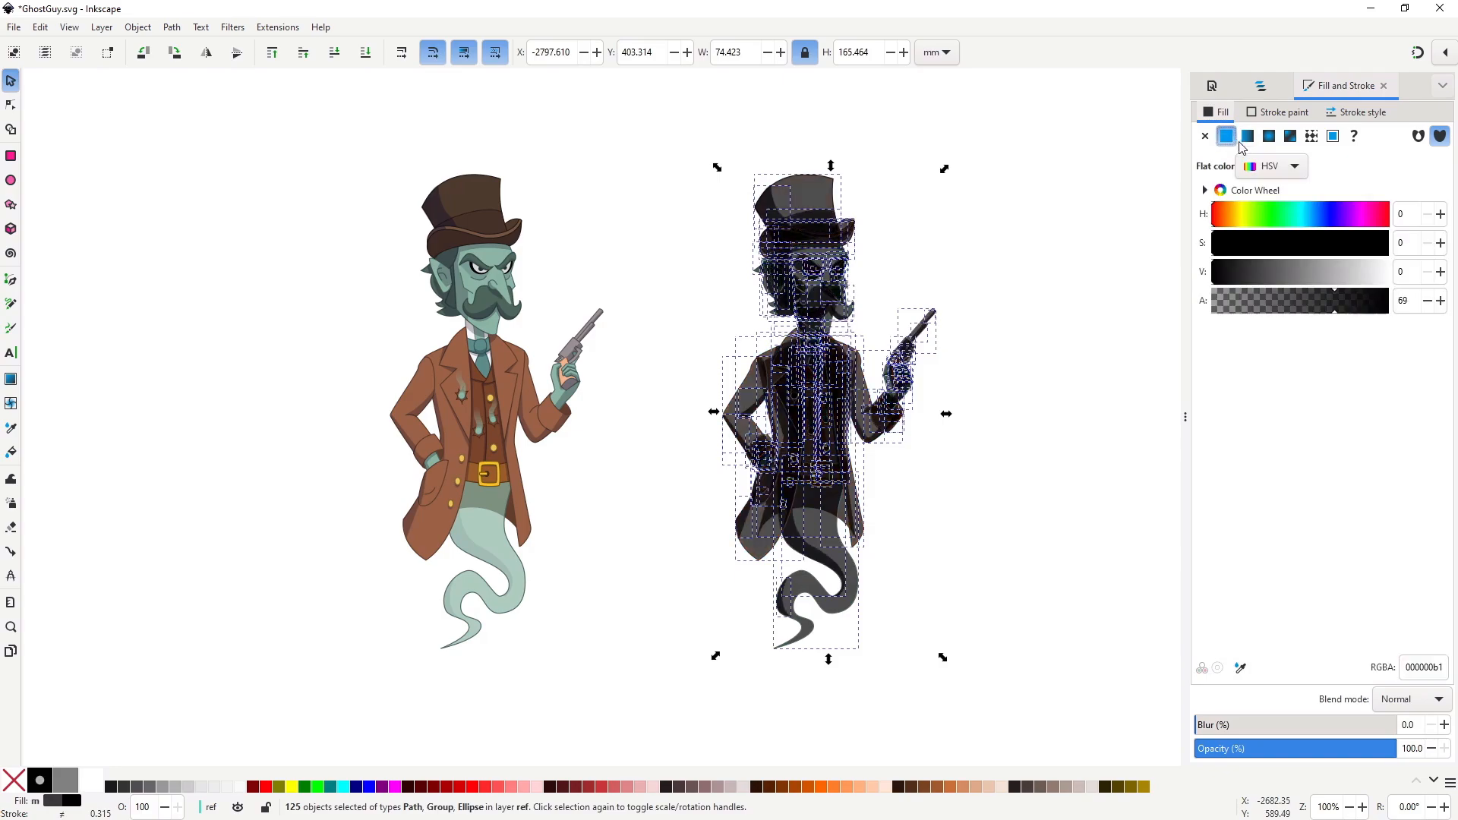
{"action": "left_click", "coordinate": [1390, 304]}
{"action": "left_click", "coordinate": [1092, 424]}
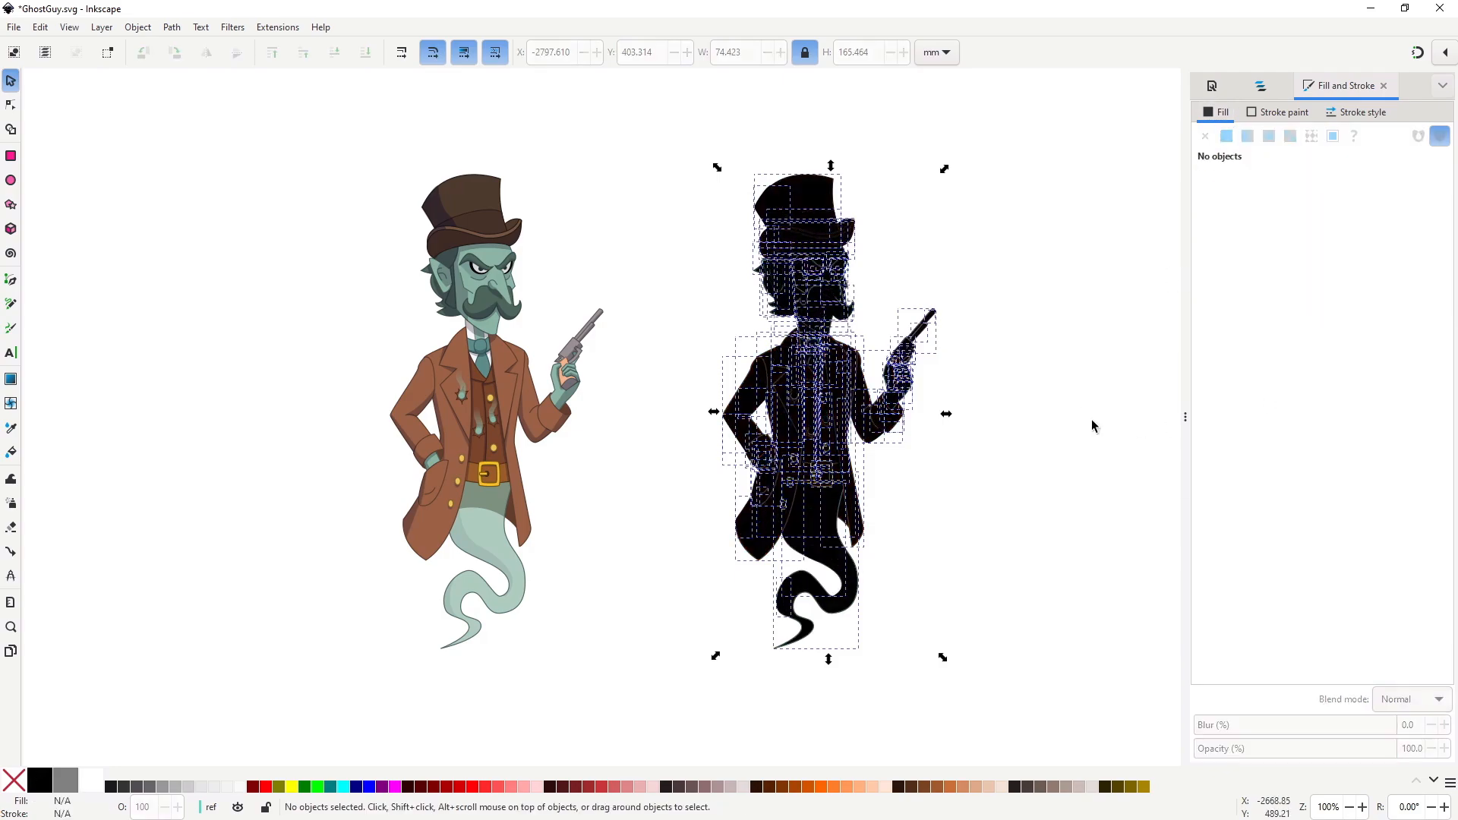
{"action": "left_click_drag", "start_coordinate": [674, 133], "coordinate": [1026, 645]}
{"action": "left_click", "coordinate": [115, 396]}
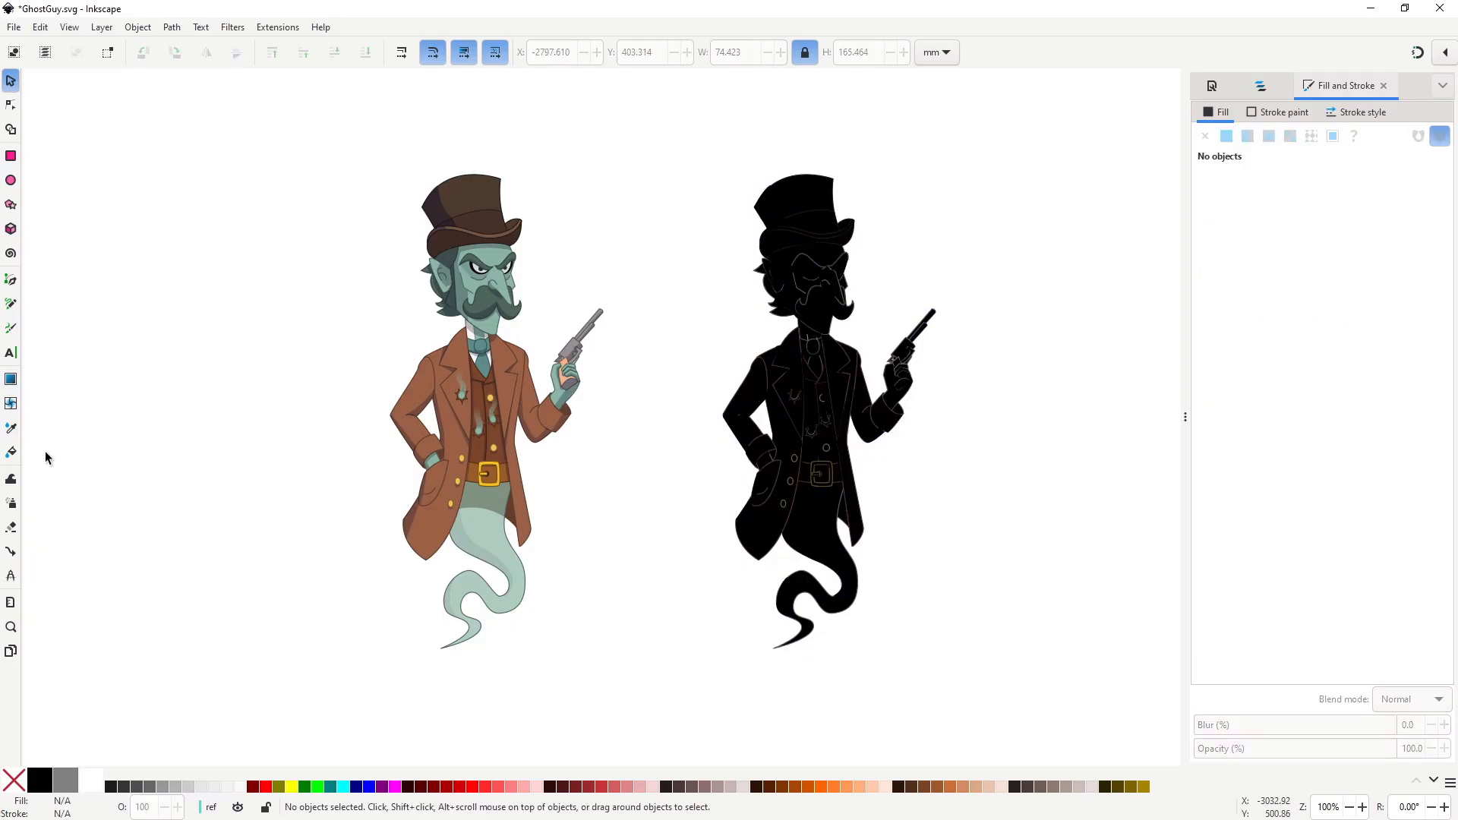
Bucket-fill the area of the black ghost copy with black, filling by alpha, to form one solid silhouette shape.
{"action": "left_click", "coordinate": [11, 451]}
{"action": "scroll", "coordinate": [843, 413], "scroll_direction": "up", "scroll_amount": 1}
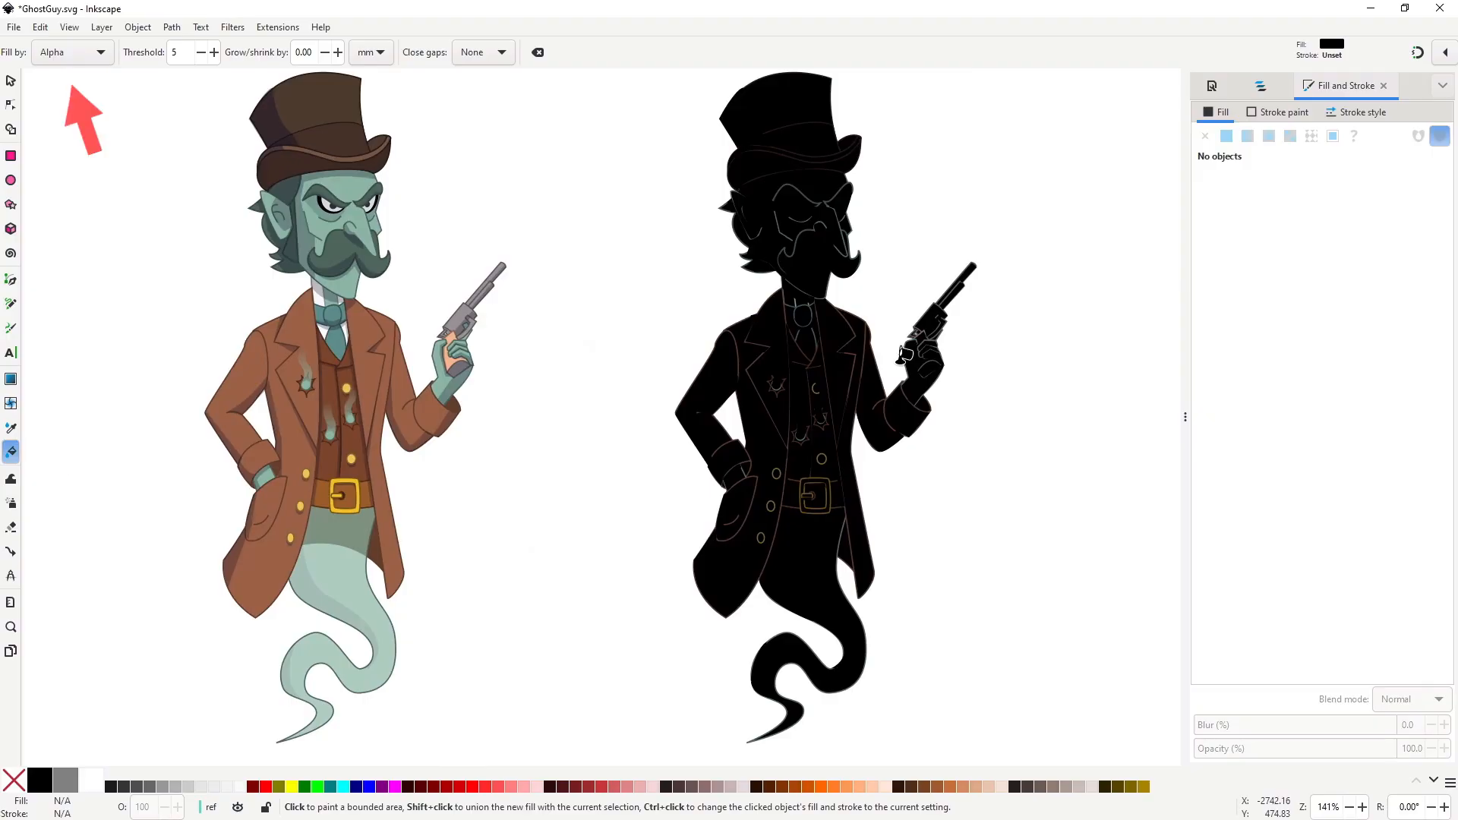
{"action": "left_click_drag", "start_coordinate": [901, 361], "coordinate": [894, 377]}
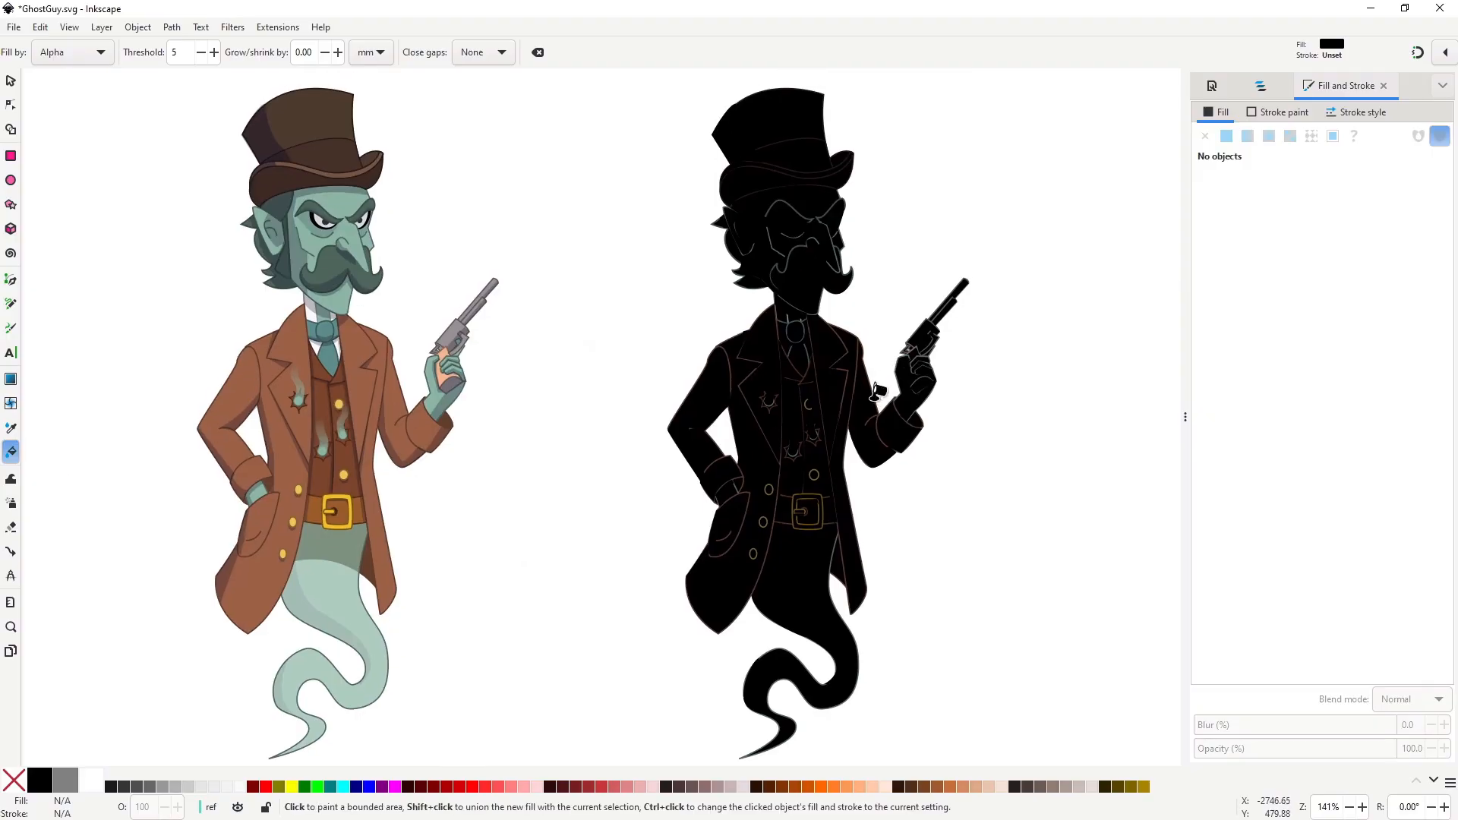
{"action": "left_click", "coordinate": [799, 372]}
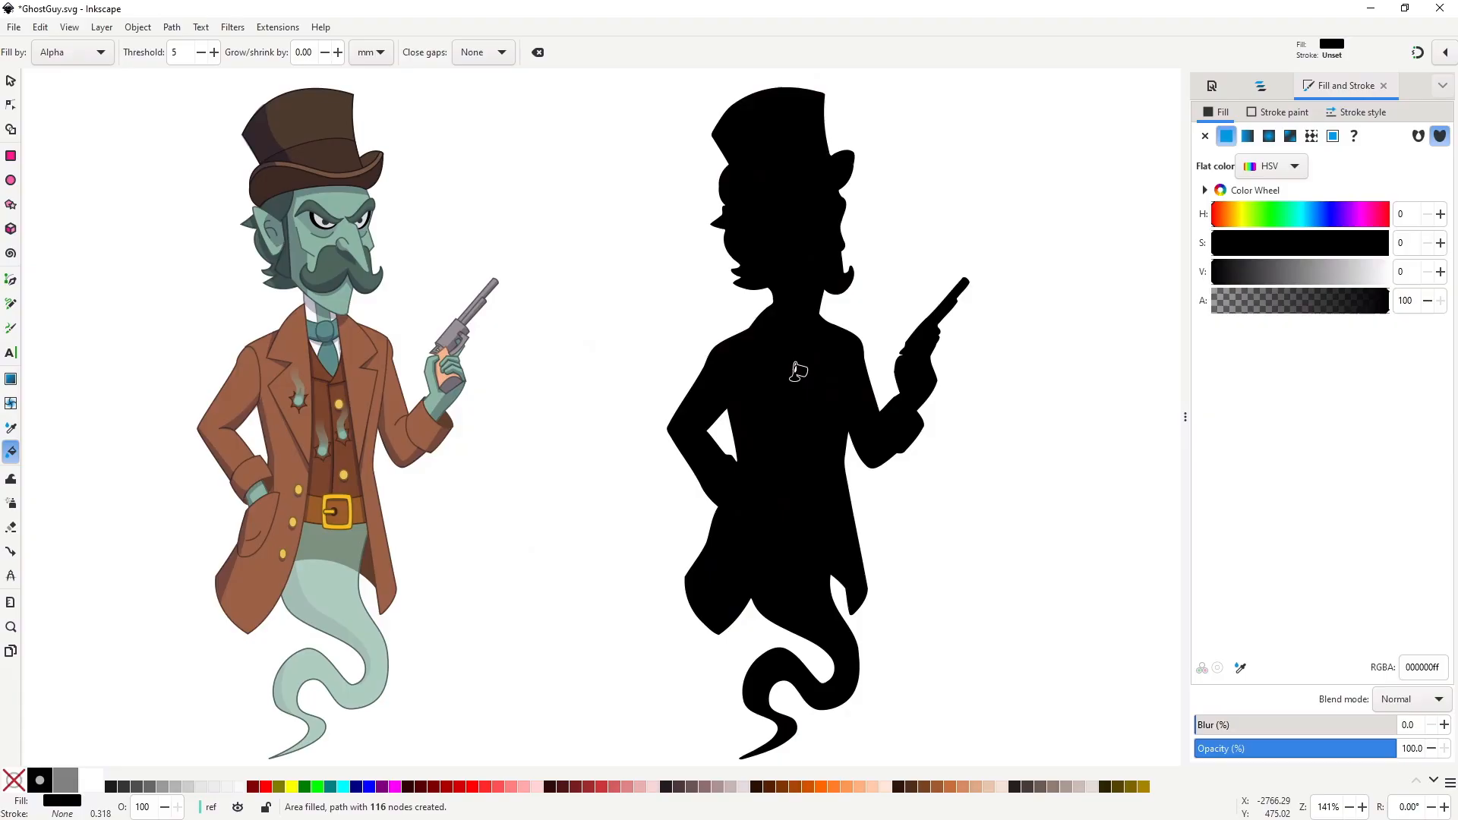
Move the solid silhouette over the coloured ghost and delete the multi-shape black copy beside it.
{"action": "key", "text": "s"}
{"action": "left_click_drag", "start_coordinate": [801, 384], "coordinate": [342, 395]}
{"action": "scroll", "coordinate": [720, 306], "scroll_direction": "down", "scroll_amount": 2}
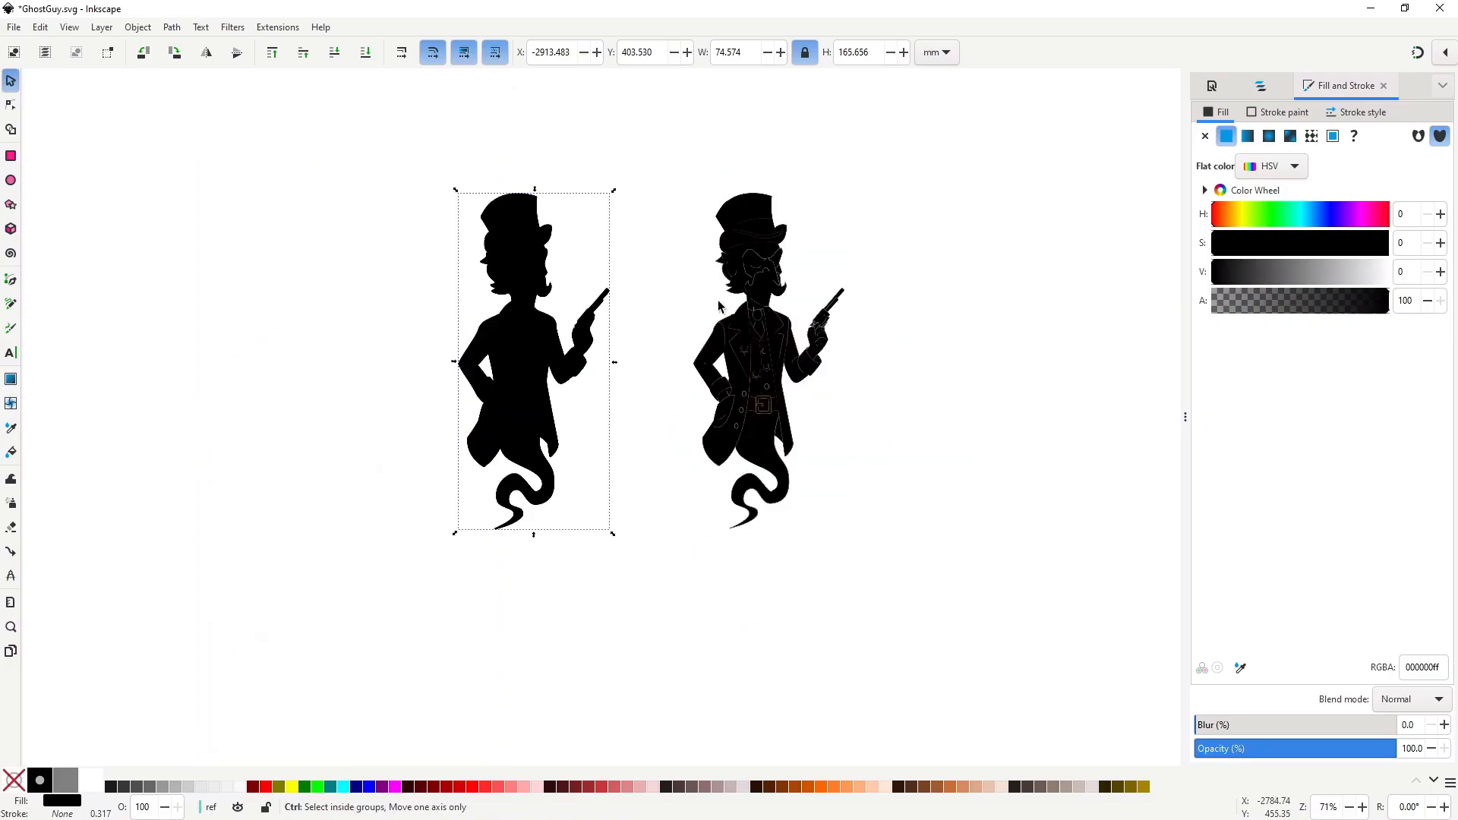
{"action": "left_click_drag", "start_coordinate": [651, 140], "coordinate": [1003, 608]}
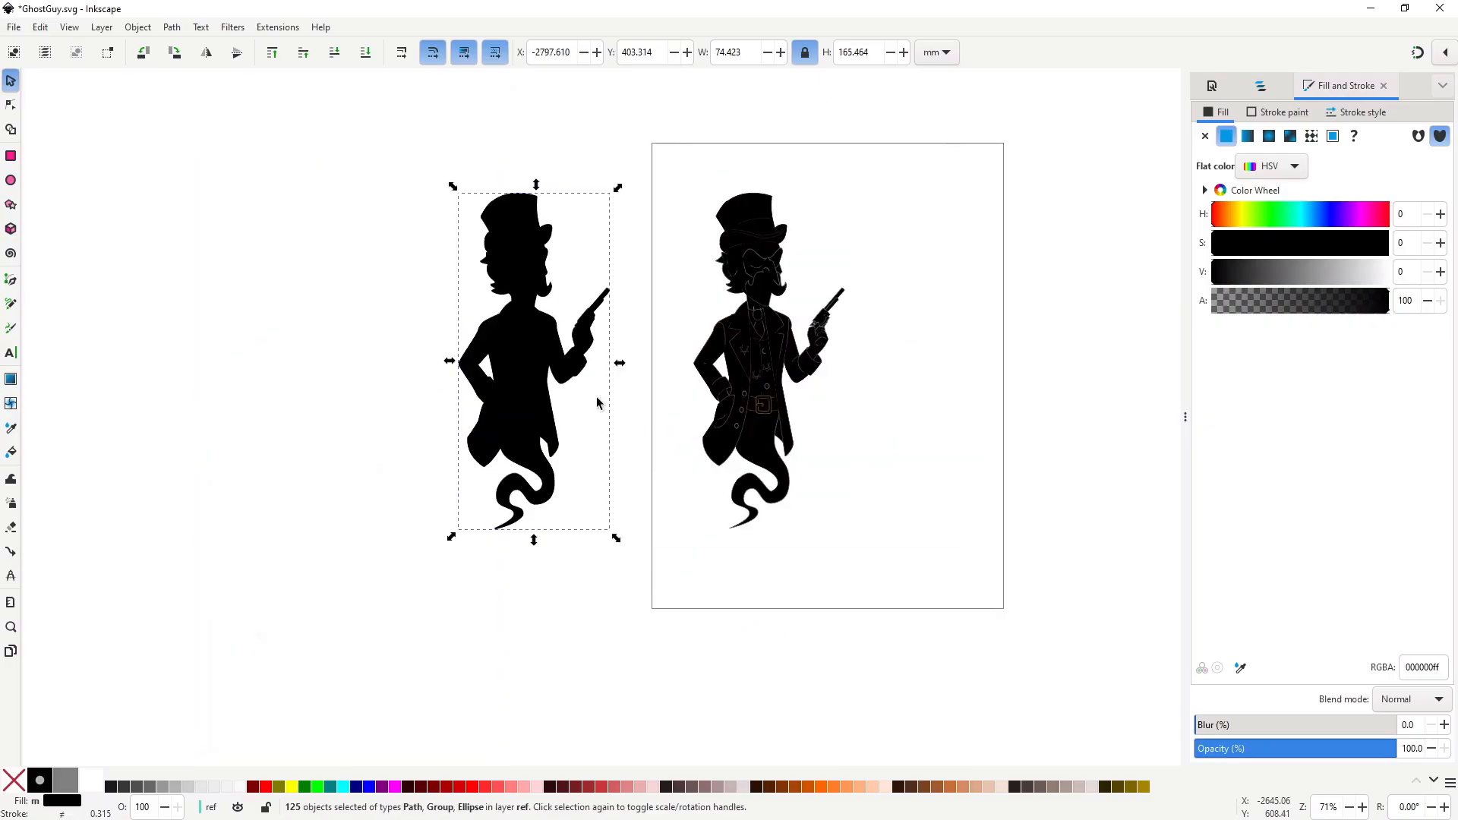
{"action": "key", "text": "Delete"}
{"action": "left_click", "coordinate": [535, 376]}
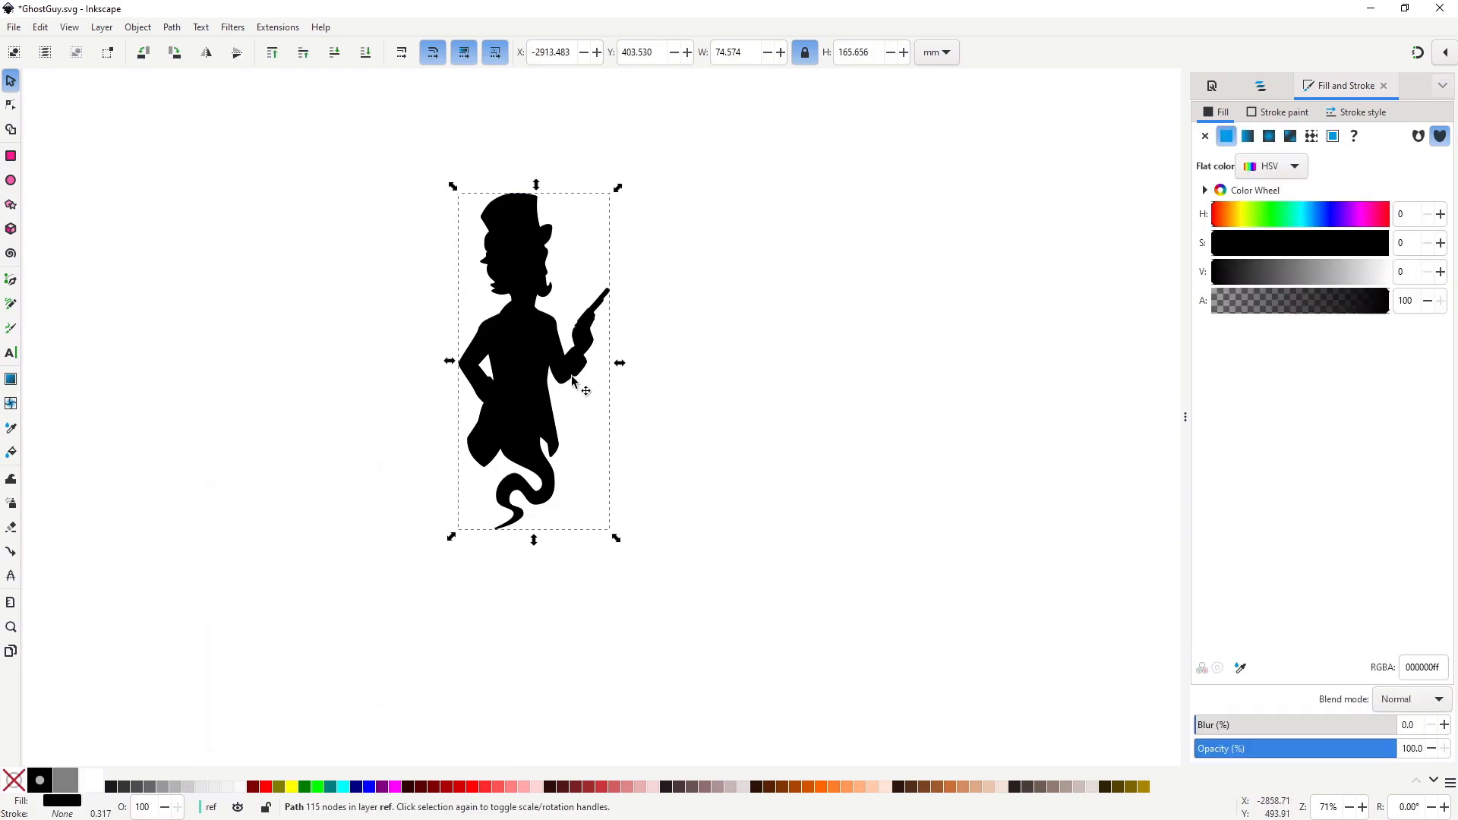
Send the silhouette behind the coloured ghost and set its blur to 29.1%.
{"action": "key", "text": "End"}
{"action": "scroll", "coordinate": [535, 278], "scroll_direction": "up", "scroll_amount": 2}
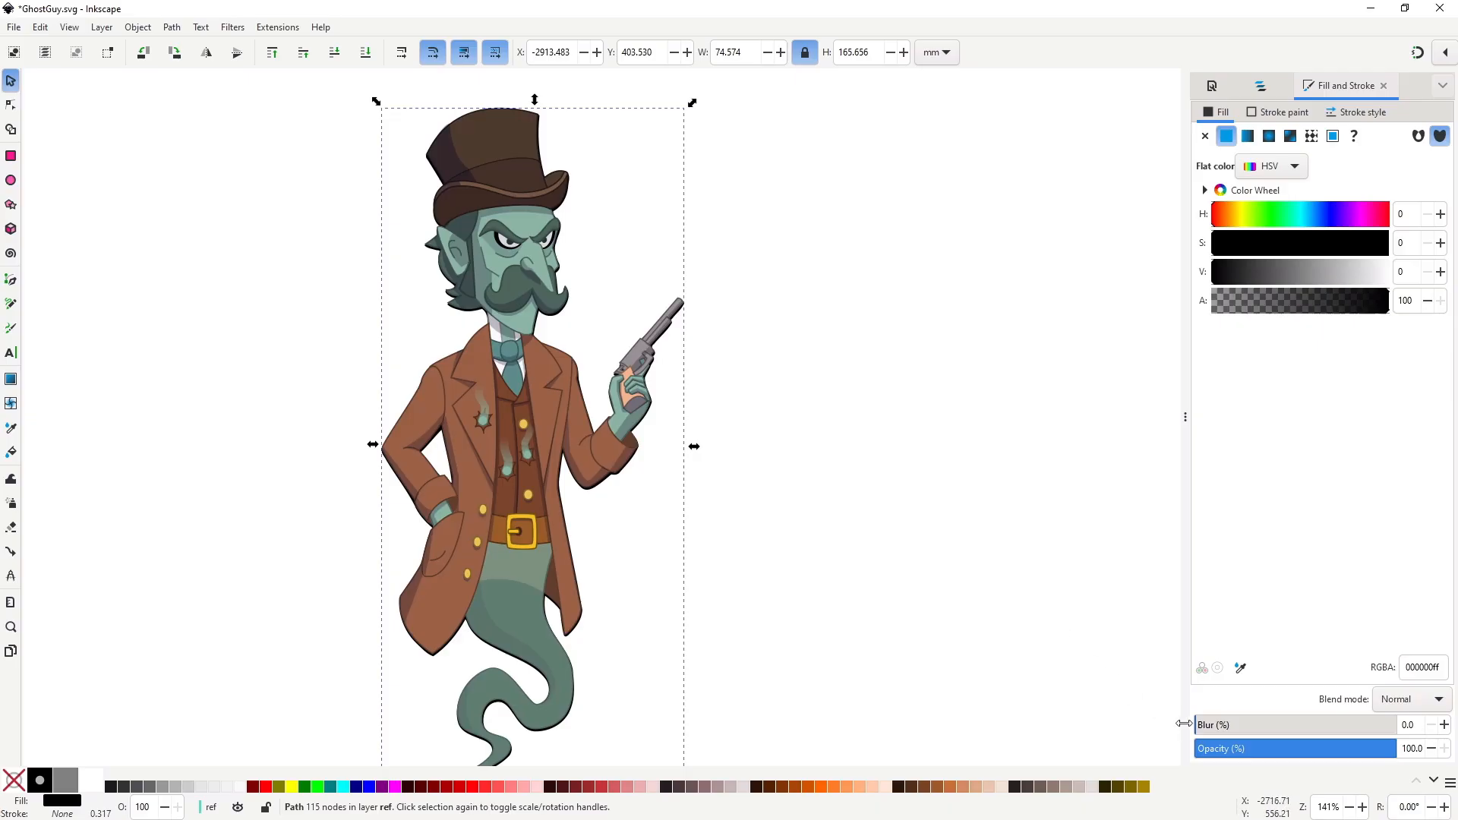
{"action": "key", "text": "ctrl"}
{"action": "left_click_drag", "start_coordinate": [1204, 726], "coordinate": [1253, 720]}
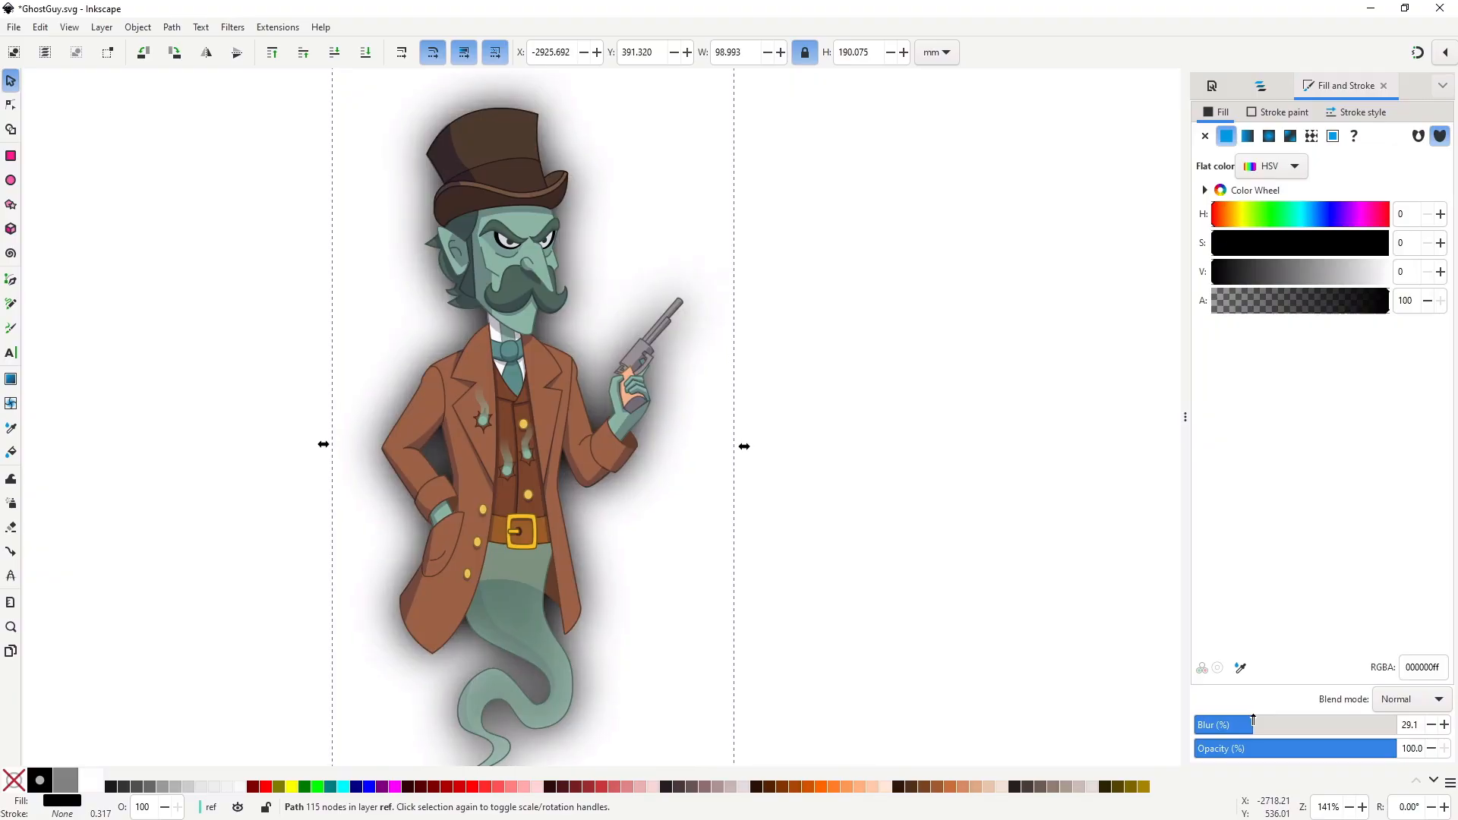
Recolour the blurred silhouette as a glow using a green from the ghost's face.
{"action": "key", "text": "n"}
{"action": "left_click", "coordinate": [524, 230]}
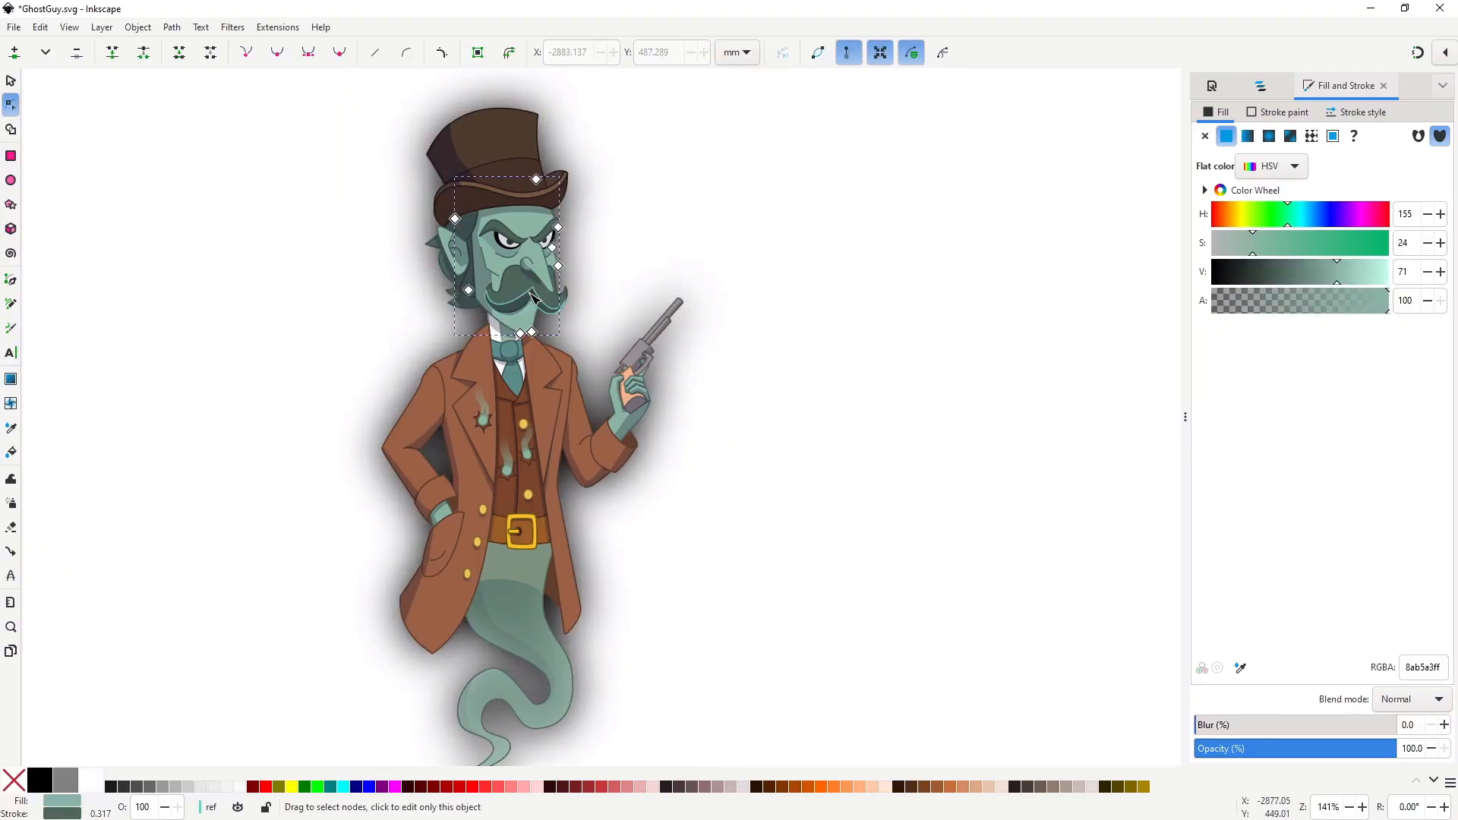
{"action": "left_click", "coordinate": [533, 289]}
{"action": "key", "text": "s"}
{"action": "key", "text": "Escape"}
{"action": "left_click", "coordinate": [567, 218]}
{"action": "key", "text": "Escape"}
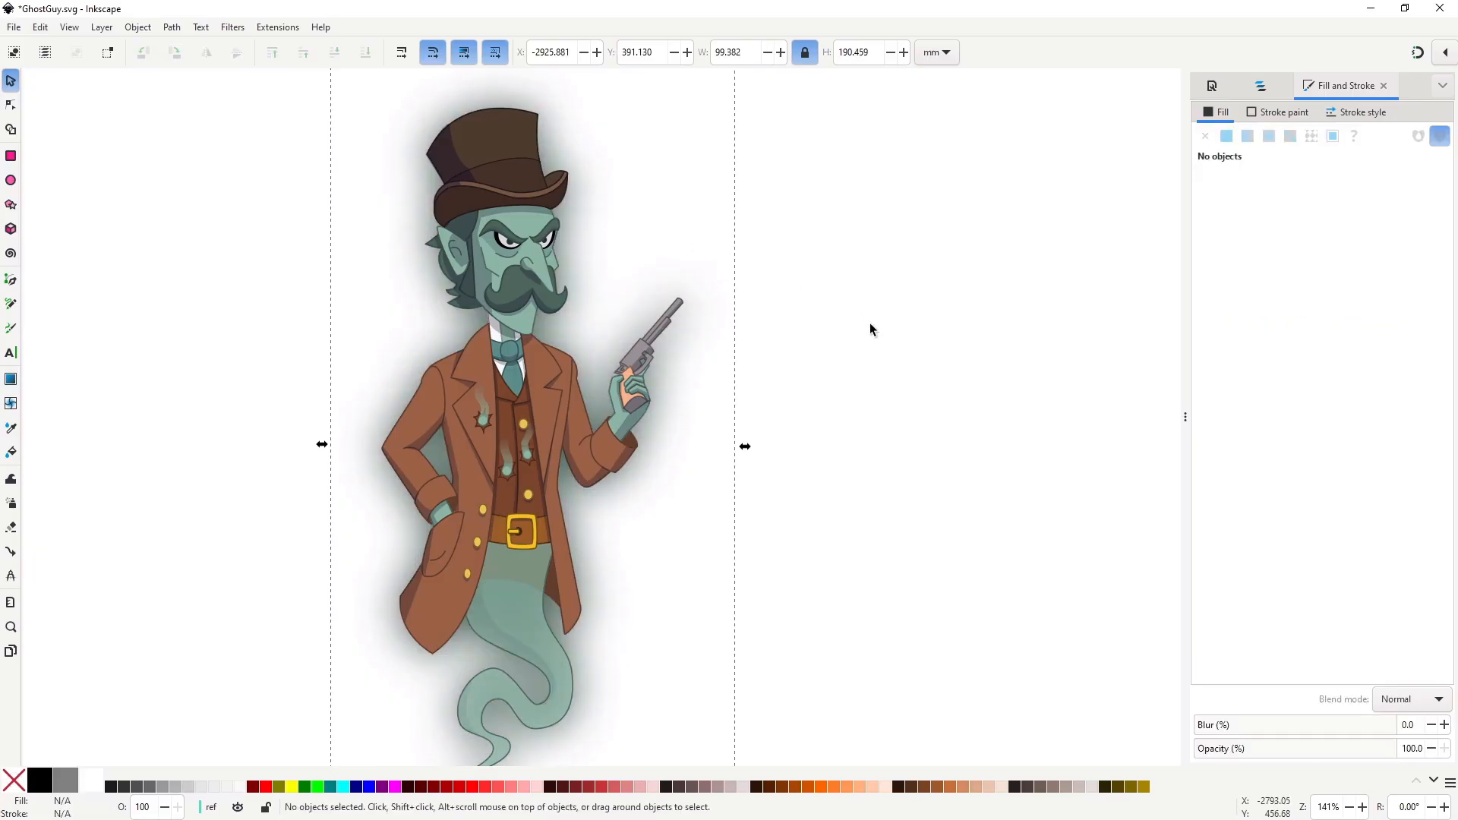
Adjust the positions of the smoking star-shaped holes on the ghost's lapel and vest.
{"action": "scroll", "coordinate": [840, 412], "scroll_direction": "down", "scroll_amount": 1}
{"action": "scroll", "coordinate": [596, 405], "scroll_direction": "up", "scroll_amount": 4}
{"action": "left_click", "coordinate": [643, 399]}
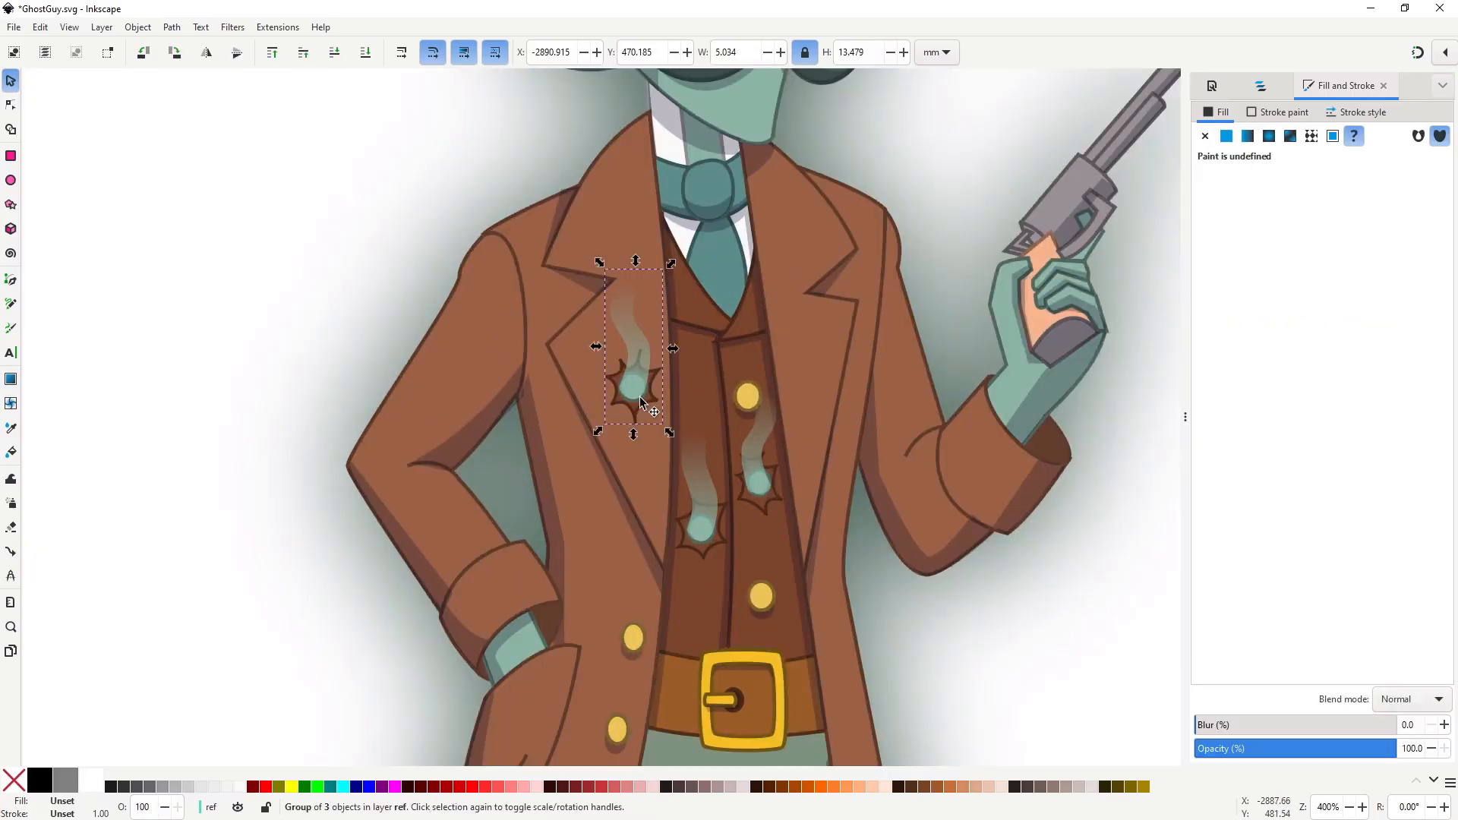
{"action": "left_click_drag", "start_coordinate": [643, 399], "coordinate": [642, 388]}
{"action": "left_click_drag", "start_coordinate": [765, 486], "coordinate": [766, 476]}
{"action": "scroll", "coordinate": [833, 594], "scroll_direction": "down", "scroll_amount": 4}
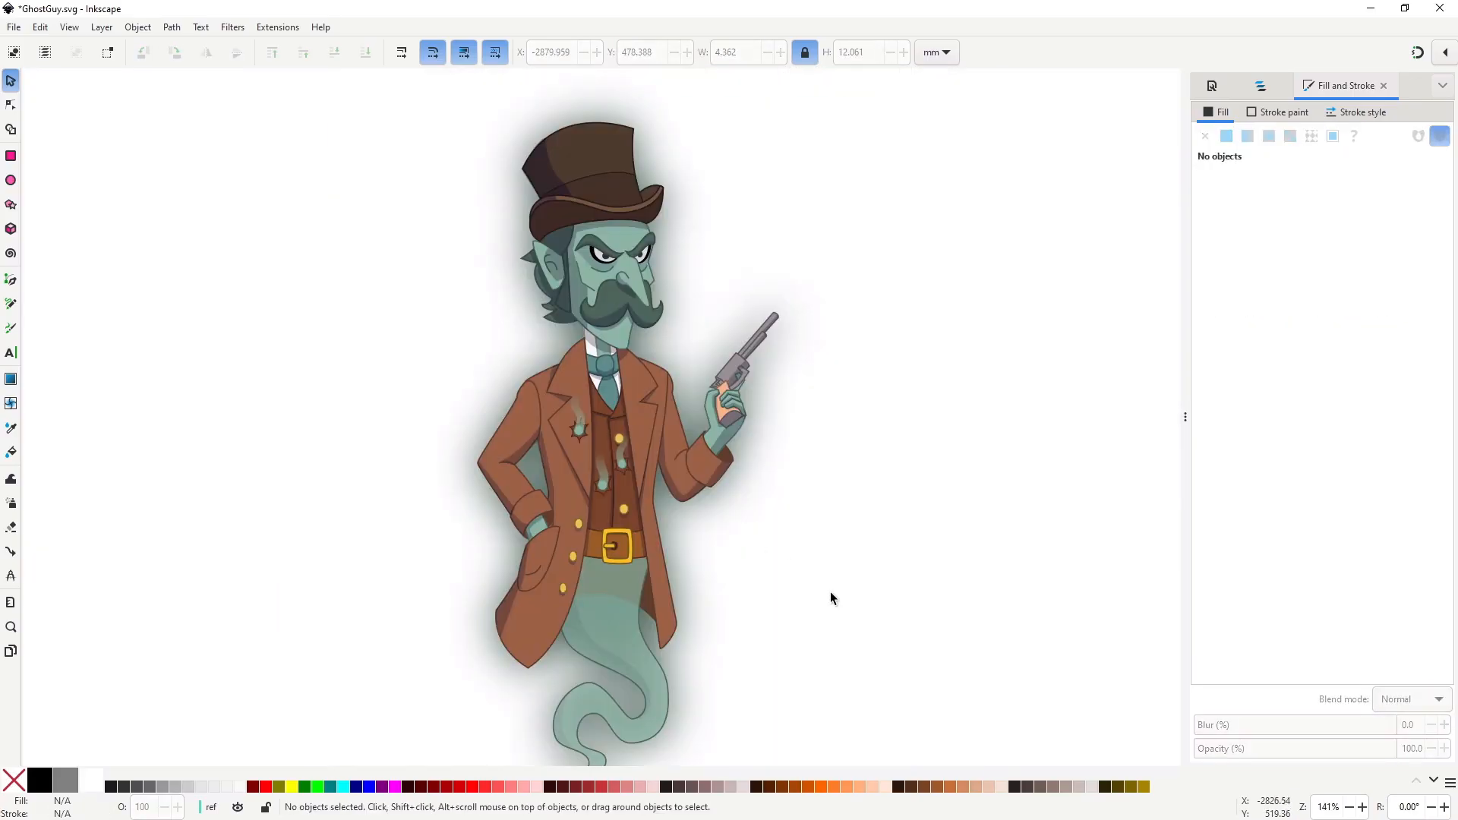
{"action": "scroll", "coordinate": [839, 594], "scroll_direction": "up", "scroll_amount": 4}
{"action": "left_click_drag", "start_coordinate": [616, 488], "coordinate": [549, 495]}
{"action": "left_click", "coordinate": [555, 524]}
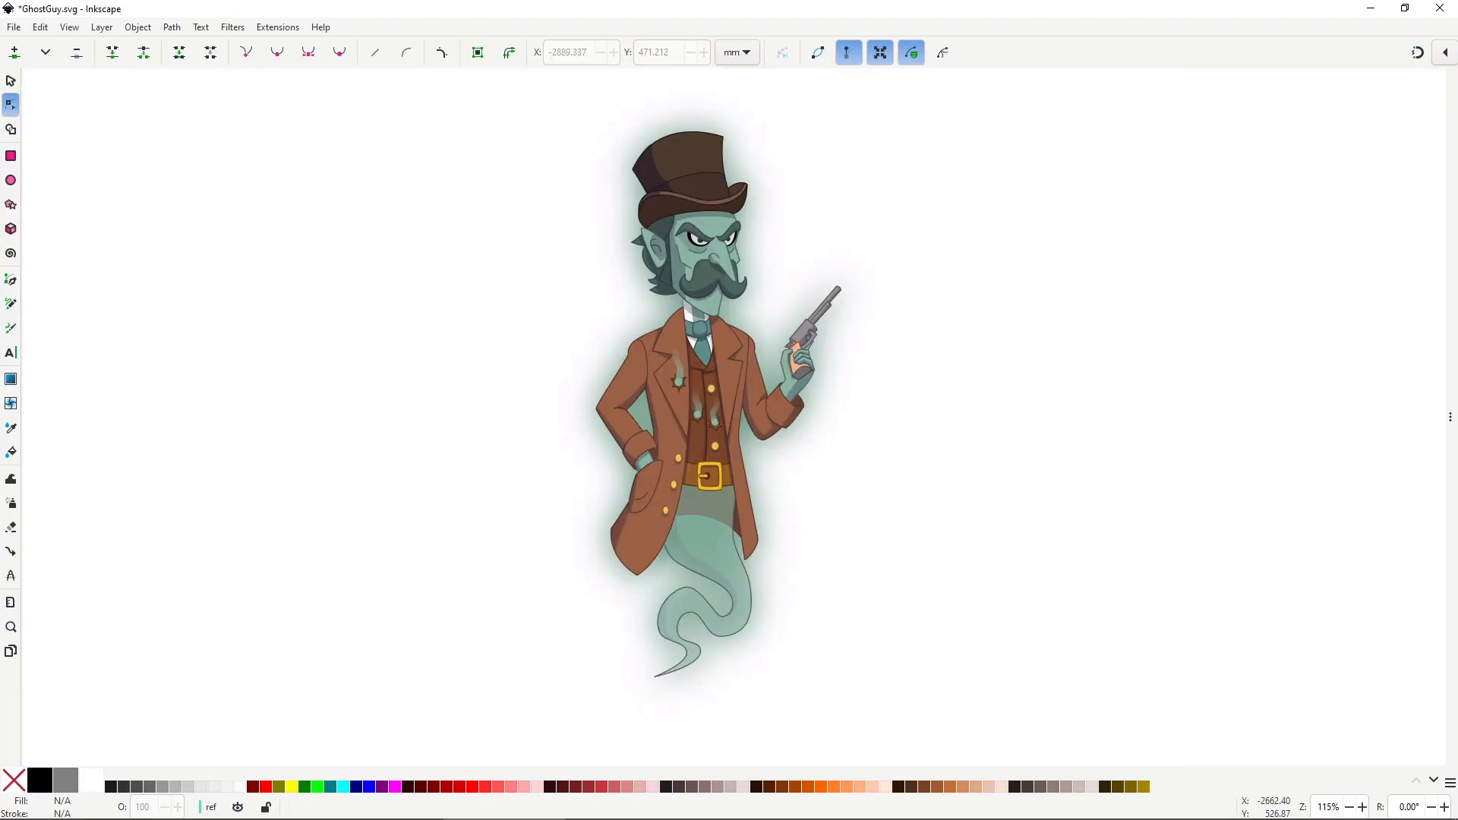